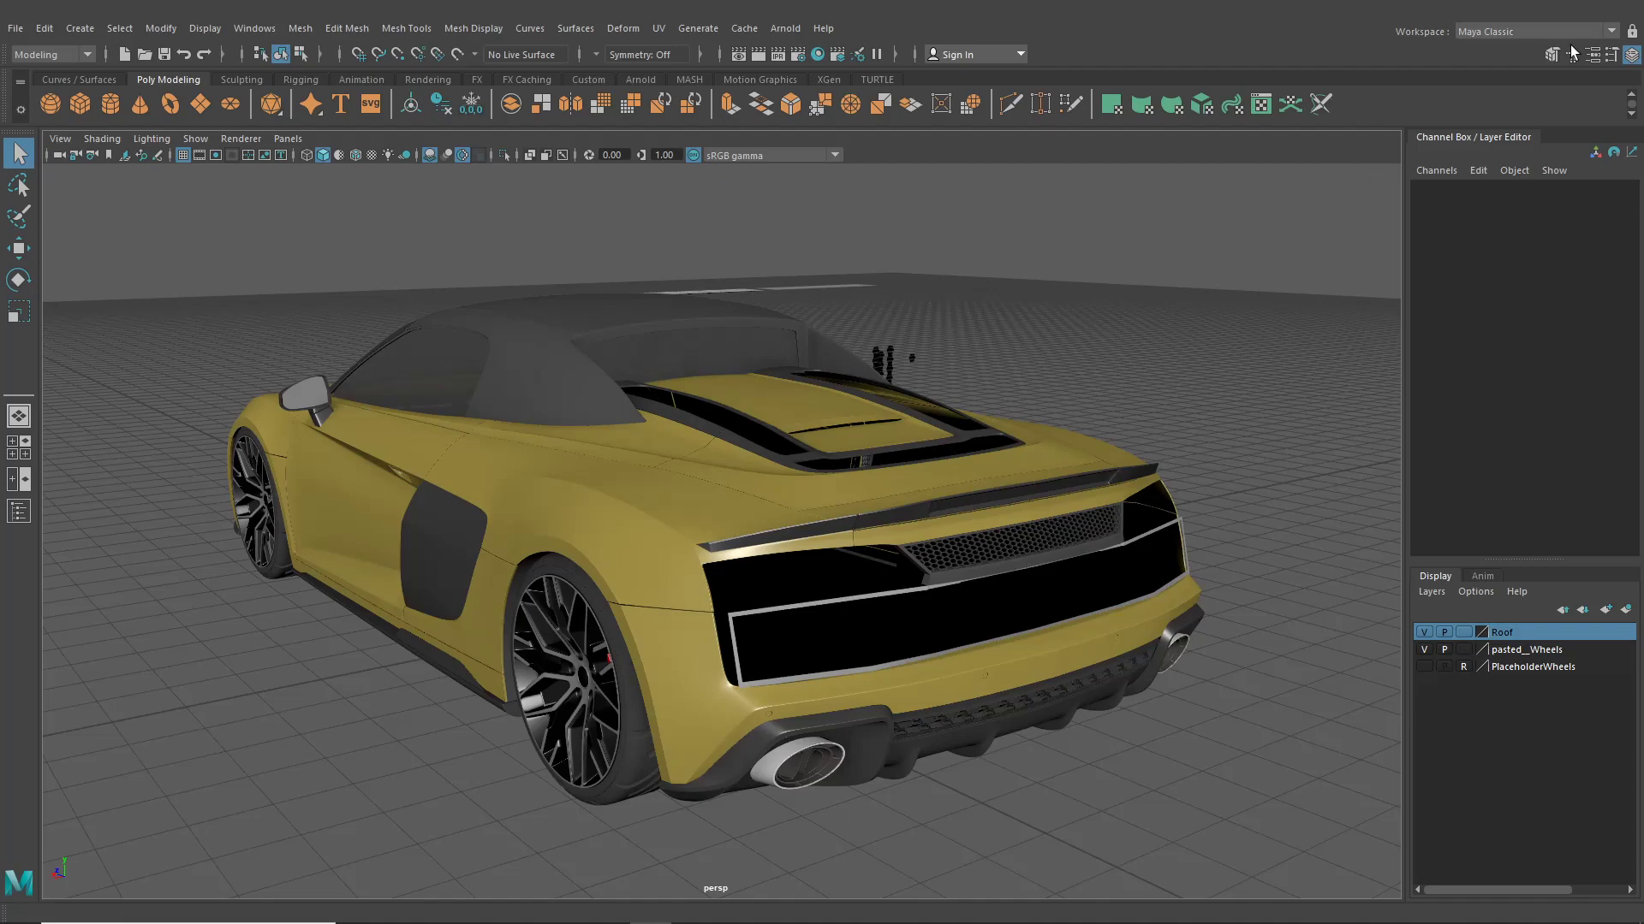
# Hide the Channel Box / Layer Editor to enlarge the viewport over the car's rear
pyautogui.click(1629, 62)
pyautogui.scroll(-2, 1082, 563)
pyautogui.keyDown('alt'); pyautogui.moveTo(1082, 563); pyautogui.dragTo(885, 582); pyautogui.keyUp('alt')
pyautogui.scroll(1, 1104, 524)
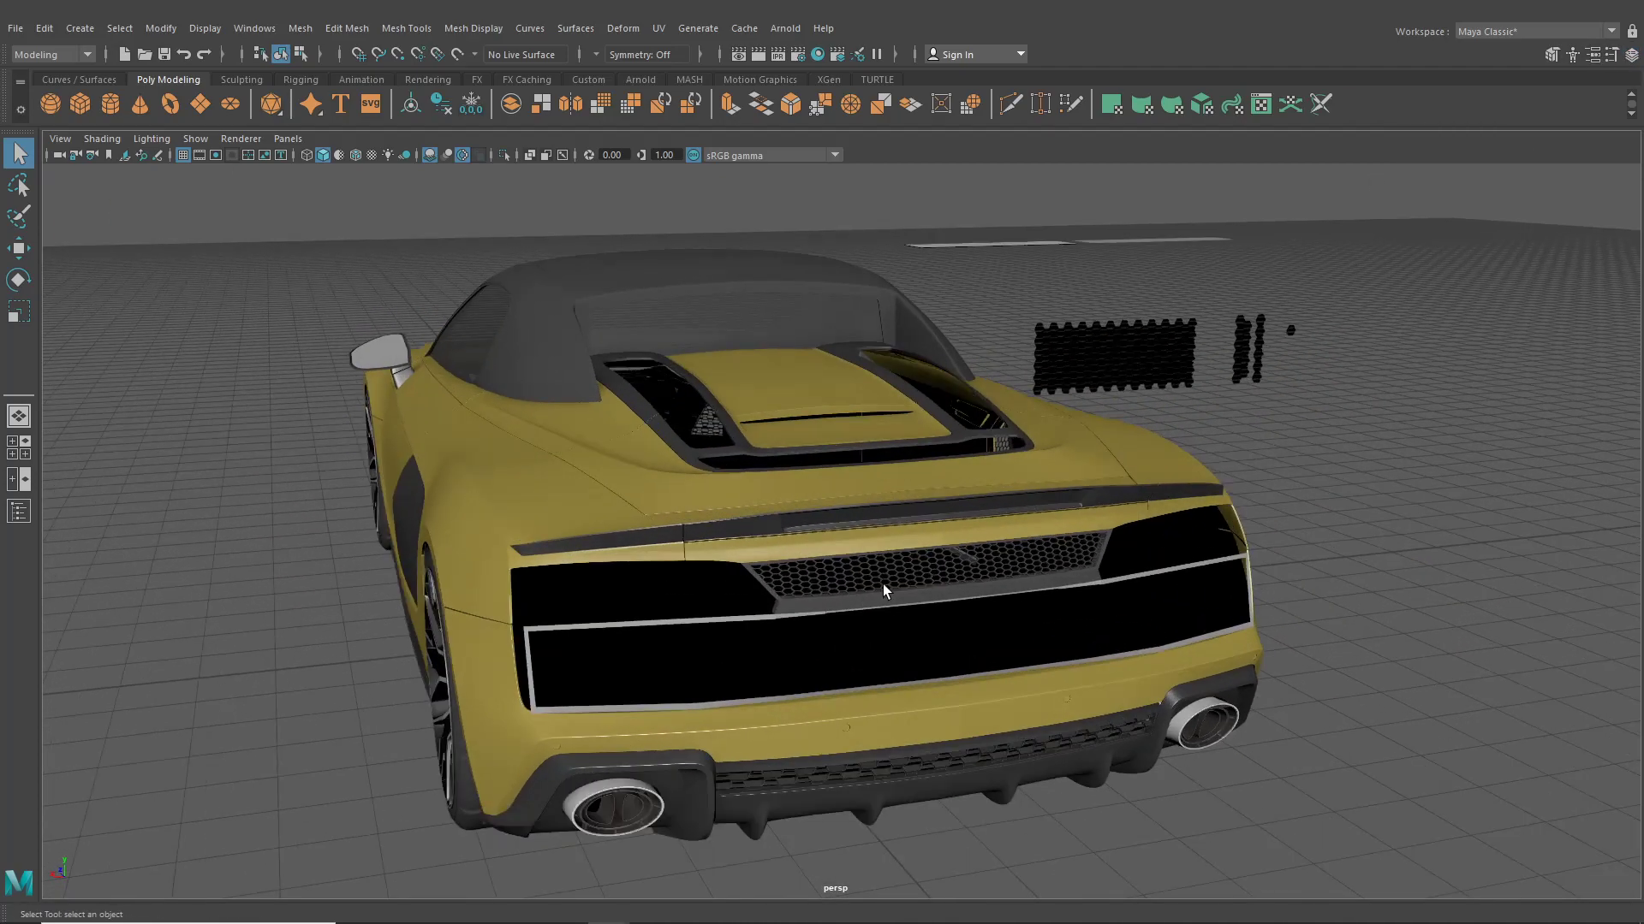
pyautogui.keyDown('alt'); pyautogui.moveTo(884, 583); pyautogui.dragTo(1064, 591, button='right'); pyautogui.keyUp('alt')
pyautogui.keyDown('alt'); pyautogui.moveTo(1064, 590); pyautogui.dragTo(987, 607); pyautogui.keyUp('alt')
pyautogui.scroll(-4, 1035, 588)
pyautogui.scroll(-2, 1082, 596)
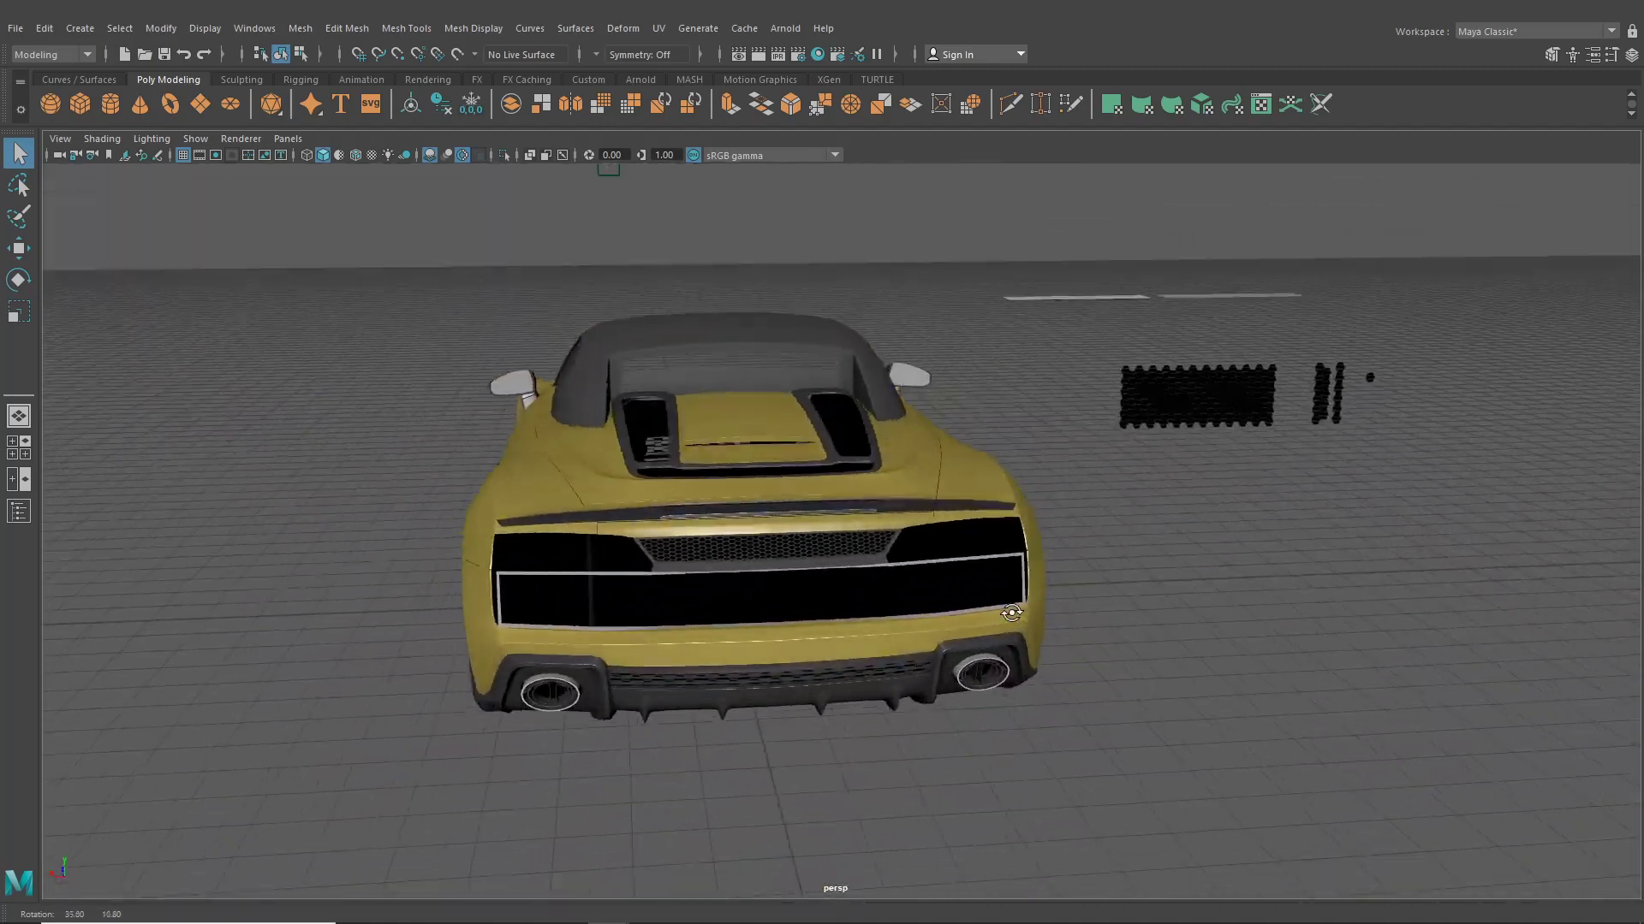
pyautogui.scroll(5, 986, 608)
# Select the light grey trim frame on the rear bumper and turn on Wireframe on Shaded
pyautogui.click(871, 501)
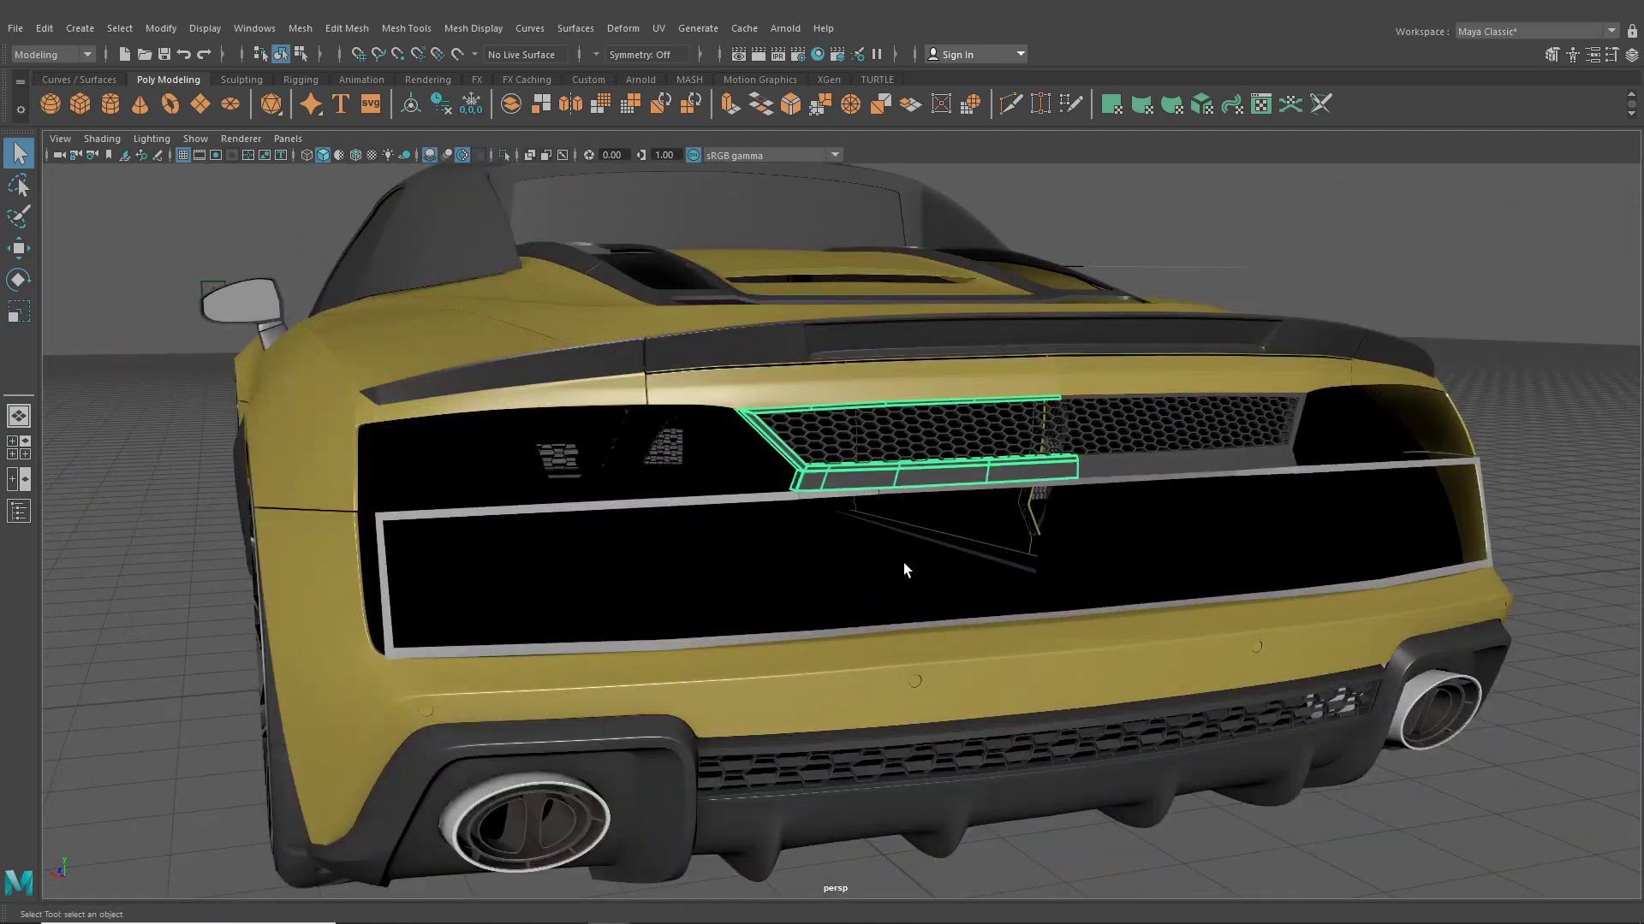
pyautogui.moveTo(902, 562)
pyautogui.keyDown('alt'); pyautogui.mouseDown()
pyautogui.moveTo(820, 599)
pyautogui.moveTo(921, 570)
pyautogui.mouseUp(); pyautogui.keyUp('alt')
pyautogui.click(886, 634)
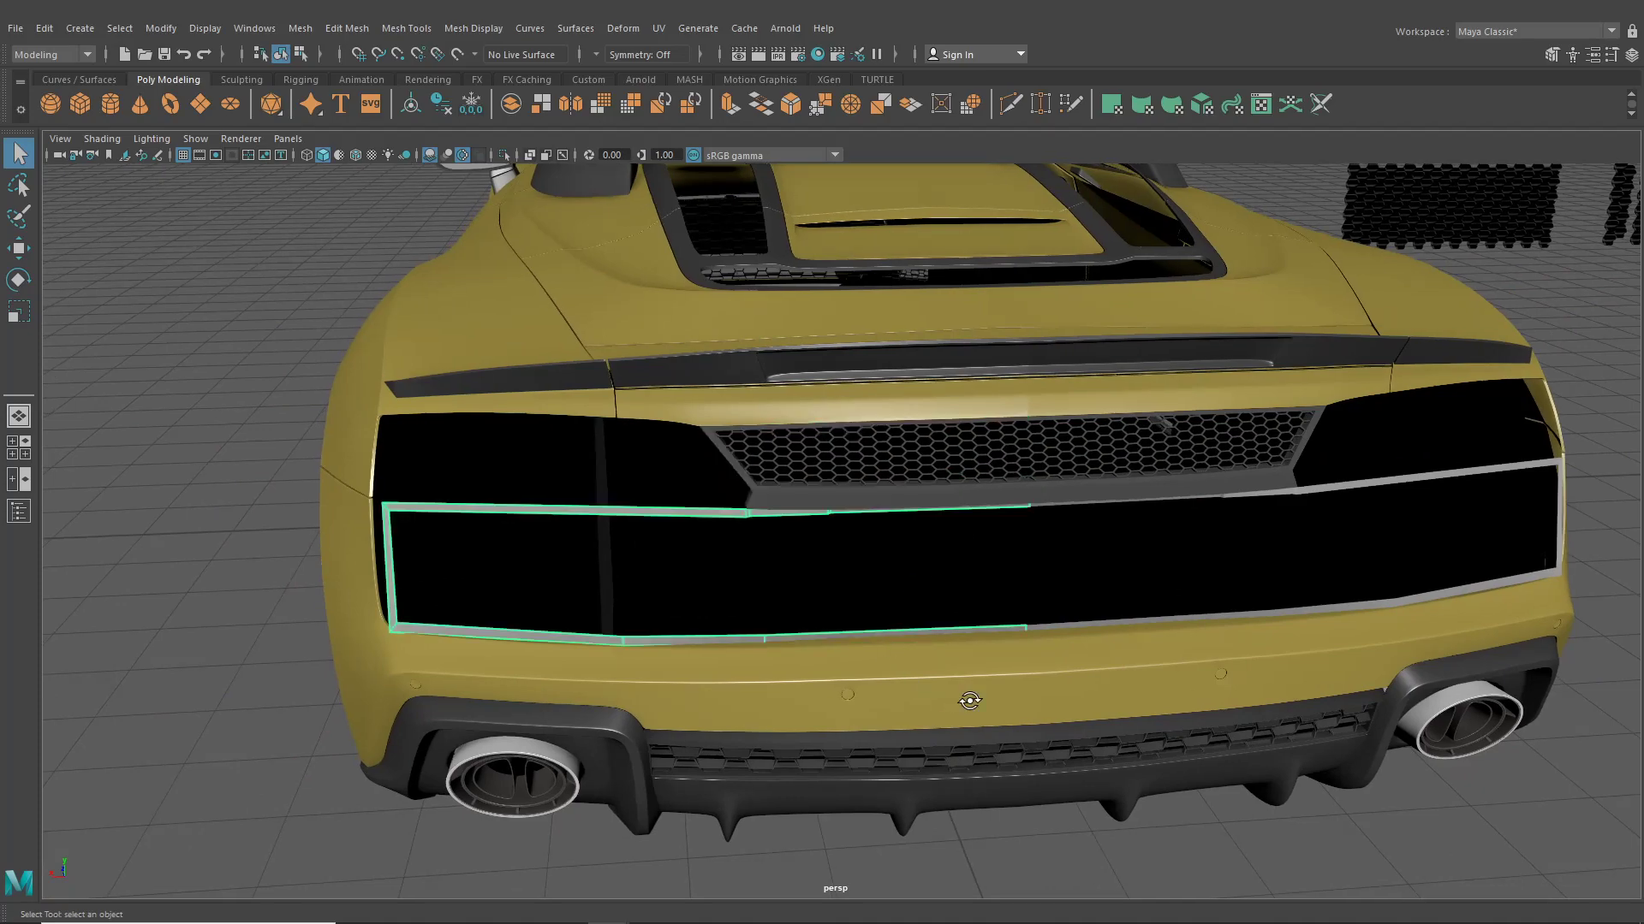
pyautogui.keyDown('alt'); pyautogui.moveTo(886, 634); pyautogui.dragTo(995, 630); pyautogui.keyUp('alt')
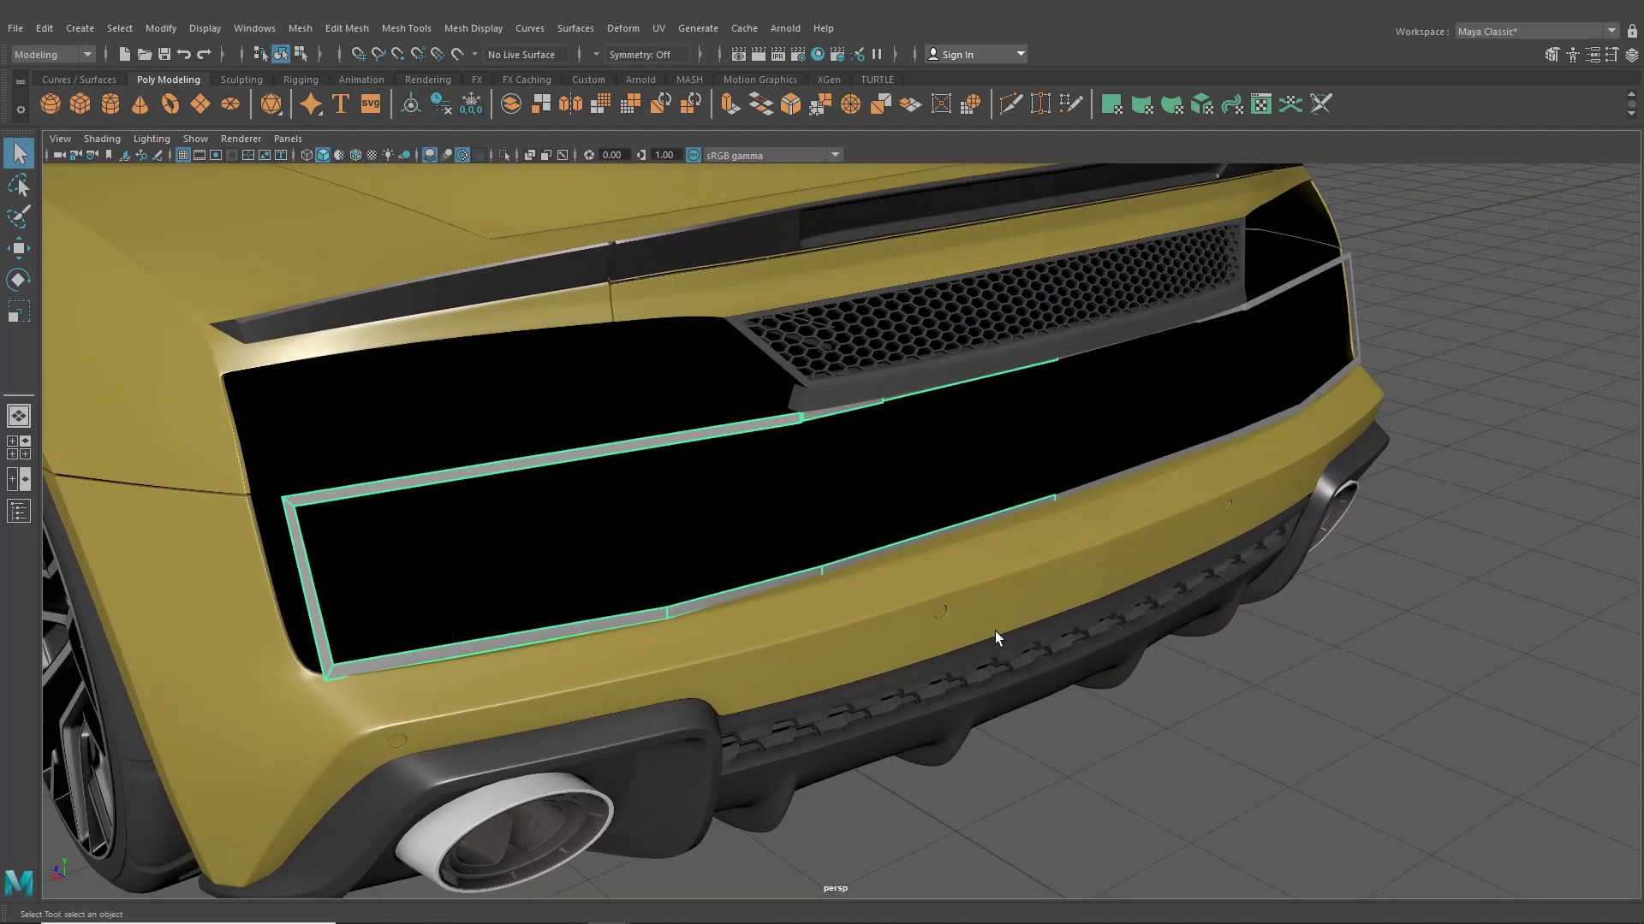
pyautogui.click(952, 565)
pyautogui.scroll(5, 933, 574)
pyautogui.click(855, 618)
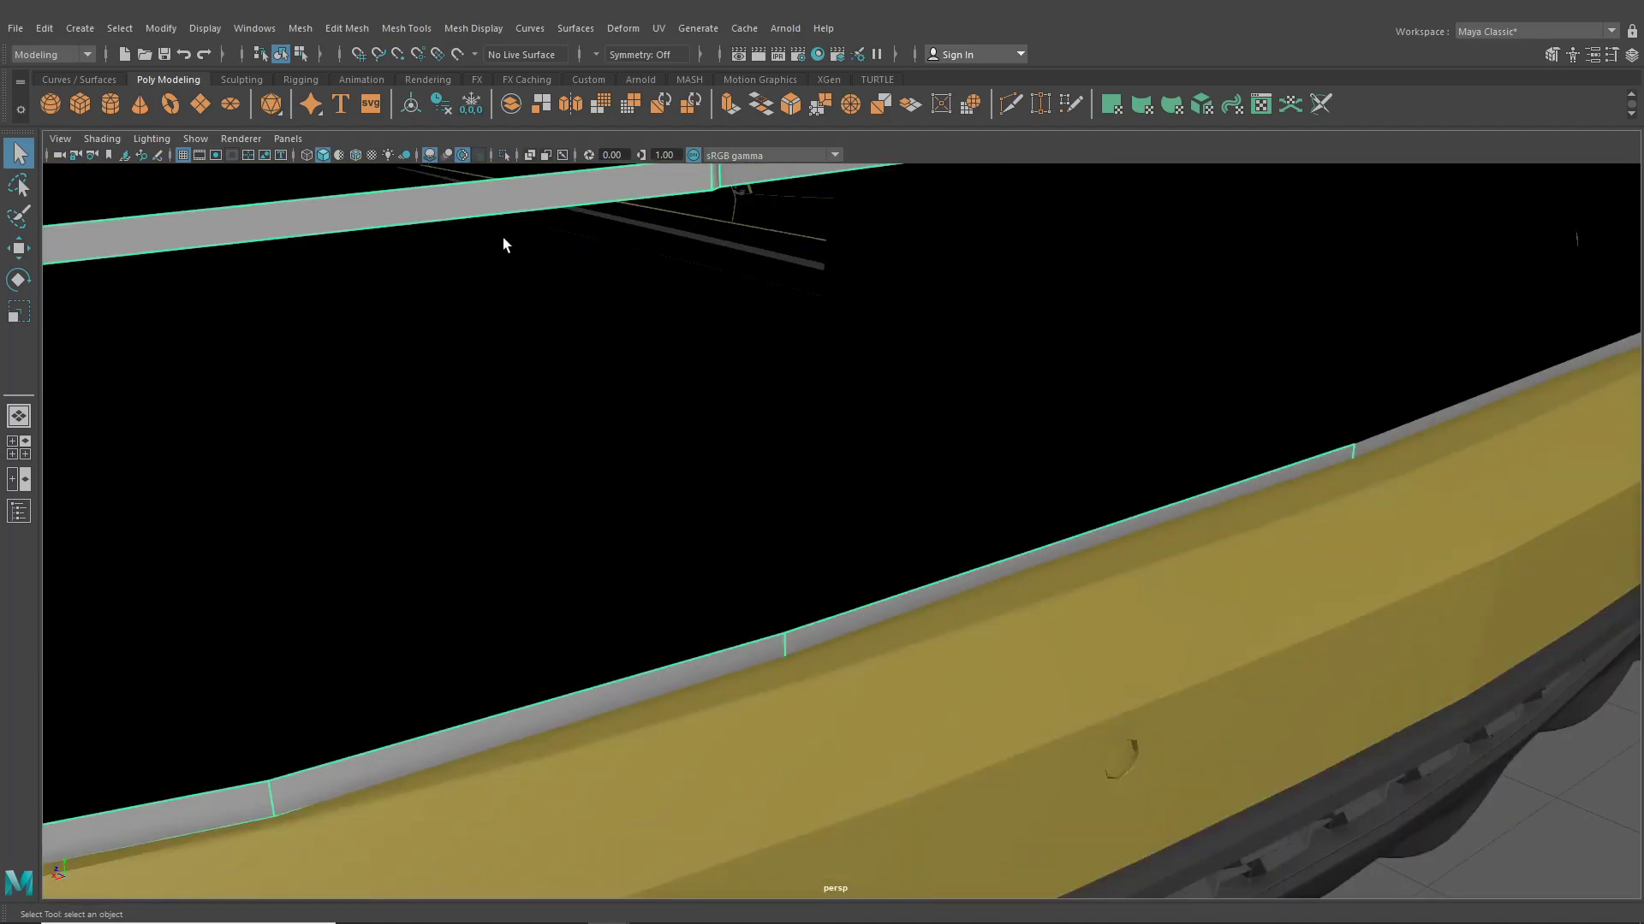
pyautogui.click(356, 154)
# Adjust the height of the trim's vertices at the car's centre line to fit the bumper's upper edge
pyautogui.scroll(-5, 679, 521)
pyautogui.keyDown('alt'); pyautogui.moveTo(732, 570); pyautogui.dragTo(642, 598); pyautogui.keyUp('alt')
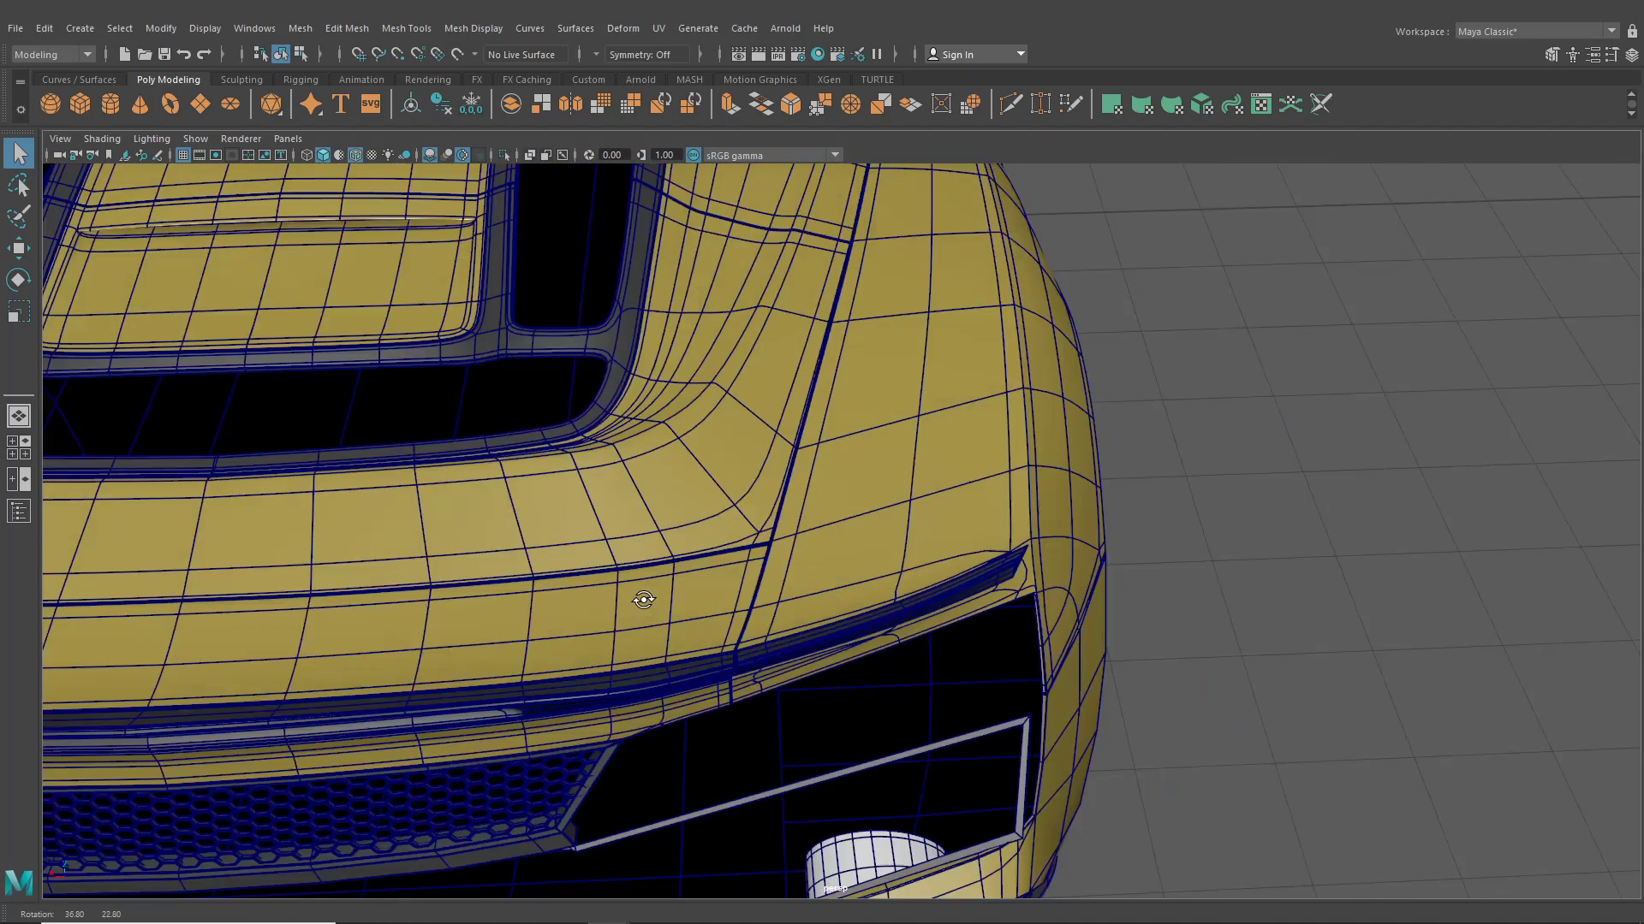
pyautogui.moveTo(642, 598)
pyautogui.keyDown('alt'); pyautogui.mouseDown(button='middle')
pyautogui.moveTo(859, 437)
pyautogui.moveTo(1034, 359)
pyautogui.mouseUp(button='middle'); pyautogui.keyUp('alt')
pyautogui.scroll(5, 946, 524)
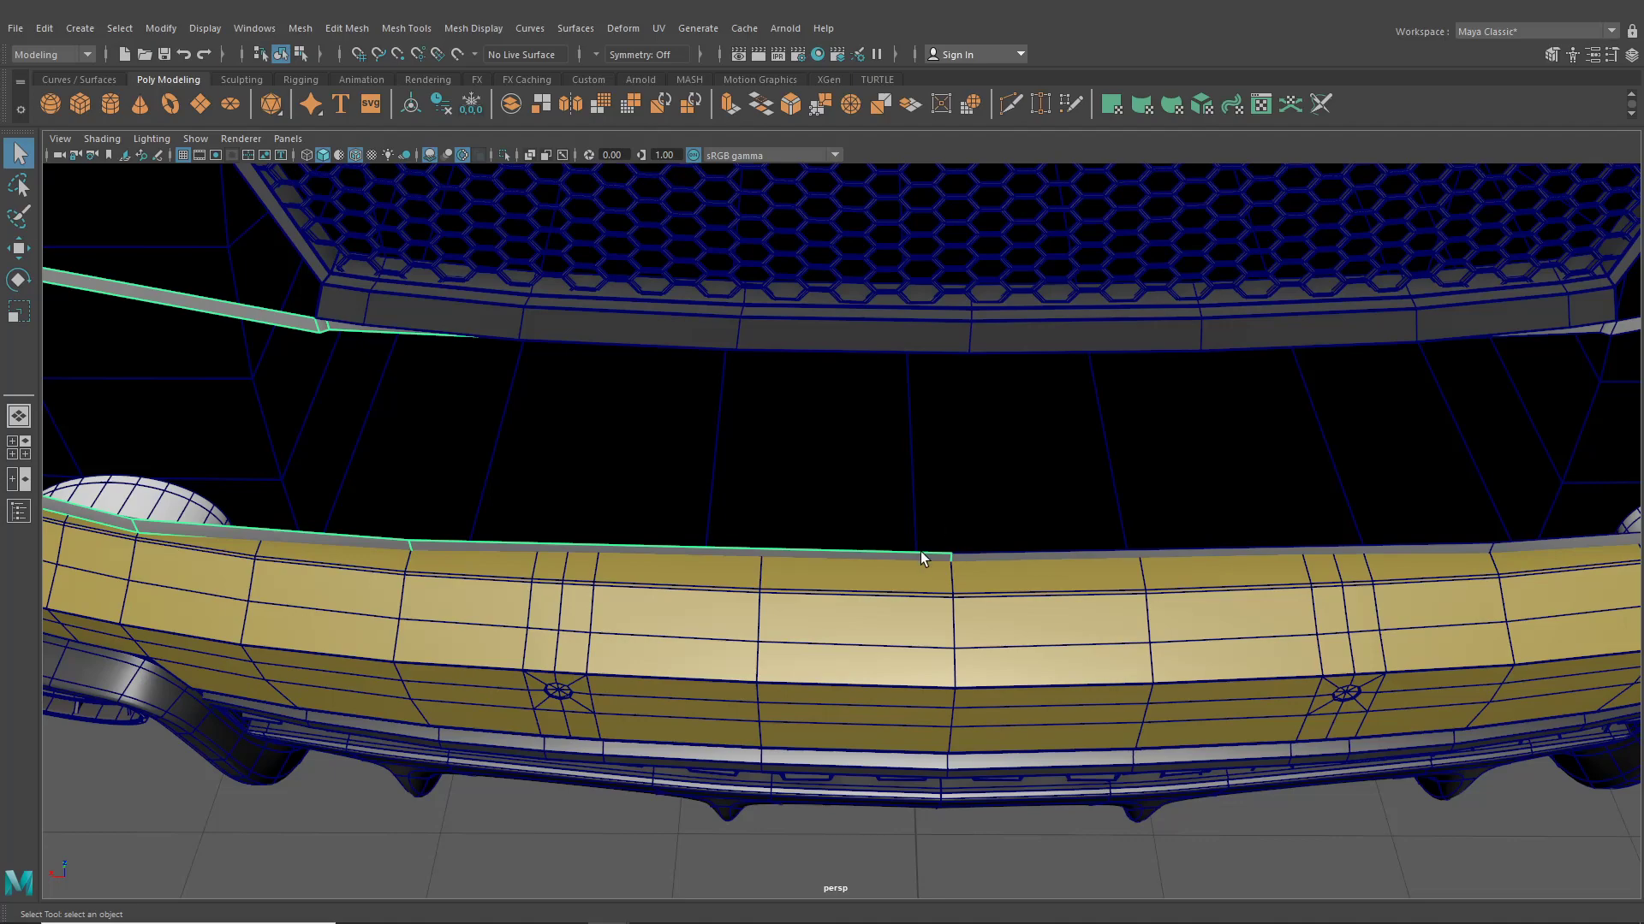
pyautogui.moveTo(897, 469); pyautogui.dragTo(848, 459, button='right')
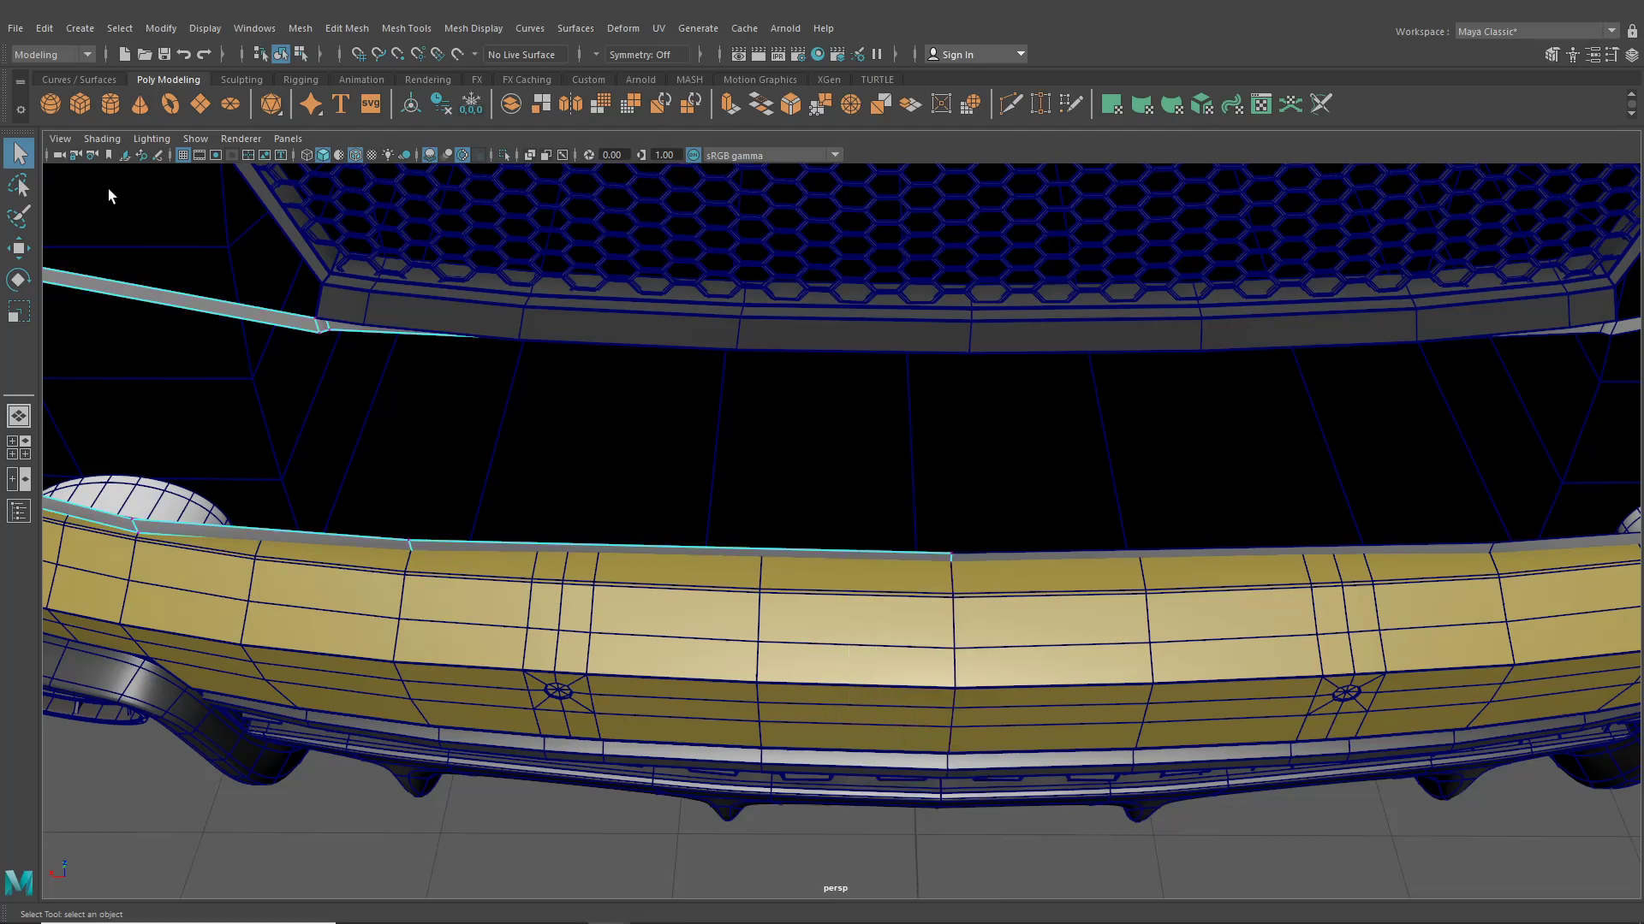
pyautogui.click(19, 249)
pyautogui.keyDown('alt'); pyautogui.moveTo(856, 599); pyautogui.dragTo(856, 668); pyautogui.keyUp('alt')
pyautogui.scroll(5, 979, 644)
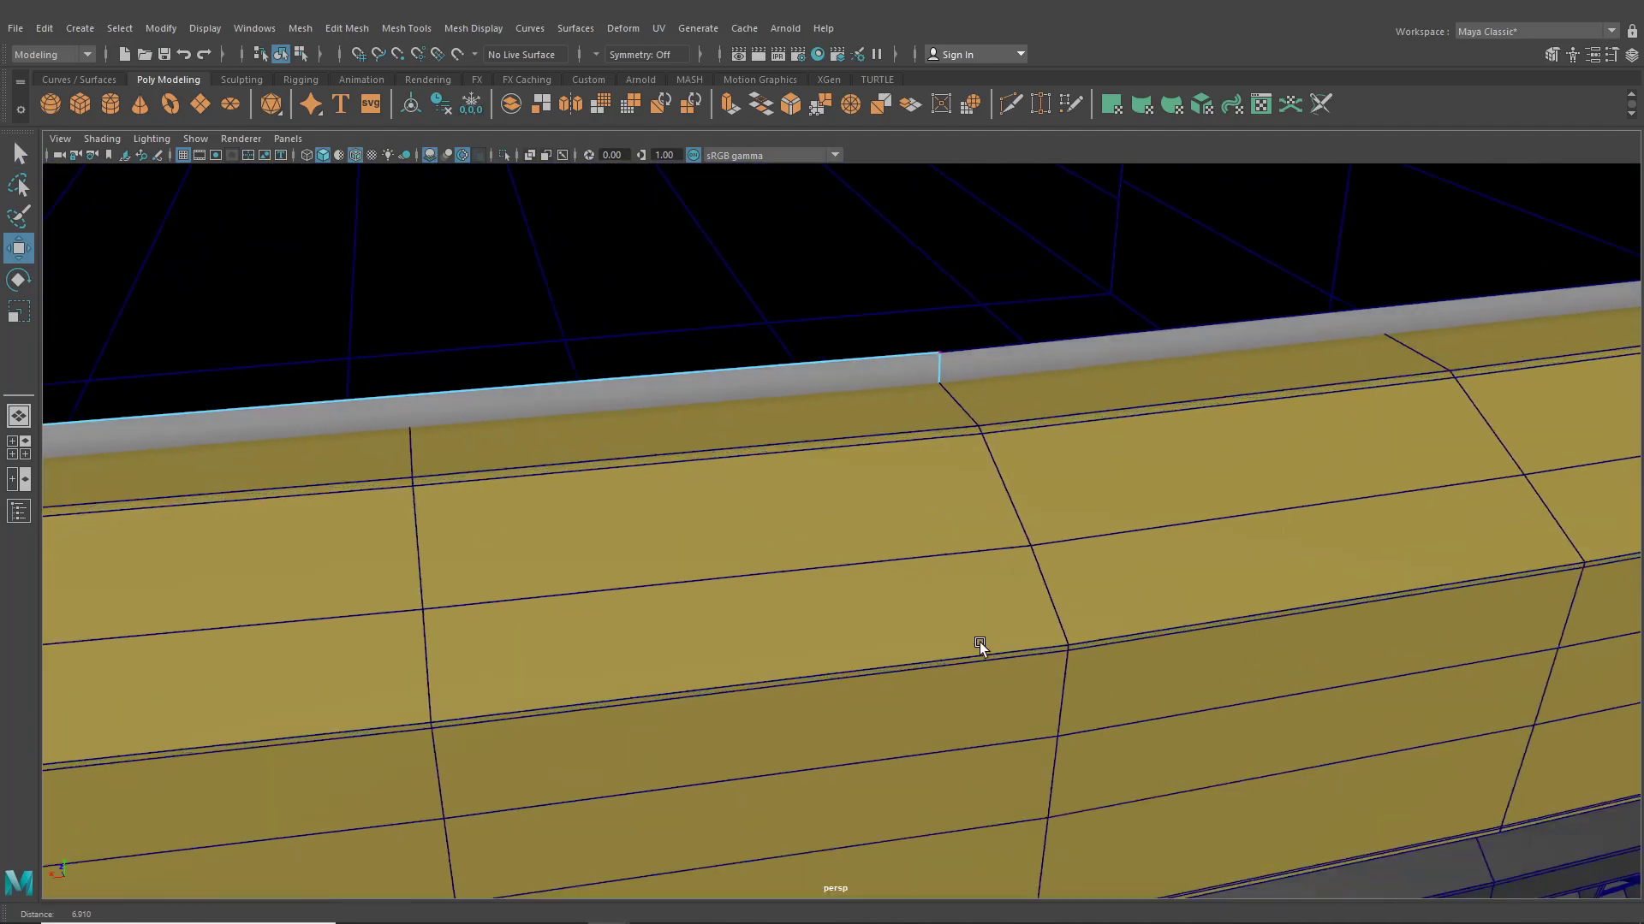
pyautogui.scroll(1, 980, 646)
pyautogui.moveTo(998, 440); pyautogui.dragTo(943, 376)
pyautogui.moveTo(829, 278); pyautogui.dragTo(944, 310)
pyautogui.scroll(-8, 925, 343)
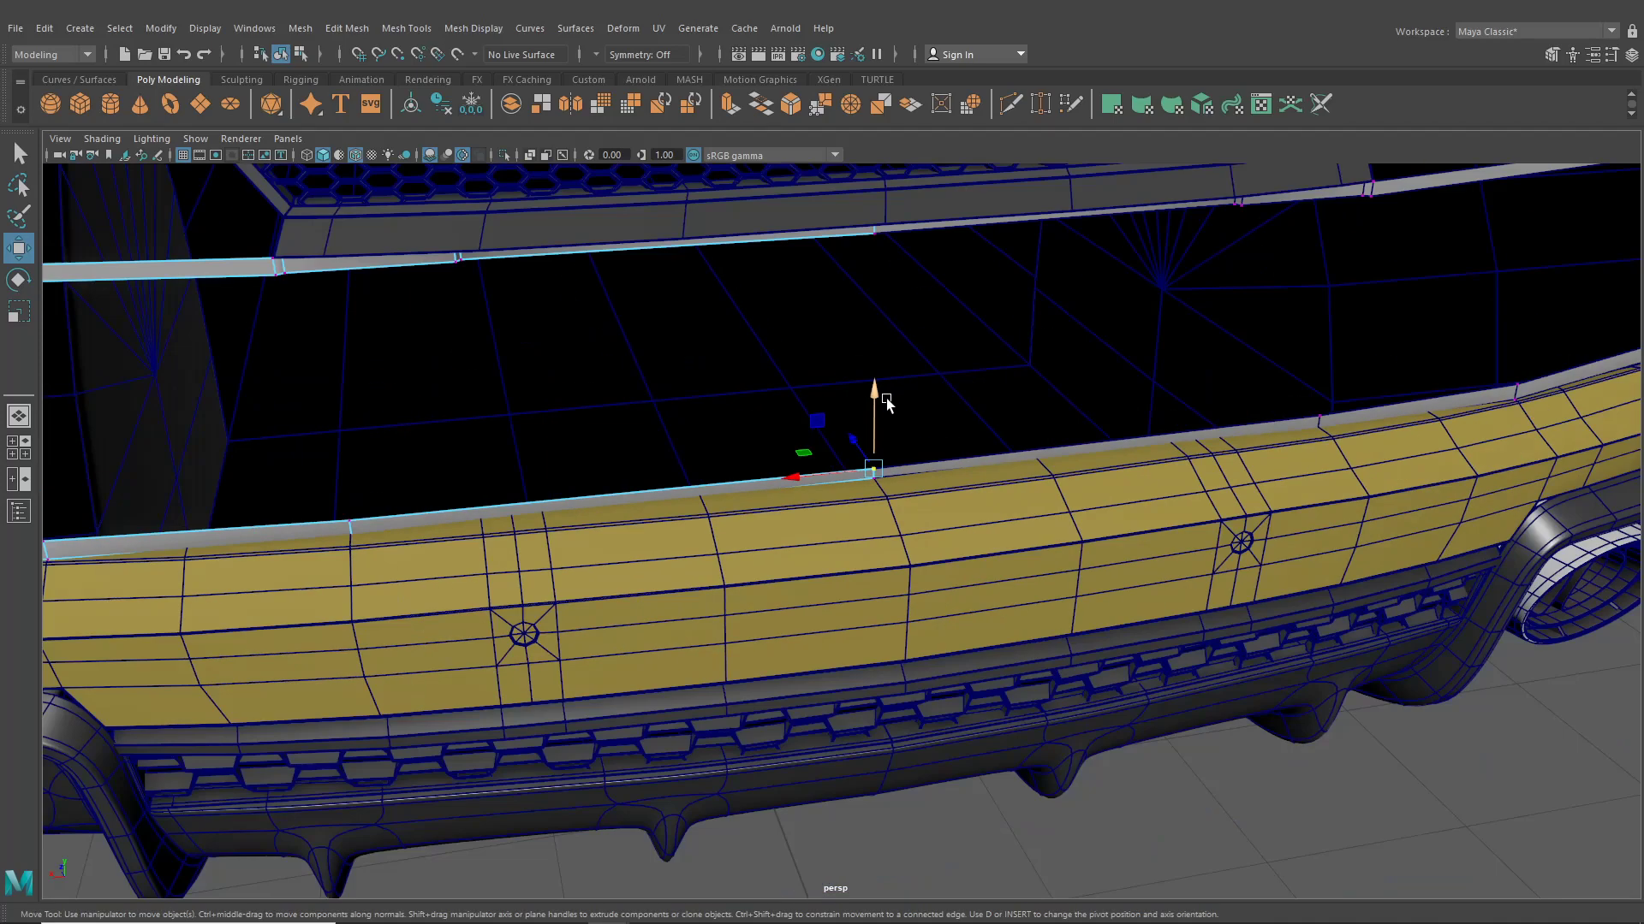
# Adjust the height of the next vertices outward along the trim's lower strip so they follow the bumper edge
pyautogui.keyDown('alt'); pyautogui.moveTo(881, 395); pyautogui.dragTo(1201, 387); pyautogui.keyUp('alt')
pyautogui.scroll(3, 1202, 387)
pyautogui.keyDown('alt'); pyautogui.moveTo(1190, 394); pyautogui.dragTo(1070, 409, button='middle'); pyautogui.keyUp('alt')
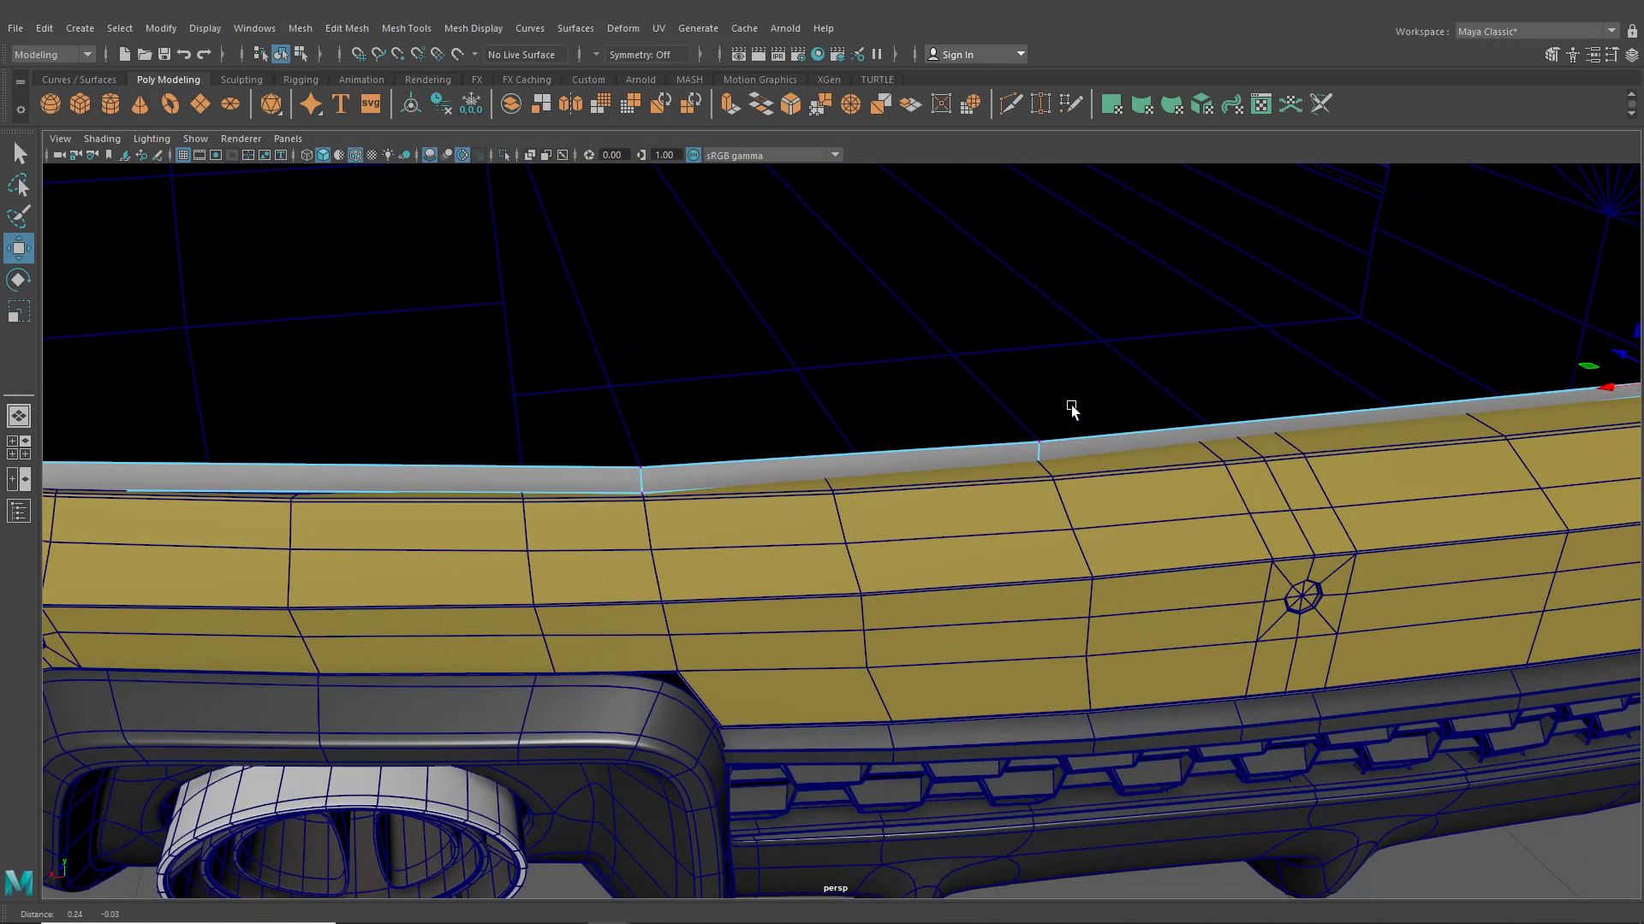
pyautogui.click(1015, 456)
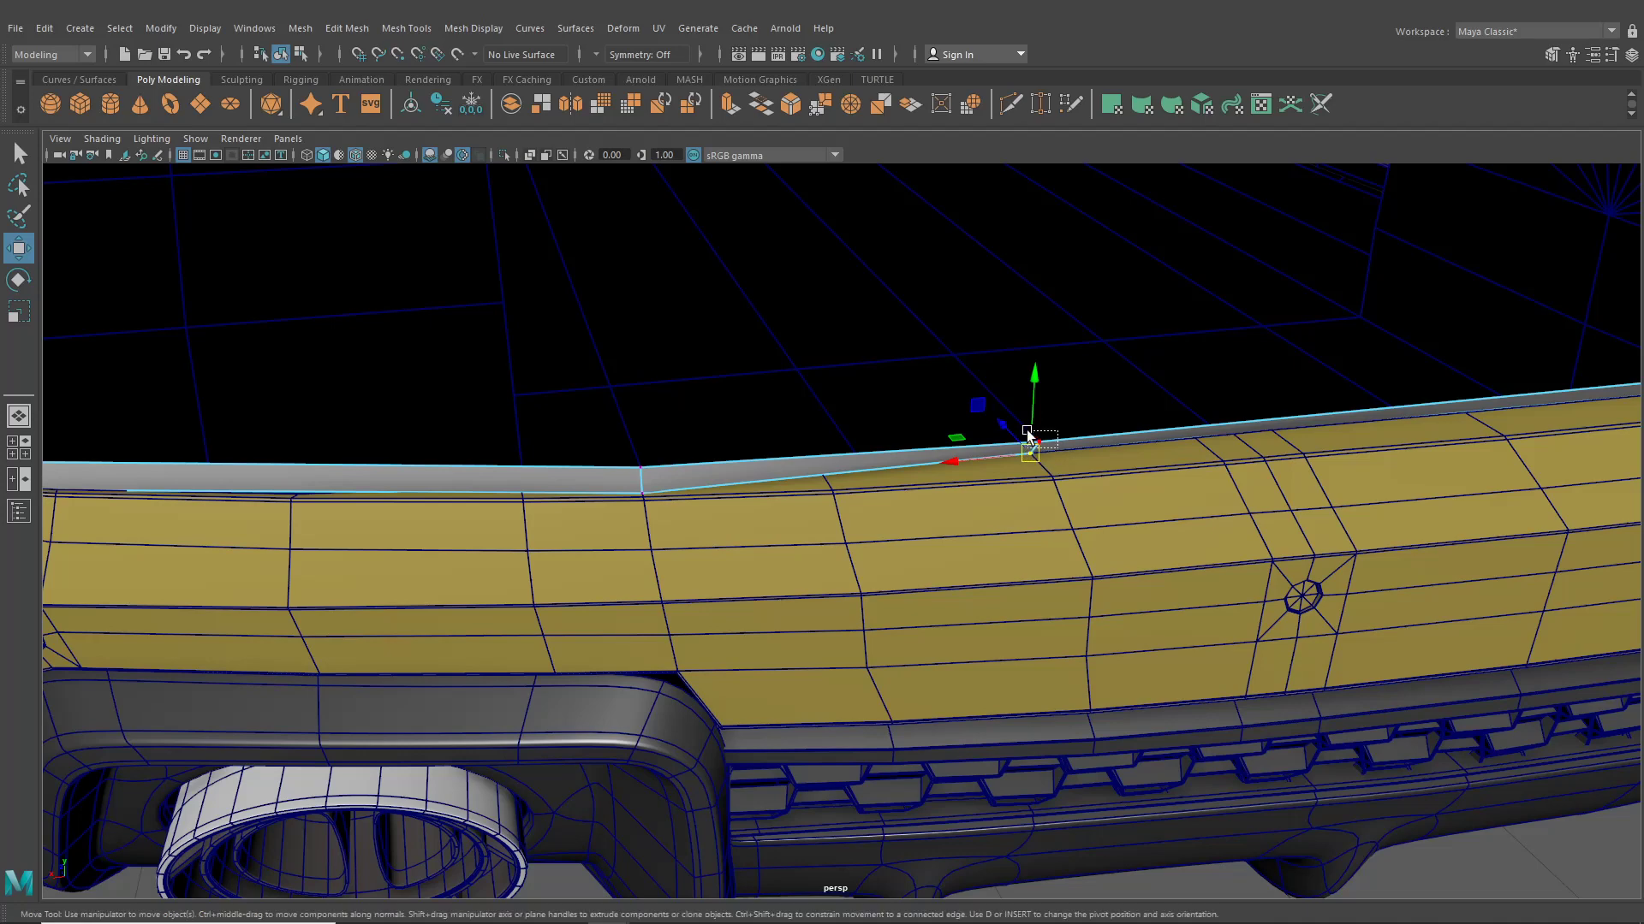
pyautogui.moveTo(1026, 431); pyautogui.dragTo(1025, 430)
pyautogui.press('v')
pyautogui.moveTo(1031, 443); pyautogui.dragTo(1031, 419)
pyautogui.doubleClick(637, 491)
pyautogui.scroll(-5, 733, 559)
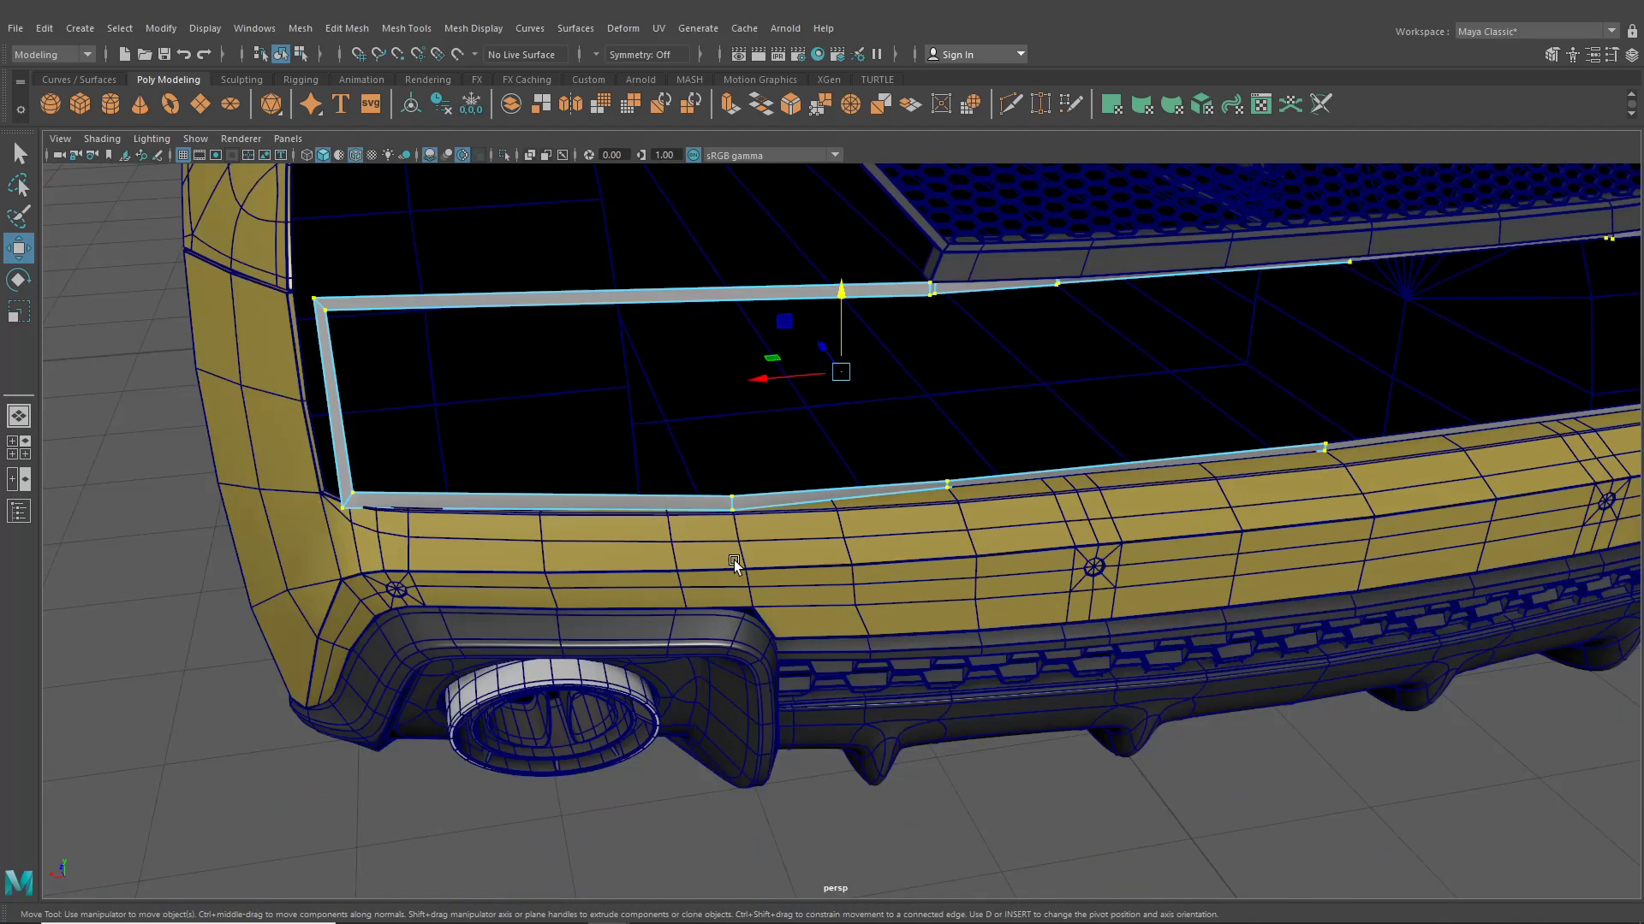
pyautogui.hotkey('ctrl', 'z')
# Raise the trim's lower outer corner vertices and the vertices at the lower strip's bend above the bumper
pyautogui.keyDown('alt'); pyautogui.moveTo(753, 571); pyautogui.dragTo(864, 600); pyautogui.keyUp('alt')
pyautogui.keyDown('alt'); pyautogui.moveTo(757, 637); pyautogui.dragTo(887, 588, button='right'); pyautogui.keyUp('alt')
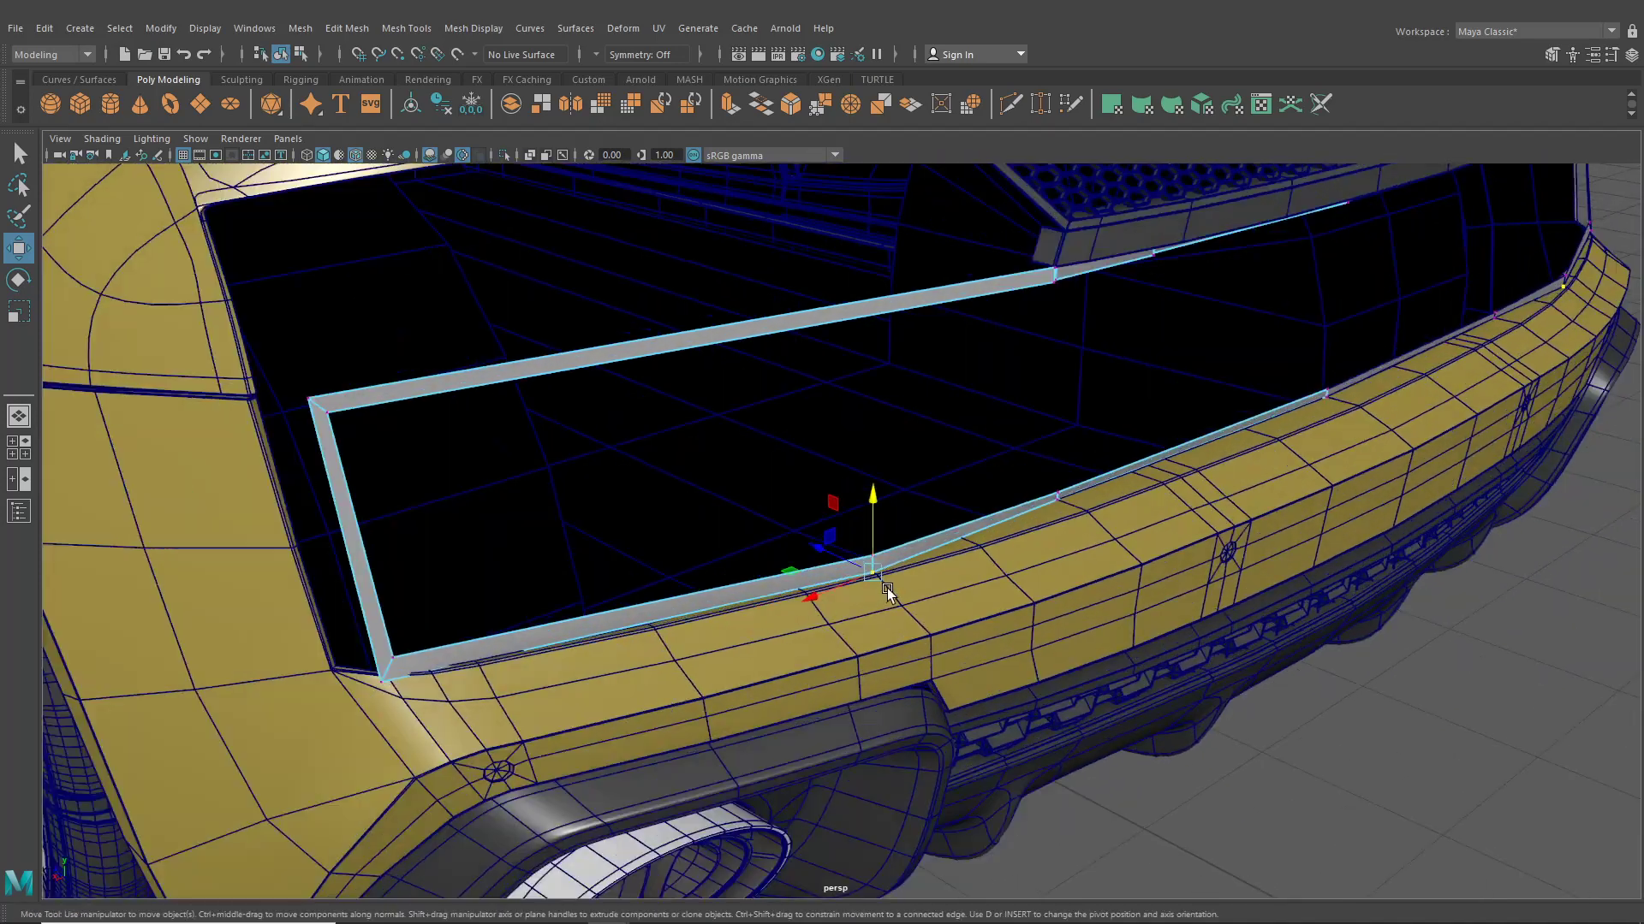
pyautogui.keyDown('alt'); pyautogui.moveTo(887, 588); pyautogui.dragTo(859, 531); pyautogui.keyUp('alt')
pyautogui.keyDown('alt'); pyautogui.moveTo(770, 511); pyautogui.dragTo(848, 524, button='middle'); pyautogui.keyUp('alt')
pyautogui.keyDown('alt'); pyautogui.moveTo(848, 528); pyautogui.dragTo(887, 535, button='right'); pyautogui.keyUp('alt')
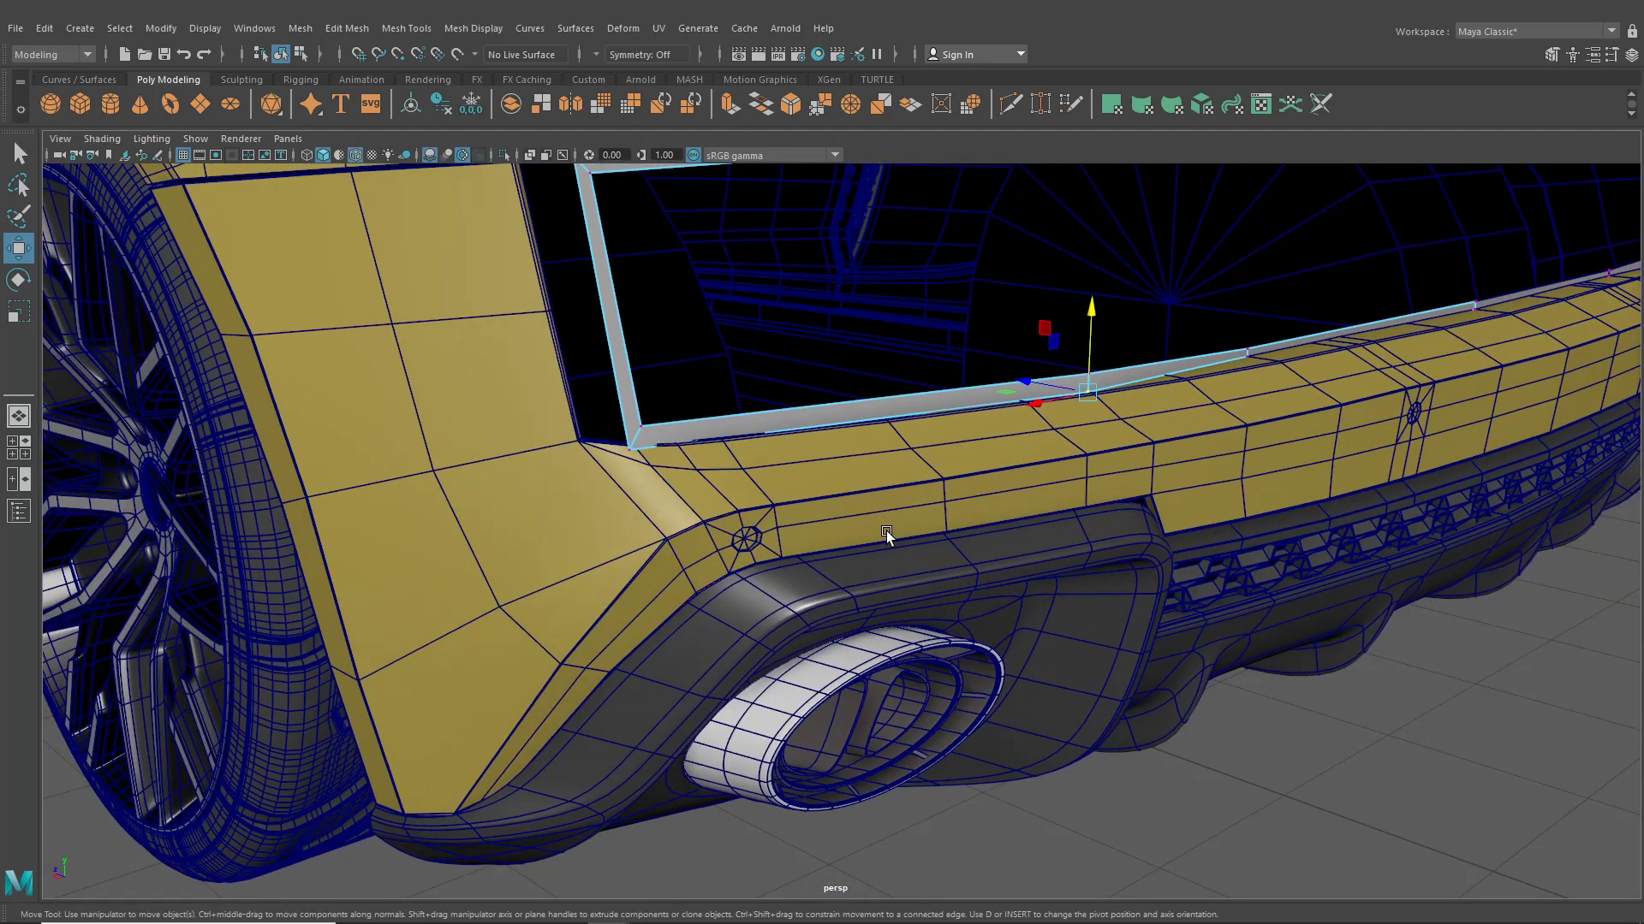
pyautogui.moveTo(591, 403); pyautogui.dragTo(661, 459)
pyautogui.keyDown('alt'); pyautogui.moveTo(661, 459); pyautogui.dragTo(690, 474, button='middle'); pyautogui.keyUp('alt')
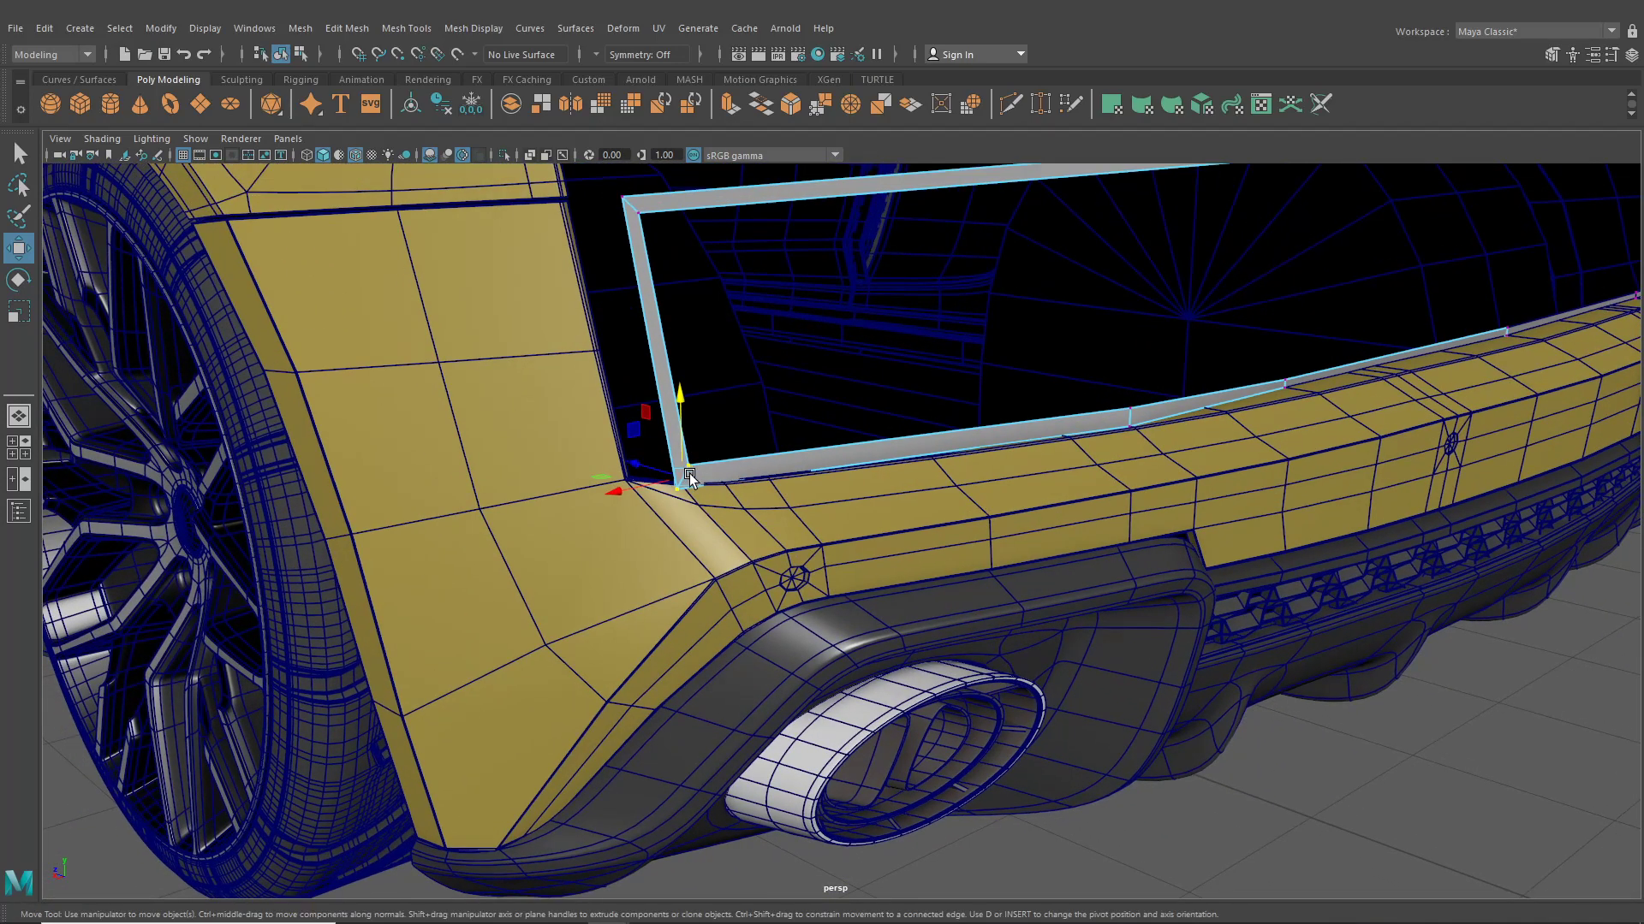
pyautogui.scroll(3, 691, 479)
pyautogui.scroll(-3, 695, 522)
pyautogui.moveTo(682, 432); pyautogui.dragTo(681, 401)
pyautogui.moveTo(1065, 375); pyautogui.dragTo(1171, 475)
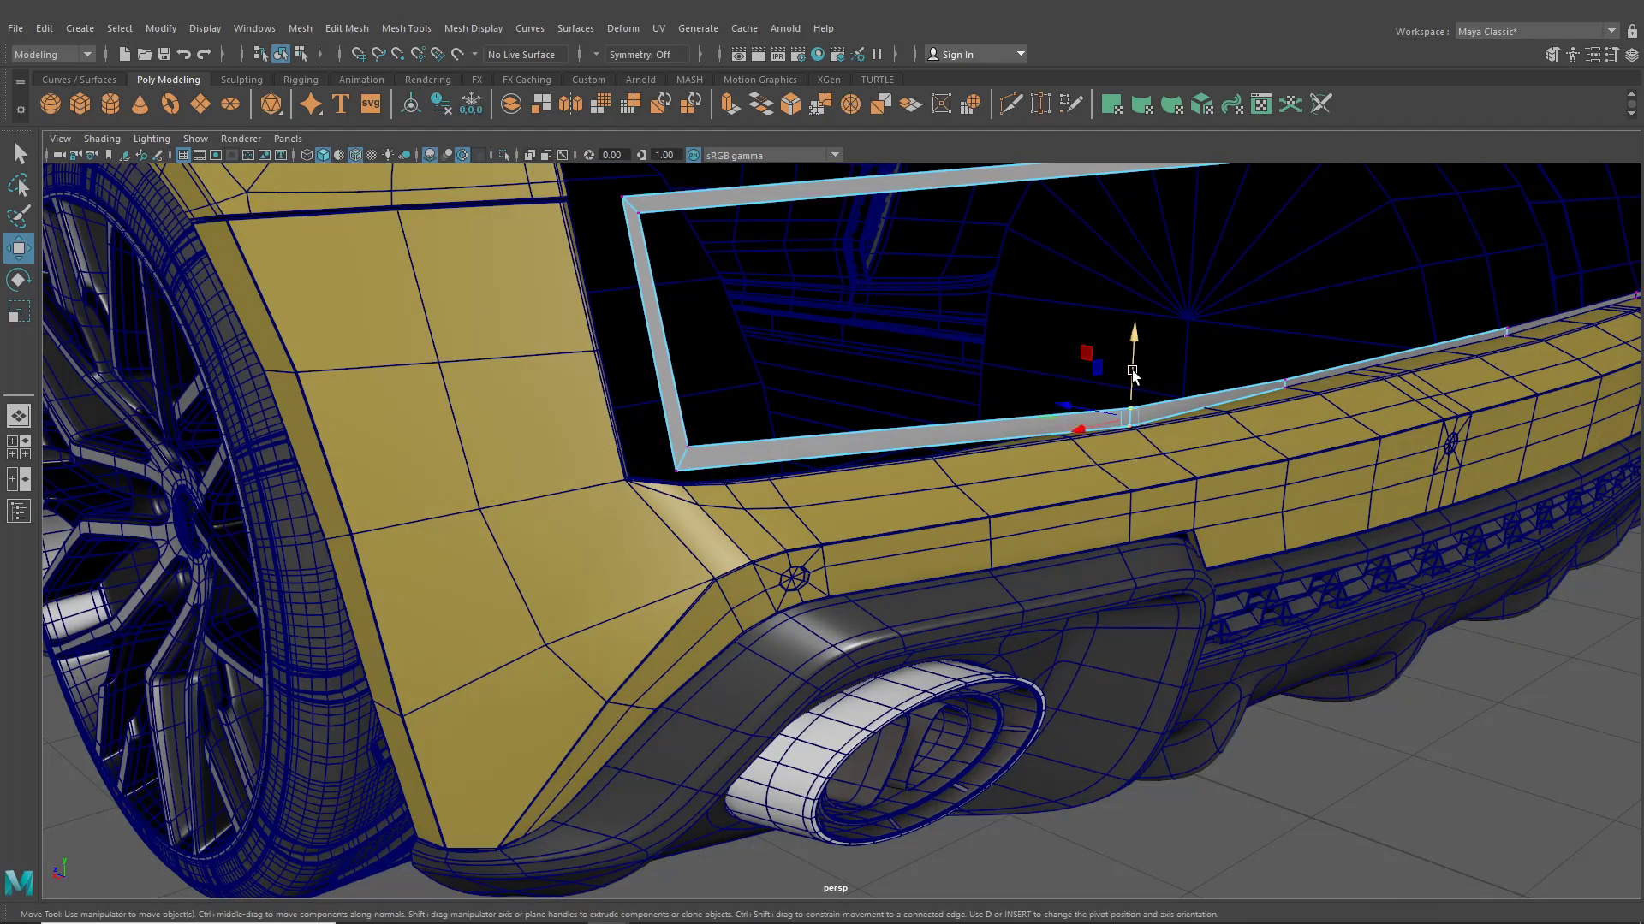
pyautogui.moveTo(1132, 374); pyautogui.dragTo(1130, 368)
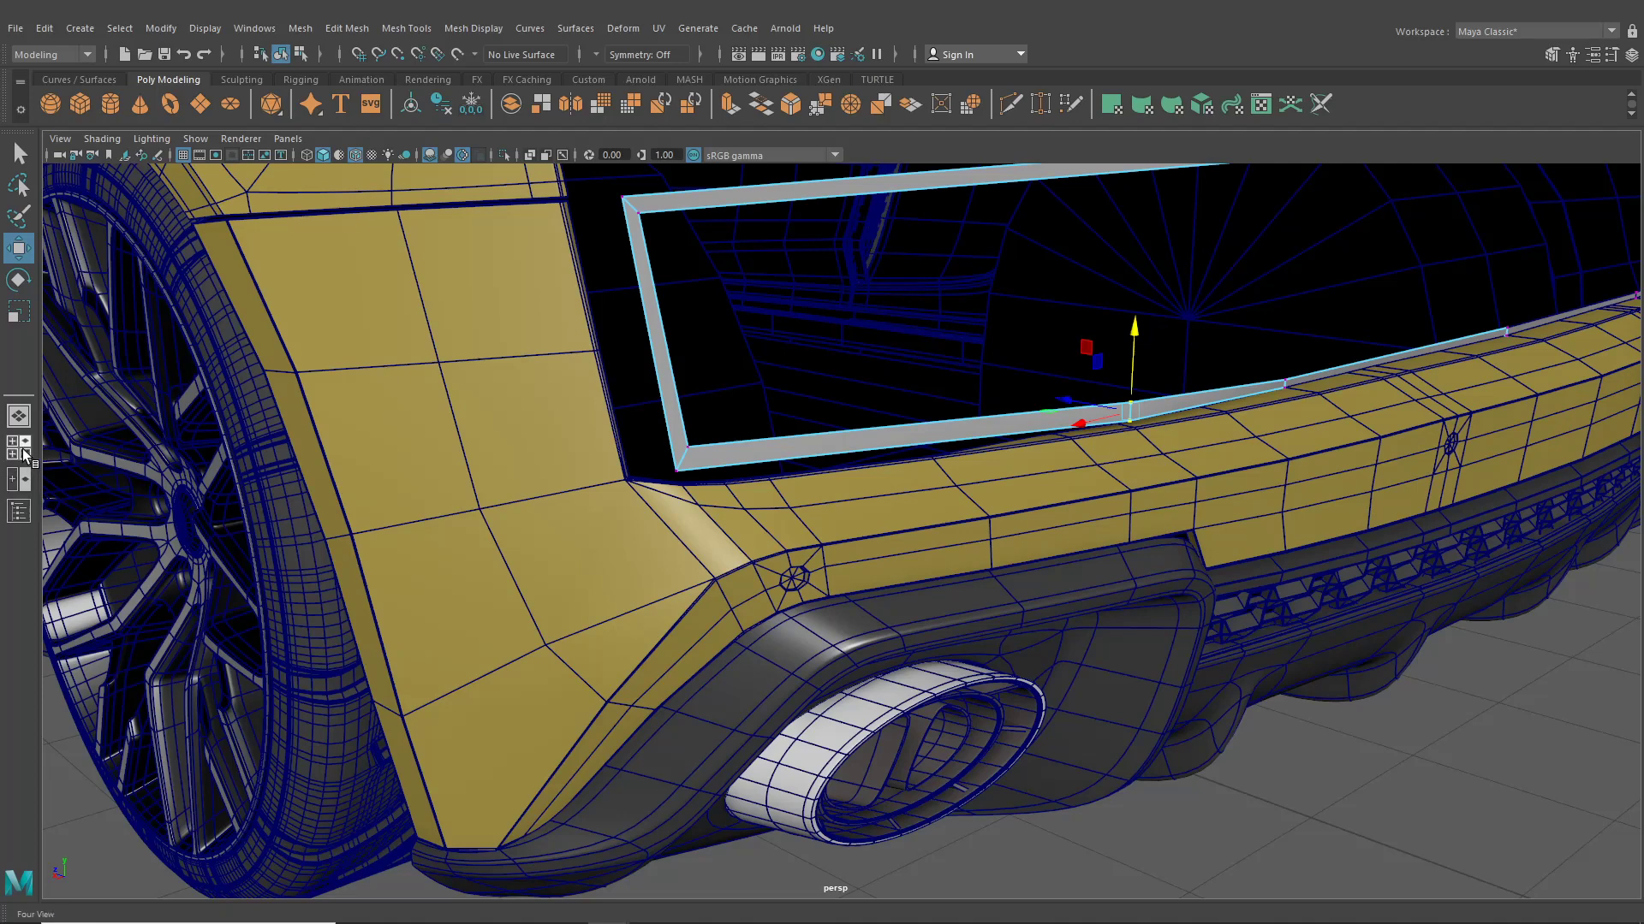
# Show the back1 orthographic camera in a single full-size viewport
pyautogui.press('space')
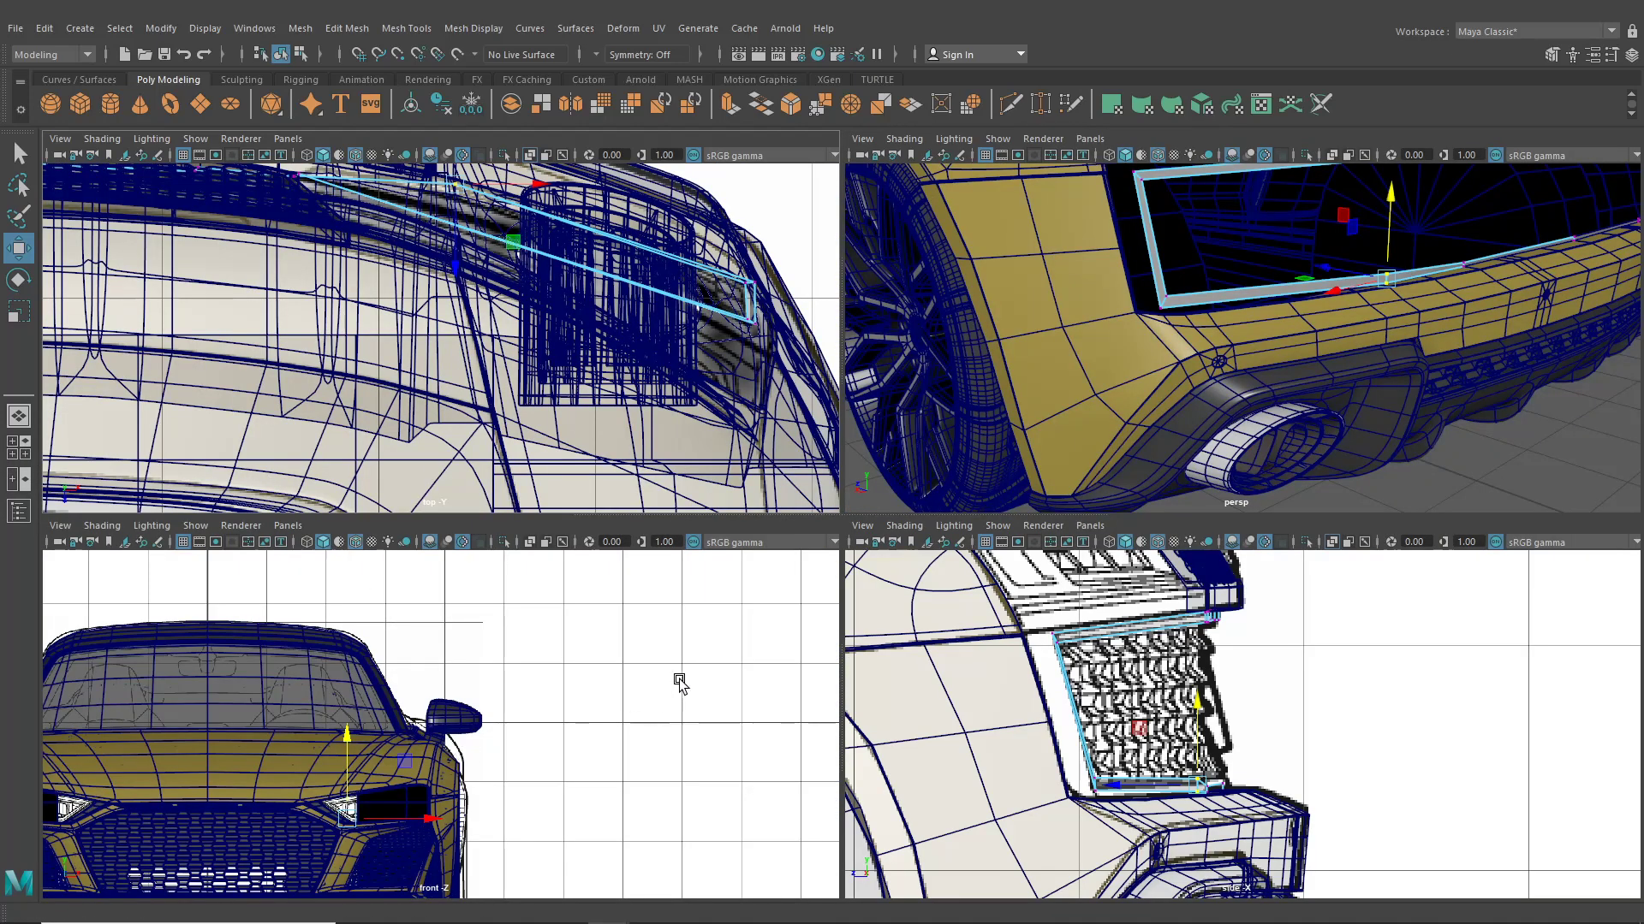
pyautogui.click(298, 527)
pyautogui.moveTo(349, 589)
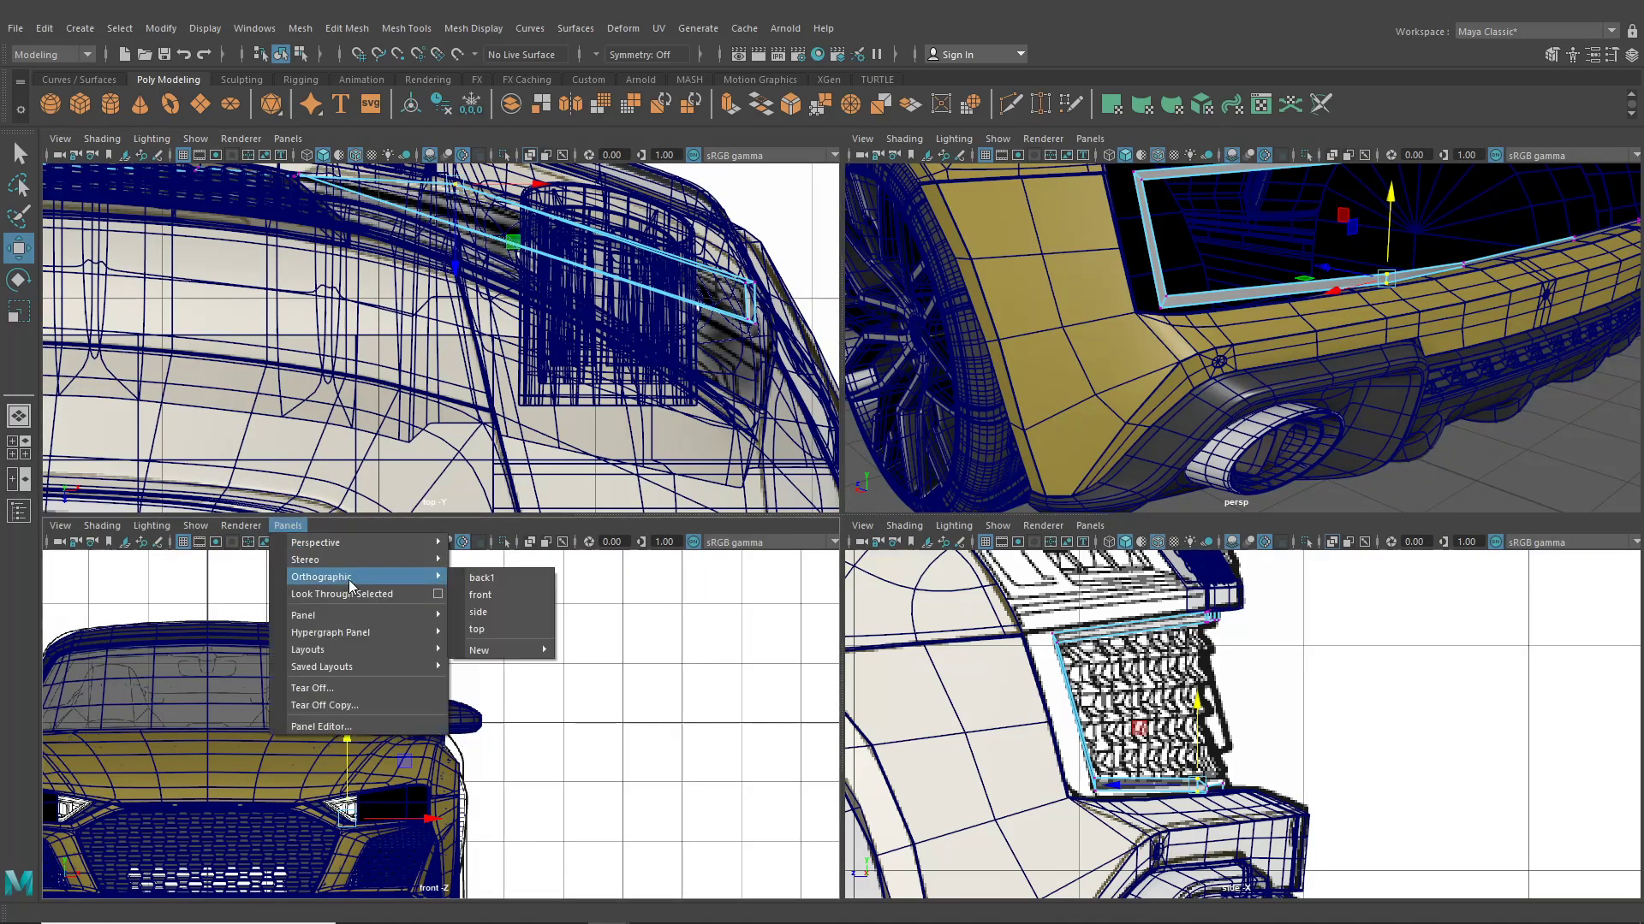
pyautogui.click(495, 579)
pyautogui.press('space')
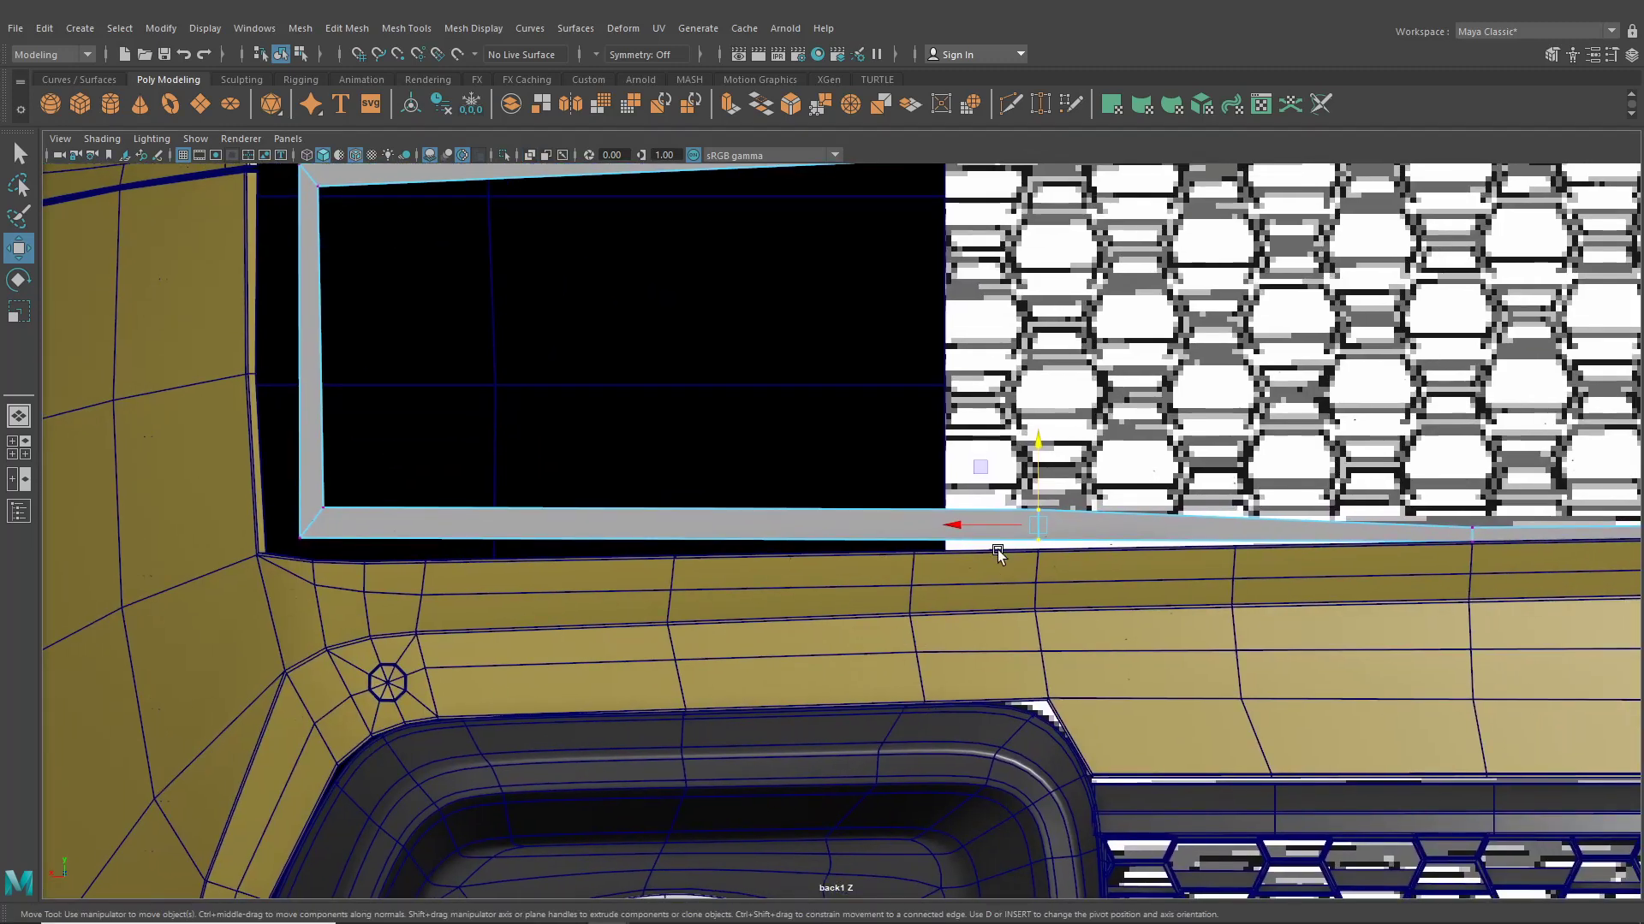
# Lower the bend vertices and the outer corner vertices of the trim's lower strip slightly in the back view
pyautogui.moveTo(1037, 457)
pyautogui.mouseDown()
pyautogui.moveTo(1040, 389)
pyautogui.moveTo(1045, 463)
pyautogui.mouseUp()
pyautogui.moveTo(185, 464); pyautogui.dragTo(370, 578)
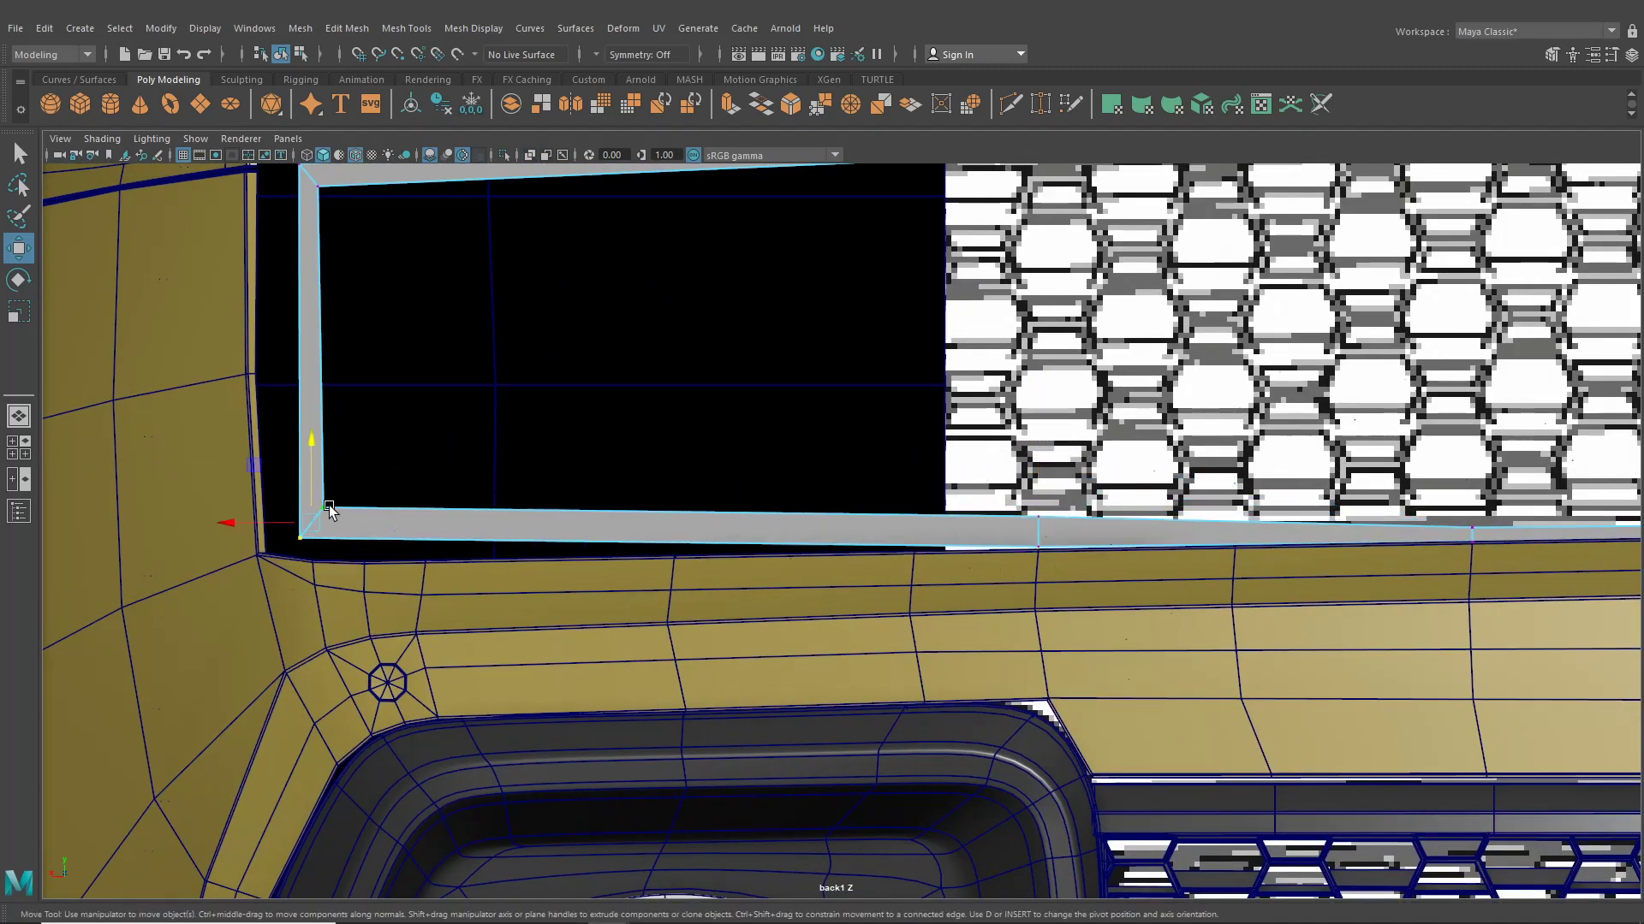
pyautogui.moveTo(312, 485); pyautogui.dragTo(311, 493)
# Turn on X-Ray shading and align the lower strip's bend vertices with the blueprint image
pyautogui.click(102, 139)
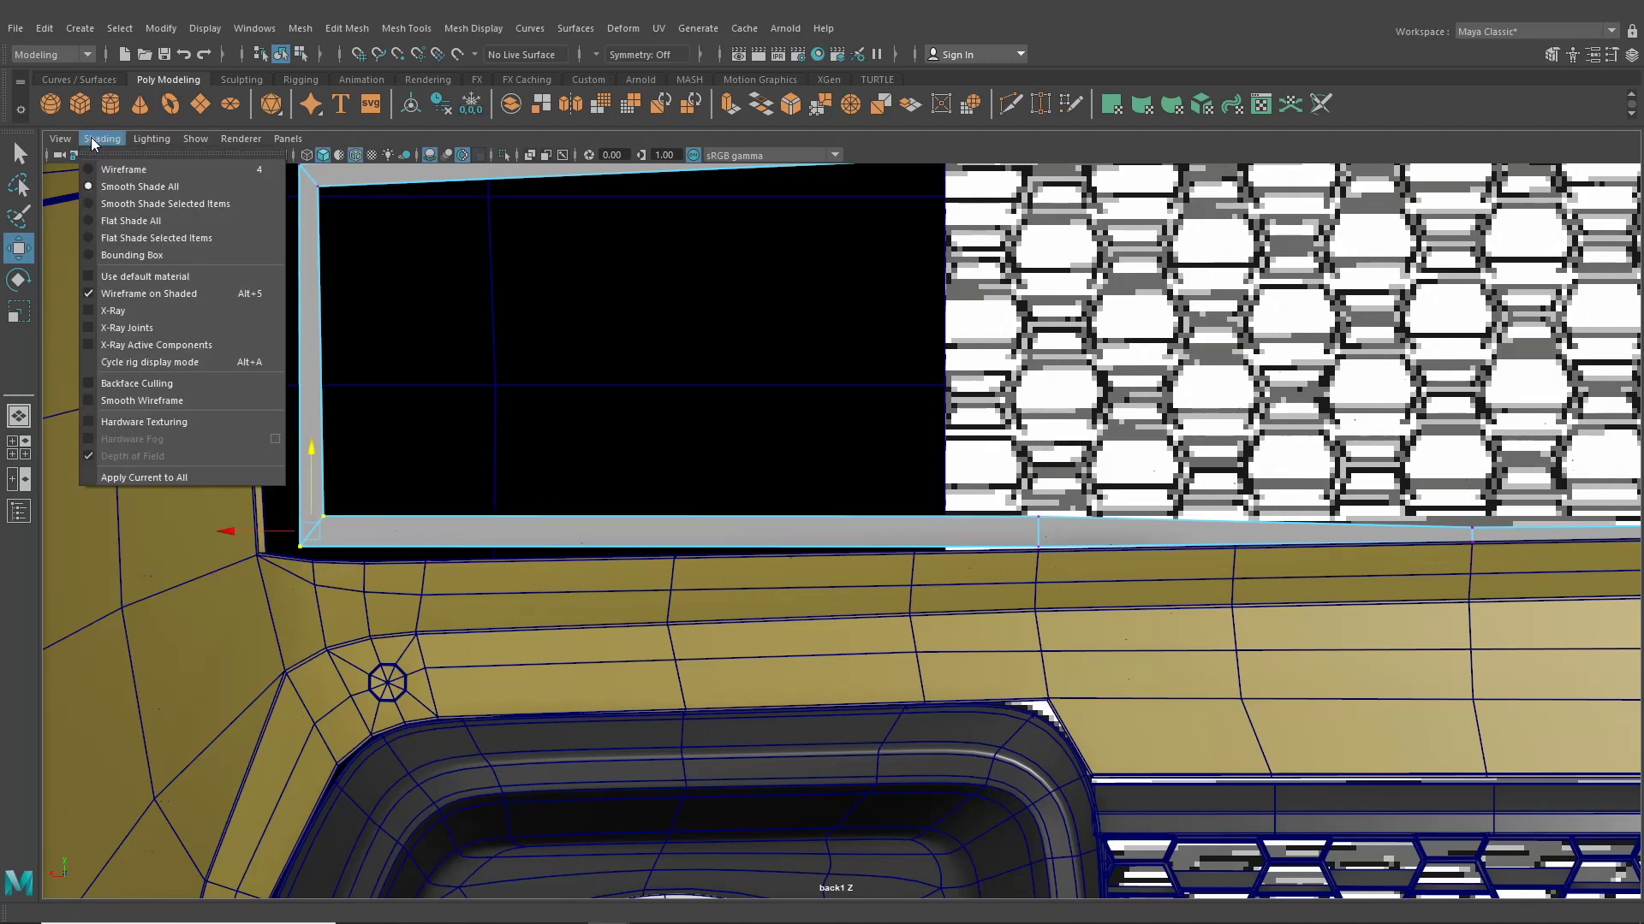
pyautogui.click(128, 310)
pyautogui.moveTo(880, 567)
pyautogui.keyDown('alt'); pyautogui.mouseDown(button='middle')
pyautogui.moveTo(805, 590)
pyautogui.moveTo(552, 606)
pyautogui.mouseUp(button='middle'); pyautogui.keyUp('alt')
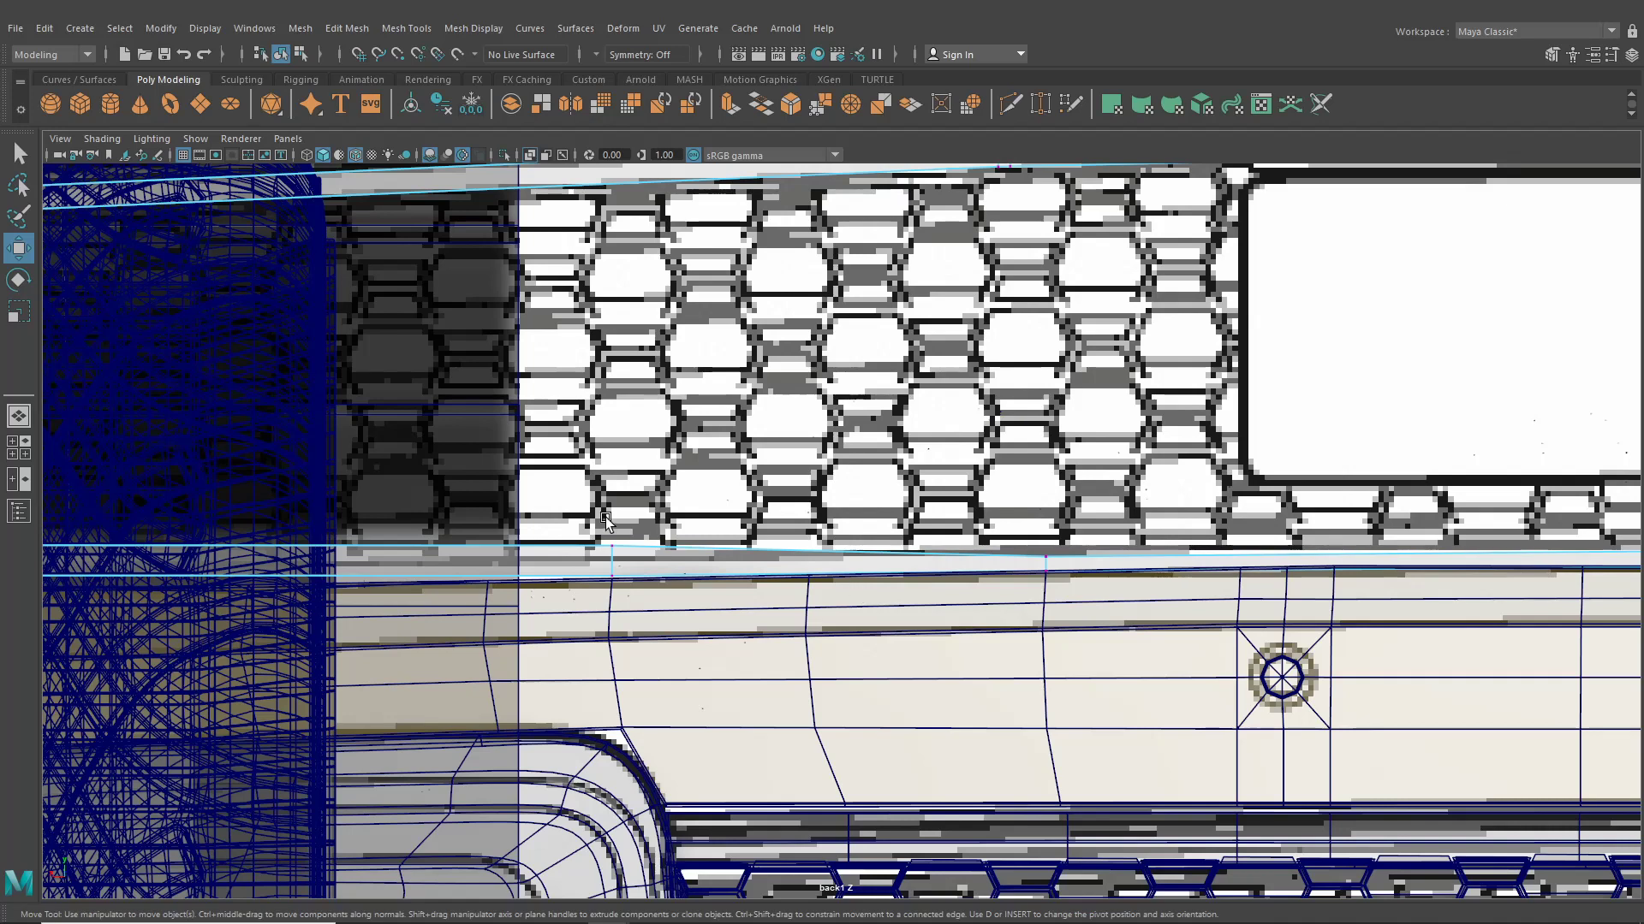
pyautogui.click(620, 523)
pyautogui.moveTo(621, 524); pyautogui.dragTo(614, 529)
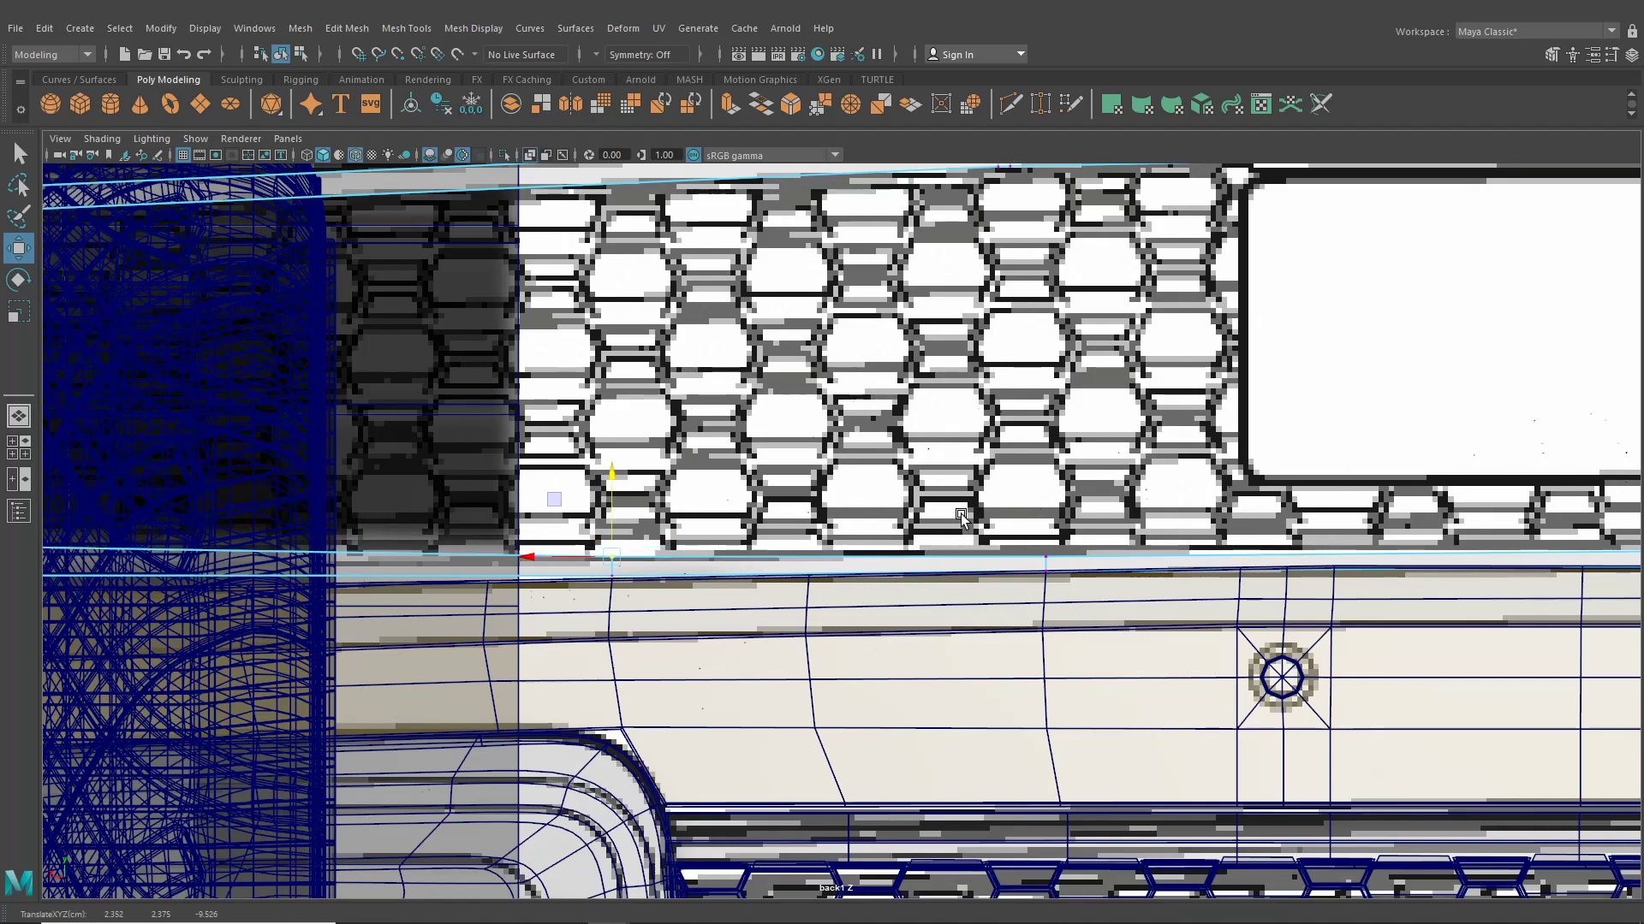
pyautogui.keyDown('alt'); pyautogui.moveTo(1129, 533); pyautogui.dragTo(647, 535, button='middle'); pyautogui.keyUp('alt')
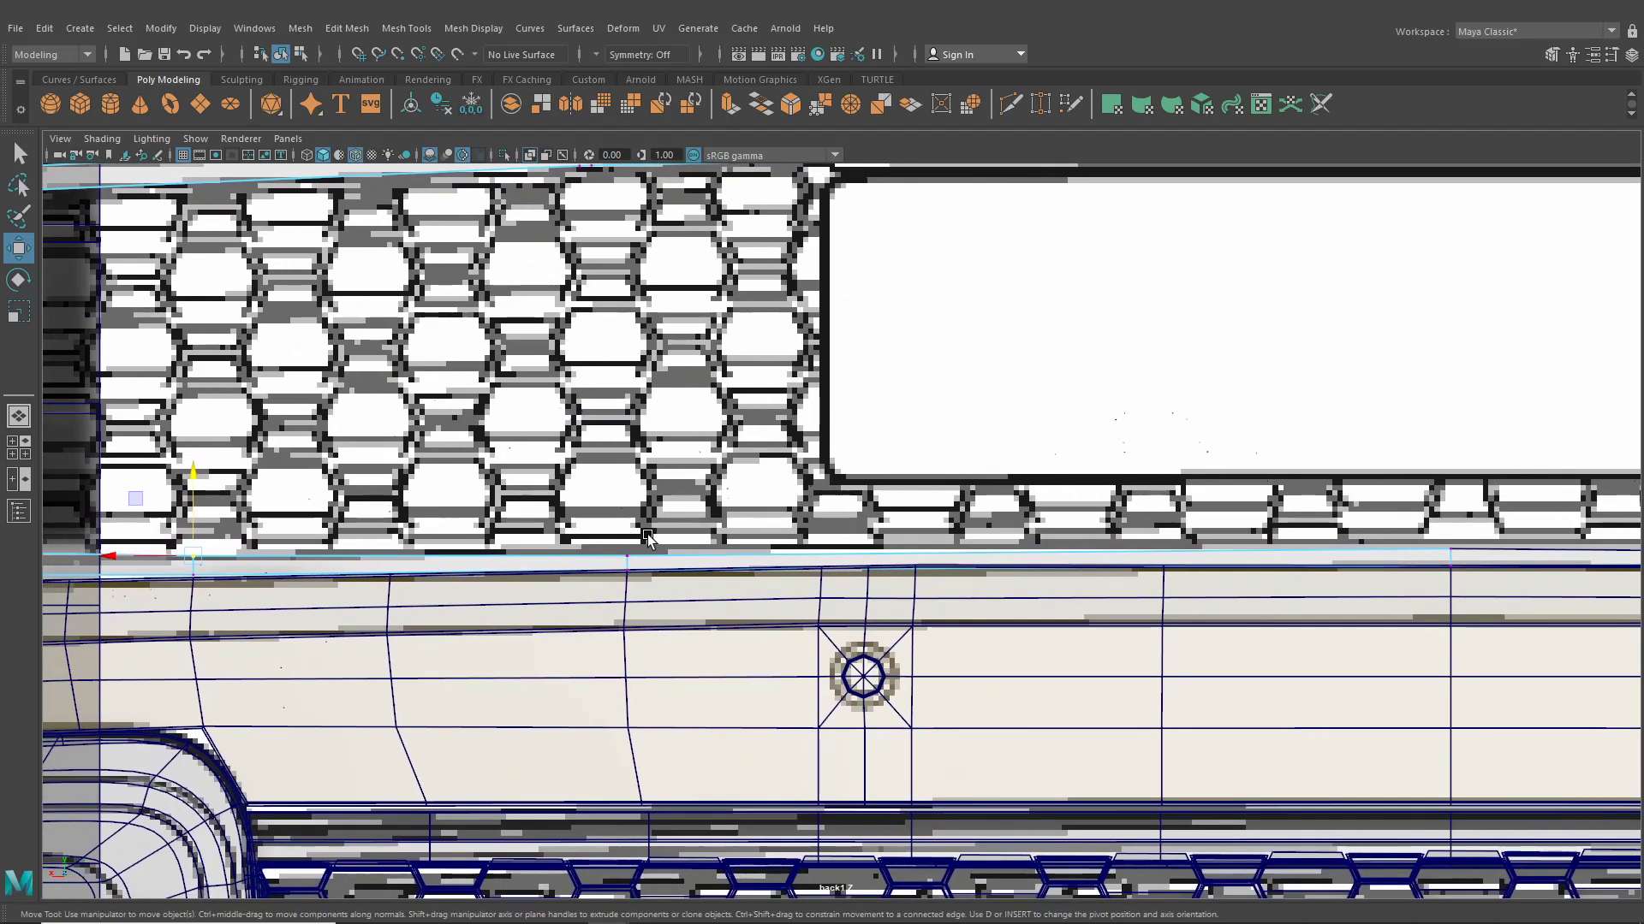
pyautogui.click(629, 552)
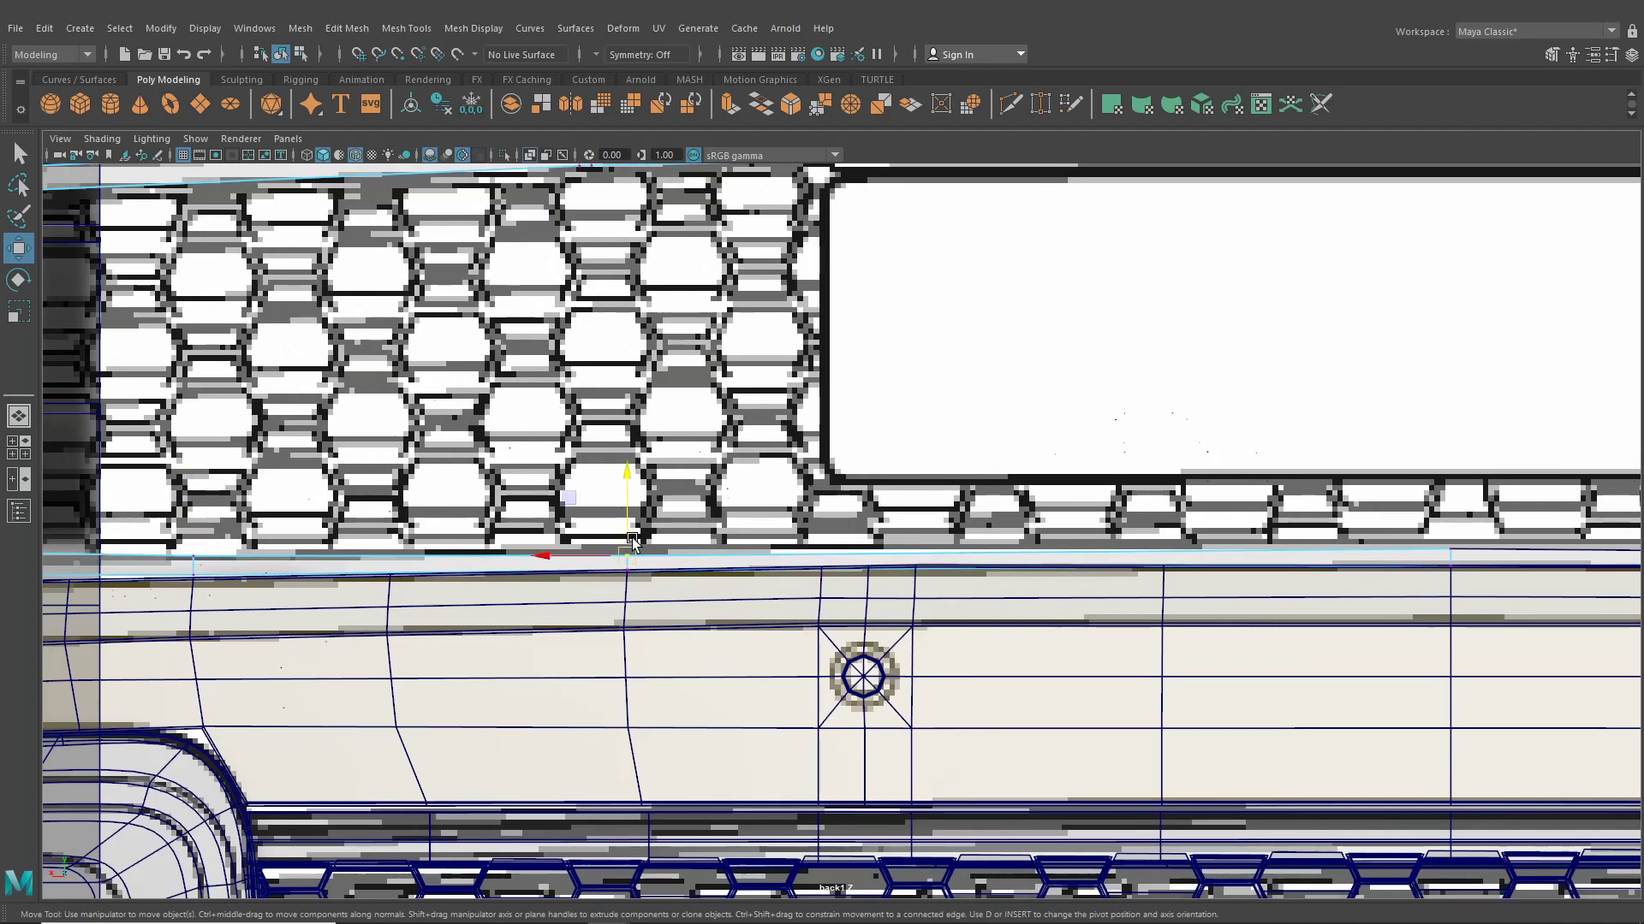
# Return to the perspective view and fine-tune the height of the lower strip's inner vertices up to the centre line
pyautogui.click(19, 418)
pyautogui.keyDown('alt'); pyautogui.moveTo(480, 522); pyautogui.dragTo(577, 555); pyautogui.keyUp('alt')
pyautogui.keyDown('alt'); pyautogui.moveTo(1040, 532); pyautogui.dragTo(772, 548, button='middle'); pyautogui.keyUp('alt')
pyautogui.scroll(2, 773, 547)
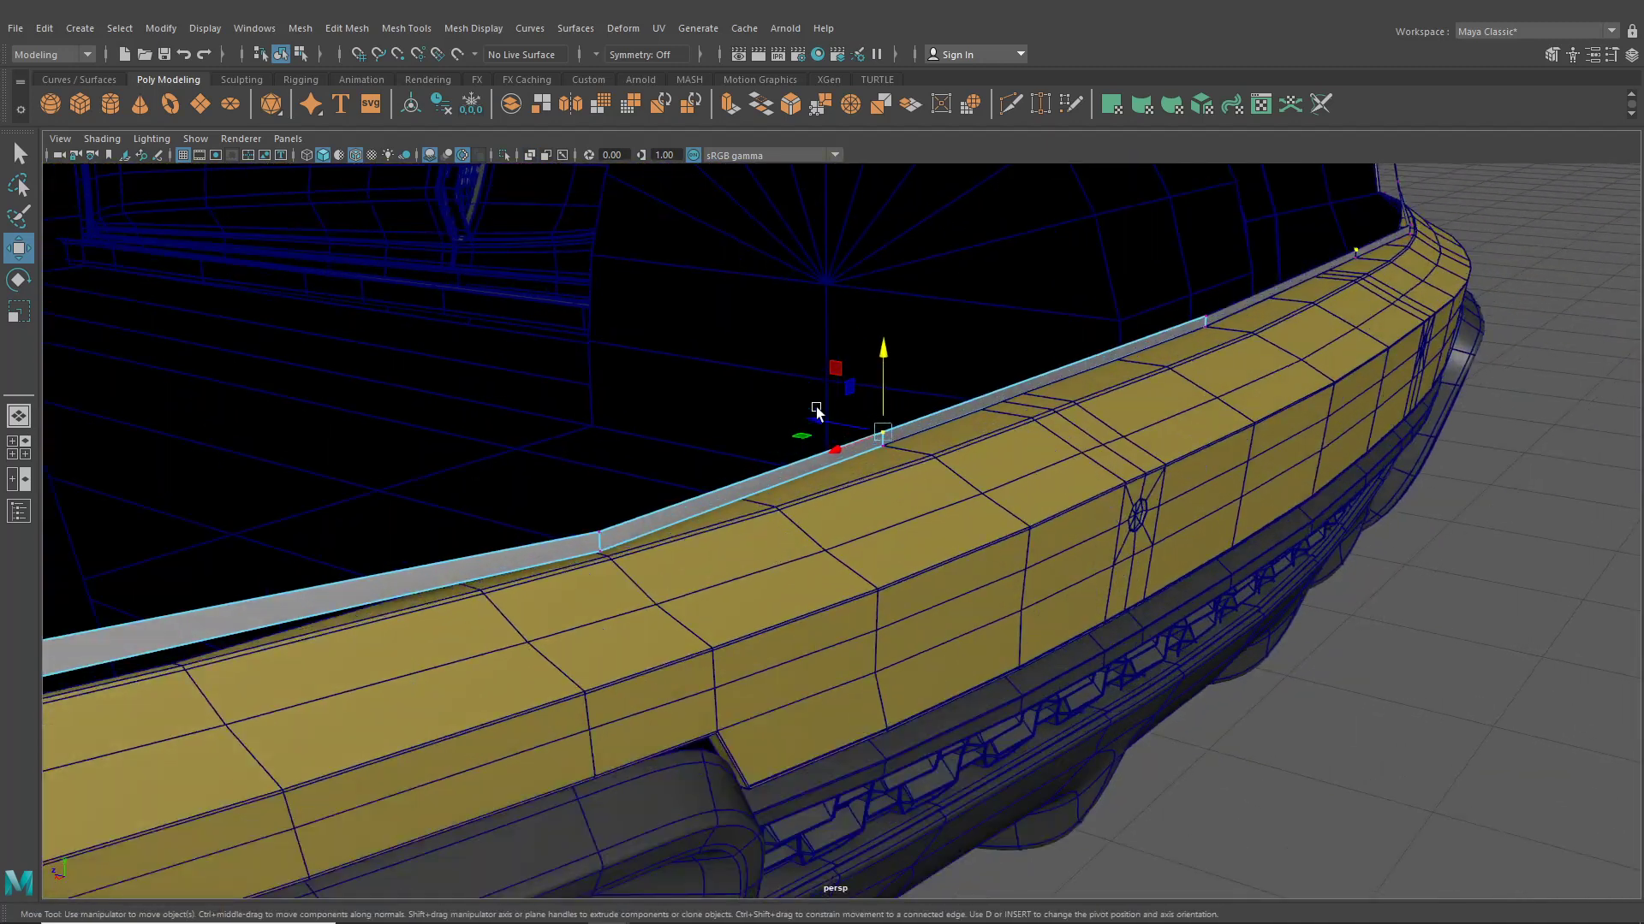
pyautogui.moveTo(956, 479); pyautogui.dragTo(875, 397)
pyautogui.hotkey('ctrl', 'z')
pyautogui.moveTo(954, 506); pyautogui.dragTo(883, 385)
pyautogui.moveTo(1167, 286); pyautogui.dragTo(1247, 367)
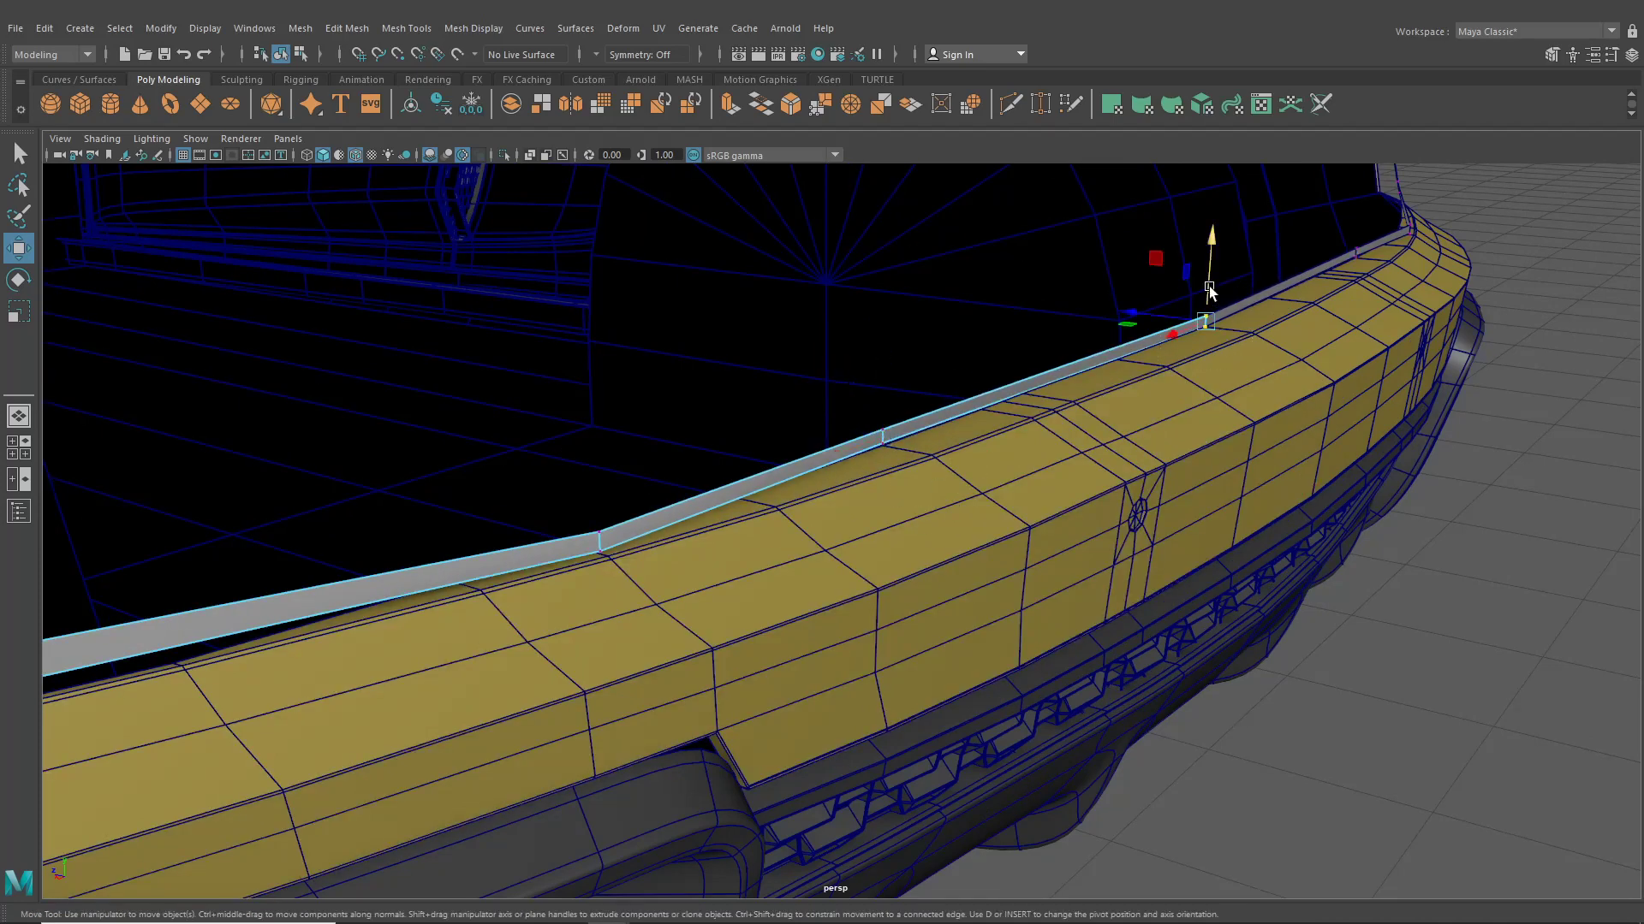
pyautogui.moveTo(1209, 287); pyautogui.dragTo(1209, 291)
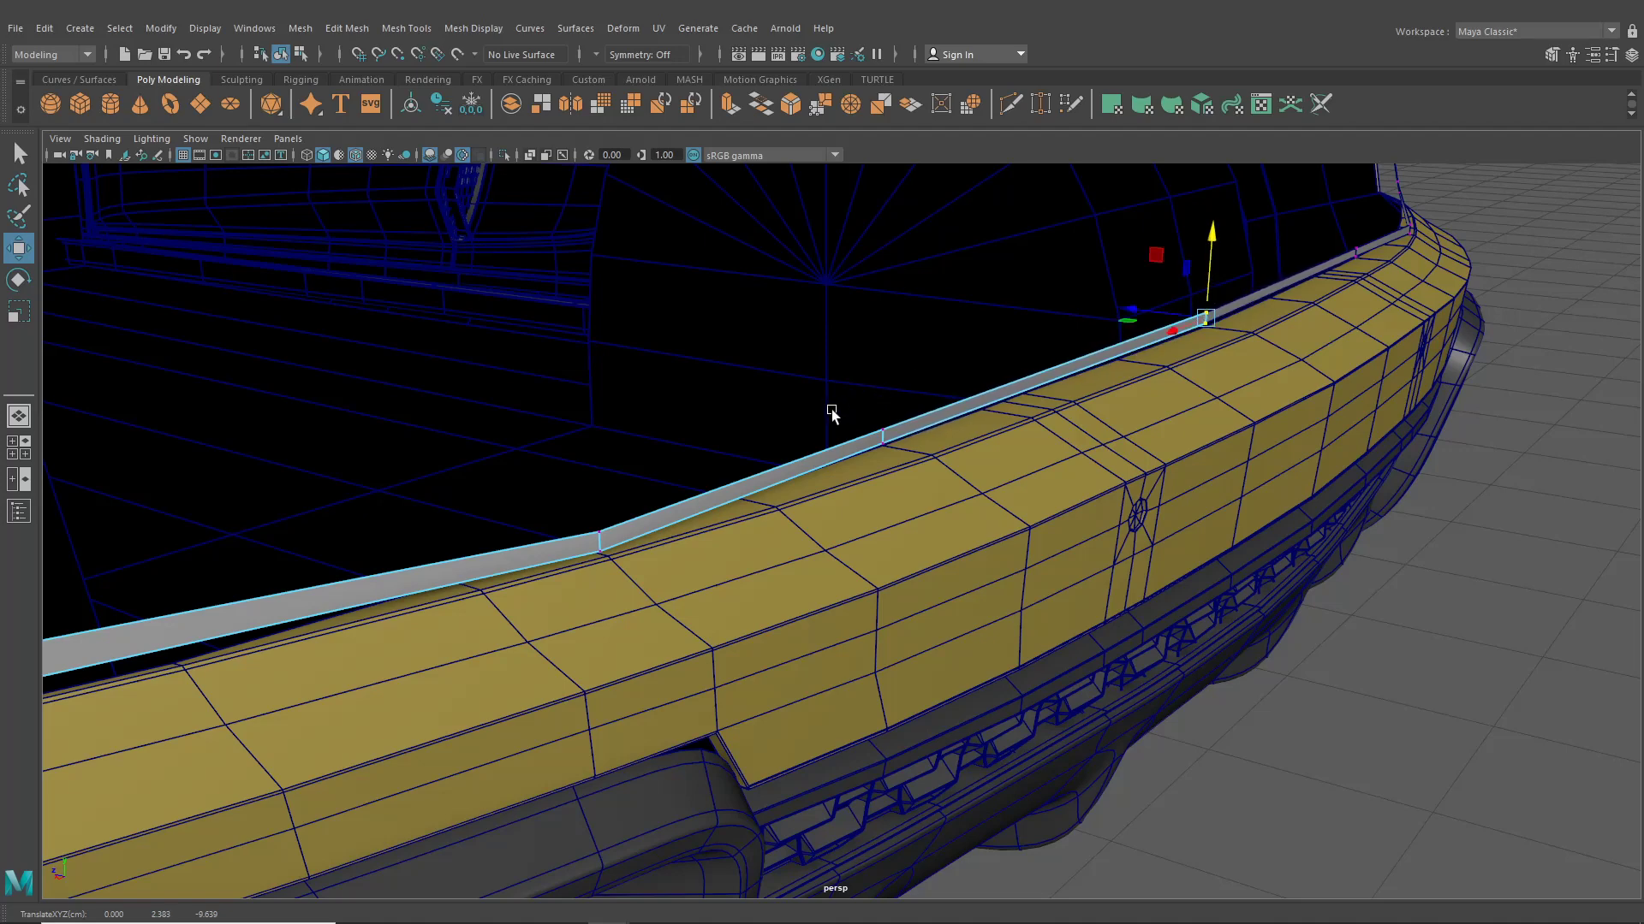
# Adjust the vertices at the lower strip's bend to follow the bumper's curve
pyautogui.keyDown('shift'); pyautogui.moveTo(831, 411); pyautogui.dragTo(1032, 545); pyautogui.keyUp('shift')
pyautogui.moveTo(423, 404); pyautogui.dragTo(485, 344)
pyautogui.scroll(-4, 736, 432)
pyautogui.keyDown('alt'); pyautogui.moveTo(758, 440); pyautogui.dragTo(888, 529); pyautogui.keyUp('alt')
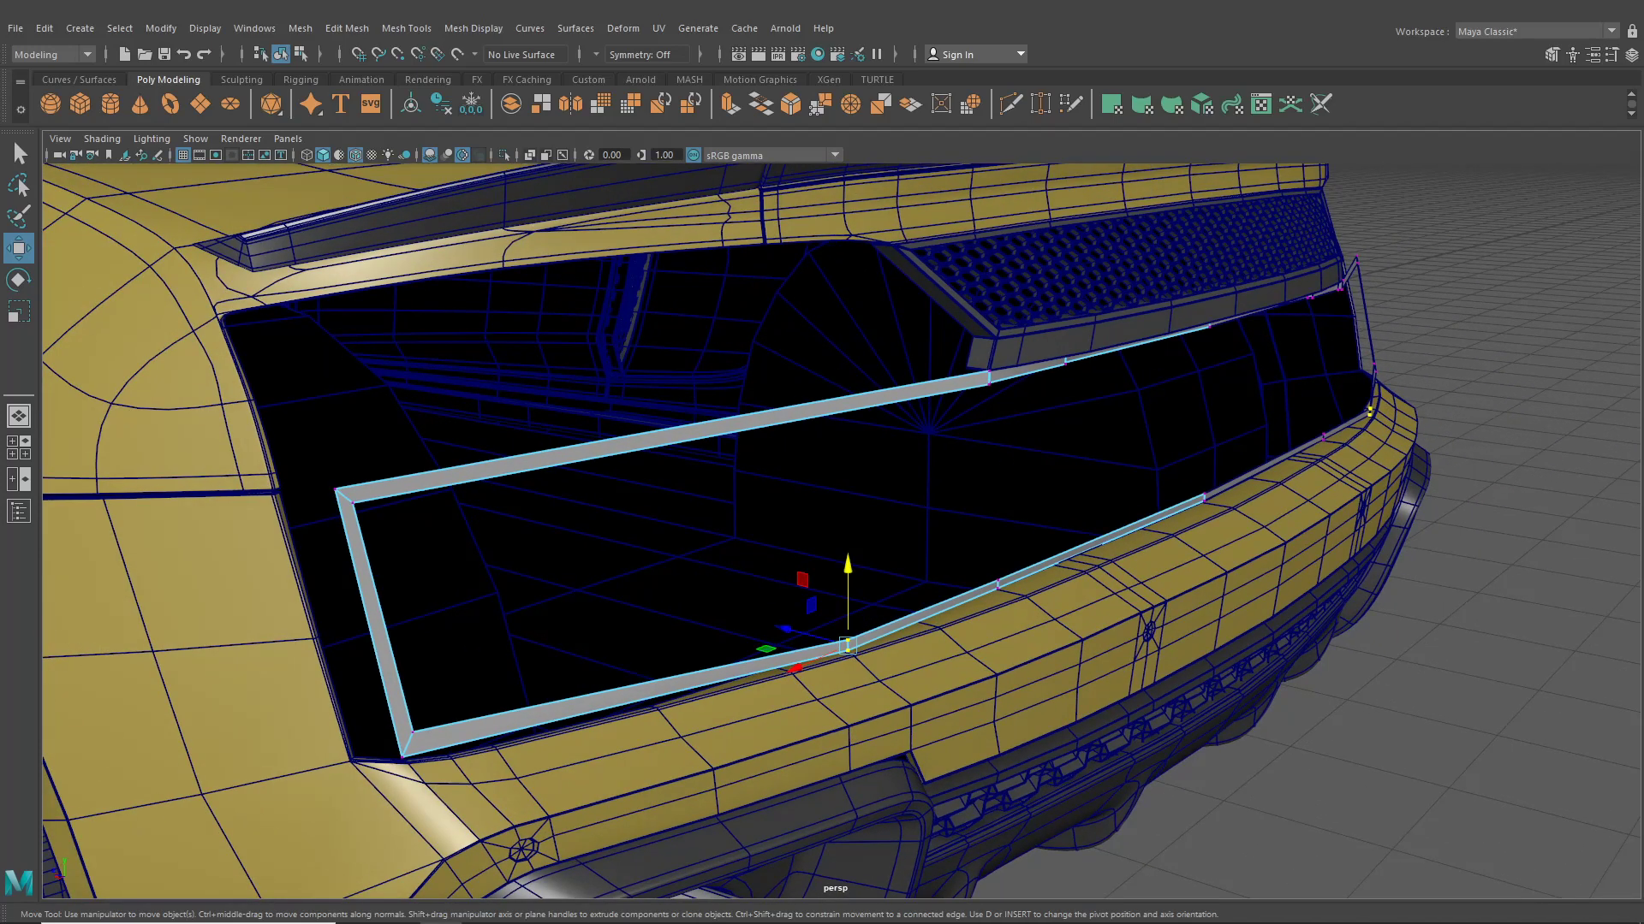
# Insert an edge loop across the middle of the trim's upper strip with the Insert Edge Loop tool
pyautogui.keyDown('alt'); pyautogui.moveTo(1060, 368); pyautogui.dragTo(896, 462); pyautogui.keyUp('alt')
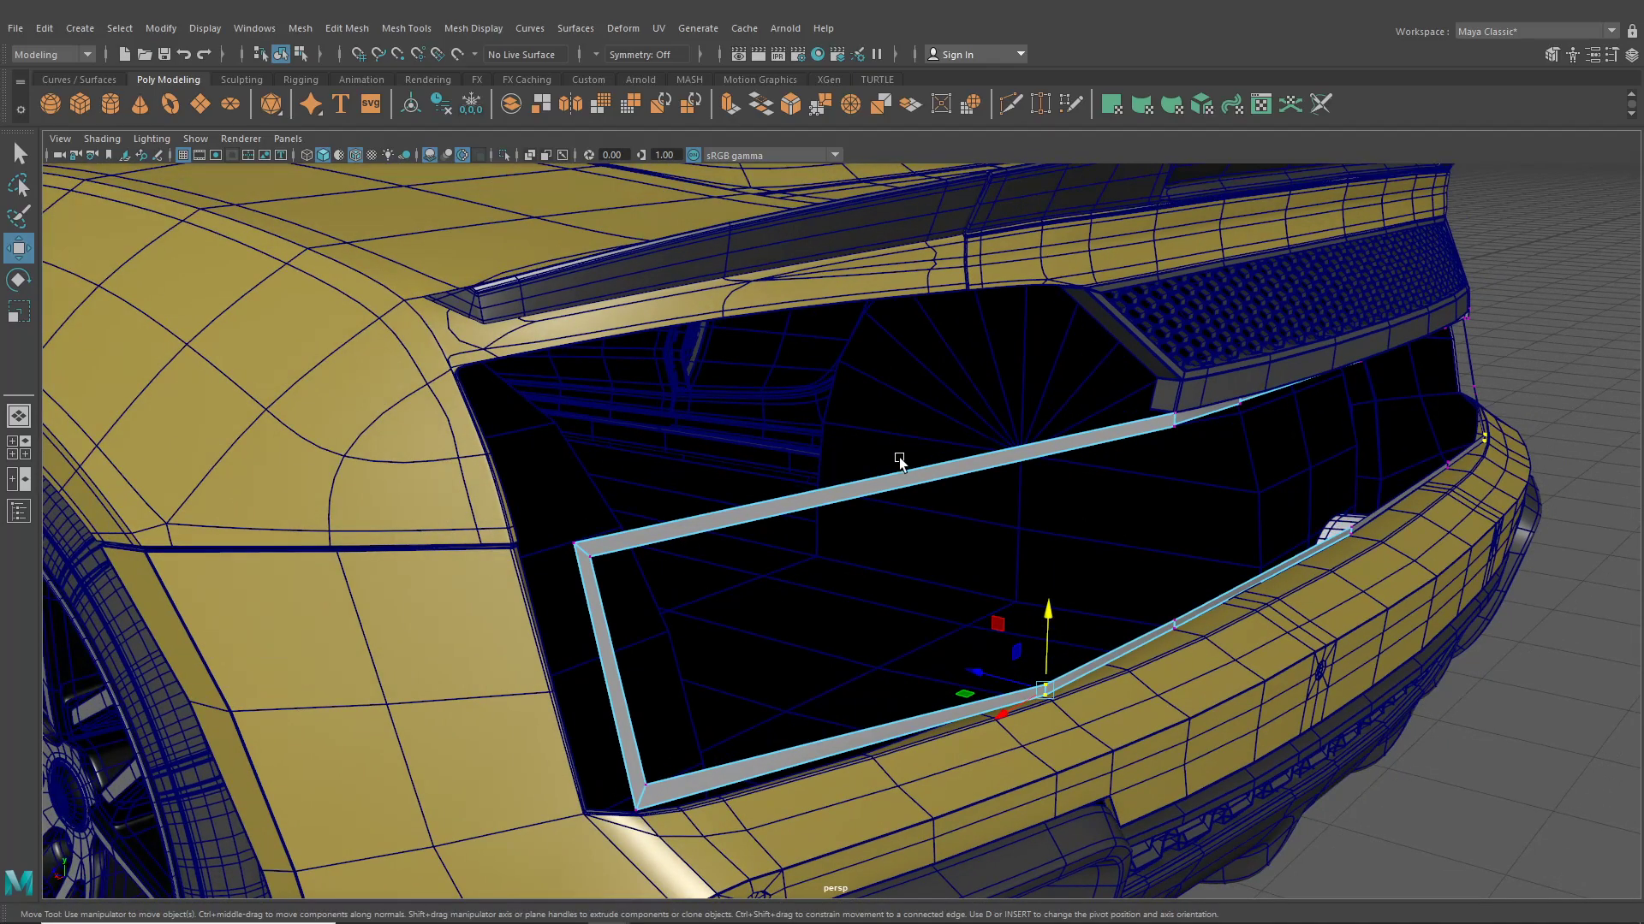
pyautogui.moveTo(898, 434); pyautogui.dragTo(899, 392, button='right')
pyautogui.keyDown('alt'); pyautogui.moveTo(898, 392); pyautogui.dragTo(1086, 402); pyautogui.keyUp('alt')
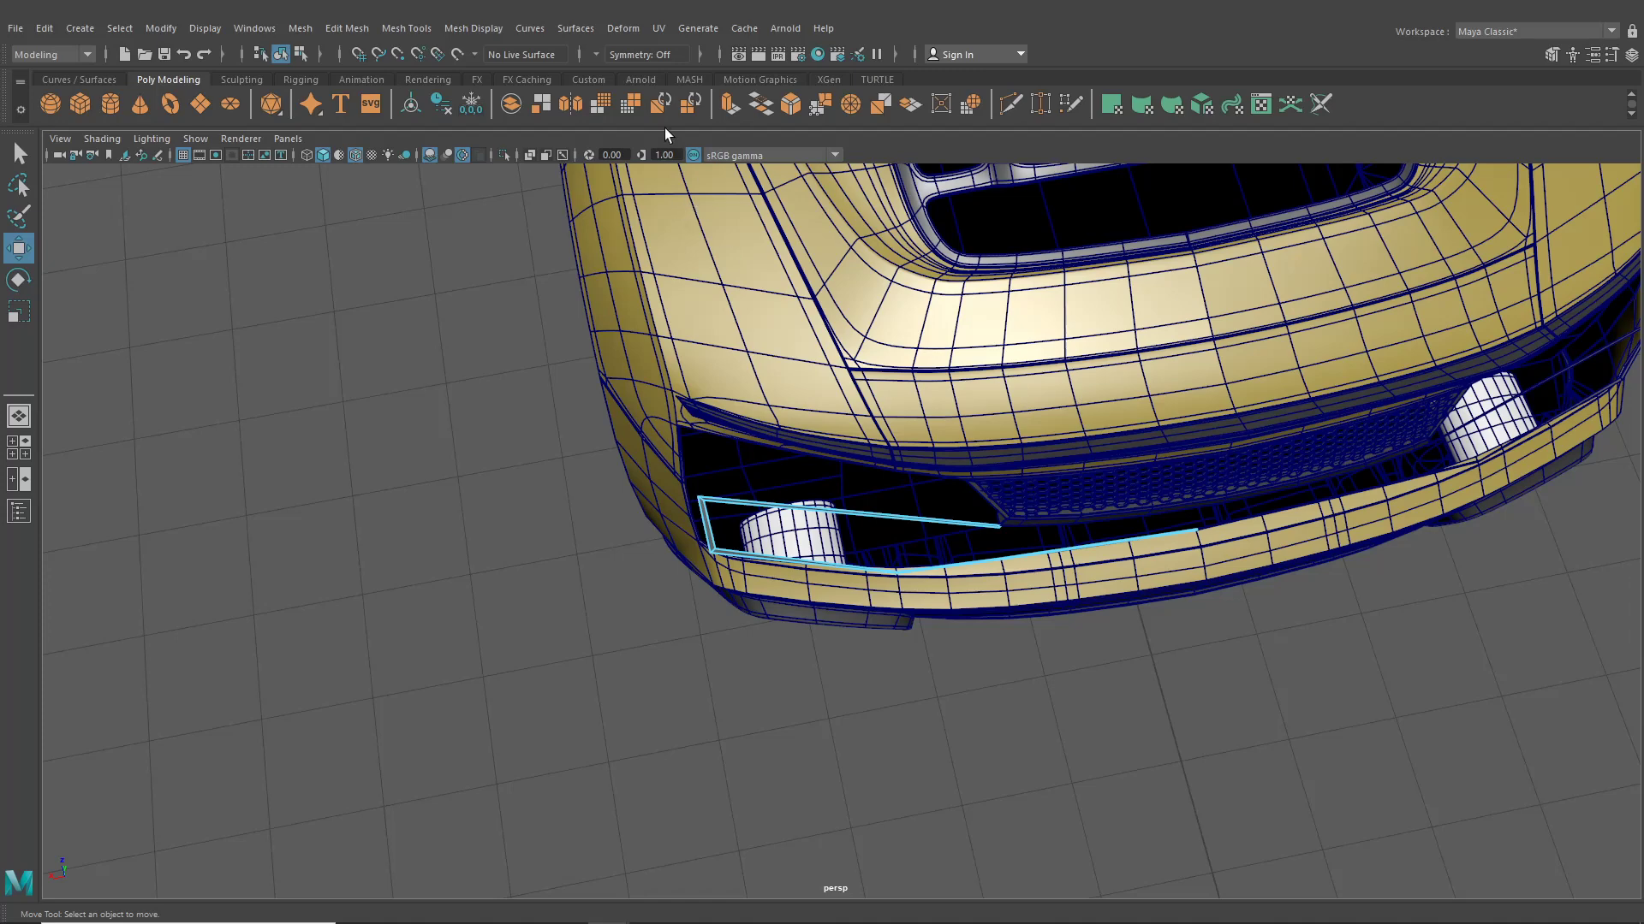
pyautogui.click(397, 28)
pyautogui.click(445, 135)
pyautogui.scroll(2, 826, 530)
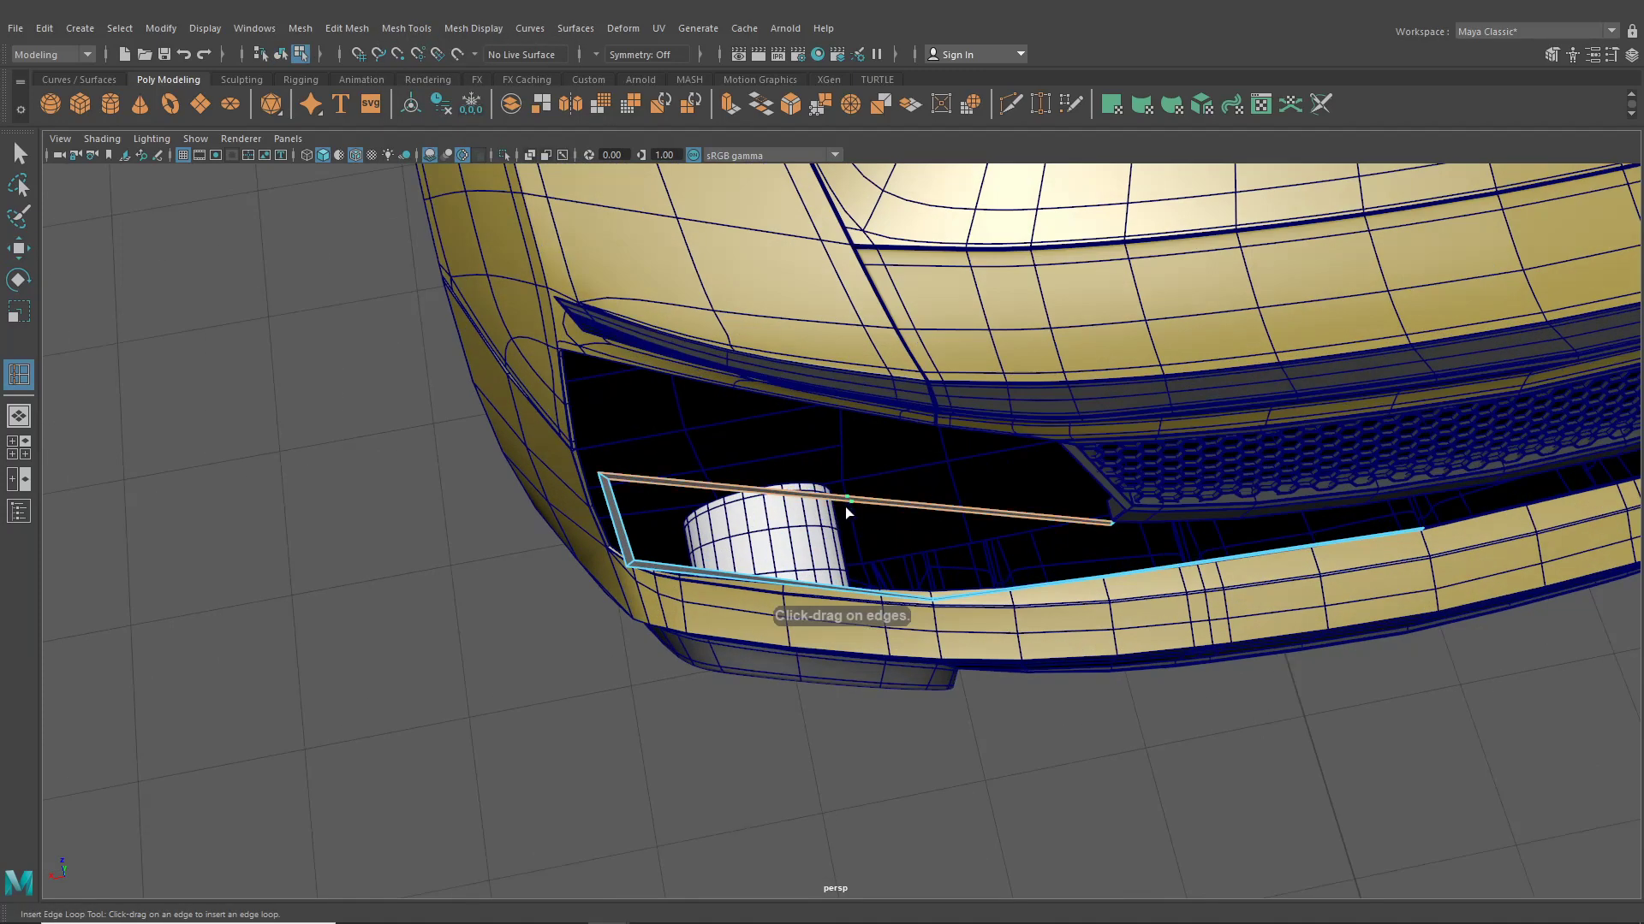
pyautogui.click(846, 508)
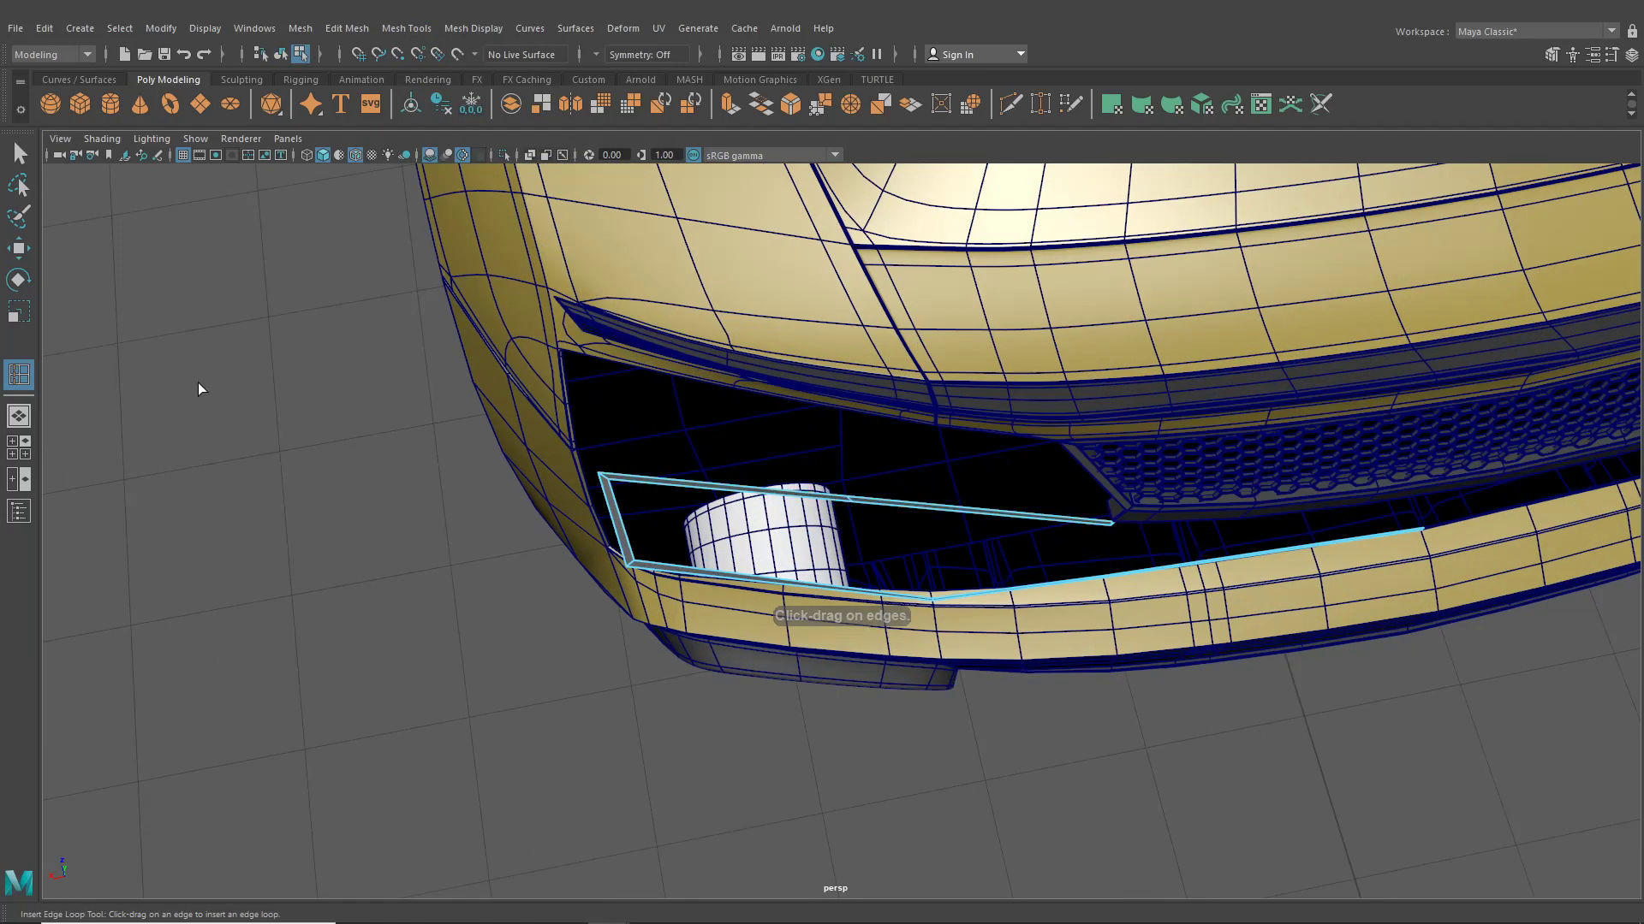
# Isolate the trim frame in the full-size top view so only it and the blueprint show
pyautogui.click(21, 455)
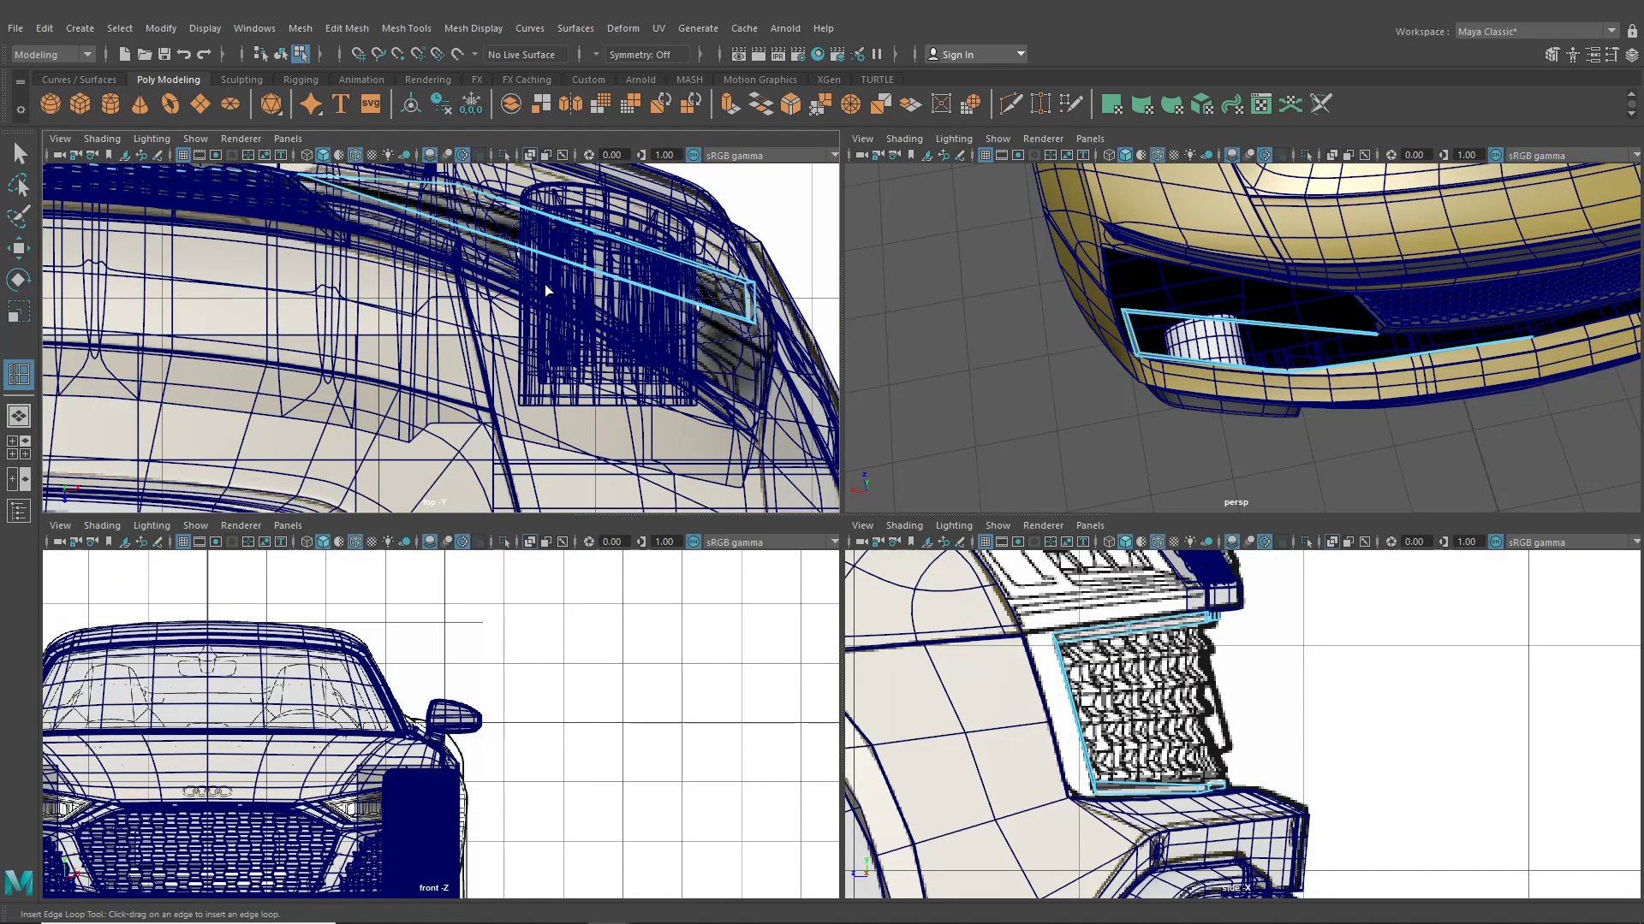
pyautogui.press('space')
pyautogui.click(281, 54)
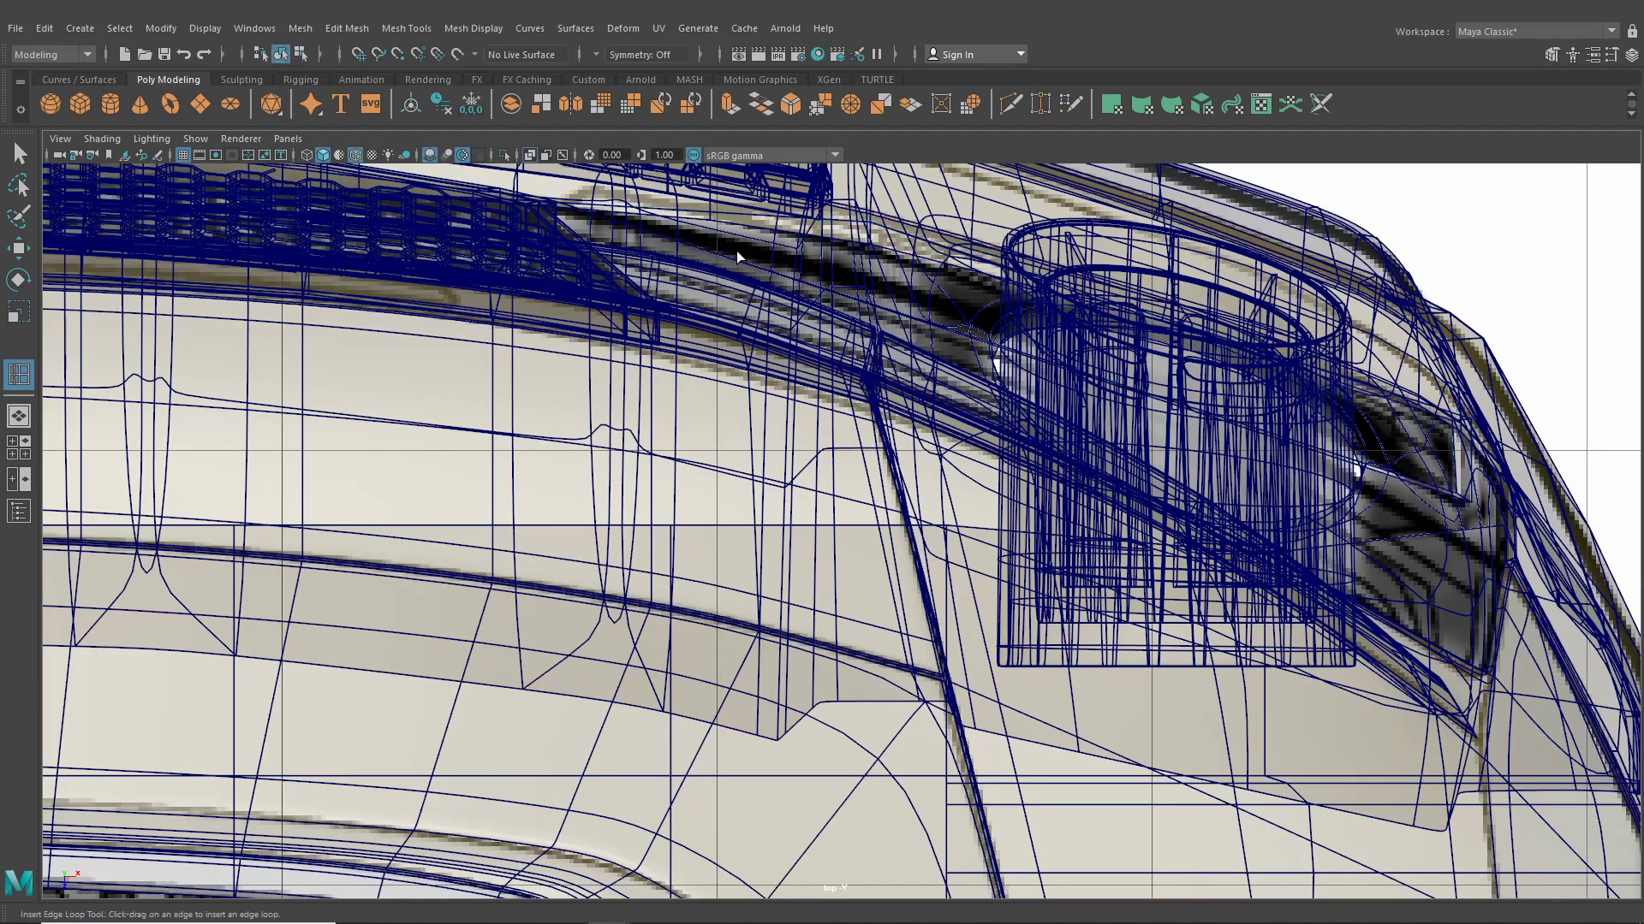
pyautogui.click(890, 317)
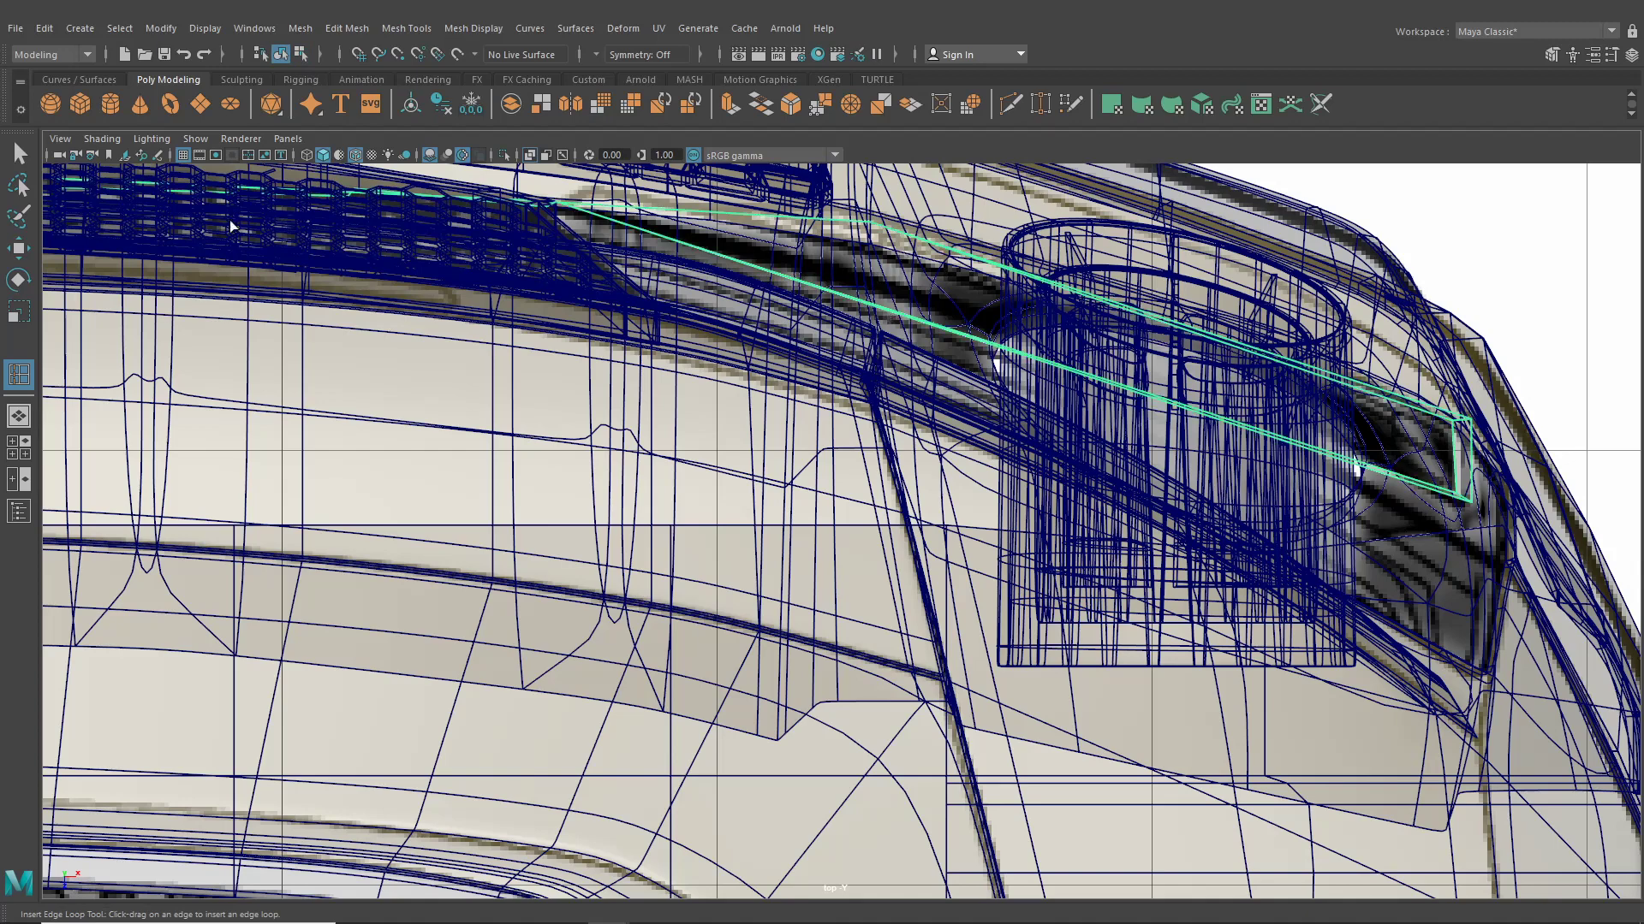
pyautogui.press('q')
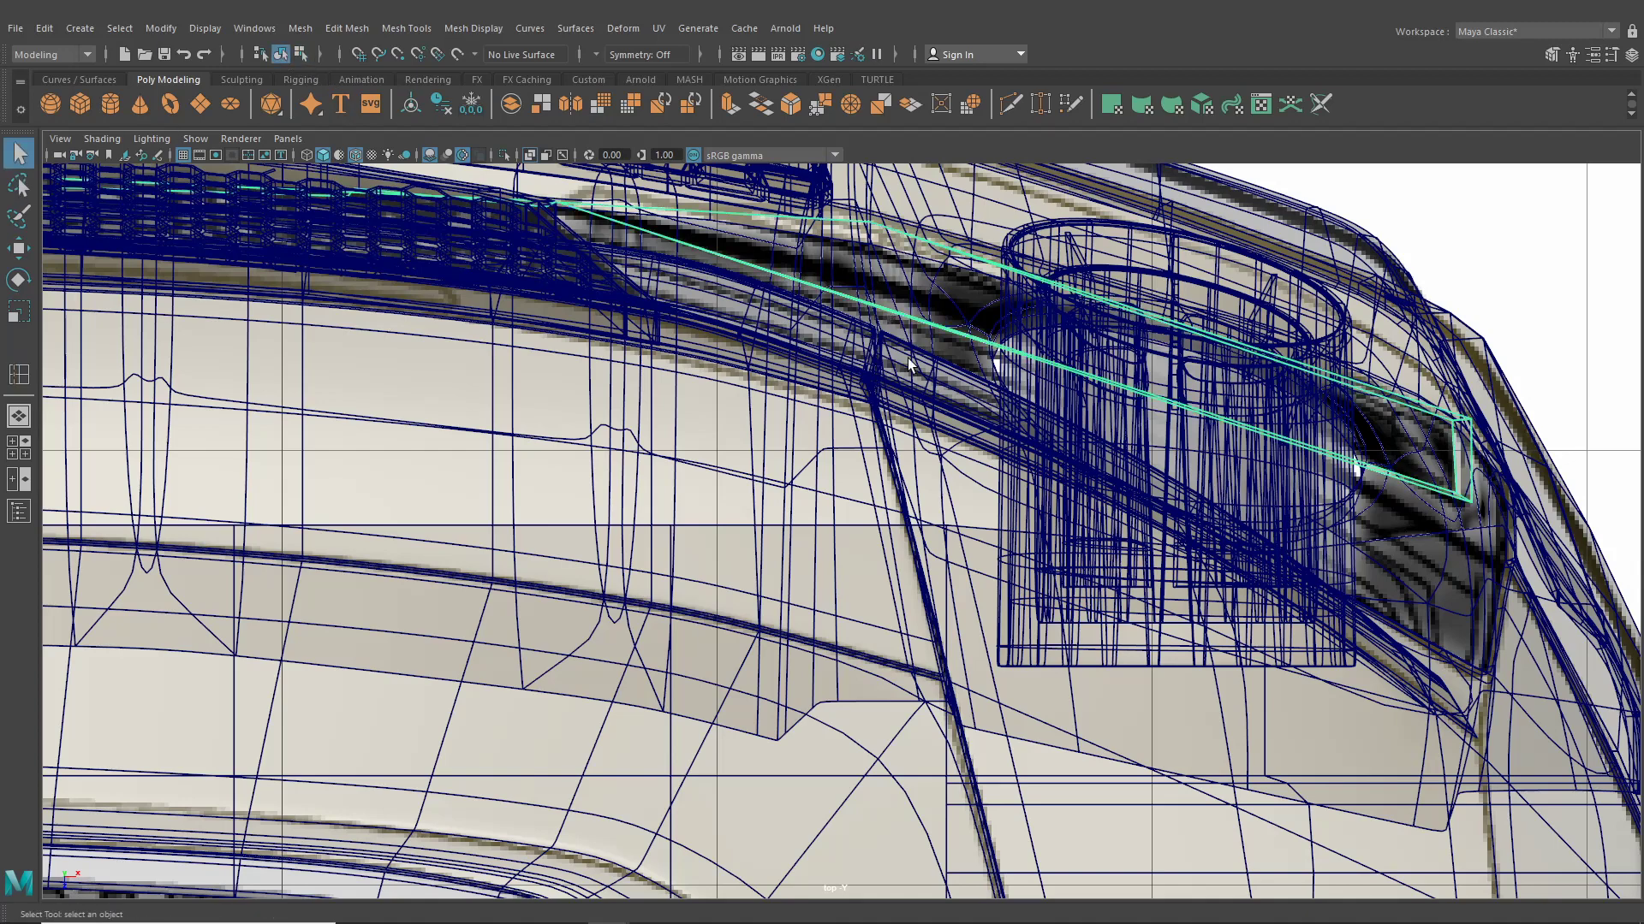
pyautogui.scroll(-5, 925, 342)
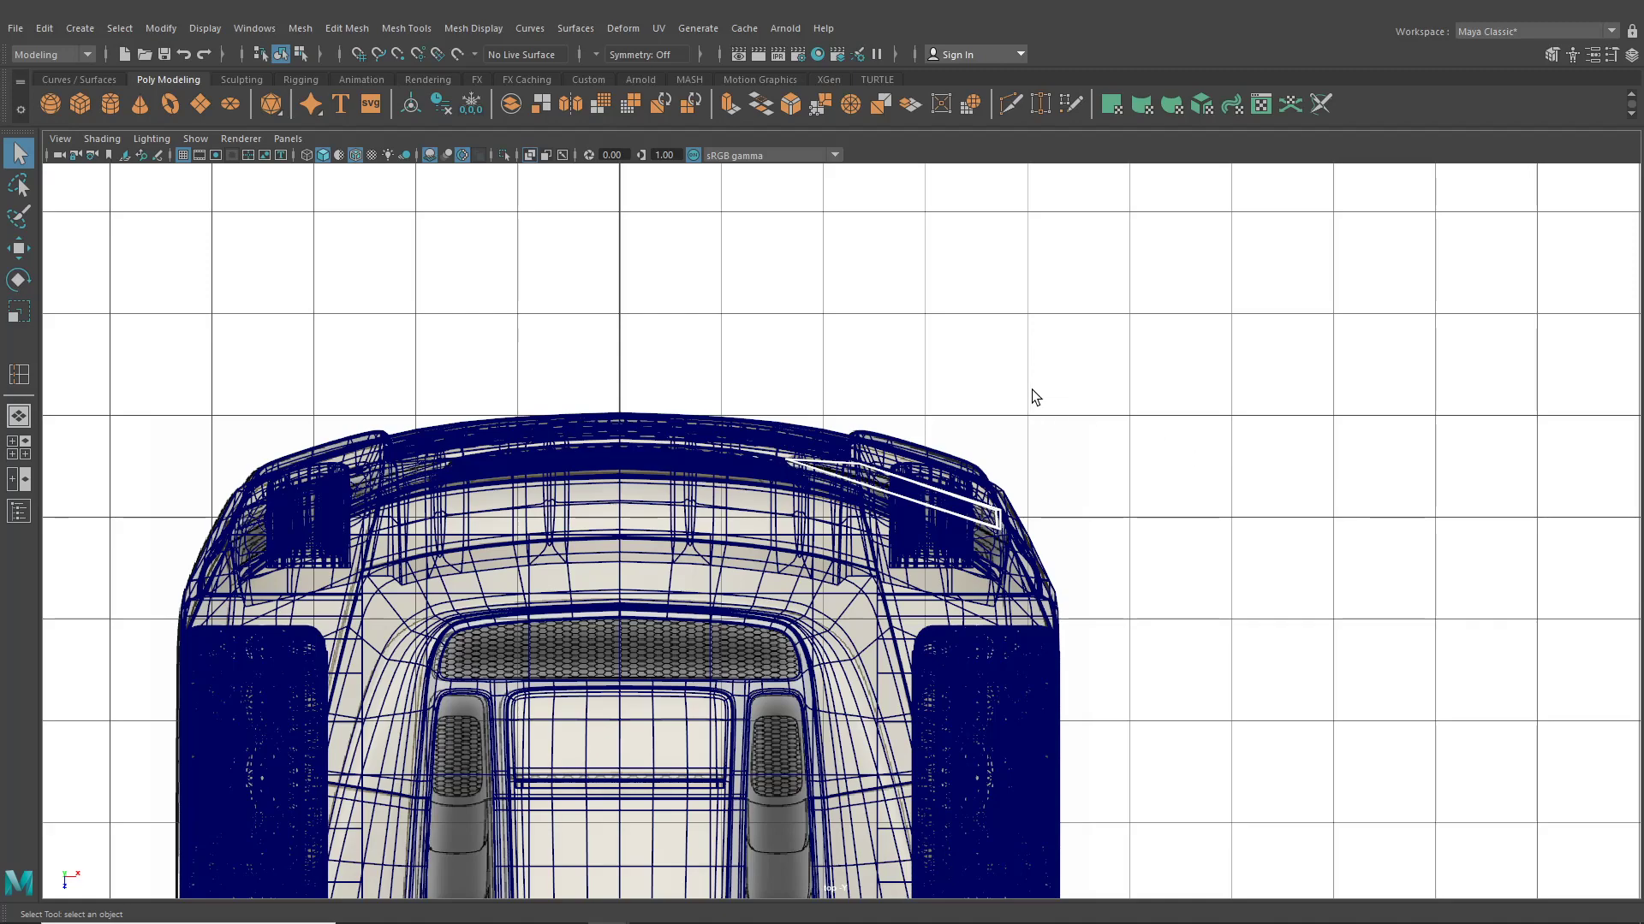
pyautogui.click(500, 154)
pyautogui.scroll(4, 857, 389)
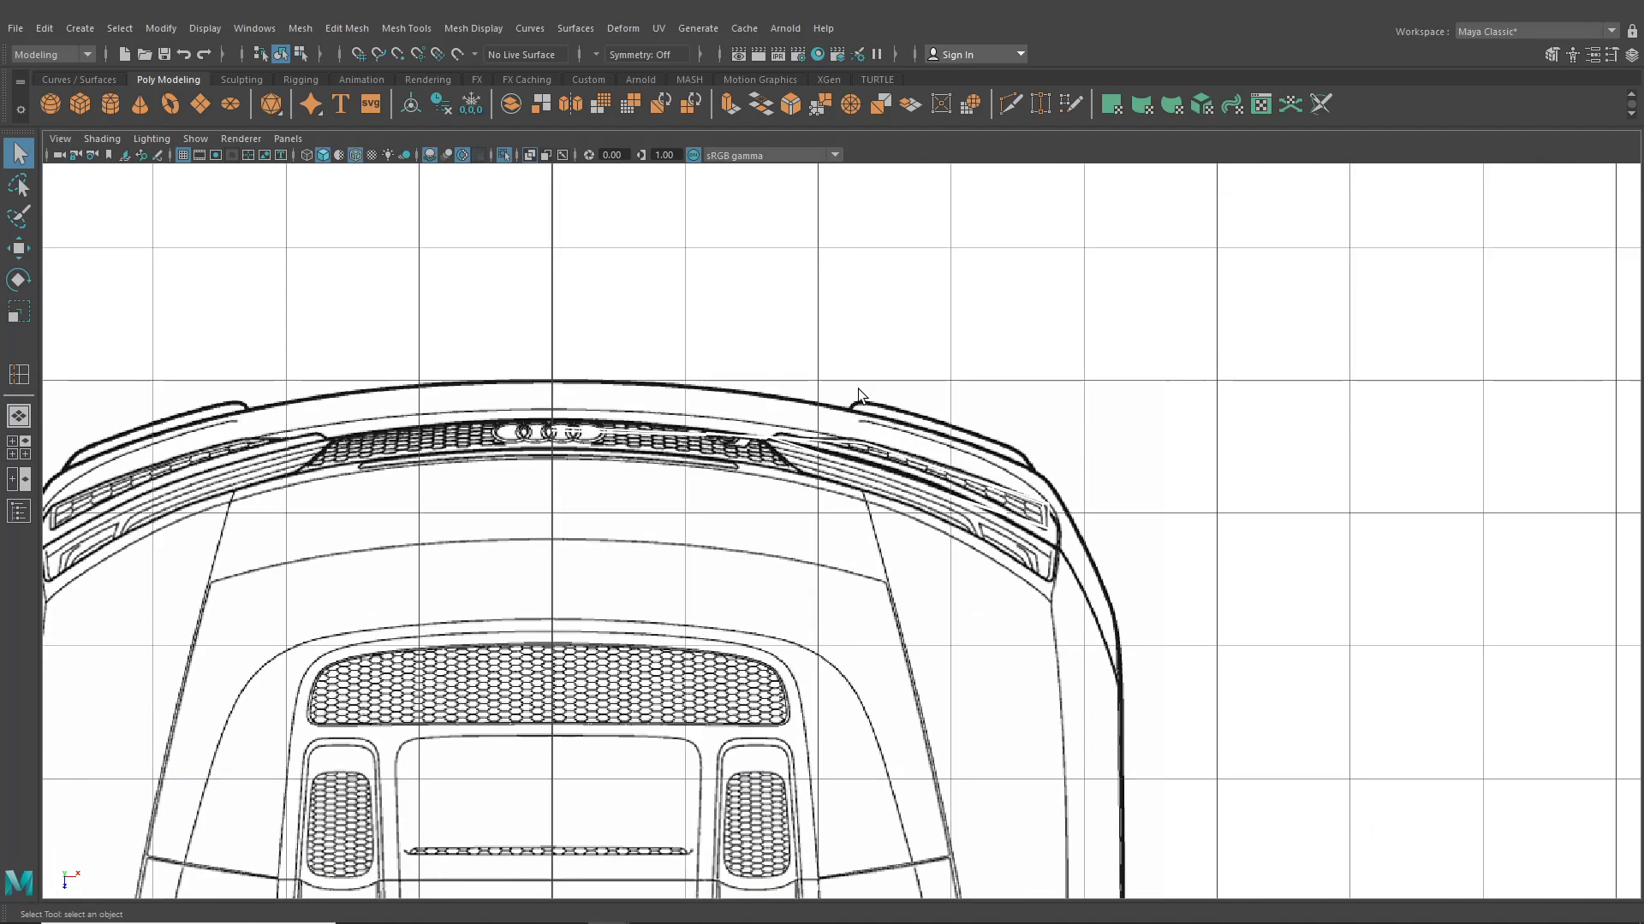
pyautogui.scroll(2, 931, 387)
pyautogui.click(948, 477)
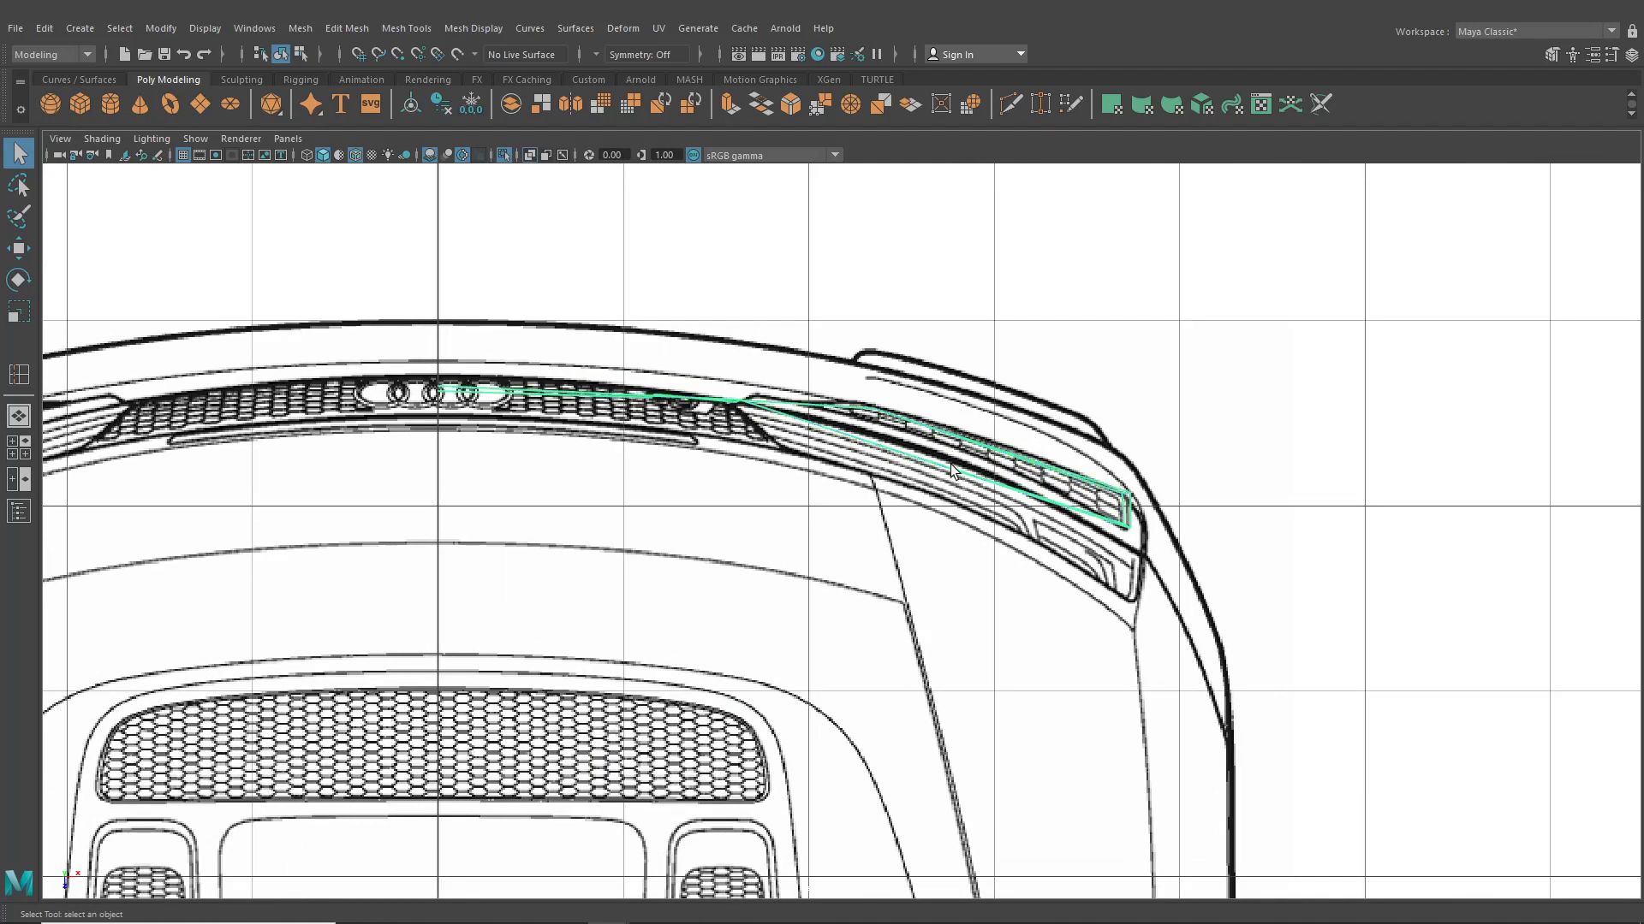
pyautogui.scroll(3, 950, 467)
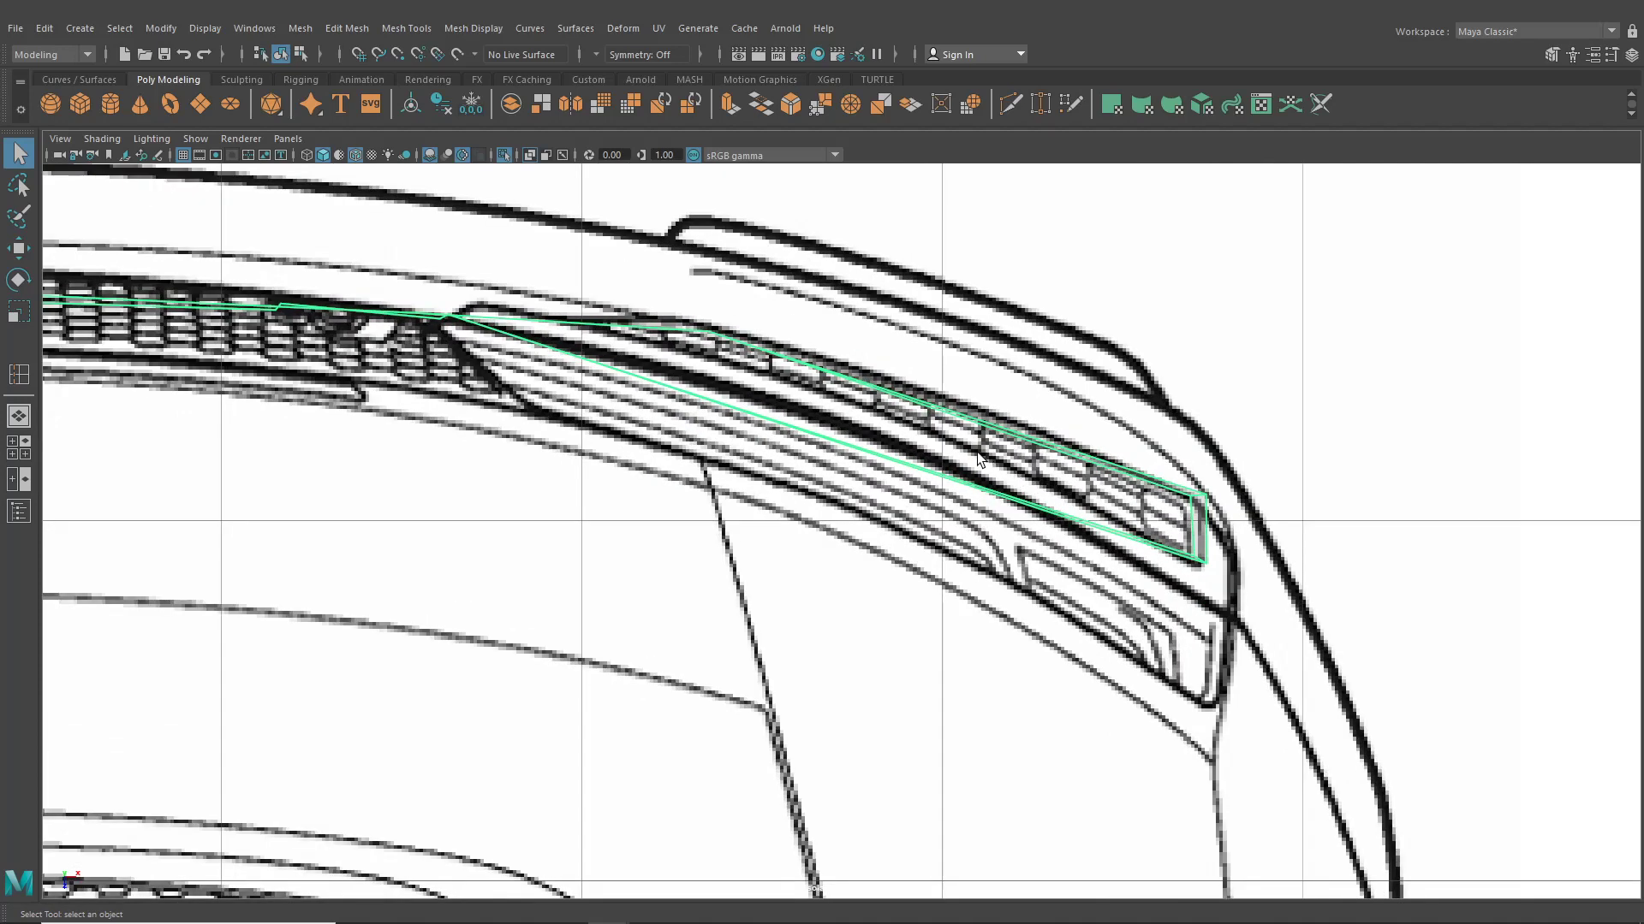
pyautogui.scroll(4, 651, 351)
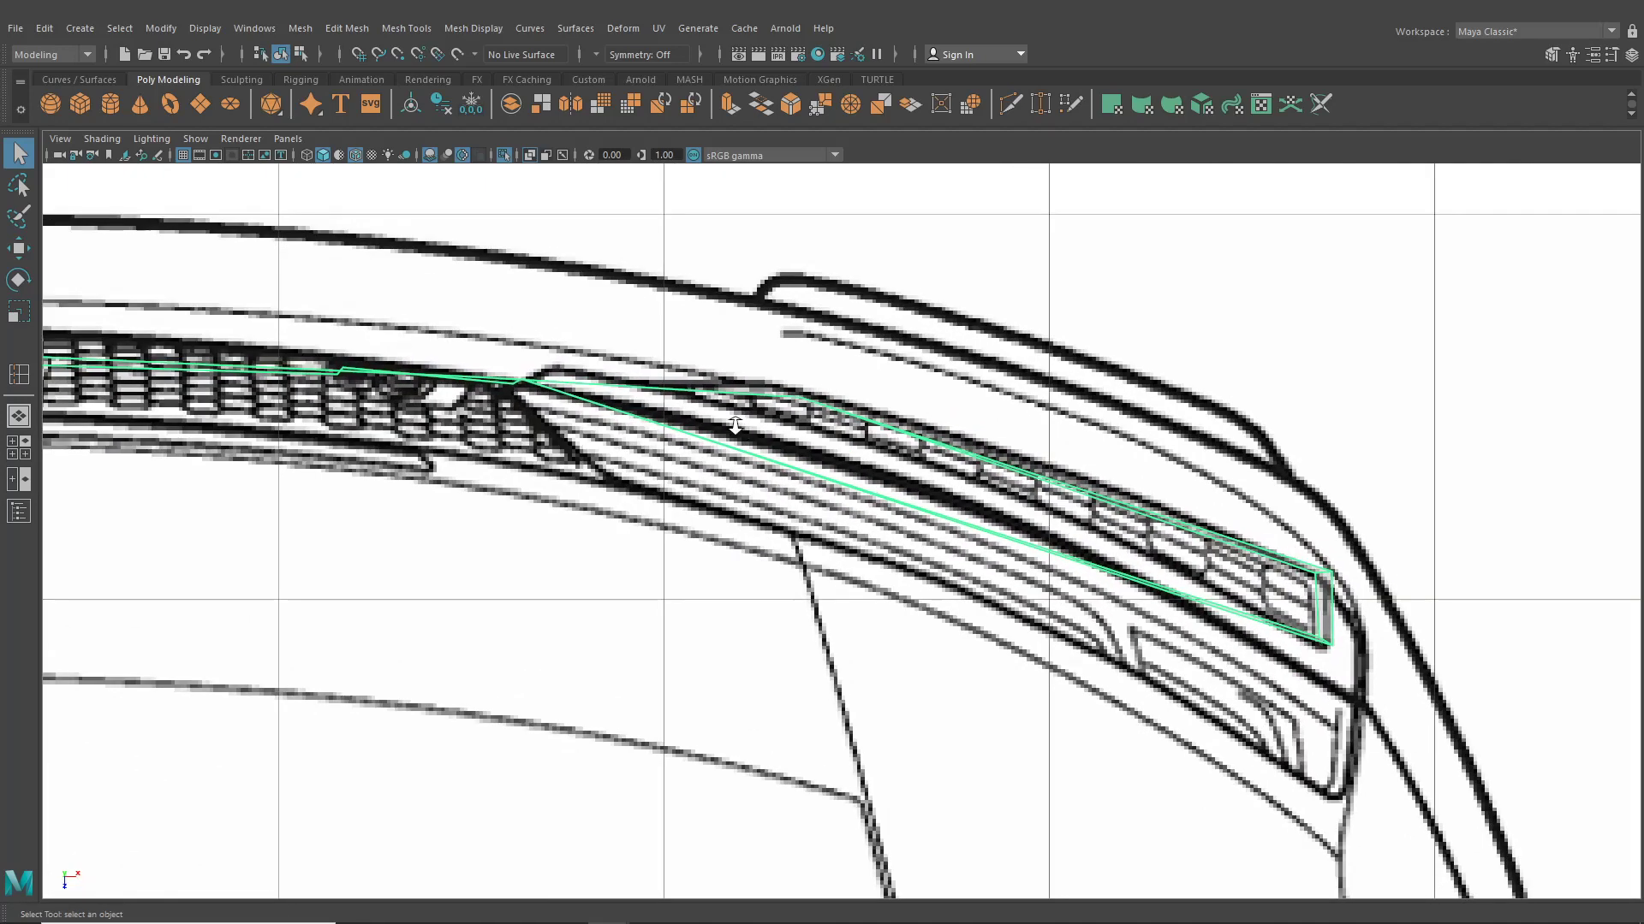
pyautogui.scroll(1, 699, 442)
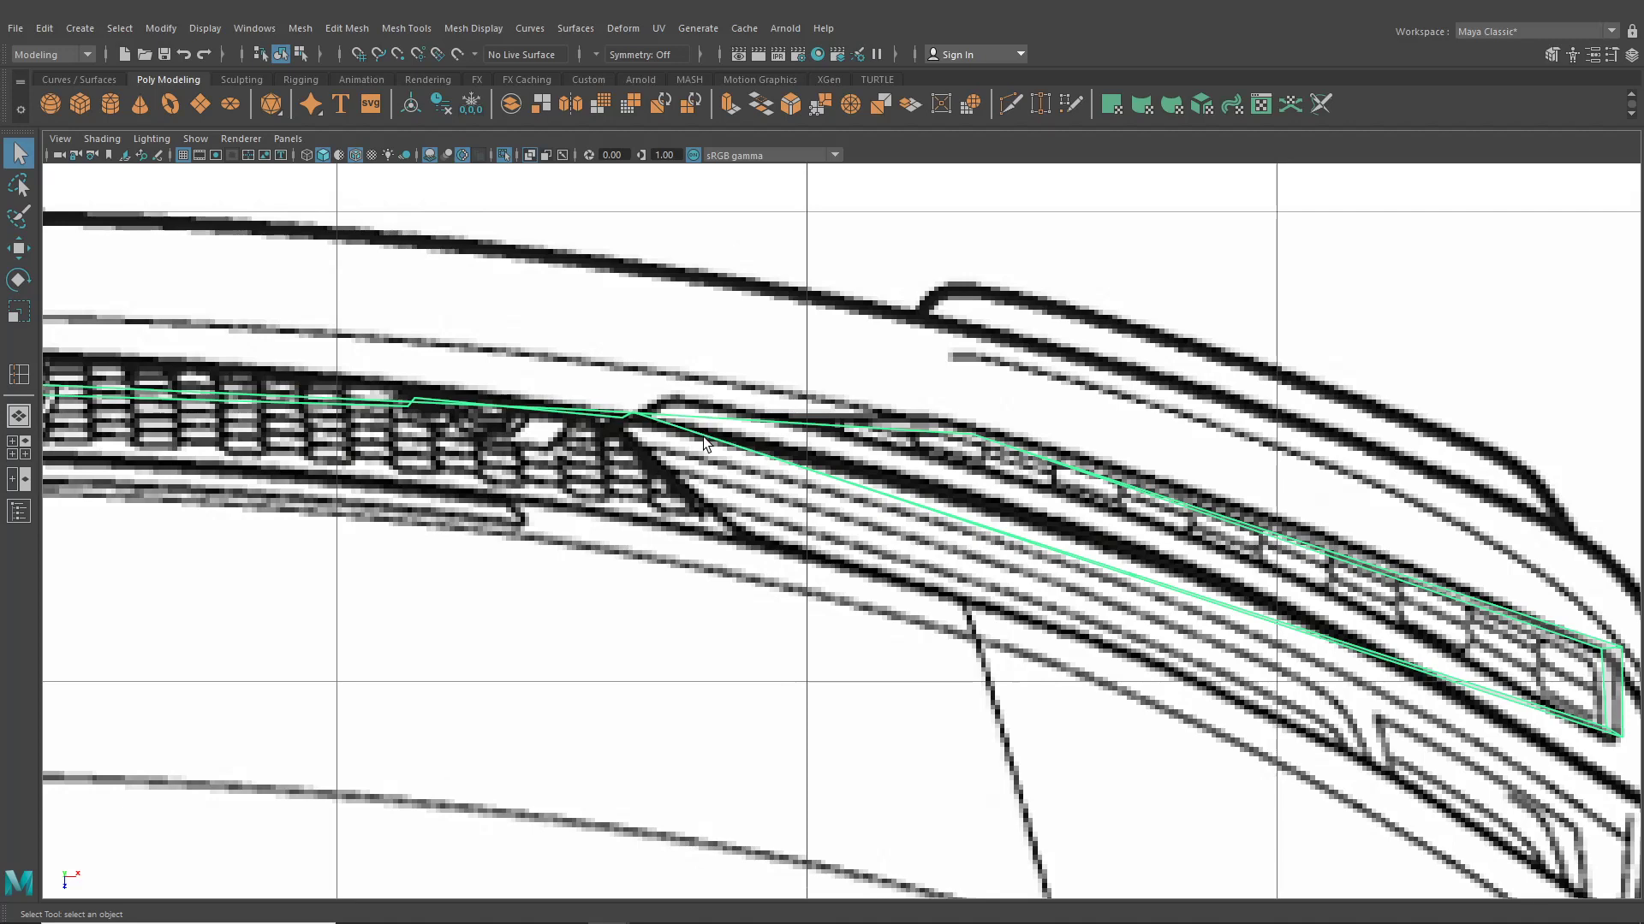
# Select the upper strip's inner bend vertices in the top view, and change the four-view layout's front view to the back view
pyautogui.moveTo(702, 437); pyautogui.dragTo(640, 420, button='right')
pyautogui.keyDown('alt'); pyautogui.moveTo(632, 423); pyautogui.dragTo(696, 446, button='middle'); pyautogui.keyUp('alt')
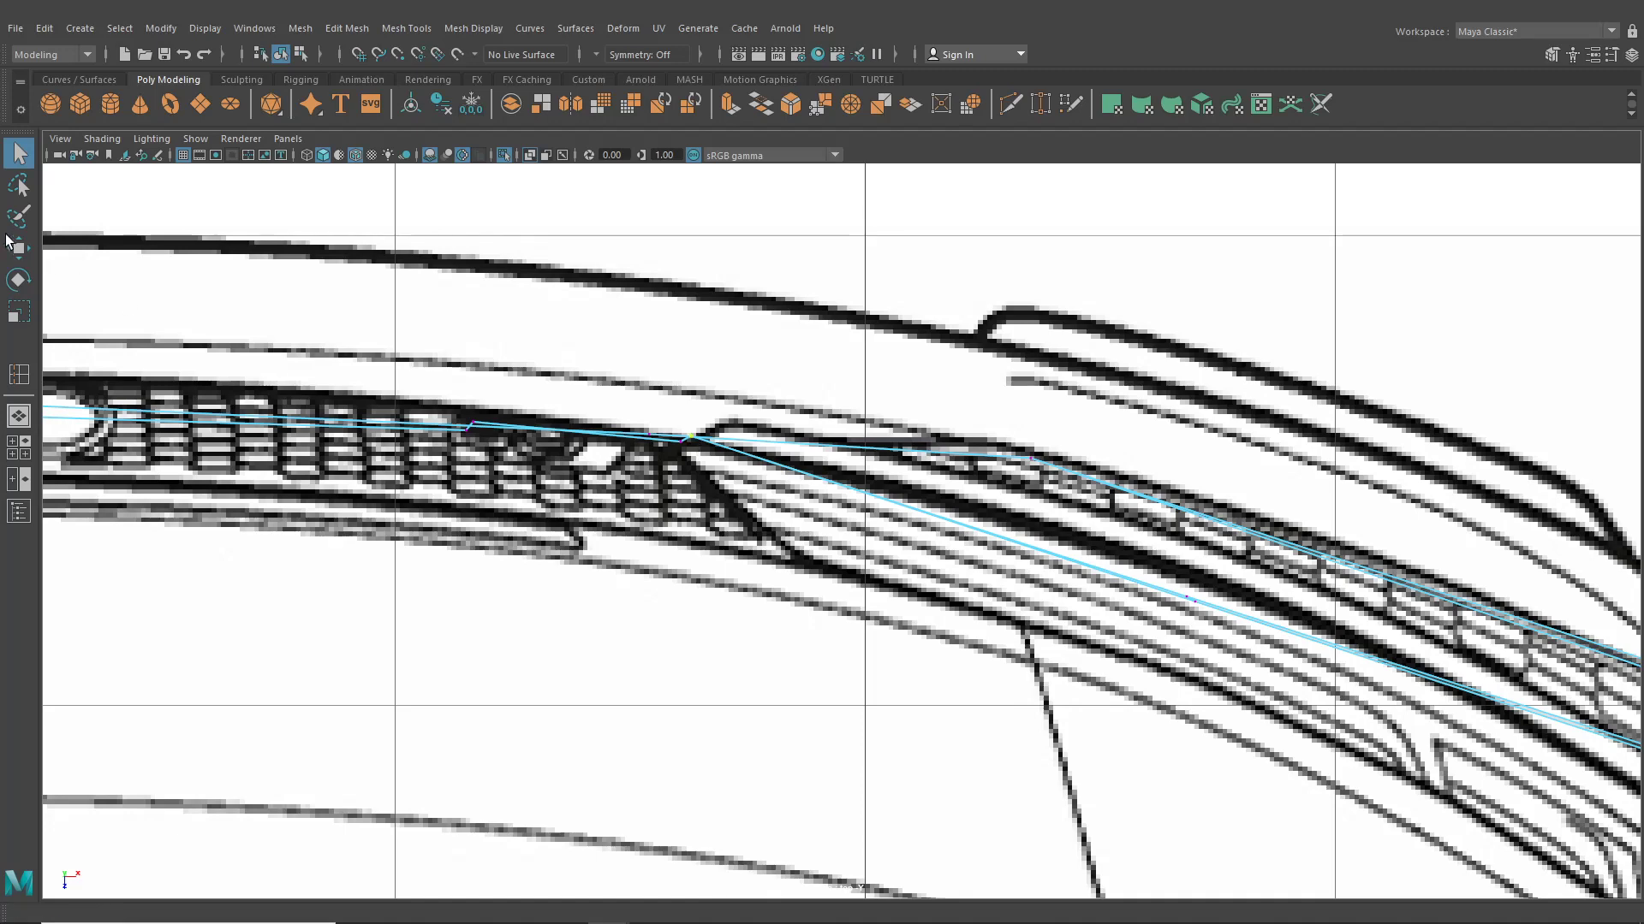
pyautogui.click(8, 243)
pyautogui.click(691, 437)
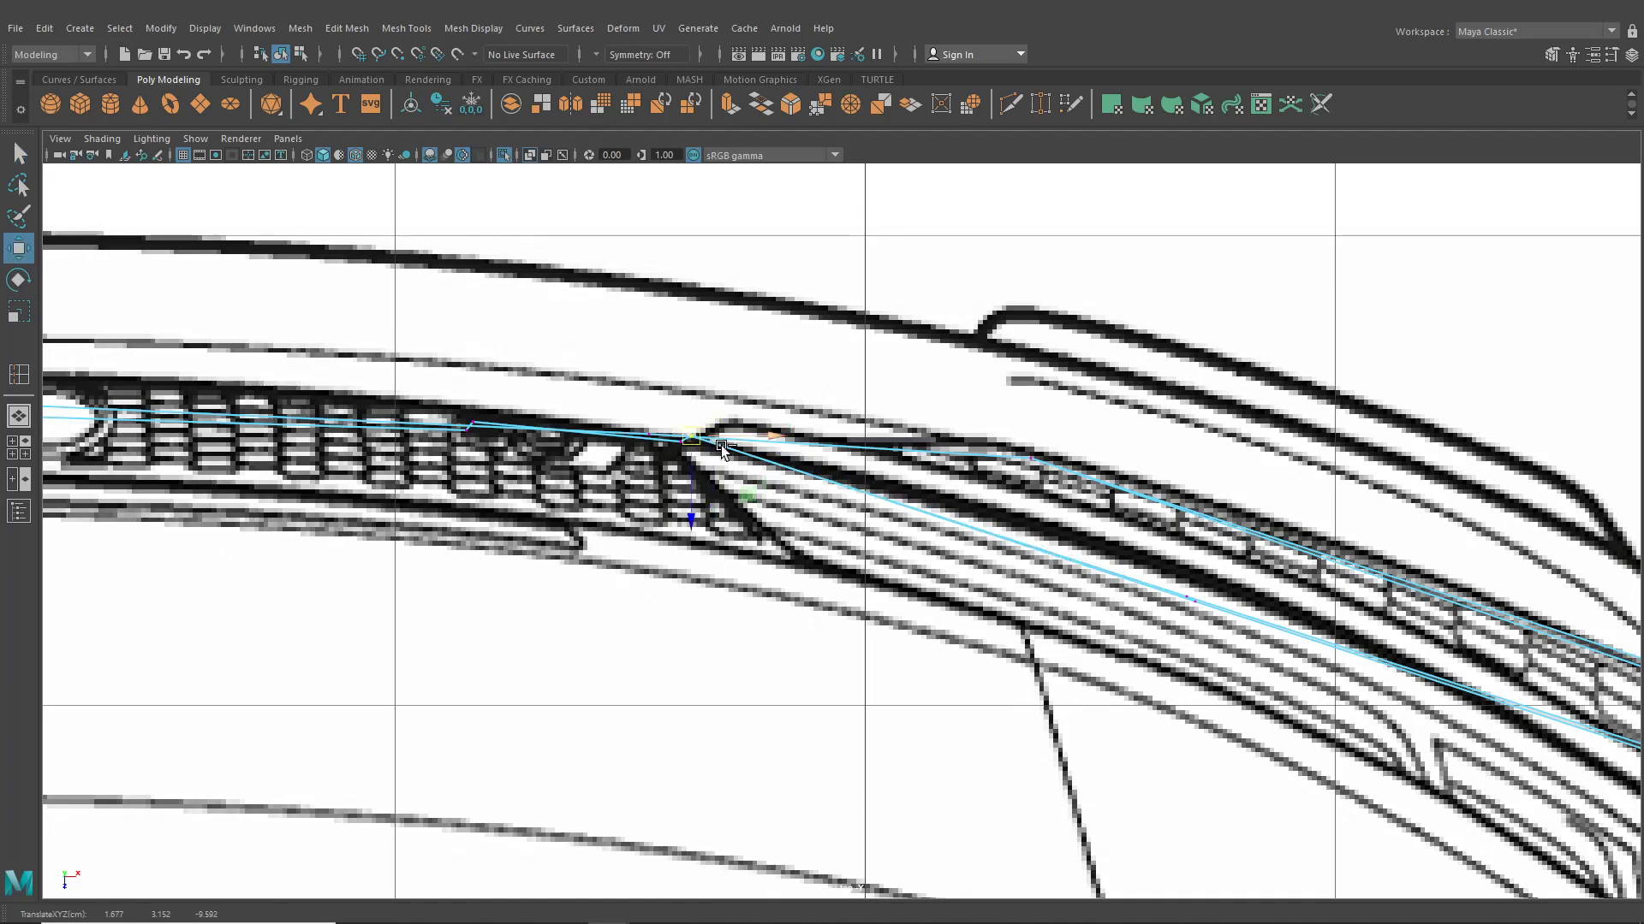
pyautogui.click(23, 414)
pyautogui.keyDown('alt'); pyautogui.moveTo(419, 428); pyautogui.dragTo(339, 436, button='middle'); pyautogui.keyUp('alt')
pyautogui.click(24, 446)
pyautogui.click(288, 526)
pyautogui.moveTo(312, 575)
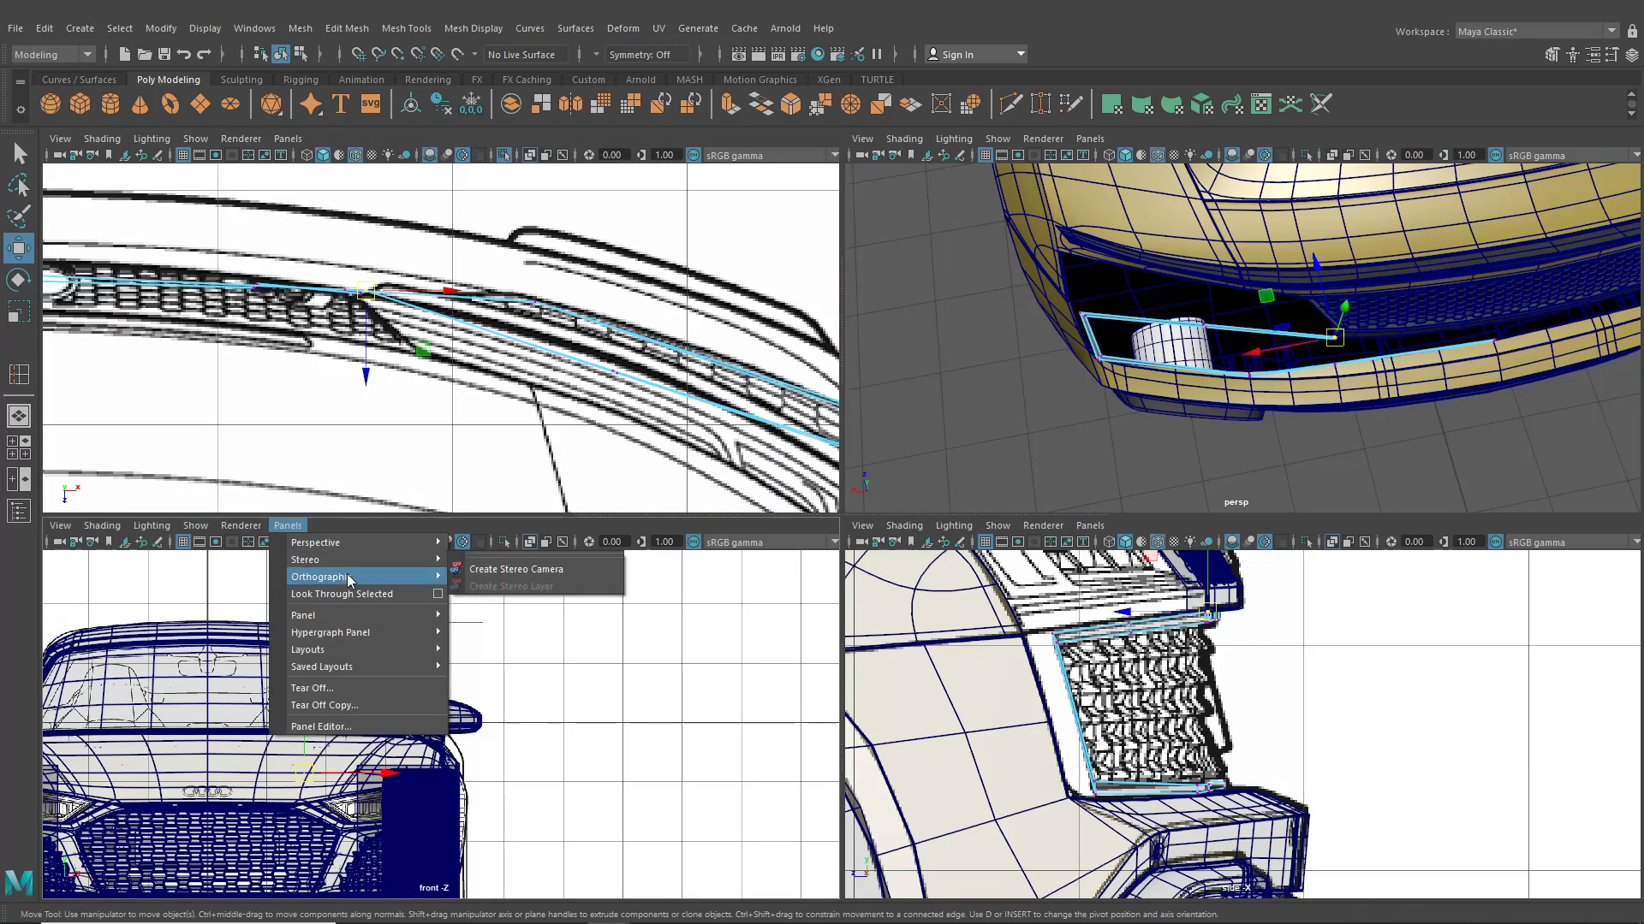
pyautogui.click(501, 584)
pyautogui.keyDown('alt'); pyautogui.moveTo(456, 571); pyautogui.dragTo(630, 715, button='middle'); pyautogui.keyUp('alt')
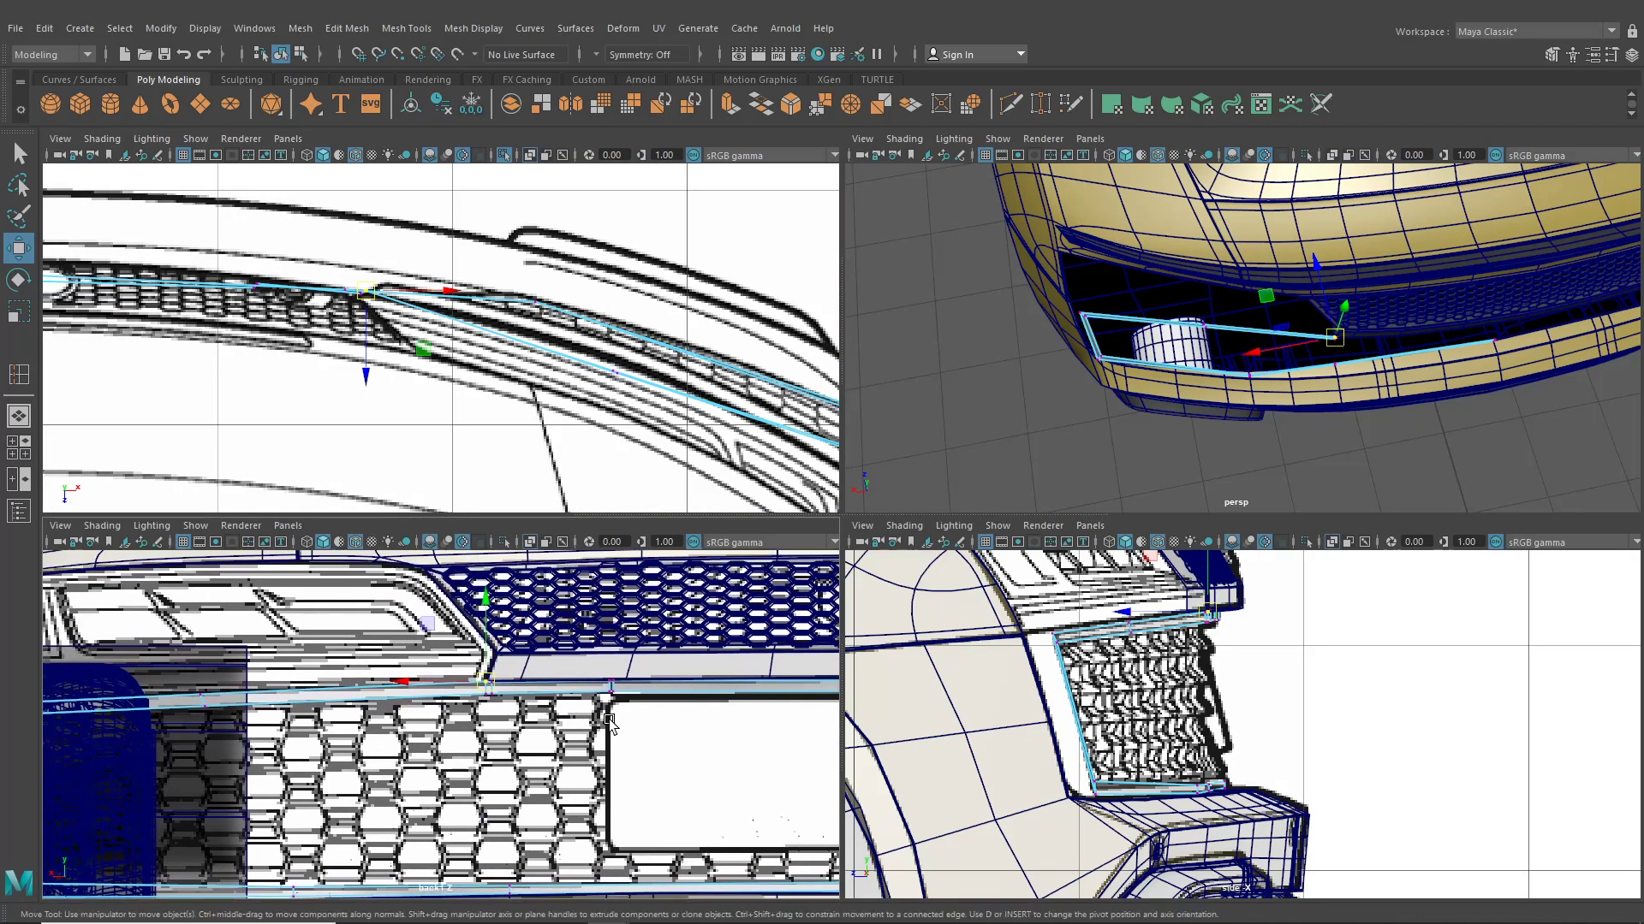
pyautogui.scroll(3, 582, 726)
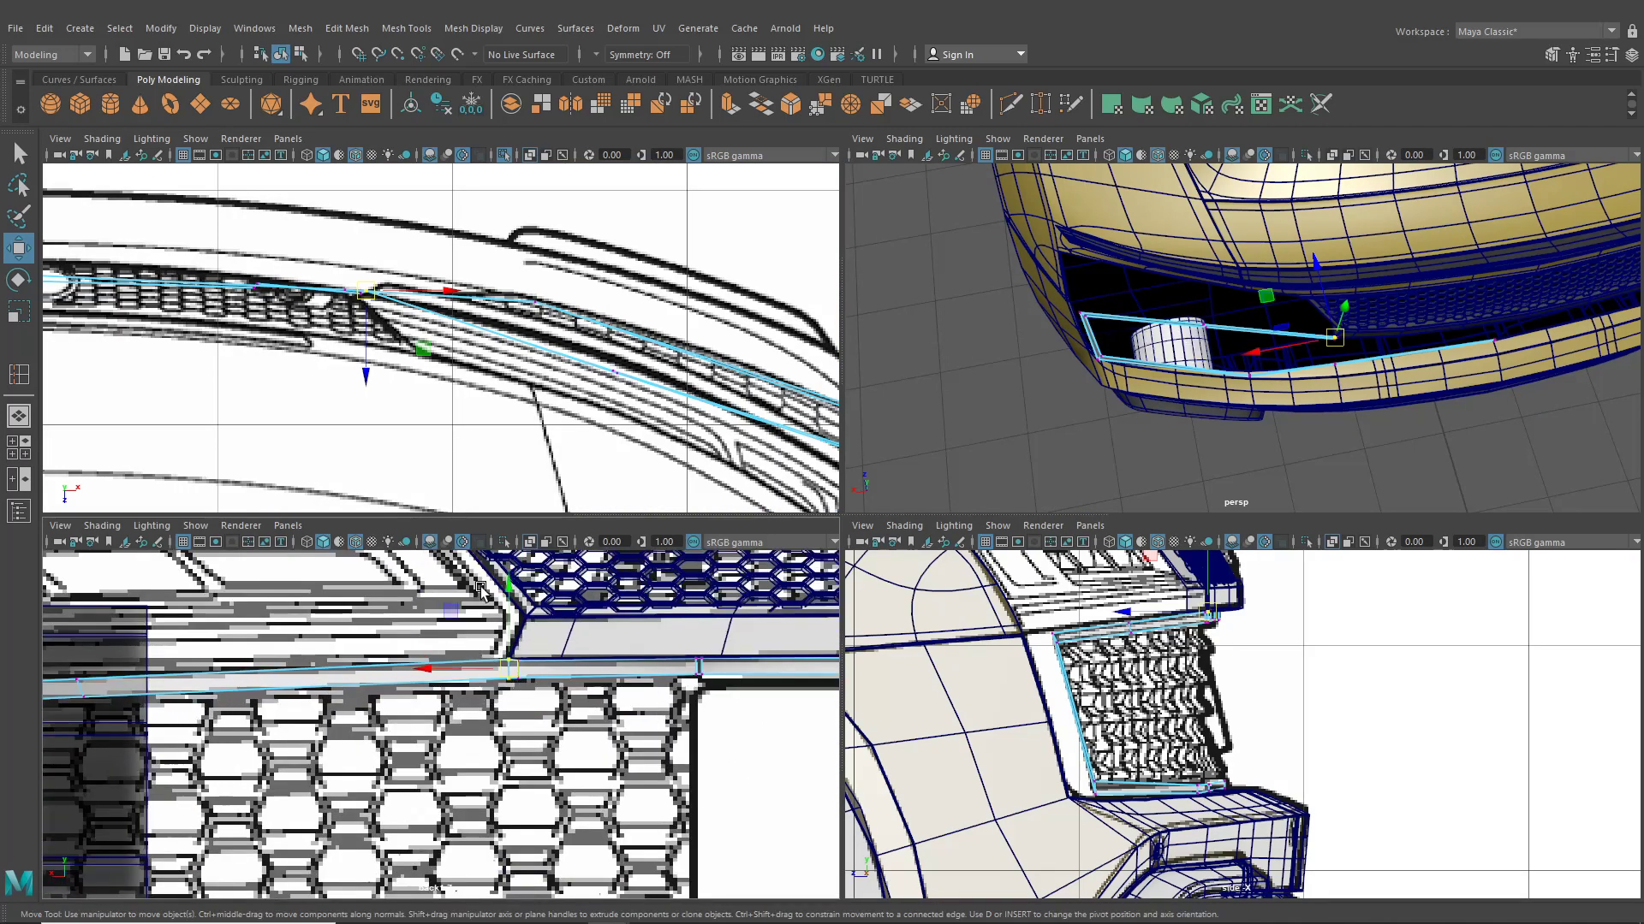
pyautogui.scroll(3, 399, 359)
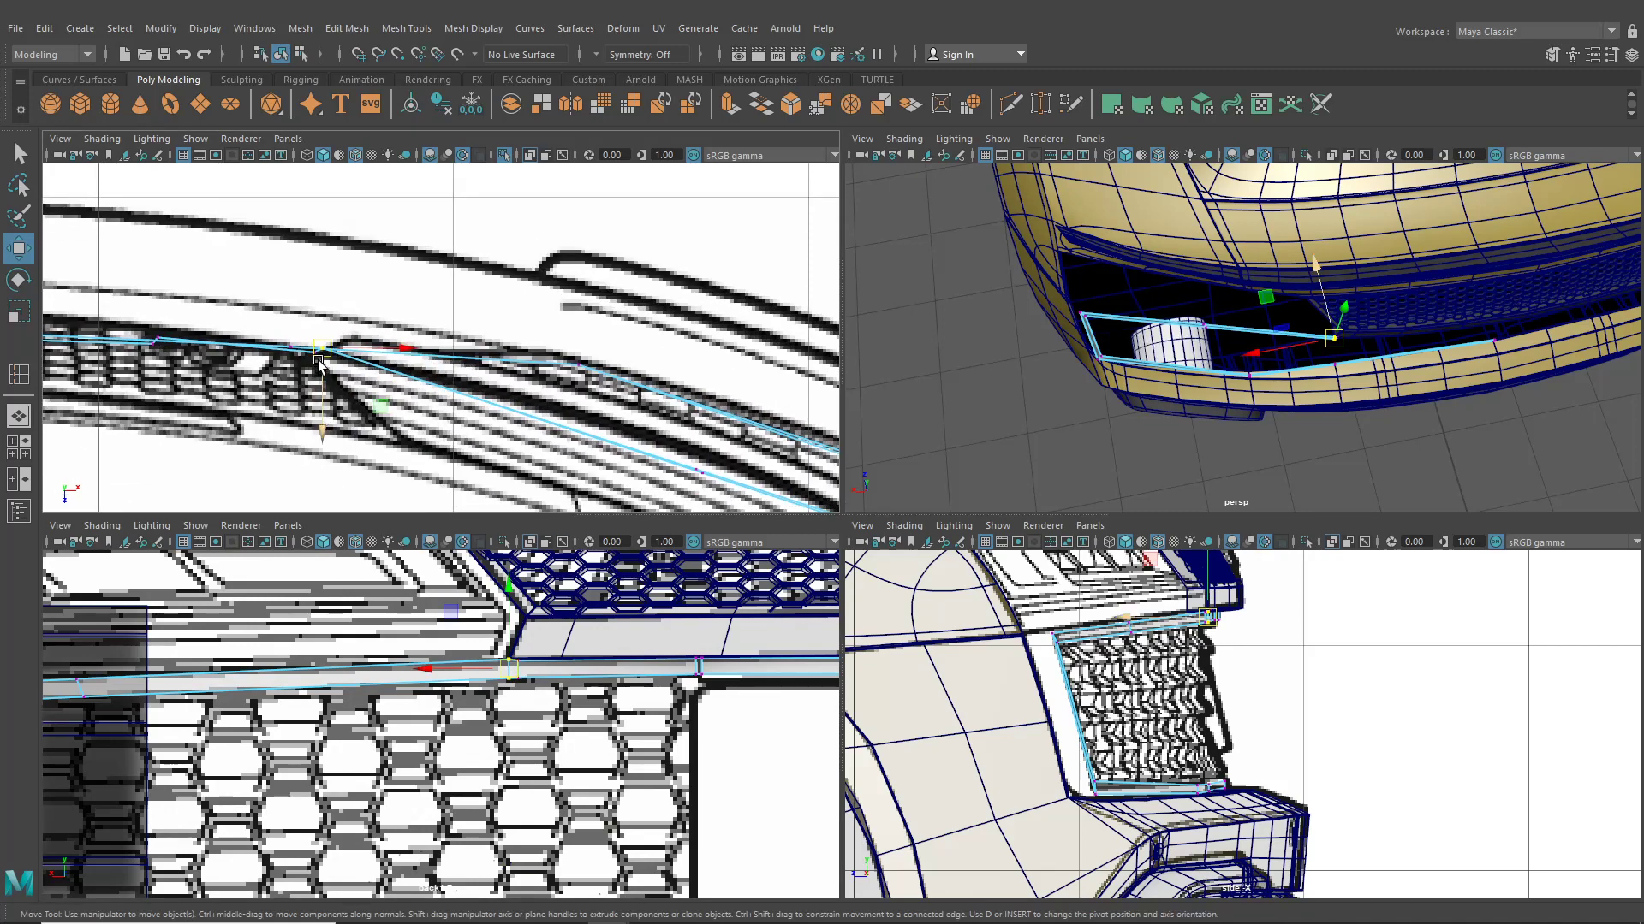
# Align the upper strip's inner bend vertices and the frame's outer corner vertices with the blueprint in the top view
pyautogui.moveTo(321, 348); pyautogui.dragTo(351, 340)
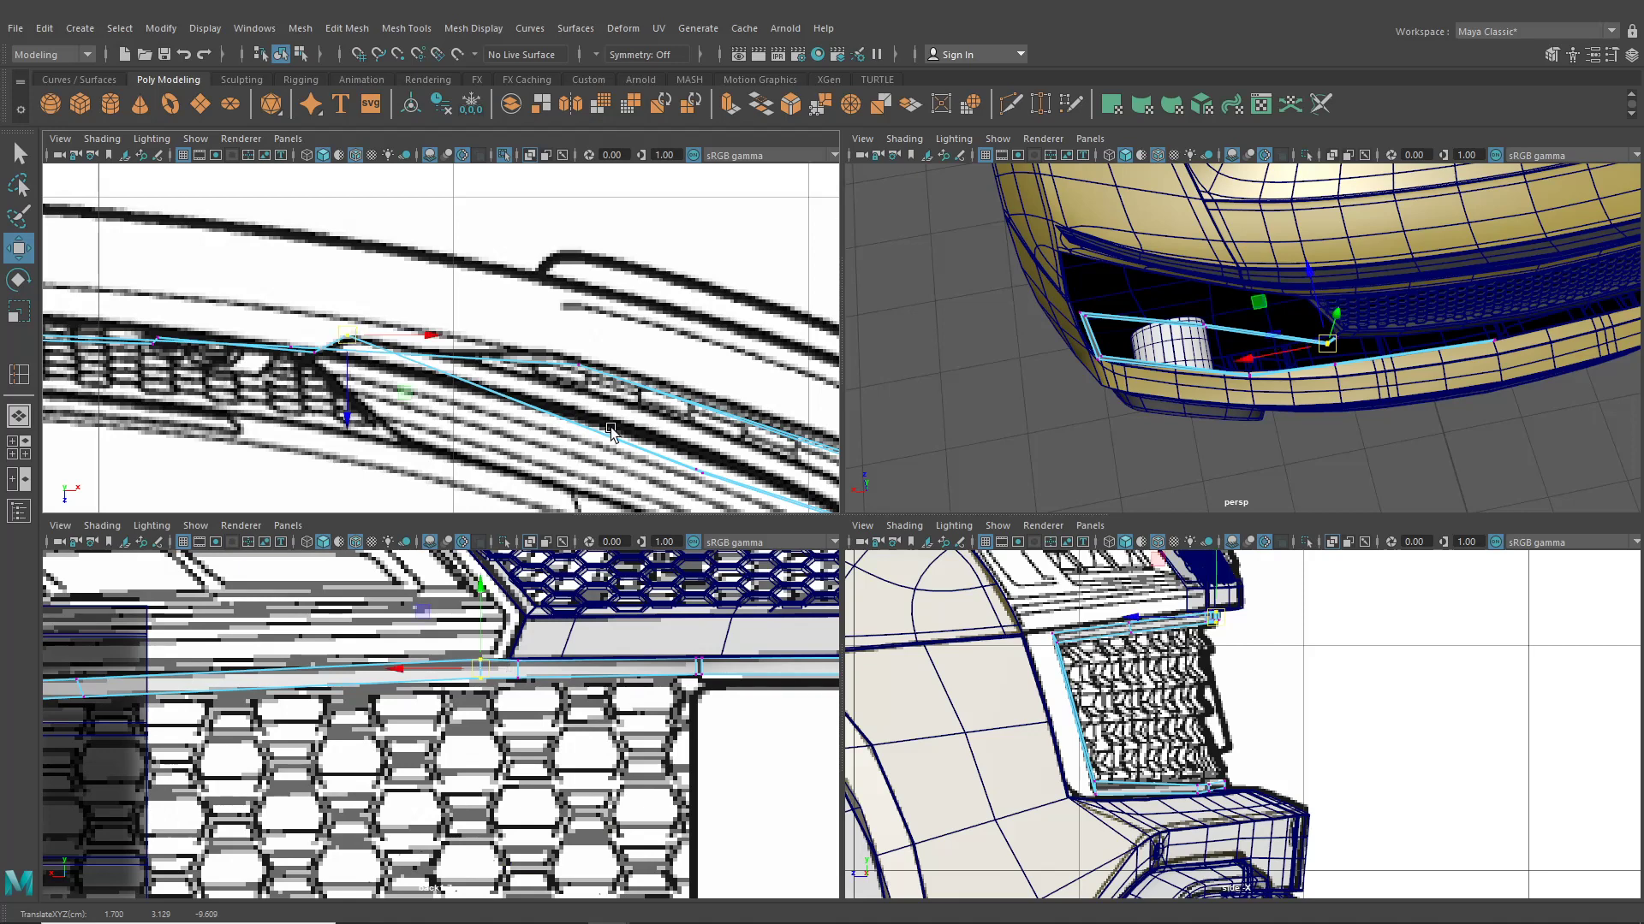
pyautogui.keyDown('alt'); pyautogui.moveTo(610, 428); pyautogui.dragTo(735, 501, button='middle'); pyautogui.keyUp('alt')
pyautogui.click(749, 473)
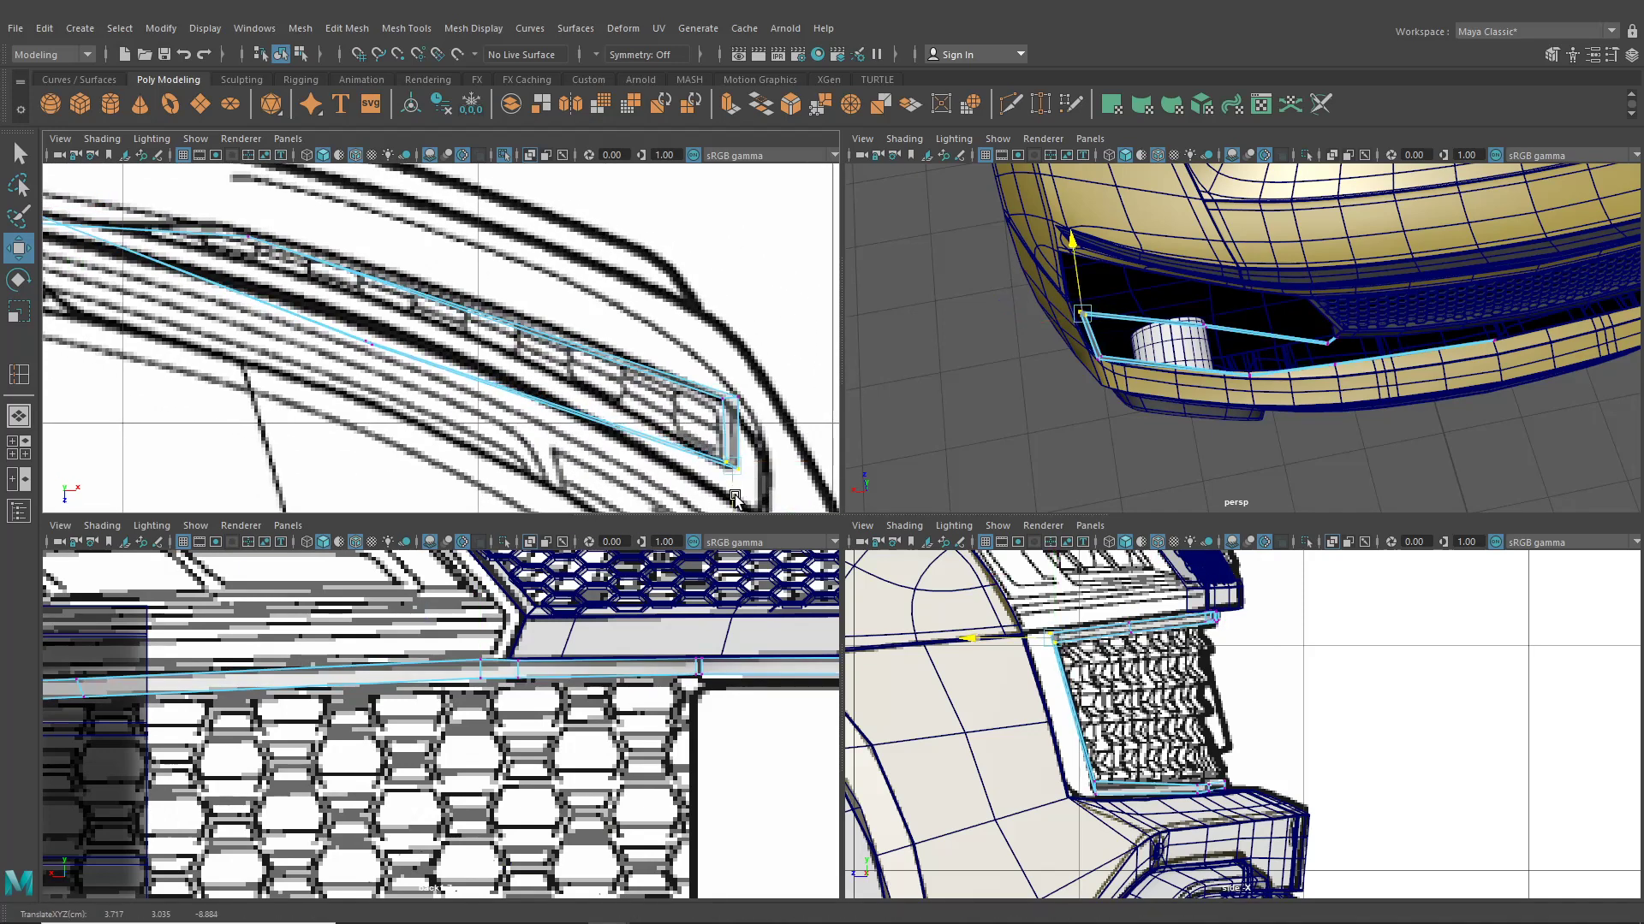
pyautogui.moveTo(712, 382); pyautogui.dragTo(732, 434)
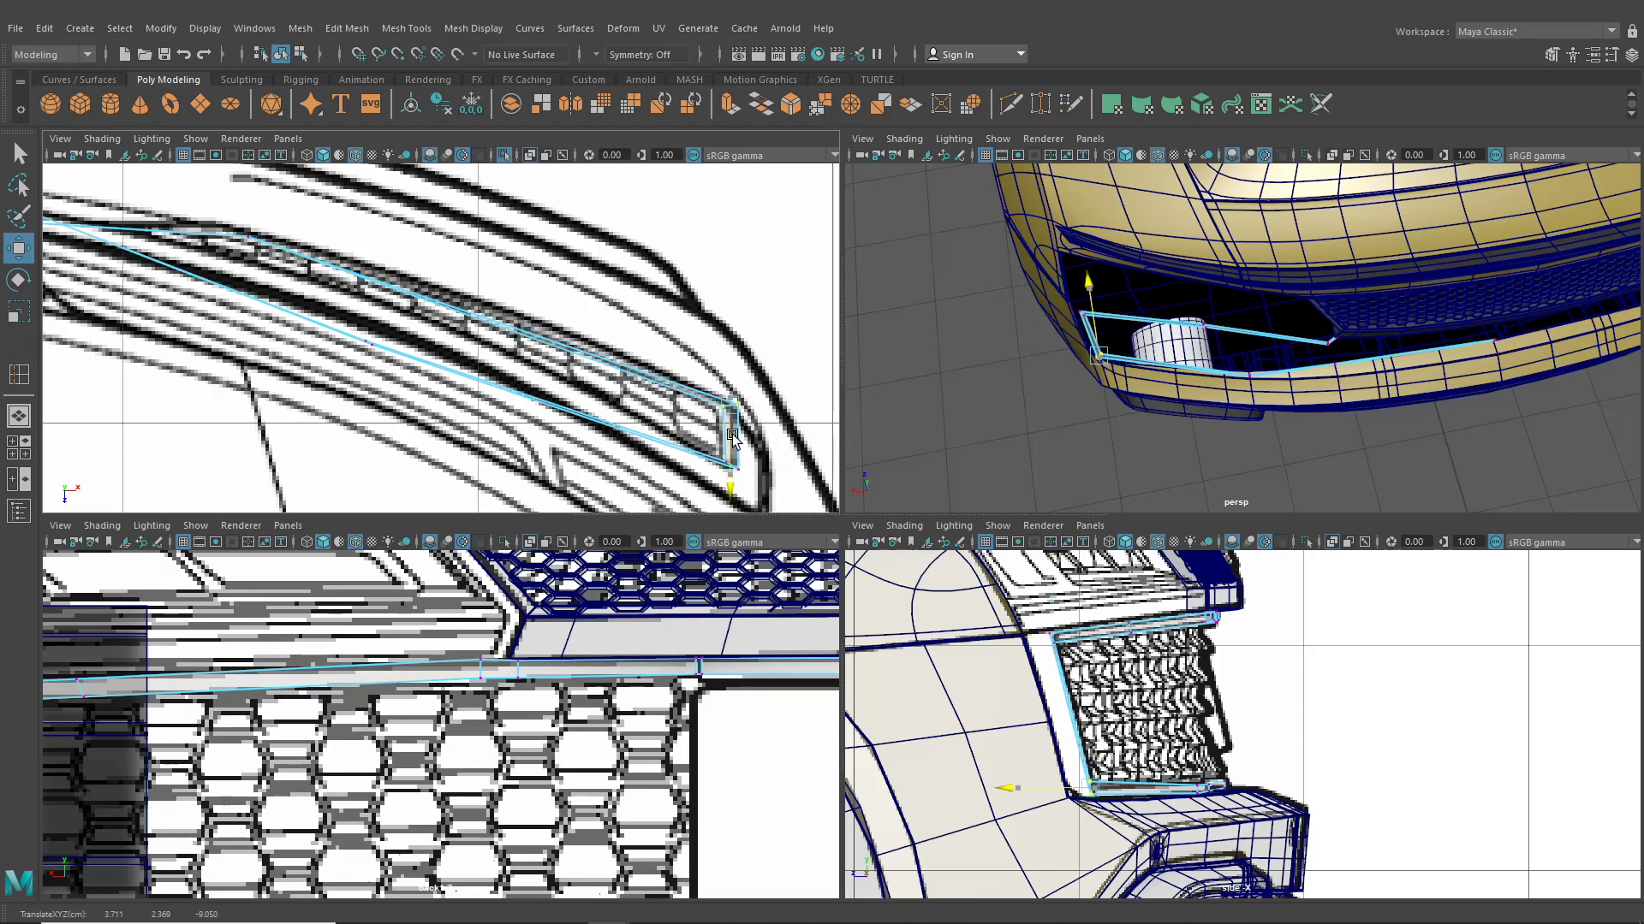
# Move the upper strip's middle edge loop vertices rearward in the top view to follow the blueprint's curve
pyautogui.keyDown('alt'); pyautogui.moveTo(546, 391); pyautogui.dragTo(579, 401, button='middle'); pyautogui.keyUp('alt')
pyautogui.moveTo(379, 337); pyautogui.dragTo(423, 370)
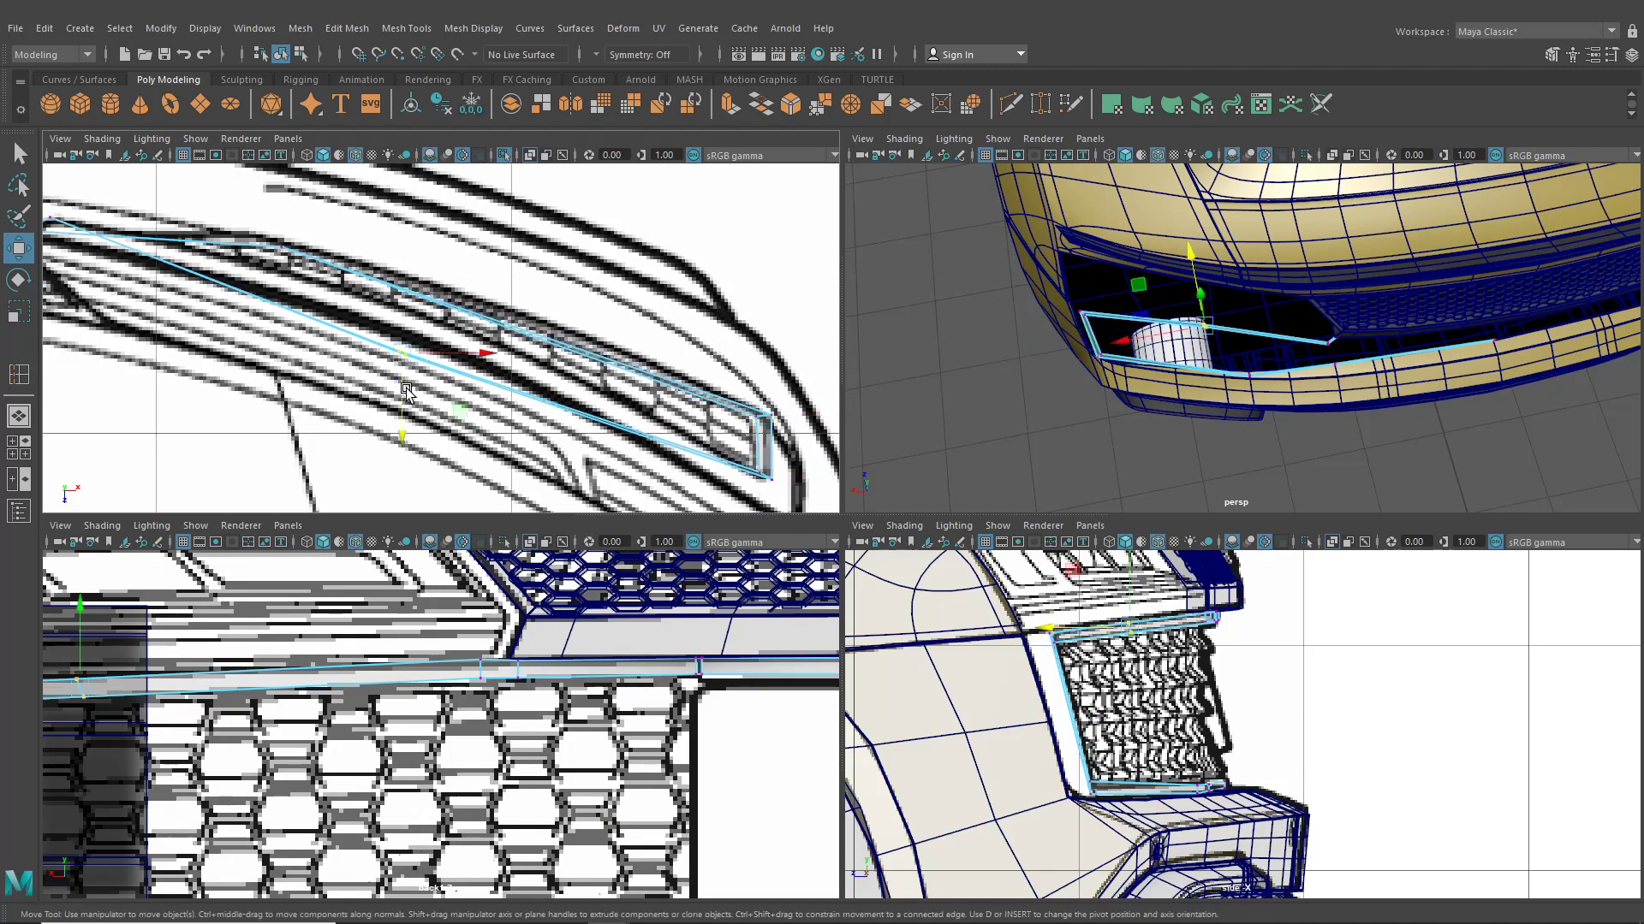
pyautogui.moveTo(402, 404); pyautogui.dragTo(415, 351, button='middle')
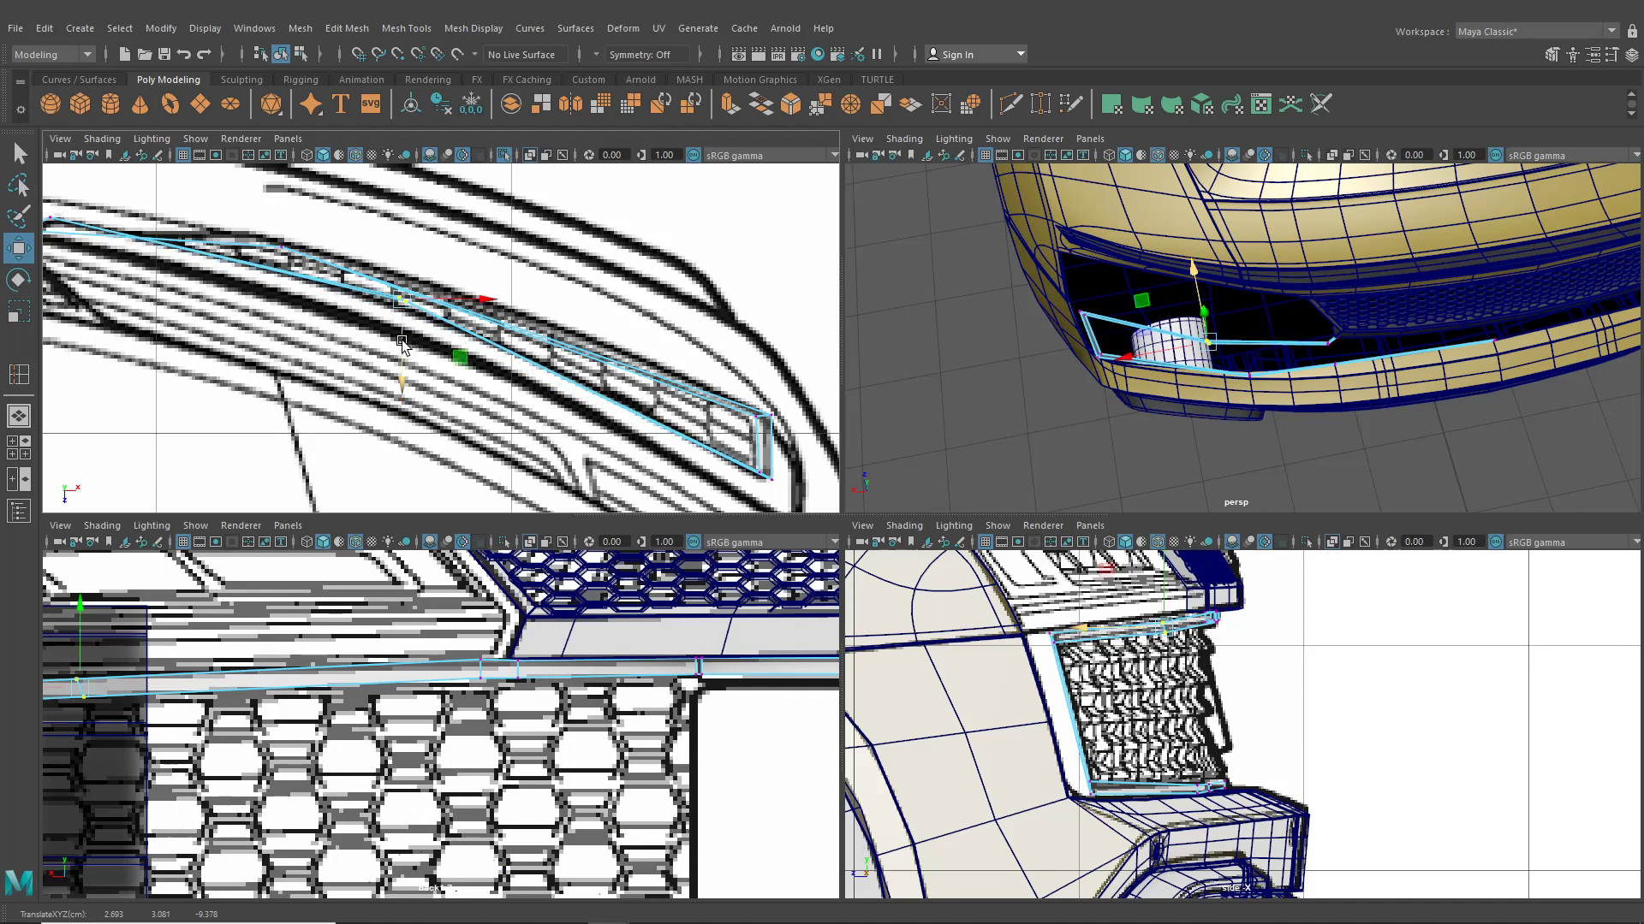
# Bevel the upper strip's middle edge loop with a fraction of 0.8 and 3 segments
pyautogui.keyDown('alt'); pyautogui.moveTo(1070, 359); pyautogui.dragTo(1116, 348); pyautogui.keyUp('alt')
pyautogui.scroll(5, 1115, 347)
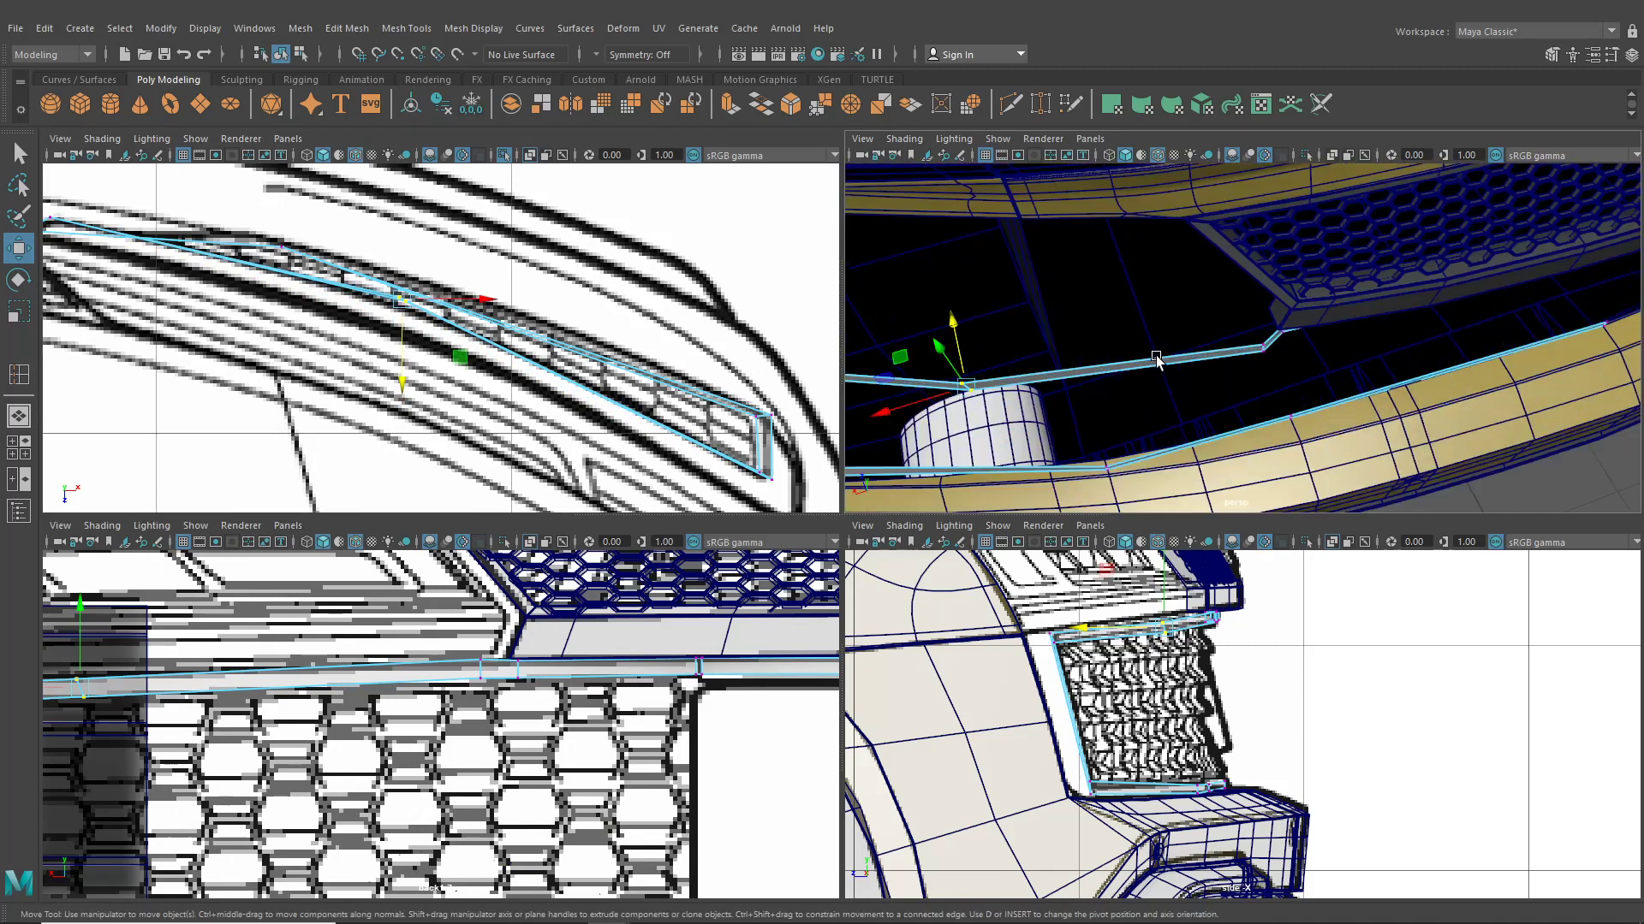
pyautogui.moveTo(1156, 357); pyautogui.dragTo(1155, 307, button='right')
pyautogui.keyDown('alt'); pyautogui.moveTo(1097, 351); pyautogui.dragTo(1082, 367); pyautogui.keyUp('alt')
pyautogui.scroll(-5, 1135, 378)
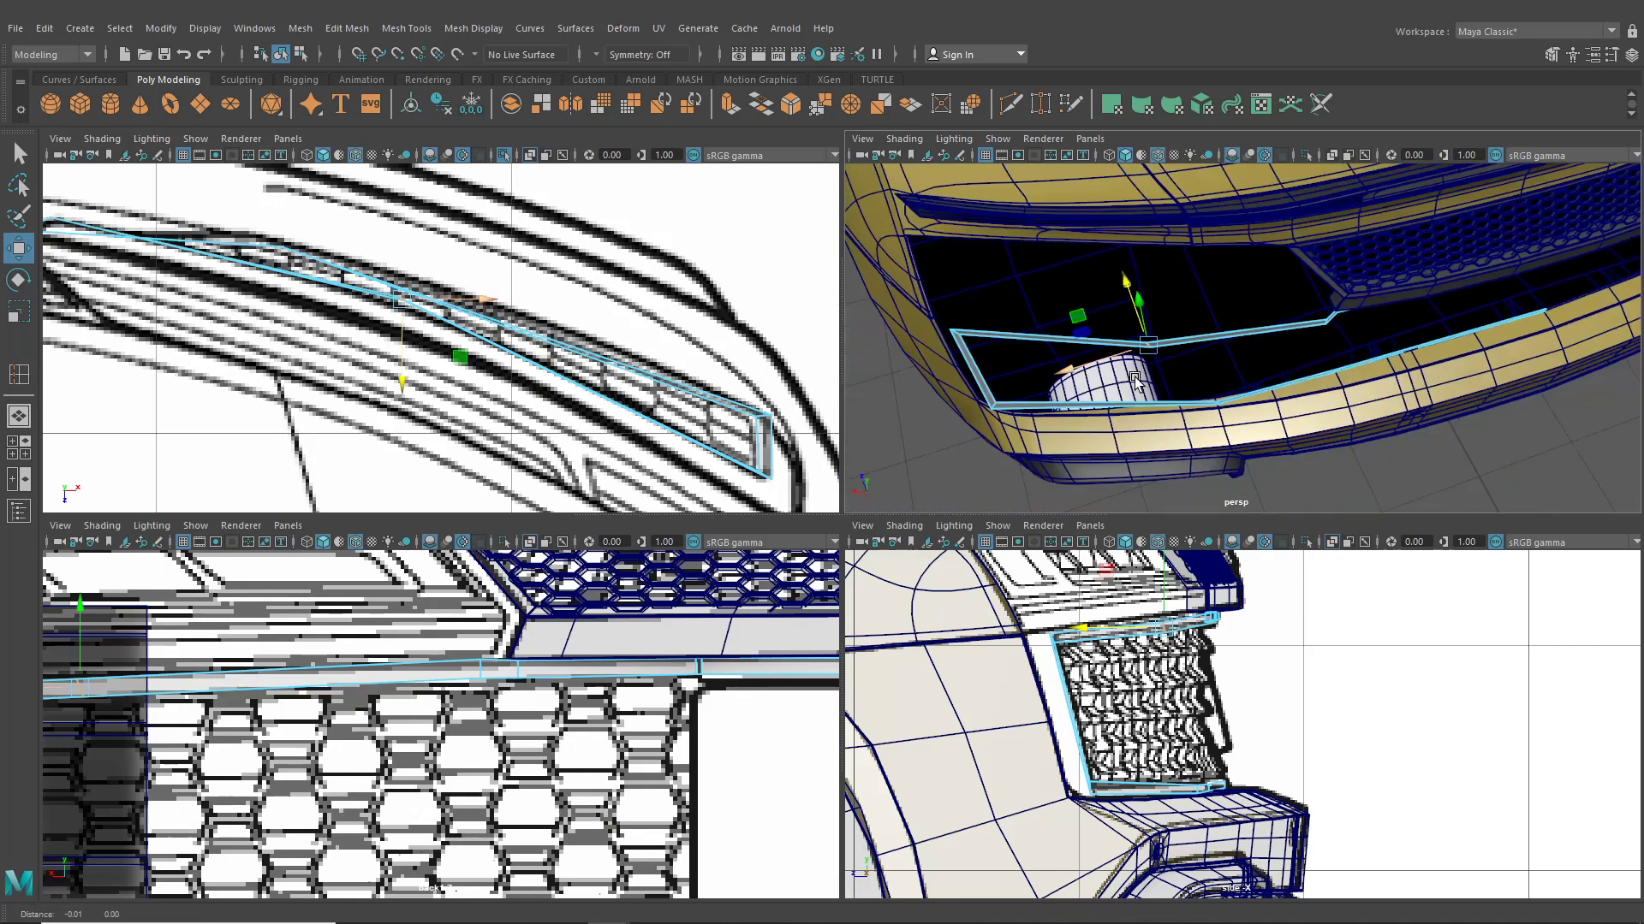
pyautogui.keyDown('alt'); pyautogui.moveTo(1135, 378); pyautogui.dragTo(1177, 378, button='middle'); pyautogui.keyUp('alt')
pyautogui.click(1091, 337)
pyautogui.click(365, 29)
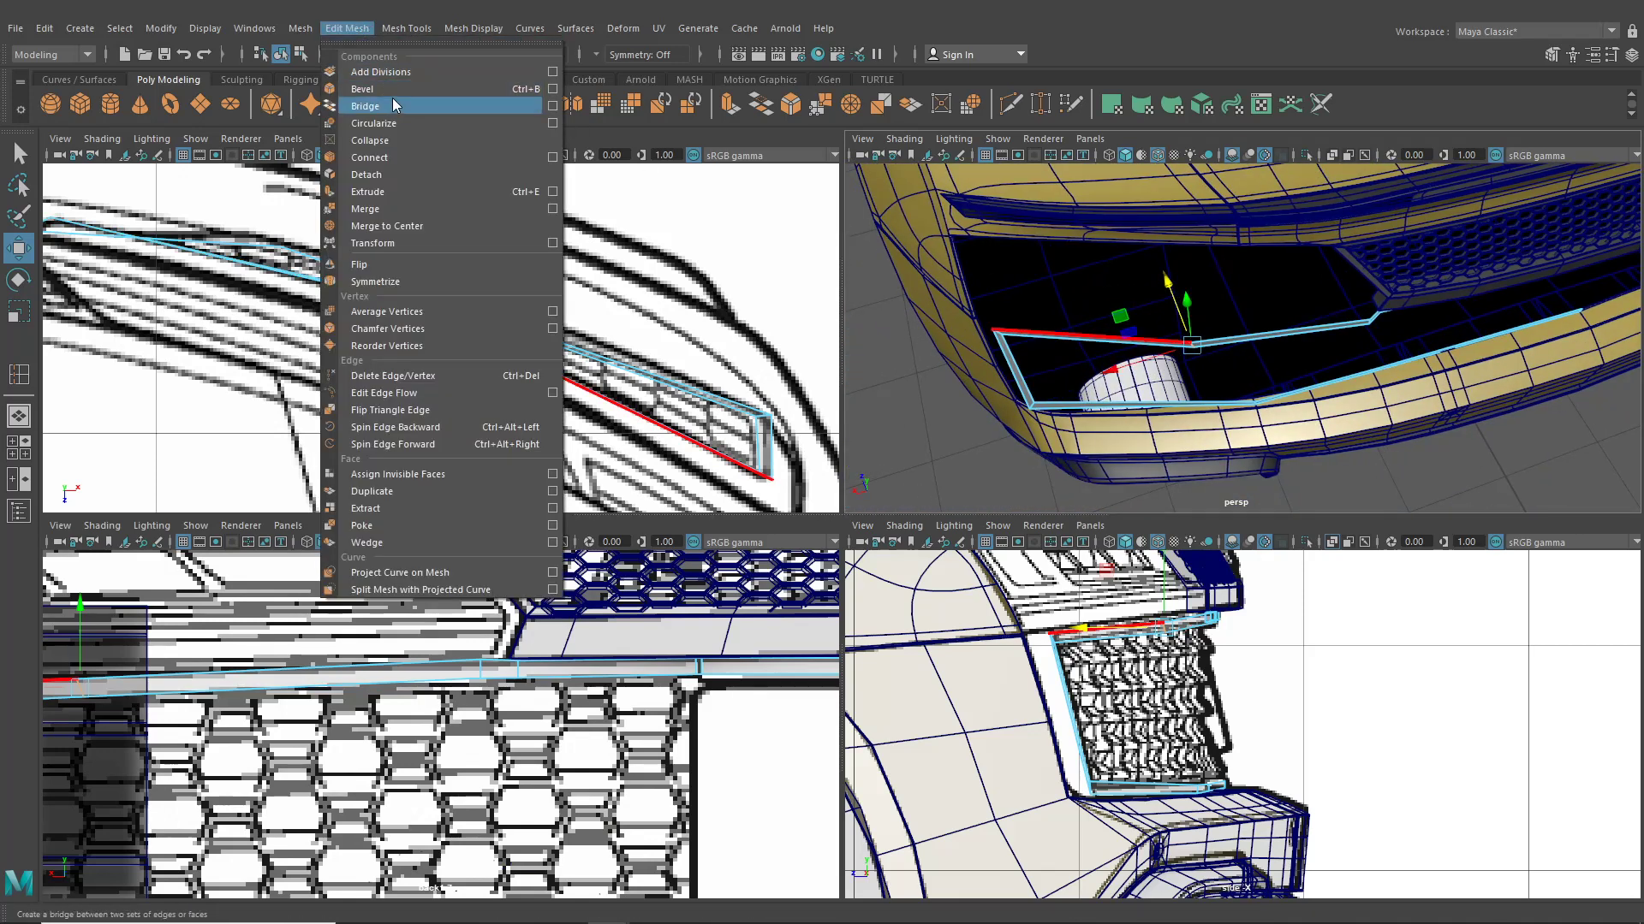
pyautogui.click(391, 90)
pyautogui.keyDown('alt'); pyautogui.moveTo(1157, 337); pyautogui.dragTo(1121, 346, button='middle'); pyautogui.keyUp('alt')
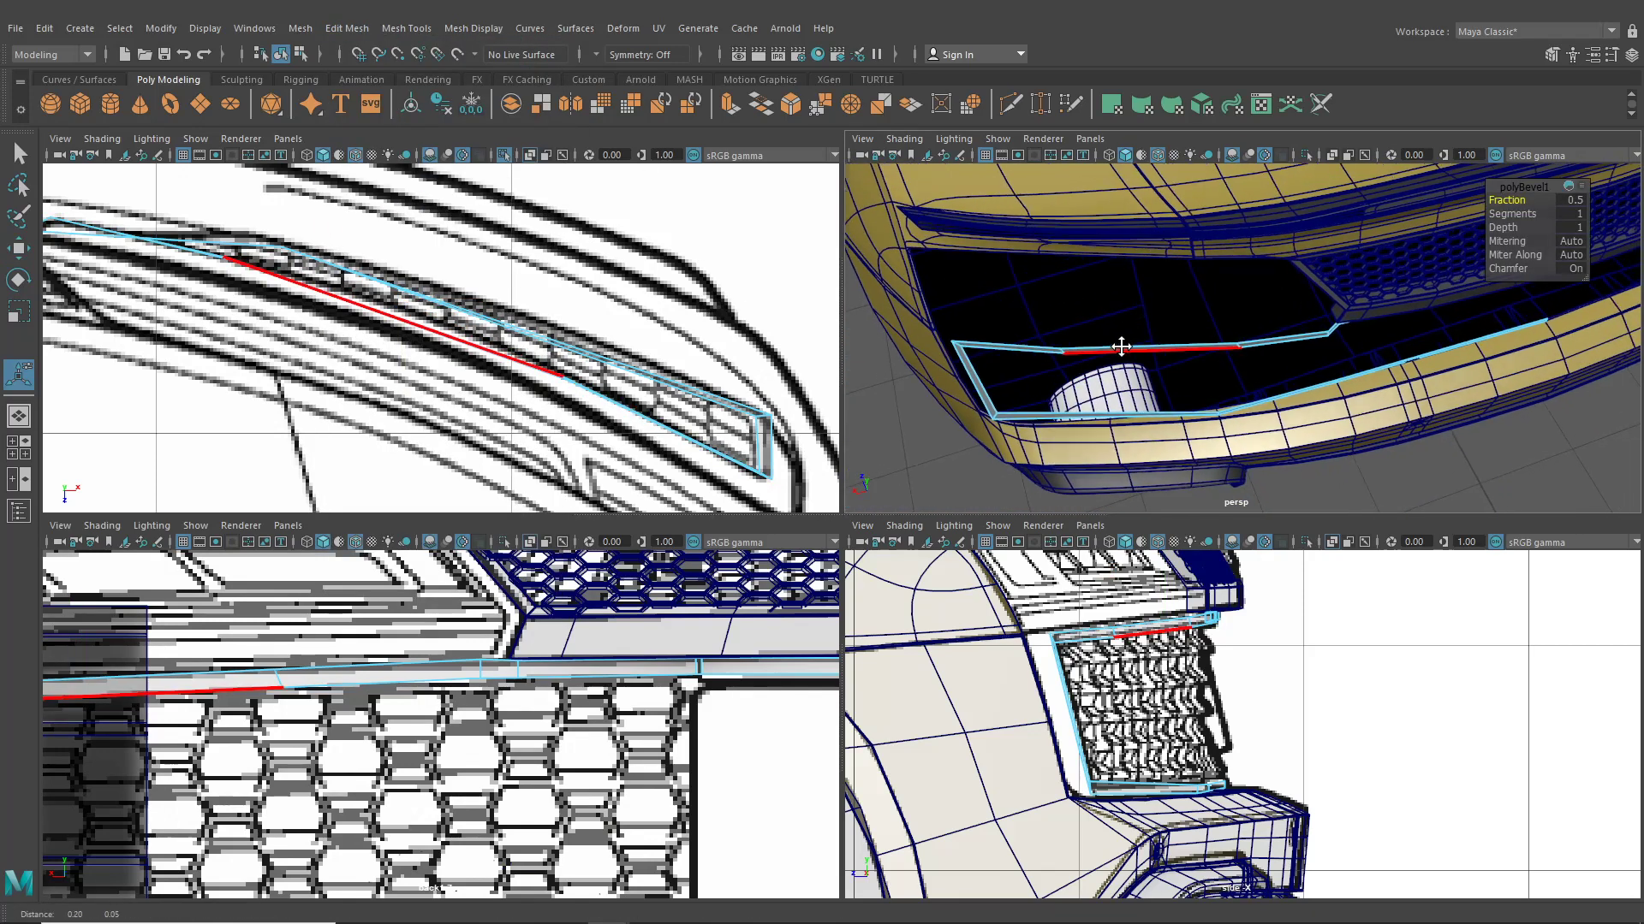
pyautogui.scroll(2, 1122, 347)
pyautogui.moveTo(1504, 201); pyautogui.dragTo(1535, 220)
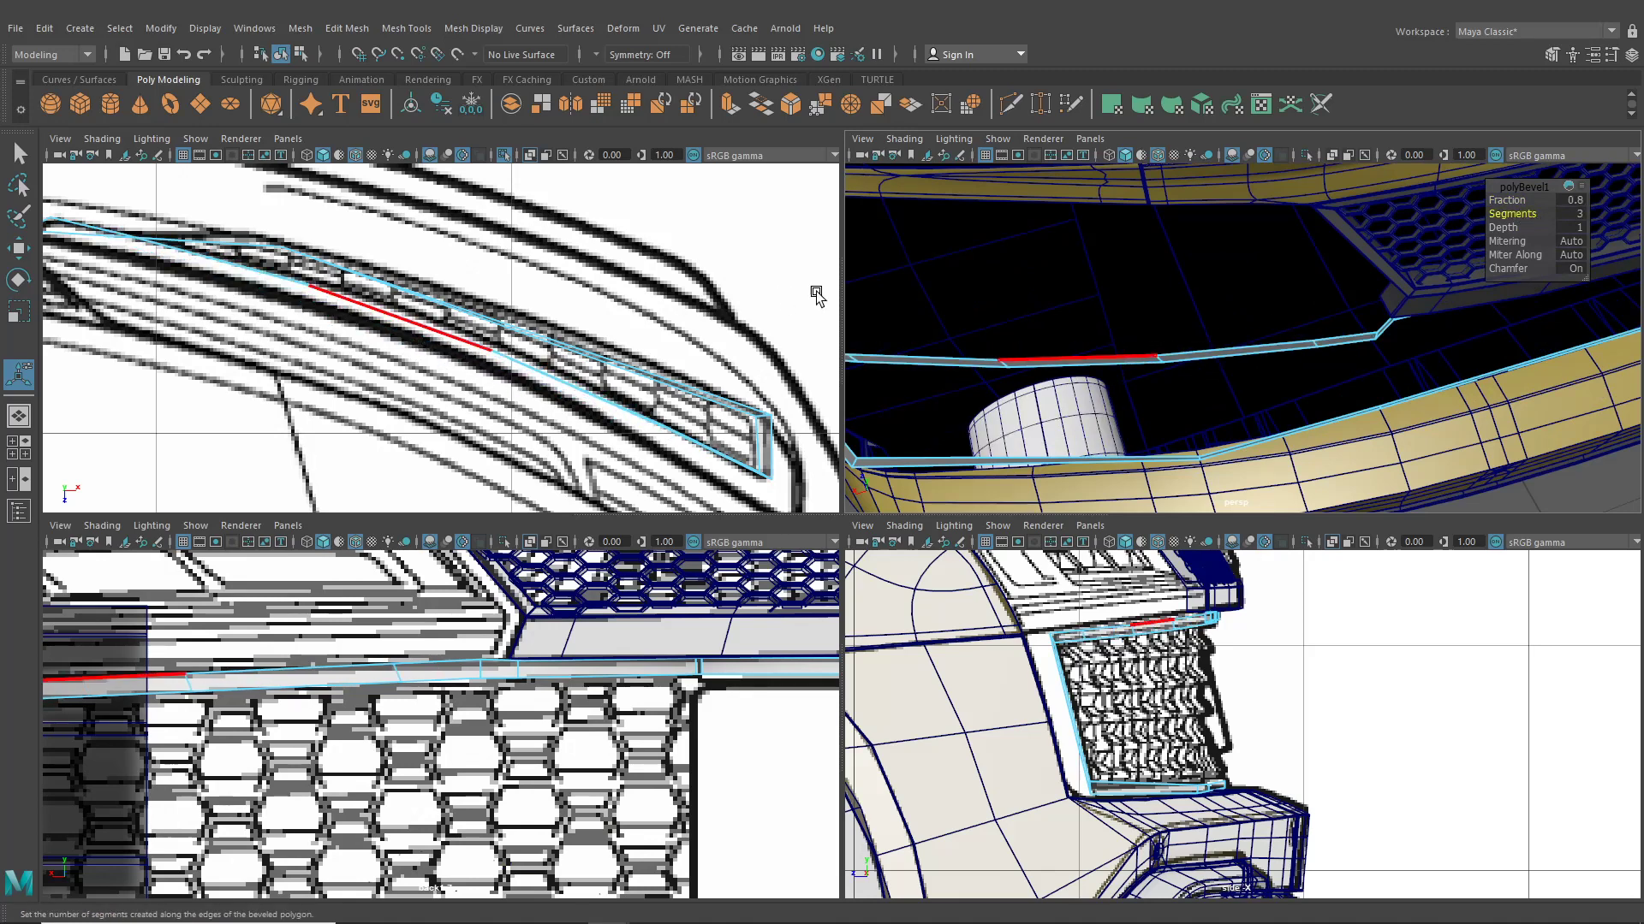
# Set the bevel's fraction to 0.7
pyautogui.keyDown('alt'); pyautogui.moveTo(974, 293); pyautogui.dragTo(1049, 275, button='middle'); pyautogui.keyUp('alt')
pyautogui.scroll(-4, 1067, 351)
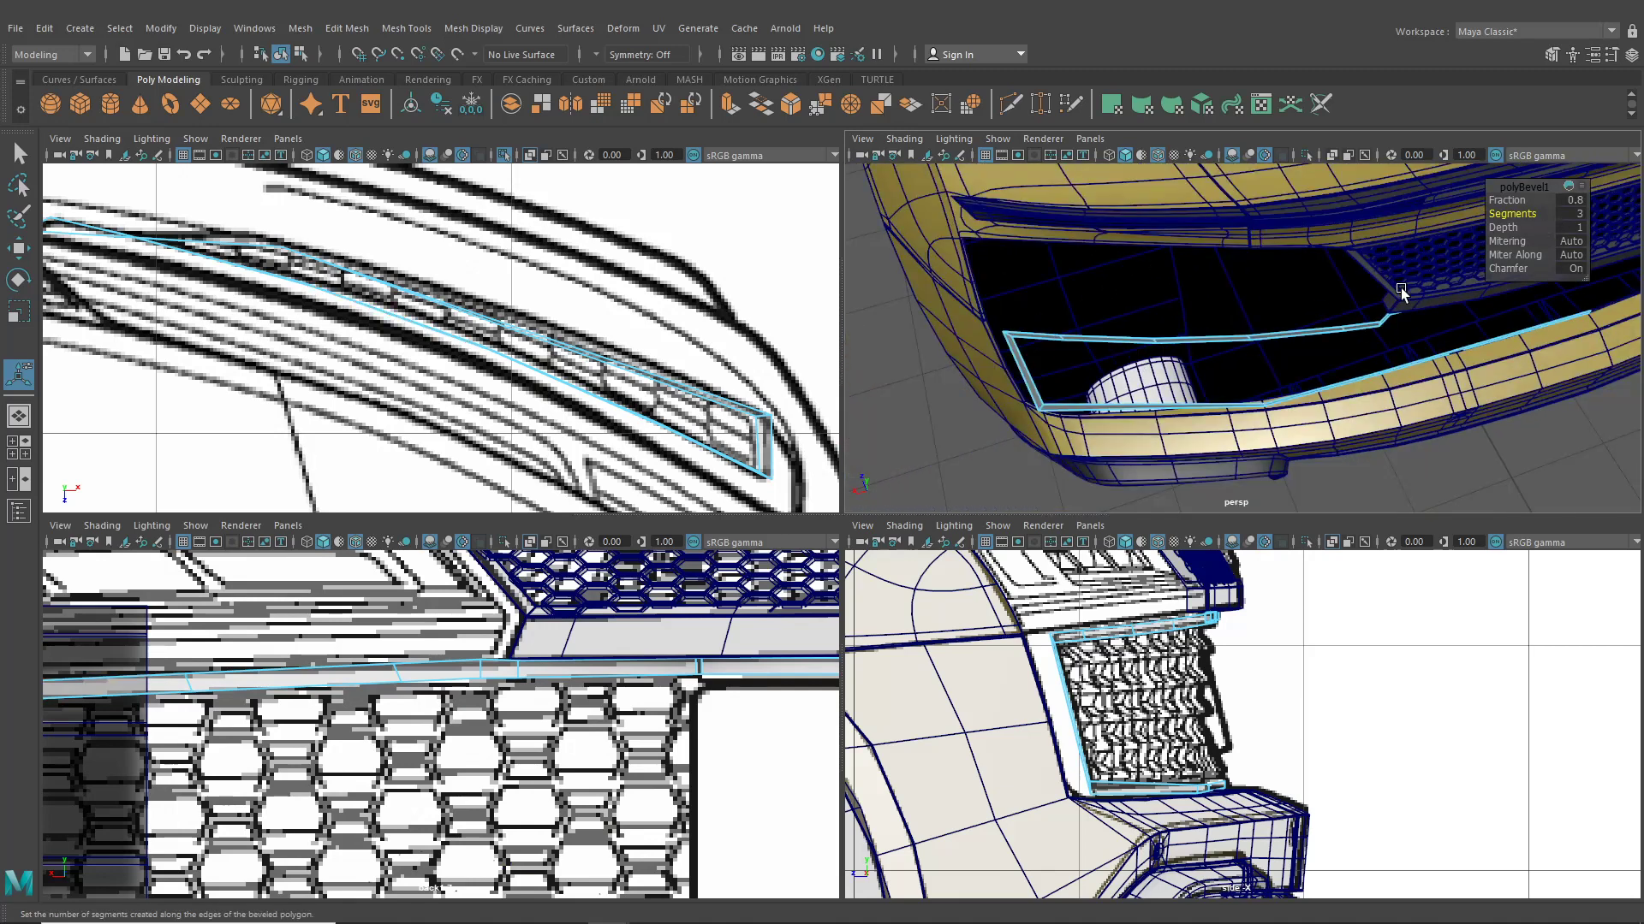
pyautogui.scroll(4, 1405, 265)
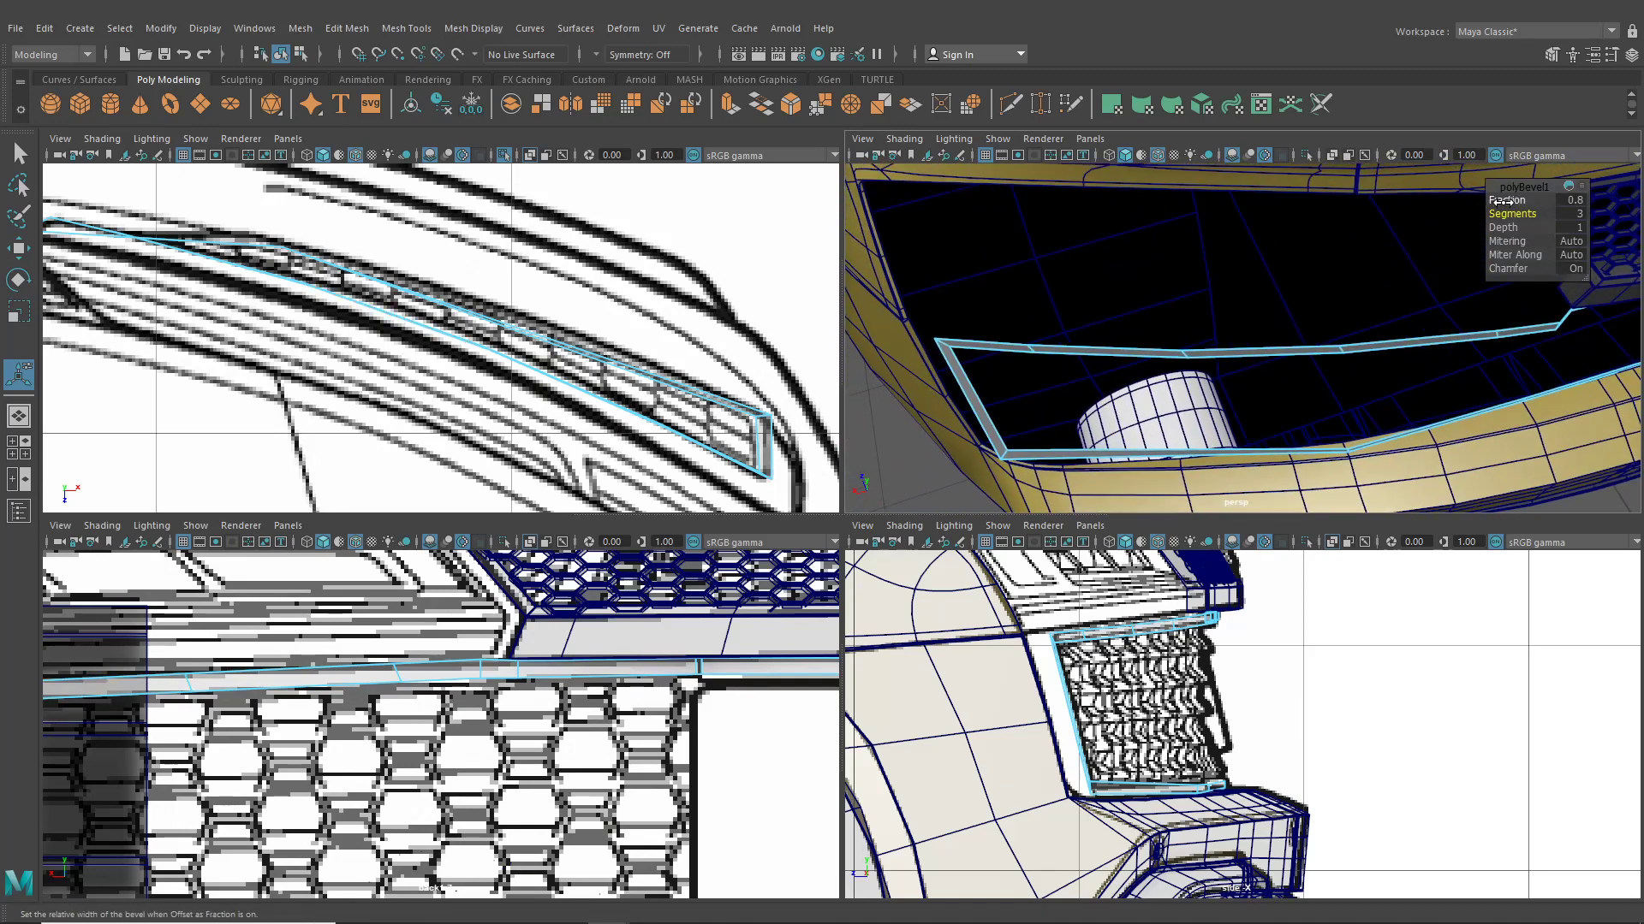
pyautogui.moveTo(1508, 201); pyautogui.dragTo(1502, 200)
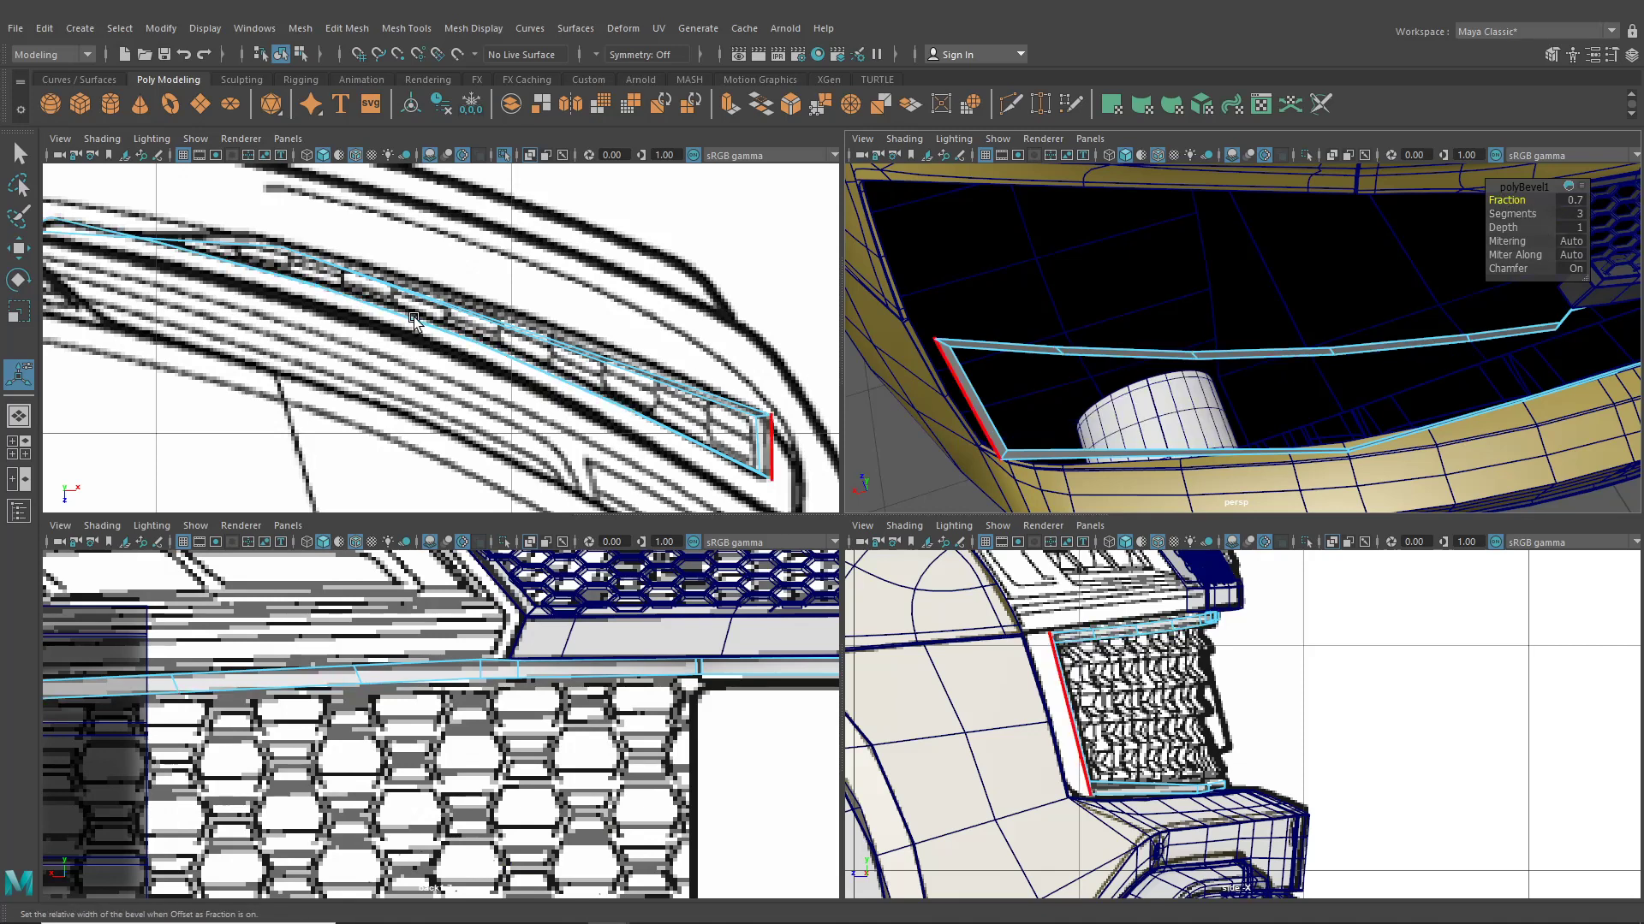
# Adjust the vertices of the upper strip's inner bevelled loops in the top view to smooth its curve along the blueprint
pyautogui.moveTo(412, 318); pyautogui.dragTo(355, 318, button='right')
pyautogui.keyDown('alt'); pyautogui.moveTo(355, 317); pyautogui.dragTo(379, 338, button='middle'); pyautogui.keyUp('alt')
pyautogui.scroll(1, 379, 338)
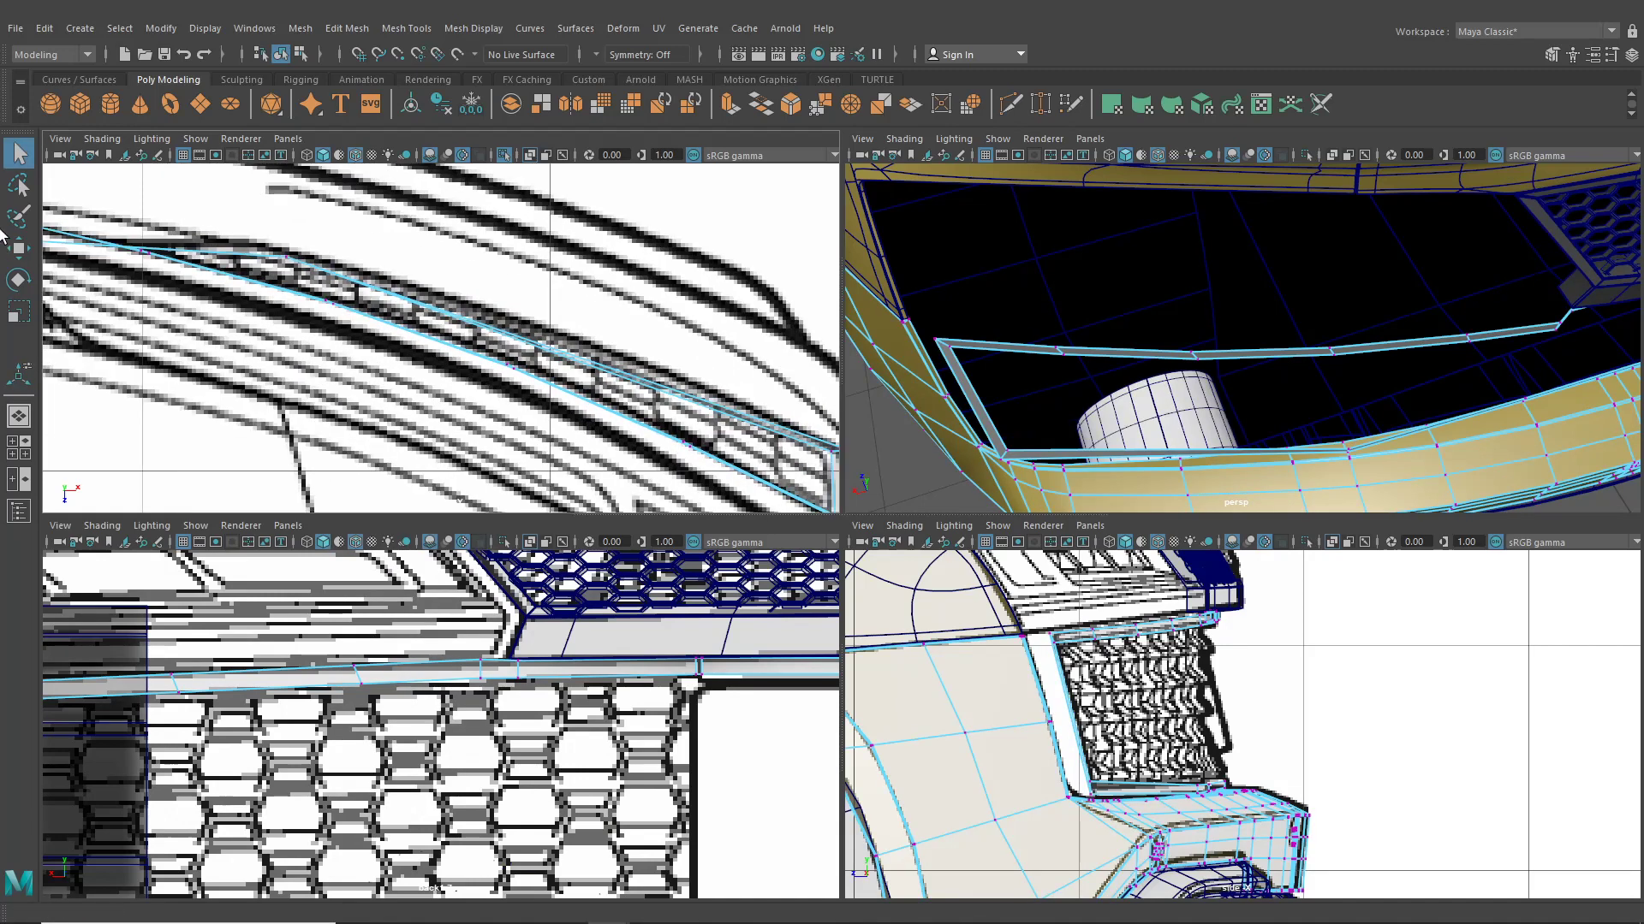
pyautogui.click(19, 249)
pyautogui.keyDown('alt'); pyautogui.moveTo(219, 292); pyautogui.dragTo(272, 321, button='middle'); pyautogui.keyUp('alt')
pyautogui.scroll(1, 272, 321)
pyautogui.moveTo(349, 325); pyautogui.dragTo(362, 357)
pyautogui.keyDown('alt'); pyautogui.moveTo(284, 338); pyautogui.dragTo(442, 362, button='middle'); pyautogui.keyUp('alt')
pyautogui.moveTo(306, 311); pyautogui.dragTo(279, 329)
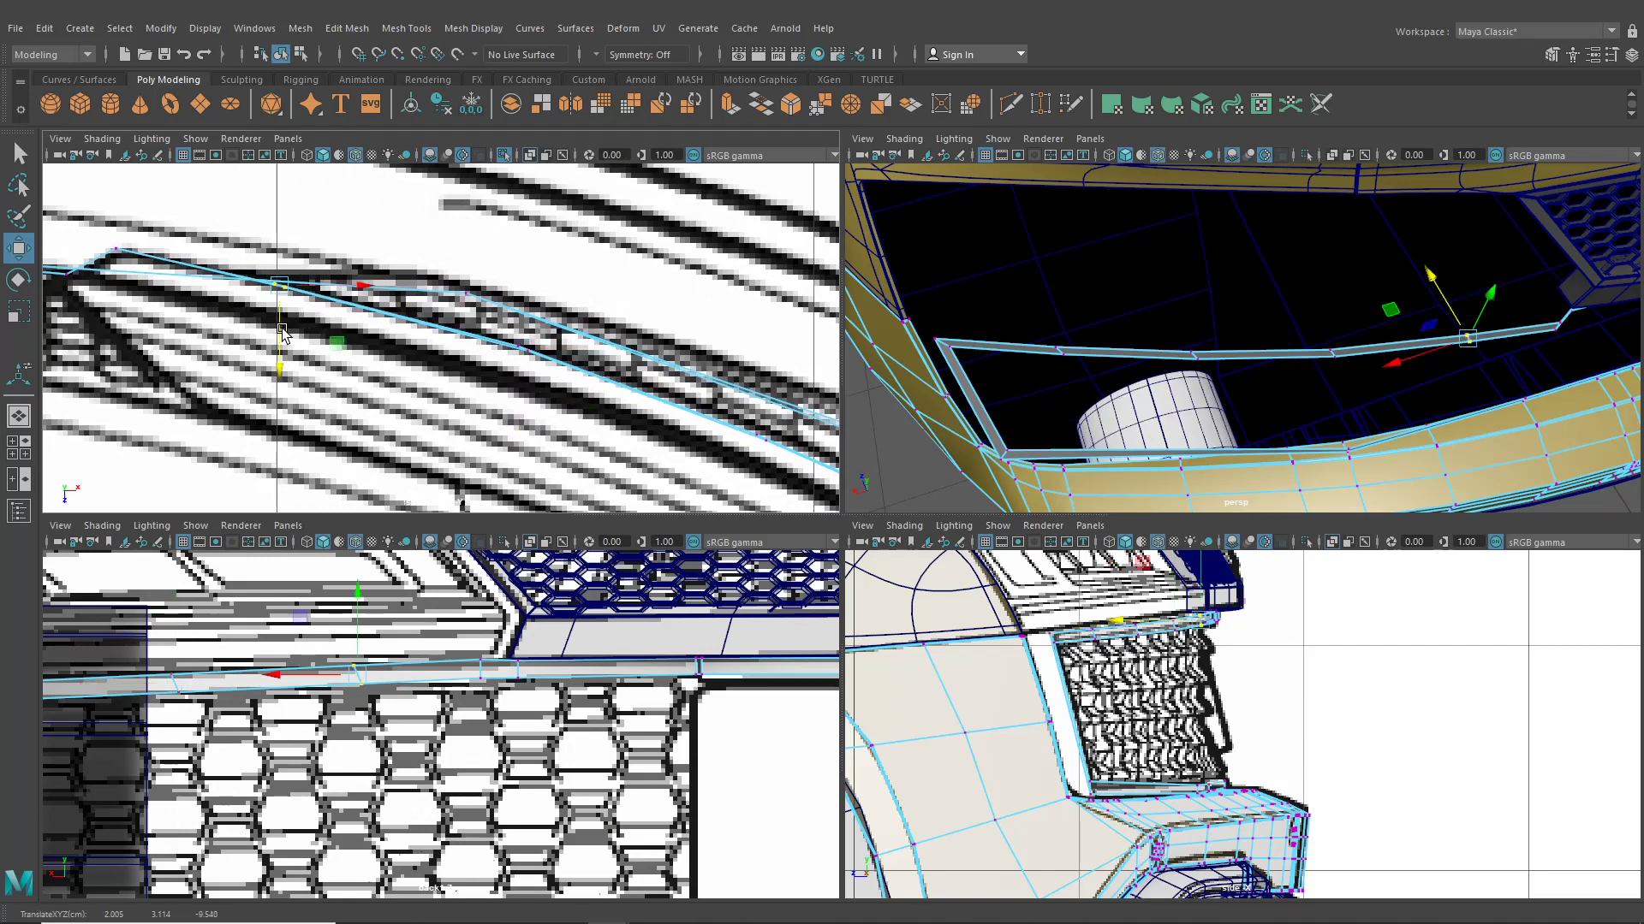
# Adjust the upper strip's outer vertices up to the frame's corner in the top view to follow the blueprint's curve
pyautogui.keyDown('alt'); pyautogui.moveTo(527, 377); pyautogui.dragTo(323, 285, button='middle'); pyautogui.keyUp('alt')
pyautogui.moveTo(531, 329); pyautogui.dragTo(557, 374)
pyautogui.keyDown('alt'); pyautogui.moveTo(634, 404); pyautogui.dragTo(399, 295, button='middle'); pyautogui.keyUp('alt')
pyautogui.moveTo(521, 314); pyautogui.dragTo(553, 375)
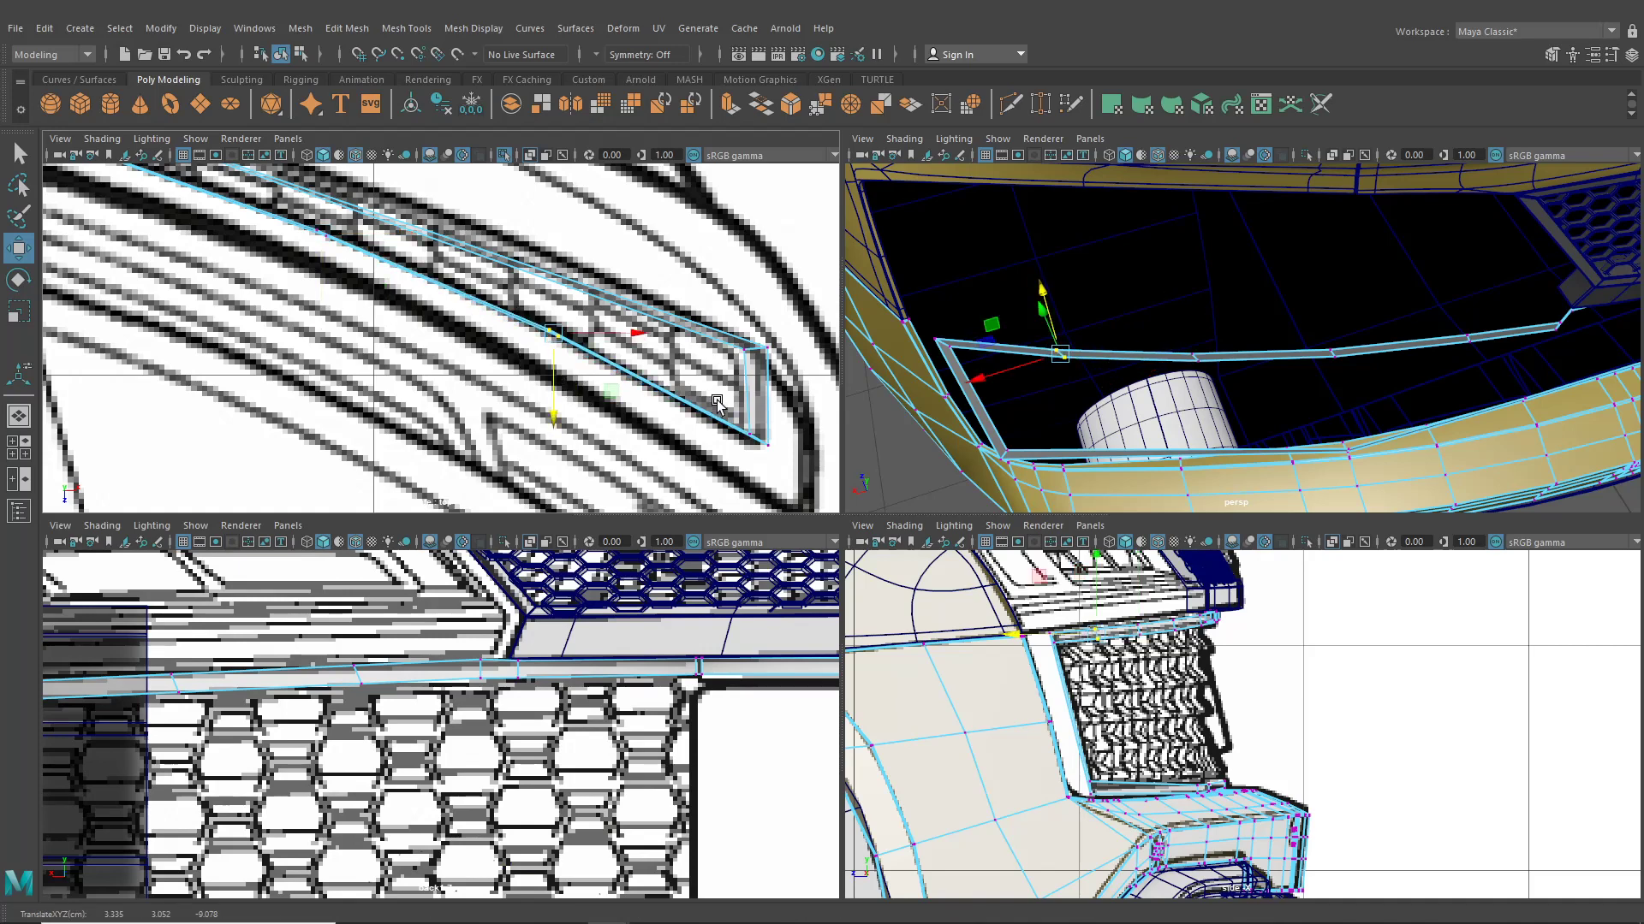
pyautogui.moveTo(720, 400); pyautogui.dragTo(758, 480)
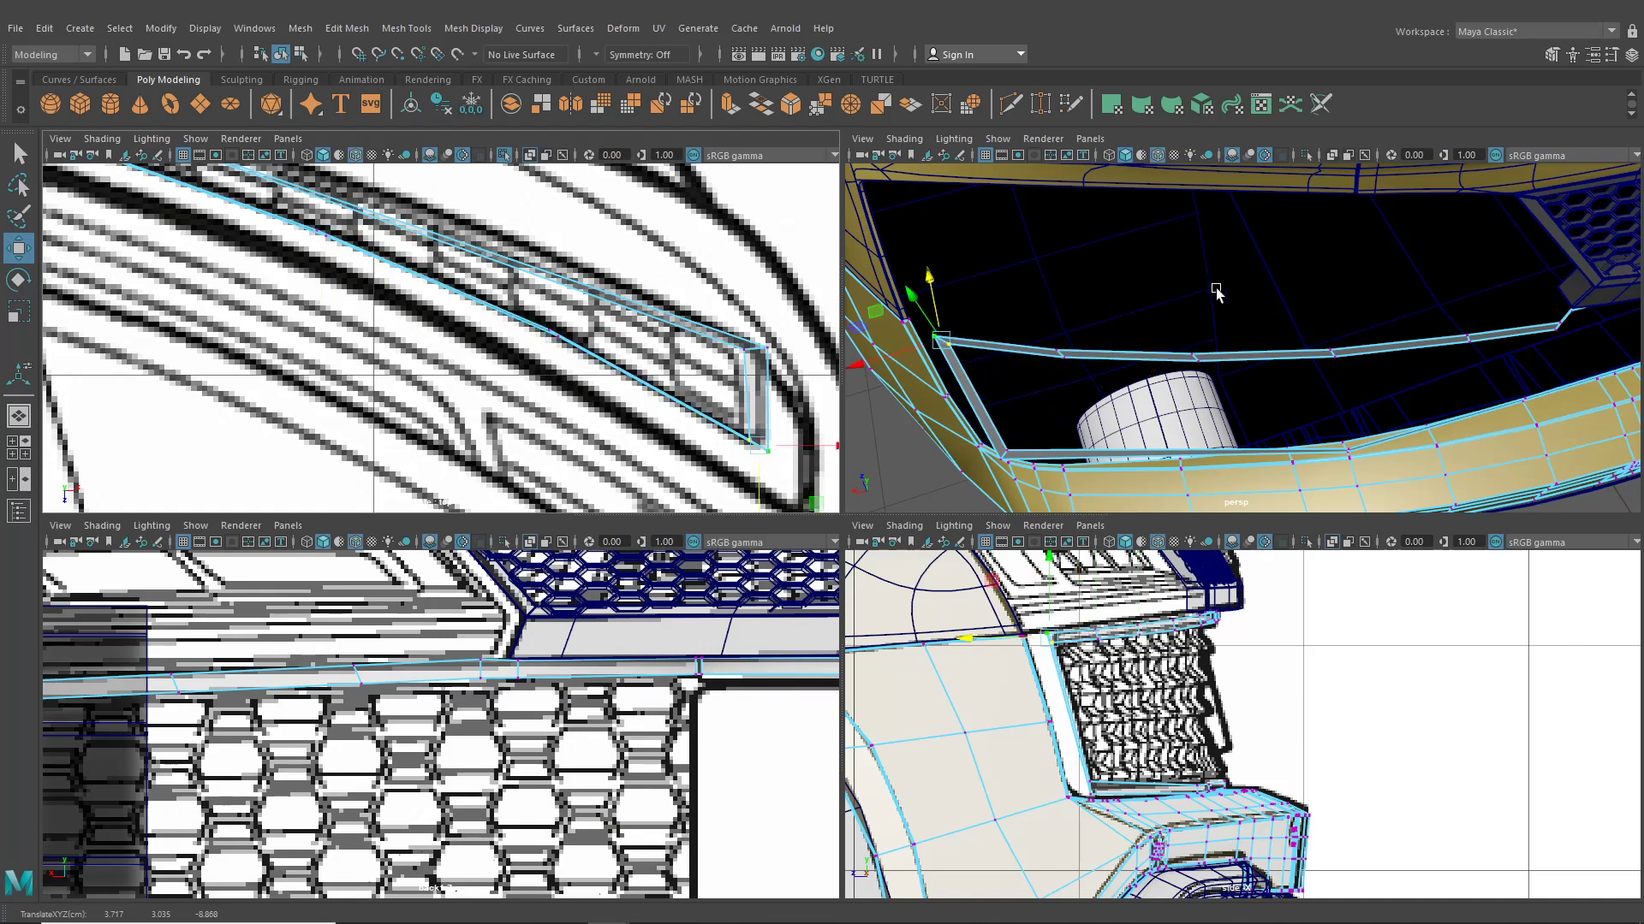
# Insert an edge loop across the middle of the frame's lower strip and reposition it in the top view along the bumper's curve
pyautogui.scroll(-3, 1218, 292)
pyautogui.keyDown('alt'); pyautogui.moveTo(1198, 300); pyautogui.dragTo(1237, 296); pyautogui.keyUp('alt')
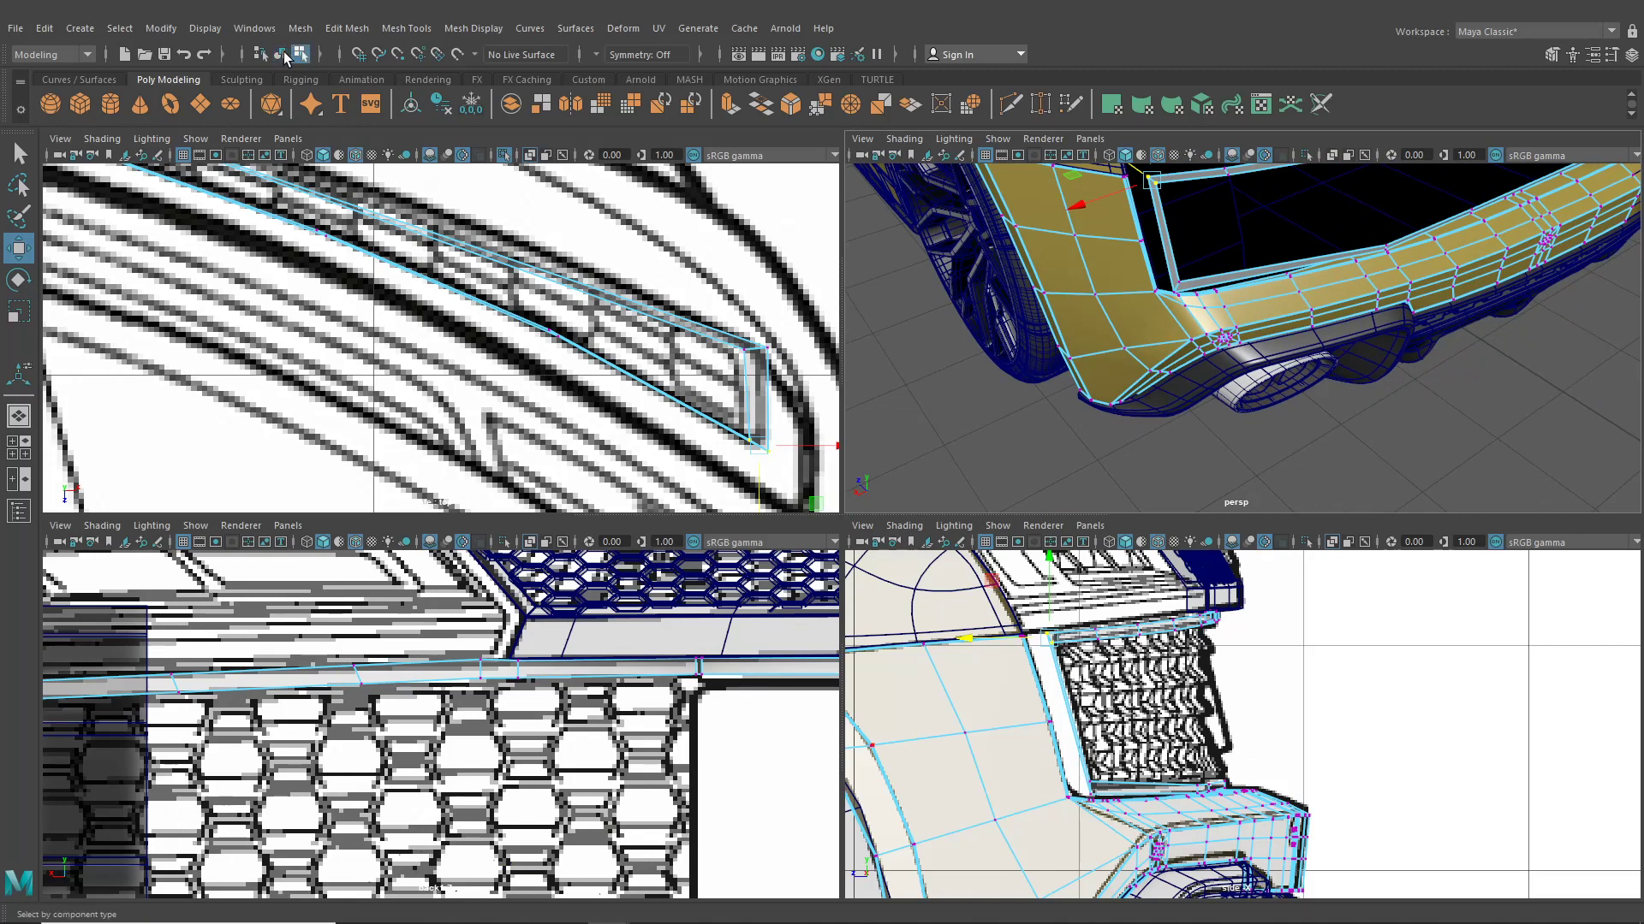
pyautogui.click(281, 54)
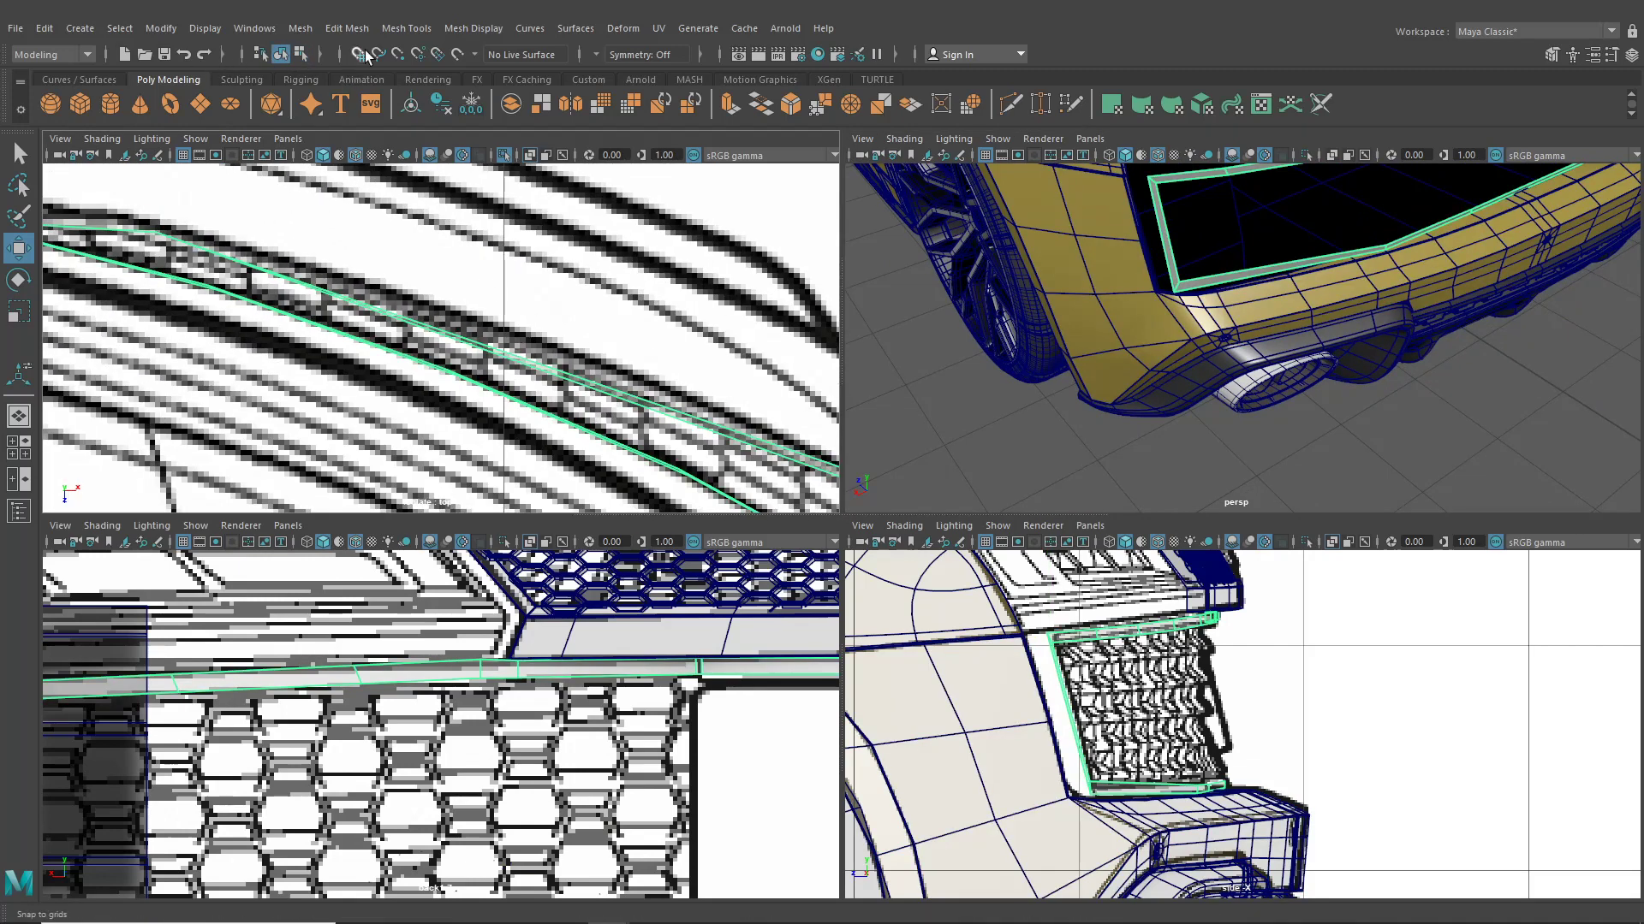
pyautogui.click(409, 29)
pyautogui.click(467, 141)
pyautogui.keyDown('alt'); pyautogui.moveTo(1301, 342); pyautogui.dragTo(1236, 312); pyautogui.keyUp('alt')
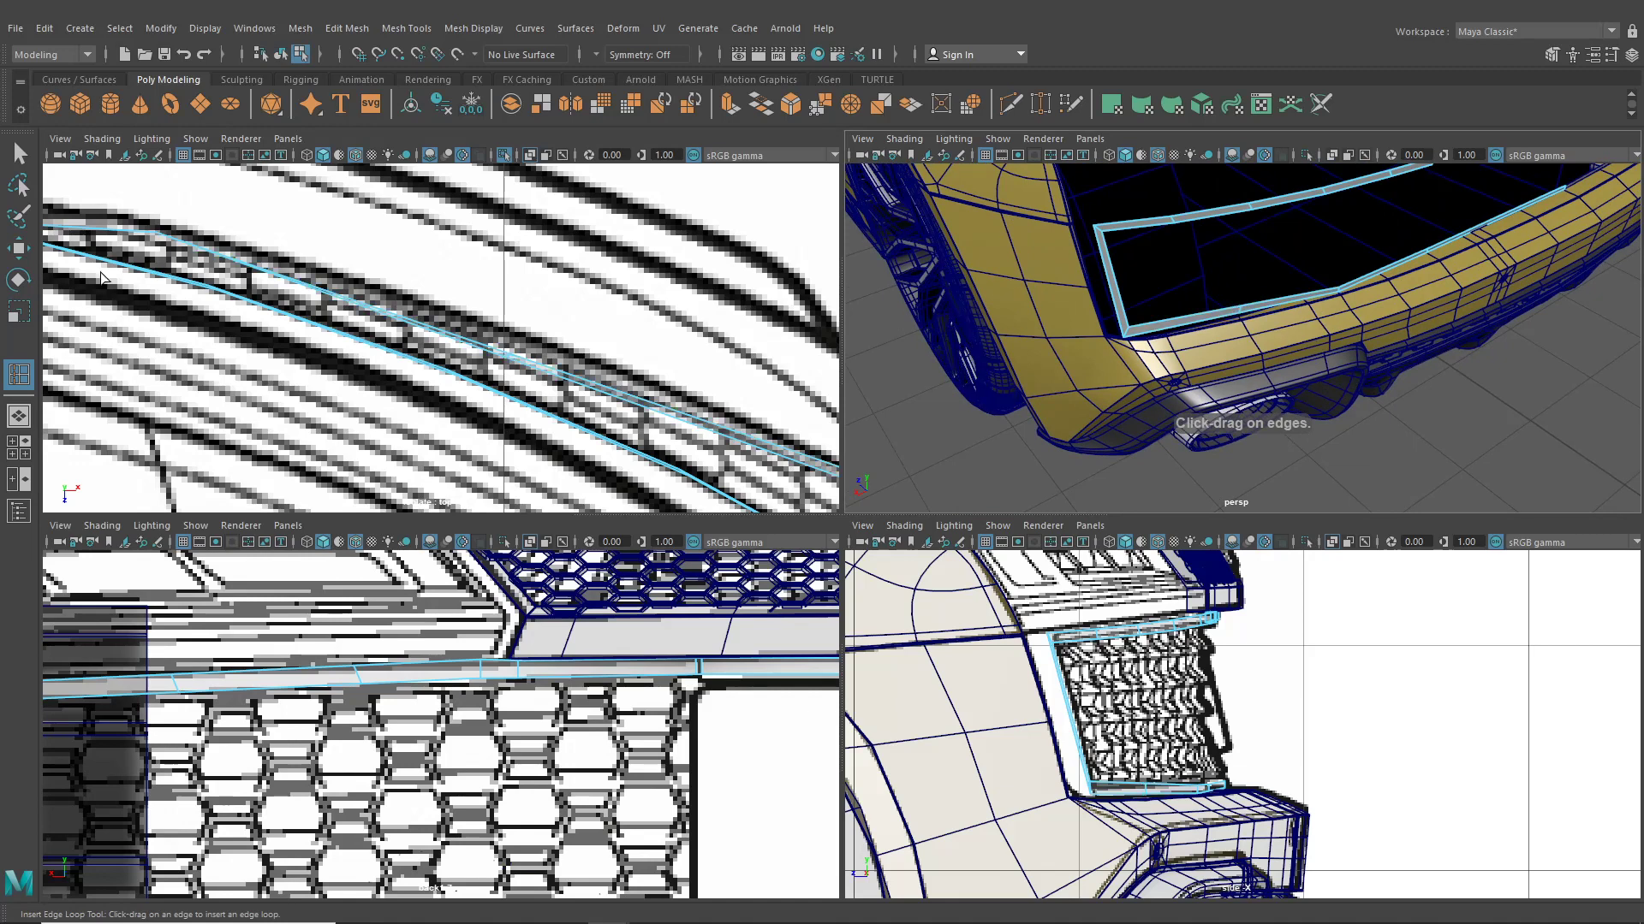
pyautogui.press('w')
pyautogui.moveTo(508, 438); pyautogui.dragTo(522, 400)
# Bevel the lower strip's new edge loop with a fraction of 0.6 and 2 segments
pyautogui.click(367, 30)
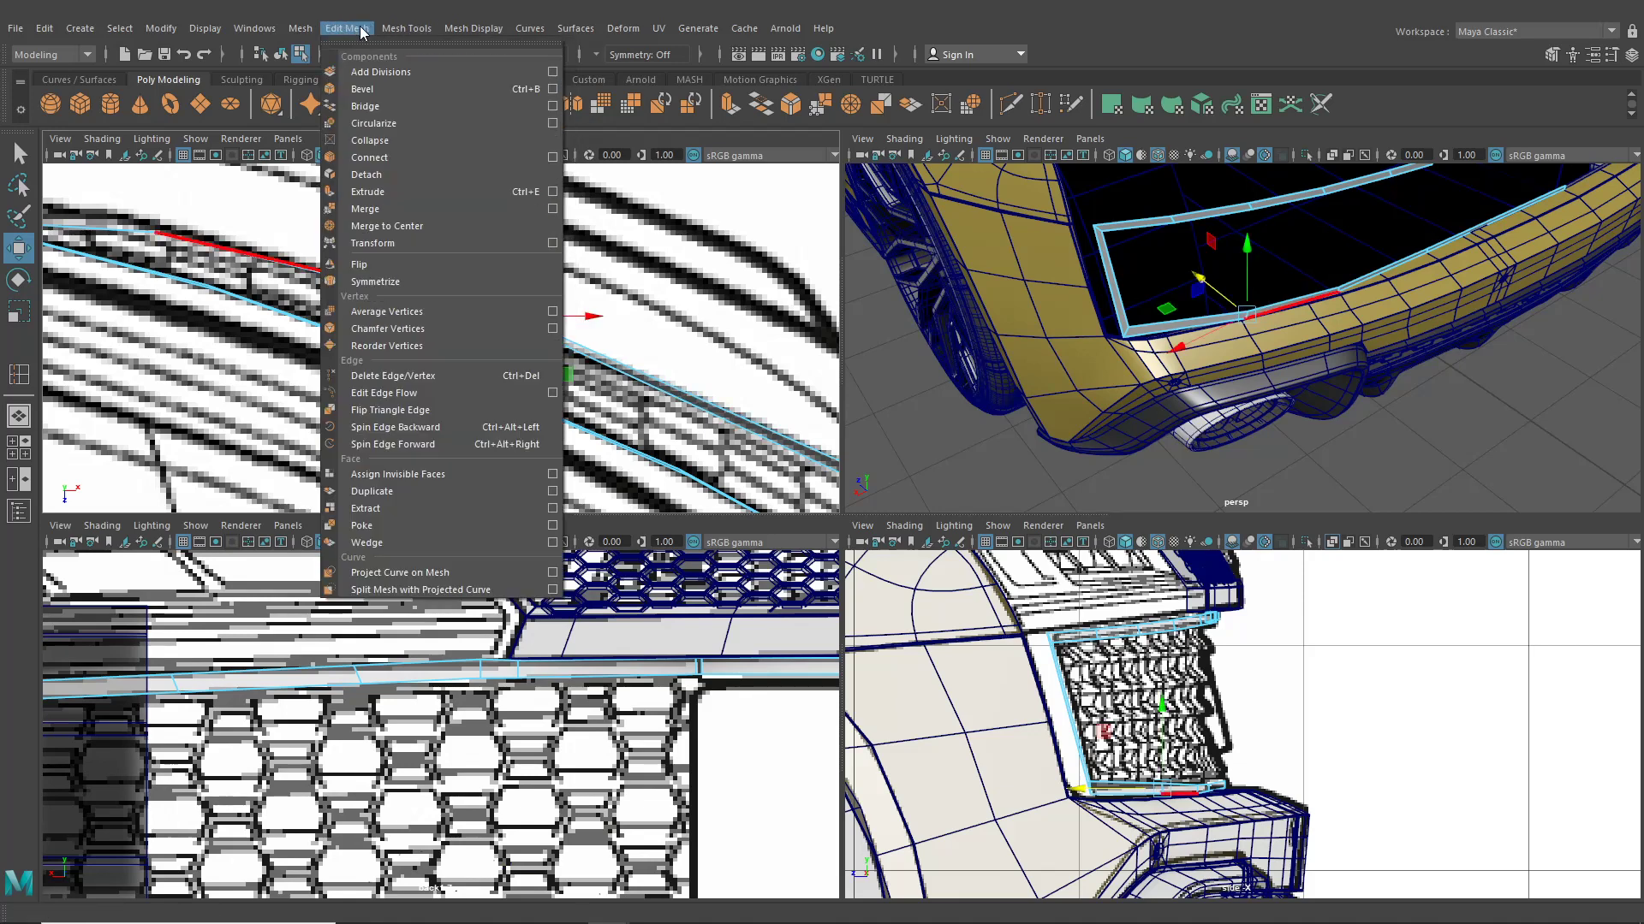
pyautogui.click(367, 89)
pyautogui.scroll(4, 1094, 298)
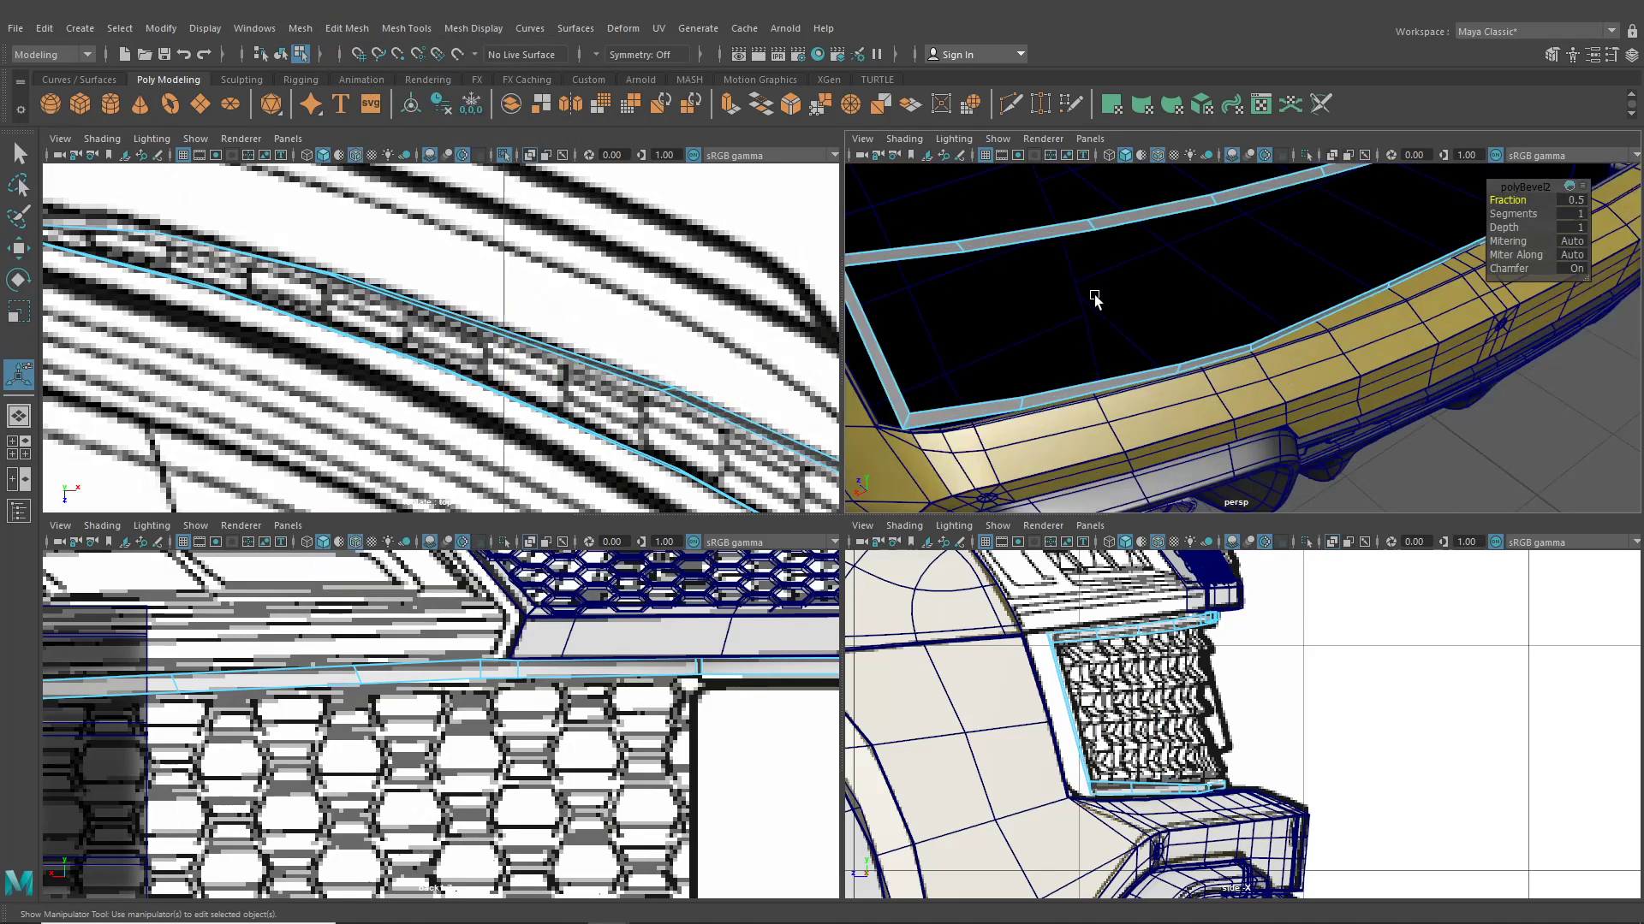
pyautogui.moveTo(1517, 202); pyautogui.dragTo(1519, 200)
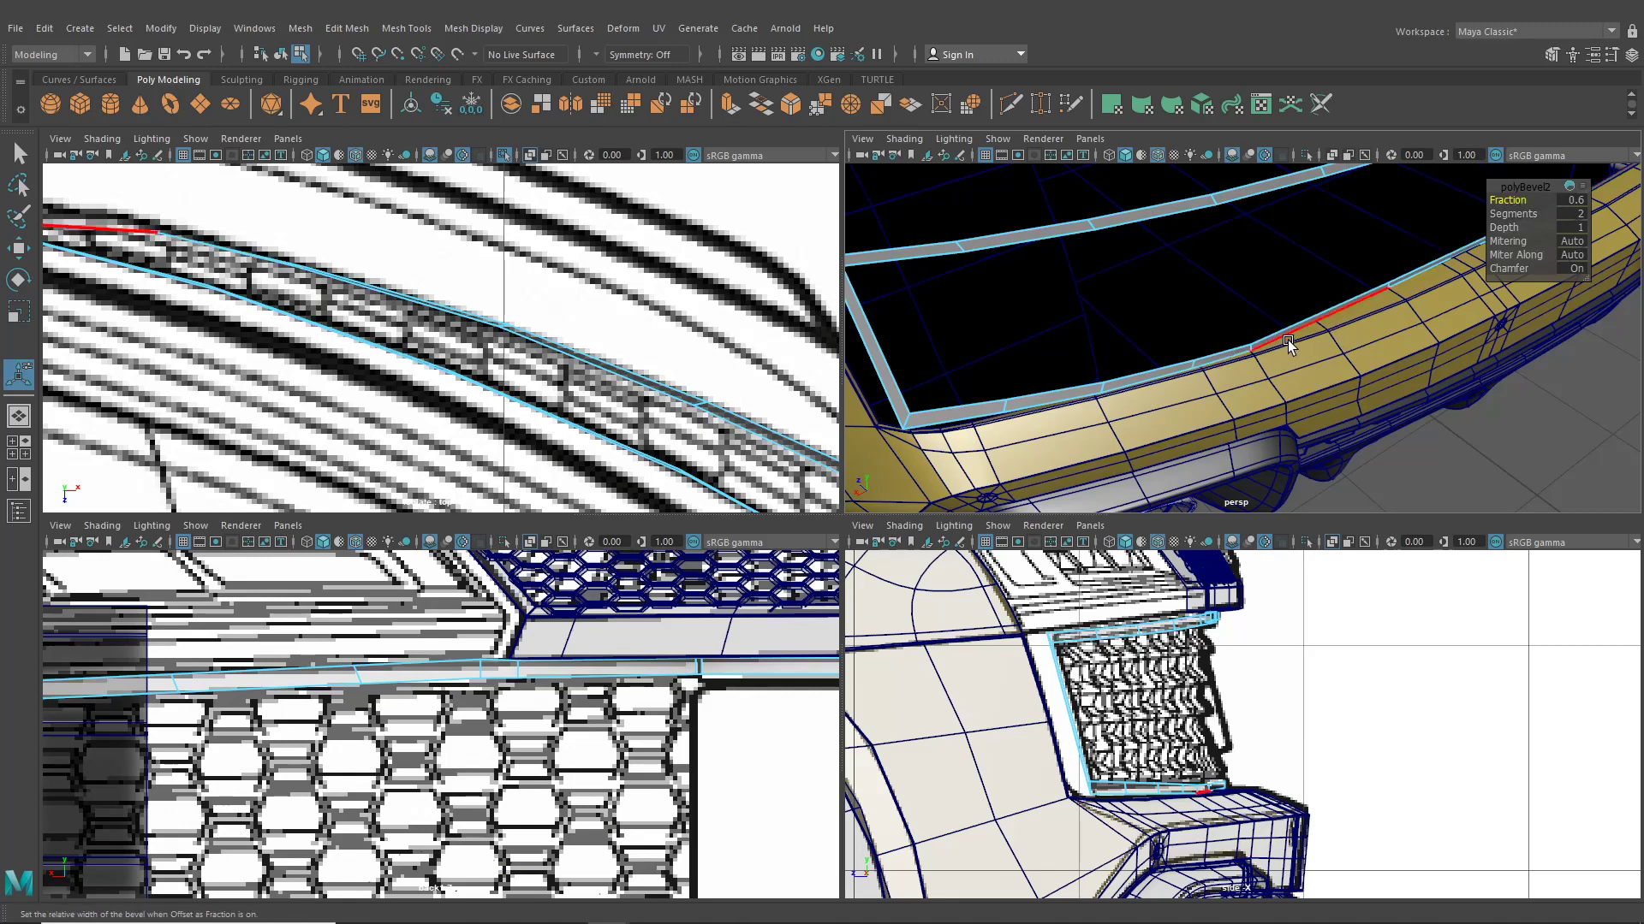
pyautogui.keyDown('alt'); pyautogui.moveTo(1225, 348); pyautogui.dragTo(1182, 393); pyautogui.keyUp('alt')
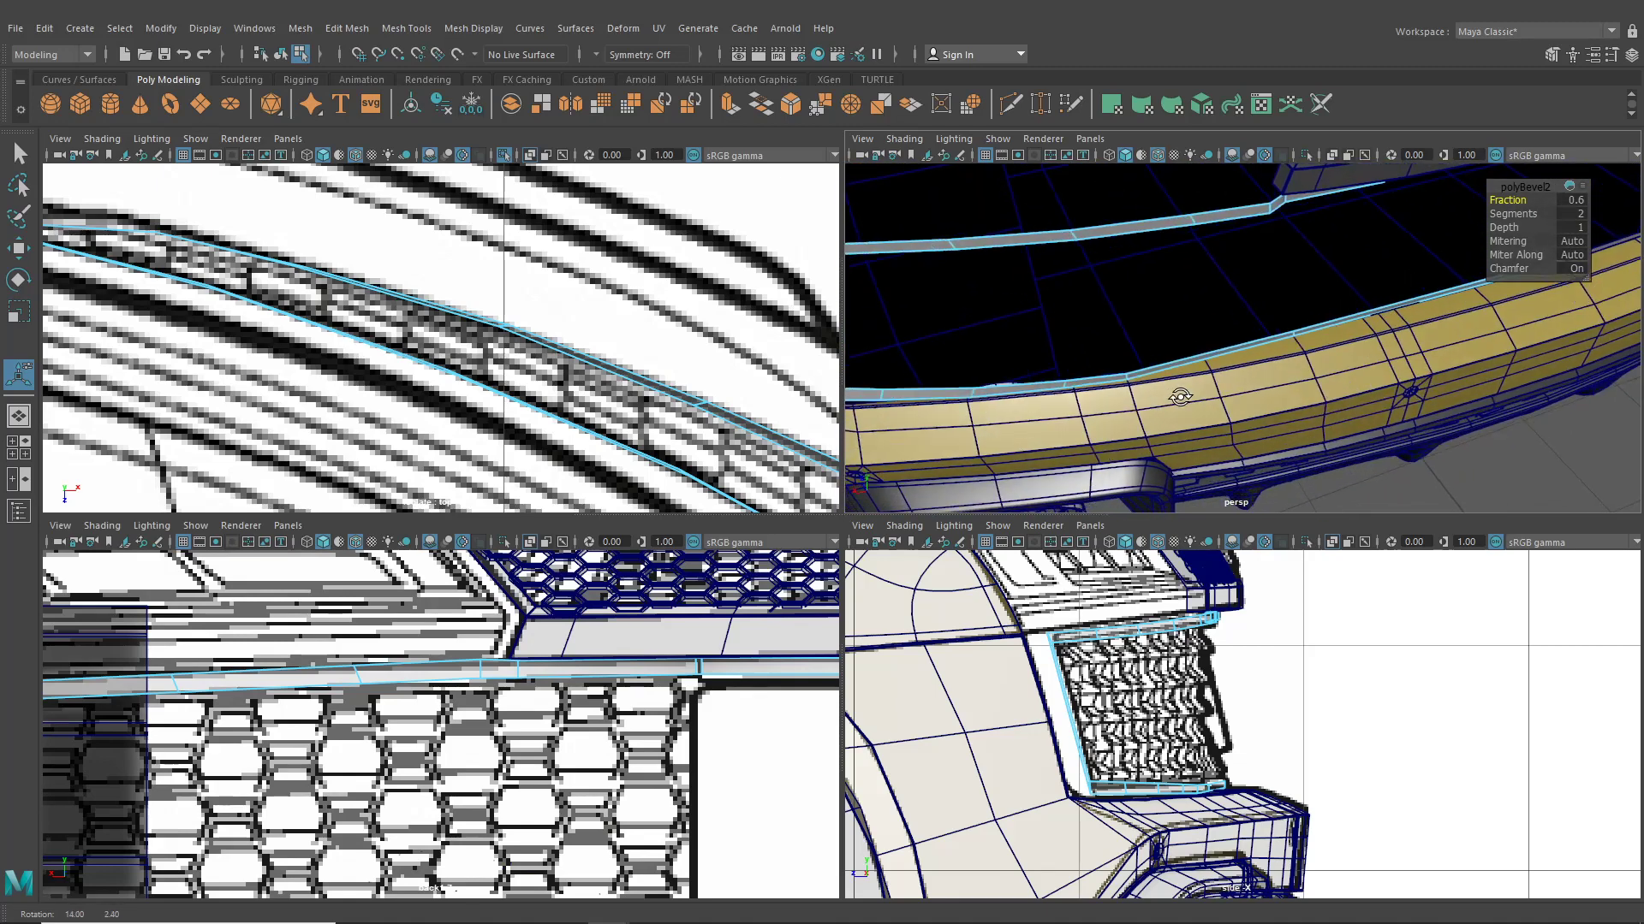
pyautogui.keyDown('alt'); pyautogui.moveTo(1181, 392); pyautogui.dragTo(1259, 381, button='middle'); pyautogui.keyUp('alt')
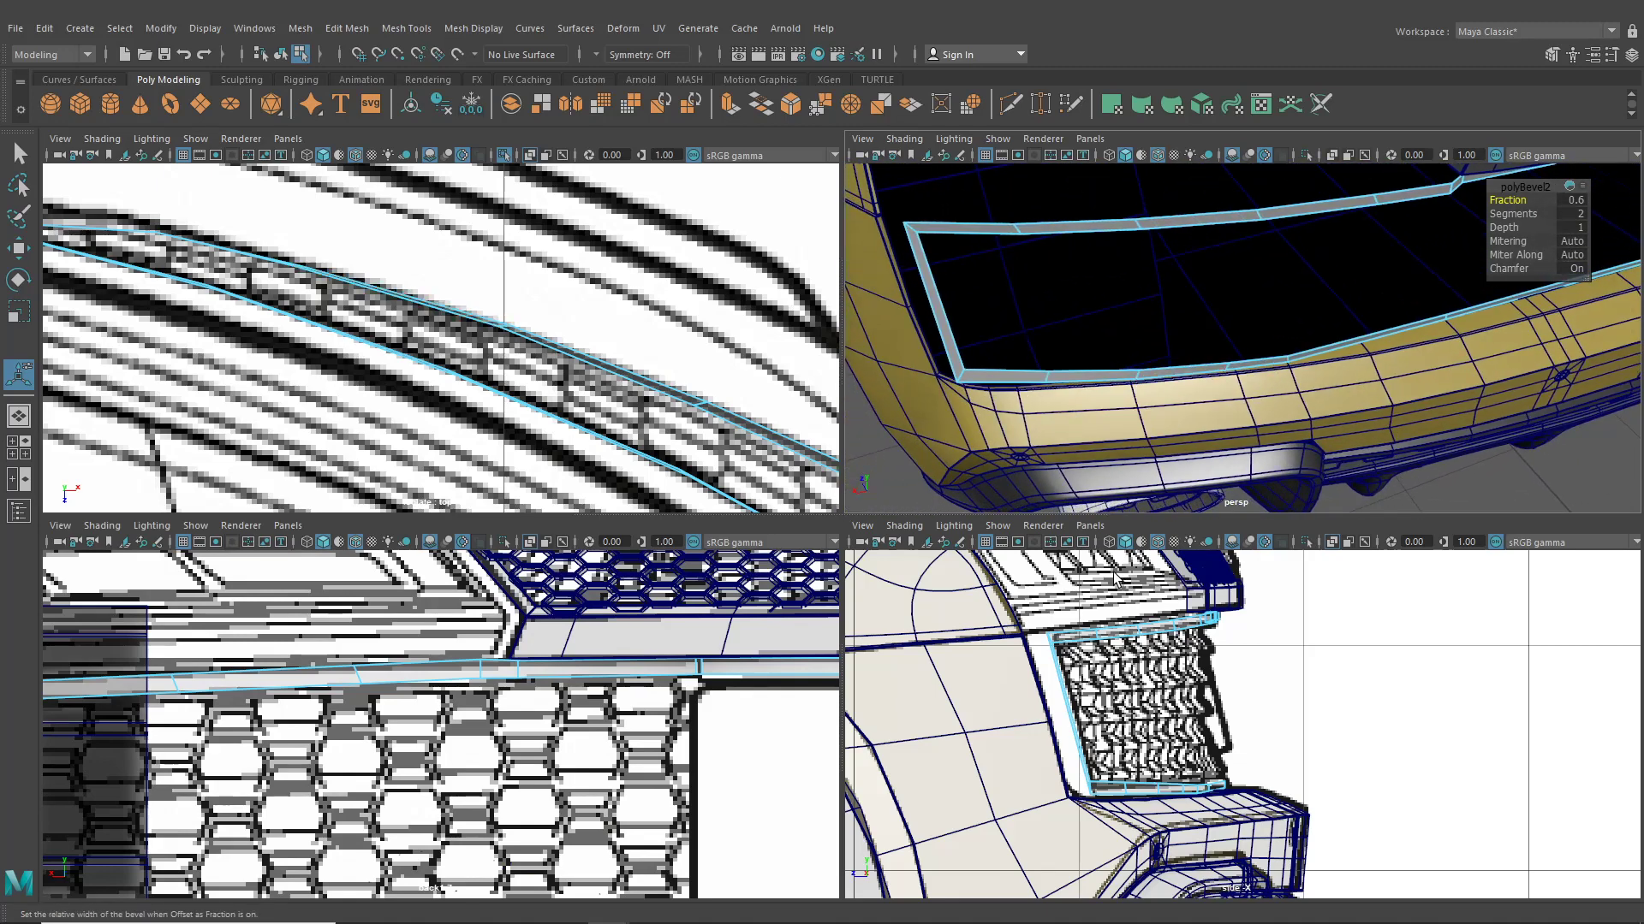
# Insert an edge loop midway along the frame's outer vertical strip and shift it slightly in the side view
pyautogui.click(406, 28)
pyautogui.click(462, 157)
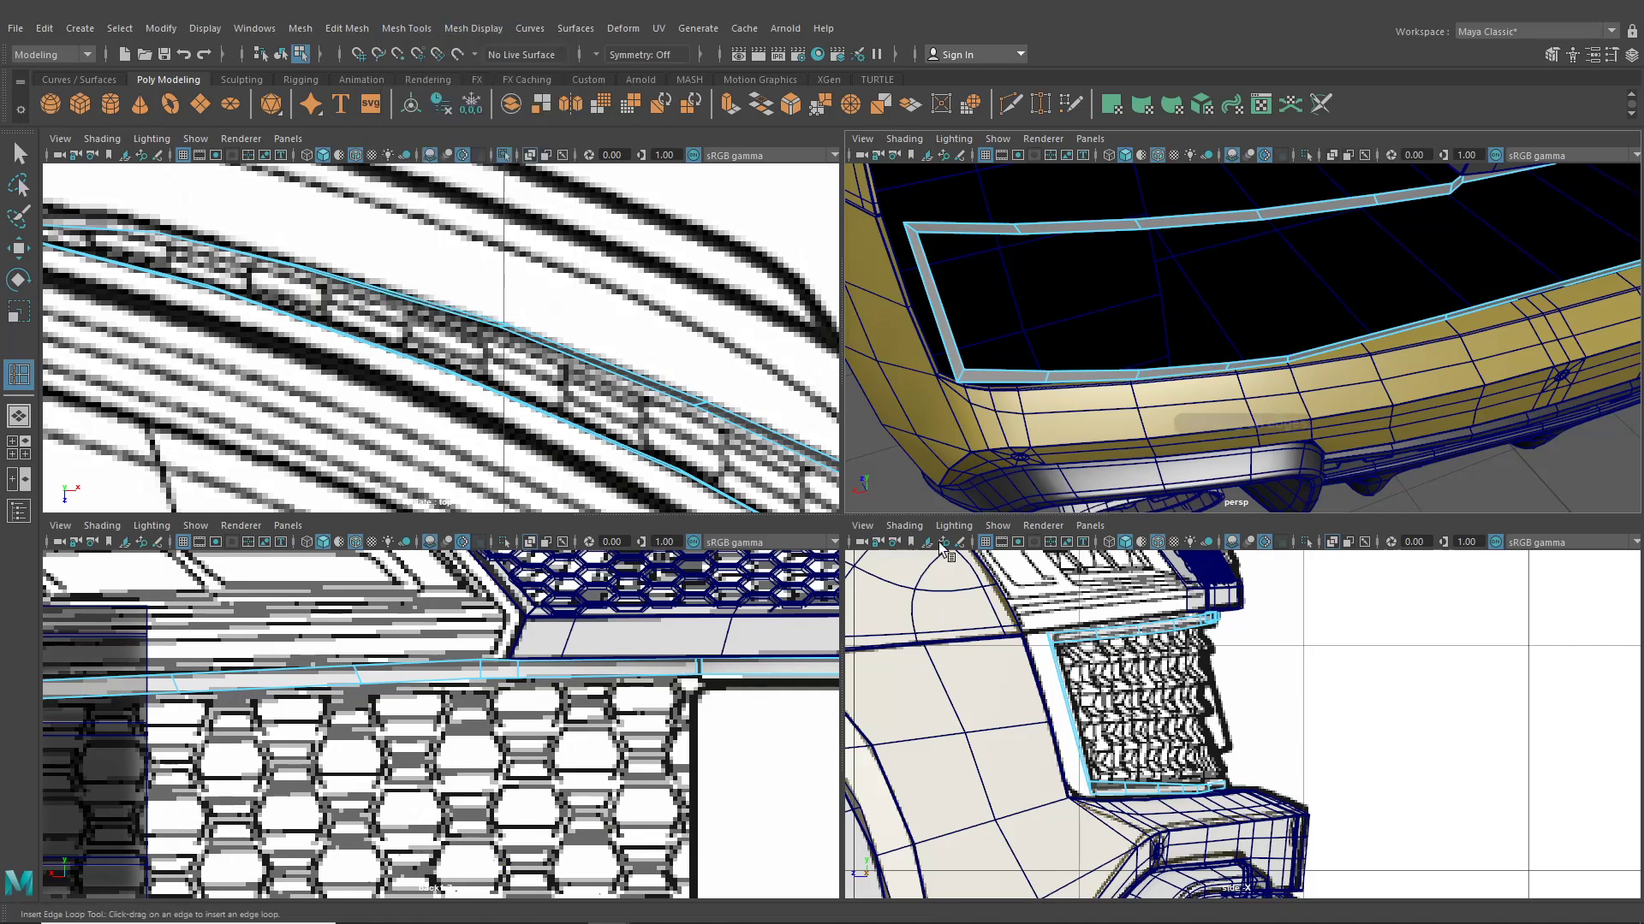
pyautogui.scroll(2, 1048, 643)
pyautogui.scroll(1, 1048, 643)
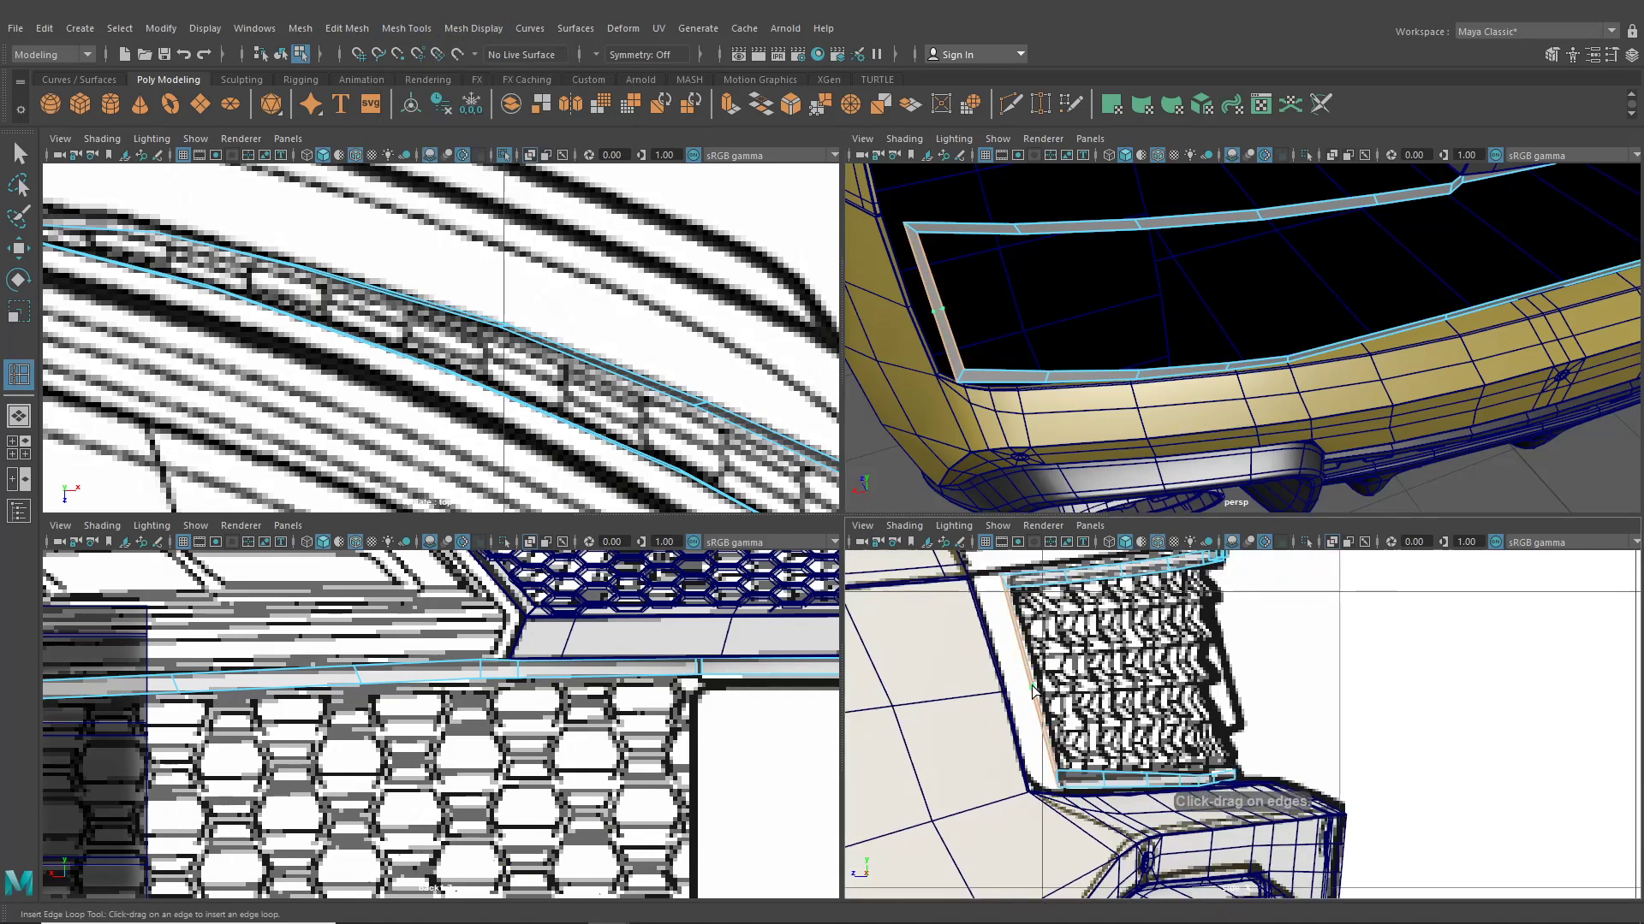
pyautogui.press('w')
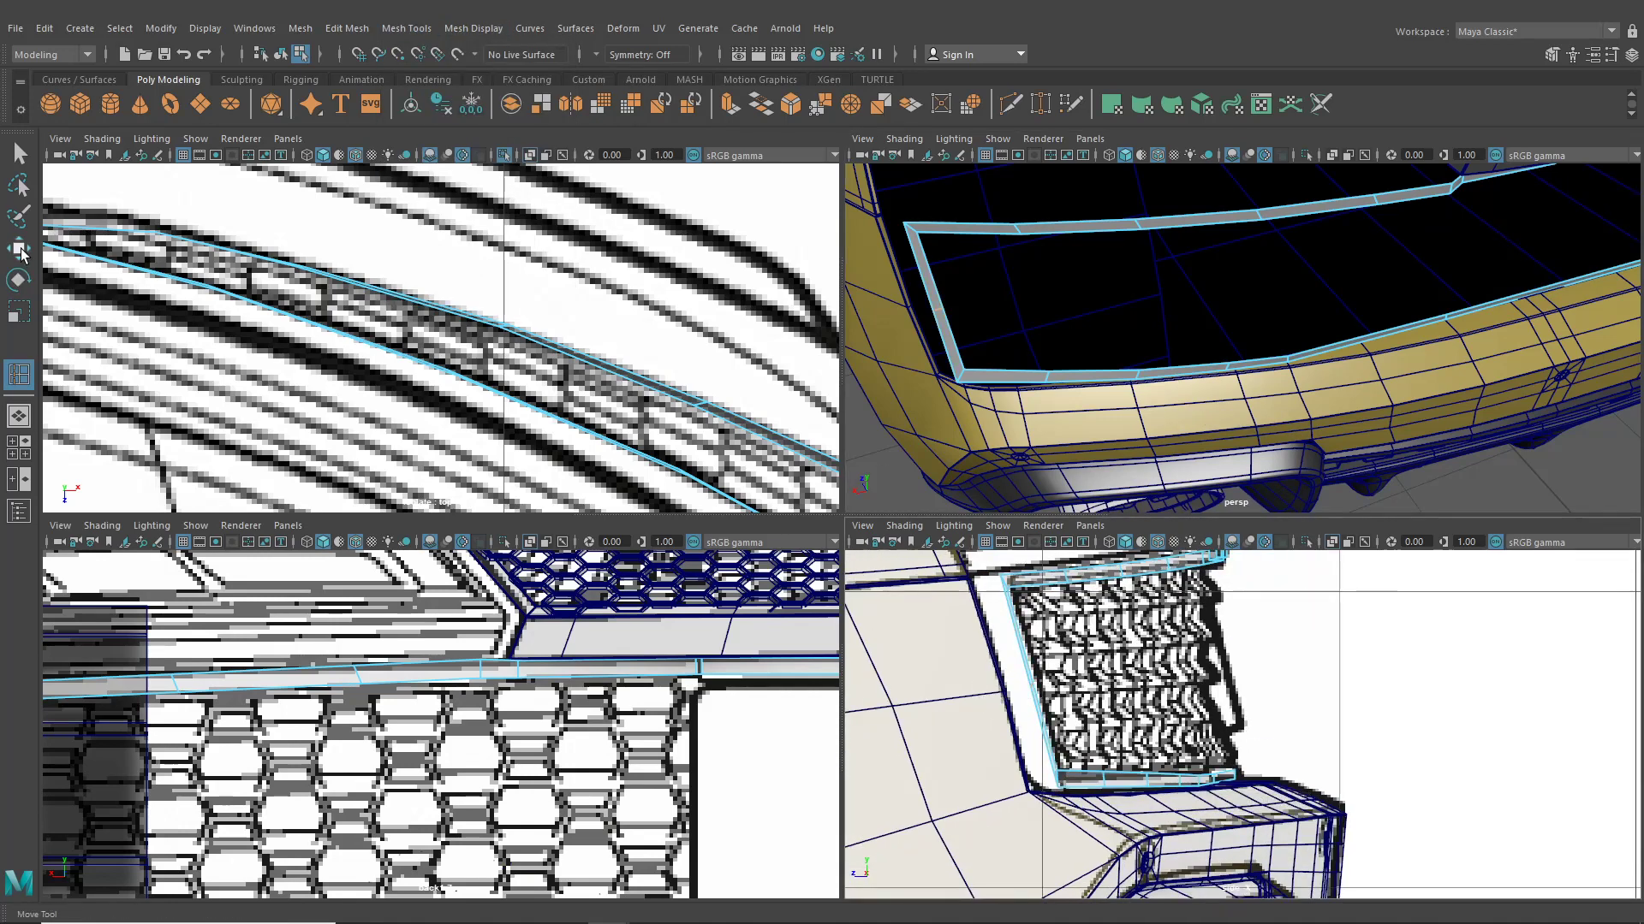
pyautogui.scroll(2, 1004, 676)
pyautogui.moveTo(910, 674); pyautogui.dragTo(918, 676)
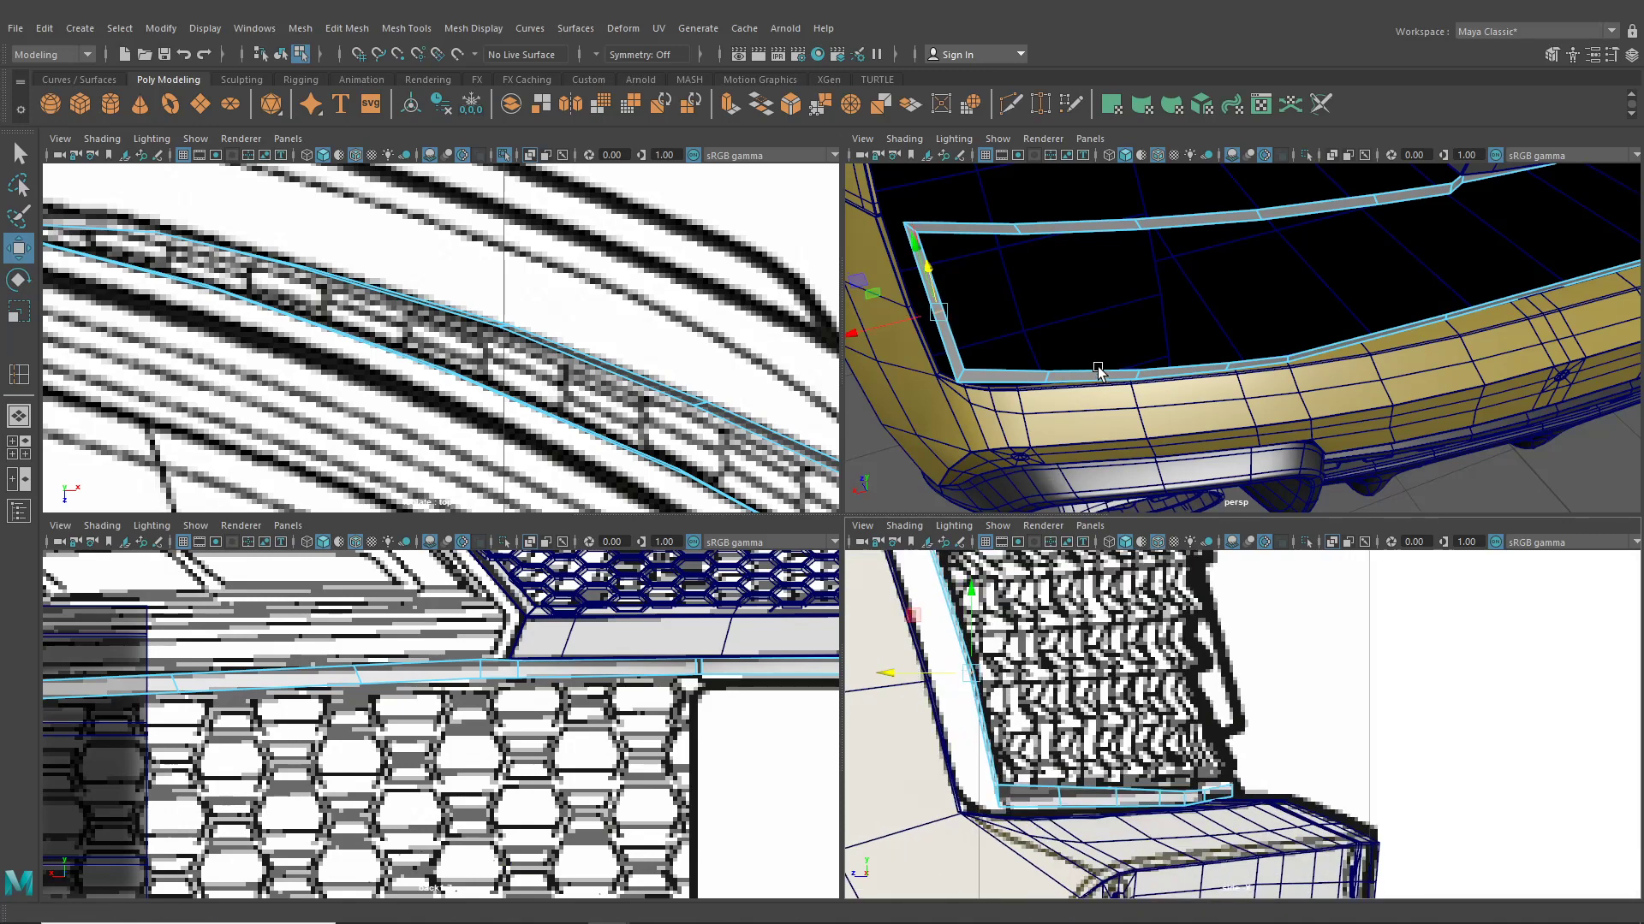
# Examine the trim frame's fit against the bumper and grille from several angles in an enlarged perspective view
pyautogui.moveTo(1164, 378)
pyautogui.keyDown('alt'); pyautogui.mouseDown()
pyautogui.moveTo(1206, 420)
pyautogui.moveTo(1148, 408)
pyautogui.moveTo(1173, 370)
pyautogui.mouseUp(); pyautogui.keyUp('alt')
pyautogui.scroll(-5, 1151, 403)
pyautogui.scroll(10, 1172, 374)
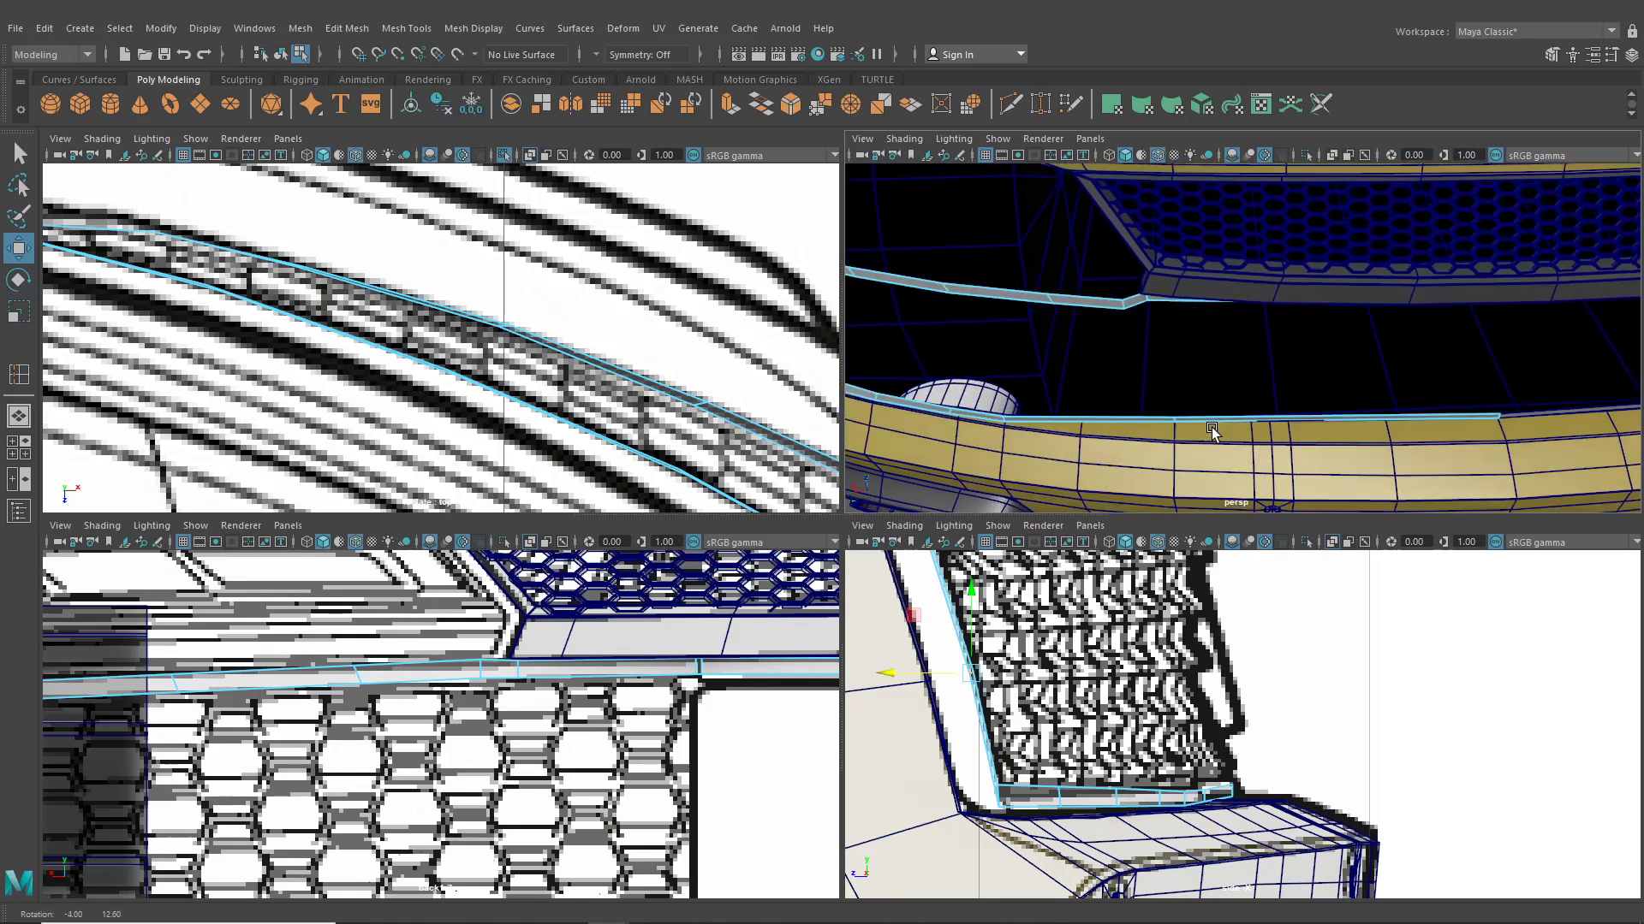
pyautogui.keyDown('alt'); pyautogui.moveTo(1206, 406); pyautogui.dragTo(1191, 381, button='middle'); pyautogui.keyUp('alt')
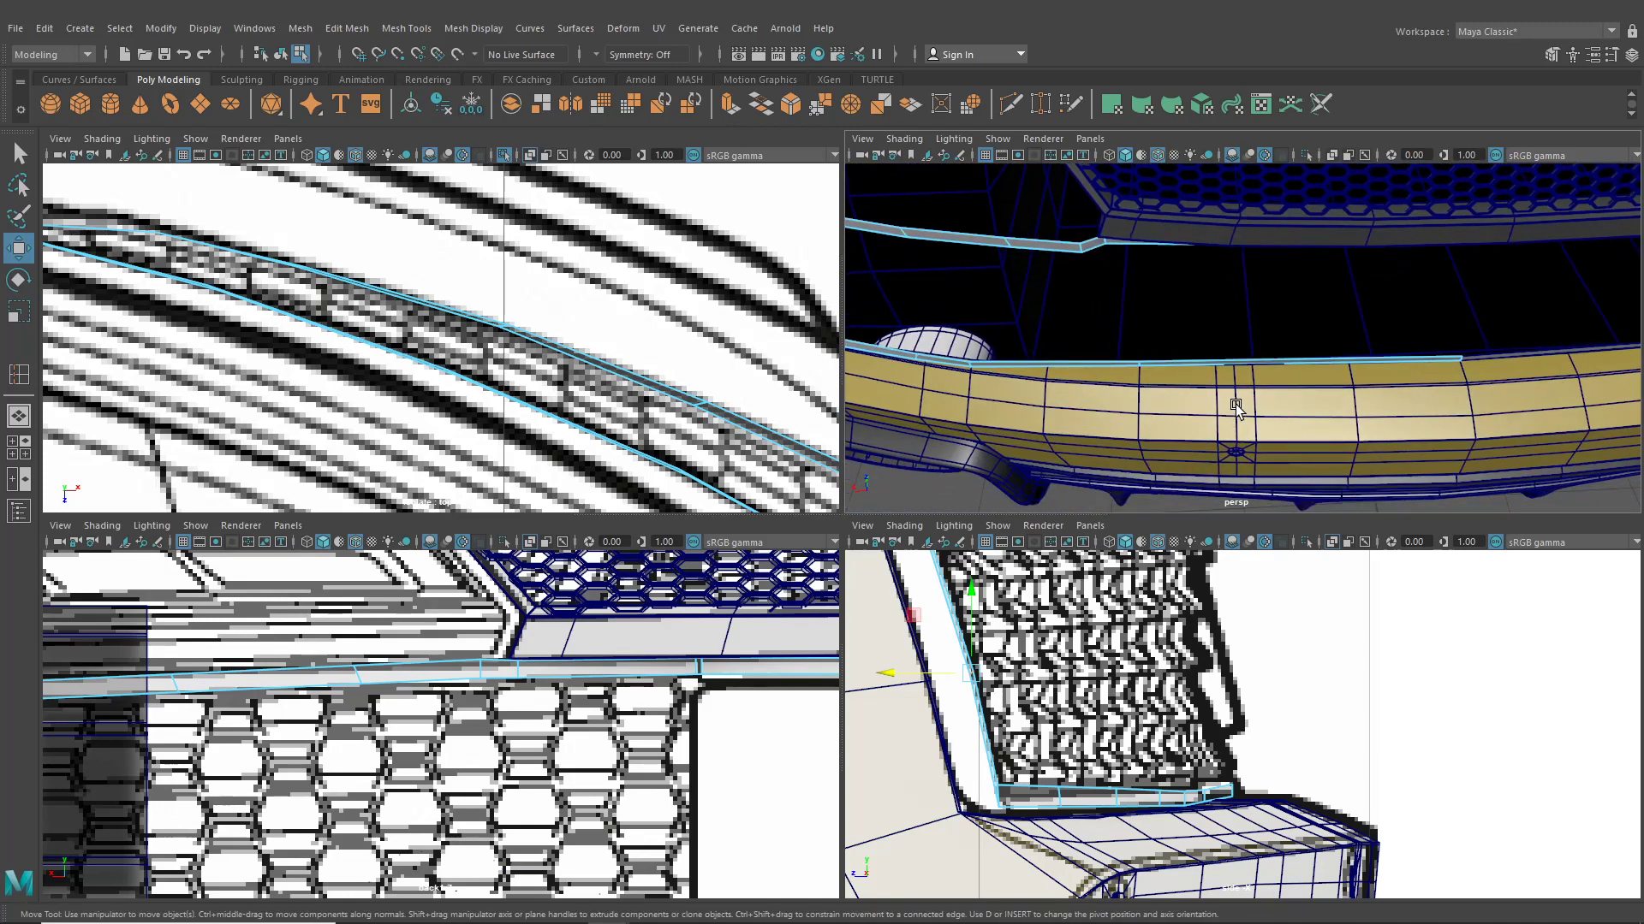
pyautogui.keyDown('alt'); pyautogui.moveTo(1222, 415); pyautogui.dragTo(1404, 375); pyautogui.keyUp('alt')
pyautogui.click(281, 54)
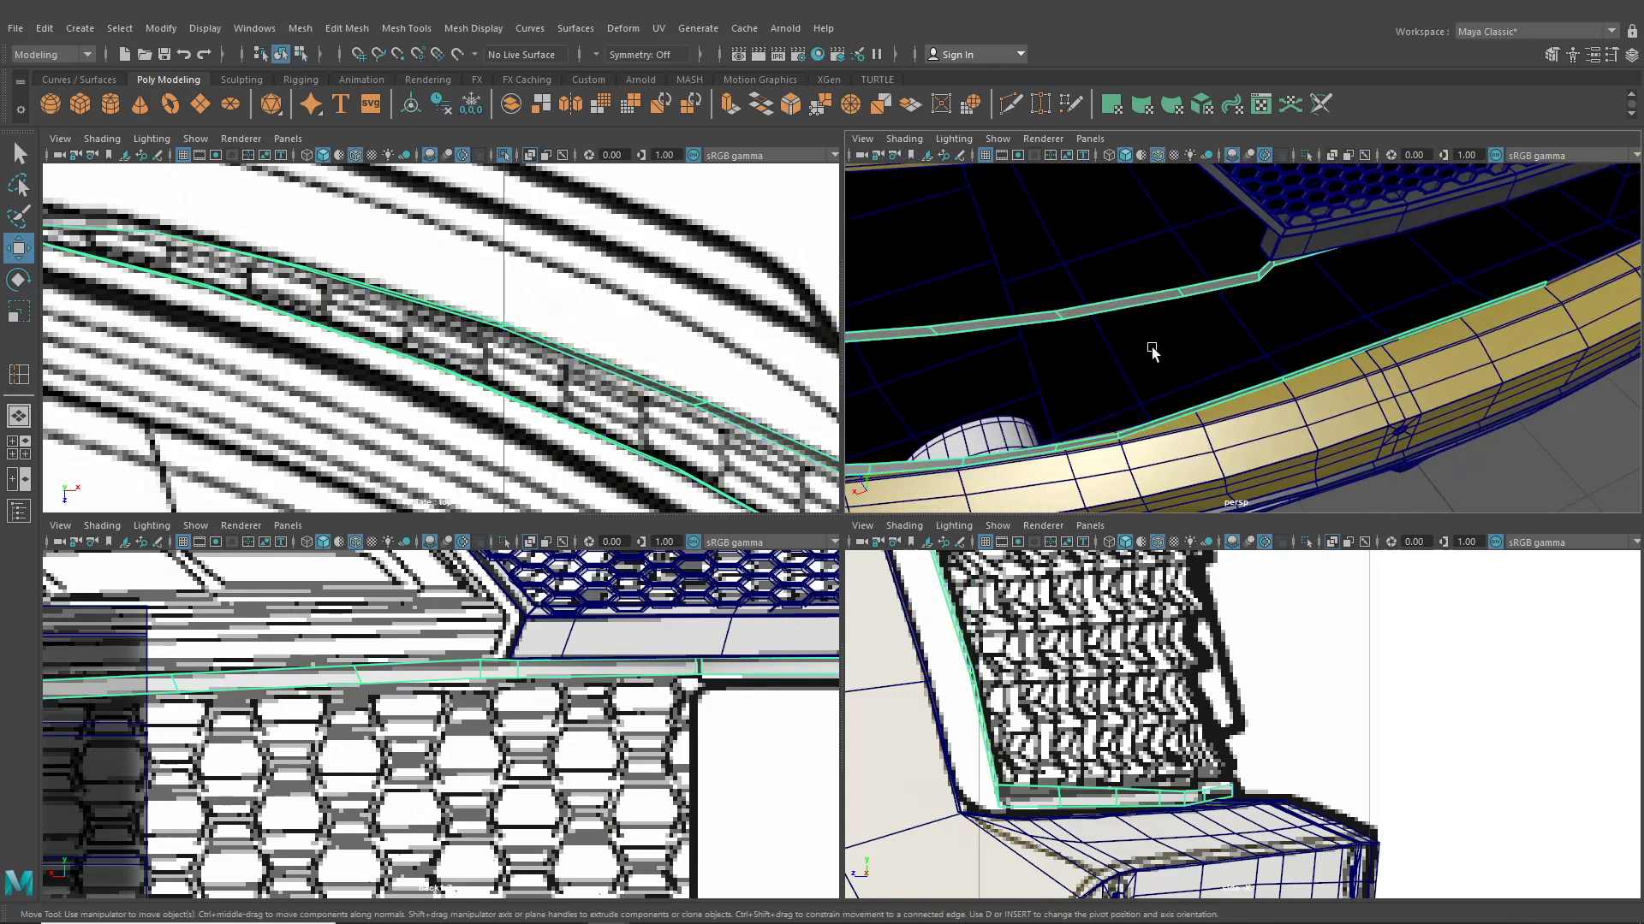
pyautogui.scroll(-4, 1154, 356)
pyautogui.keyDown('alt'); pyautogui.moveTo(1156, 353); pyautogui.dragTo(1179, 372); pyautogui.keyUp('alt')
pyautogui.press('space')
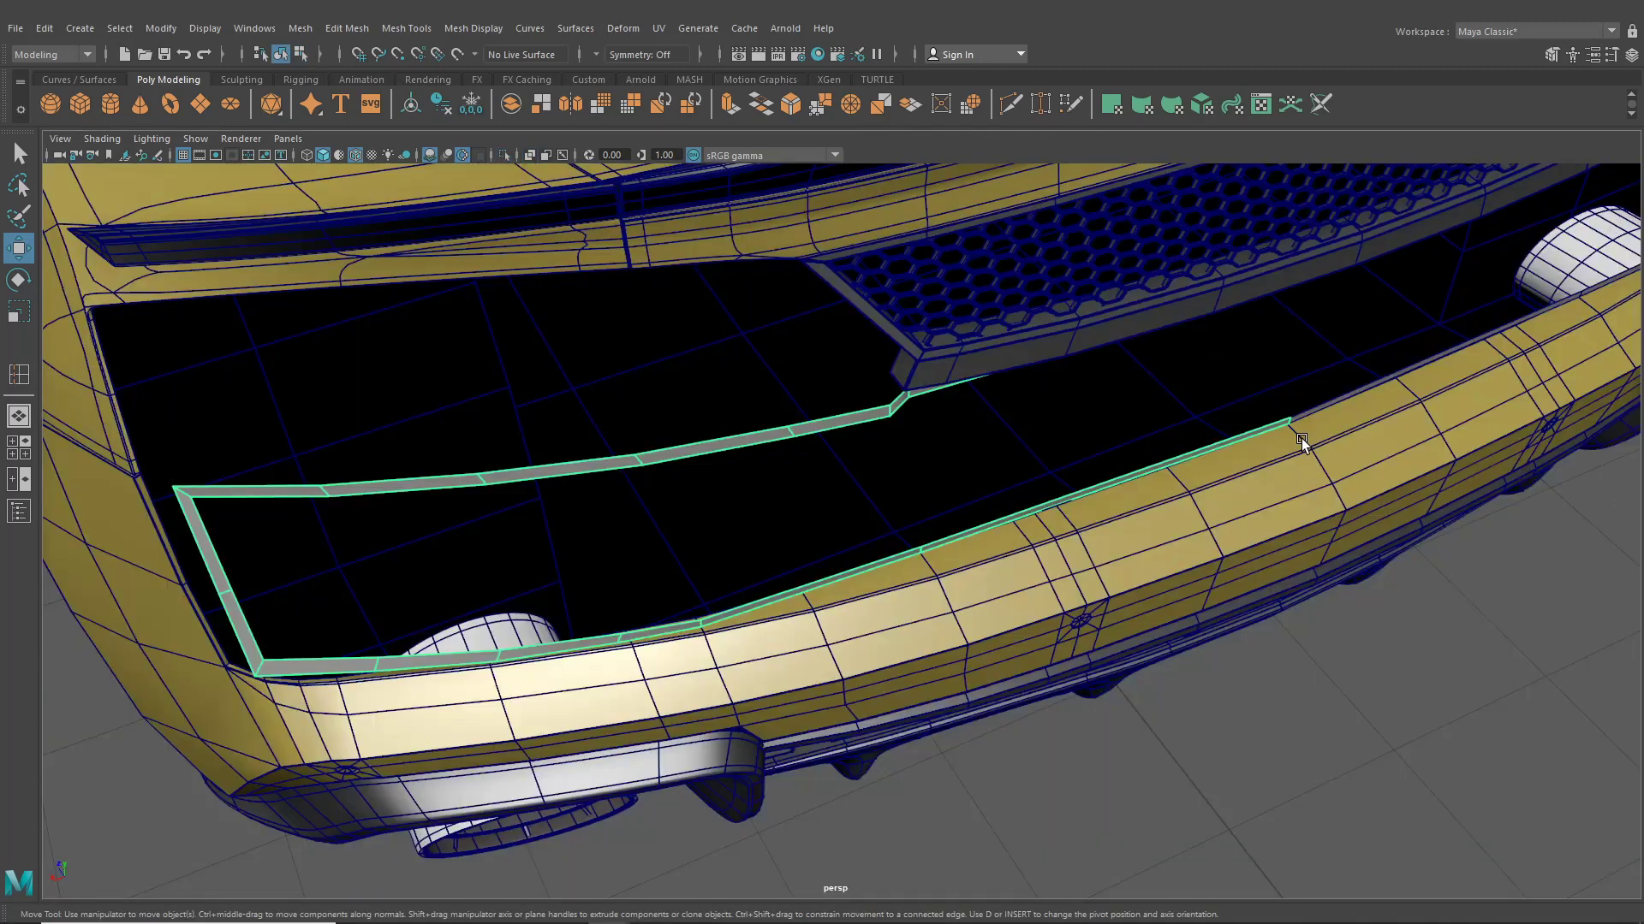
pyautogui.keyDown('alt'); pyautogui.moveTo(1284, 625); pyautogui.dragTo(1128, 680); pyautogui.keyUp('alt')
pyautogui.click(1129, 680)
pyautogui.keyDown('alt'); pyautogui.moveTo(1199, 613); pyautogui.dragTo(1236, 492); pyautogui.keyUp('alt')
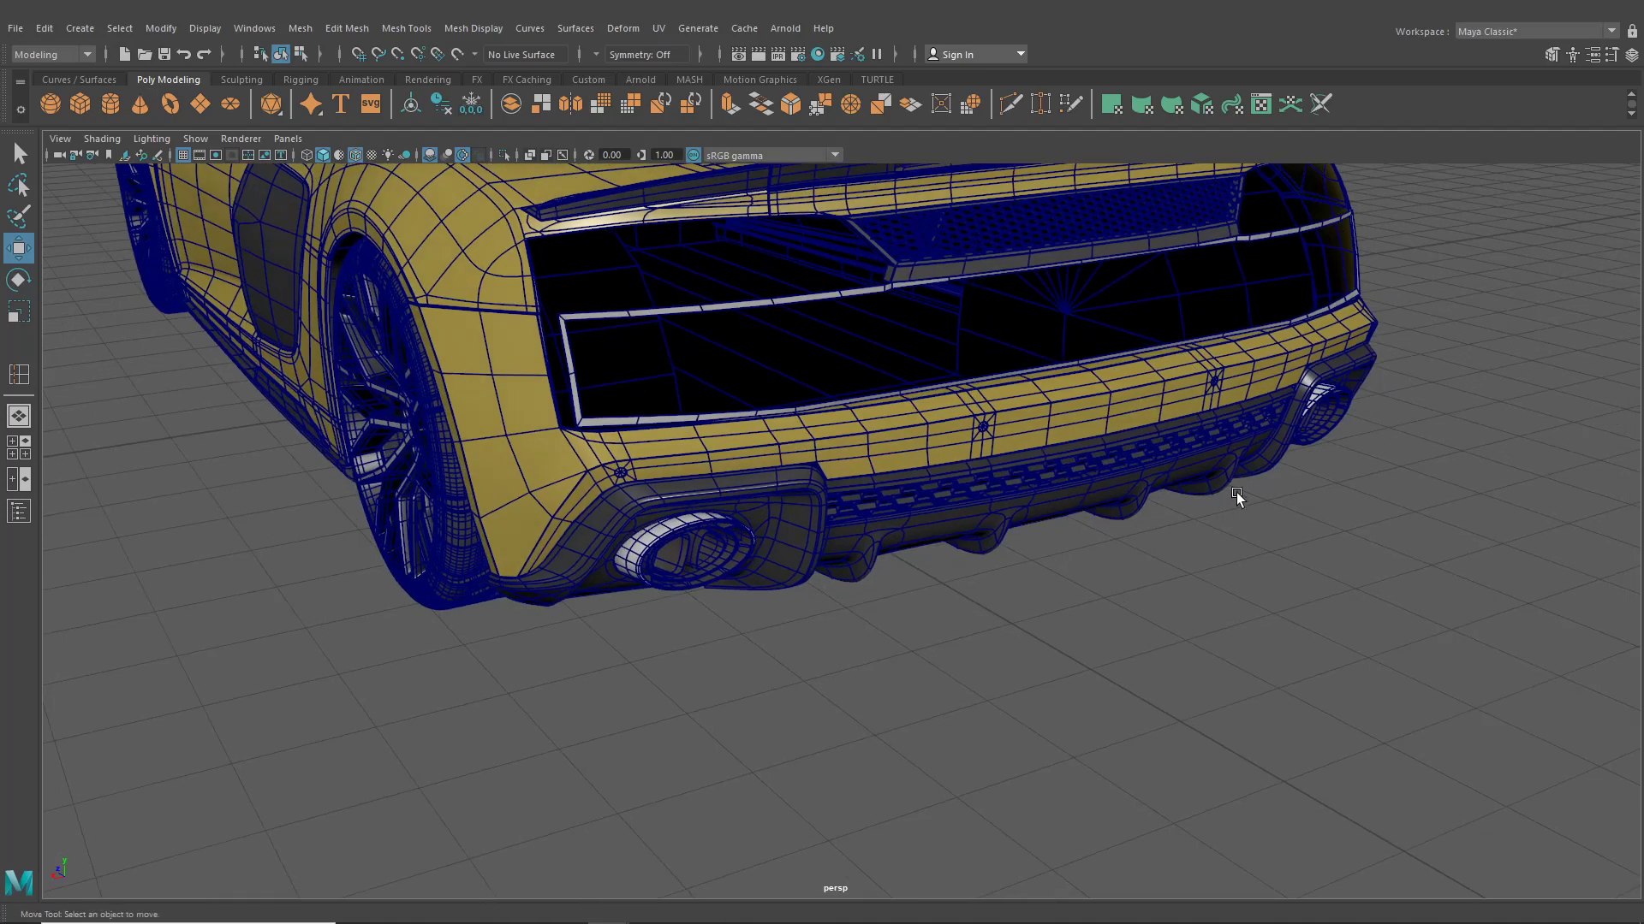
pyautogui.keyDown('alt'); pyautogui.moveTo(1236, 491); pyautogui.dragTo(1280, 583, button='right'); pyautogui.keyUp('alt')
pyautogui.scroll(10, 1190, 526)
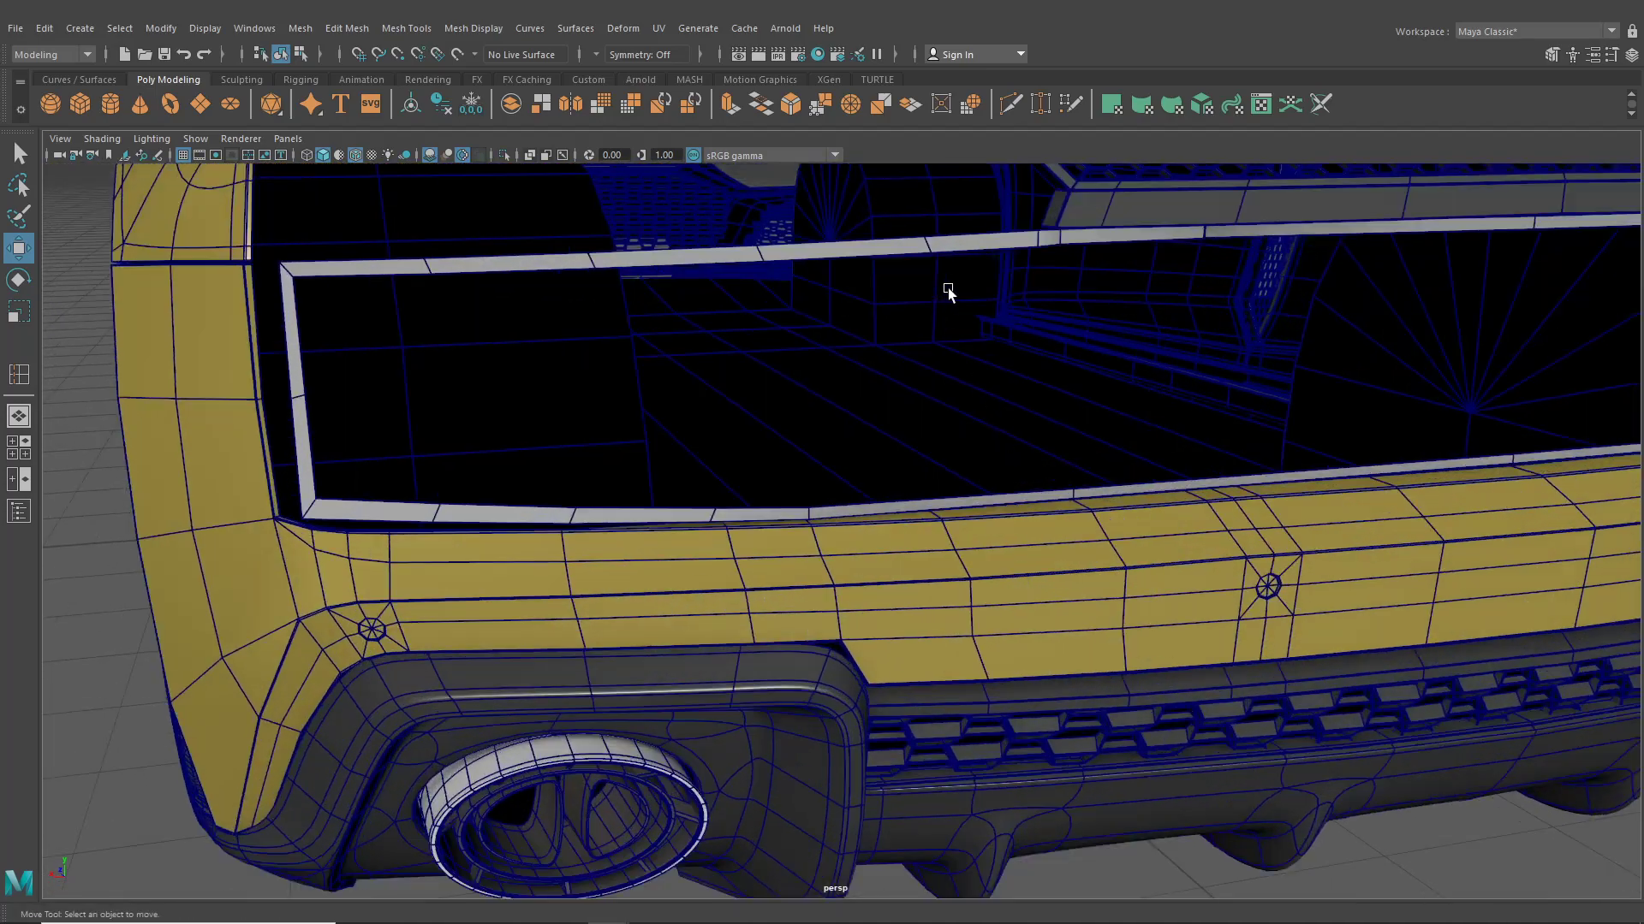
pyautogui.keyDown('alt'); pyautogui.moveTo(1047, 312); pyautogui.dragTo(986, 284); pyautogui.keyUp('alt')
# Fine-tune the height of the vertices along the upper strip's centre section beneath the mesh grille
pyautogui.click(951, 238)
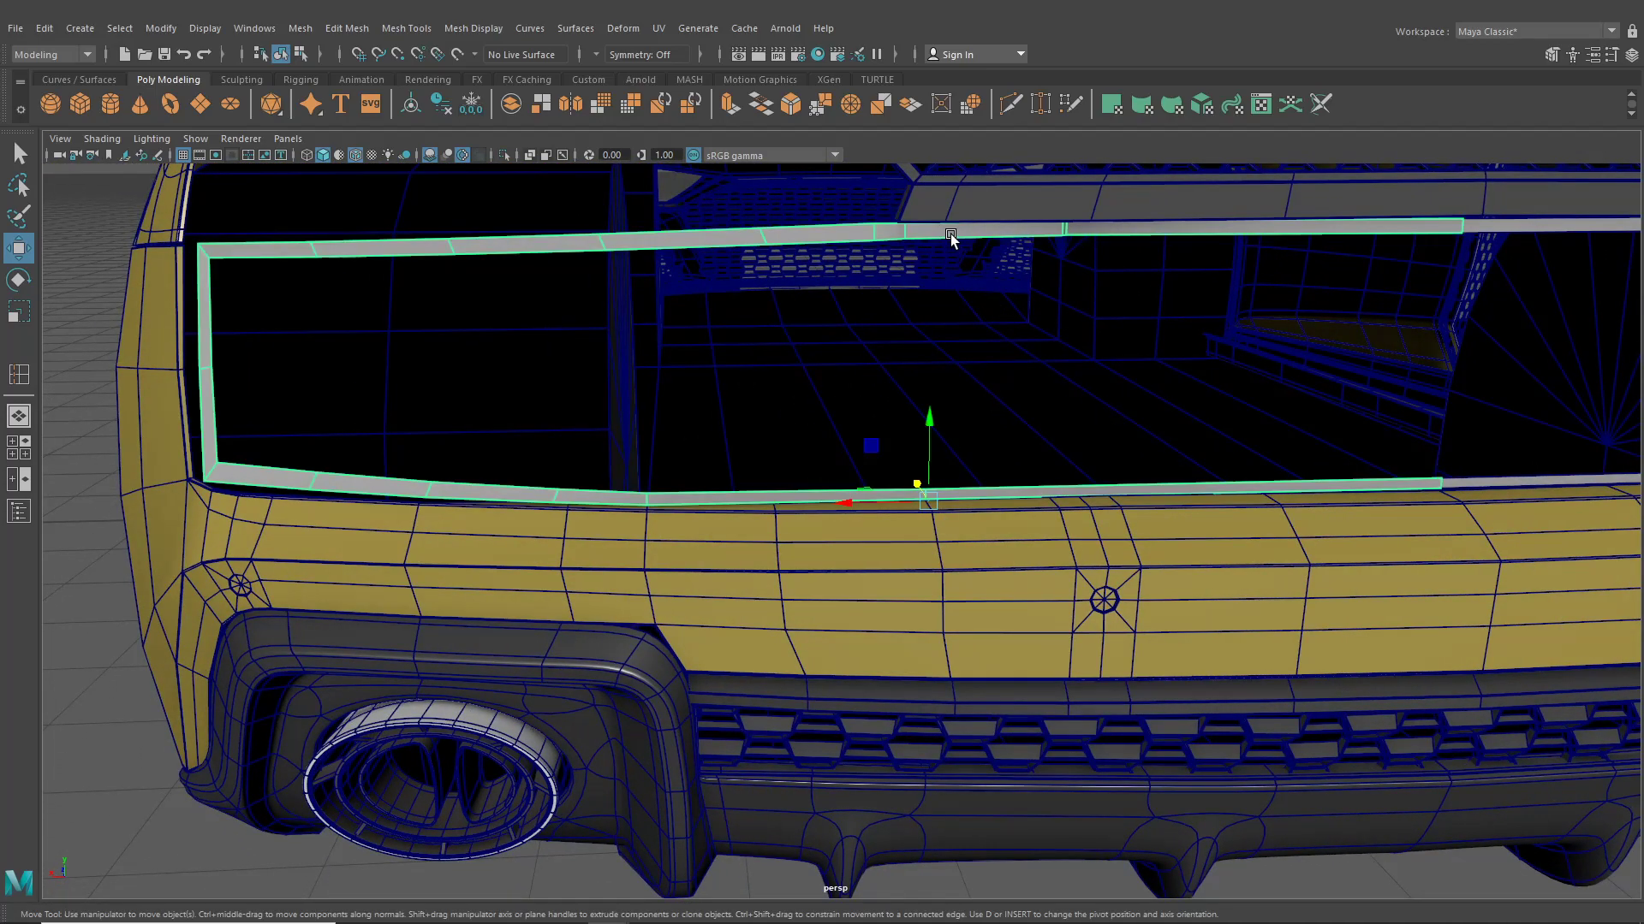
pyautogui.moveTo(952, 239); pyautogui.dragTo(895, 241, button='right')
pyautogui.keyDown('alt'); pyautogui.moveTo(1040, 419); pyautogui.dragTo(1049, 454); pyautogui.keyUp('alt')
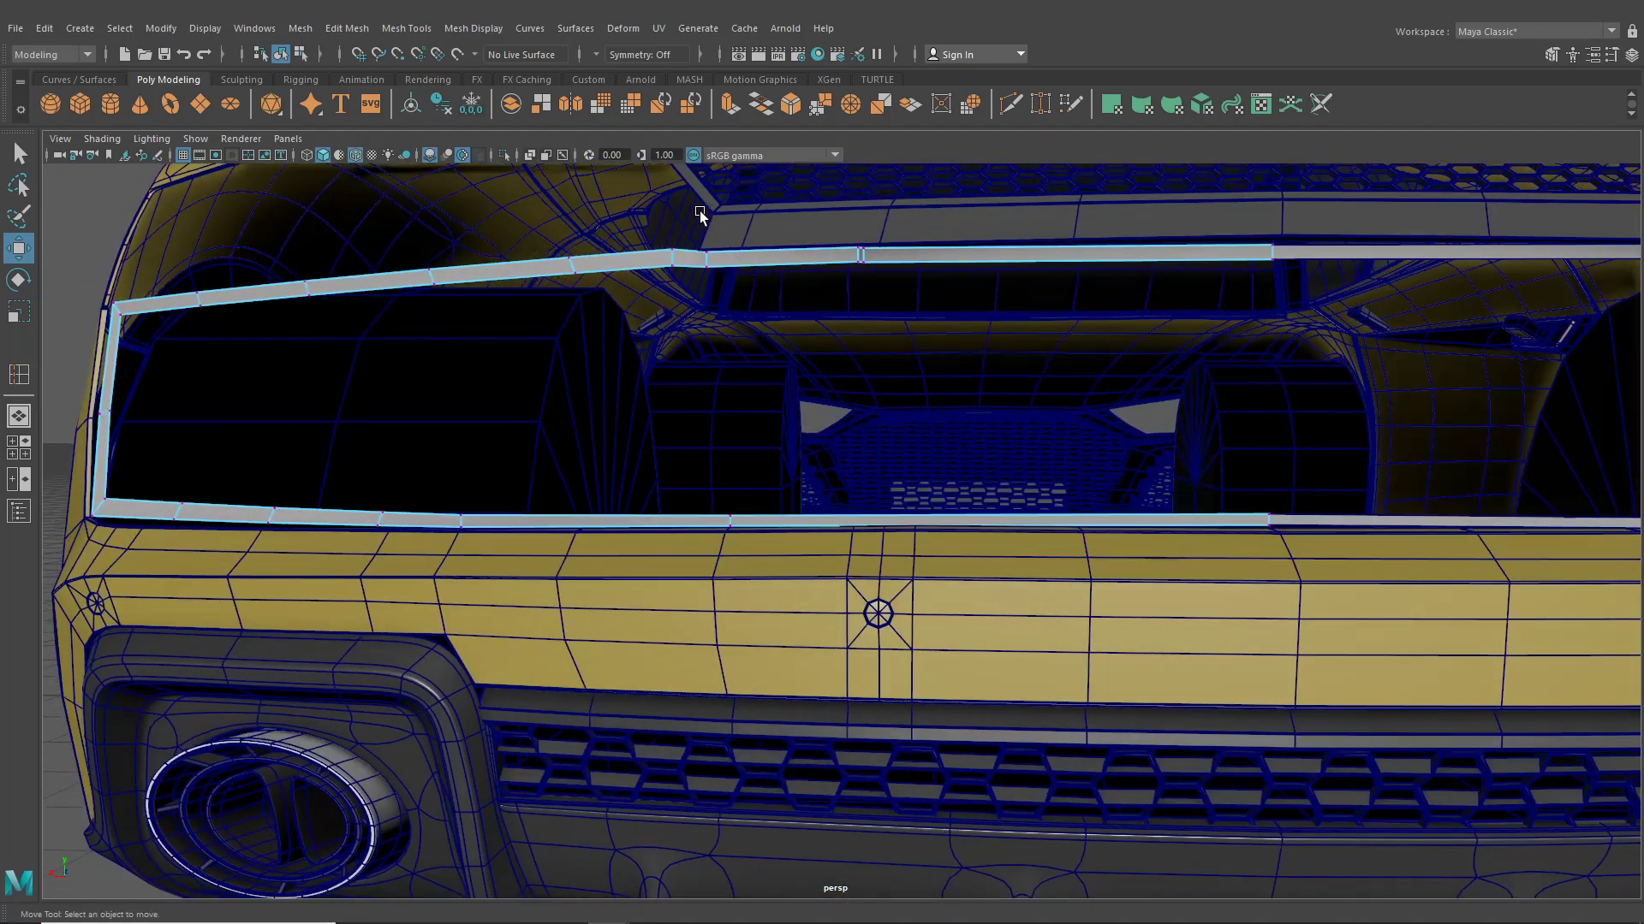
pyautogui.moveTo(954, 264); pyautogui.dragTo(1290, 249)
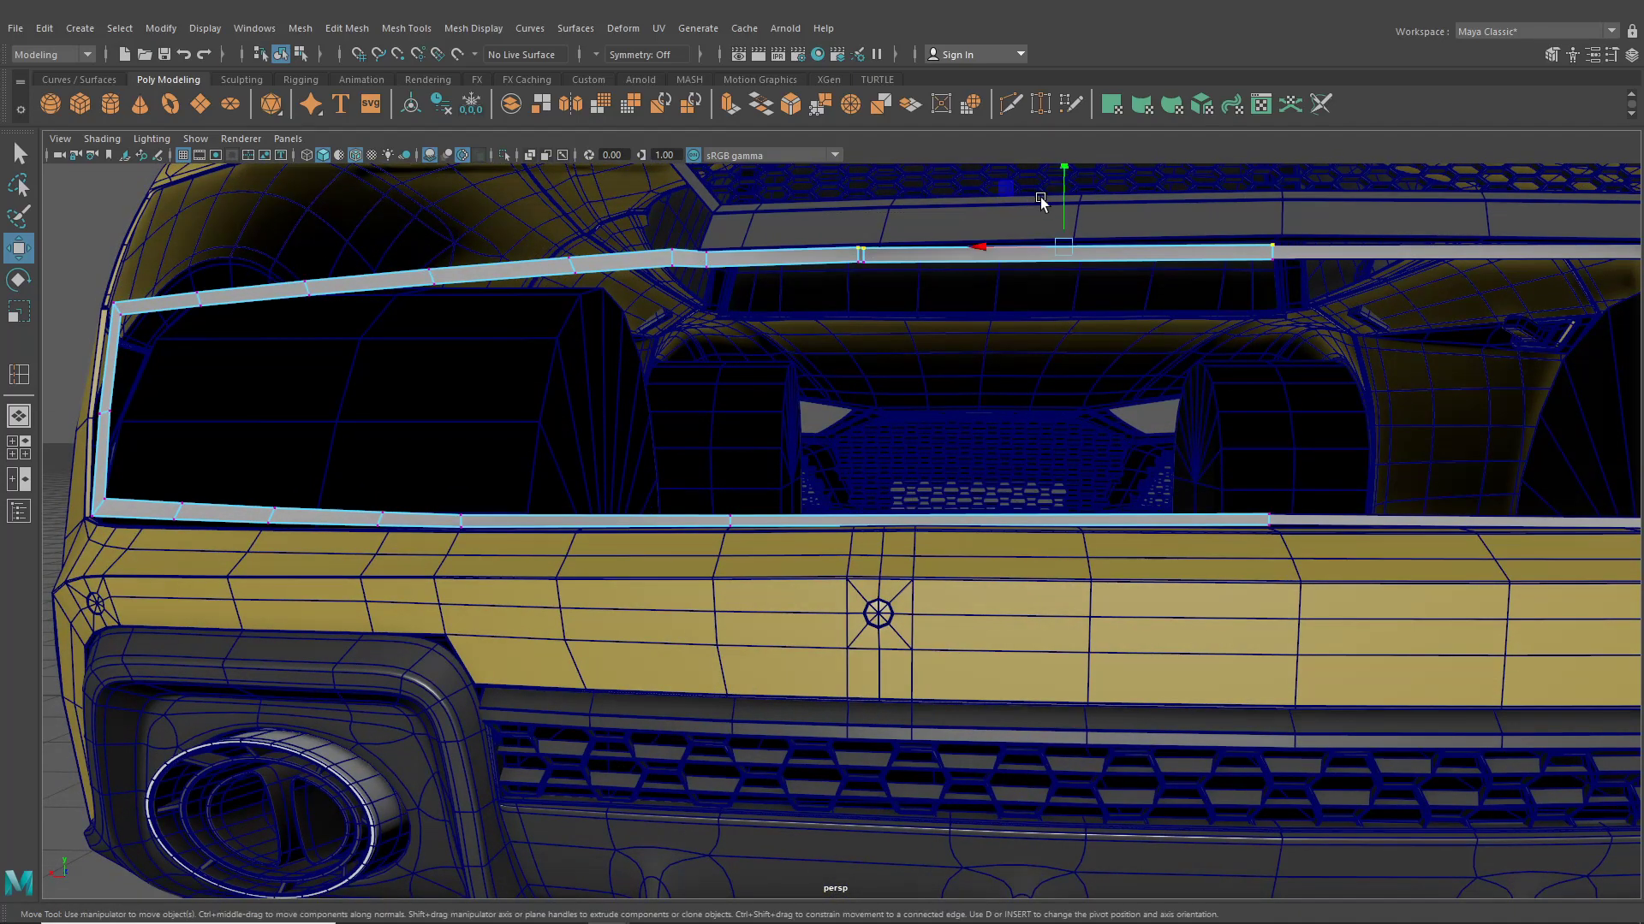
pyautogui.moveTo(1063, 182); pyautogui.dragTo(1063, 183)
# Adjust the height of the upper strip's vertices around the bend at the grille's lower corner
pyautogui.keyDown('alt'); pyautogui.moveTo(1003, 225); pyautogui.dragTo(1114, 348); pyautogui.keyUp('alt')
pyautogui.scroll(1, 1082, 363)
pyautogui.scroll(1, 984, 403)
pyautogui.click(962, 401)
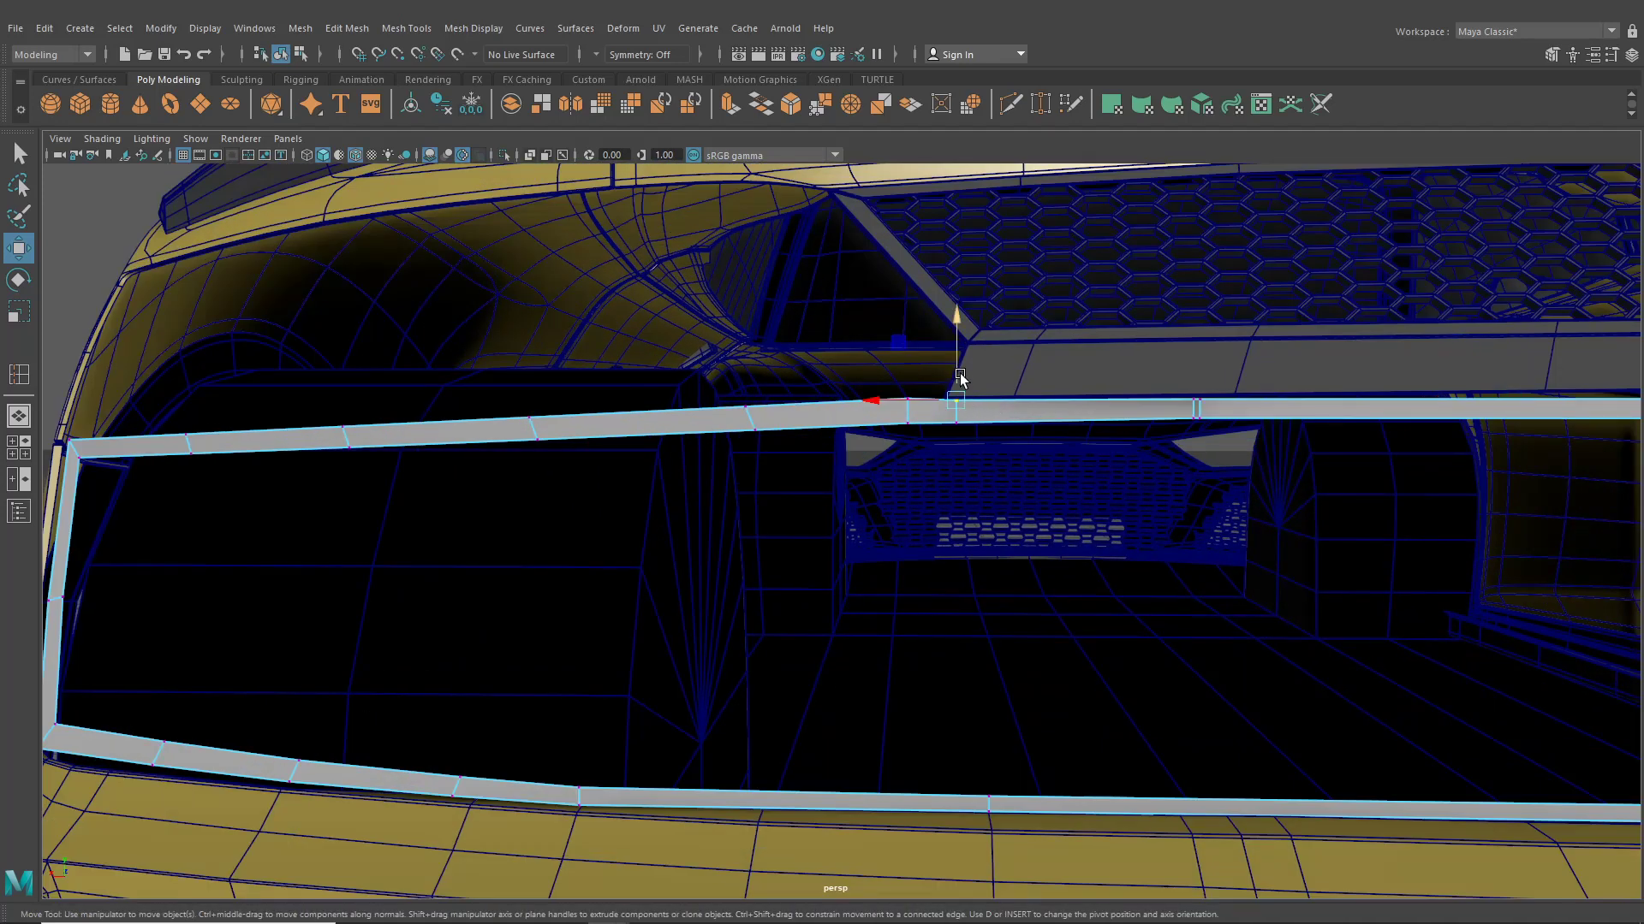
pyautogui.moveTo(960, 372); pyautogui.dragTo(960, 373)
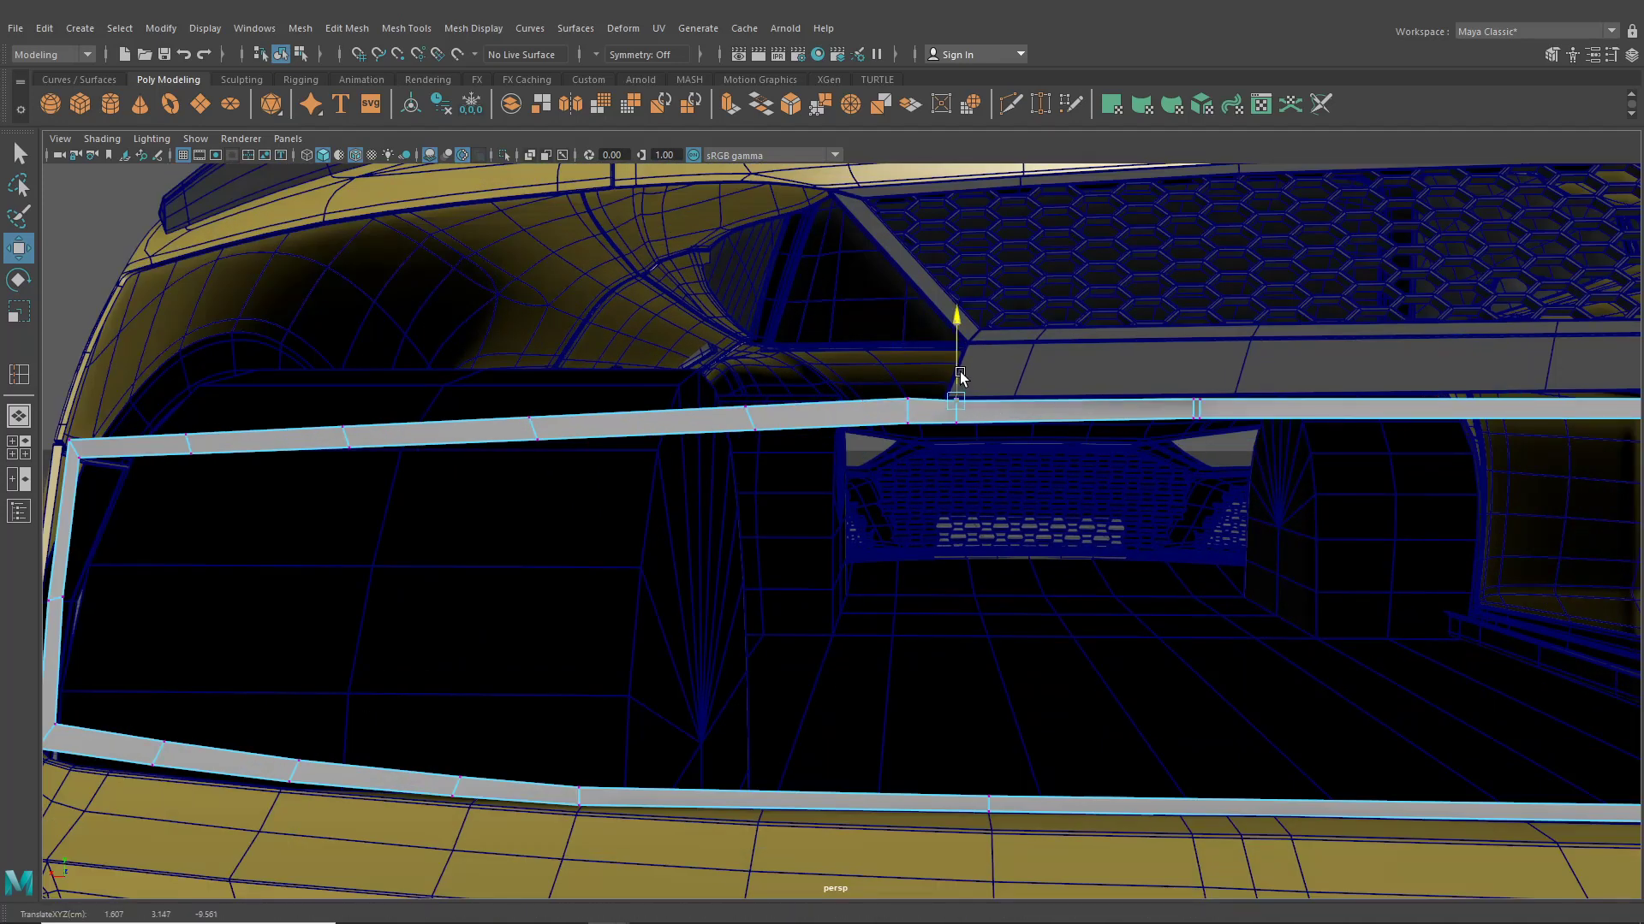
pyautogui.click(907, 402)
pyautogui.moveTo(907, 366); pyautogui.dragTo(1040, 402)
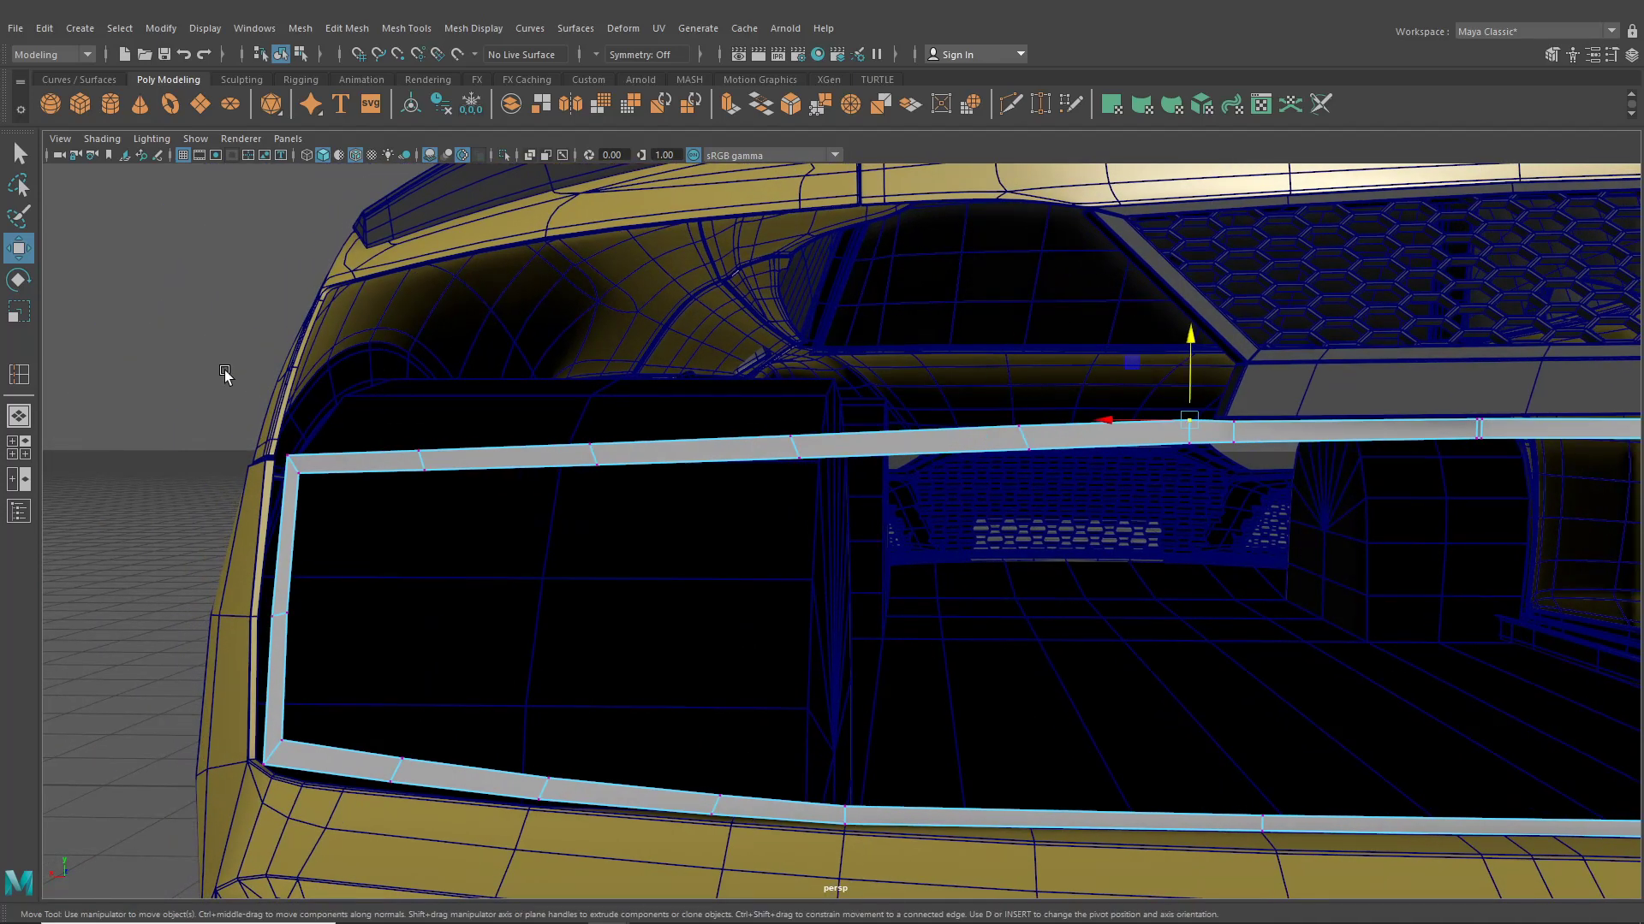
# Restore the four-view layout with a back orthographic view and refine the height of the upper strip's vertices beside the grille corner
pyautogui.click(19, 447)
pyautogui.click(287, 524)
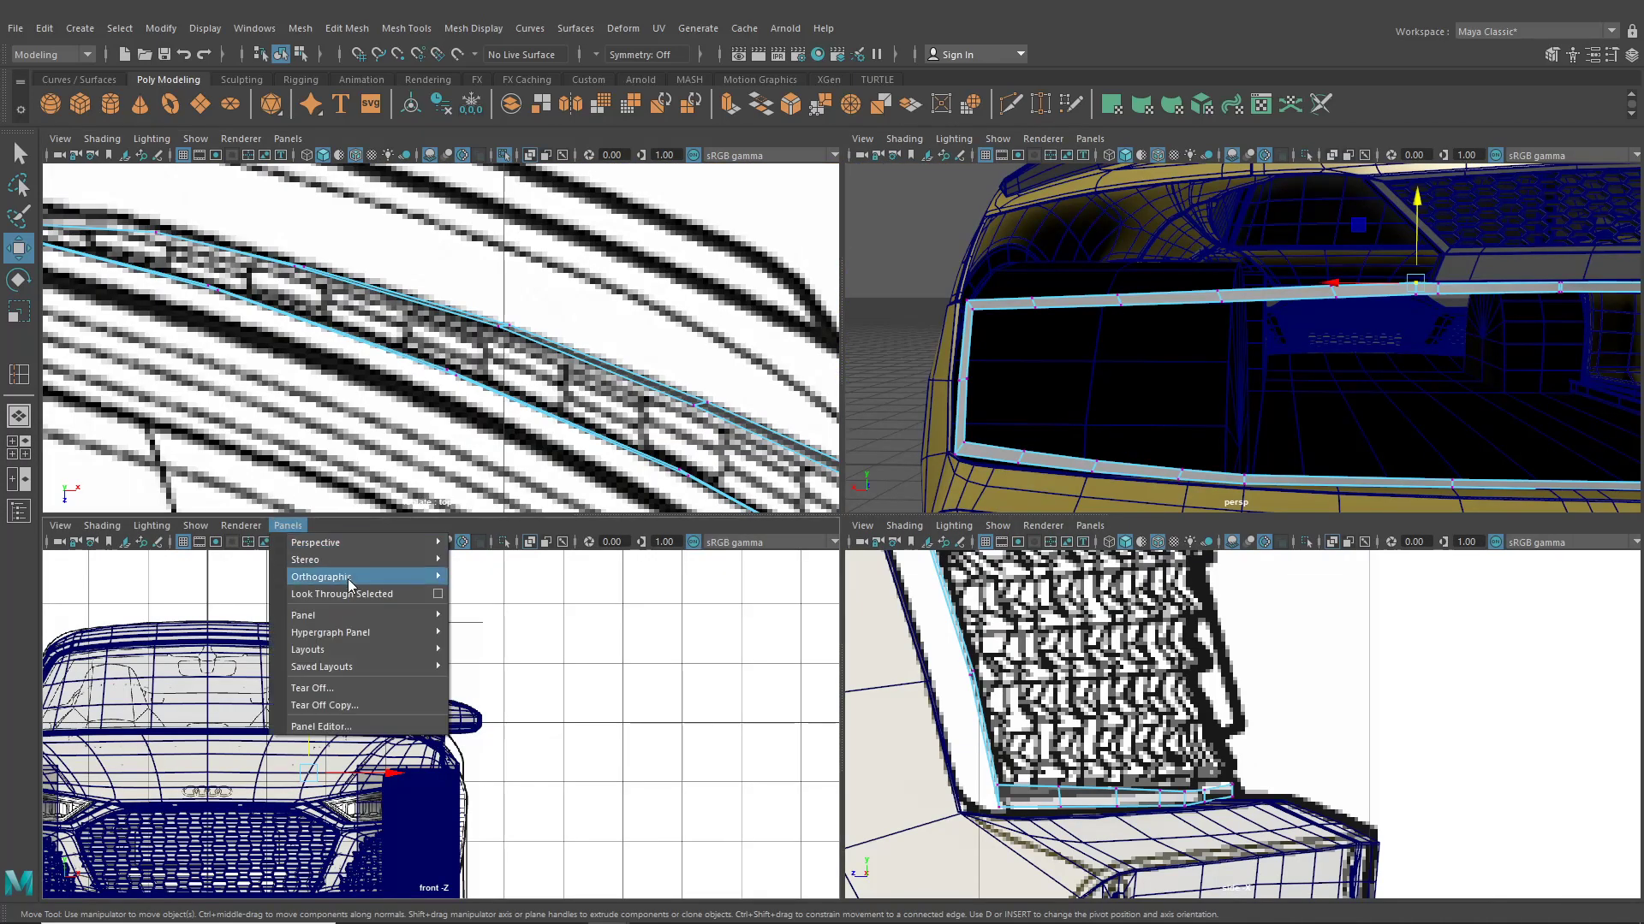
pyautogui.moveTo(348, 585)
pyautogui.click(488, 578)
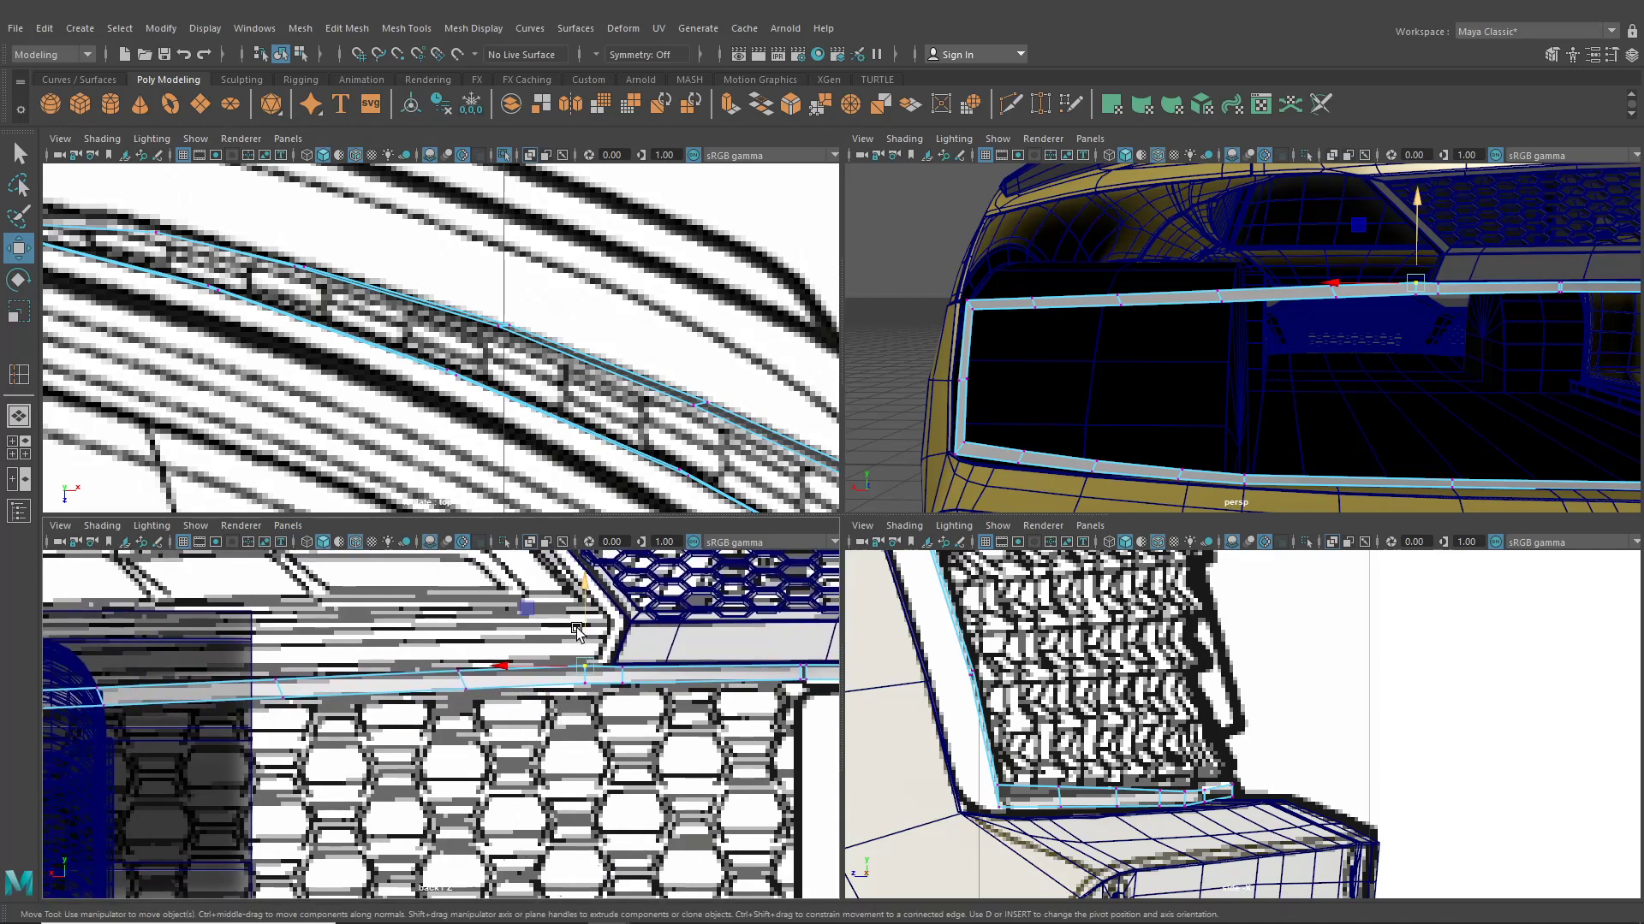
pyautogui.moveTo(577, 631); pyautogui.dragTo(578, 632)
pyautogui.click(458, 682)
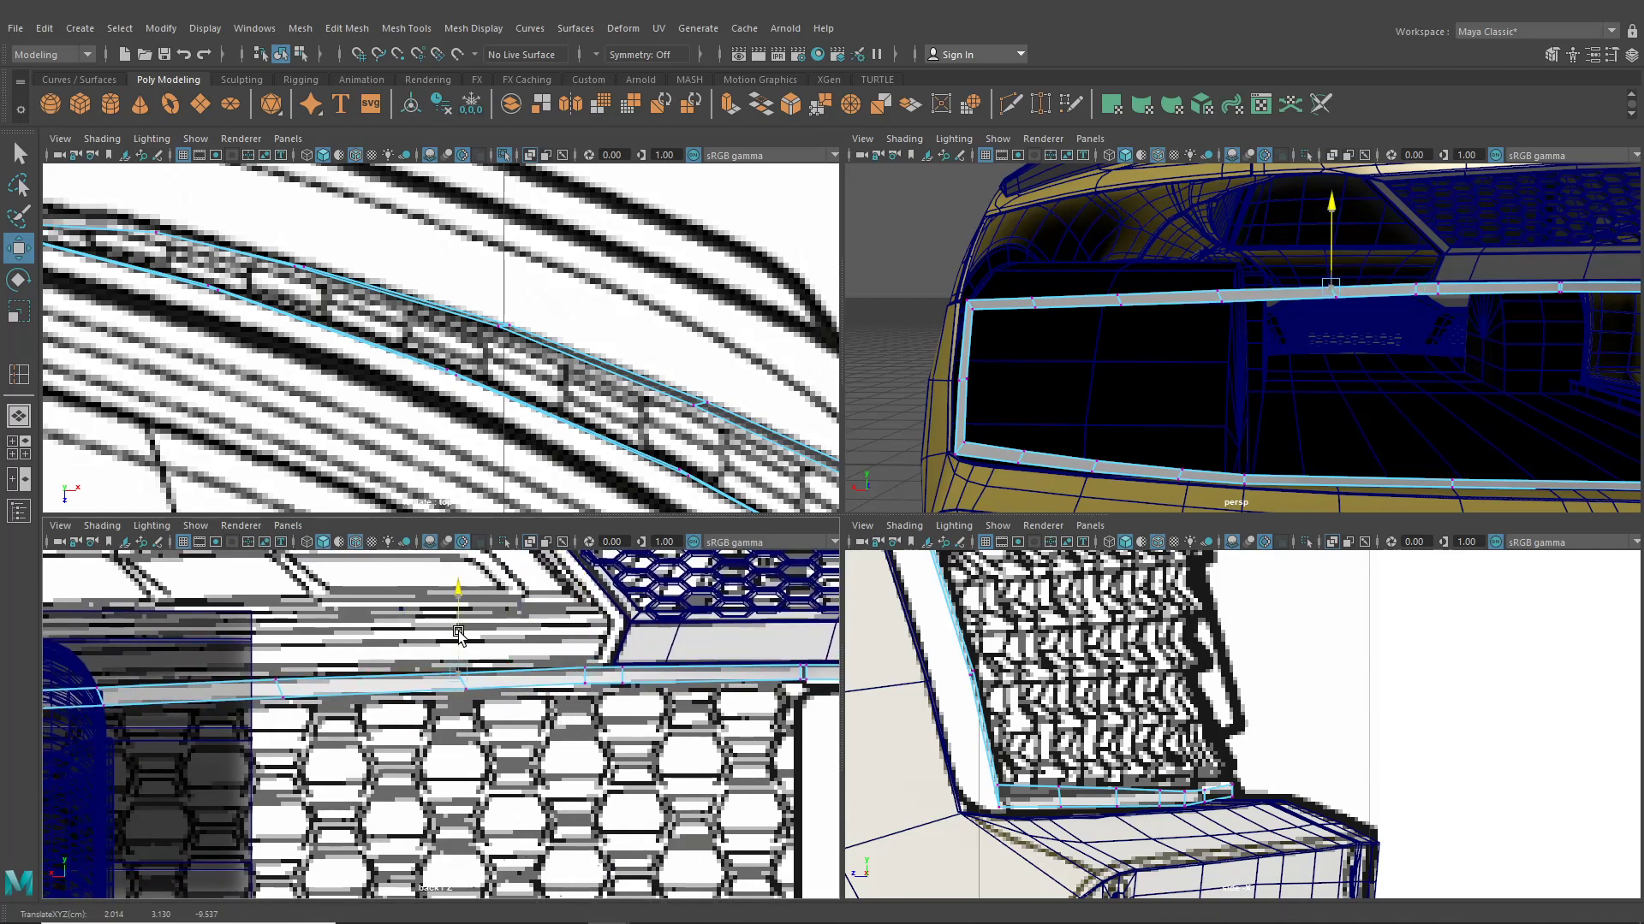
# Adjust the height of the upper strip's outer loops and end corner in the back view to even out its line
pyautogui.keyDown('alt'); pyautogui.moveTo(460, 659); pyautogui.dragTo(615, 657, button='middle'); pyautogui.keyUp('alt')
pyautogui.click(532, 665)
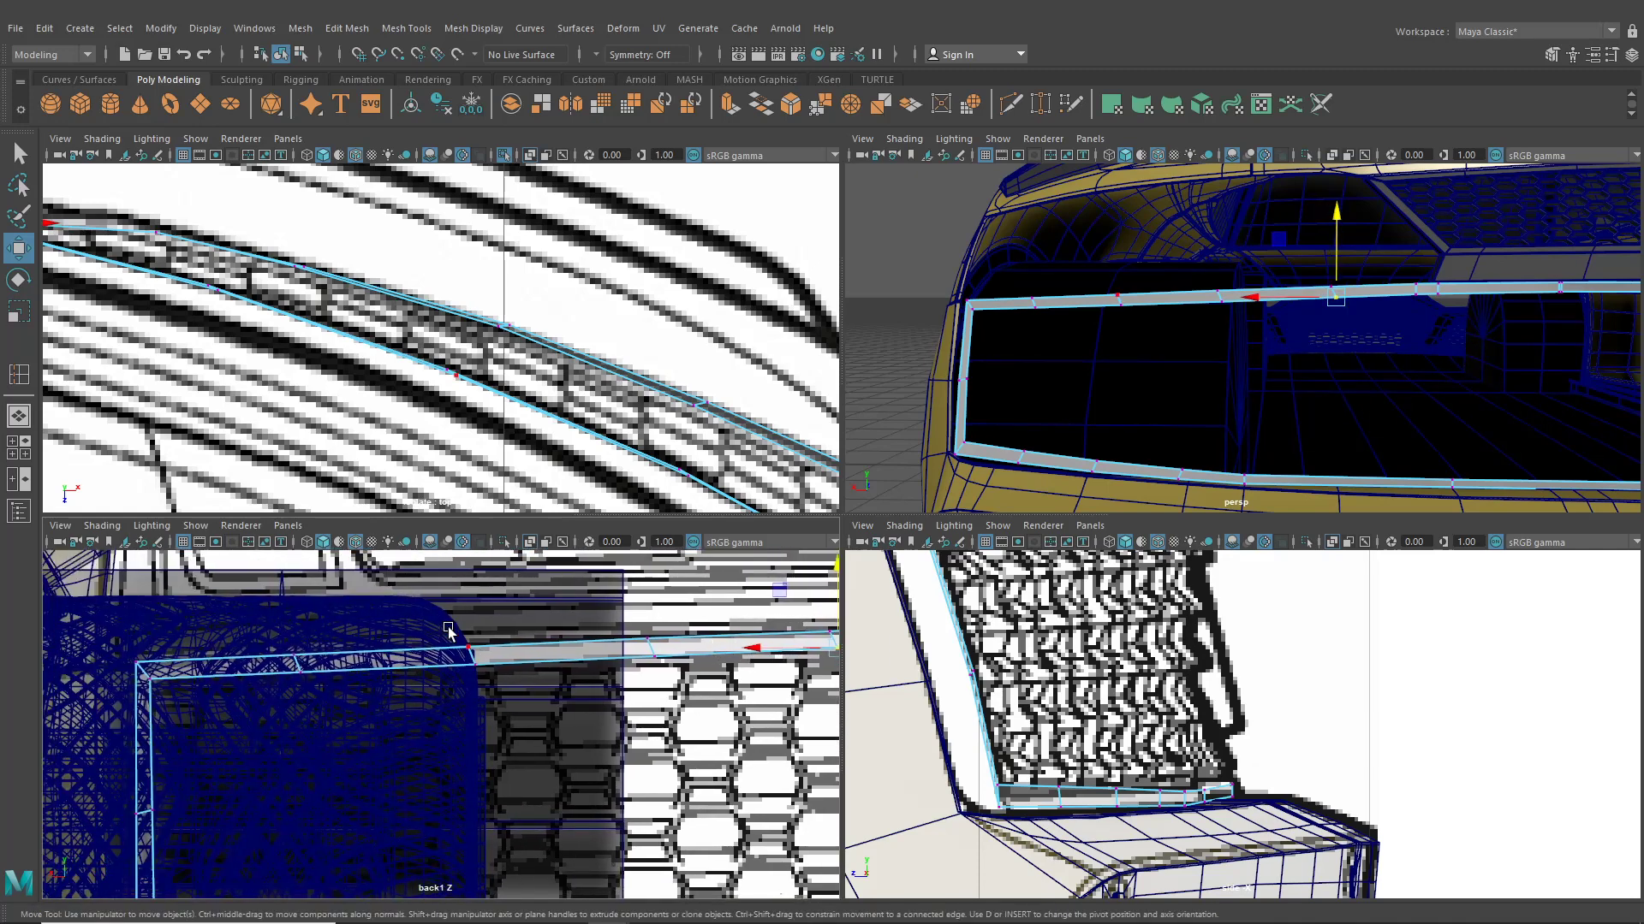
pyautogui.moveTo(449, 629); pyautogui.dragTo(496, 668)
pyautogui.click(647, 653)
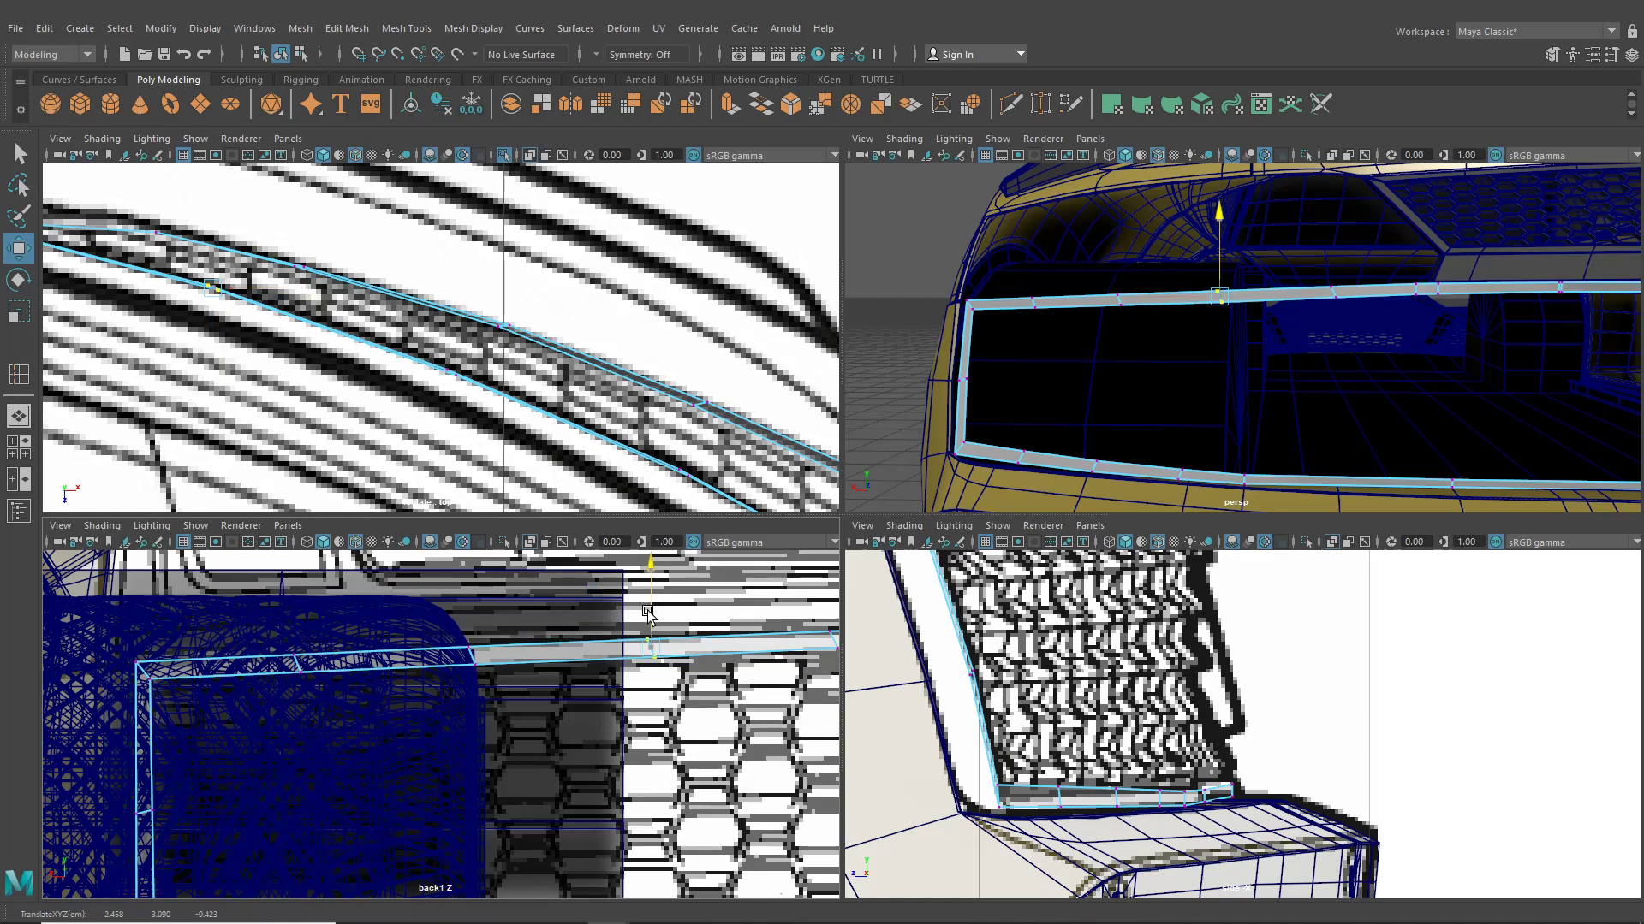
pyautogui.moveTo(276, 642); pyautogui.dragTo(318, 705)
pyautogui.moveTo(296, 633); pyautogui.dragTo(296, 629)
pyautogui.moveTo(121, 644)
pyautogui.mouseDown()
pyautogui.moveTo(170, 700)
pyautogui.moveTo(146, 640)
pyautogui.mouseUp()
# Preview the trim frame smoothed in an enlarged perspective view, and show the smoothed shape together with its cage
pyautogui.keyDown('alt'); pyautogui.moveTo(449, 774); pyautogui.dragTo(479, 689, button='middle'); pyautogui.keyUp('alt')
pyautogui.press('space')
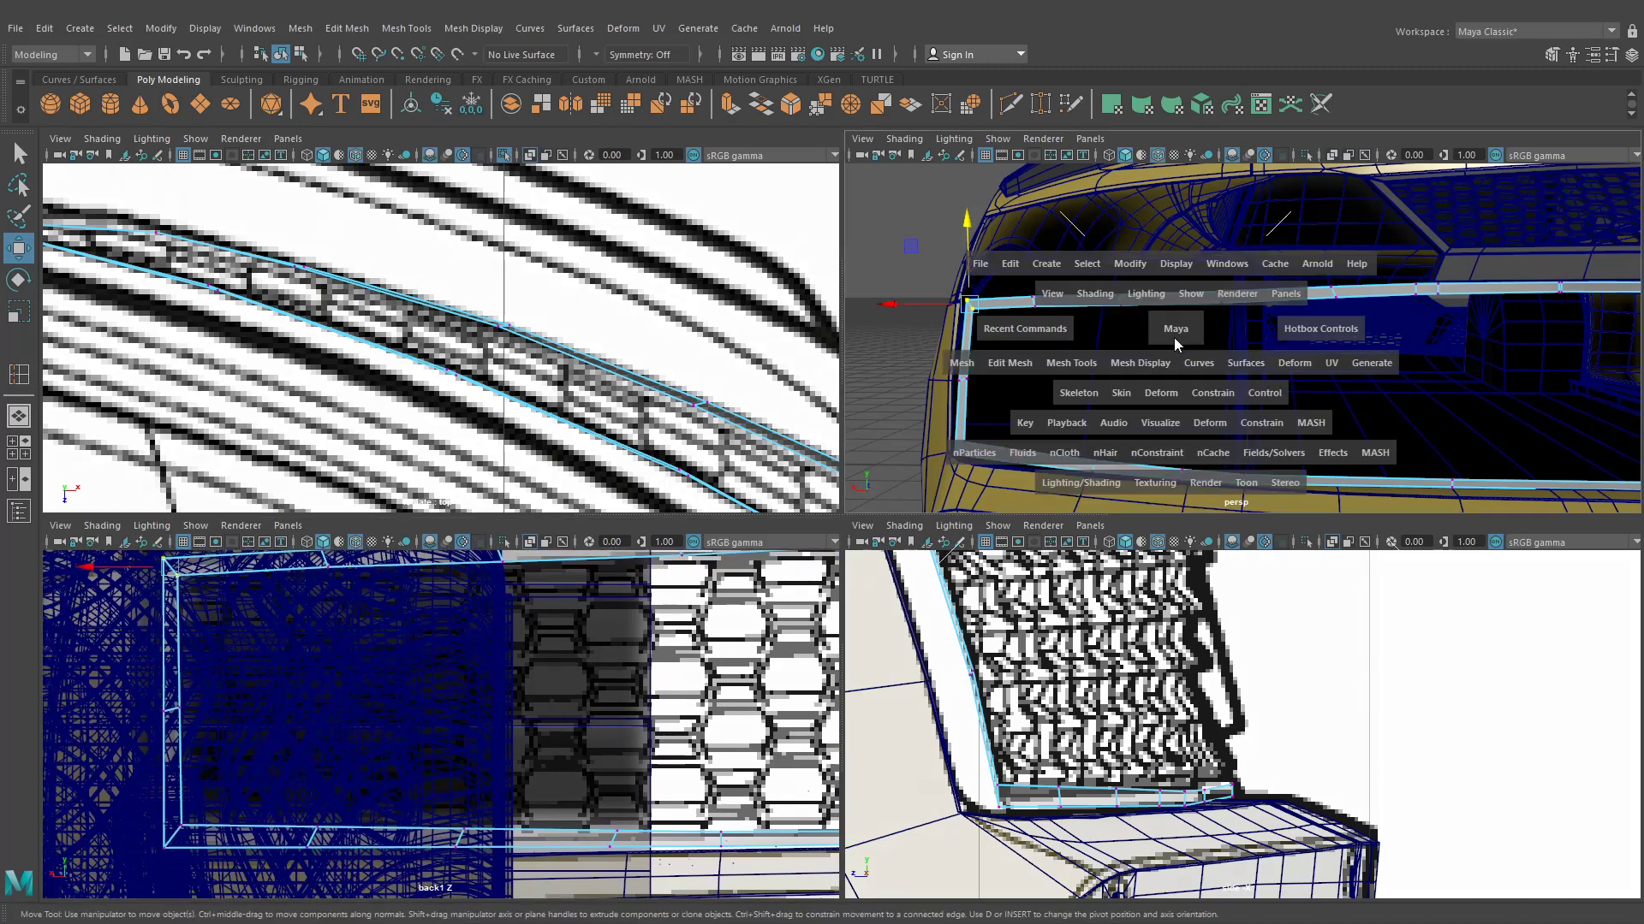
pyautogui.scroll(-2, 980, 466)
pyautogui.keyDown('alt'); pyautogui.moveTo(979, 466); pyautogui.dragTo(1032, 428); pyautogui.keyUp('alt')
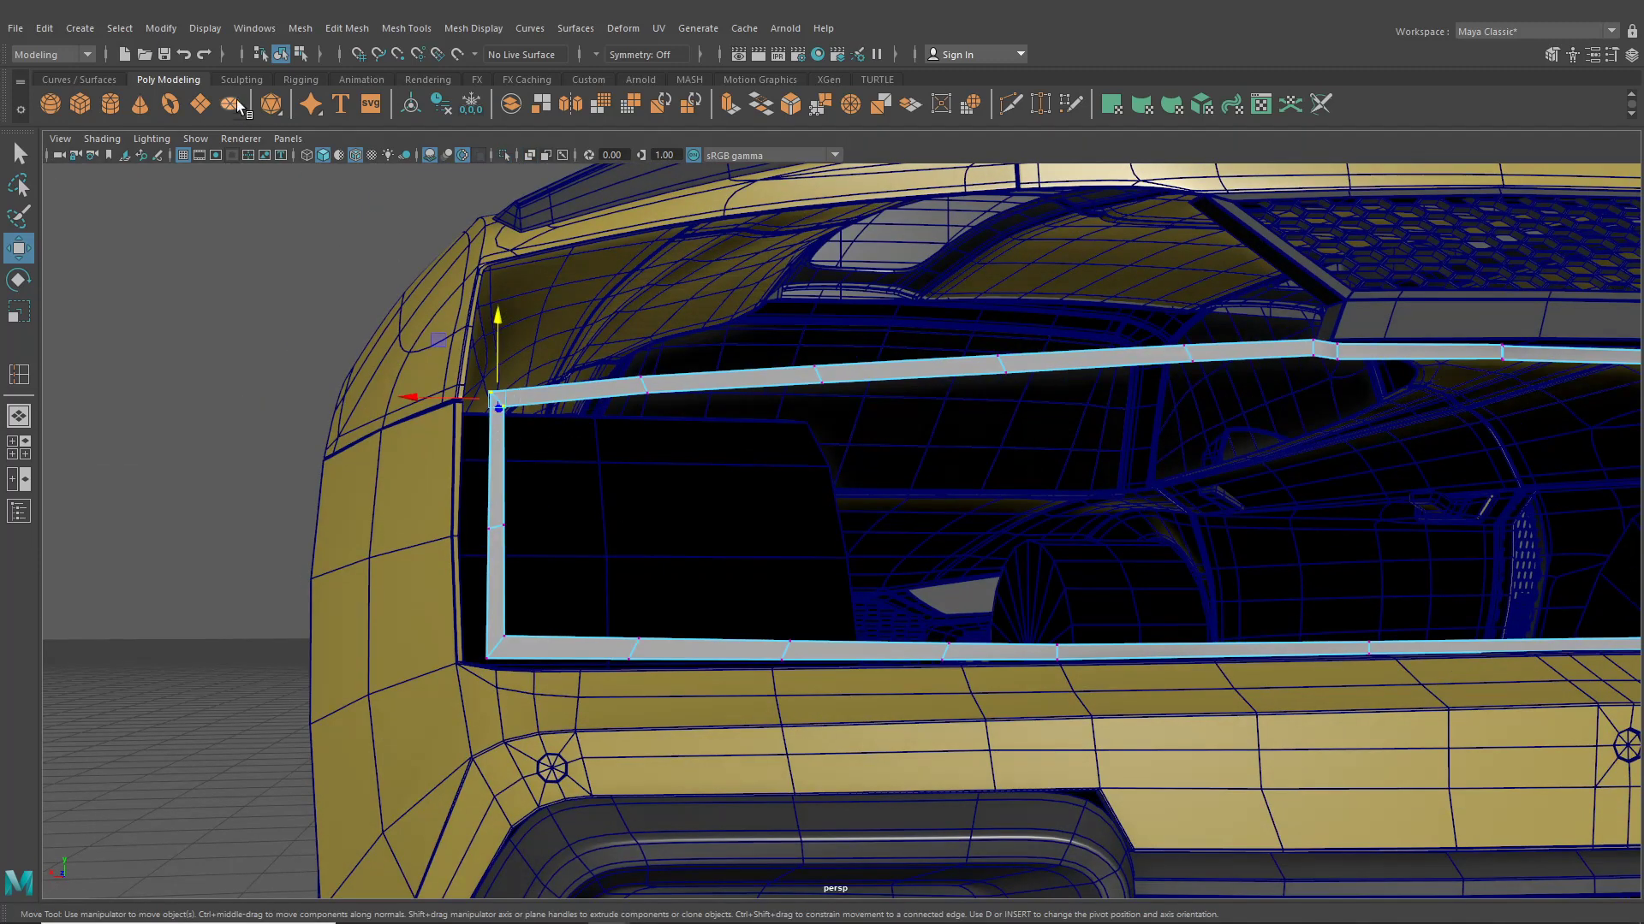
pyautogui.hotkey('ctrl', 'b')
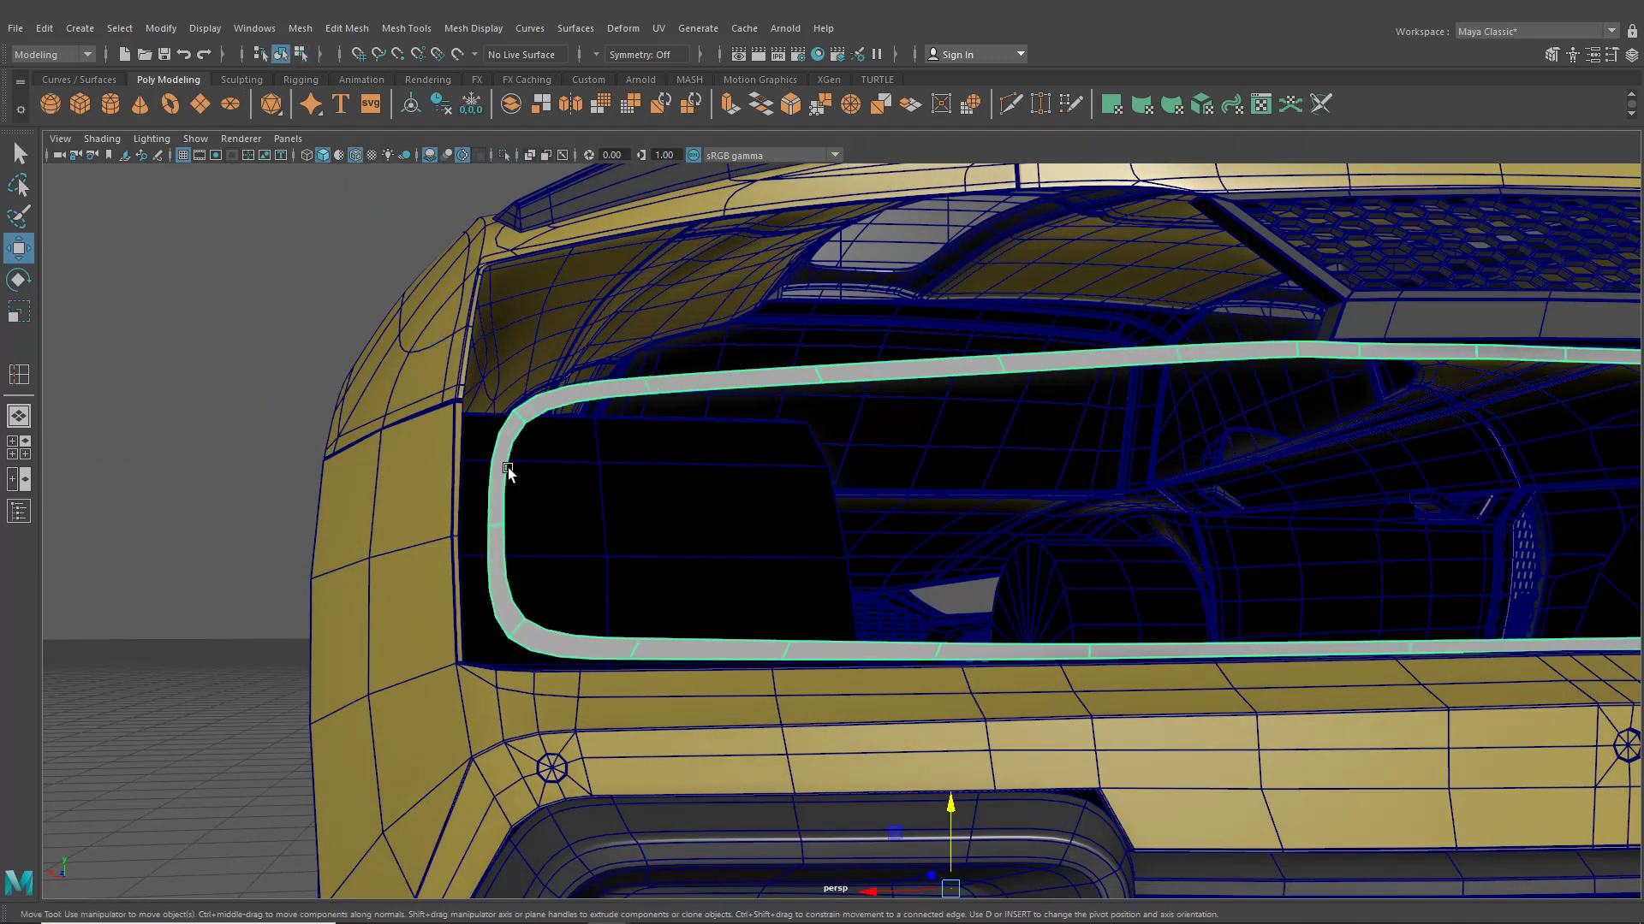
pyautogui.press('2')
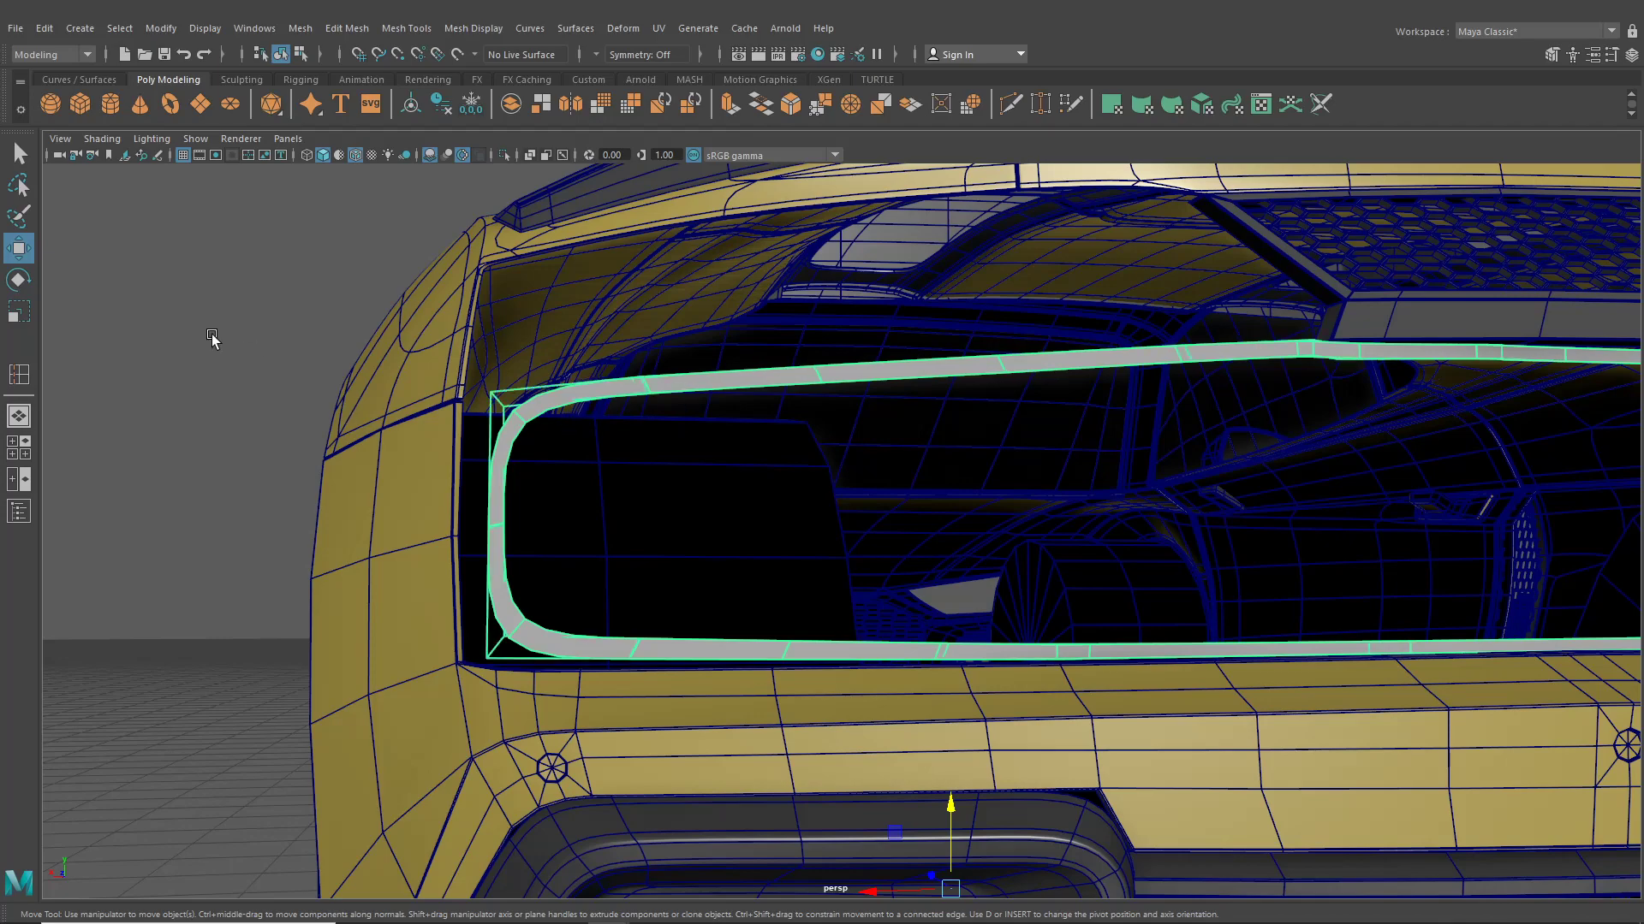
# Return the trim frame to its unsmoothed display and switch it to edge selection
pyautogui.press('1')
pyautogui.click(231, 337)
pyautogui.keyDown('alt'); pyautogui.moveTo(634, 469); pyautogui.dragTo(714, 483); pyautogui.keyUp('alt')
pyautogui.click(941, 462)
pyautogui.moveTo(937, 461); pyautogui.dragTo(939, 394, button='right')
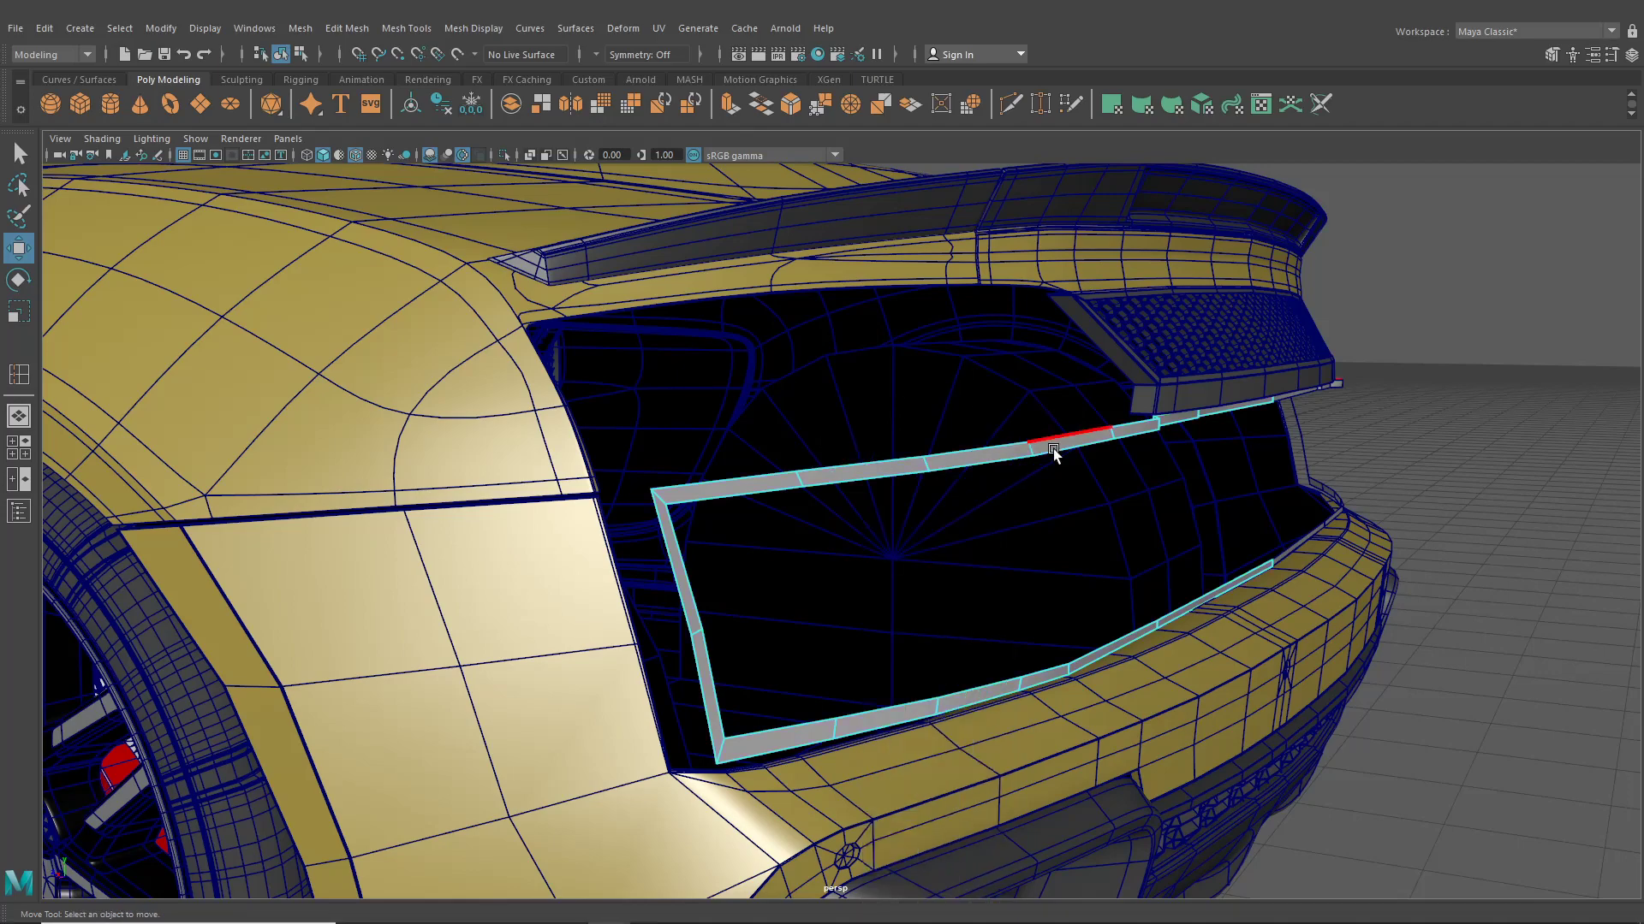
# Try to extrude the trim frame's whole border edge loop
pyautogui.doubleClick(1052, 451)
pyautogui.moveTo(1051, 454)
pyautogui.keyDown('alt'); pyautogui.mouseDown()
pyautogui.moveTo(939, 536)
pyautogui.moveTo(1038, 568)
pyautogui.moveTo(1051, 454)
pyautogui.mouseUp(); pyautogui.keyUp('alt')
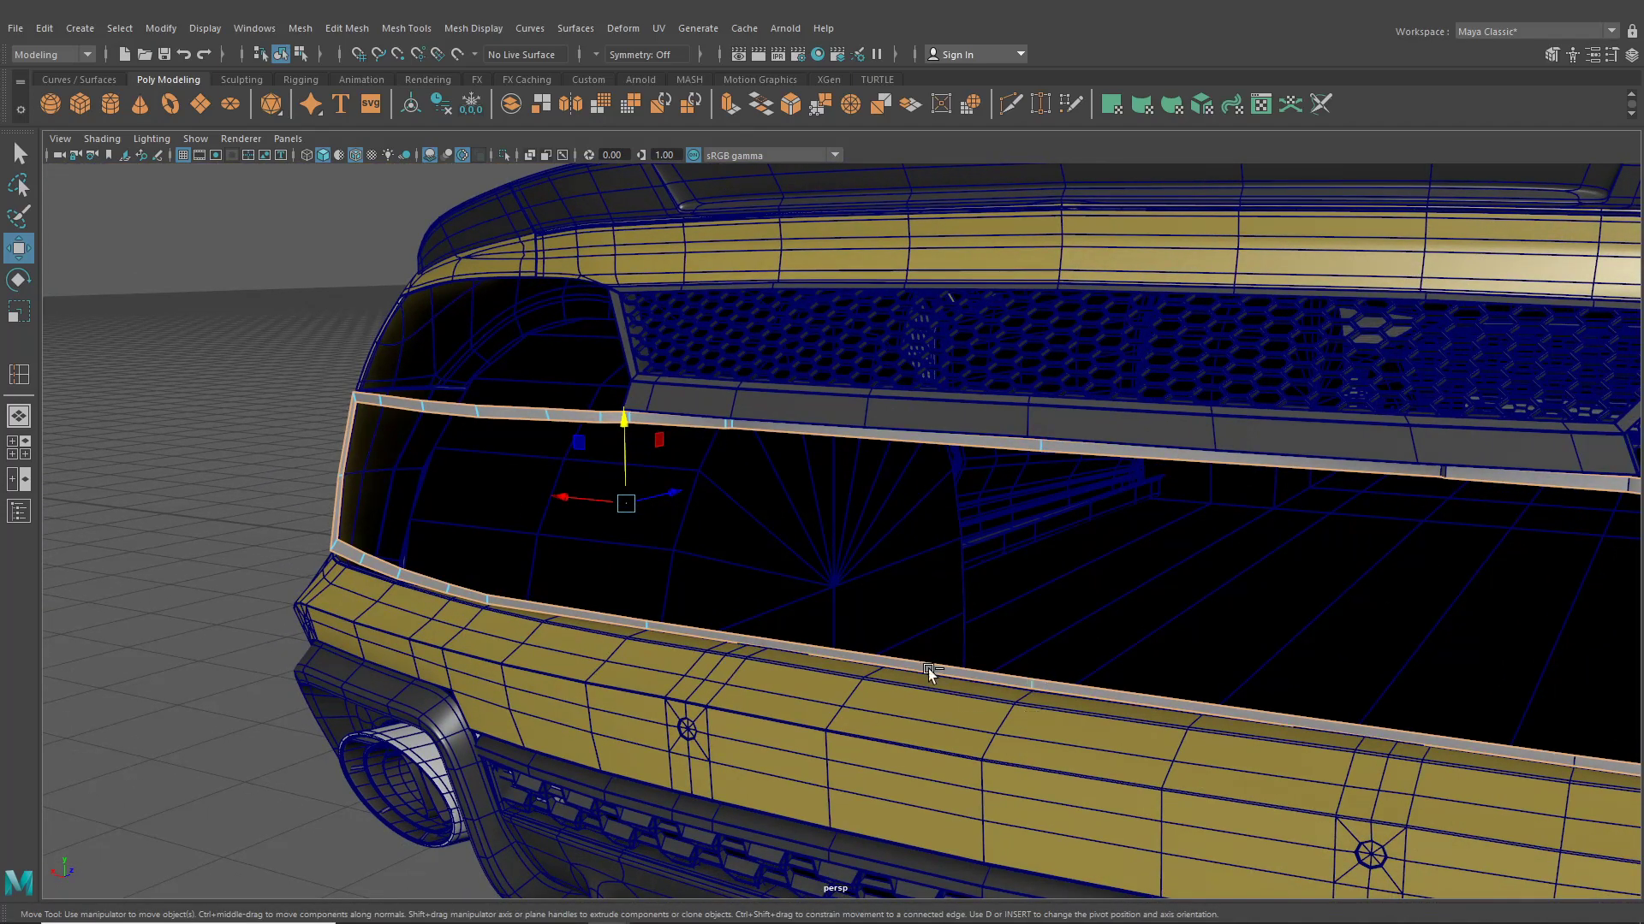
pyautogui.keyDown('alt'); pyautogui.moveTo(698, 548); pyautogui.dragTo(860, 493); pyautogui.keyUp('alt')
pyautogui.hotkey('ctrl', 'e')
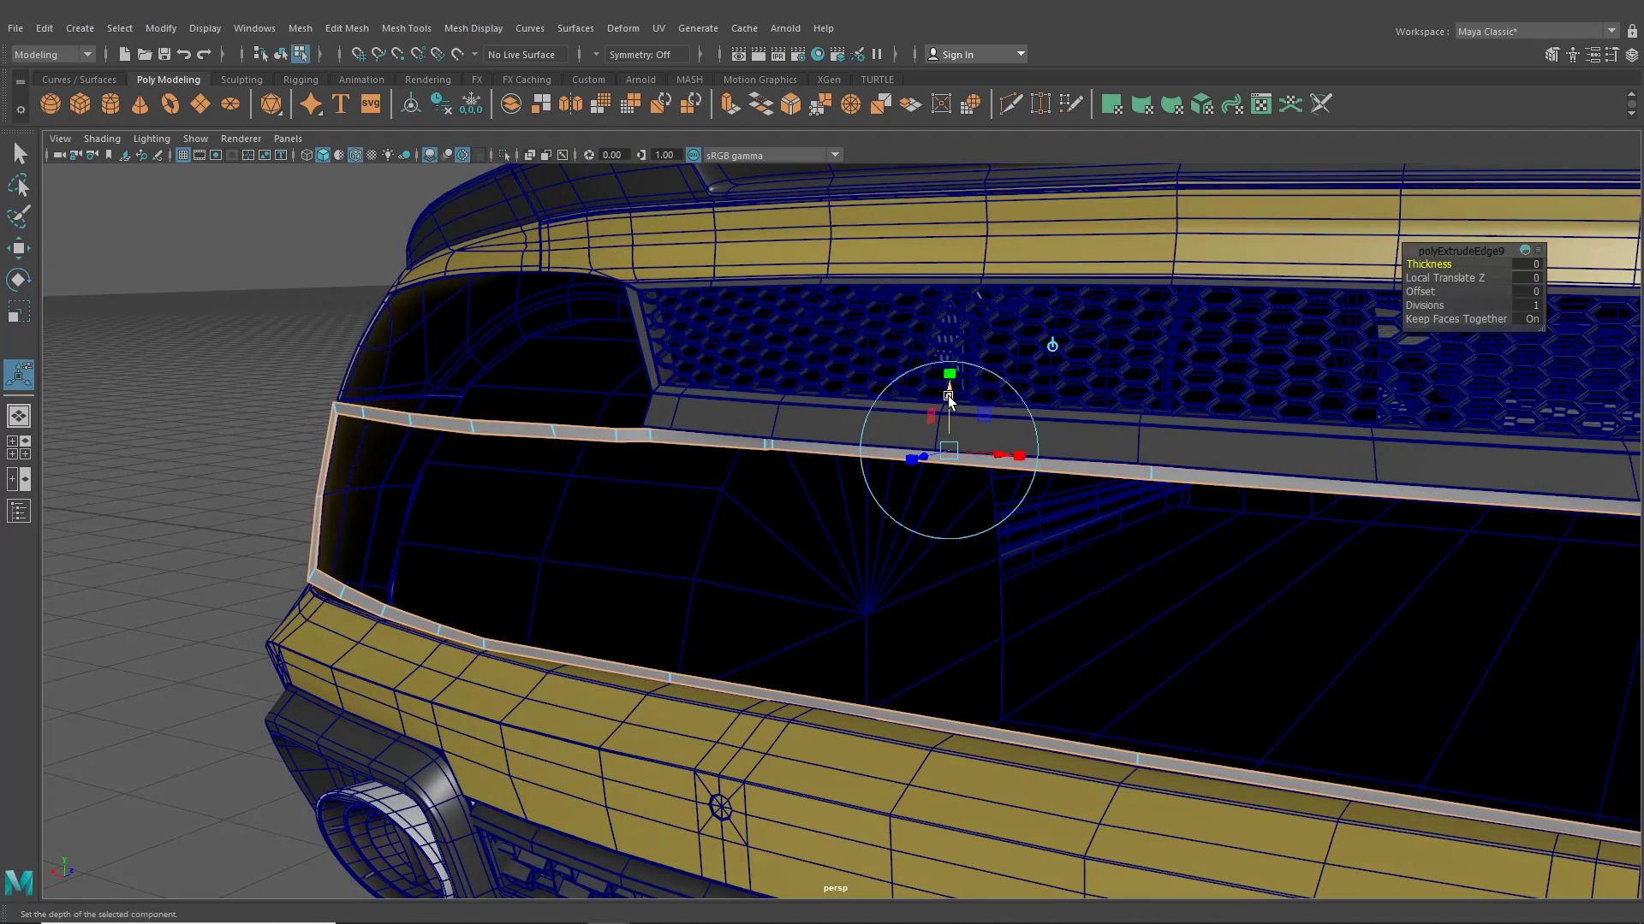
pyautogui.moveTo(948, 395); pyautogui.dragTo(950, 404)
pyautogui.hotkey('ctrl', 'z')
pyautogui.hotkey('ctrl', 'z')
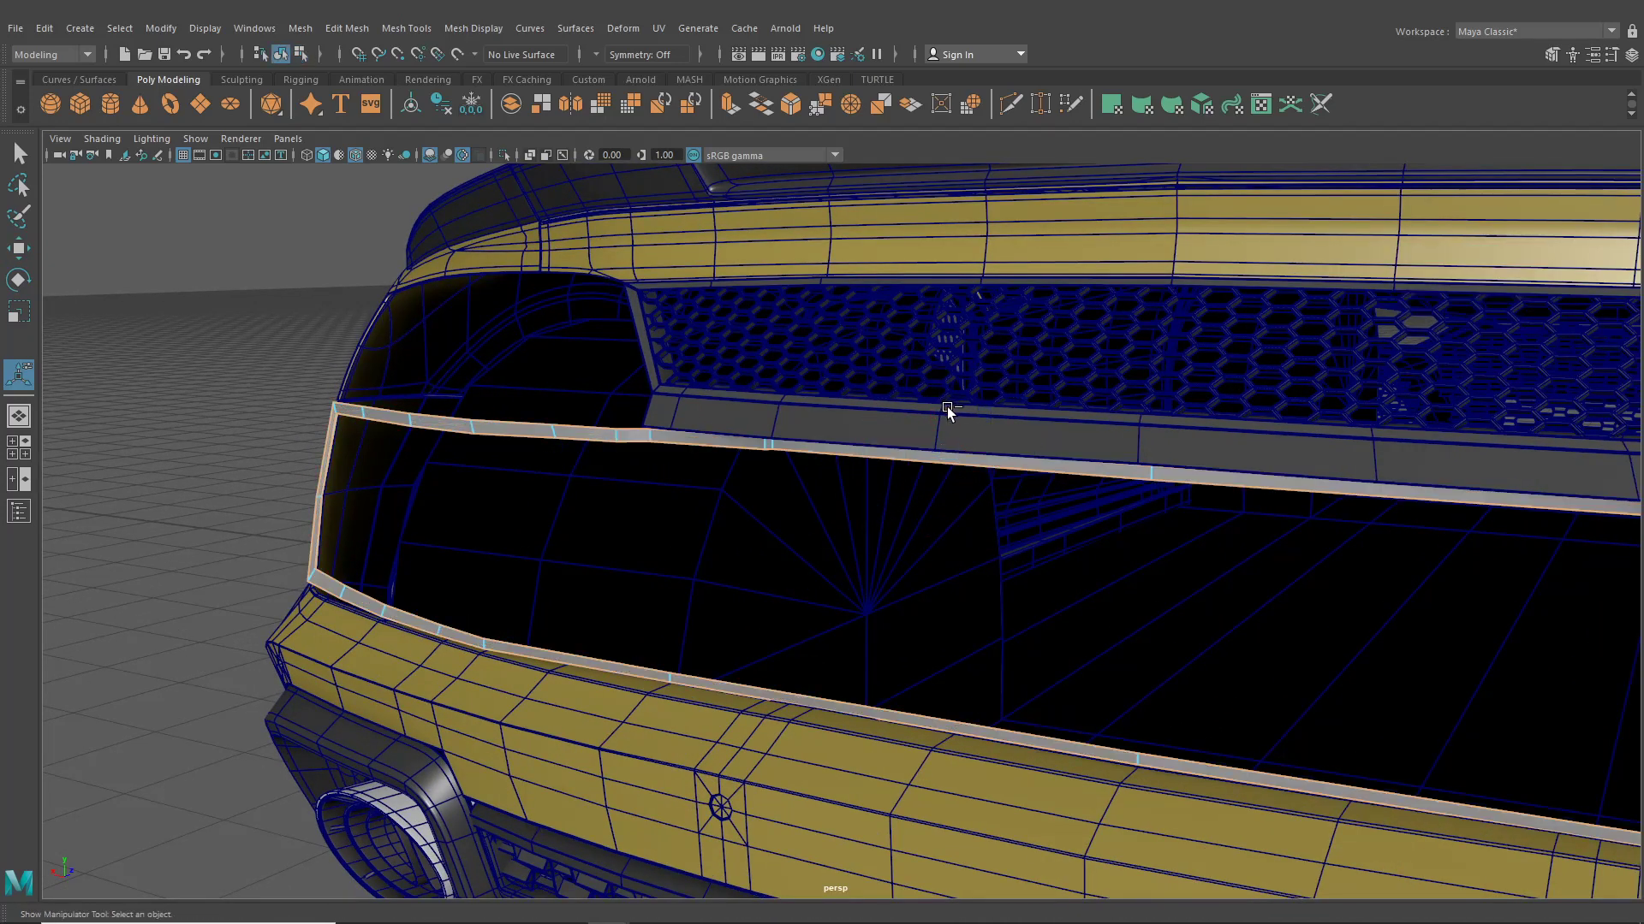
pyautogui.hotkey('ctrl', 'z')
pyautogui.keyDown('alt'); pyautogui.moveTo(779, 512); pyautogui.dragTo(1037, 439); pyautogui.keyUp('alt')
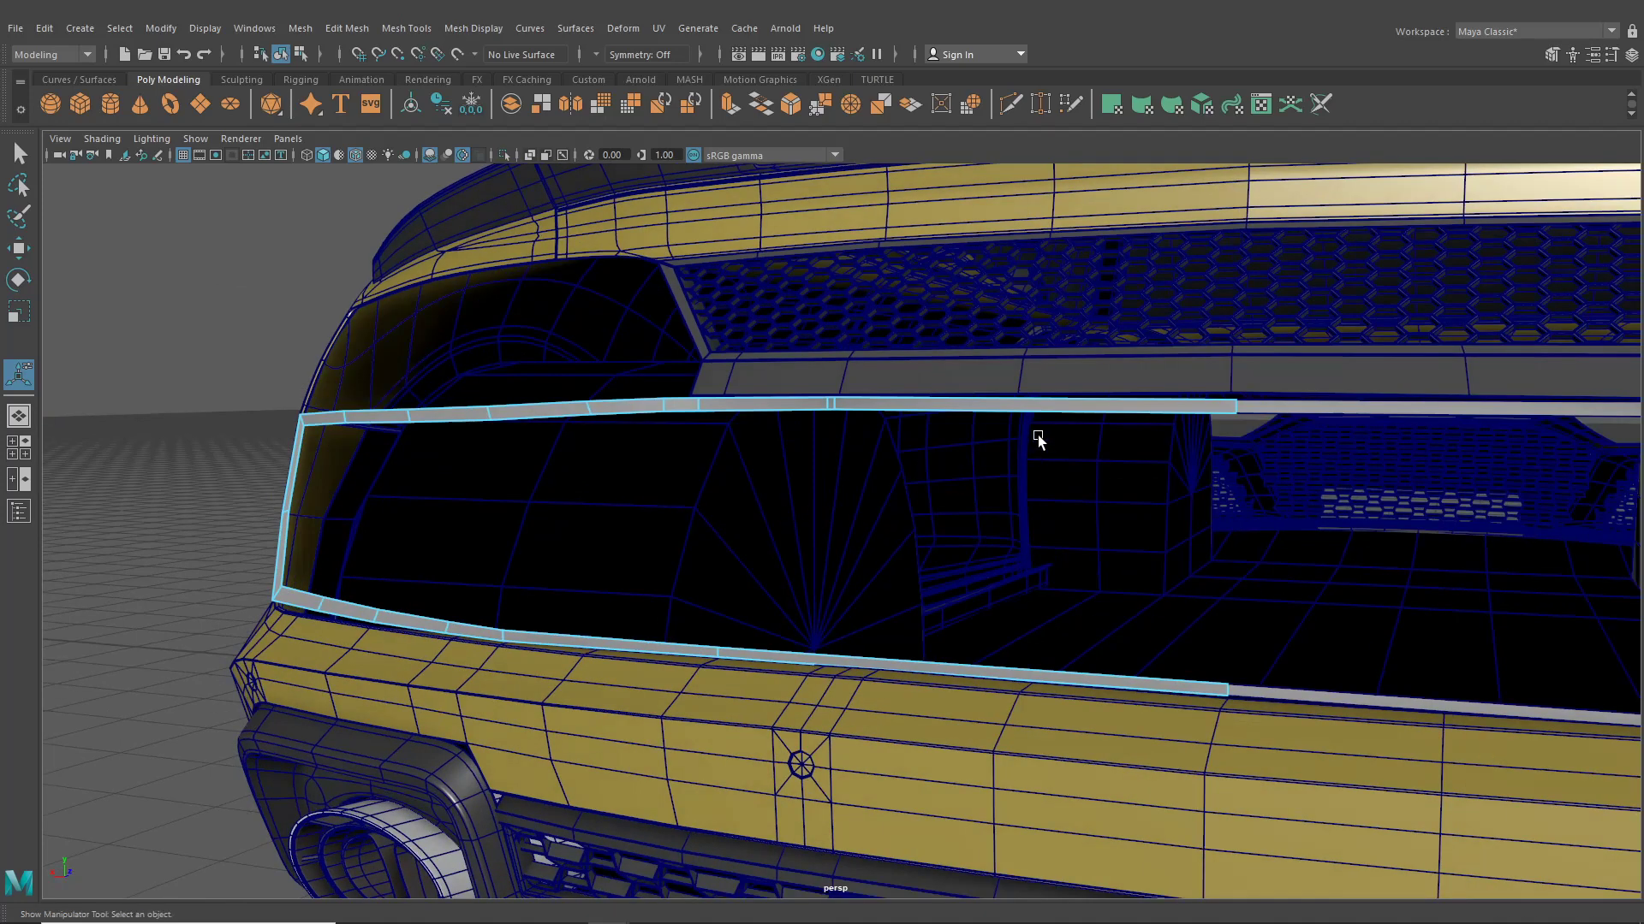
# Select all the trim frame's inner border edges along the upper, end and lower strips
pyautogui.click(1035, 421)
pyautogui.keyDown('alt'); pyautogui.moveTo(796, 422); pyautogui.dragTo(875, 464, button='right'); pyautogui.keyUp('alt')
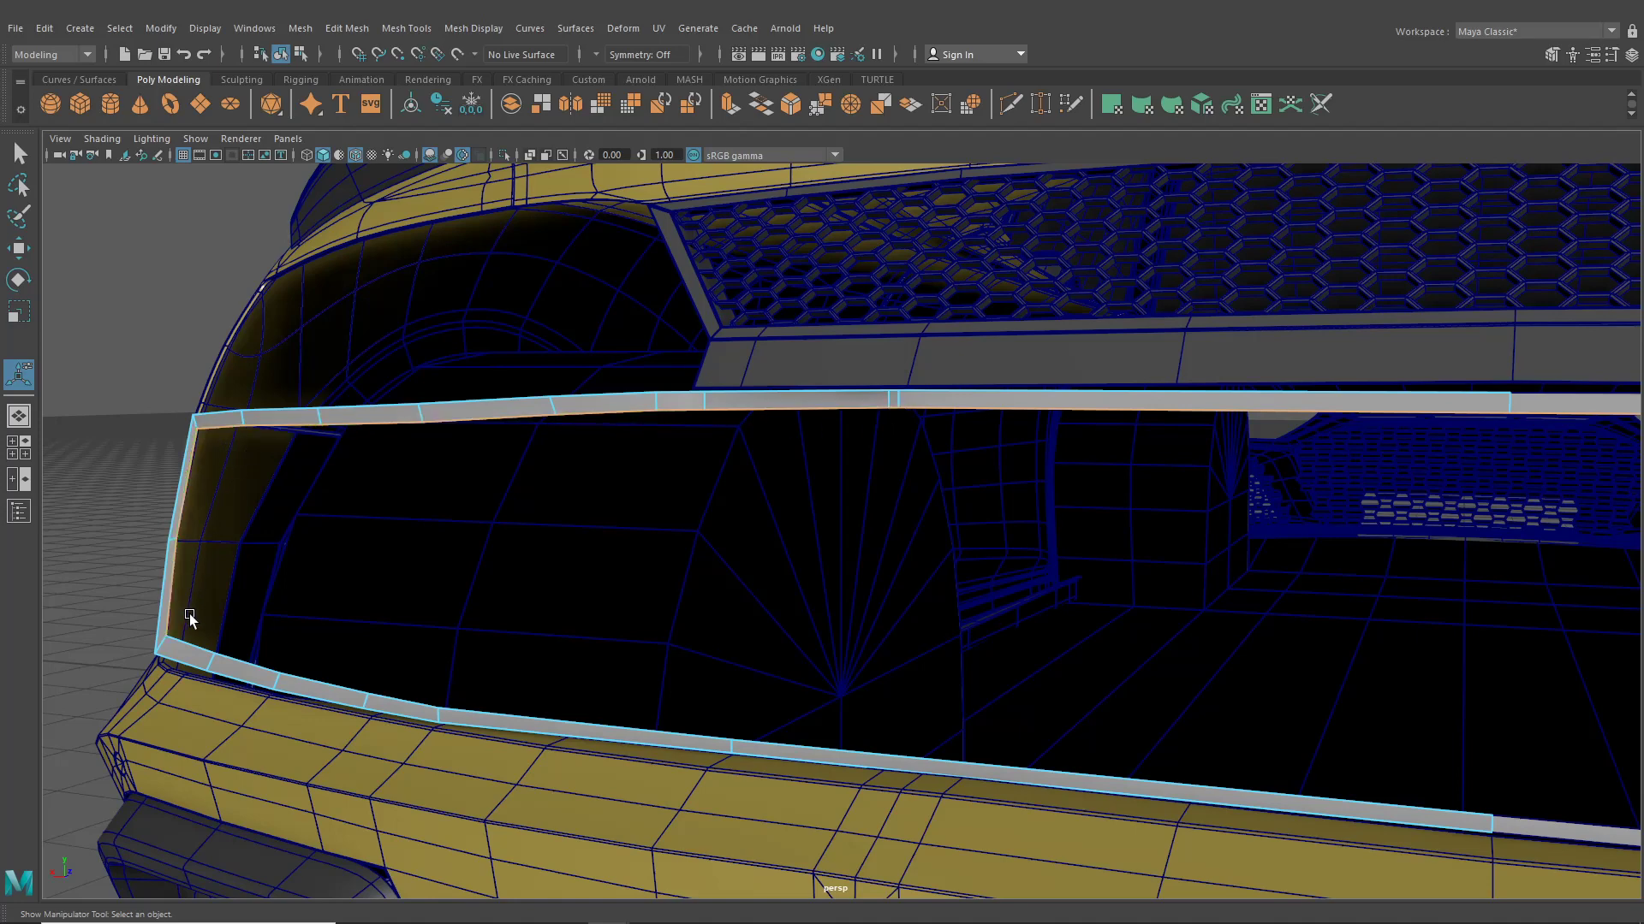
pyautogui.keyDown('shift'); pyautogui.click(382, 695); pyautogui.keyUp('shift')
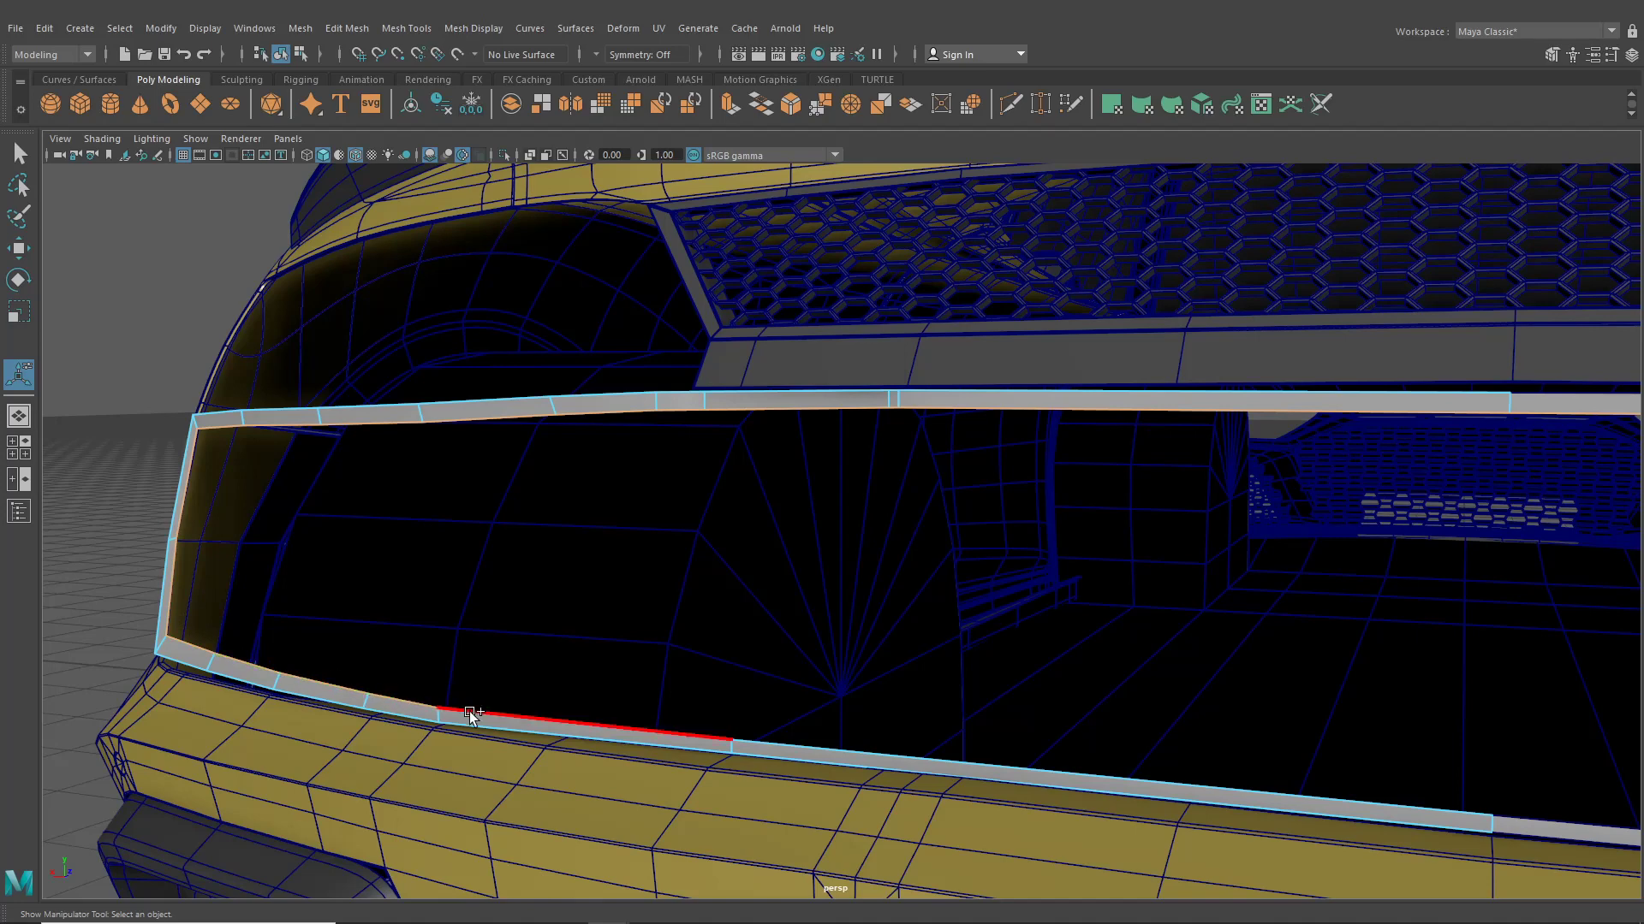
pyautogui.keyDown('shift'); pyautogui.click(469, 714); pyautogui.keyUp('shift')
pyautogui.keyDown('shift'); pyautogui.click(816, 746); pyautogui.keyUp('shift')
pyautogui.scroll(-2, 880, 721)
pyautogui.keyDown('alt'); pyautogui.moveTo(880, 720); pyautogui.dragTo(802, 719, button='middle'); pyautogui.keyUp('alt')
# Try to extrude the inner border edges in depth along the world axes and scale them slightly
pyautogui.hotkey('ctrl', 'e')
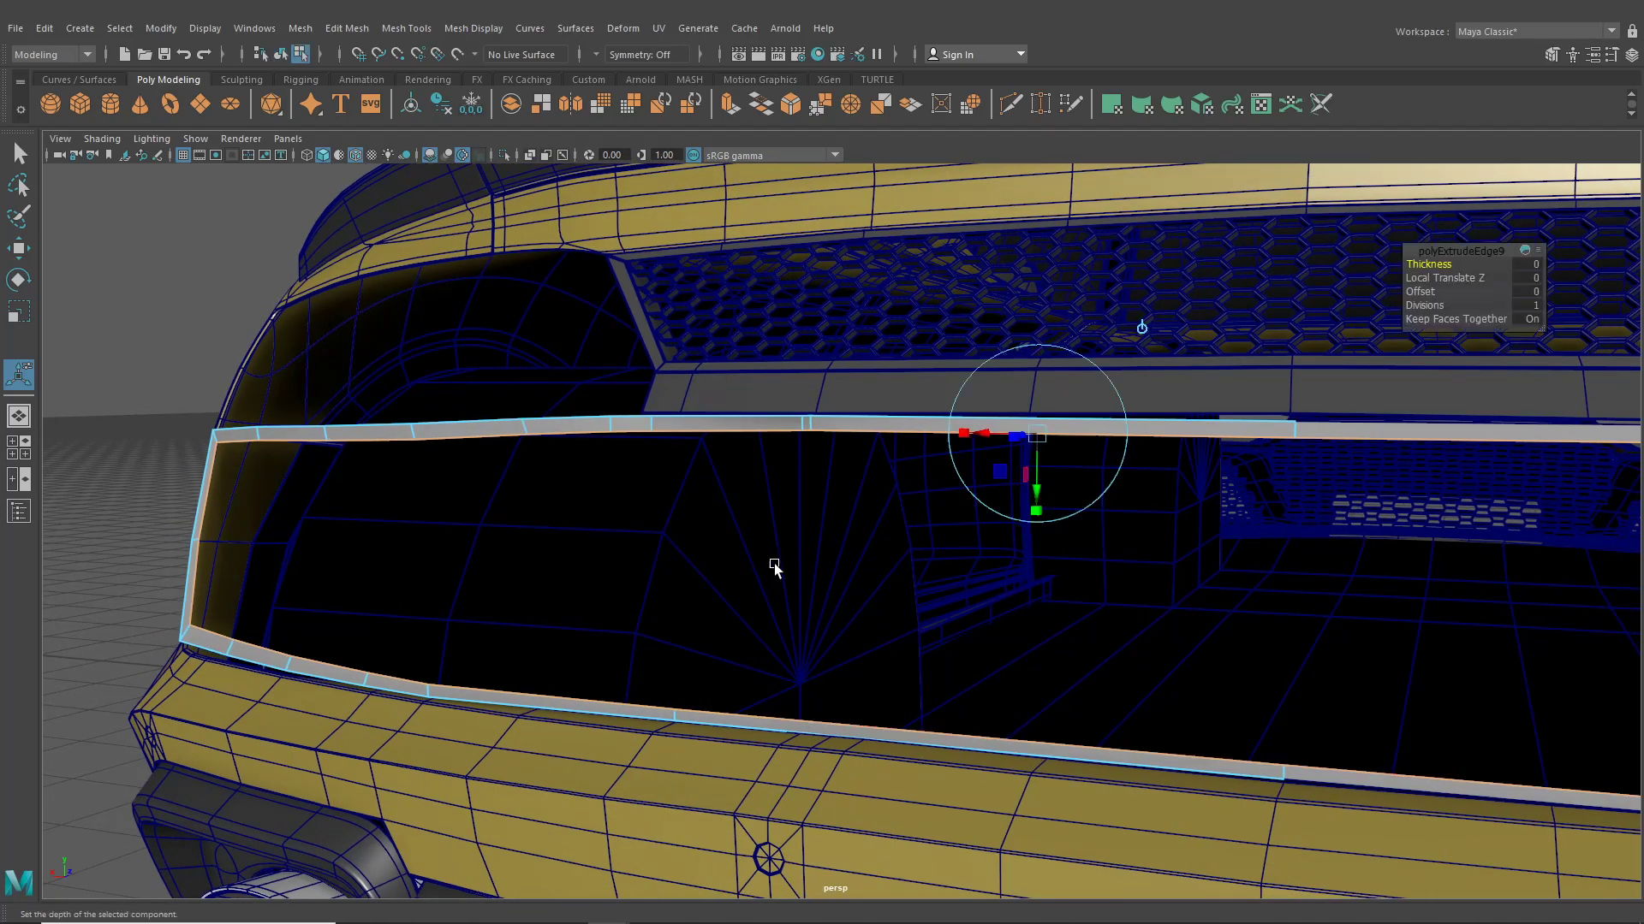
pyautogui.click(1143, 332)
pyautogui.keyDown('alt'); pyautogui.moveTo(698, 580); pyautogui.dragTo(659, 597); pyautogui.keyUp('alt')
pyautogui.click(618, 564)
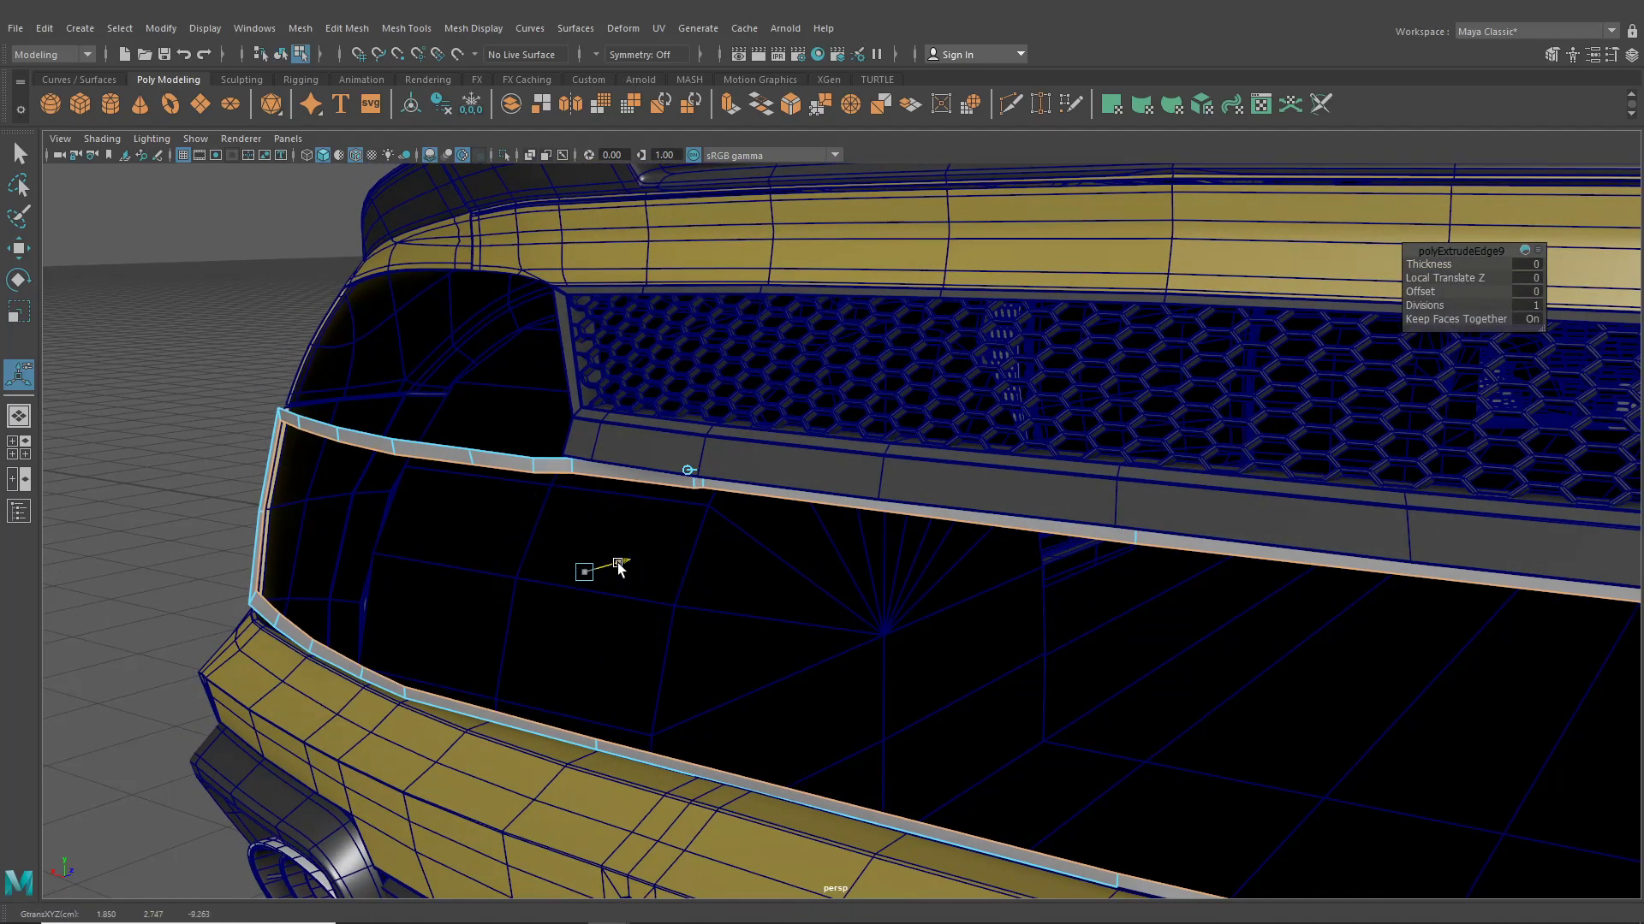
pyautogui.keyDown('alt'); pyautogui.moveTo(618, 564); pyautogui.dragTo(773, 589, button='middle'); pyautogui.keyUp('alt')
pyautogui.scroll(1, 773, 591)
pyautogui.keyDown('alt'); pyautogui.moveTo(773, 605); pyautogui.dragTo(770, 585); pyautogui.keyUp('alt')
pyautogui.scroll(2, 769, 594)
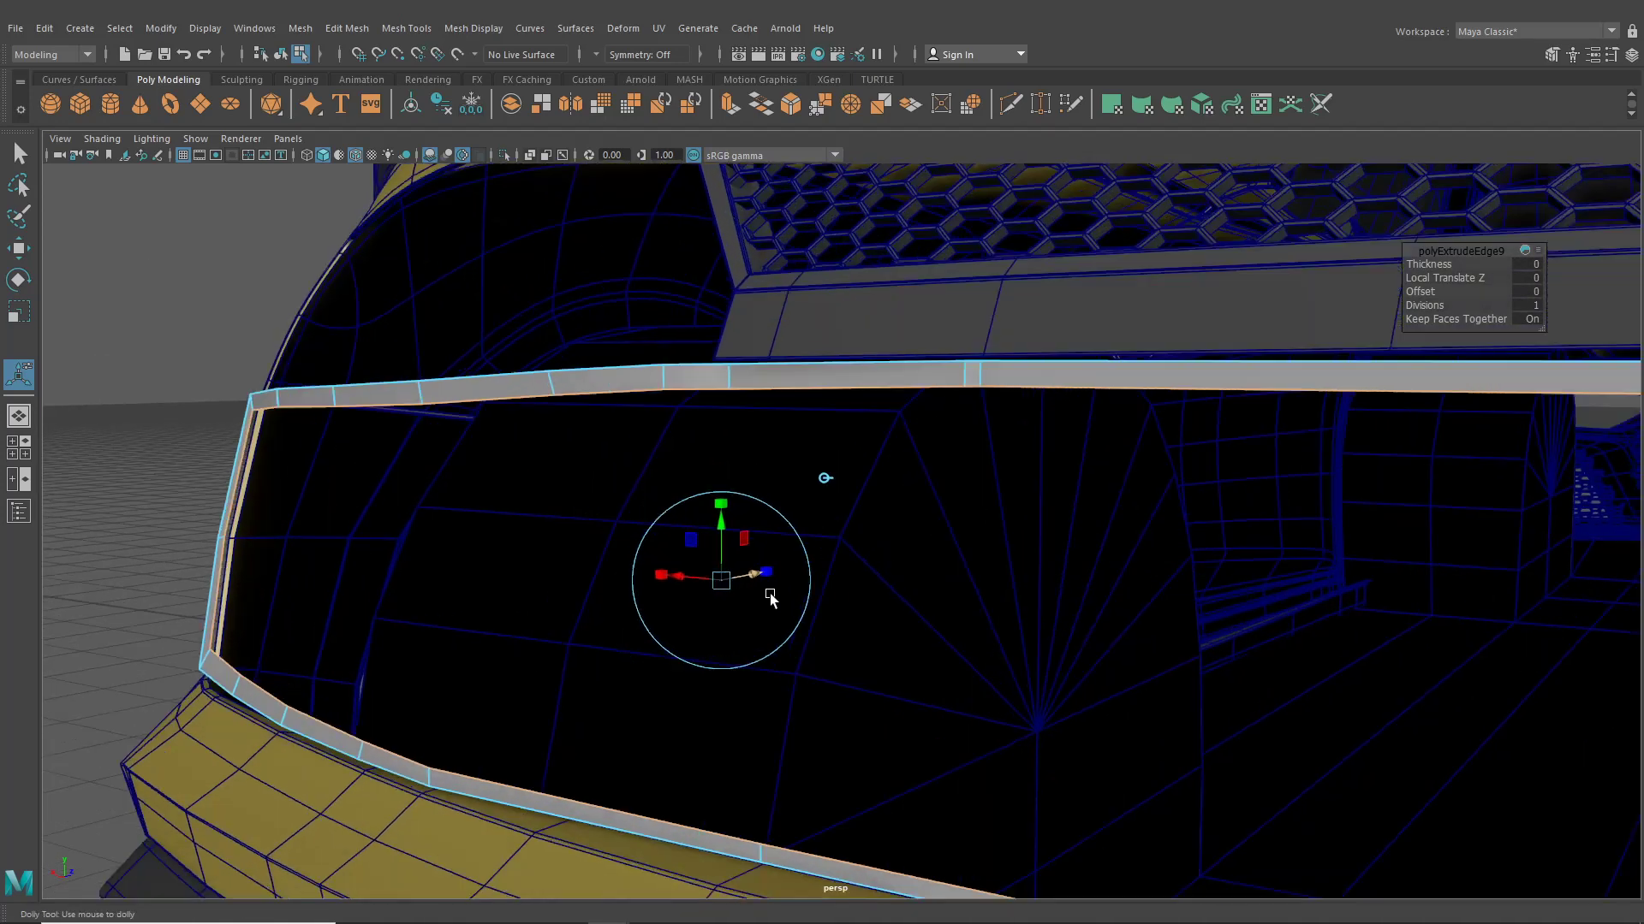
pyautogui.moveTo(722, 509); pyautogui.dragTo(722, 506)
pyautogui.moveTo(722, 577); pyautogui.dragTo(720, 584)
pyautogui.keyDown('alt'); pyautogui.moveTo(721, 599); pyautogui.dragTo(814, 605); pyautogui.keyUp('alt')
pyautogui.press('F8')
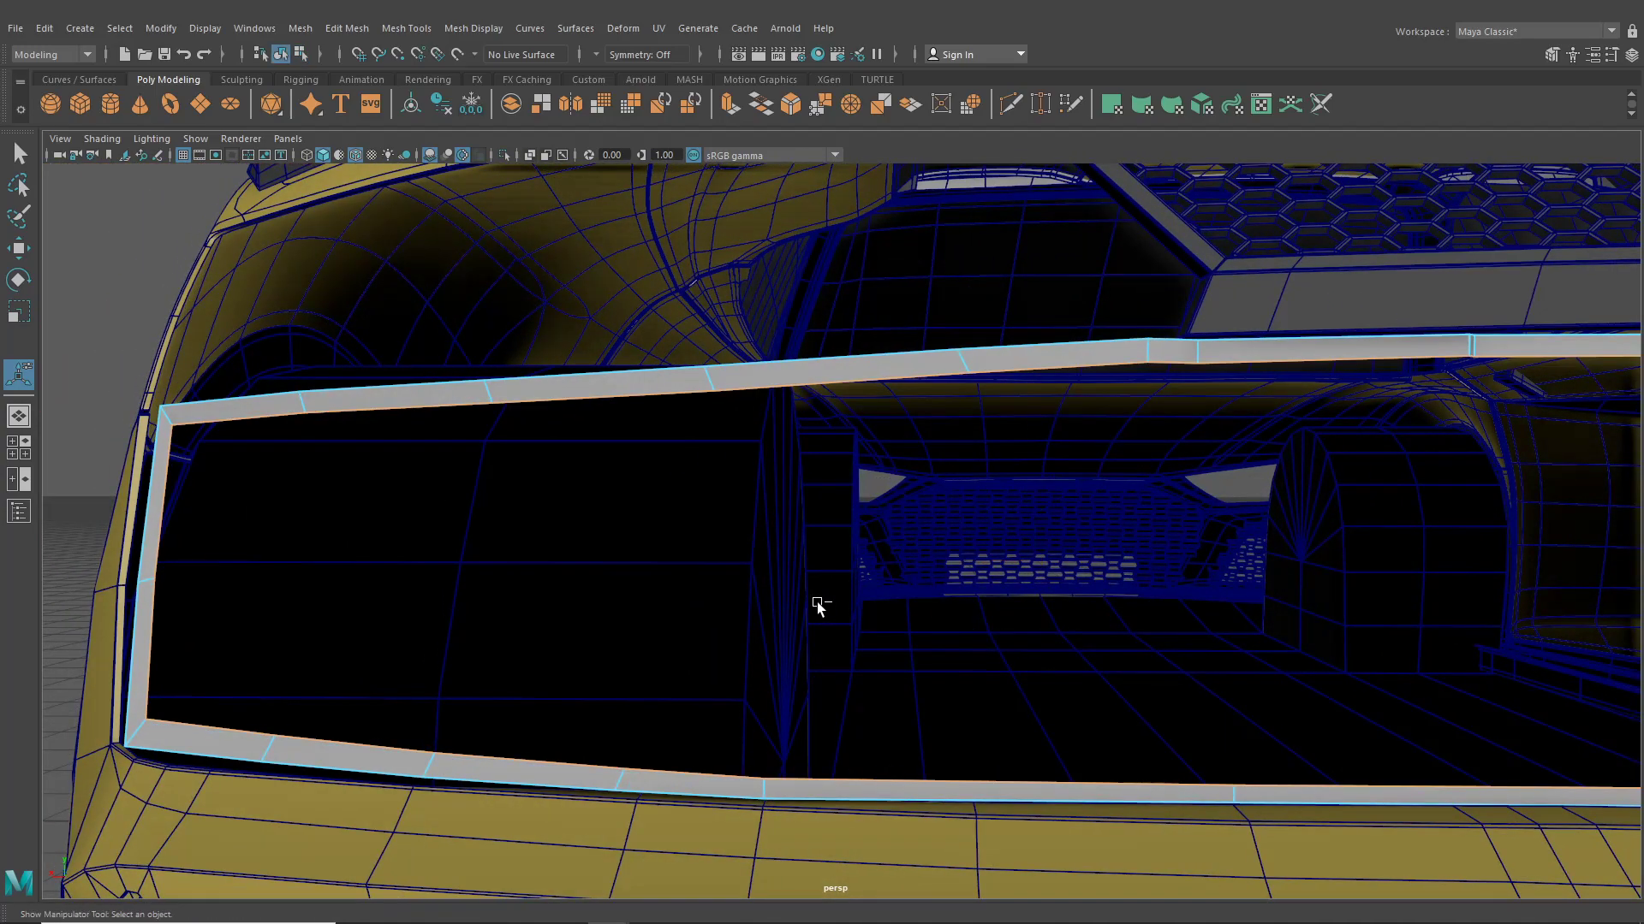
# Extrude the frame's inner border edges and scale the new edges slightly in height and width along the world axes
pyautogui.keyDown('alt'); pyautogui.moveTo(844, 604); pyautogui.dragTo(682, 637, button='middle'); pyautogui.keyUp('alt')
pyautogui.keyDown('alt'); pyautogui.moveTo(616, 642); pyautogui.dragTo(505, 645, button='right'); pyautogui.keyUp('alt')
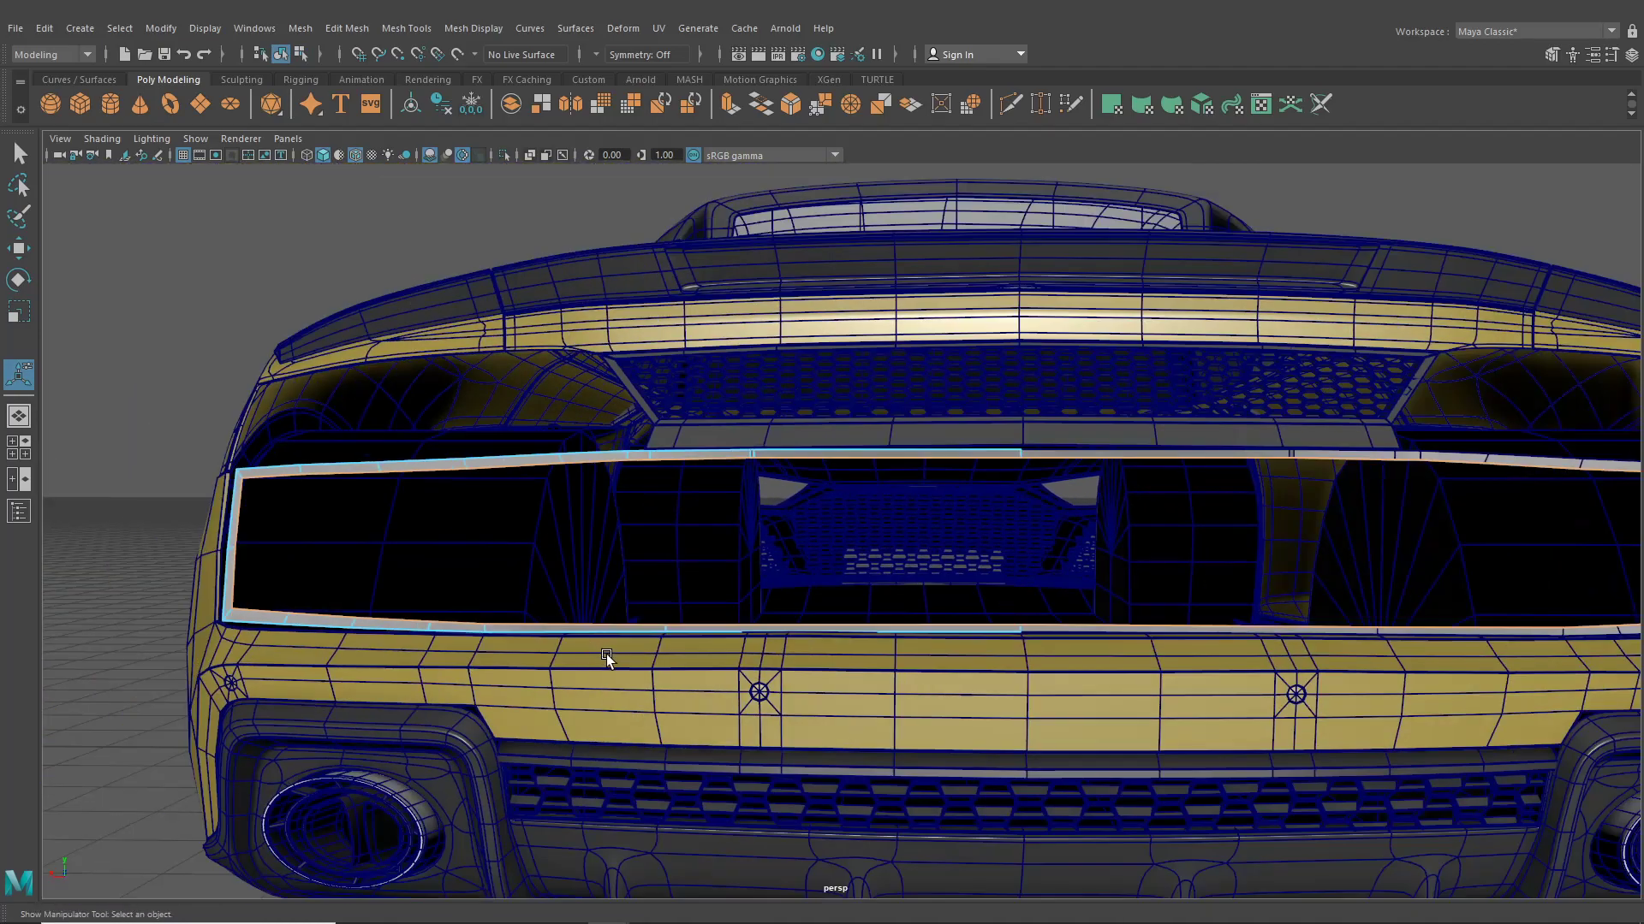
pyautogui.keyDown('alt'); pyautogui.moveTo(599, 653); pyautogui.dragTo(557, 671); pyautogui.keyUp('alt')
pyautogui.press('F8')
pyautogui.keyDown('alt'); pyautogui.moveTo(618, 625); pyautogui.dragTo(653, 576); pyautogui.keyUp('alt')
pyautogui.scroll(1, 653, 576)
pyautogui.keyDown('alt'); pyautogui.moveTo(654, 576); pyautogui.dragTo(678, 614, button='middle'); pyautogui.keyUp('alt')
pyautogui.scroll(1, 678, 615)
pyautogui.scroll(1, 679, 613)
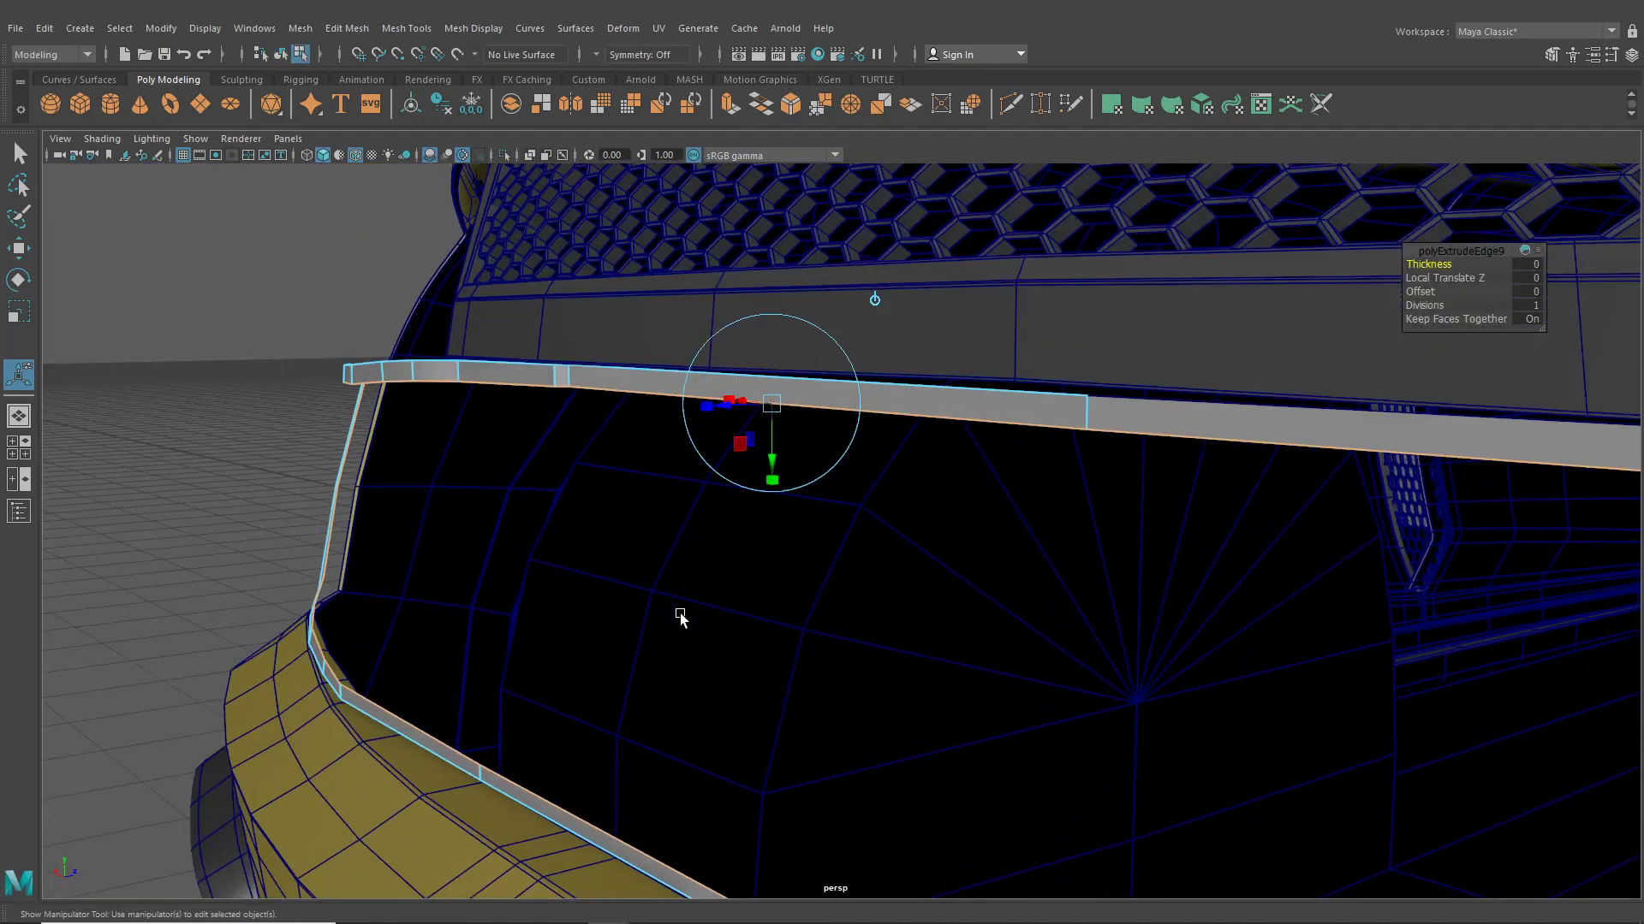
pyautogui.click(873, 298)
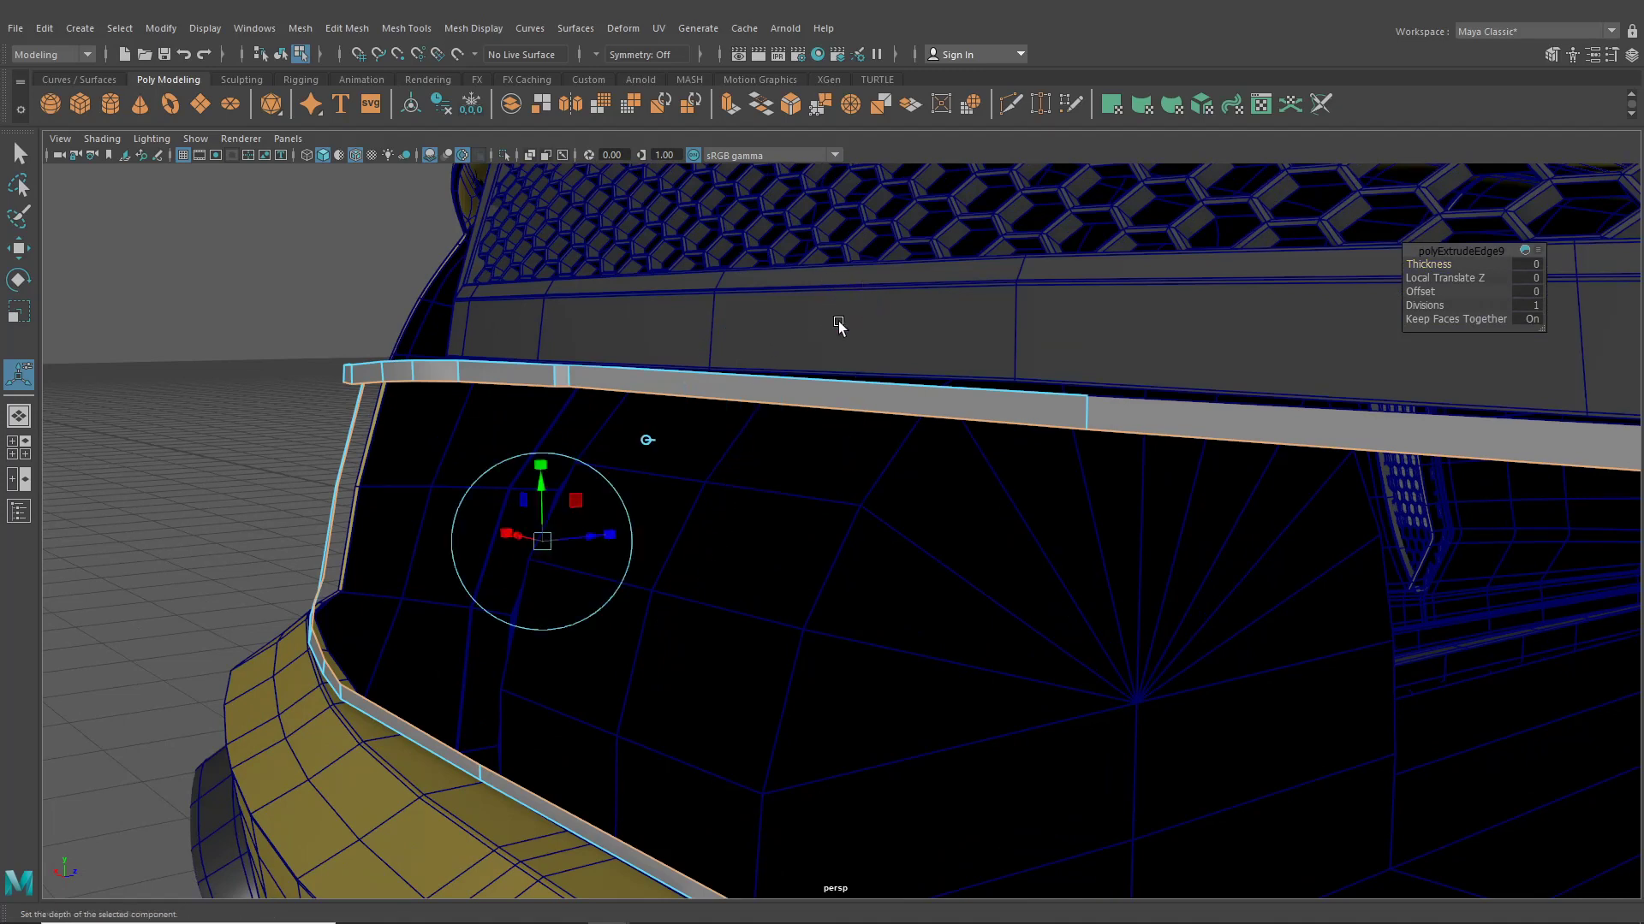
pyautogui.moveTo(539, 461); pyautogui.dragTo(541, 467)
pyautogui.keyDown('alt'); pyautogui.moveTo(542, 505); pyautogui.dragTo(757, 554); pyautogui.keyUp('alt')
pyautogui.keyDown('alt'); pyautogui.moveTo(759, 554); pyautogui.dragTo(1037, 533, button='middle'); pyautogui.keyUp('alt')
pyautogui.moveTo(1262, 522); pyautogui.dragTo(1262, 525)
pyautogui.keyDown('alt'); pyautogui.moveTo(830, 499); pyautogui.dragTo(994, 500); pyautogui.keyUp('alt')
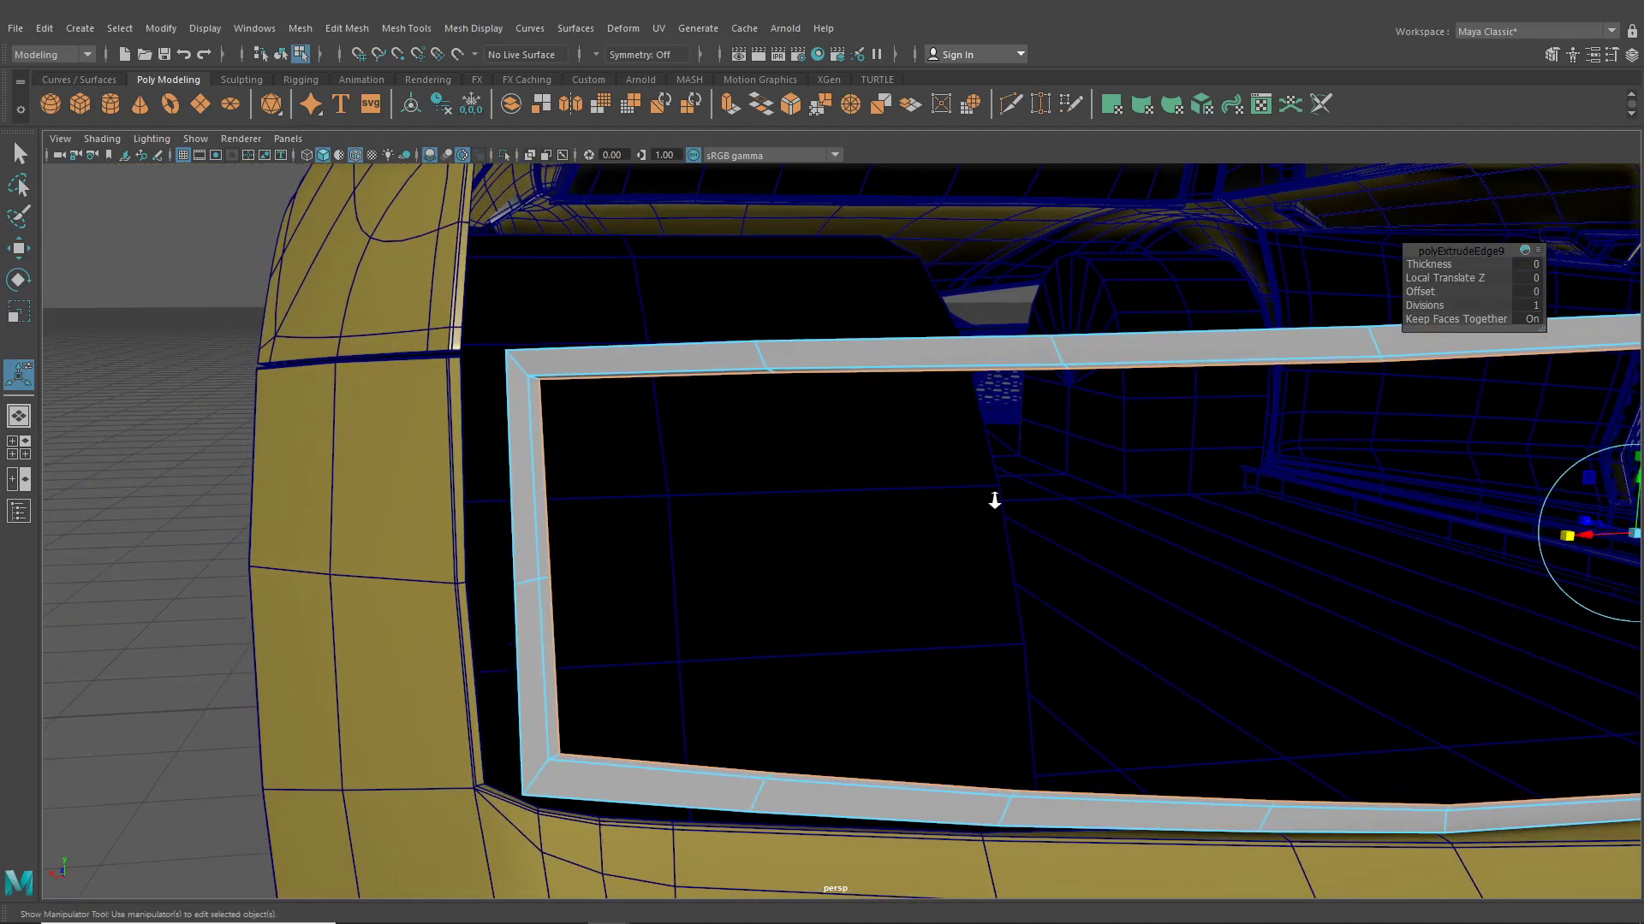
# Move the extruded inner edges at the frame's short end sideways, closer to the end strip
pyautogui.keyDown('alt'); pyautogui.moveTo(994, 500); pyautogui.dragTo(526, 302, button='right'); pyautogui.keyUp('alt')
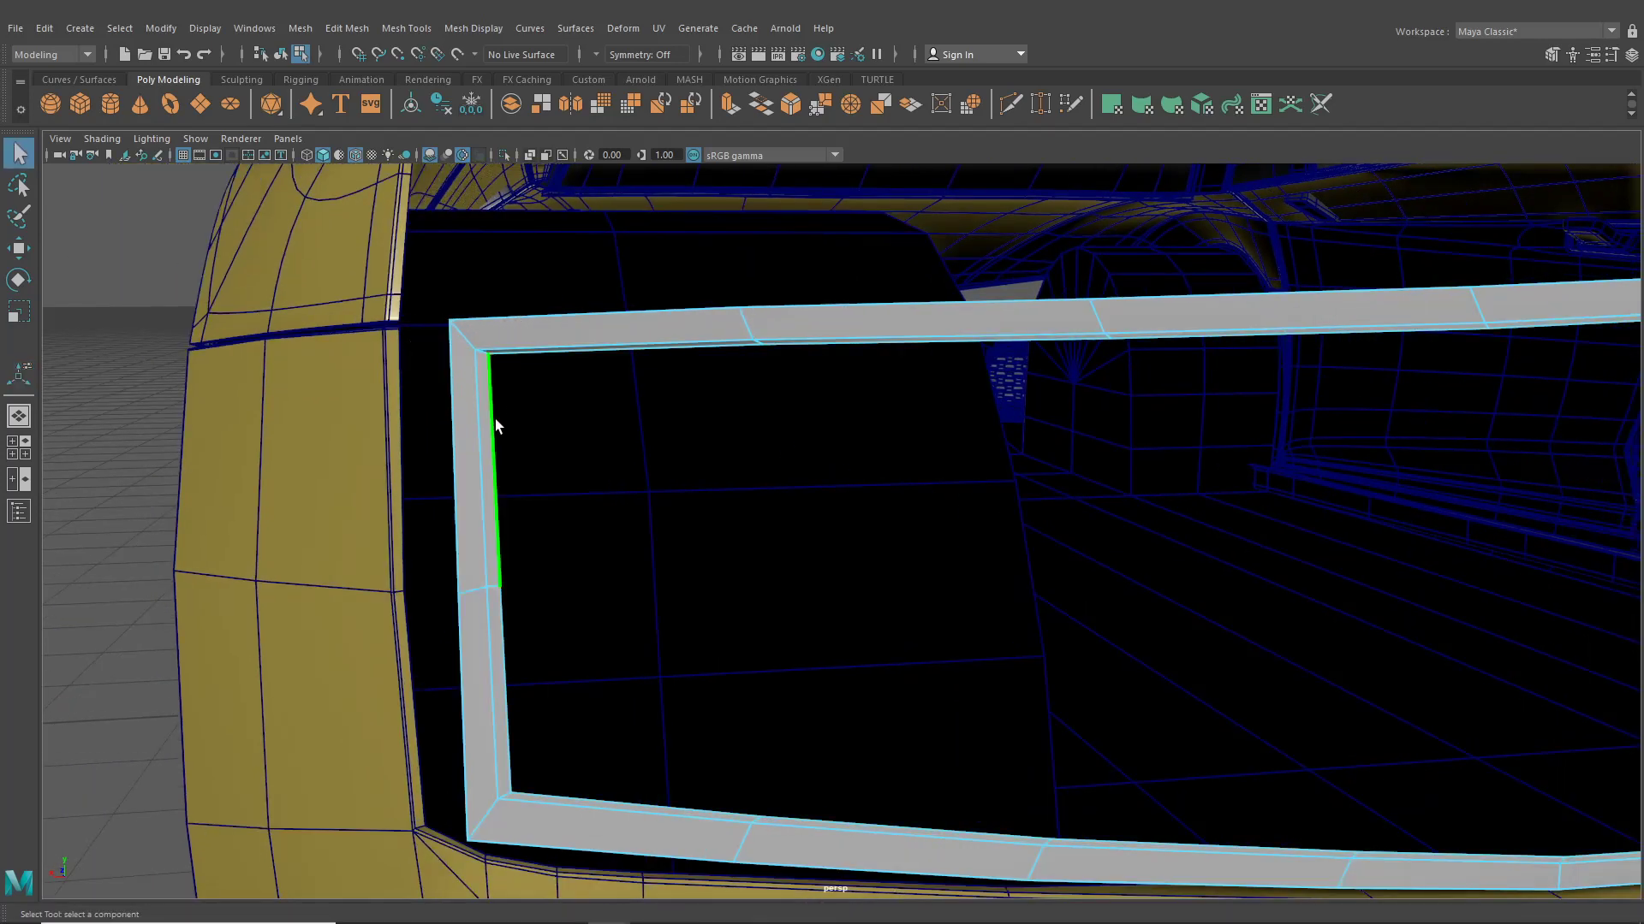
pyautogui.click(16, 255)
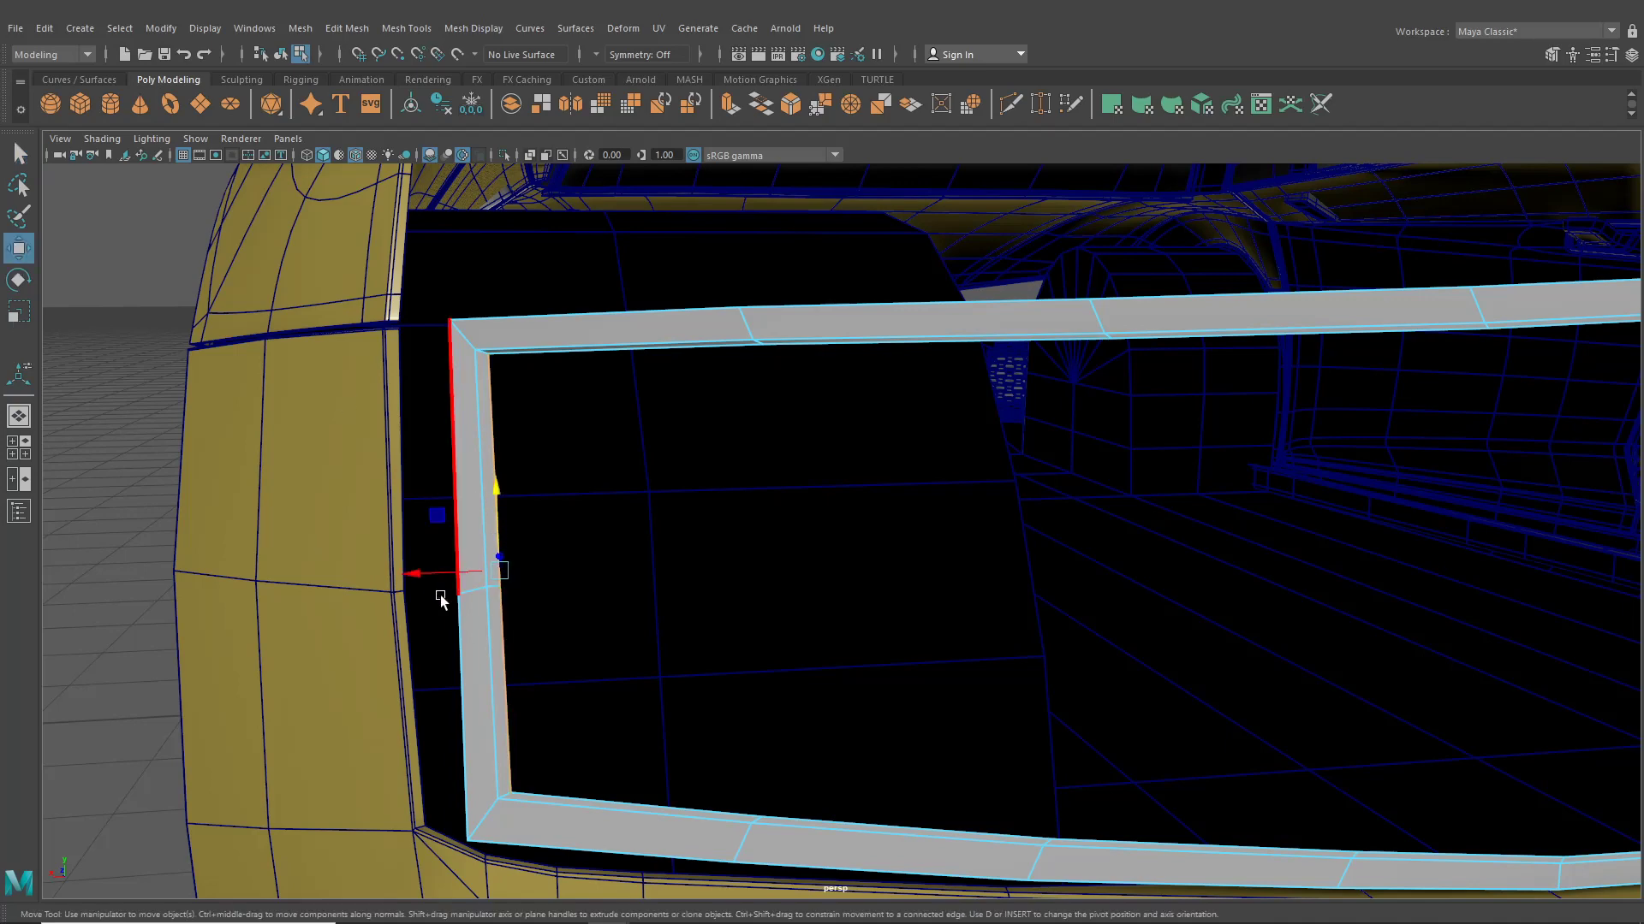
pyautogui.moveTo(414, 576); pyautogui.dragTo(420, 575)
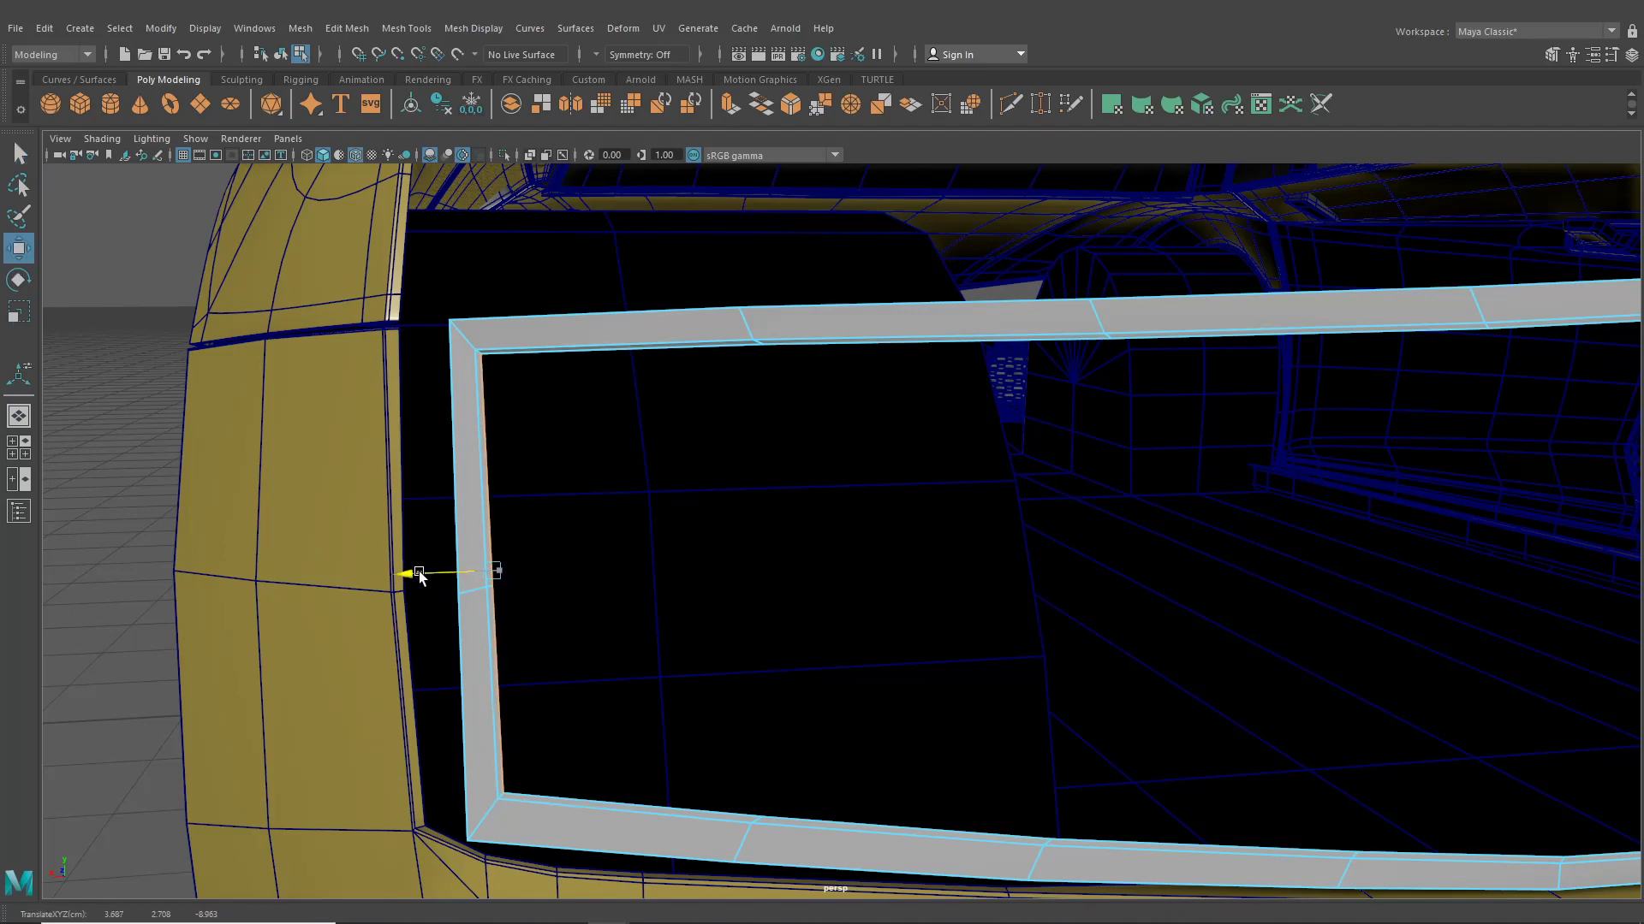
pyautogui.keyDown('alt'); pyautogui.moveTo(1040, 730); pyautogui.dragTo(946, 705, button='right'); pyautogui.keyUp('alt')
pyautogui.keyDown('alt'); pyautogui.moveTo(947, 704); pyautogui.dragTo(735, 646, button='middle'); pyautogui.keyUp('alt')
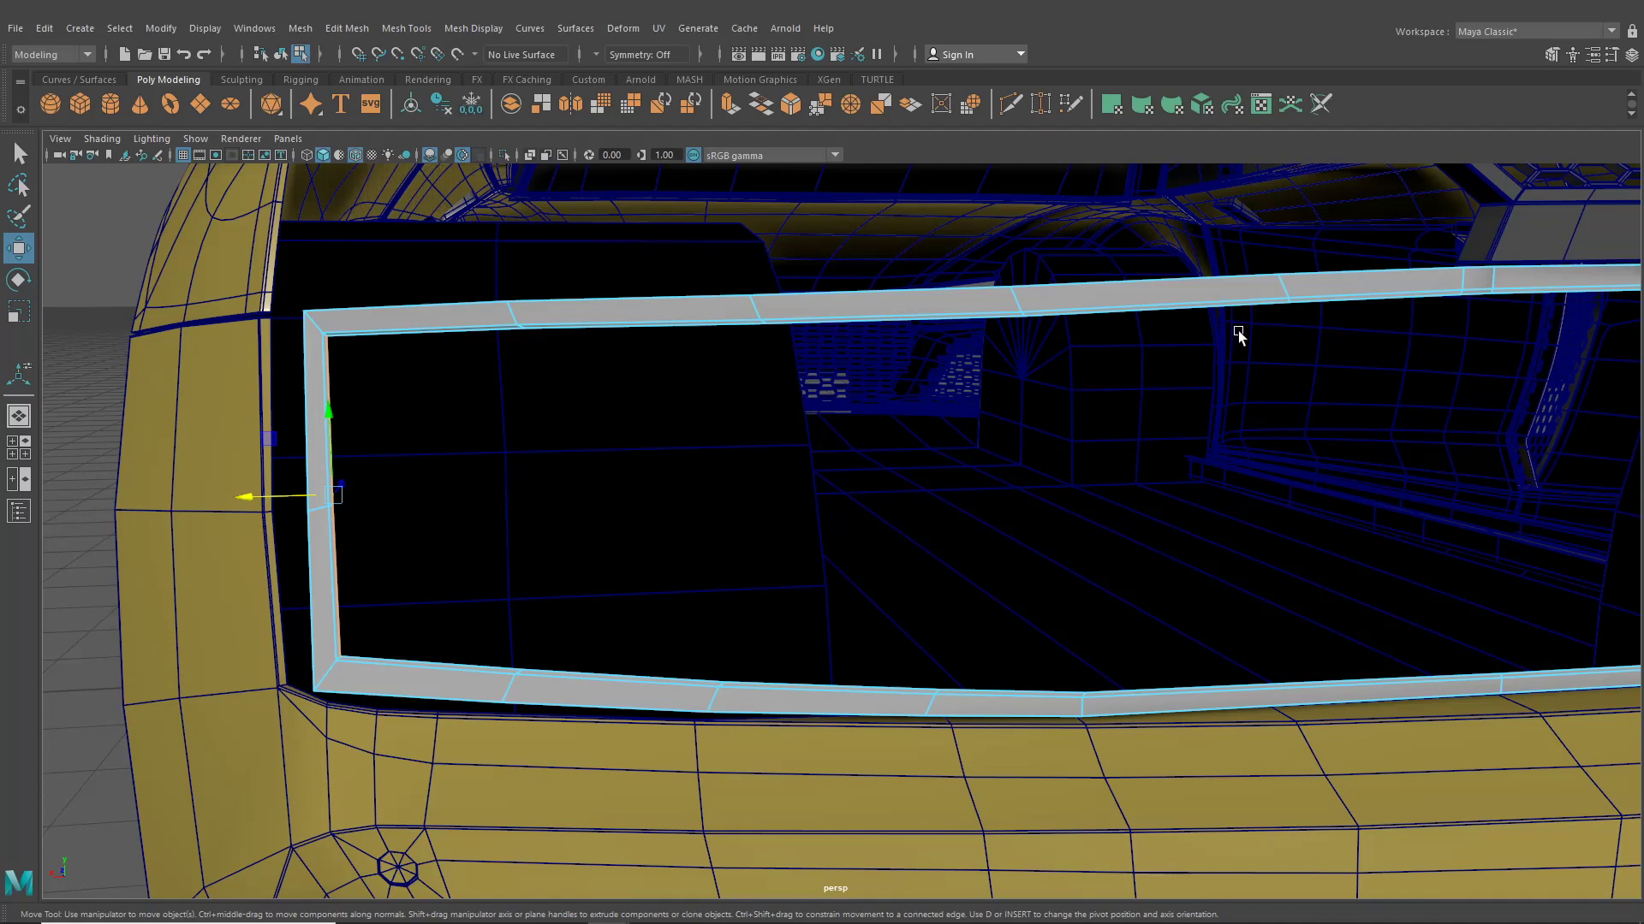
pyautogui.keyDown('alt'); pyautogui.moveTo(1027, 411); pyautogui.dragTo(957, 468, button='right'); pyautogui.keyUp('alt')
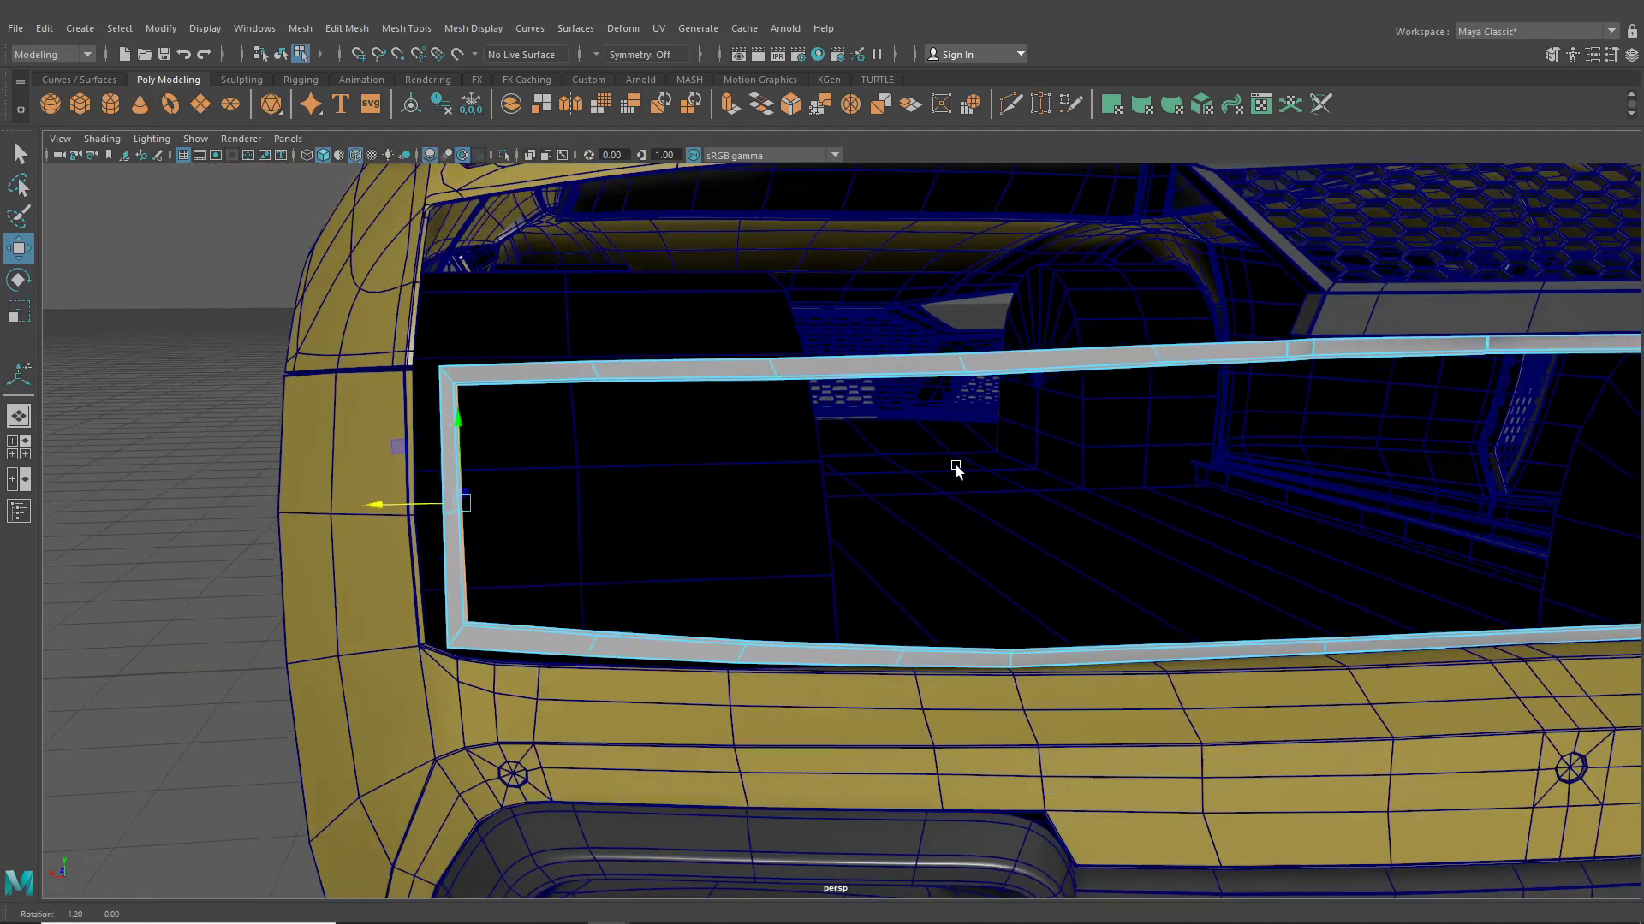
# Align the extruded centre vertices of the upper and lower strips to the car's centre line at X 0
pyautogui.keyDown('alt'); pyautogui.moveTo(957, 467); pyautogui.dragTo(800, 414); pyautogui.keyUp('alt')
pyautogui.moveTo(1245, 467); pyautogui.dragTo(1169, 428, button='right')
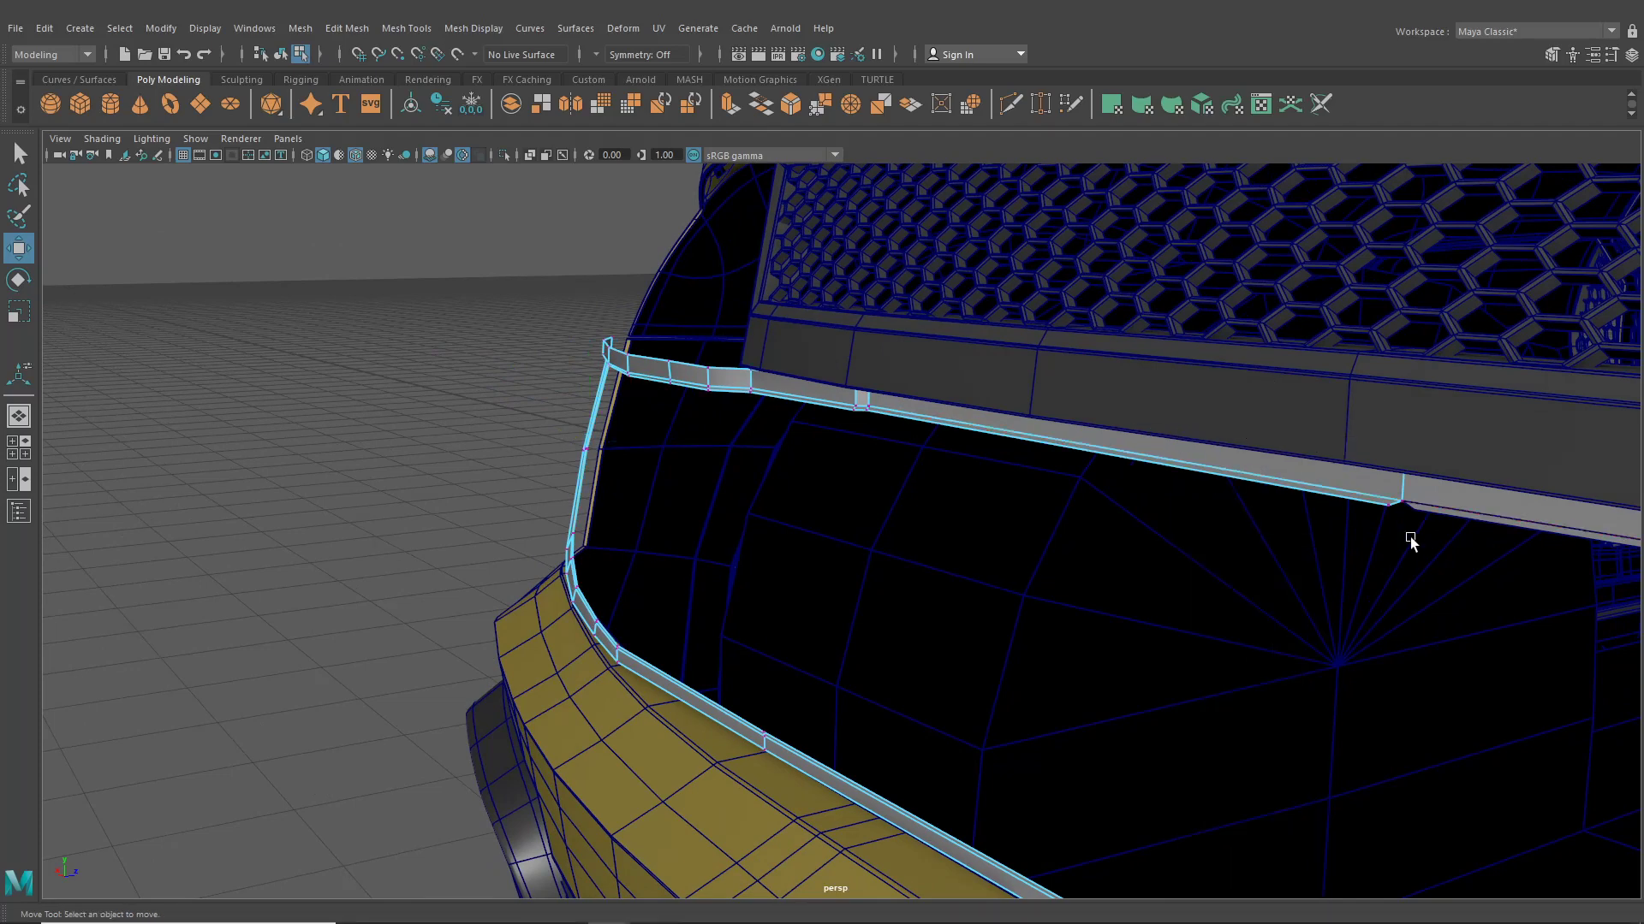
pyautogui.click(1387, 512)
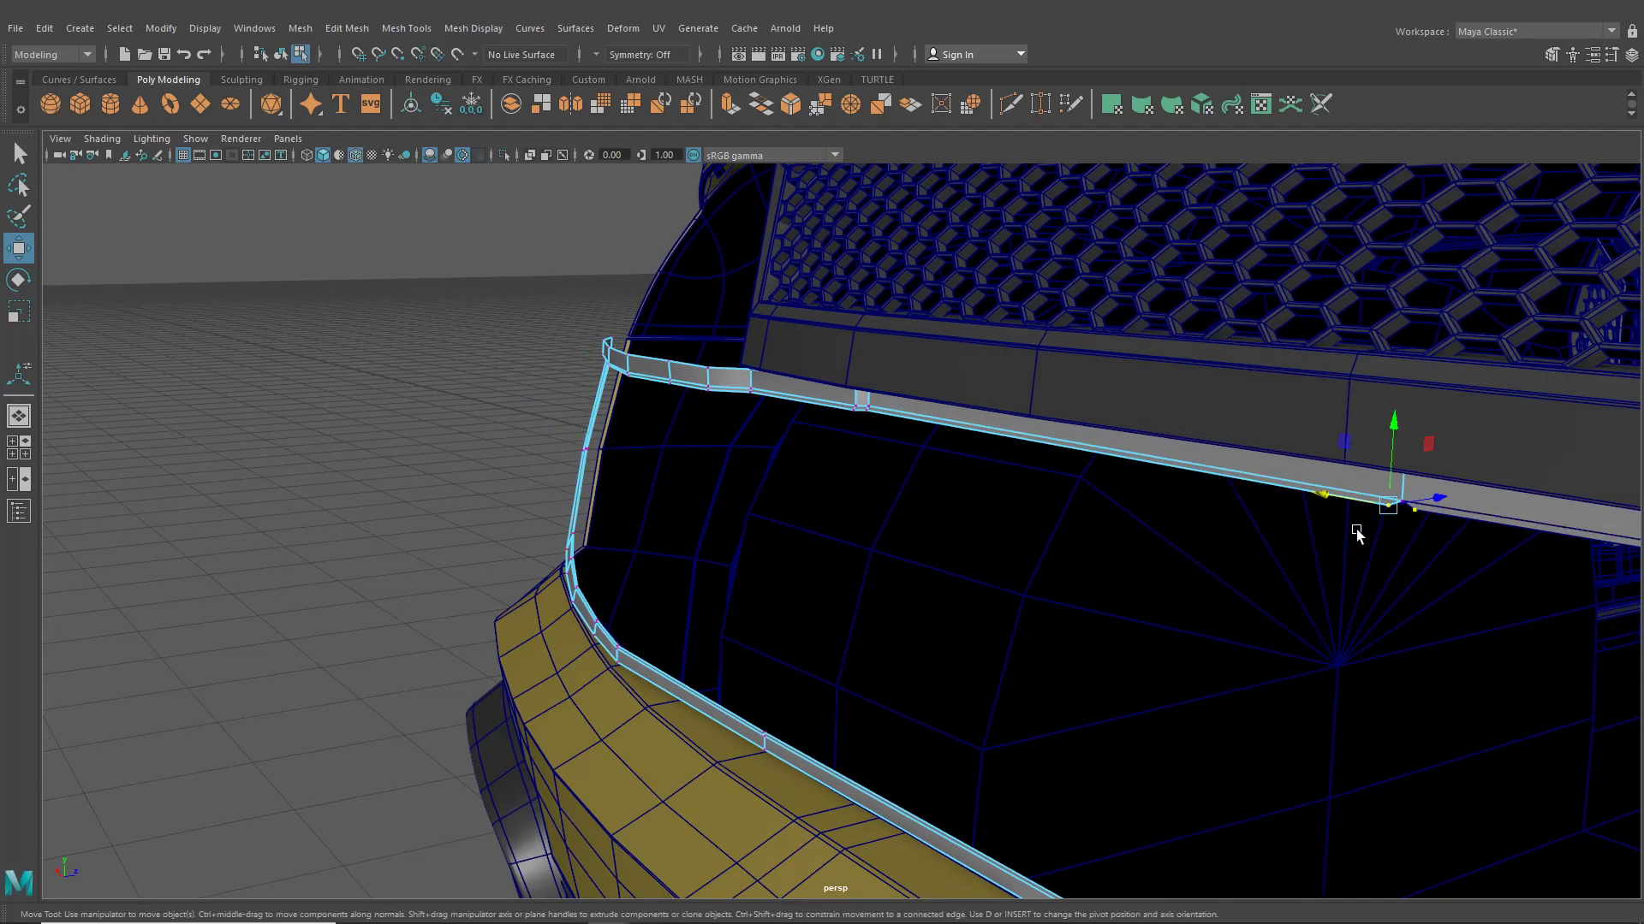
pyautogui.keyDown('alt'); pyautogui.moveTo(1358, 496); pyautogui.dragTo(1332, 765); pyautogui.keyUp('alt')
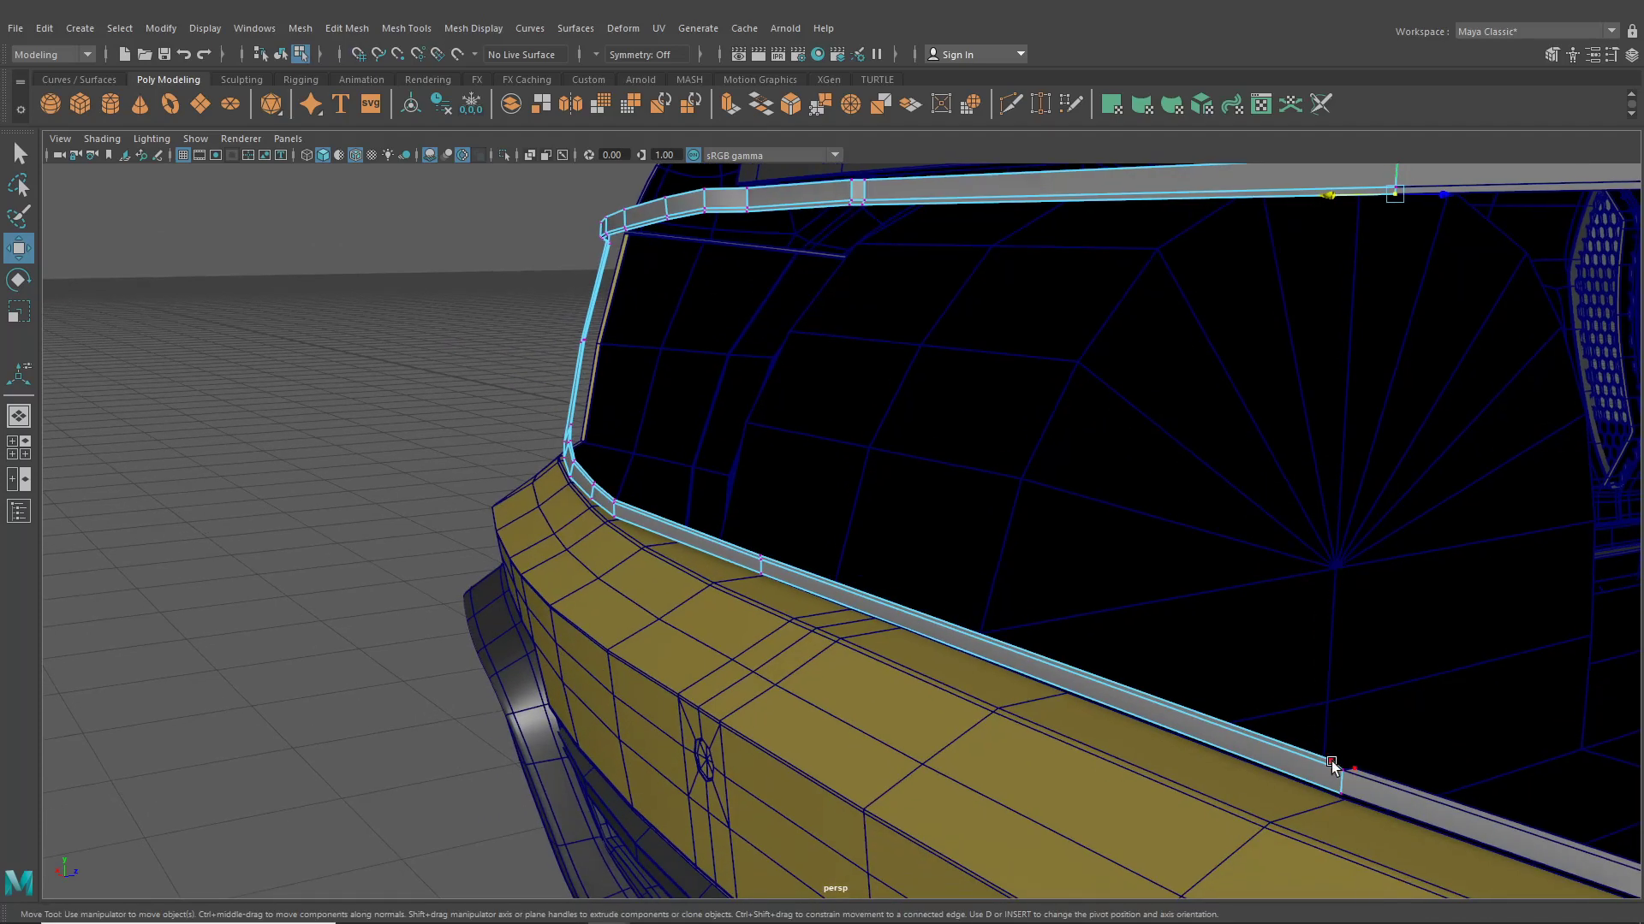
pyautogui.click(1332, 764)
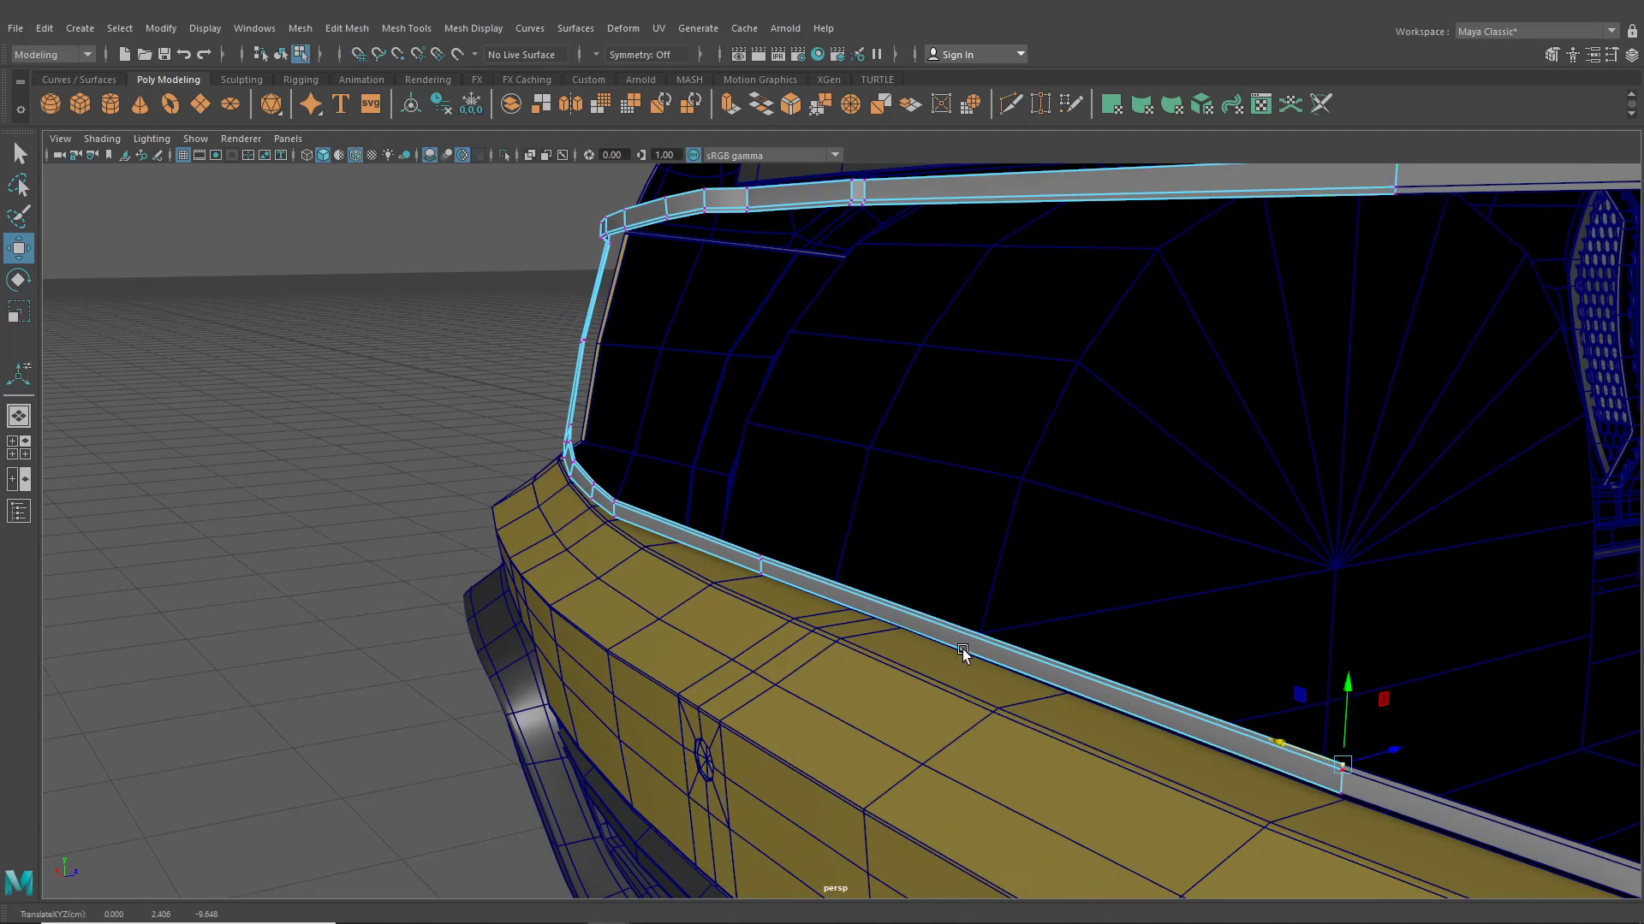
# Adjust the height of the extruded inner vertices along the lower strip, from the centre line to the curved end
pyautogui.keyDown('shift'); pyautogui.click(764, 552); pyautogui.keyUp('shift')
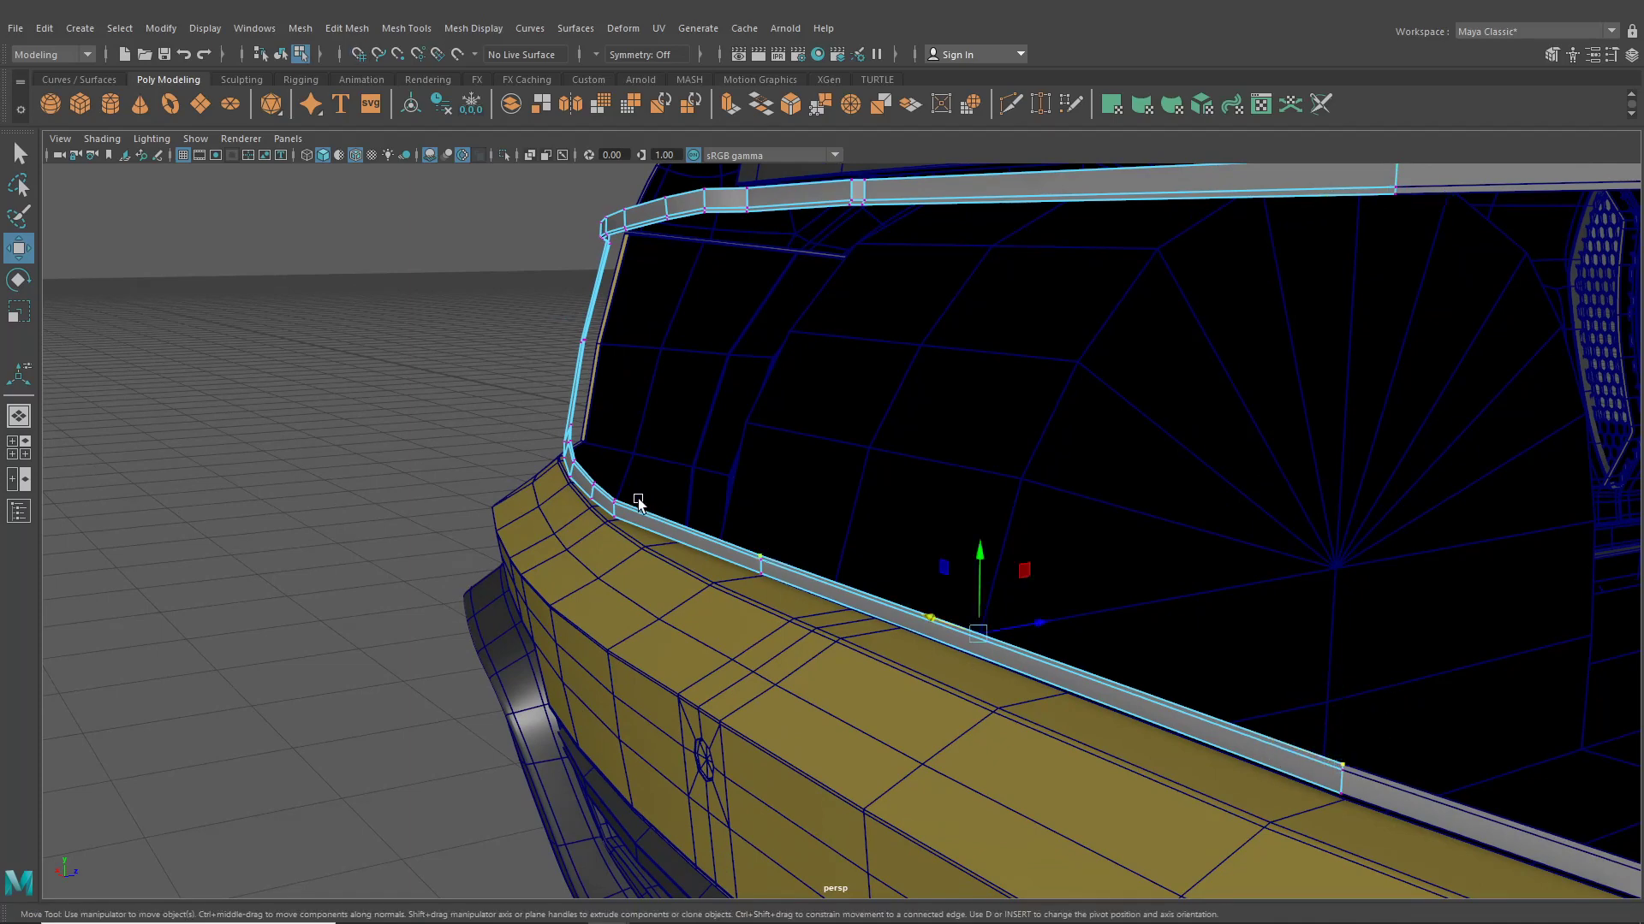
pyautogui.keyDown('shift'); pyautogui.click(624, 498); pyautogui.keyUp('shift')
pyautogui.scroll(2, 839, 545)
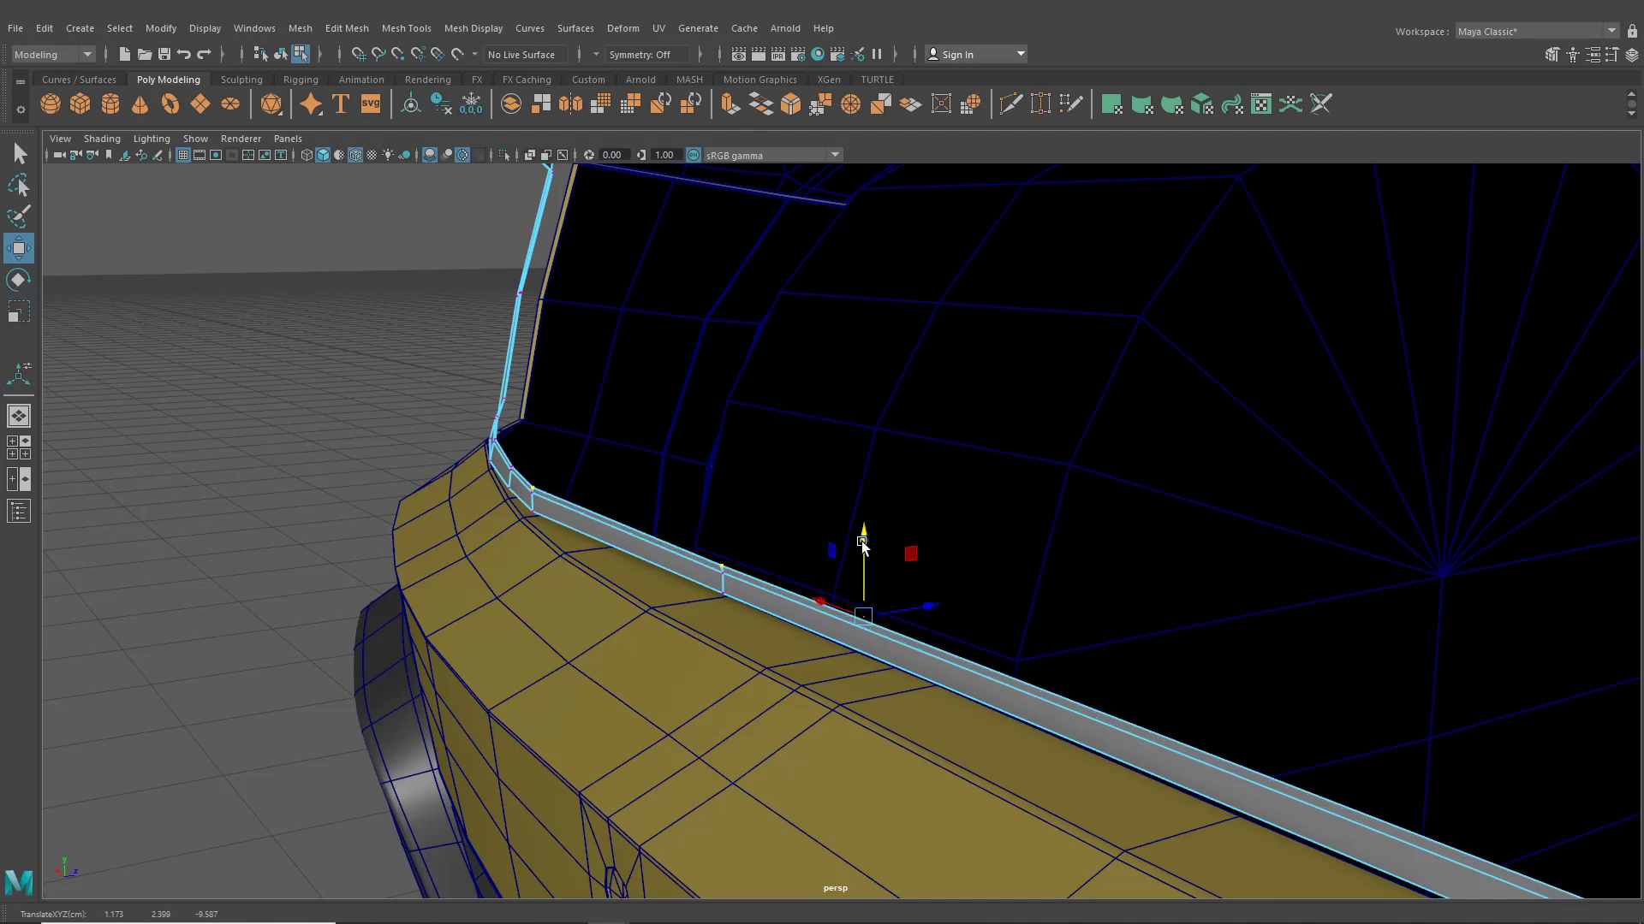
pyautogui.moveTo(863, 548)
pyautogui.keyDown('alt'); pyautogui.mouseDown()
pyautogui.moveTo(800, 540)
pyautogui.moveTo(846, 535)
pyautogui.mouseUp(); pyautogui.keyUp('alt')
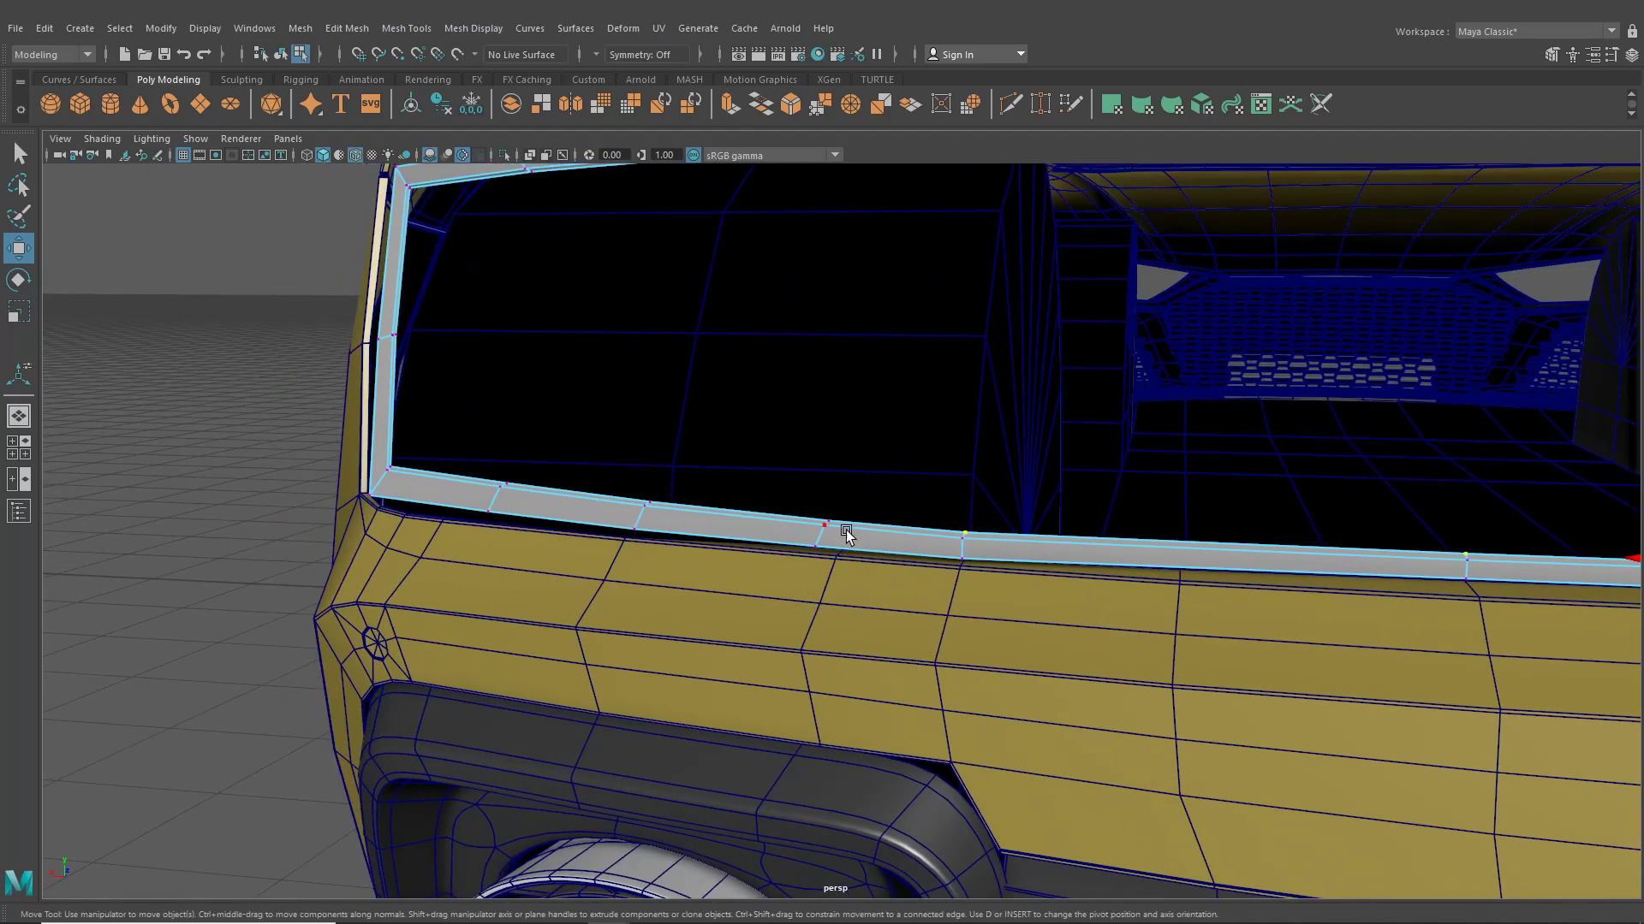
pyautogui.keyDown('shift'); pyautogui.click(657, 503); pyautogui.keyUp('shift')
pyautogui.keyDown('shift'); pyautogui.click(512, 484); pyautogui.keyUp('shift')
pyautogui.moveTo(656, 458); pyautogui.dragTo(855, 524)
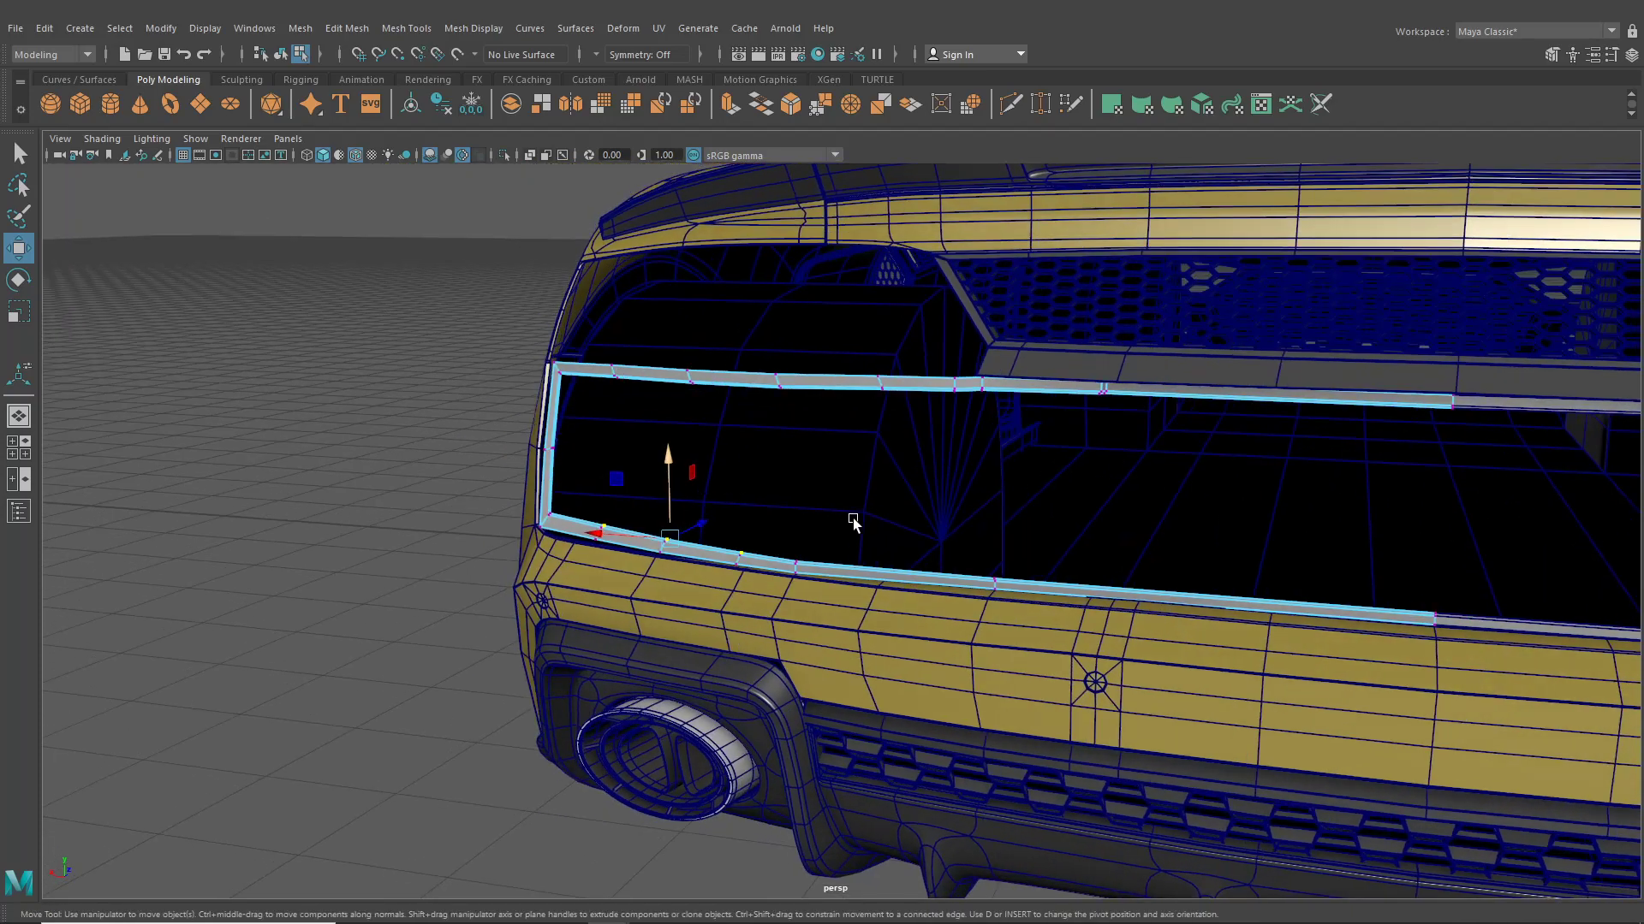
# Insert an edge loop around the frame's front faces, close to their inner edge
pyautogui.moveTo(855, 382); pyautogui.dragTo(850, 334, button='right')
pyautogui.keyDown('alt'); pyautogui.moveTo(874, 399); pyautogui.dragTo(908, 456, button='middle'); pyautogui.keyUp('alt')
pyautogui.scroll(5, 909, 456)
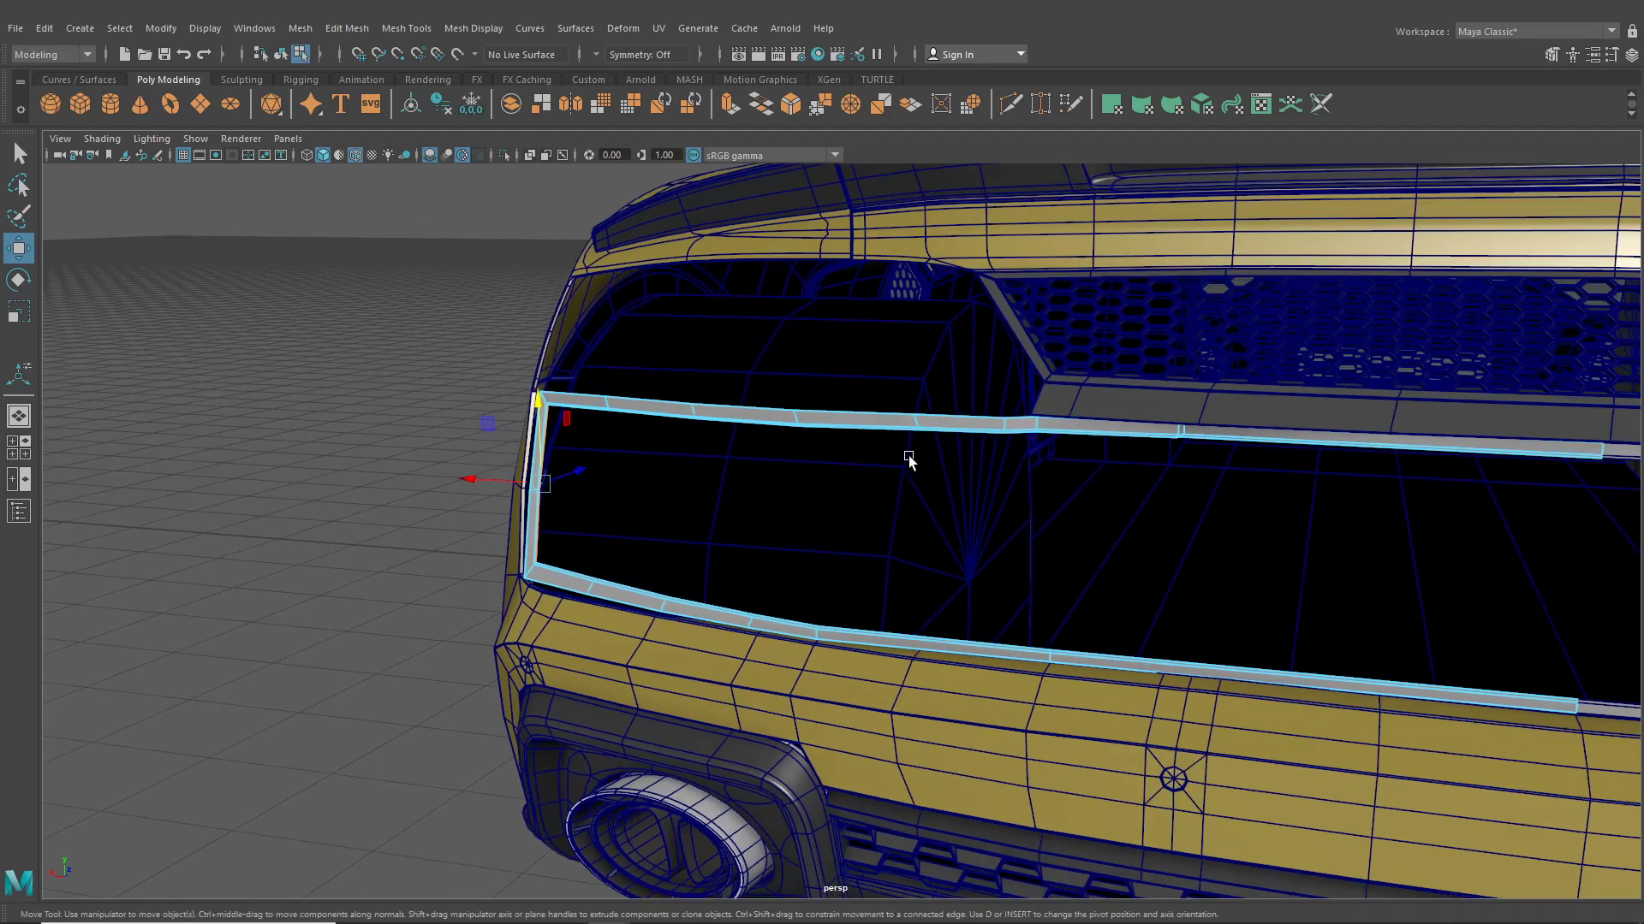
pyautogui.click(405, 29)
pyautogui.click(445, 157)
pyautogui.scroll(5, 942, 442)
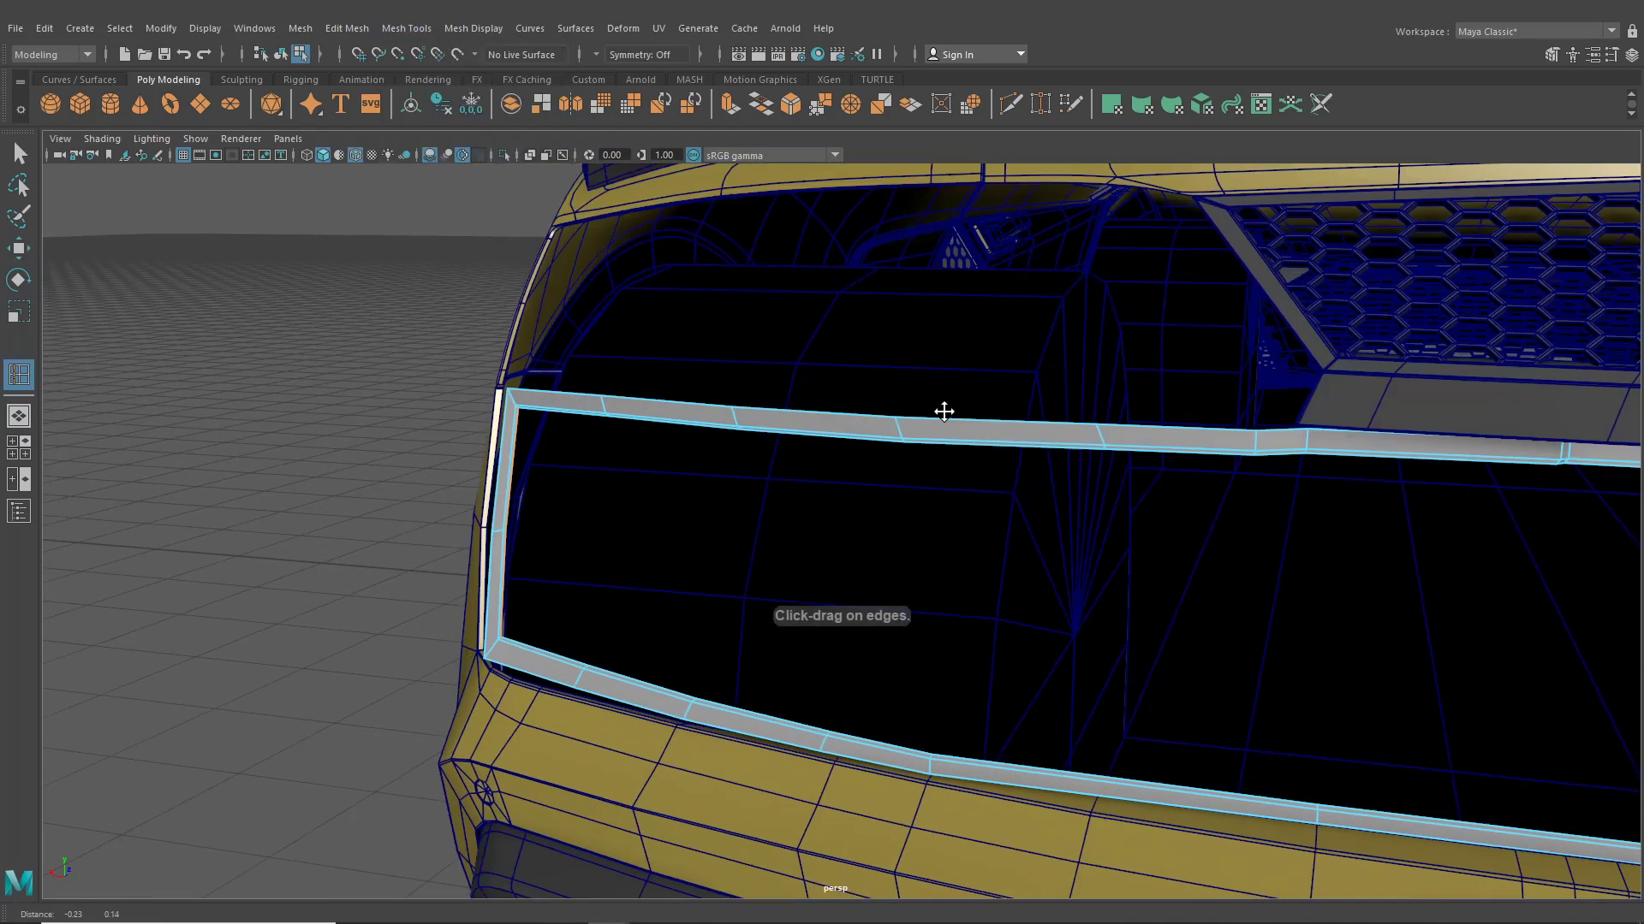
pyautogui.keyDown('alt'); pyautogui.moveTo(941, 442); pyautogui.dragTo(818, 408); pyautogui.keyUp('alt')
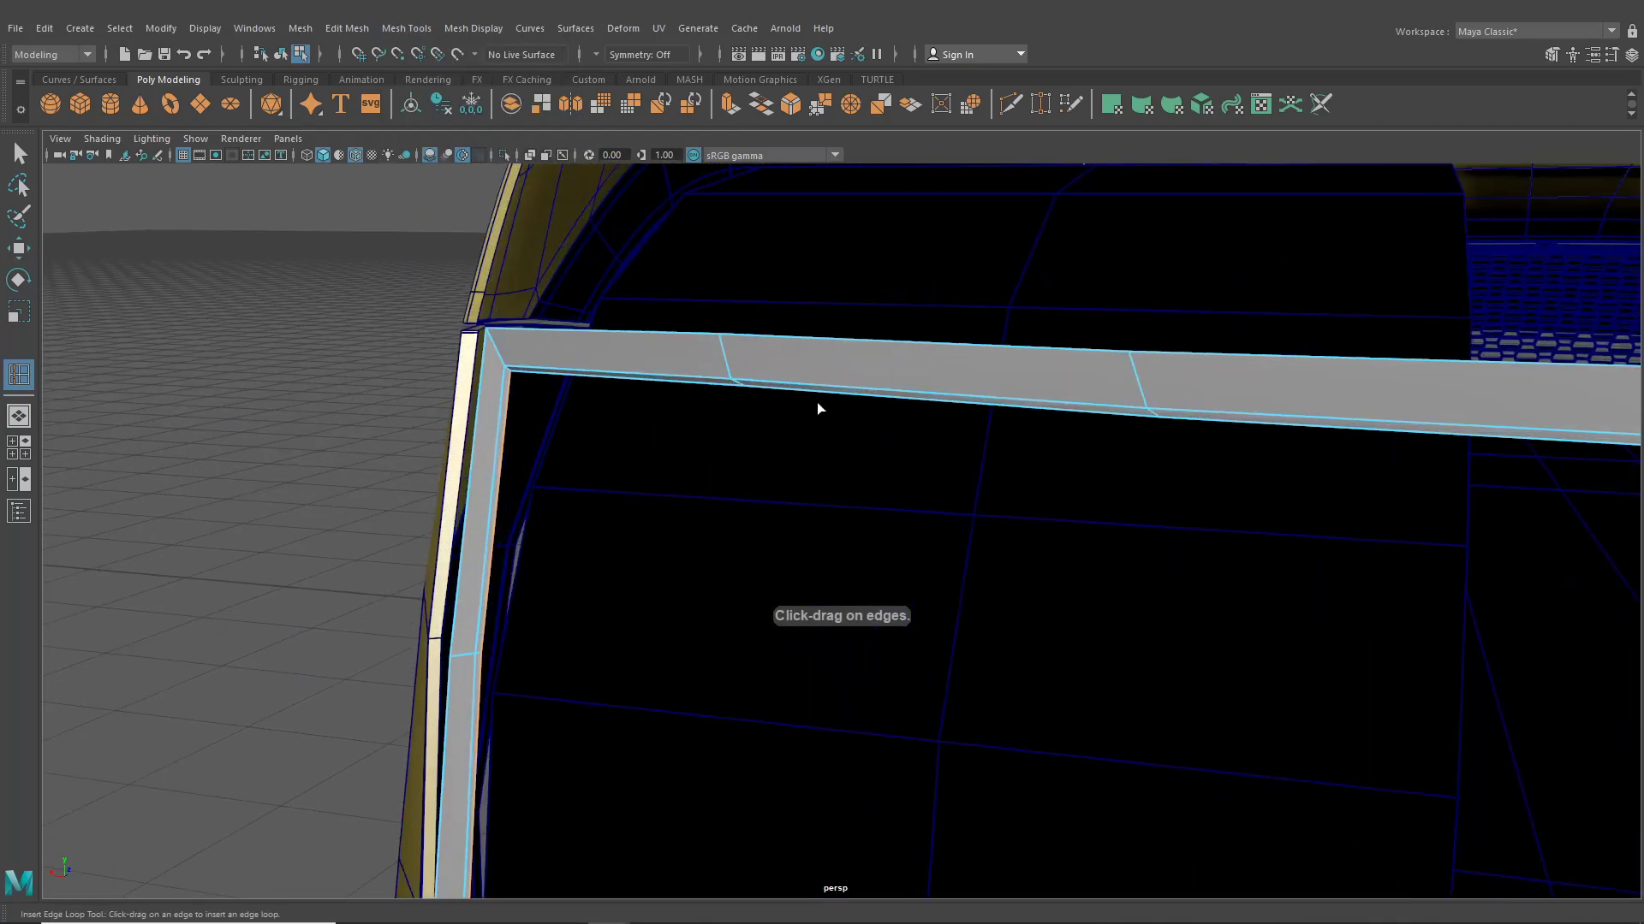
pyautogui.click(727, 373)
pyautogui.keyDown('alt'); pyautogui.moveTo(821, 423); pyautogui.dragTo(933, 428); pyautogui.keyUp('alt')
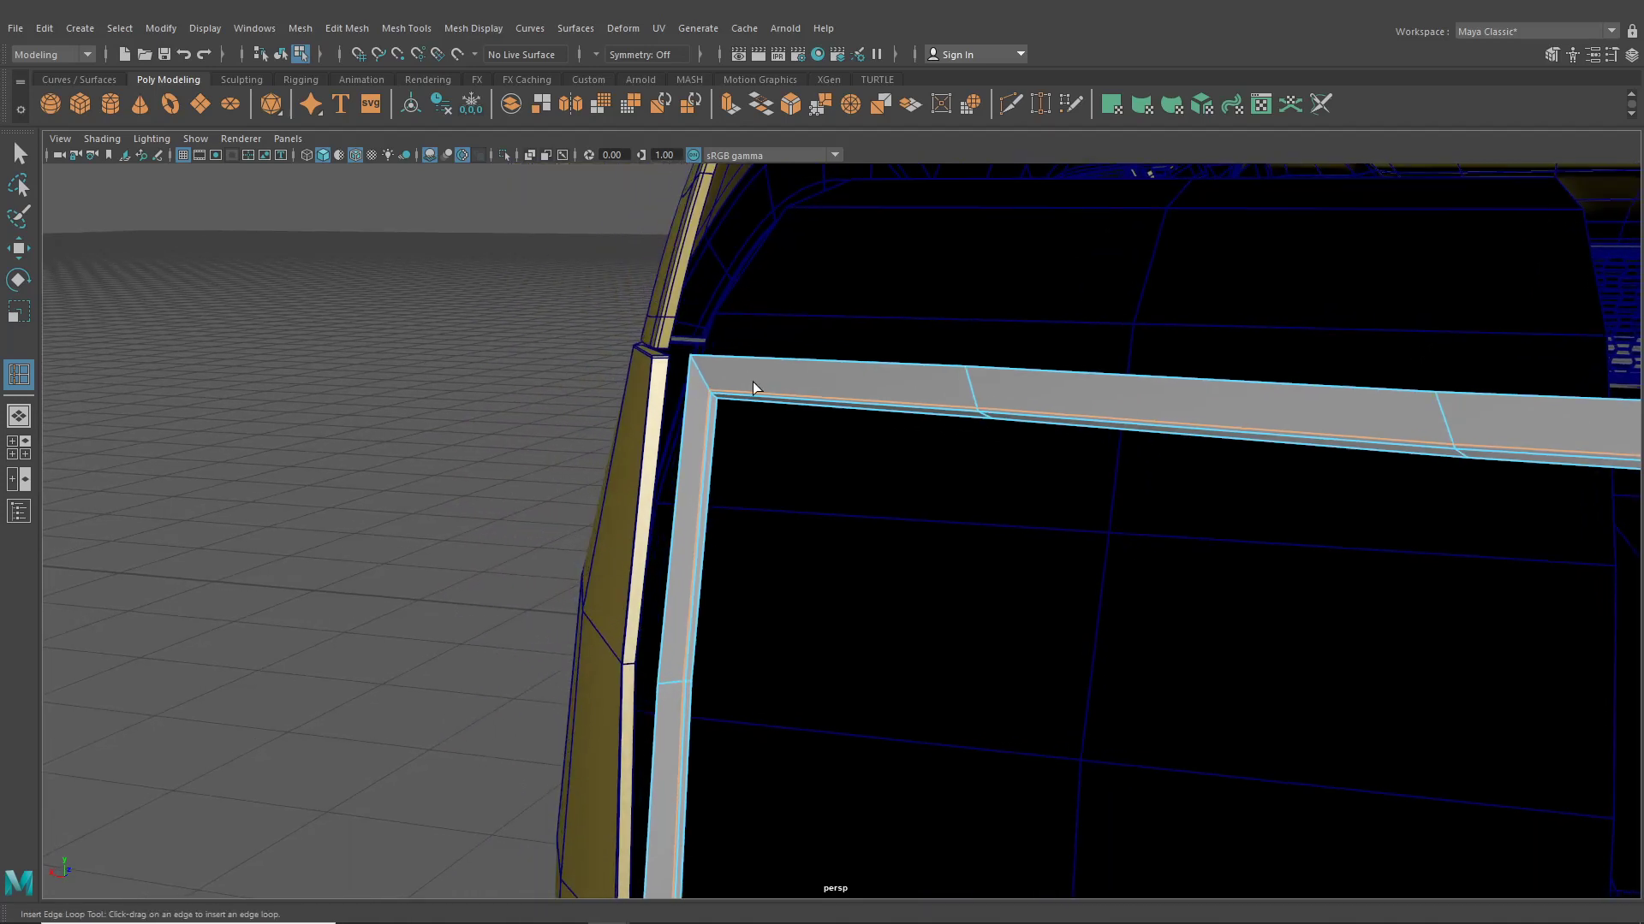
# Select the narrow face loop beside the inserted edge loop around the frame, and return to object selection
pyautogui.click(22, 154)
pyautogui.moveTo(745, 380); pyautogui.dragTo(750, 431, button='right')
pyautogui.keyDown('alt'); pyautogui.moveTo(834, 422); pyautogui.dragTo(781, 480, button='middle'); pyautogui.keyUp('alt')
pyautogui.keyDown('alt'); pyautogui.moveTo(780, 480); pyautogui.dragTo(920, 532, button='right'); pyautogui.keyUp('alt')
pyautogui.click(915, 481)
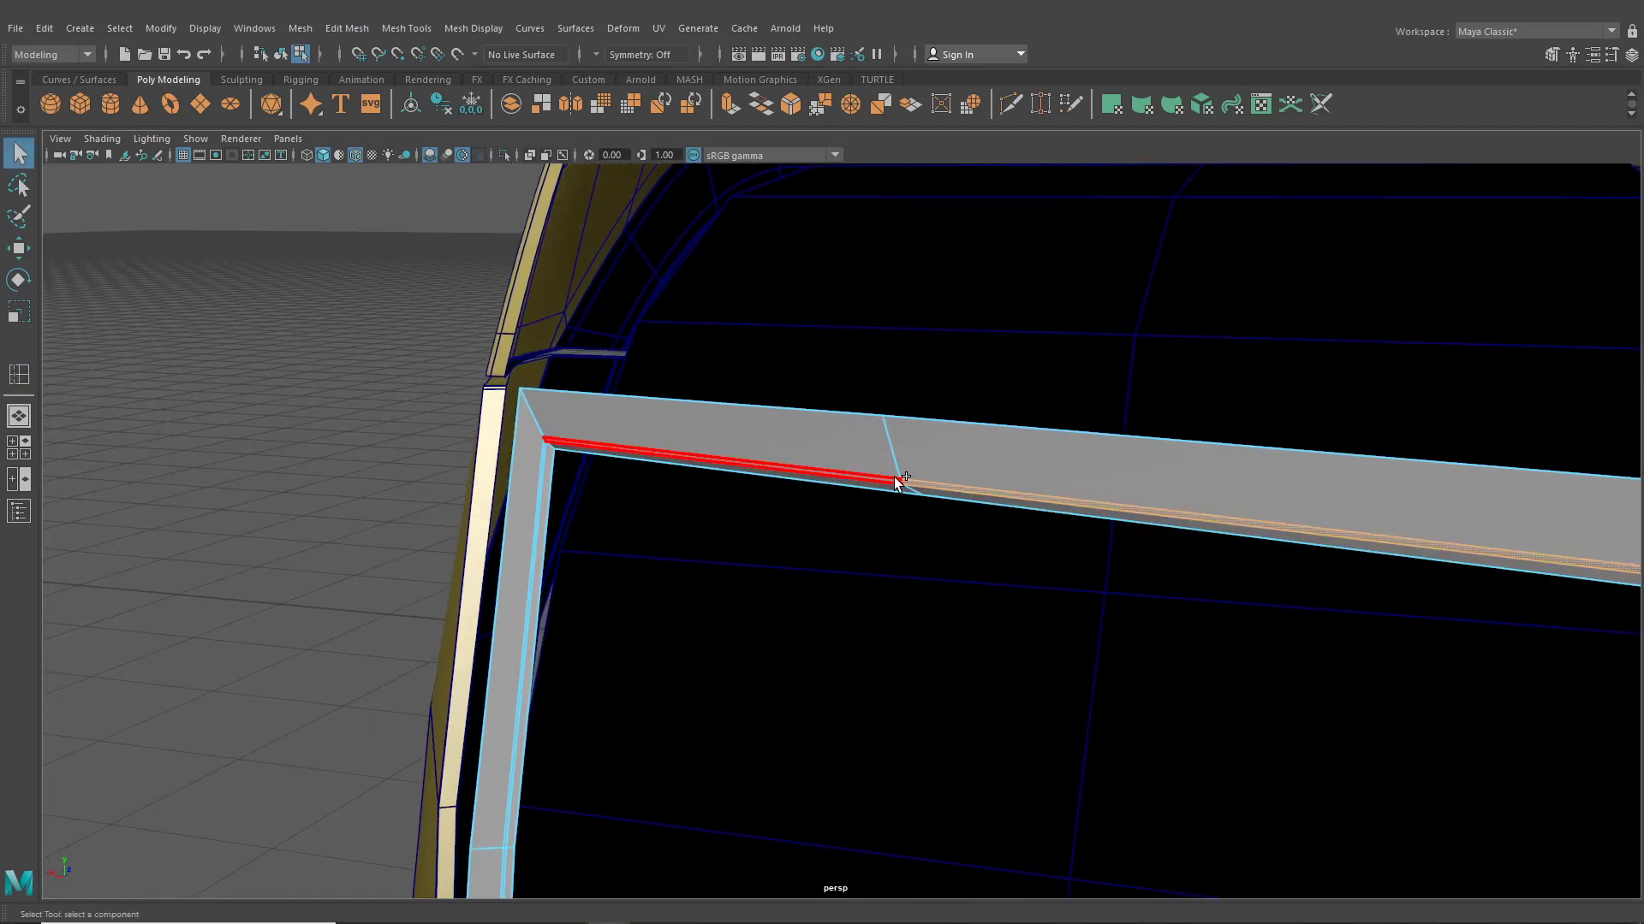
pyautogui.keyDown('shift'); pyautogui.doubleClick(894, 476); pyautogui.keyUp('shift')
pyautogui.keyDown('alt'); pyautogui.moveTo(1370, 676); pyautogui.dragTo(1214, 658, button='right'); pyautogui.keyUp('alt')
pyautogui.keyDown('alt'); pyautogui.moveTo(1214, 657); pyautogui.dragTo(830, 476, button='middle'); pyautogui.keyUp('alt')
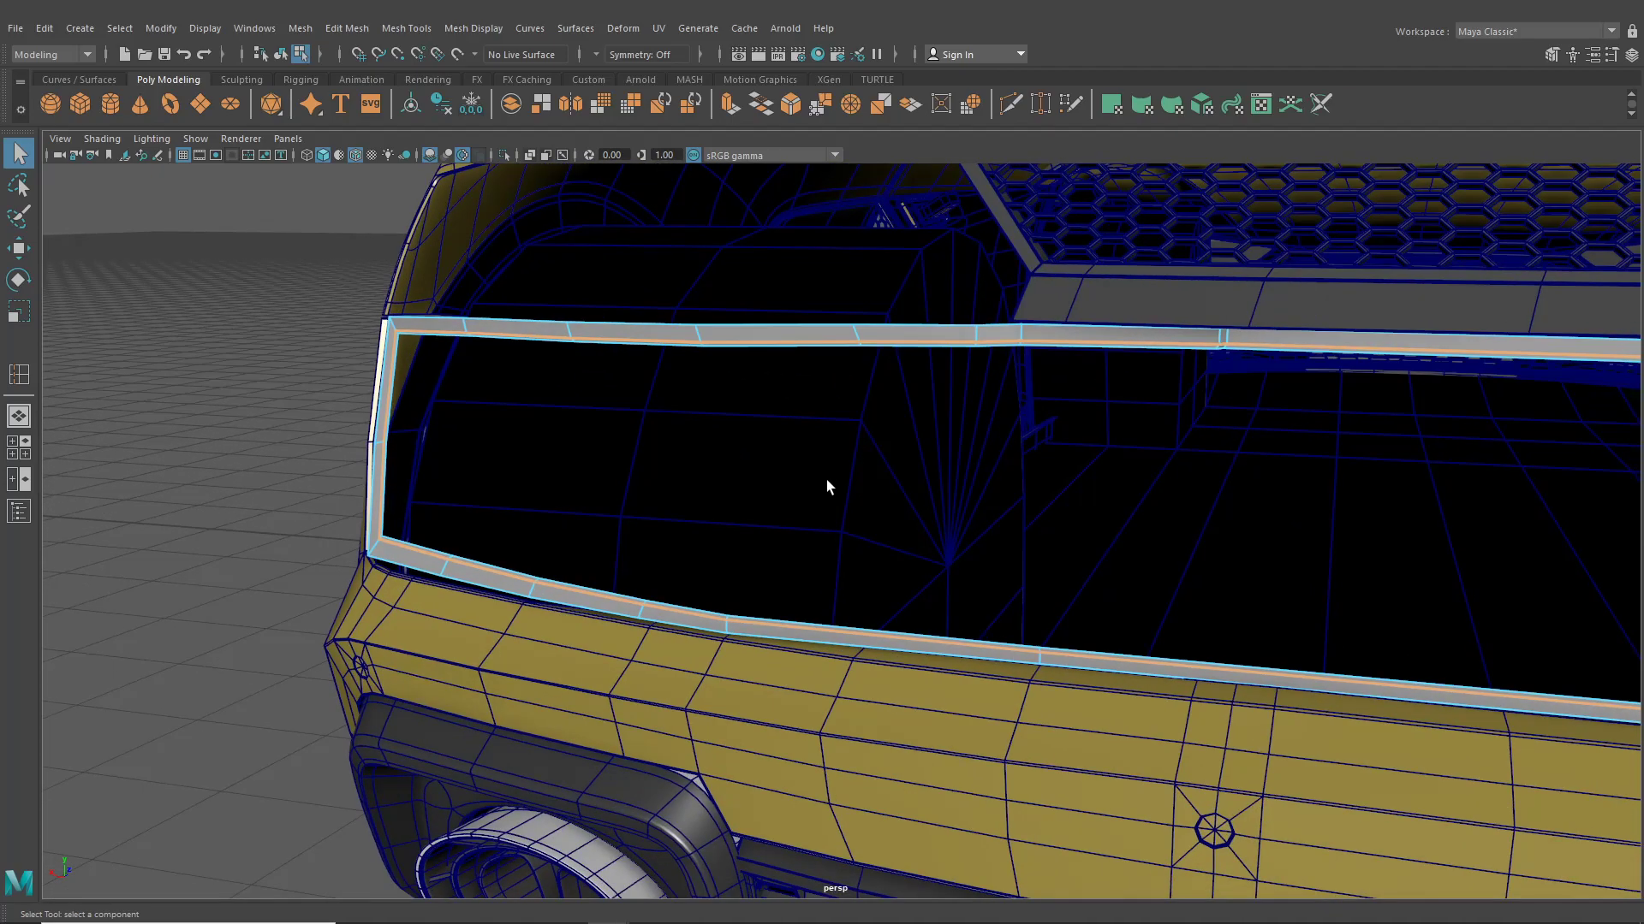
pyautogui.click(282, 54)
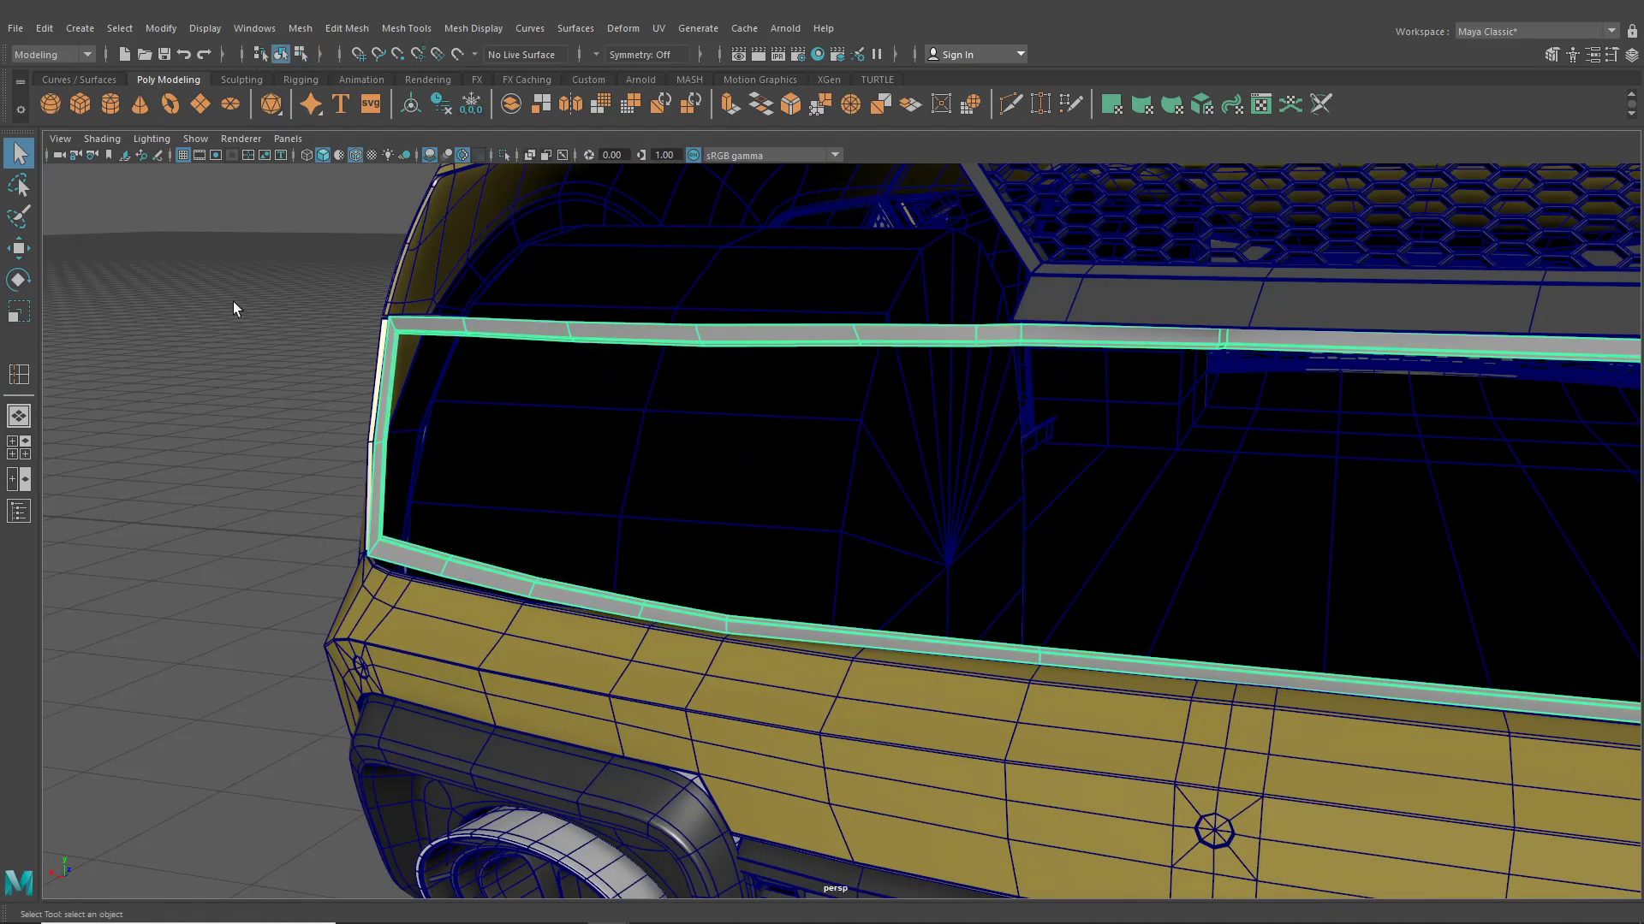
# Select the upper border edges along the frame's top strip, from the side corner to the car's centre line
pyautogui.keyDown('alt'); pyautogui.moveTo(233, 301); pyautogui.dragTo(859, 545); pyautogui.keyUp('alt')
pyautogui.scroll(3, 859, 545)
pyautogui.click(873, 450)
pyautogui.moveTo(873, 450); pyautogui.dragTo(858, 383, button='right')
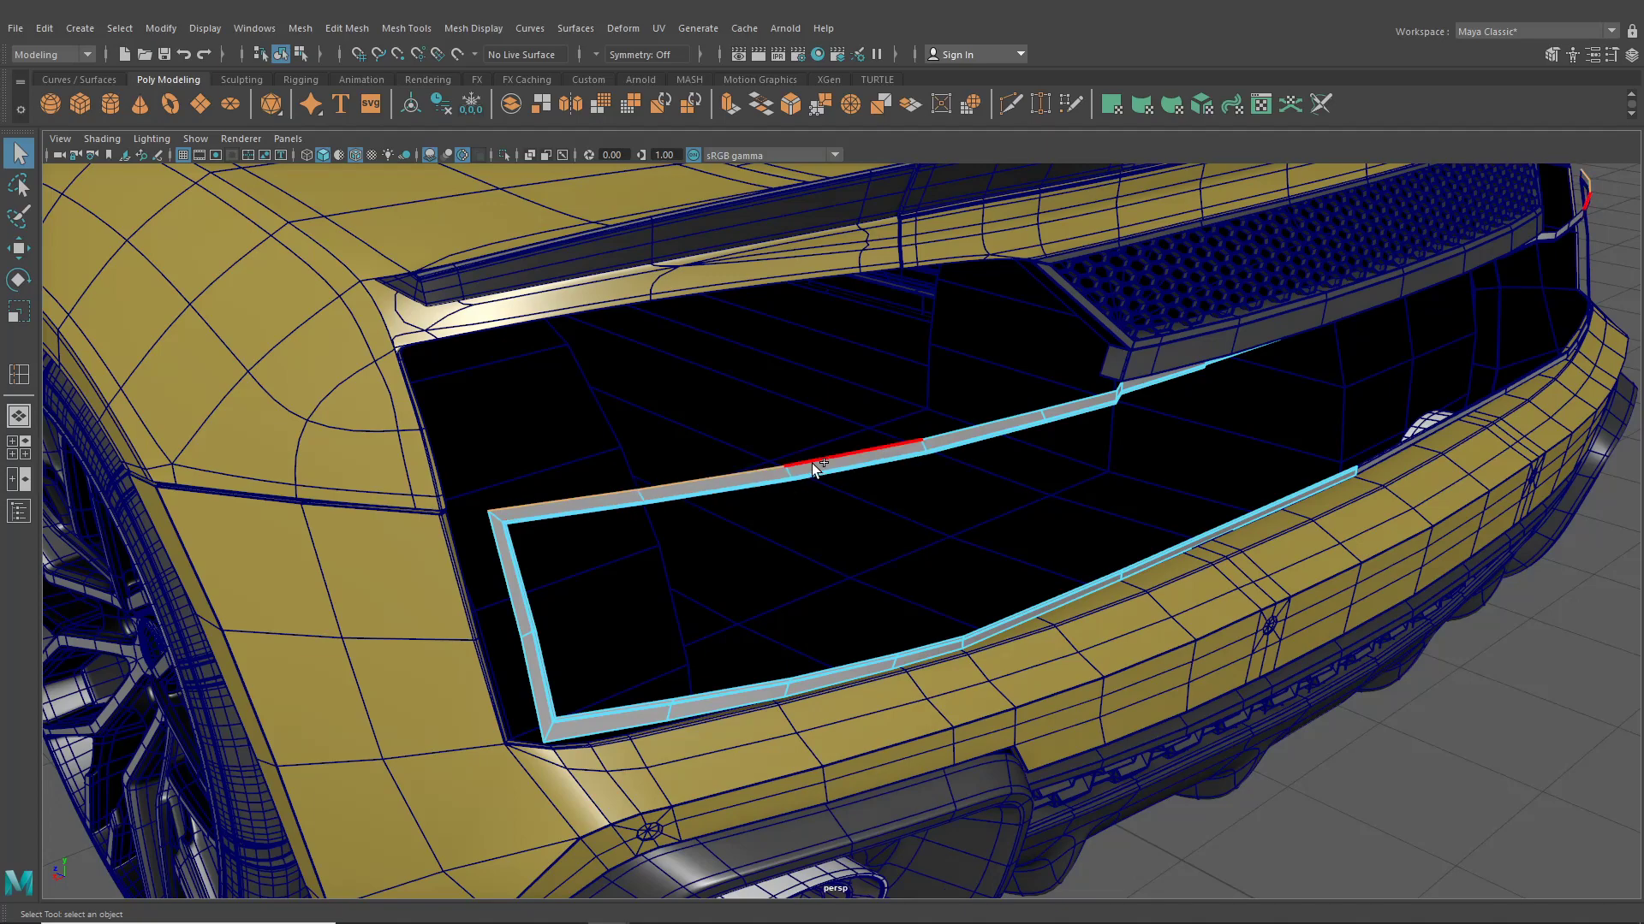
pyautogui.keyDown('shift'); pyautogui.click(1117, 388); pyautogui.keyUp('shift')
pyautogui.keyDown('alt'); pyautogui.moveTo(1145, 416); pyautogui.dragTo(887, 346); pyautogui.keyUp('alt')
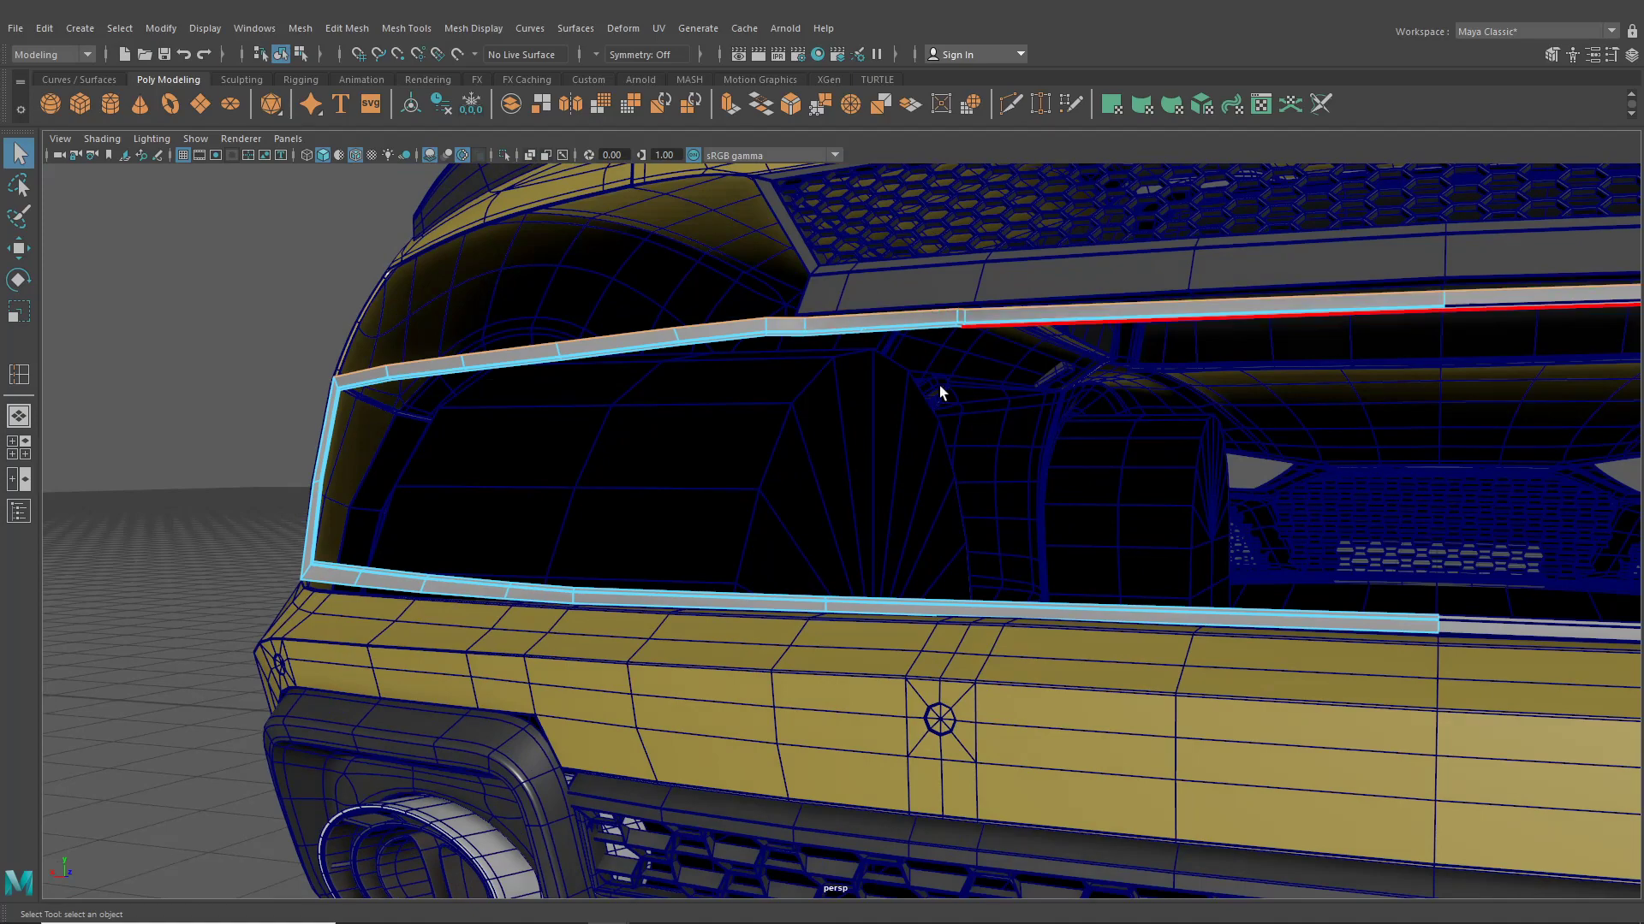
# Extrude the selected top strip edges and pull the new edges slightly upward along the world axis
pyautogui.hotkey('ctrl', 'e')
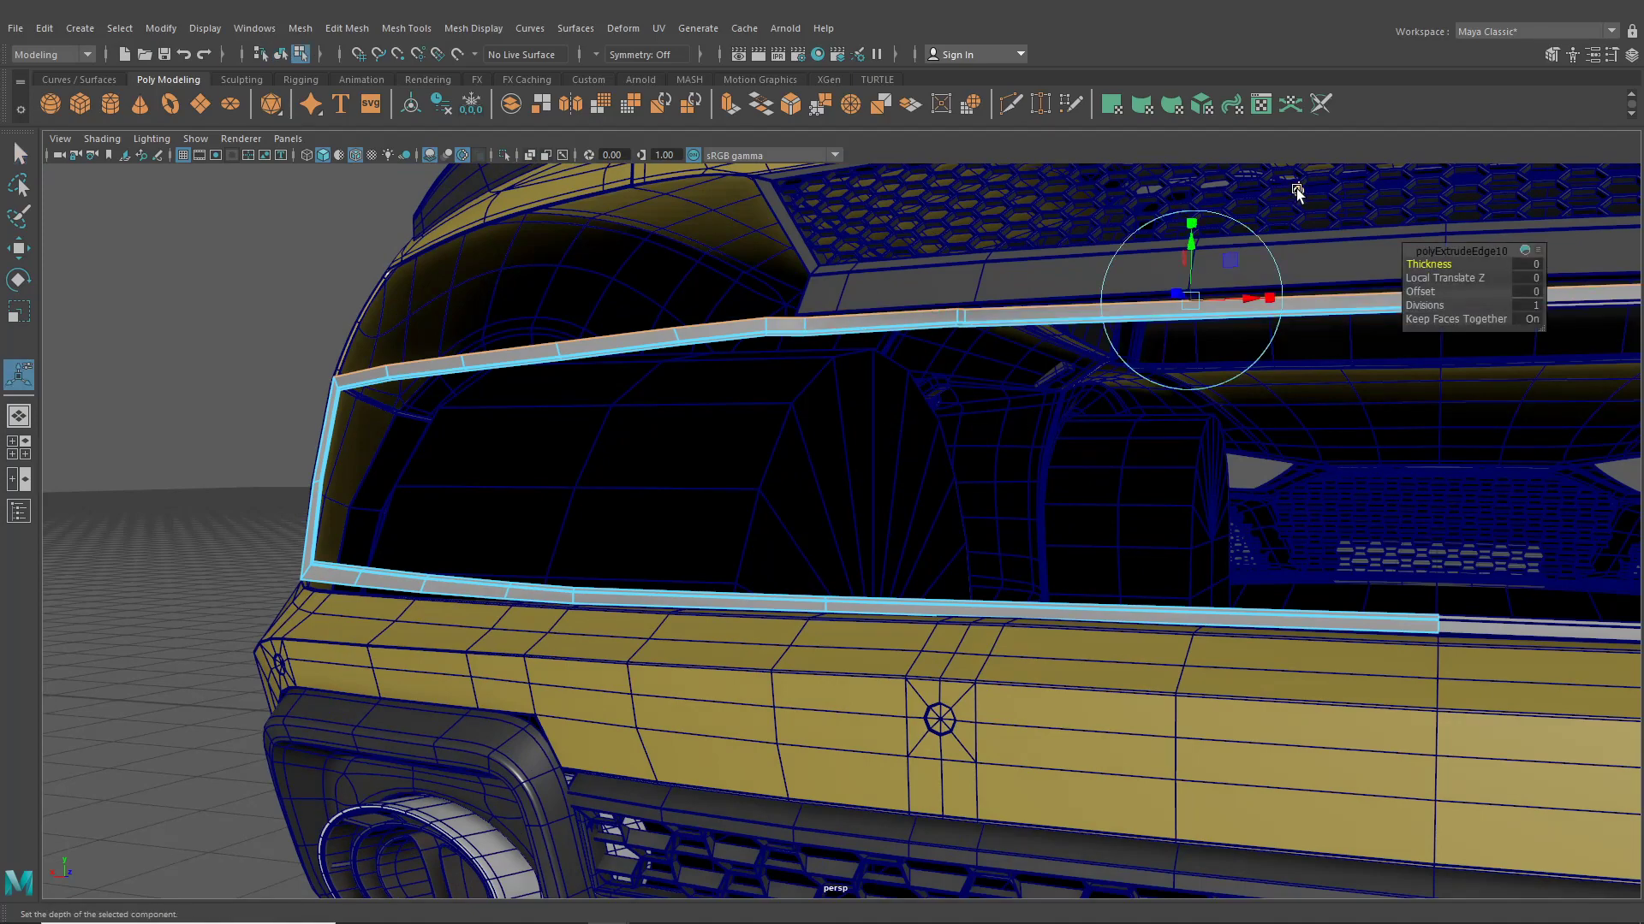
pyautogui.click(1297, 190)
pyautogui.keyDown('alt'); pyautogui.moveTo(855, 420); pyautogui.dragTo(1026, 476); pyautogui.keyUp('alt')
pyautogui.moveTo(972, 401); pyautogui.dragTo(1006, 398)
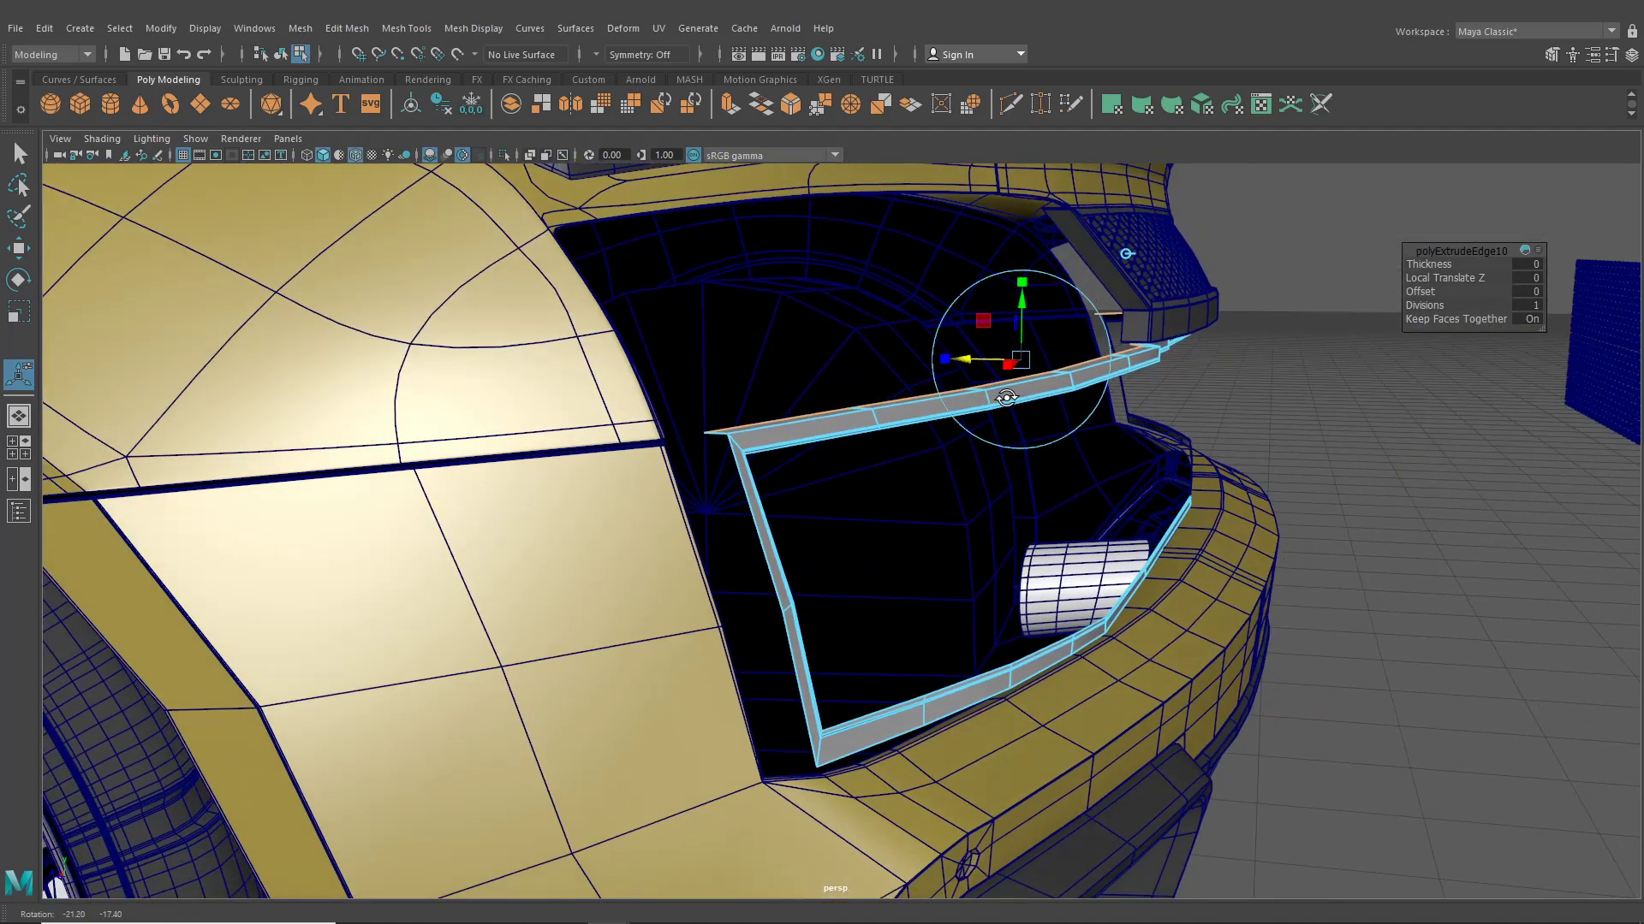
pyautogui.moveTo(1018, 313); pyautogui.dragTo(1019, 304)
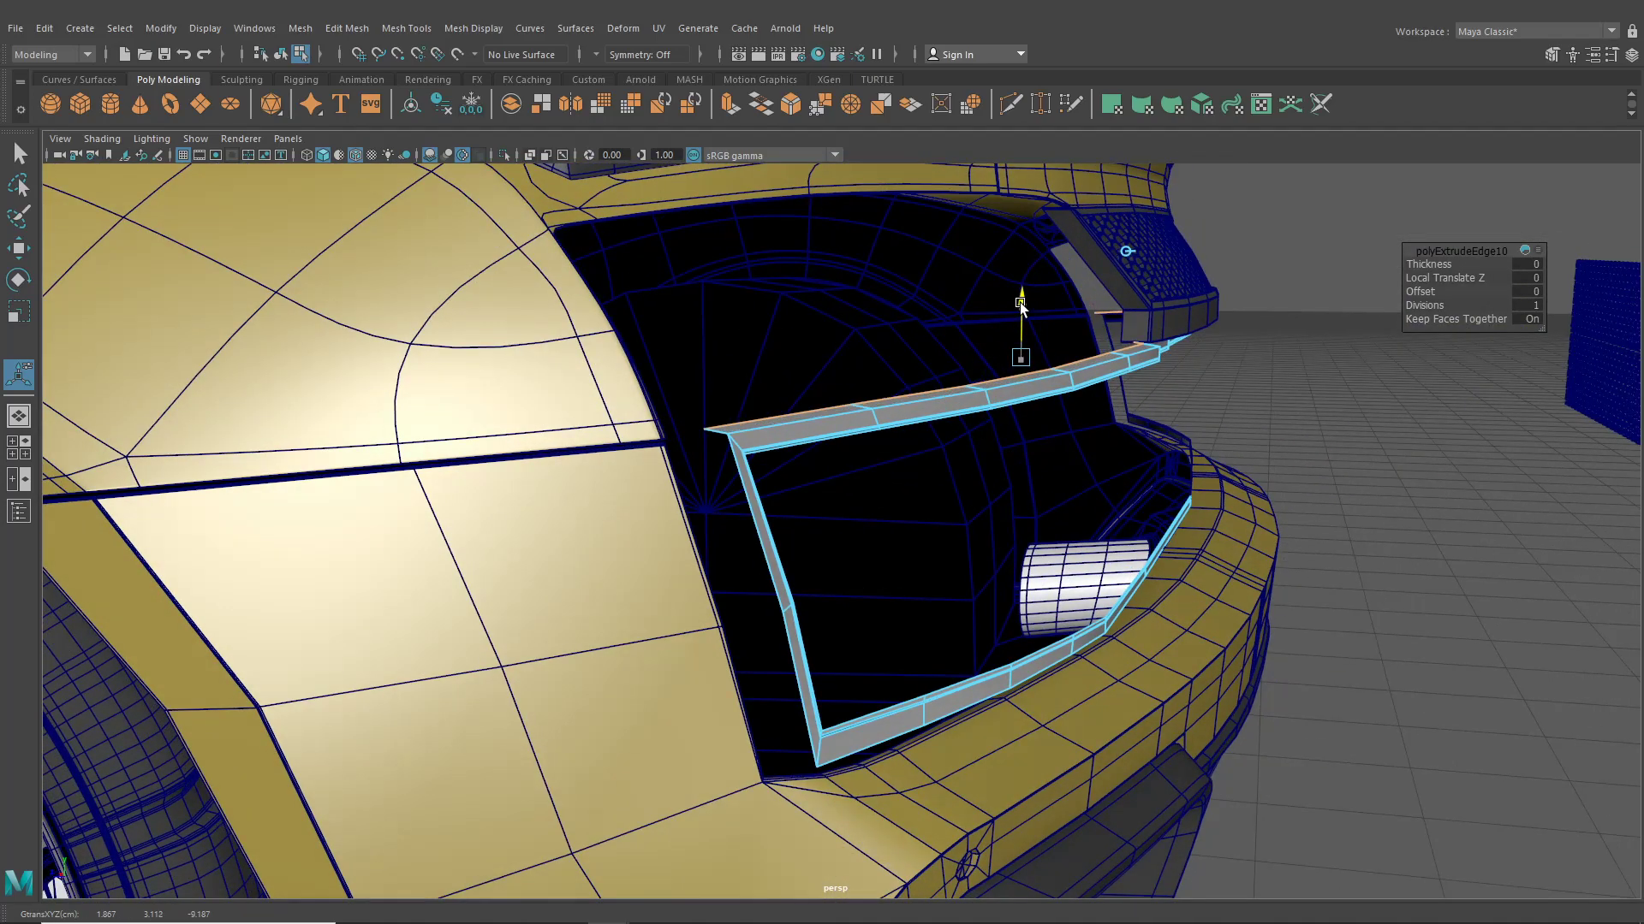
# Extrude the two outer edges of the frame's short side strip outward toward the yellow body panel
pyautogui.keyDown('alt'); pyautogui.moveTo(1057, 379); pyautogui.dragTo(971, 454); pyautogui.keyUp('alt')
pyautogui.click(666, 501)
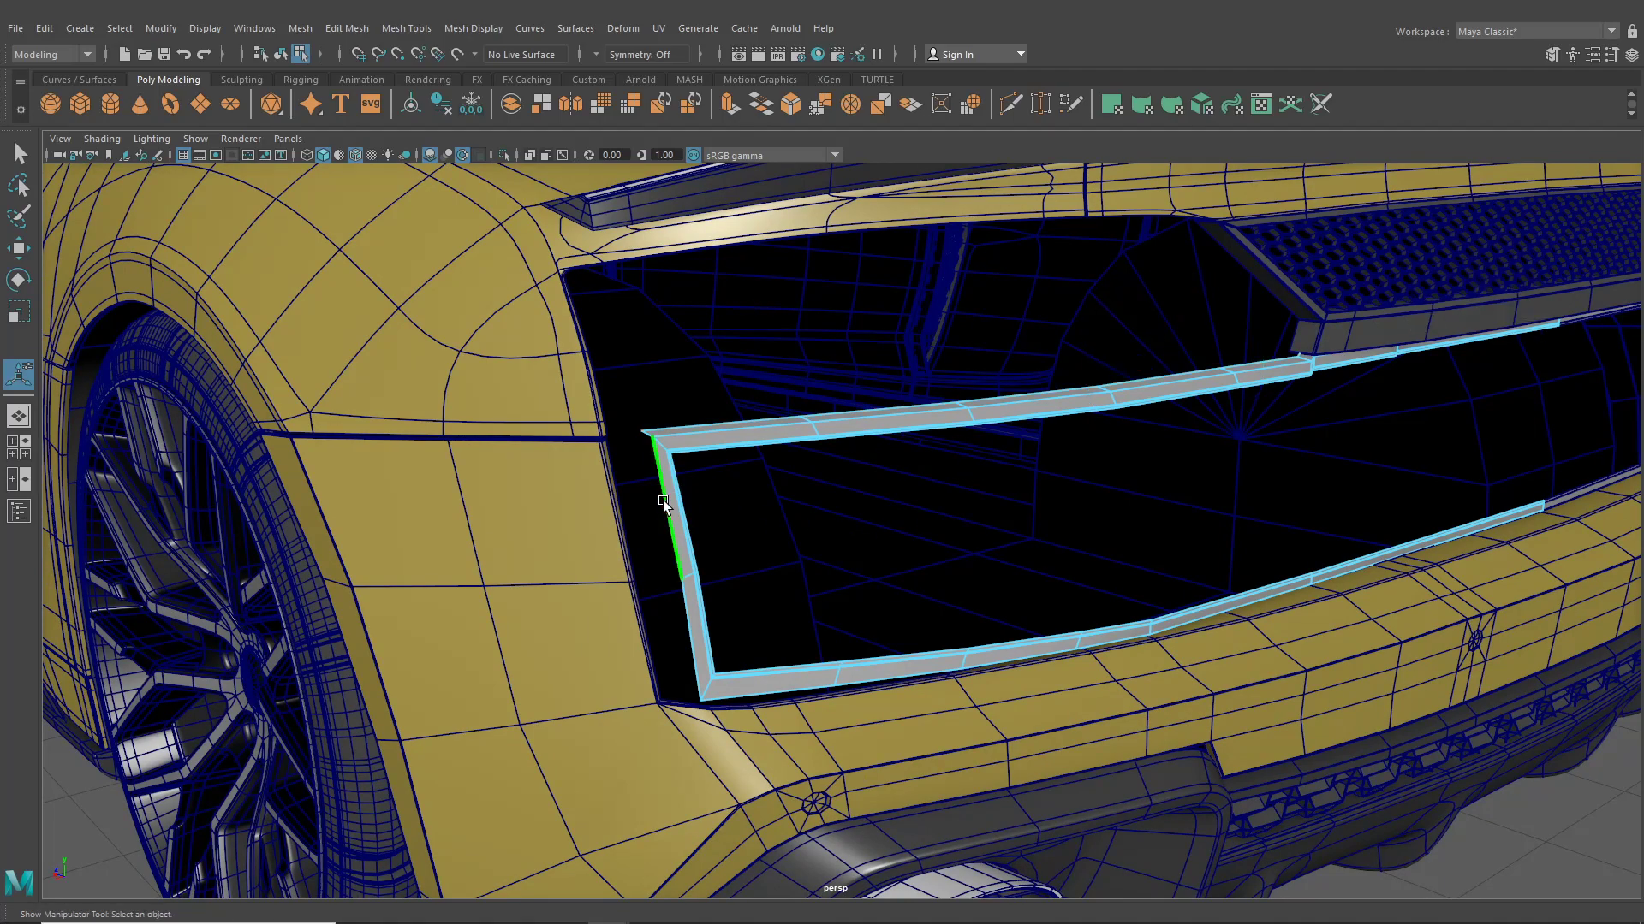
pyautogui.moveTo(663, 500)
pyautogui.keyDown('alt'); pyautogui.mouseDown()
pyautogui.moveTo(717, 521)
pyautogui.moveTo(716, 568)
pyautogui.moveTo(681, 522)
pyautogui.mouseUp(); pyautogui.keyUp('alt')
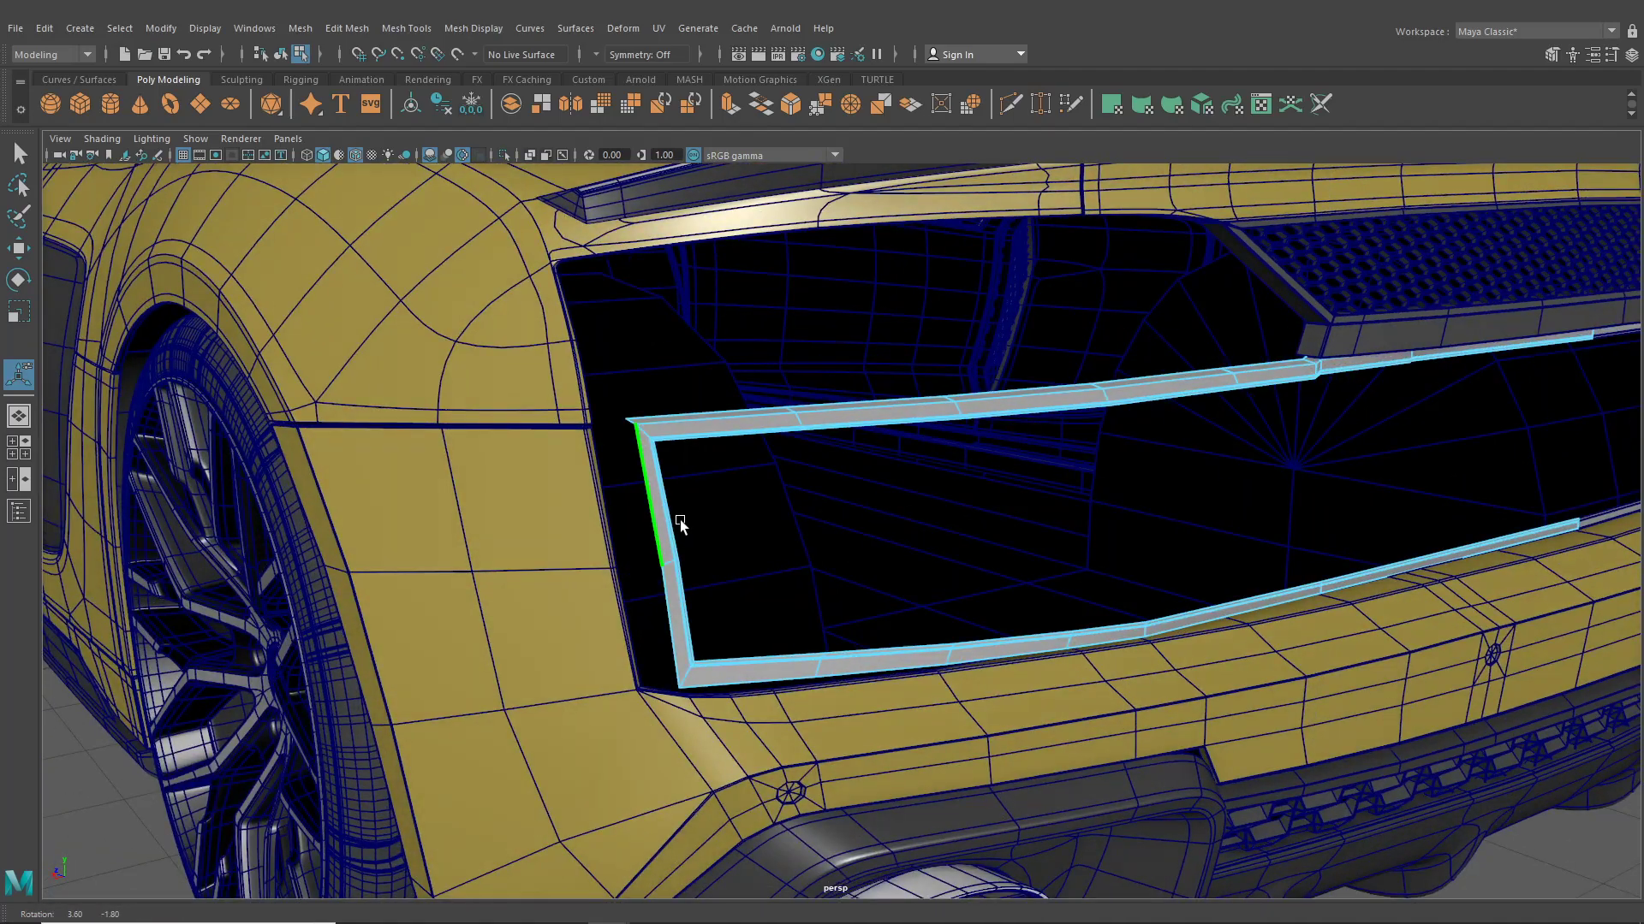
pyautogui.click(666, 609)
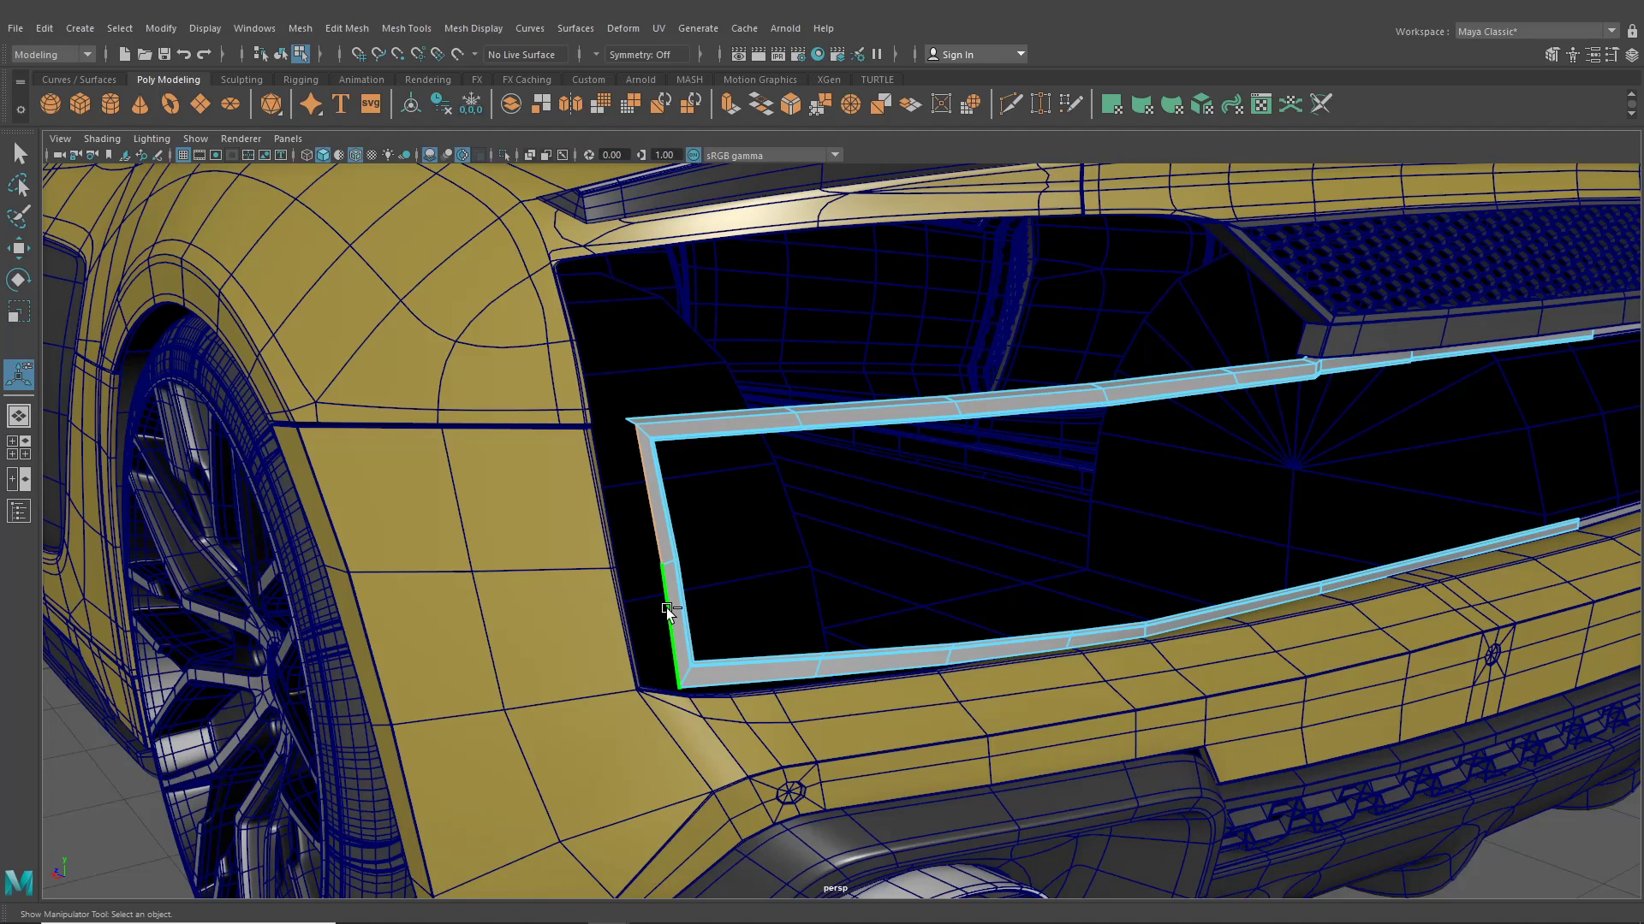
pyautogui.hotkey('ctrl', 'e')
pyautogui.click(752, 394)
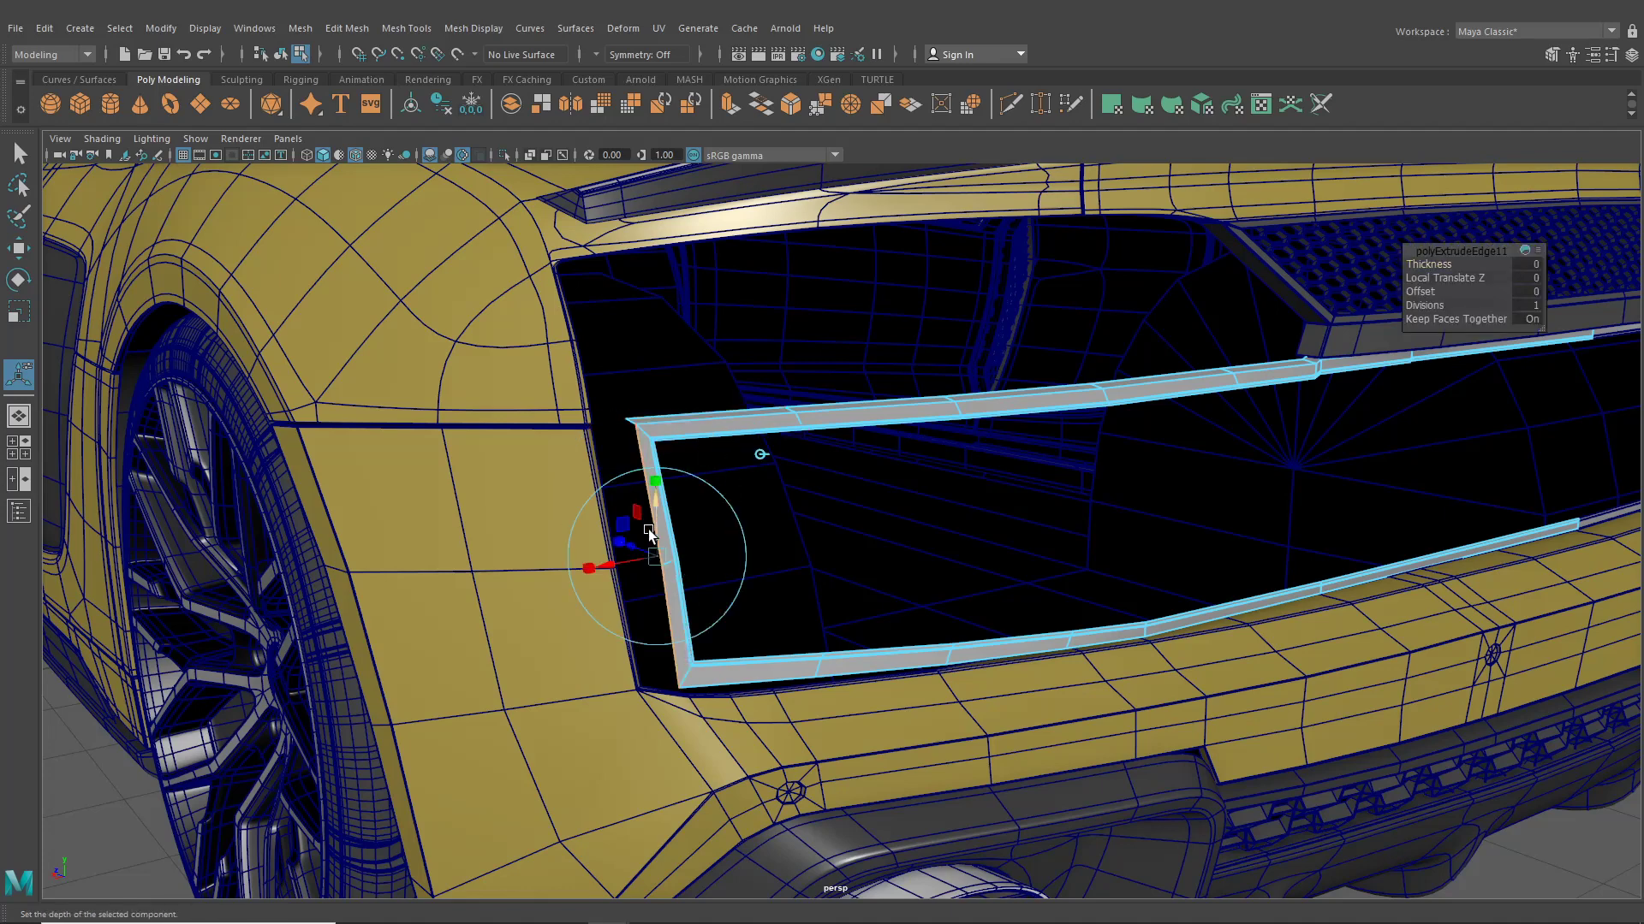
pyautogui.moveTo(606, 566); pyautogui.dragTo(575, 572)
pyautogui.keyDown('alt'); pyautogui.moveTo(368, 382); pyautogui.dragTo(428, 400, button='right'); pyautogui.keyUp('alt')
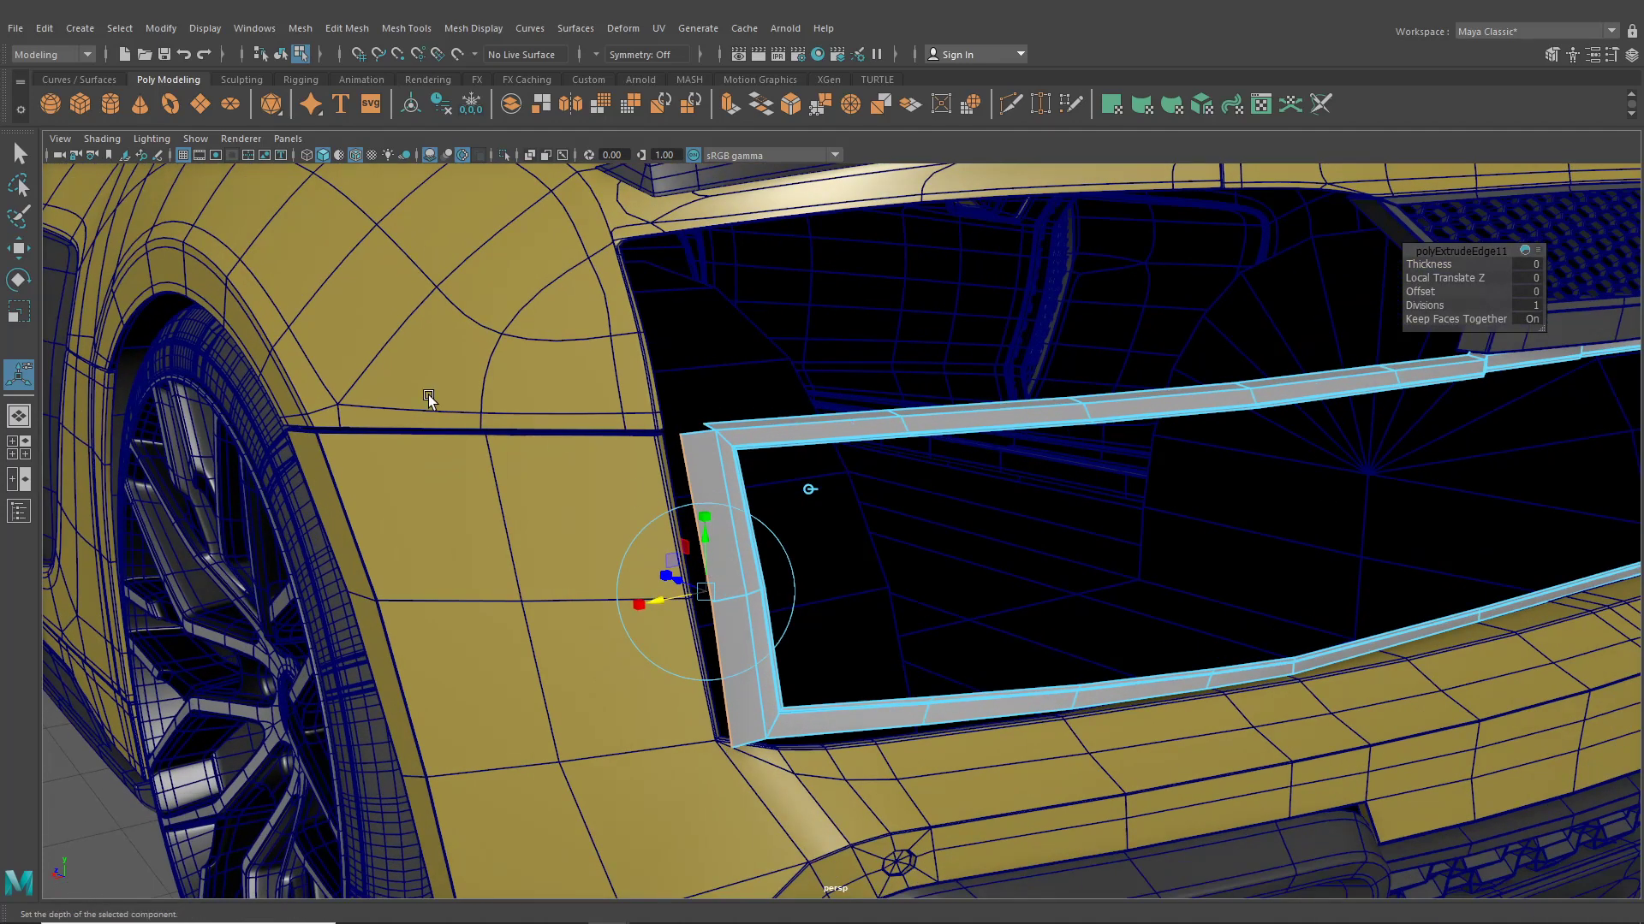
# Snap the extruded vertices of the side strip onto the rear edge of the yellow side panel
pyautogui.click(20, 242)
pyautogui.keyDown('alt'); pyautogui.moveTo(467, 406); pyautogui.dragTo(661, 516); pyautogui.keyUp('alt')
pyautogui.keyDown('alt'); pyautogui.moveTo(660, 517); pyautogui.dragTo(753, 514, button='right'); pyautogui.keyUp('alt')
pyautogui.moveTo(816, 436); pyautogui.dragTo(762, 441, button='right')
pyautogui.moveTo(764, 442)
pyautogui.mouseDown()
pyautogui.moveTo(780, 462)
pyautogui.moveTo(741, 460)
pyautogui.mouseUp()
pyautogui.moveTo(814, 691); pyautogui.dragTo(829, 709)
pyautogui.press('v')
pyautogui.moveTo(822, 701); pyautogui.dragTo(789, 615)
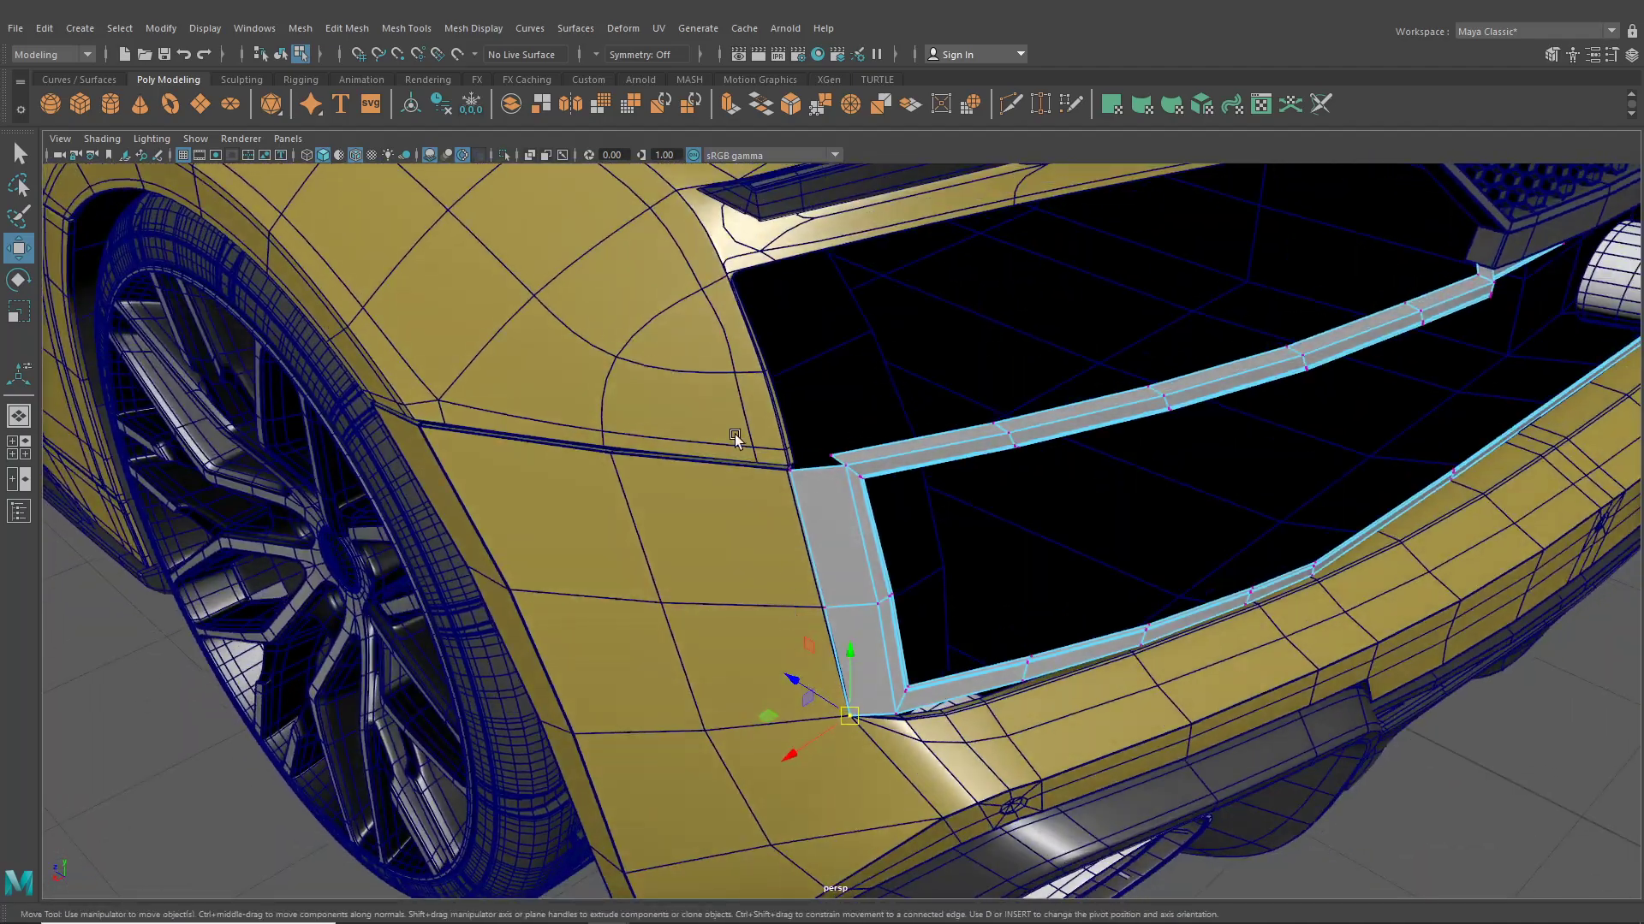
# Weld the top strip's extruded end vertex to the side strip's outer upper corner vertex
pyautogui.keyDown('alt'); pyautogui.moveTo(735, 434); pyautogui.dragTo(750, 493, button='right'); pyautogui.keyUp('alt')
pyautogui.keyDown('alt'); pyautogui.moveTo(750, 493); pyautogui.dragTo(773, 528, button='middle'); pyautogui.keyUp('alt')
pyautogui.click(844, 468)
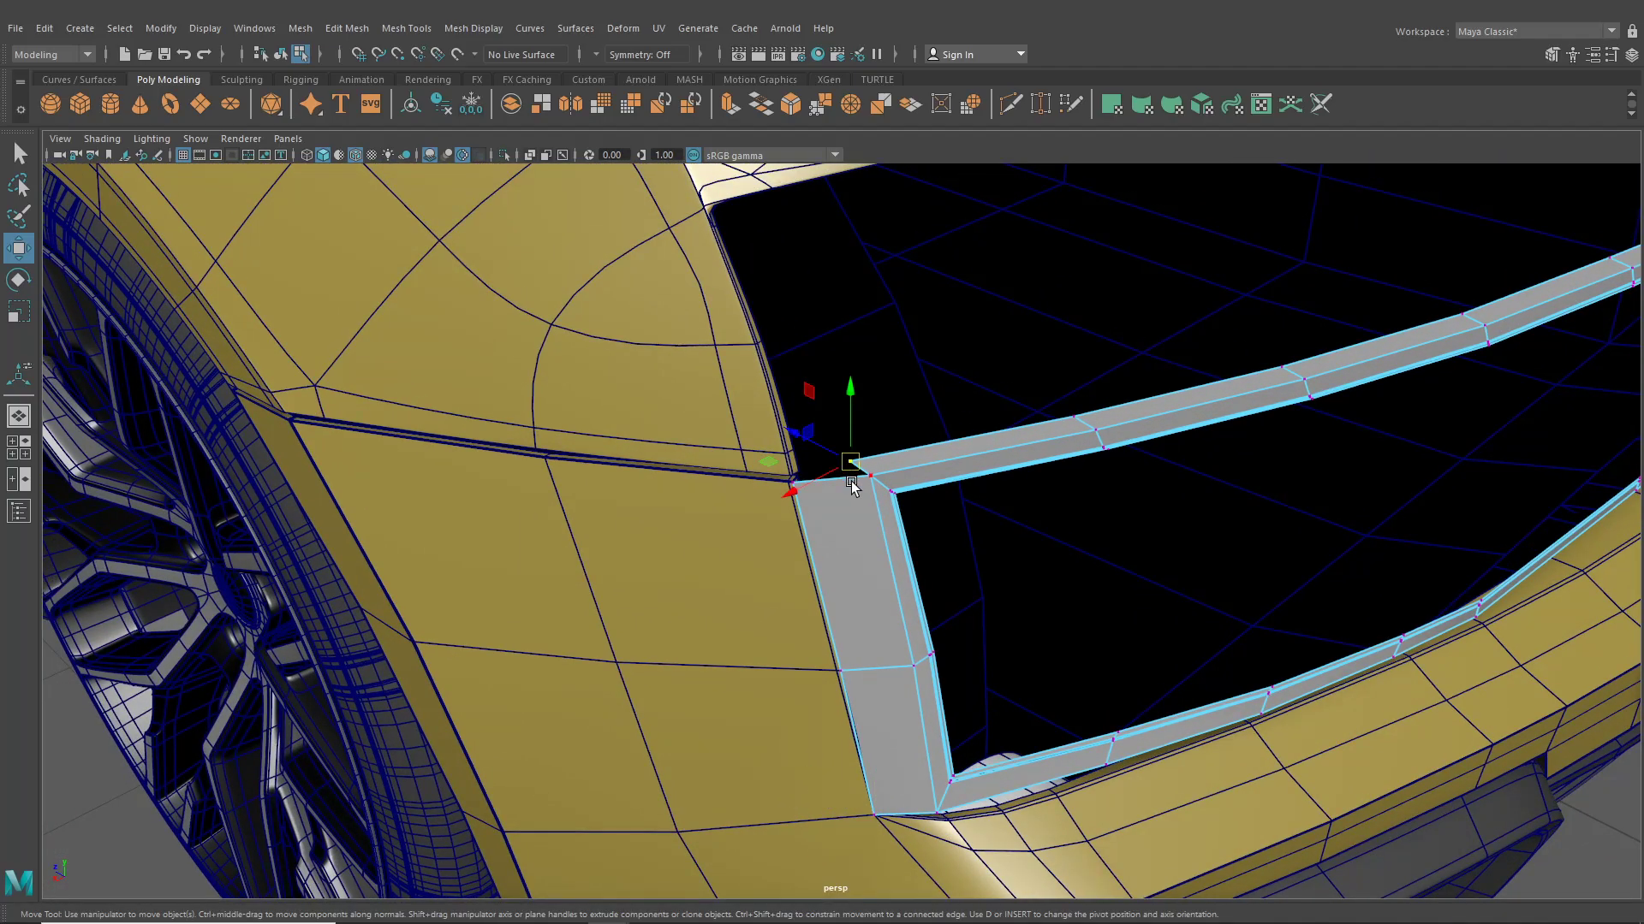
pyautogui.click(1040, 103)
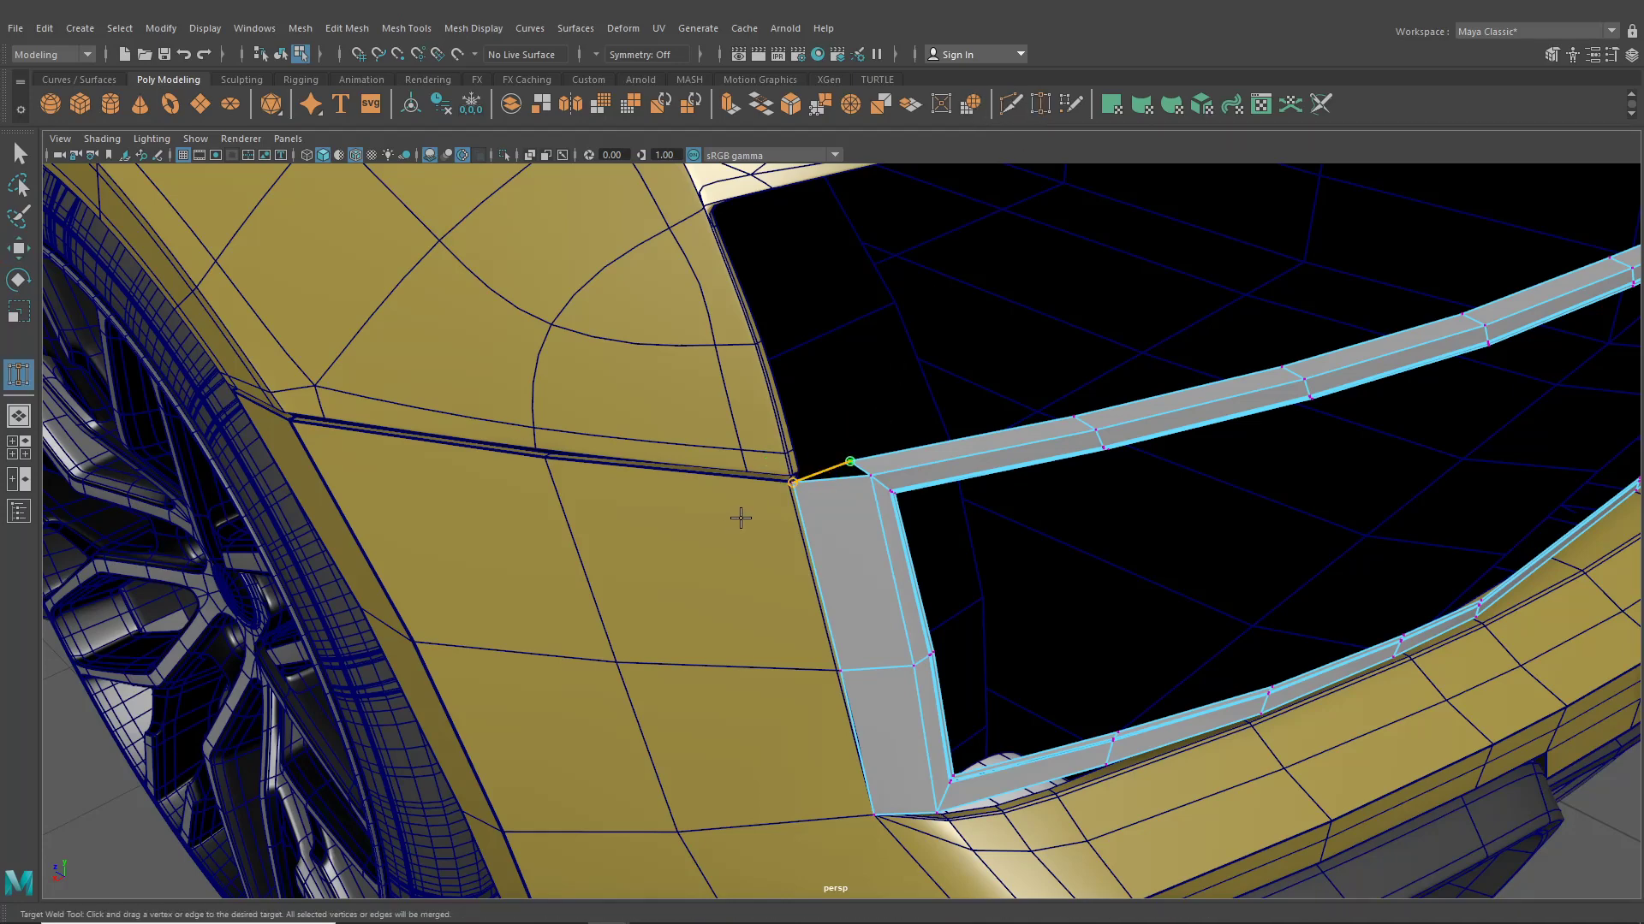
pyautogui.moveTo(740, 518); pyautogui.dragTo(741, 518)
pyautogui.keyDown('alt'); pyautogui.moveTo(869, 524); pyautogui.dragTo(708, 496); pyautogui.keyUp('alt')
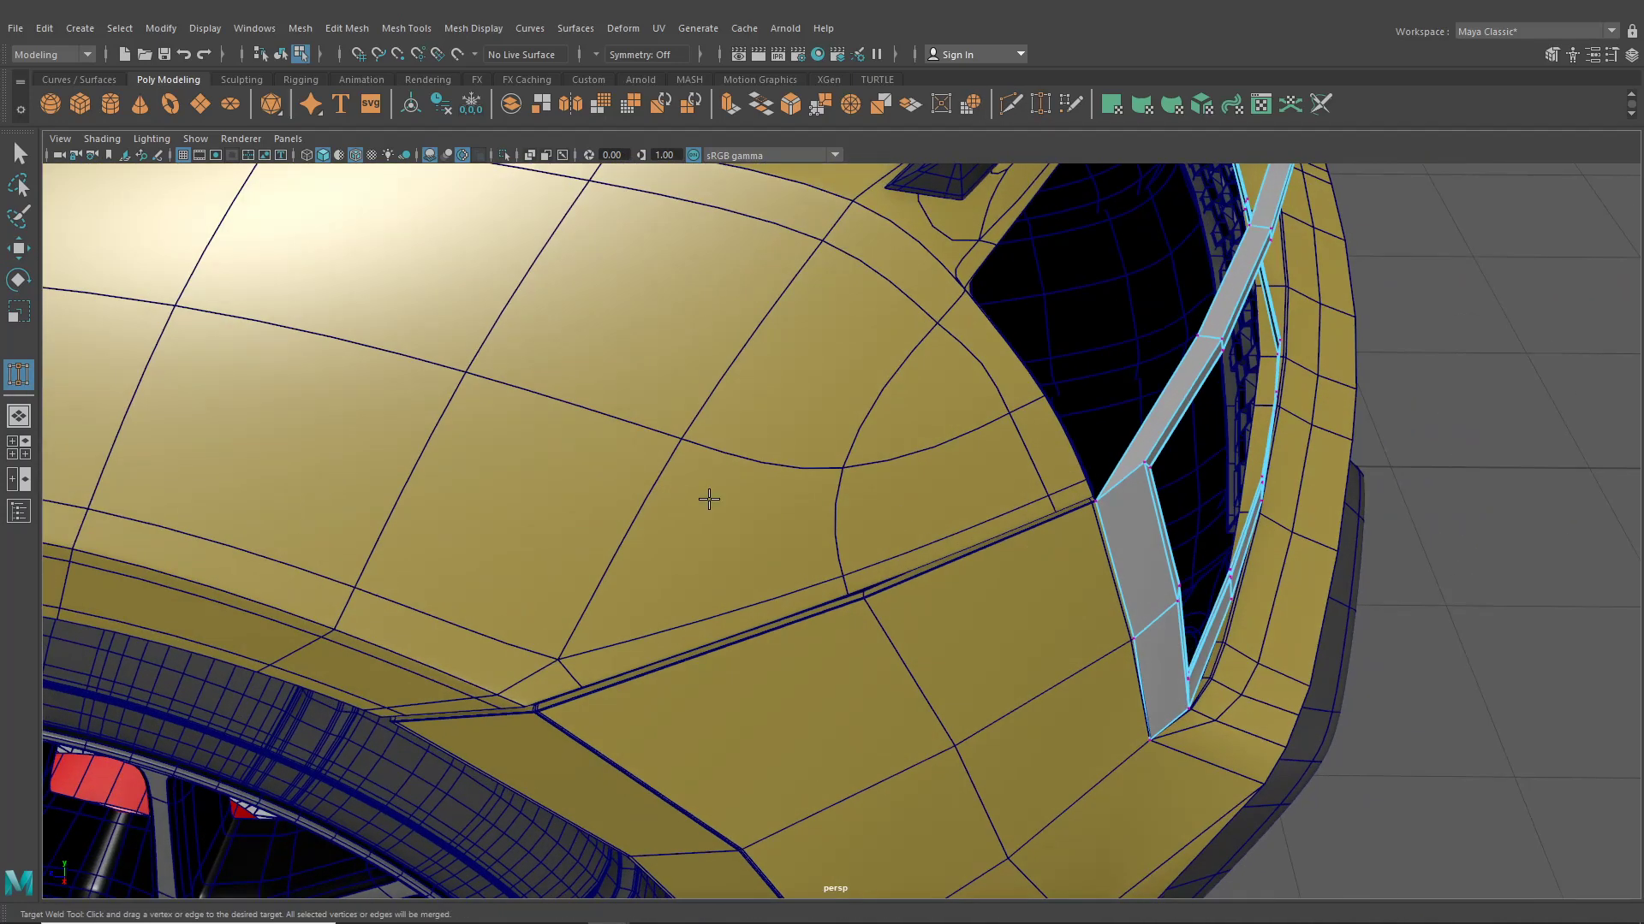
# Reposition the top strip's outer vertex near the welded corner to refine the strip's curve
pyautogui.click(19, 248)
pyautogui.keyDown('alt'); pyautogui.moveTo(382, 331); pyautogui.dragTo(1101, 330); pyautogui.keyUp('alt')
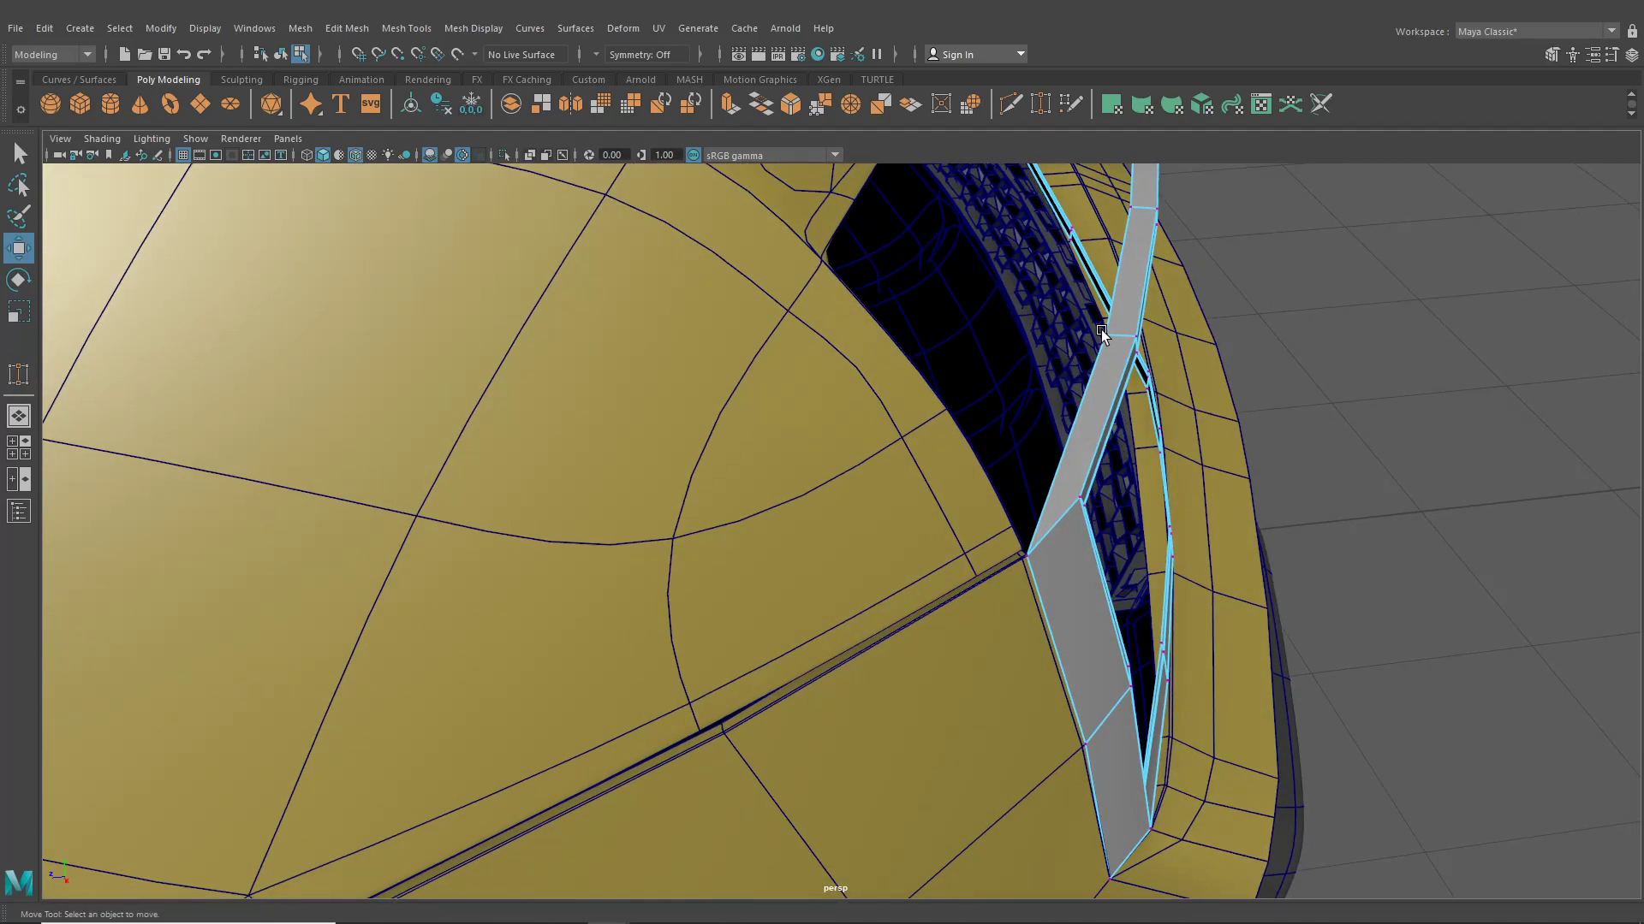
pyautogui.click(1101, 330)
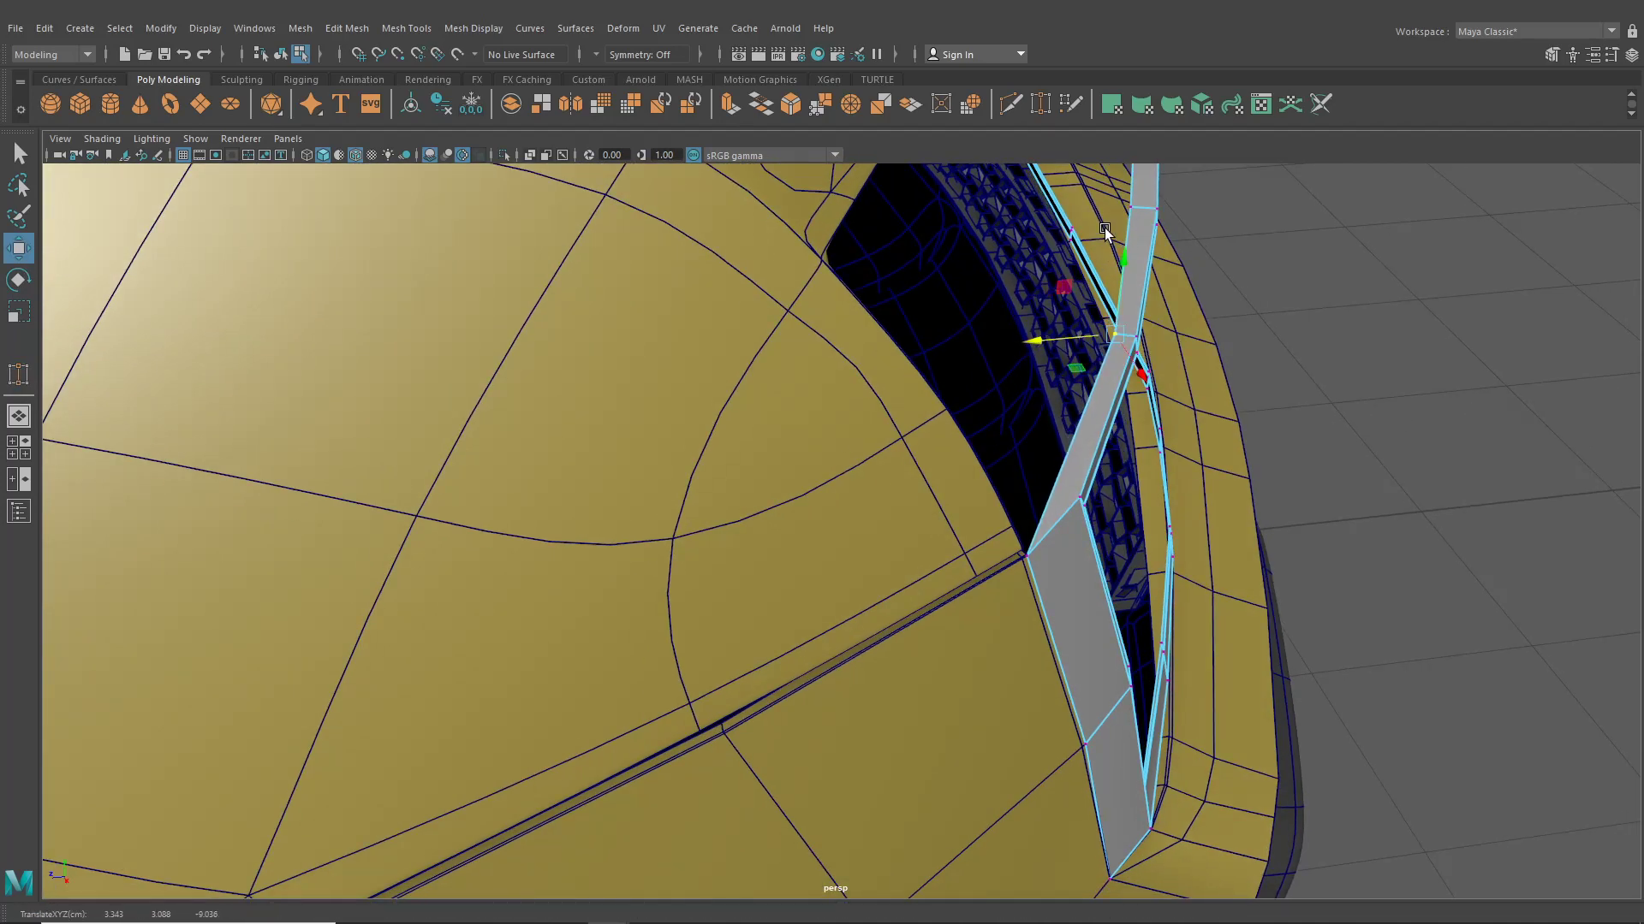
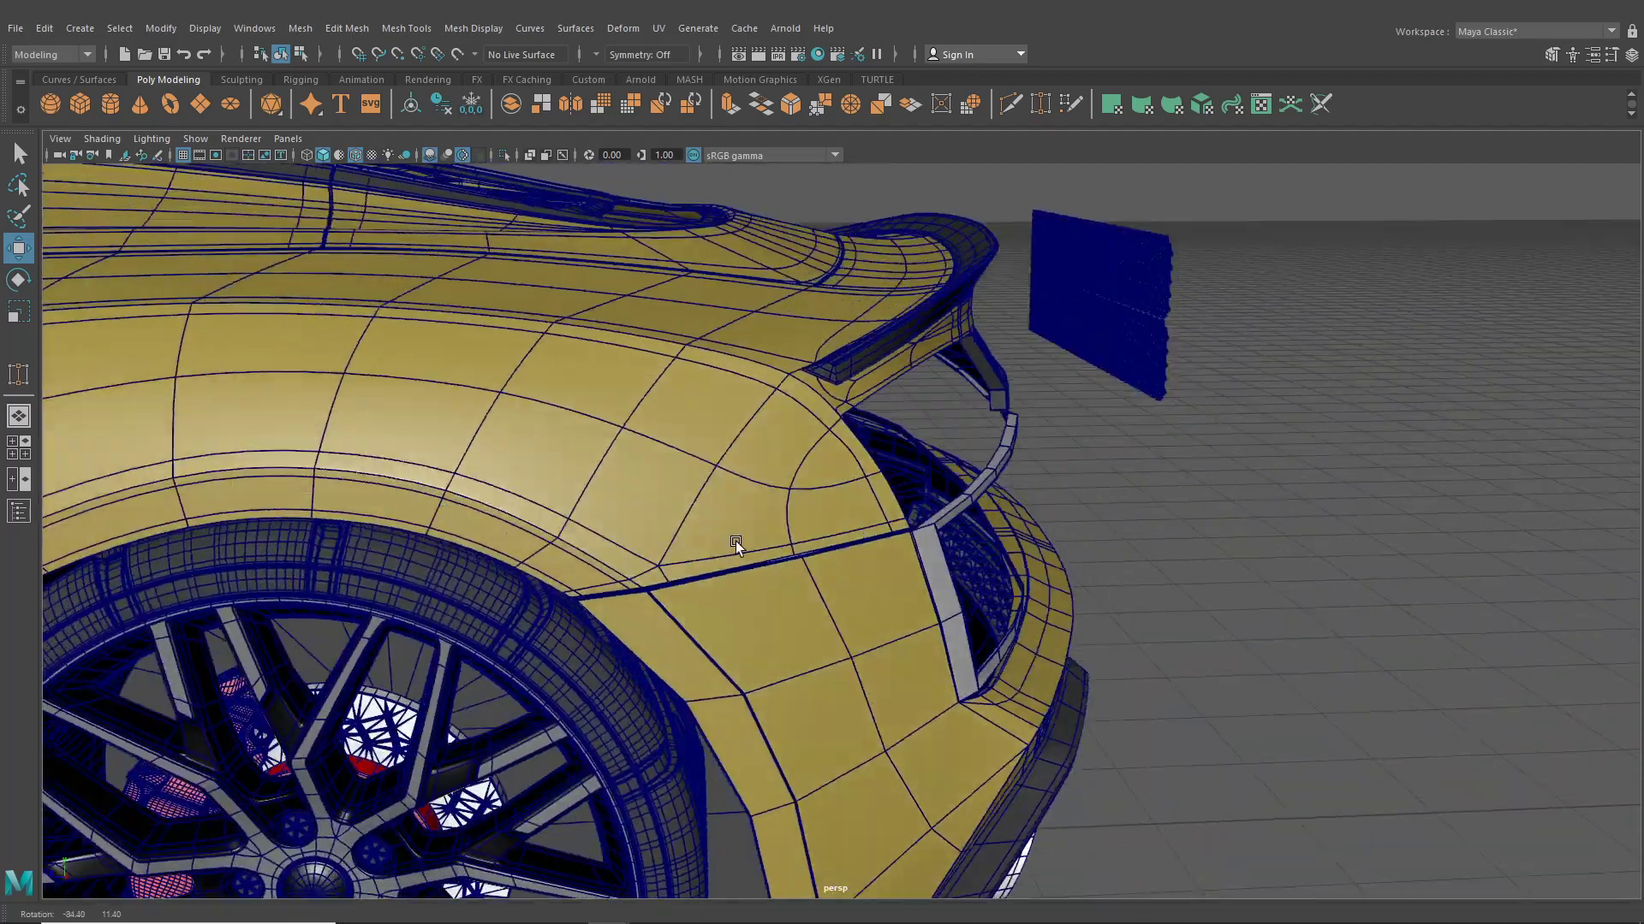
# Select the lower border edges along the frame's bottom strip and extrude them slightly downward toward the bumper
pyautogui.keyDown('alt'); pyautogui.moveTo(645, 541); pyautogui.dragTo(657, 489, button='middle'); pyautogui.keyUp('alt')
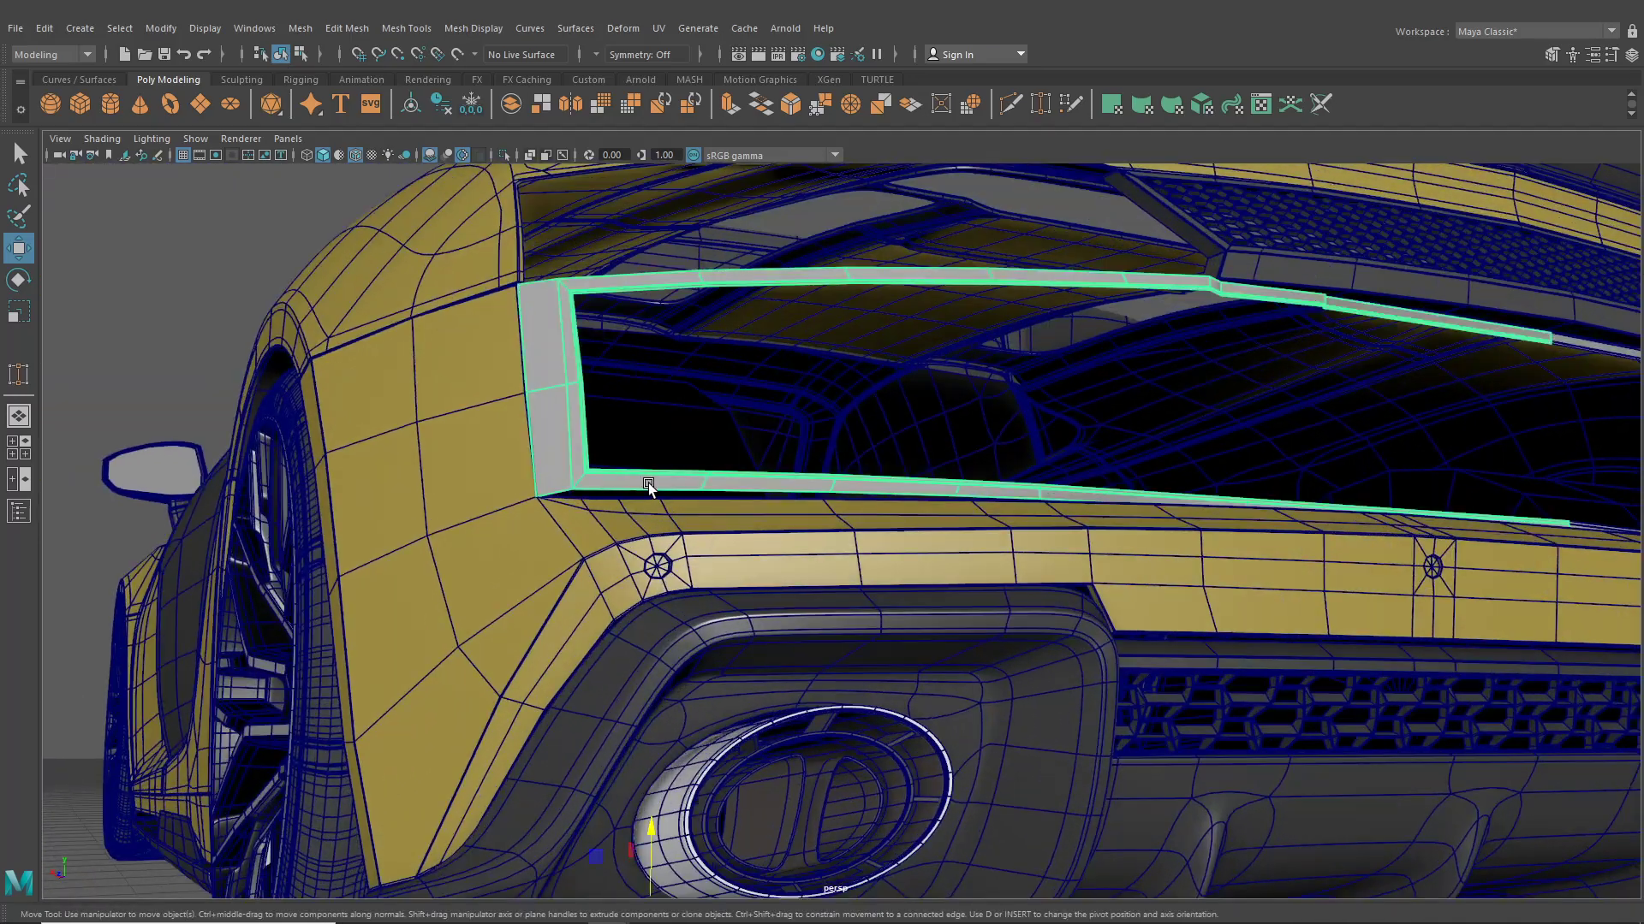
pyautogui.moveTo(649, 483); pyautogui.dragTo(643, 369, button='right')
pyautogui.doubleClick(640, 483)
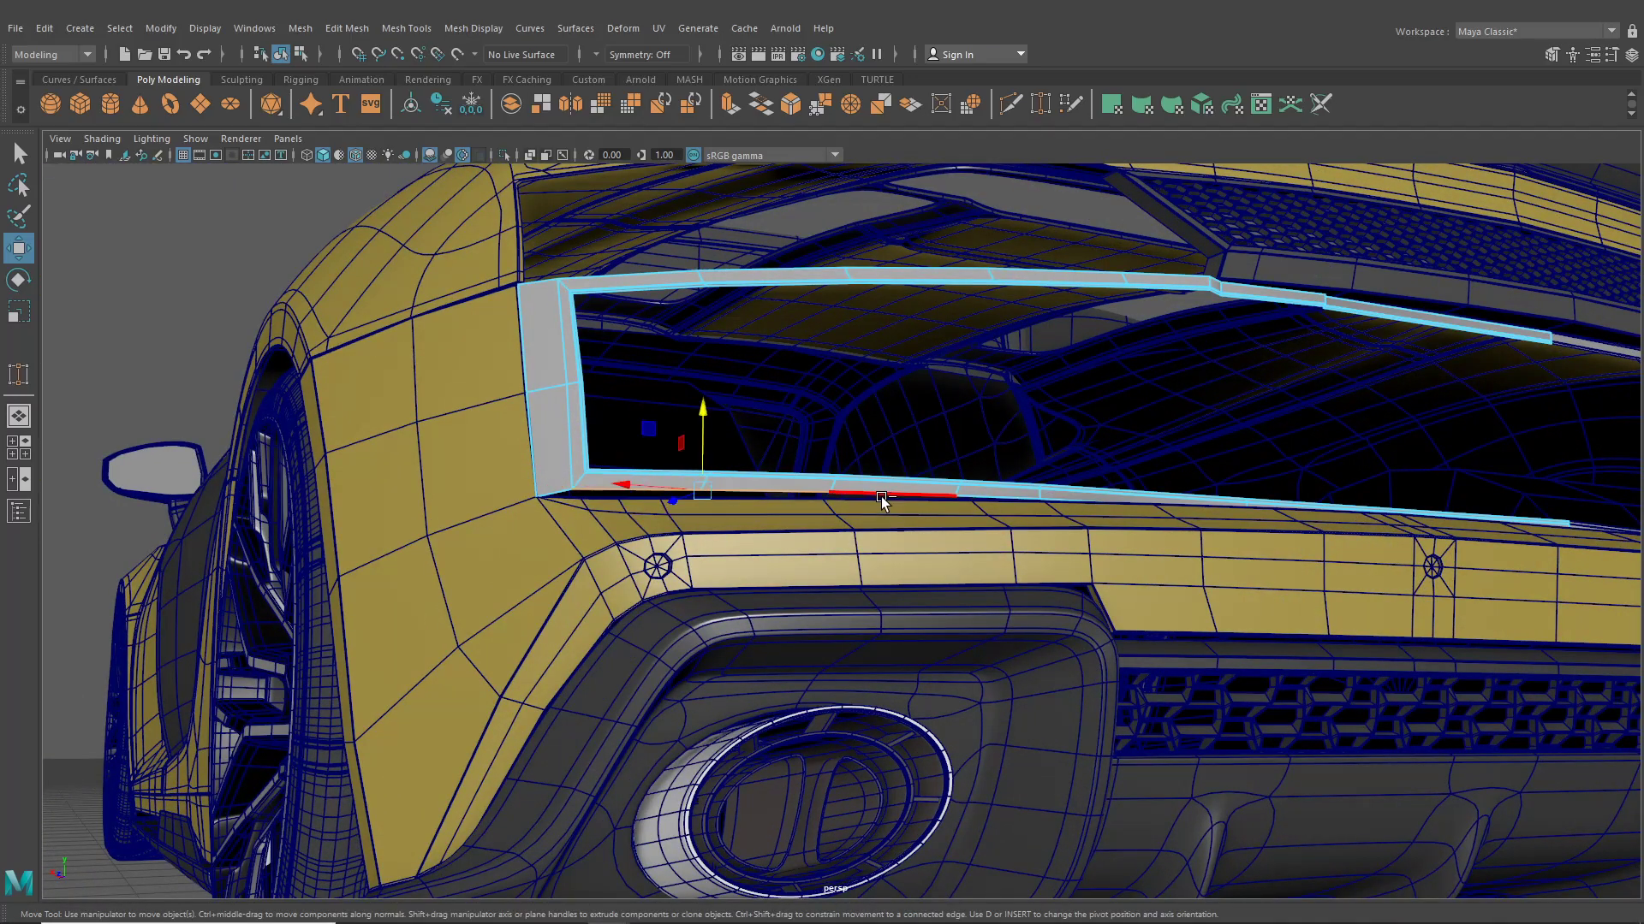
pyautogui.keyDown('alt'); pyautogui.moveTo(881, 496); pyautogui.dragTo(902, 588); pyautogui.keyUp('alt')
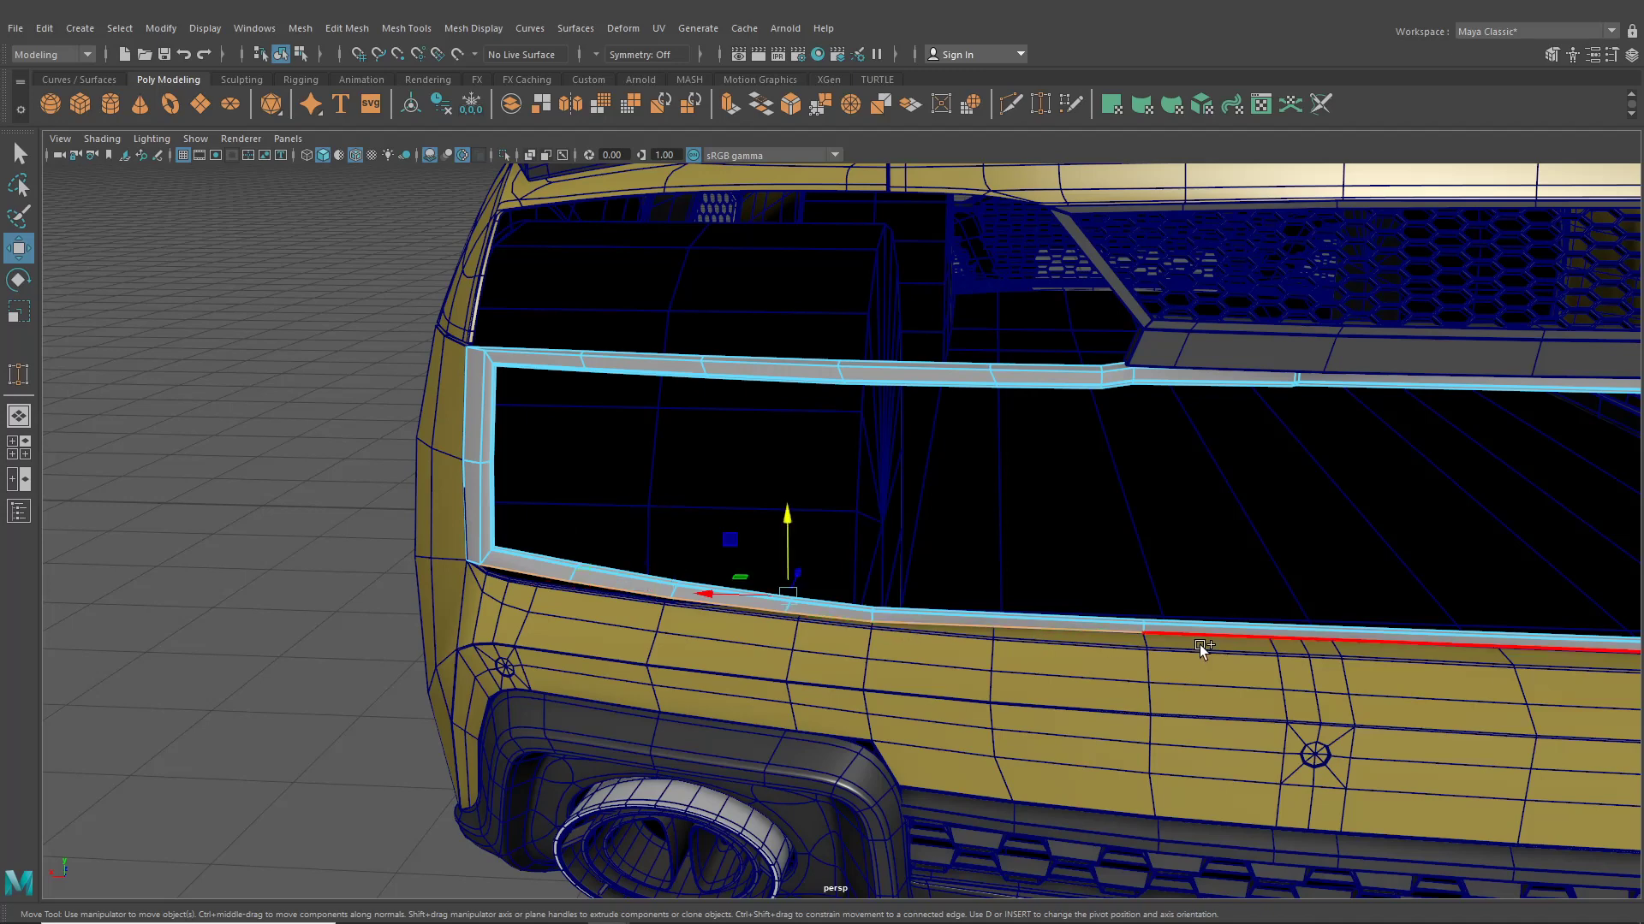
pyautogui.keyDown('alt'); pyautogui.moveTo(1303, 671); pyautogui.dragTo(1137, 613, button='middle'); pyautogui.keyUp('alt')
pyautogui.hotkey('ctrl', 'e')
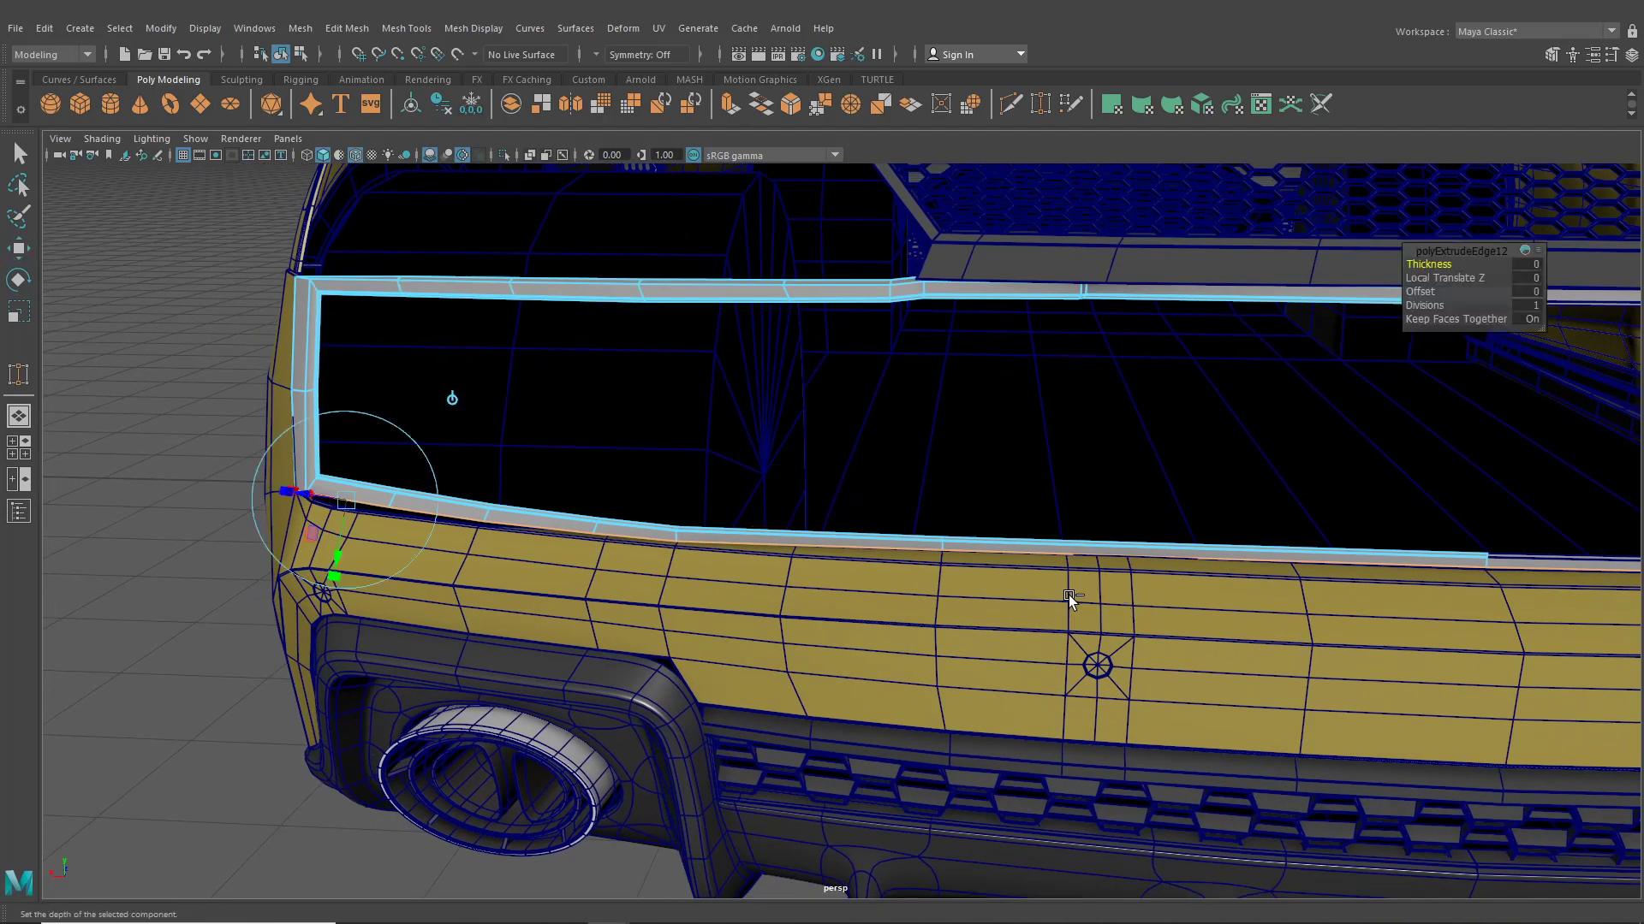
pyautogui.click(455, 400)
pyautogui.moveTo(846, 486); pyautogui.dragTo(836, 493)
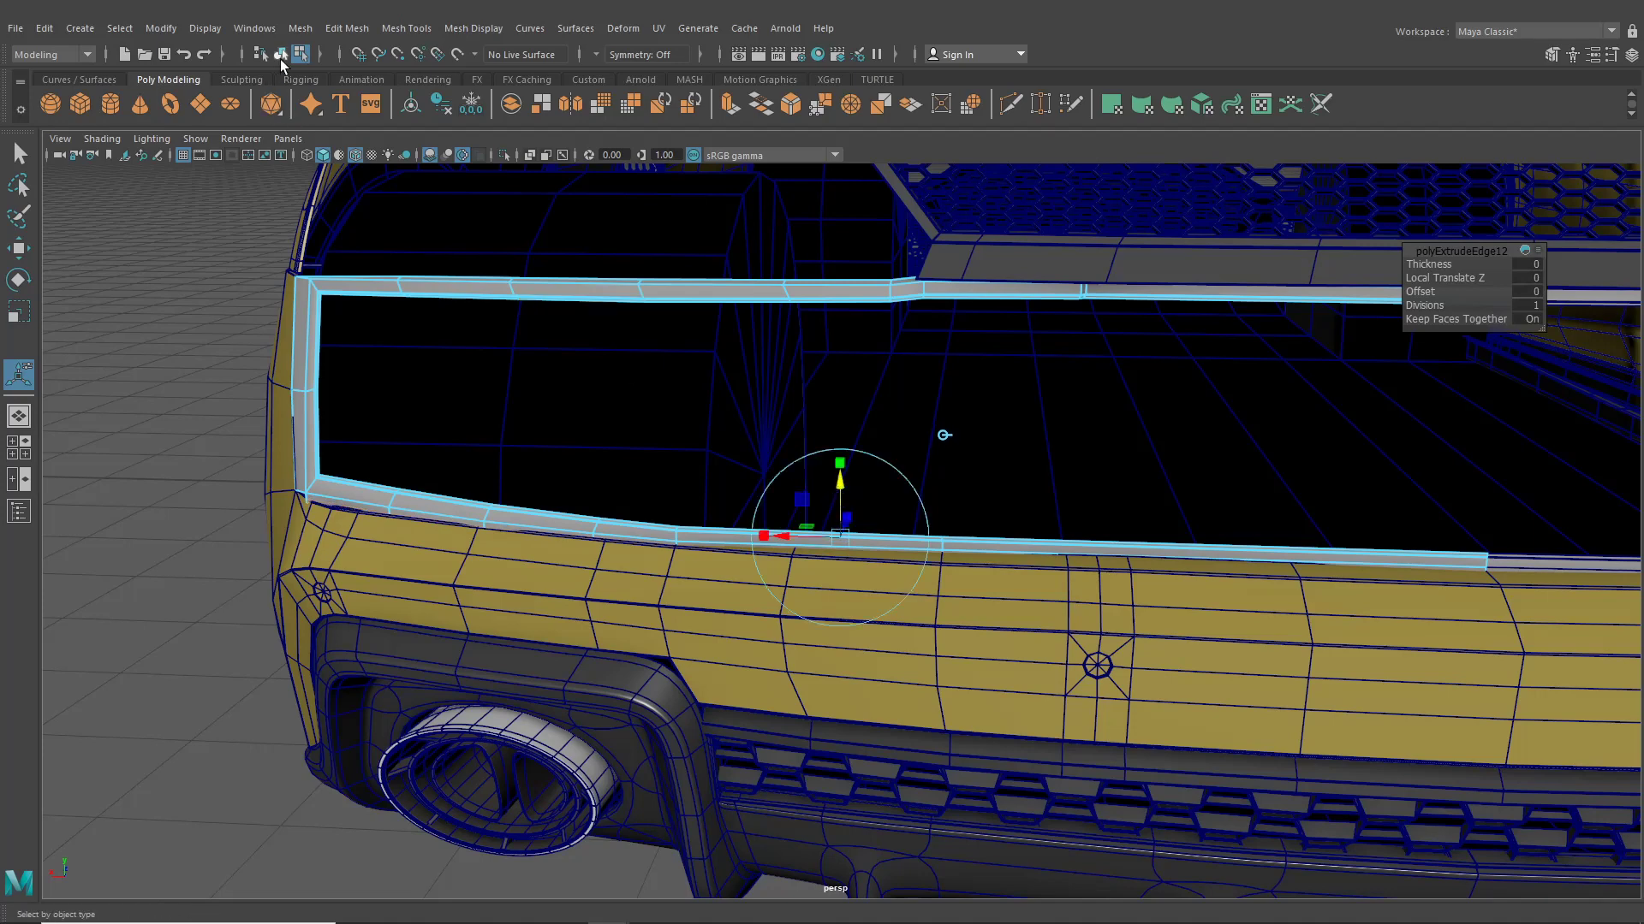
# Isolate the trim frame together with the yellow bumper panel, and switch the frame to vertex editing
pyautogui.click(281, 57)
pyautogui.click(494, 567)
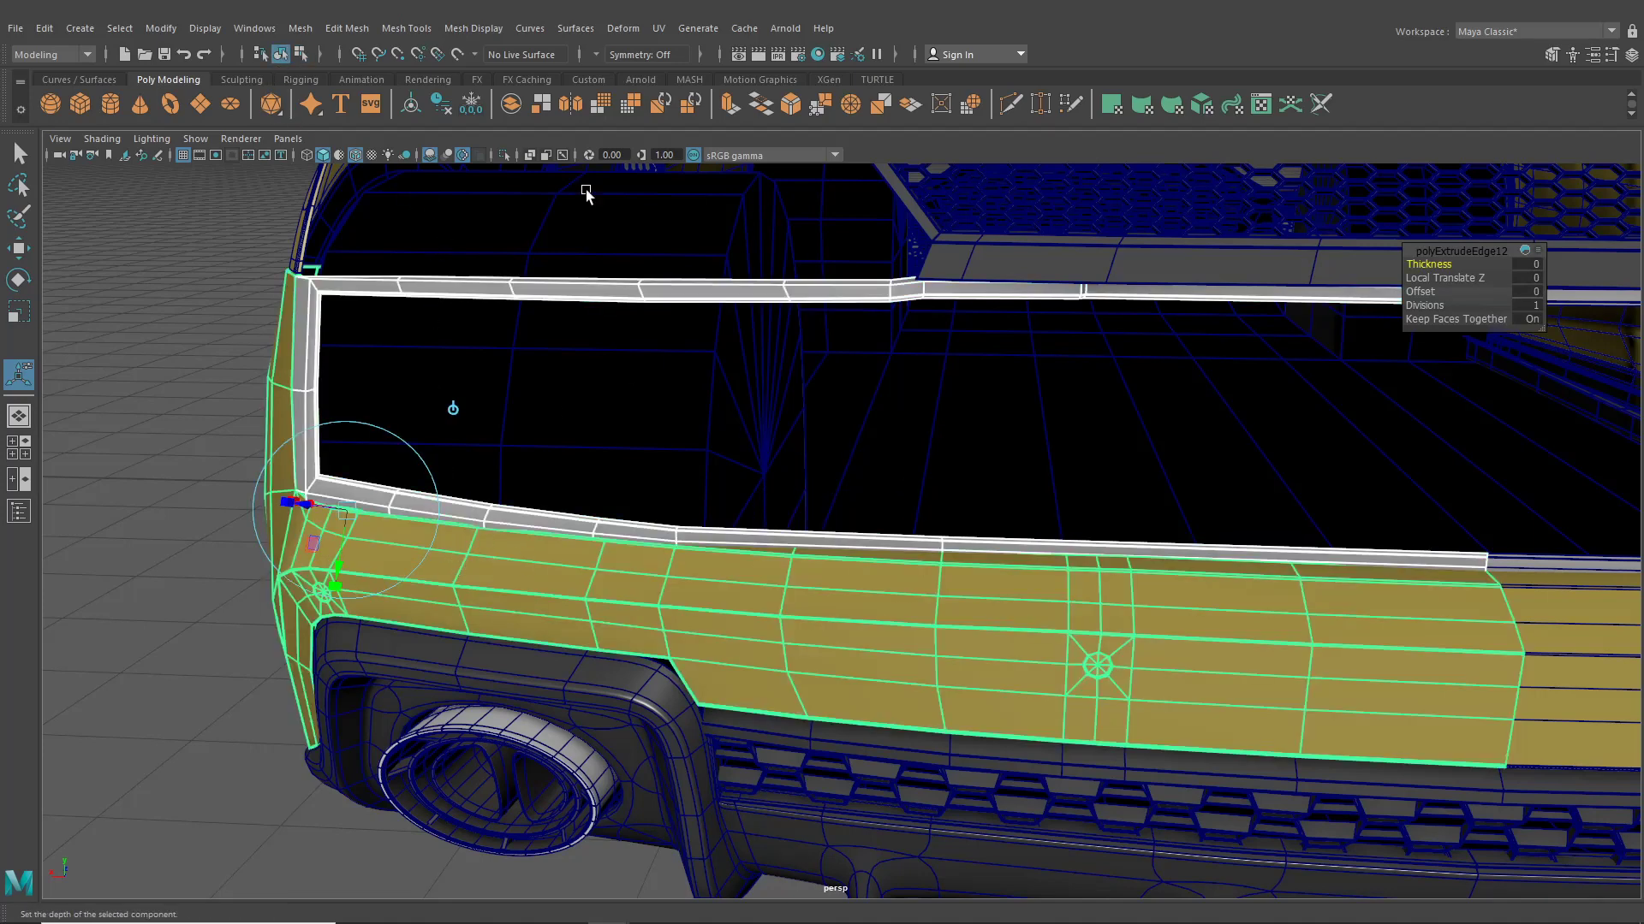
pyautogui.click(505, 157)
pyautogui.keyDown('alt'); pyautogui.moveTo(705, 516); pyautogui.dragTo(736, 557); pyautogui.keyUp('alt')
pyautogui.click(737, 543)
pyautogui.moveTo(737, 543); pyautogui.dragTo(864, 534, button='right')
pyautogui.keyDown('alt'); pyautogui.moveTo(865, 534); pyautogui.dragTo(638, 545); pyautogui.keyUp('alt')
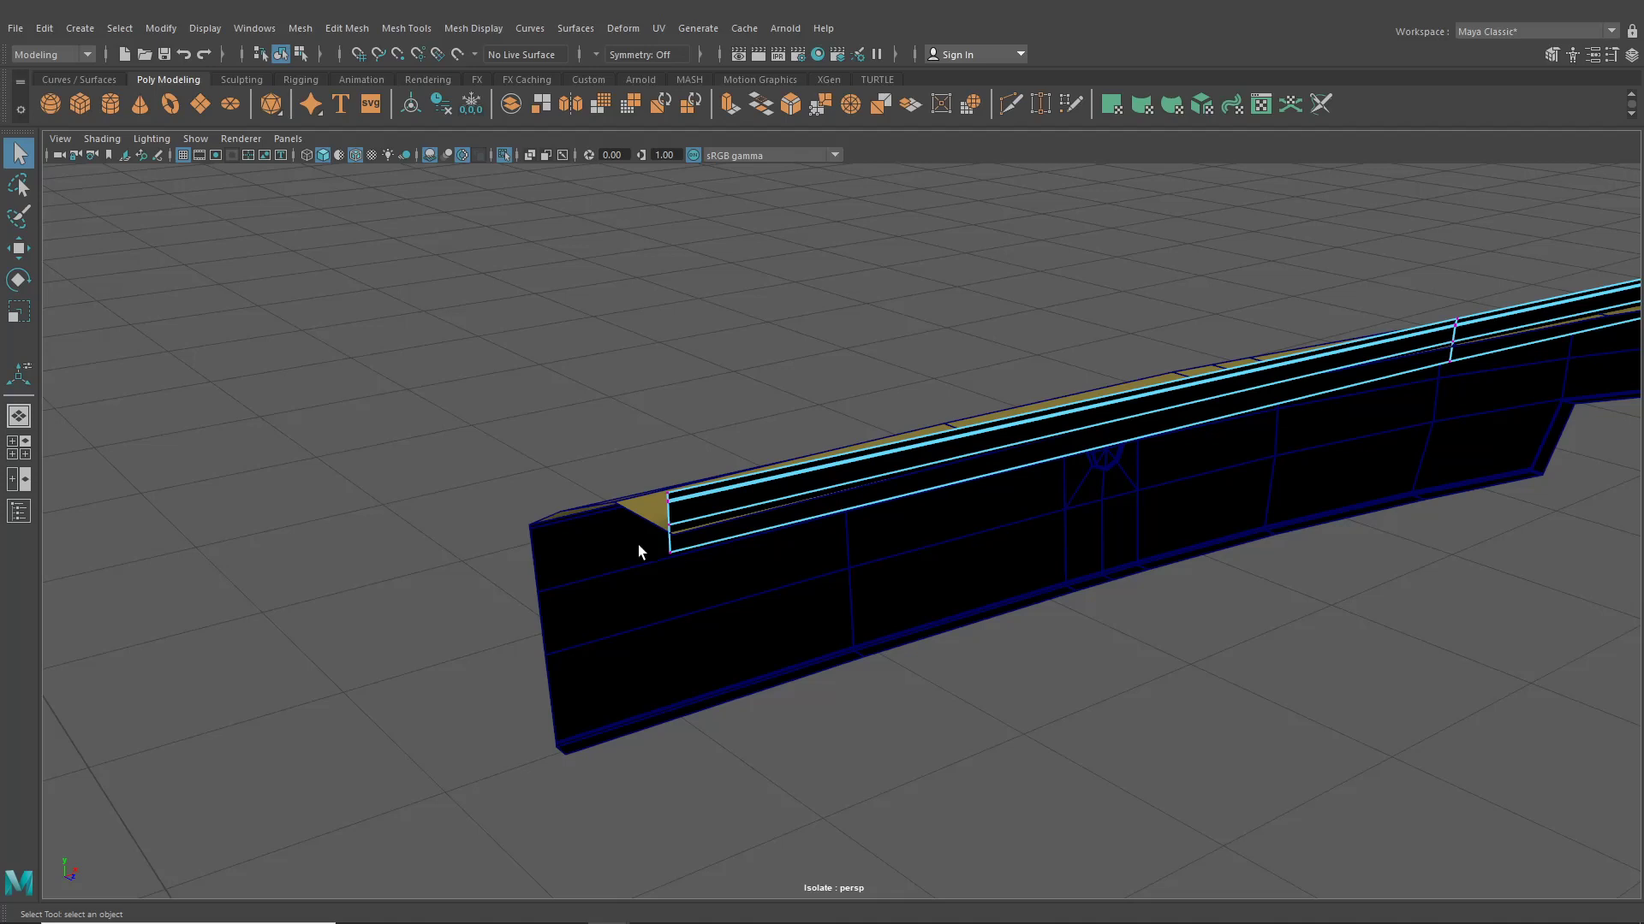
# Fit the bottom strip's extruded vertices along its middle section to the bumper panel's upper edge, snapping to panel vertices
pyautogui.click(18, 251)
pyautogui.scroll(2, 623, 544)
pyautogui.keyDown('alt'); pyautogui.moveTo(624, 536); pyautogui.dragTo(209, 770); pyautogui.keyUp('alt')
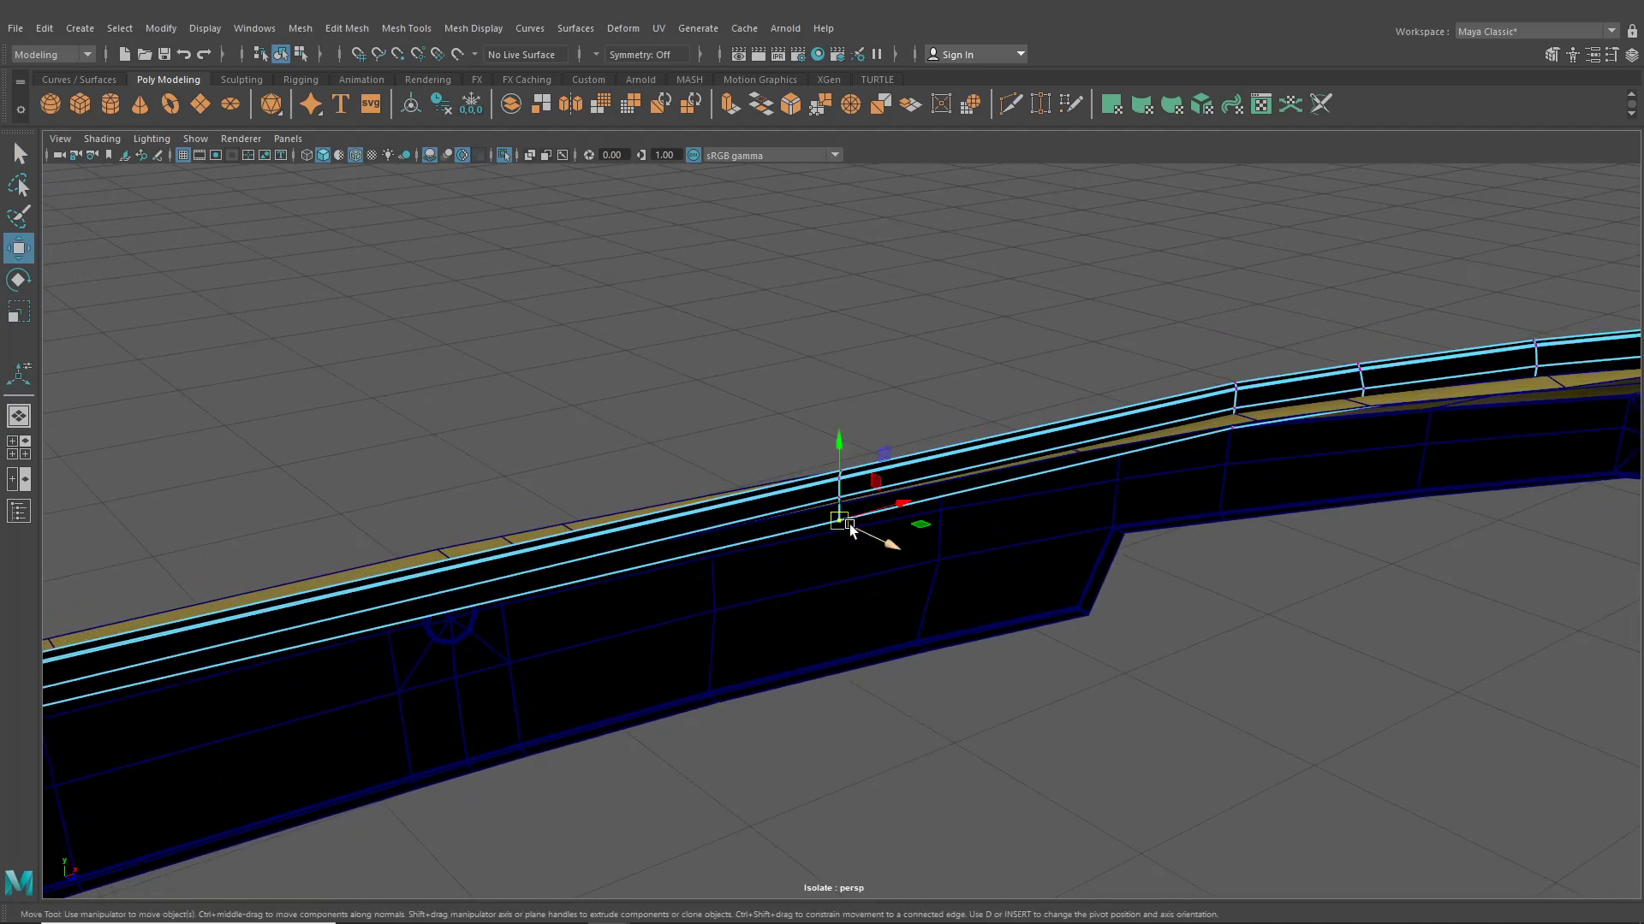
pyautogui.moveTo(850, 529); pyautogui.dragTo(853, 511)
pyautogui.click(1243, 425)
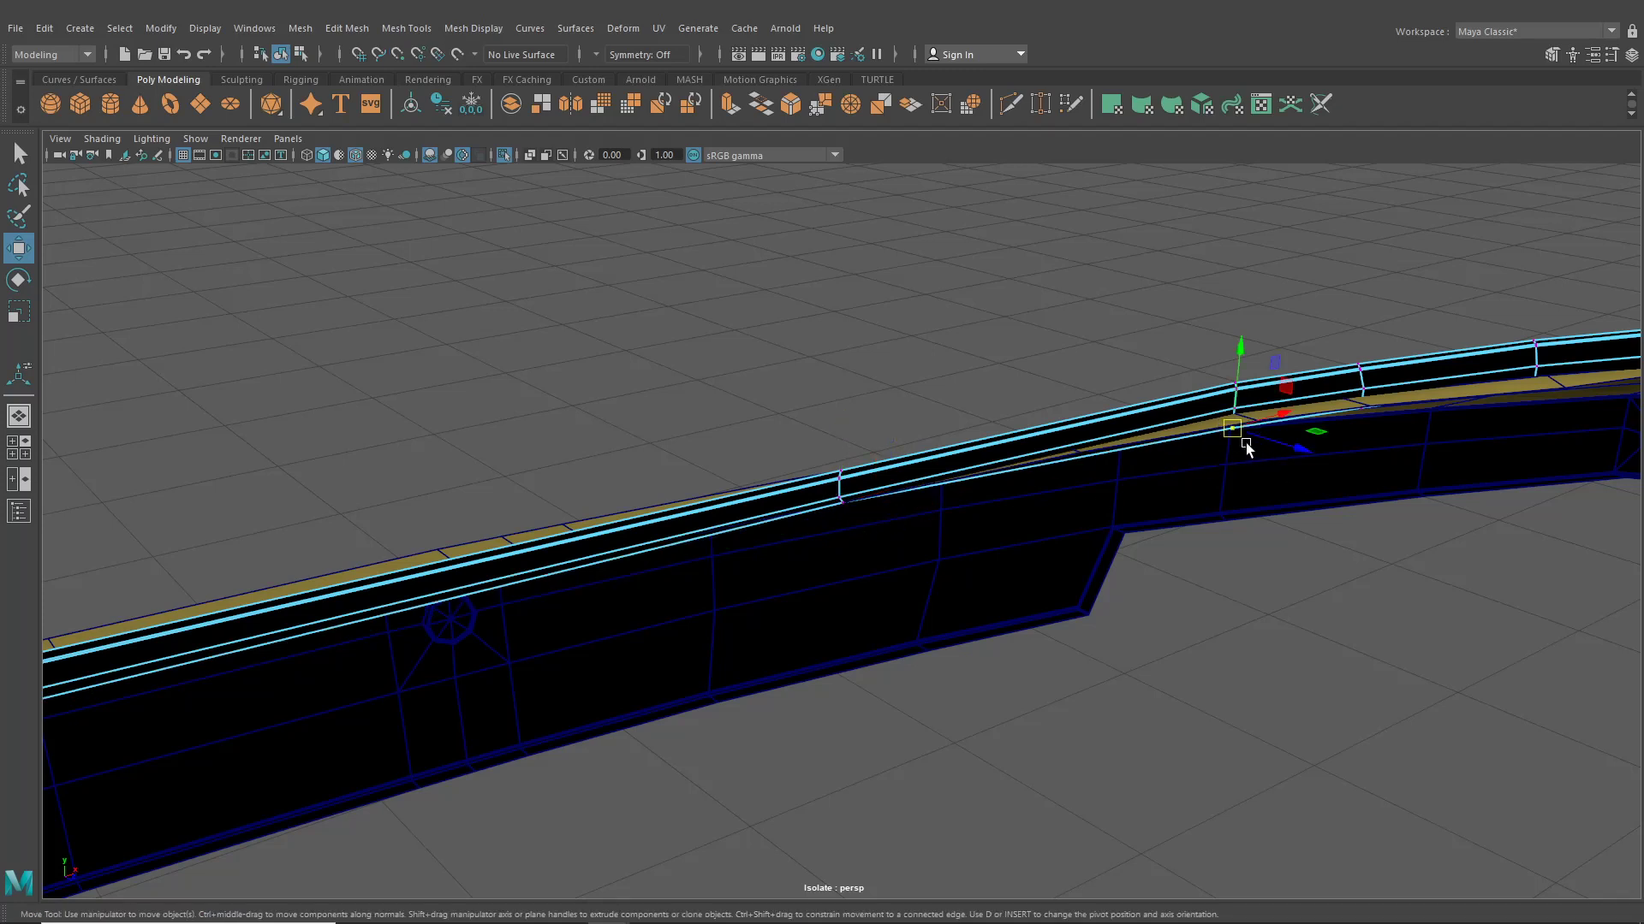
pyautogui.press('v')
pyautogui.click(1355, 402)
pyautogui.press('v')
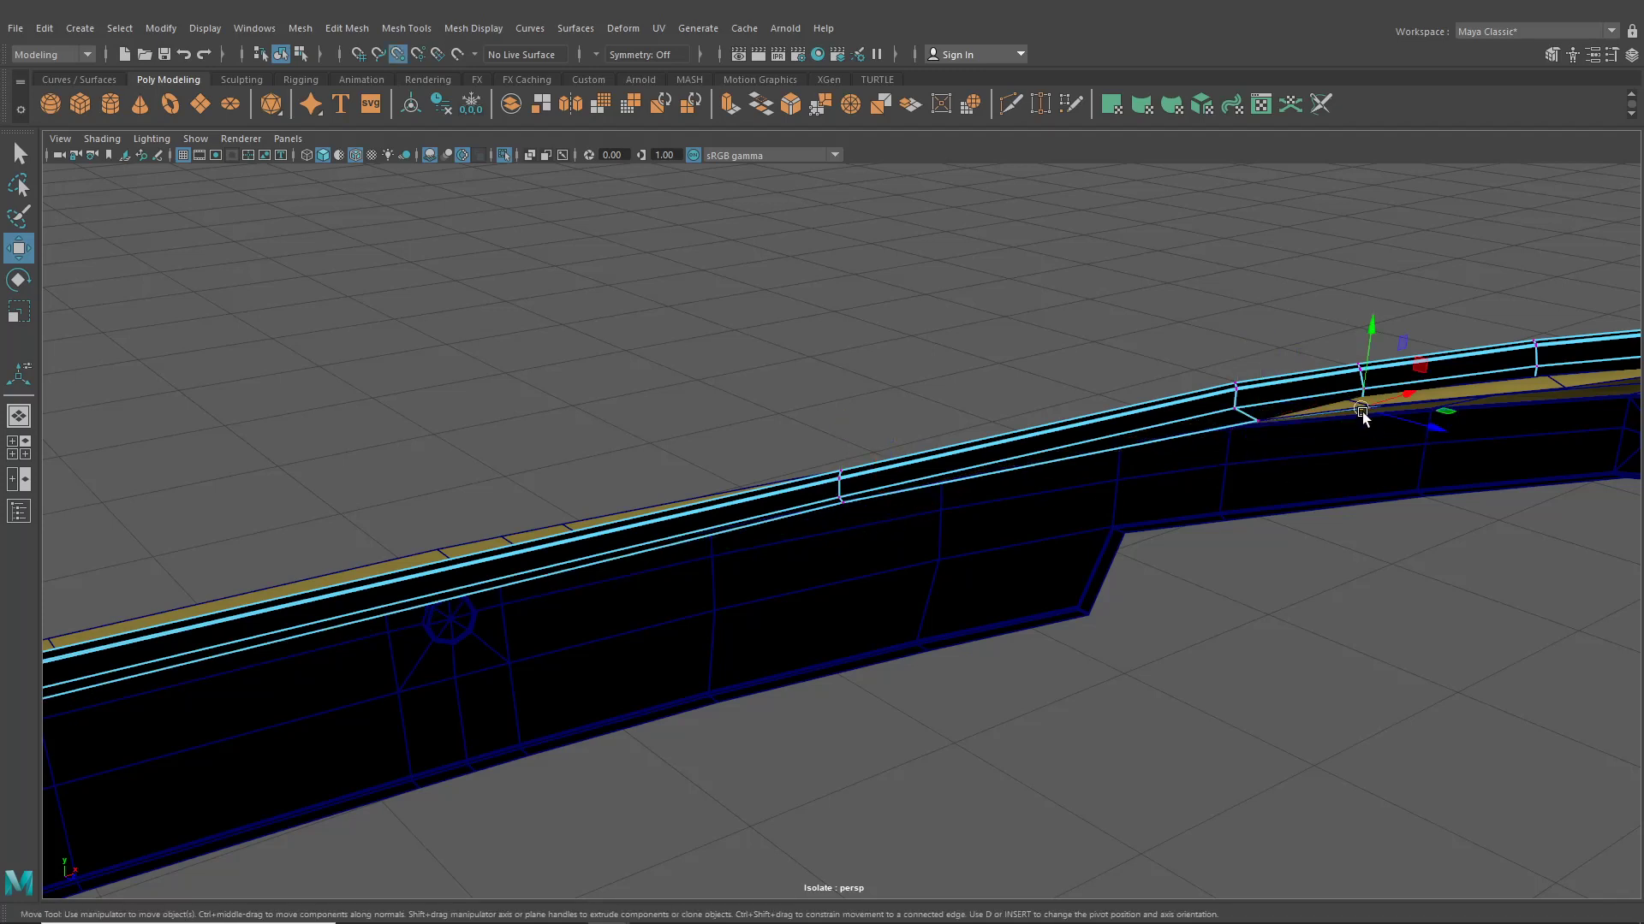
pyautogui.moveTo(1363, 407); pyautogui.dragTo(1375, 411)
# Snap the bottom strip's remaining extruded vertices near the side corner onto the bumper panel's upper edge vertices
pyautogui.keyDown('alt'); pyautogui.moveTo(1377, 457); pyautogui.dragTo(430, 690, button='middle'); pyautogui.keyUp('alt')
pyautogui.scroll(1, 430, 691)
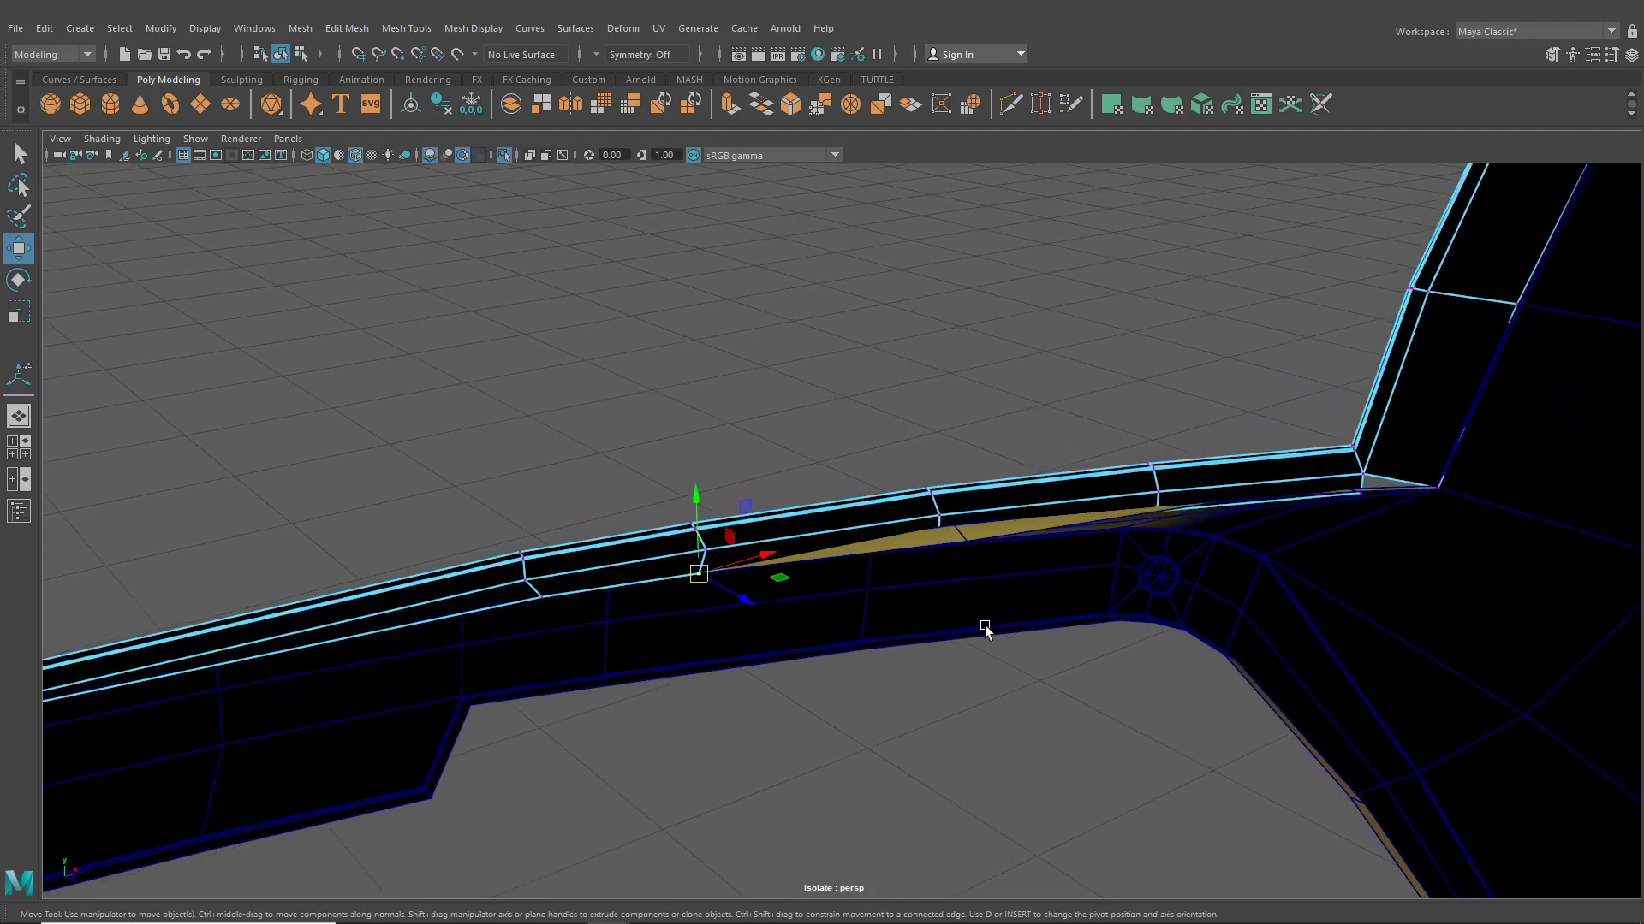
pyautogui.moveTo(918, 531); pyautogui.dragTo(915, 526)
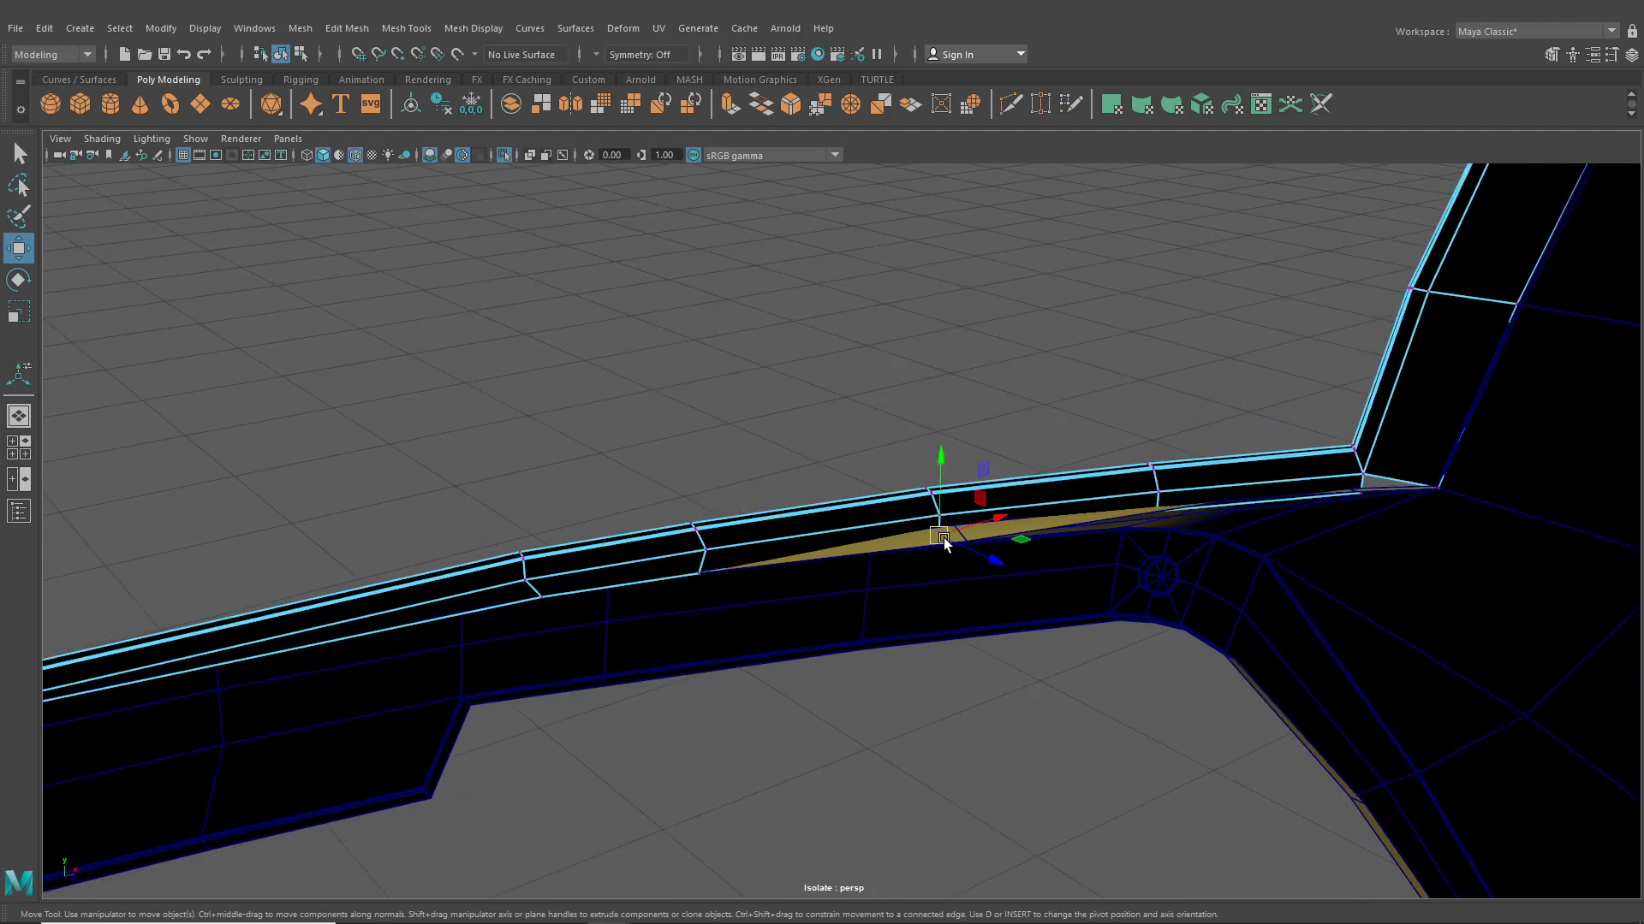
pyautogui.press('v')
pyautogui.moveTo(943, 543); pyautogui.dragTo(965, 541, button='middle')
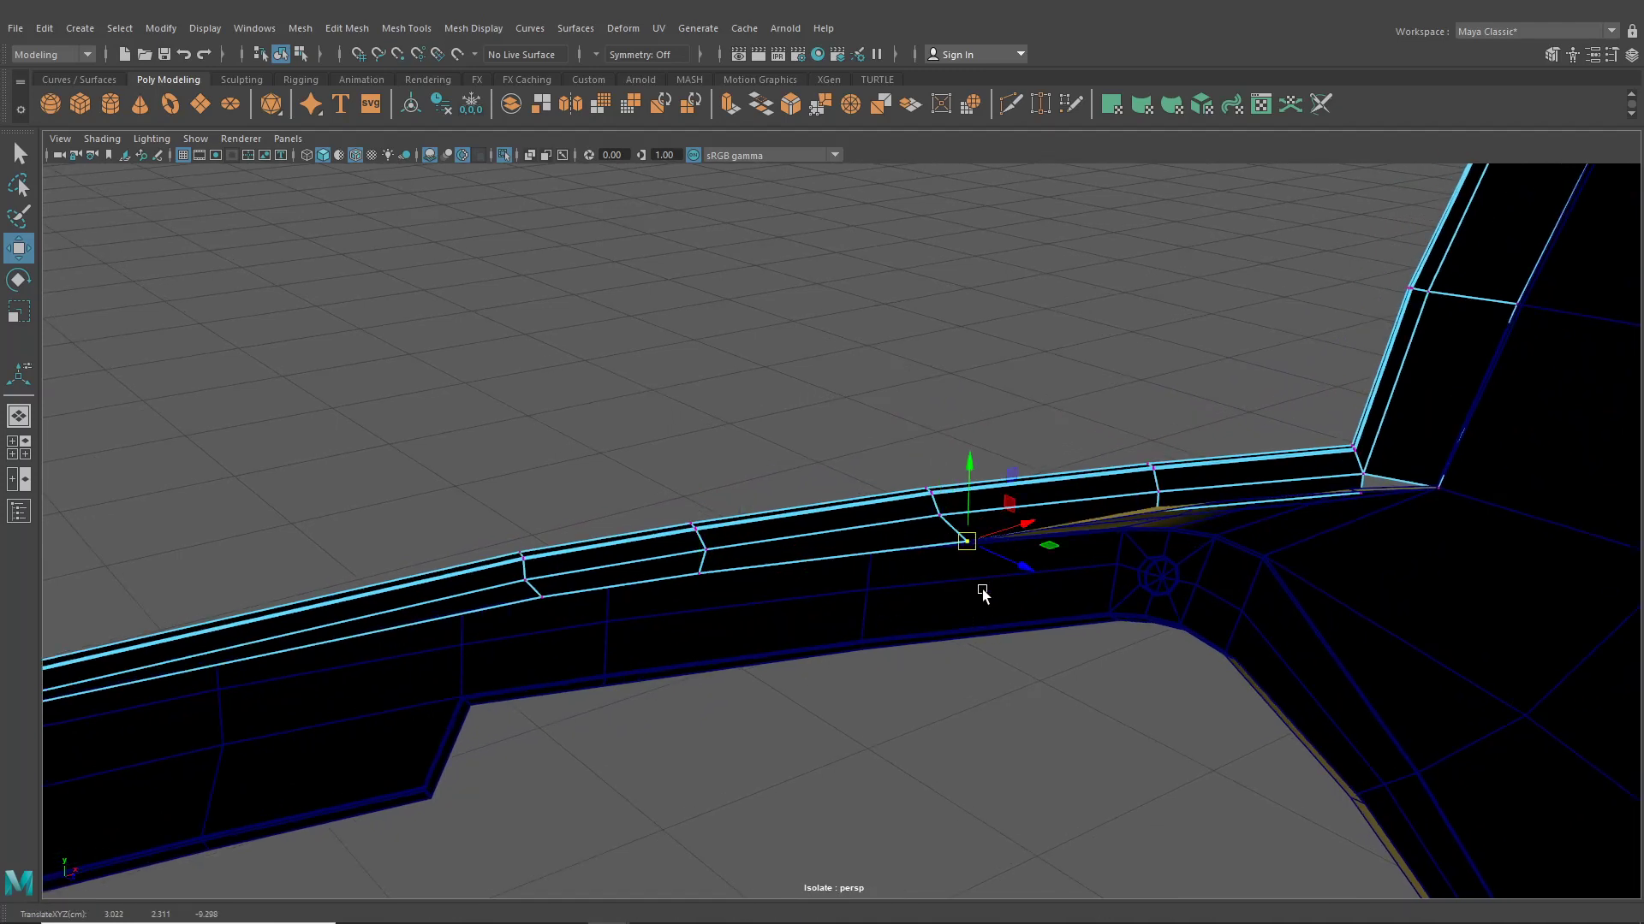
pyautogui.press('b')
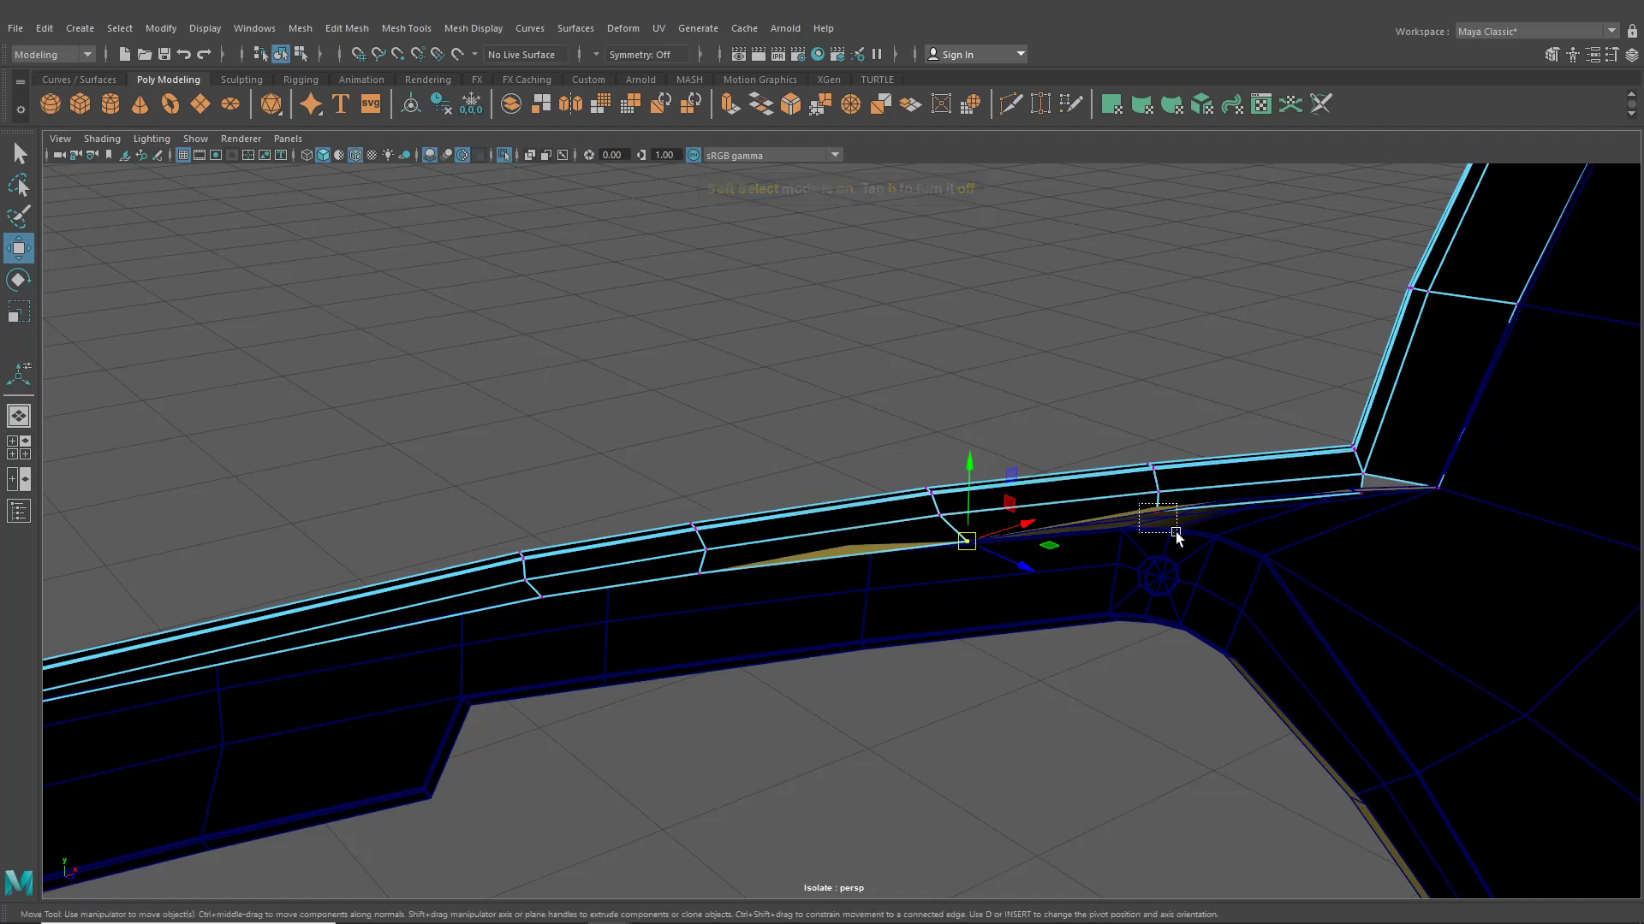
pyautogui.keyDown('alt'); pyautogui.moveTo(1173, 536); pyautogui.dragTo(1075, 614); pyautogui.keyUp('alt')
pyautogui.press('v')
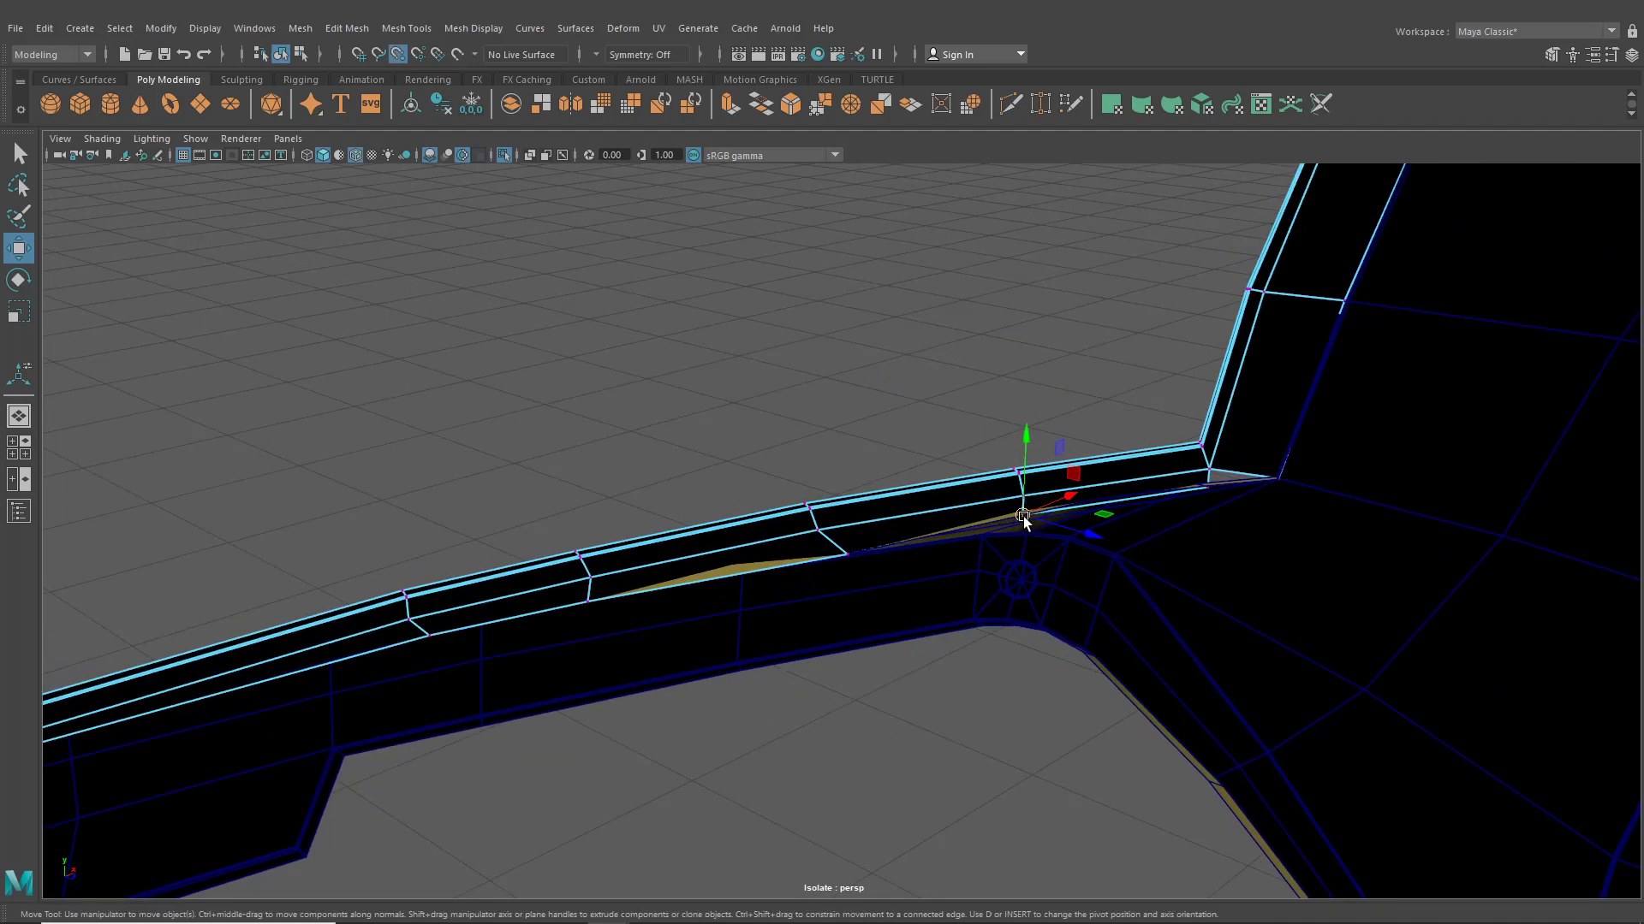
pyautogui.moveTo(1024, 517); pyautogui.dragTo(803, 681)
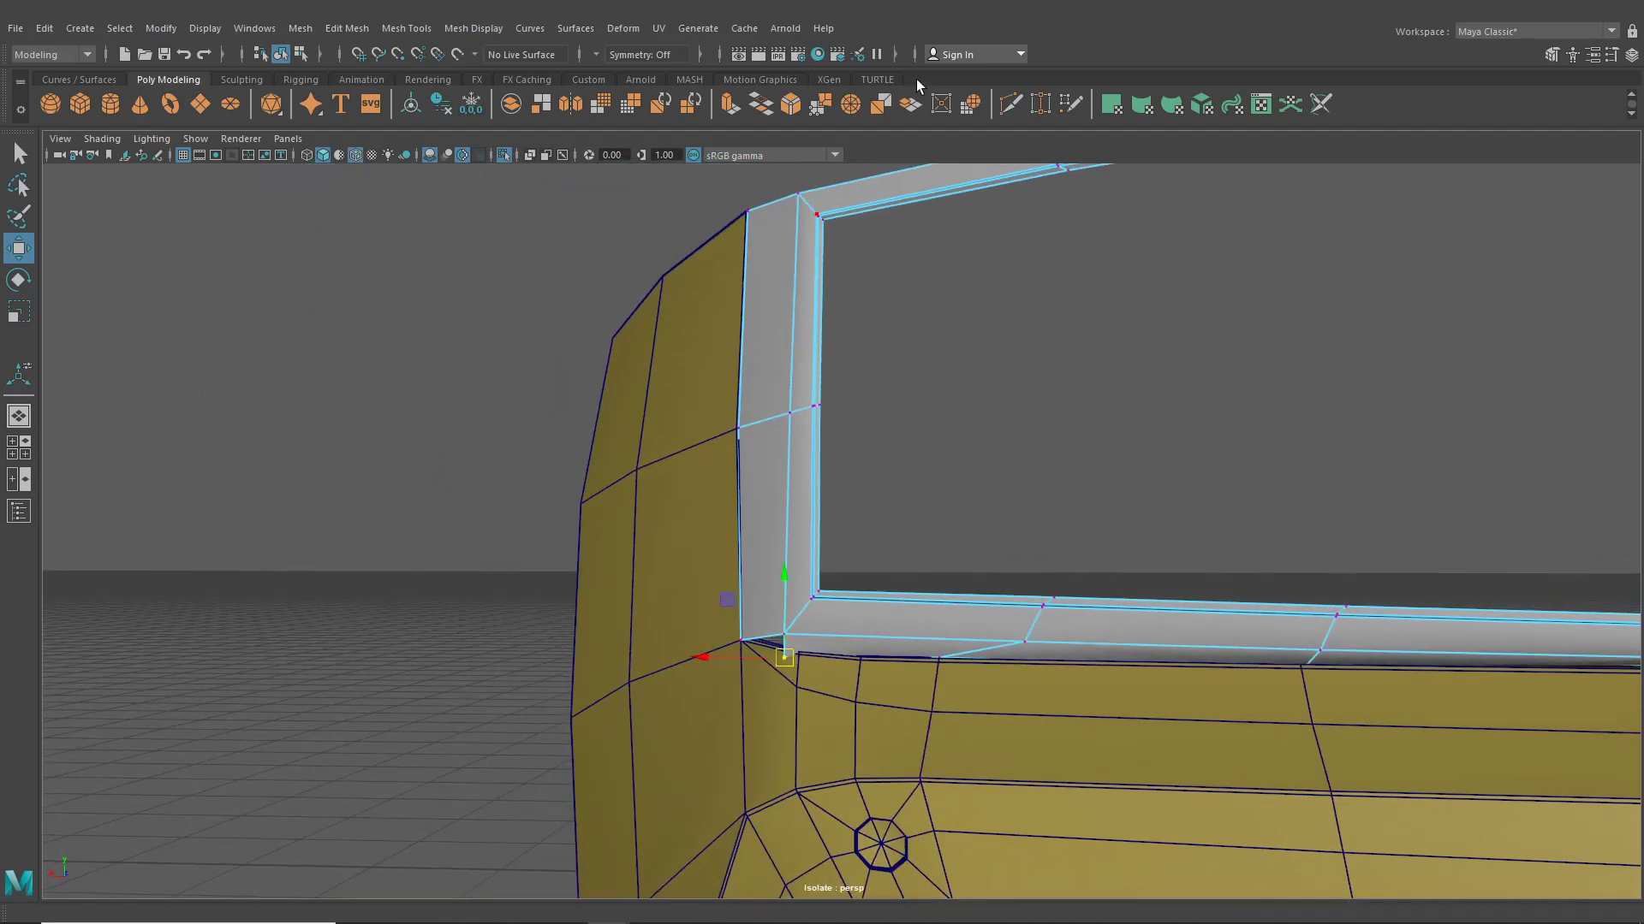
# Snap the bottom strip's leftover end vertex onto the bumper panel's inner corner and merge the overlapping frame vertices there
pyautogui.click(1041, 105)
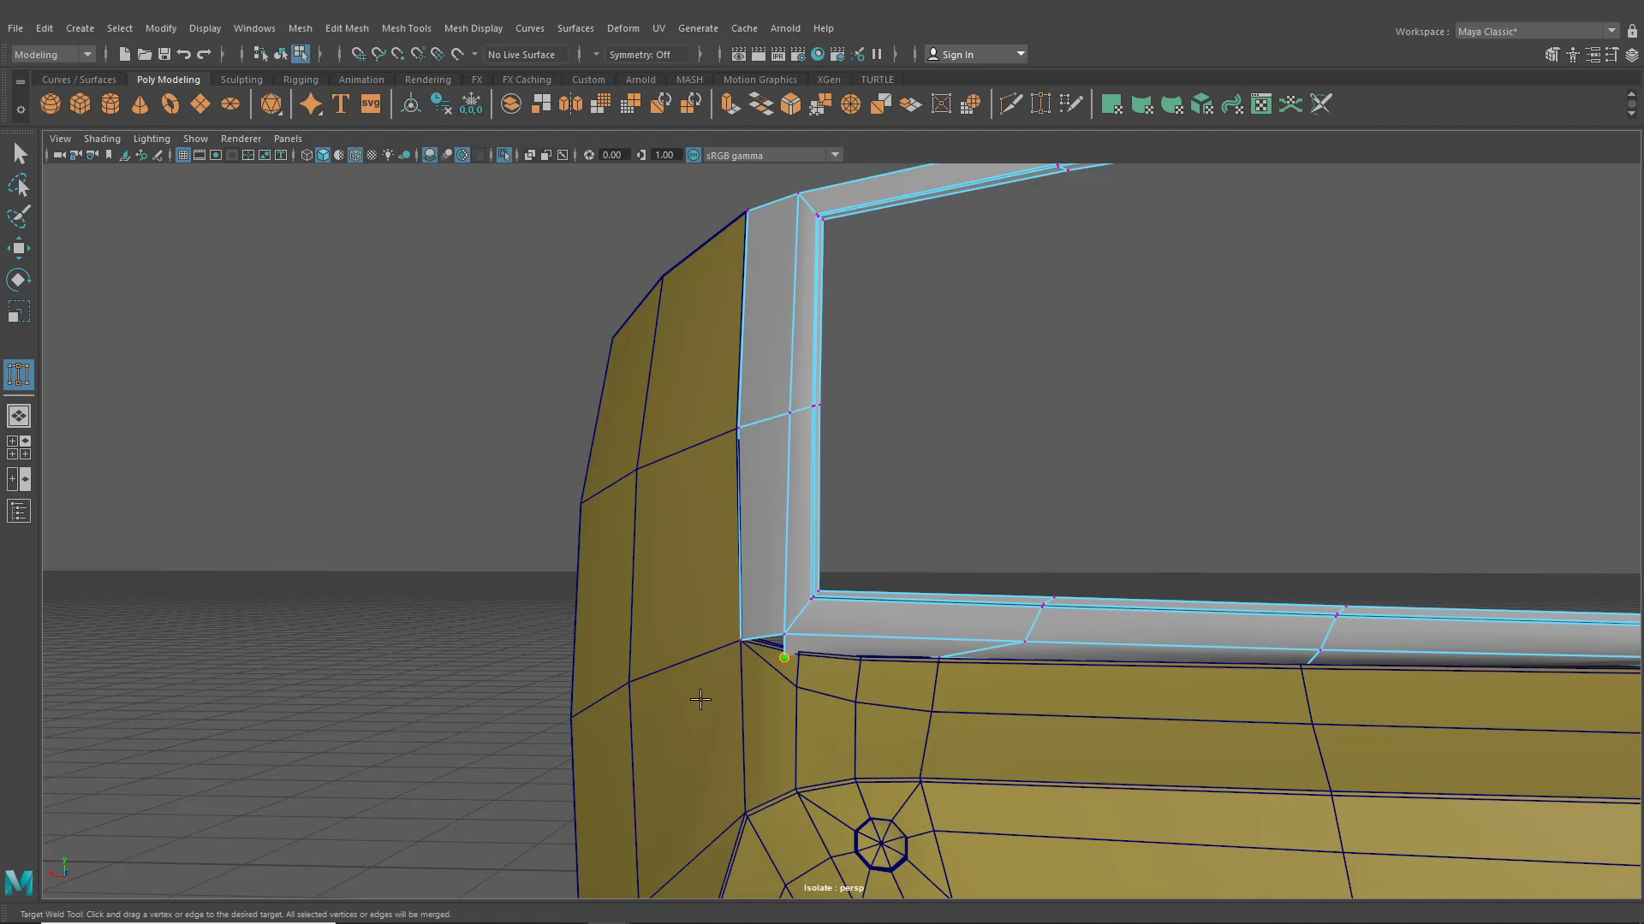
pyautogui.press('q')
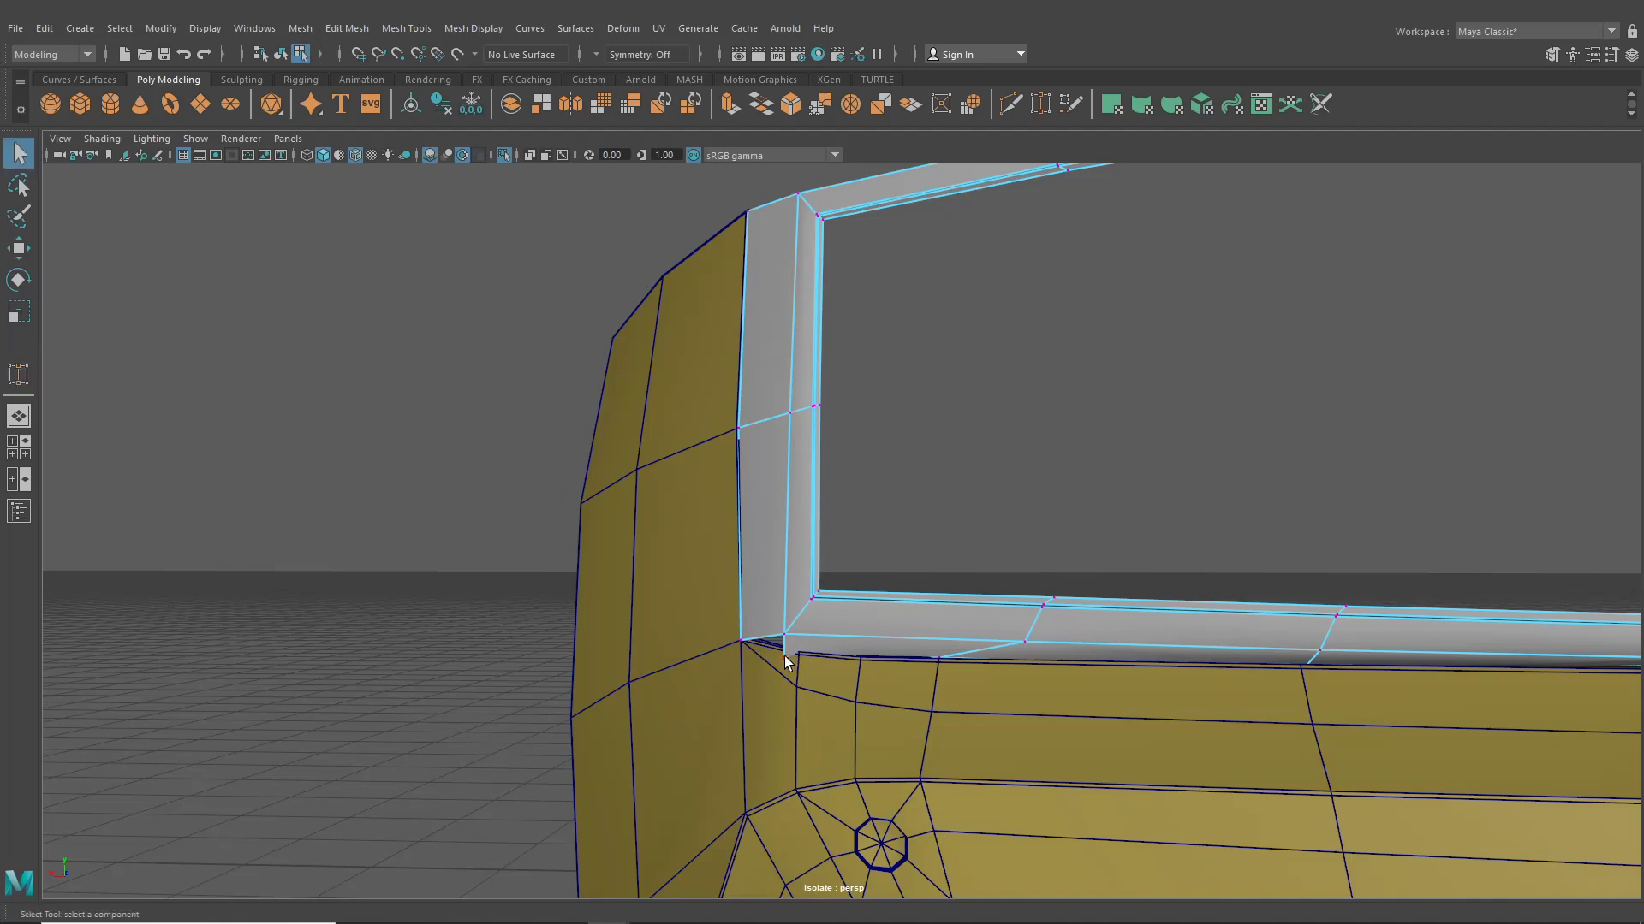
pyautogui.click(28, 245)
pyautogui.moveTo(767, 655); pyautogui.dragTo(760, 652)
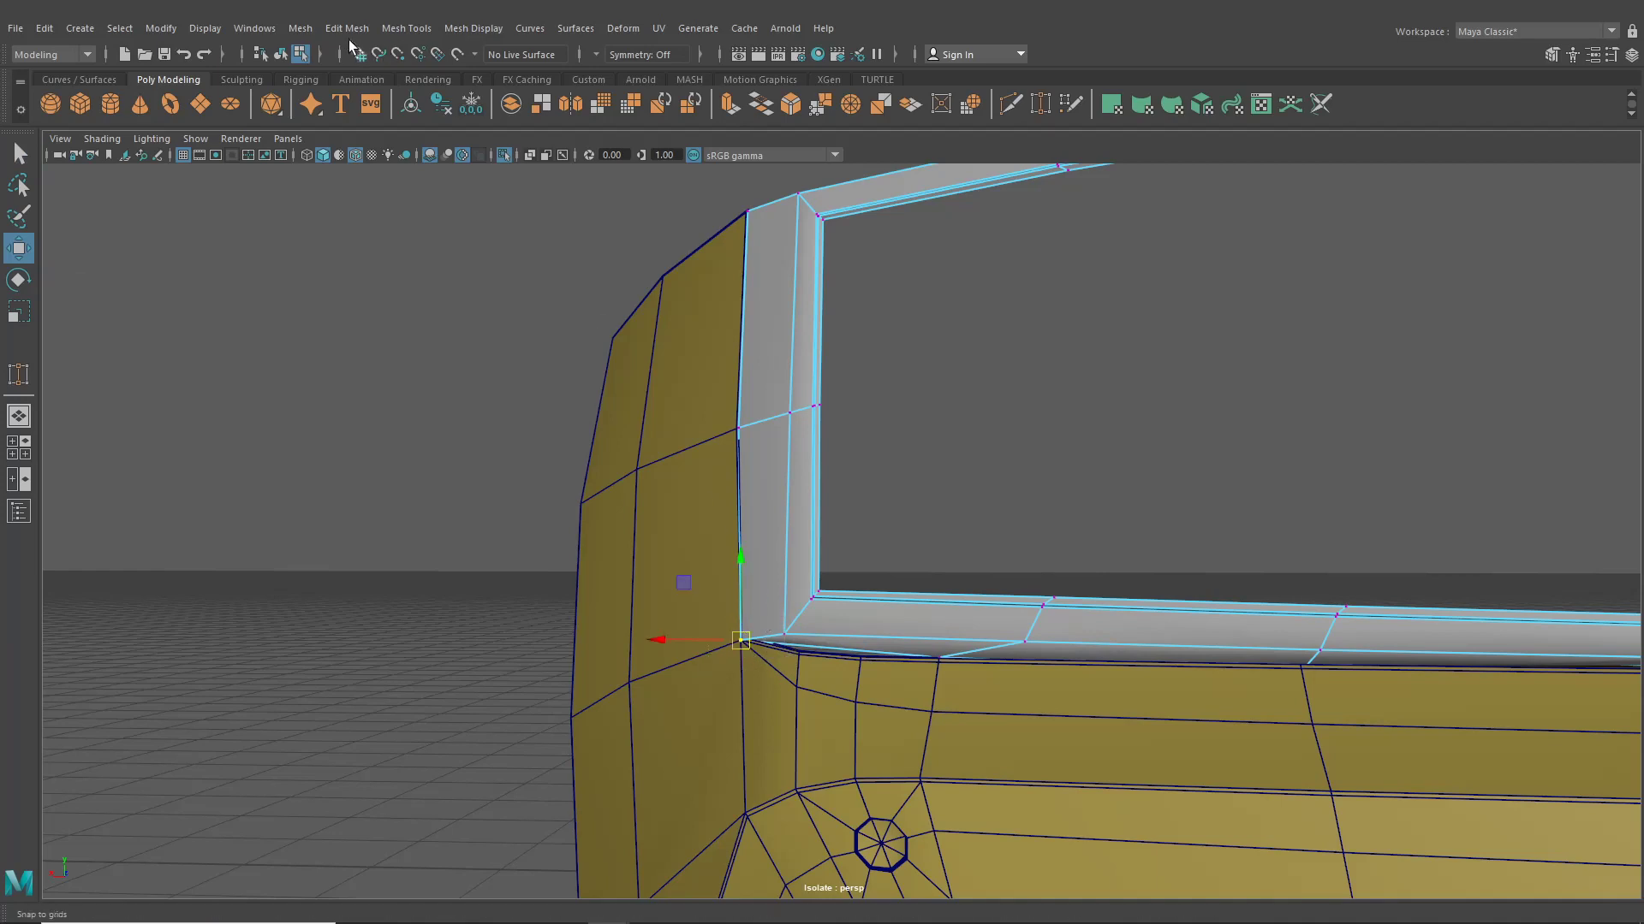
pyautogui.click(329, 29)
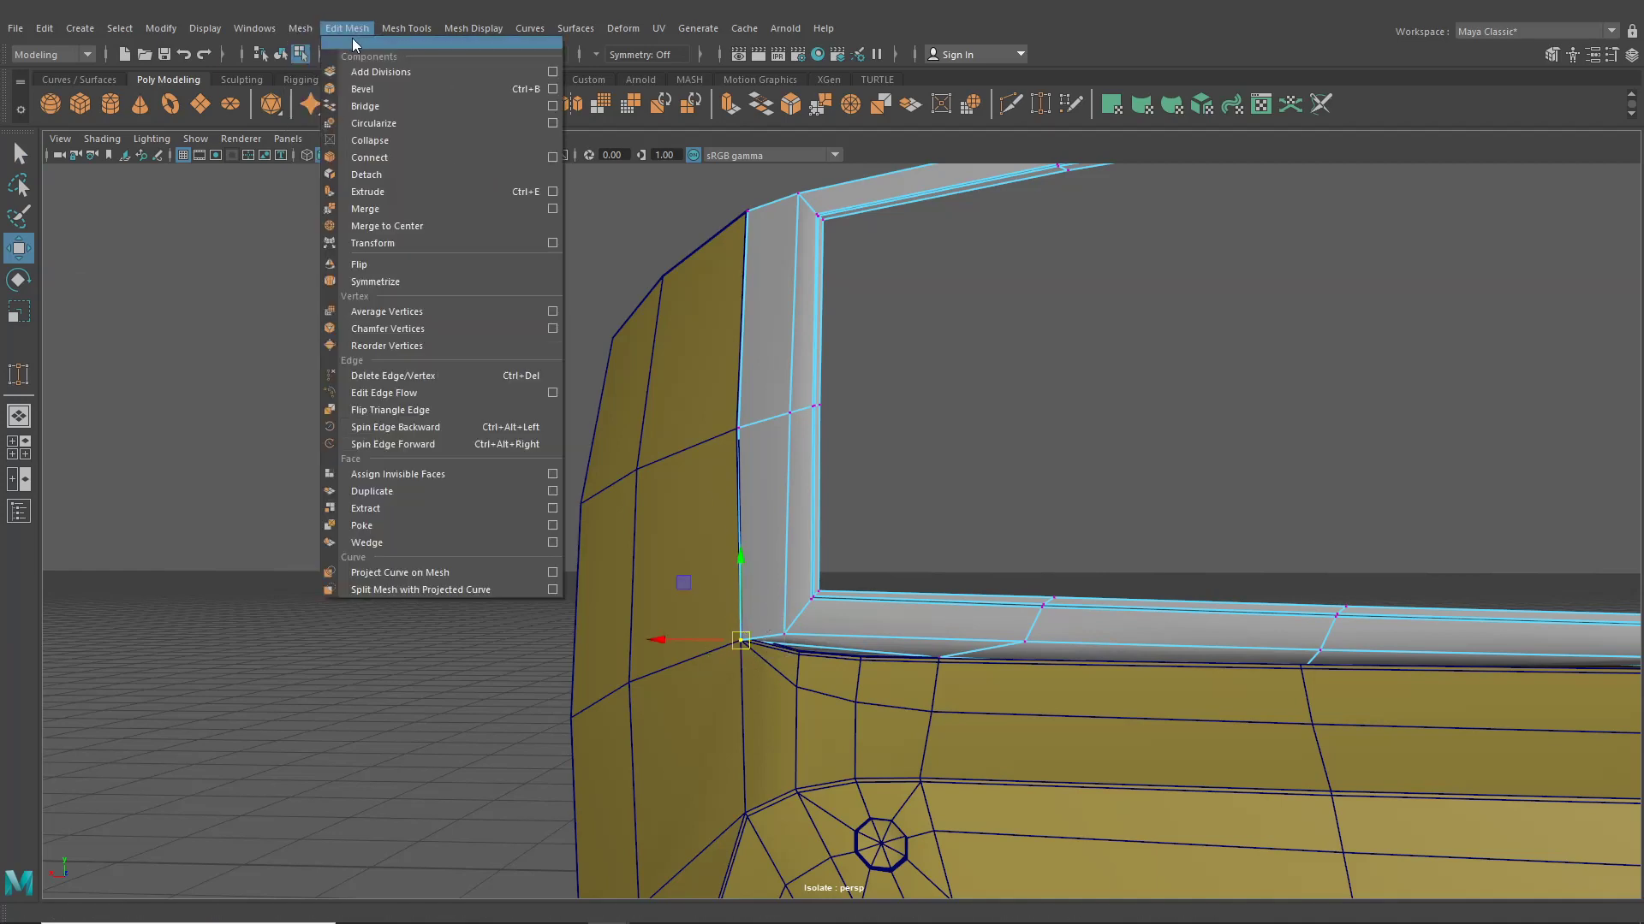
pyautogui.click(368, 210)
pyautogui.click(279, 56)
# Examine the seam between the trim frame's bottom strip and the bumper panel from several angles around the lower corner
pyautogui.keyDown('alt'); pyautogui.moveTo(353, 339); pyautogui.dragTo(371, 406); pyautogui.keyUp('alt')
pyautogui.click(382, 412)
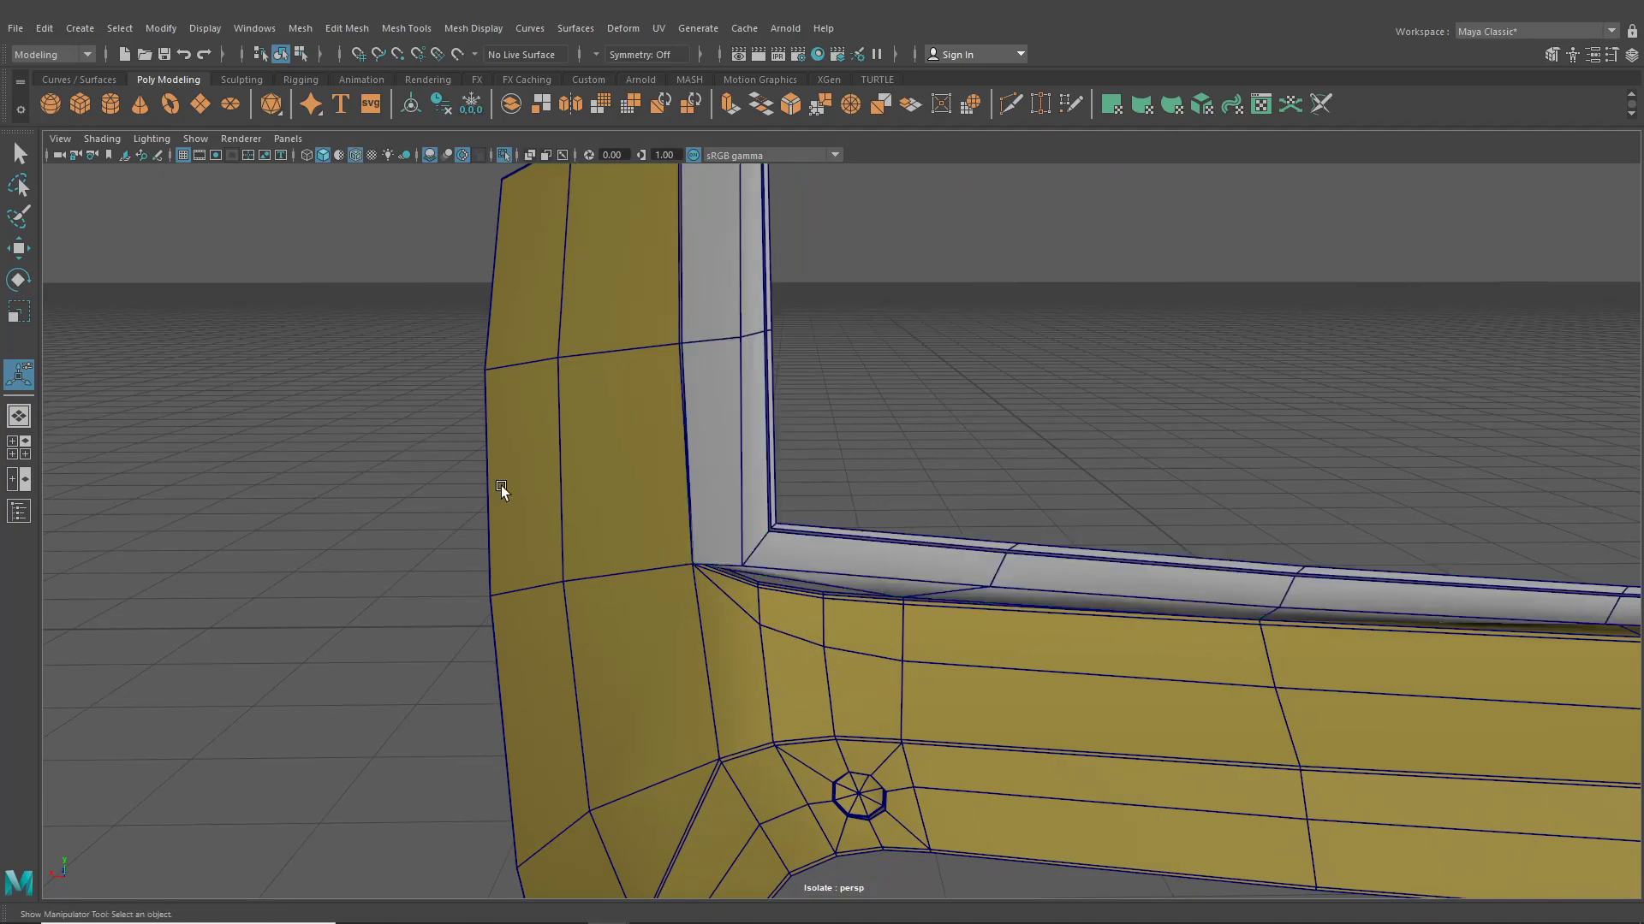
pyautogui.keyDown('alt'); pyautogui.moveTo(501, 486); pyautogui.dragTo(609, 589); pyautogui.keyUp('alt')
pyautogui.click(581, 573)
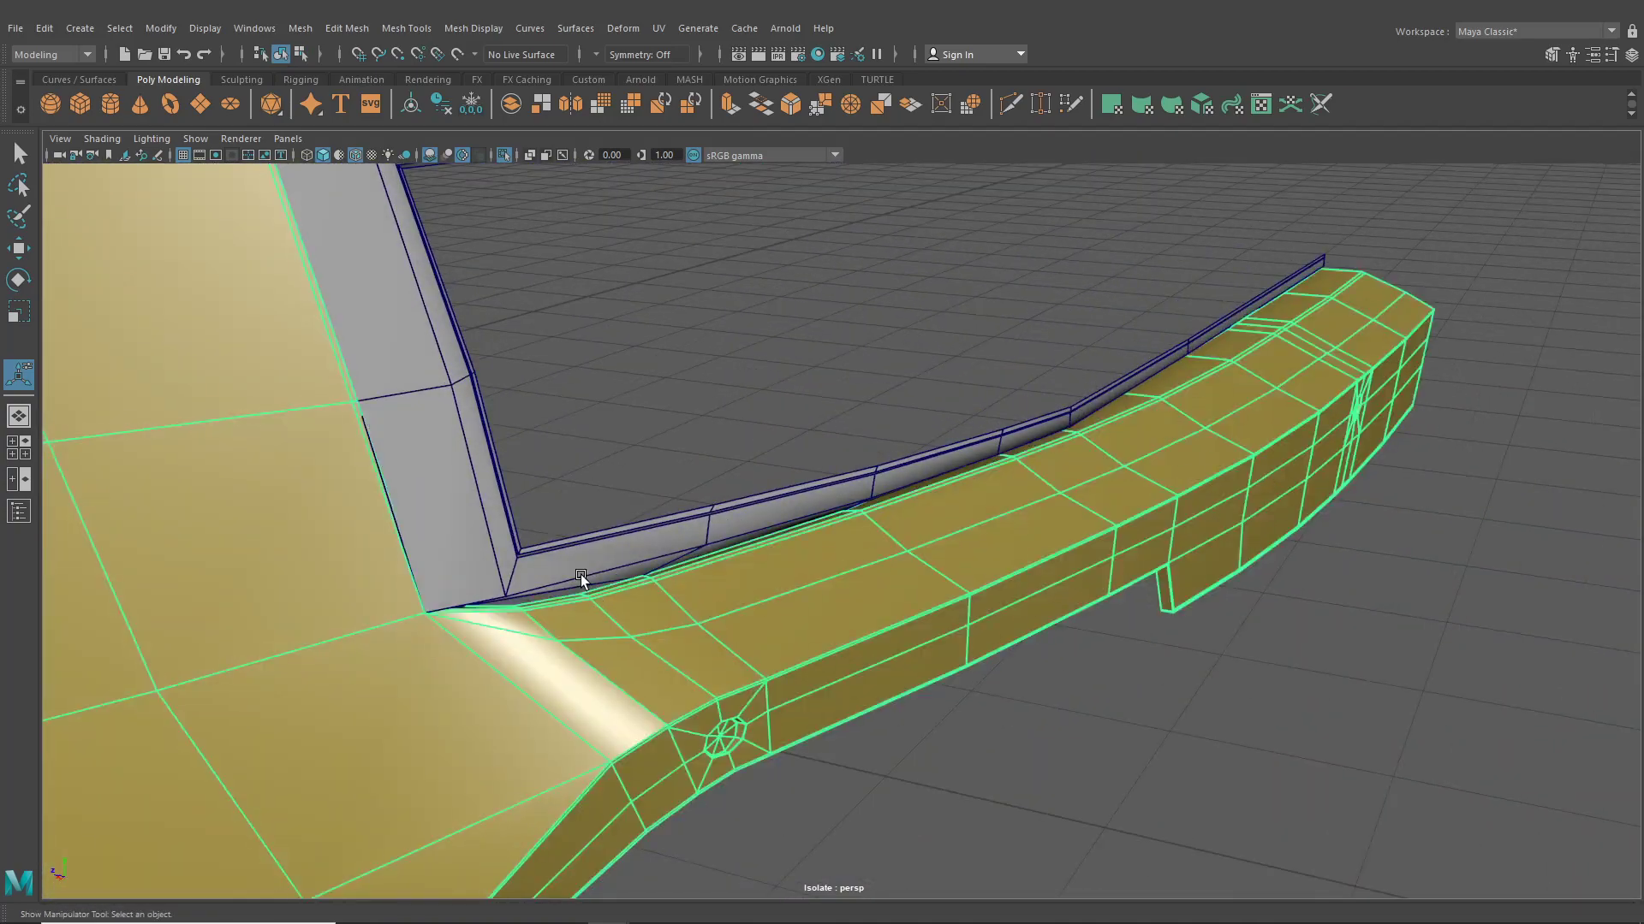
pyautogui.keyDown('alt'); pyautogui.moveTo(683, 481); pyautogui.dragTo(488, 691); pyautogui.keyUp('alt')
pyautogui.click(677, 469)
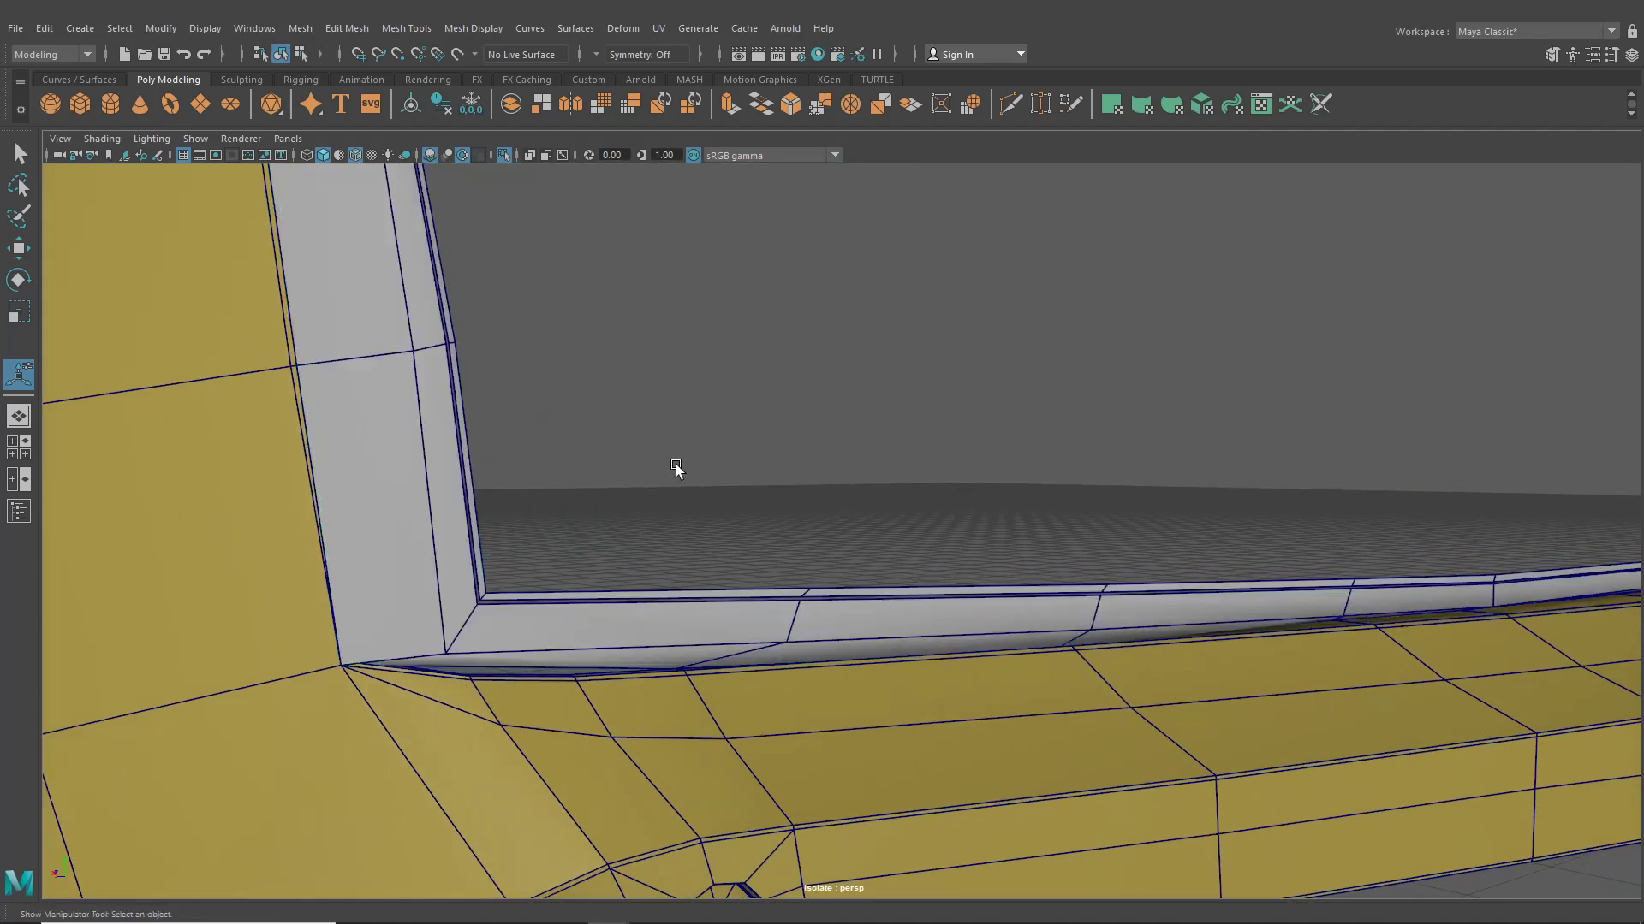
pyautogui.click(280, 53)
pyautogui.scroll(-9, 837, 474)
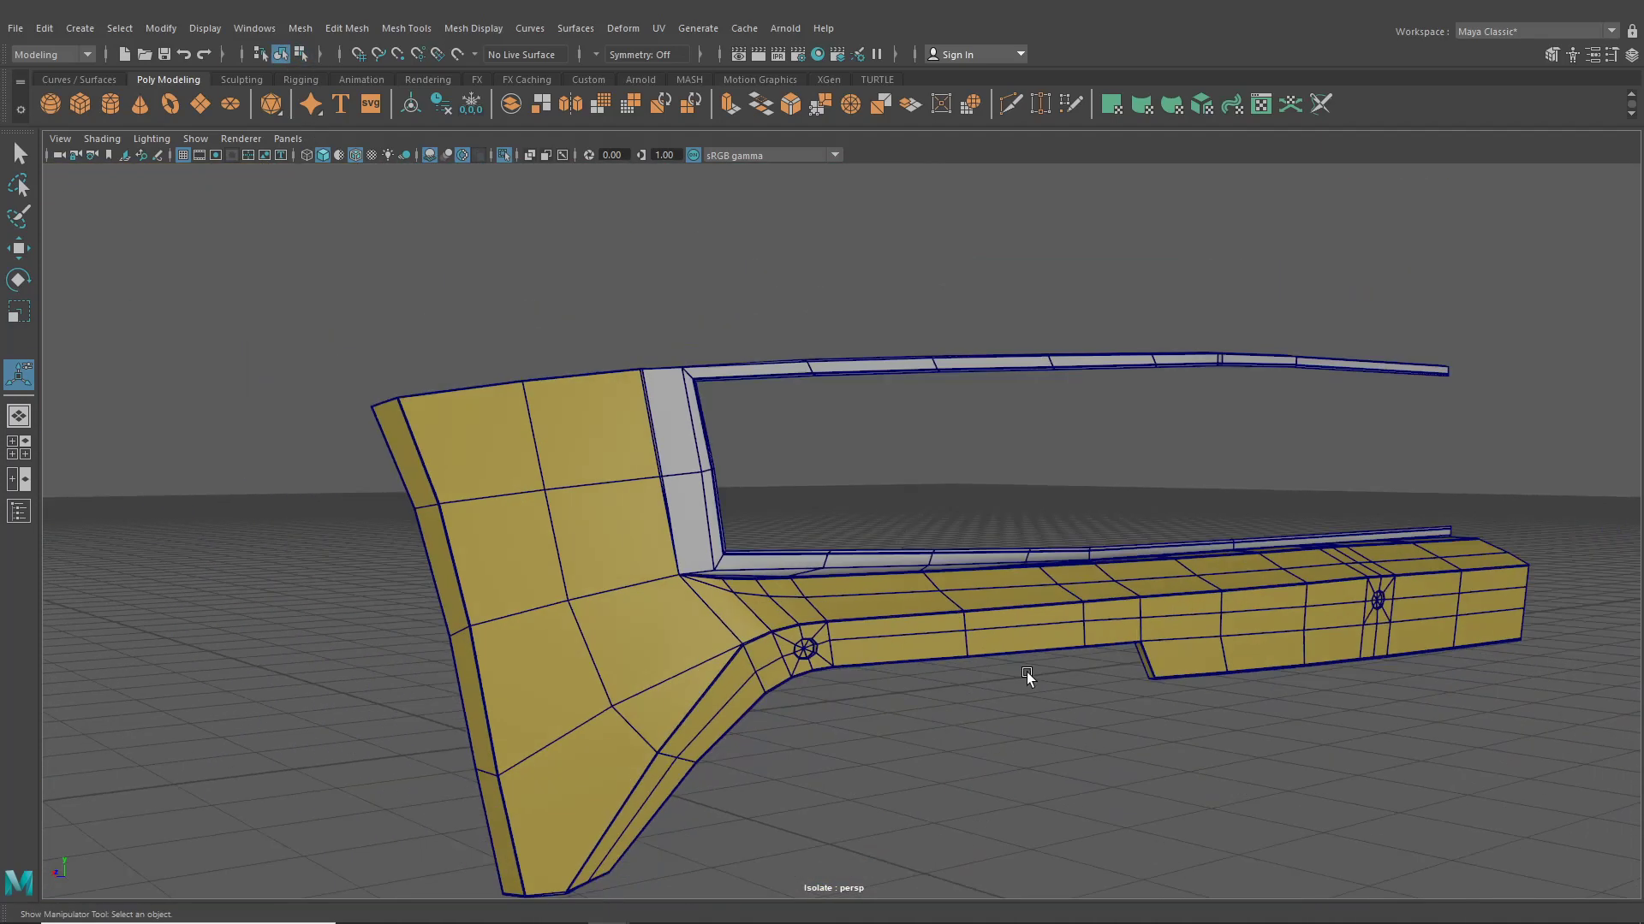
pyautogui.keyDown('alt'); pyautogui.moveTo(1026, 671); pyautogui.dragTo(932, 671); pyautogui.keyUp('alt')
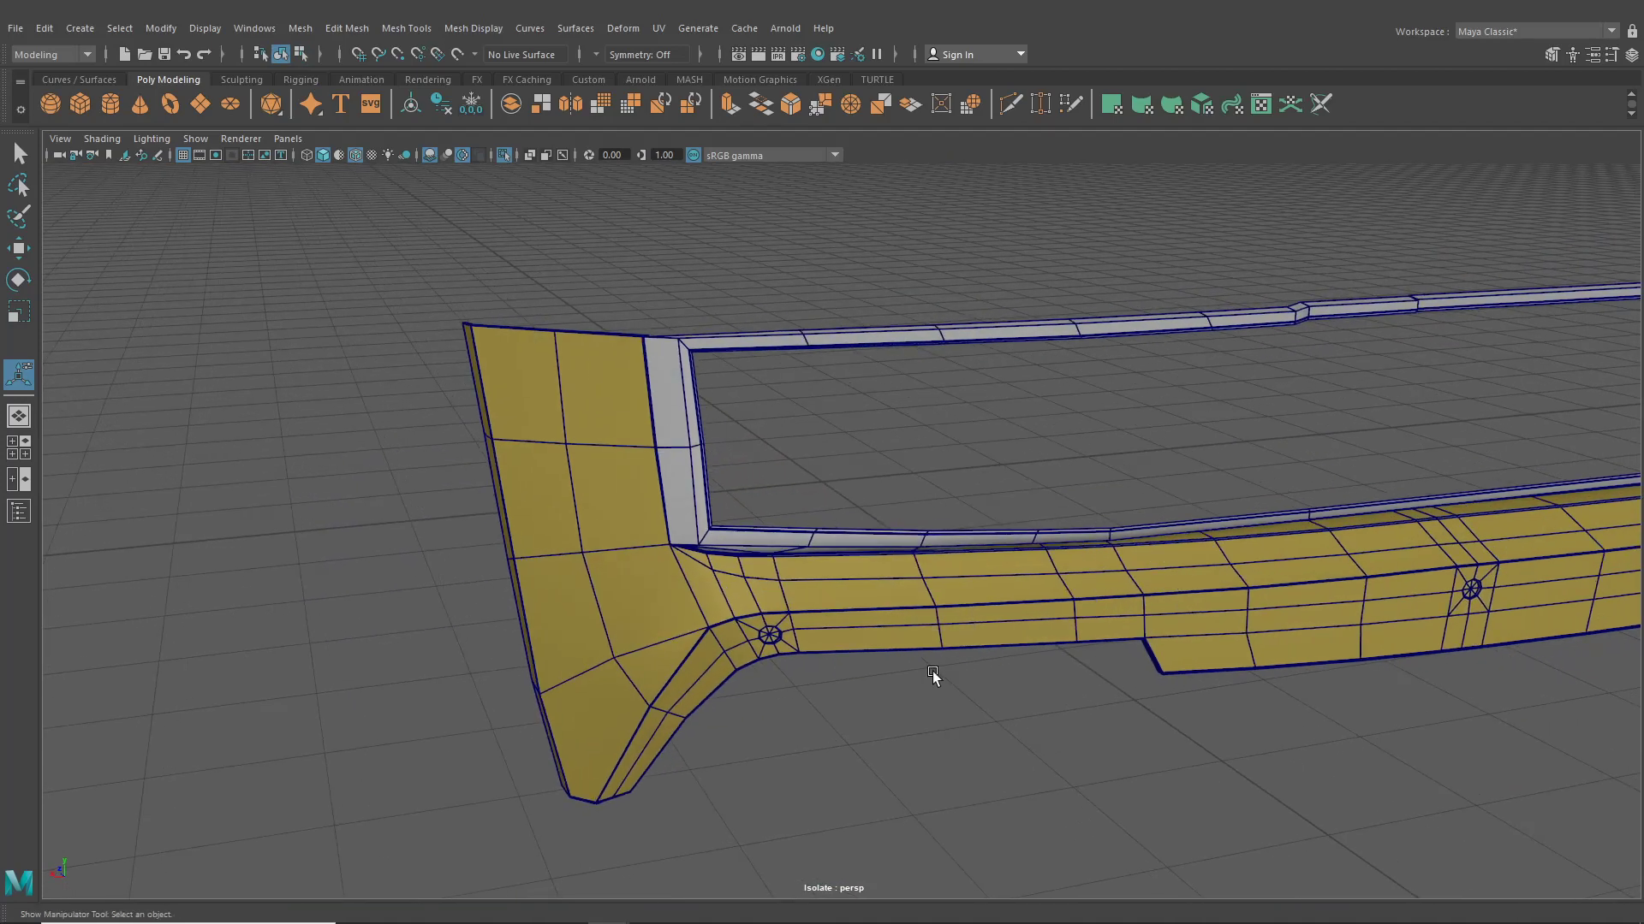
# Enable smooth preview on the trim frame and the bumper panel, and check how their corners meet
pyautogui.click(927, 537)
pyautogui.press('3')
pyautogui.click(1030, 736)
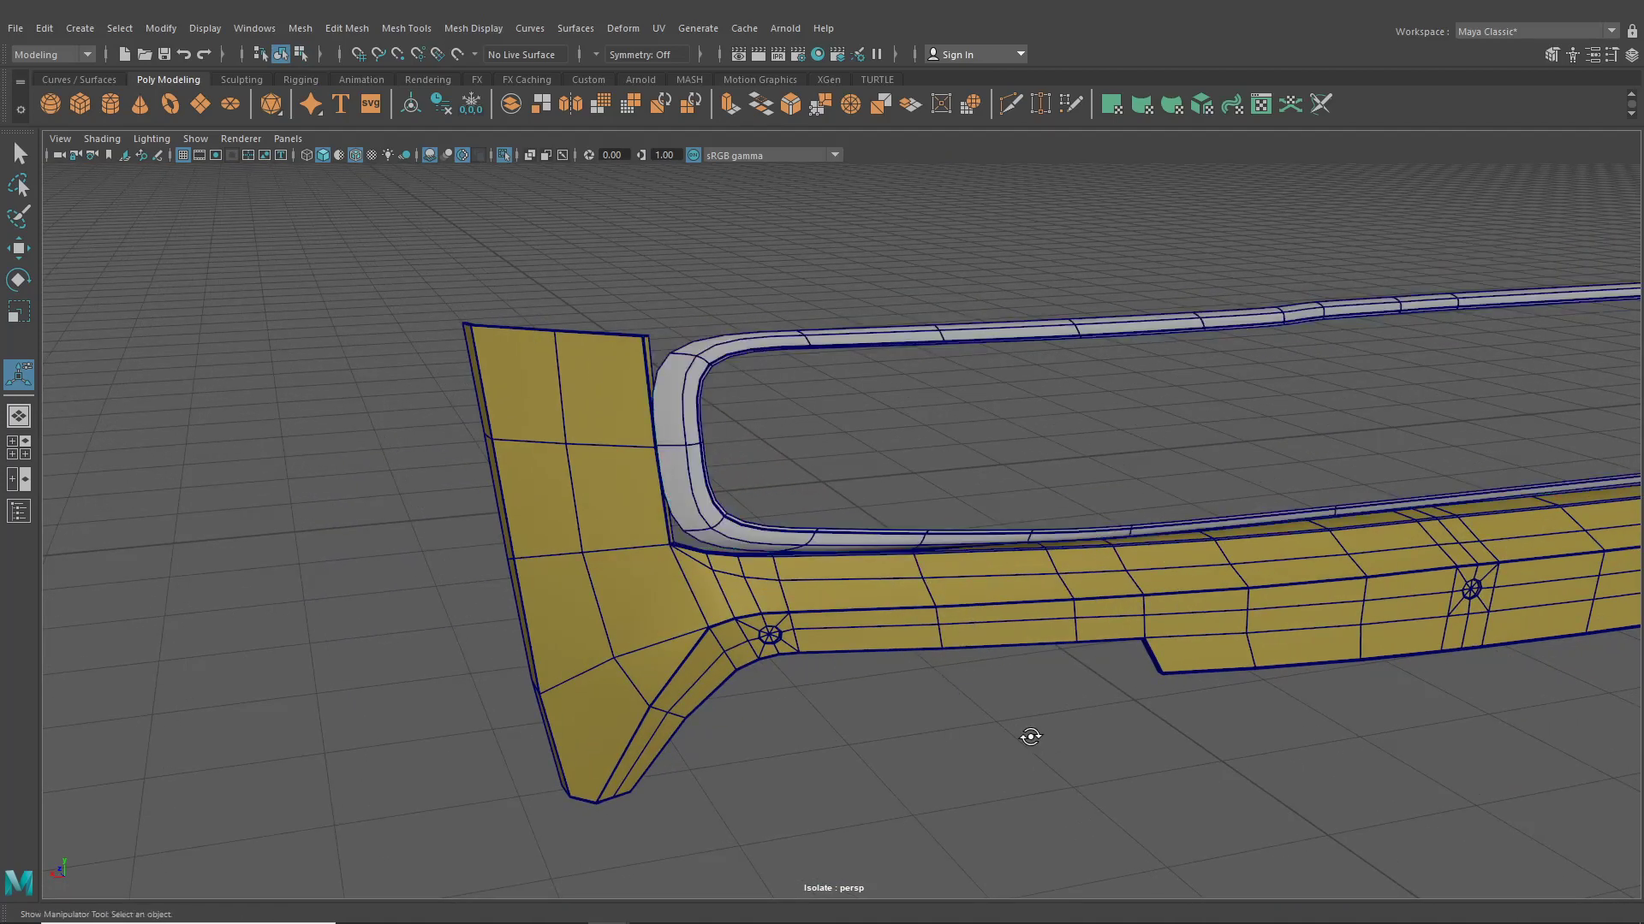
pyautogui.keyDown('alt'); pyautogui.moveTo(1029, 736); pyautogui.dragTo(916, 615); pyautogui.keyUp('alt')
pyautogui.click(912, 605)
pyautogui.press('3')
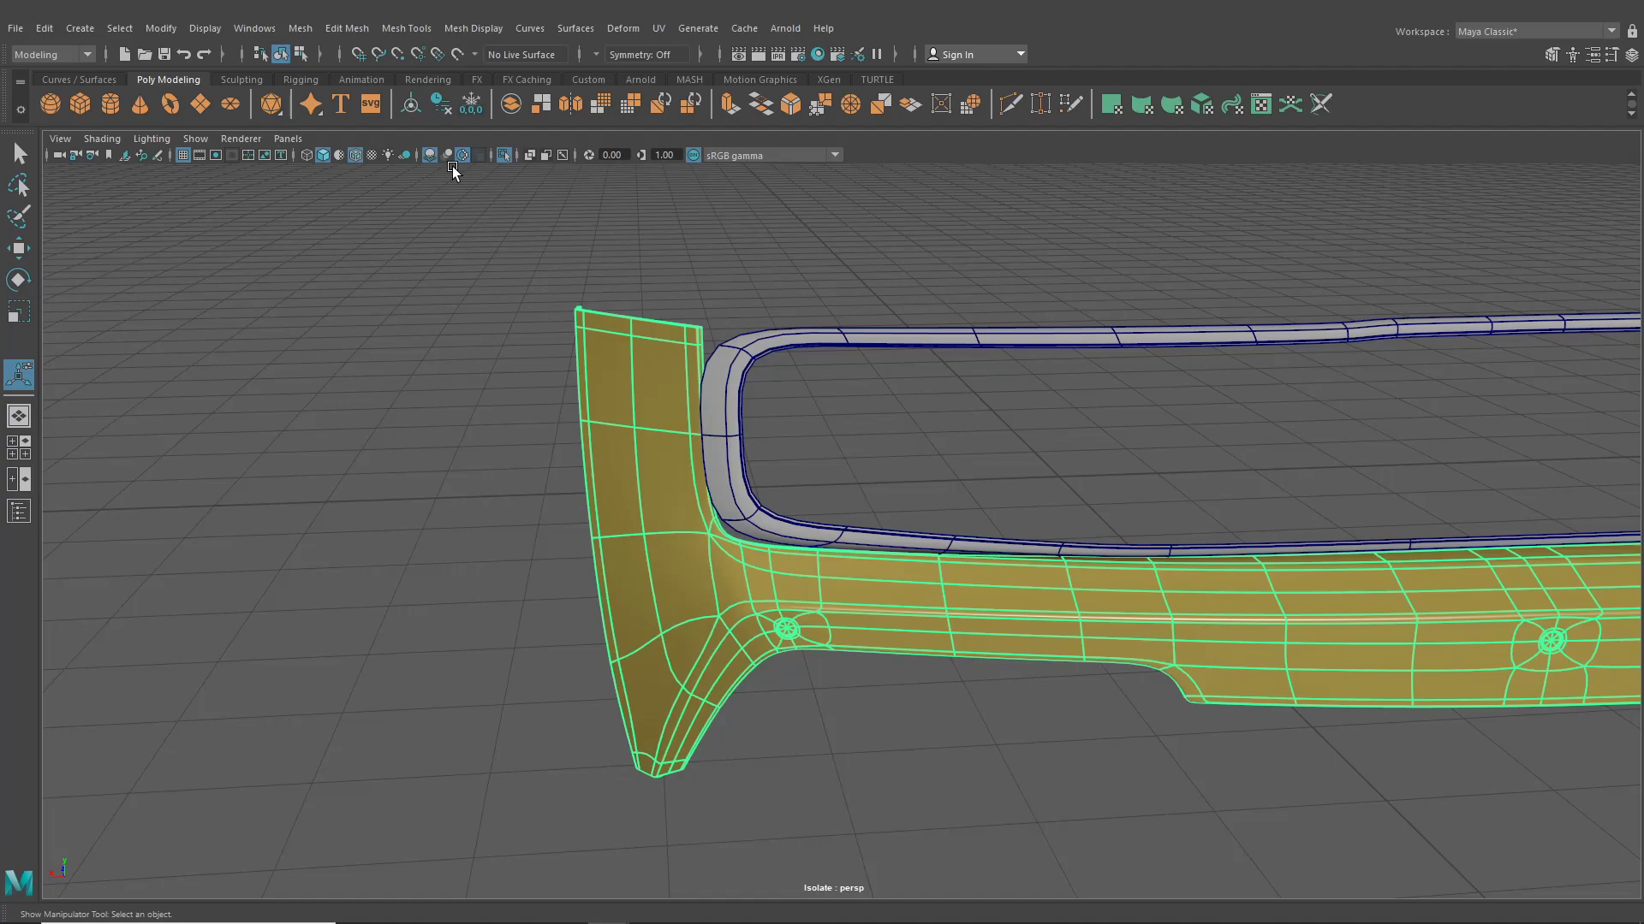
pyautogui.click(281, 54)
pyautogui.keyDown('alt'); pyautogui.moveTo(1163, 801); pyautogui.dragTo(956, 692); pyautogui.keyUp('alt')
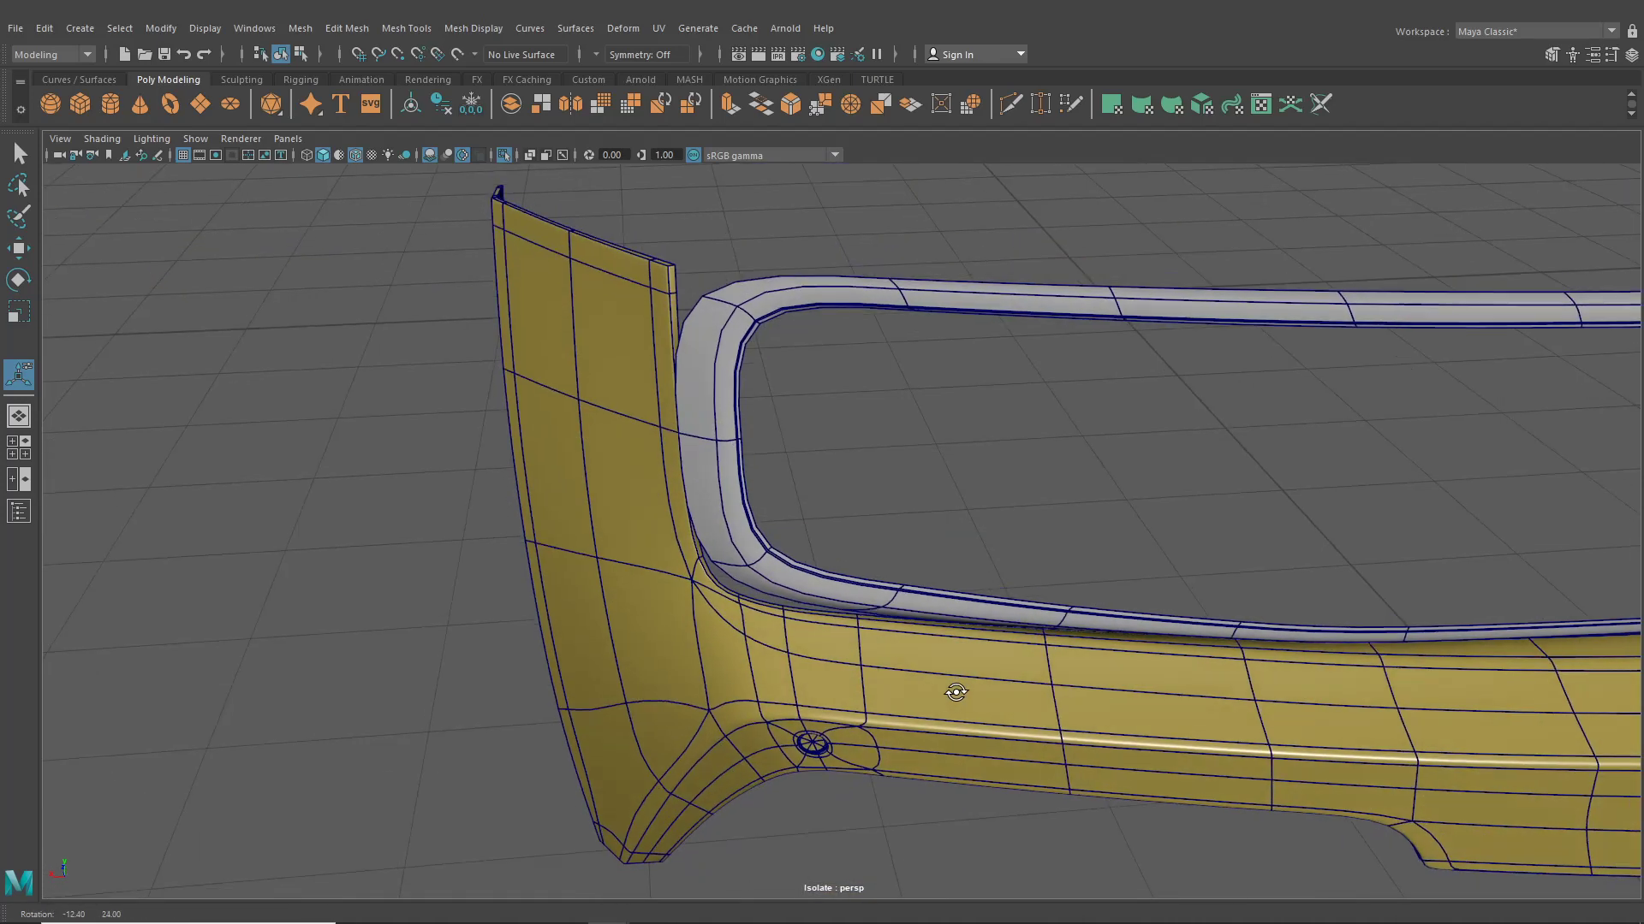
# Return the trim frame to unsmoothed display and select its outer border edge loop, excluding the short end edges at the car's centre
pyautogui.click(701, 367)
pyautogui.press('1')
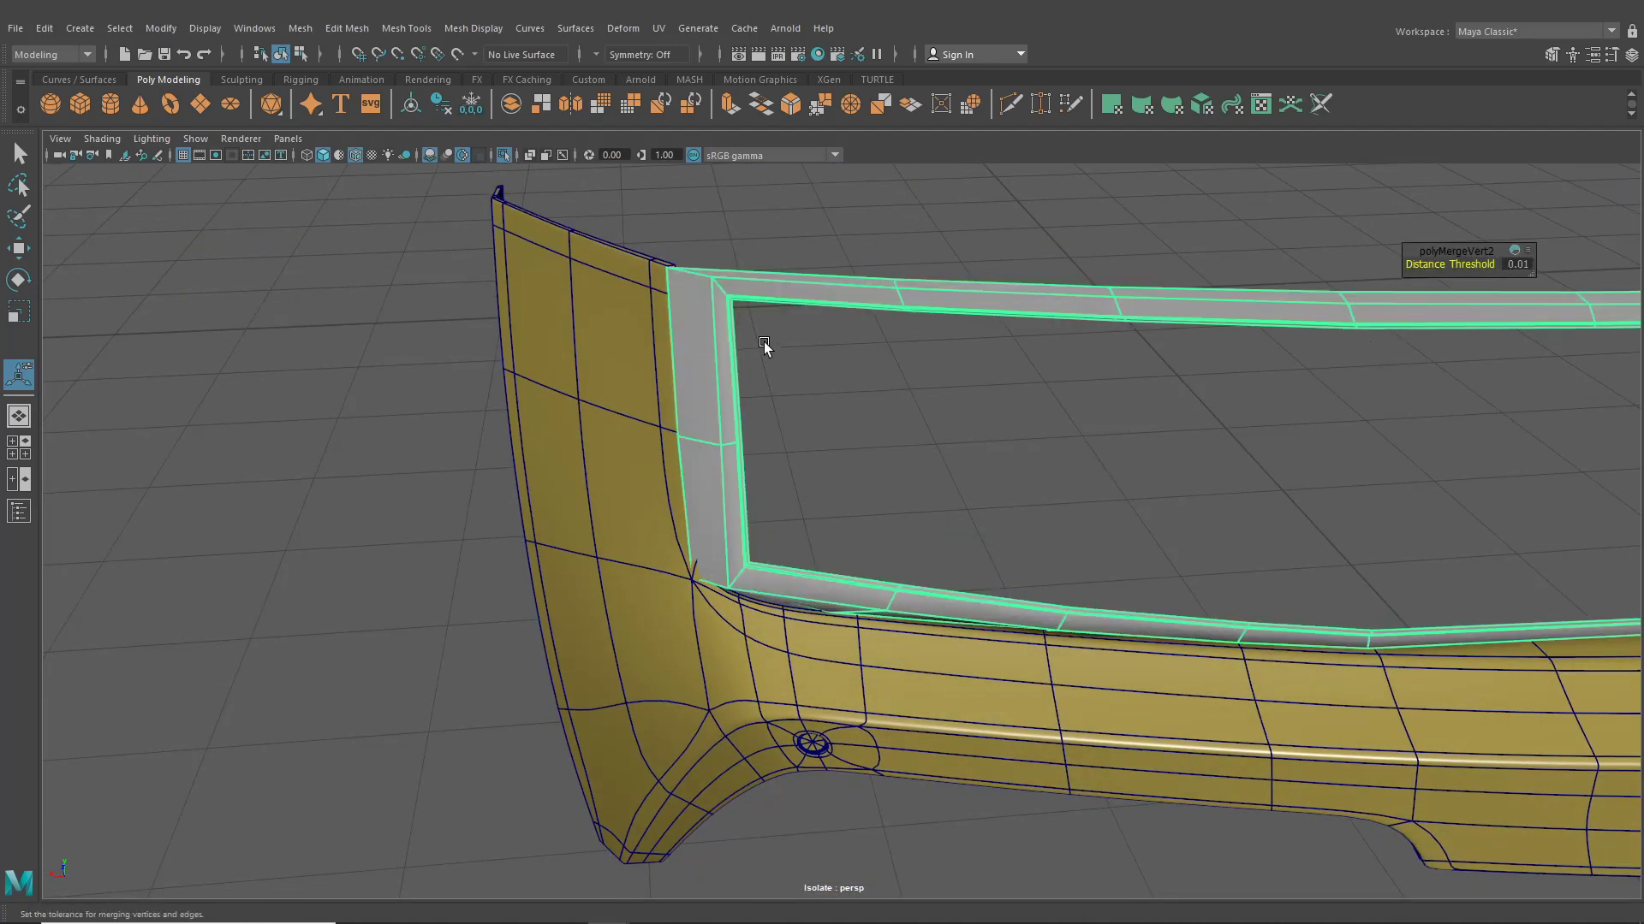
pyautogui.keyDown('alt'); pyautogui.moveTo(762, 345); pyautogui.dragTo(783, 467, button='middle'); pyautogui.keyUp('alt')
pyautogui.scroll(3, 782, 468)
pyautogui.moveTo(778, 321); pyautogui.dragTo(847, 368, button='right')
pyautogui.doubleClick(784, 281)
pyautogui.keyDown('alt'); pyautogui.moveTo(1010, 479); pyautogui.dragTo(752, 525, button='middle'); pyautogui.keyUp('alt')
pyautogui.keyDown('alt'); pyautogui.moveTo(751, 525); pyautogui.dragTo(967, 526, button='right'); pyautogui.keyUp('alt')
pyautogui.keyDown('alt'); pyautogui.moveTo(967, 527); pyautogui.dragTo(866, 567, button='middle'); pyautogui.keyUp('alt')
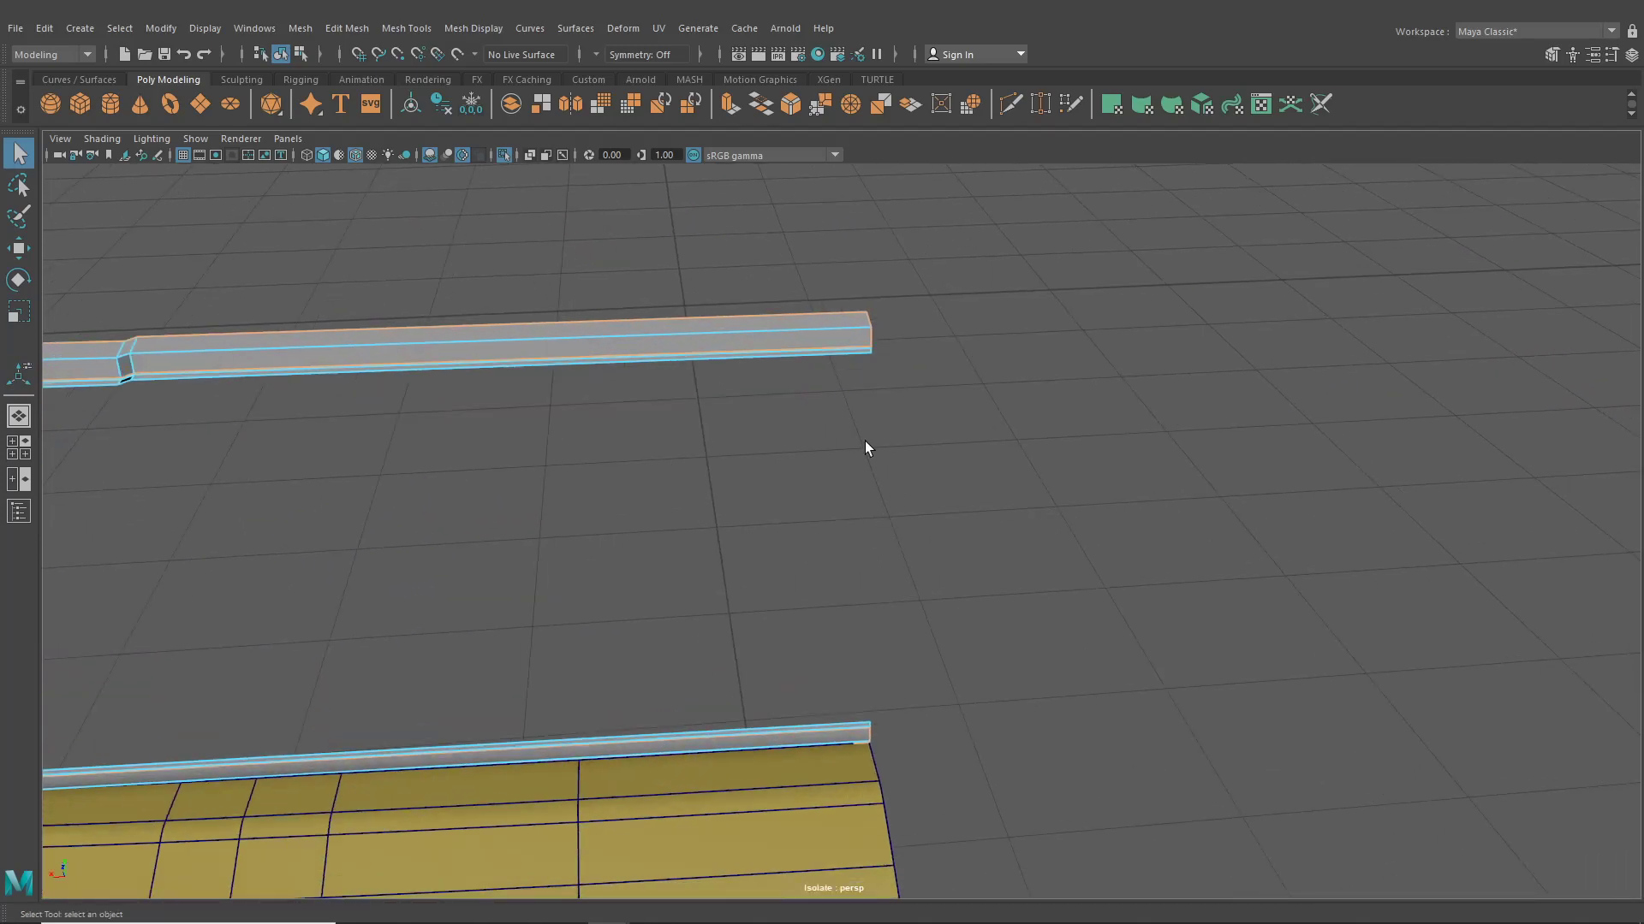
pyautogui.keyDown('alt'); pyautogui.moveTo(889, 455); pyautogui.dragTo(827, 466); pyautogui.keyUp('alt')
pyautogui.keyDown('ctrl'); pyautogui.click(877, 340); pyautogui.keyUp('ctrl')
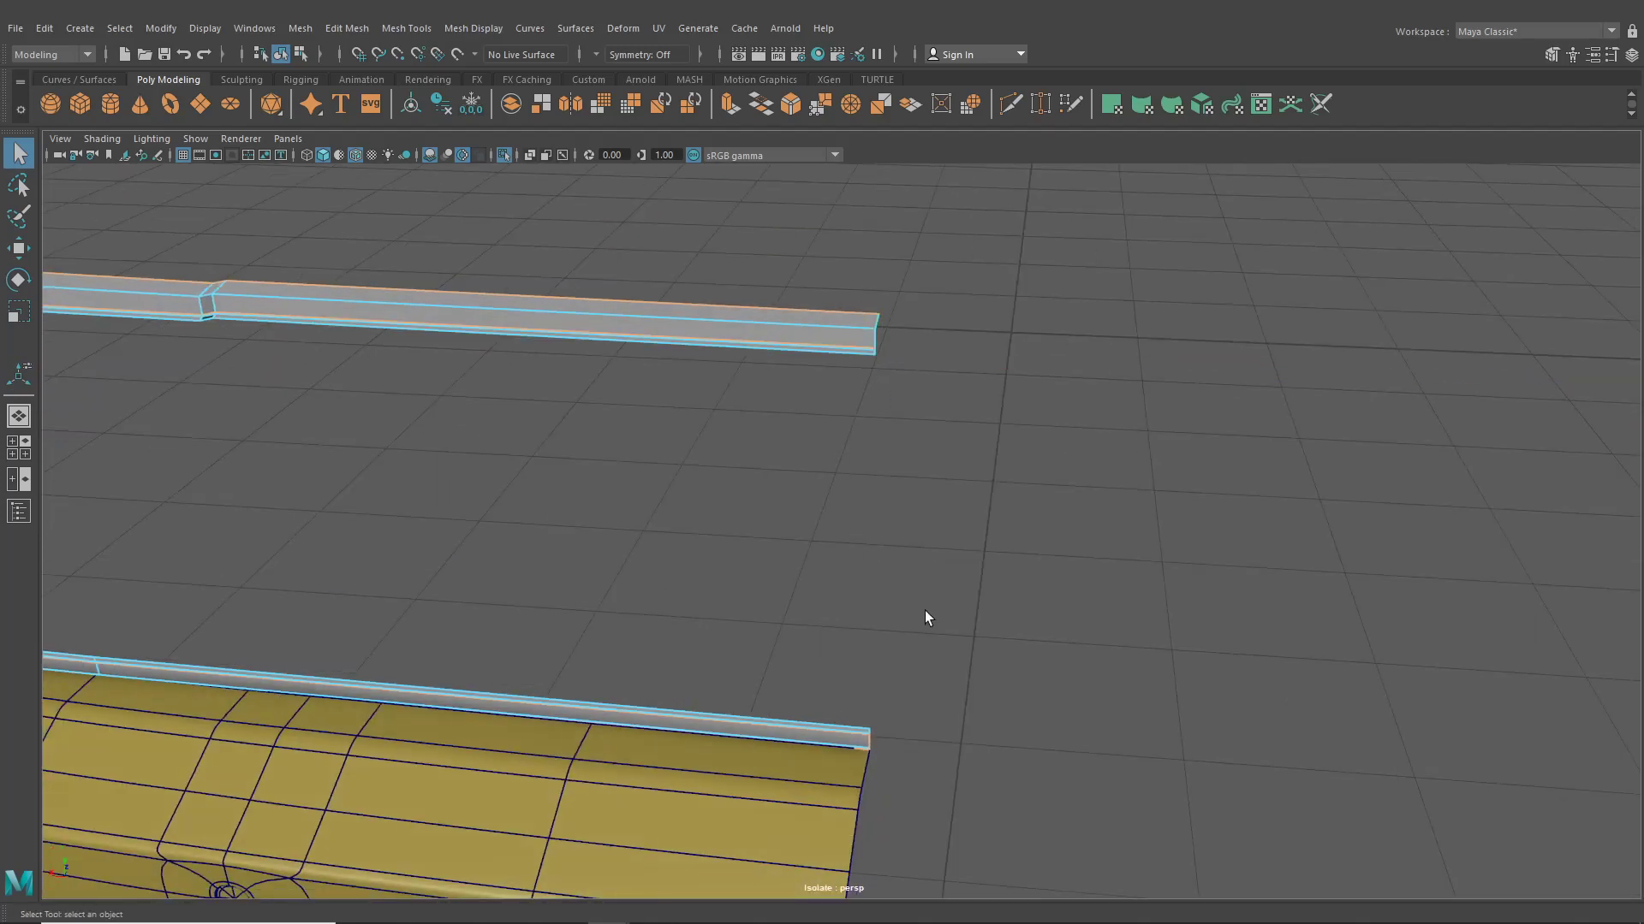
pyautogui.keyDown('alt'); pyautogui.moveTo(900, 741); pyautogui.dragTo(911, 606, button='middle'); pyautogui.keyUp('alt')
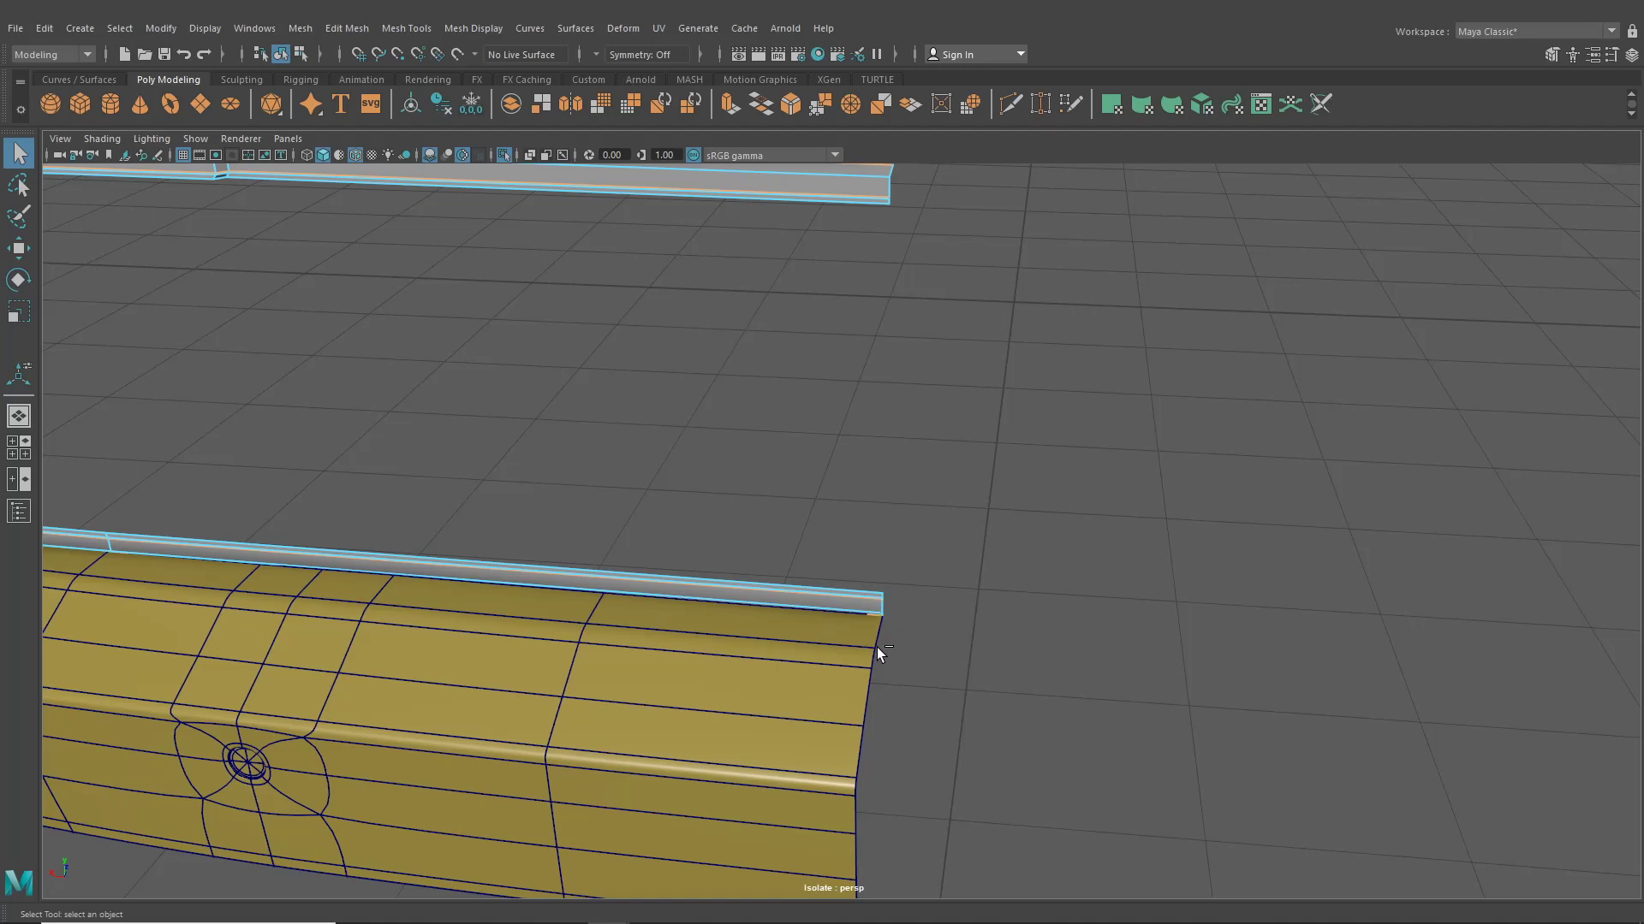
# Extrude the frame's selected outer border edges inward toward the car's interior to give the trim depth, and return to object selection
pyautogui.hotkey('ctrl', 'e')
pyautogui.keyDown('alt'); pyautogui.moveTo(860, 639); pyautogui.dragTo(842, 351); pyautogui.keyUp('alt')
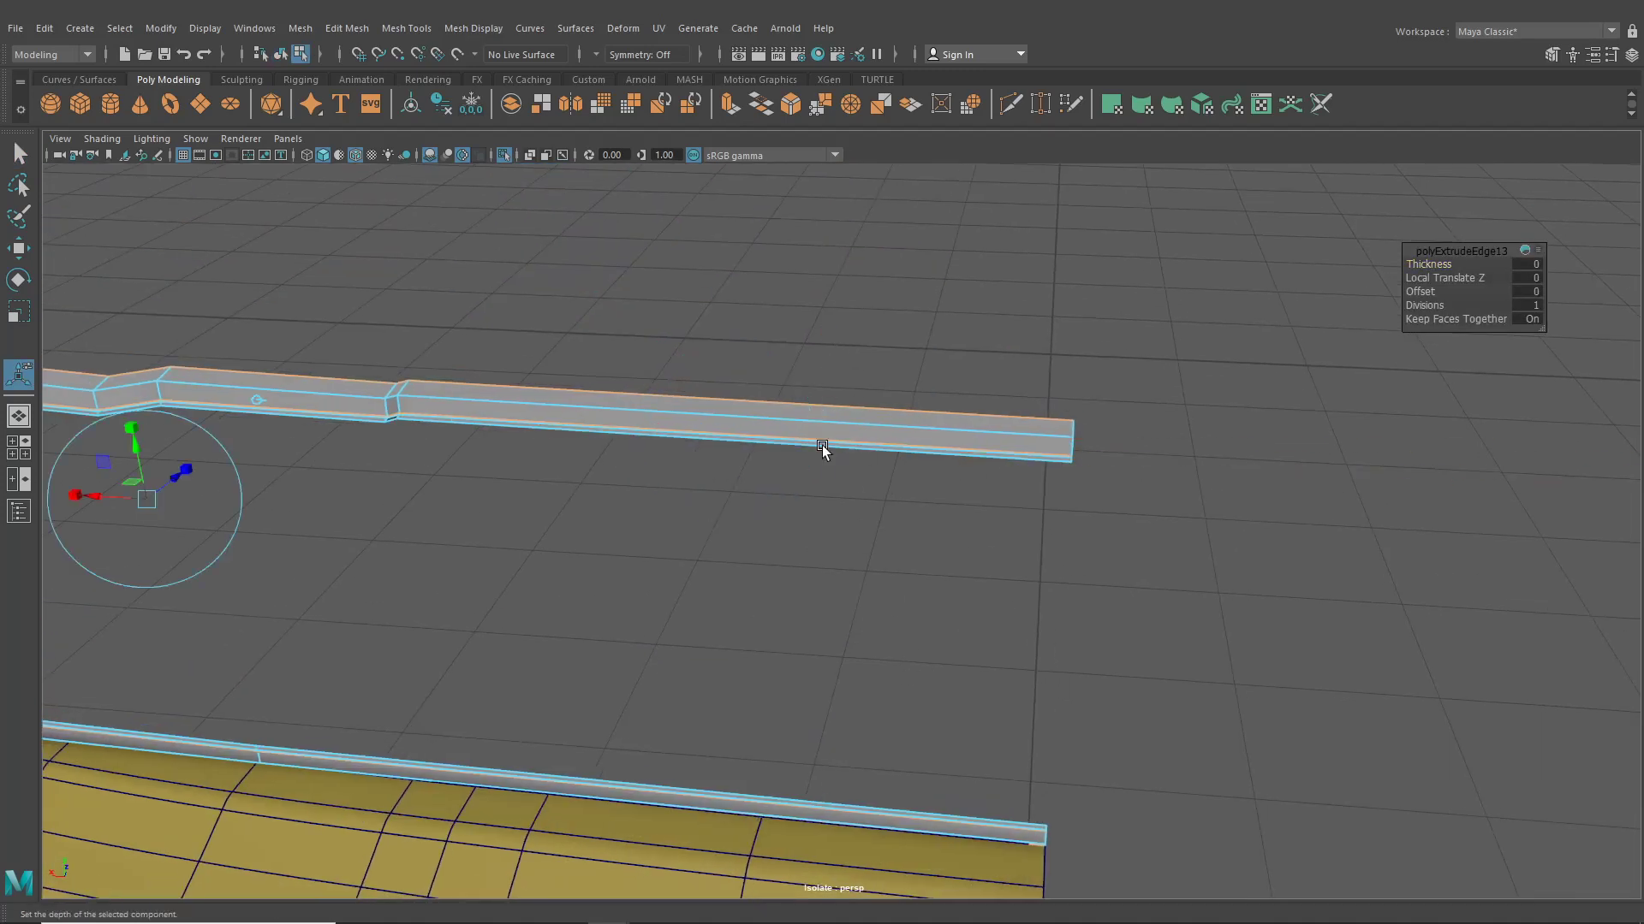
pyautogui.keyDown('alt'); pyautogui.moveTo(822, 445); pyautogui.dragTo(590, 463); pyautogui.keyUp('alt')
pyautogui.moveTo(641, 377); pyautogui.dragTo(647, 381)
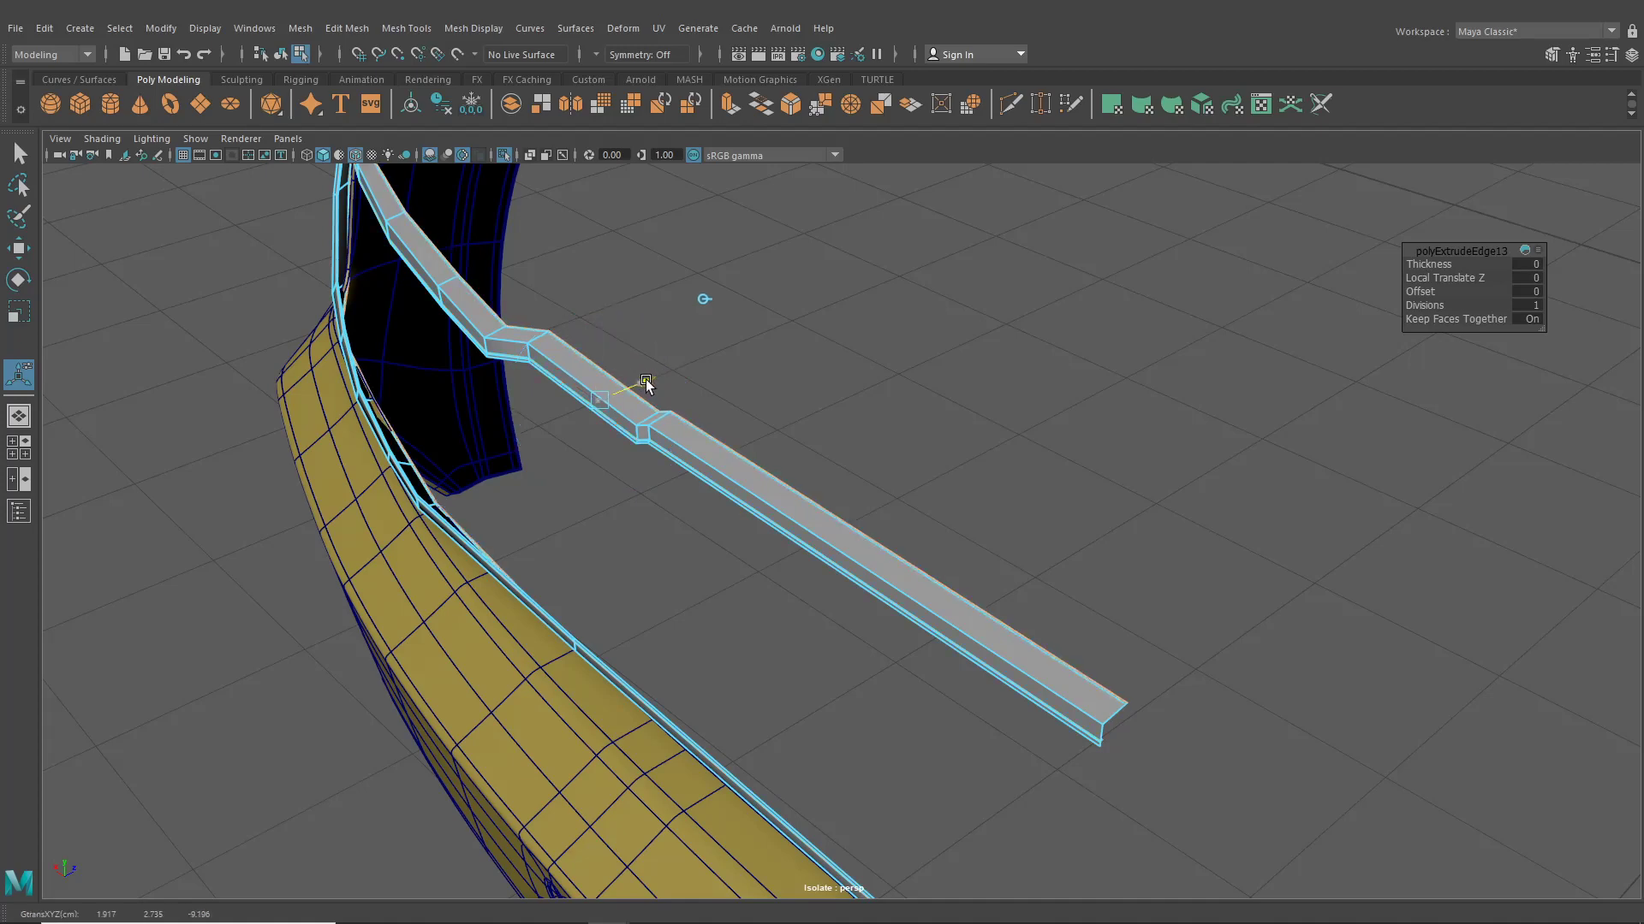
pyautogui.moveTo(646, 383); pyautogui.dragTo(650, 384, button='middle')
pyautogui.click(284, 53)
pyautogui.click(192, 262)
# Select the border edge loop around the frame's inner opening and extrude it inward toward the car's interior as a second flange
pyautogui.keyDown('alt'); pyautogui.moveTo(575, 641); pyautogui.dragTo(690, 603); pyautogui.keyUp('alt')
pyautogui.click(696, 574)
pyautogui.rightClick(696, 575)
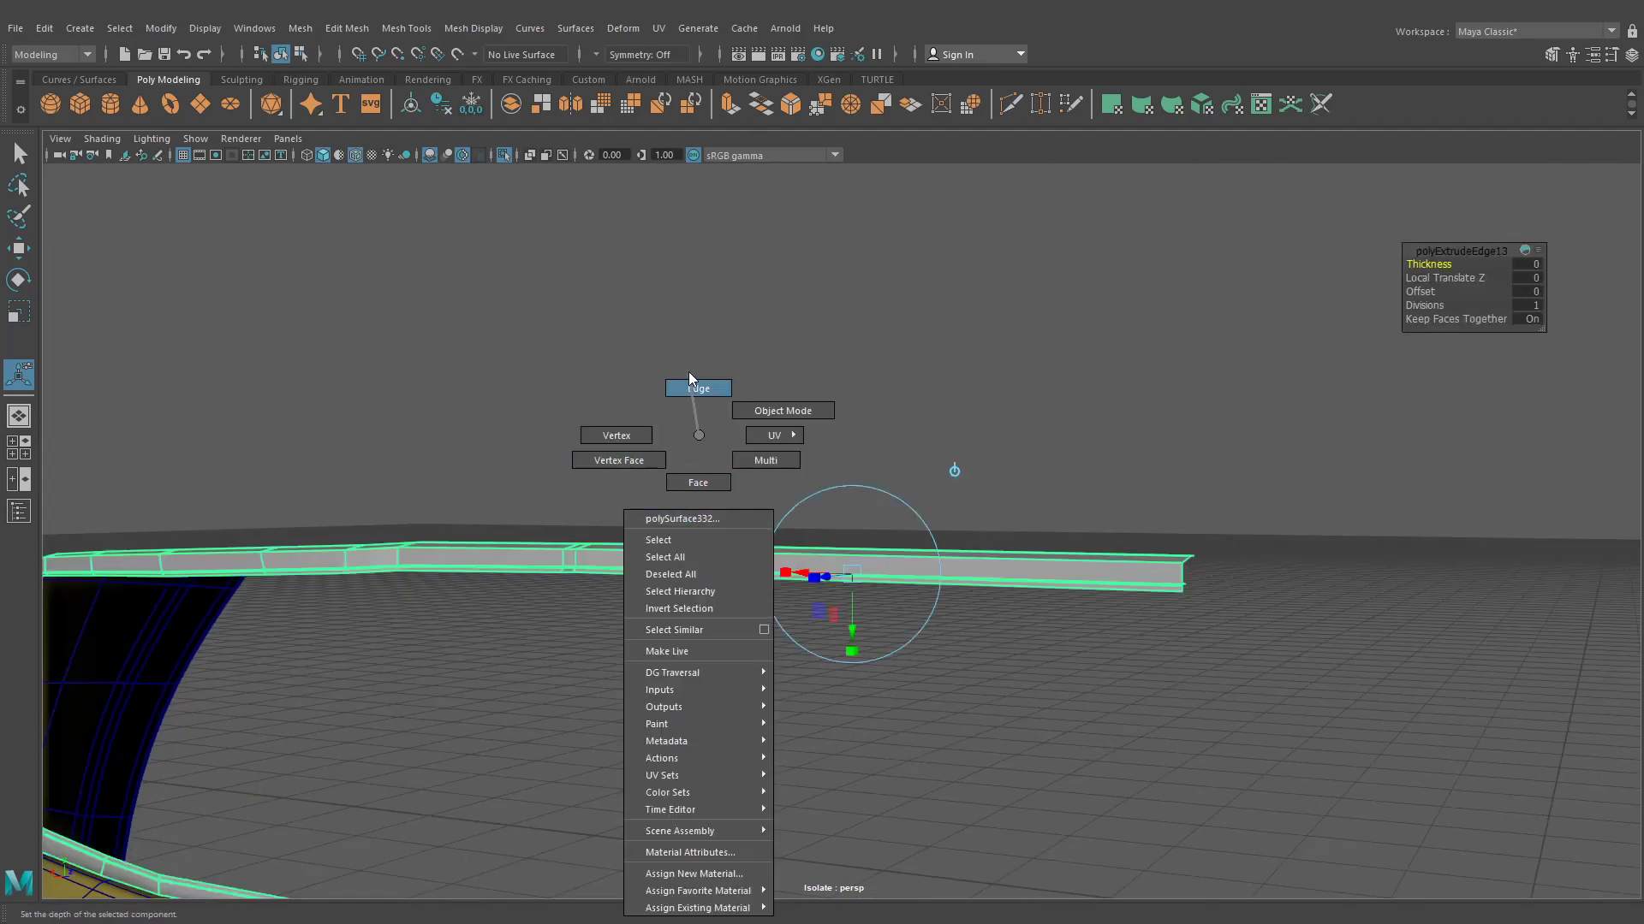
pyautogui.moveTo(688, 372); pyautogui.dragTo(688, 370, button='right')
pyautogui.keyDown('alt'); pyautogui.moveTo(1110, 607); pyautogui.dragTo(891, 558, button='middle'); pyautogui.keyUp('alt')
pyautogui.scroll(4, 890, 560)
pyautogui.doubleClick(947, 552)
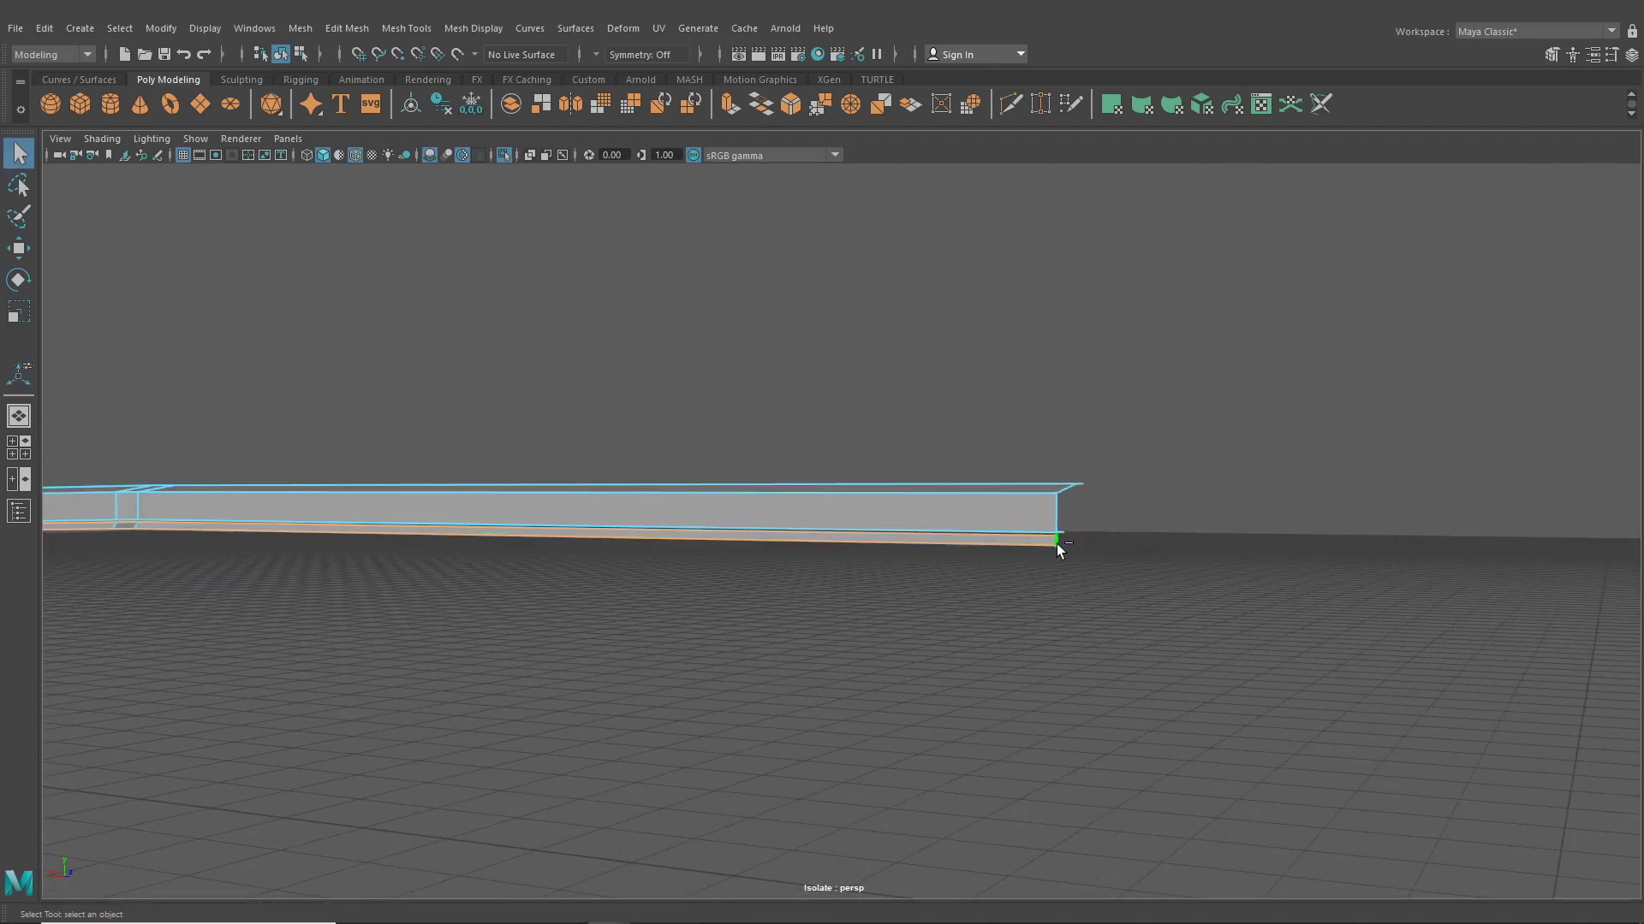
pyautogui.keyDown('alt'); pyautogui.moveTo(1056, 664); pyautogui.dragTo(836, 440); pyautogui.keyUp('alt')
pyautogui.hotkey('ctrl', 'e')
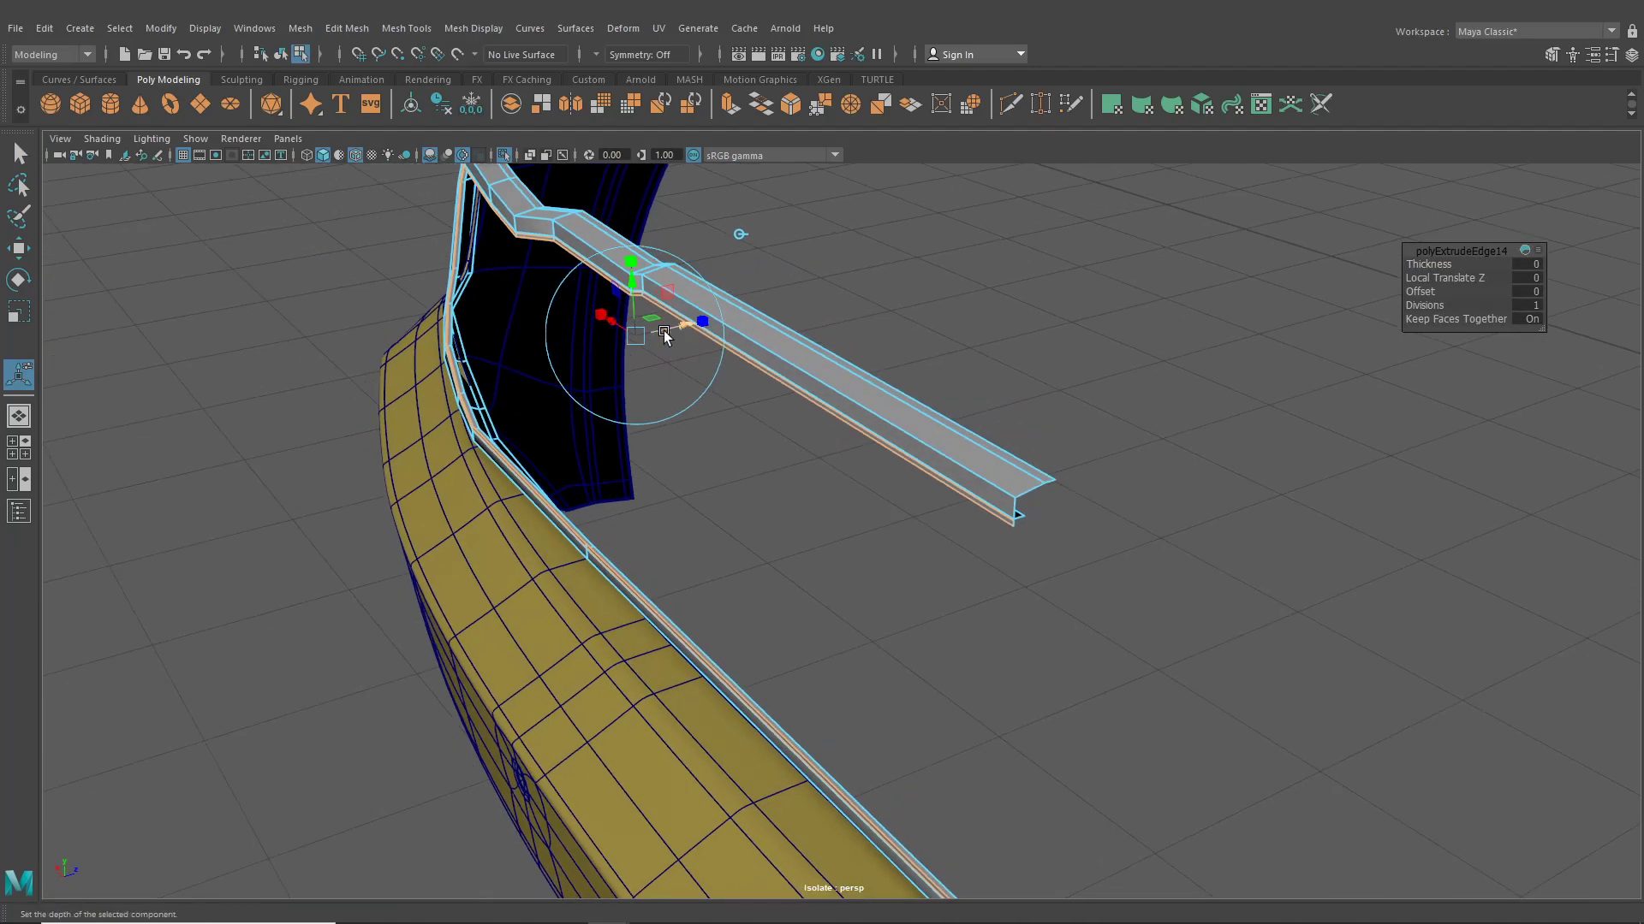
pyautogui.moveTo(691, 330); pyautogui.dragTo(718, 337)
pyautogui.click(280, 54)
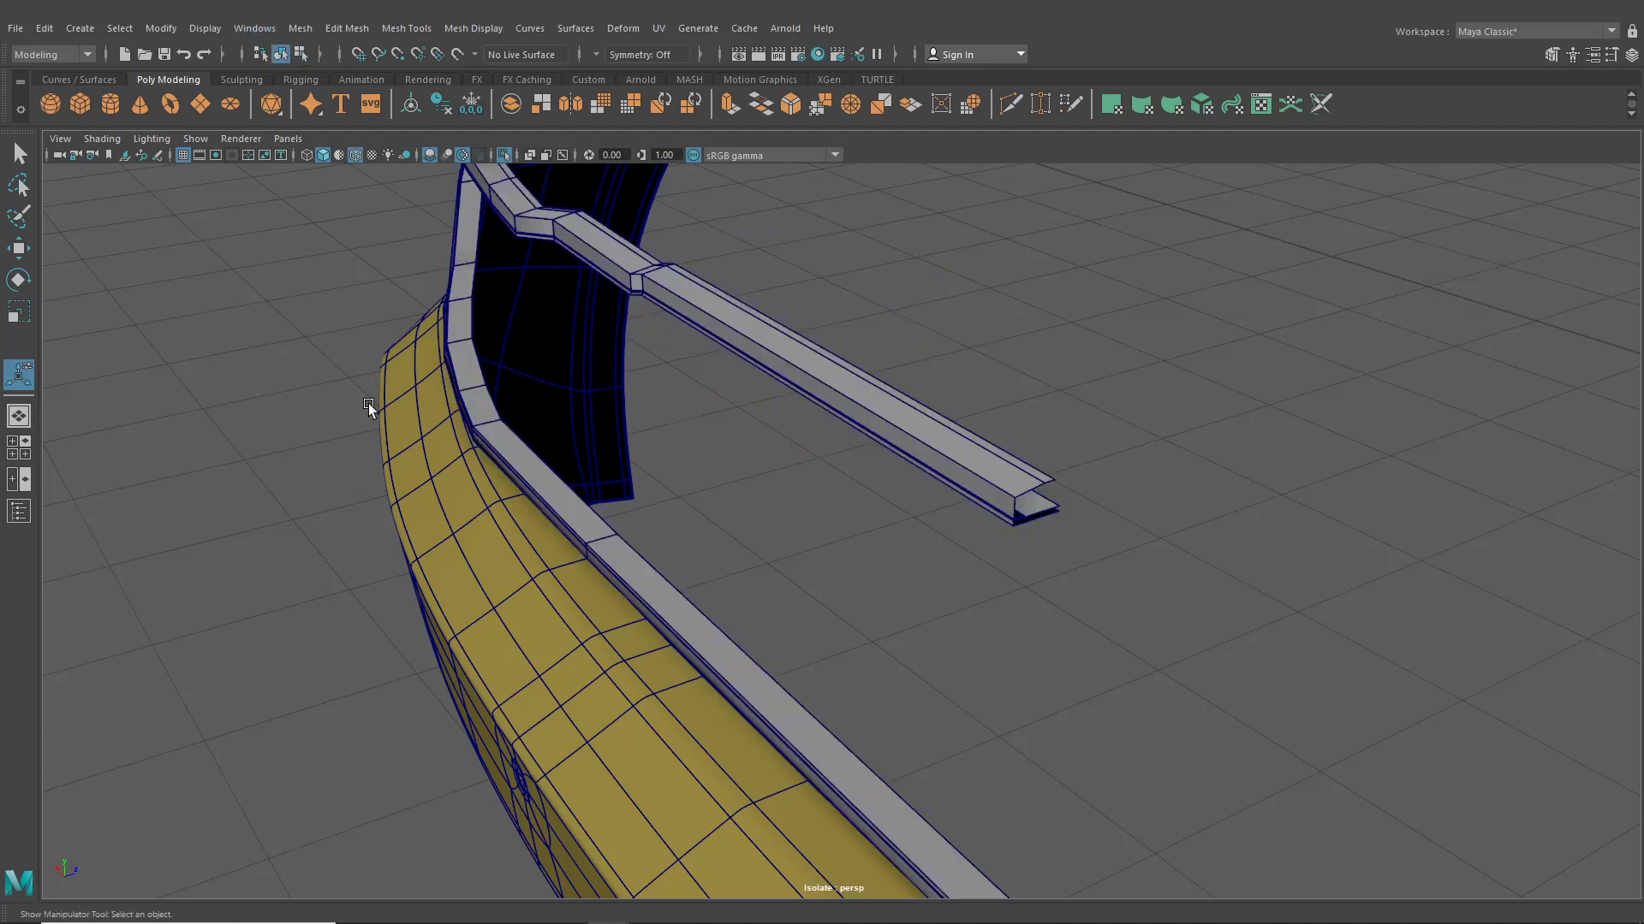
# Exit isolation to show the whole car and enable smooth preview on the trim frame
pyautogui.keyDown('alt'); pyautogui.moveTo(368, 403); pyautogui.dragTo(736, 565); pyautogui.keyUp('alt')
pyautogui.click(506, 155)
pyautogui.scroll(-6, 844, 462)
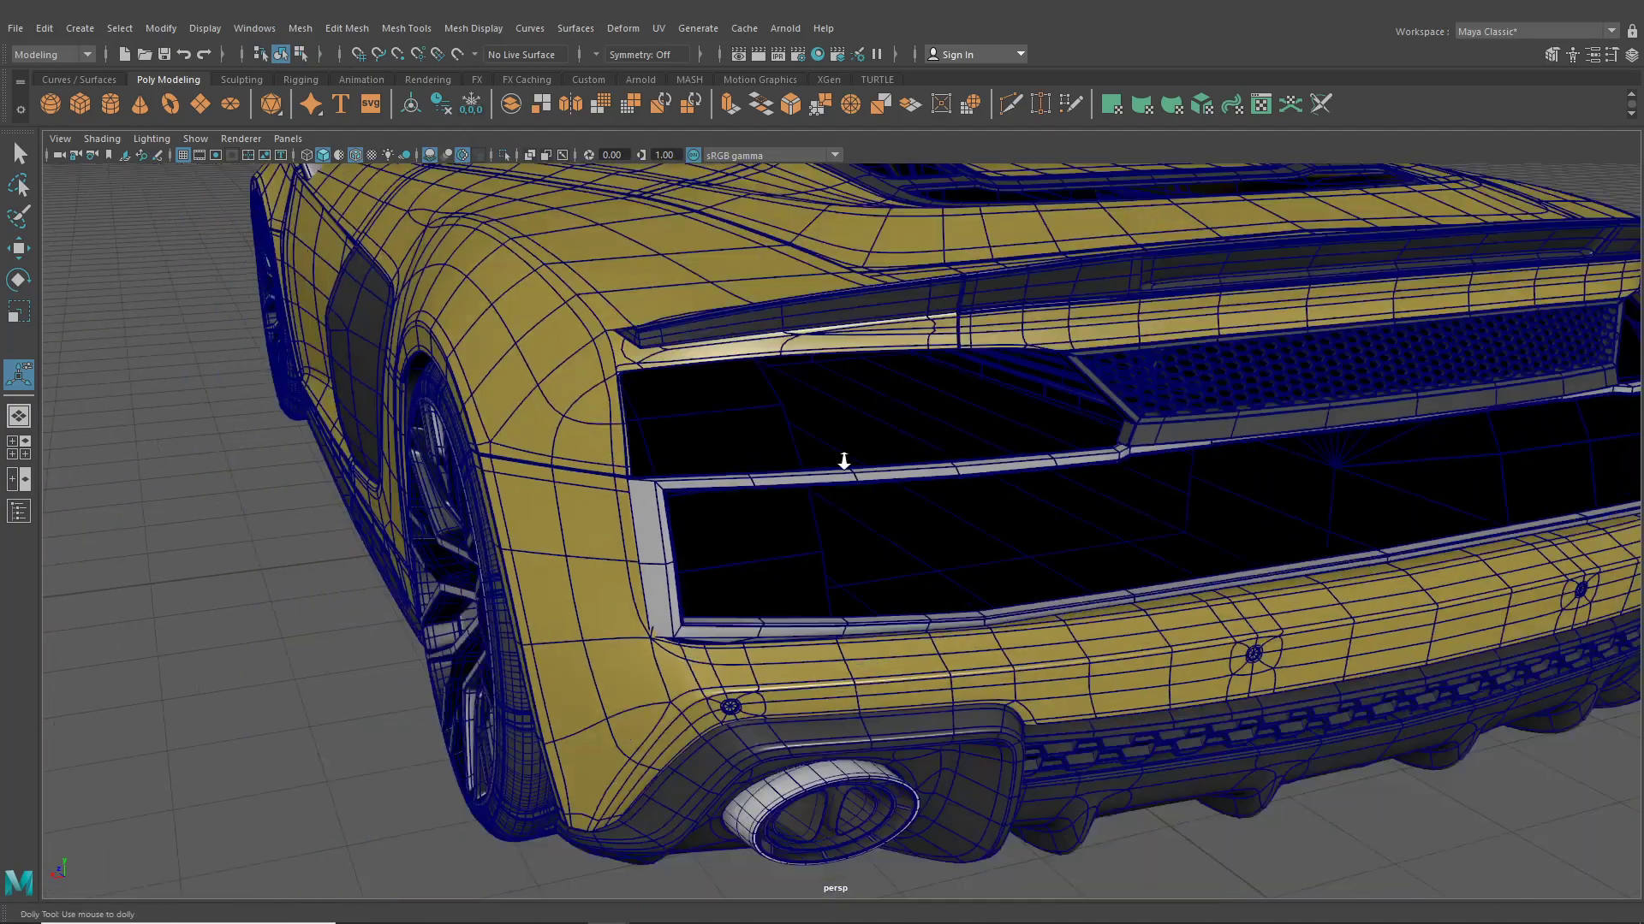
pyautogui.click(995, 627)
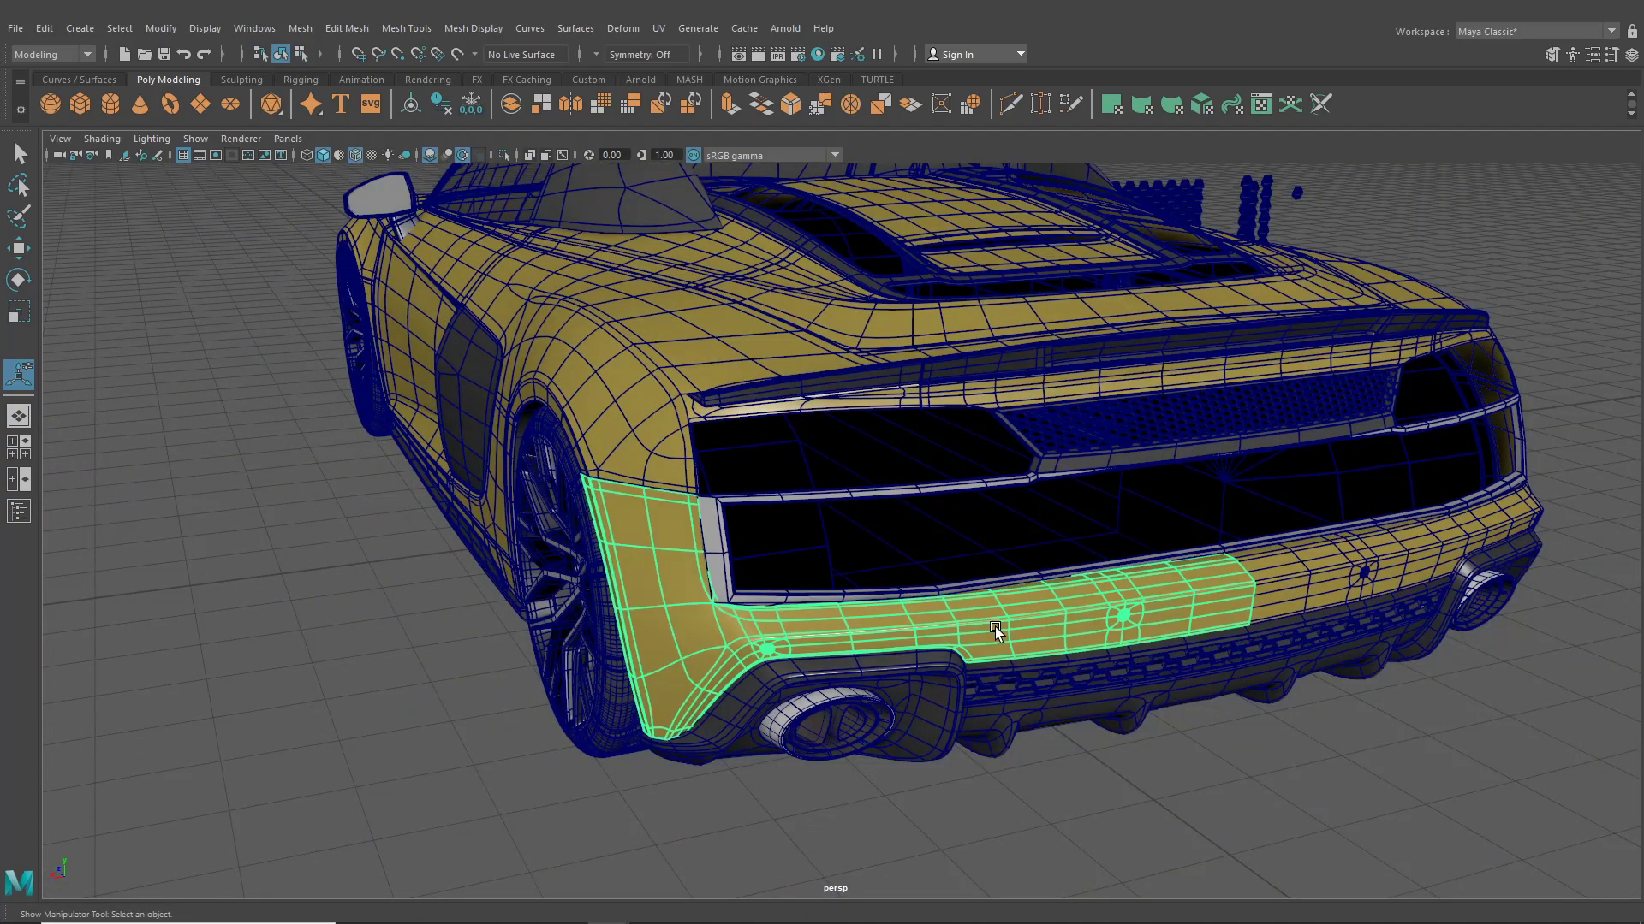
pyautogui.click(725, 582)
pyautogui.press('3')
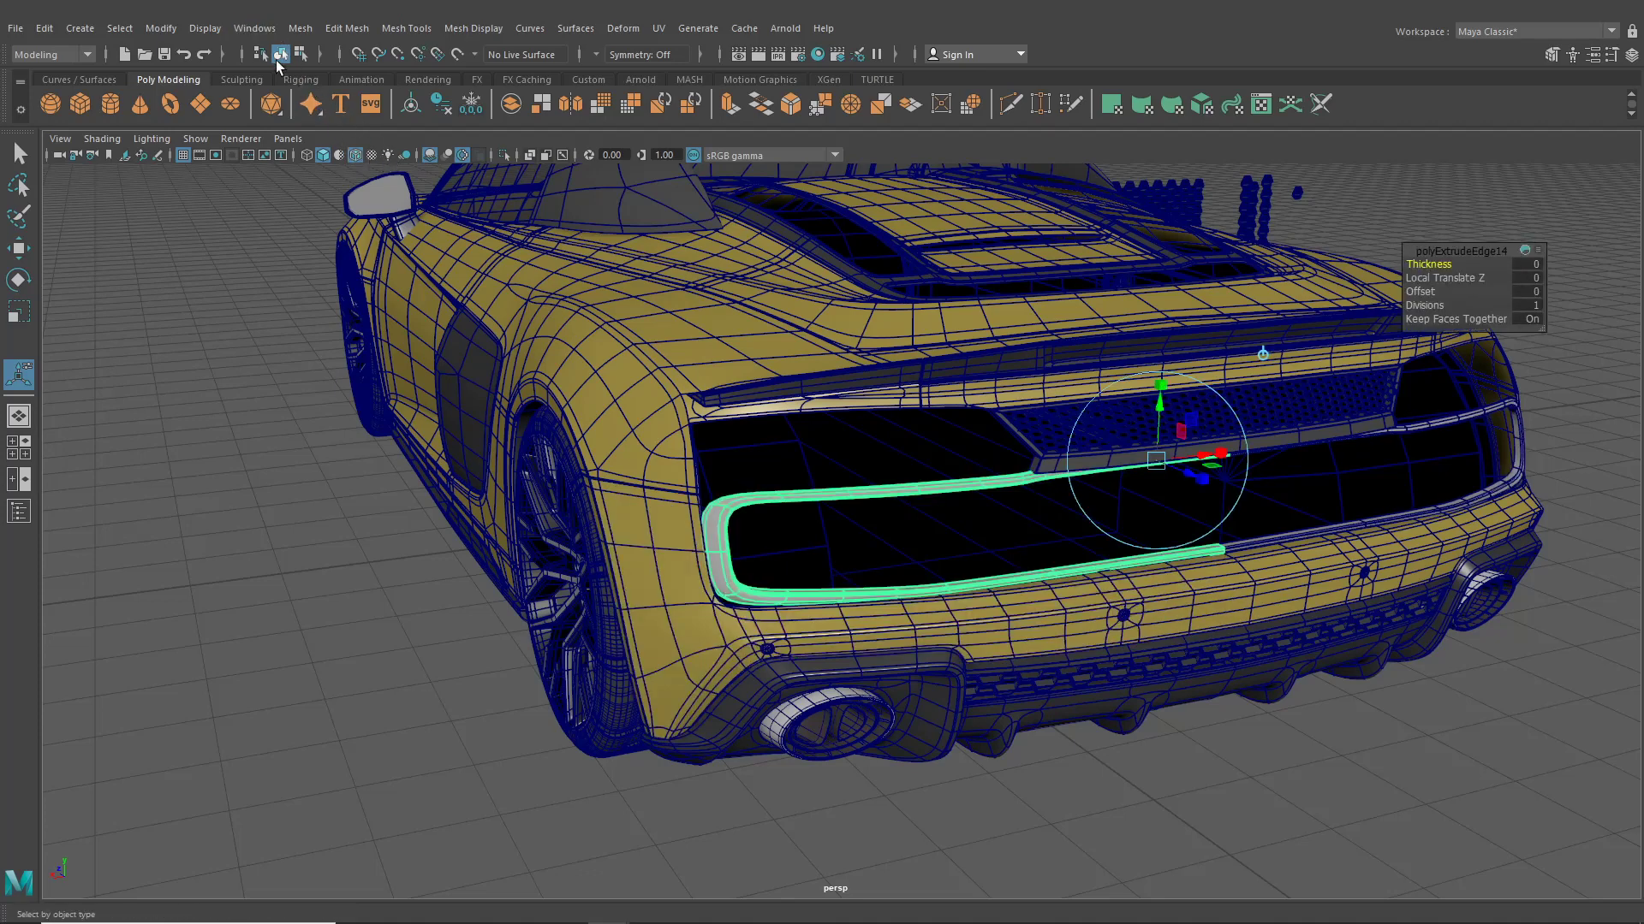
# Turn off the wireframe overlay and examine the smoothed trim frame's corner against the surrounding body panels
pyautogui.click(352, 158)
pyautogui.click(411, 505)
pyautogui.keyDown('alt'); pyautogui.moveTo(777, 608); pyautogui.dragTo(1030, 665); pyautogui.keyUp('alt')
pyautogui.scroll(2, 1031, 665)
pyautogui.keyDown('alt'); pyautogui.moveTo(1031, 665); pyautogui.dragTo(1198, 766, button='middle'); pyautogui.keyUp('alt')
pyautogui.scroll(6, 937, 695)
pyautogui.keyDown('alt'); pyautogui.moveTo(937, 695); pyautogui.dragTo(936, 644, button='middle'); pyautogui.keyUp('alt')
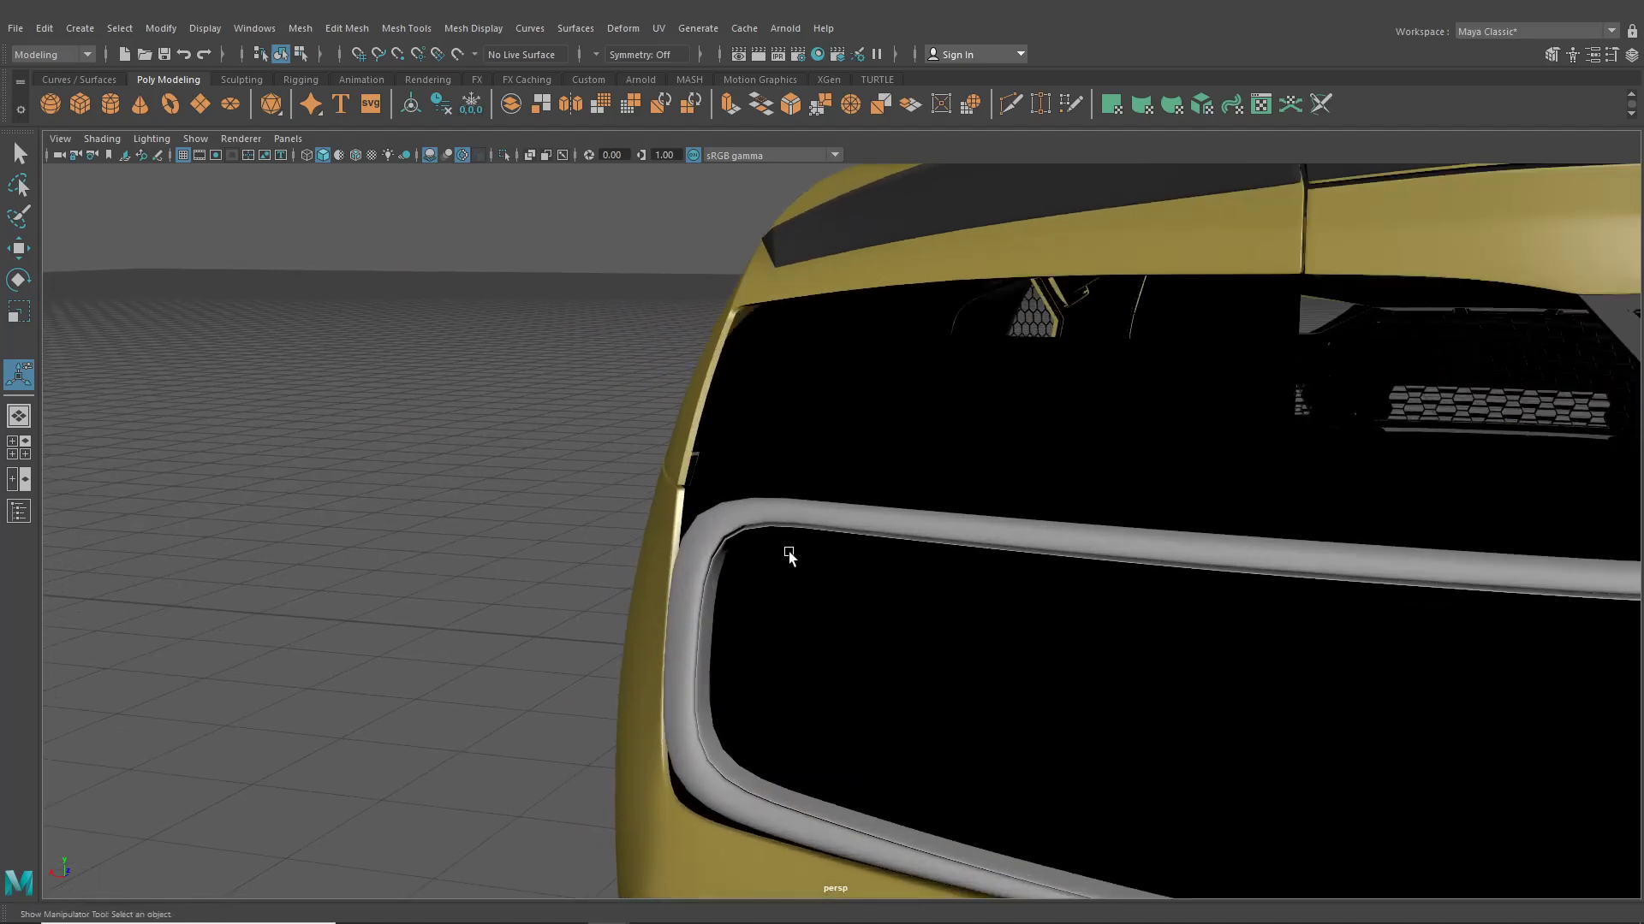
# Insert two supporting edge loops on the unsmoothed frame's narrow front strip, one close to its inner edge and one close to its outer edge
pyautogui.click(745, 516)
pyautogui.click(455, 31)
pyautogui.moveTo(425, 22)
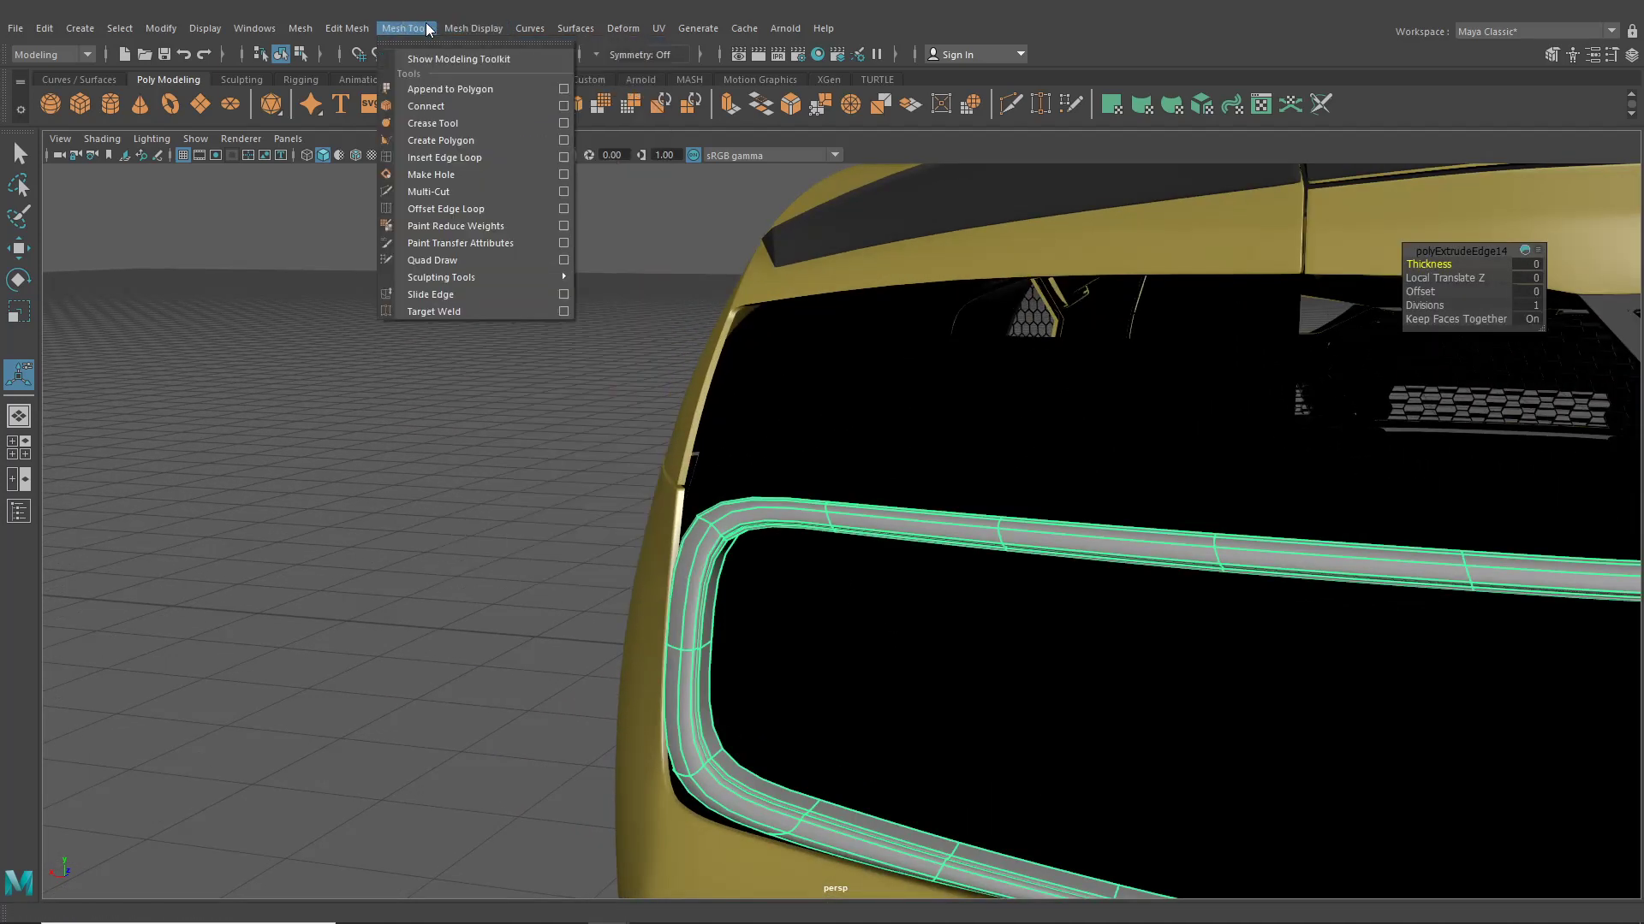
pyautogui.click(438, 160)
pyautogui.scroll(5, 861, 519)
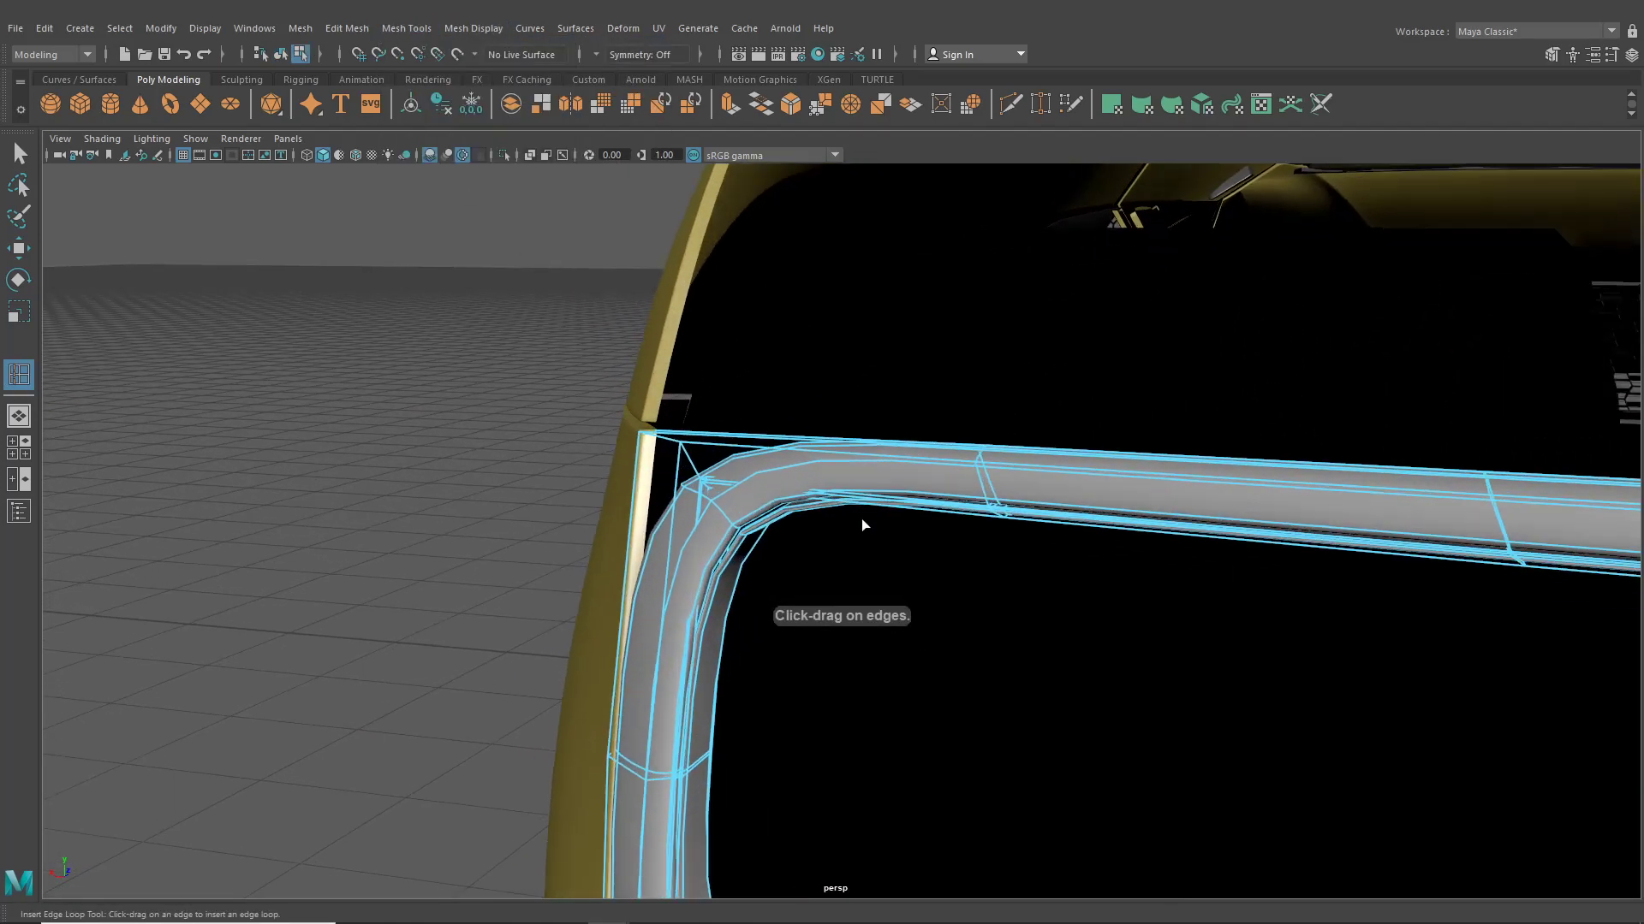
pyautogui.keyDown('alt'); pyautogui.moveTo(852, 497); pyautogui.dragTo(706, 560); pyautogui.keyUp('alt')
pyautogui.press('1')
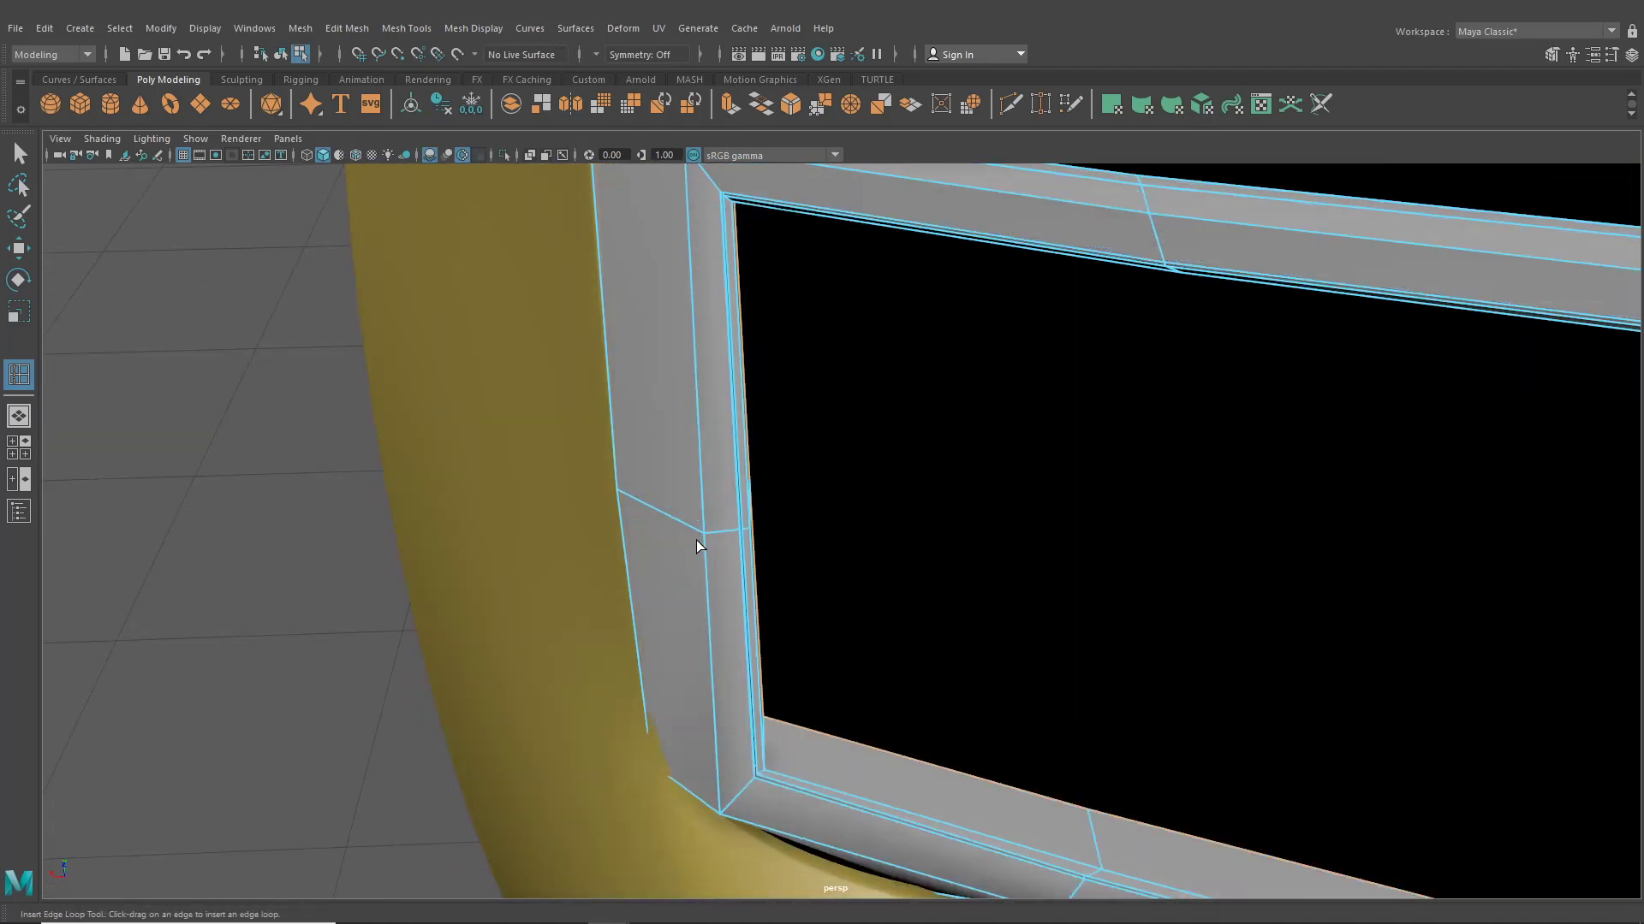
pyautogui.keyDown('alt'); pyautogui.moveTo(750, 428); pyautogui.dragTo(757, 672); pyautogui.keyUp('alt')
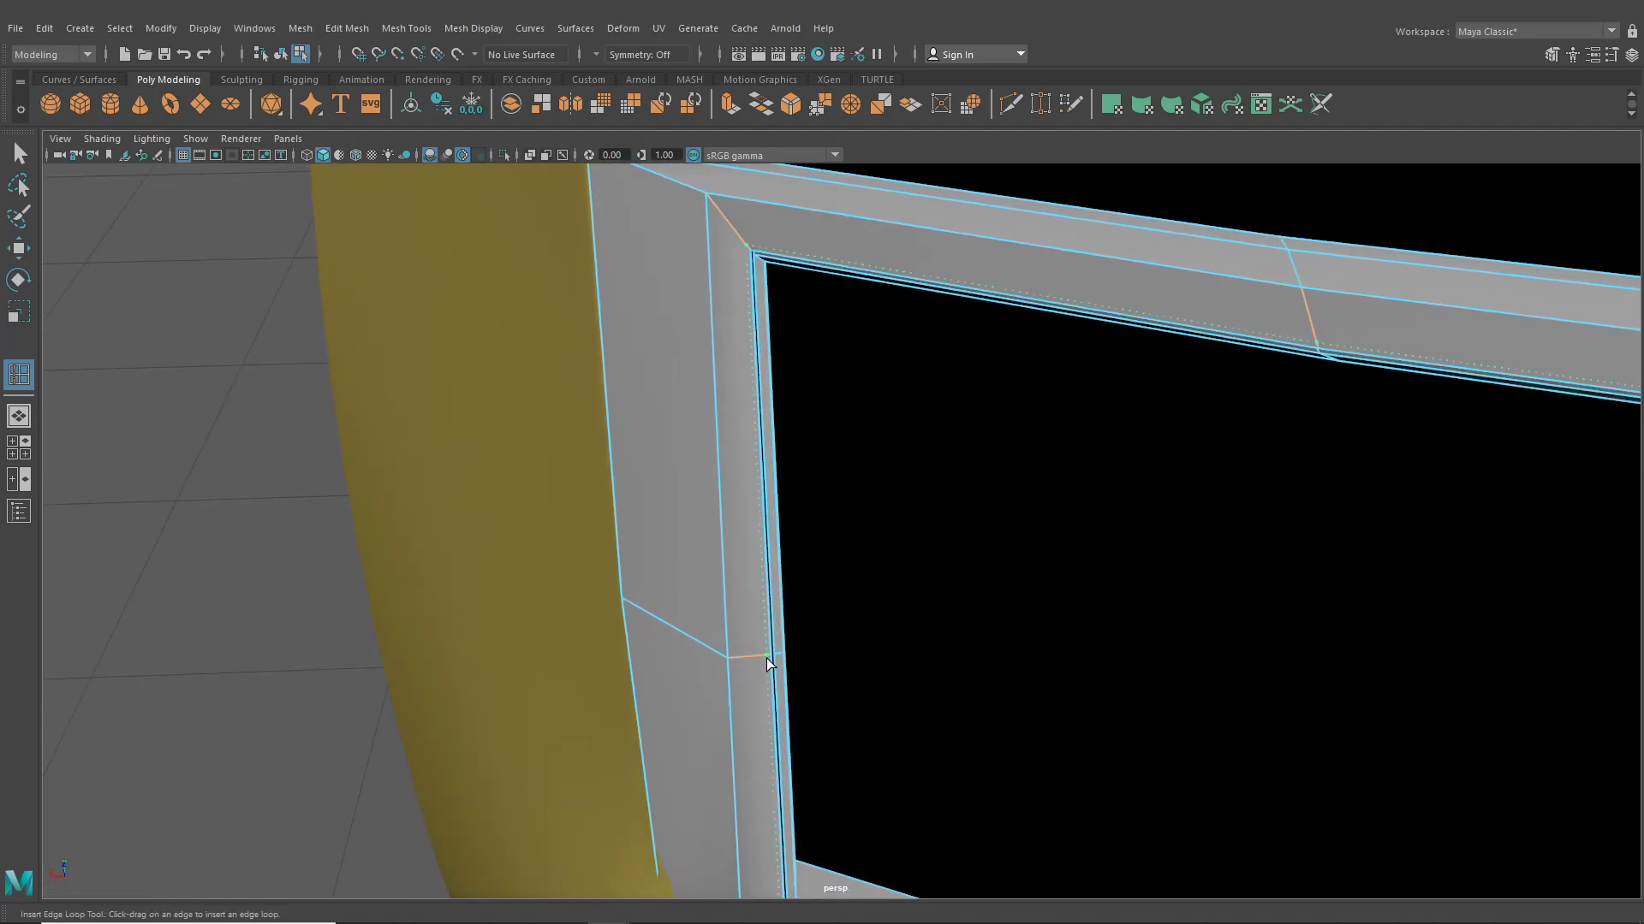
pyautogui.click(767, 659)
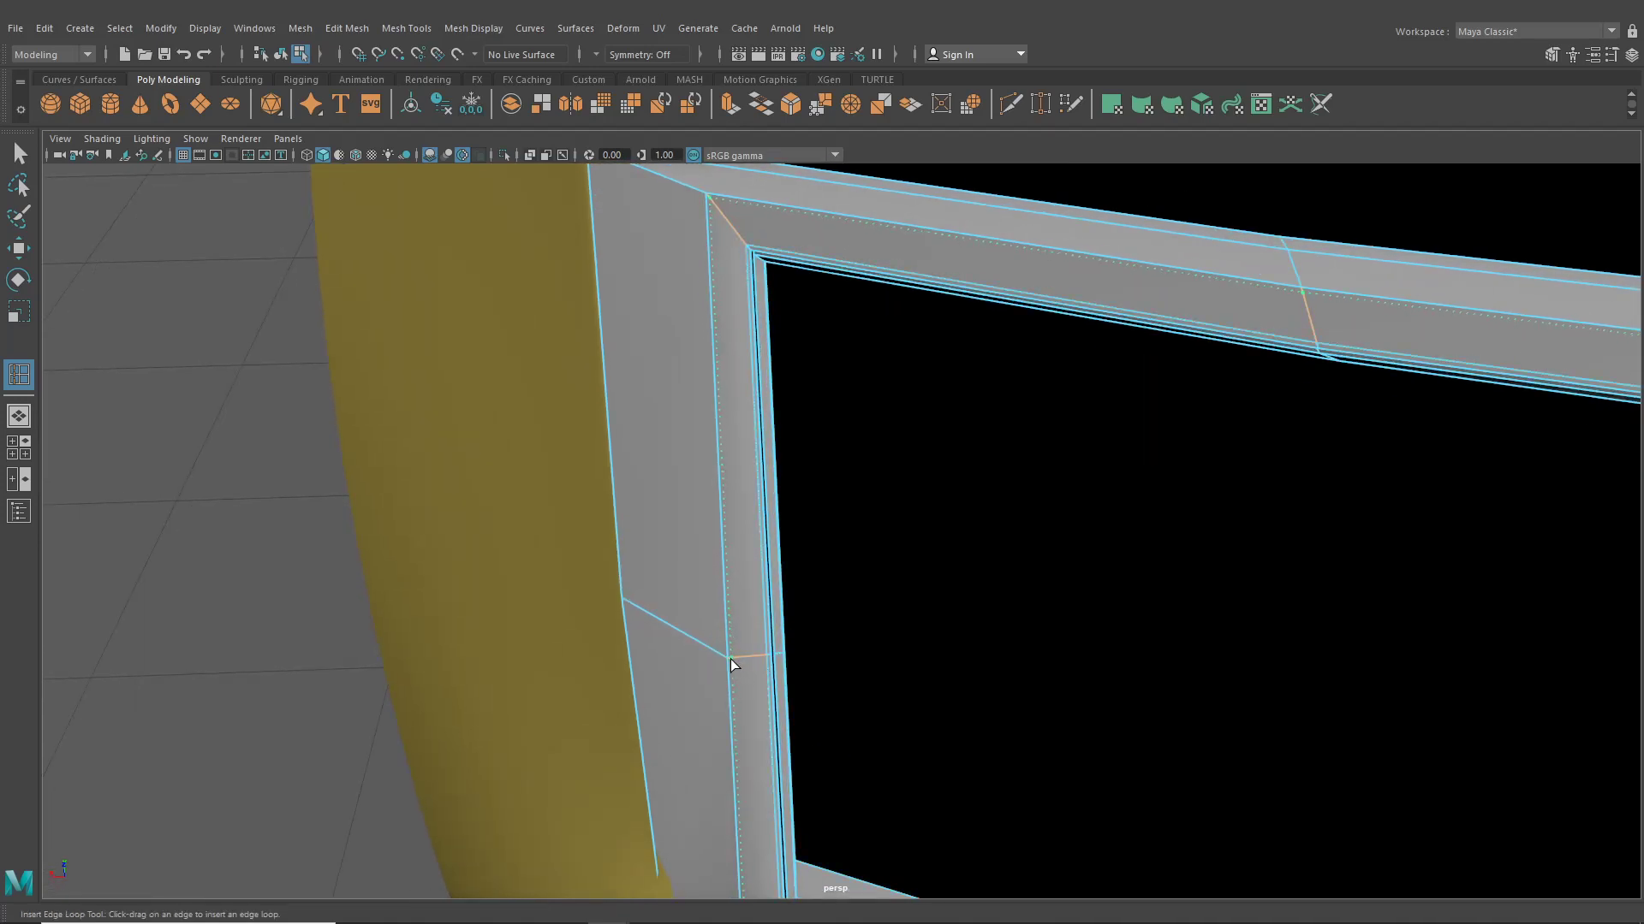
pyautogui.click(732, 659)
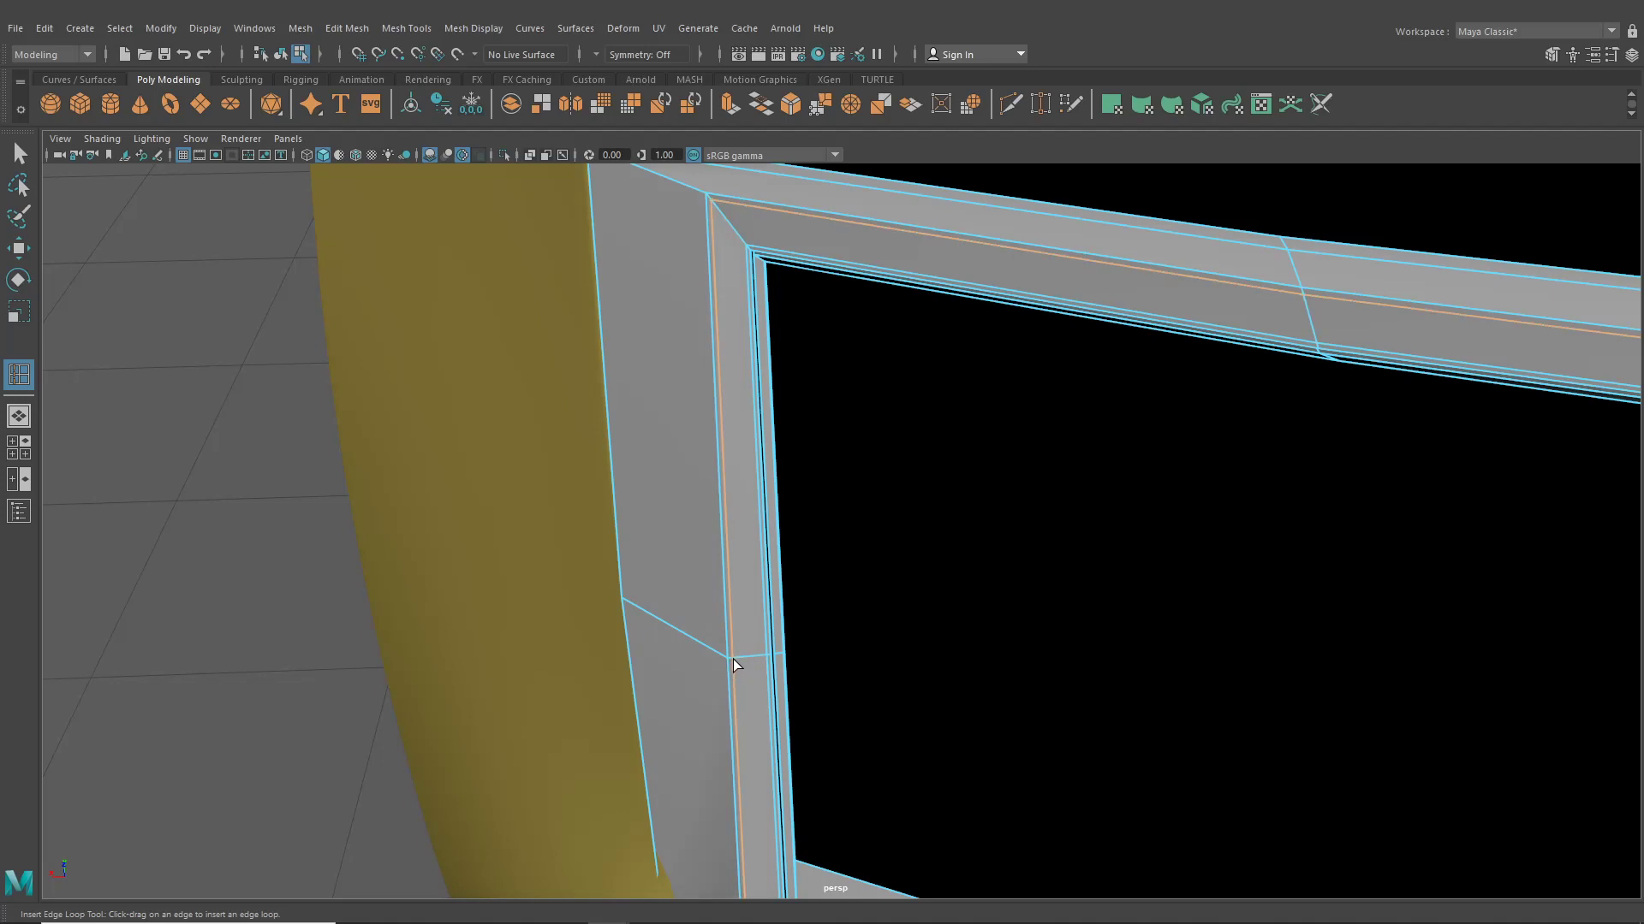
# Turn smooth preview back on for the frame, return to object selection and check the sharpened edges from the side
pyautogui.press('3')
pyautogui.press('q')
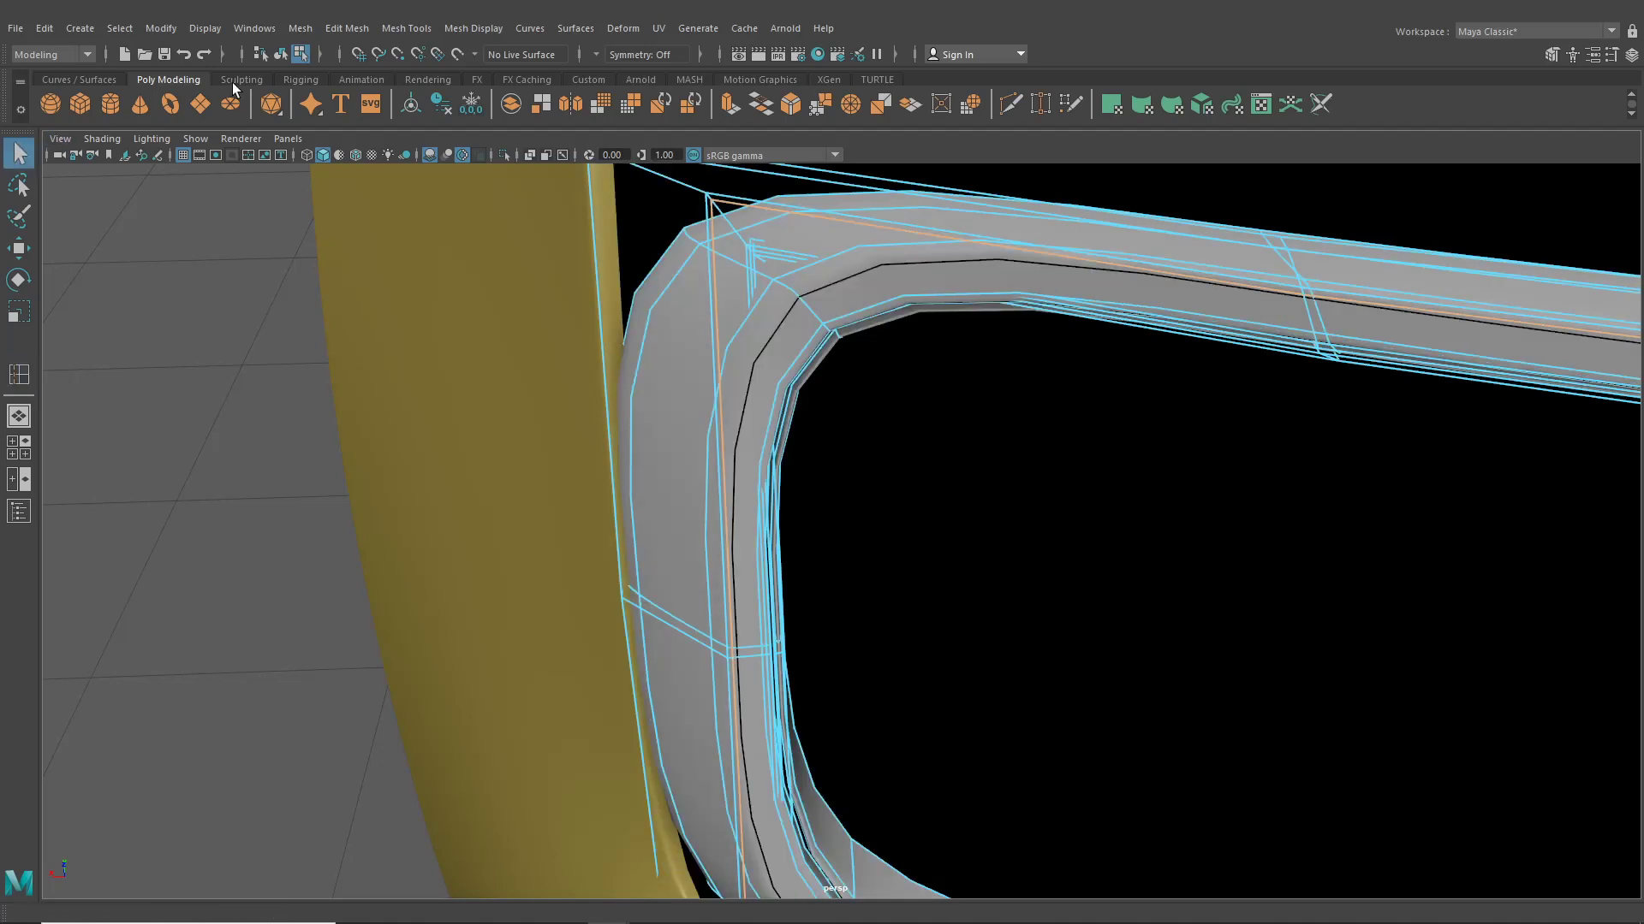
pyautogui.click(279, 54)
pyautogui.click(250, 211)
pyautogui.keyDown('alt'); pyautogui.moveTo(249, 211); pyautogui.dragTo(905, 405); pyautogui.keyUp('alt')
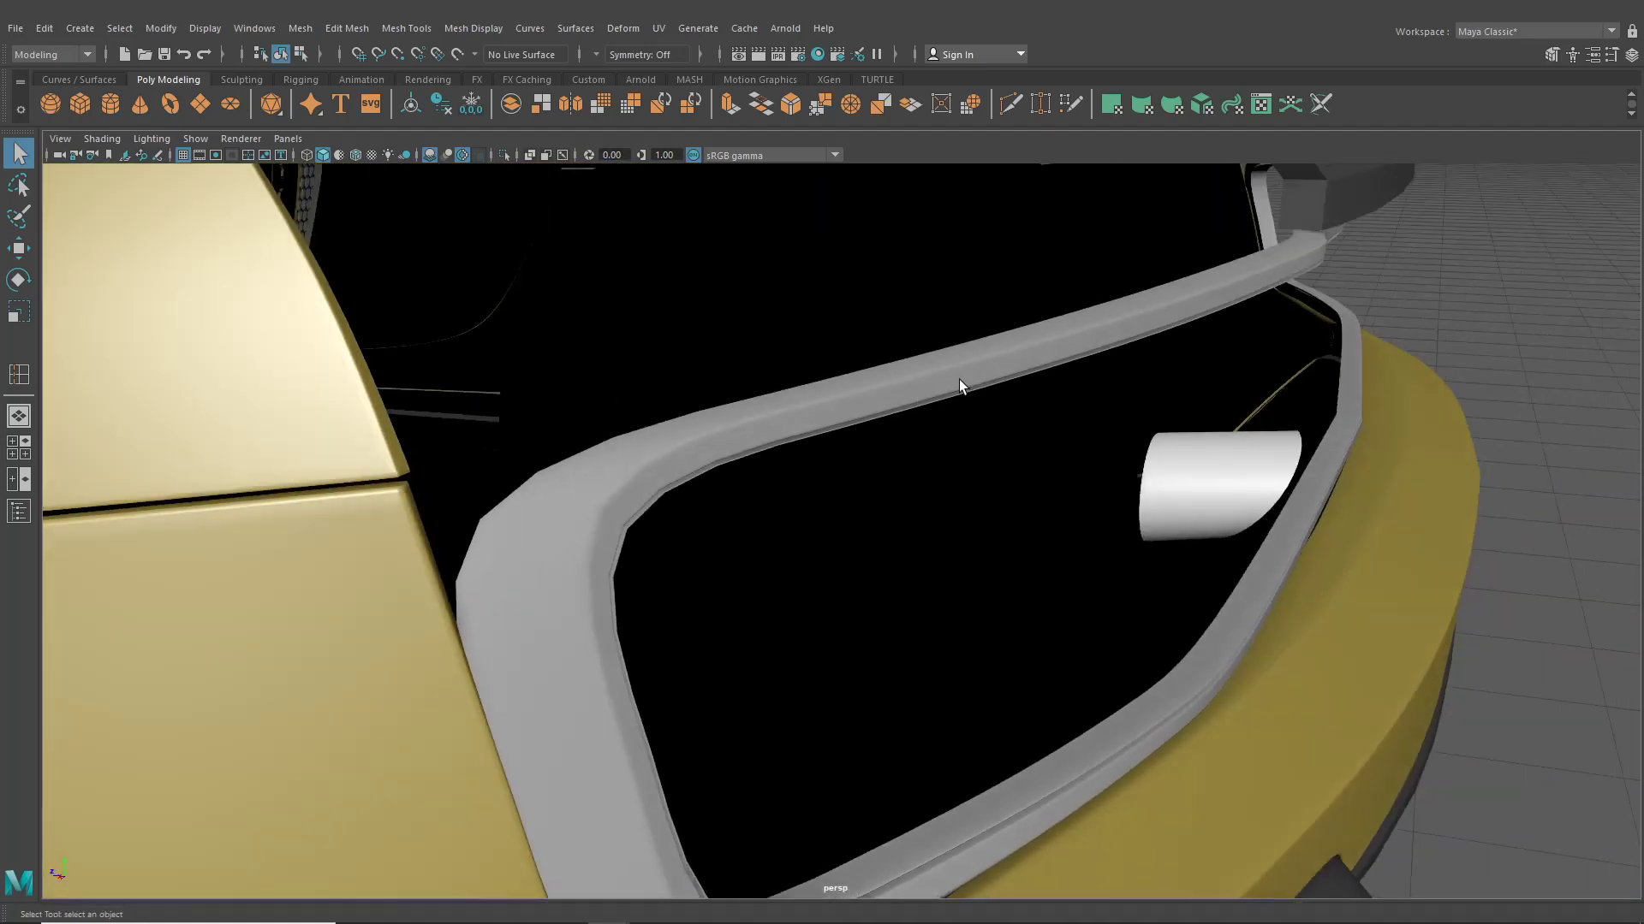
# Insert a supporting edge loop on the unsmoothed frame along the side strip's inner border, then restore smooth preview in object selection
pyautogui.click(880, 392)
pyautogui.press('1')
pyautogui.click(406, 29)
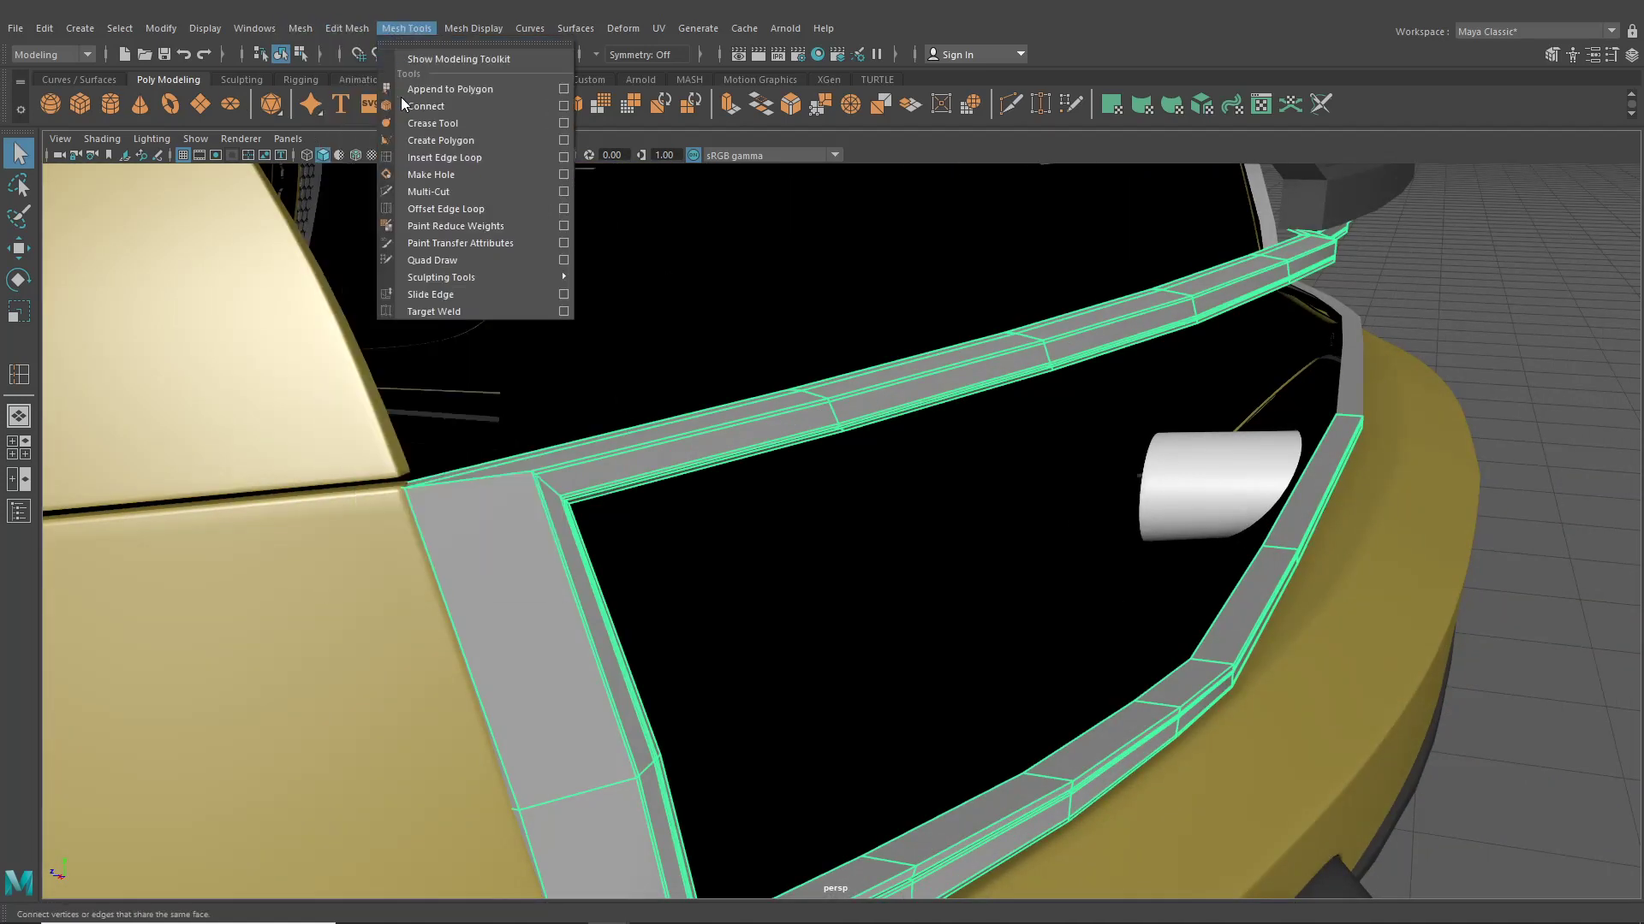
pyautogui.click(410, 161)
pyautogui.keyDown('alt'); pyautogui.moveTo(609, 467); pyautogui.dragTo(767, 594); pyautogui.keyUp('alt')
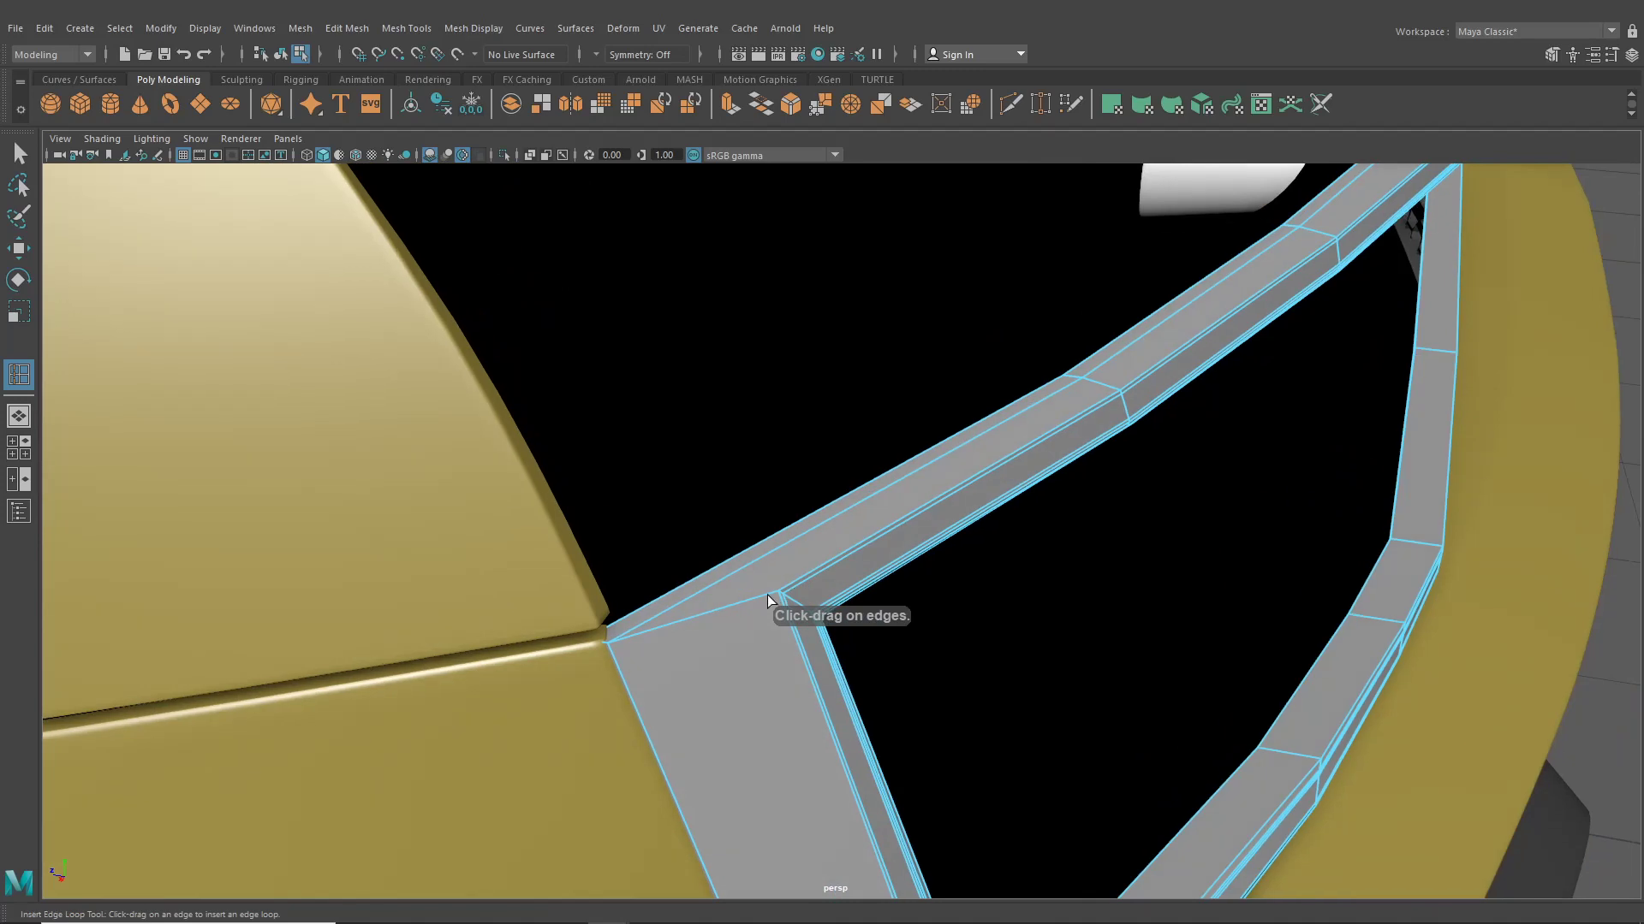
pyautogui.click(774, 593)
pyautogui.press('q')
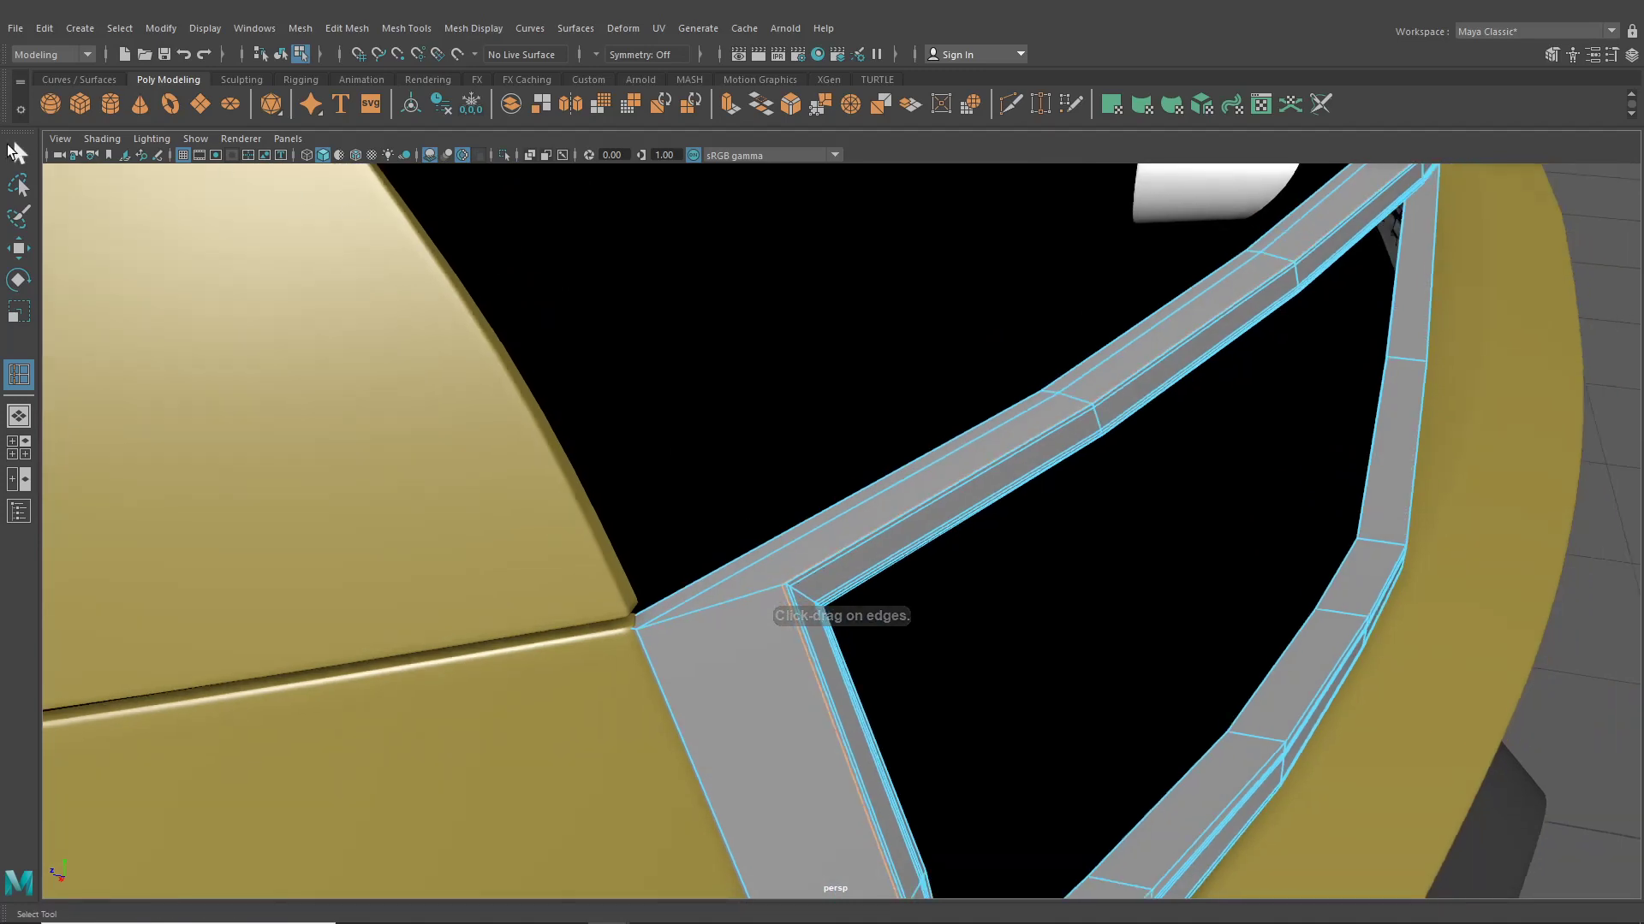
pyautogui.click(280, 54)
pyautogui.press('f')
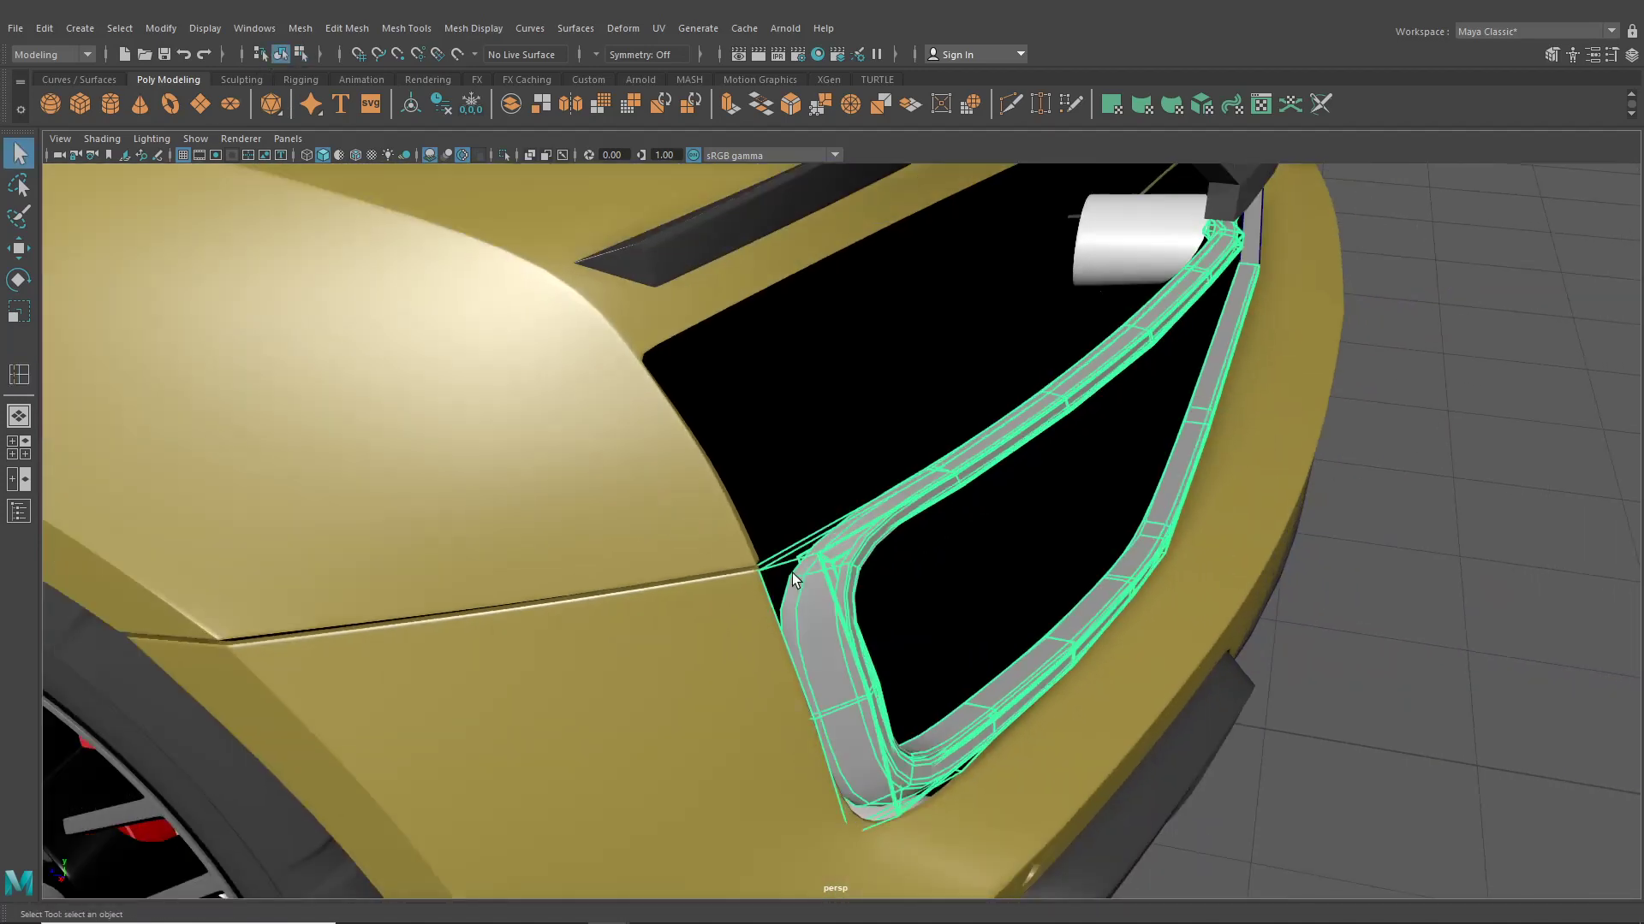
# Insert a supporting edge loop on the unsmoothed frame, close to the edge of the thin lip around the opening
pyautogui.keyDown('alt'); pyautogui.moveTo(1404, 702); pyautogui.dragTo(715, 409); pyautogui.keyUp('alt')
pyautogui.click(736, 439)
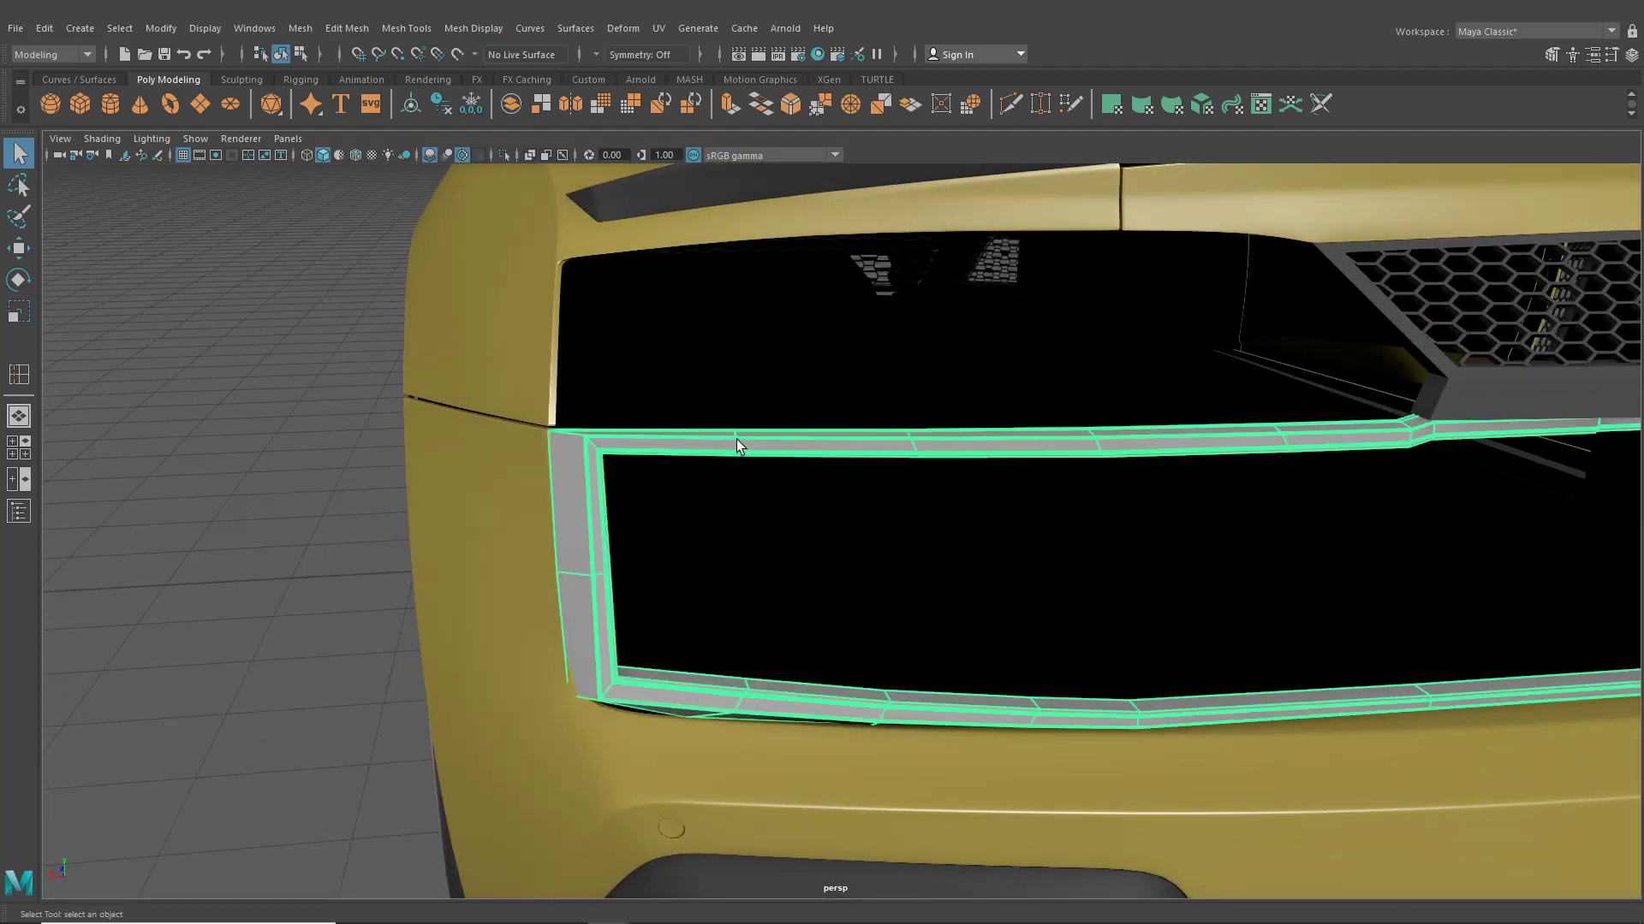
pyautogui.keyDown('alt'); pyautogui.moveTo(687, 450); pyautogui.dragTo(935, 478, button='middle'); pyautogui.keyUp('alt')
pyautogui.scroll(4, 814, 462)
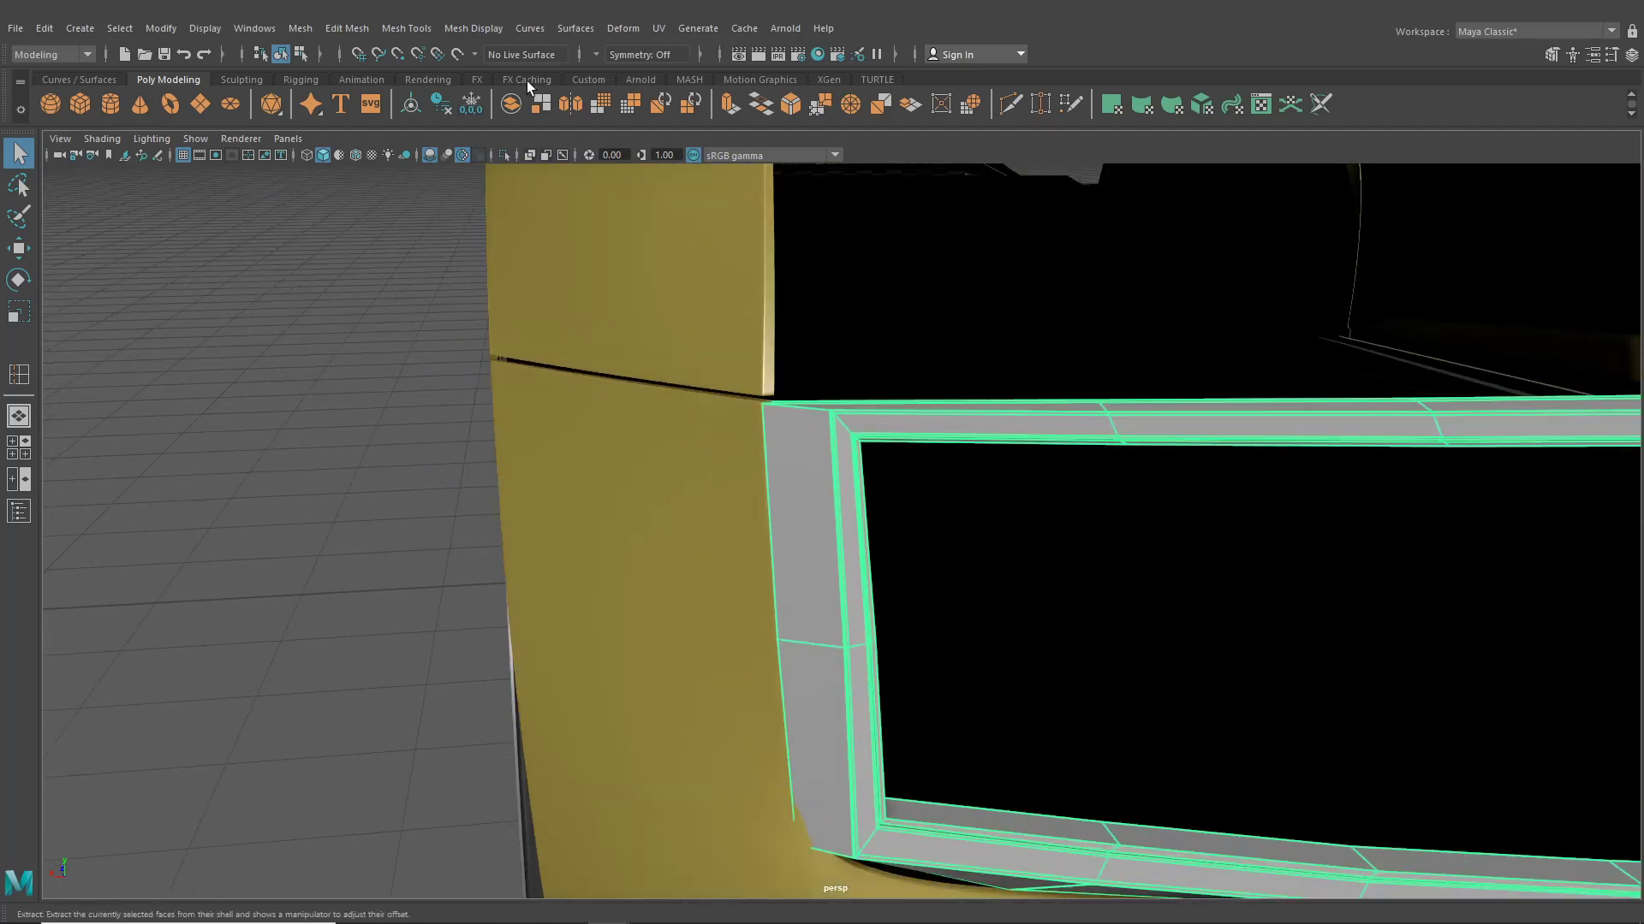
pyautogui.click(462, 29)
pyautogui.moveTo(411, 32)
pyautogui.click(441, 160)
pyautogui.keyDown('alt'); pyautogui.moveTo(690, 368); pyautogui.dragTo(783, 402); pyautogui.keyUp('alt')
pyautogui.scroll(4, 823, 455)
pyautogui.keyDown('alt'); pyautogui.moveTo(783, 403); pyautogui.dragTo(818, 454, button='right'); pyautogui.keyUp('alt')
pyautogui.keyDown('alt'); pyautogui.moveTo(765, 366); pyautogui.dragTo(715, 391); pyautogui.keyUp('alt')
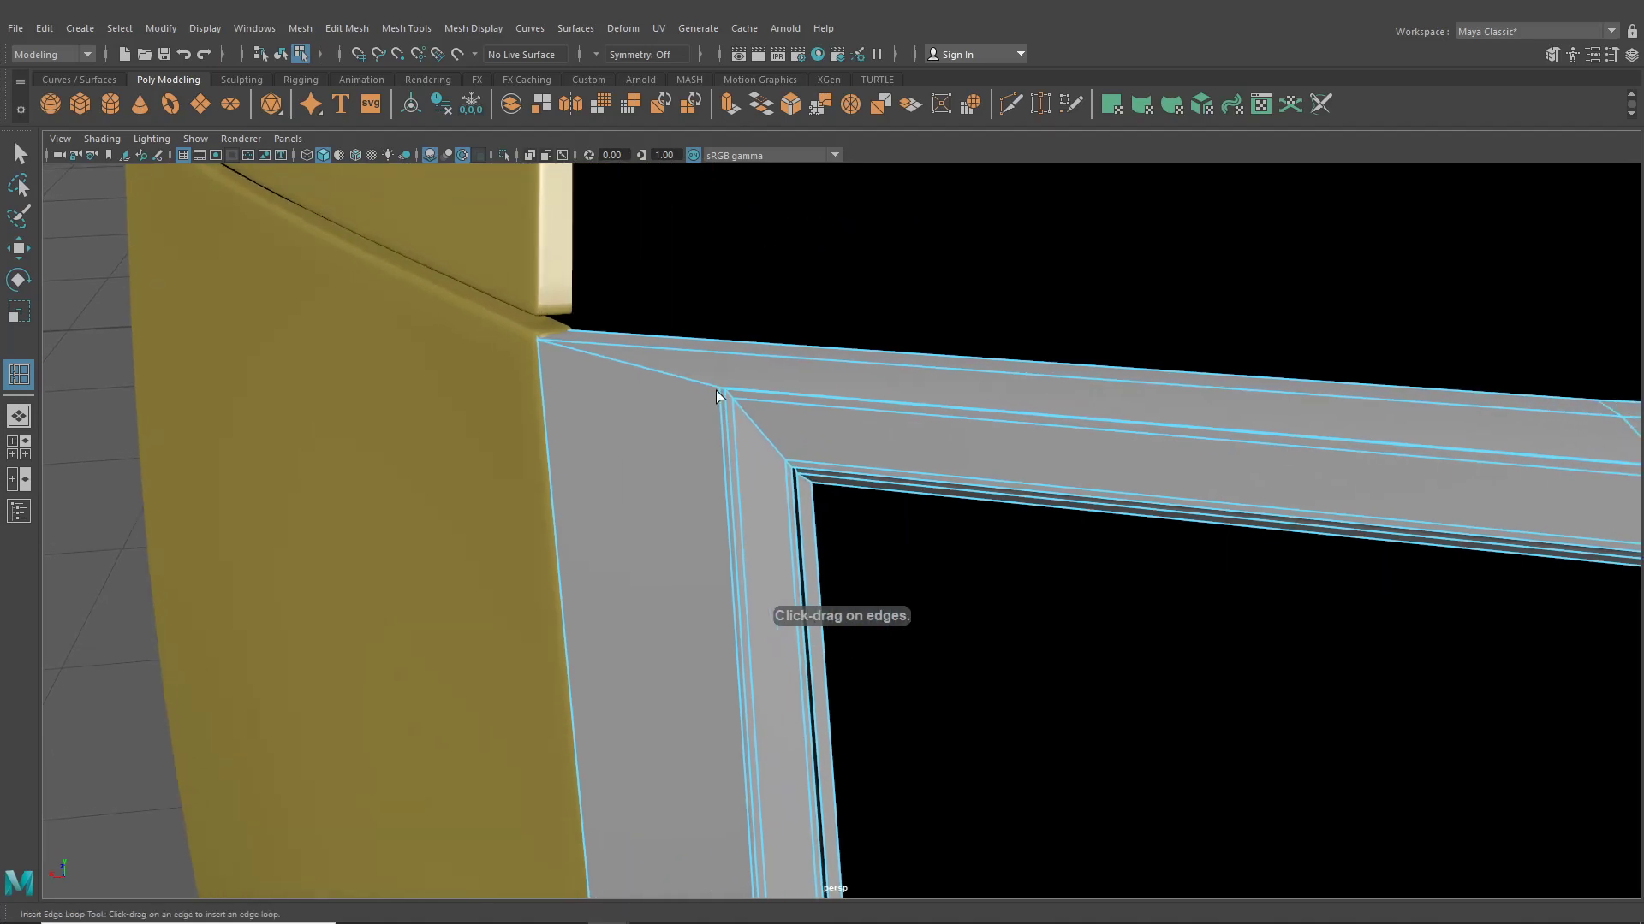
pyautogui.keyDown('alt'); pyautogui.moveTo(715, 391); pyautogui.dragTo(830, 582, button='right'); pyautogui.keyUp('alt')
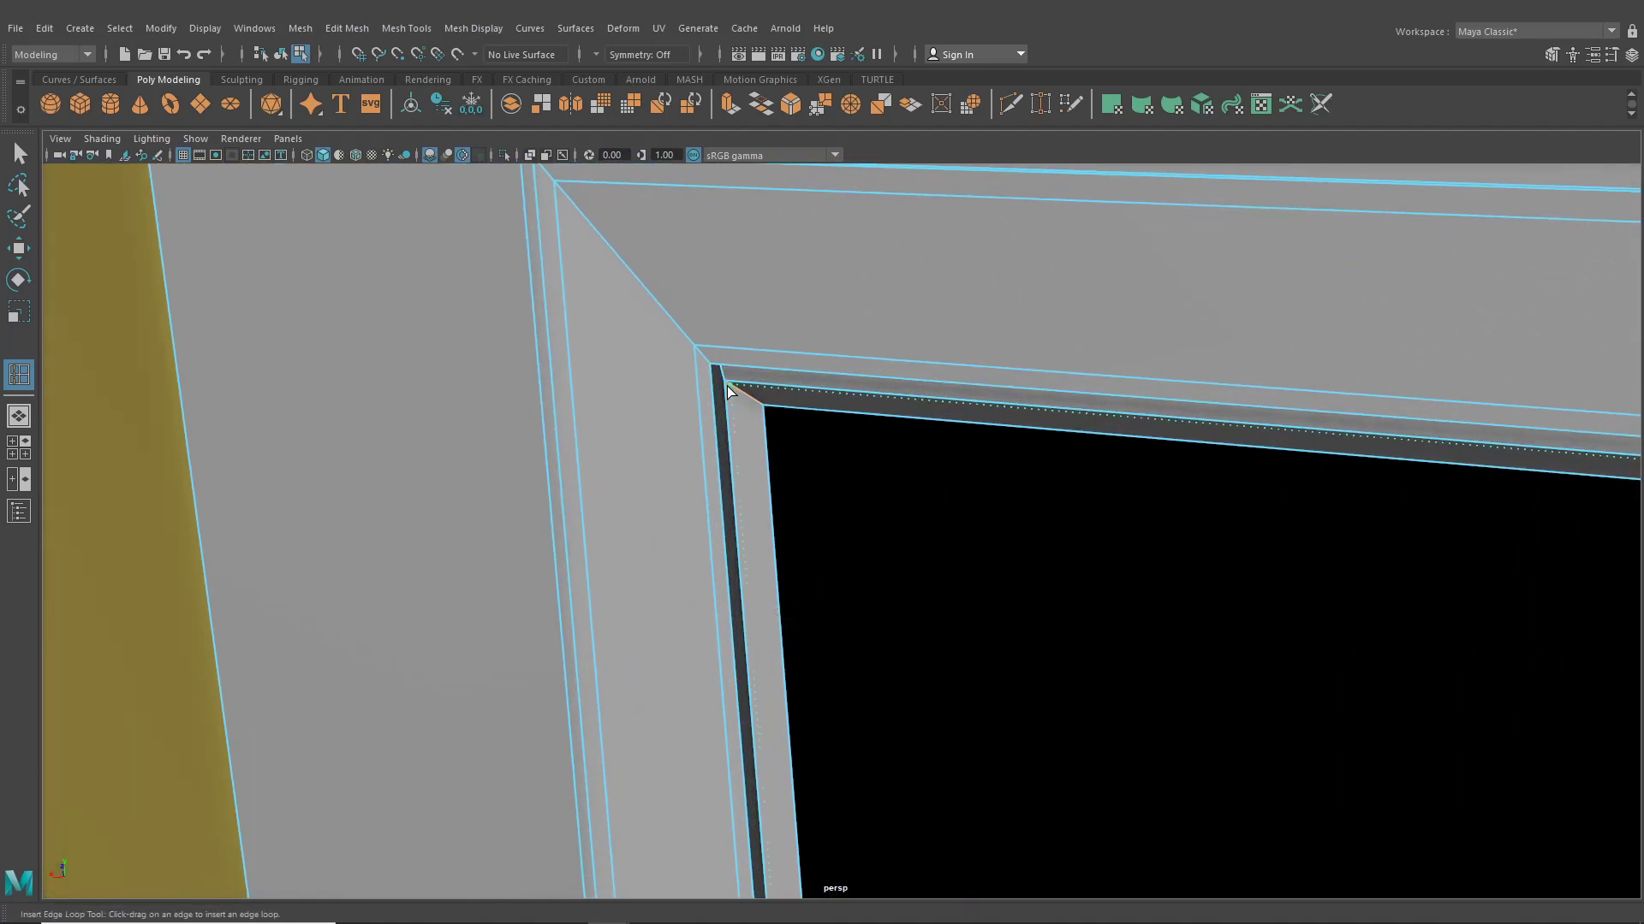
pyautogui.moveTo(729, 387)
pyautogui.mouseDown()
pyautogui.moveTo(761, 402)
pyautogui.moveTo(722, 374)
pyautogui.mouseUp()
# Turn smooth preview back on for the frame, return to object selection, deselect it and examine the lower rounded corner
pyautogui.keyDown('alt'); pyautogui.moveTo(941, 617); pyautogui.dragTo(845, 514, button='right'); pyautogui.keyUp('alt')
pyautogui.keyDown('alt'); pyautogui.moveTo(845, 513); pyautogui.dragTo(706, 507); pyautogui.keyUp('alt')
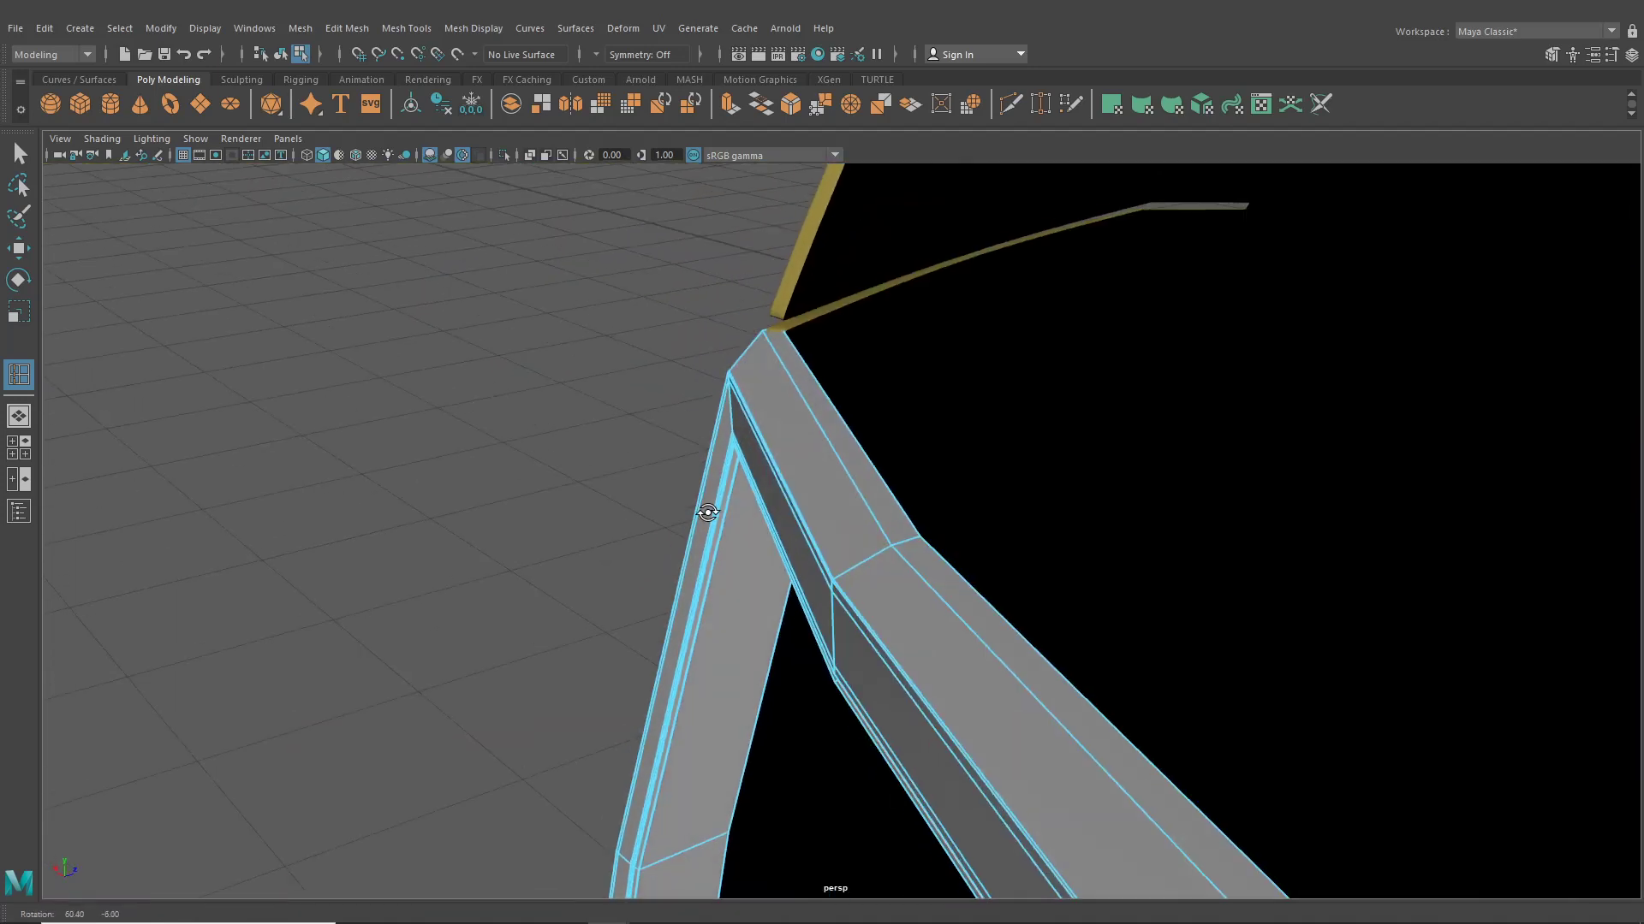
pyautogui.keyDown('alt'); pyautogui.moveTo(697, 514); pyautogui.dragTo(833, 187, button='middle'); pyautogui.keyUp('alt')
pyautogui.keyDown('alt'); pyautogui.moveTo(828, 747); pyautogui.dragTo(862, 413, button='middle'); pyautogui.keyUp('alt')
pyautogui.keyDown('alt'); pyautogui.moveTo(863, 418); pyautogui.dragTo(818, 610); pyautogui.keyUp('alt')
pyautogui.click(758, 584)
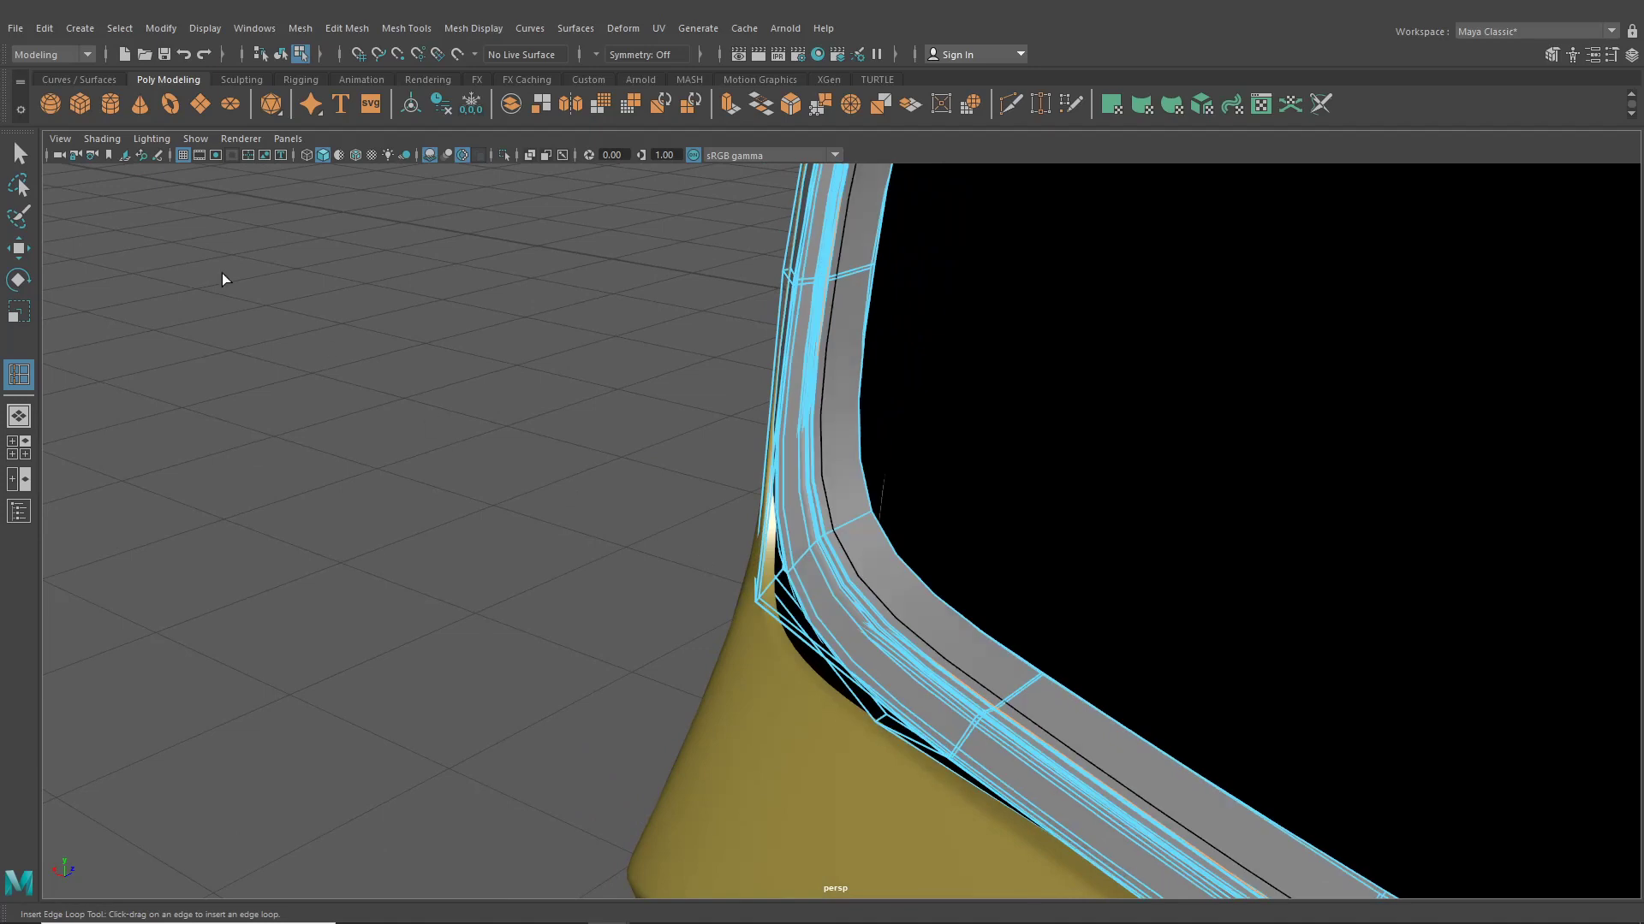
pyautogui.click(279, 57)
pyautogui.click(375, 323)
pyautogui.keyDown('alt'); pyautogui.moveTo(692, 558); pyautogui.dragTo(845, 541); pyautogui.keyUp('alt')
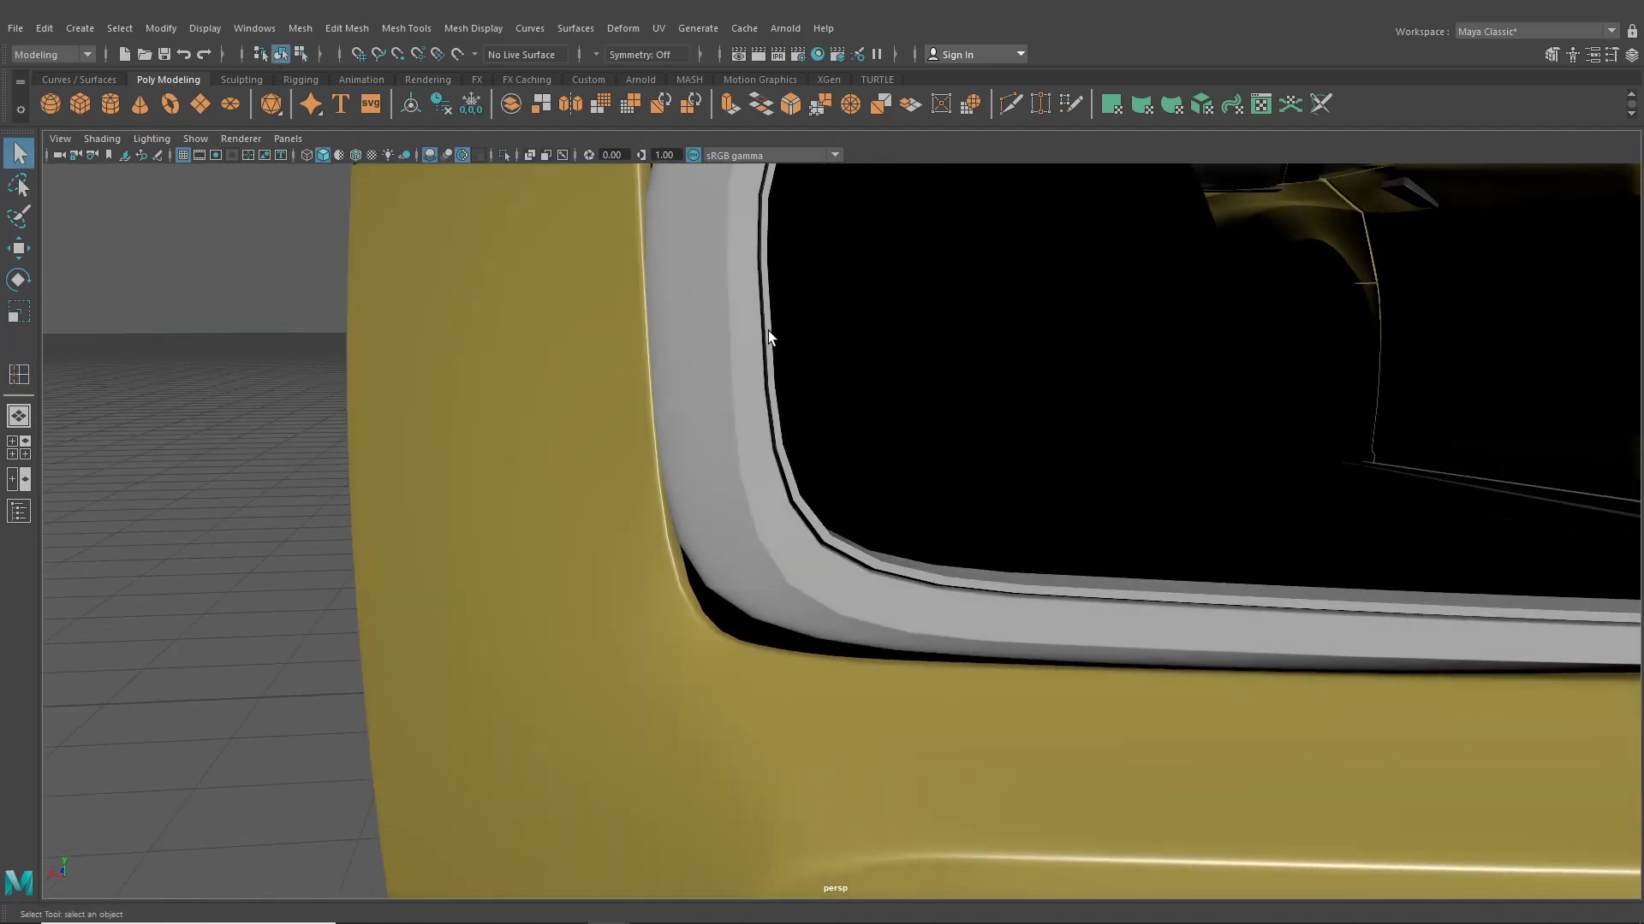
pyautogui.keyDown('alt'); pyautogui.moveTo(768, 331); pyautogui.dragTo(773, 362); pyautogui.keyUp('alt')
pyautogui.keyDown('alt'); pyautogui.moveTo(1033, 386); pyautogui.dragTo(854, 479, button='right'); pyautogui.keyUp('alt')
# Insert supporting edge loops on the unsmoothed frame's upper strip, close to the two bends beside the mesh grille's lower corner
pyautogui.click(855, 456)
pyautogui.press('f')
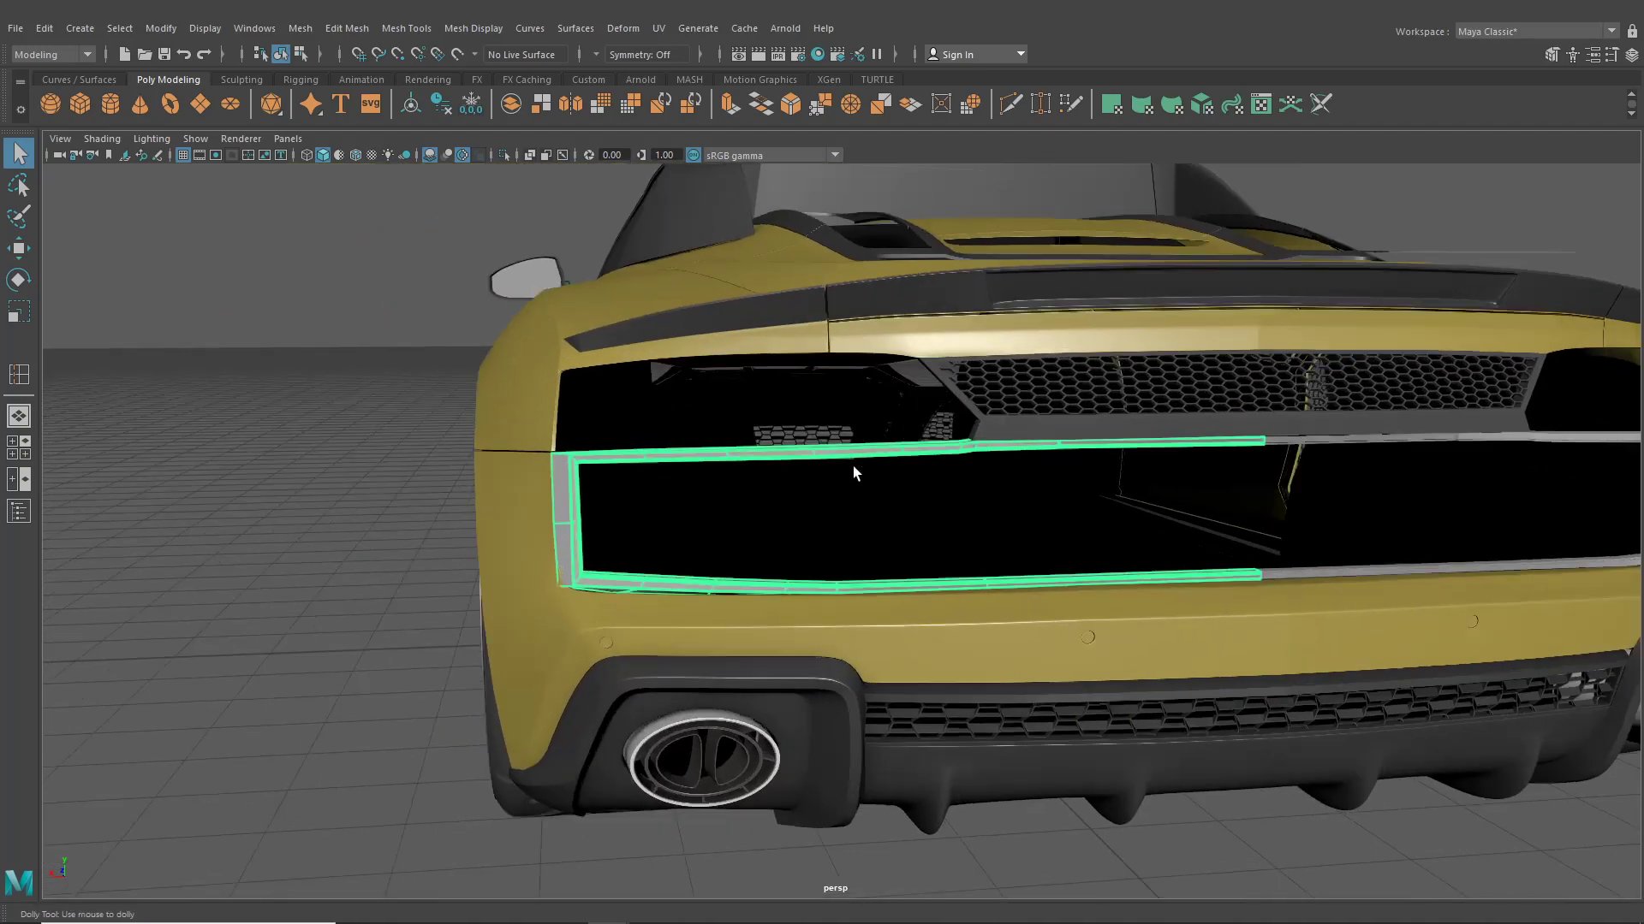
pyautogui.click(405, 30)
pyautogui.click(445, 158)
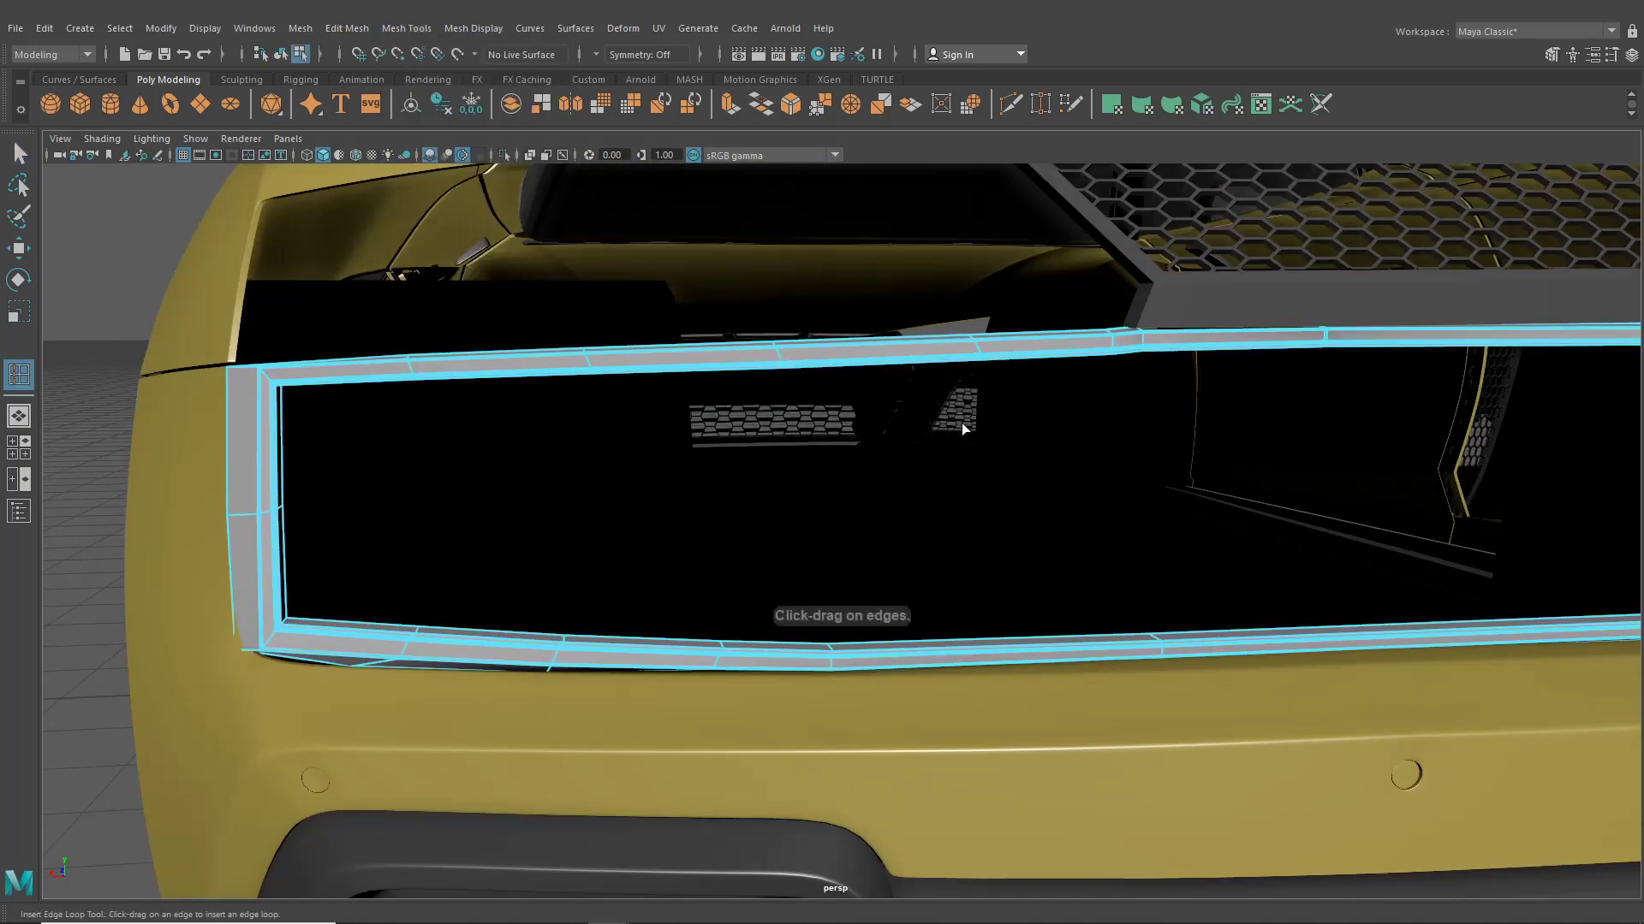
pyautogui.keyDown('alt'); pyautogui.moveTo(954, 411); pyautogui.dragTo(869, 488, button='right'); pyautogui.keyUp('alt')
pyautogui.keyDown('alt'); pyautogui.moveTo(869, 488); pyautogui.dragTo(865, 574); pyautogui.keyUp('alt')
pyautogui.scroll(7, 870, 541)
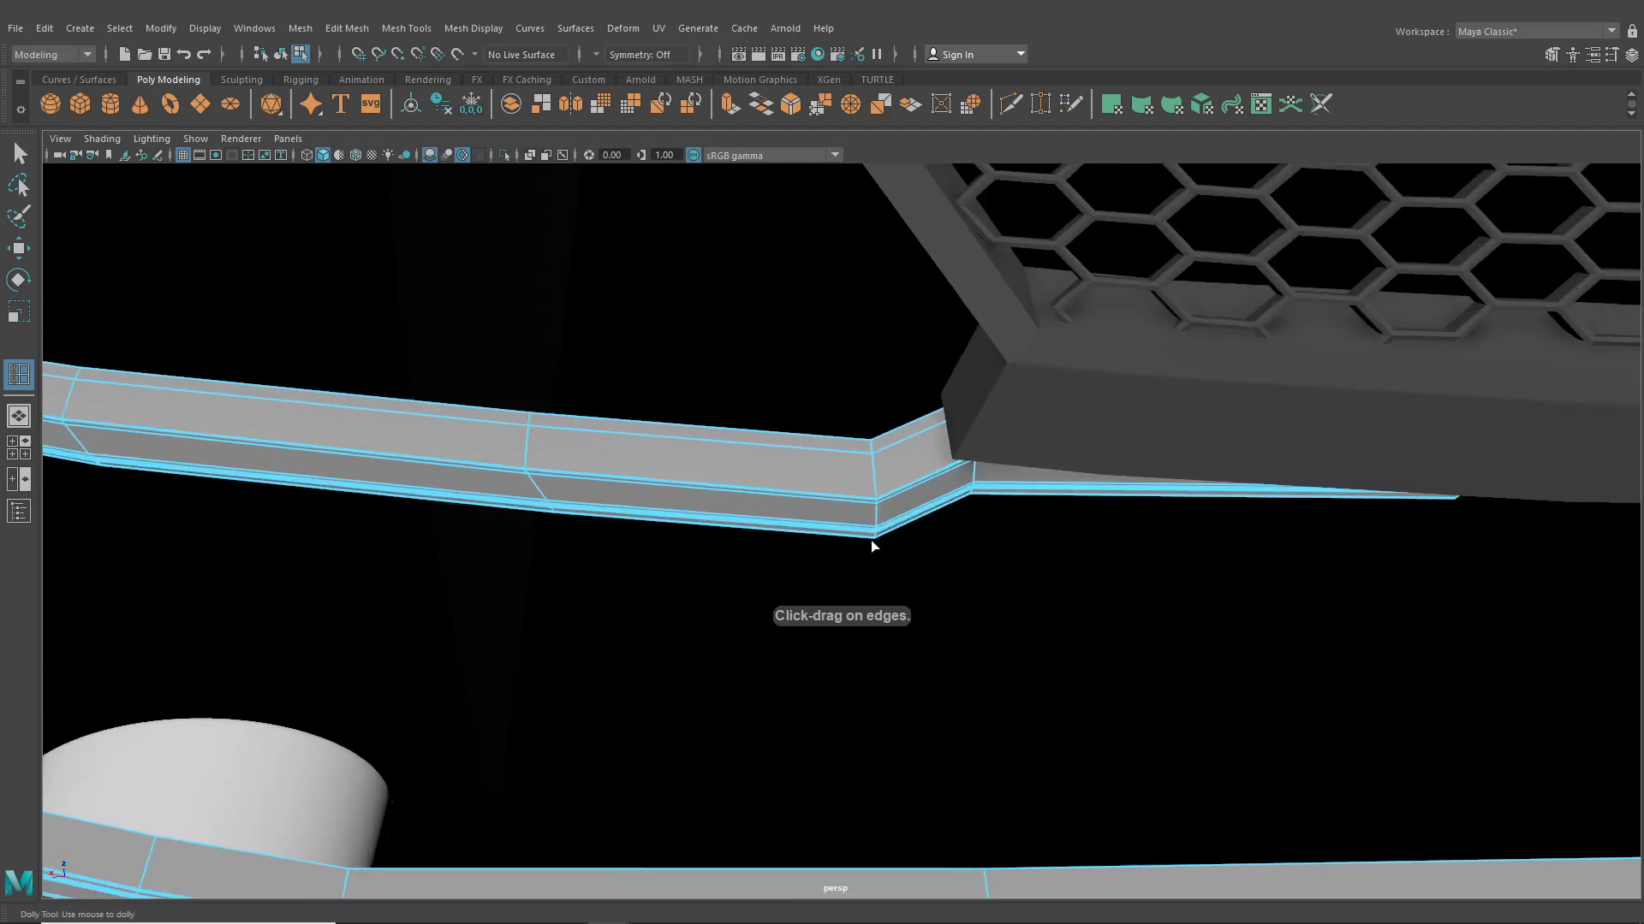
pyautogui.moveTo(871, 491); pyautogui.dragTo(881, 488)
pyautogui.moveTo(886, 490); pyautogui.dragTo(885, 490)
pyautogui.keyDown('alt'); pyautogui.moveTo(885, 491); pyautogui.dragTo(878, 428); pyautogui.keyUp('alt')
pyautogui.keyDown('alt'); pyautogui.moveTo(878, 428); pyautogui.dragTo(805, 457, button='middle'); pyautogui.keyUp('alt')
pyautogui.keyDown('alt'); pyautogui.moveTo(804, 457); pyautogui.dragTo(886, 602, button='right'); pyautogui.keyUp('alt')
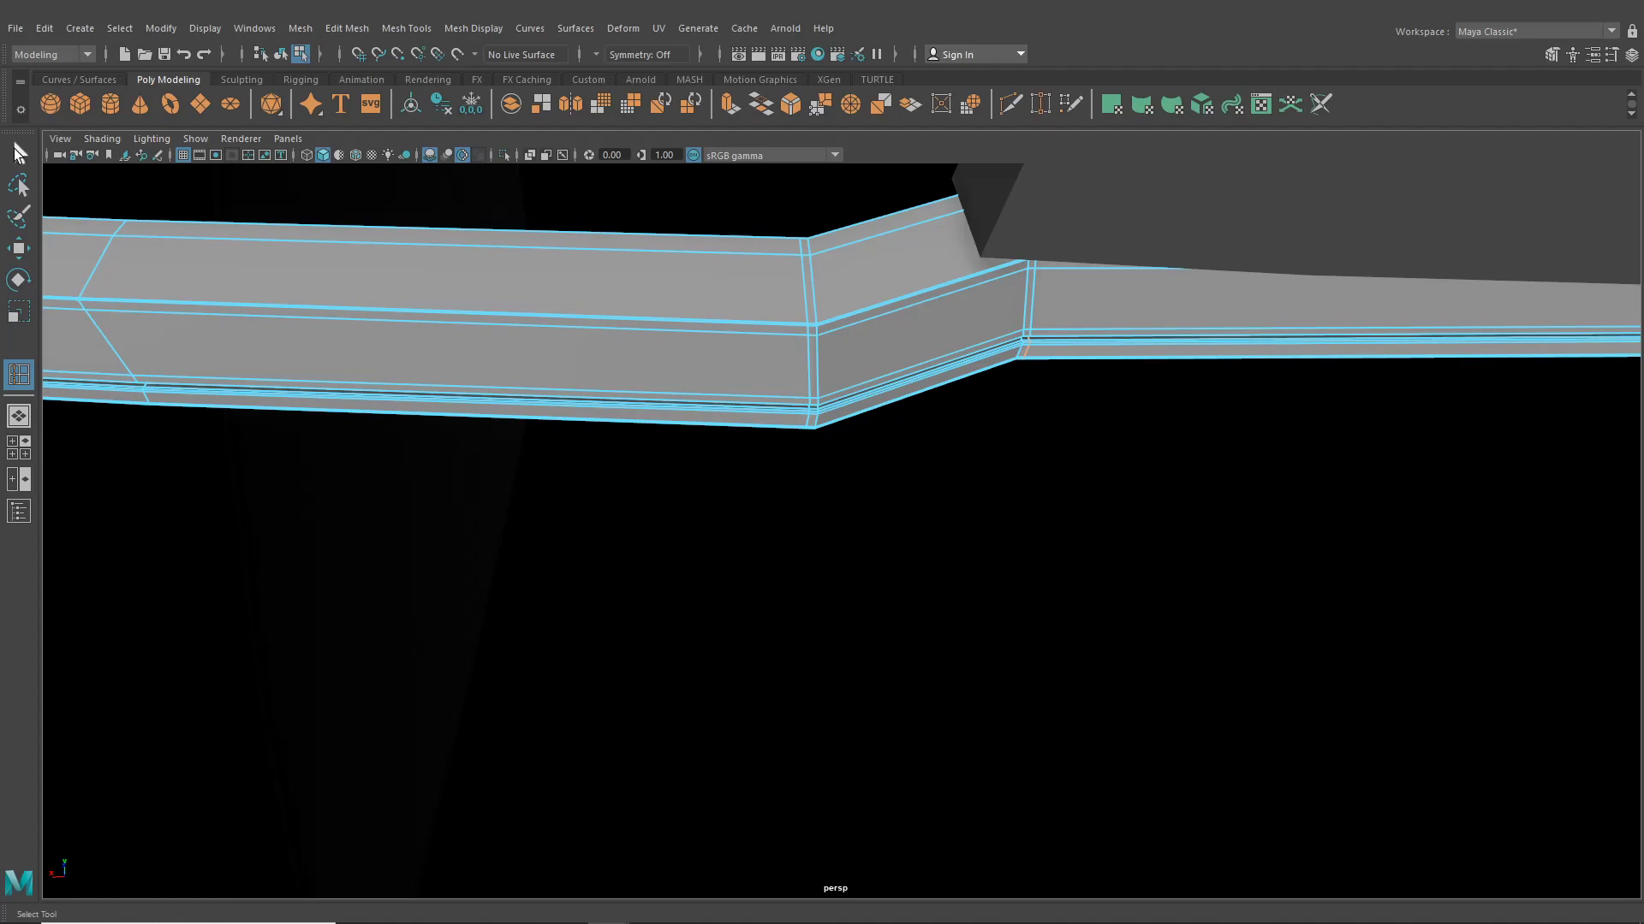
# Return to object selection with smooth preview on, deselect the frame and check the upper strip's bends near the grille
pyautogui.click(284, 55)
pyautogui.scroll(-12, 555, 423)
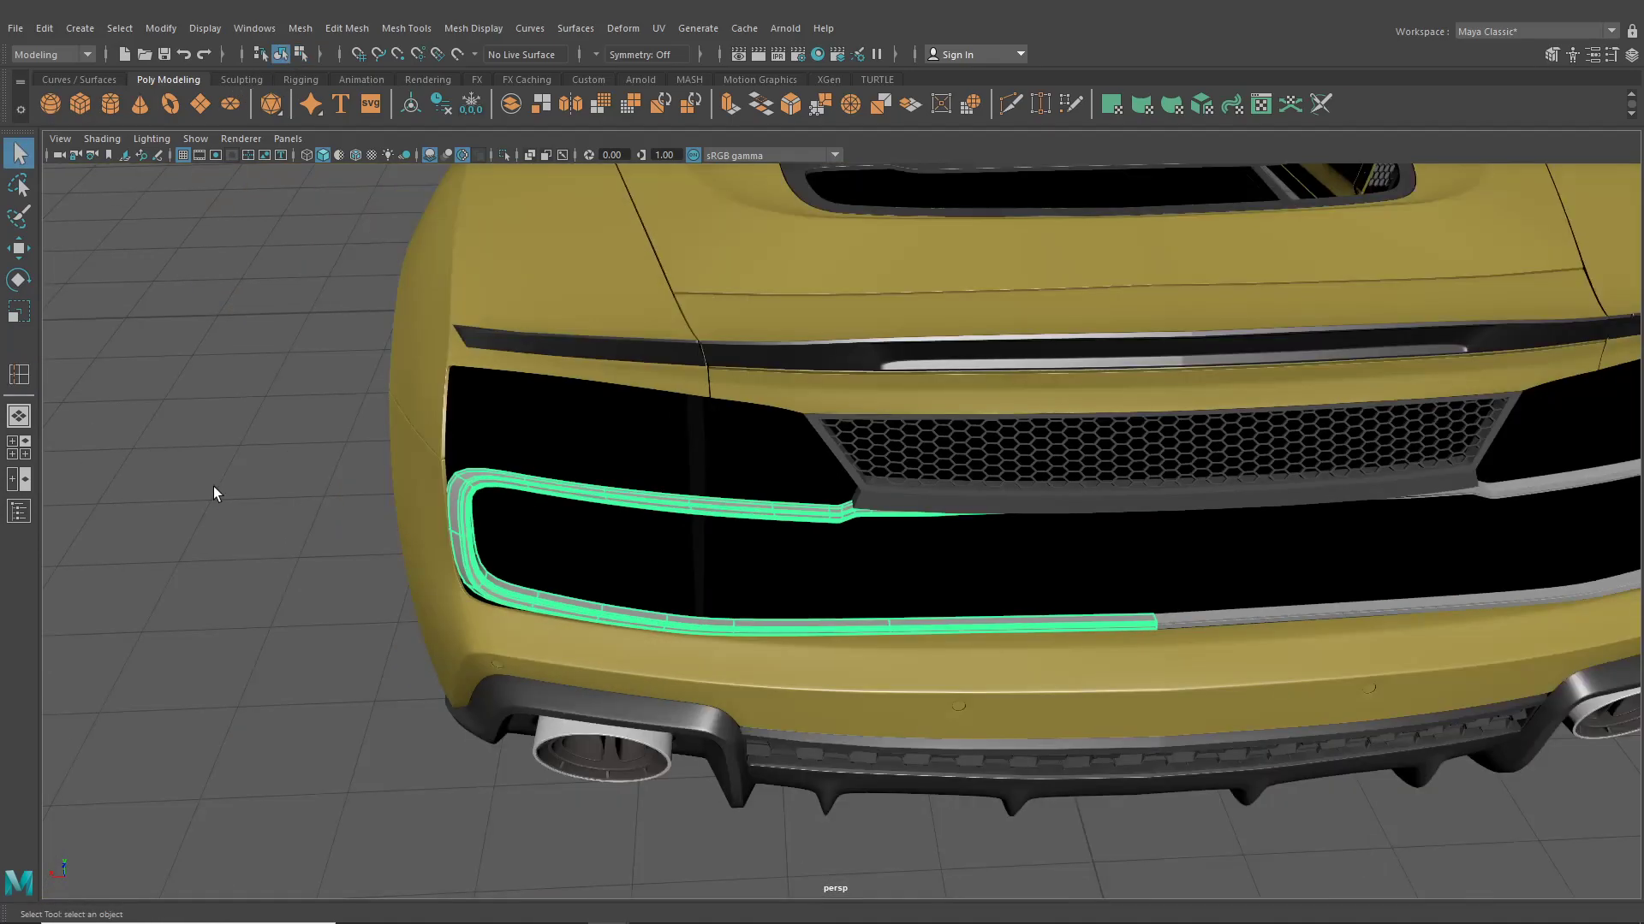
pyautogui.click(213, 486)
pyautogui.scroll(8, 676, 546)
pyautogui.keyDown('alt'); pyautogui.moveTo(676, 546); pyautogui.dragTo(684, 508); pyautogui.keyUp('alt')
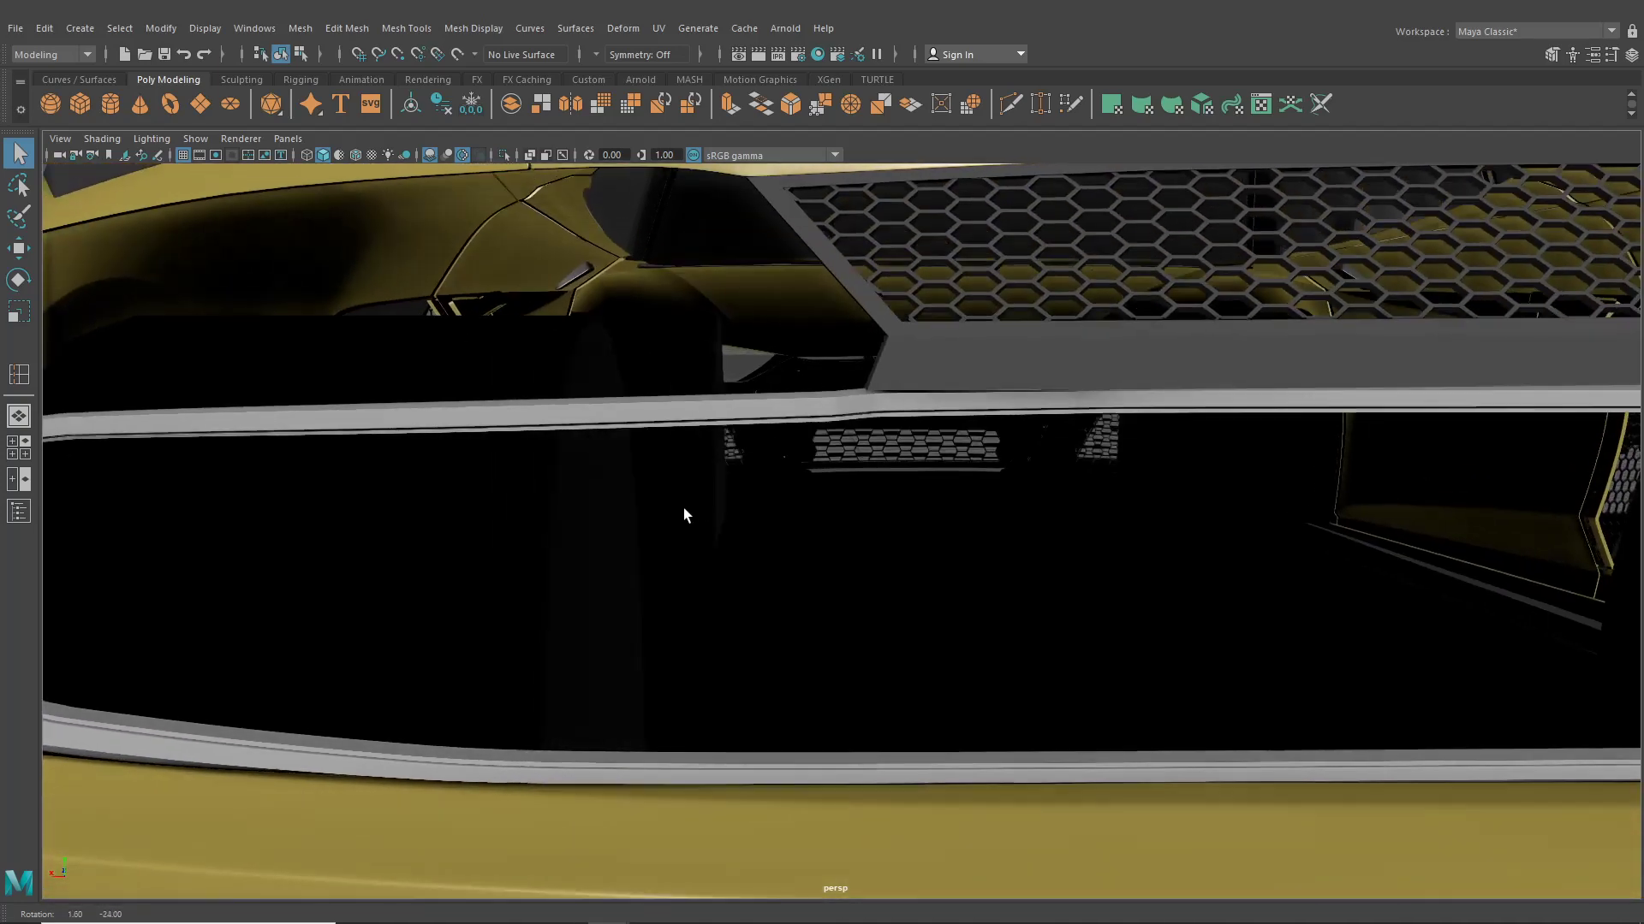
# Insert a supporting edge loop on the unsmoothed frame's upper strip, beside the bend beneath the mesh grille
pyautogui.click(791, 411)
pyautogui.press('1')
pyautogui.keyDown('alt'); pyautogui.moveTo(886, 481); pyautogui.dragTo(843, 488); pyautogui.keyUp('alt')
pyautogui.keyDown('alt'); pyautogui.moveTo(844, 488); pyautogui.dragTo(805, 534, button='middle'); pyautogui.keyUp('alt')
pyautogui.scroll(5, 805, 534)
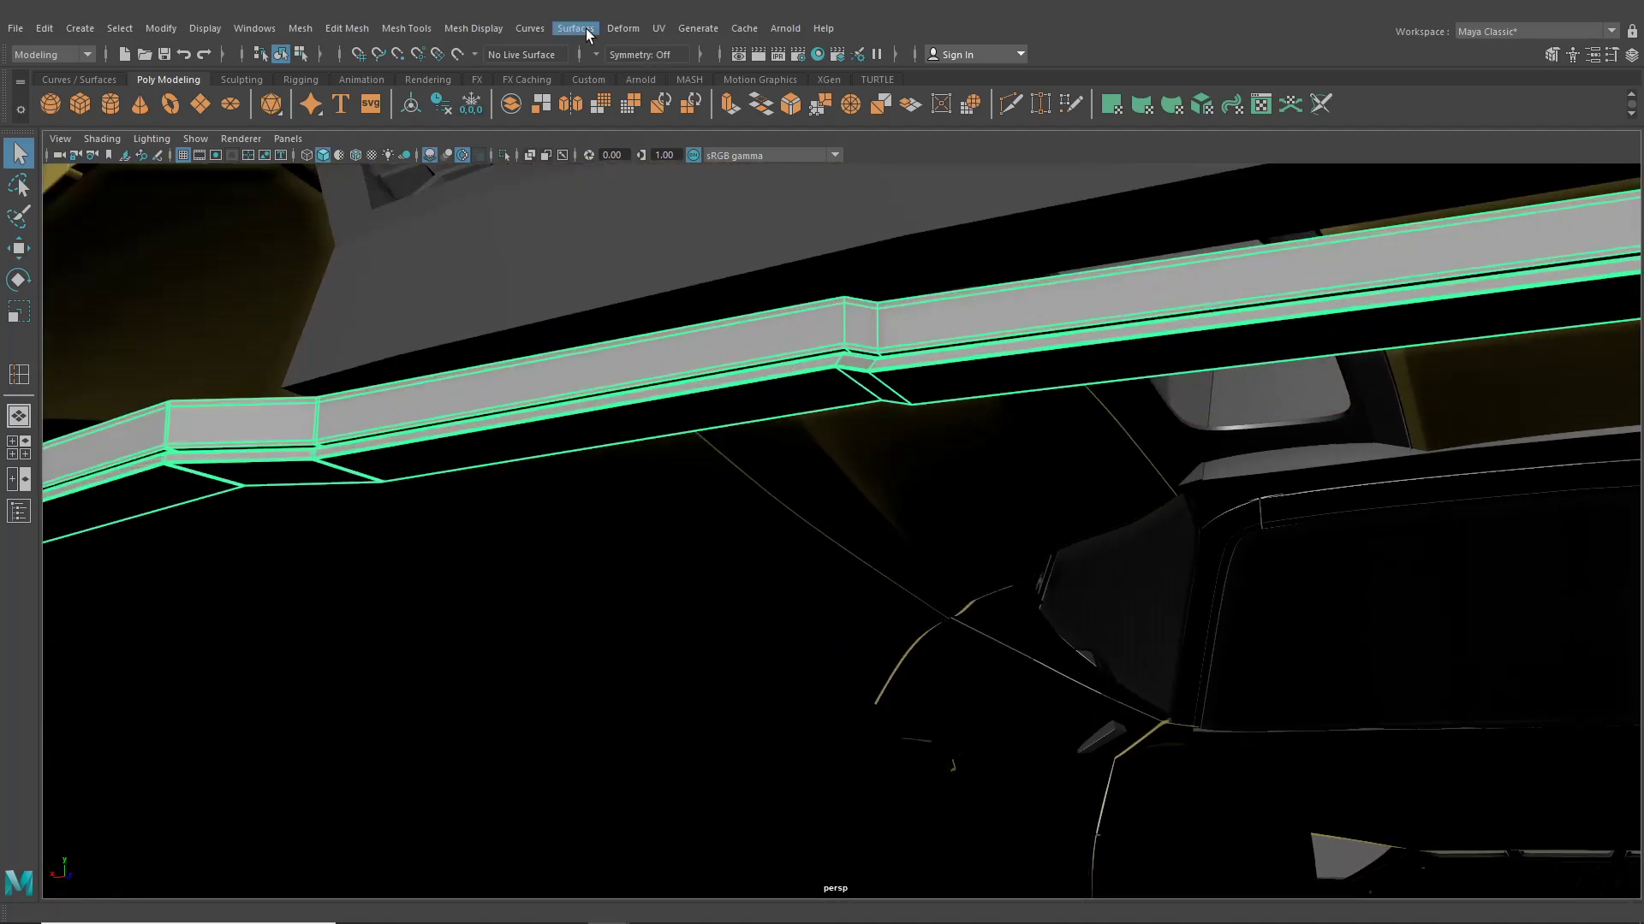
pyautogui.click(586, 28)
pyautogui.click(19, 373)
pyautogui.scroll(4, 882, 467)
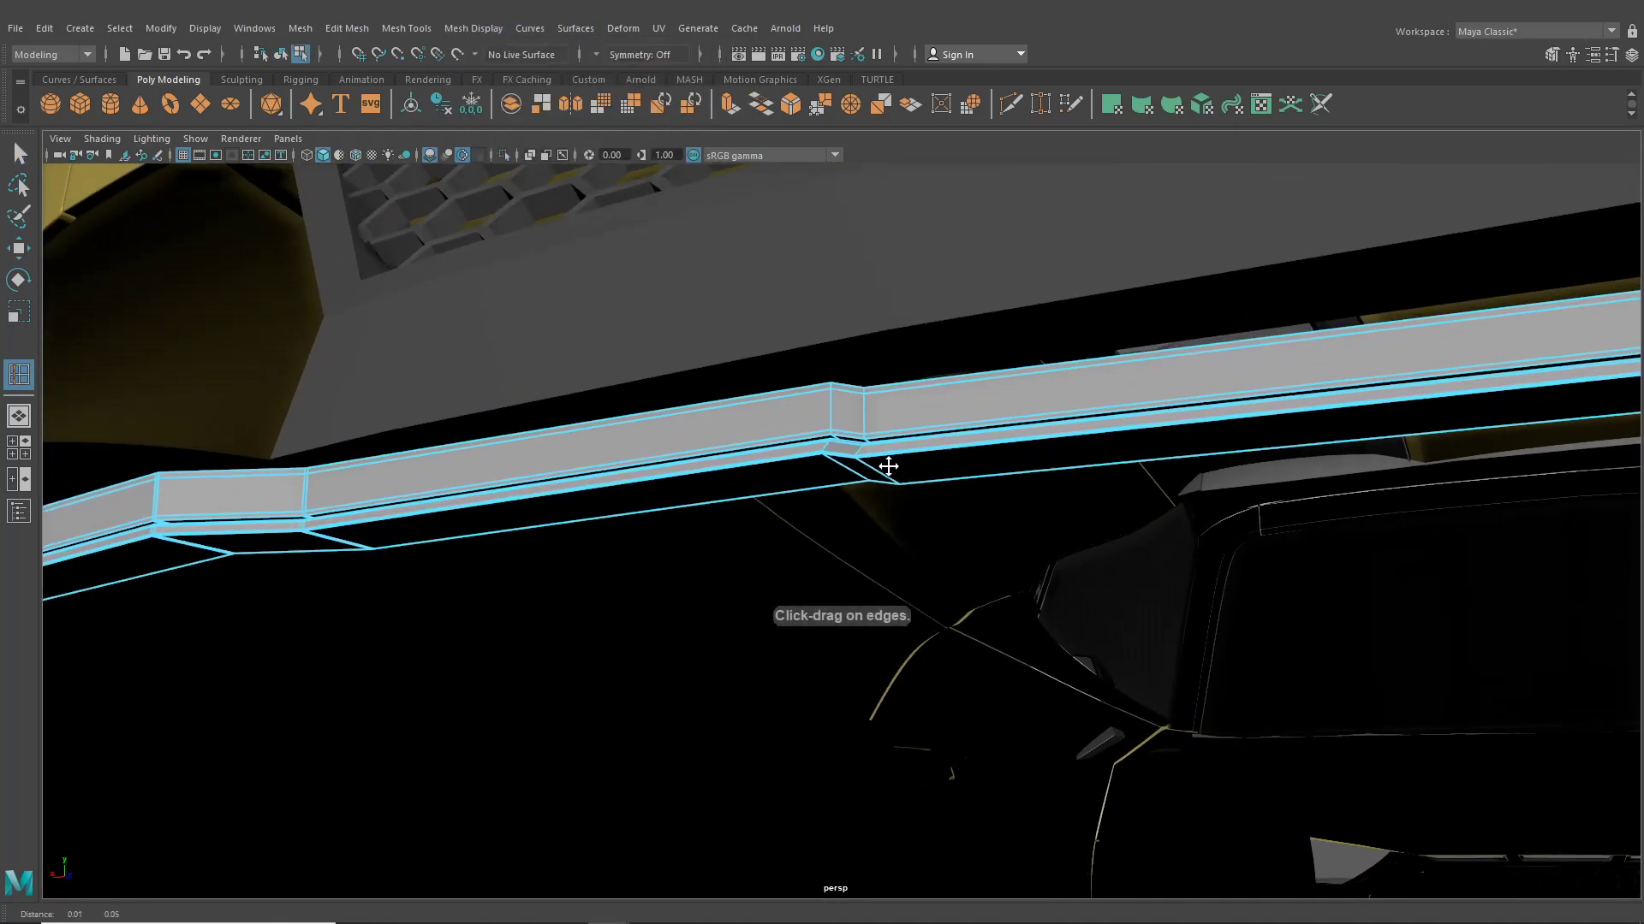
pyautogui.click(812, 443)
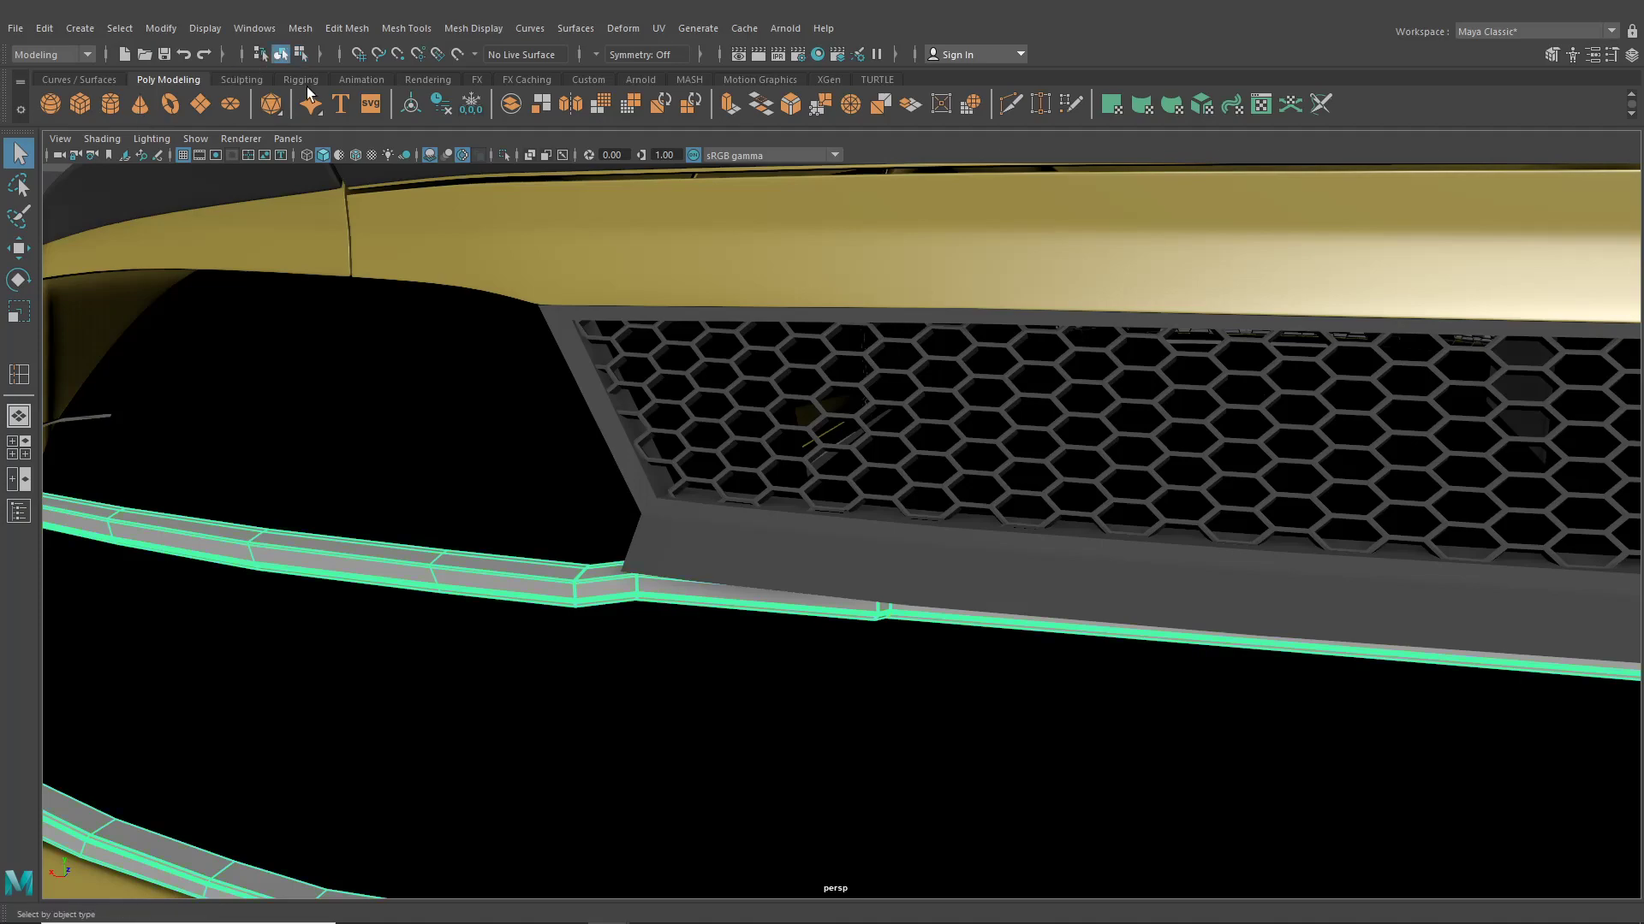
# Enable smooth preview on the frame again, deselect it and check its shape from the rear of the car
pyautogui.keyDown('alt'); pyautogui.moveTo(684, 454); pyautogui.dragTo(565, 556, button='right'); pyautogui.keyUp('alt')
pyautogui.press('3')
pyautogui.click(415, 466)
pyautogui.keyDown('alt'); pyautogui.moveTo(565, 582); pyautogui.dragTo(694, 505); pyautogui.keyUp('alt')
pyautogui.keyDown('alt'); pyautogui.moveTo(694, 505); pyautogui.dragTo(821, 568, button='right'); pyautogui.keyUp('alt')
pyautogui.keyDown('alt'); pyautogui.moveTo(821, 568); pyautogui.dragTo(938, 564); pyautogui.keyUp('alt')
pyautogui.scroll(-5, 1000, 574)
pyautogui.keyDown('alt'); pyautogui.moveTo(960, 521); pyautogui.dragTo(1101, 505, button='middle'); pyautogui.keyUp('alt')
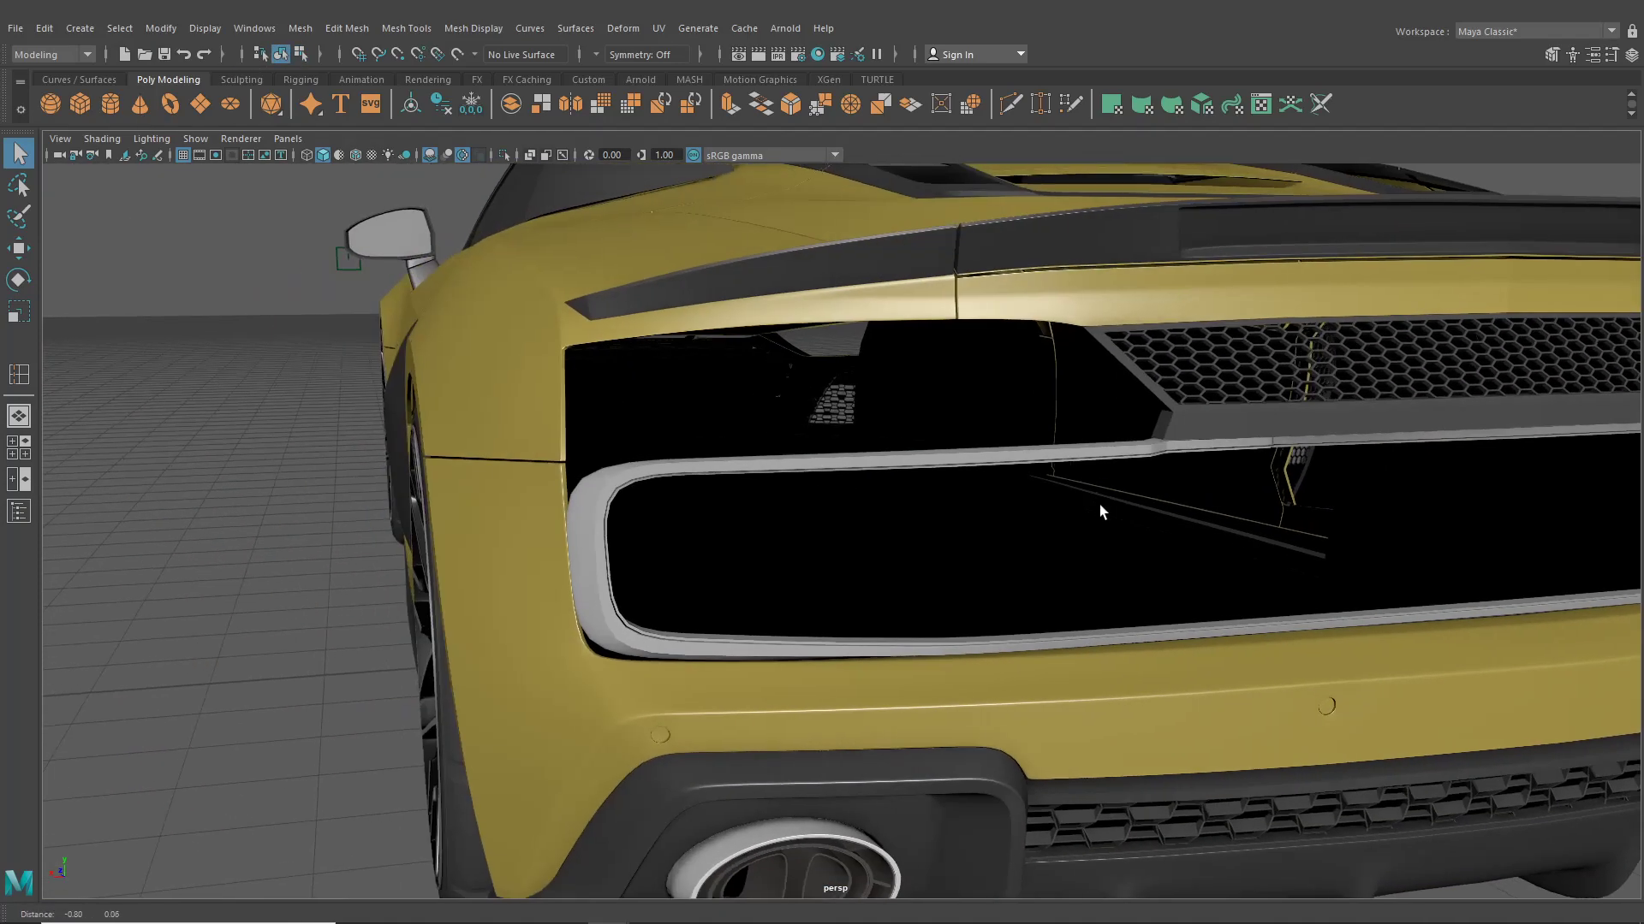
# Insert an edge loop across the unsmoothed frame's side strip, close to its upper outer corner
pyautogui.click(811, 466)
pyautogui.scroll(2, 745, 505)
pyautogui.scroll(6, 634, 484)
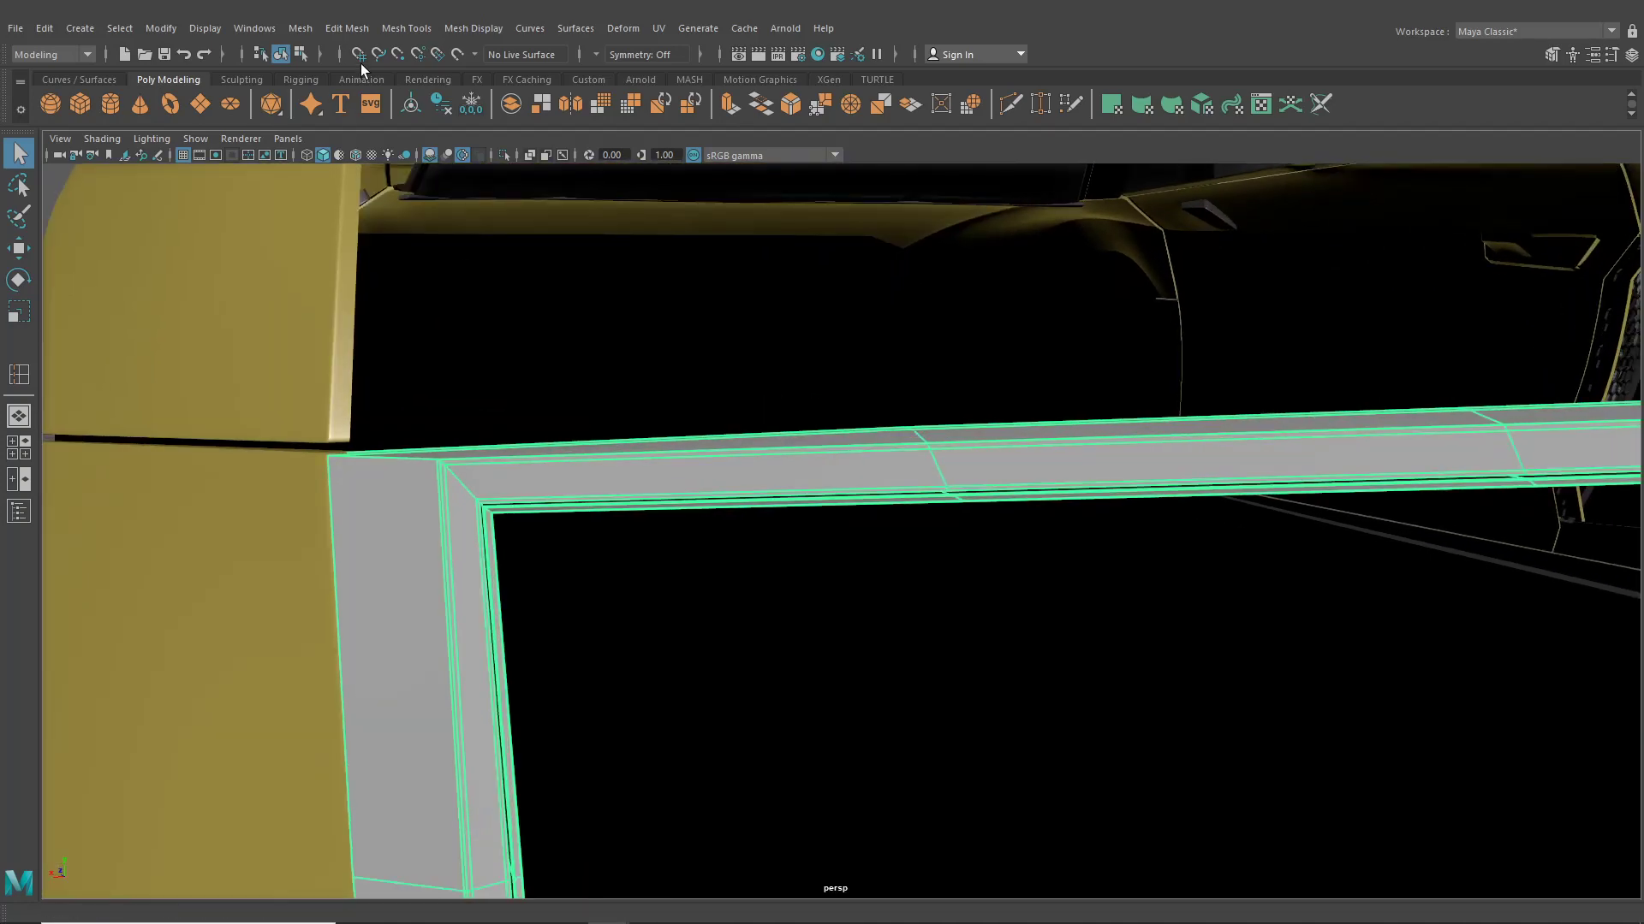
pyautogui.click(355, 28)
pyautogui.moveTo(407, 28)
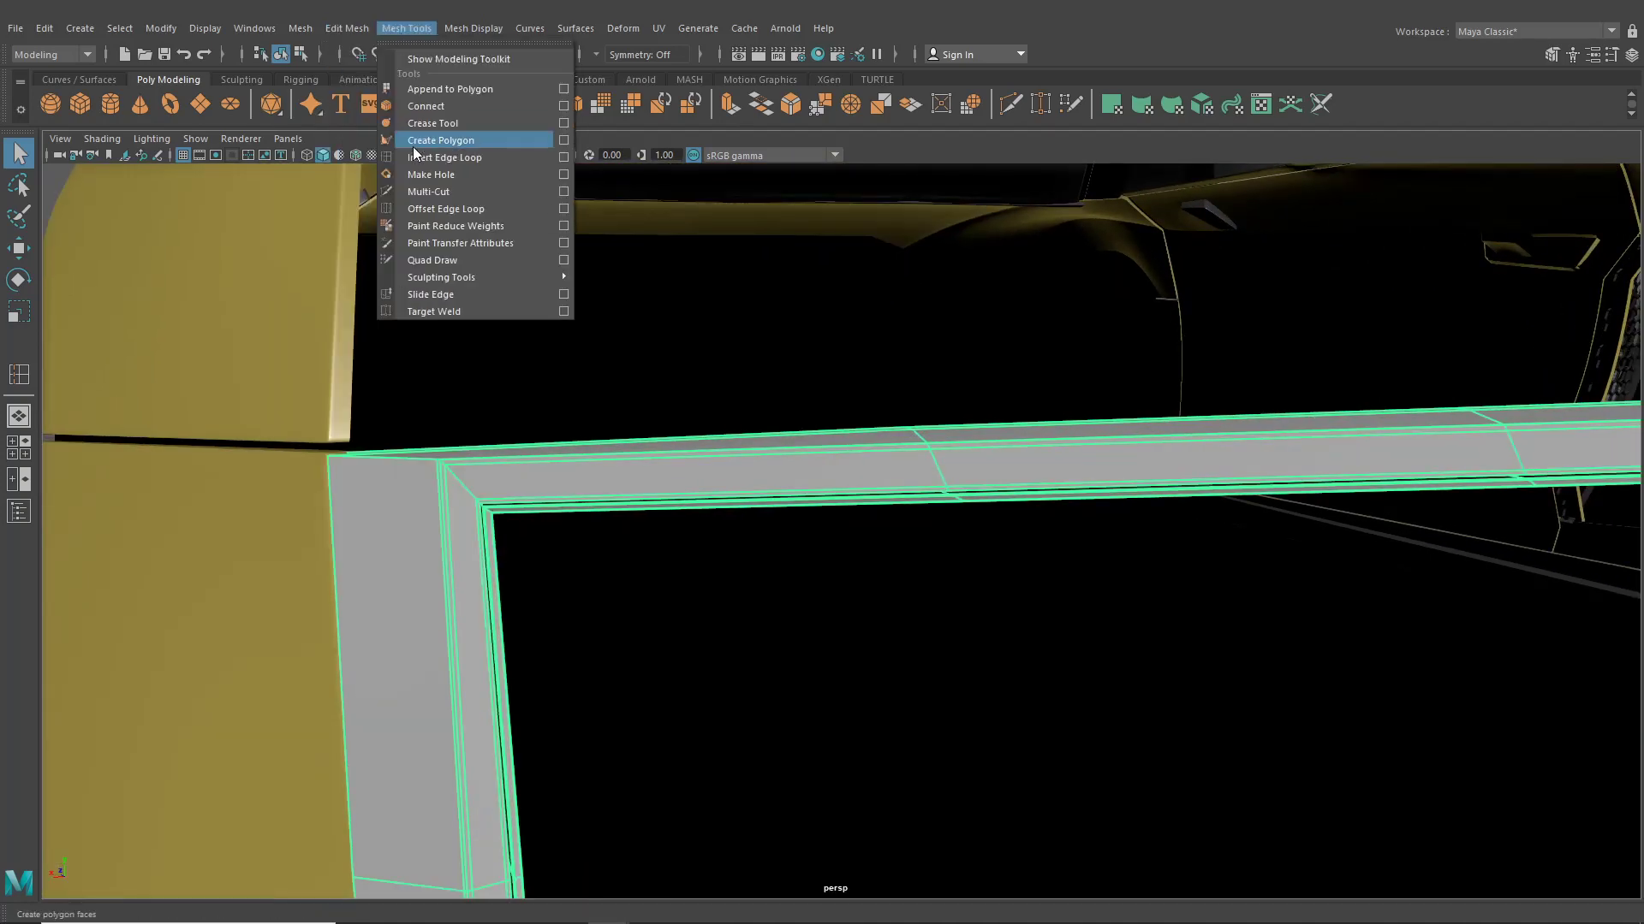
pyautogui.click(423, 140)
pyautogui.scroll(3, 647, 413)
pyautogui.scroll(2, 469, 514)
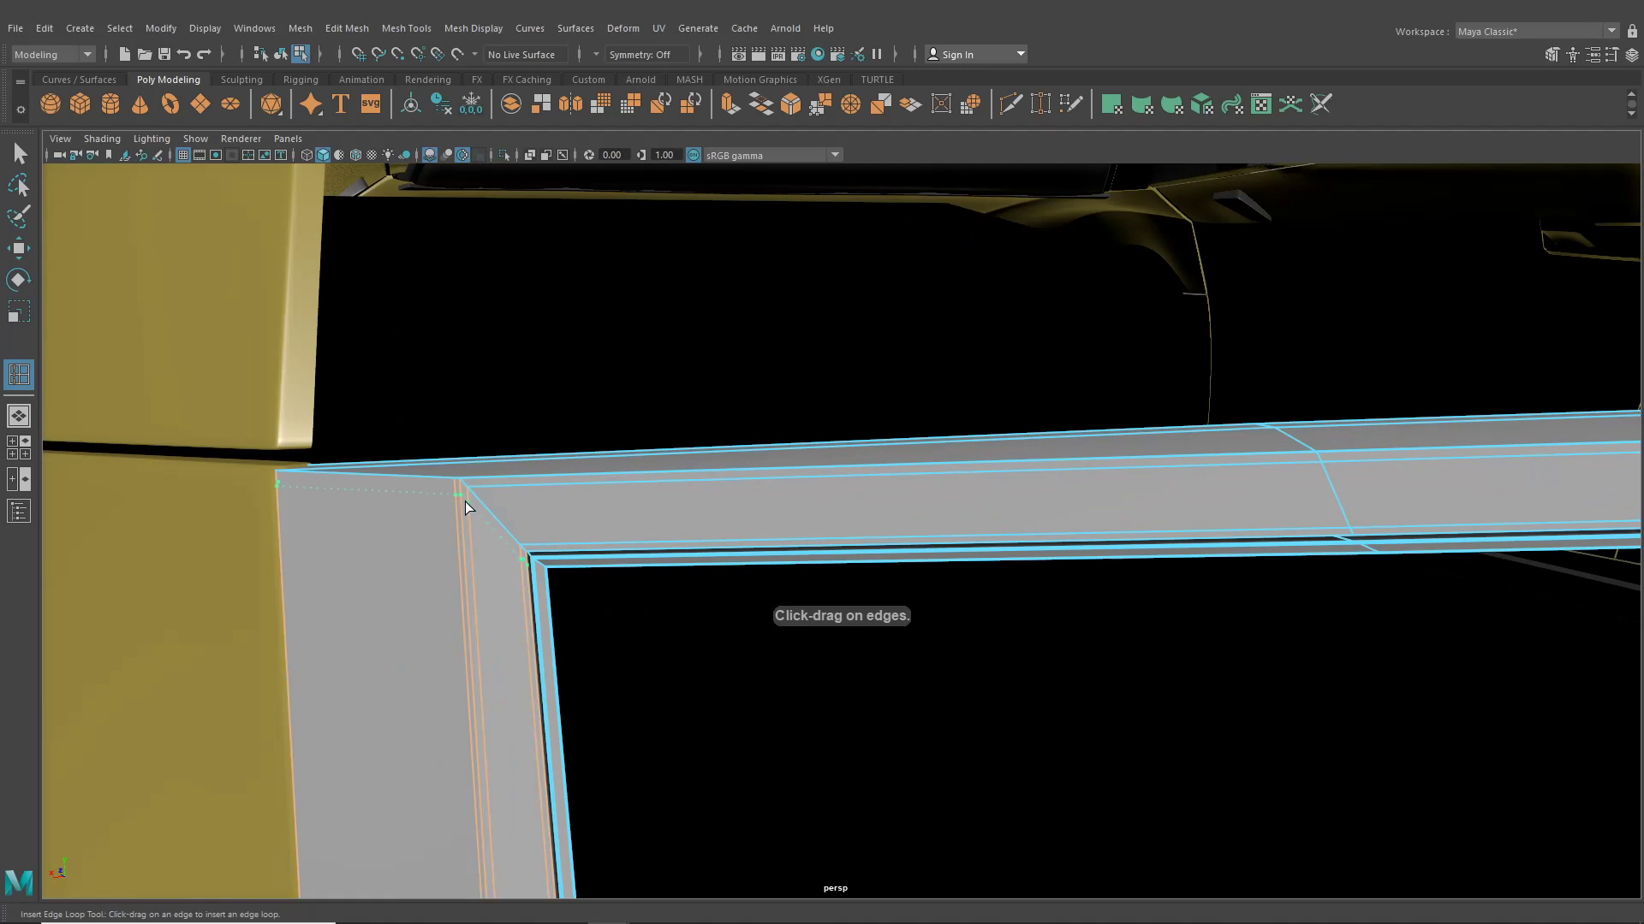
pyautogui.click(464, 495)
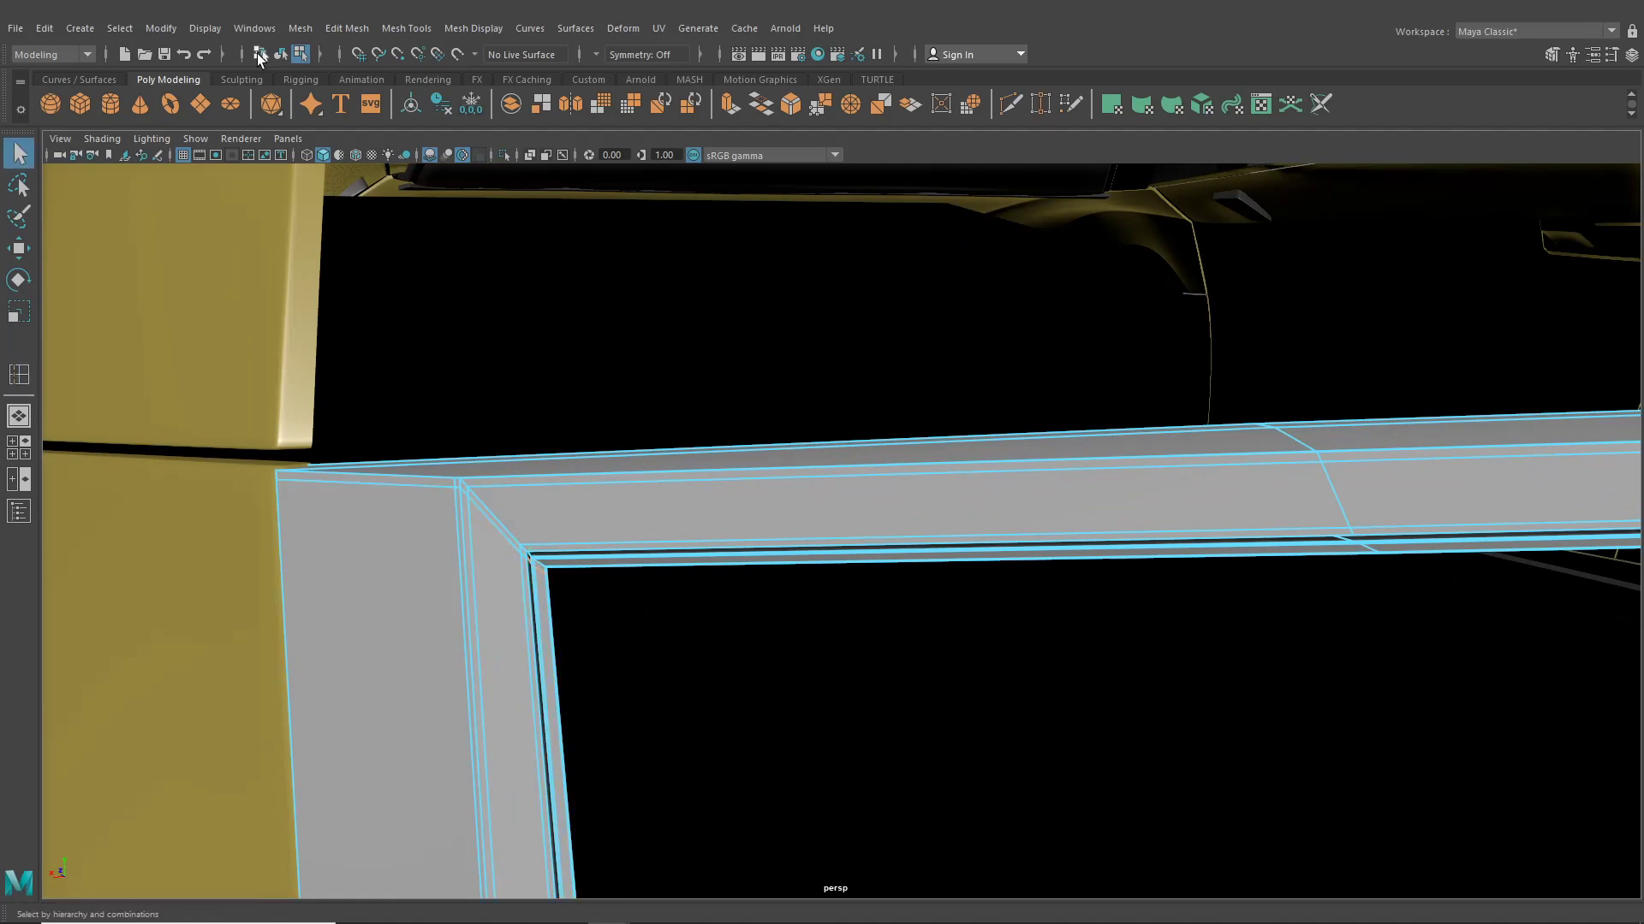
# Show the frame in smooth preview, deselect it and inspect the sharpened upper corner against the body panels
pyautogui.scroll(-3, 546, 459)
pyautogui.press('3')
pyautogui.scroll(-2, 536, 464)
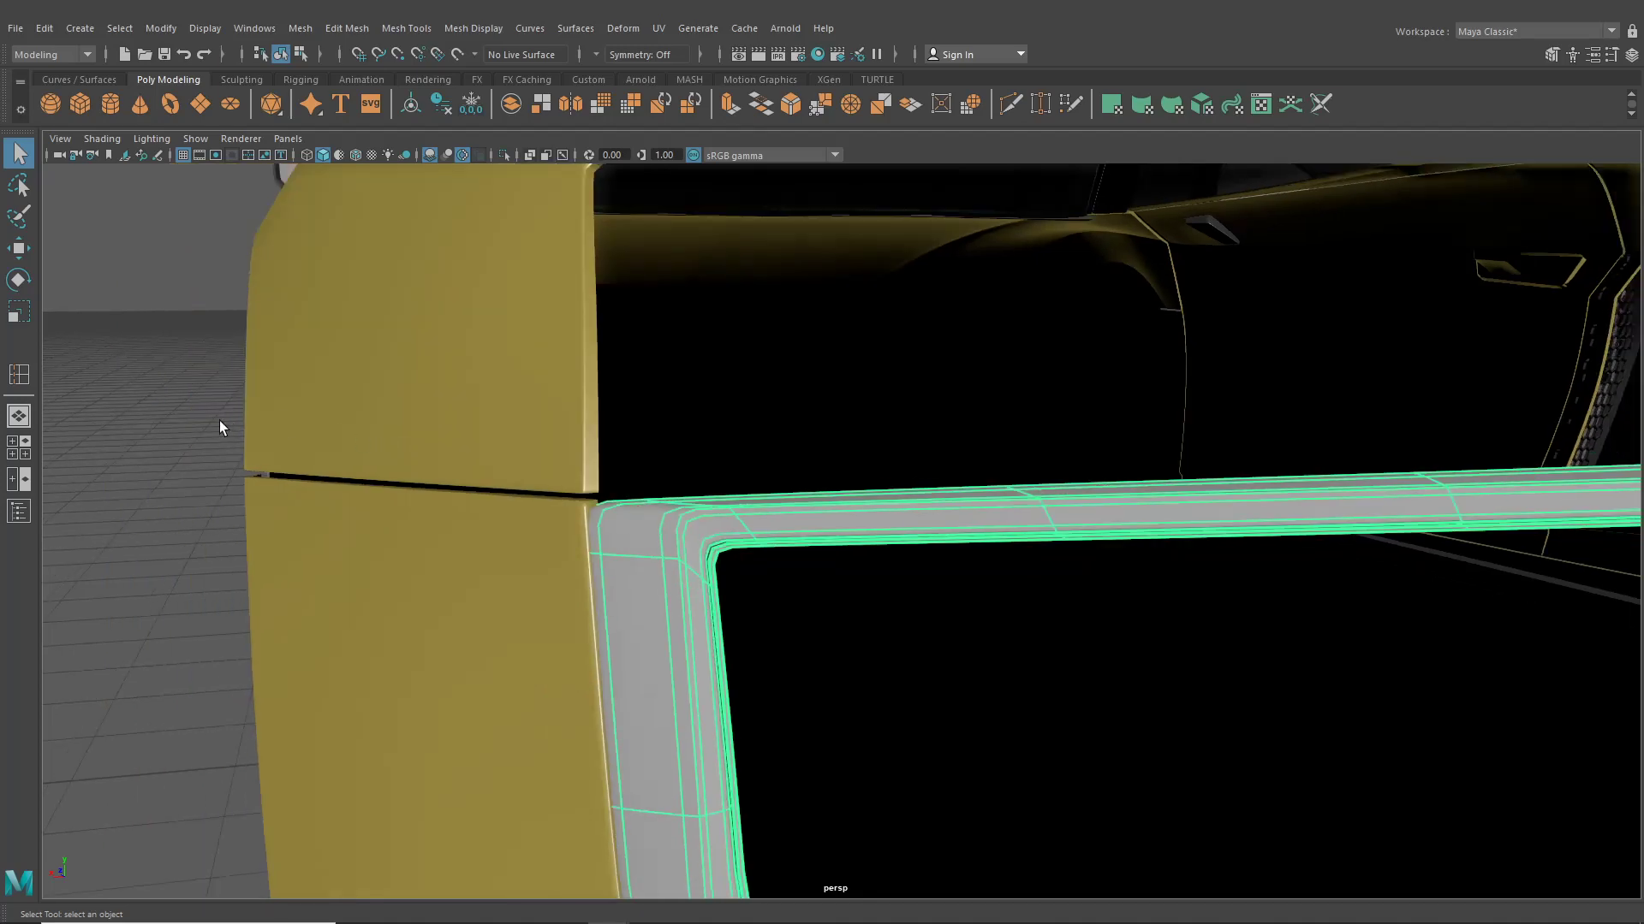
pyautogui.click(219, 420)
pyautogui.scroll(-1, 387, 436)
pyautogui.scroll(-2, 387, 435)
pyautogui.keyDown('alt'); pyautogui.moveTo(411, 434); pyautogui.dragTo(947, 491); pyautogui.keyUp('alt')
pyautogui.scroll(2, 946, 492)
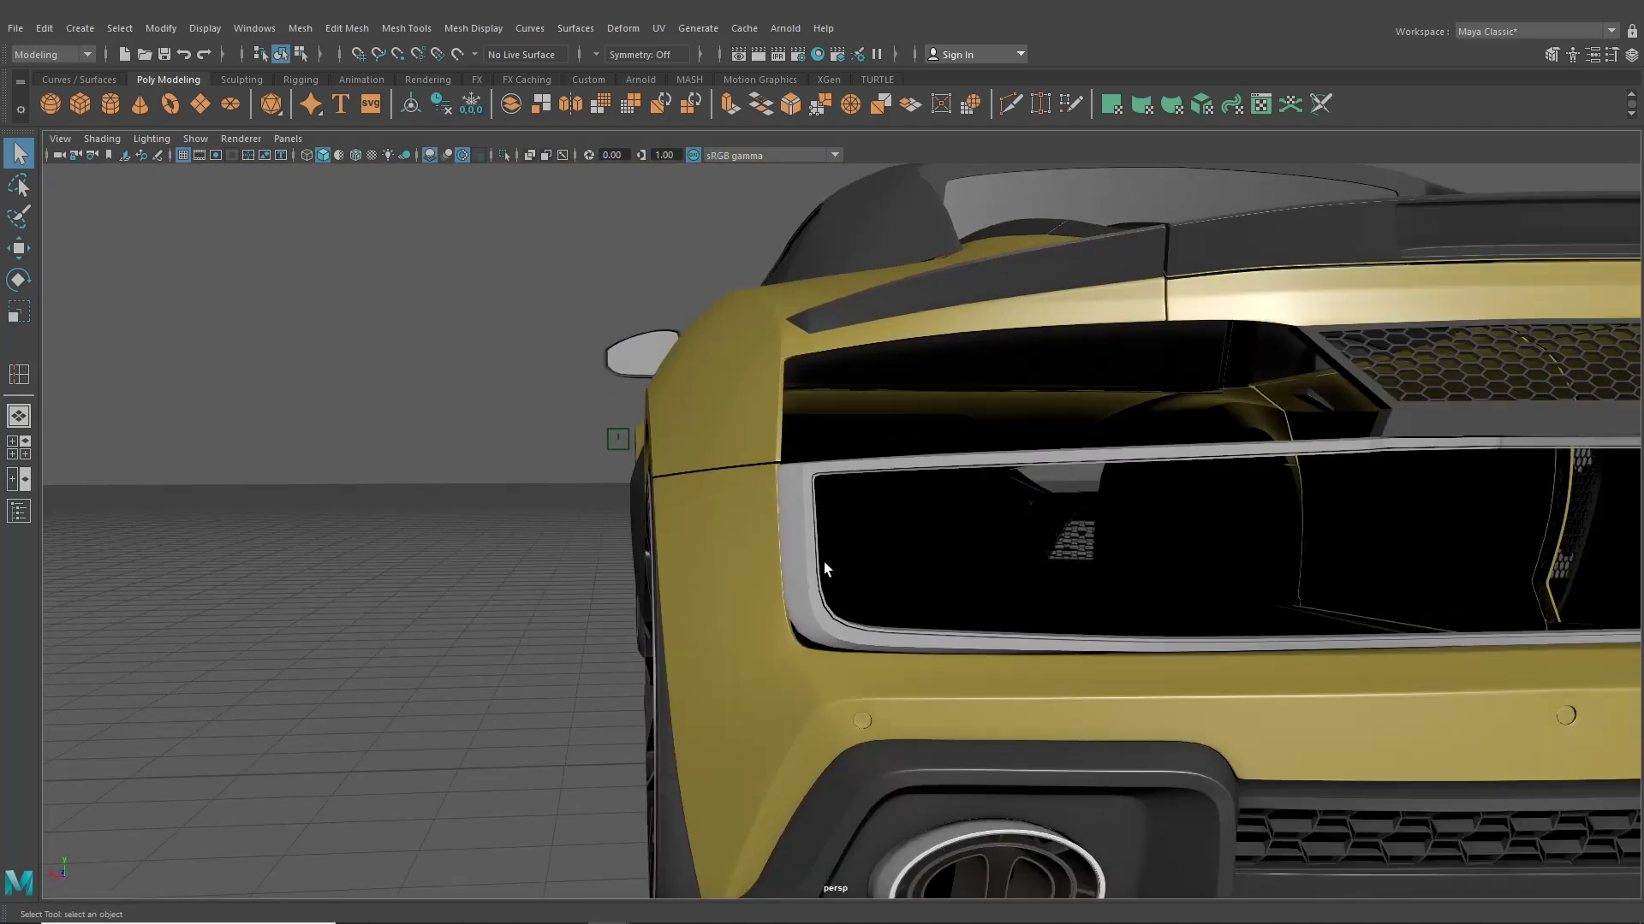
# Turn off smooth preview on the frame and rear bumper panel, select the frame and show wireframe on shaded
pyautogui.click(804, 573)
pyautogui.scroll(5, 805, 573)
pyautogui.click(840, 804)
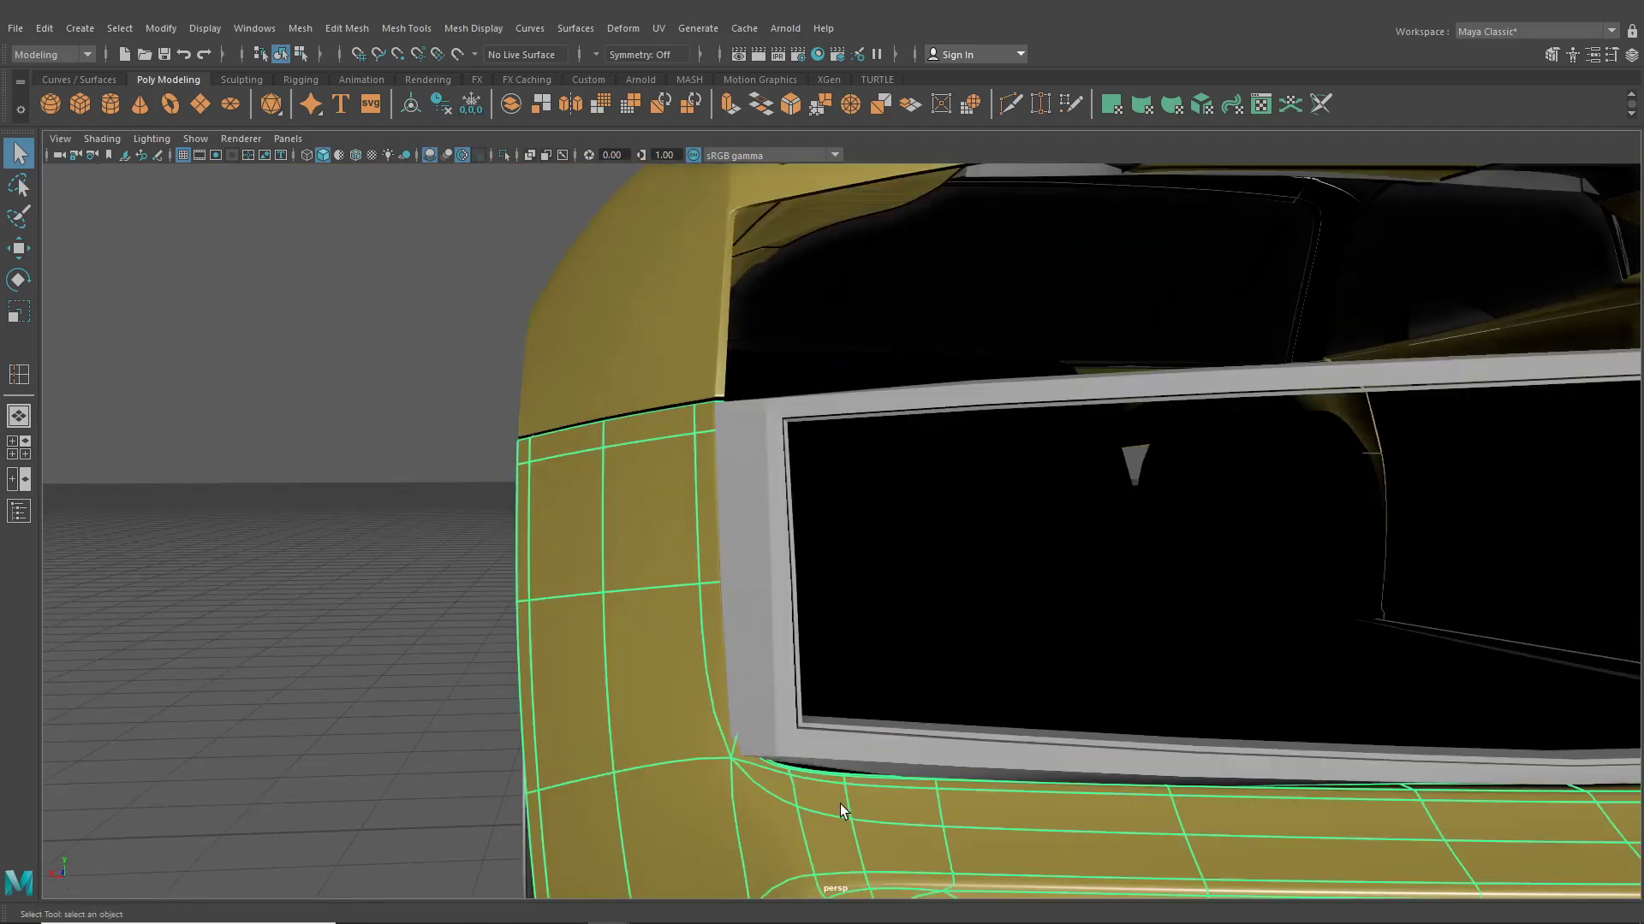
pyautogui.scroll(1, 834, 783)
pyautogui.keyDown('alt'); pyautogui.moveTo(860, 770); pyautogui.dragTo(872, 691, button='middle'); pyautogui.keyUp('alt')
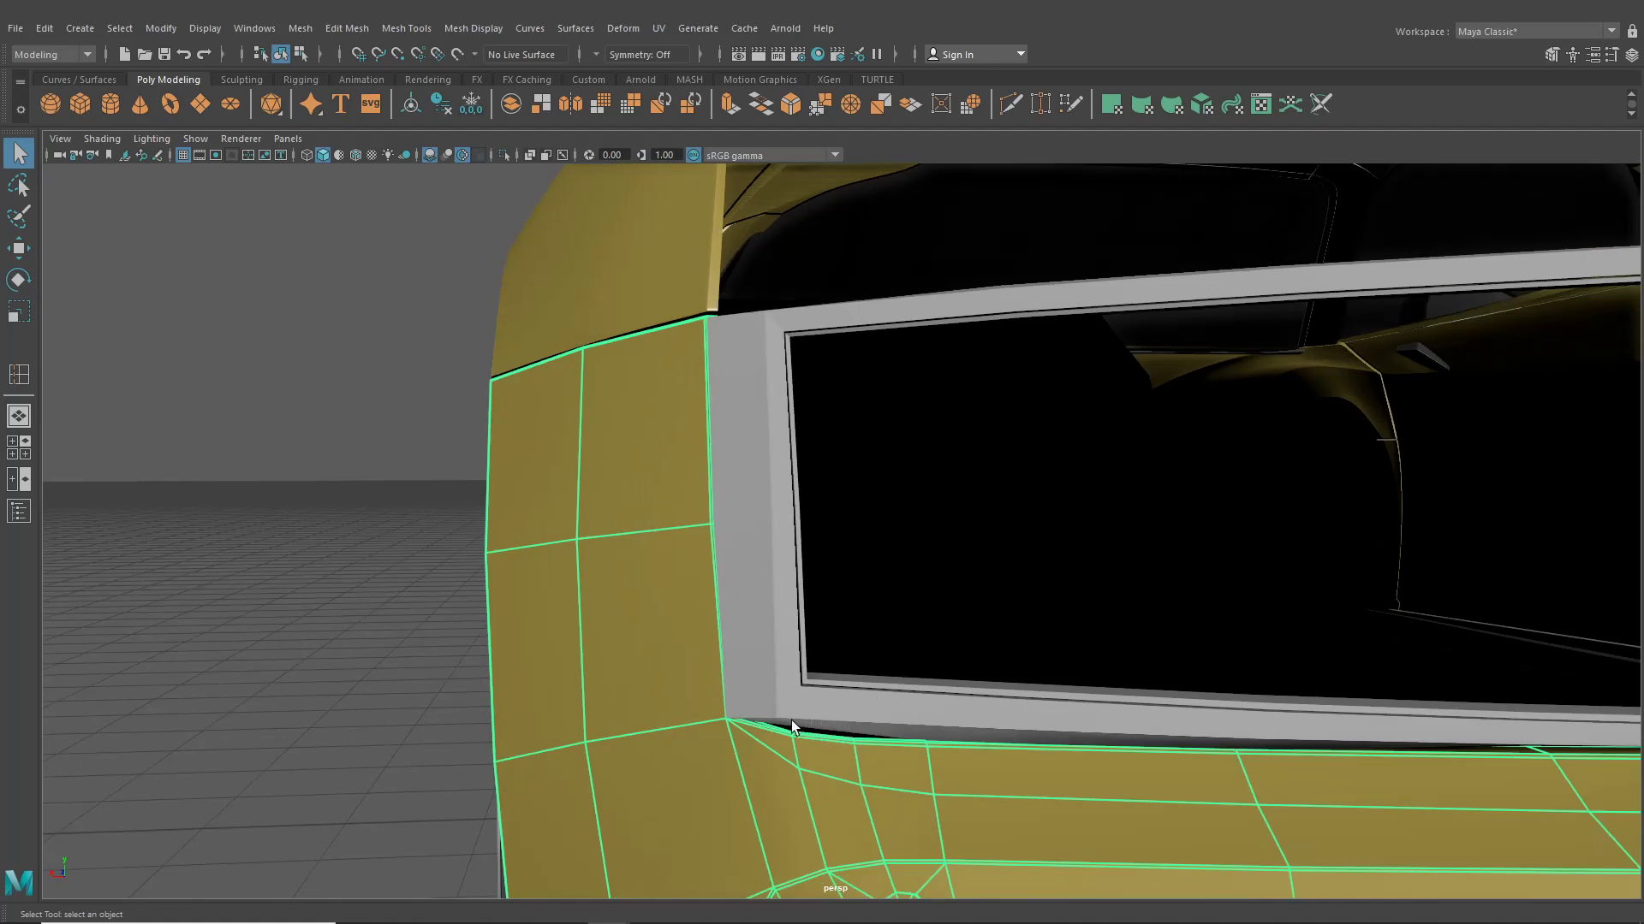
pyautogui.click(783, 670)
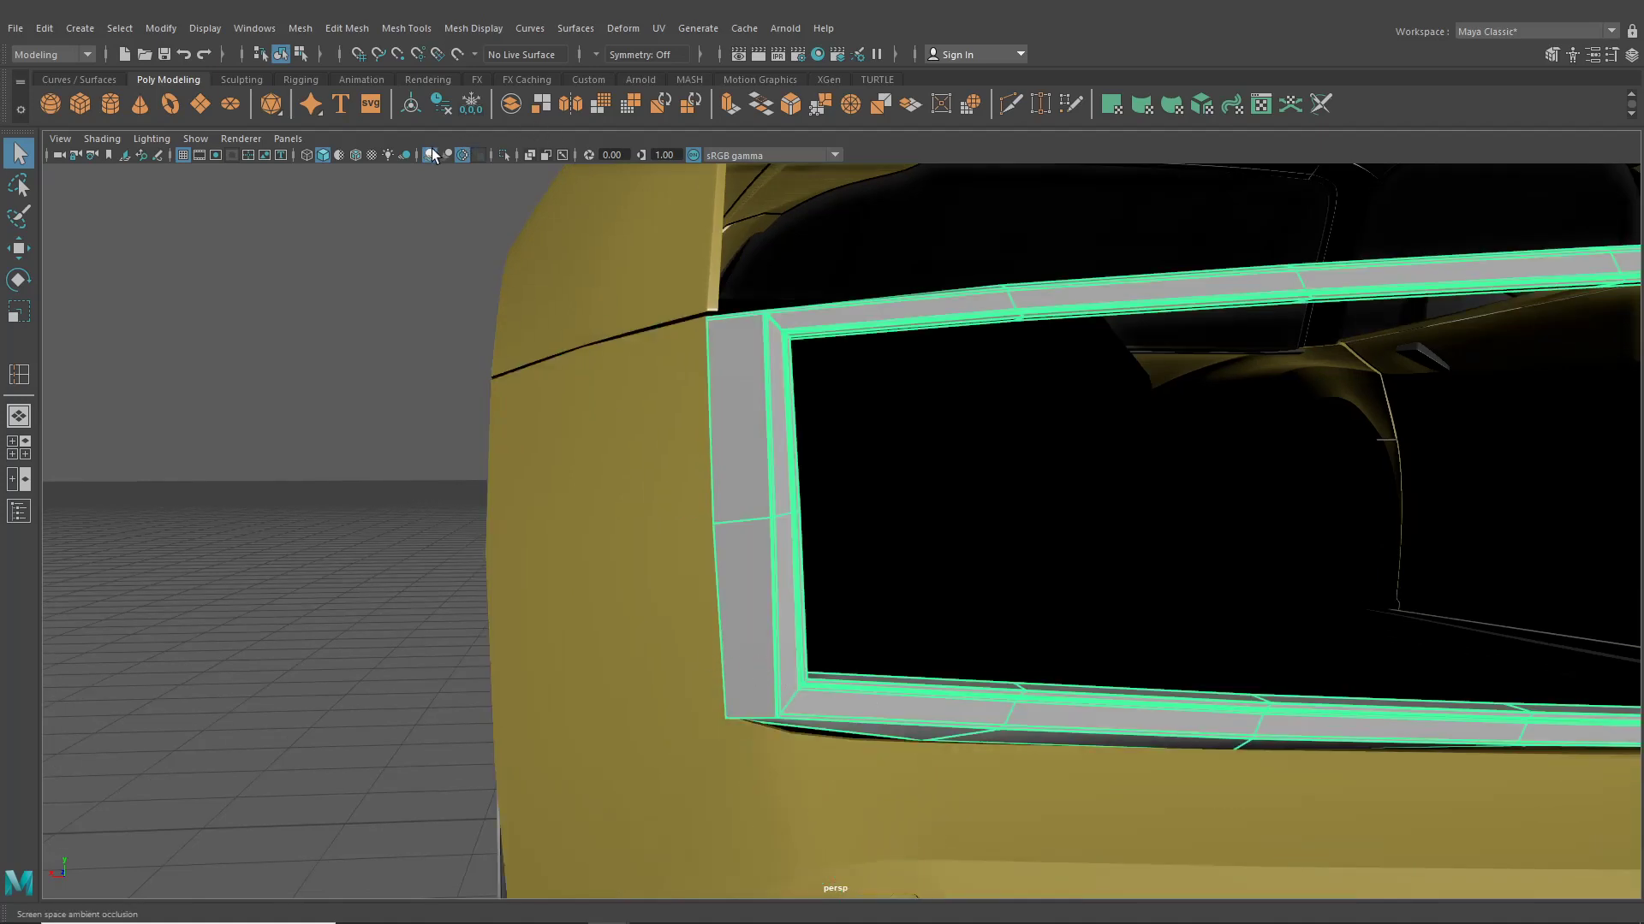
pyautogui.click(355, 155)
pyautogui.scroll(3, 853, 711)
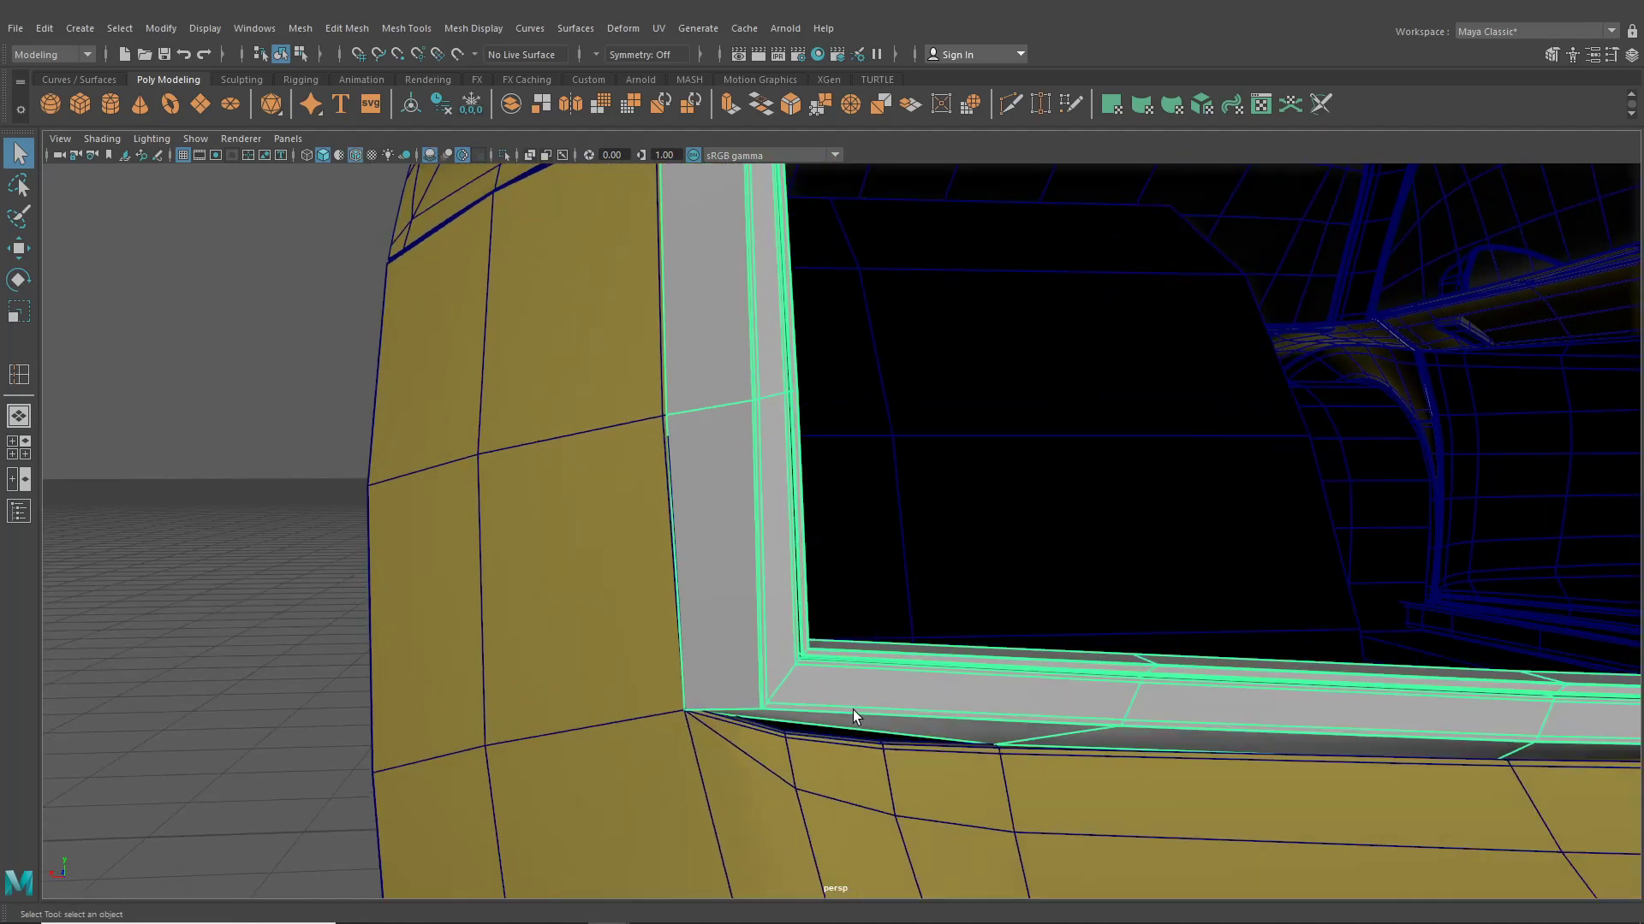
# Insert two edge loops across the frame's lower strip near its corner, following the bumper's edge divisions, and activate the Move tool
pyautogui.click(407, 28)
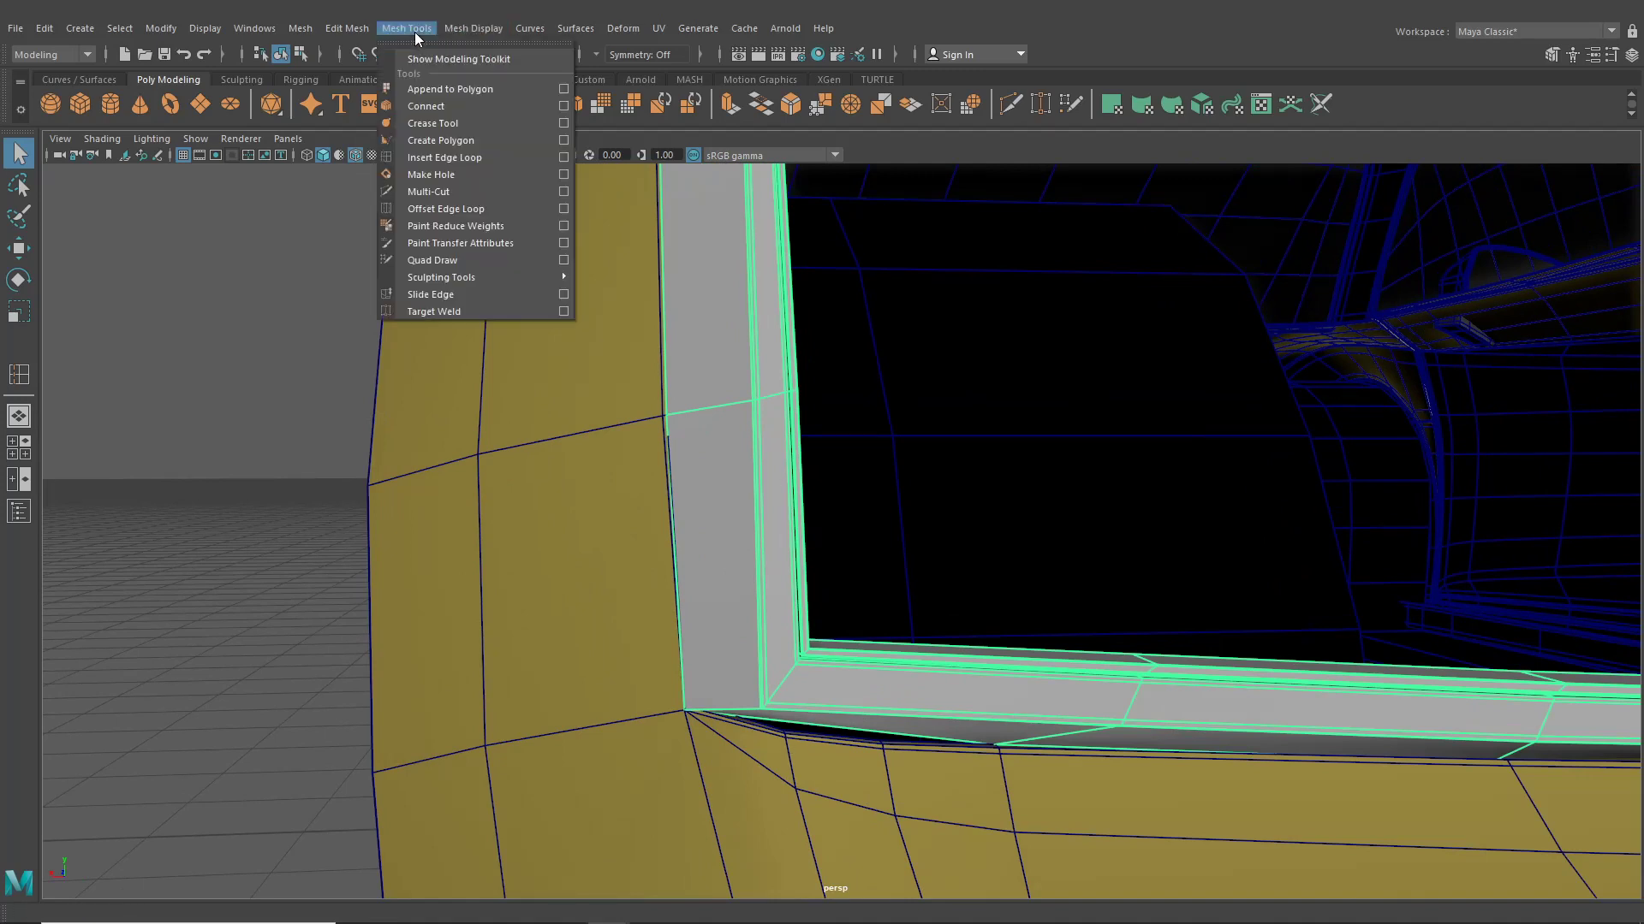
pyautogui.click(448, 171)
pyautogui.keyDown('alt'); pyautogui.moveTo(685, 517); pyautogui.dragTo(664, 441, button='middle'); pyautogui.keyUp('alt')
pyautogui.keyDown('alt'); pyautogui.moveTo(664, 441); pyautogui.dragTo(852, 630, button='right'); pyautogui.keyUp('alt')
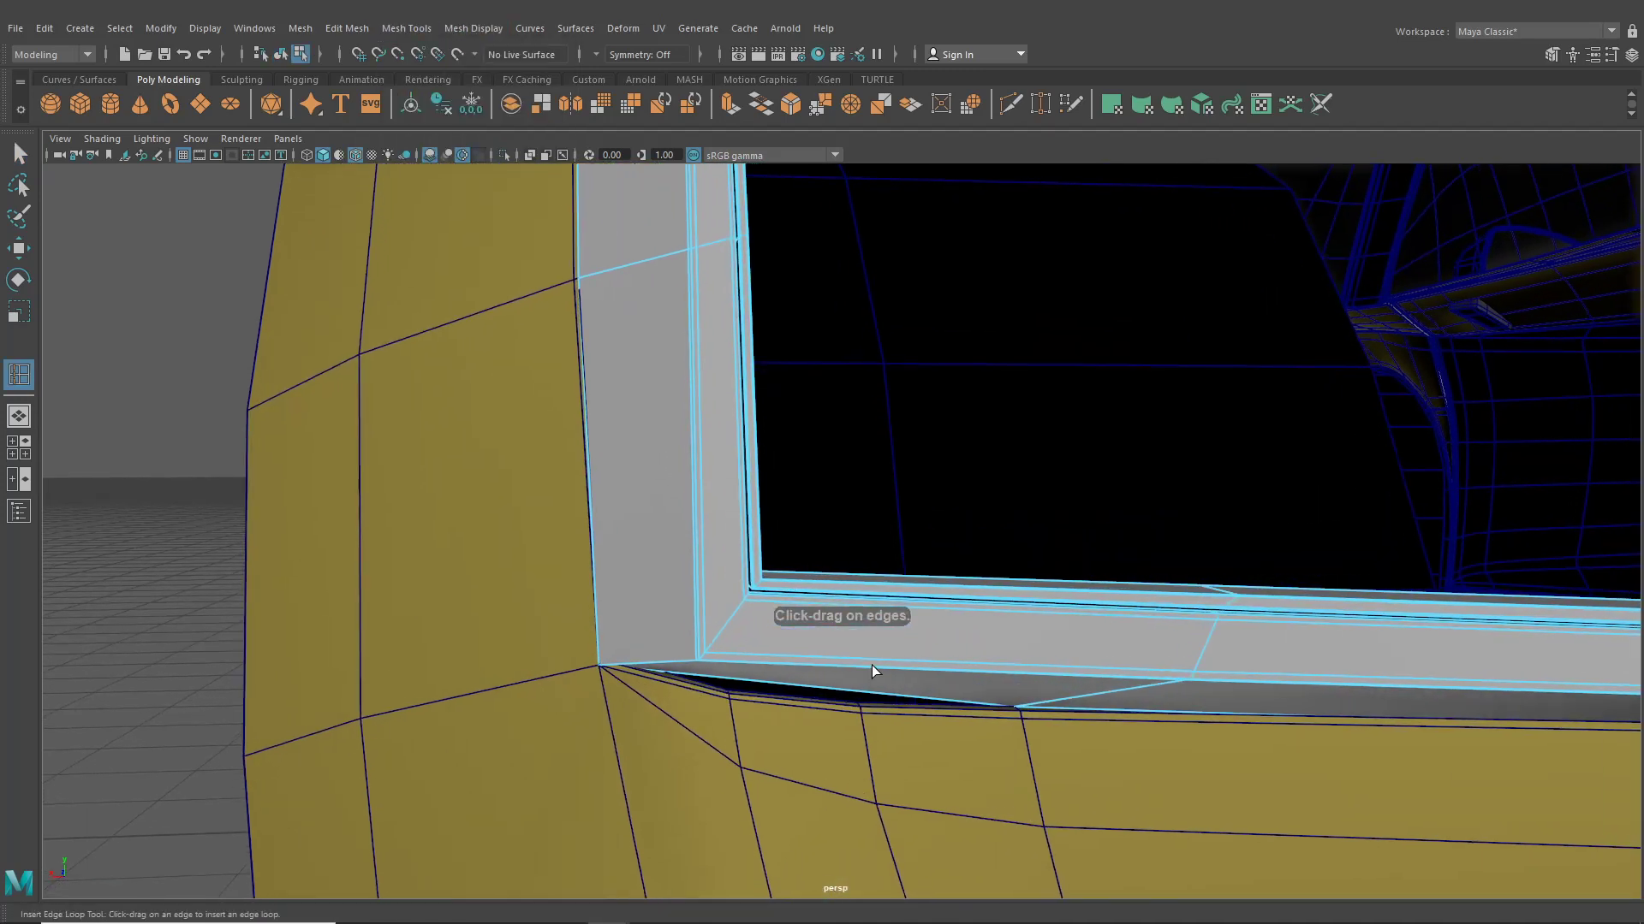
pyautogui.keyDown('alt'); pyautogui.moveTo(859, 671); pyautogui.dragTo(818, 666); pyautogui.keyUp('alt')
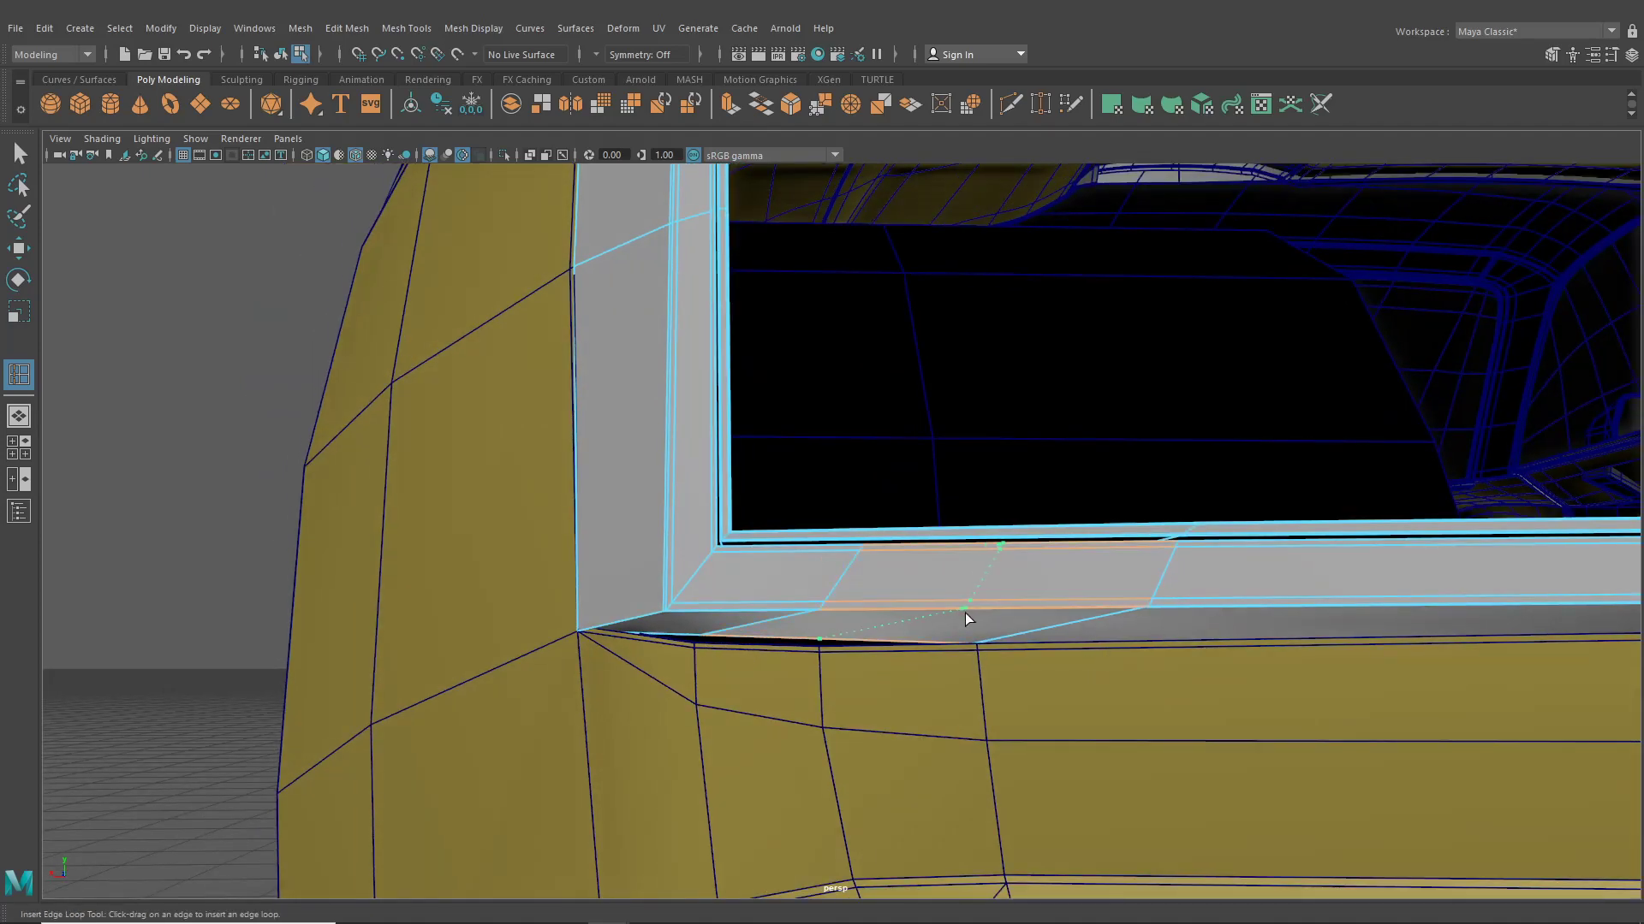
pyautogui.moveTo(965, 614); pyautogui.dragTo(965, 613)
pyautogui.click(11, 247)
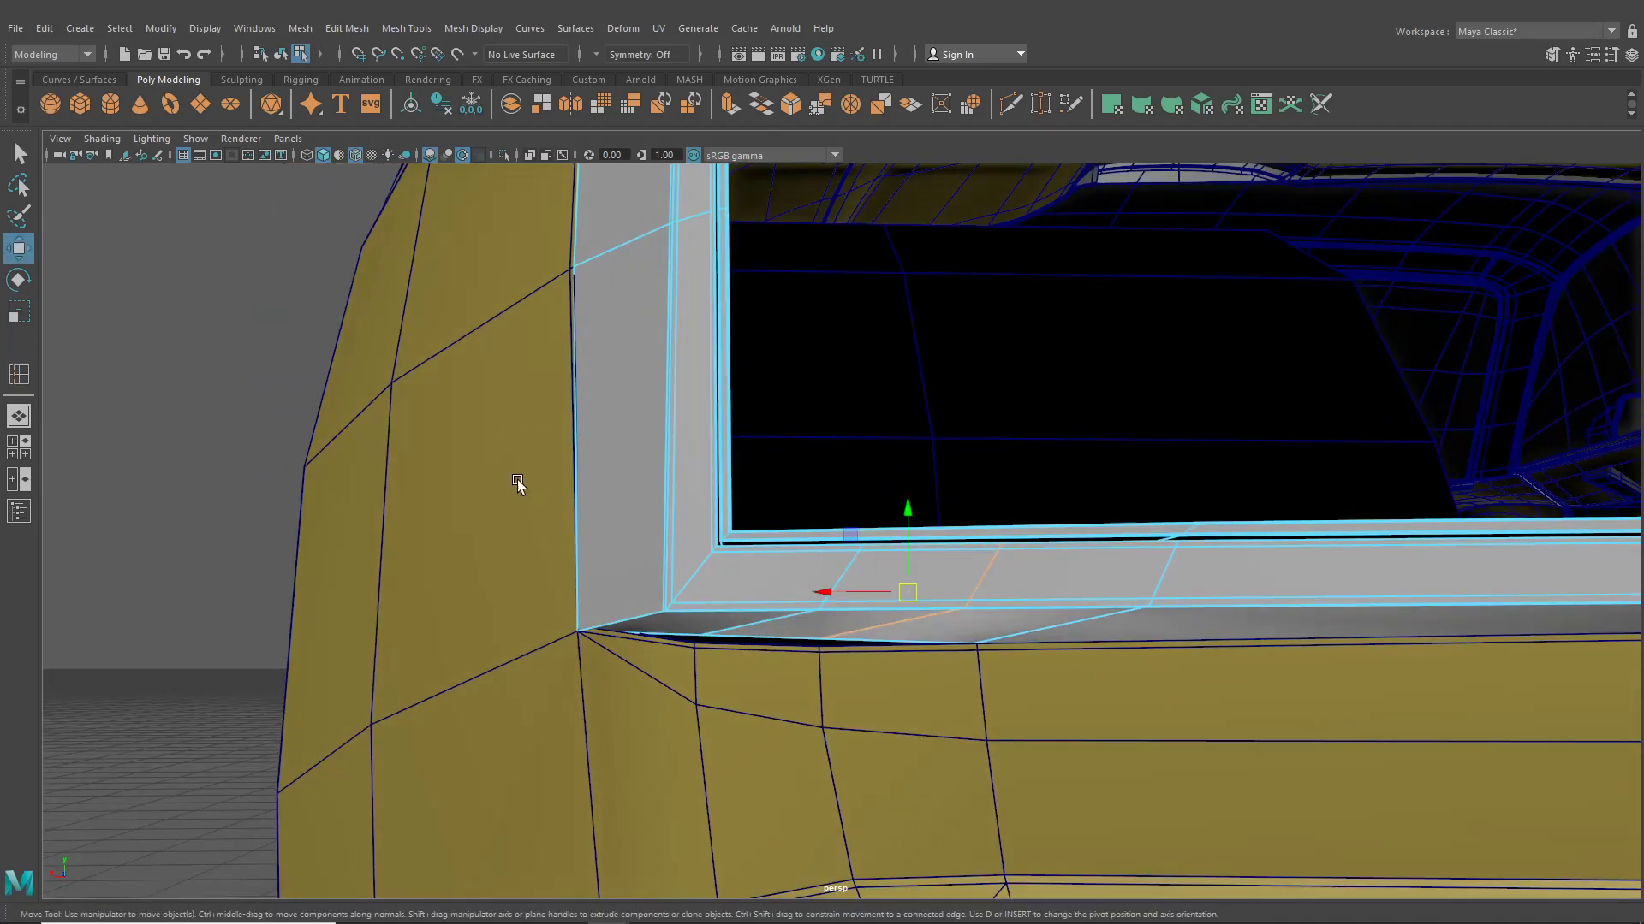
# Snap the two new lower-edge vertices beside the frame's bottom corner onto the matching vertices of the bumper's opening edge
pyautogui.keyDown('alt'); pyautogui.moveTo(517, 485); pyautogui.dragTo(748, 525); pyautogui.keyUp('alt')
pyautogui.moveTo(667, 434); pyautogui.dragTo(540, 454, button='right')
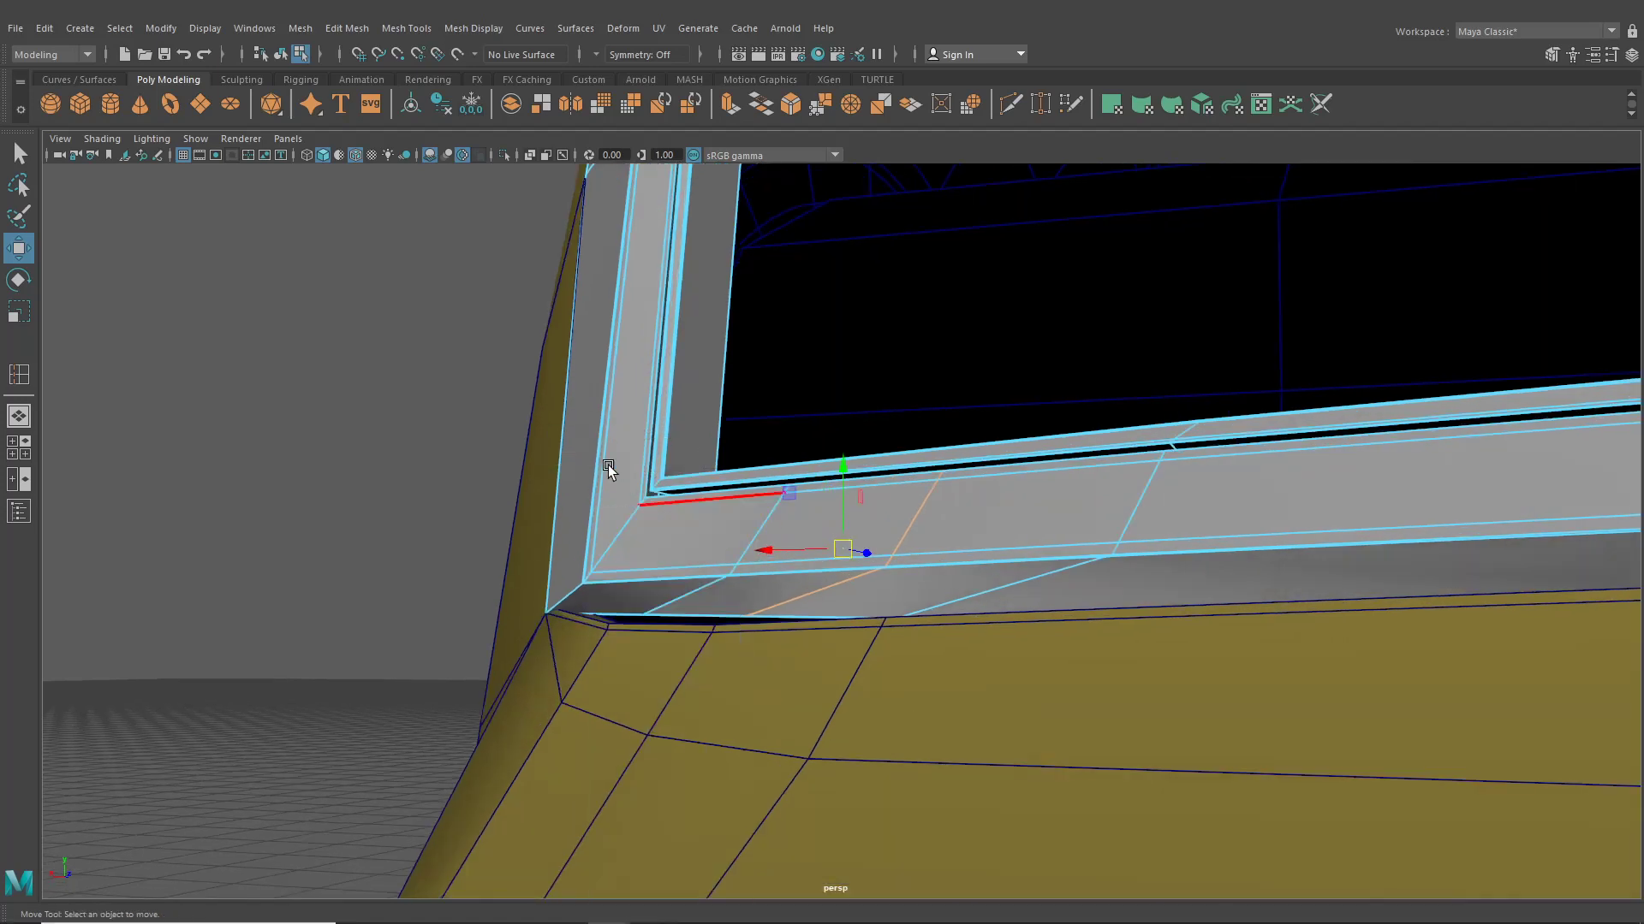
pyautogui.keyDown('alt'); pyautogui.moveTo(608, 465); pyautogui.dragTo(649, 567); pyautogui.keyUp('alt')
pyautogui.click(643, 635)
pyautogui.keyDown('alt'); pyautogui.moveTo(742, 402); pyautogui.dragTo(773, 373); pyautogui.keyUp('alt')
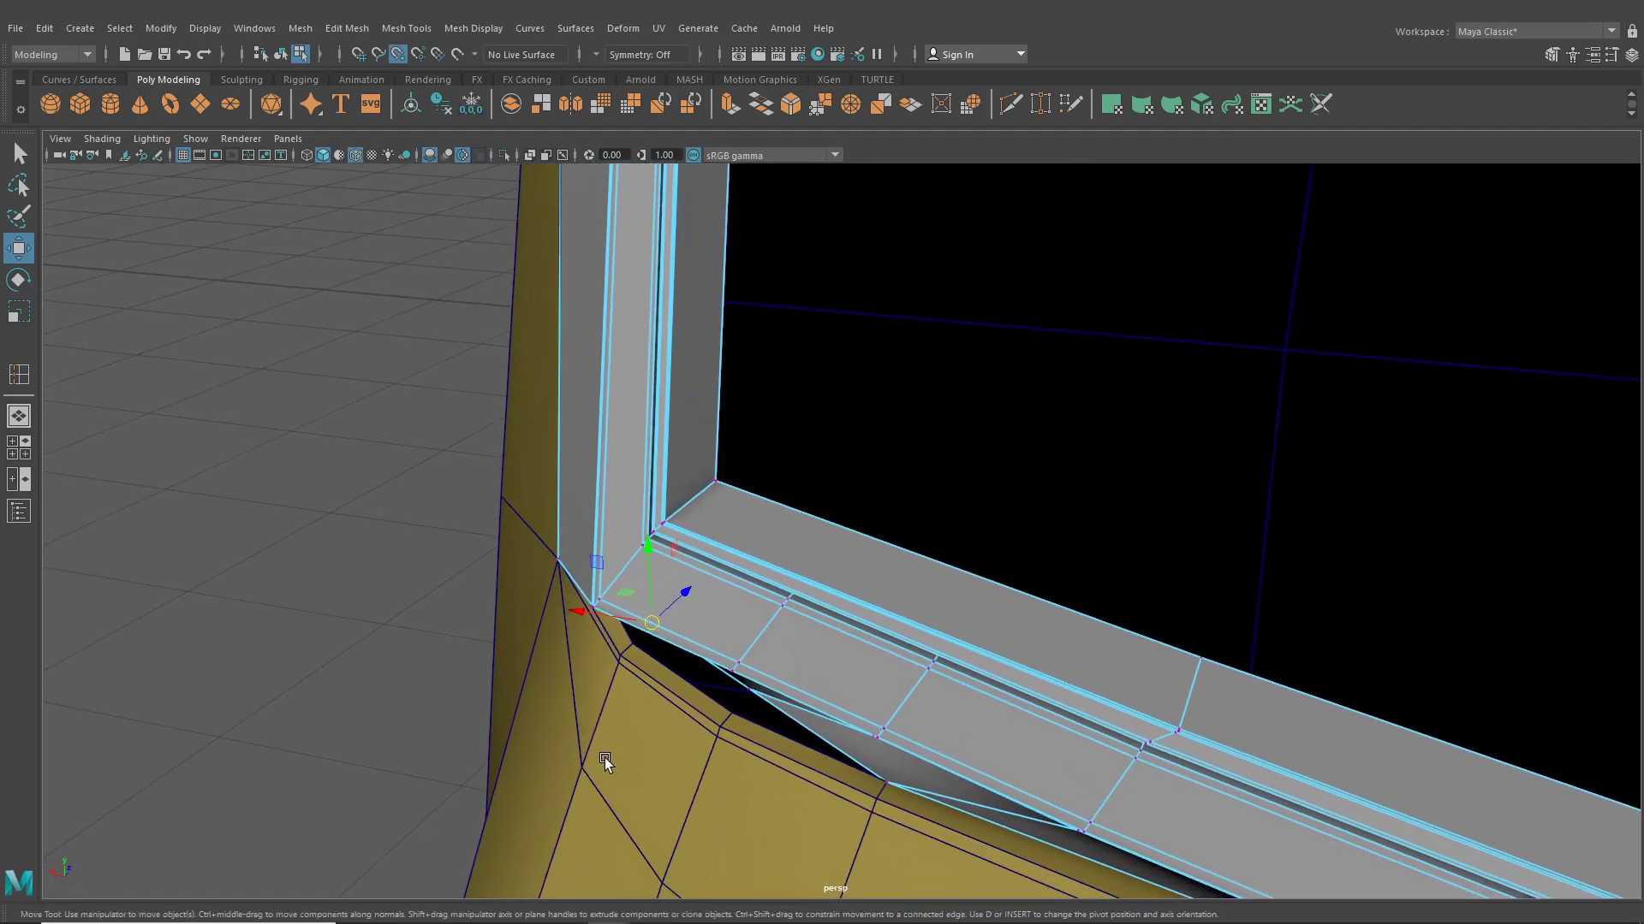
pyautogui.moveTo(650, 618); pyautogui.dragTo(632, 647)
pyautogui.click(751, 693)
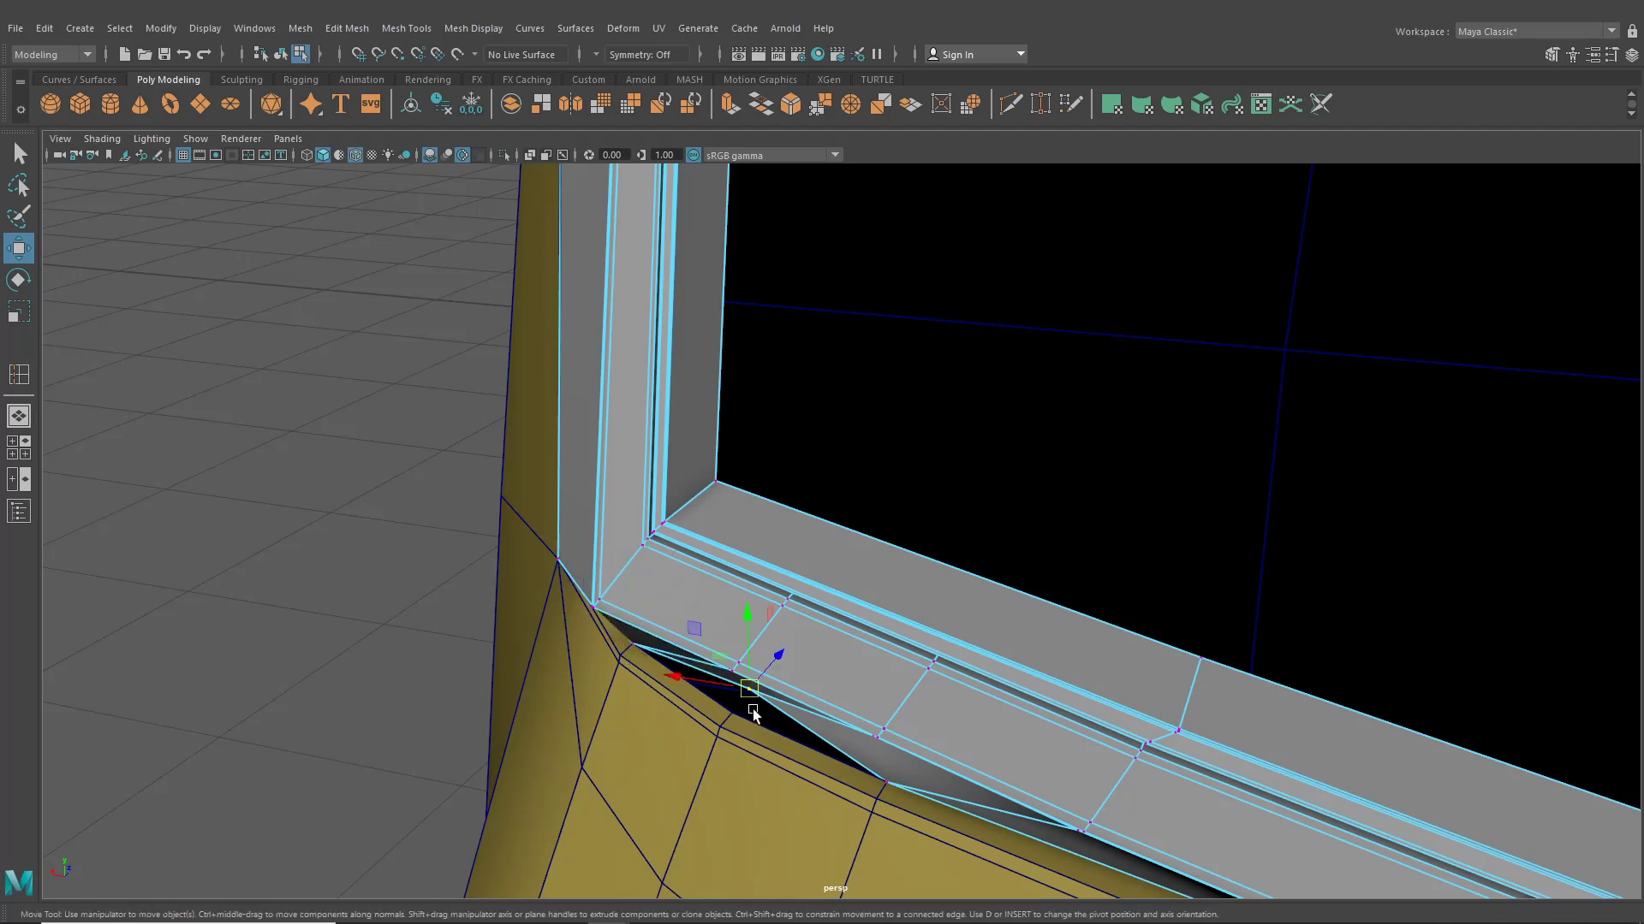
pyautogui.press('v')
pyautogui.moveTo(748, 692); pyautogui.dragTo(922, 708)
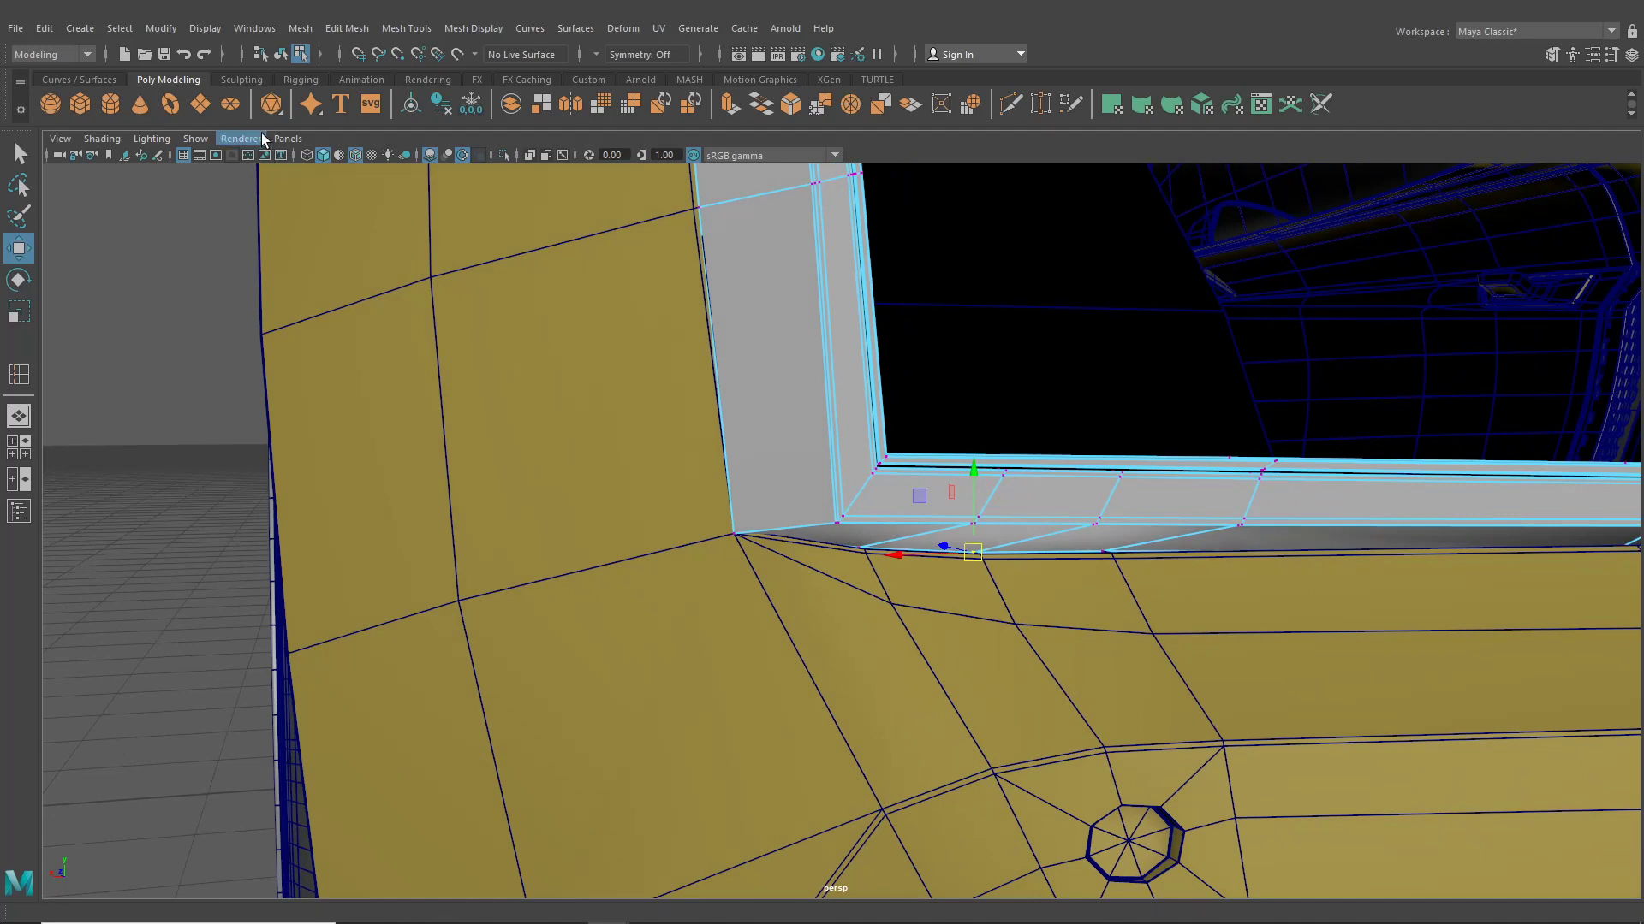
# Return to object selection, show the frame and rear bumper panel in smooth preview, deselect them and inspect the lower corner fit
pyautogui.click(281, 56)
pyautogui.click(180, 463)
pyautogui.keyDown('alt'); pyautogui.moveTo(661, 586); pyautogui.dragTo(793, 639); pyautogui.keyUp('alt')
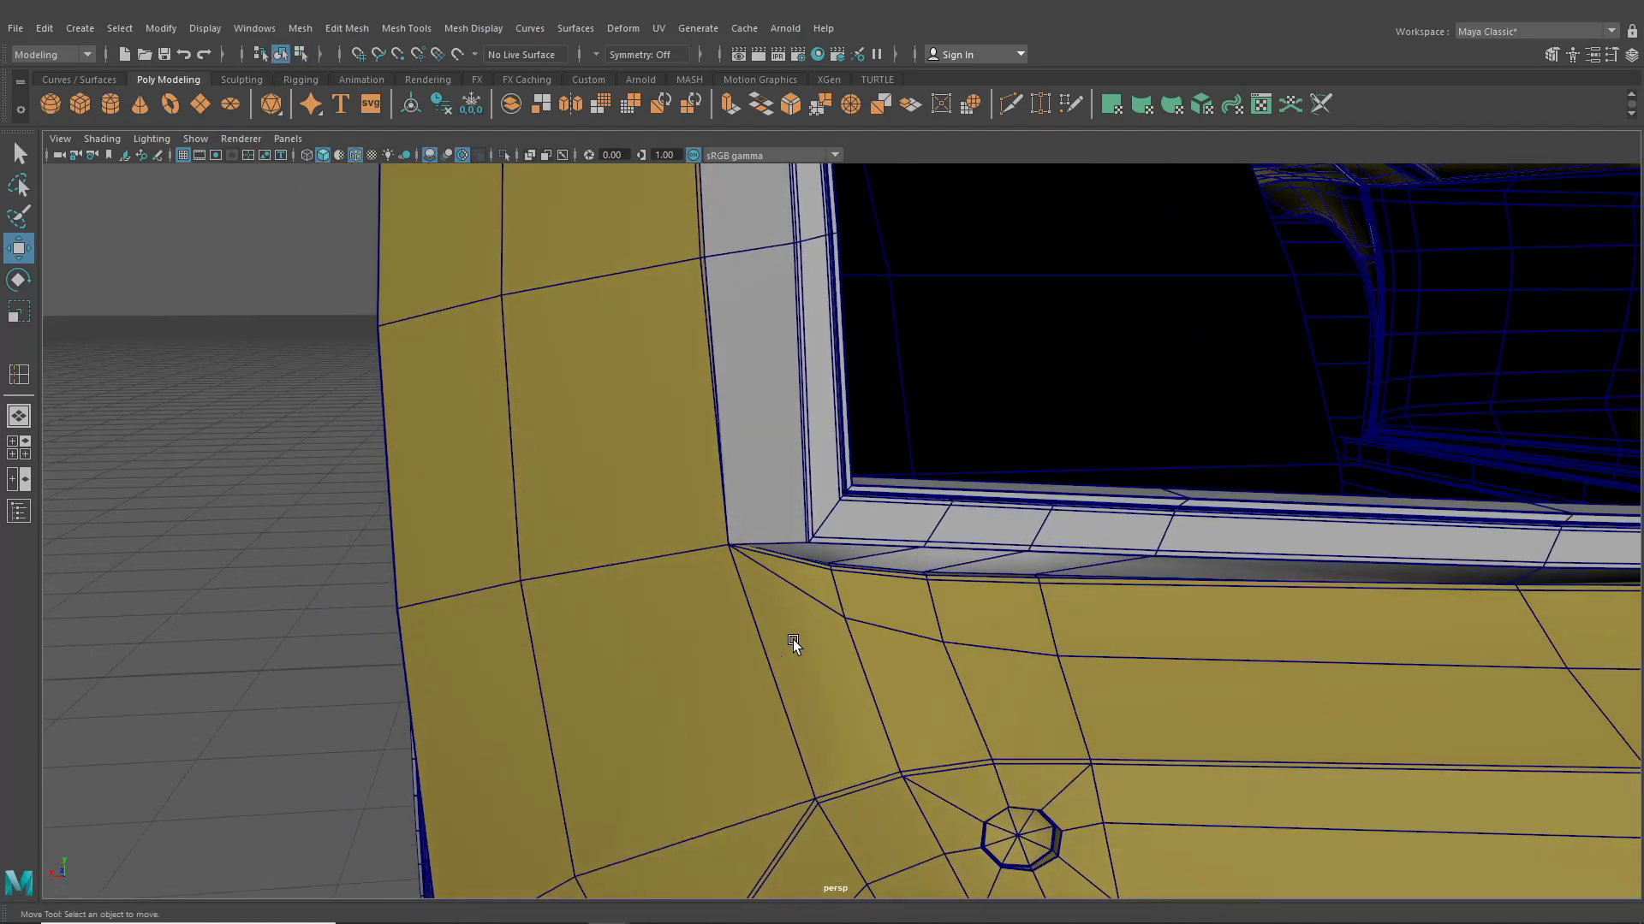
pyautogui.click(847, 518)
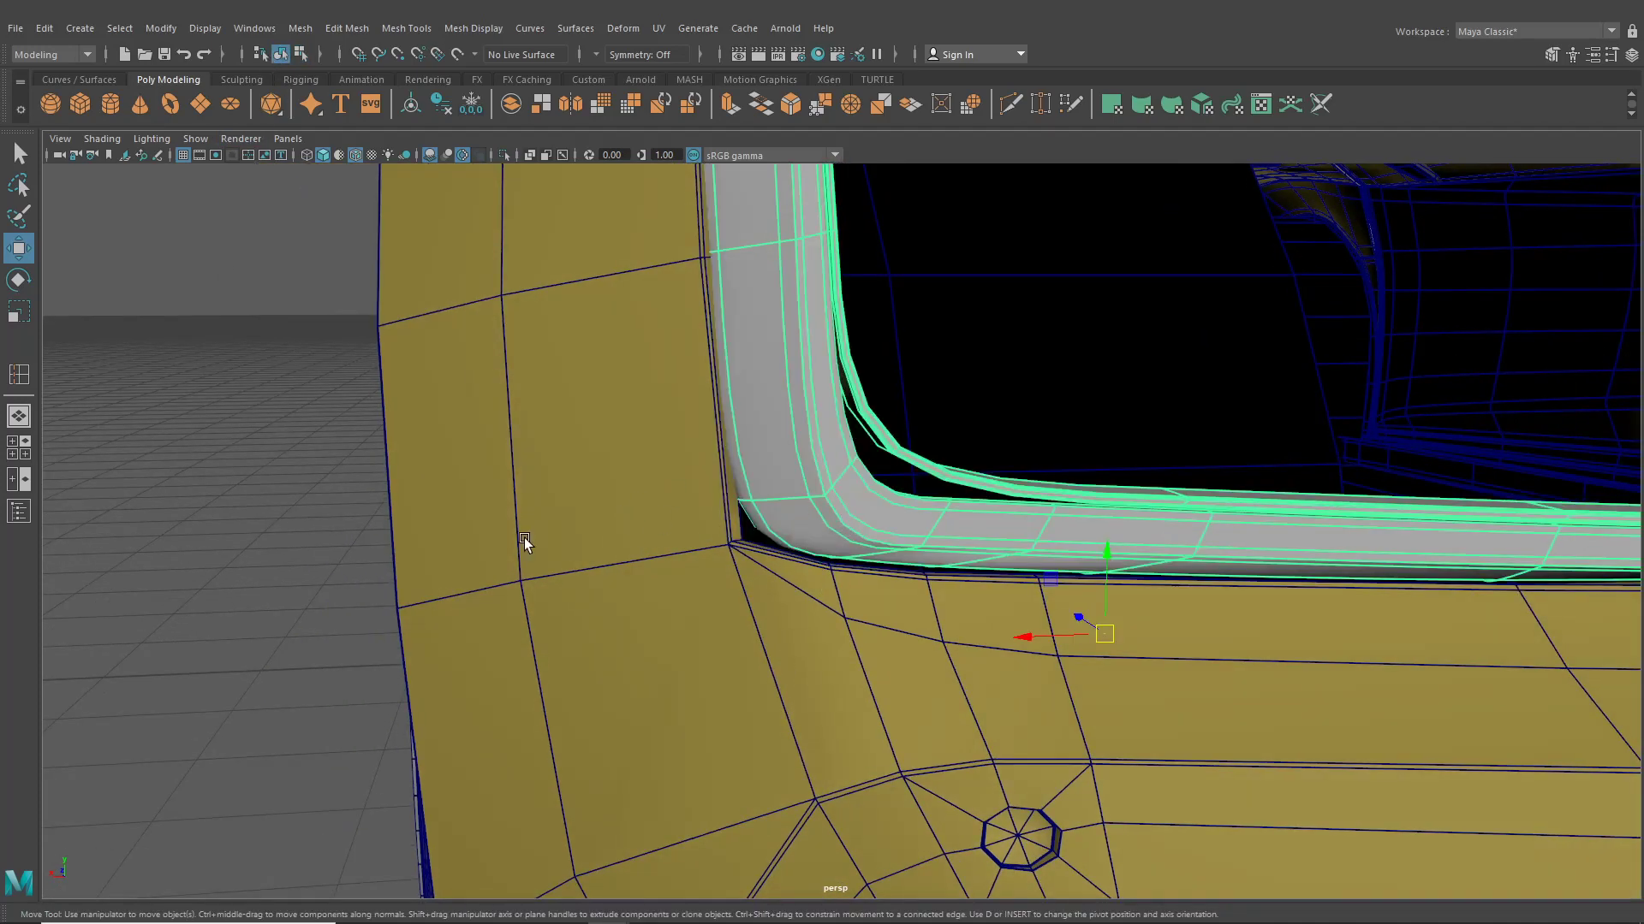
pyautogui.click(229, 541)
pyautogui.keyDown('alt'); pyautogui.moveTo(716, 581); pyautogui.dragTo(864, 596); pyautogui.keyUp('alt')
pyautogui.click(864, 596)
pyautogui.press('3')
pyautogui.click(130, 512)
pyautogui.scroll(-3, 733, 565)
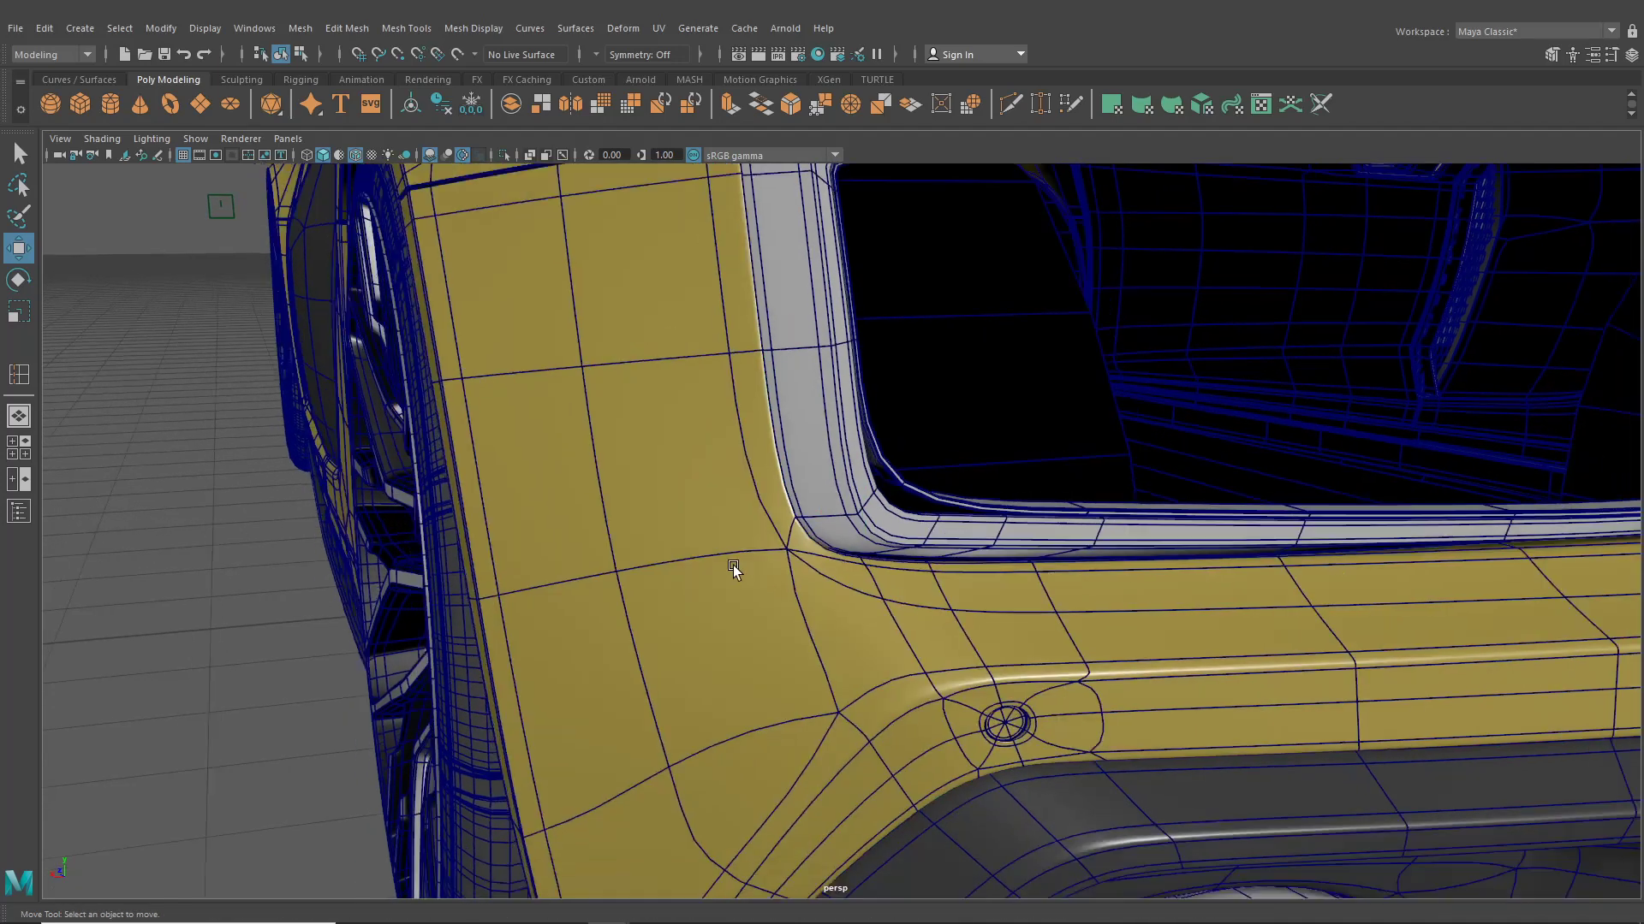
# Hide wireframe on shaded, turn off the frame's smooth preview and insert an edge loop along the outer edge of its side strip
pyautogui.click(353, 155)
pyautogui.moveTo(820, 450)
pyautogui.keyDown('alt'); pyautogui.mouseDown()
pyautogui.moveTo(856, 567)
pyautogui.moveTo(1045, 598)
pyautogui.moveTo(1100, 561)
pyautogui.moveTo(1024, 599)
pyautogui.moveTo(964, 671)
pyautogui.moveTo(907, 664)
pyautogui.mouseUp(); pyautogui.keyUp('alt')
pyautogui.click(1101, 562)
pyautogui.click(355, 28)
pyautogui.moveTo(406, 30)
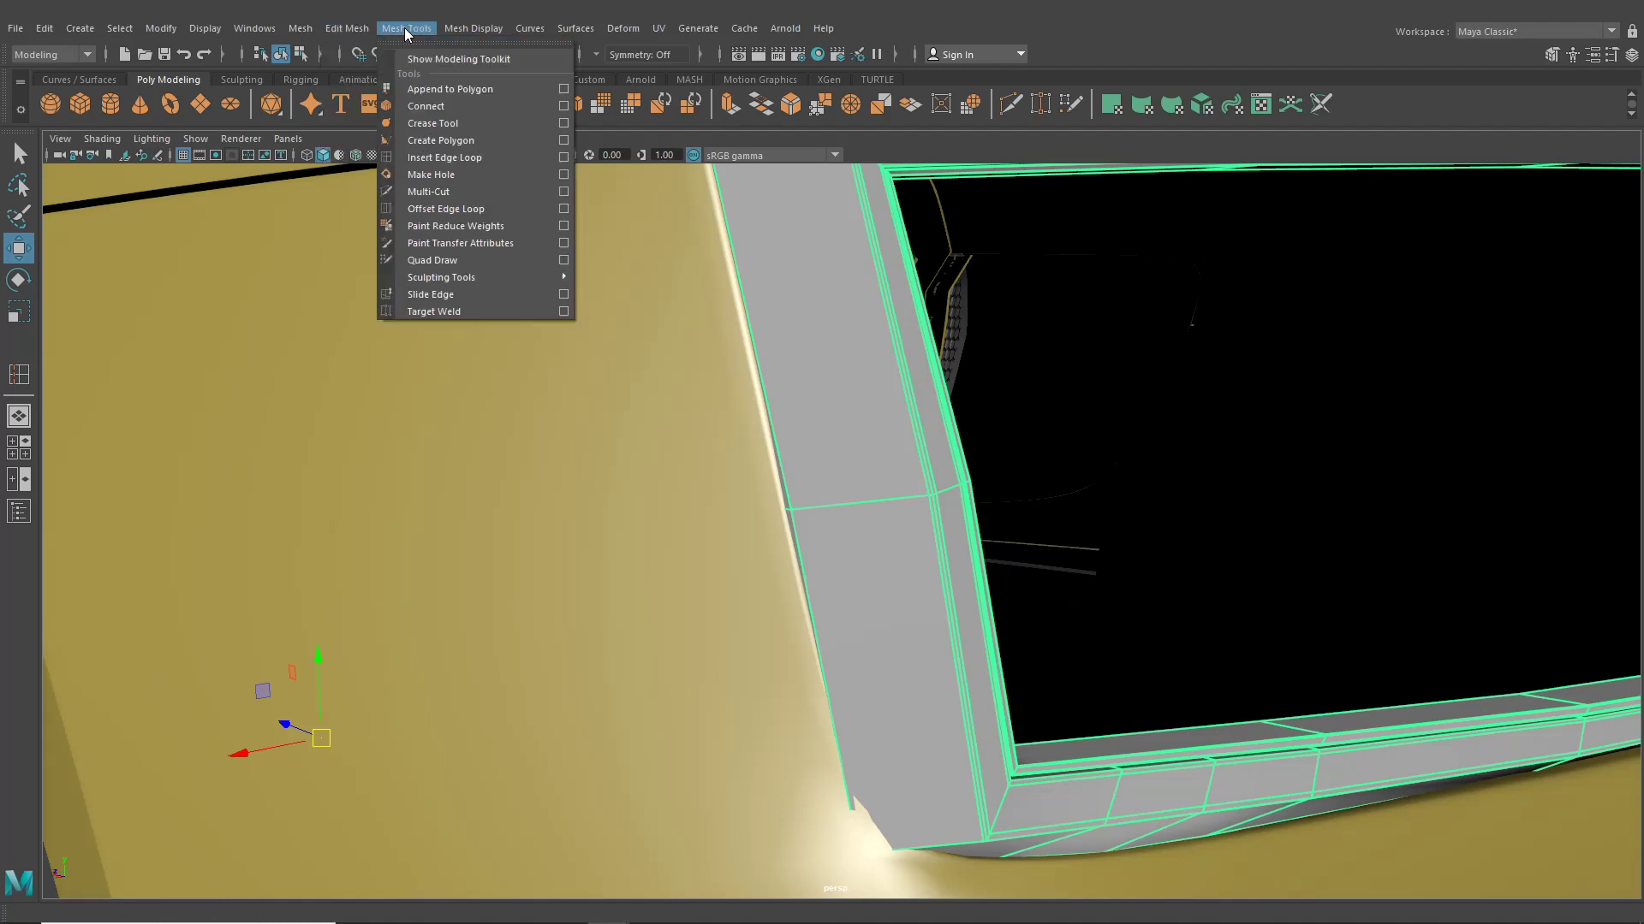
pyautogui.click(433, 157)
pyautogui.scroll(2, 720, 432)
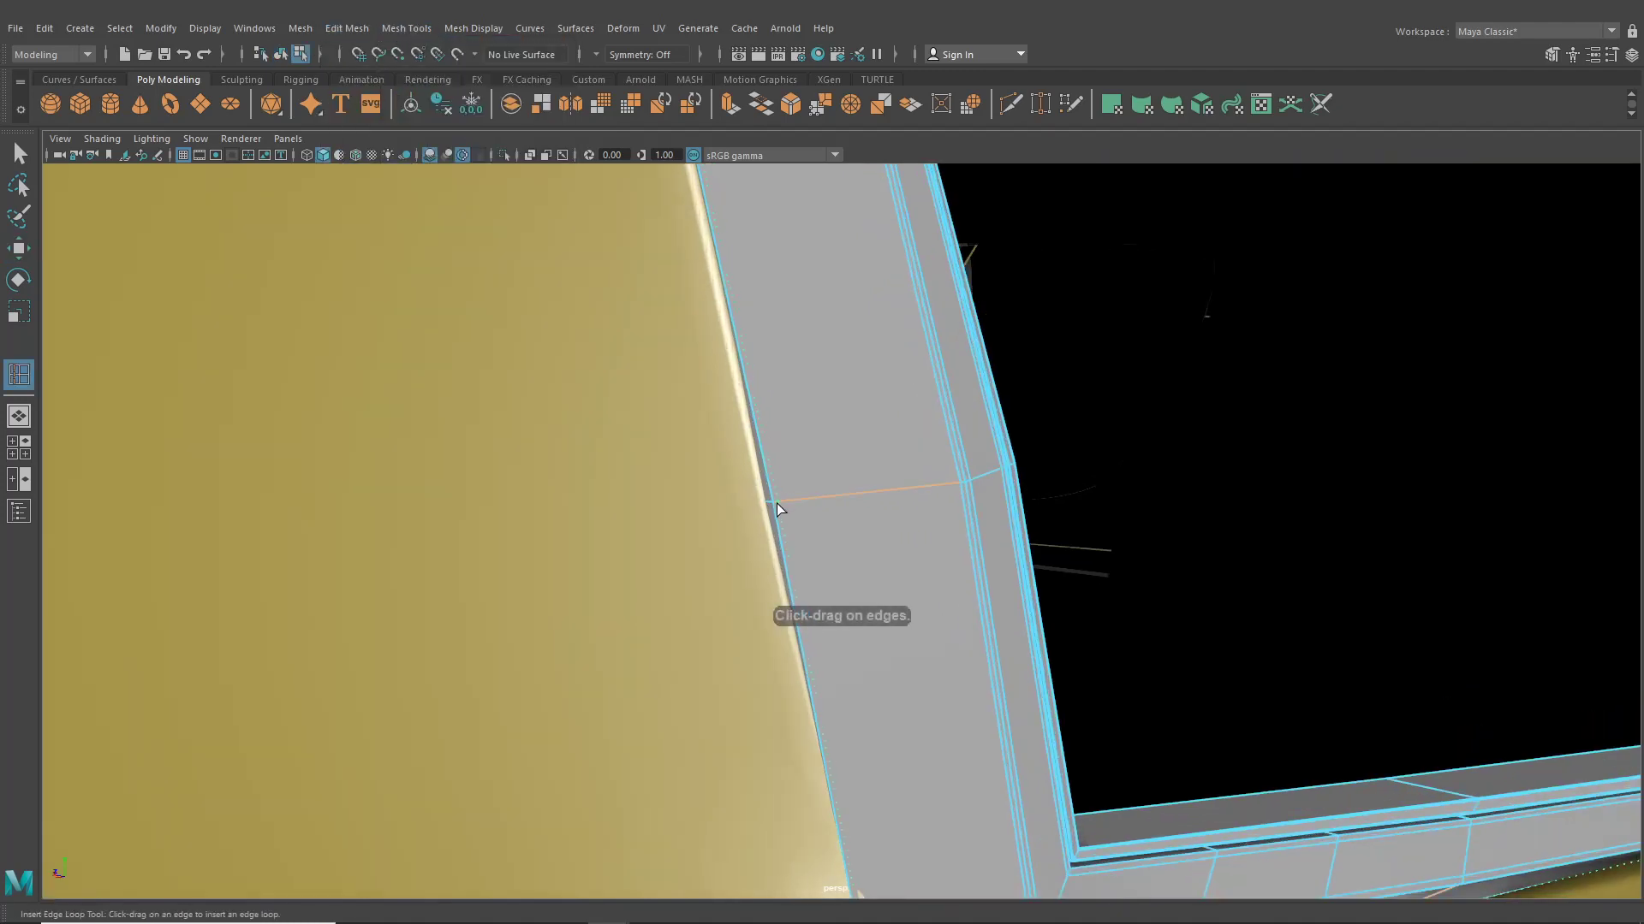
pyautogui.keyDown('alt'); pyautogui.moveTo(847, 532); pyautogui.dragTo(751, 520); pyautogui.keyUp('alt')
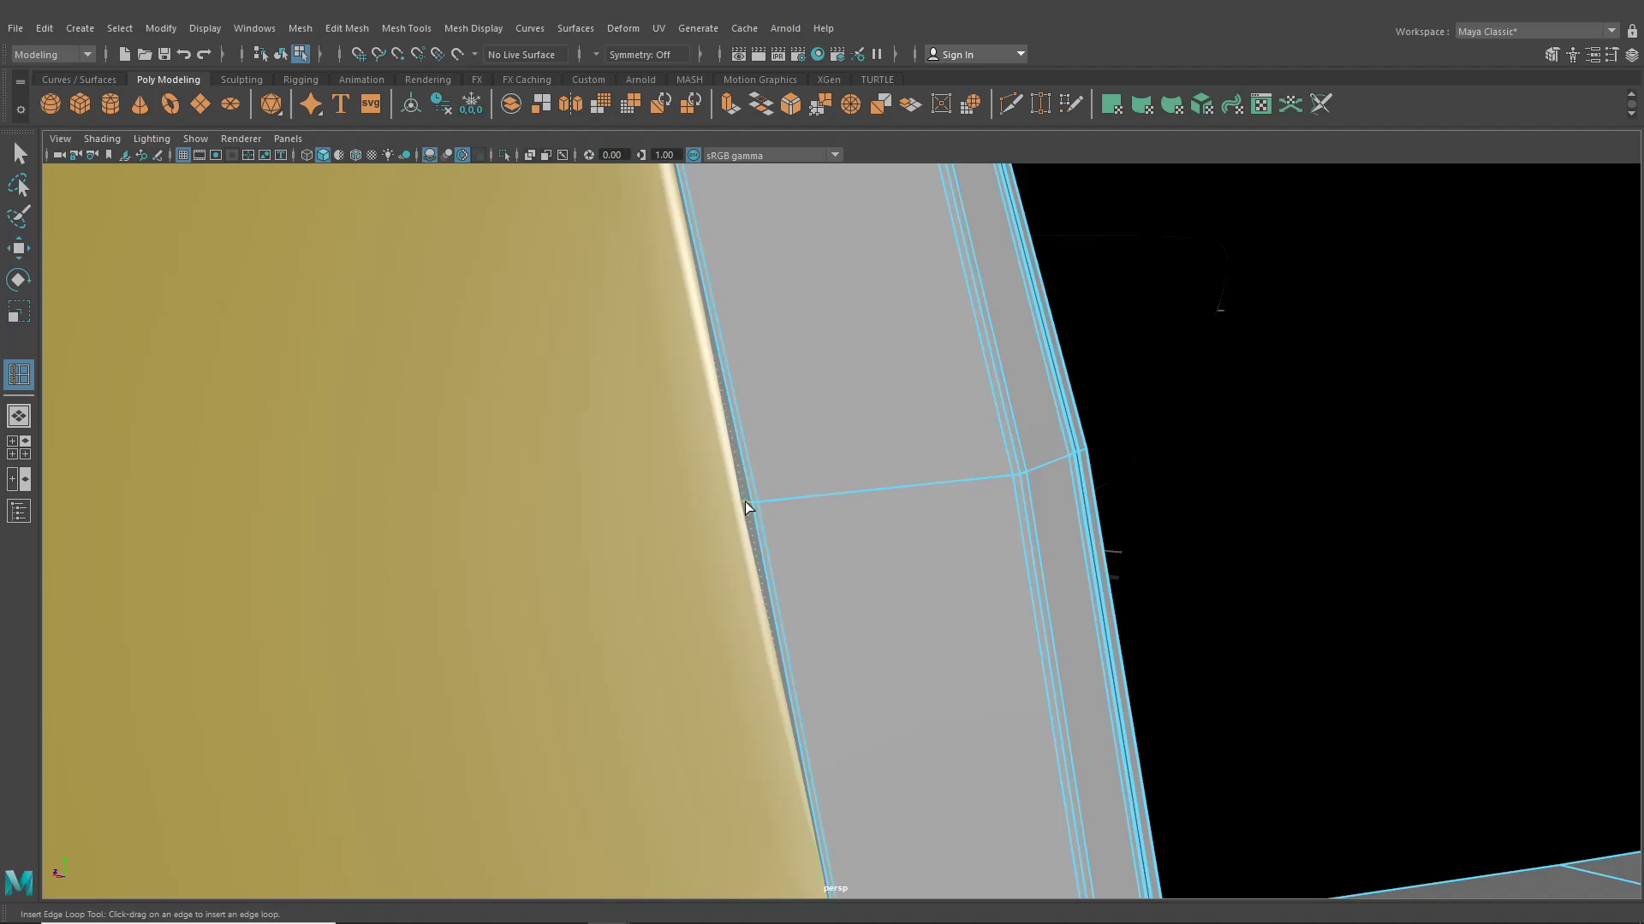
# Return to object selection, show the frame in smooth preview, deselect it and inspect its outer side edge against the body
pyautogui.click(281, 53)
pyautogui.scroll(-10, 971, 543)
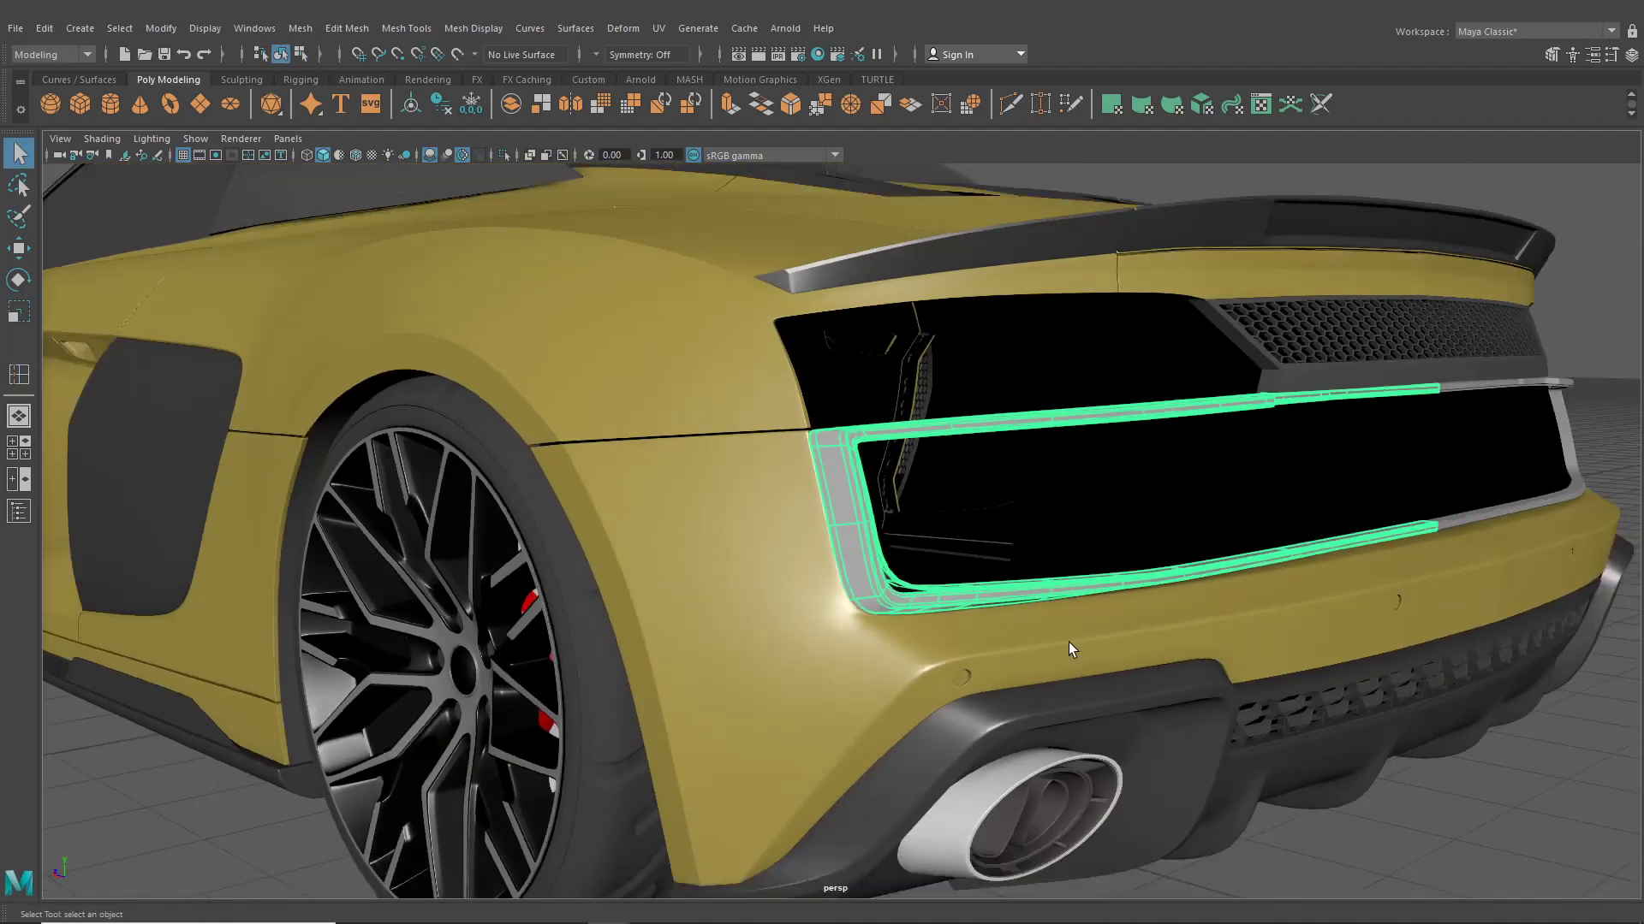
pyautogui.scroll(-2, 1068, 642)
pyautogui.click(1394, 809)
pyautogui.scroll(5, 1122, 568)
pyautogui.keyDown('alt'); pyautogui.moveTo(1099, 572); pyautogui.dragTo(962, 565); pyautogui.keyUp('alt')
# Turn off the frame's smooth preview and insert two edge loops across the inner ledge of its lower strip, near the corner
pyautogui.click(976, 542)
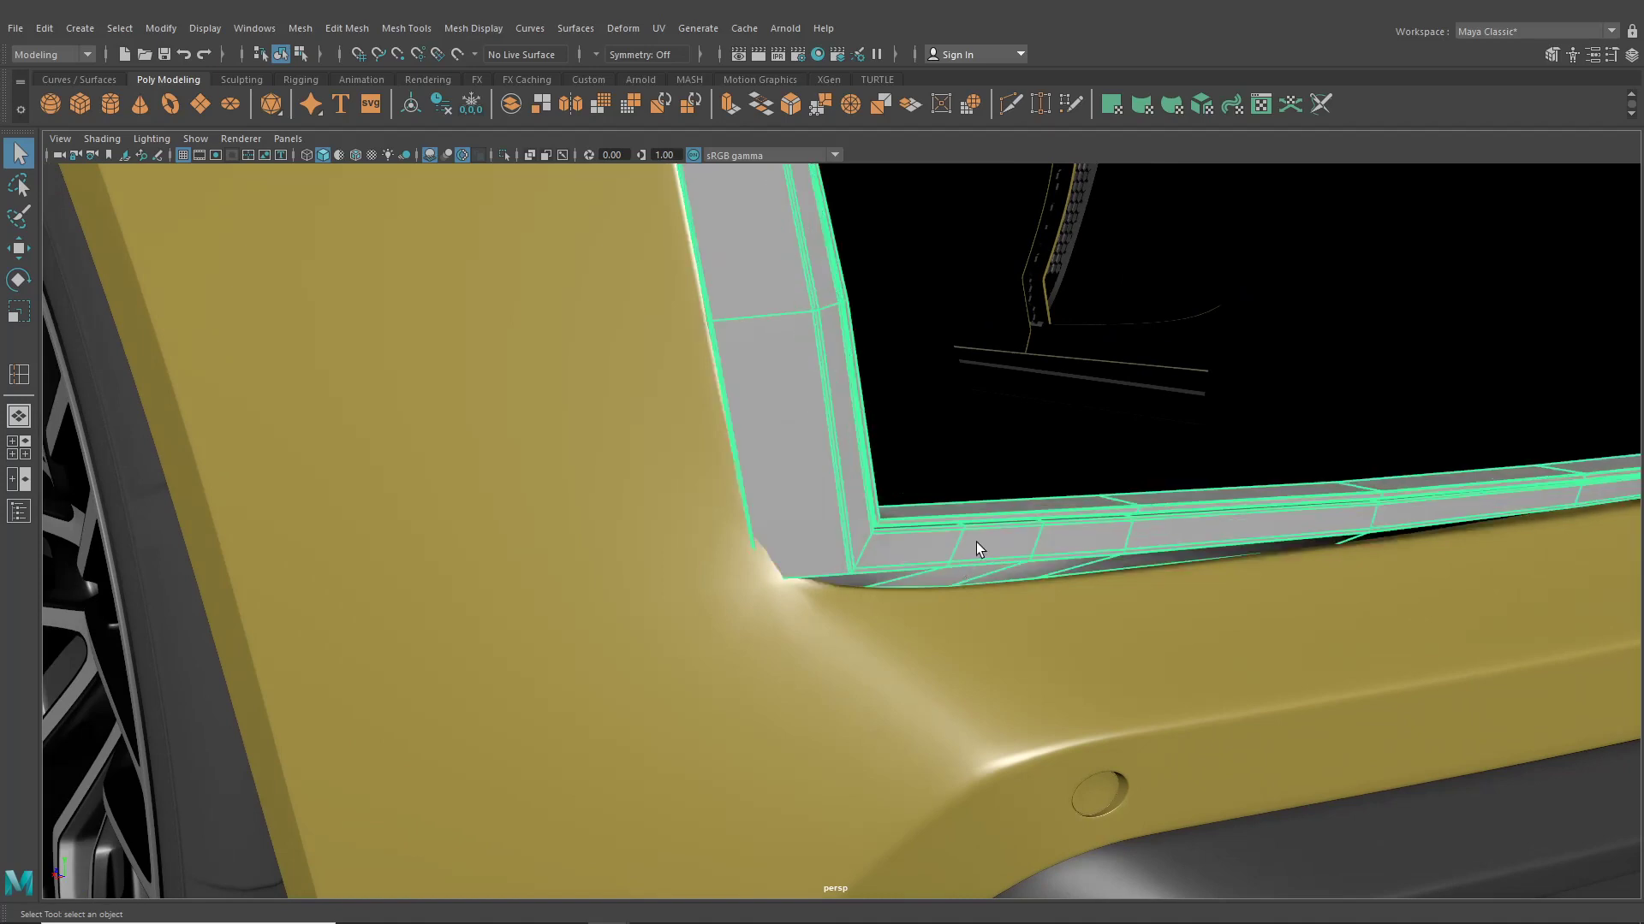
pyautogui.click(407, 28)
pyautogui.click(445, 158)
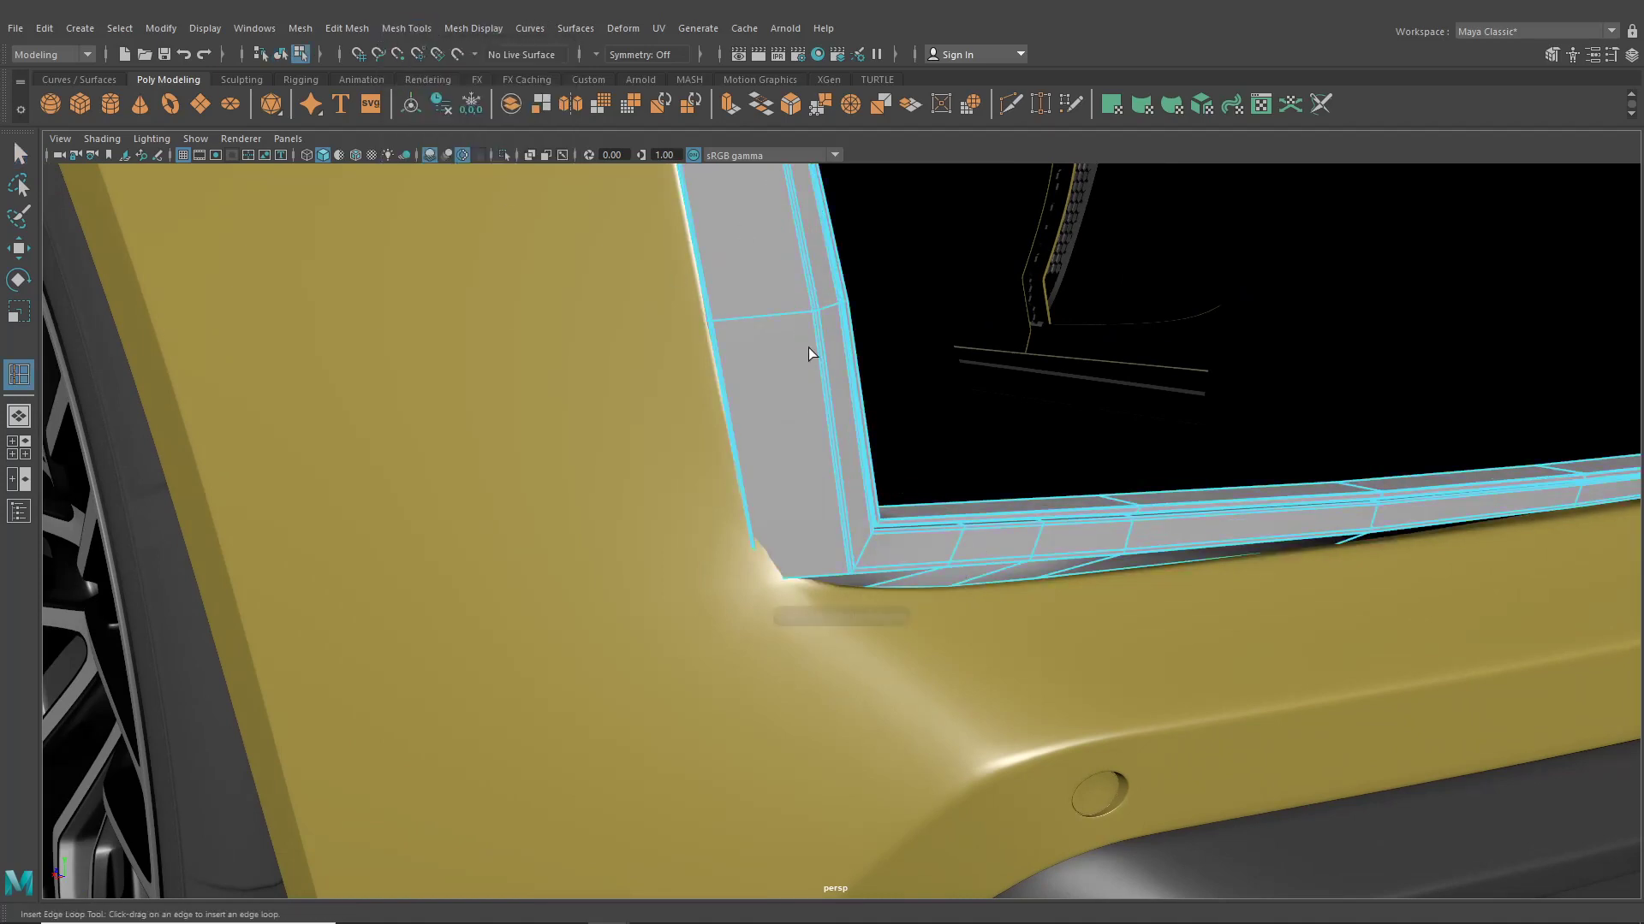
pyautogui.keyDown('alt'); pyautogui.moveTo(808, 347); pyautogui.dragTo(854, 463, button='right'); pyautogui.keyUp('alt')
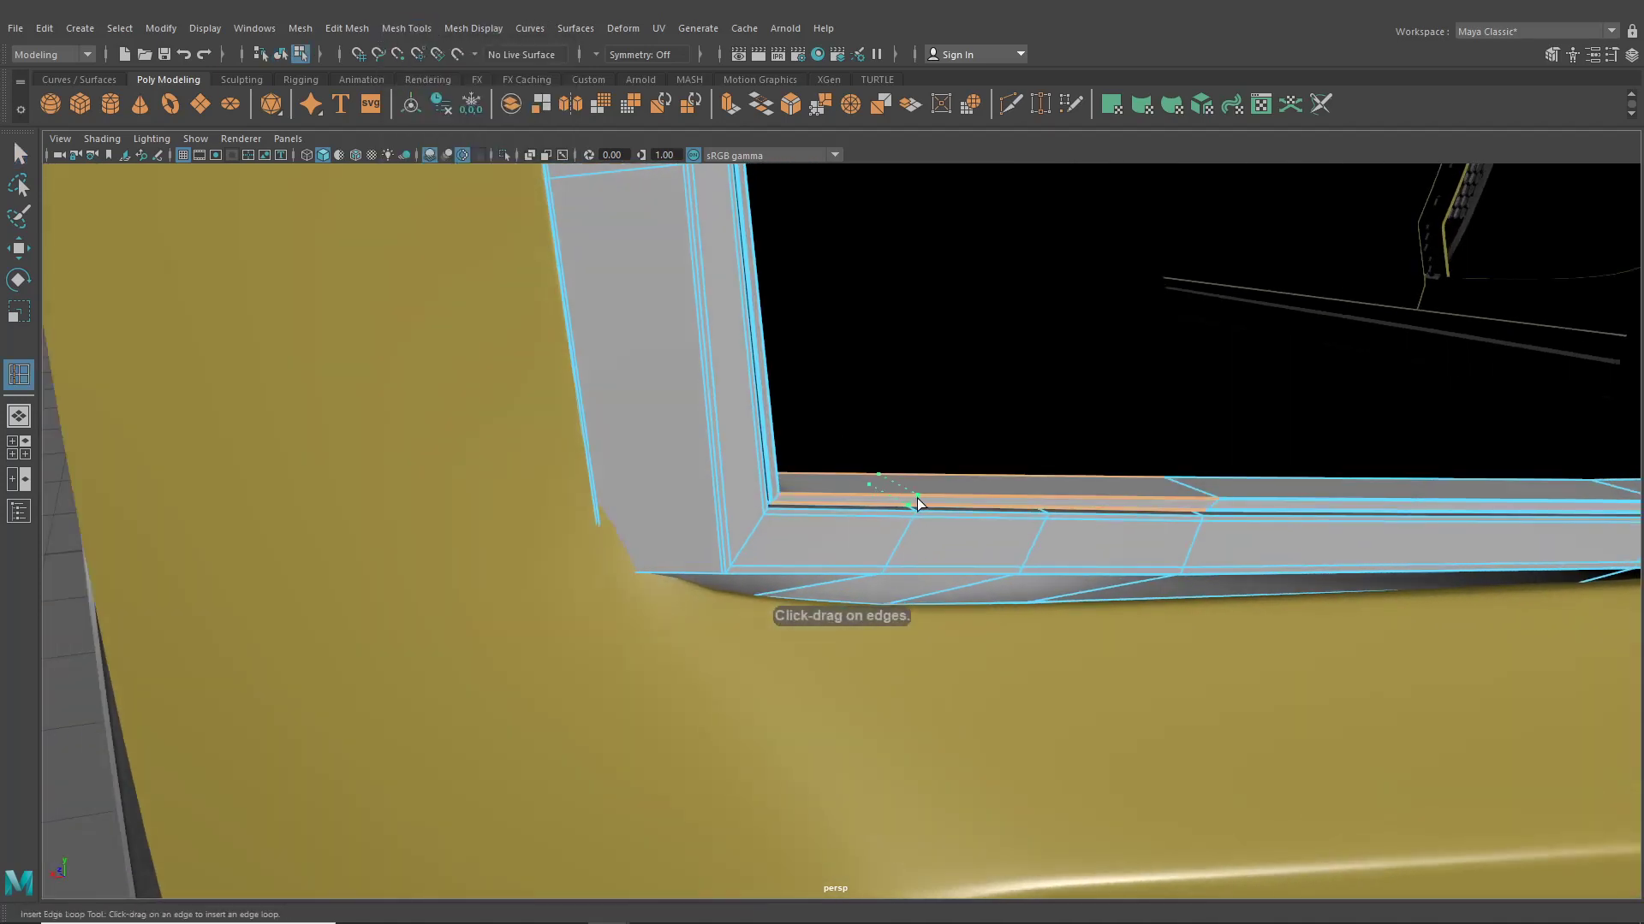
pyautogui.keyDown('alt'); pyautogui.moveTo(917, 498); pyautogui.dragTo(978, 487); pyautogui.keyUp('alt')
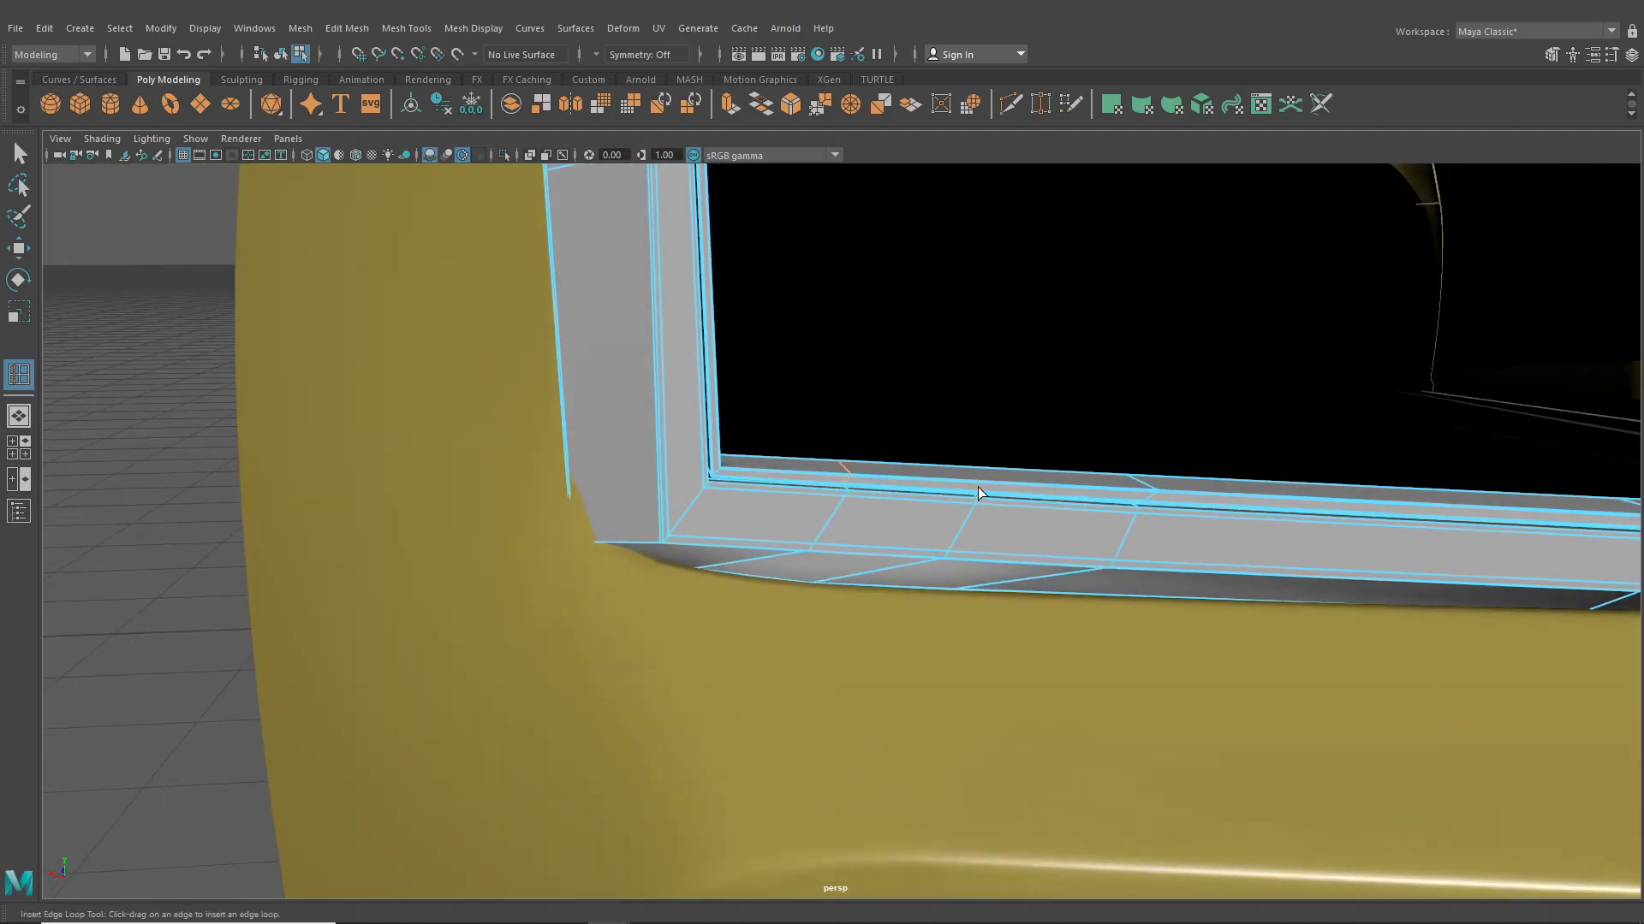
pyautogui.click(985, 486)
# Show the frame in smooth preview, deselect it and examine the rounded lower corner and the lower strip along the bumper
pyautogui.press('3')
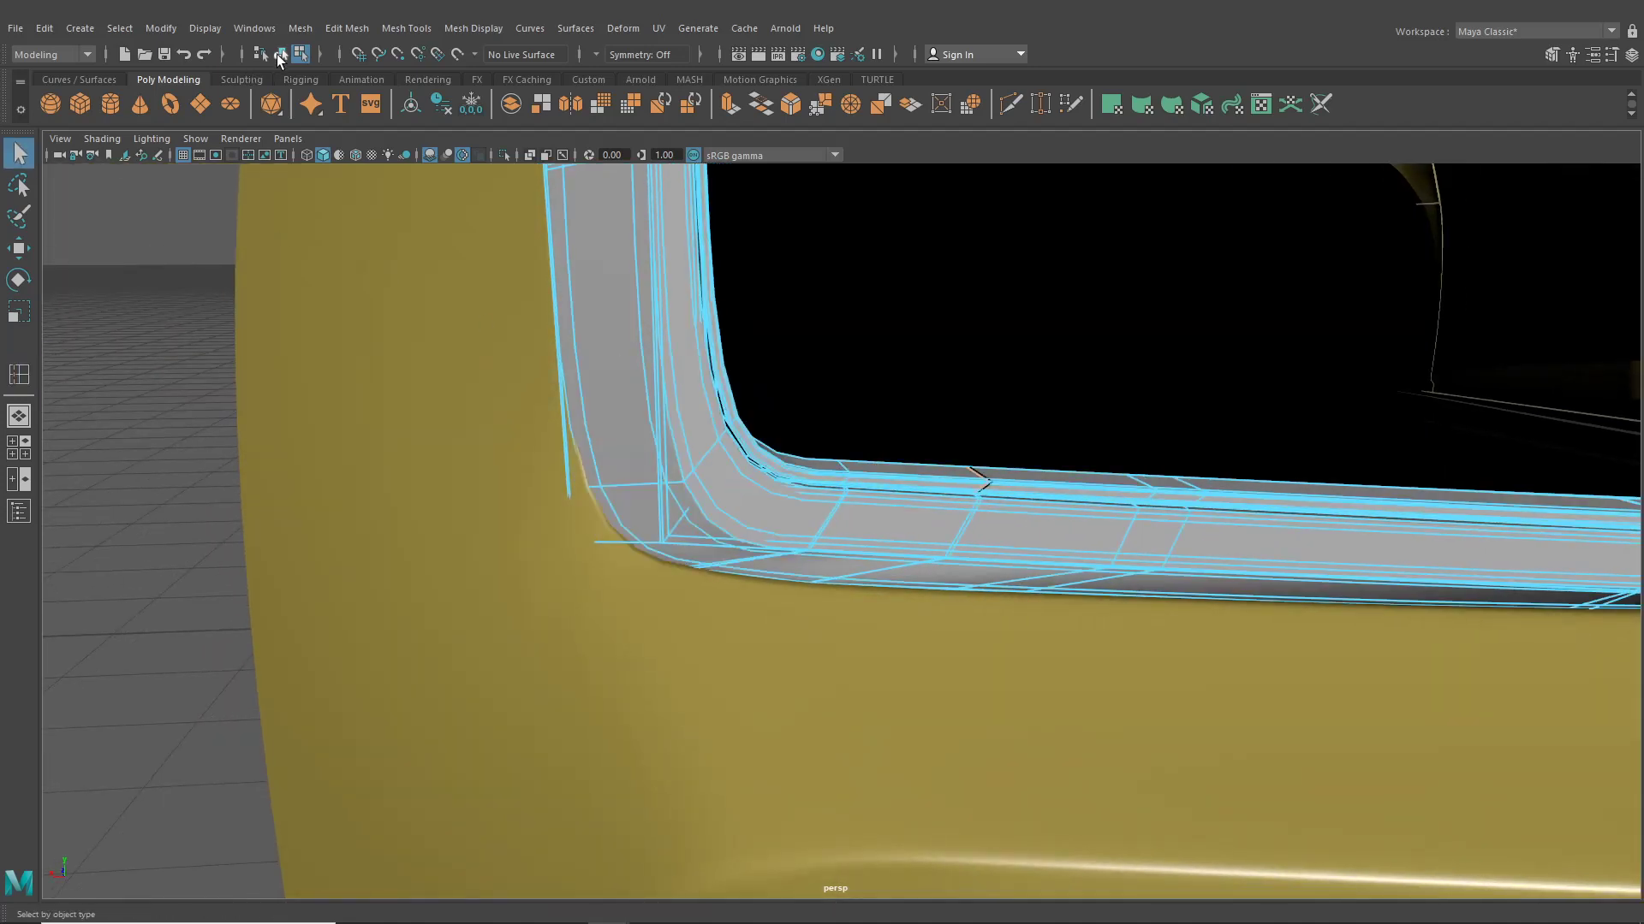
pyautogui.click(280, 56)
pyautogui.click(207, 259)
pyautogui.scroll(-4, 341, 317)
pyautogui.keyDown('alt'); pyautogui.moveTo(342, 317); pyautogui.dragTo(430, 296); pyautogui.keyUp('alt')
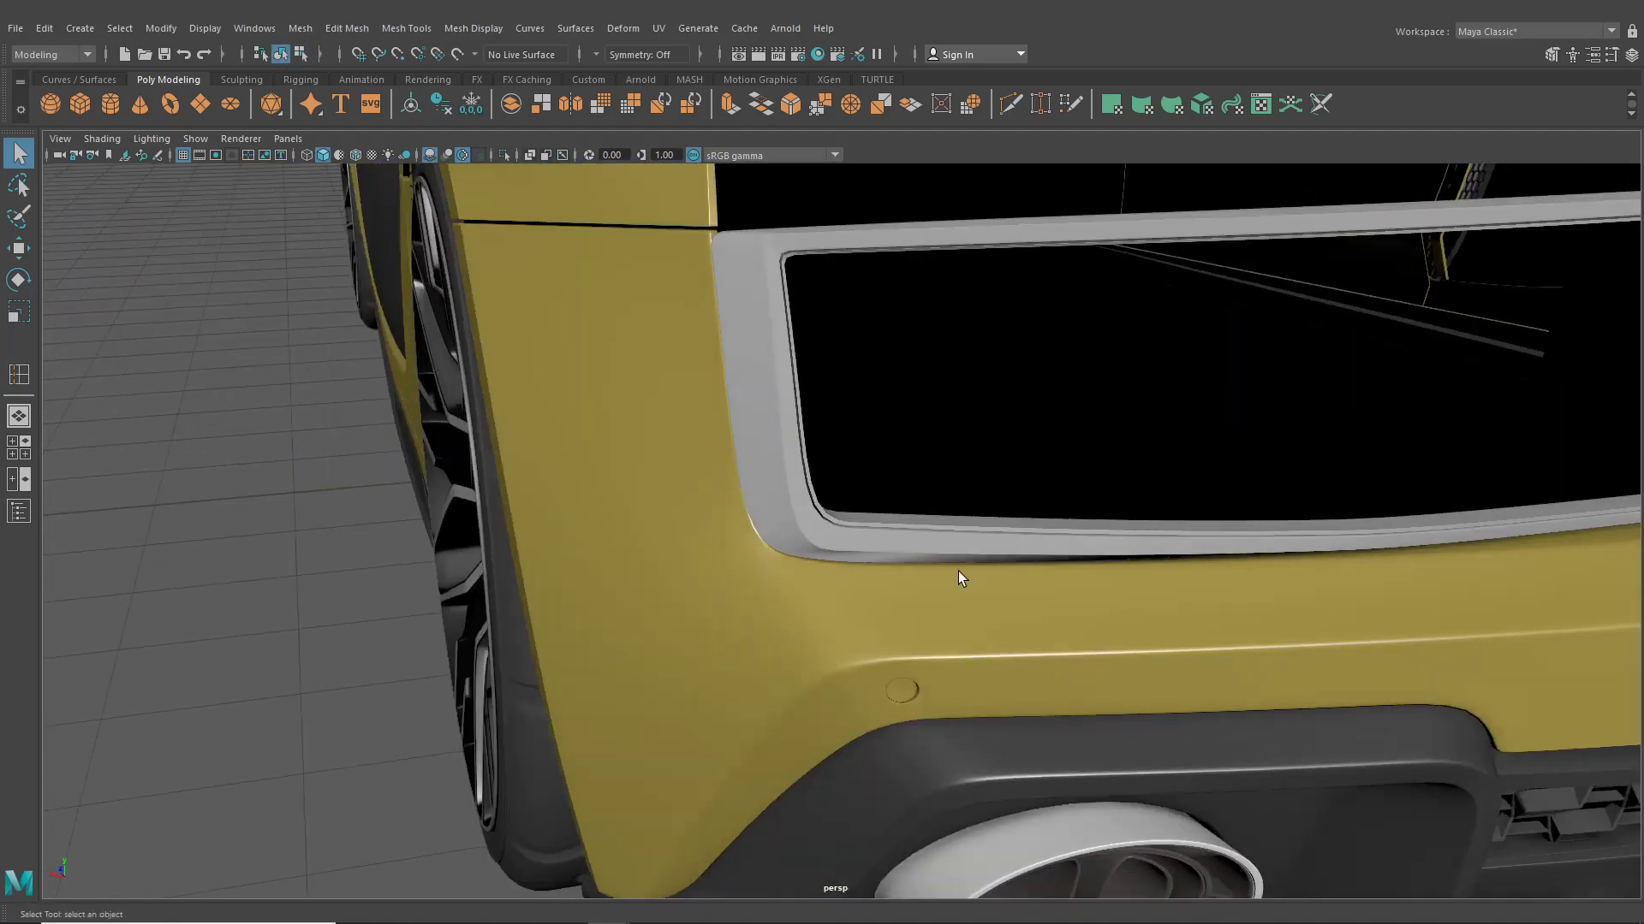
pyautogui.keyDown('alt'); pyautogui.moveTo(1065, 568); pyautogui.dragTo(908, 637); pyautogui.keyUp('alt')
# Turn off the frame's smooth preview and insert an edge loop across the lower strip, right beside its bend
pyautogui.click(1059, 611)
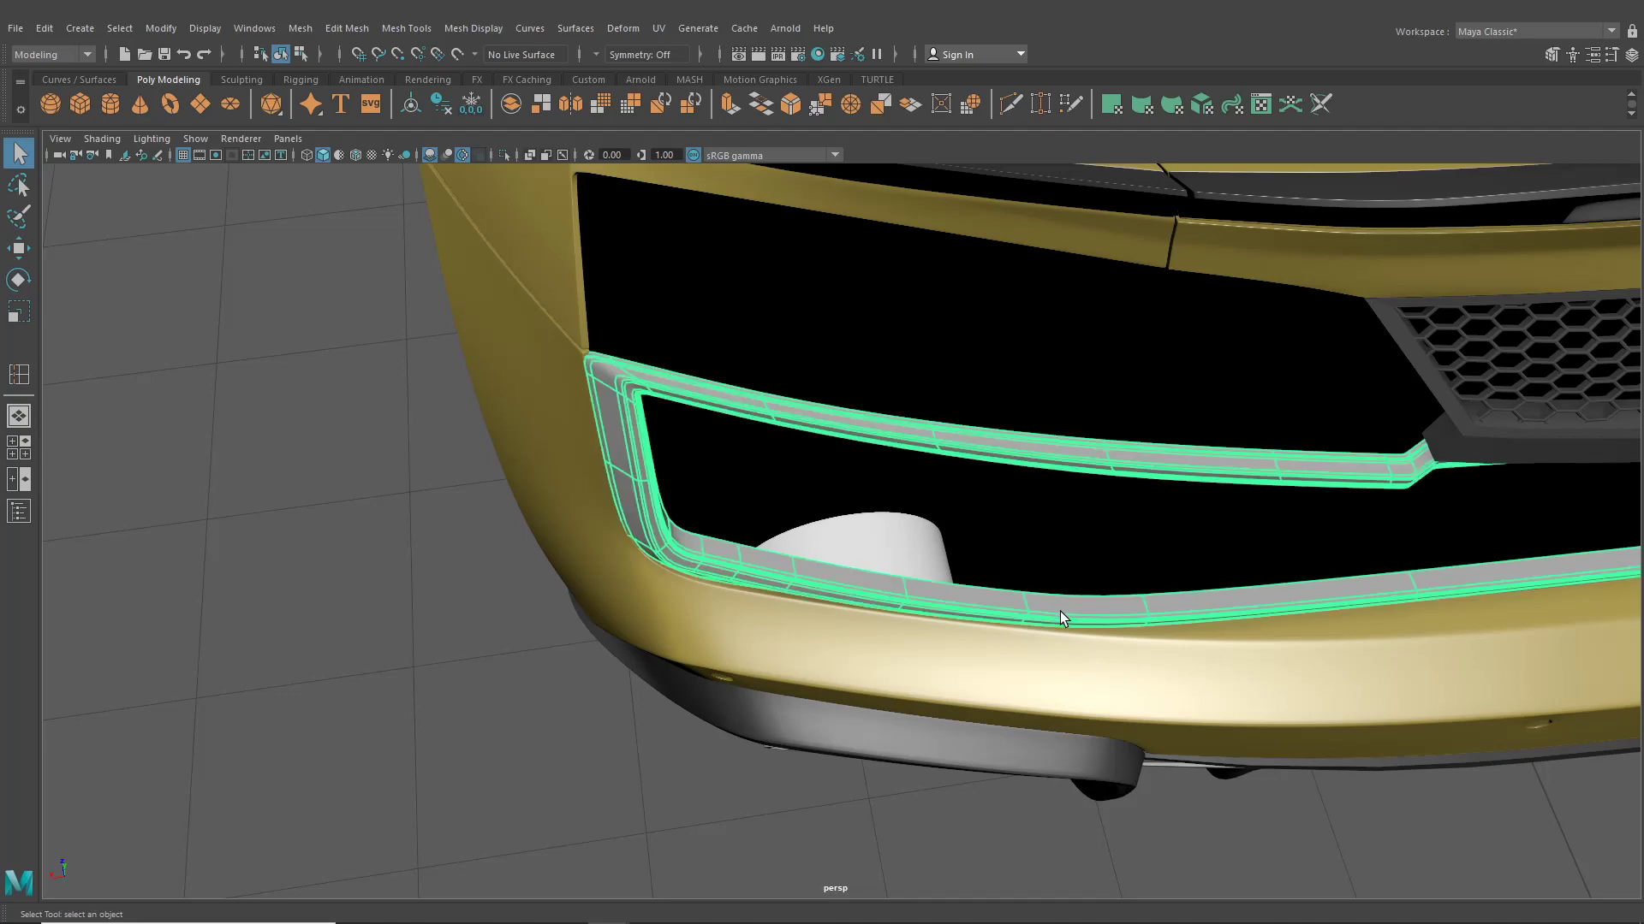
pyautogui.keyDown('alt'); pyautogui.moveTo(1144, 619); pyautogui.dragTo(912, 578, button='middle'); pyautogui.keyUp('alt')
pyautogui.scroll(3, 913, 578)
pyautogui.click(487, 29)
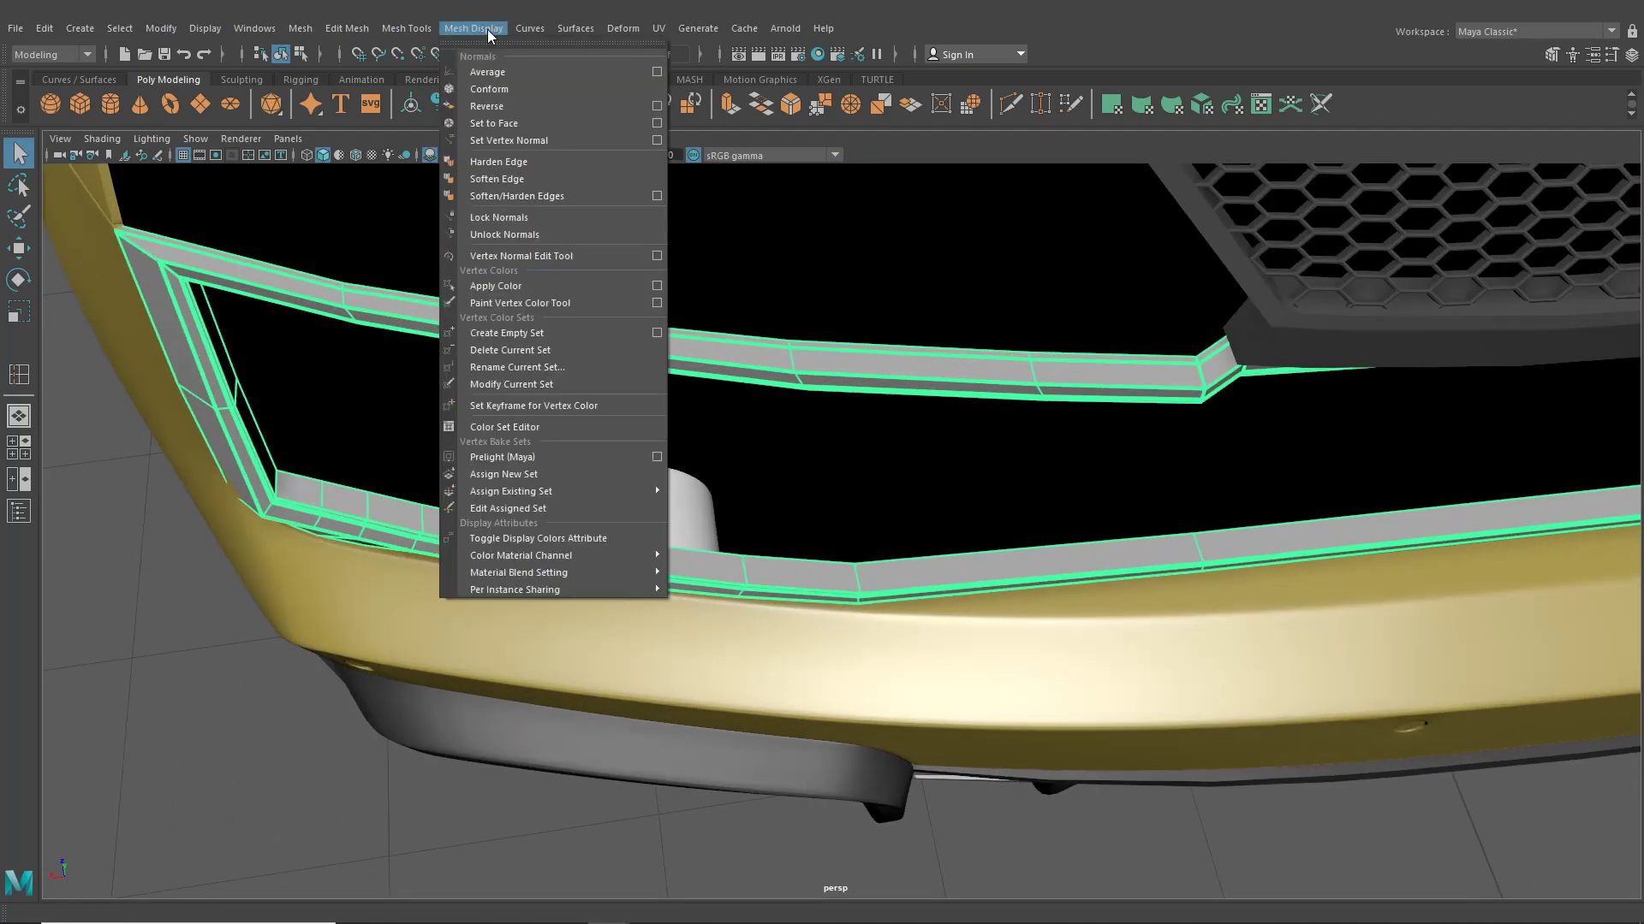
pyautogui.moveTo(425, 29)
pyautogui.click(449, 157)
pyautogui.scroll(5, 901, 571)
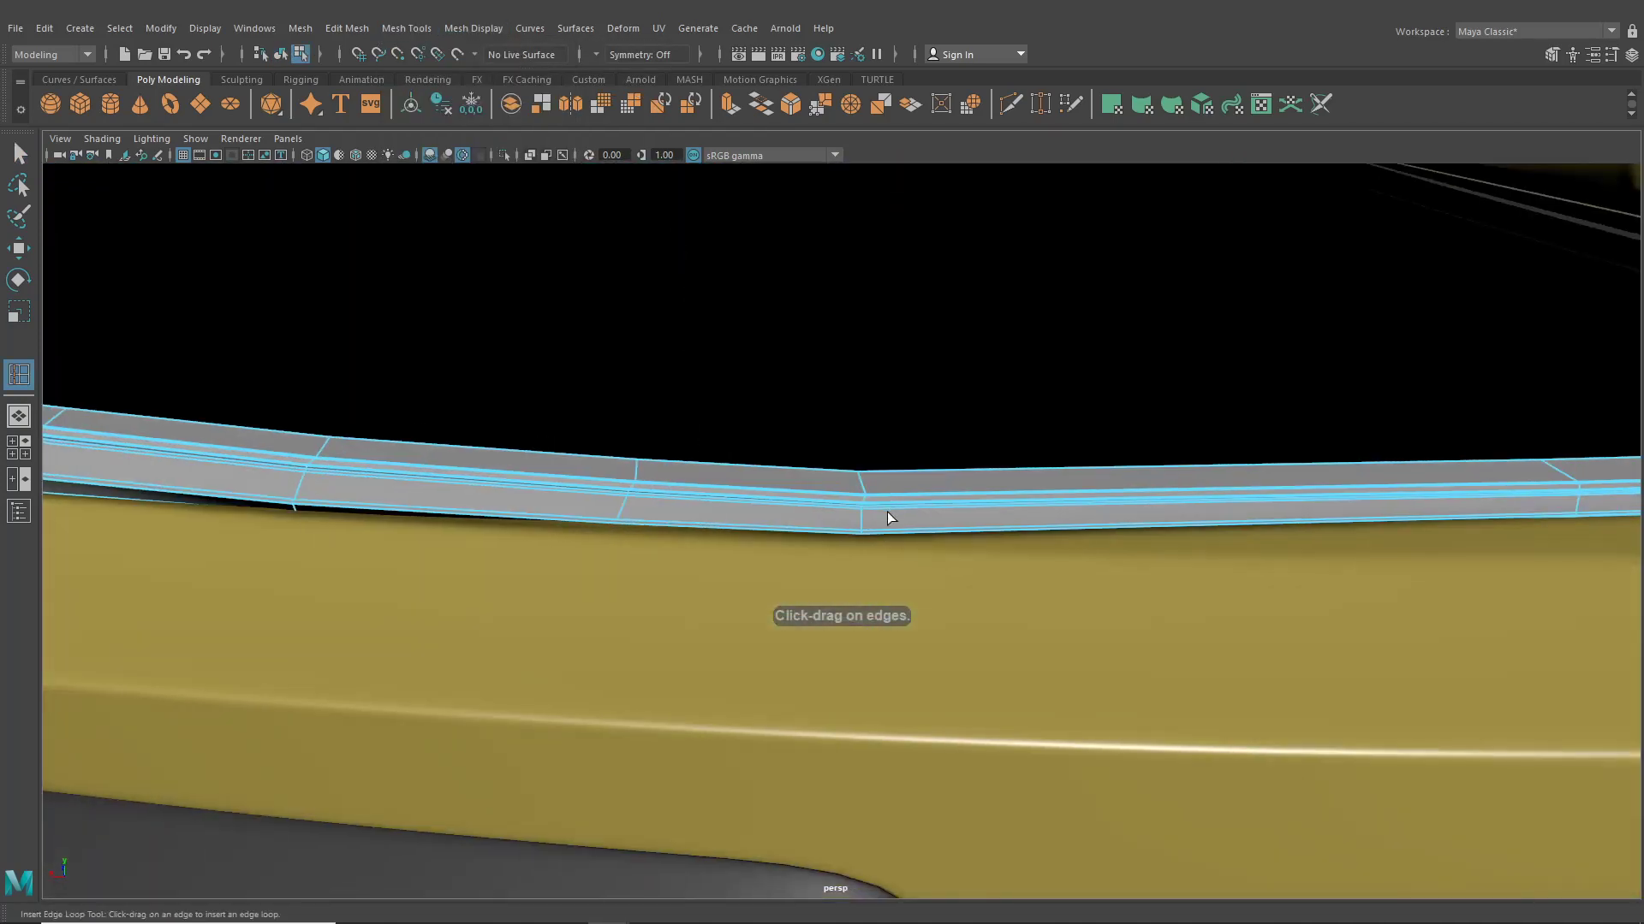
pyautogui.moveTo(862, 535); pyautogui.dragTo(867, 484)
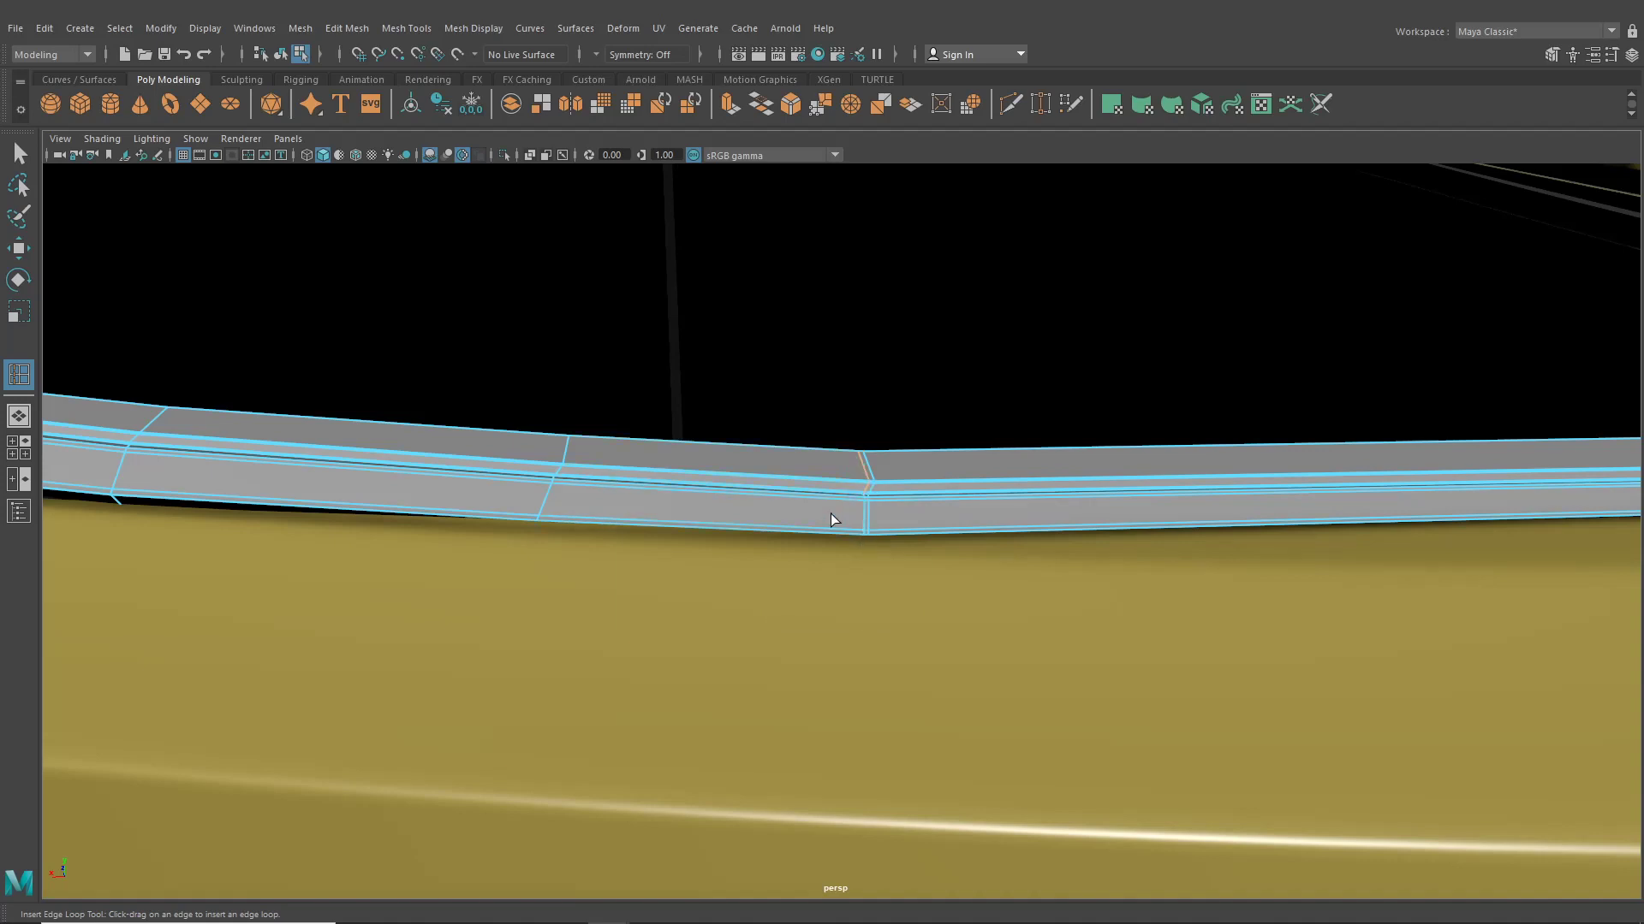
# Show the frame in smooth preview, deselect it and inspect the lower strip's bend from above and behind
pyautogui.scroll(-10, 701, 501)
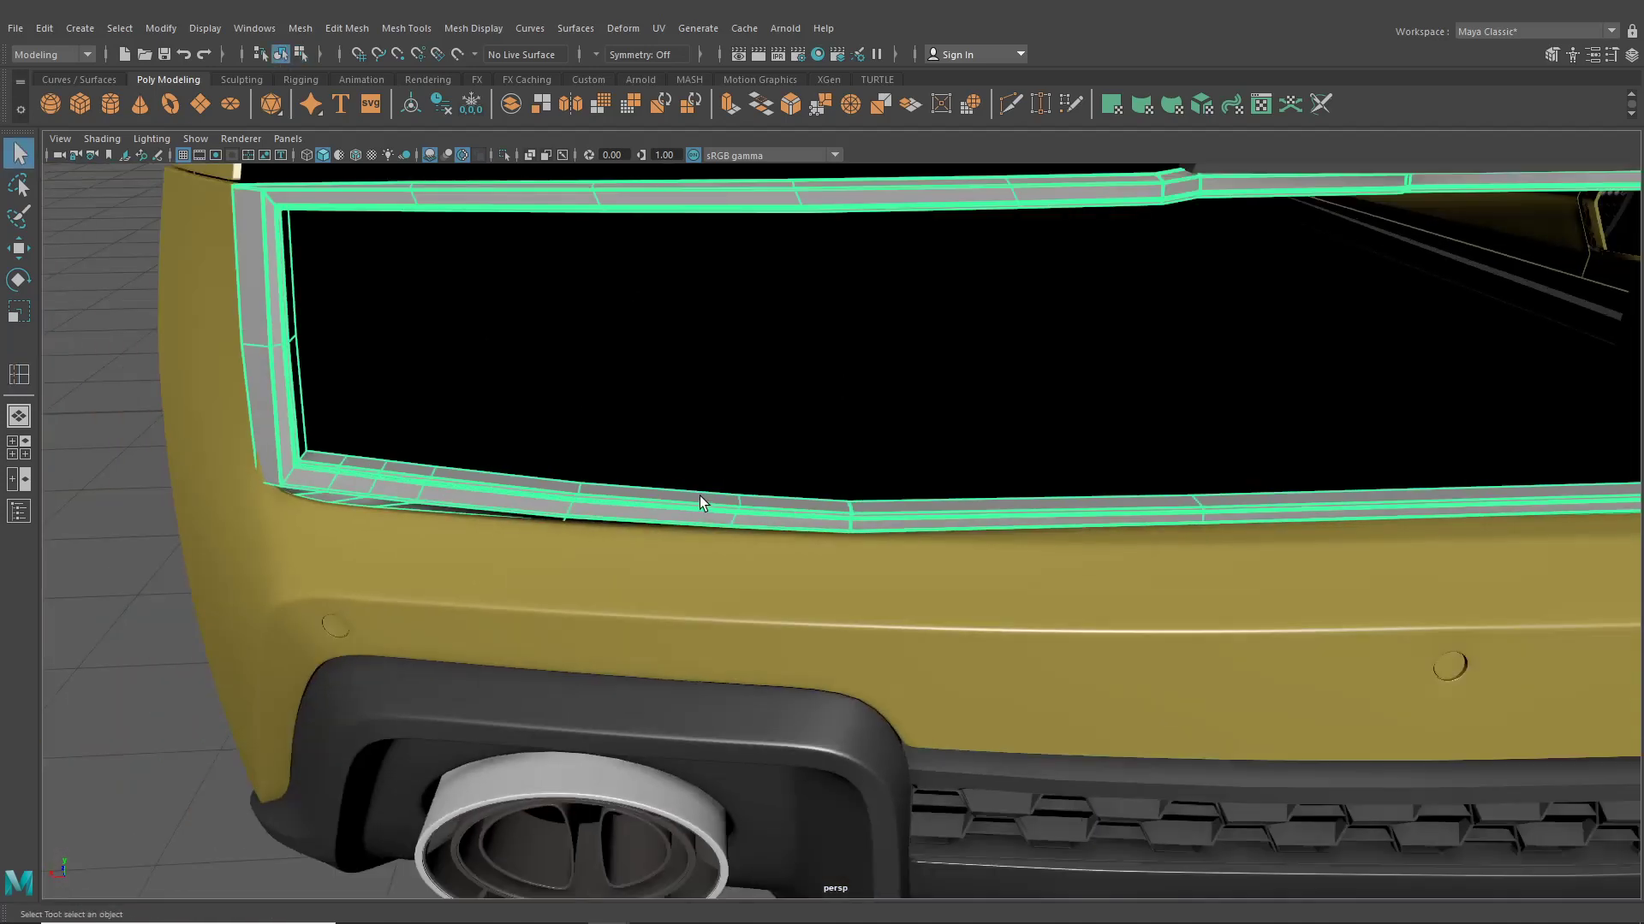
pyautogui.click(376, 525)
pyautogui.keyDown('alt'); pyautogui.moveTo(721, 670); pyautogui.dragTo(840, 630); pyautogui.keyUp('alt')
pyautogui.scroll(4, 819, 654)
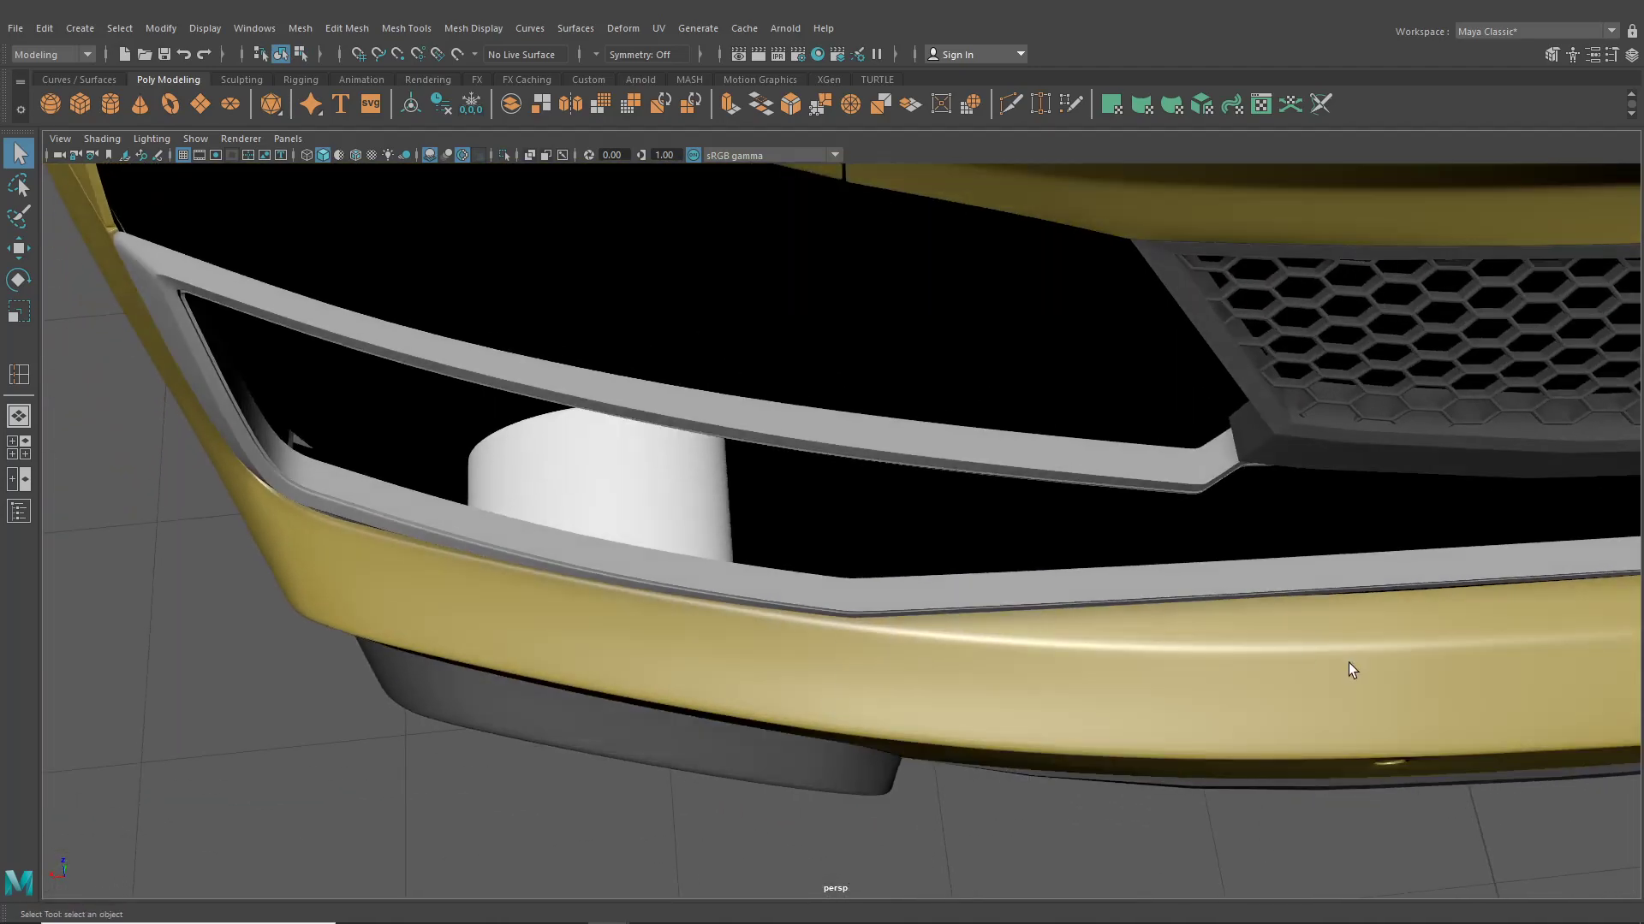
pyautogui.keyDown('alt'); pyautogui.moveTo(1349, 662); pyautogui.dragTo(991, 685); pyautogui.keyUp('alt')
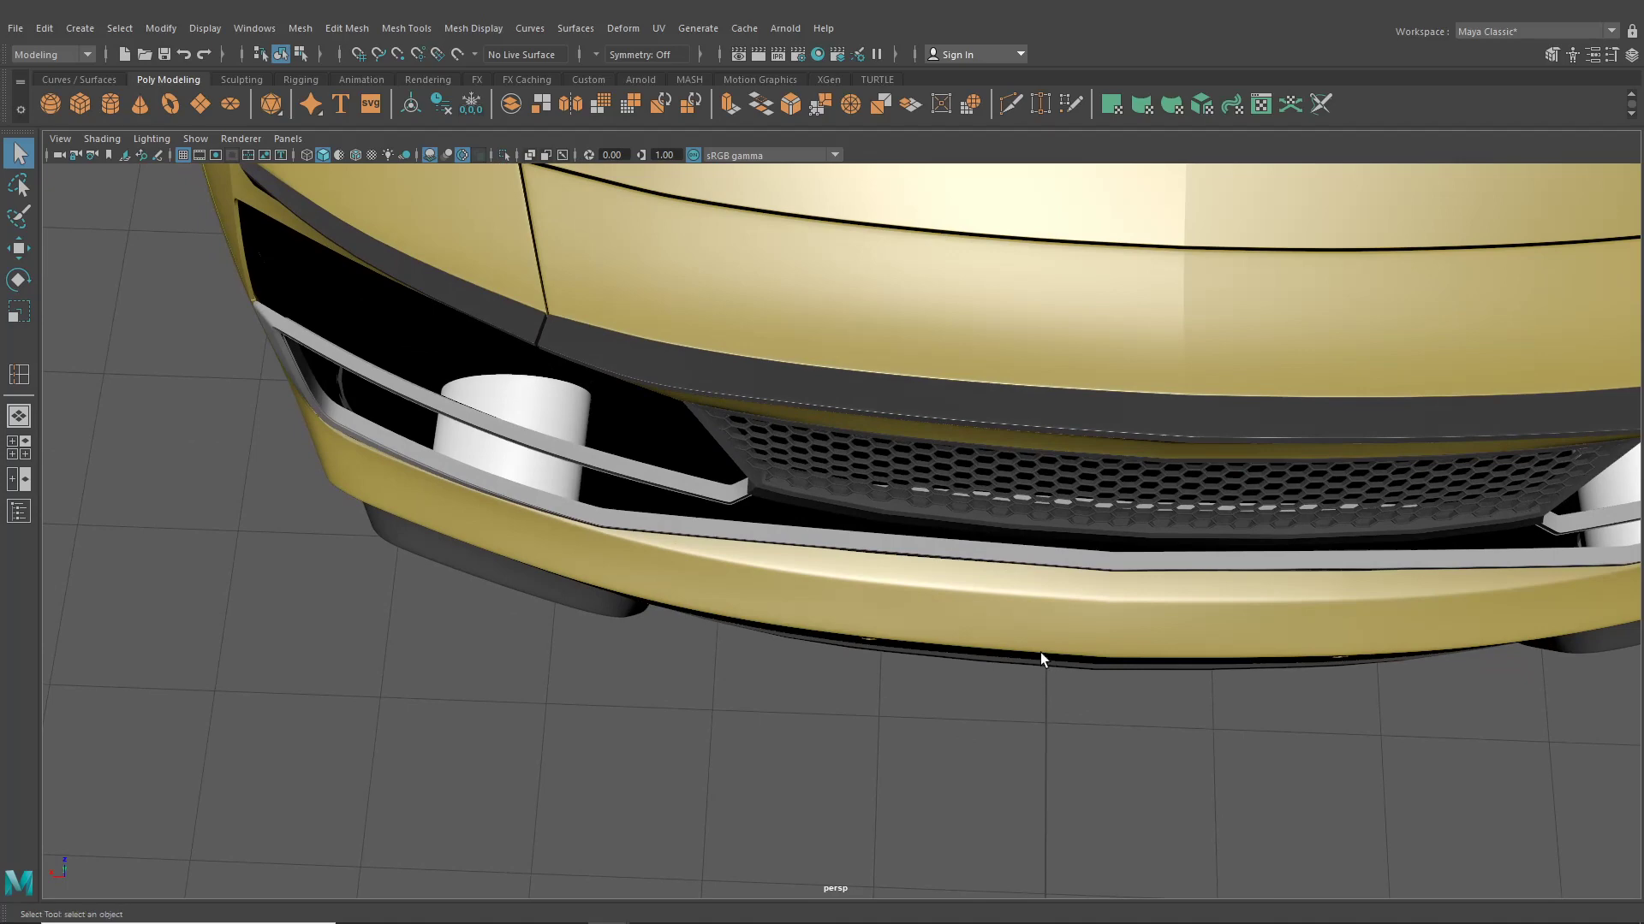
pyautogui.scroll(-2, 958, 553)
# Move the lower strip's vertices between the bend and the car's centre slightly rearward to follow the bumper's curve
pyautogui.click(959, 542)
pyautogui.scroll(5, 981, 584)
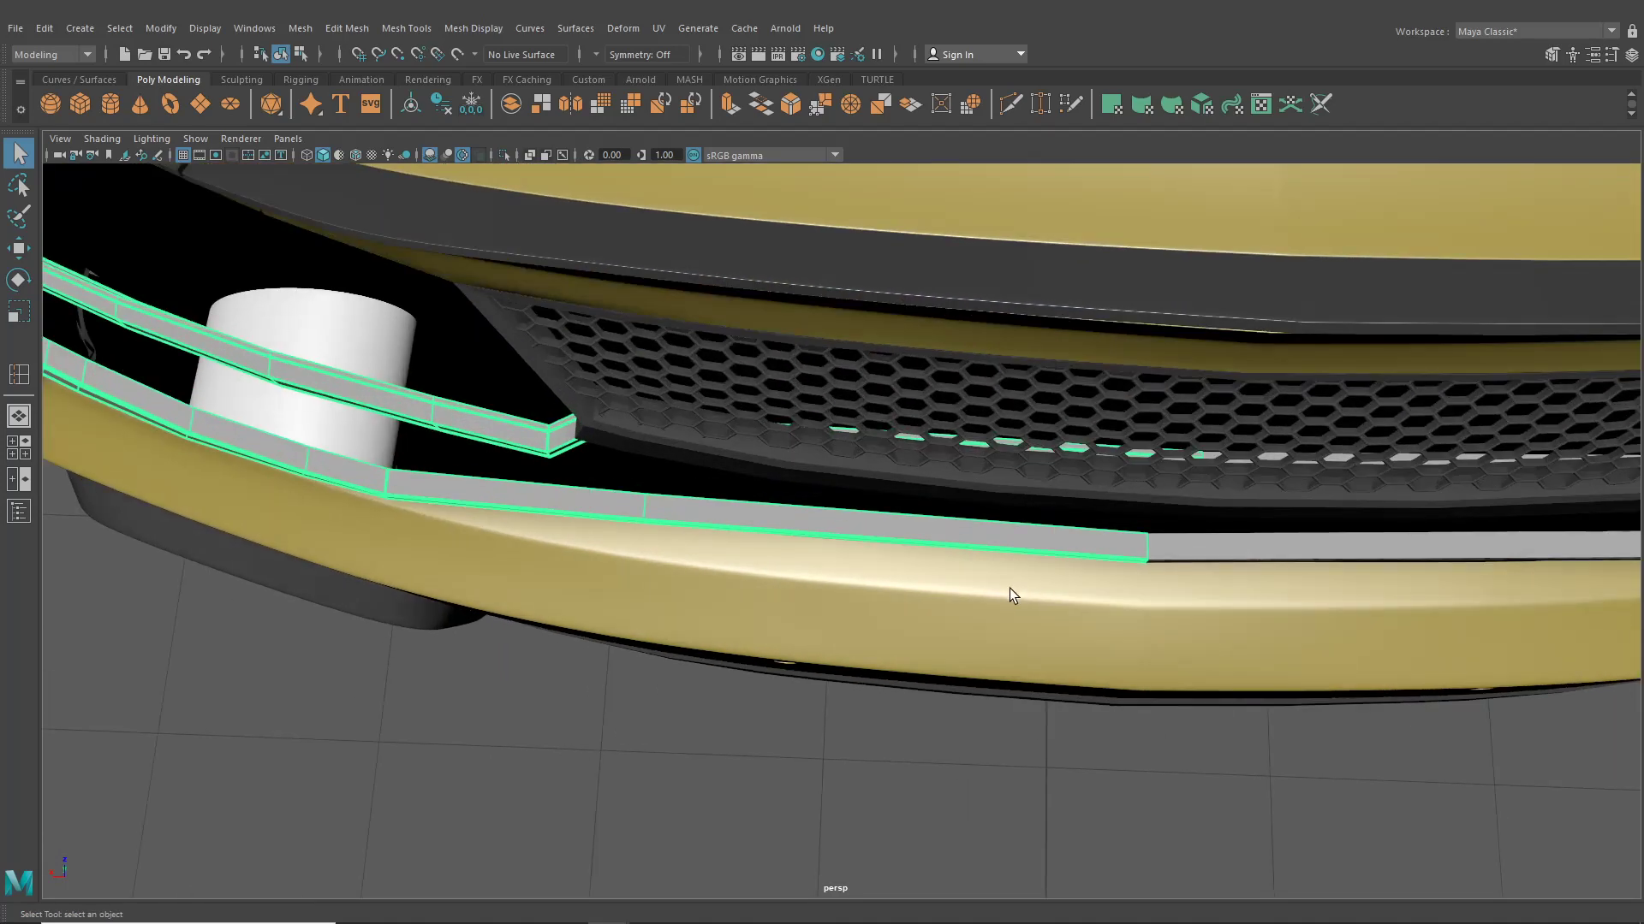
pyautogui.scroll(-2, 1009, 588)
pyautogui.keyDown('alt'); pyautogui.moveTo(1077, 621); pyautogui.dragTo(837, 523); pyautogui.keyUp('alt')
pyautogui.moveTo(823, 495); pyautogui.dragTo(804, 484, button='right')
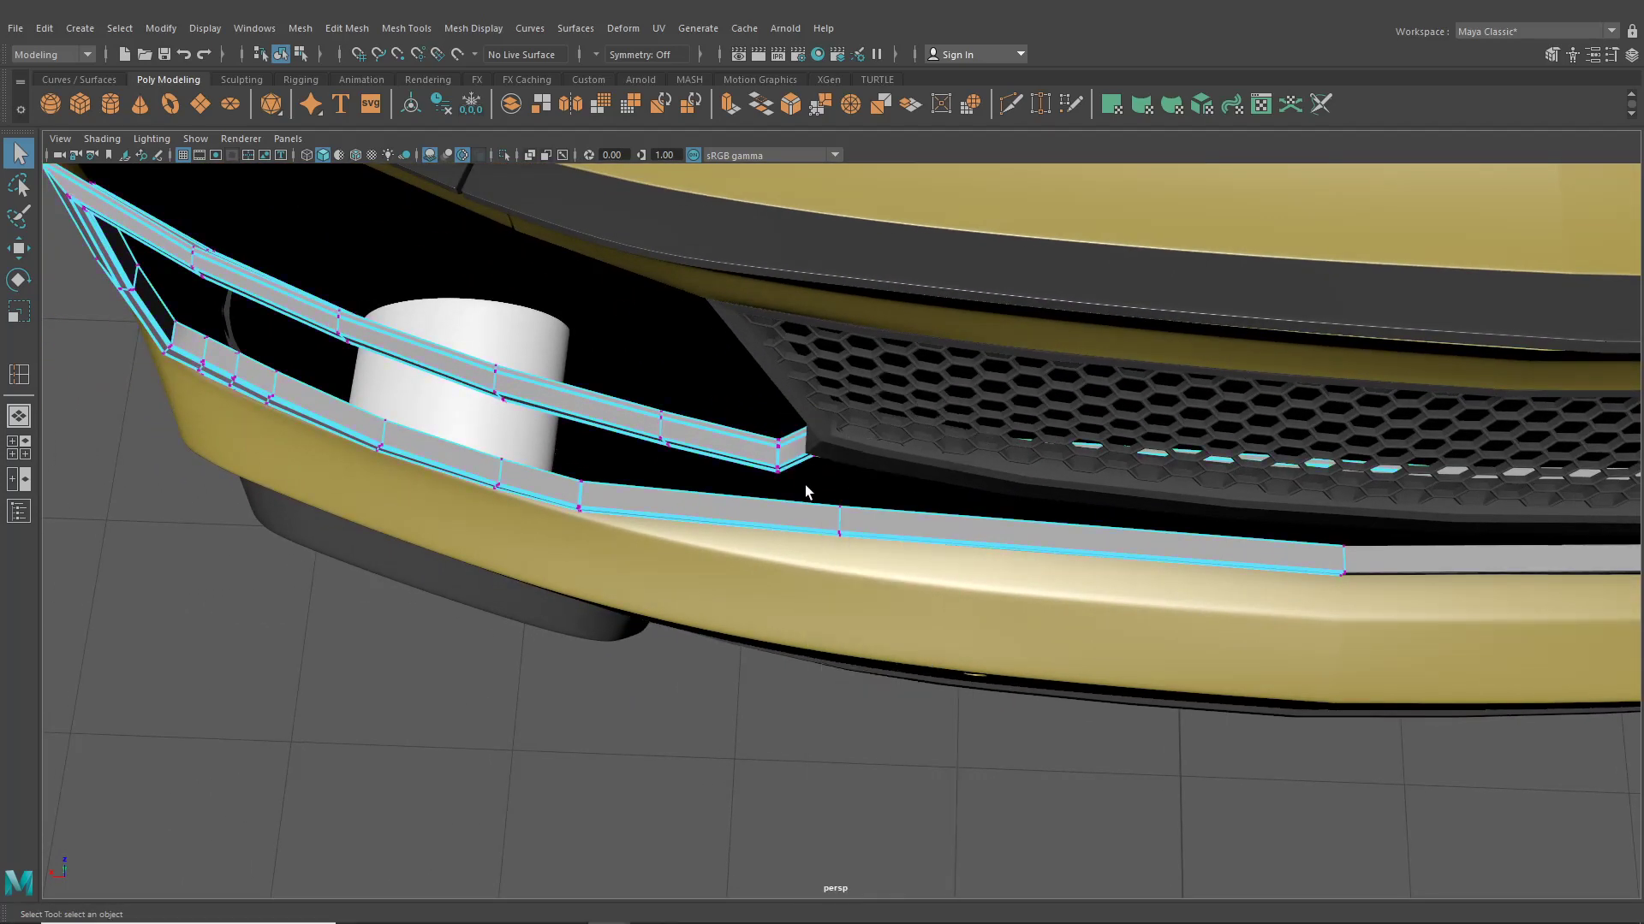
pyautogui.click(20, 249)
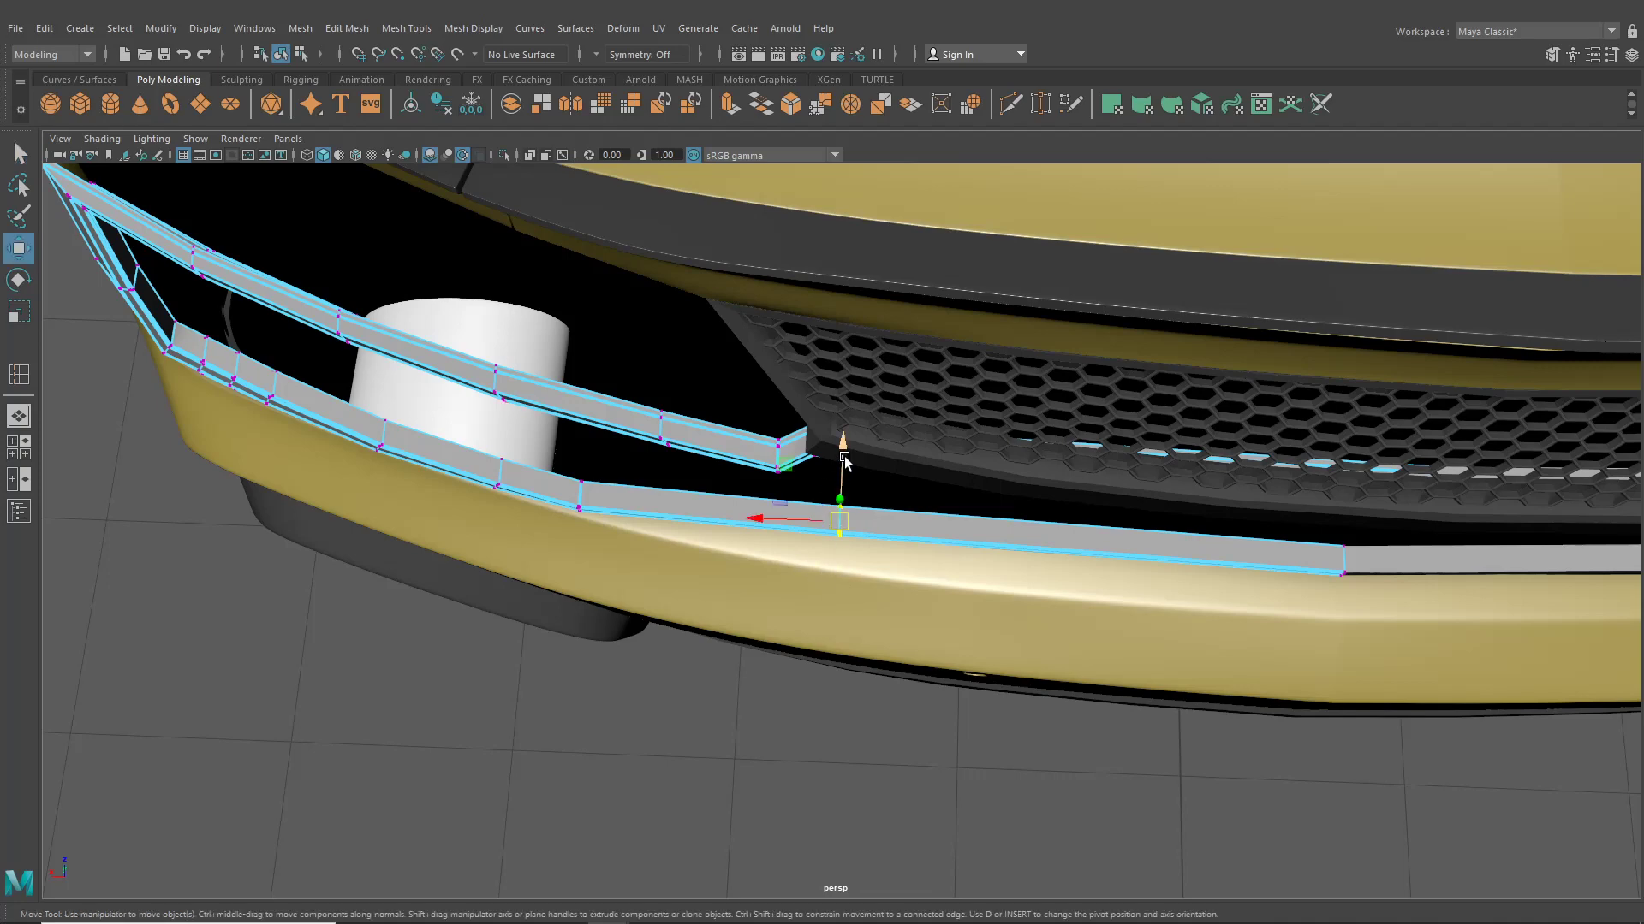
pyautogui.moveTo(845, 462); pyautogui.dragTo(844, 469)
# Show the frame in smooth preview, deselect it and inspect its fit around the whole rear of the car
pyautogui.keyDown('alt'); pyautogui.moveTo(844, 469); pyautogui.dragTo(839, 473); pyautogui.keyUp('alt')
pyautogui.press('3')
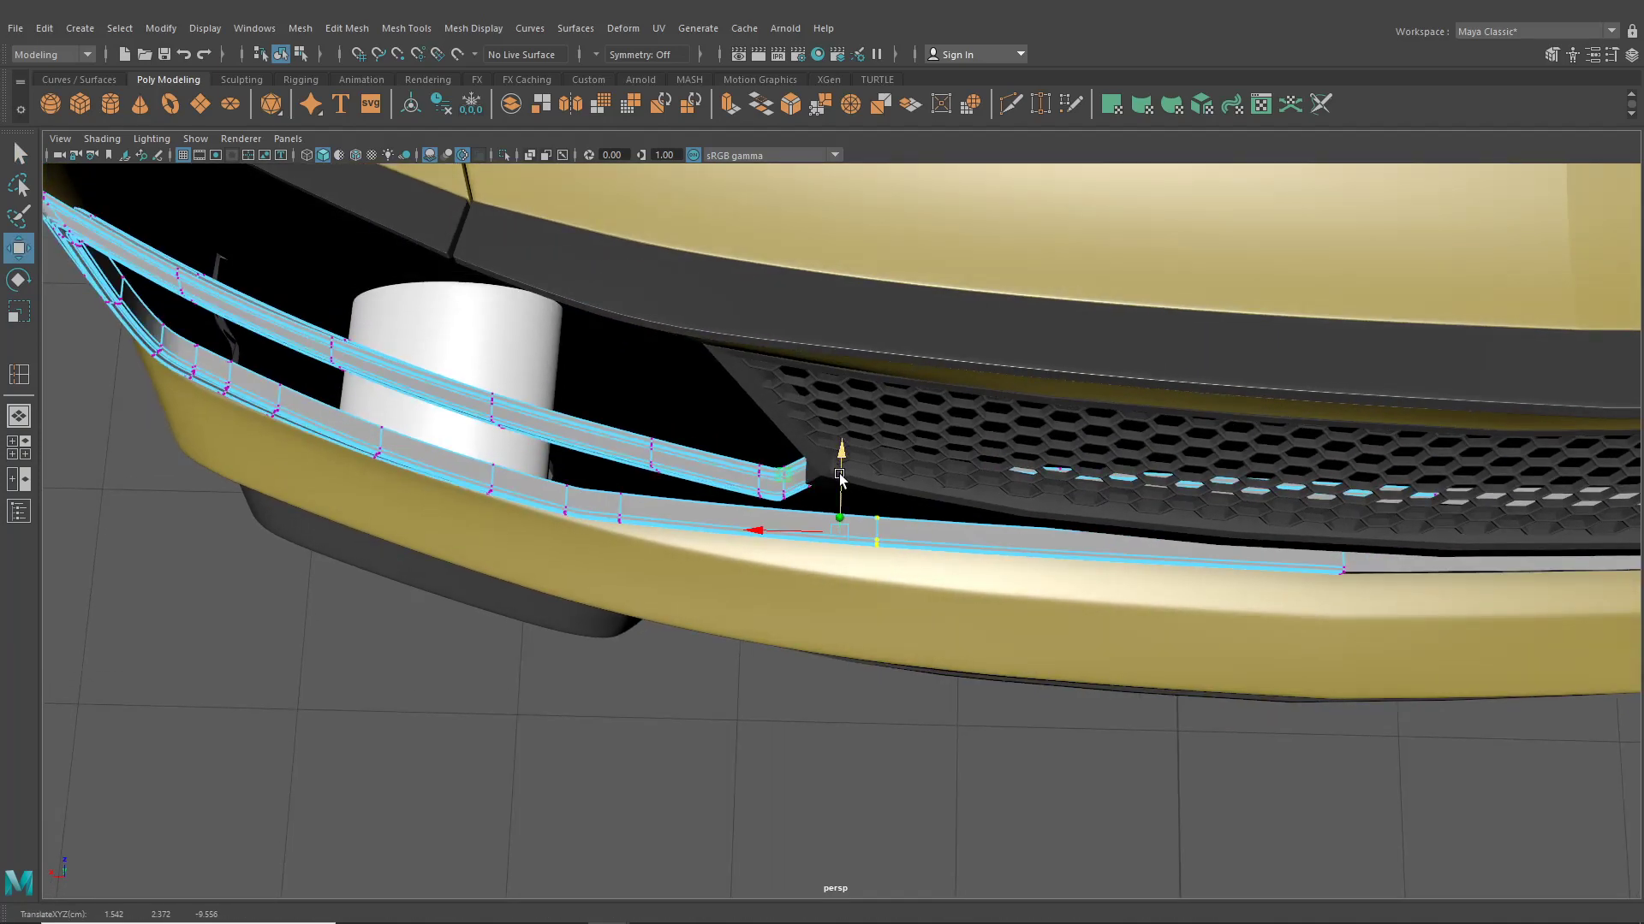
pyautogui.click(284, 54)
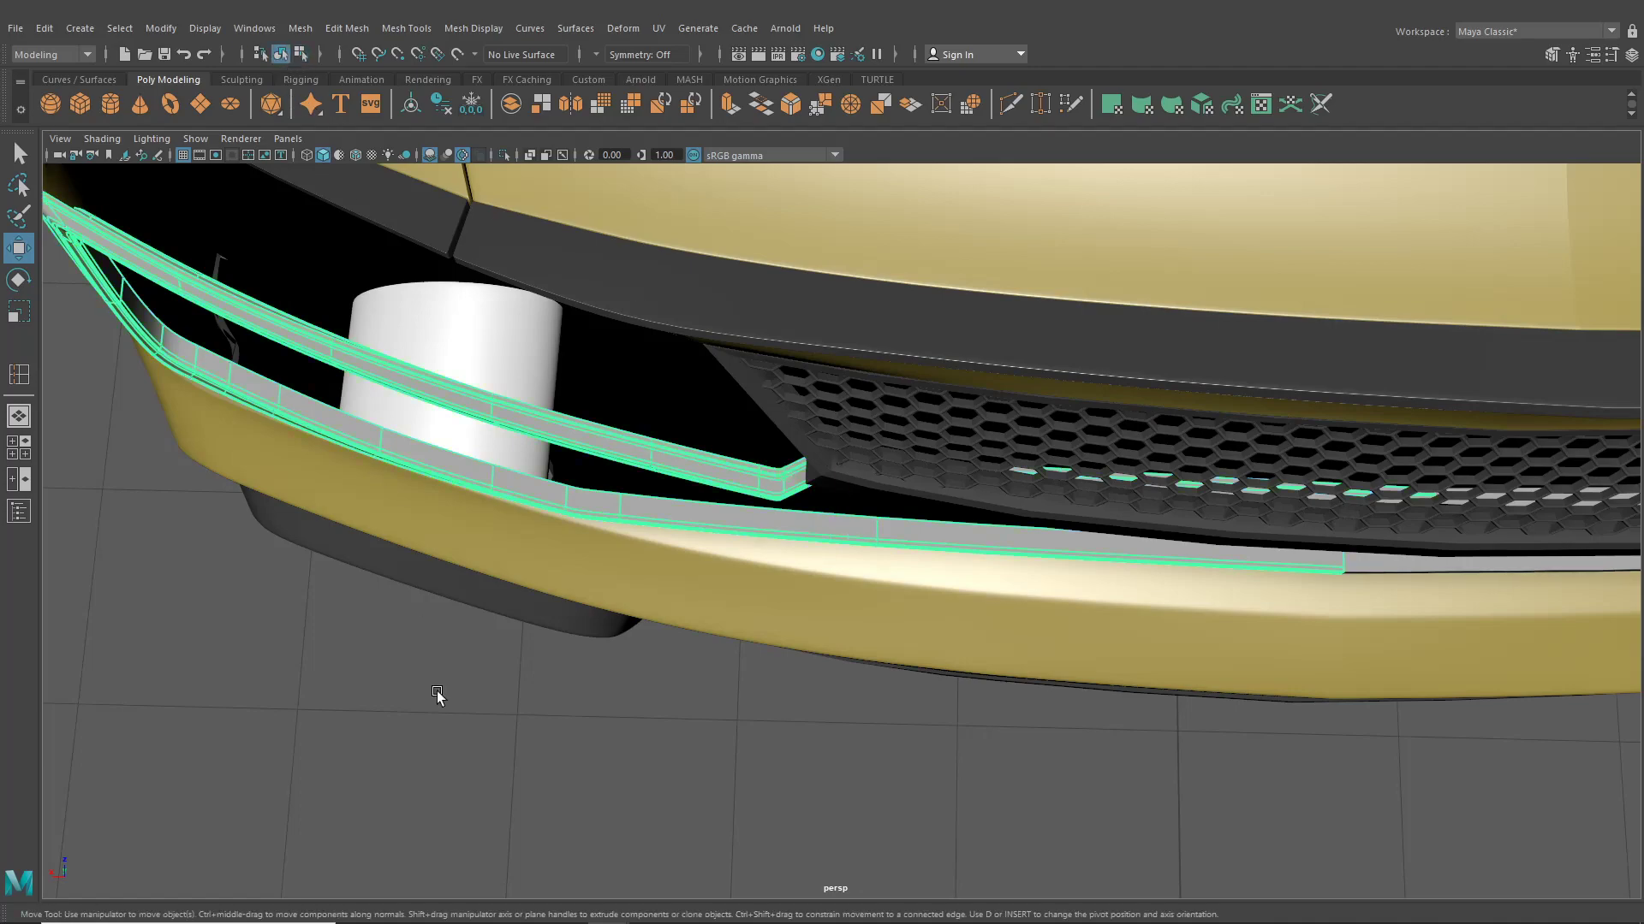
pyautogui.keyDown('alt'); pyautogui.moveTo(440, 697); pyautogui.dragTo(764, 582); pyautogui.keyUp('alt')
pyautogui.click(764, 582)
pyautogui.keyDown('alt'); pyautogui.moveTo(774, 601); pyautogui.dragTo(974, 702, button='right'); pyautogui.keyUp('alt')
pyautogui.click(1132, 741)
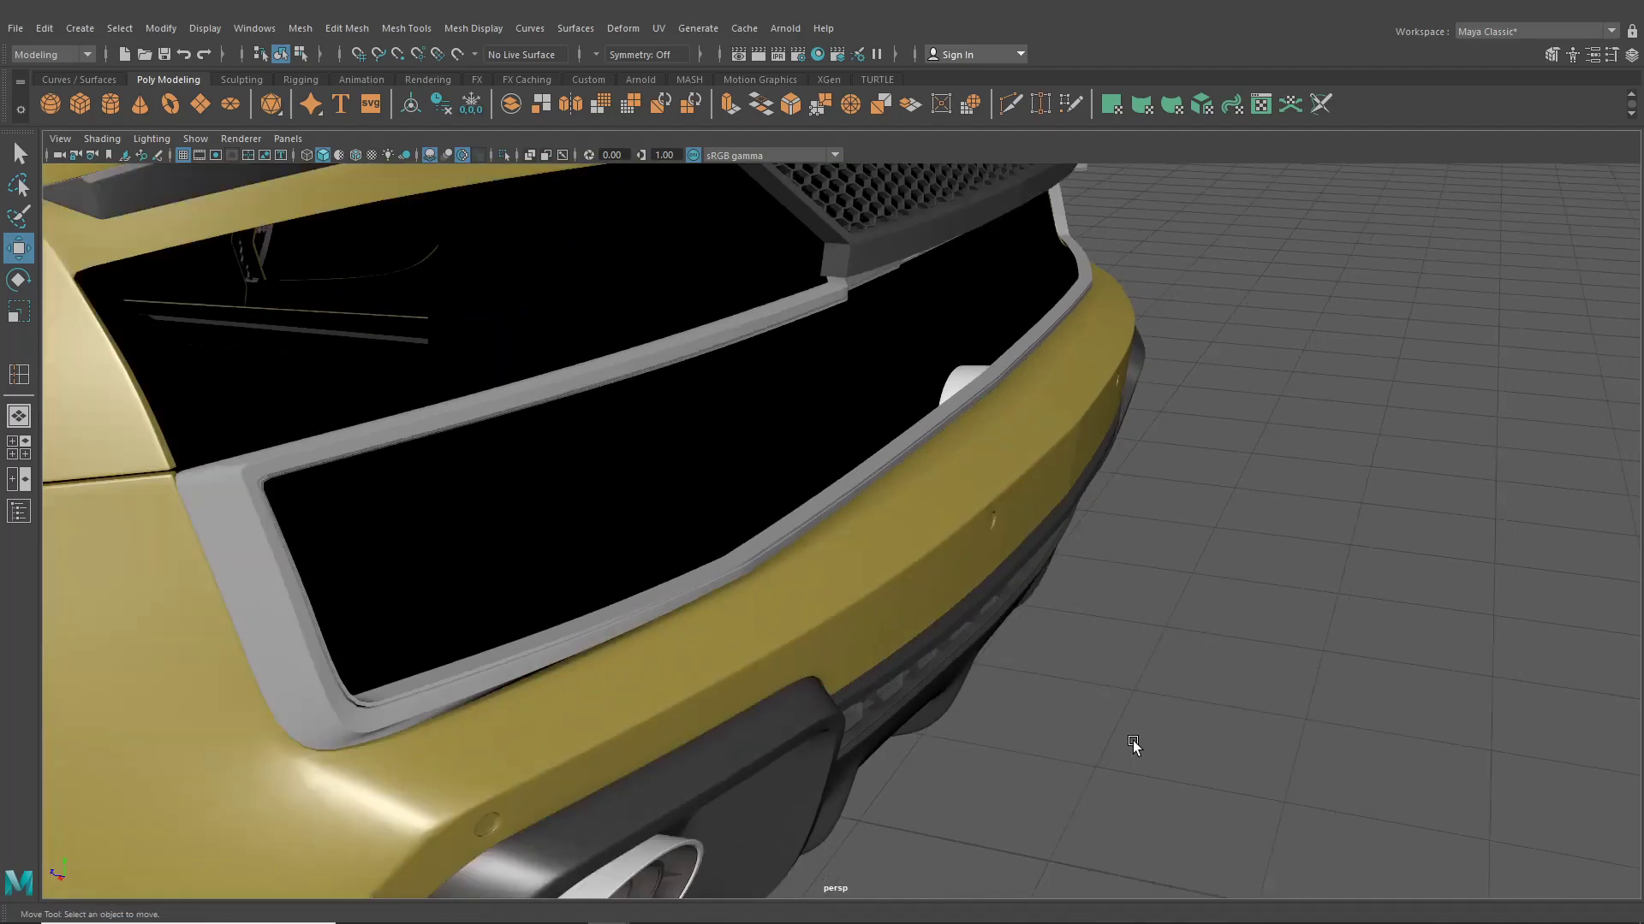
pyautogui.keyDown('alt'); pyautogui.moveTo(1133, 741); pyautogui.dragTo(937, 714); pyautogui.keyUp('alt')
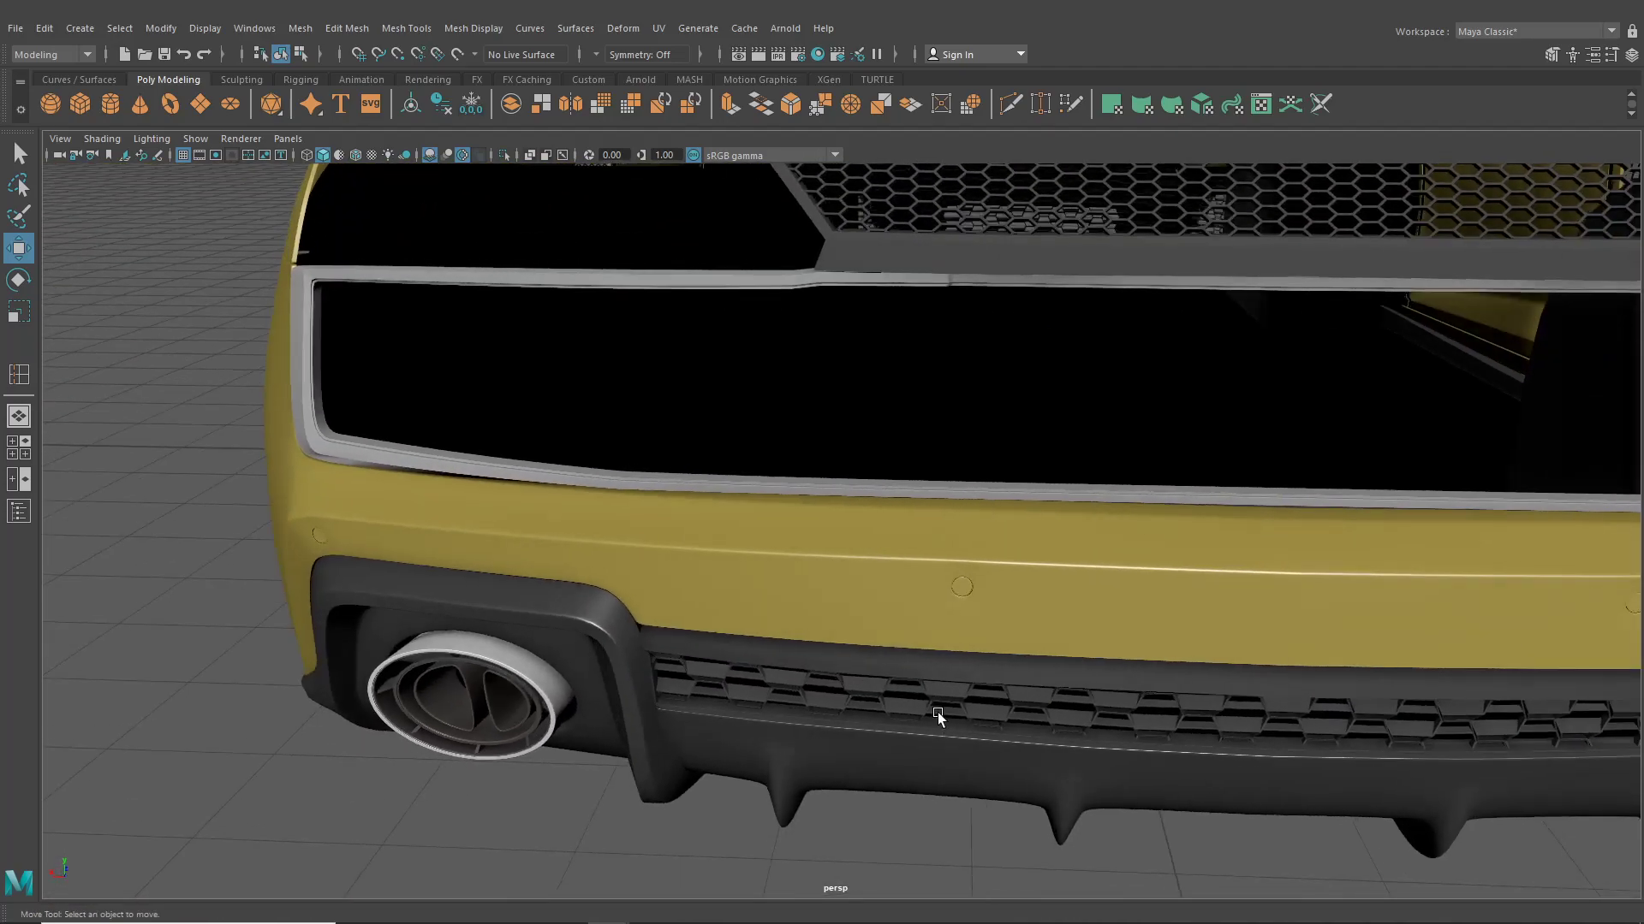
pyautogui.keyDown('alt'); pyautogui.moveTo(864, 545); pyautogui.dragTo(834, 510, button='right'); pyautogui.keyUp('alt')
pyautogui.keyDown('alt'); pyautogui.moveTo(834, 510); pyautogui.dragTo(900, 581); pyautogui.keyUp('alt')
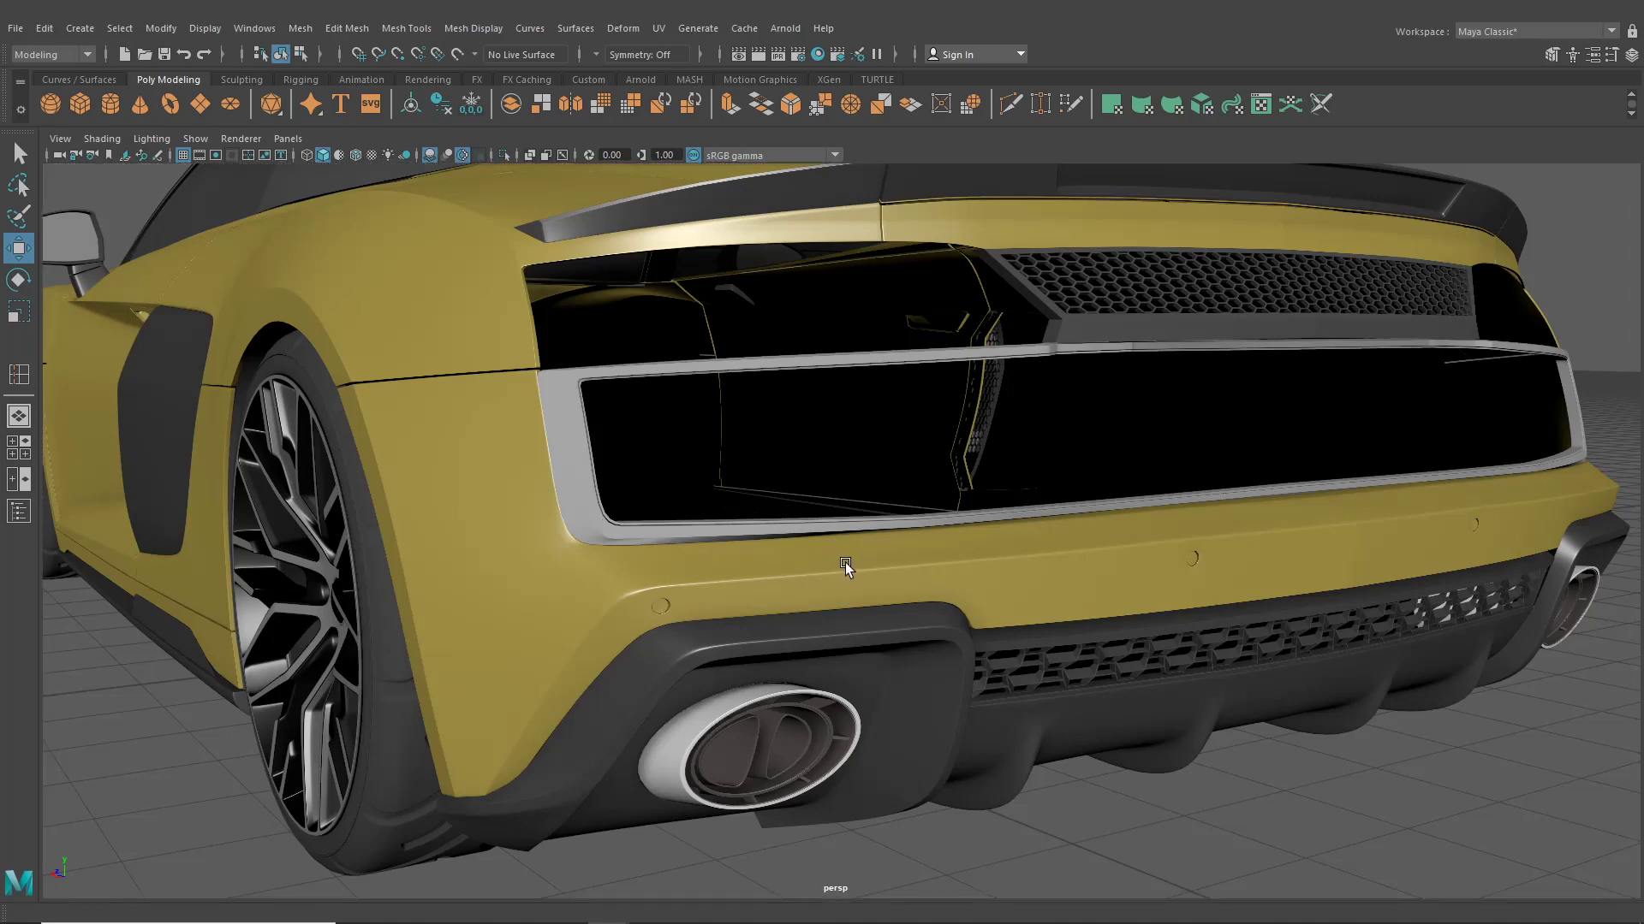
pyautogui.keyDown('alt'); pyautogui.moveTo(1147, 566); pyautogui.dragTo(762, 576); pyautogui.keyUp('alt')
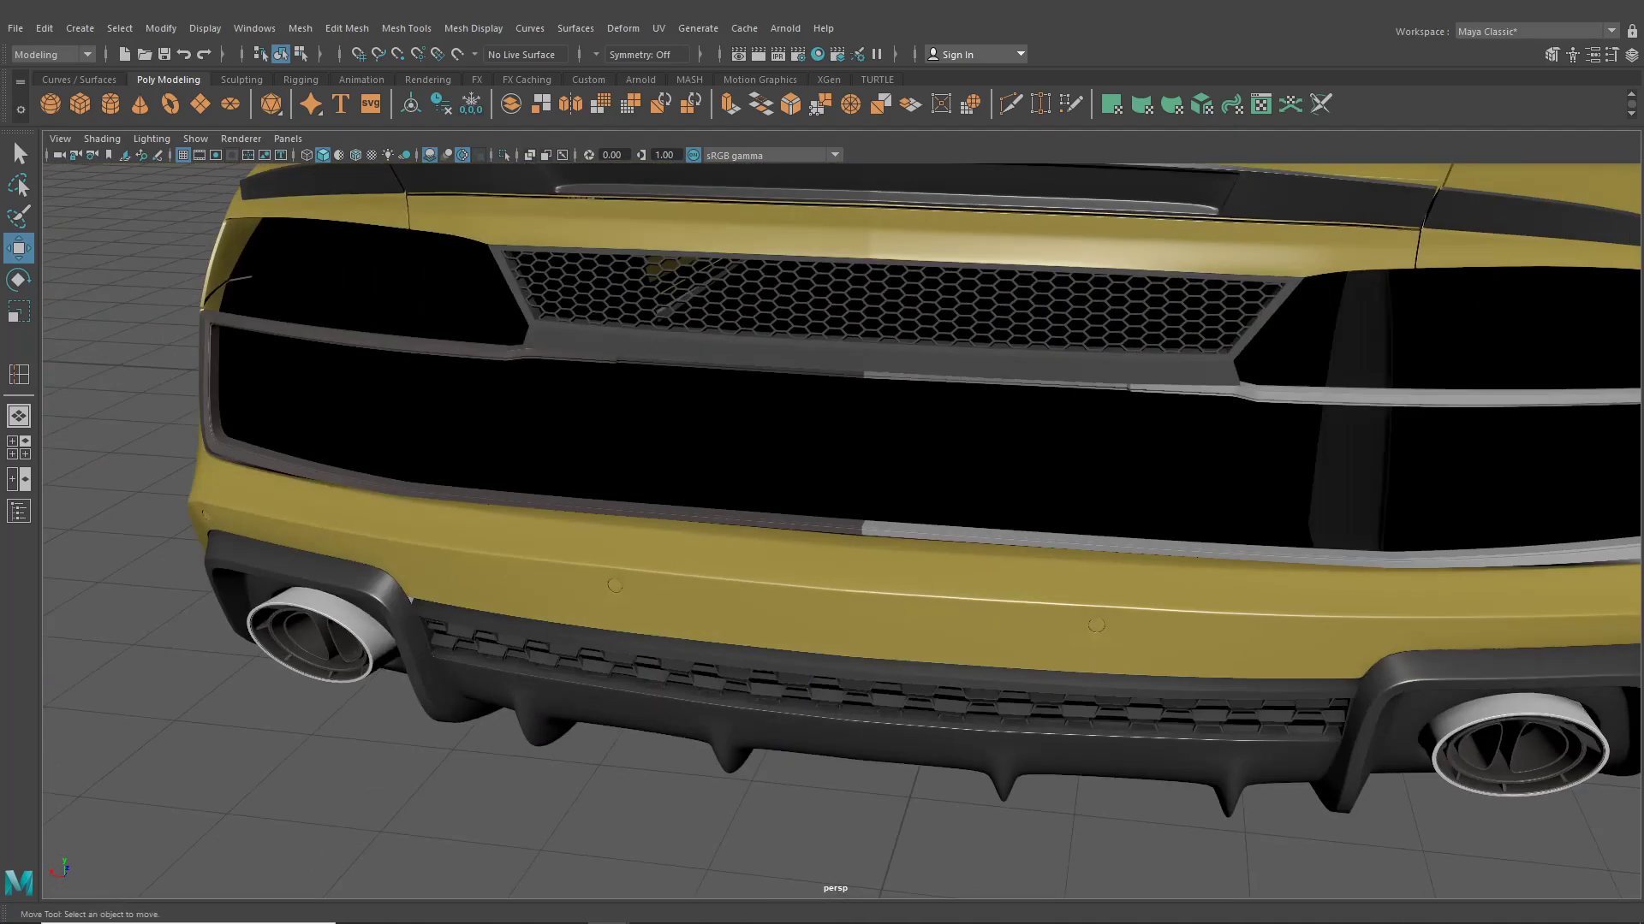
pyautogui.keyDown('alt'); pyautogui.moveTo(1234, 551); pyautogui.dragTo(1022, 686); pyautogui.keyUp('alt')
# Insert an edge loop across the frame's lower strip, about midway between the existing loop and the car's centre
pyautogui.click(979, 690)
pyautogui.scroll(-6, 1018, 686)
pyautogui.scroll(-1, 1023, 686)
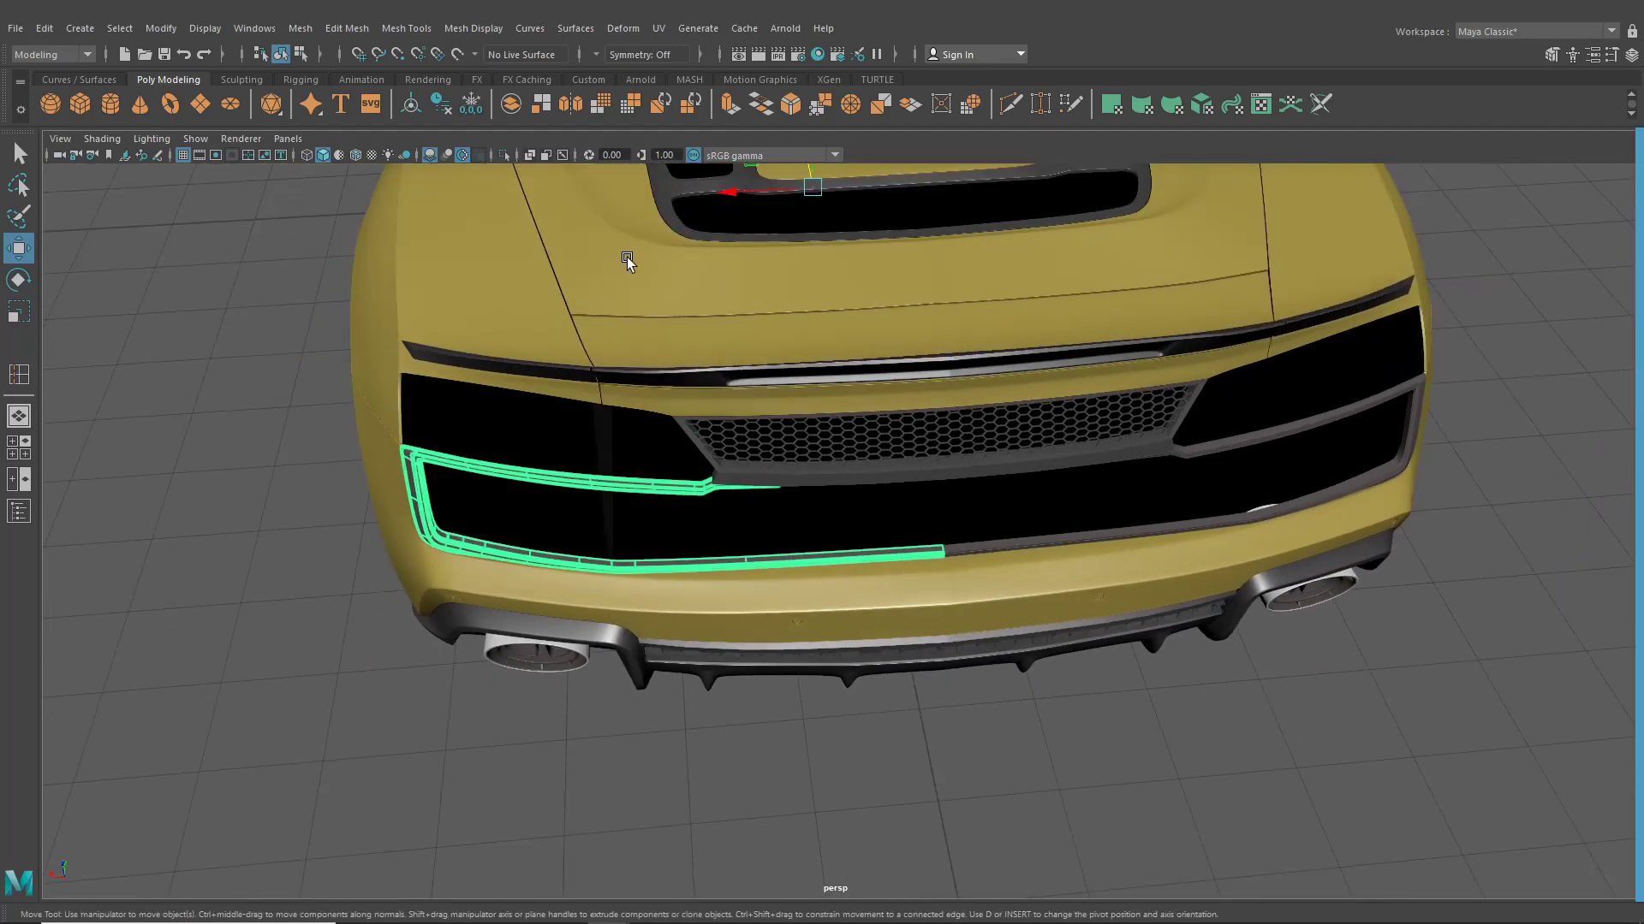
pyautogui.click(407, 29)
pyautogui.click(434, 157)
pyautogui.scroll(10, 861, 548)
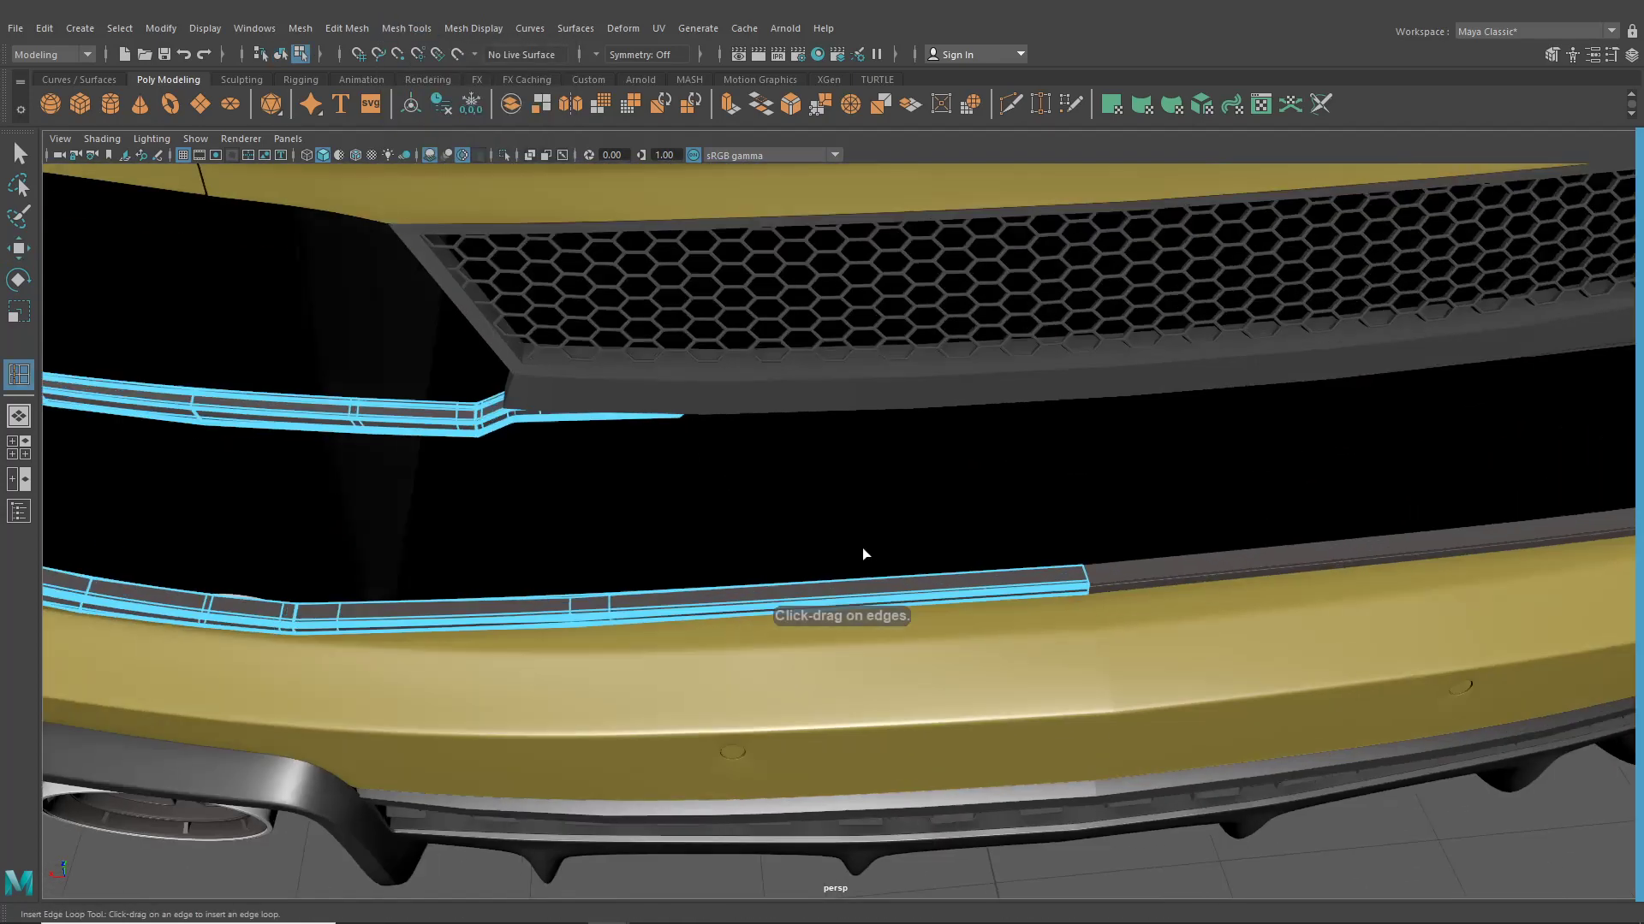
pyautogui.scroll(2, 854, 719)
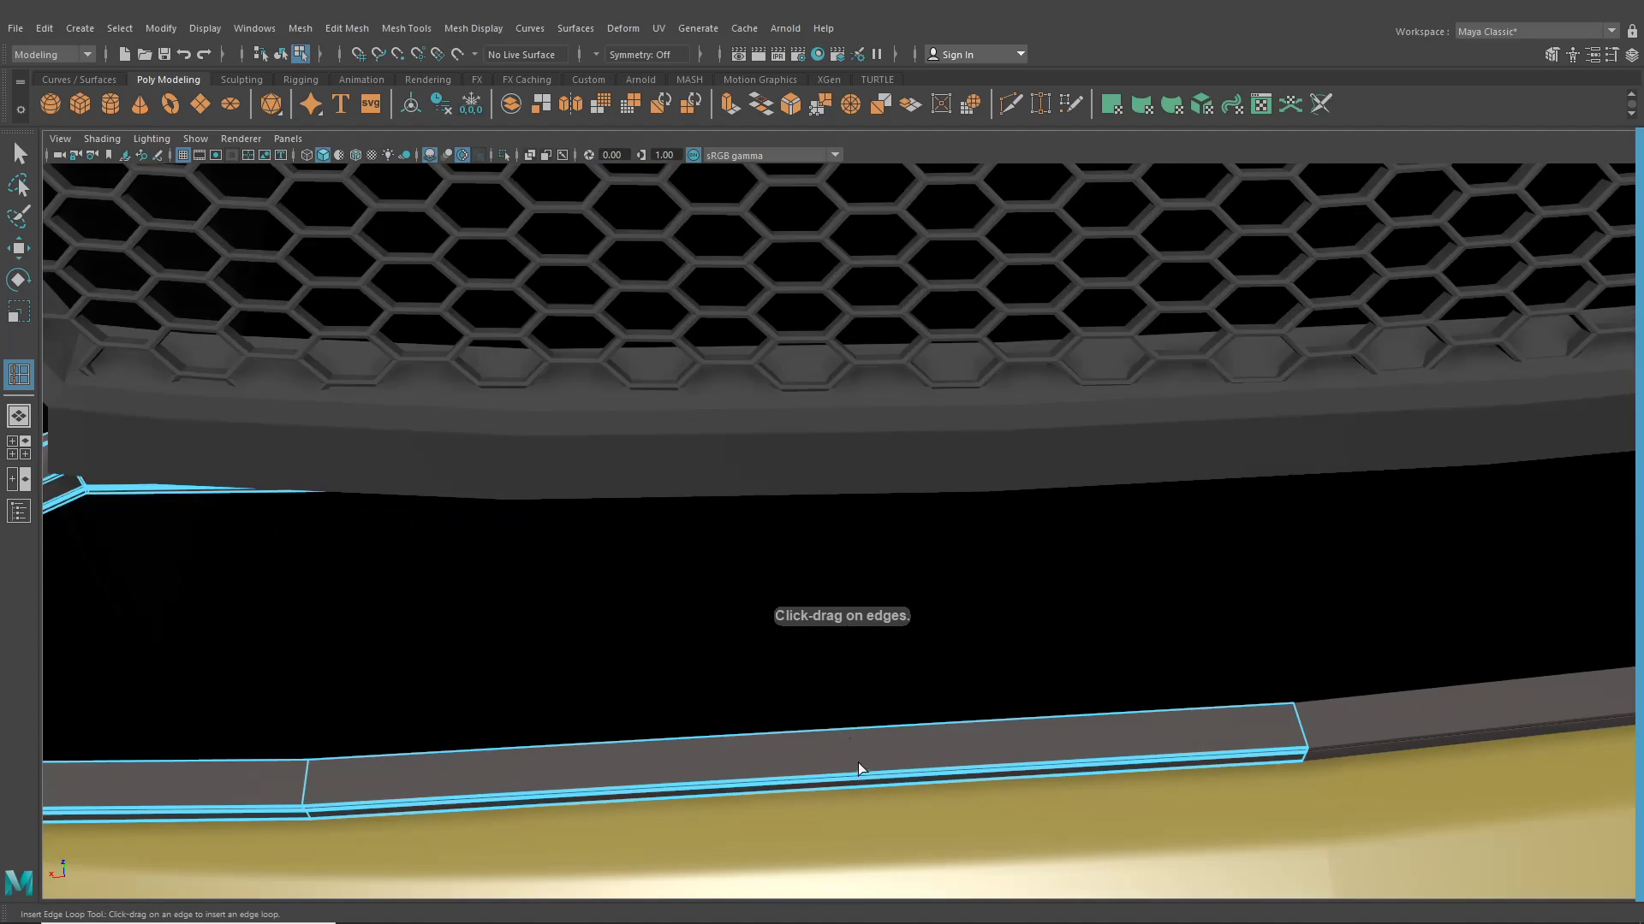
pyautogui.click(857, 773)
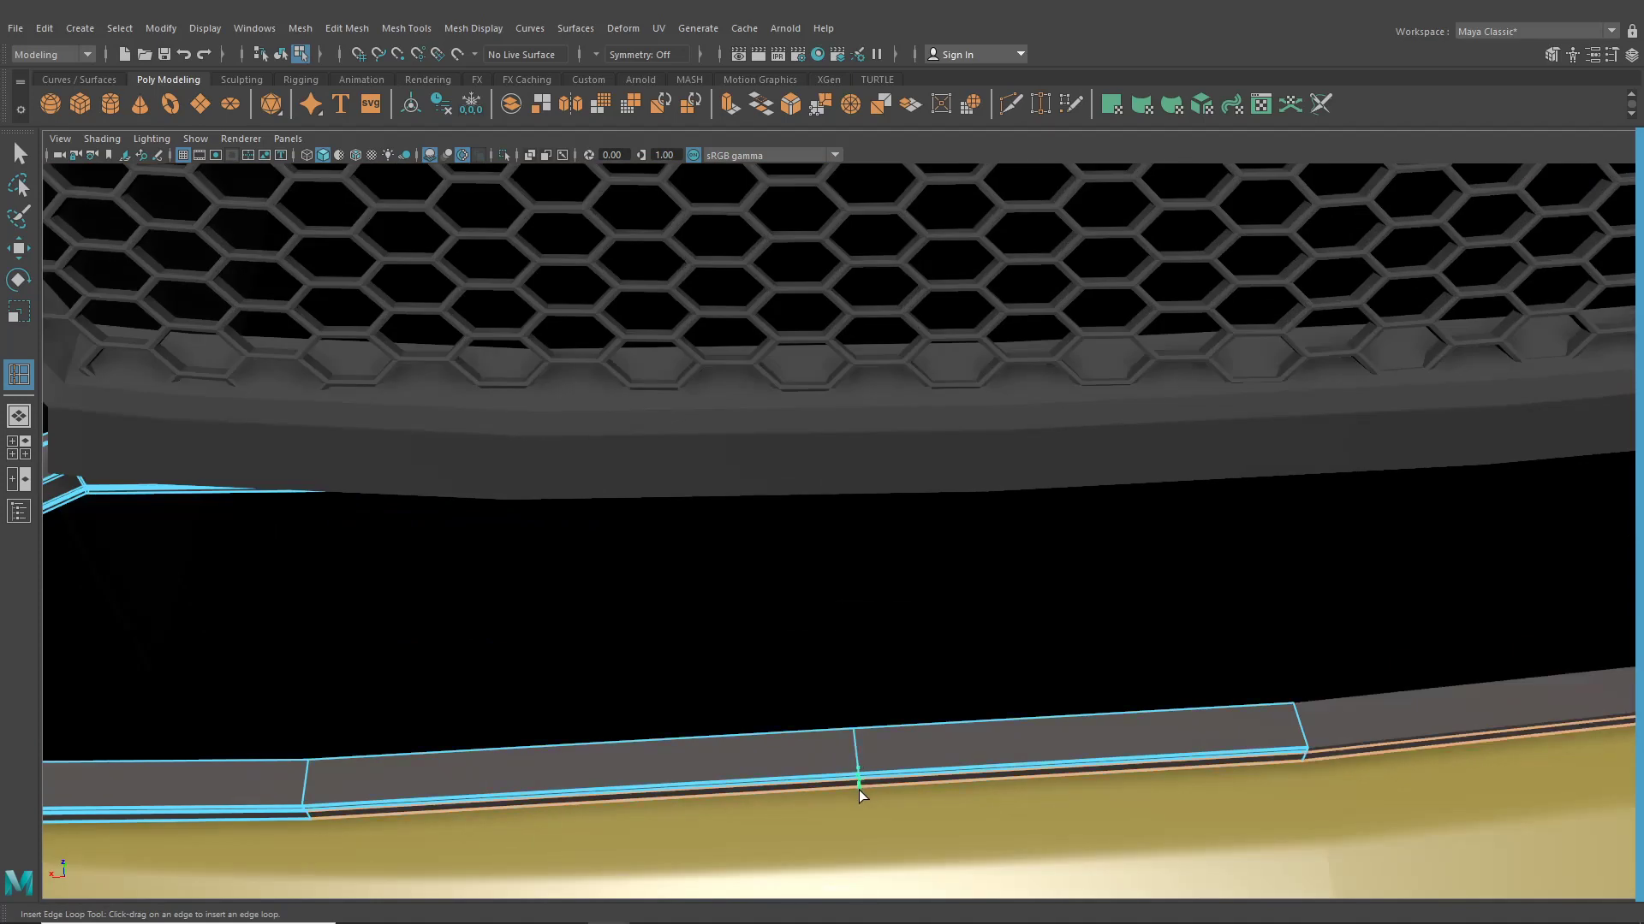
# Move the new loop's vertices on the lower strip slightly rearward to follow the bumper's curve
pyautogui.click(18, 249)
pyautogui.moveTo(642, 436); pyautogui.dragTo(644, 773, button='right')
pyautogui.moveTo(548, 430); pyautogui.dragTo(549, 431, button='right')
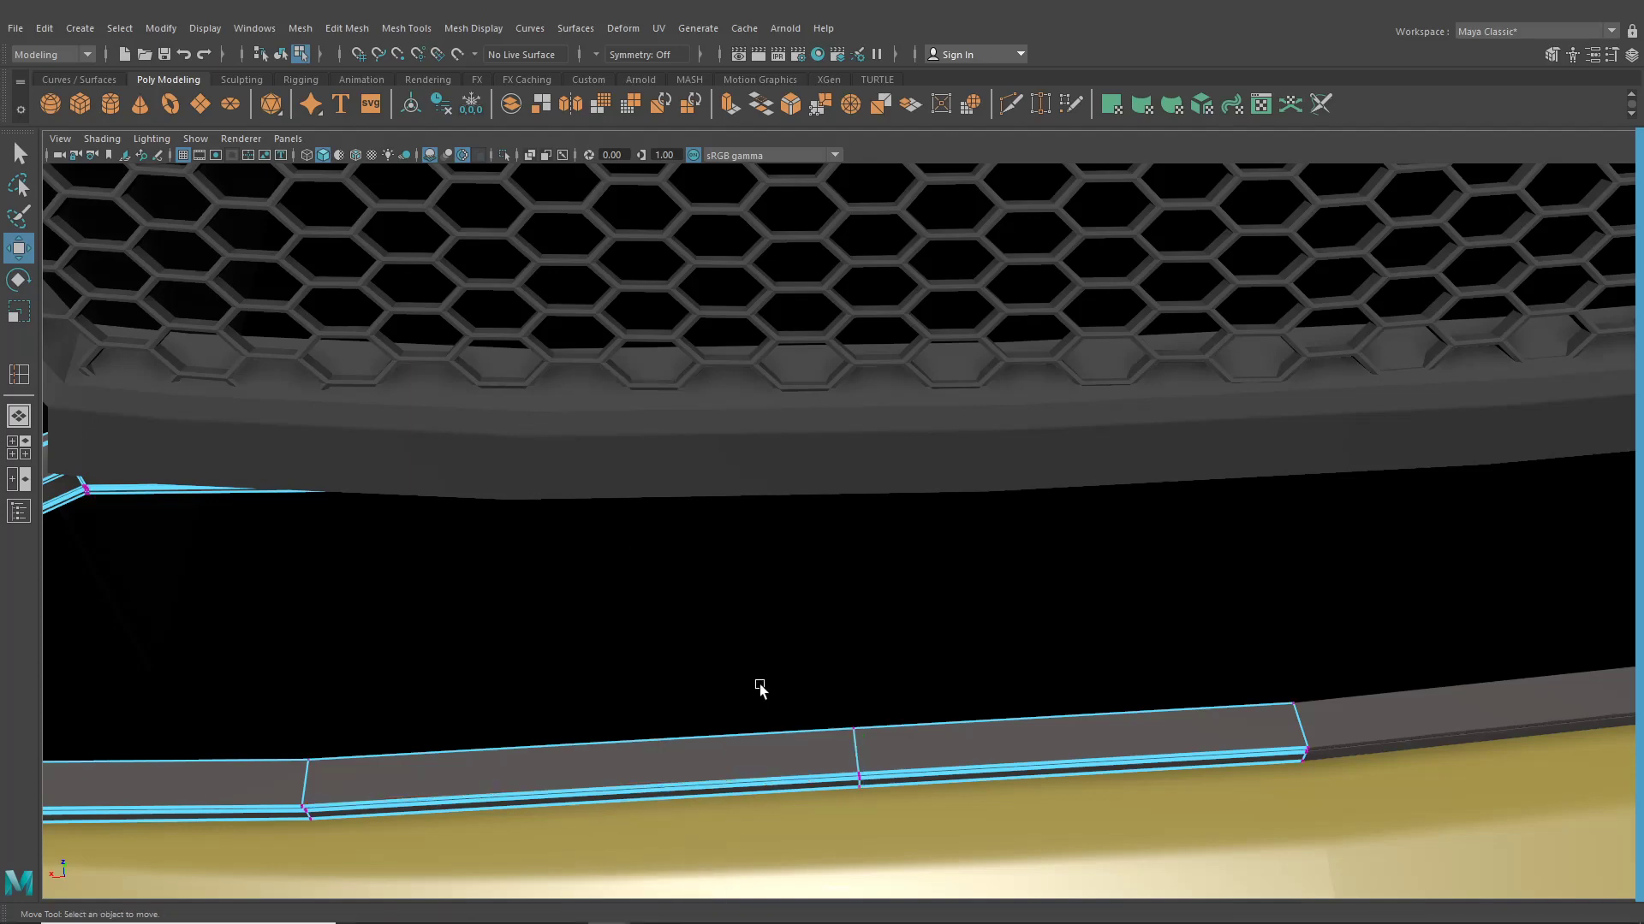
pyautogui.moveTo(758, 681); pyautogui.dragTo(930, 862)
pyautogui.keyDown('alt'); pyautogui.moveTo(861, 795); pyautogui.dragTo(940, 675); pyautogui.keyUp('alt')
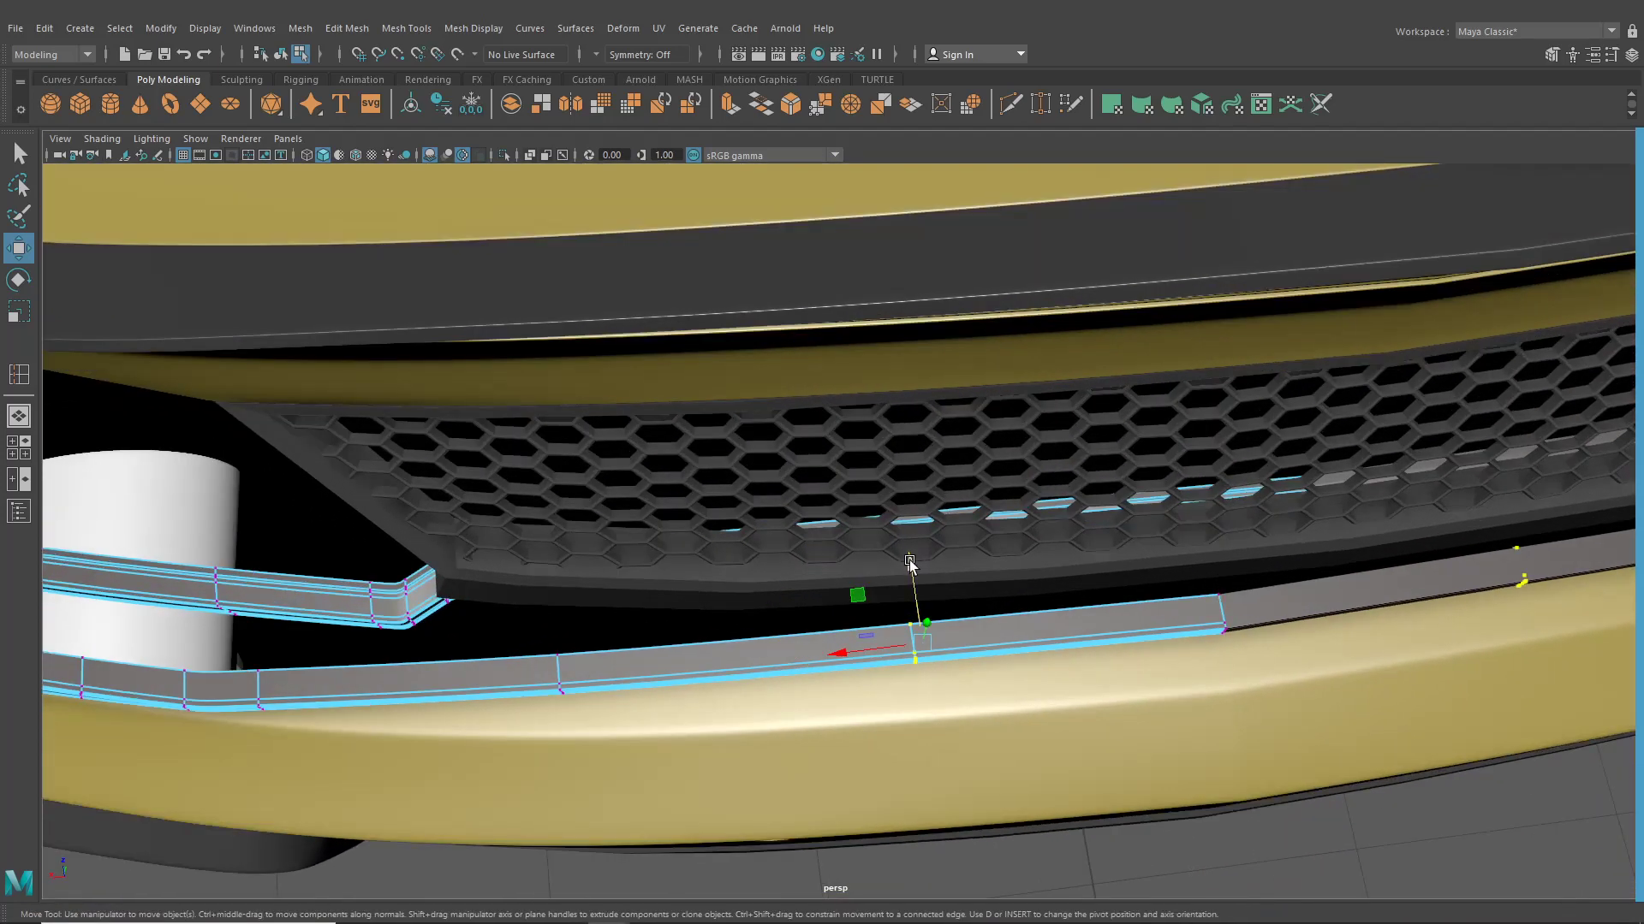
pyautogui.moveTo(910, 562); pyautogui.dragTo(909, 565)
pyautogui.moveTo(909, 566); pyautogui.dragTo(909, 567, button='middle')
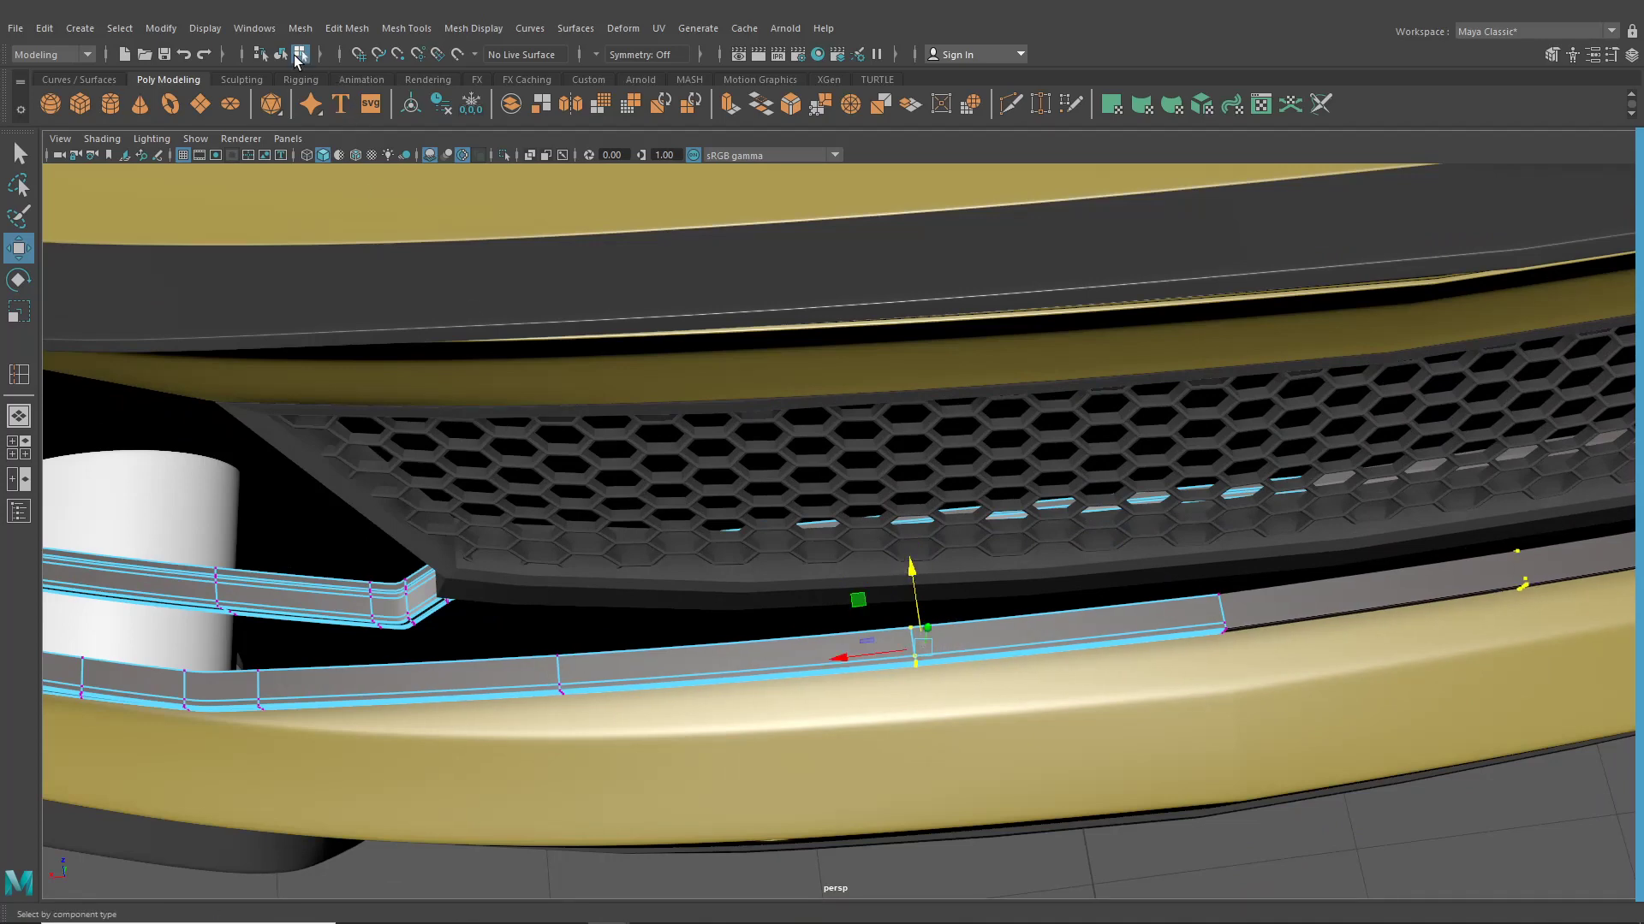
# Return to object selection, show the frame in smooth preview, deselect it and inspect the lower strip against the bumper
pyautogui.click(280, 55)
pyautogui.scroll(-5, 1023, 542)
pyautogui.keyDown('alt'); pyautogui.moveTo(1024, 542); pyautogui.dragTo(917, 616); pyautogui.keyUp('alt')
pyautogui.click(1183, 656)
pyautogui.scroll(-3, 1250, 606)
pyautogui.scroll(-5, 1097, 594)
pyautogui.scroll(5, 960, 635)
# Examine the frame's lower outer corner up close where it meets the bumper and side panel
pyautogui.keyDown('alt'); pyautogui.moveTo(917, 617); pyautogui.dragTo(1133, 660, button='middle'); pyautogui.keyUp('alt')
pyautogui.scroll(4, 699, 610)
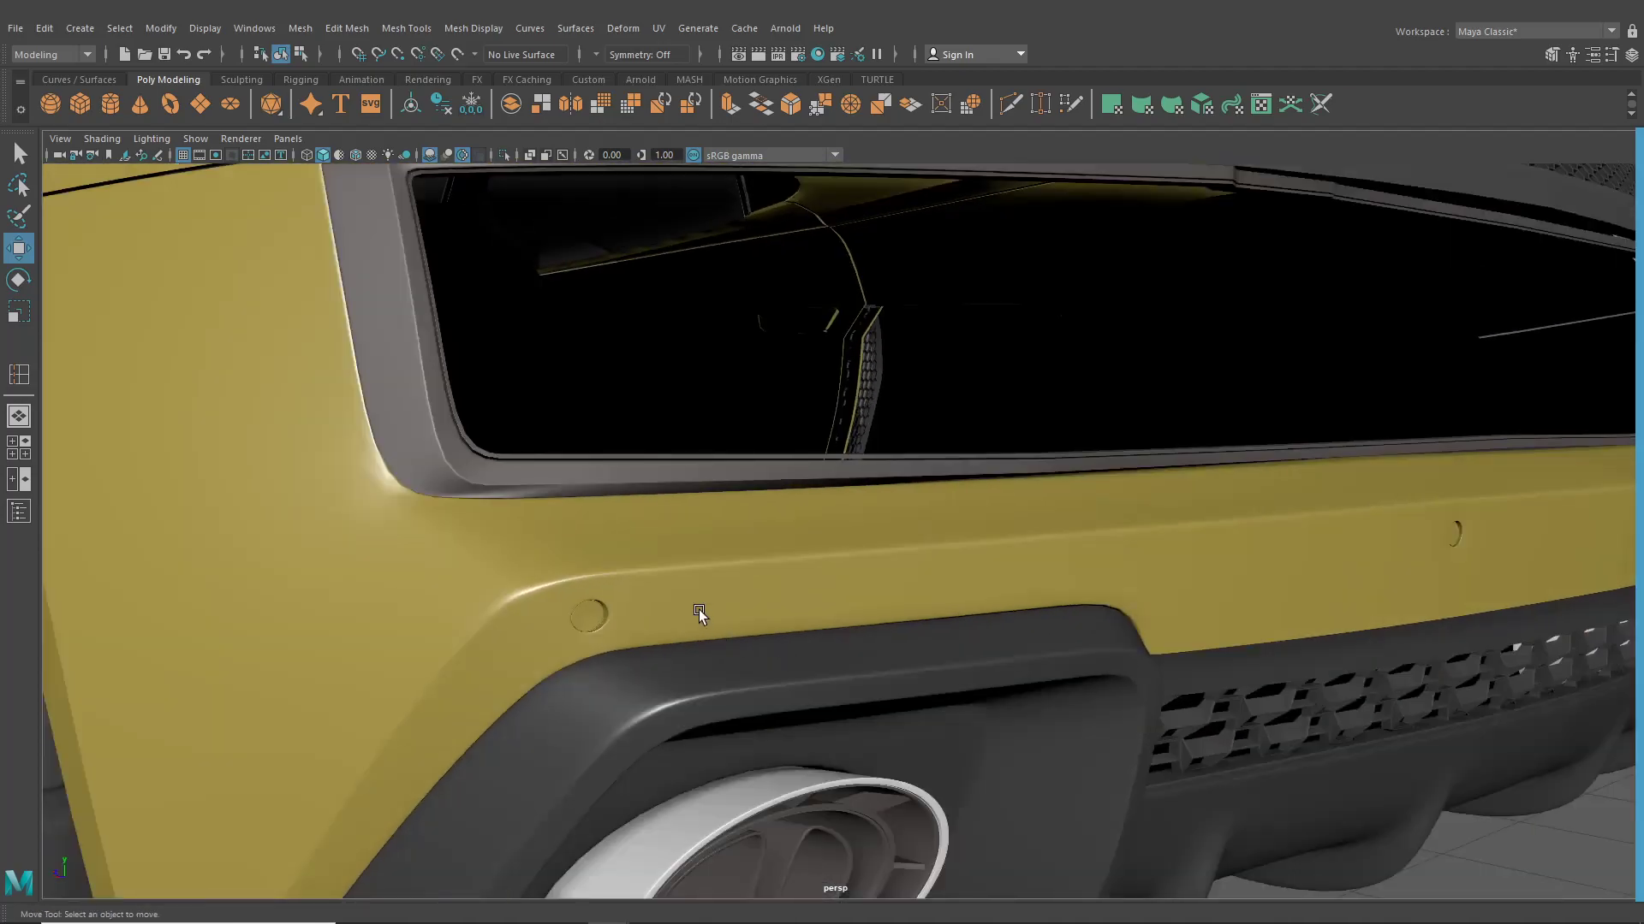
pyautogui.keyDown('alt'); pyautogui.moveTo(698, 610); pyautogui.dragTo(1048, 512); pyautogui.keyUp('alt')
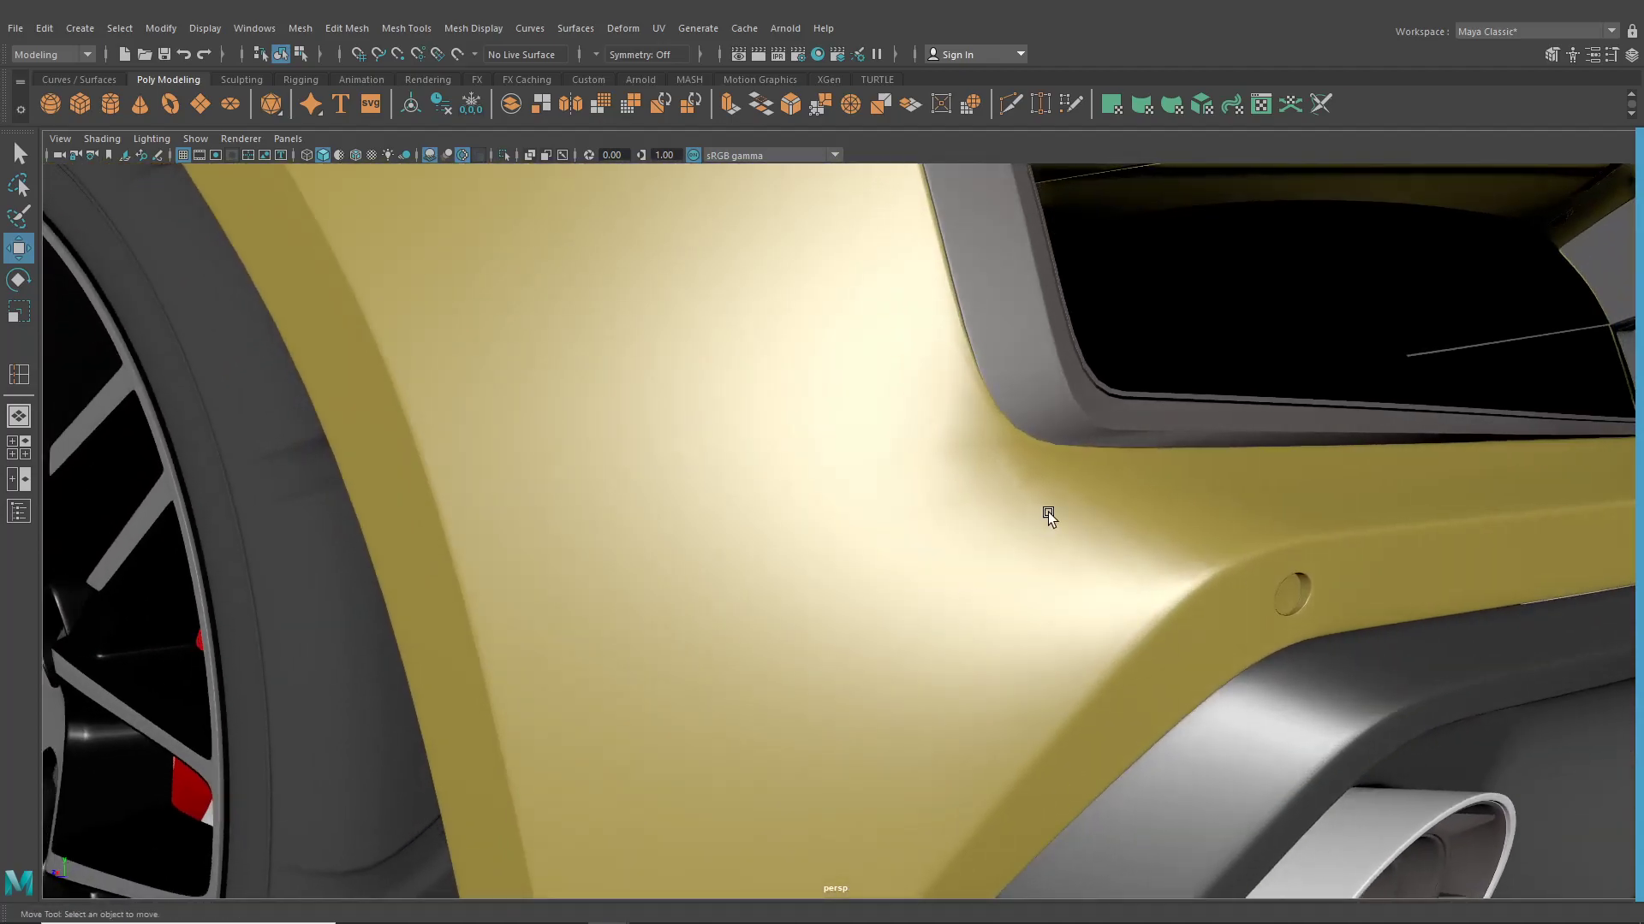
pyautogui.keyDown('alt'); pyautogui.moveTo(1128, 435); pyautogui.dragTo(986, 501); pyautogui.keyUp('alt')
pyautogui.keyDown('alt'); pyautogui.moveTo(986, 501); pyautogui.dragTo(1455, 505, button='middle'); pyautogui.keyUp('alt')
pyautogui.keyDown('alt'); pyautogui.moveTo(970, 496); pyautogui.dragTo(1041, 603, button='right'); pyautogui.keyUp('alt')
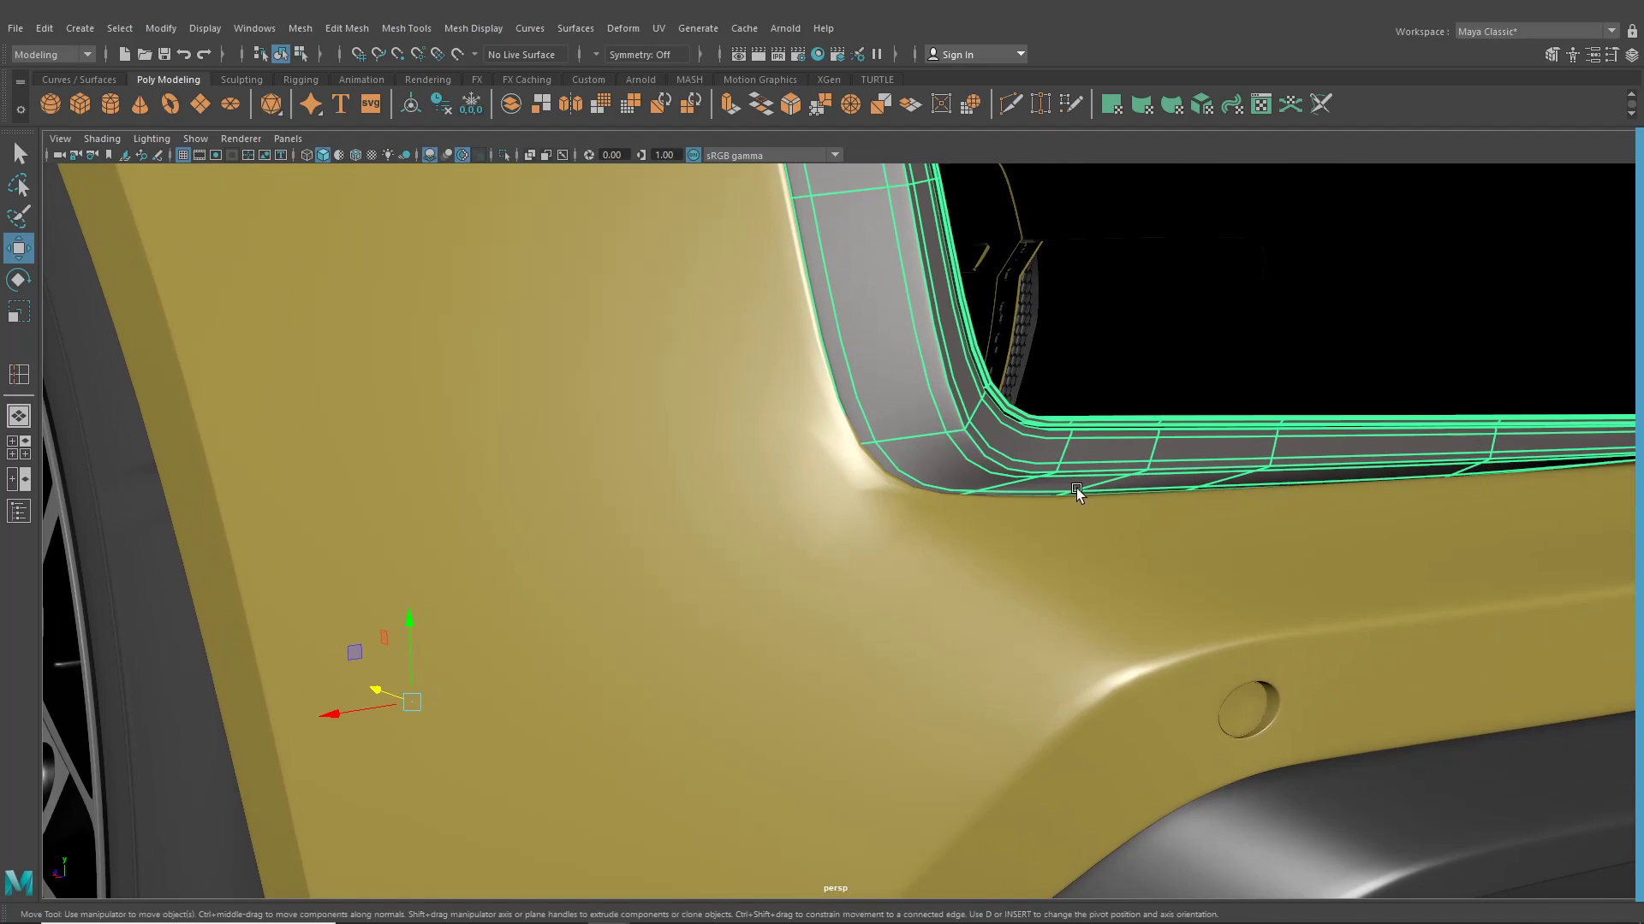
# Show the rear opening's trim frame unsmoothed and nudge the vertices along its lower front edge, near the corner, slightly downward
pyautogui.keyDown('alt'); pyautogui.moveTo(1076, 488); pyautogui.dragTo(939, 469, button='middle'); pyautogui.keyUp('alt')
pyautogui.press('1')
pyautogui.keyDown('alt'); pyautogui.moveTo(938, 469); pyautogui.dragTo(1039, 613, button='right'); pyautogui.keyUp('alt')
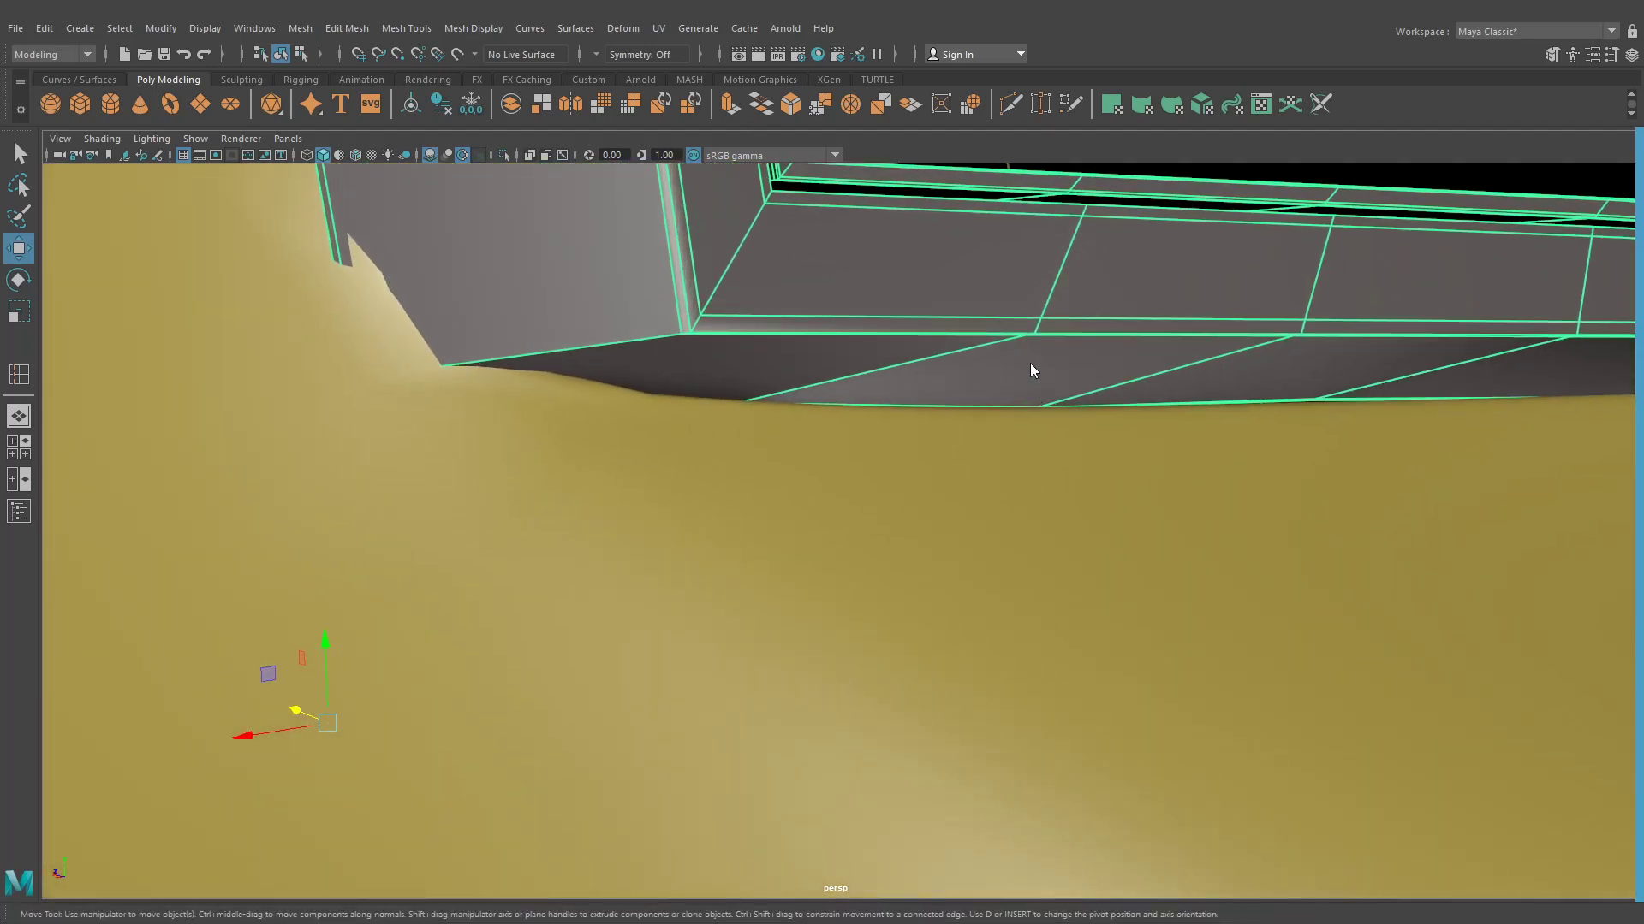
pyautogui.moveTo(1030, 362); pyautogui.dragTo(983, 358, button='right')
pyautogui.click(1020, 342)
pyautogui.keyDown('alt'); pyautogui.moveTo(1031, 375); pyautogui.dragTo(1032, 362); pyautogui.keyUp('alt')
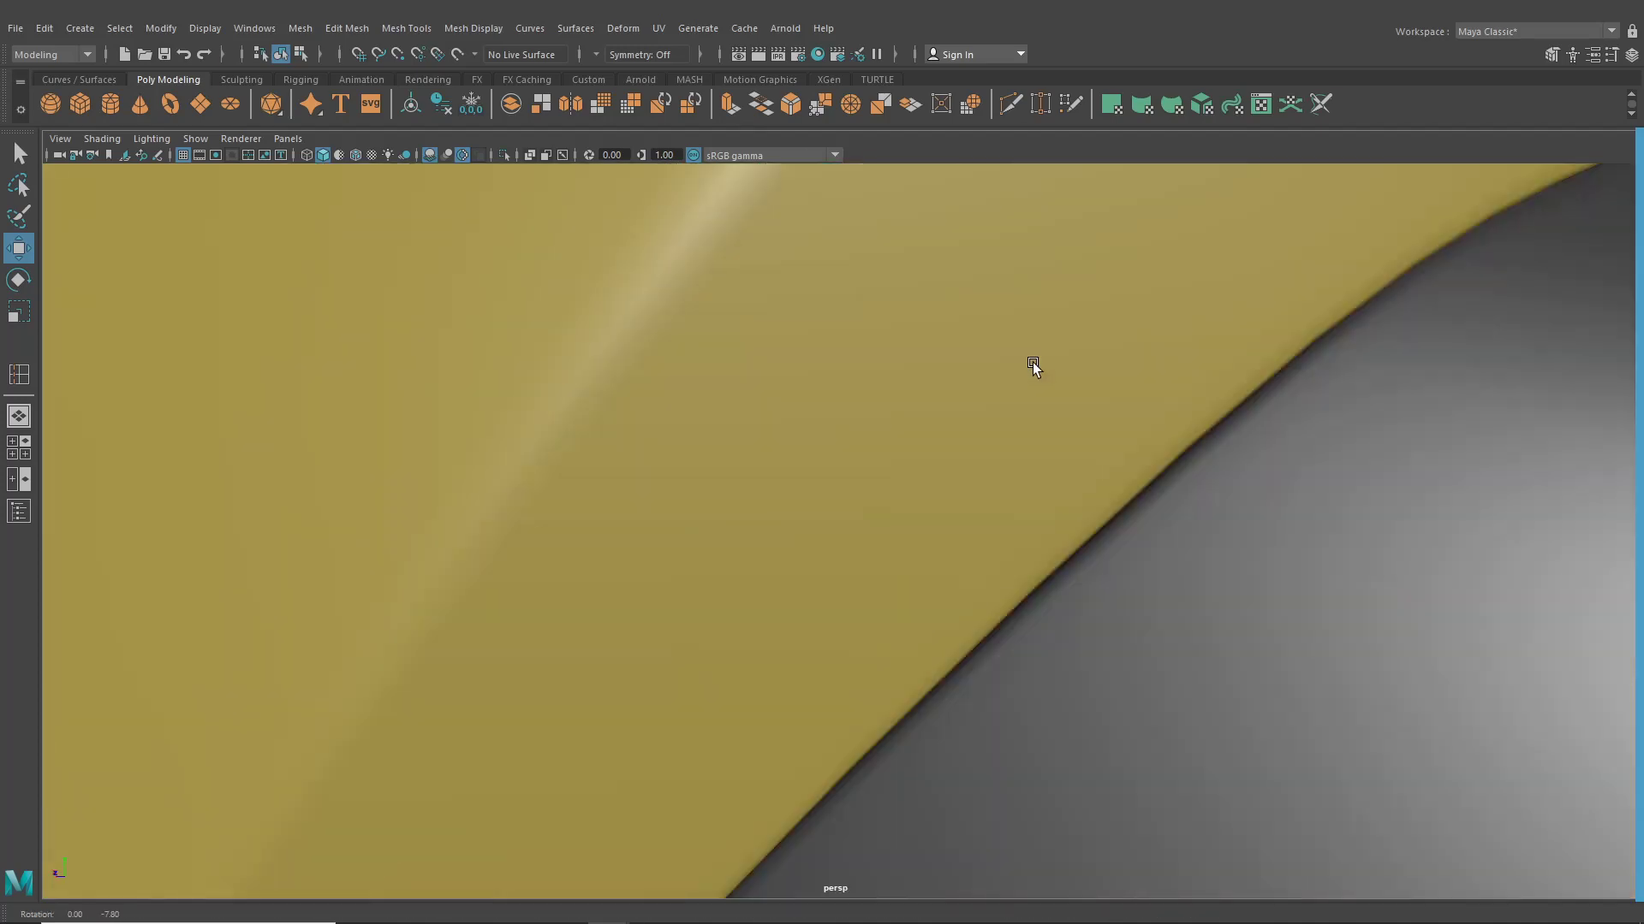
pyautogui.scroll(-4, 1031, 375)
pyautogui.keyDown('alt'); pyautogui.moveTo(1031, 377); pyautogui.dragTo(969, 608, button='middle'); pyautogui.keyUp('alt')
pyautogui.keyDown('alt'); pyautogui.moveTo(969, 608); pyautogui.dragTo(1003, 598); pyautogui.keyUp('alt')
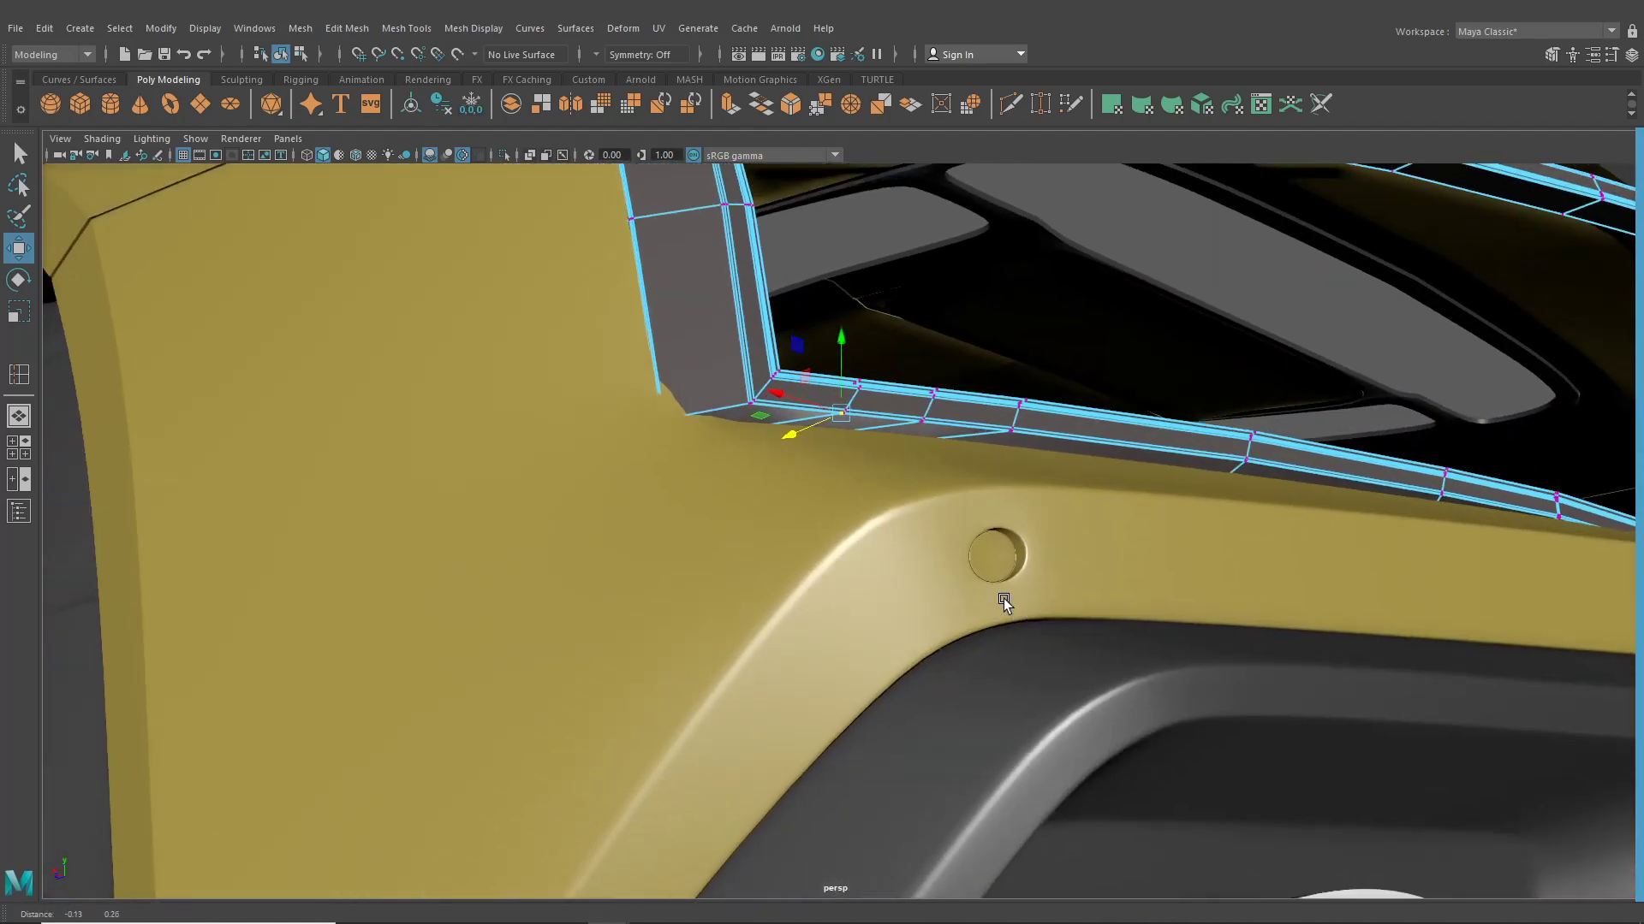
pyautogui.keyDown('alt'); pyautogui.moveTo(800, 482); pyautogui.dragTo(869, 505, button='right'); pyautogui.keyUp('alt')
pyautogui.keyDown('alt'); pyautogui.moveTo(870, 505); pyautogui.dragTo(879, 559); pyautogui.keyUp('alt')
pyautogui.keyDown('alt'); pyautogui.moveTo(790, 480); pyautogui.dragTo(834, 521, button='right'); pyautogui.keyUp('alt')
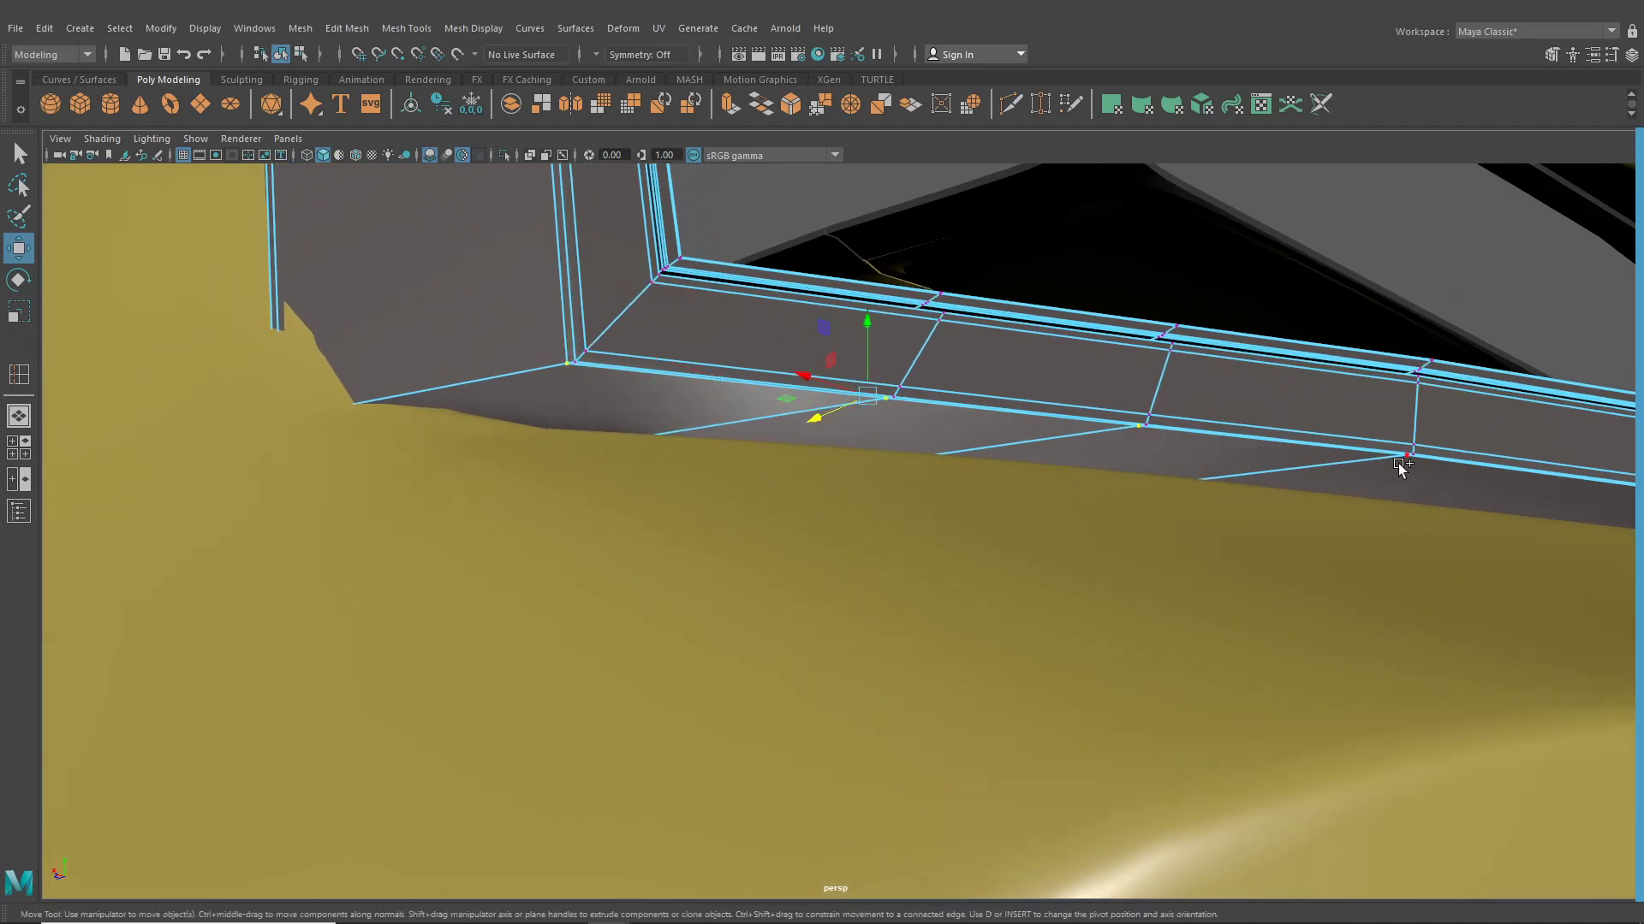
pyautogui.moveTo(1019, 340); pyautogui.dragTo(1012, 348)
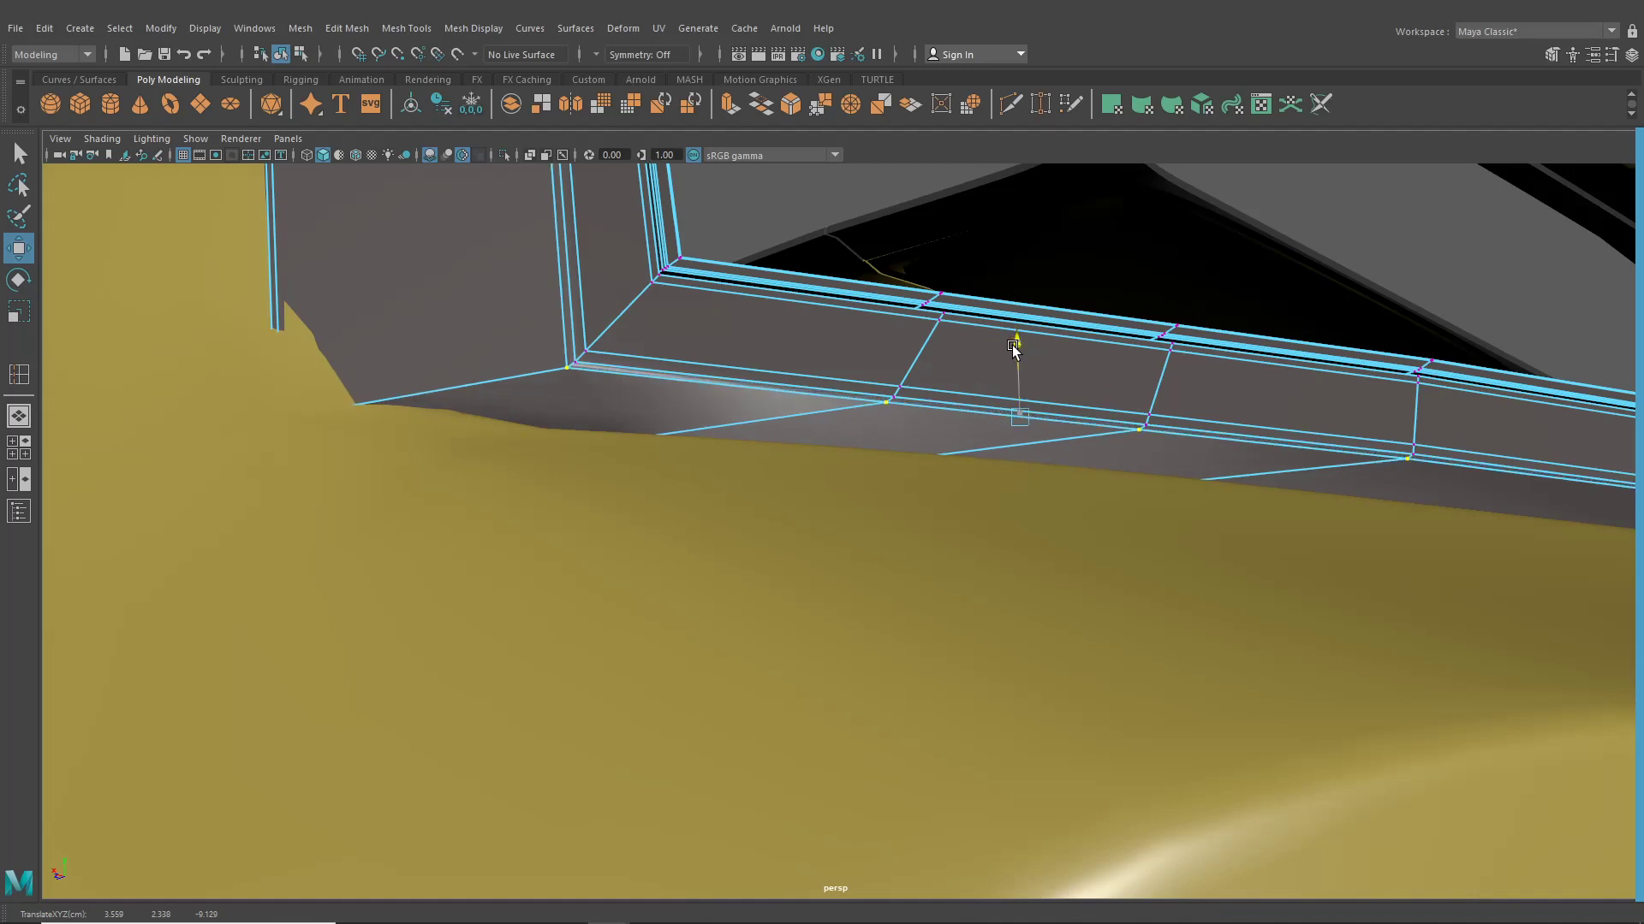
# Lower the remaining vertices toward the centre of the trim frame's lower edge, return to object mode and deselect the frame
pyautogui.keyDown('alt'); pyautogui.moveTo(1175, 426); pyautogui.dragTo(1138, 427, button='right'); pyautogui.keyUp('alt')
pyautogui.keyDown('alt'); pyautogui.moveTo(1138, 427); pyautogui.dragTo(938, 397, button='middle'); pyautogui.keyUp('alt')
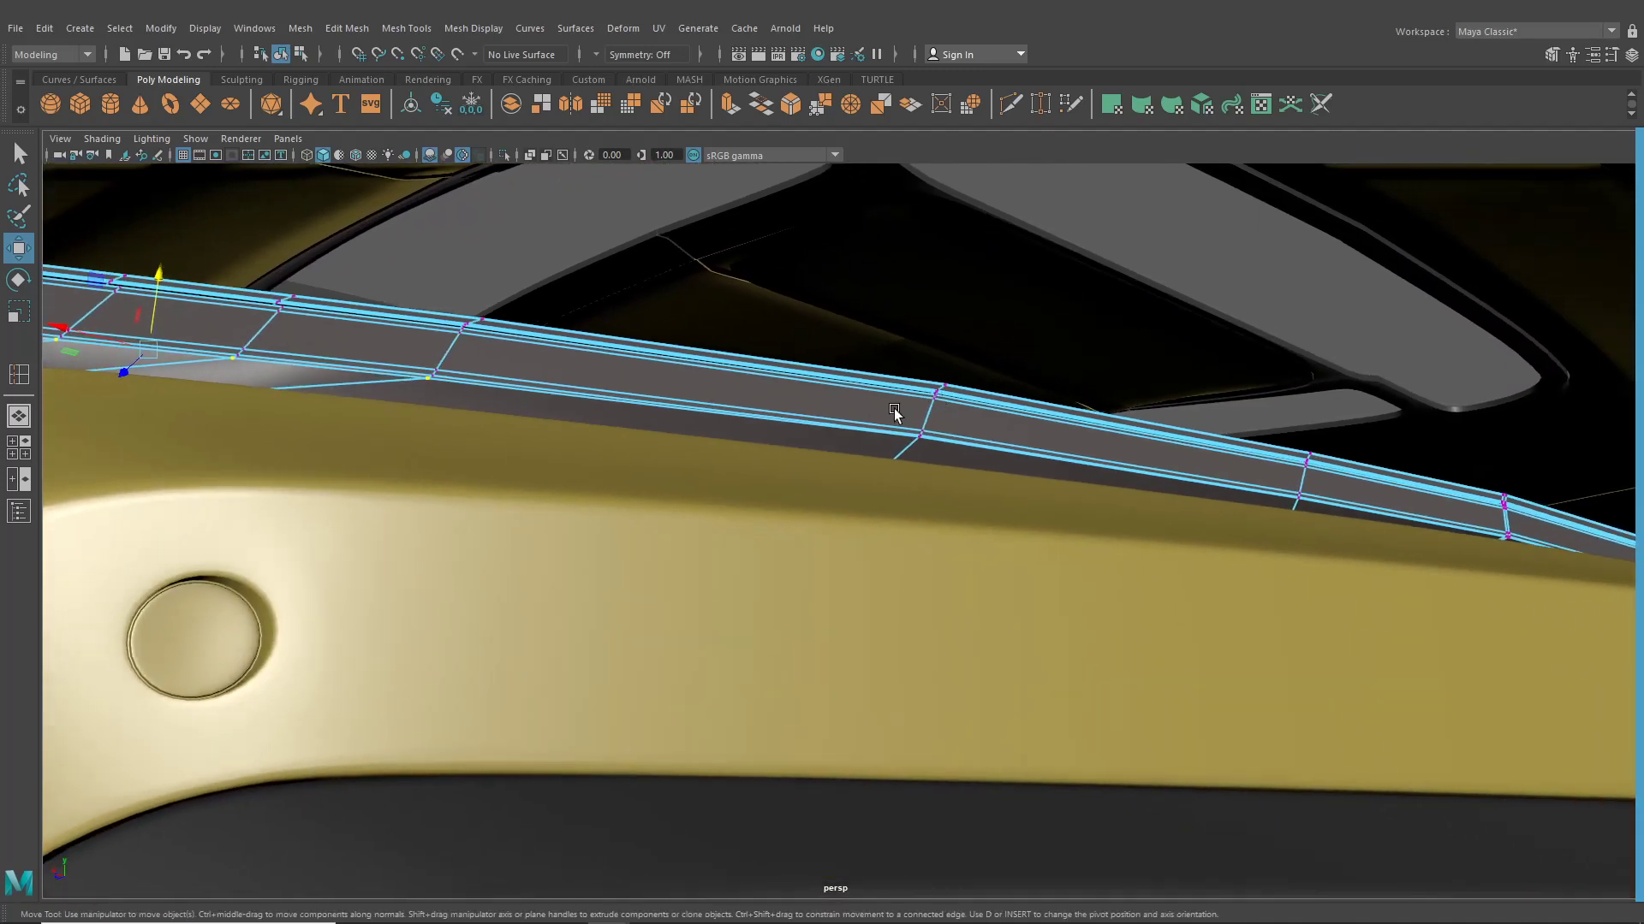
pyautogui.keyDown('alt'); pyautogui.moveTo(894, 408); pyautogui.dragTo(973, 435, button='right'); pyautogui.keyUp('alt')
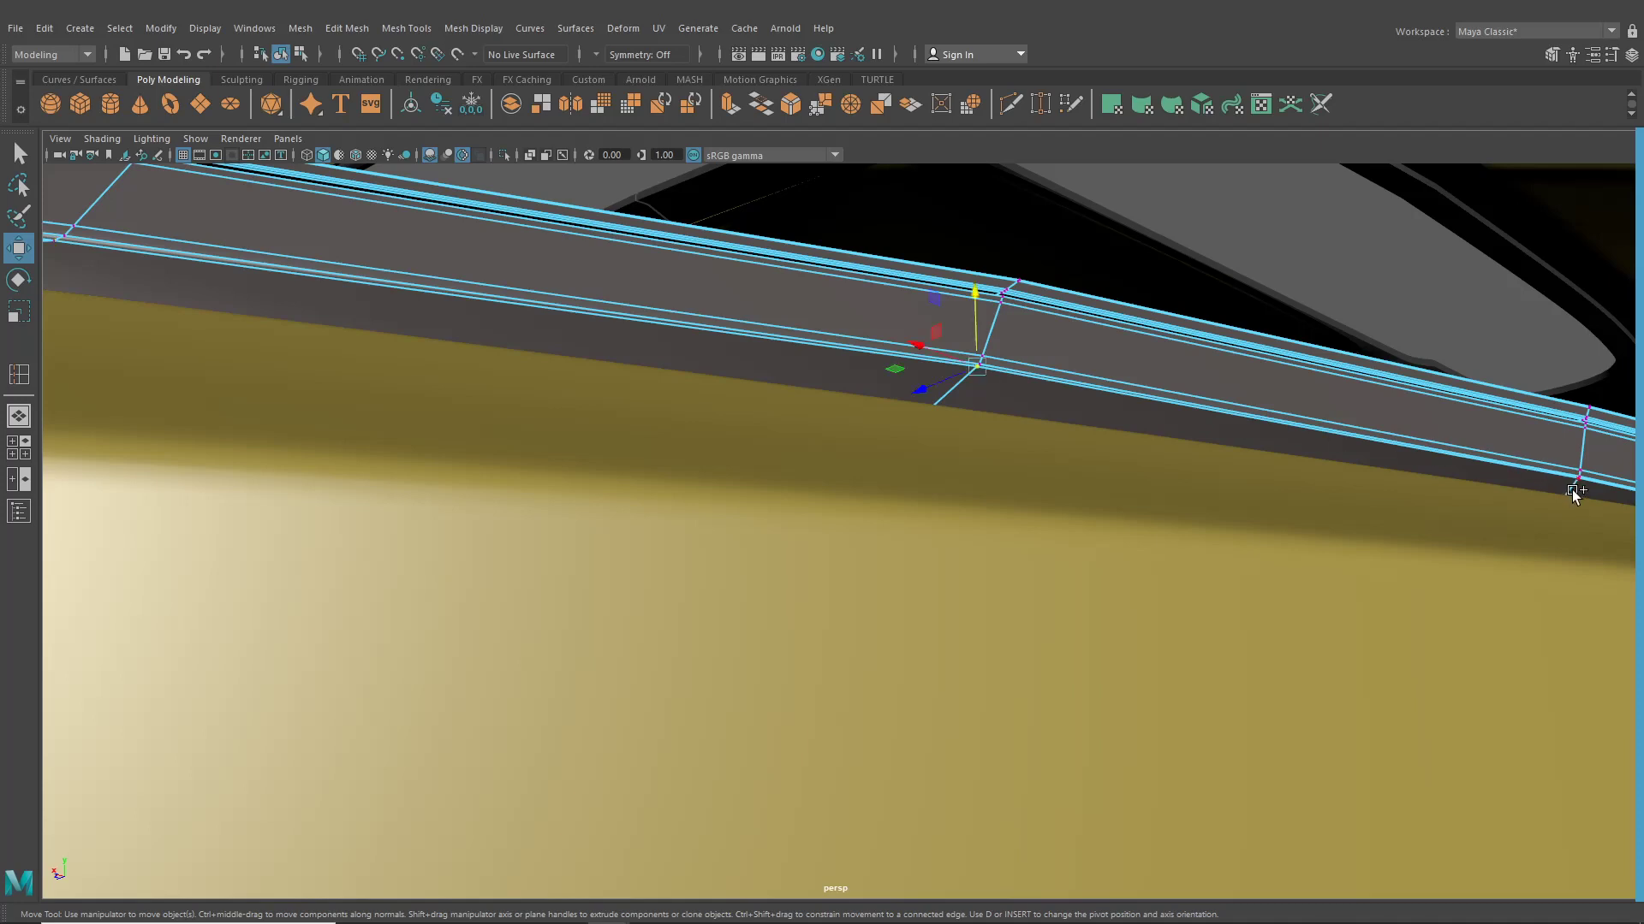
pyautogui.moveTo(1295, 358); pyautogui.dragTo(1294, 360)
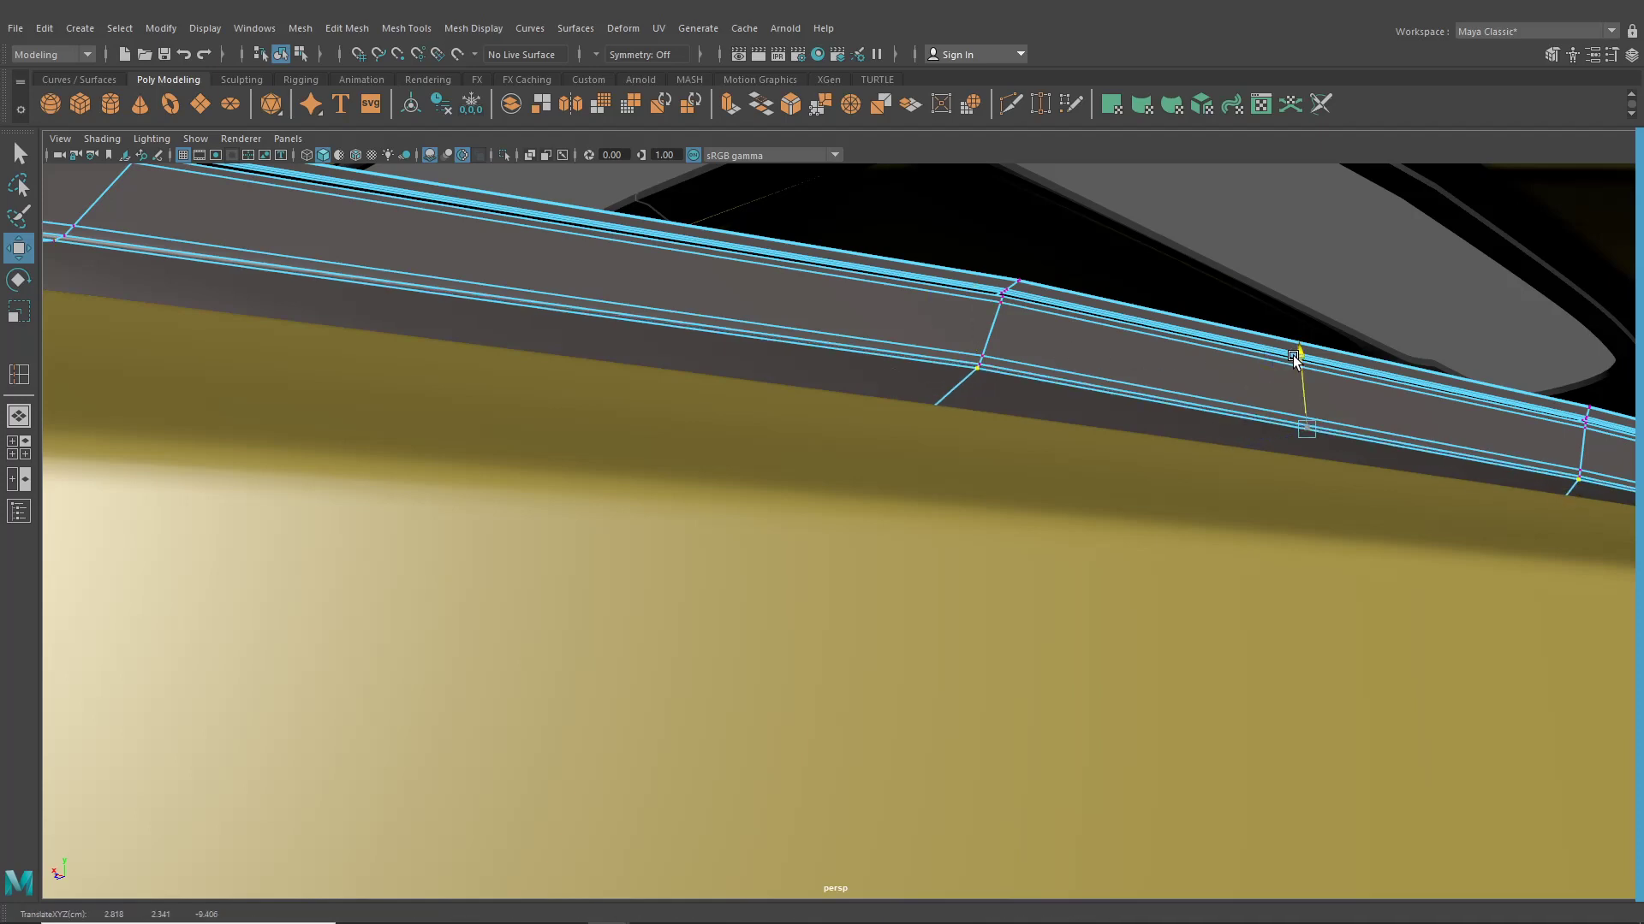
pyautogui.click(281, 55)
pyautogui.scroll(-12, 802, 454)
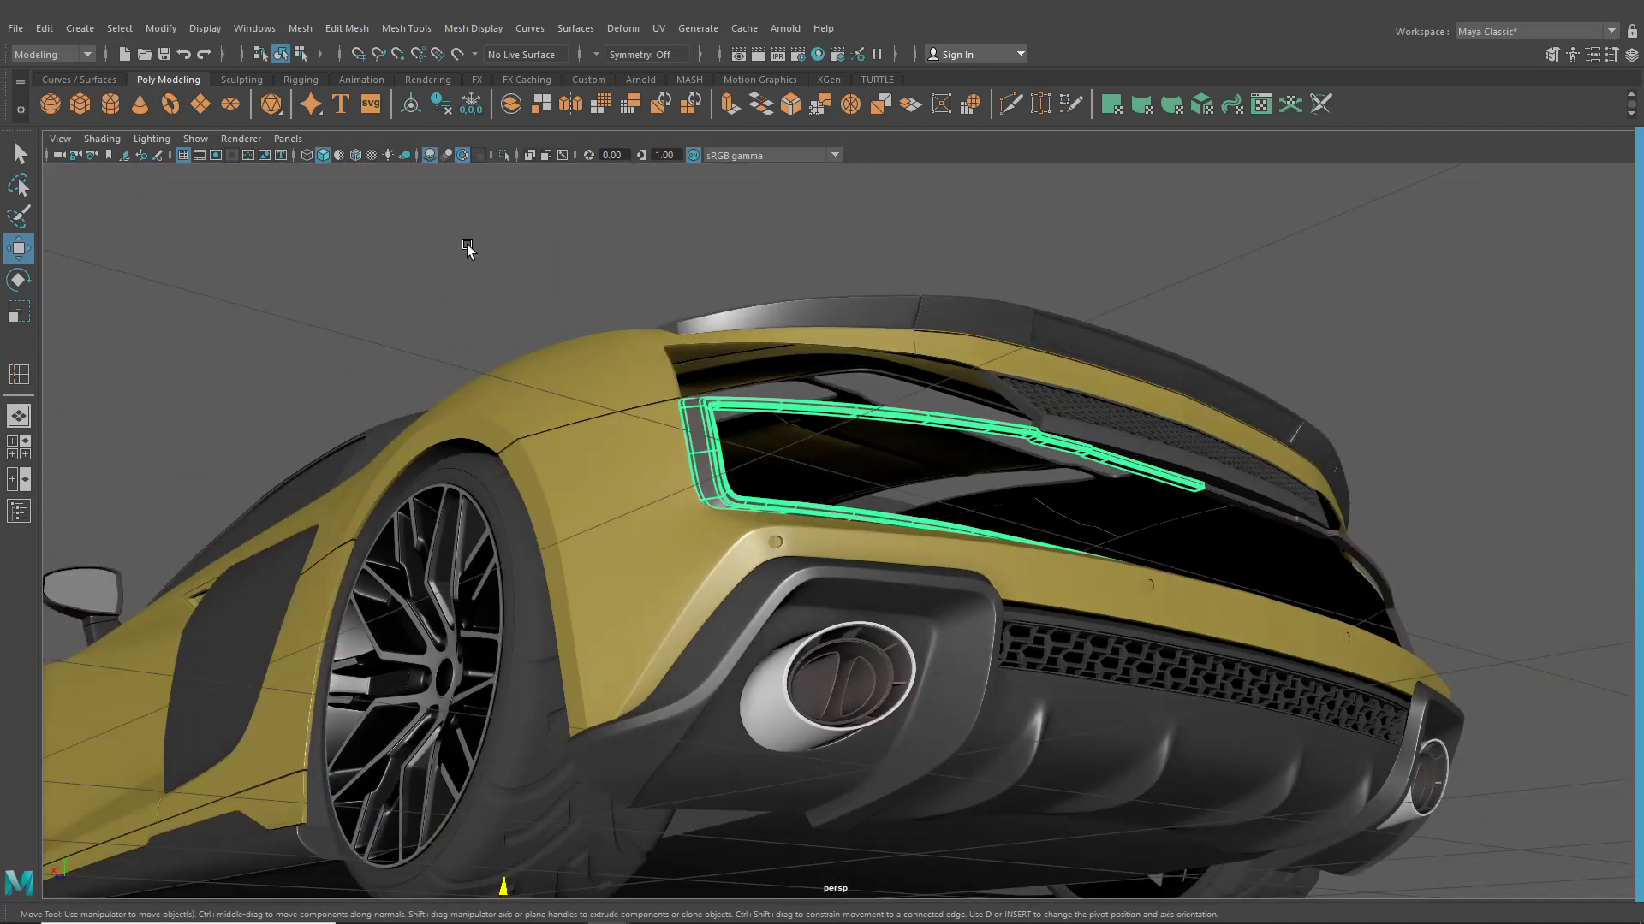
pyautogui.click(465, 243)
# Move the wide hexagonal mesh panel from beside the car to the rear end, across the large opening
pyautogui.scroll(6, 624, 393)
pyautogui.keyDown('alt'); pyautogui.moveTo(623, 394); pyautogui.dragTo(656, 424); pyautogui.keyUp('alt')
pyautogui.scroll(-7, 966, 609)
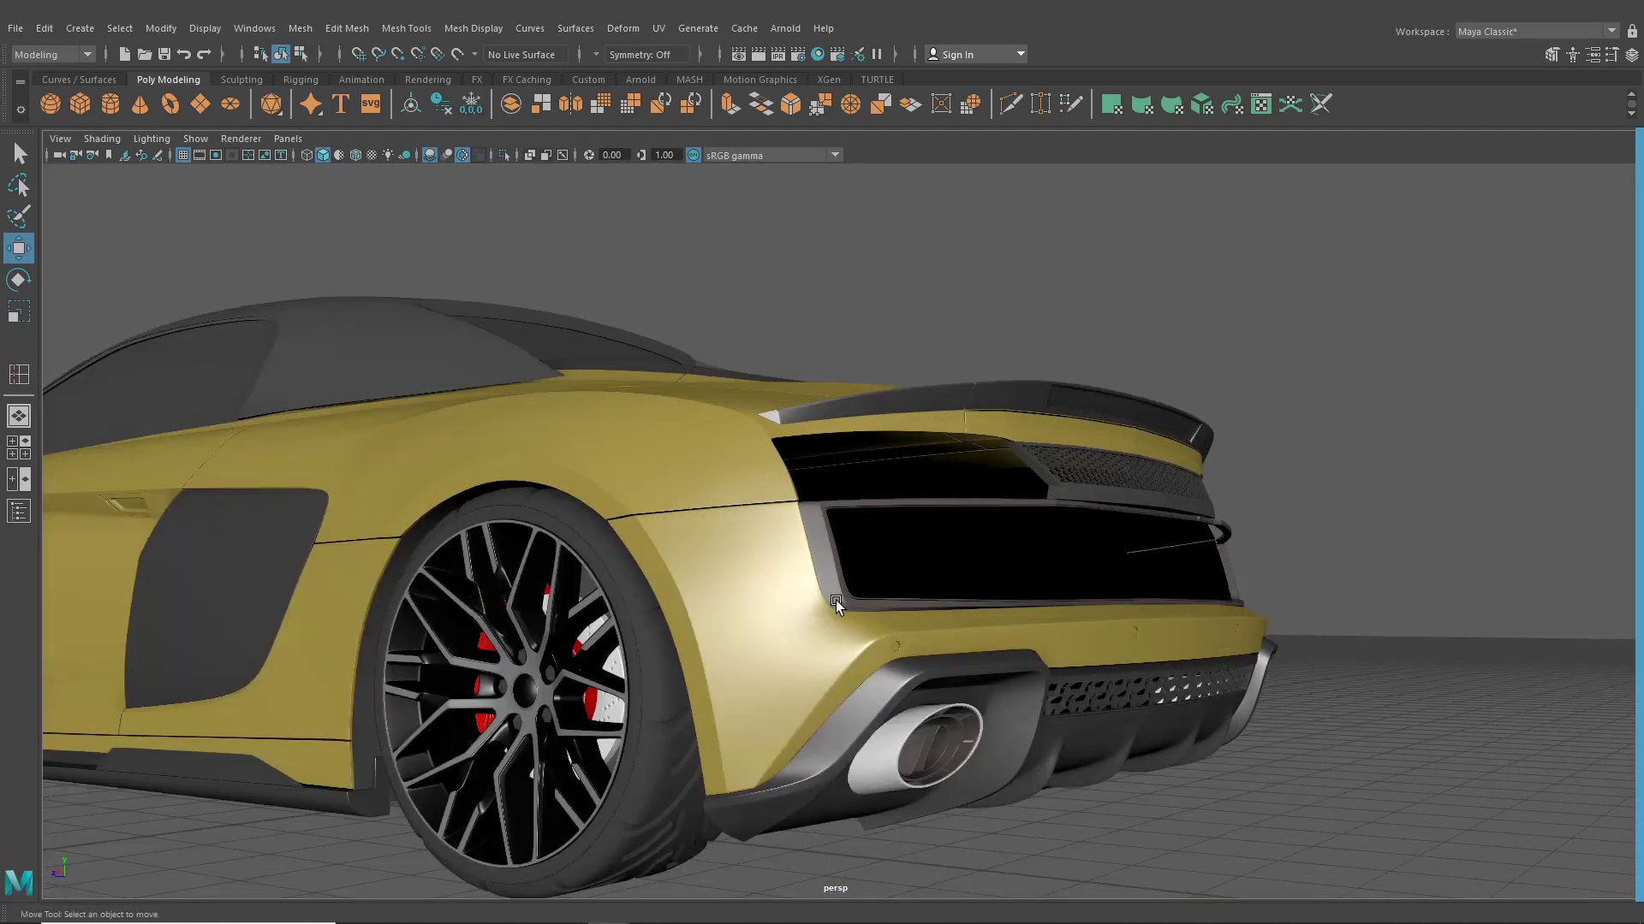
pyautogui.scroll(-3, 993, 618)
pyautogui.keyDown('alt'); pyautogui.moveTo(993, 611); pyautogui.dragTo(856, 625); pyautogui.keyUp('alt')
pyautogui.scroll(-9, 1015, 597)
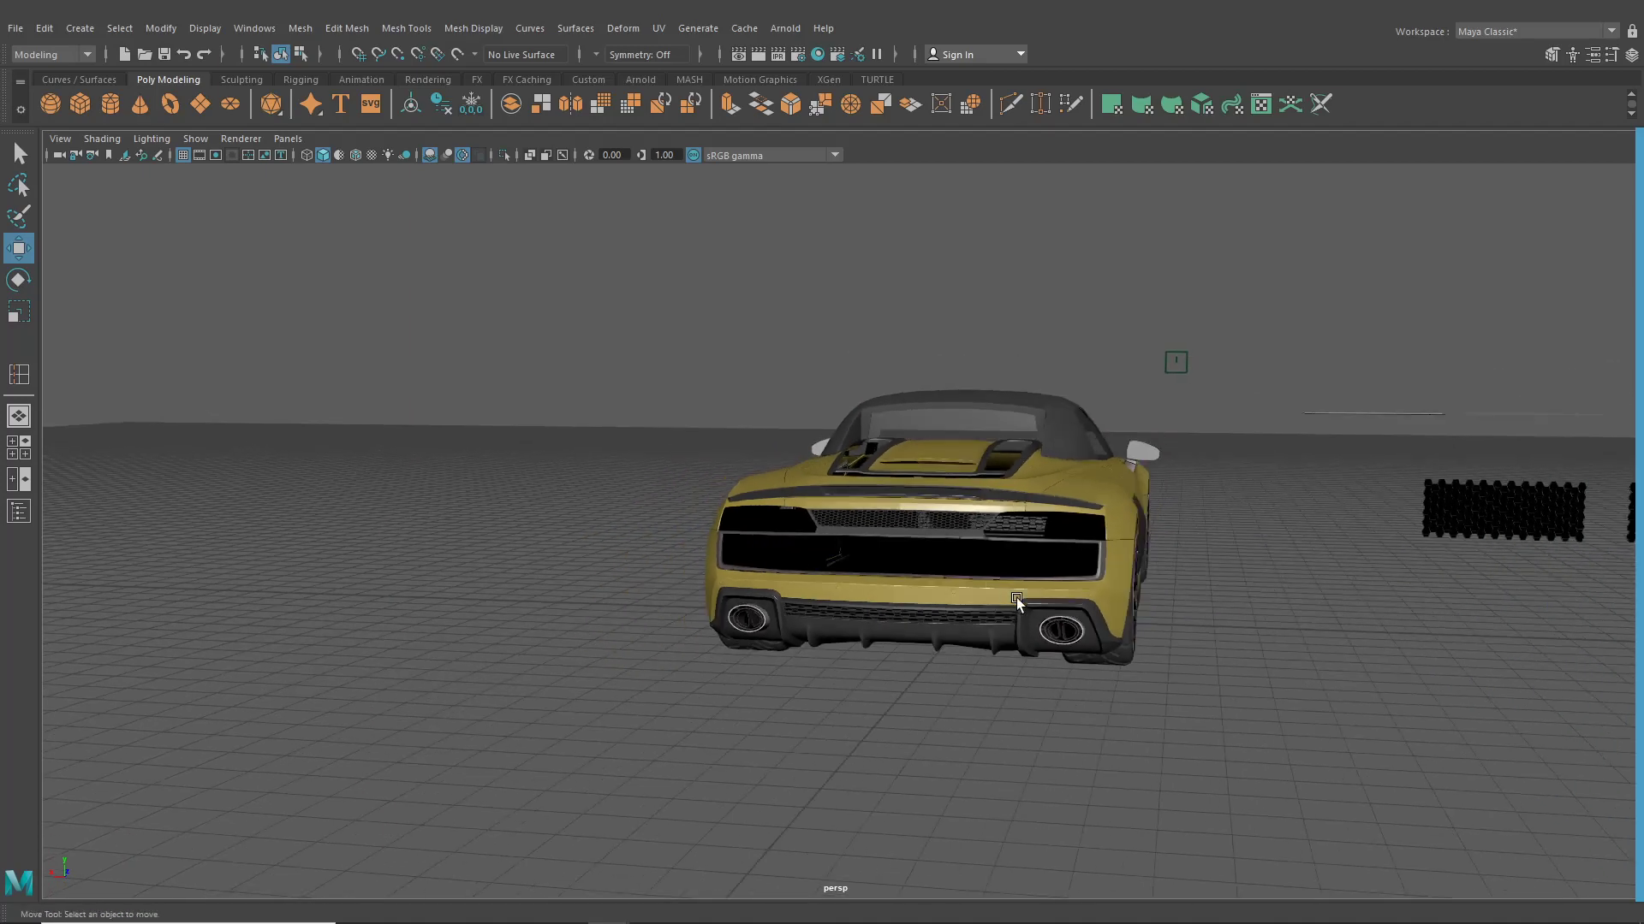
pyautogui.keyDown('alt'); pyautogui.moveTo(994, 578); pyautogui.dragTo(1133, 746); pyautogui.keyUp('alt')
pyautogui.click(1106, 688)
pyautogui.moveTo(1171, 692); pyautogui.dragTo(860, 531)
pyautogui.scroll(3, 835, 632)
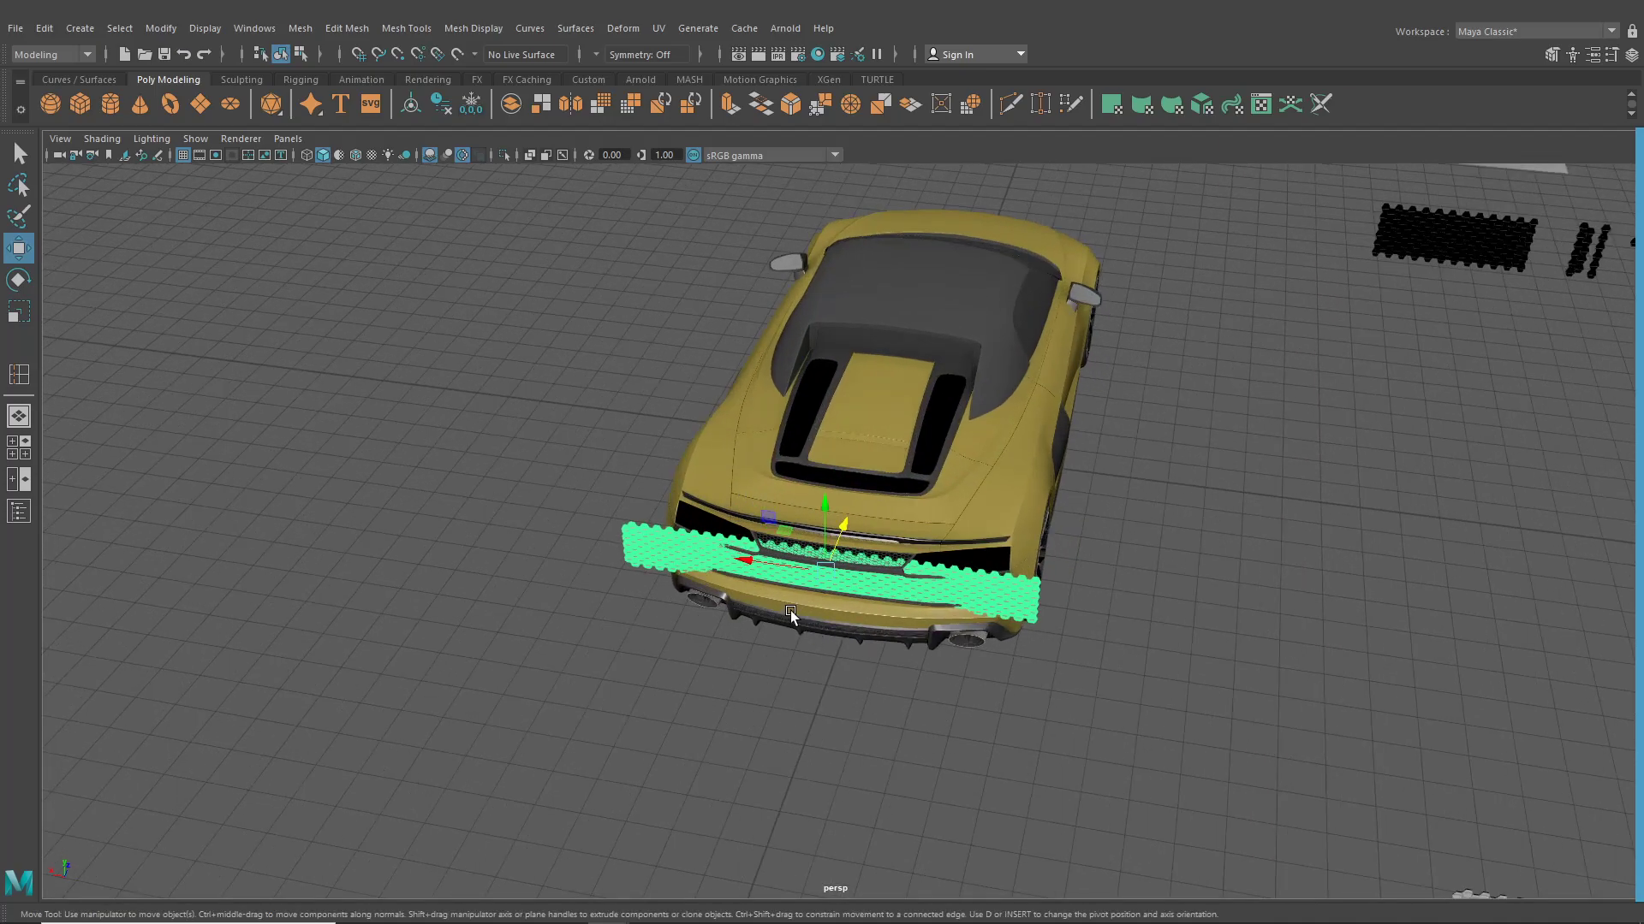
# Adjust the hexagonal mesh sideways and in height so it covers the rear opening between the upper grille and the bumper
pyautogui.moveTo(748, 556); pyautogui.dragTo(833, 582)
pyautogui.keyDown('alt'); pyautogui.moveTo(849, 672); pyautogui.dragTo(854, 529); pyautogui.keyUp('alt')
pyautogui.scroll(6, 906, 587)
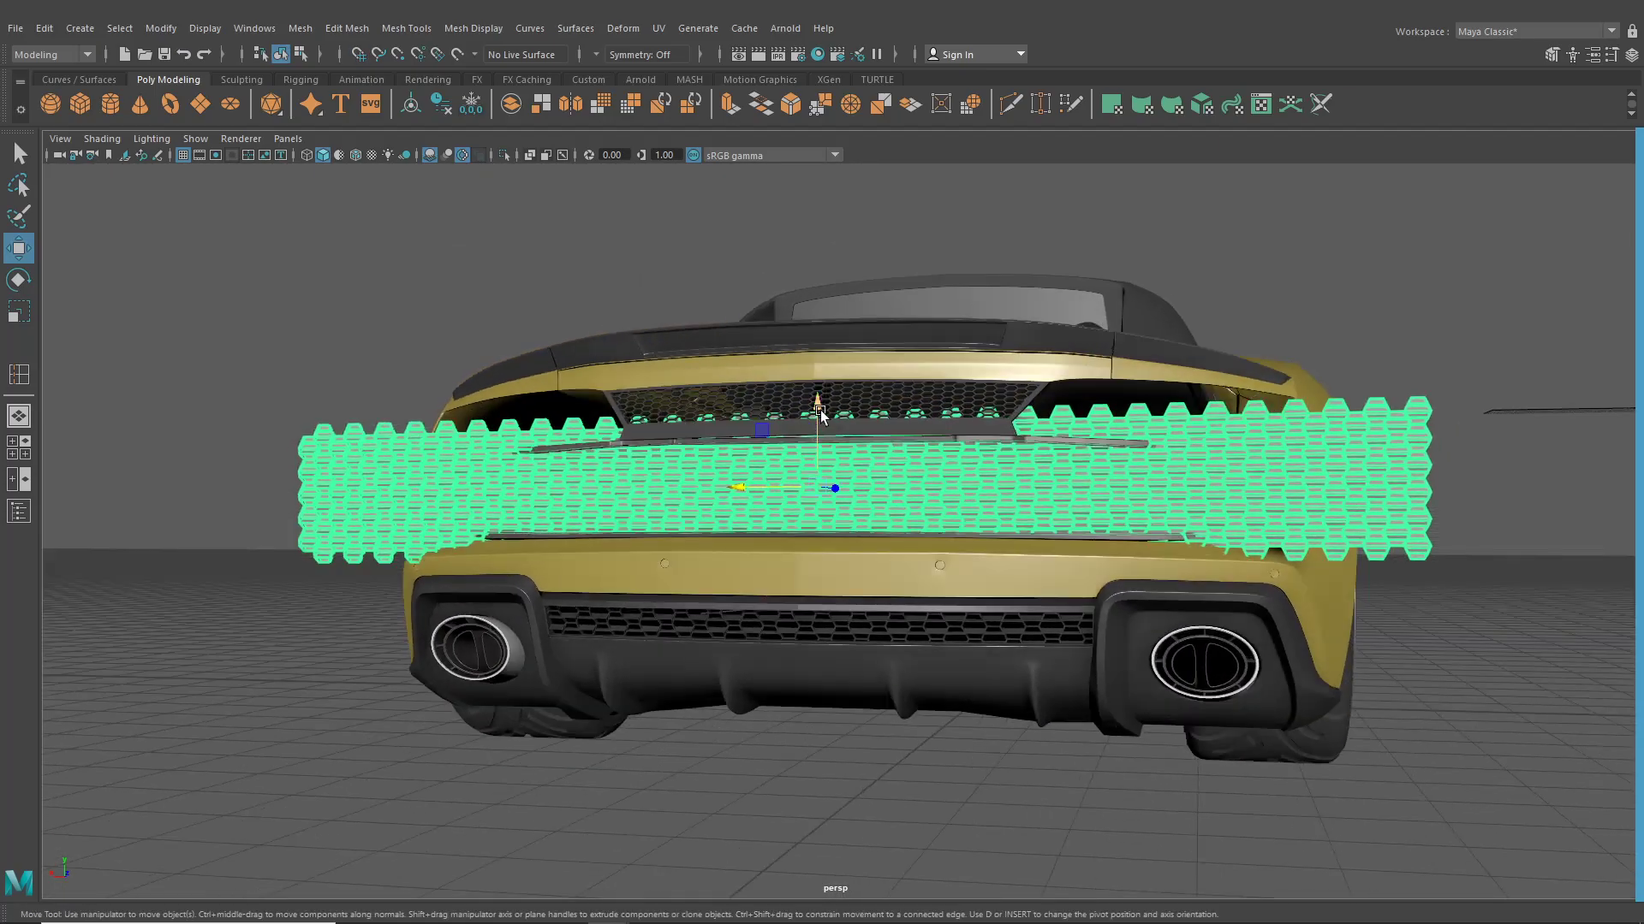
pyautogui.moveTo(822, 406); pyautogui.dragTo(1060, 561)
pyautogui.keyDown('alt'); pyautogui.moveTo(1057, 560); pyautogui.dragTo(854, 513, button='middle'); pyautogui.keyUp('alt')
pyautogui.scroll(5, 844, 512)
pyautogui.moveTo(719, 503)
pyautogui.mouseDown()
pyautogui.moveTo(827, 598)
pyautogui.moveTo(775, 595)
pyautogui.moveTo(696, 526)
pyautogui.moveTo(922, 614)
pyautogui.moveTo(722, 472)
pyautogui.mouseUp()
pyautogui.hotkey('ctrl', 'z')
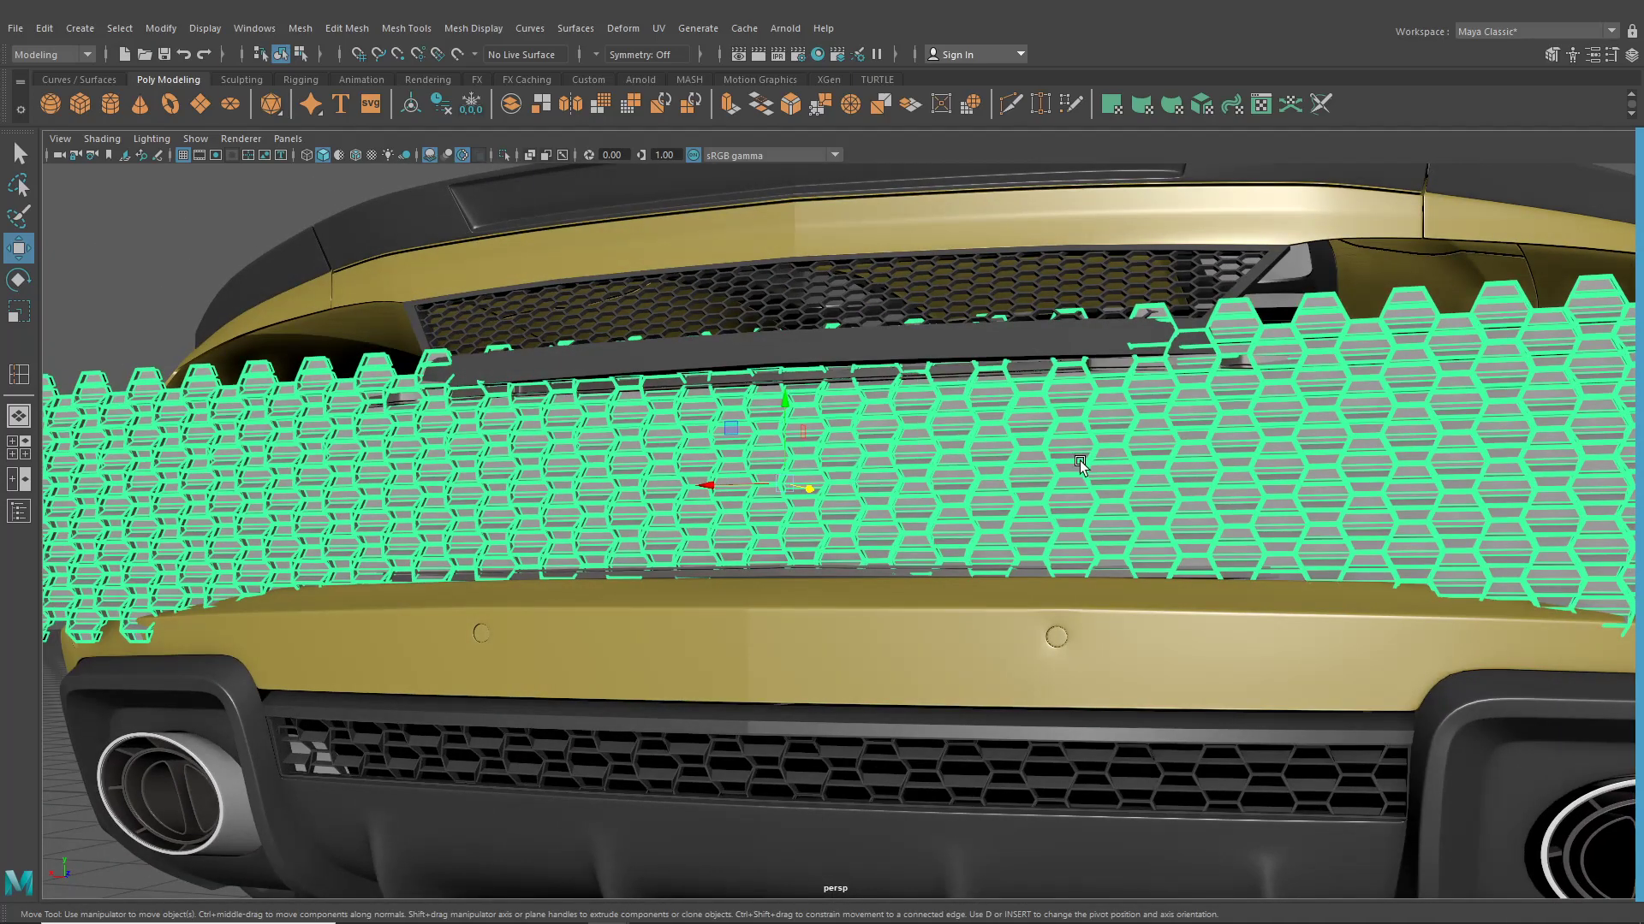
# Examine from several angles how the hexagonal mesh sits against the rear opening and the bumper edge
pyautogui.keyDown('alt'); pyautogui.moveTo(1080, 460); pyautogui.dragTo(1065, 469); pyautogui.keyUp('alt')
pyautogui.keyDown('alt'); pyautogui.moveTo(1065, 469); pyautogui.dragTo(1072, 532, button='middle'); pyautogui.keyUp('alt')
pyautogui.scroll(2, 1072, 533)
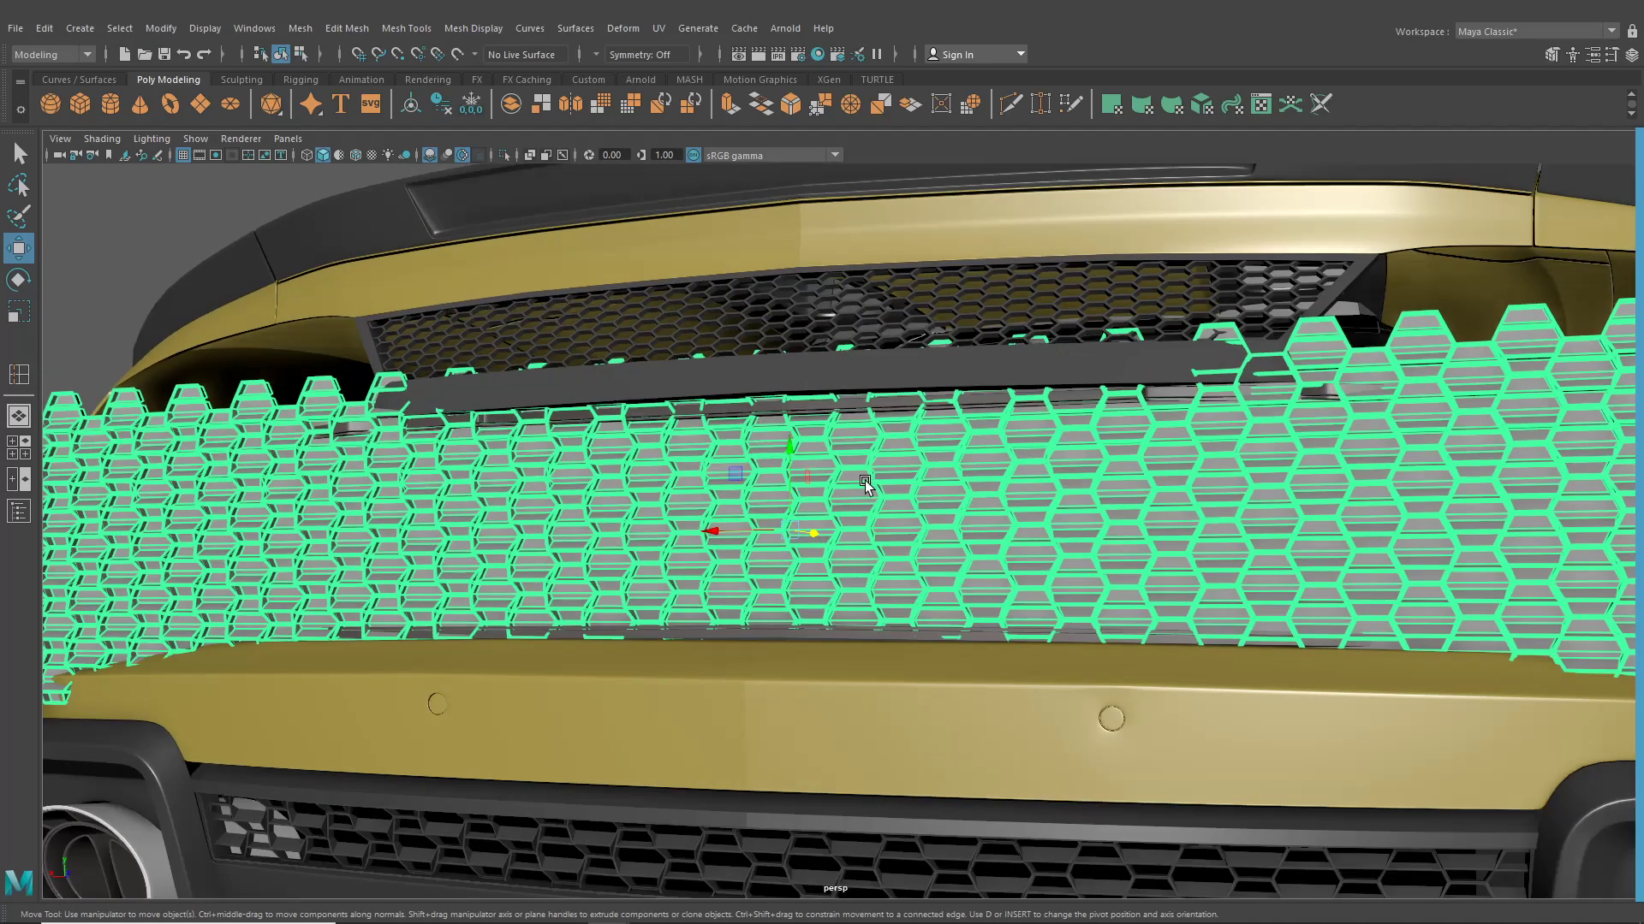
pyautogui.keyDown('alt'); pyautogui.moveTo(865, 480); pyautogui.dragTo(882, 570); pyautogui.keyUp('alt')
pyautogui.keyDown('alt'); pyautogui.moveTo(882, 570); pyautogui.dragTo(896, 618, button='middle'); pyautogui.keyUp('alt')
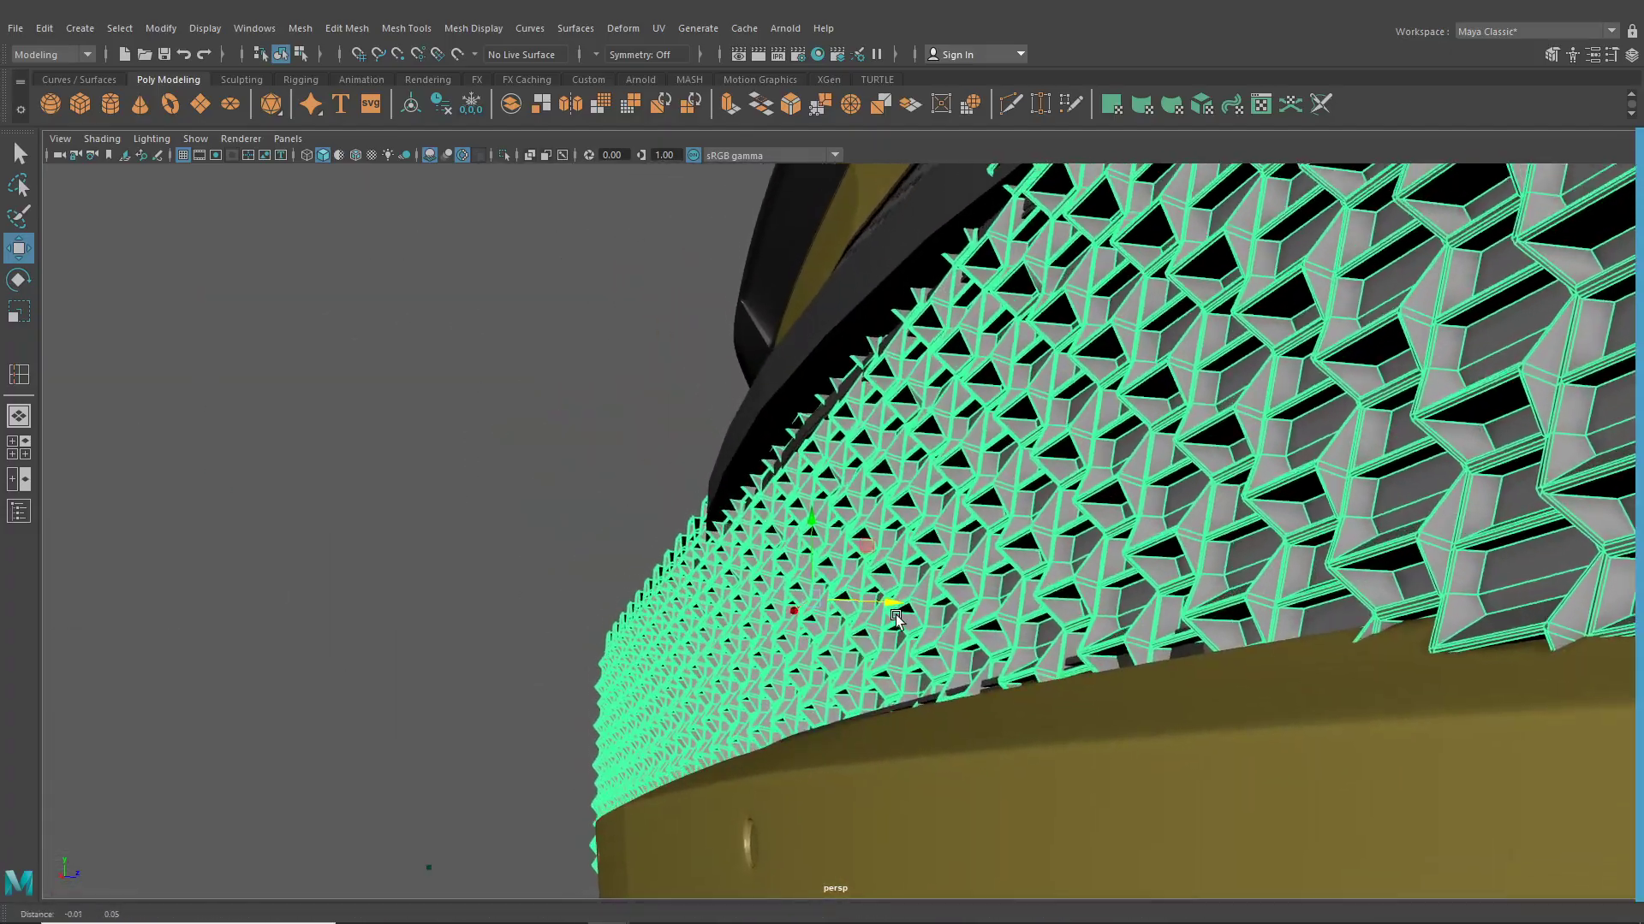
pyautogui.keyDown('alt'); pyautogui.moveTo(896, 618); pyautogui.dragTo(971, 475); pyautogui.keyUp('alt')
pyautogui.keyDown('alt'); pyautogui.moveTo(971, 475); pyautogui.dragTo(954, 436, button='right'); pyautogui.keyUp('alt')
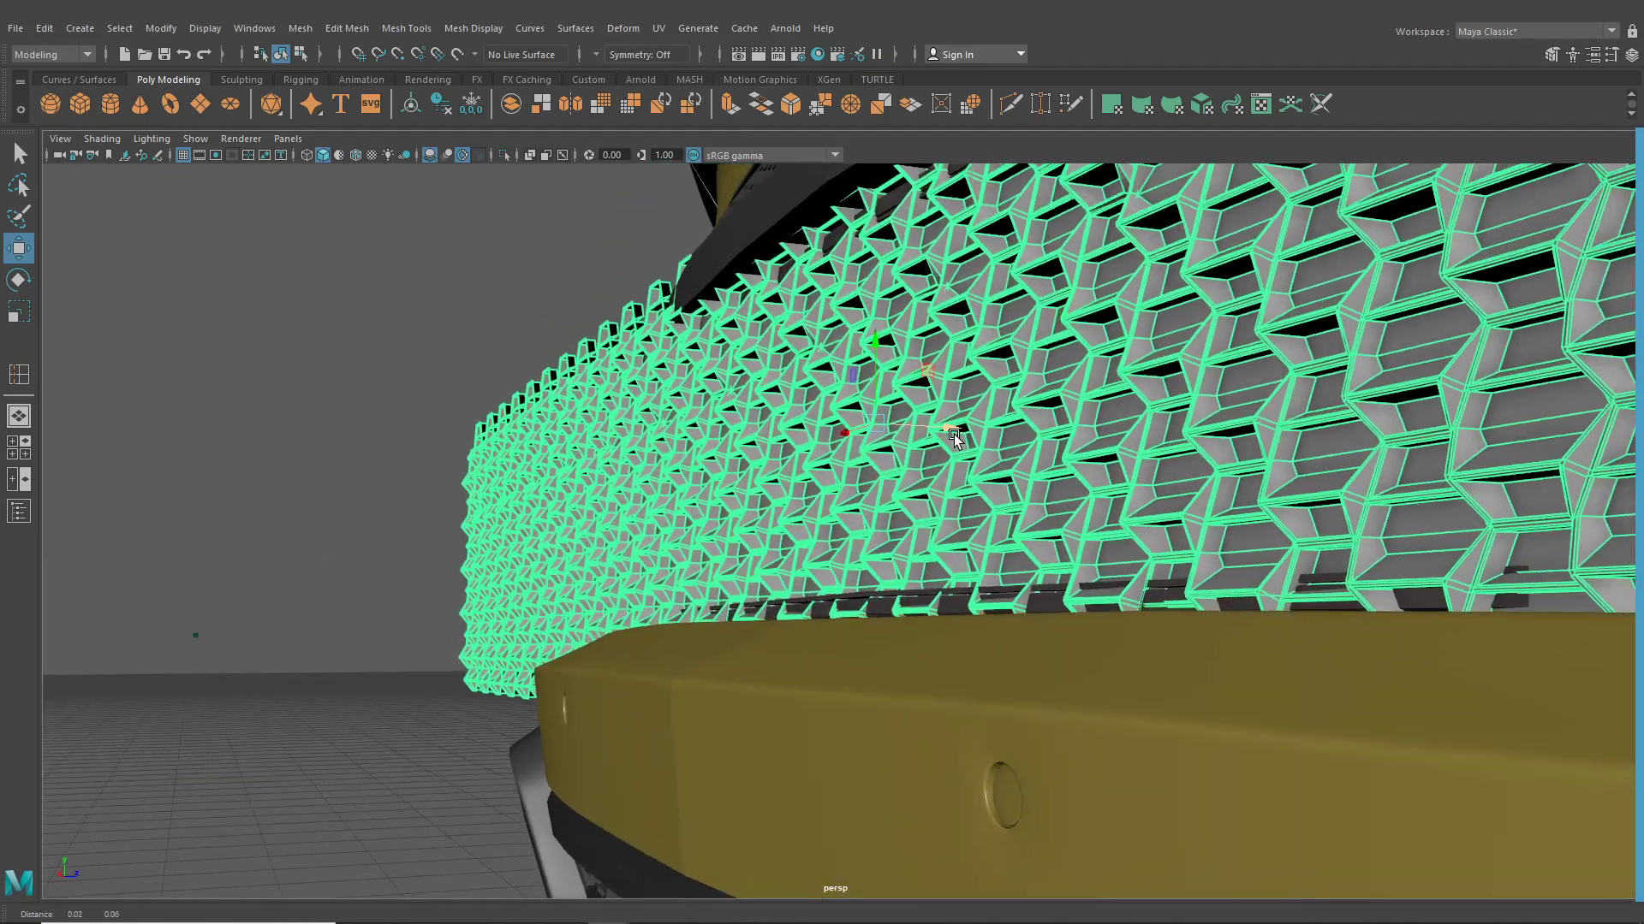
pyautogui.keyDown('alt'); pyautogui.moveTo(954, 437); pyautogui.dragTo(774, 438); pyautogui.keyUp('alt')
pyautogui.click(18, 280)
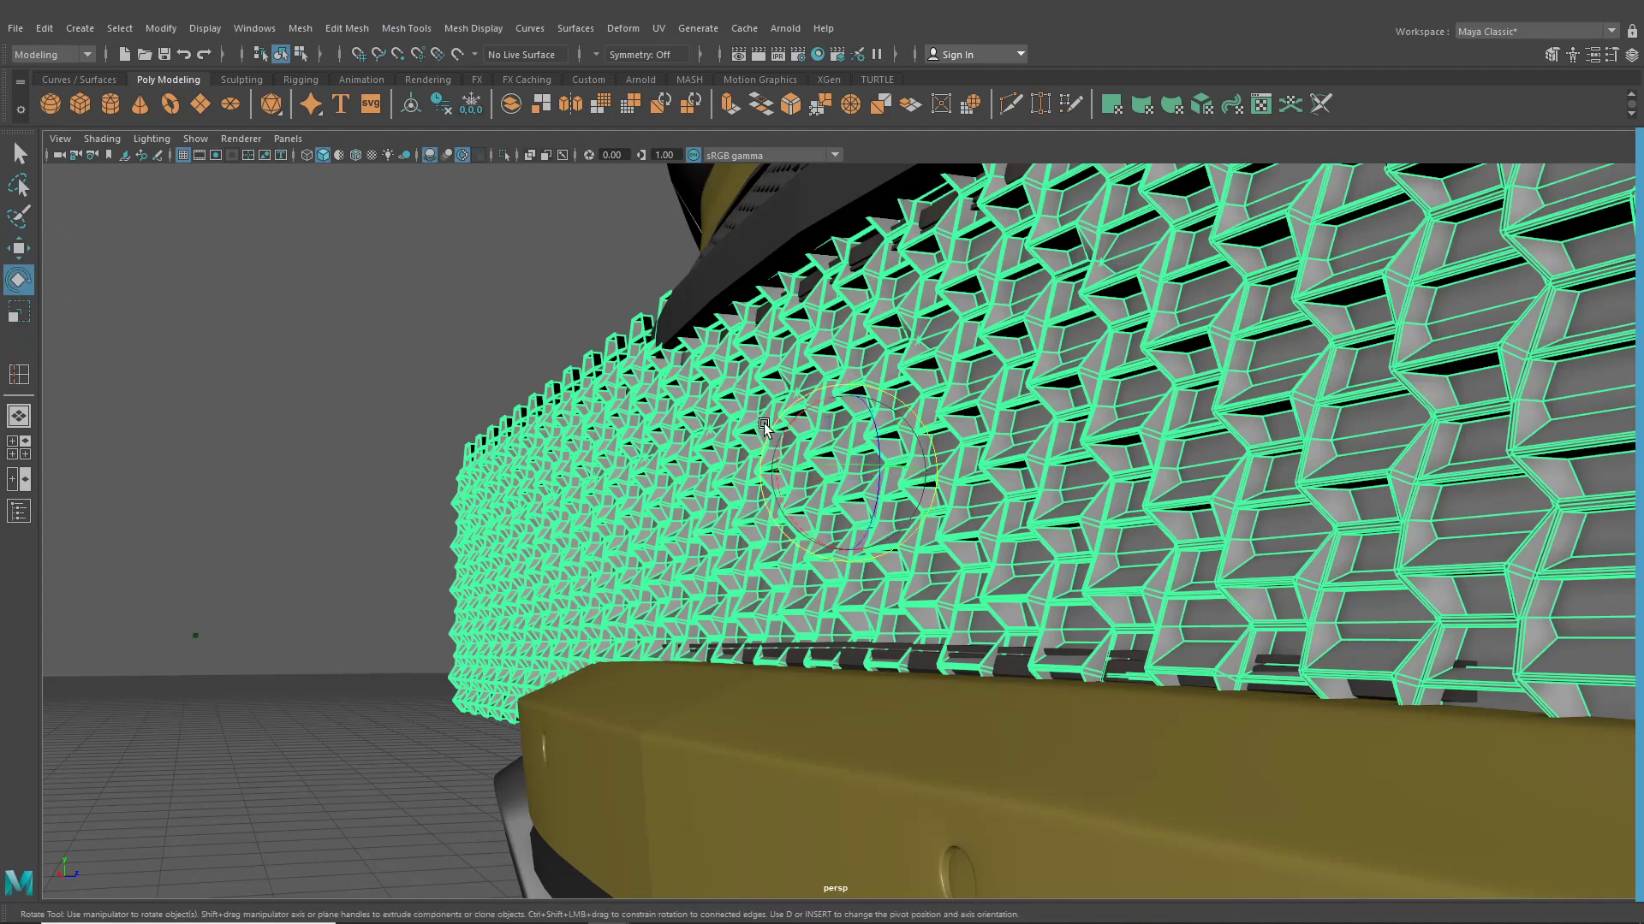
pyautogui.scroll(-5, 754, 468)
pyautogui.keyDown('alt'); pyautogui.moveTo(754, 469); pyautogui.dragTo(843, 514); pyautogui.keyUp('alt')
pyautogui.click(300, 529)
pyautogui.keyDown('alt'); pyautogui.moveTo(351, 552); pyautogui.dragTo(492, 587); pyautogui.keyUp('alt')
pyautogui.click(832, 498)
# Open the four-view layout and replace the front view with the back1 orthographic view, framed on the mesh
pyautogui.click(19, 447)
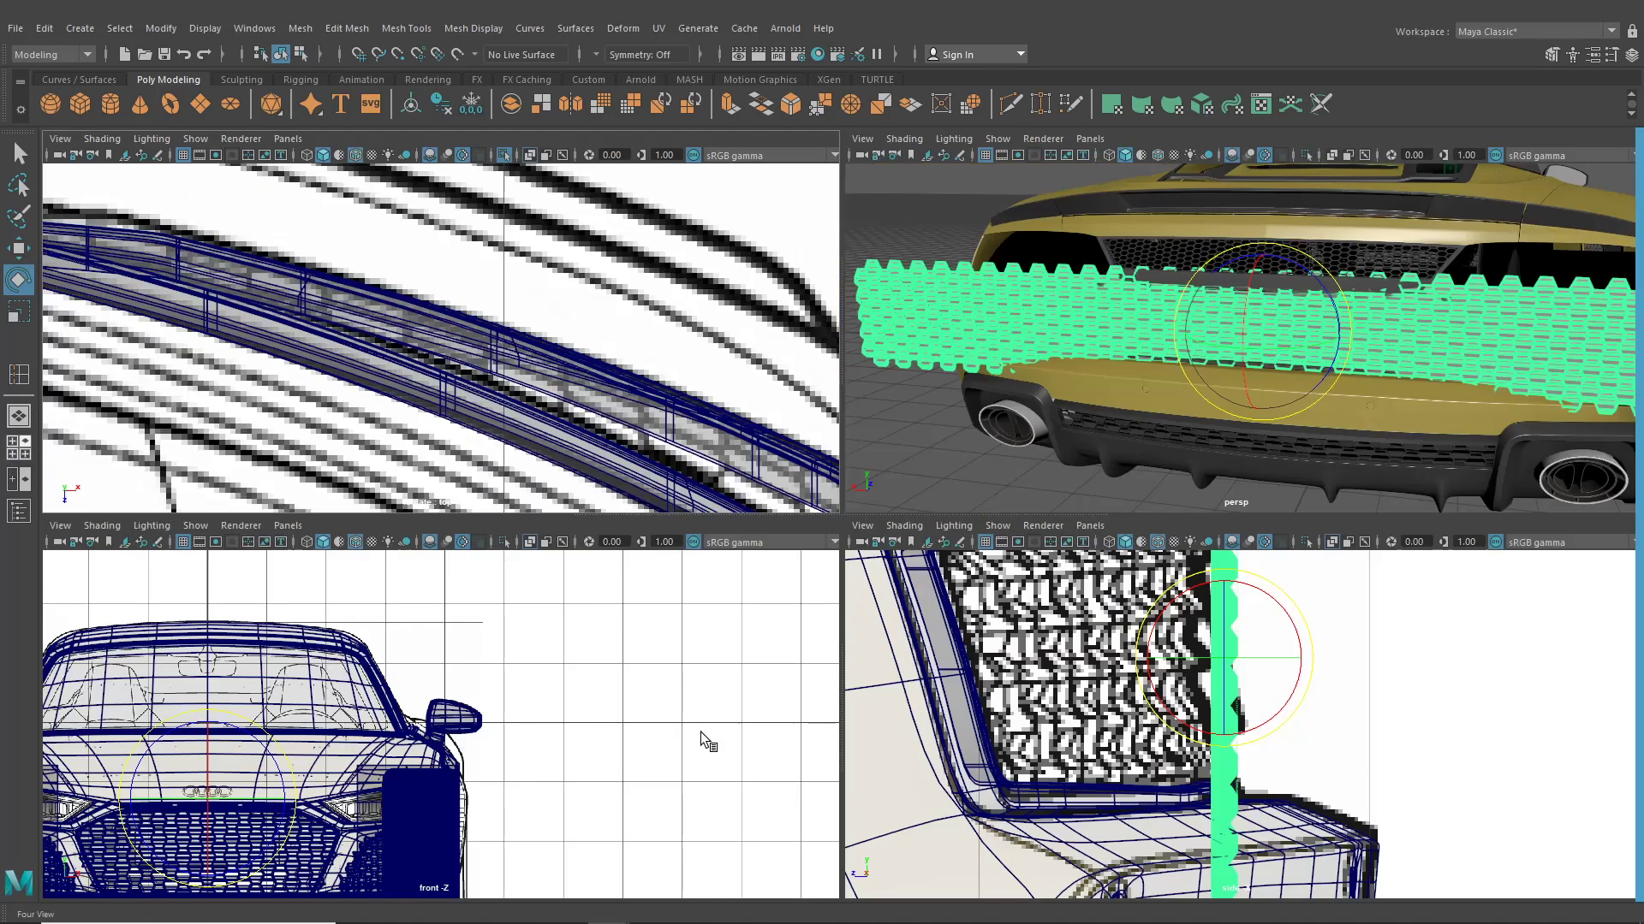
pyautogui.click(288, 525)
pyautogui.moveTo(342, 583)
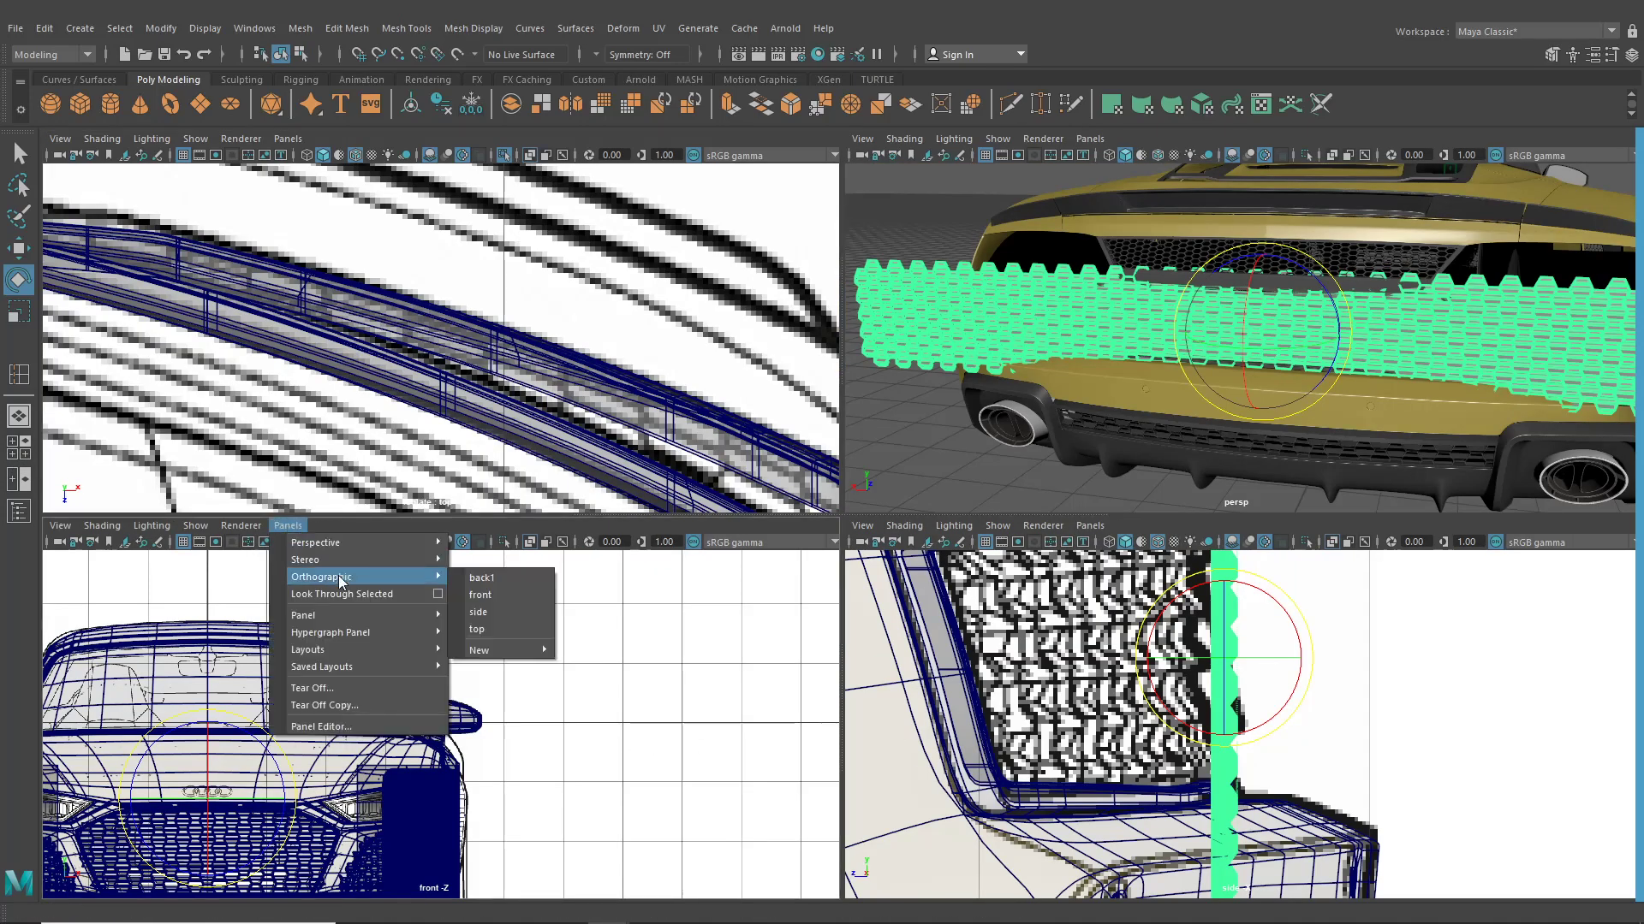
pyautogui.click(523, 588)
pyautogui.scroll(-12, 605, 726)
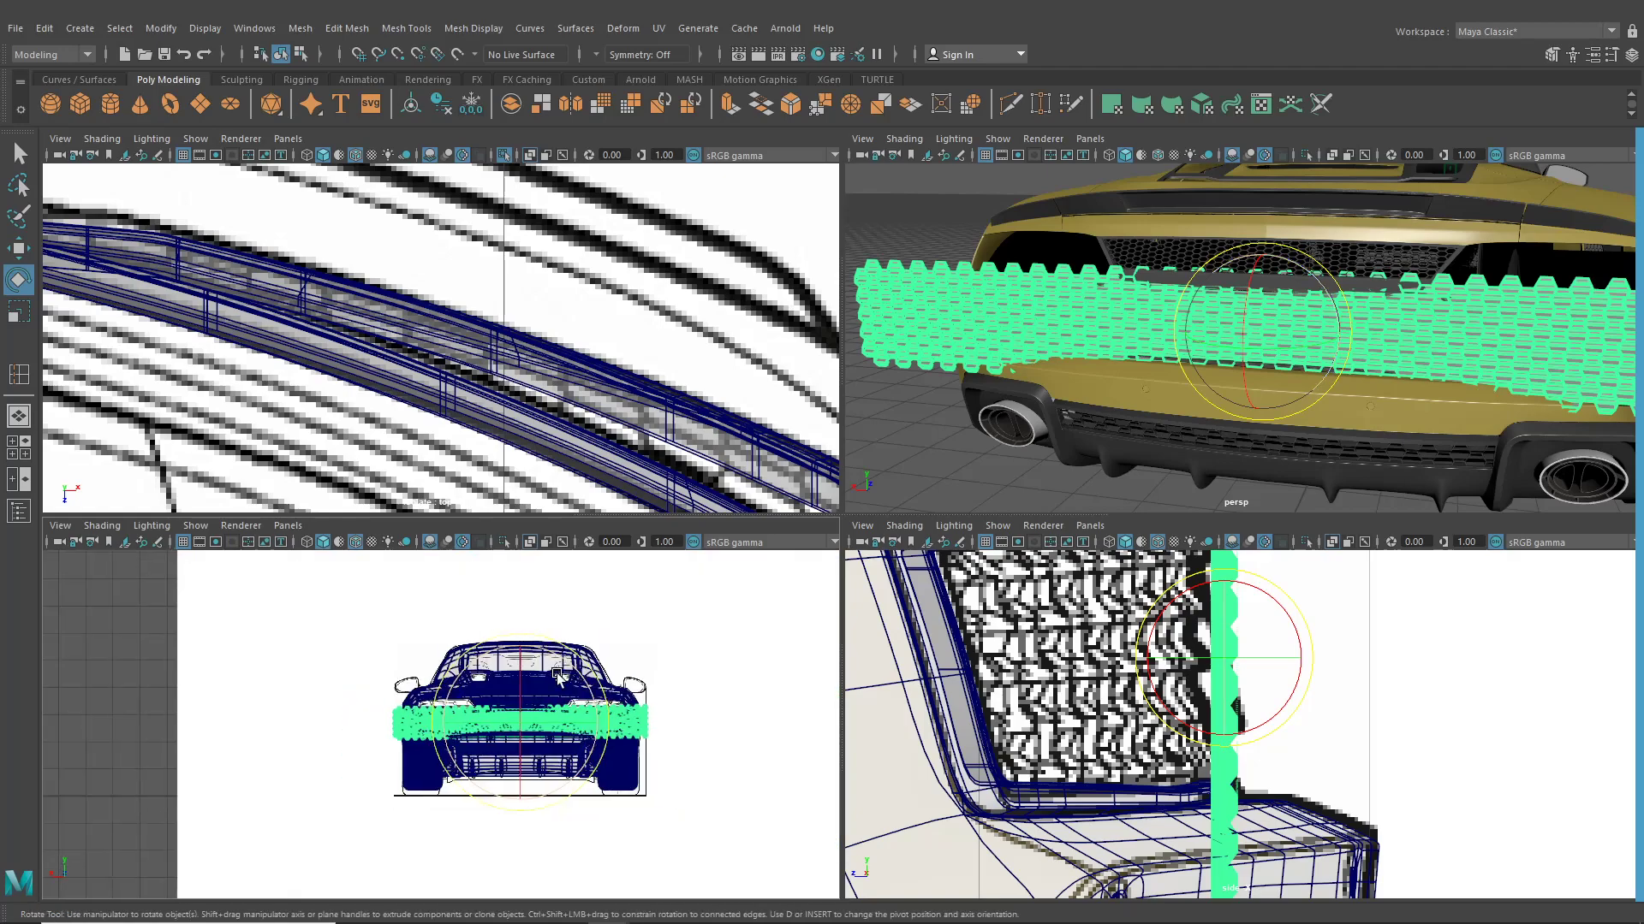
pyautogui.scroll(8, 606, 726)
pyautogui.scroll(3, 605, 725)
pyautogui.keyDown('alt'); pyautogui.moveTo(606, 726); pyautogui.dragTo(382, 715); pyautogui.keyUp('alt')
pyautogui.keyDown('alt'); pyautogui.moveTo(382, 716); pyautogui.dragTo(257, 715, button='middle'); pyautogui.keyUp('alt')
pyautogui.scroll(4, 257, 715)
pyautogui.scroll(-8, 445, 718)
pyautogui.keyDown('alt'); pyautogui.moveTo(445, 717); pyautogui.dragTo(250, 715, button='middle'); pyautogui.keyUp('alt')
# Try to shift the hexagonal mesh slightly sideways in the back view
pyautogui.click(18, 249)
pyautogui.scroll(6, 473, 661)
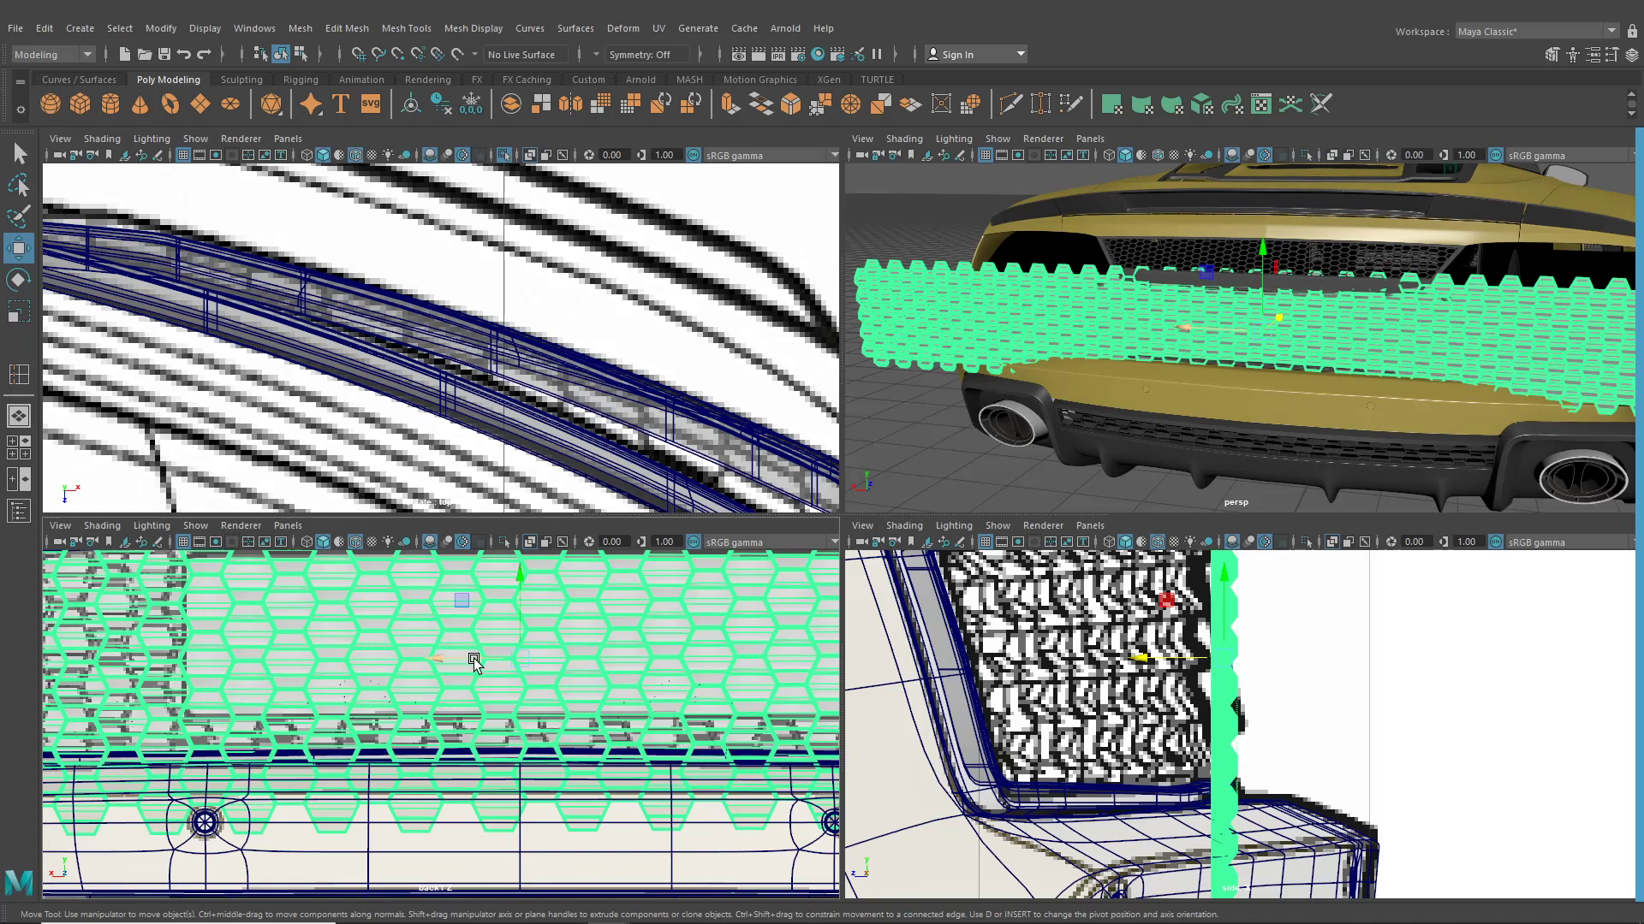
pyautogui.moveTo(473, 661); pyautogui.dragTo(462, 660)
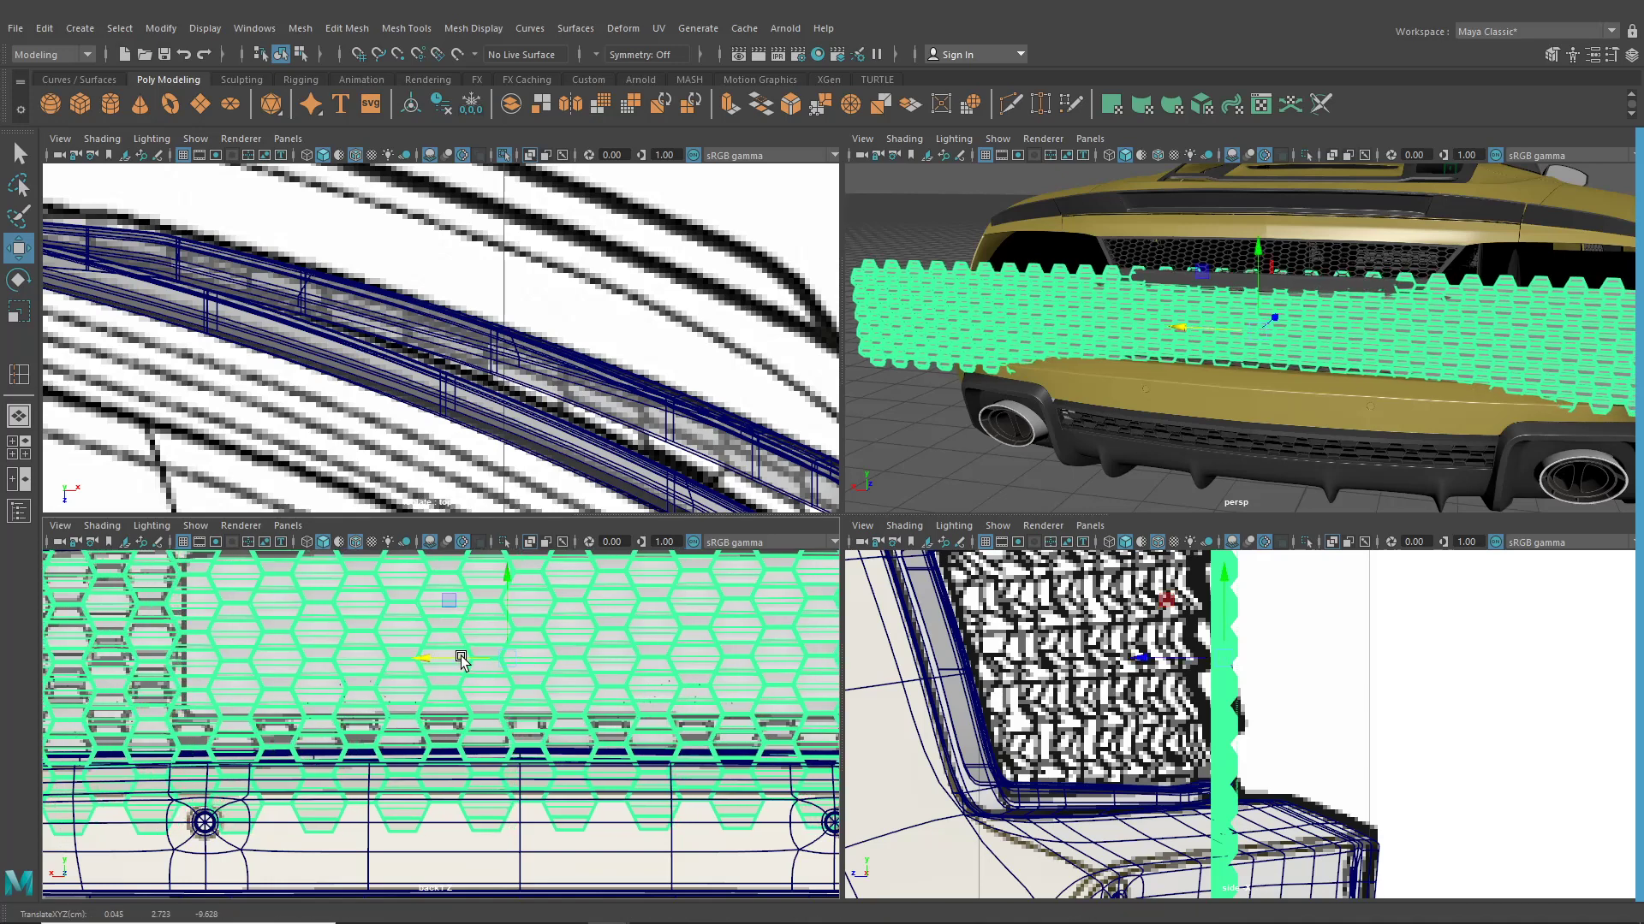
pyautogui.hotkey('ctrl', 'z')
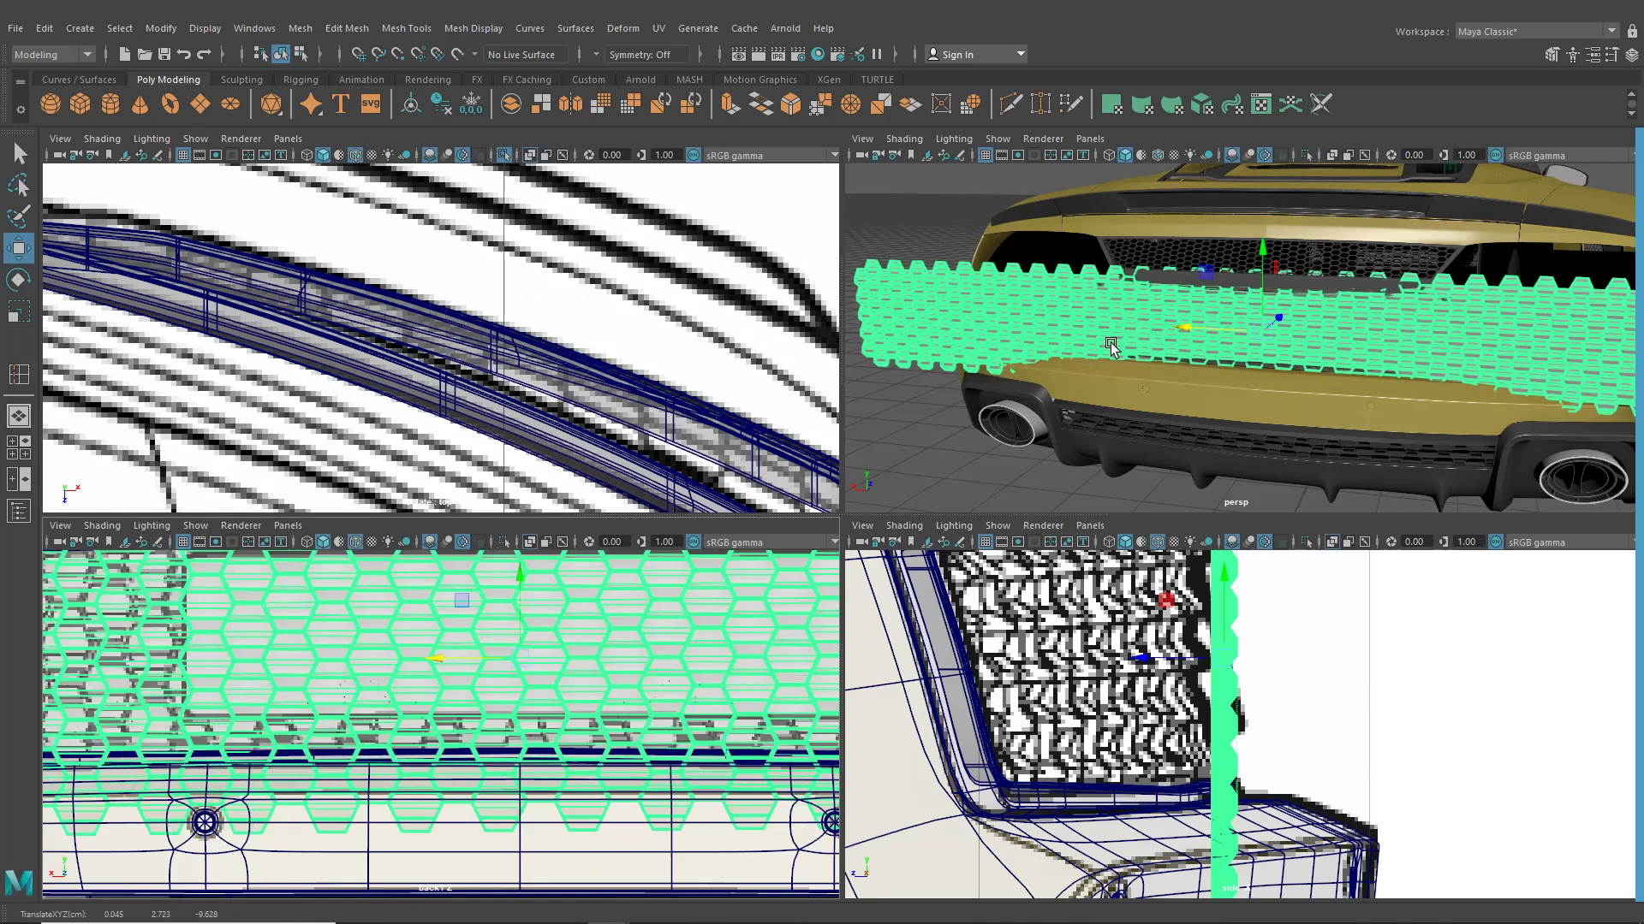
pyautogui.press('space')
pyautogui.keyDown('alt'); pyautogui.moveTo(1180, 379); pyautogui.dragTo(1147, 411); pyautogui.keyUp('alt')
pyautogui.scroll(-3, 1131, 456)
pyautogui.click(28, 450)
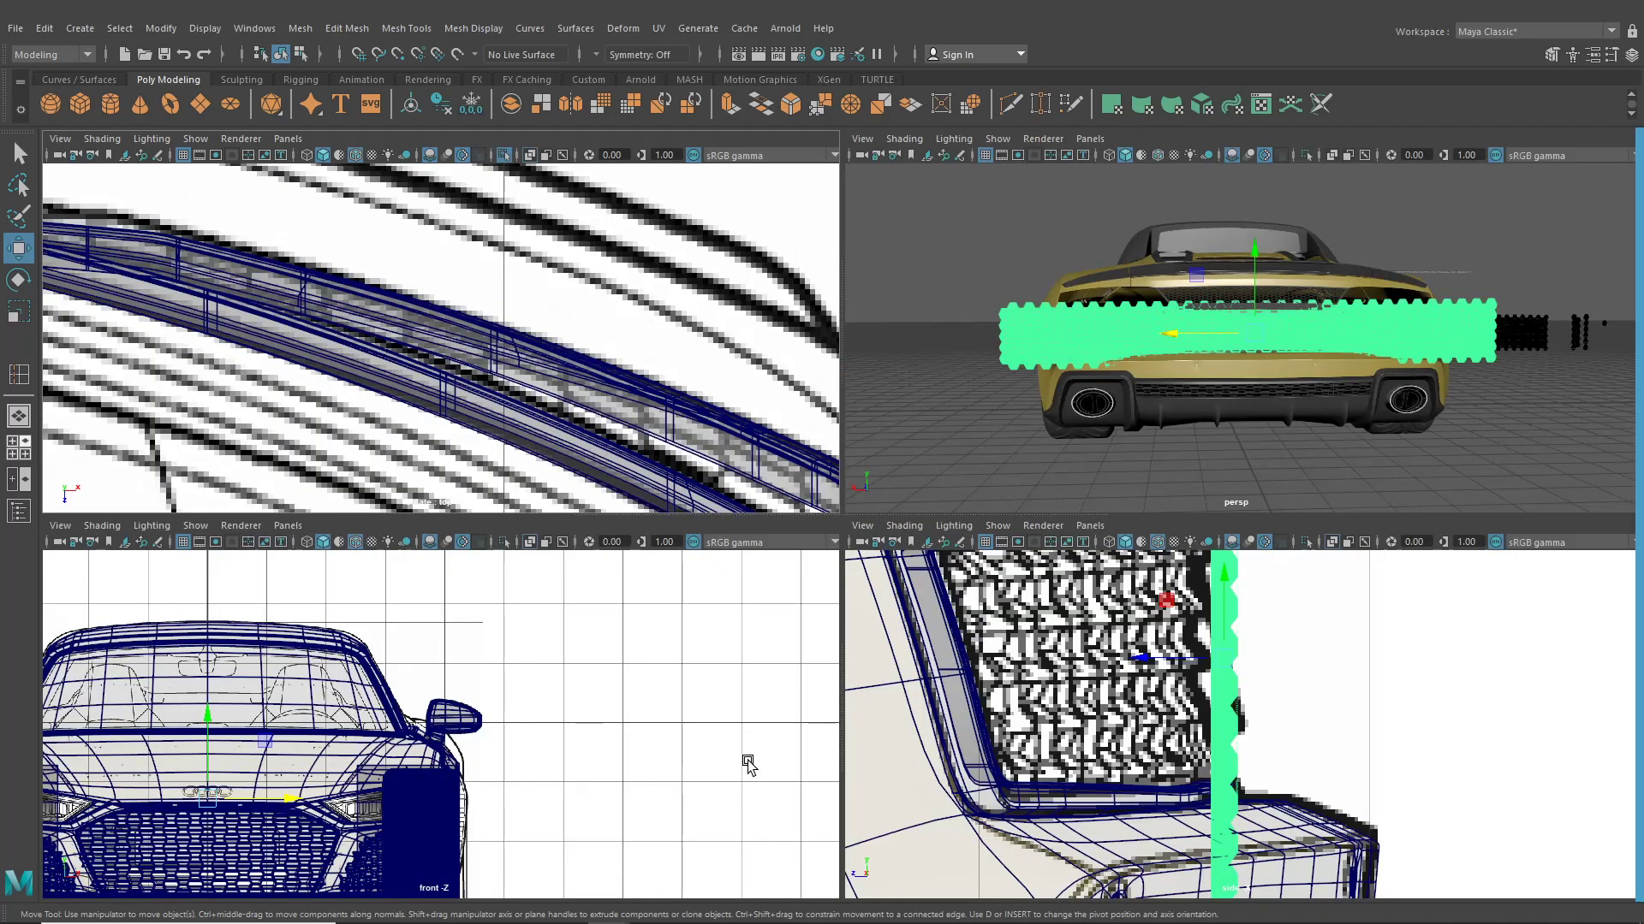
# Replace the front view with the back1 orthographic view in the four-view layout, framed on the car's rear
pyautogui.click(288, 526)
pyautogui.moveTo(356, 579)
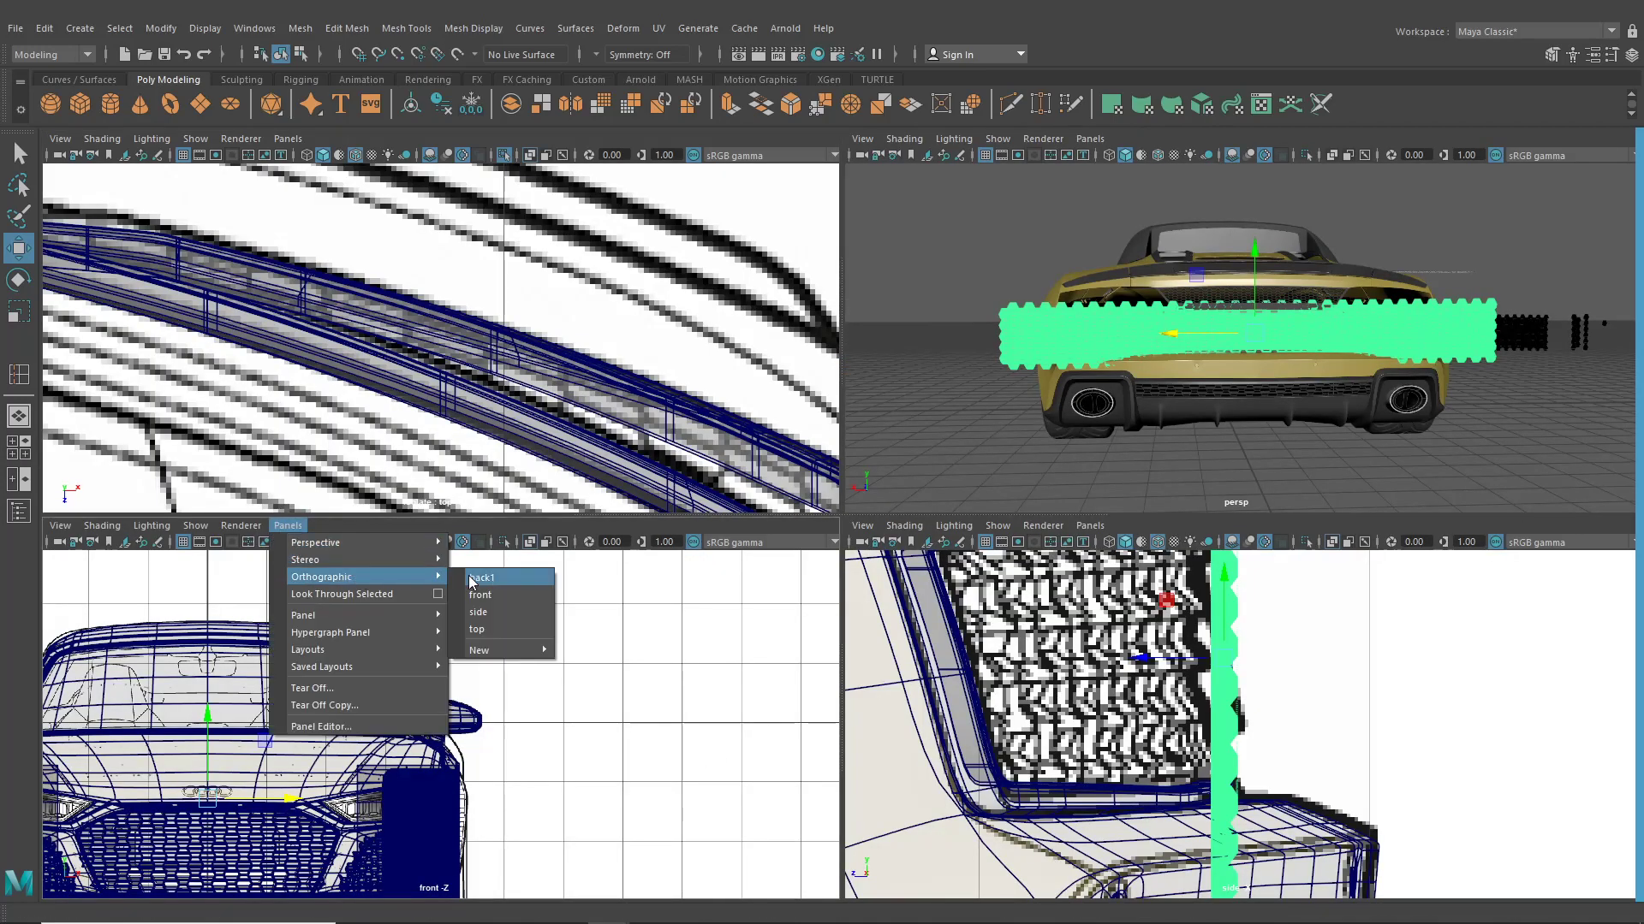
pyautogui.click(501, 579)
pyautogui.scroll(-5, 415, 722)
pyautogui.hotkey('ctrl', 'z')
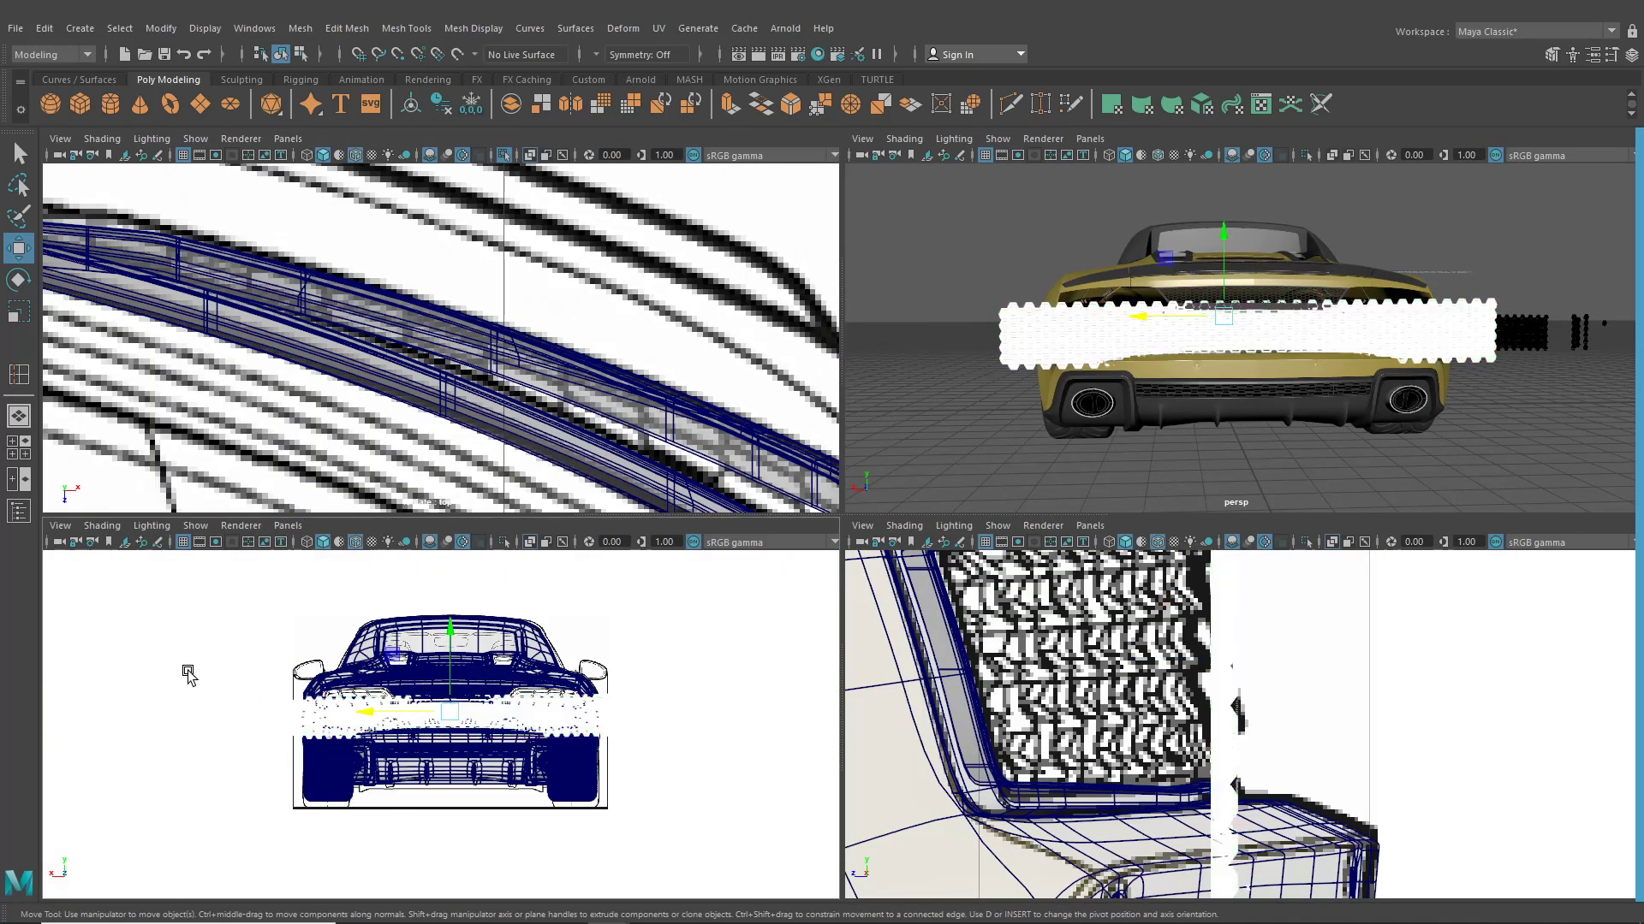
pyautogui.scroll(3, 197, 691)
pyautogui.scroll(6, 1284, 366)
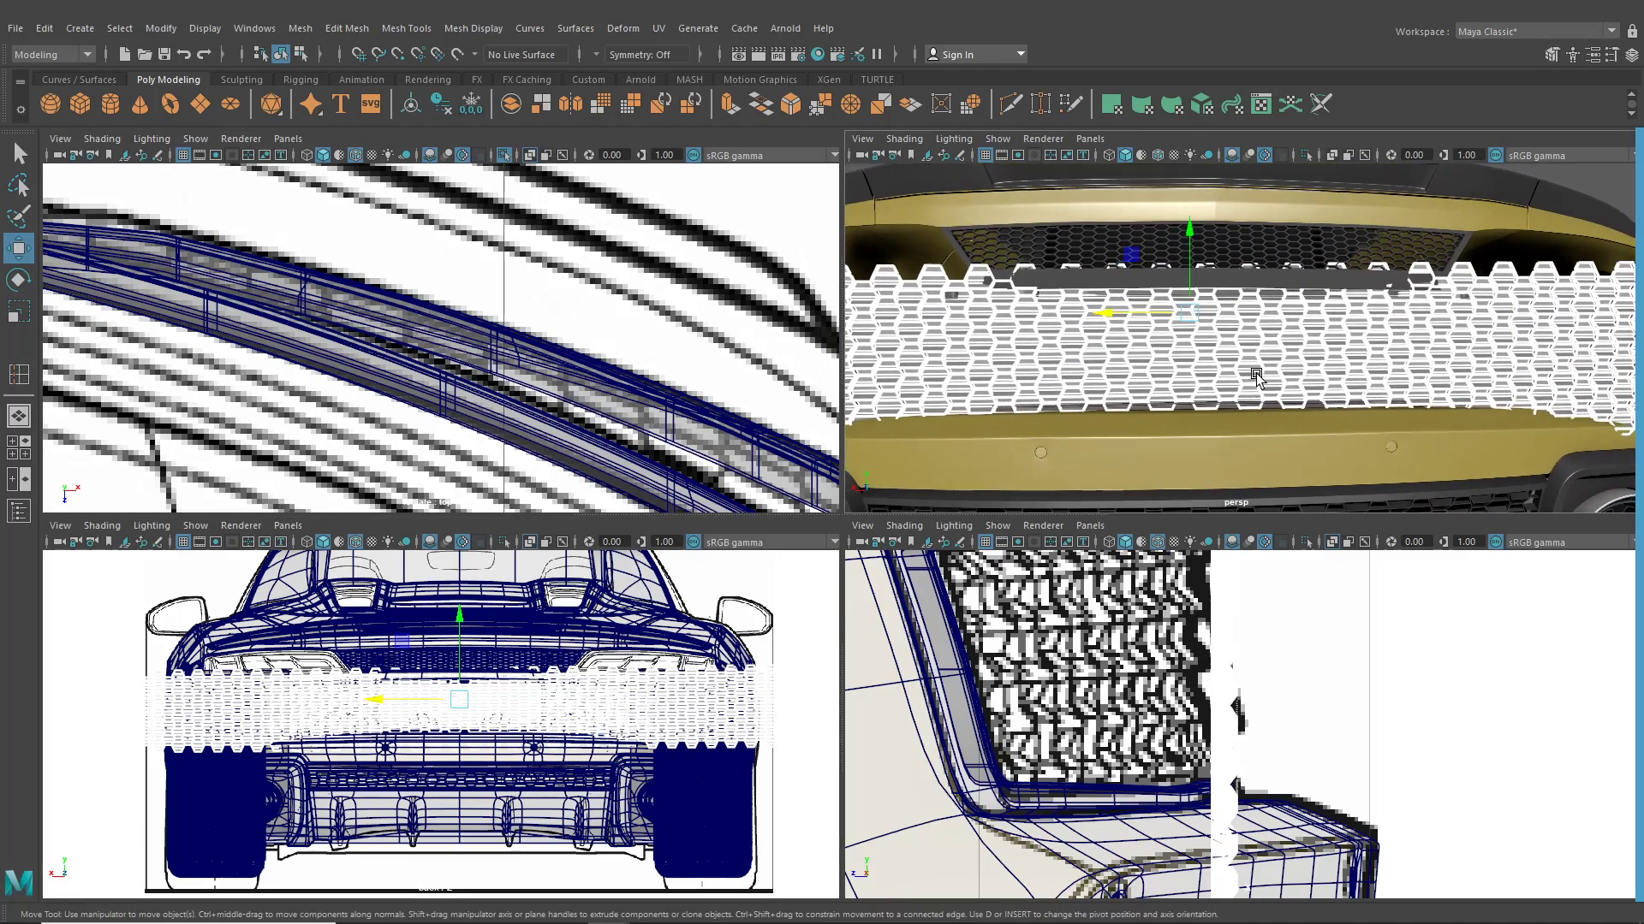
# Add the upper grille frame, the strip below it and both halves of the rear opening's trim frame to the mesh selection
pyautogui.keyDown('alt'); pyautogui.moveTo(1364, 309); pyautogui.dragTo(1217, 281); pyautogui.keyUp('alt')
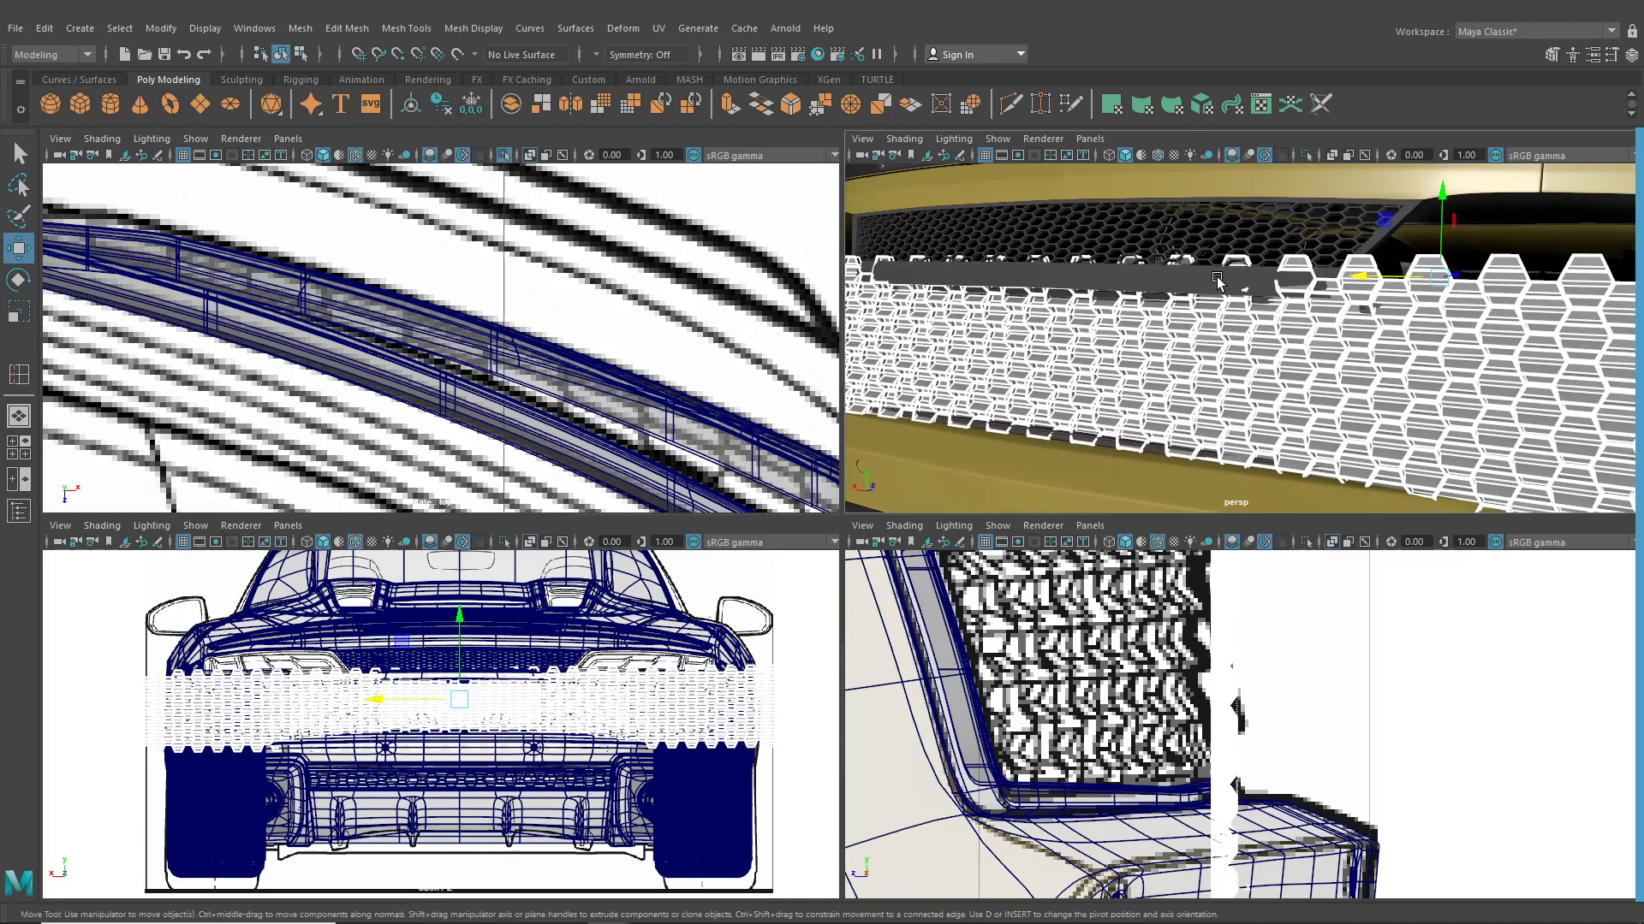
pyautogui.click(1373, 238)
pyautogui.keyDown('alt'); pyautogui.moveTo(1373, 238); pyautogui.dragTo(1070, 253); pyautogui.keyUp('alt')
pyautogui.click(1064, 258)
pyautogui.keyDown('alt'); pyautogui.moveTo(1260, 438); pyautogui.dragTo(1111, 426); pyautogui.keyUp('alt')
pyautogui.scroll(5, 1111, 426)
pyautogui.click(1054, 443)
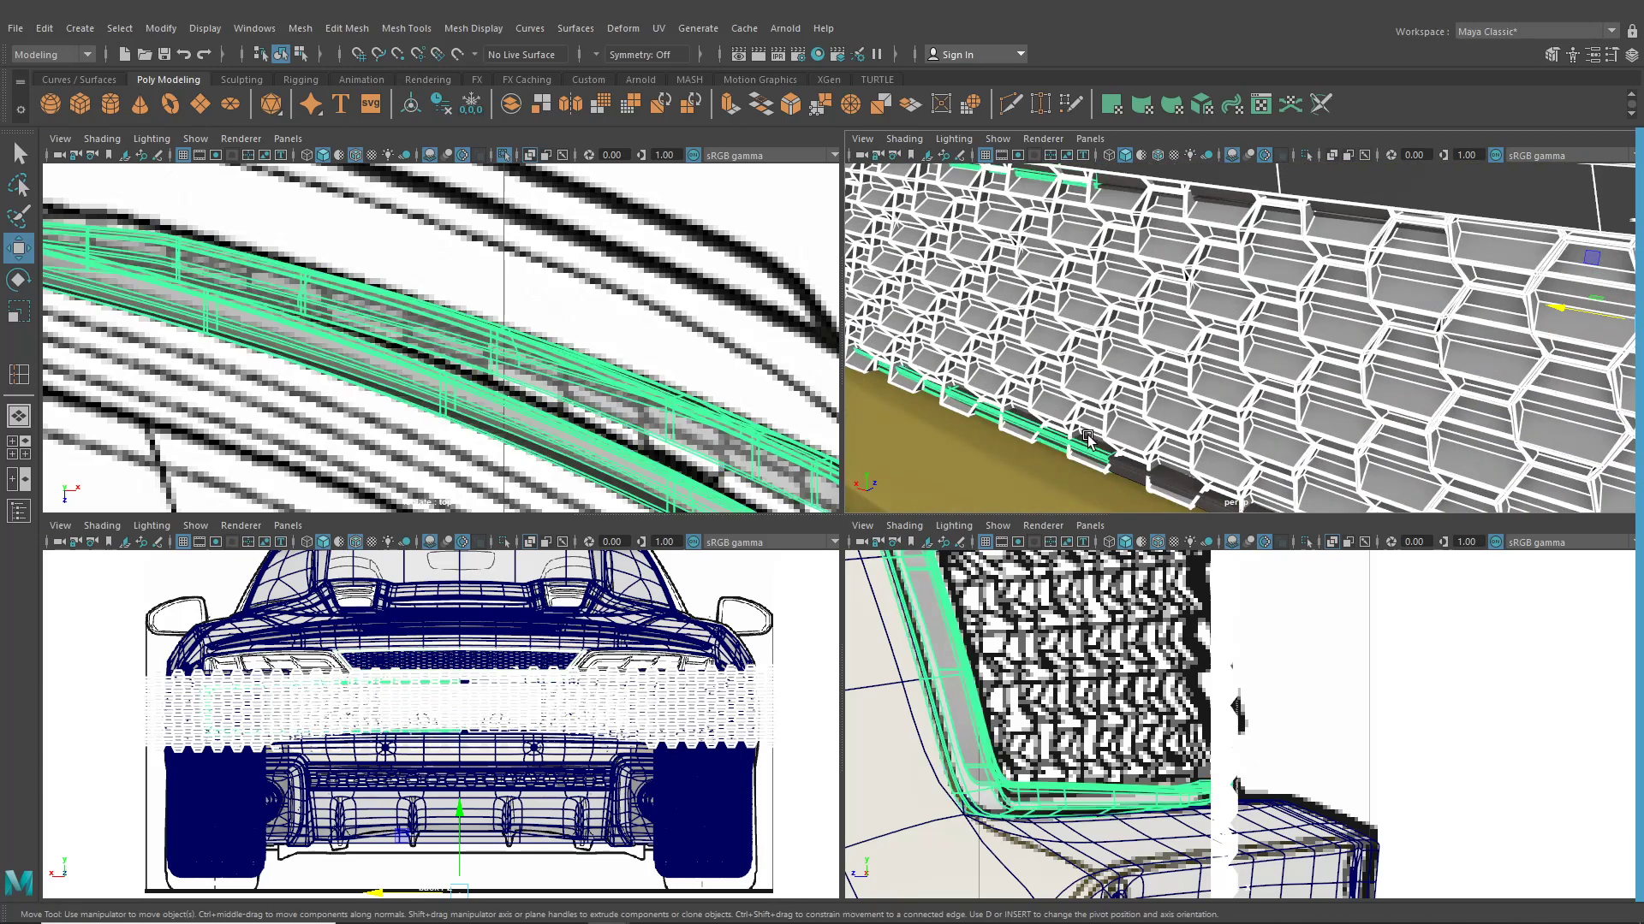
pyautogui.click(1121, 469)
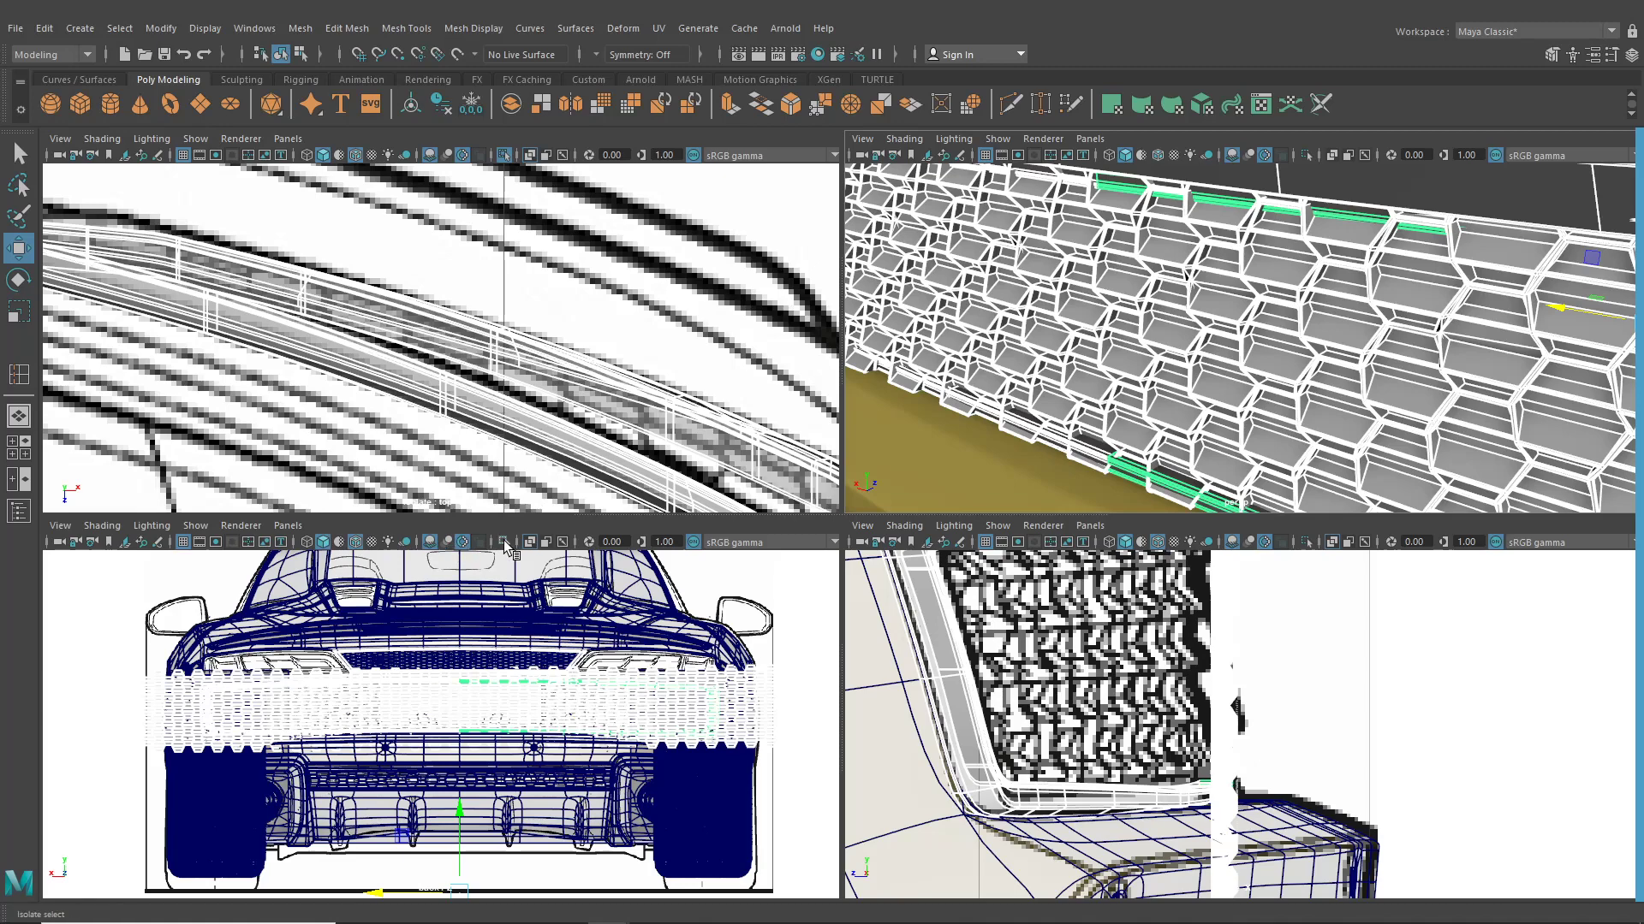
# Isolate the selected mesh and frames in the back and perspective views, and clear the selection
pyautogui.scroll(1, 495, 662)
pyautogui.scroll(-5, 1247, 332)
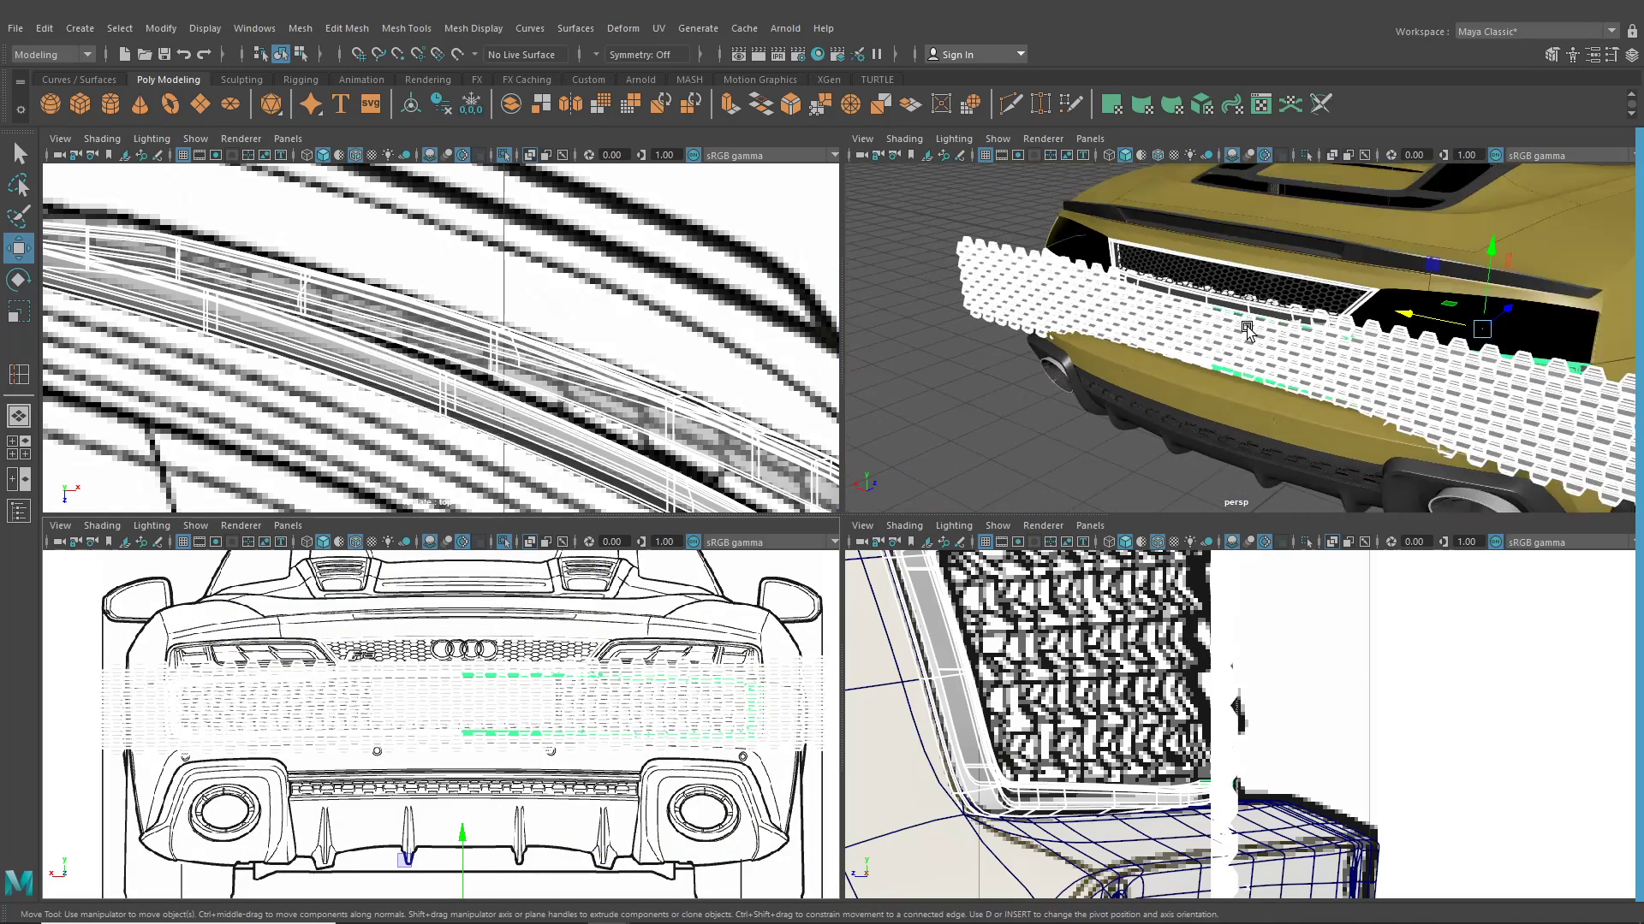
pyautogui.click(1305, 155)
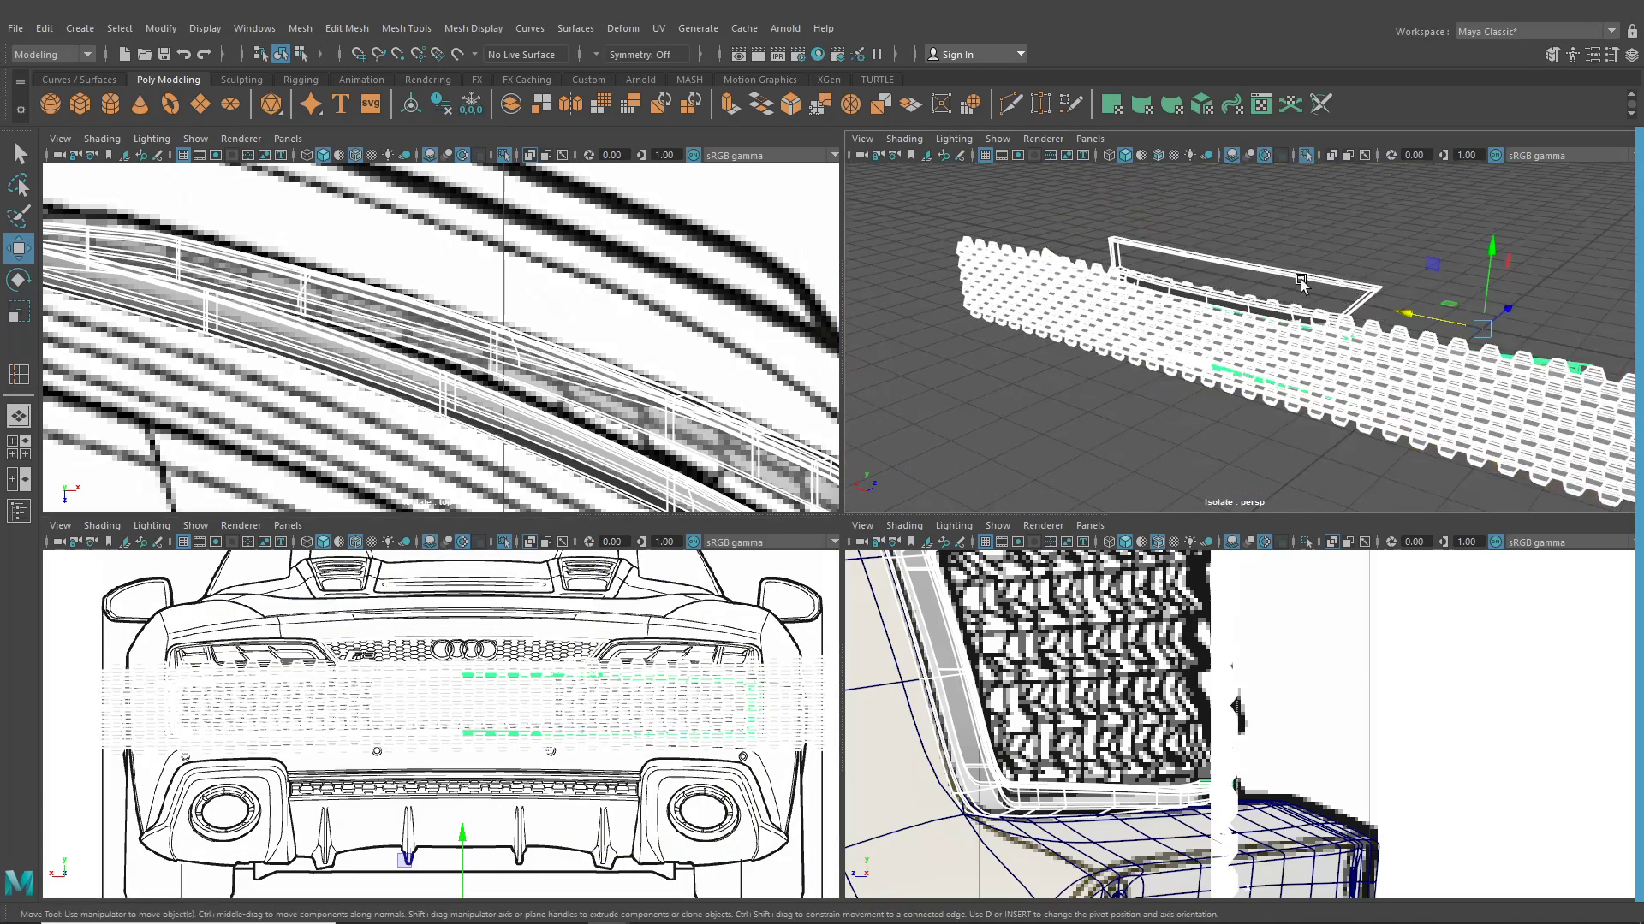
pyautogui.click(1191, 444)
pyautogui.moveTo(1228, 441)
pyautogui.keyDown('alt'); pyautogui.mouseDown()
pyautogui.moveTo(1034, 423)
pyautogui.moveTo(1123, 445)
pyautogui.moveTo(1244, 439)
pyautogui.mouseUp(); pyautogui.keyUp('alt')
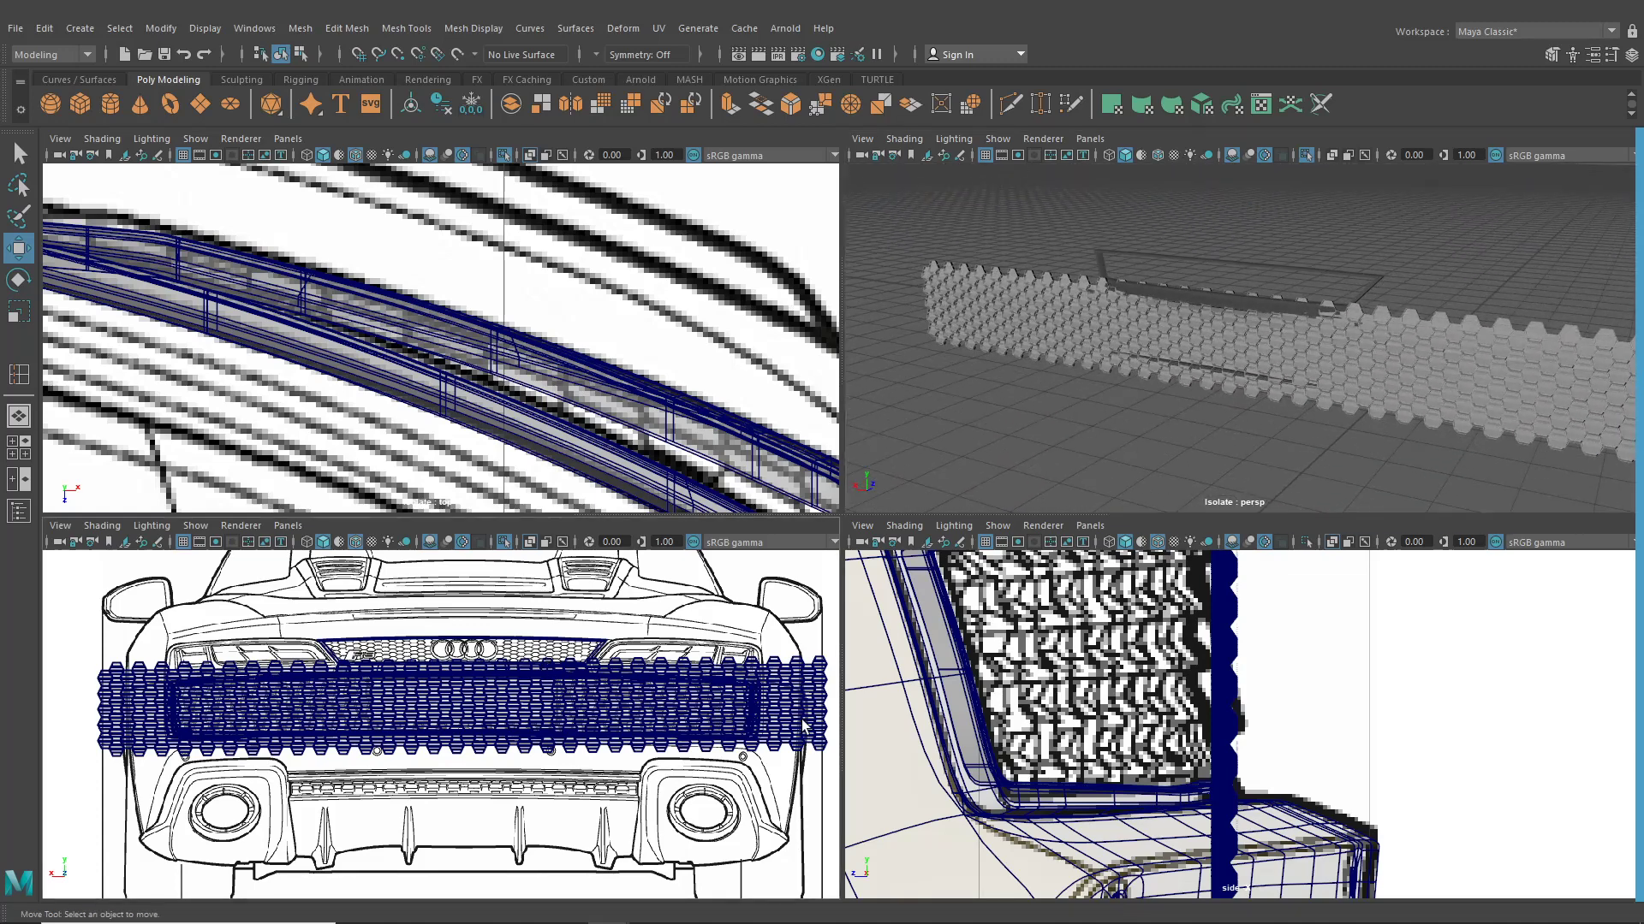
# Delete the surplus hexagon columns of the mesh that extend beyond both ends of the rear opening, working in the maximized back view
pyautogui.click(592, 715)
pyautogui.press('space')
pyautogui.moveTo(1500, 435); pyautogui.dragTo(1482, 484, button='right')
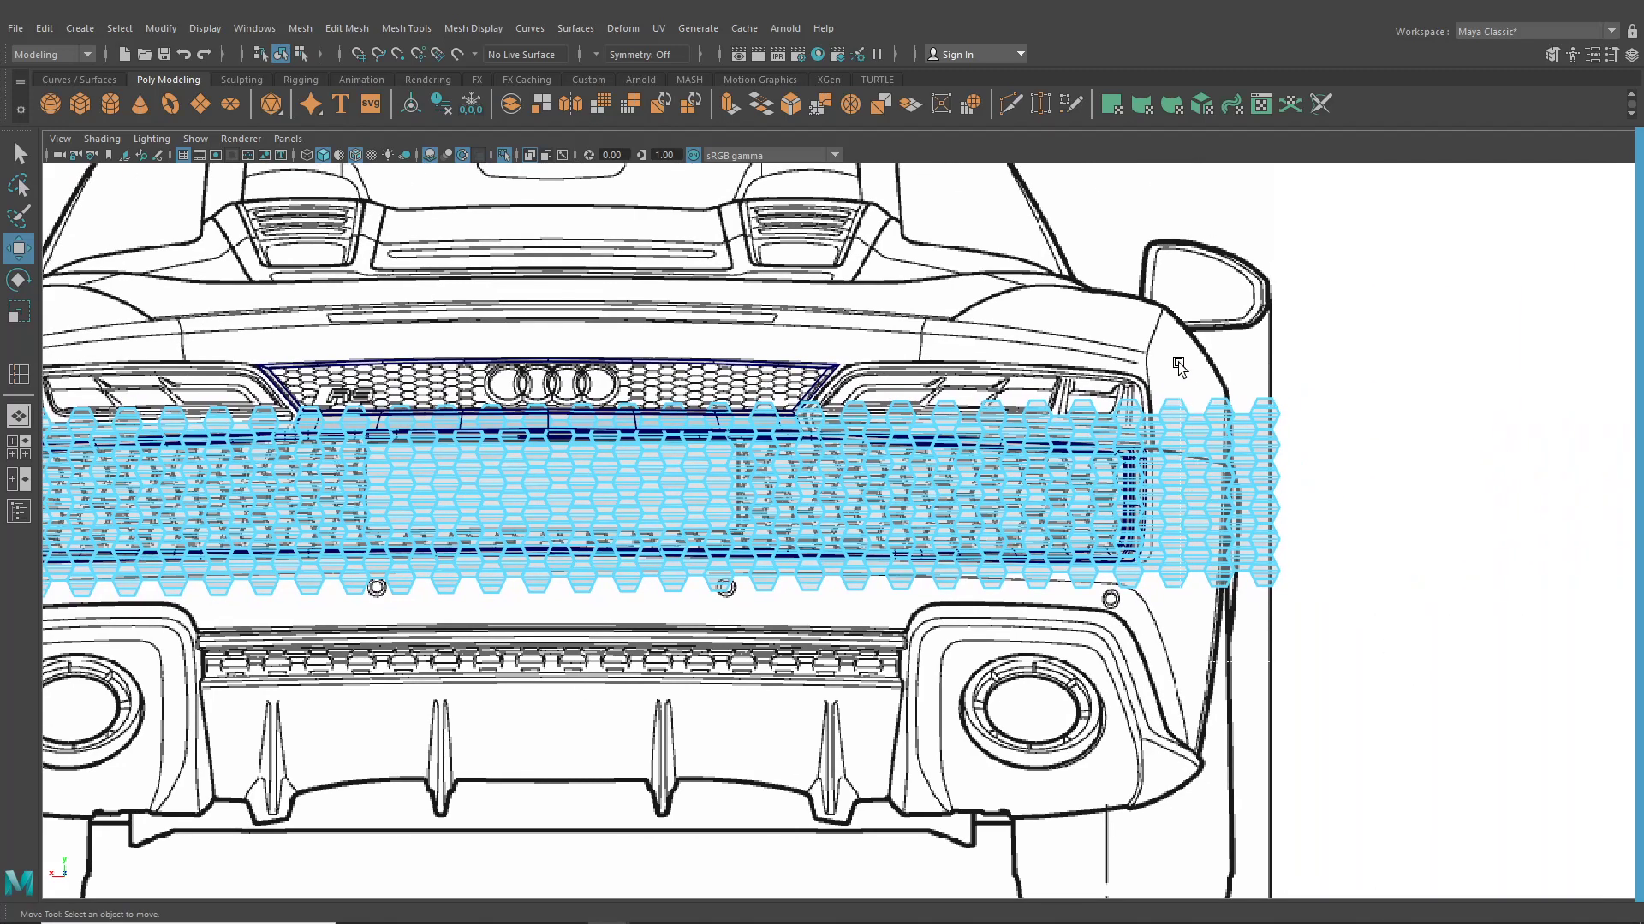
pyautogui.moveTo(1169, 351); pyautogui.dragTo(1293, 599)
pyautogui.press('Delete')
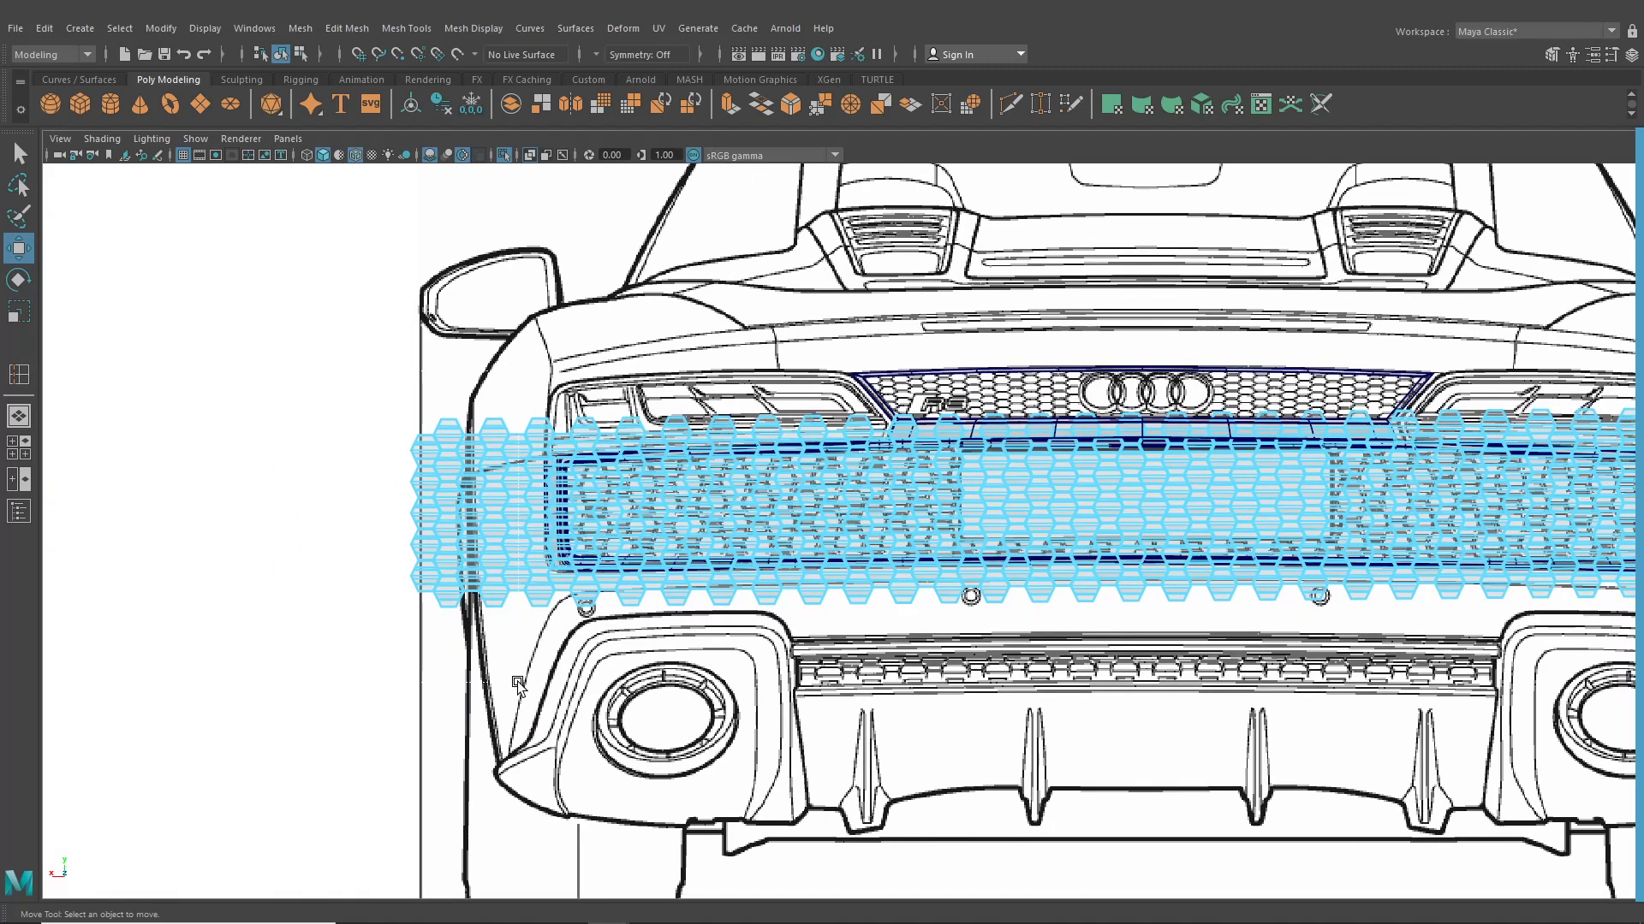
pyautogui.moveTo(517, 681); pyautogui.dragTo(399, 409)
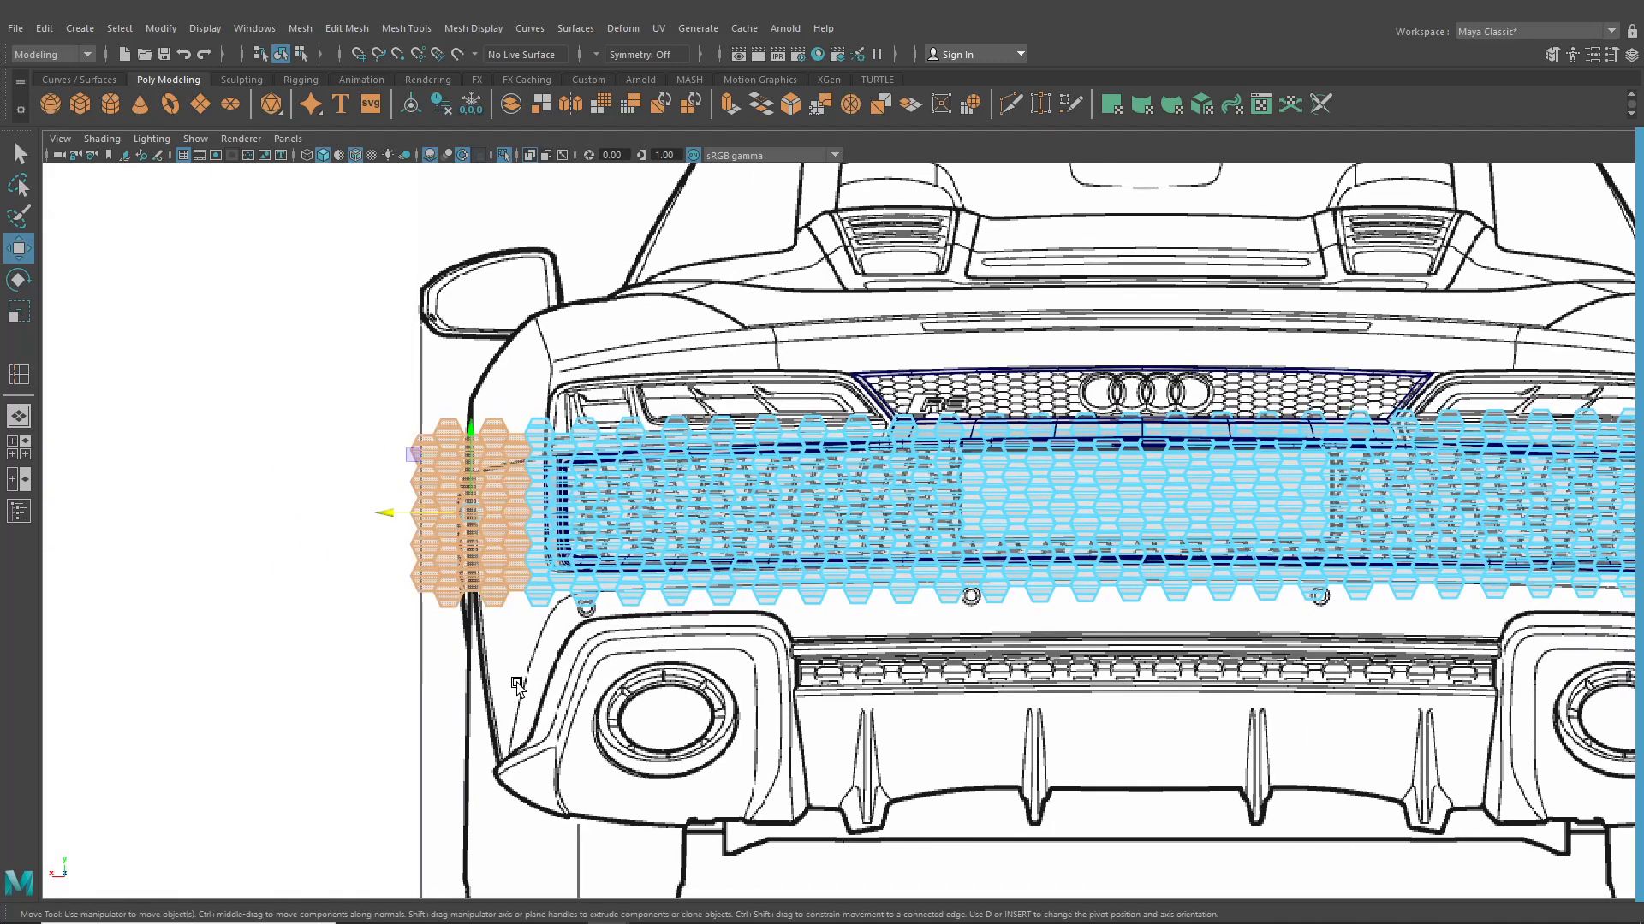
pyautogui.press('Delete')
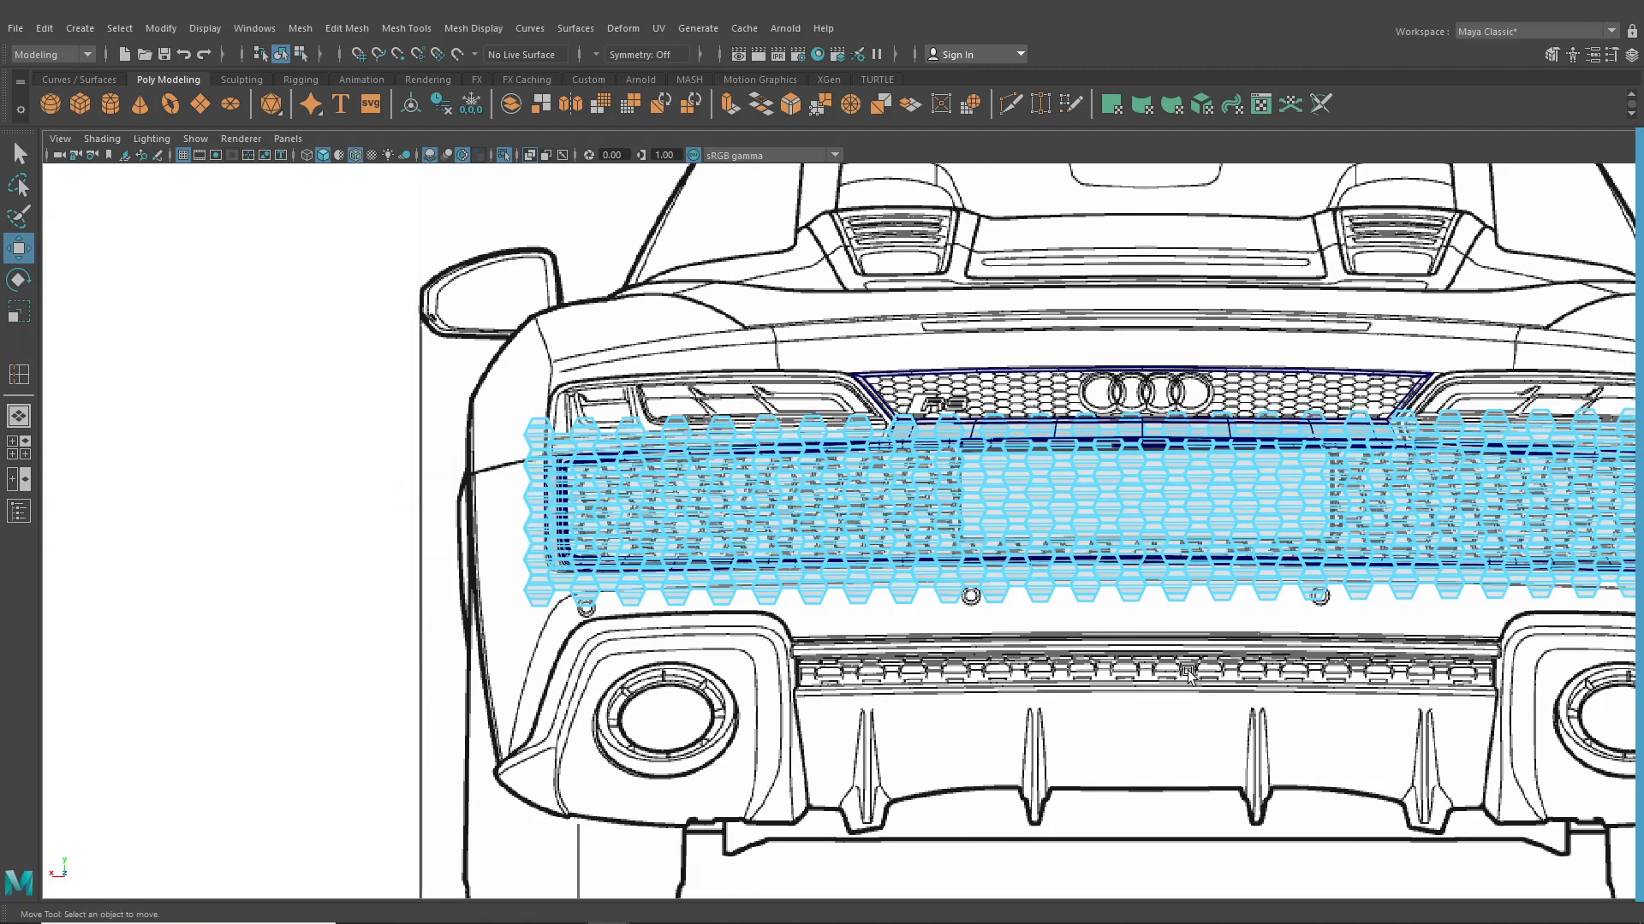
# Delete the lowest and uppermost rows of hexagons that overhang the rear opening
pyautogui.scroll(-3, 981, 659)
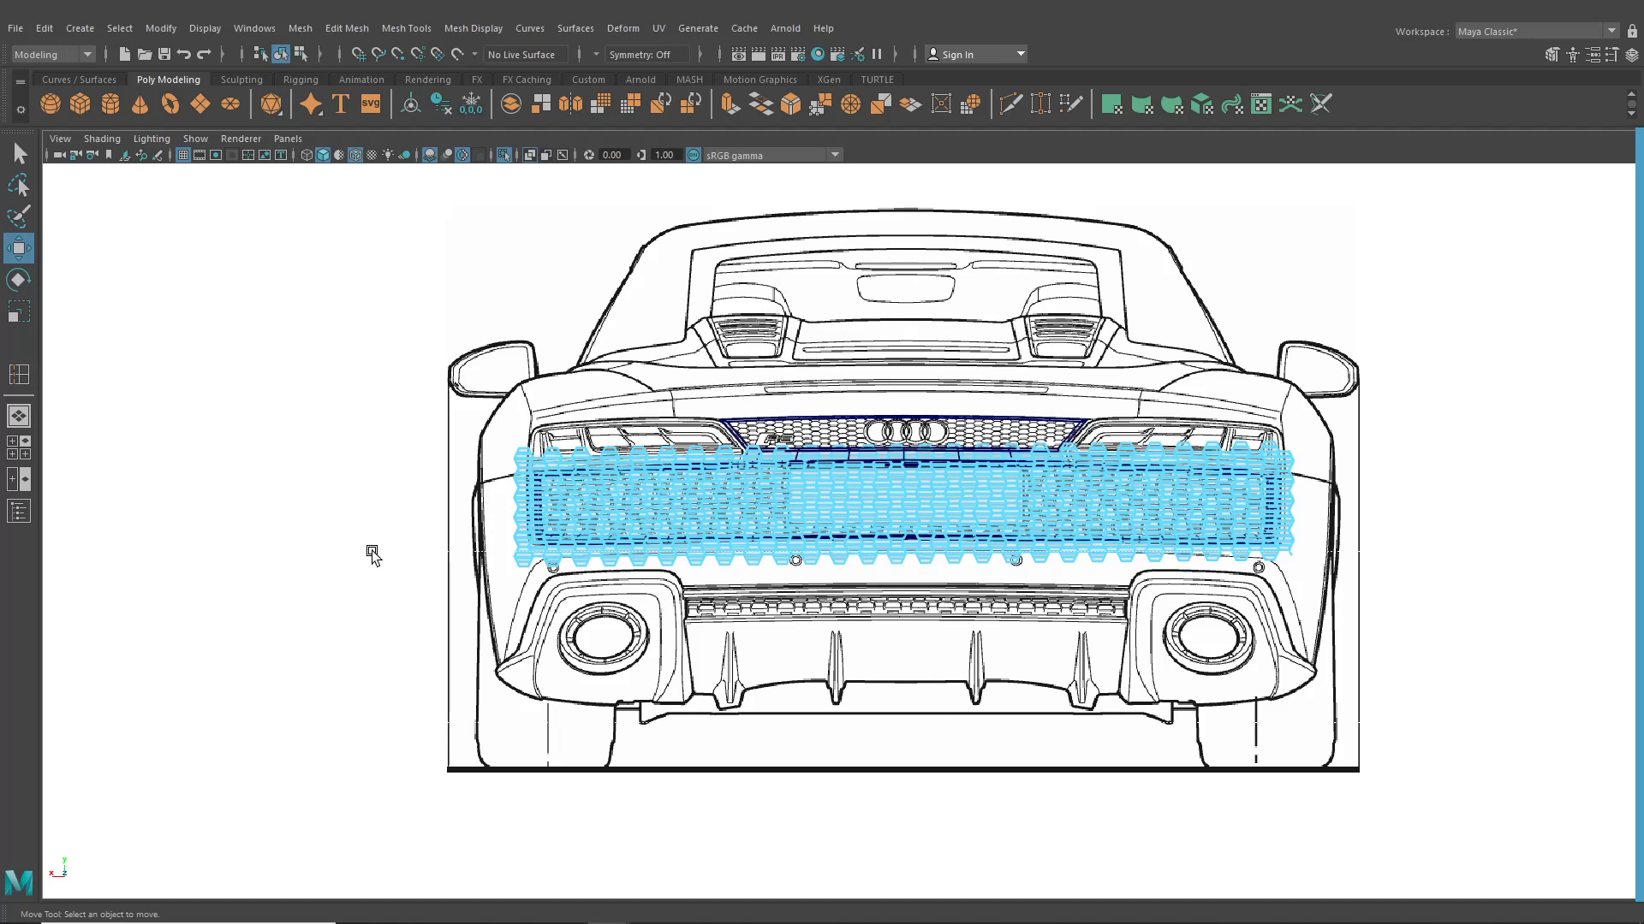
pyautogui.moveTo(1413, 722); pyautogui.dragTo(372, 552)
pyautogui.press('Delete')
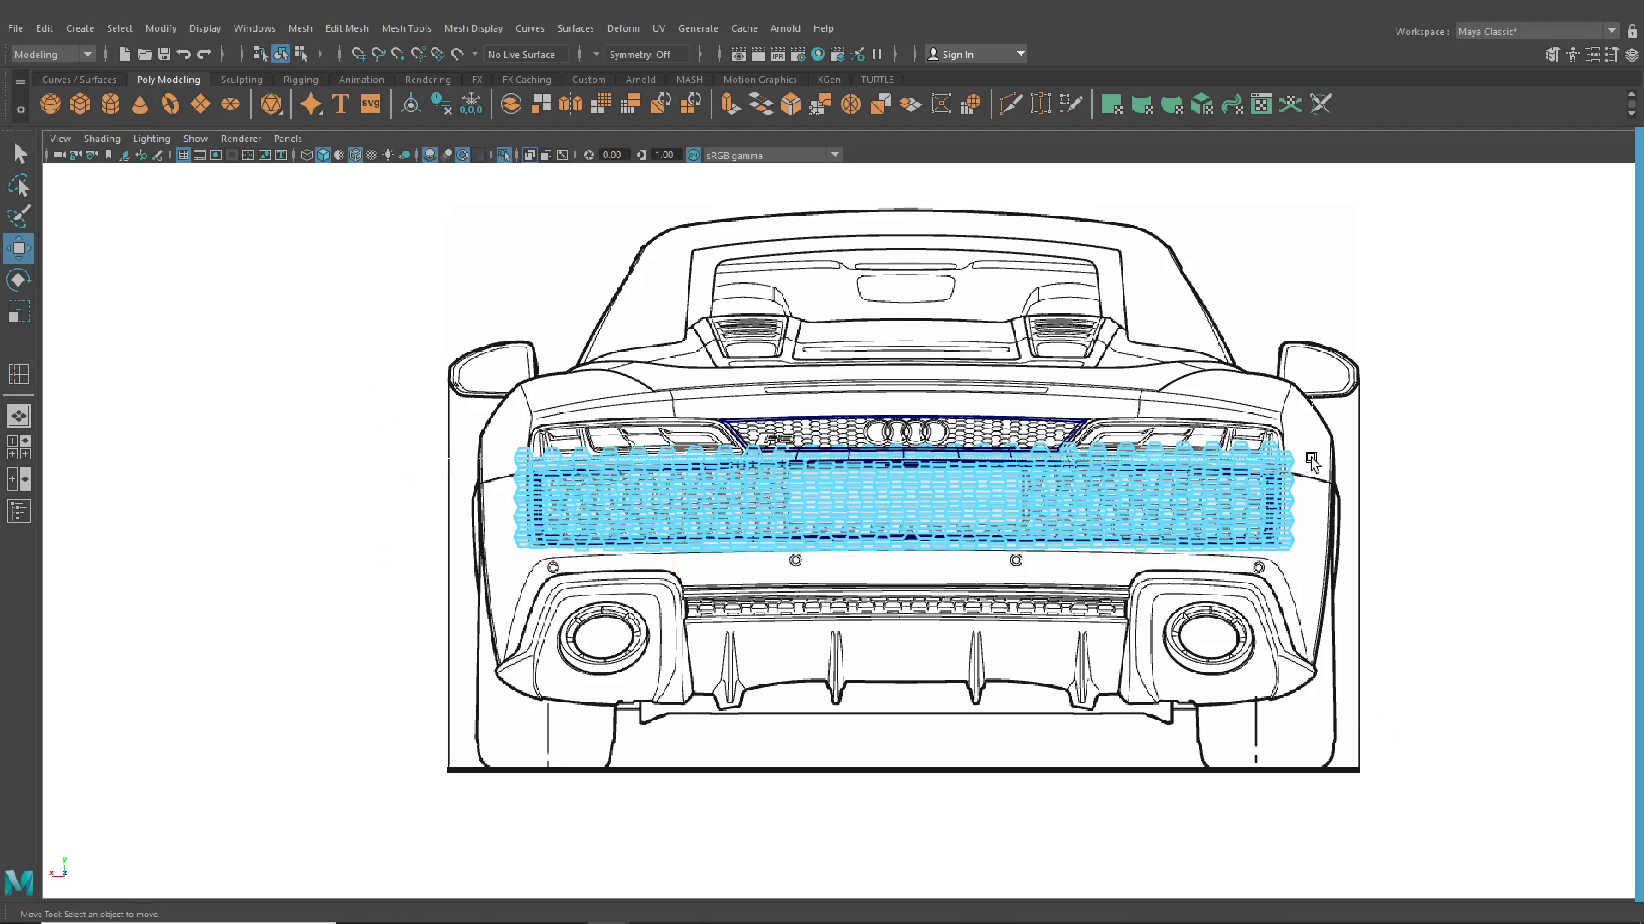
pyautogui.moveTo(1310, 456); pyautogui.dragTo(1310, 456)
pyautogui.press('Delete')
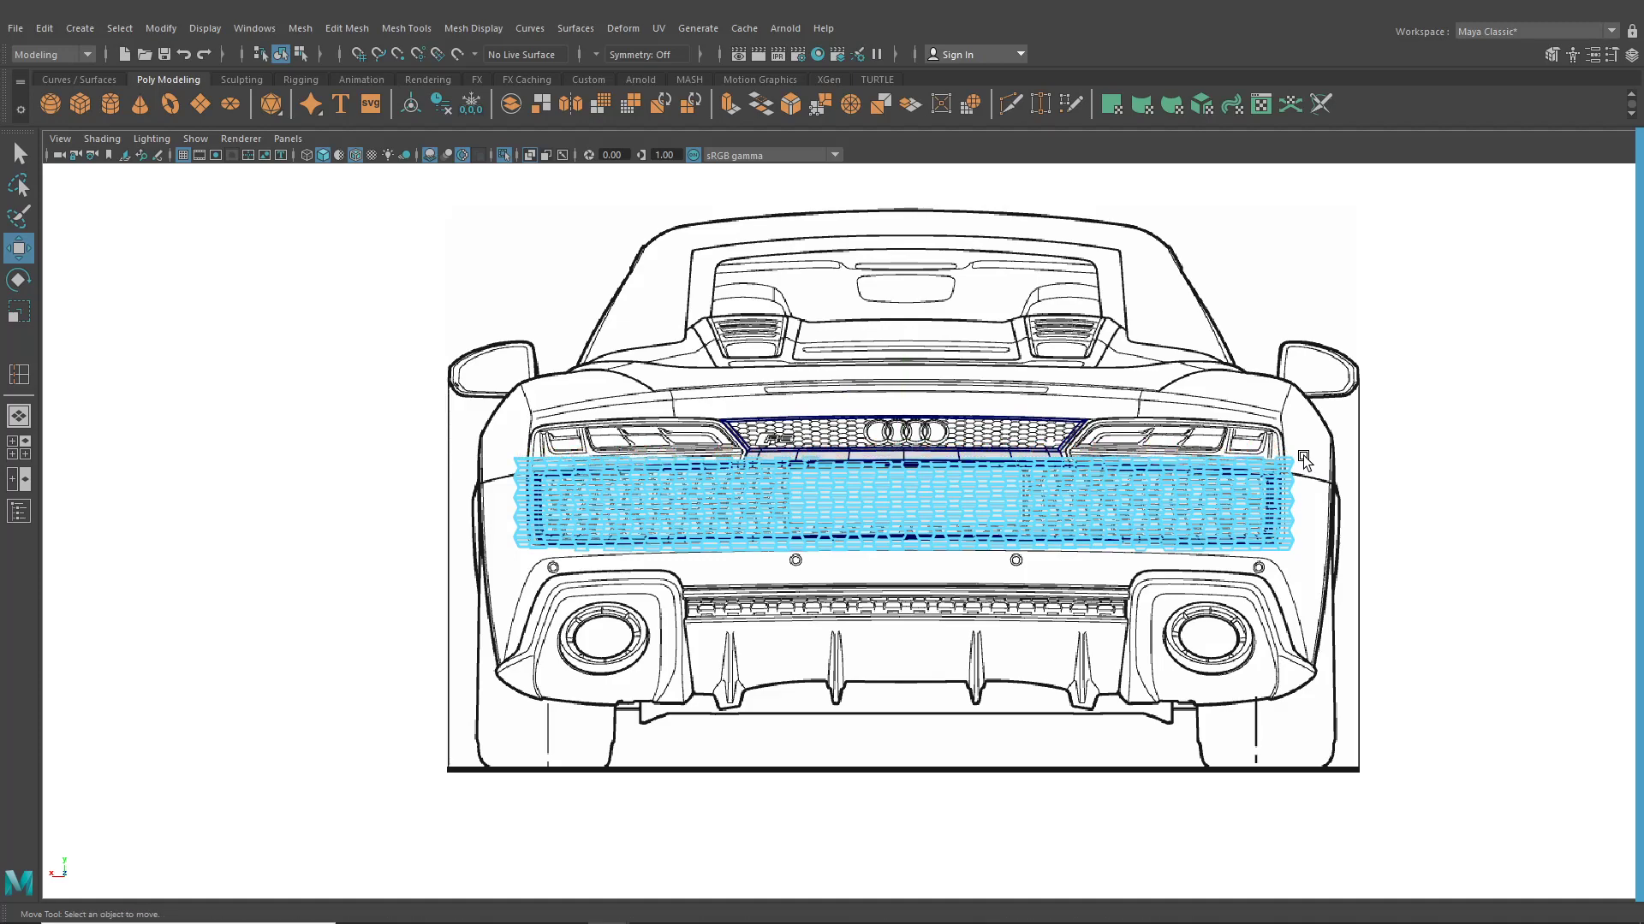
# Apply a lattice deformer to the whole hexagonal mesh in the perspective view and show its channel values
pyautogui.click(18, 417)
pyautogui.click(285, 54)
pyautogui.keyDown('alt'); pyautogui.moveTo(512, 524); pyautogui.dragTo(635, 503); pyautogui.keyUp('alt')
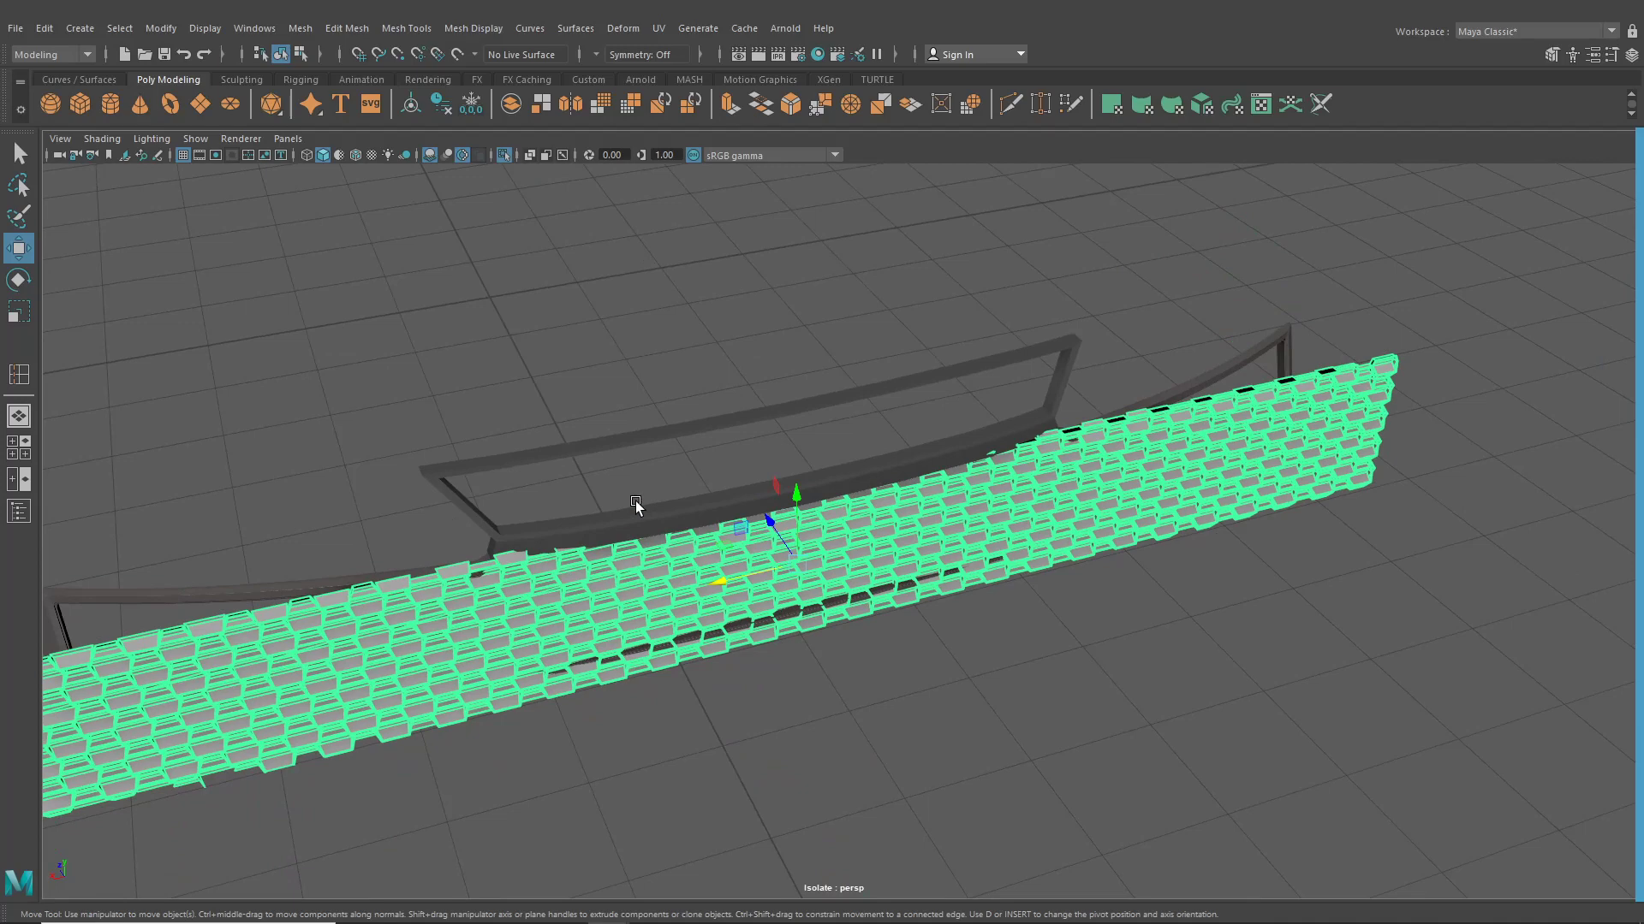
pyautogui.click(529, 32)
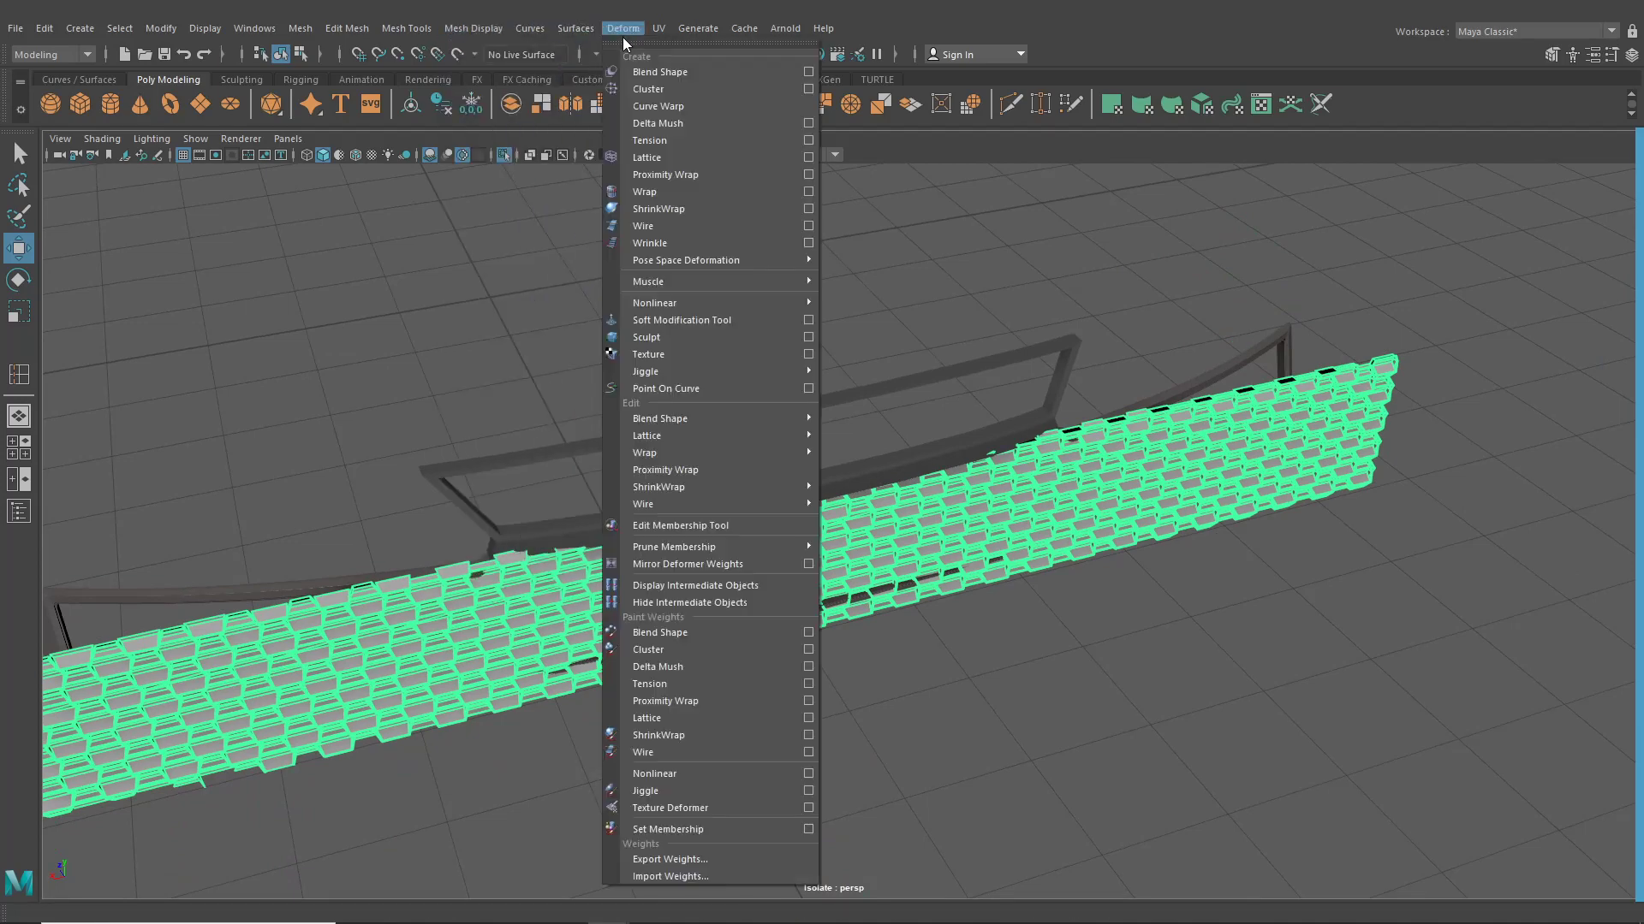
pyautogui.click(650, 159)
pyautogui.click(1631, 57)
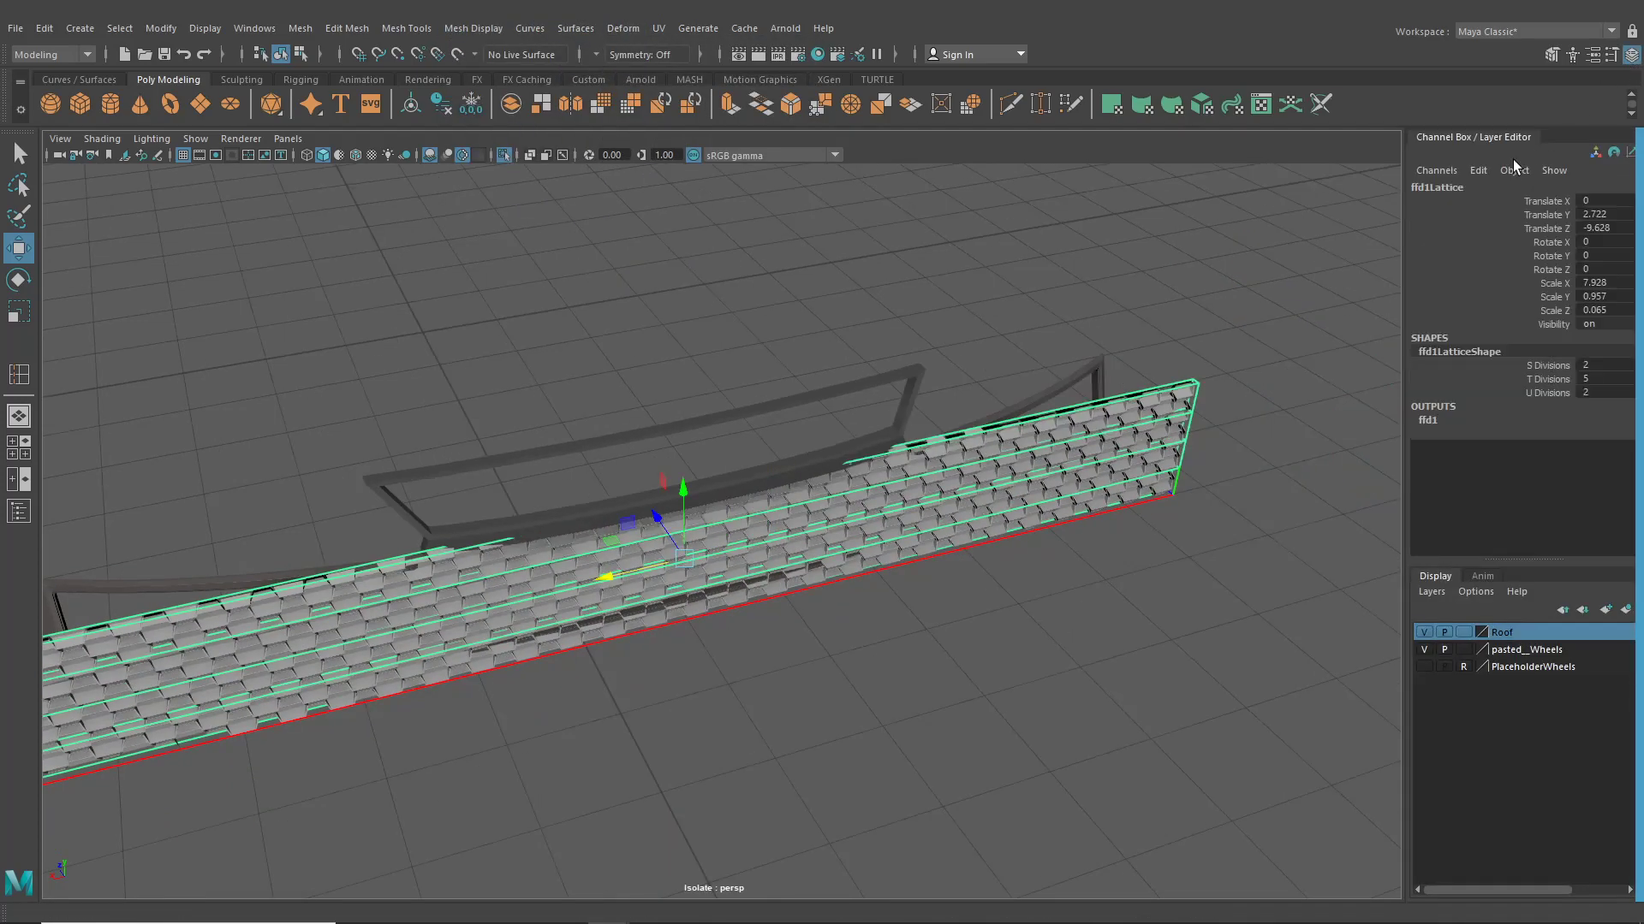
pyautogui.keyDown('alt'); pyautogui.moveTo(1091, 446); pyautogui.dragTo(1234, 387, button='middle'); pyautogui.keyUp('alt')
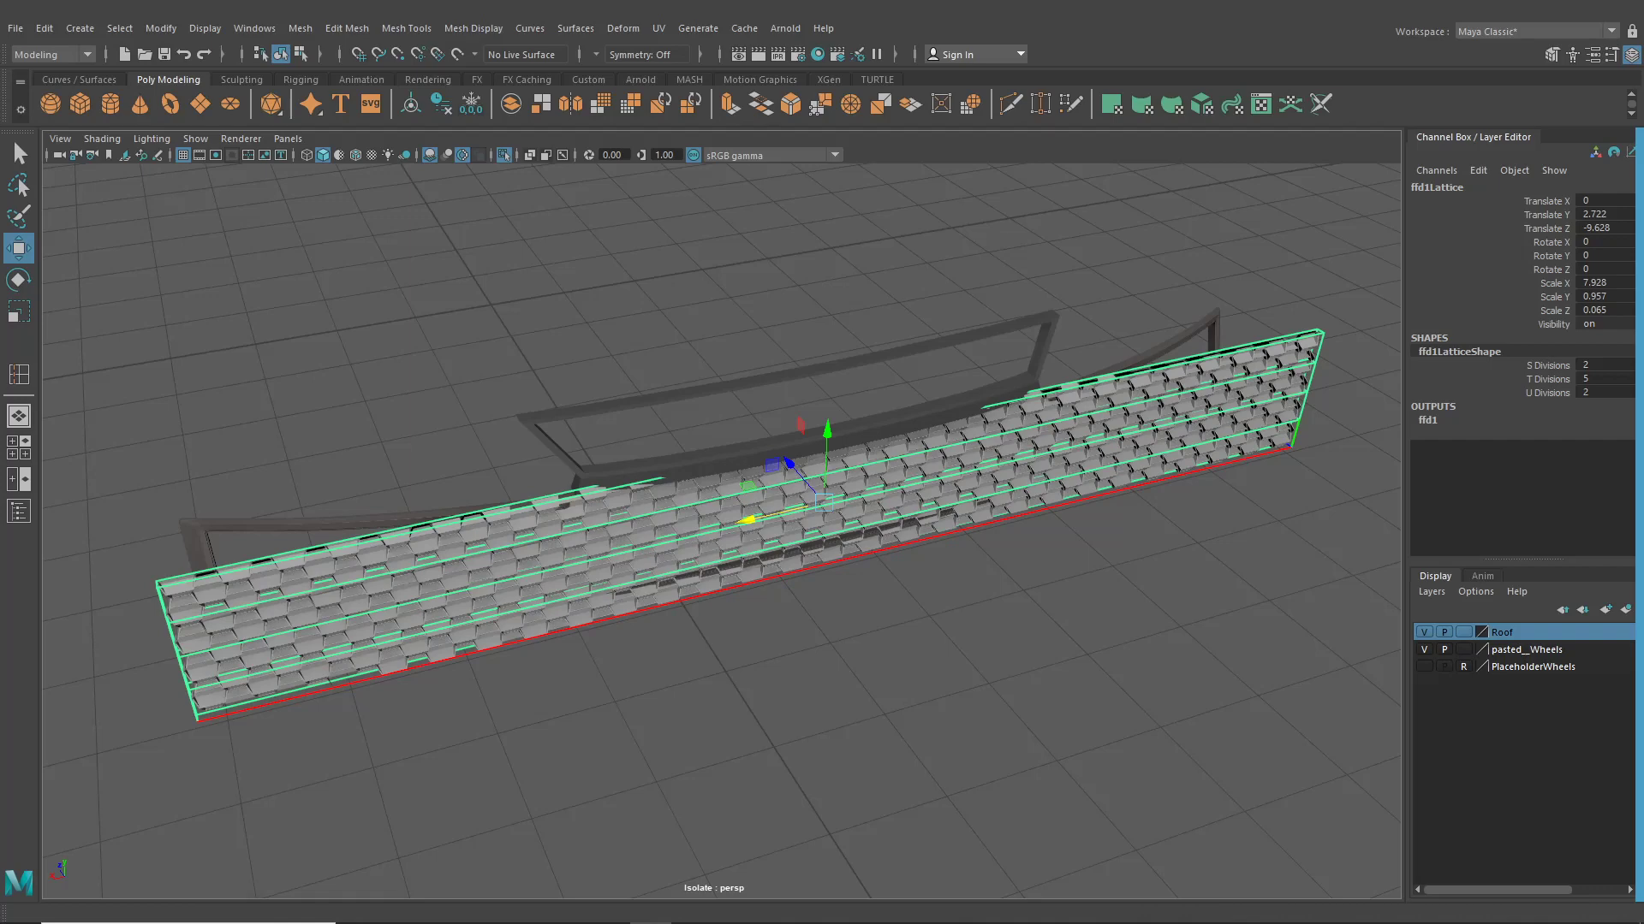
pyautogui.click(565, 28)
pyautogui.moveTo(530, 33)
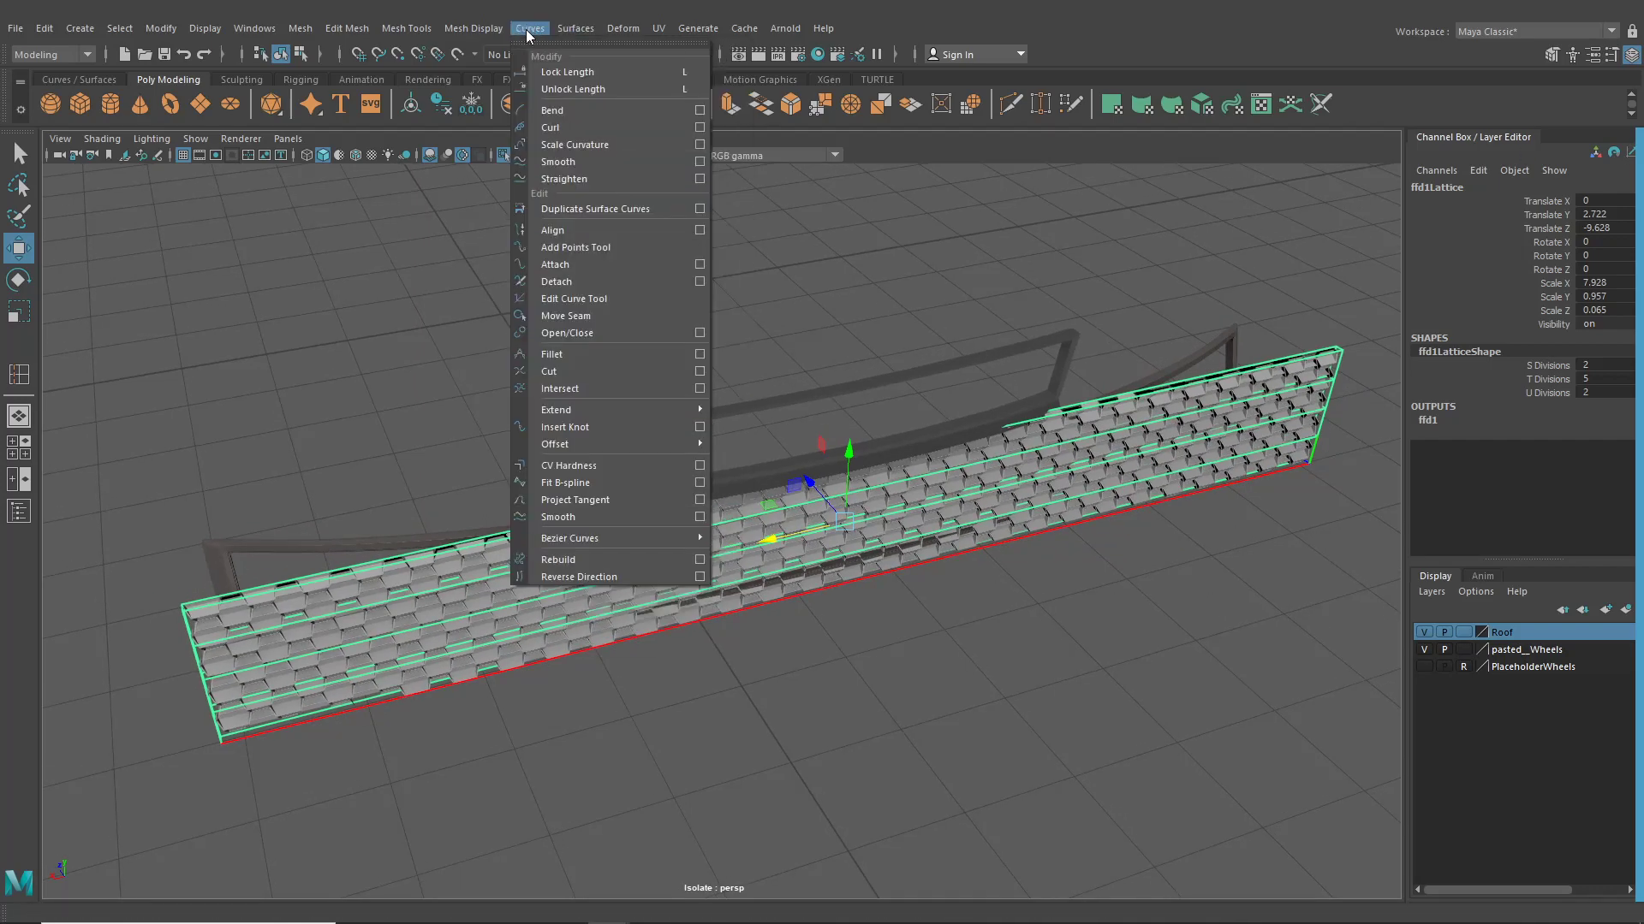
pyautogui.moveTo(643, 34)
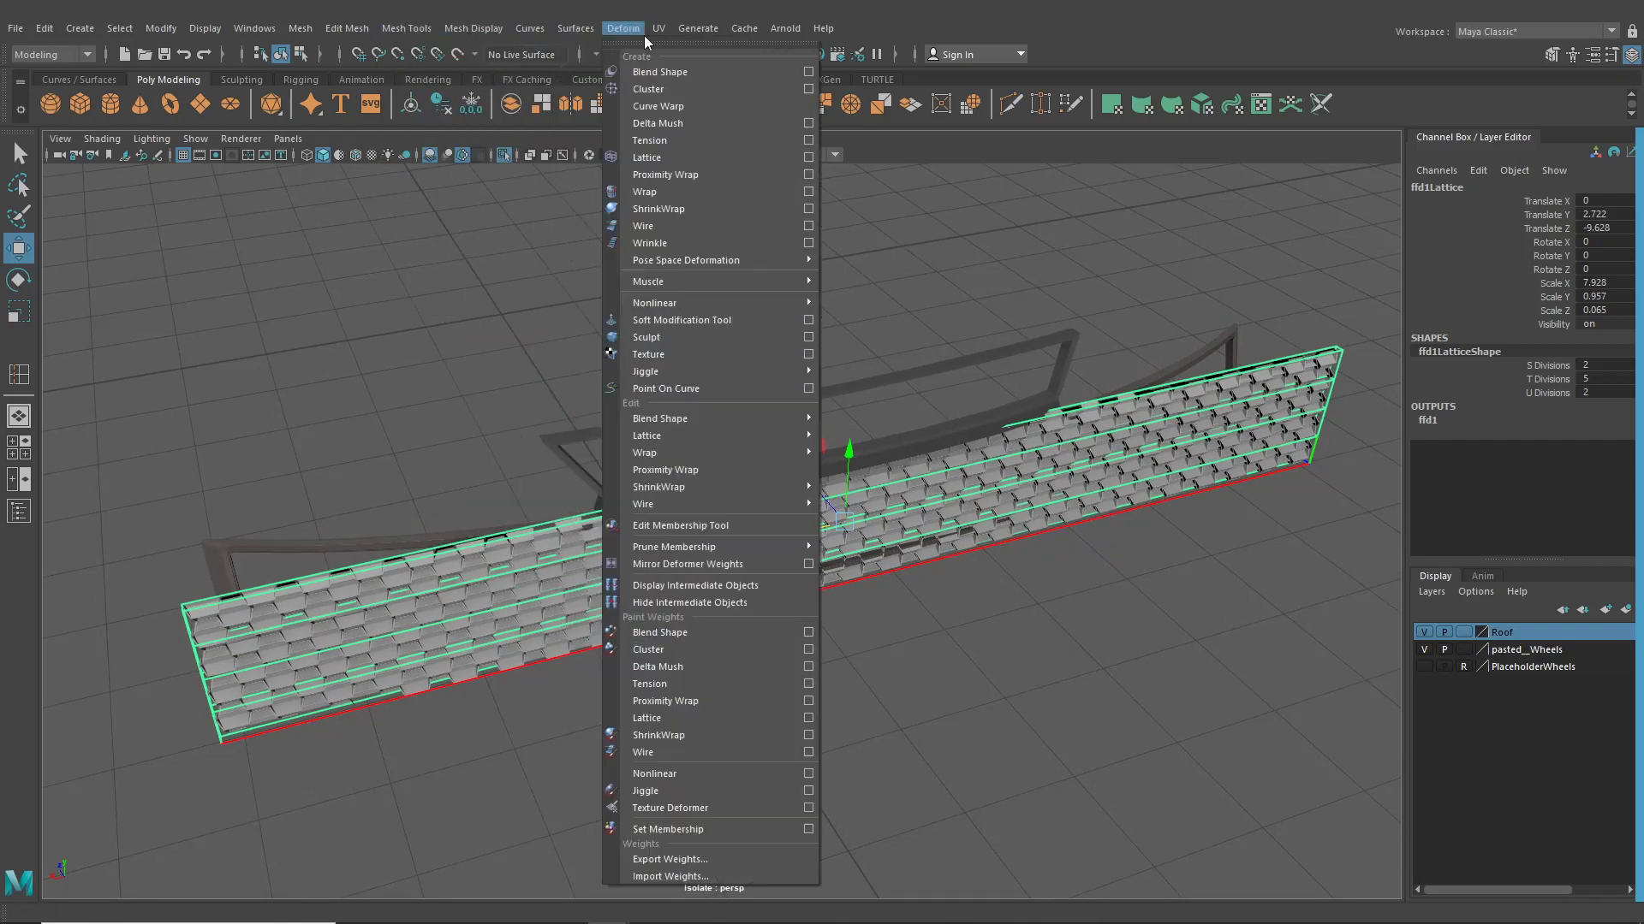
# Set the lattice's S Divisions to 12
pyautogui.click(1597, 380)
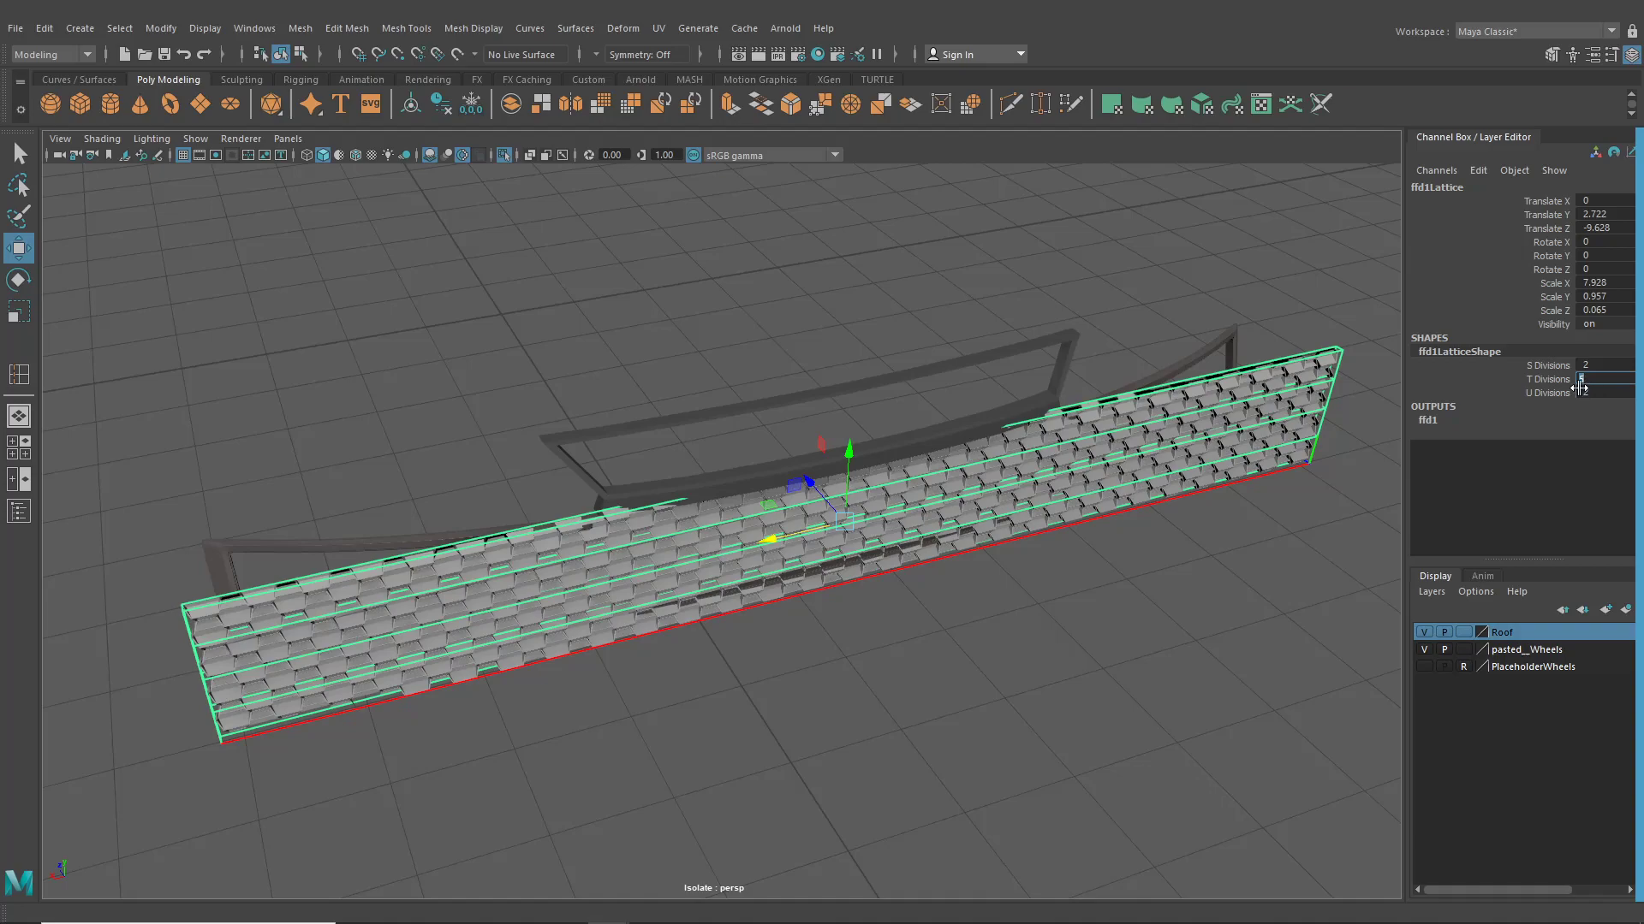
pyautogui.keyDown('alt'); pyautogui.moveTo(979, 443); pyautogui.dragTo(805, 416); pyautogui.keyUp('alt')
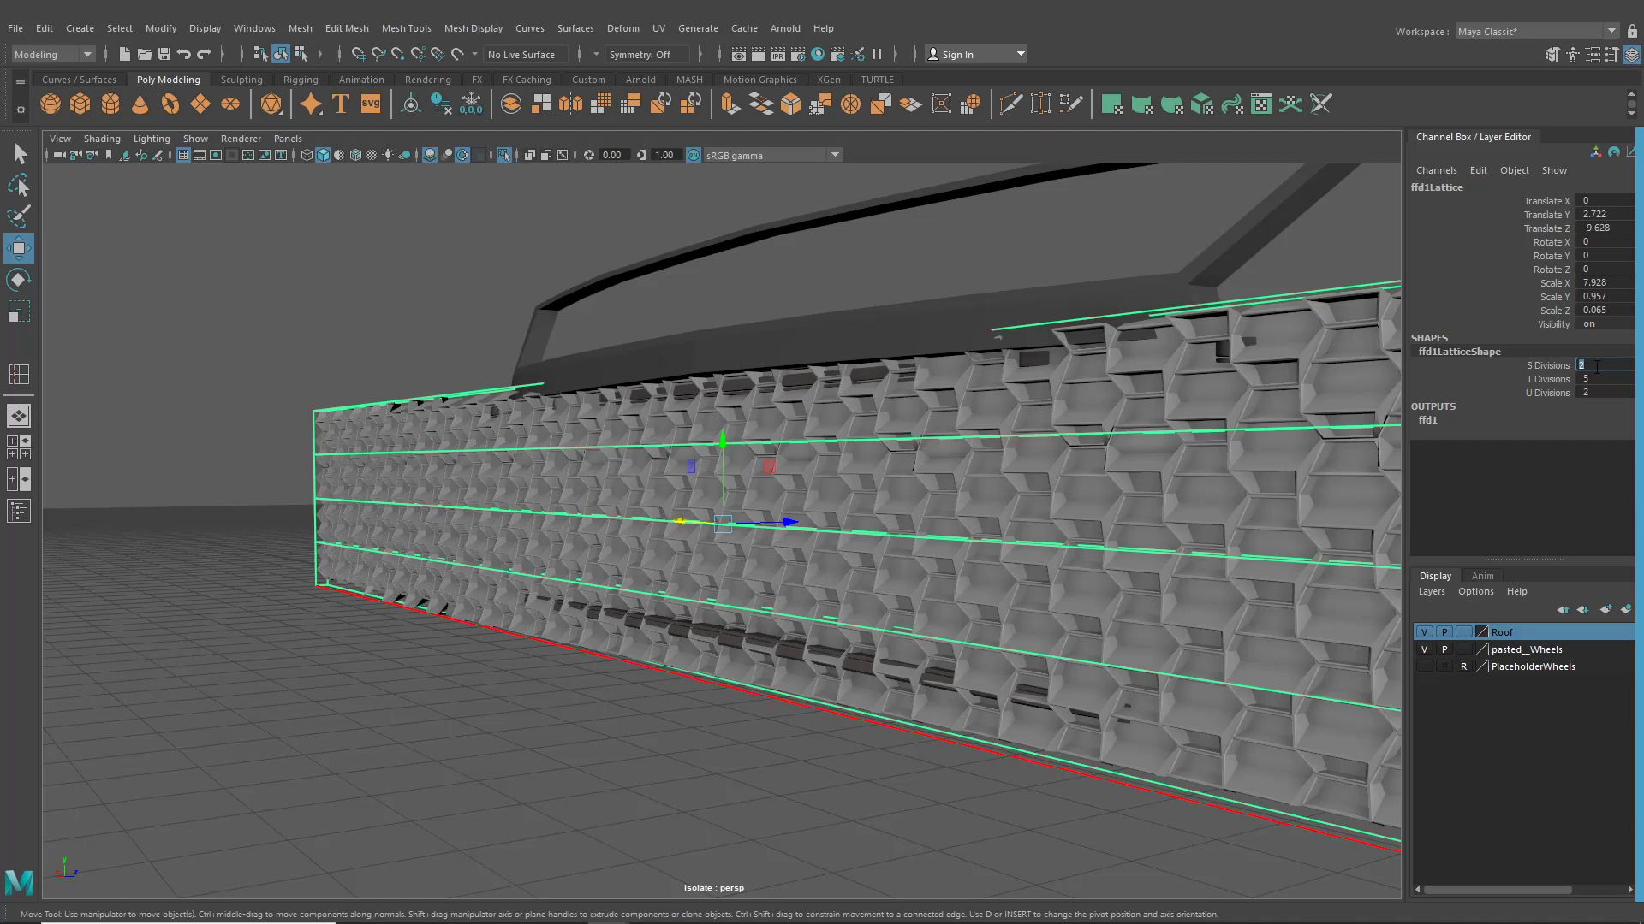
pyautogui.write('0')
pyautogui.press('Return')
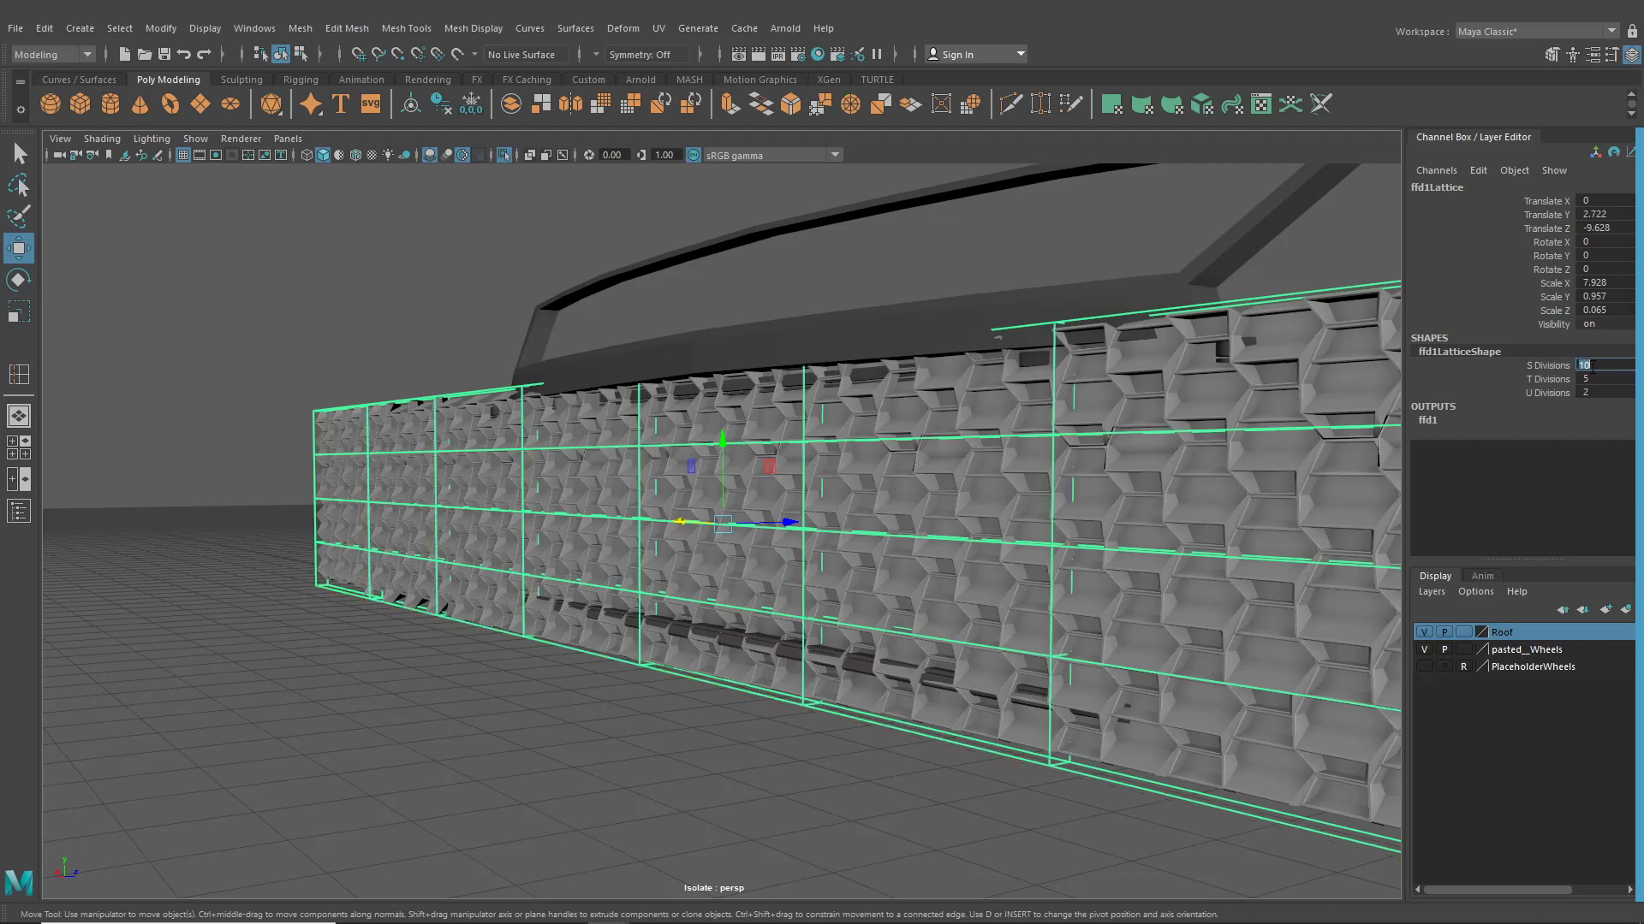
pyautogui.write('12')
pyautogui.press('Return')
# Select the outermost columns of lattice points at both ends and move them in depth toward the ends of the curved trim frame
pyautogui.keyDown('alt'); pyautogui.moveTo(805, 409); pyautogui.dragTo(938, 515); pyautogui.keyUp('alt')
pyautogui.keyDown('alt'); pyautogui.moveTo(938, 515); pyautogui.dragTo(1109, 448, button='middle'); pyautogui.keyUp('alt')
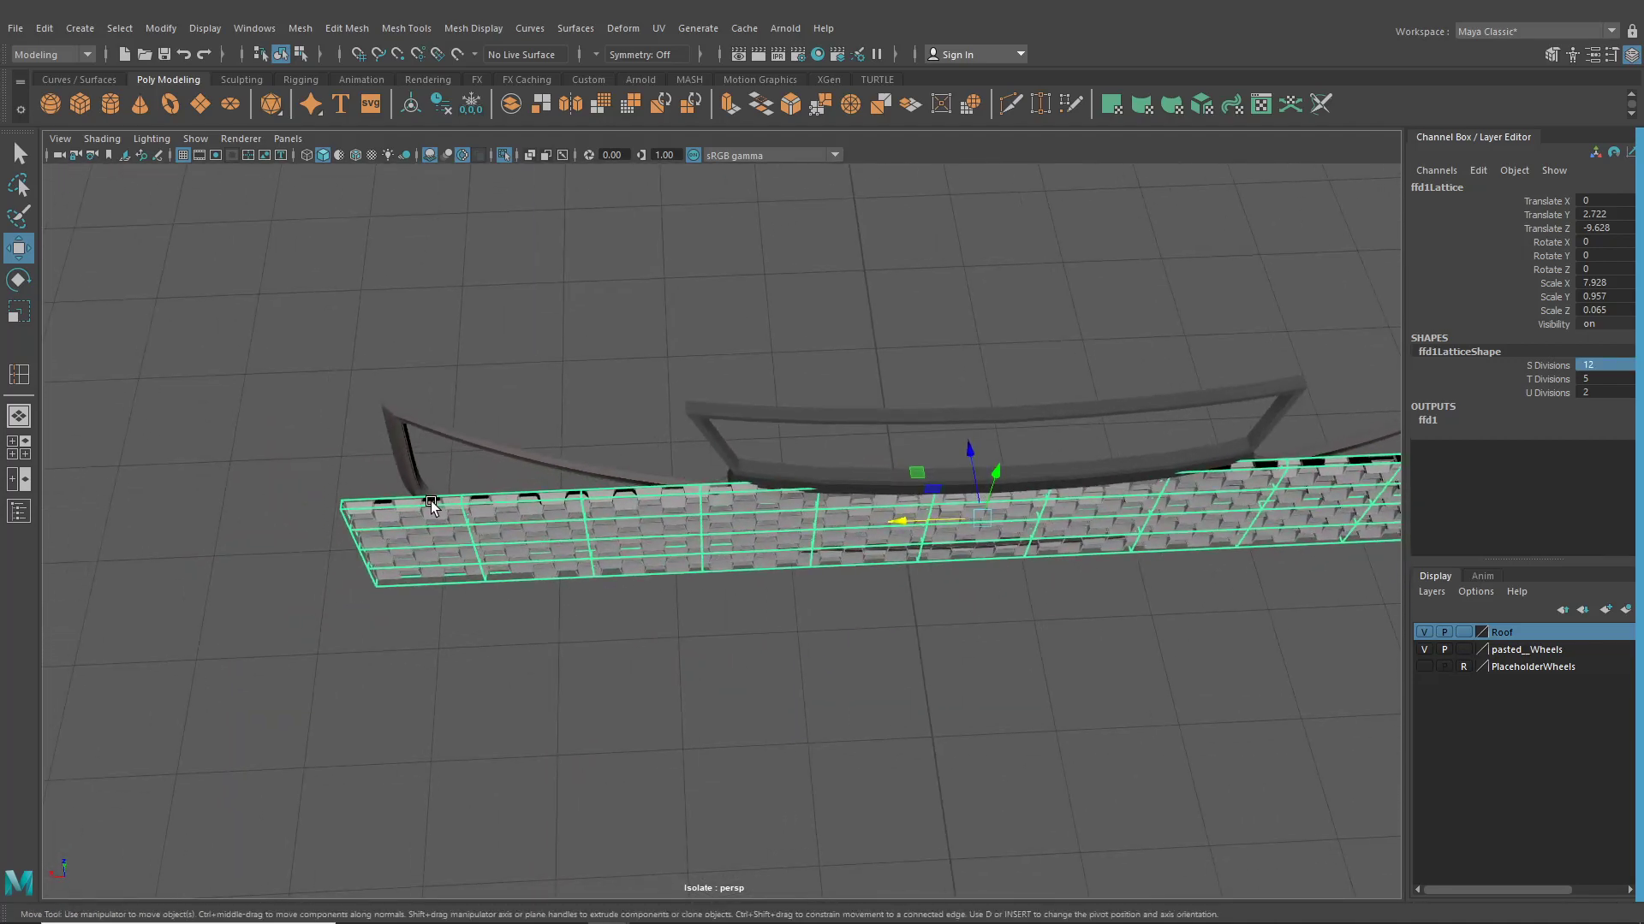
pyautogui.keyDown('alt'); pyautogui.moveTo(429, 505); pyautogui.dragTo(424, 438); pyautogui.keyUp('alt')
pyautogui.moveTo(422, 418); pyautogui.dragTo(392, 369, button='right')
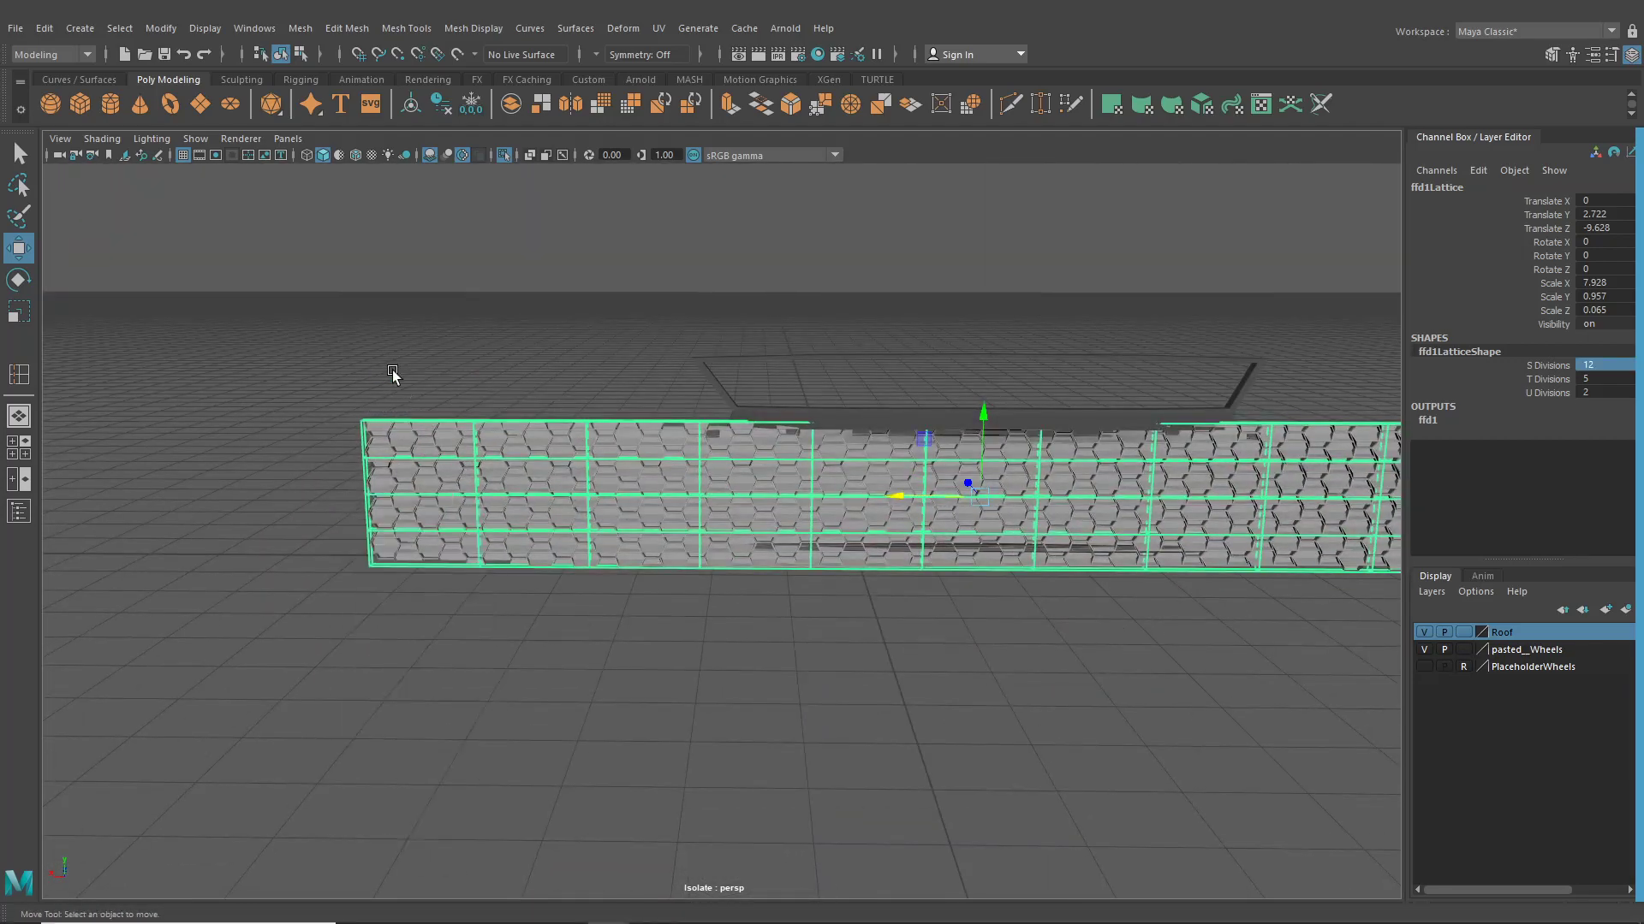
pyautogui.moveTo(293, 386); pyautogui.dragTo(435, 713)
pyautogui.keyDown('alt'); pyautogui.moveTo(953, 605); pyautogui.dragTo(685, 608, button='middle'); pyautogui.keyUp('alt')
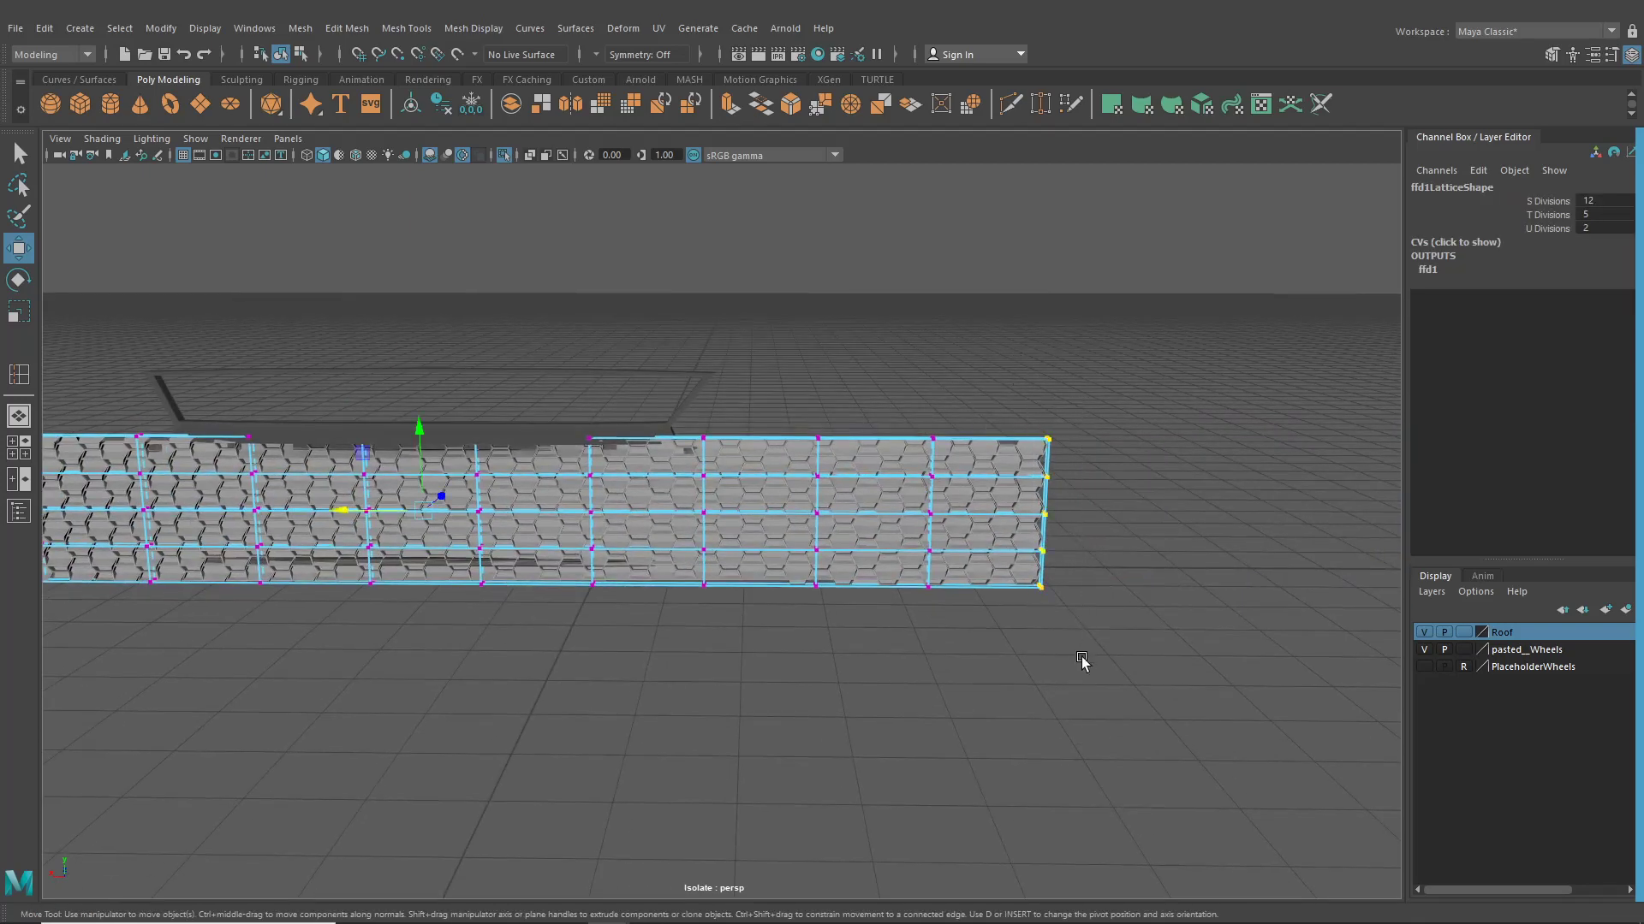
pyautogui.keyDown('alt'); pyautogui.moveTo(1082, 661); pyautogui.dragTo(855, 530); pyautogui.keyUp('alt')
pyautogui.moveTo(863, 378); pyautogui.dragTo(879, 729)
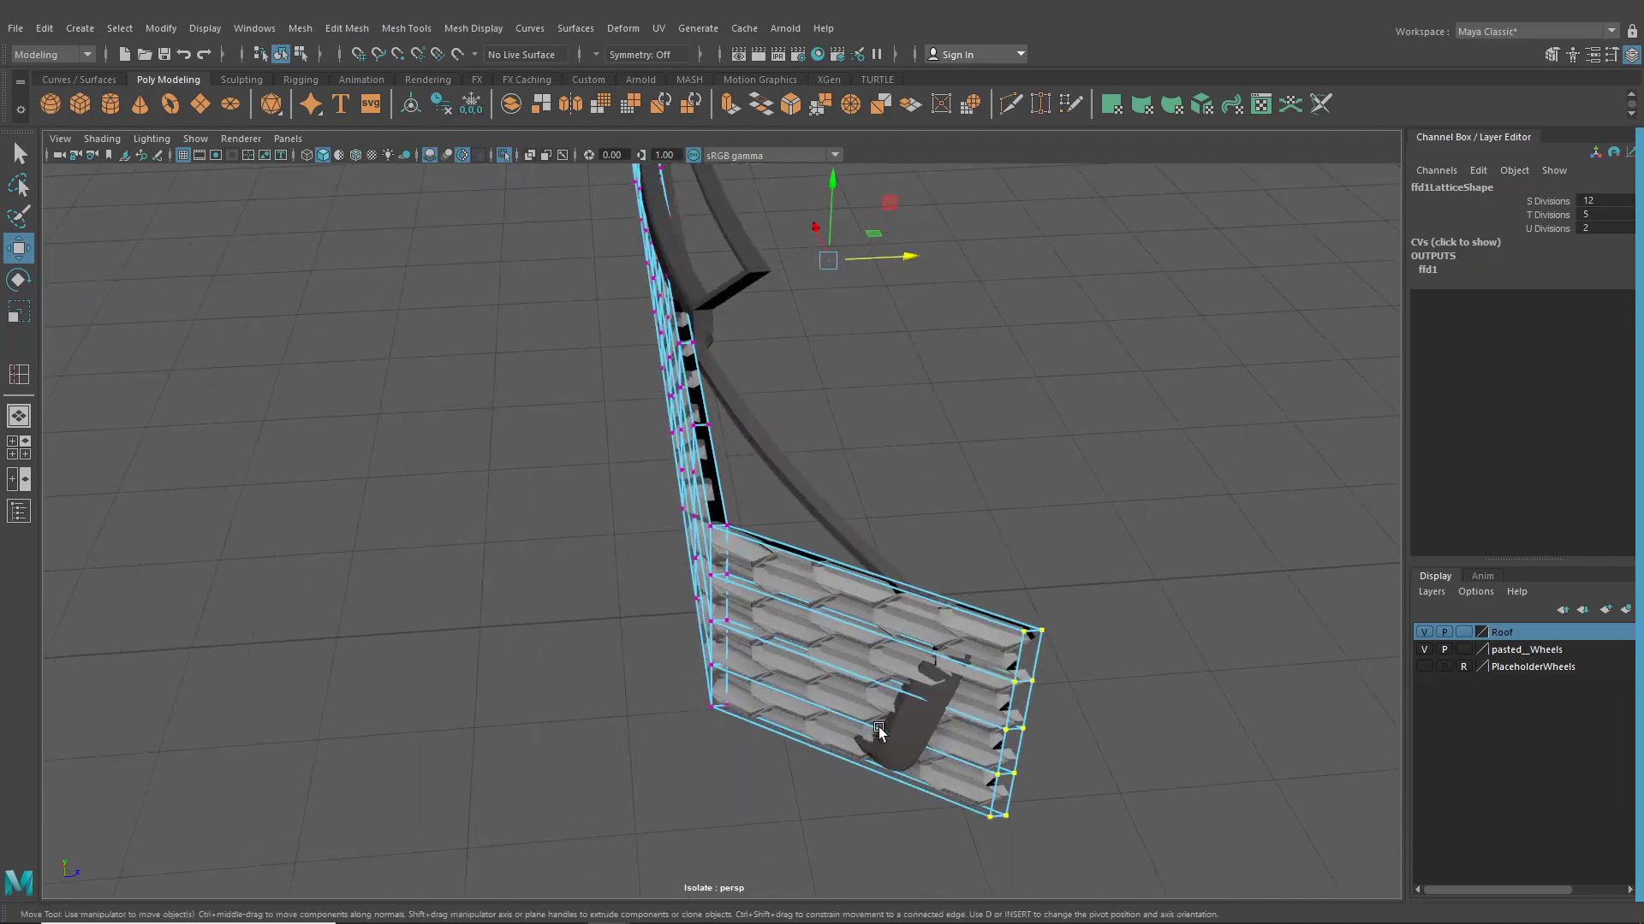
pyautogui.moveTo(907, 257); pyautogui.dragTo(916, 261)
pyautogui.keyDown('alt'); pyautogui.moveTo(856, 343); pyautogui.dragTo(950, 411); pyautogui.keyUp('alt')
# Select the second column of lattice points from each end and move both in depth to follow the trim frame's curve
pyautogui.moveTo(991, 730); pyautogui.dragTo(992, 729)
pyautogui.keyDown('alt'); pyautogui.moveTo(991, 729); pyautogui.dragTo(597, 473); pyautogui.keyUp('alt')
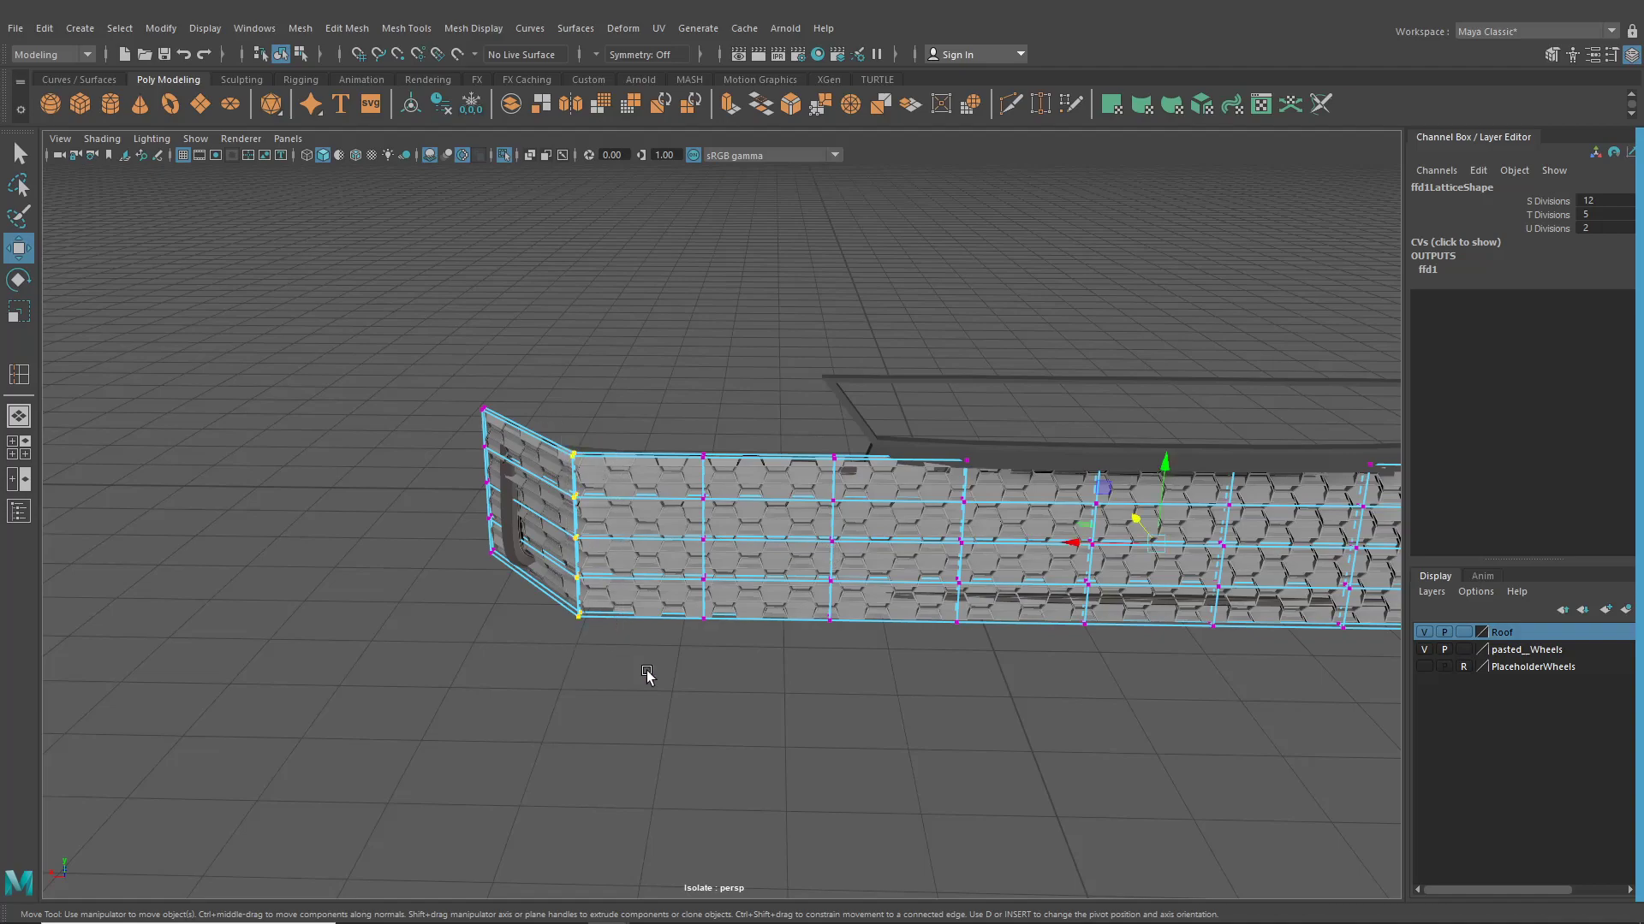
pyautogui.keyDown('alt'); pyautogui.moveTo(890, 643); pyautogui.dragTo(745, 676); pyautogui.keyUp('alt')
pyautogui.keyDown('alt'); pyautogui.moveTo(744, 675); pyautogui.dragTo(617, 553, button='middle'); pyautogui.keyUp('alt')
pyautogui.keyDown('alt'); pyautogui.moveTo(1007, 635); pyautogui.dragTo(552, 346, button='middle'); pyautogui.keyUp('alt')
pyautogui.scroll(-4, 685, 417)
pyautogui.moveTo(517, 305); pyautogui.dragTo(600, 317)
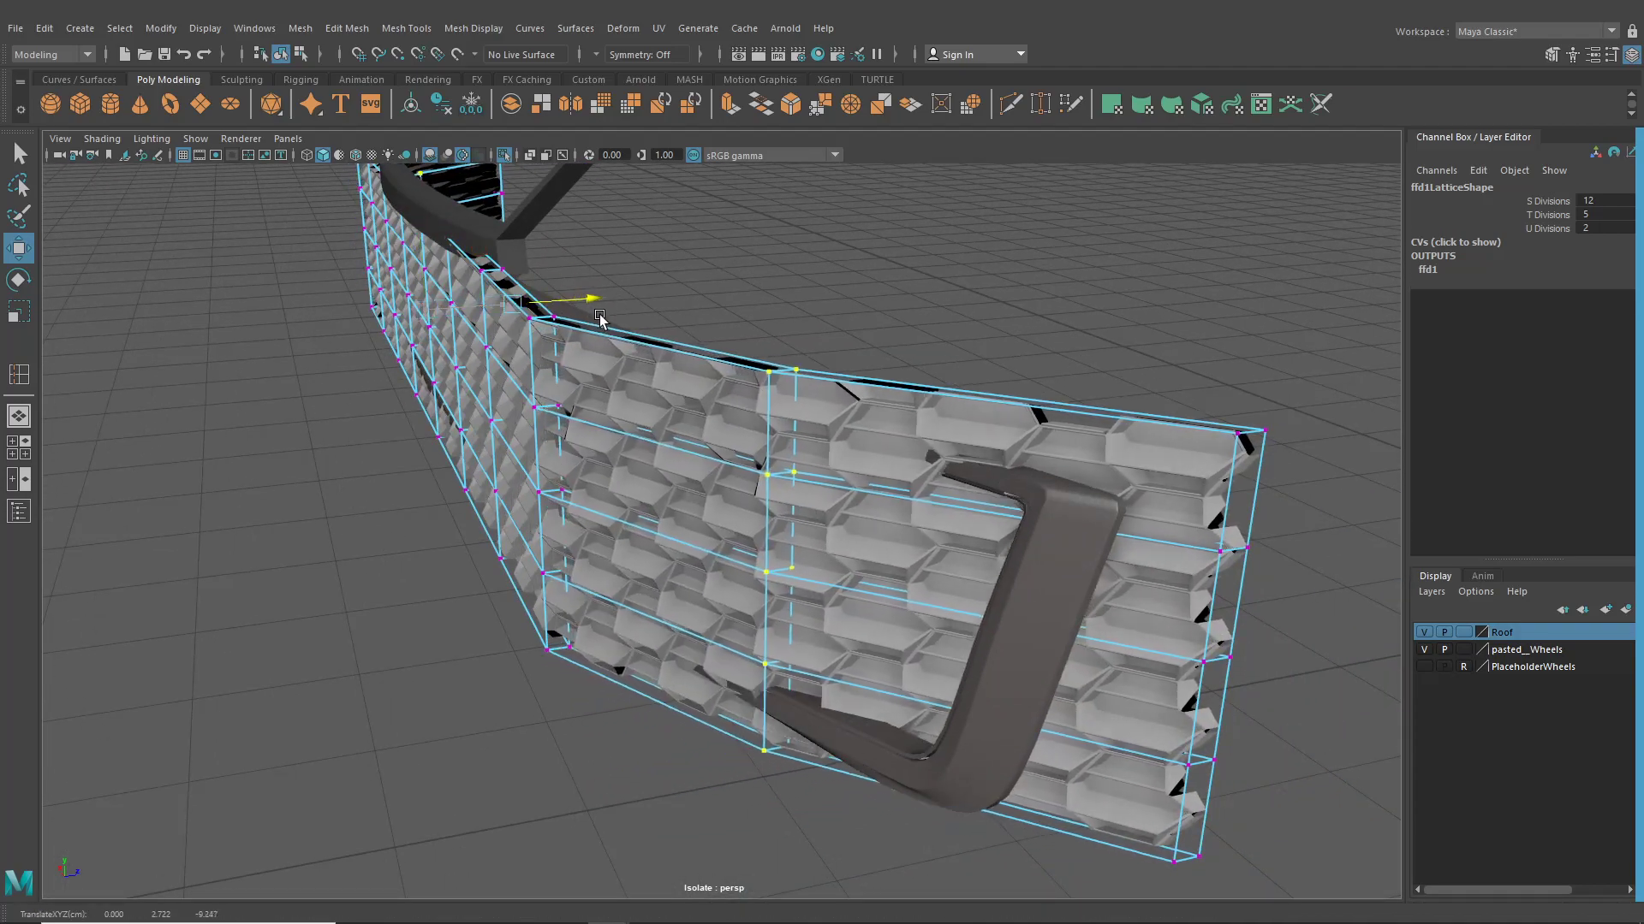
pyautogui.moveTo(600, 318); pyautogui.dragTo(606, 322, button='middle')
pyautogui.scroll(-5, 1121, 390)
# Select the third column of lattice points from each end and move both in depth to smooth the mesh's bend along the frame
pyautogui.keyDown('alt'); pyautogui.moveTo(1062, 432); pyautogui.dragTo(1141, 513); pyautogui.keyUp('alt')
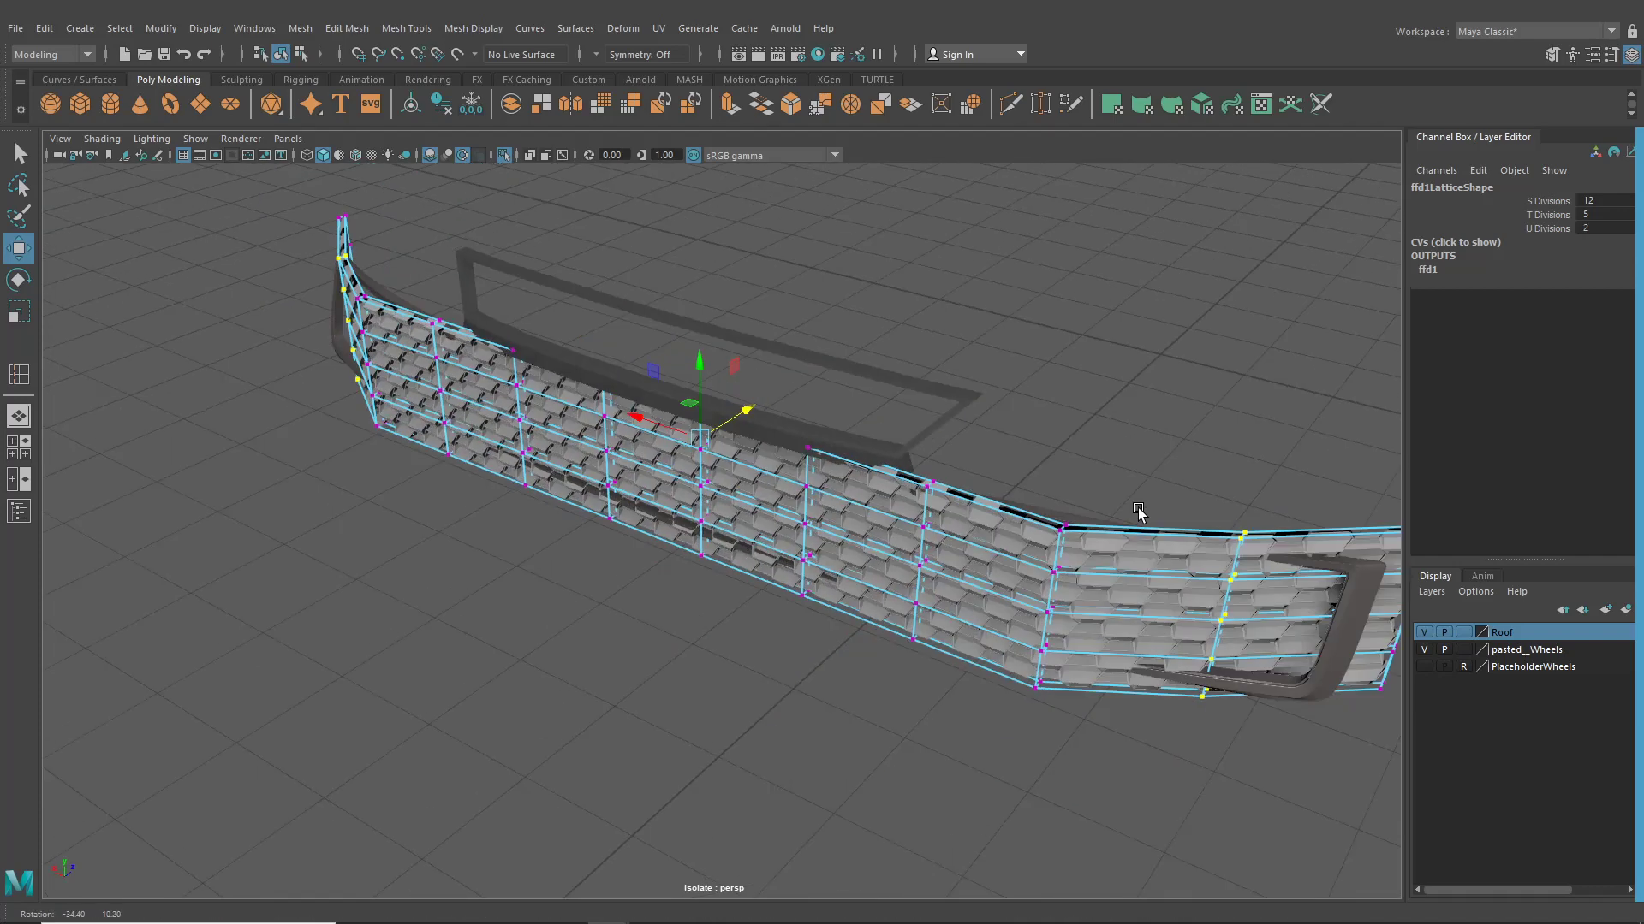
pyautogui.keyDown('alt'); pyautogui.moveTo(1267, 492); pyautogui.dragTo(967, 449, button='middle'); pyautogui.keyUp('alt')
pyautogui.moveTo(1021, 413); pyautogui.dragTo(1168, 694)
pyautogui.keyDown('alt'); pyautogui.moveTo(648, 516); pyautogui.dragTo(862, 545, button='middle'); pyautogui.keyUp('alt')
pyautogui.keyDown('alt'); pyautogui.moveTo(862, 548); pyautogui.dragTo(620, 249); pyautogui.keyUp('alt')
pyautogui.keyDown('shift'); pyautogui.moveTo(683, 411); pyautogui.dragTo(684, 410); pyautogui.keyUp('shift')
pyautogui.keyDown('alt'); pyautogui.moveTo(1001, 488); pyautogui.dragTo(796, 525); pyautogui.keyUp('alt')
pyautogui.keyDown('alt'); pyautogui.moveTo(796, 524); pyautogui.dragTo(664, 321, button='middle'); pyautogui.keyUp('alt')
pyautogui.moveTo(912, 328); pyautogui.dragTo(1012, 447)
pyautogui.moveTo(1132, 337); pyautogui.dragTo(1207, 477)
pyautogui.keyDown('alt'); pyautogui.moveTo(865, 479); pyautogui.dragTo(661, 302); pyautogui.keyUp('alt')
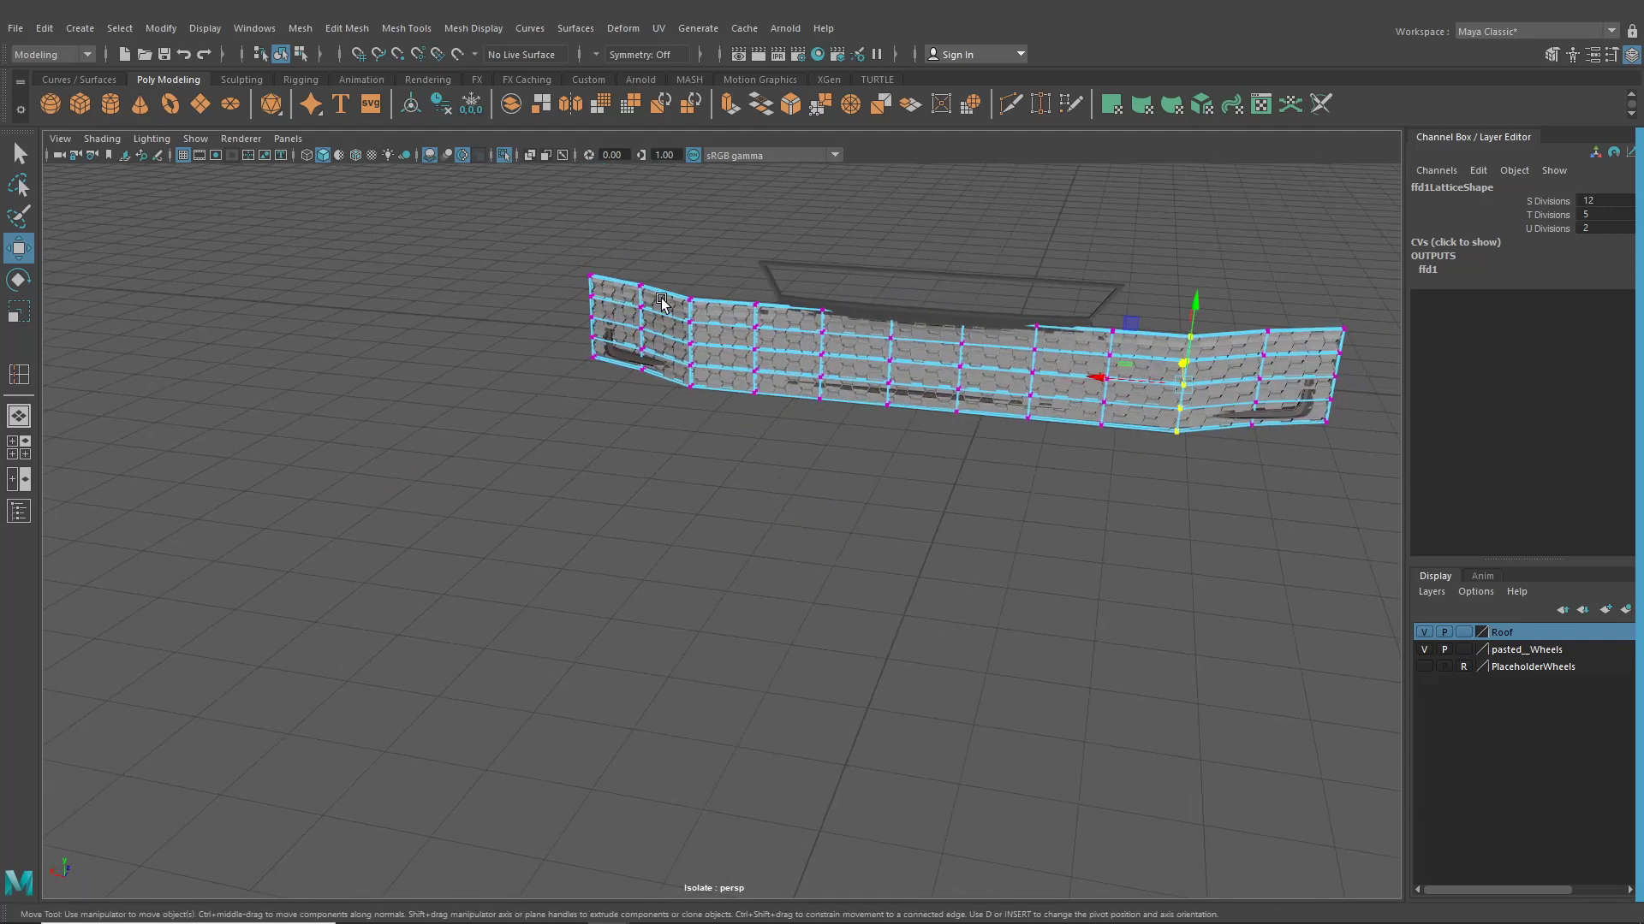
pyautogui.keyDown('shift'); pyautogui.moveTo(705, 413); pyautogui.dragTo(706, 414); pyautogui.keyUp('shift')
pyautogui.keyDown('alt'); pyautogui.moveTo(708, 411); pyautogui.dragTo(793, 458); pyautogui.keyUp('alt')
pyautogui.keyDown('alt'); pyautogui.moveTo(793, 458); pyautogui.dragTo(639, 366, button='middle'); pyautogui.keyUp('alt')
pyautogui.scroll(5, 640, 366)
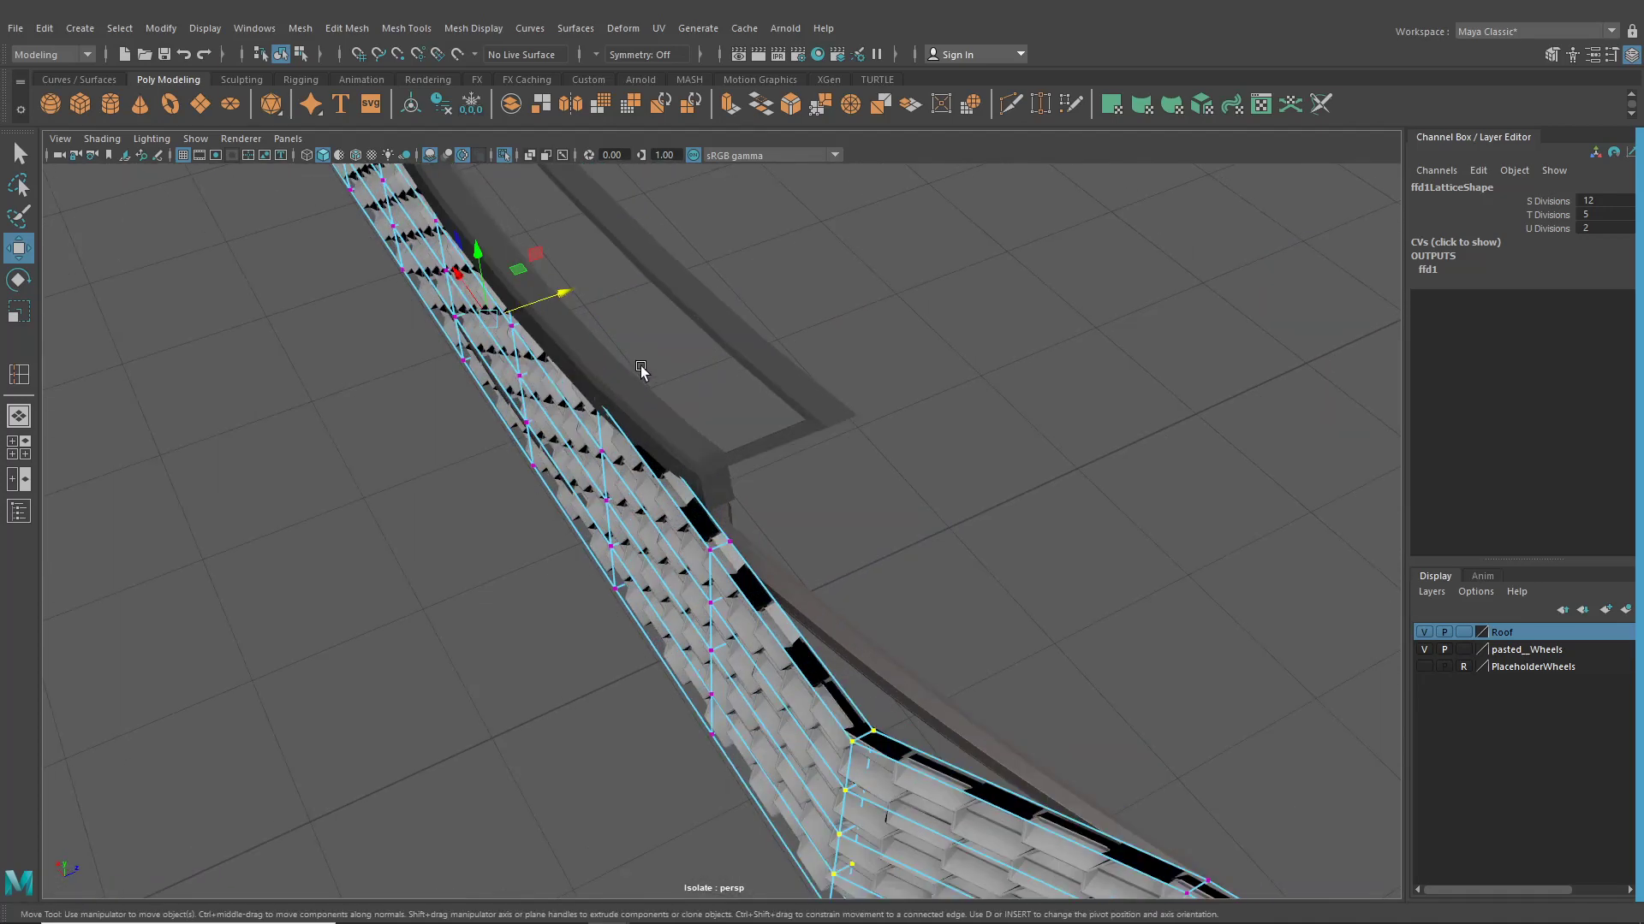
pyautogui.moveTo(561, 293); pyautogui.dragTo(612, 295)
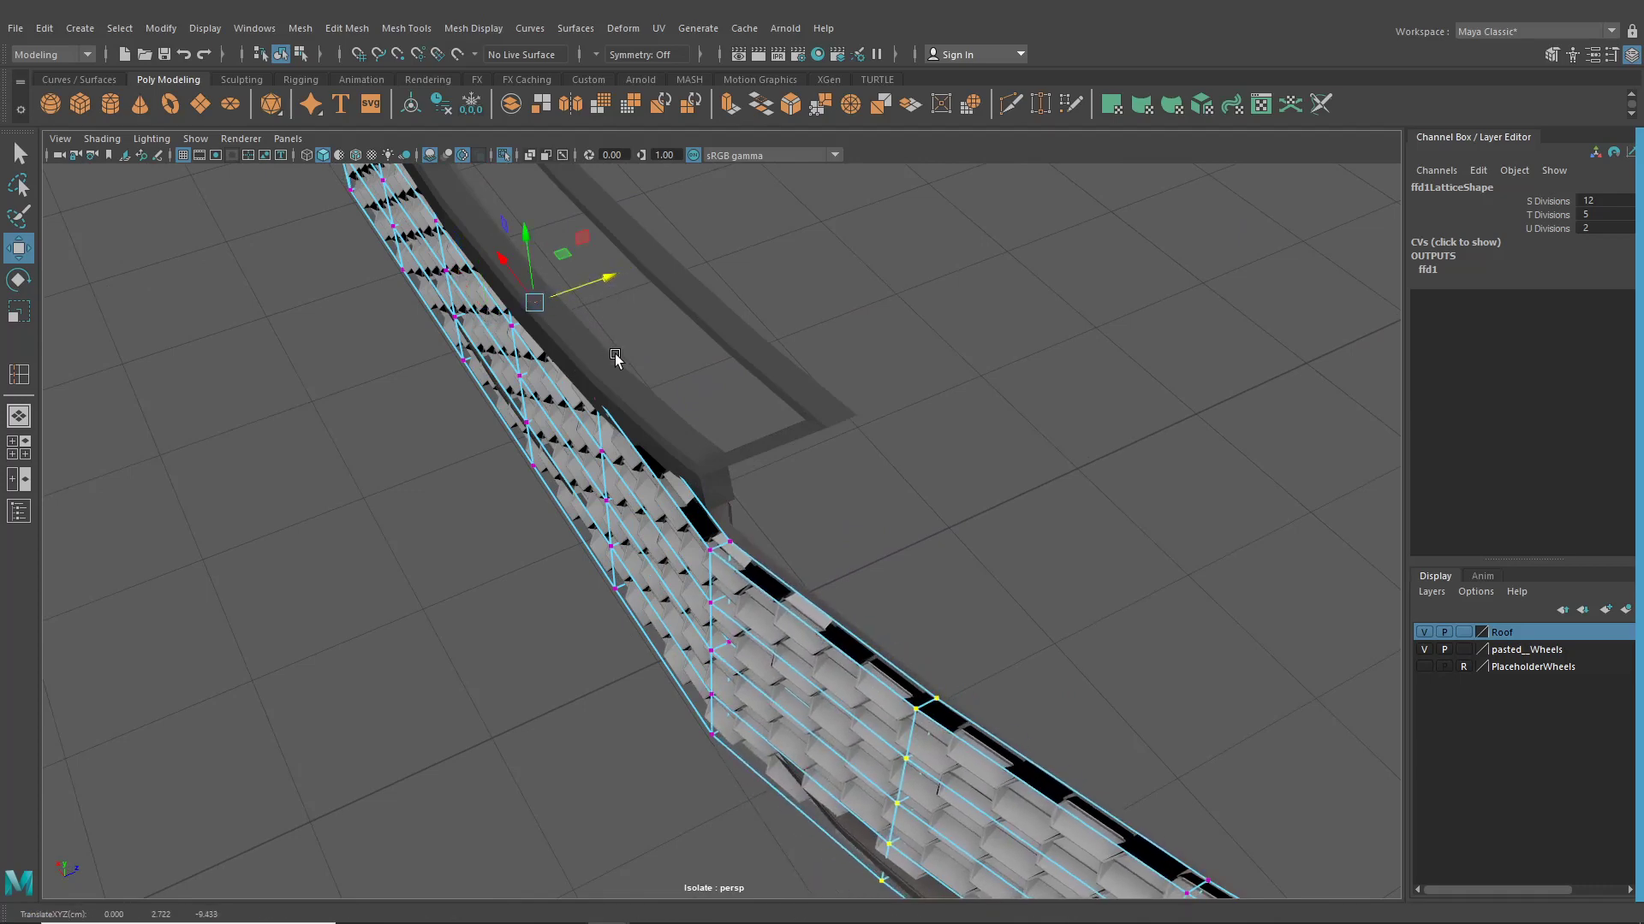
pyautogui.keyDown('alt'); pyautogui.moveTo(615, 357); pyautogui.dragTo(590, 304, button='middle'); pyautogui.keyUp('alt')
pyautogui.keyDown('alt'); pyautogui.moveTo(590, 306); pyautogui.dragTo(575, 213); pyautogui.keyUp('alt')
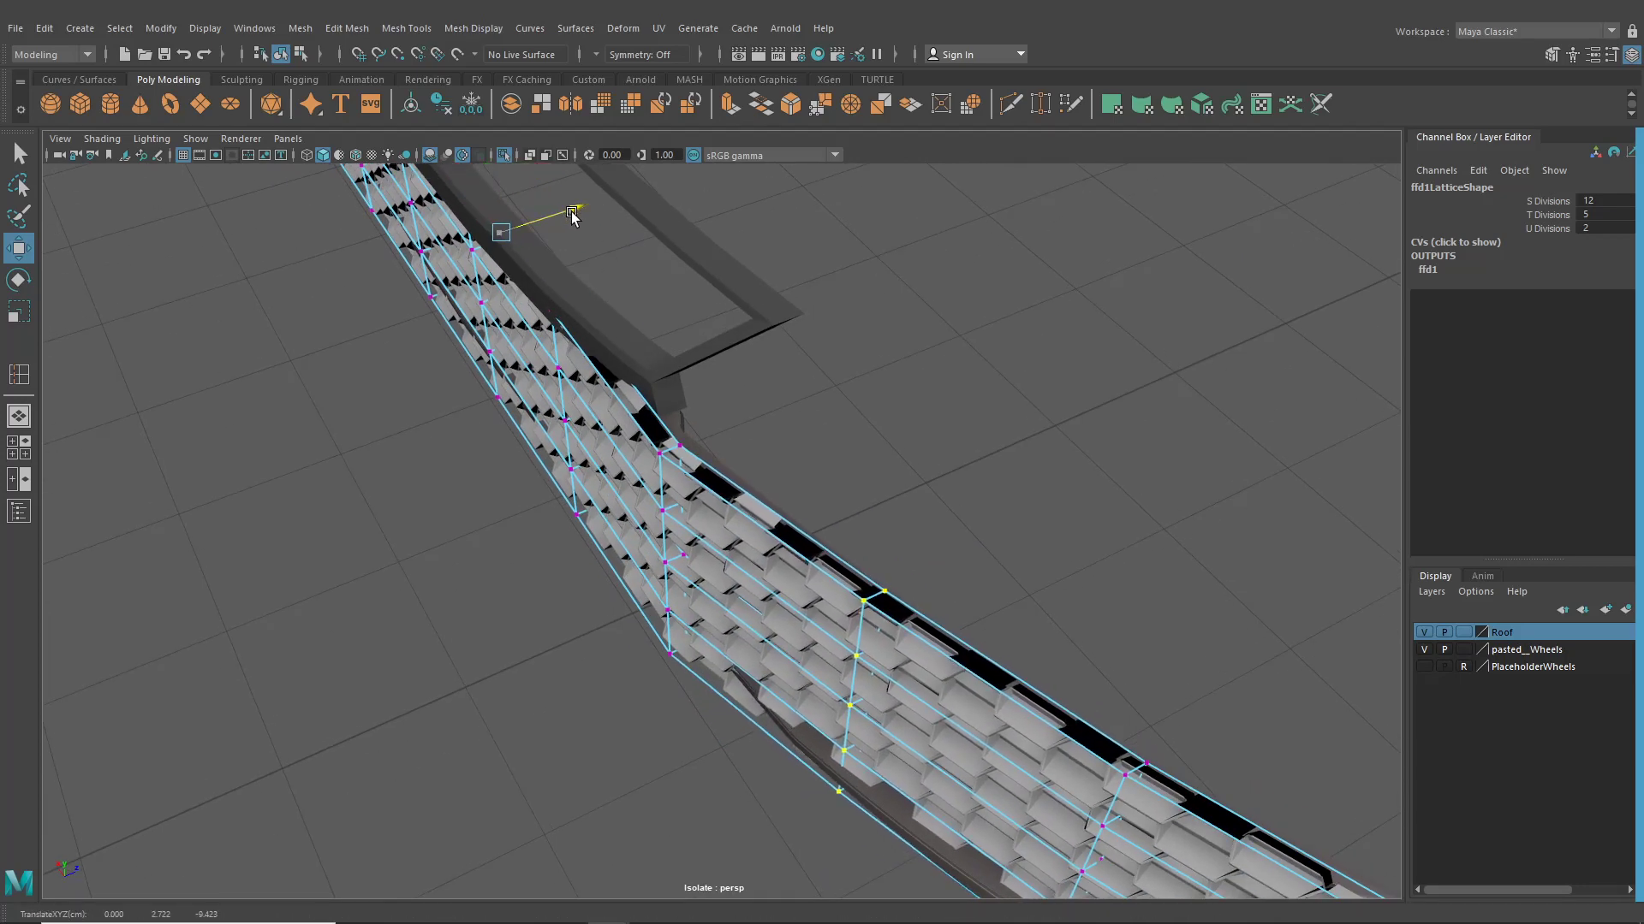
# Select the fourth column of lattice points from each end and shift both in depth to match the frame's curvature
pyautogui.keyDown('alt'); pyautogui.moveTo(782, 428); pyautogui.dragTo(929, 464, button='middle'); pyautogui.keyUp('alt')
pyautogui.scroll(-3, 770, 352)
pyautogui.keyDown('alt'); pyautogui.moveTo(930, 466); pyautogui.dragTo(1066, 481); pyautogui.keyUp('alt')
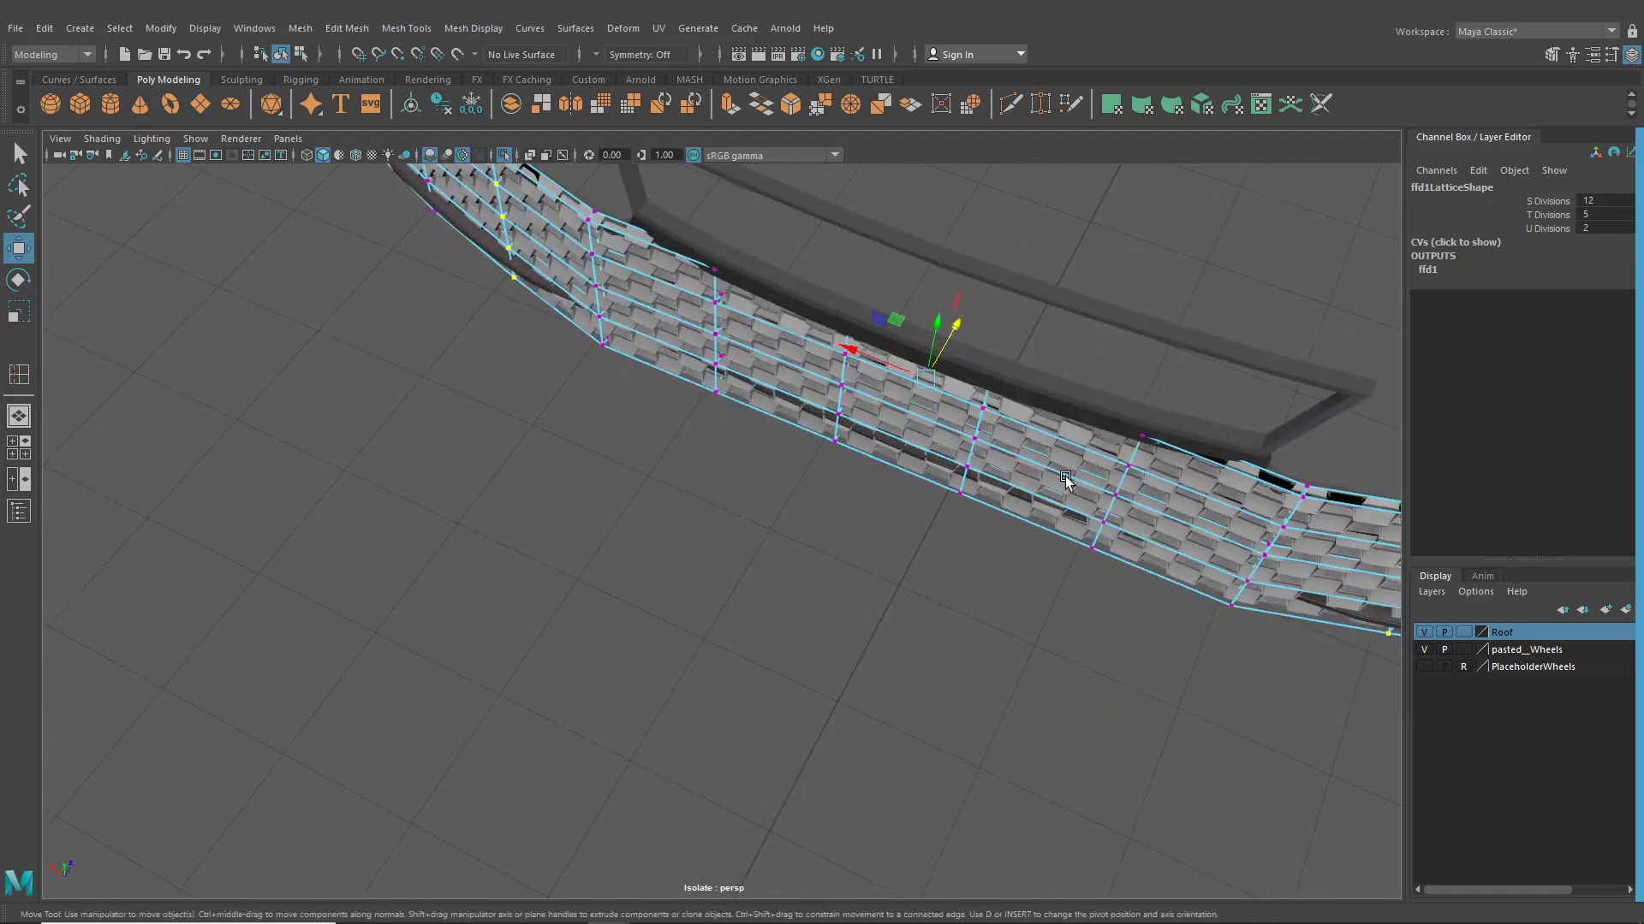
pyautogui.keyDown('alt'); pyautogui.moveTo(1194, 421); pyautogui.dragTo(984, 551); pyautogui.keyUp('alt')
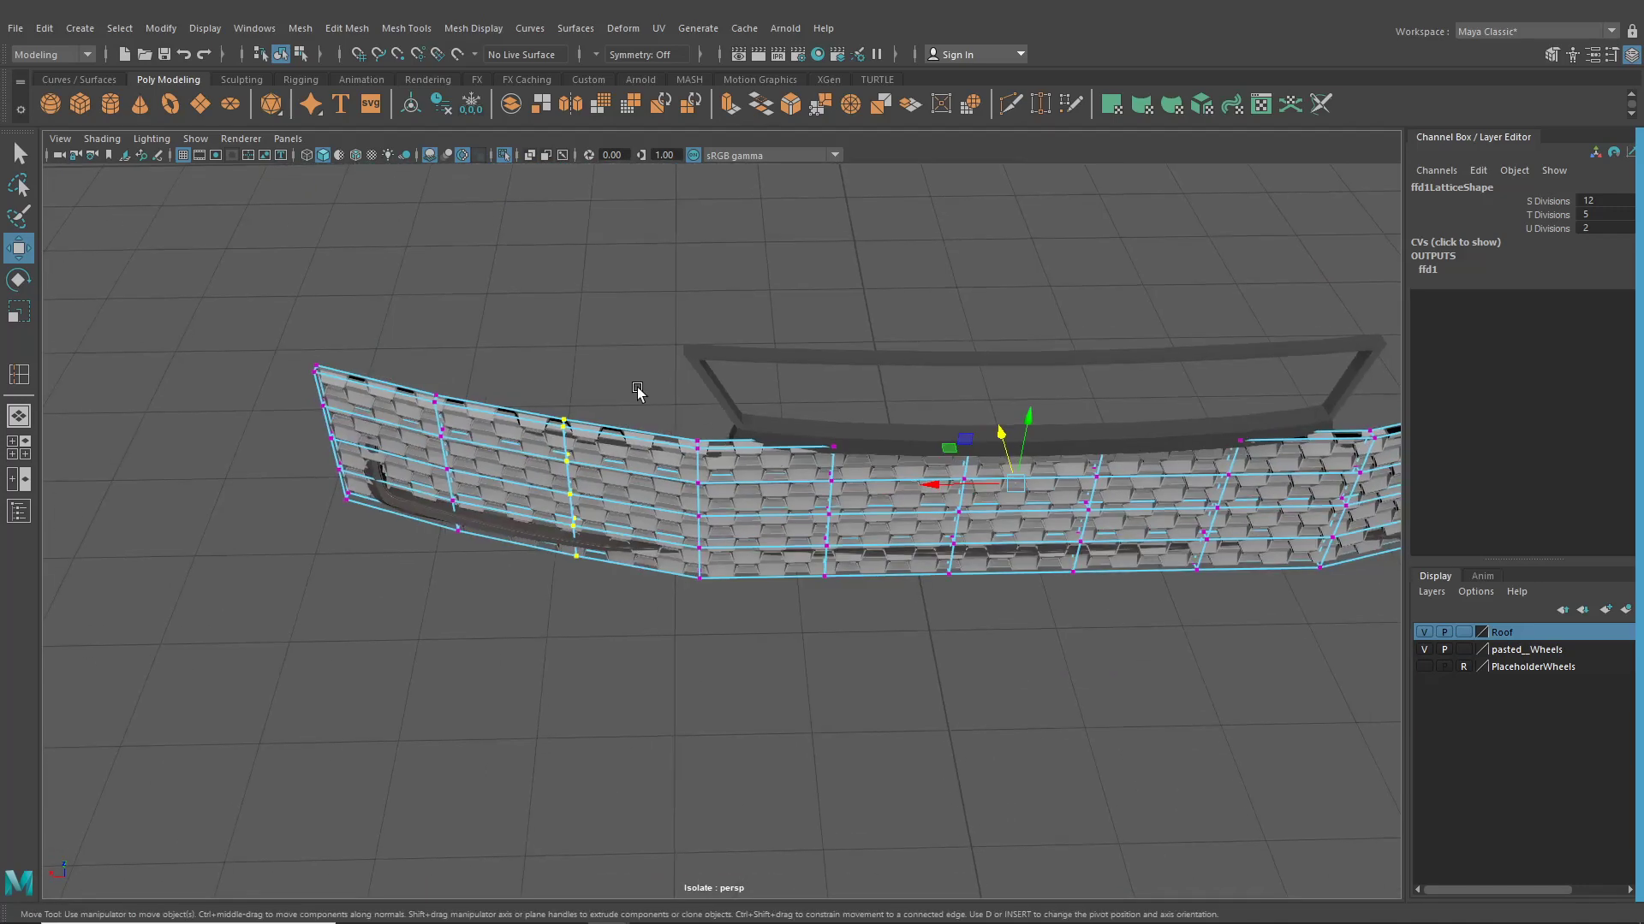
pyautogui.keyDown('alt'); pyautogui.moveTo(857, 604); pyautogui.dragTo(927, 491); pyautogui.keyUp('alt')
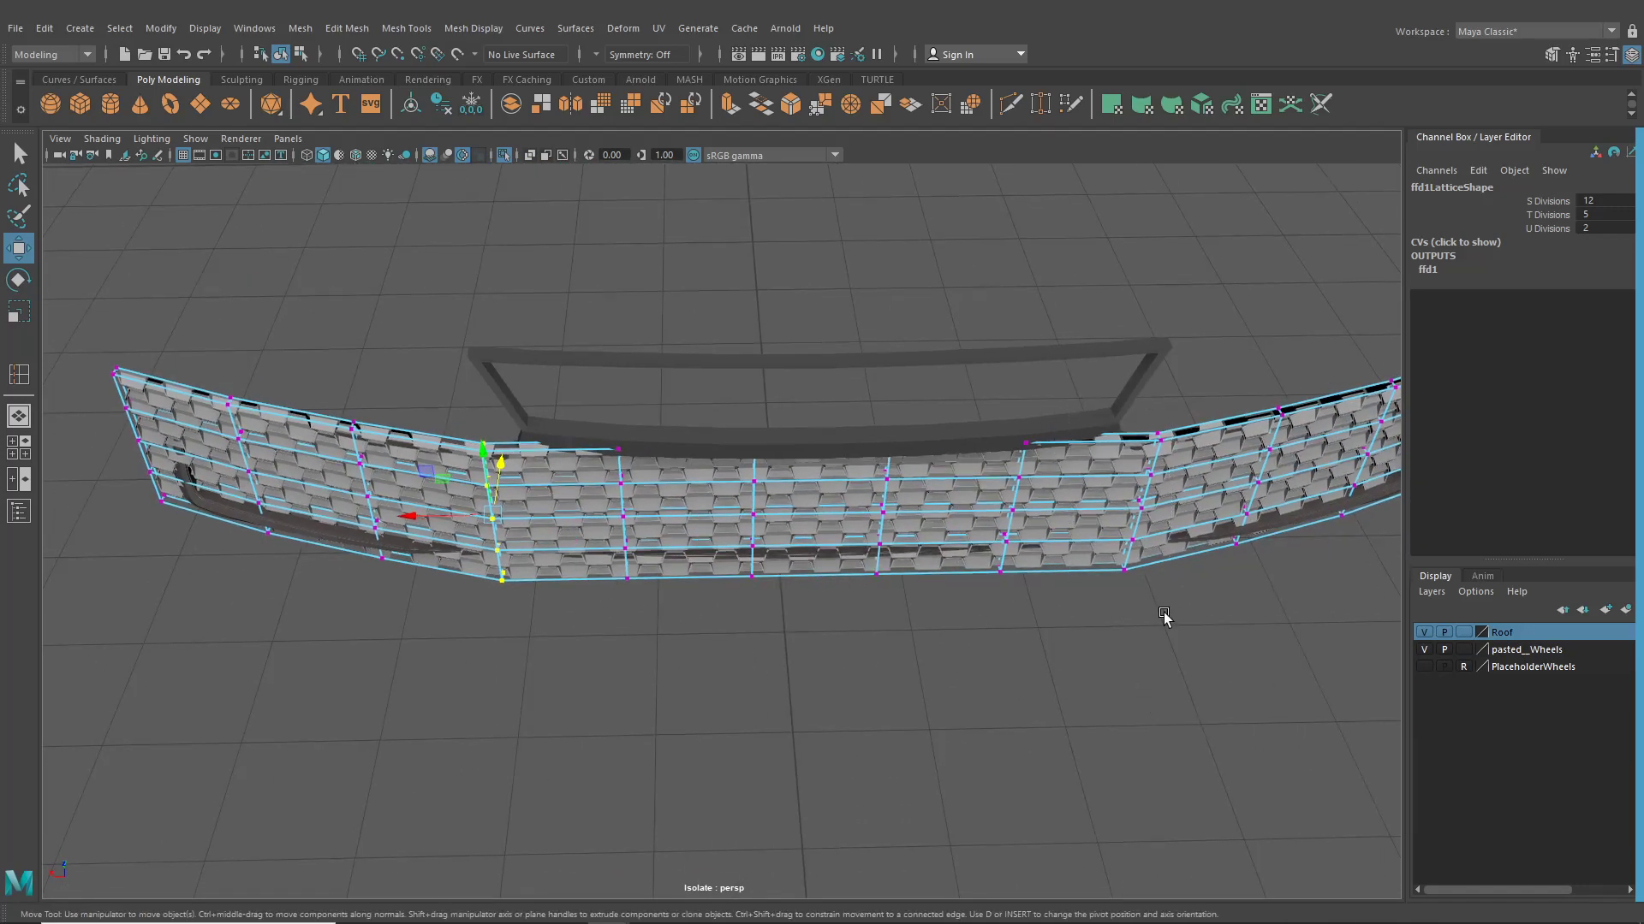
pyautogui.keyDown('alt'); pyautogui.moveTo(834, 528); pyautogui.dragTo(910, 517); pyautogui.keyUp('alt')
pyautogui.scroll(2, 910, 517)
pyautogui.moveTo(1077, 430); pyautogui.dragTo(1147, 427)
pyautogui.moveTo(1073, 235); pyautogui.dragTo(1072, 225)
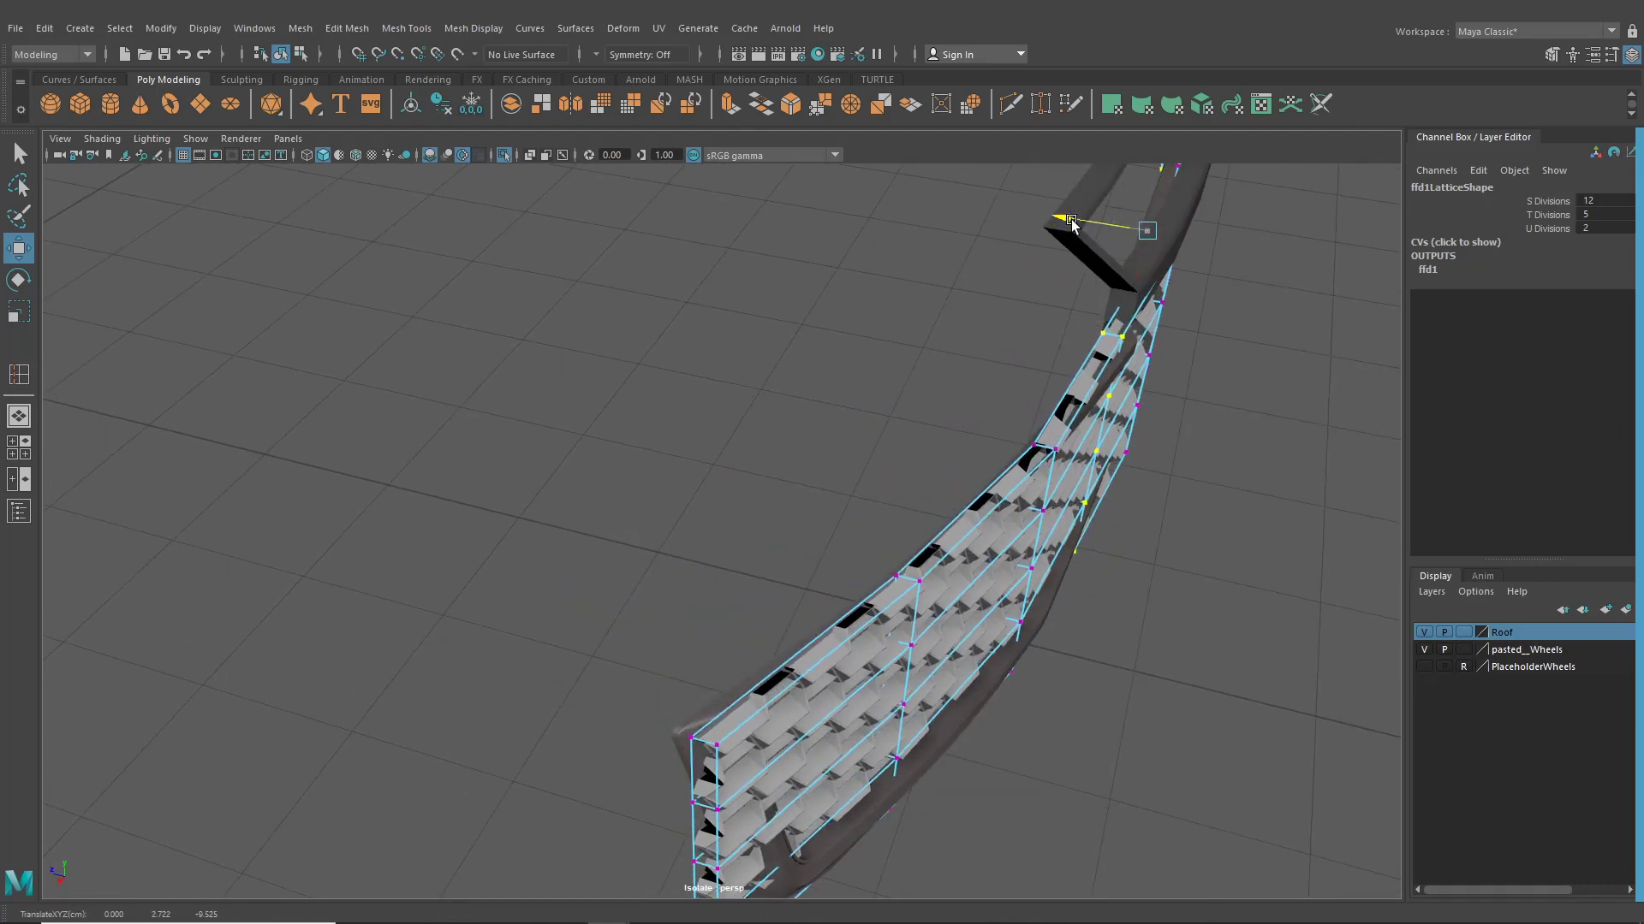
# Reselect the third columns of lattice points at both ends and fine-tune their depth against the trim frame
pyautogui.keyDown('alt'); pyautogui.moveTo(1128, 392); pyautogui.dragTo(597, 404); pyautogui.keyUp('alt')
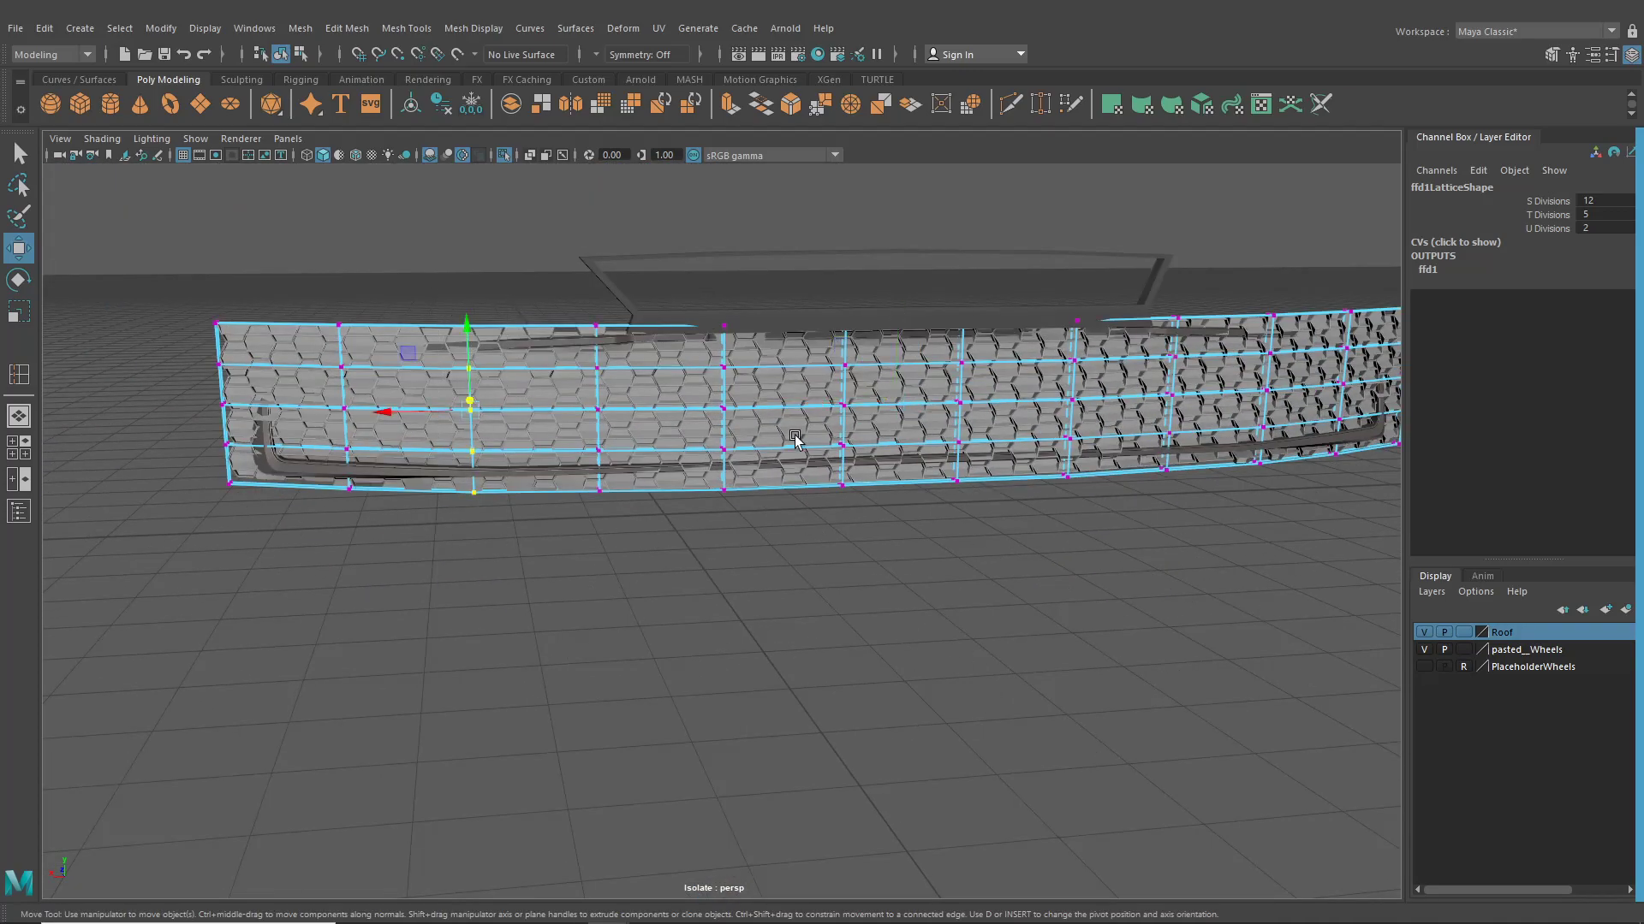
pyautogui.keyDown('alt'); pyautogui.moveTo(1214, 366); pyautogui.dragTo(1173, 353); pyautogui.keyUp('alt')
pyautogui.moveTo(1238, 291); pyautogui.dragTo(1274, 396)
pyautogui.keyDown('alt'); pyautogui.moveTo(1096, 514); pyautogui.dragTo(1080, 405); pyautogui.keyUp('alt')
pyautogui.moveTo(1145, 347); pyautogui.dragTo(1085, 452)
# Reselect the second columns of lattice points from each end and fine-tune their depth against the trim frame
pyautogui.scroll(-5, 1166, 391)
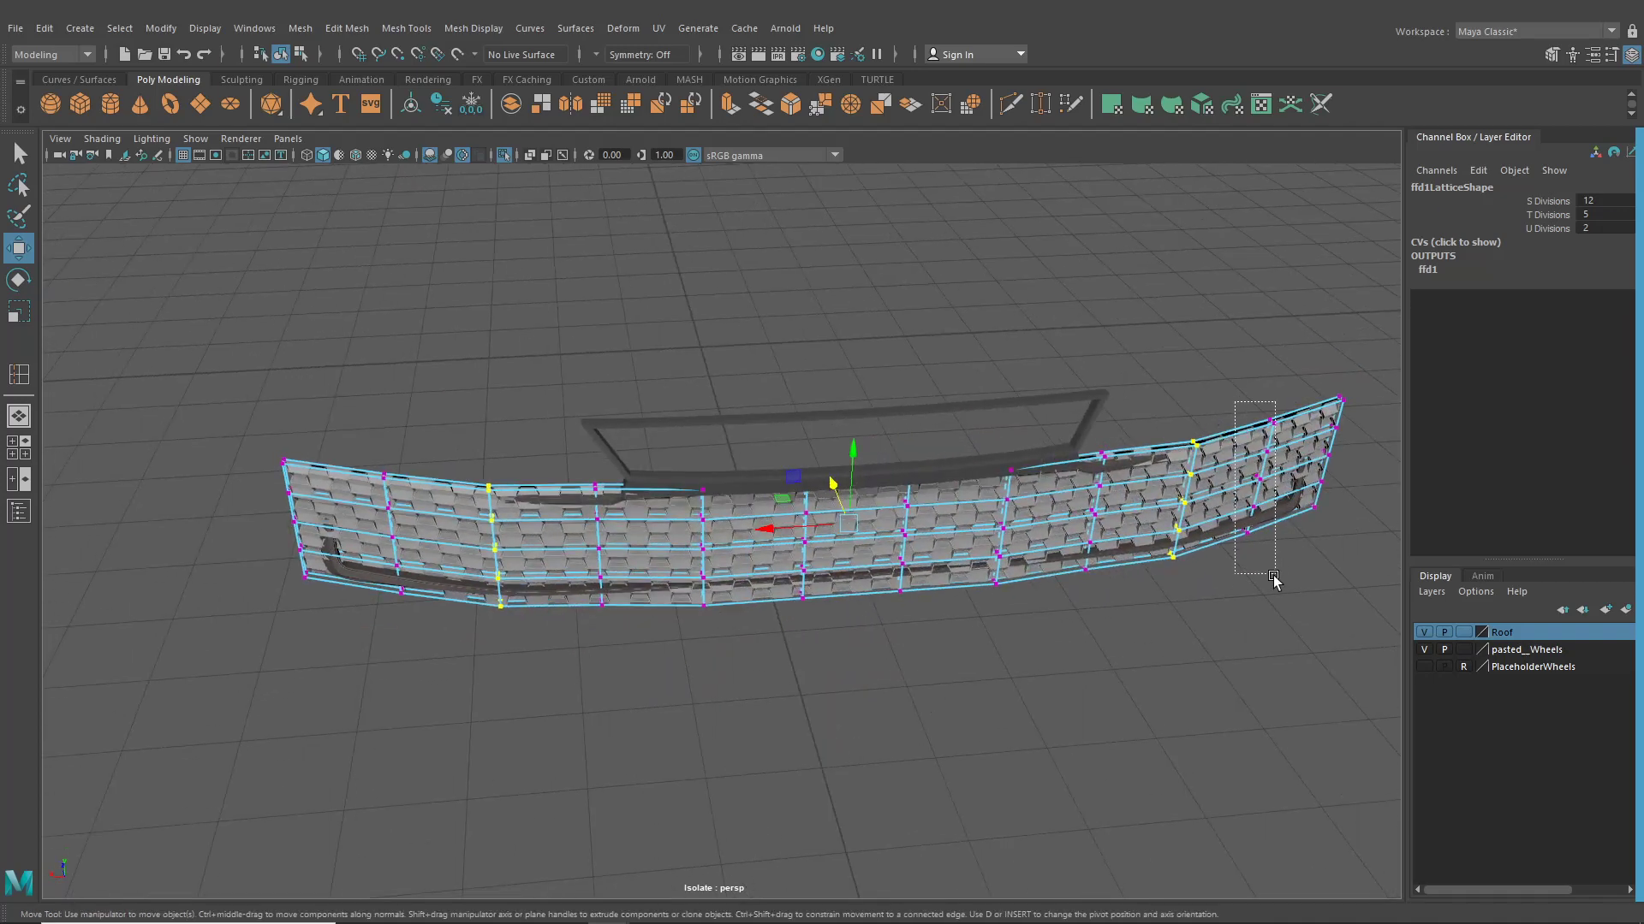
pyautogui.keyDown('alt'); pyautogui.moveTo(1160, 589); pyautogui.dragTo(1181, 605); pyautogui.keyUp('alt')
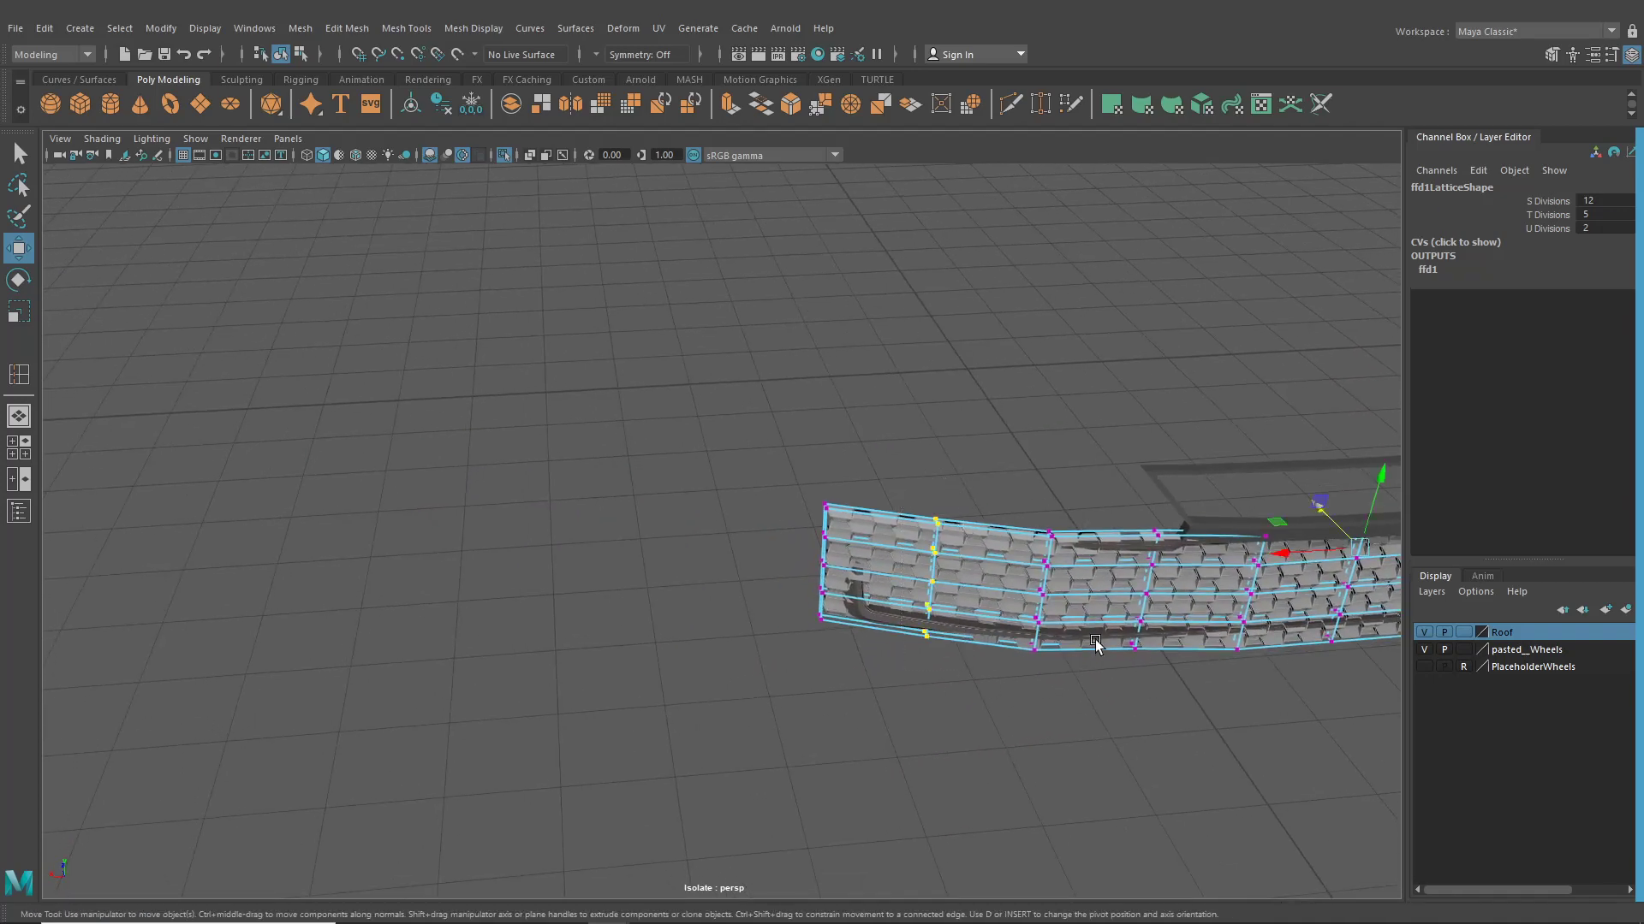
pyautogui.keyDown('alt'); pyautogui.moveTo(1097, 644); pyautogui.dragTo(1134, 445); pyautogui.keyUp('alt')
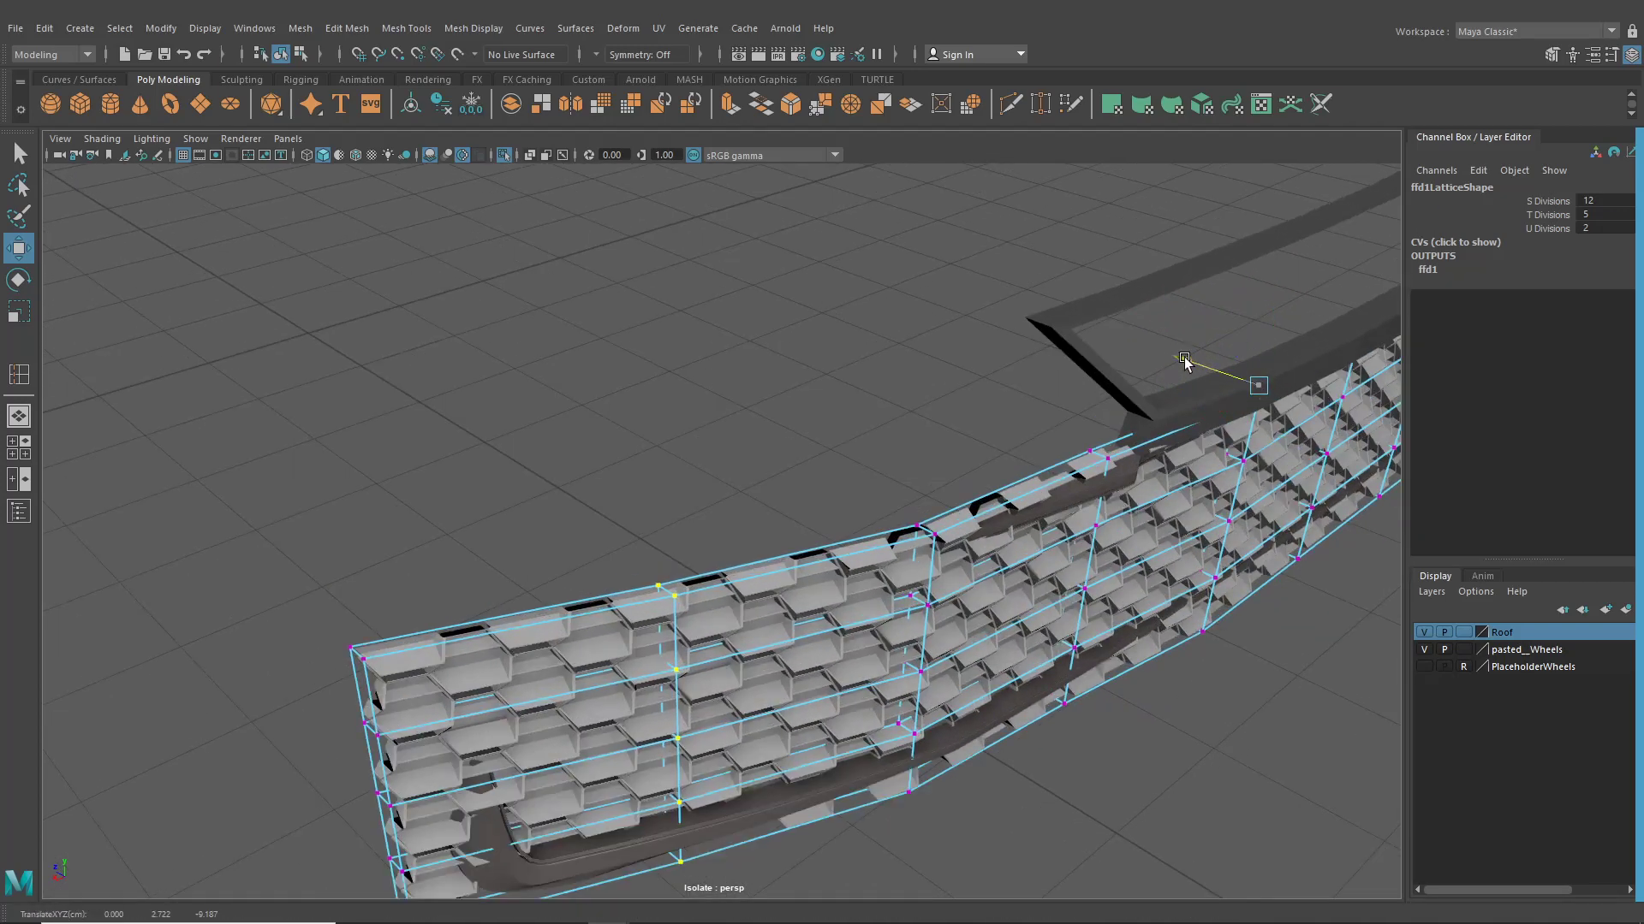
pyautogui.moveTo(1185, 361); pyautogui.dragTo(1187, 367, button='middle')
# Select the fifth column of lattice points from each end and adjust their depth to follow the frame
pyautogui.keyDown('alt'); pyautogui.moveTo(1143, 535); pyautogui.dragTo(727, 398); pyautogui.keyUp('alt')
pyautogui.keyDown('alt'); pyautogui.moveTo(1002, 757); pyautogui.dragTo(1062, 567); pyautogui.keyUp('alt')
pyautogui.scroll(3, 896, 623)
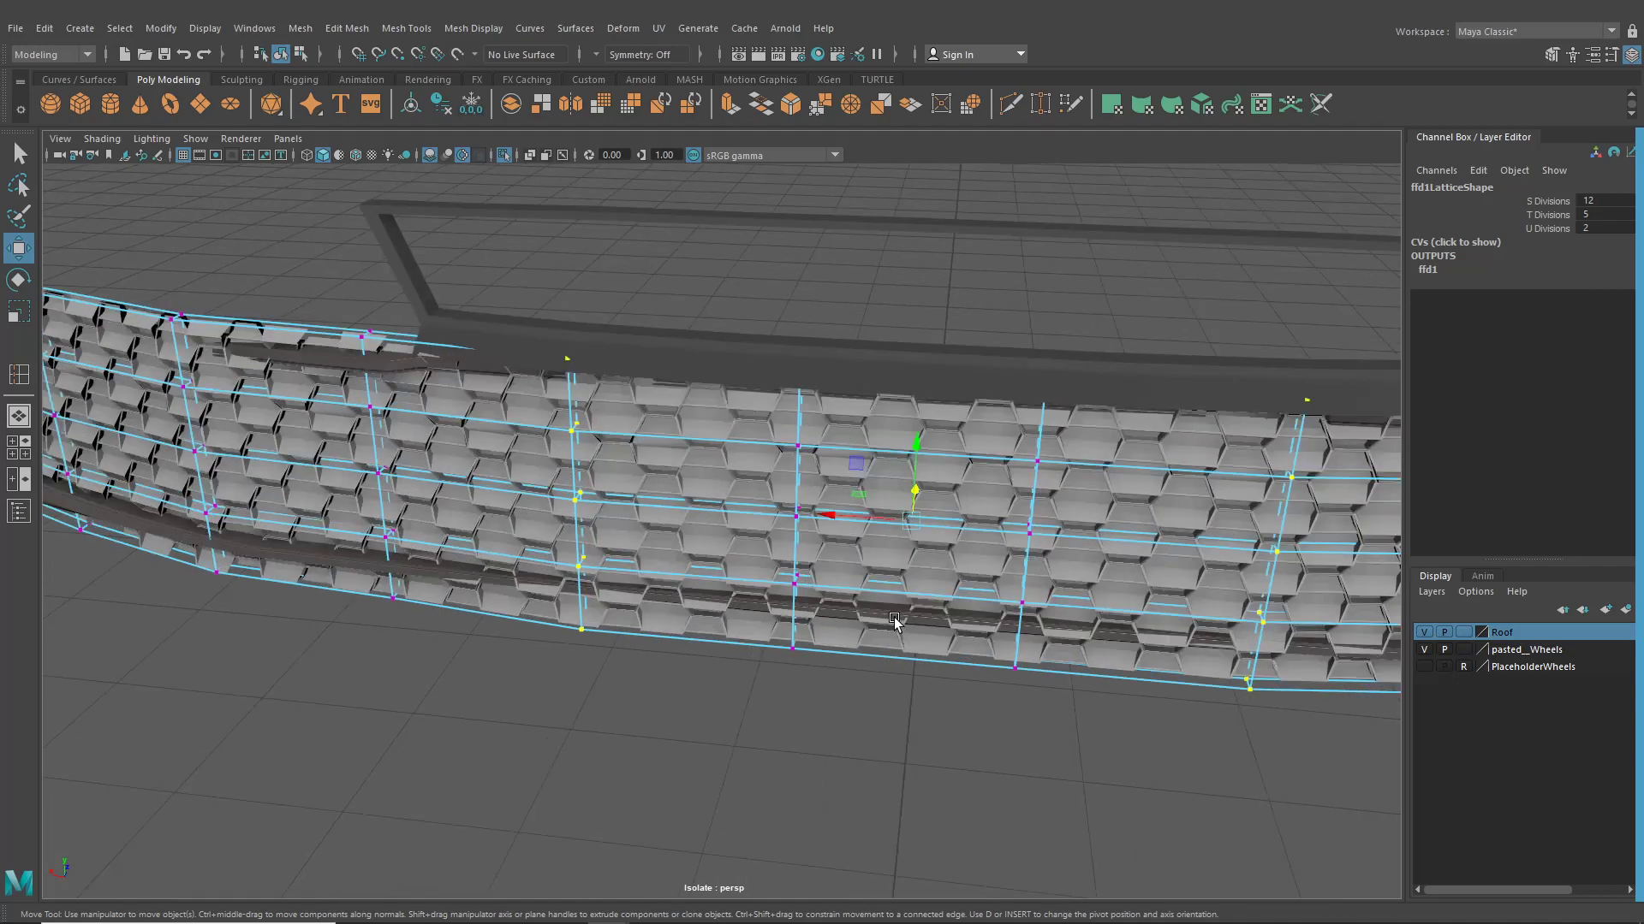
pyautogui.keyDown('alt'); pyautogui.moveTo(929, 548); pyautogui.dragTo(803, 665); pyautogui.keyUp('alt')
pyautogui.keyDown('alt'); pyautogui.moveTo(783, 723); pyautogui.dragTo(869, 629); pyautogui.keyUp('alt')
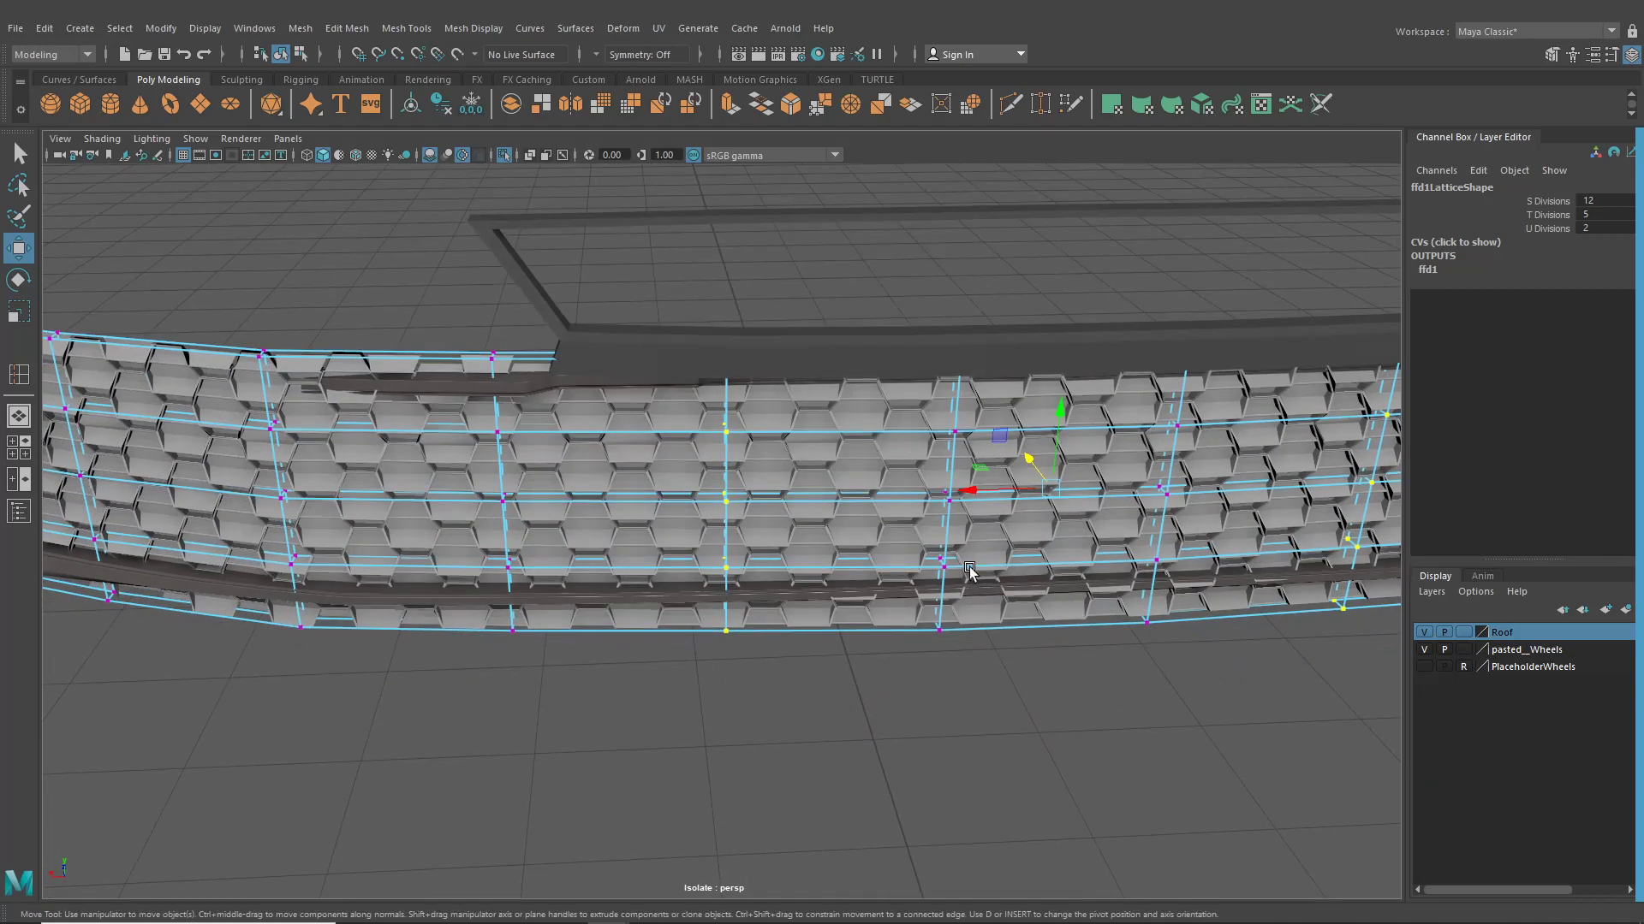
pyautogui.keyDown('alt'); pyautogui.moveTo(971, 568); pyautogui.dragTo(955, 546); pyautogui.keyUp('alt')
# Select the two middle columns of lattice points and move them in depth to match the frame's curve
pyautogui.moveTo(1212, 747); pyautogui.dragTo(1213, 744)
pyautogui.keyDown('alt'); pyautogui.moveTo(1212, 744); pyautogui.dragTo(1086, 755); pyautogui.keyUp('alt')
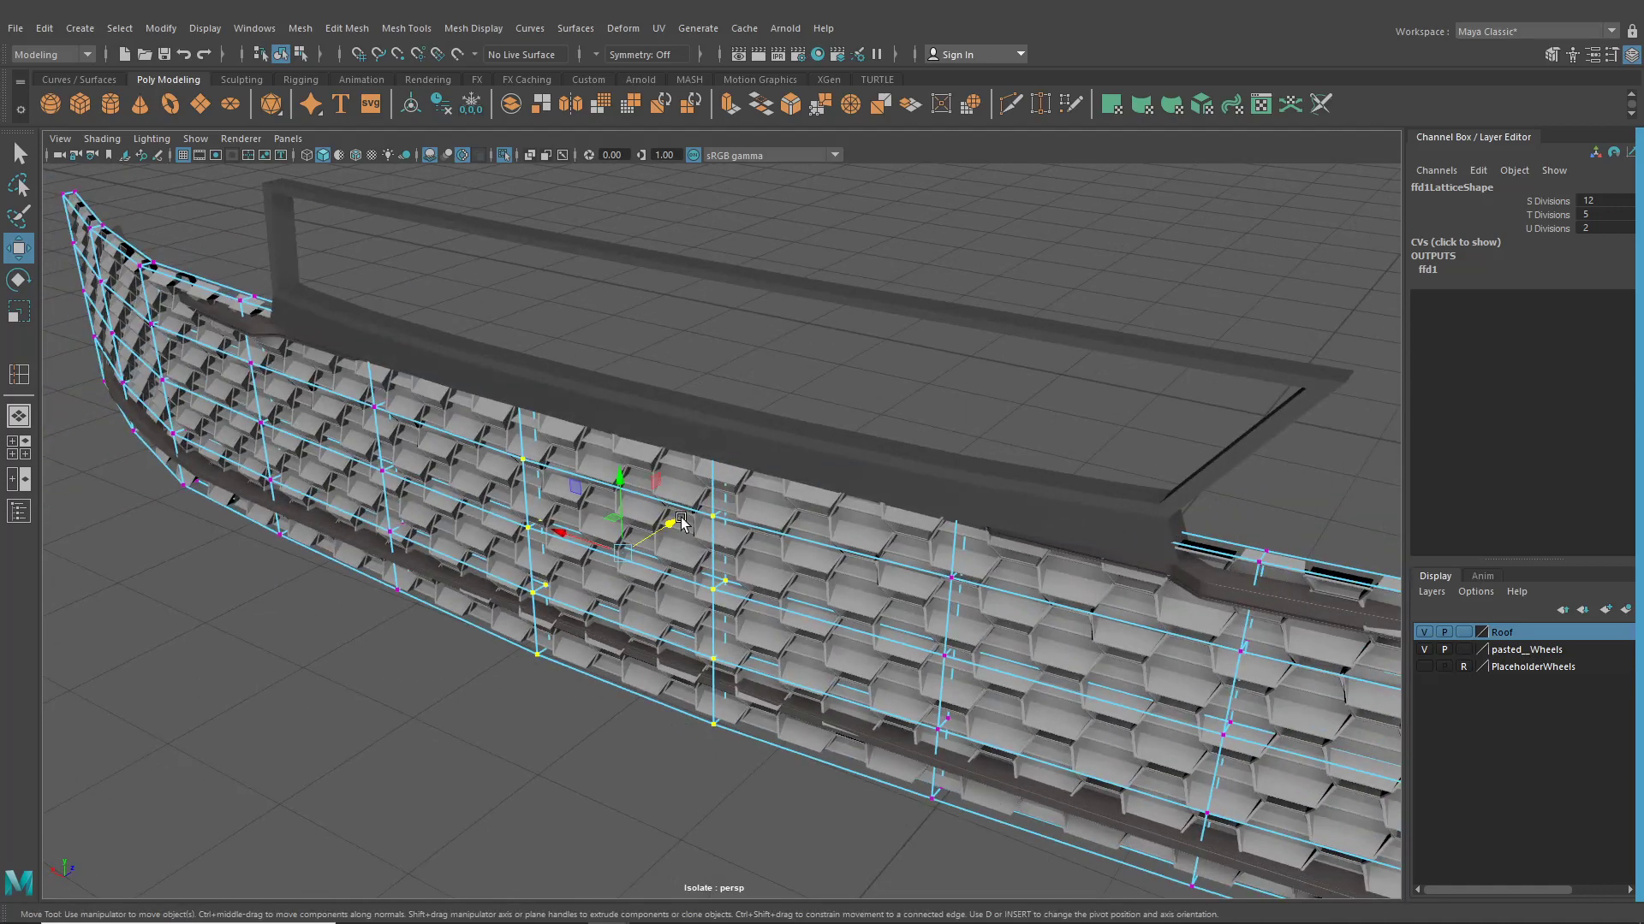
pyautogui.moveTo(682, 522); pyautogui.dragTo(848, 591)
# Select the top-row lattice points across the middle columns and adjust their depth beneath the upper trim
pyautogui.scroll(5, 787, 488)
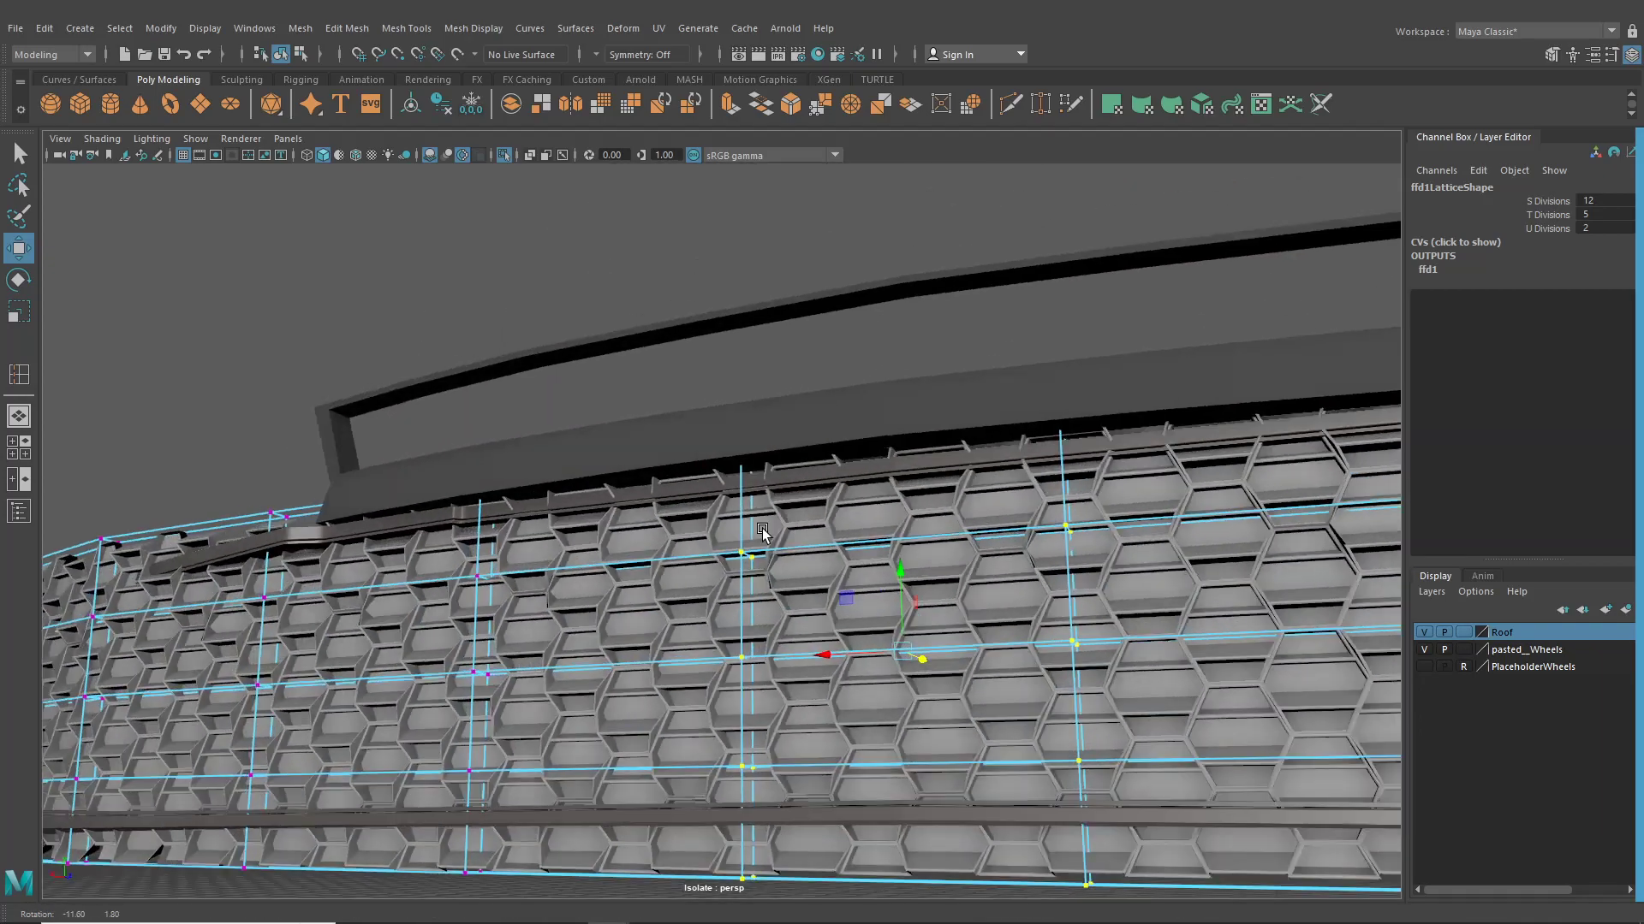
pyautogui.scroll(-4, 763, 532)
pyautogui.scroll(-4, 715, 470)
pyautogui.keyDown('alt'); pyautogui.moveTo(664, 456); pyautogui.dragTo(613, 447, button='middle'); pyautogui.keyUp('alt')
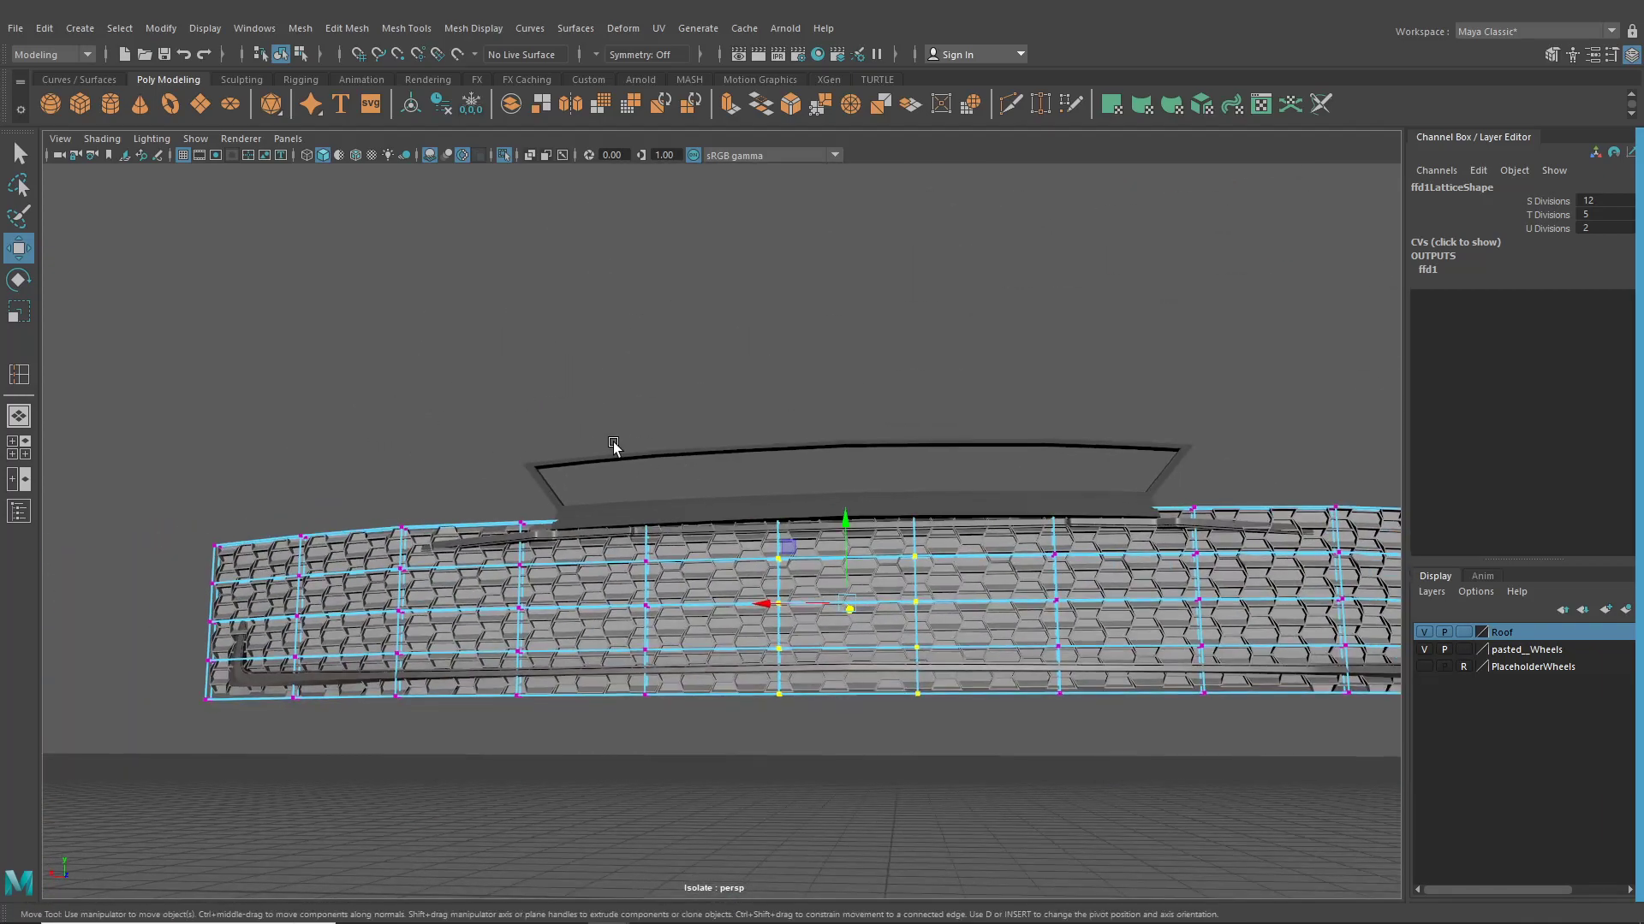
pyautogui.moveTo(1083, 539); pyautogui.dragTo(1085, 543)
pyautogui.scroll(4, 1027, 552)
pyautogui.keyDown('alt'); pyautogui.moveTo(924, 565); pyautogui.dragTo(804, 571); pyautogui.keyUp('alt')
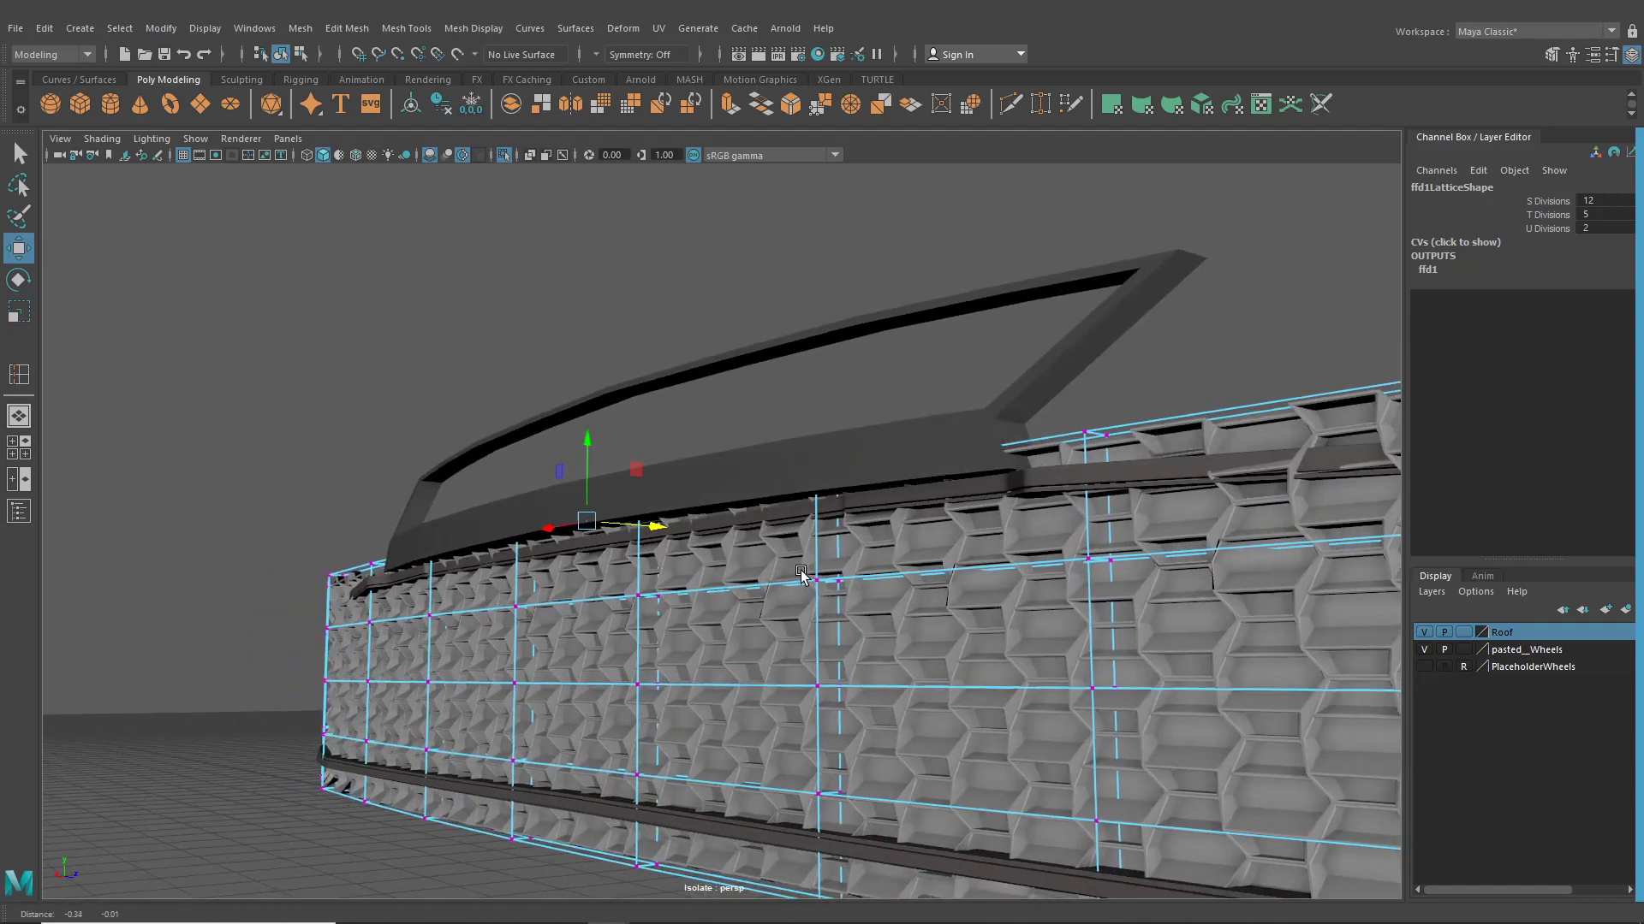
pyautogui.scroll(3, 804, 571)
pyautogui.moveTo(606, 521); pyautogui.dragTo(694, 587)
# Select the second-row lattice points of the middle columns and adjust their depth behind the upper trim
pyautogui.moveTo(1188, 616); pyautogui.dragTo(1190, 616)
pyautogui.keyDown('alt'); pyautogui.moveTo(1190, 616); pyautogui.dragTo(818, 642); pyautogui.keyUp('alt')
pyautogui.keyDown('alt'); pyautogui.moveTo(818, 642); pyautogui.dragTo(788, 642, button='right'); pyautogui.keyUp('alt')
pyautogui.keyDown('alt'); pyautogui.moveTo(787, 642); pyautogui.dragTo(756, 640, button='middle'); pyautogui.keyUp('alt')
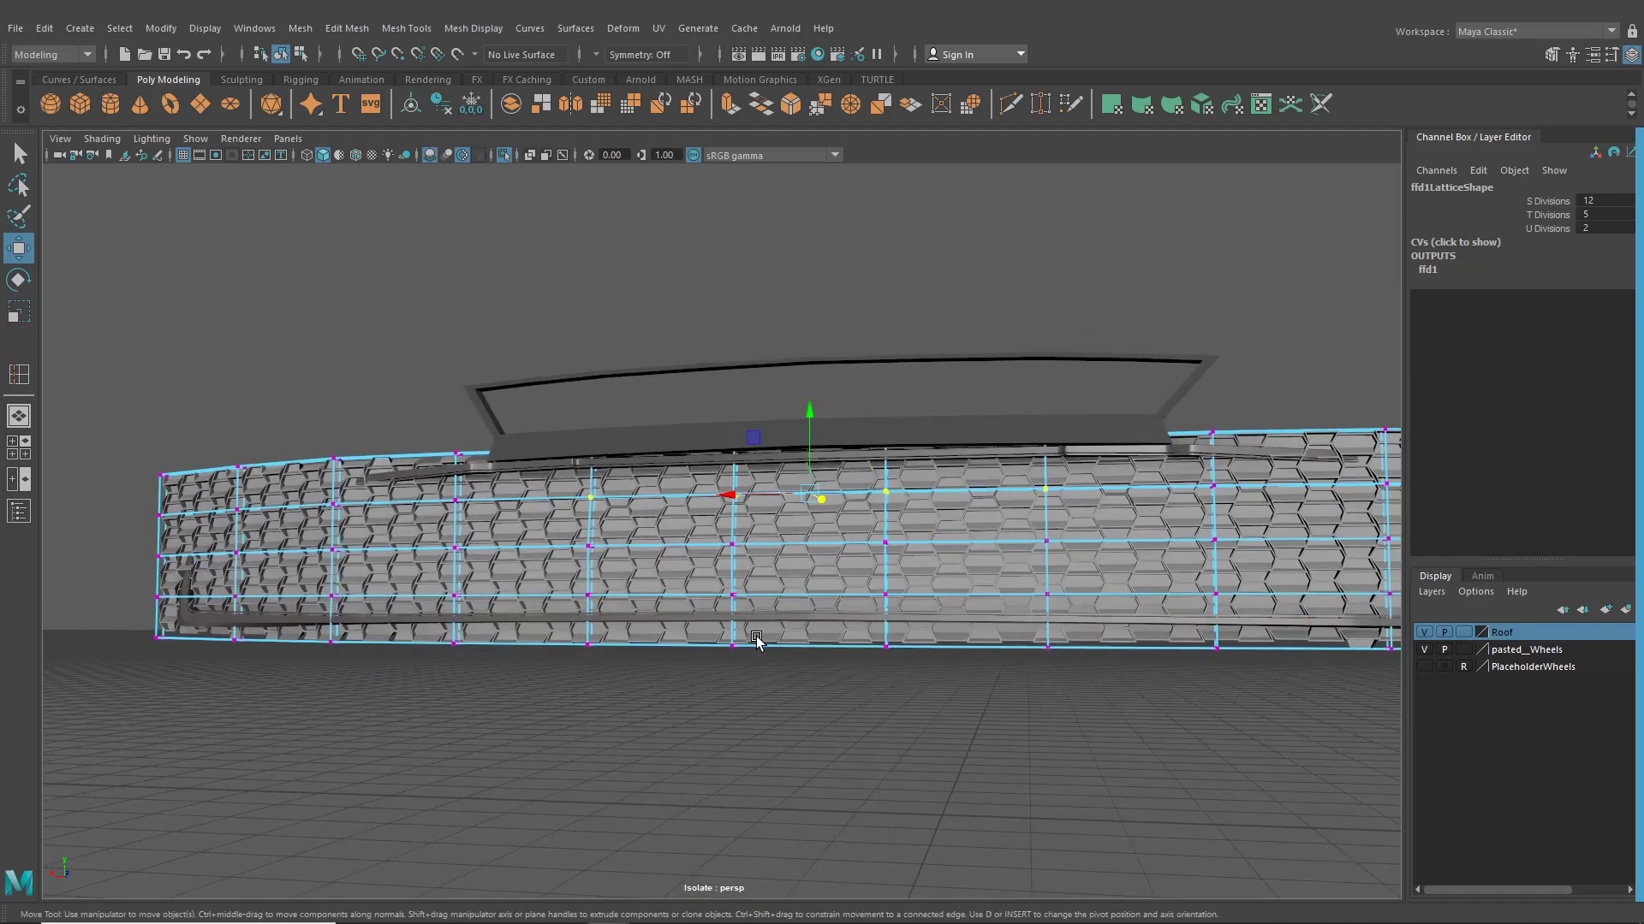
pyautogui.keyDown('alt'); pyautogui.moveTo(1087, 578); pyautogui.dragTo(852, 535); pyautogui.keyUp('alt')
# Select the top two lattice points in one column near each end of the upper trim and move them in depth
pyautogui.moveTo(1144, 528)
pyautogui.keyDown('alt'); pyautogui.mouseDown()
pyautogui.moveTo(1056, 557)
pyautogui.moveTo(1151, 544)
pyautogui.mouseUp(); pyautogui.keyUp('alt')
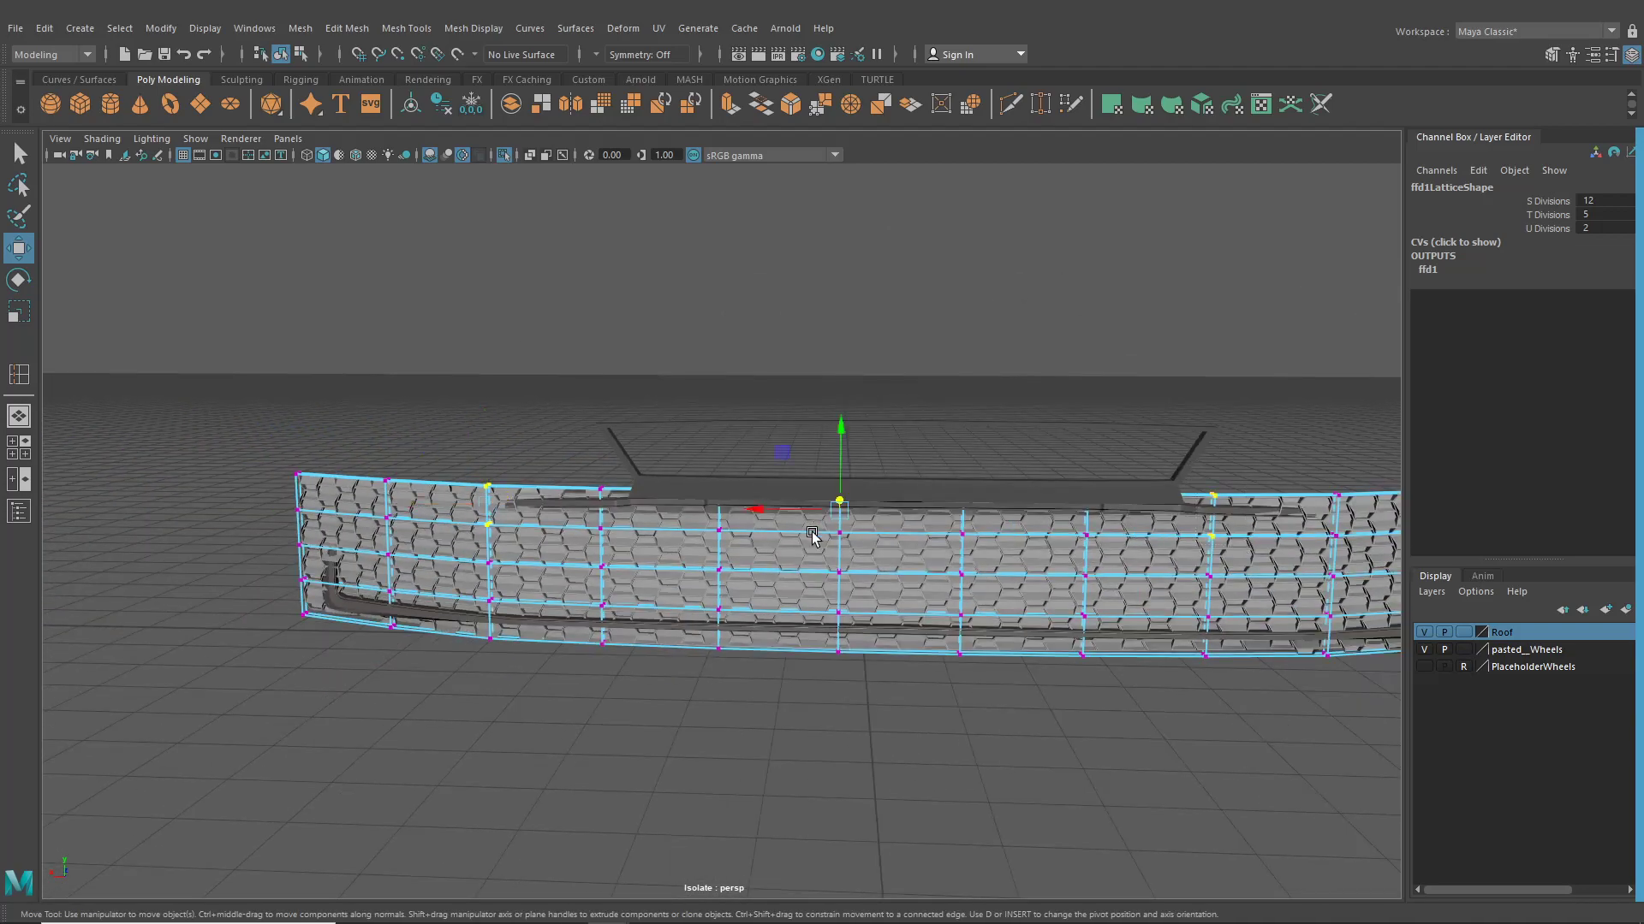
pyautogui.keyDown('alt'); pyautogui.moveTo(813, 537); pyautogui.dragTo(866, 513); pyautogui.keyUp('alt')
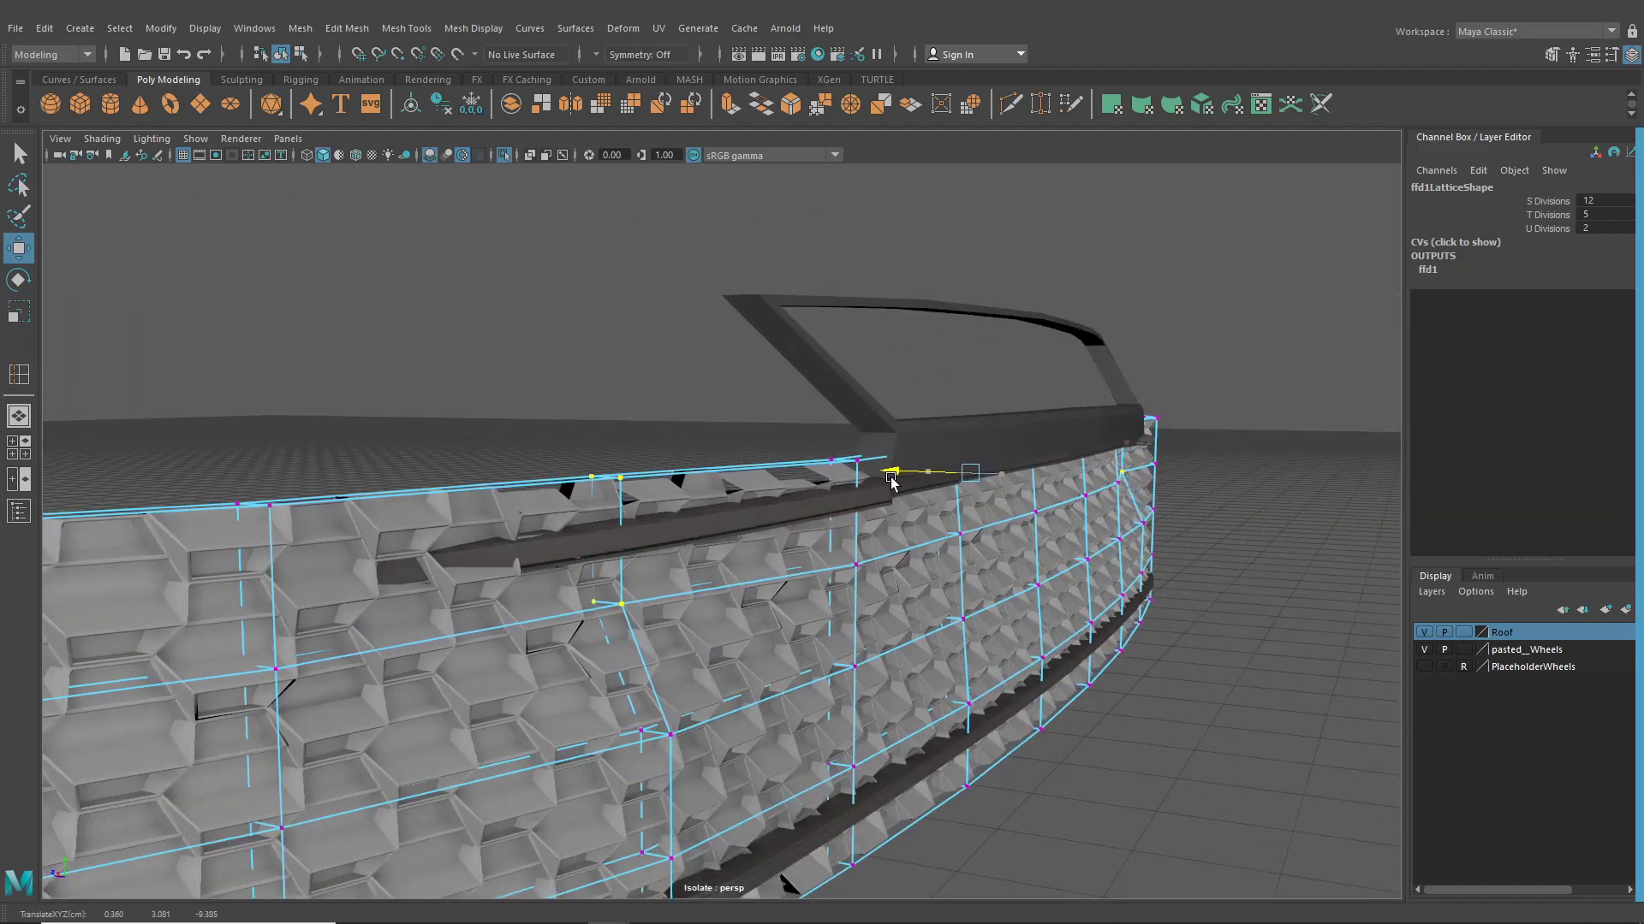
pyautogui.keyDown('alt'); pyautogui.moveTo(890, 483); pyautogui.dragTo(356, 505); pyautogui.keyUp('alt')
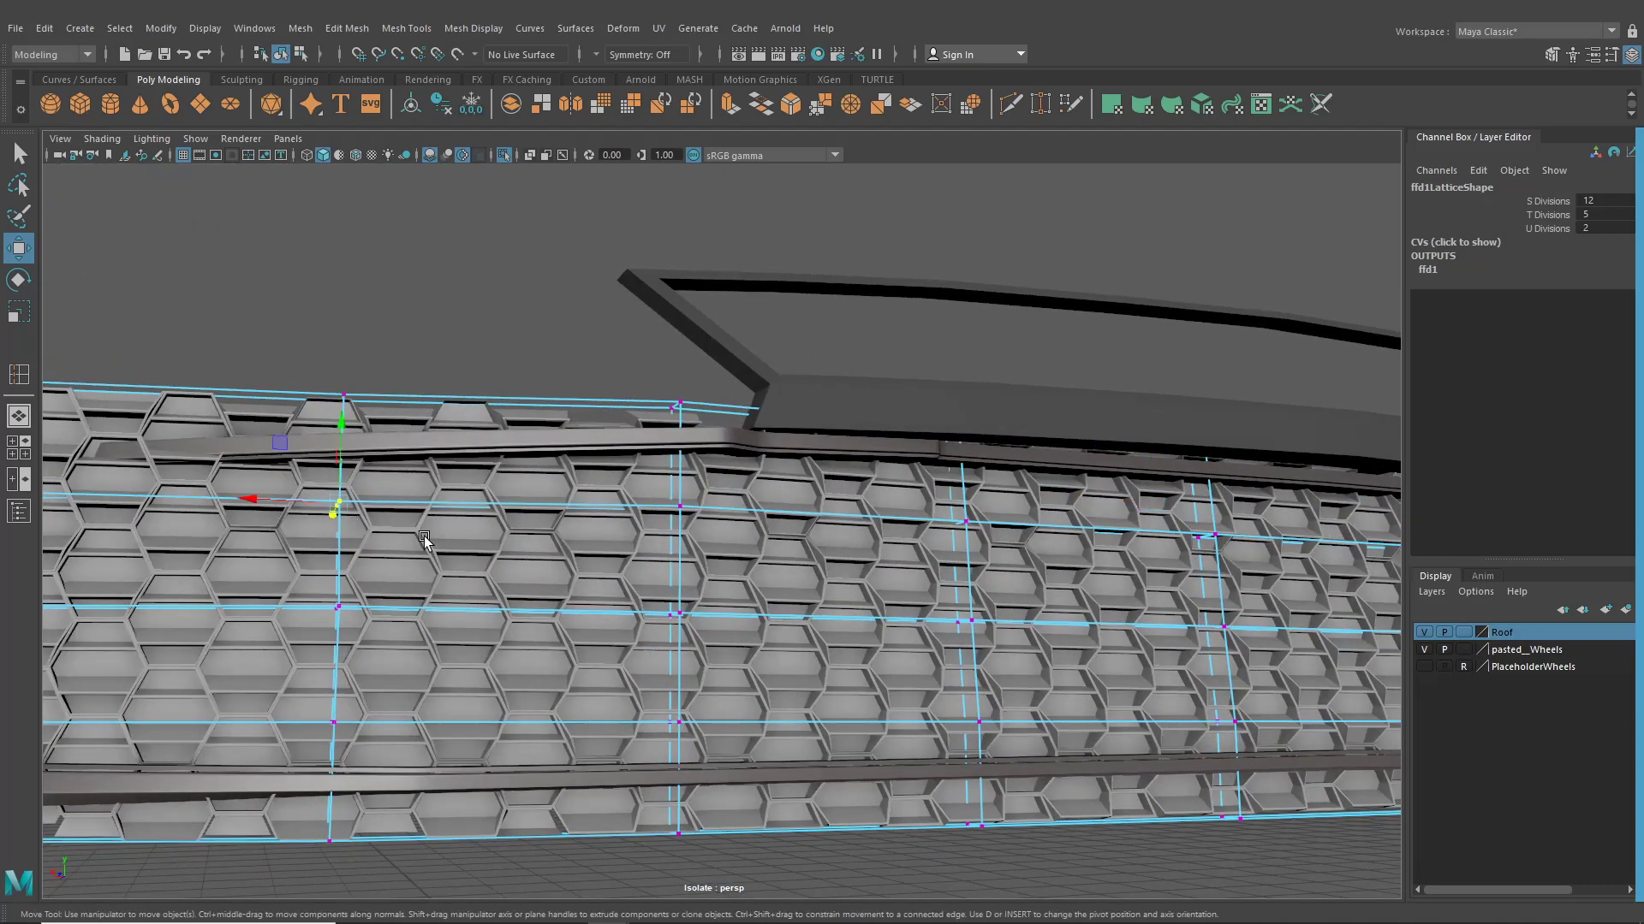
# Select only the second-row lattice point in one column near each end of the upper trim and refine their depth
pyautogui.keyDown('alt'); pyautogui.moveTo(830, 547); pyautogui.dragTo(671, 550, button='middle'); pyautogui.keyUp('alt')
pyautogui.keyDown('alt'); pyautogui.moveTo(1130, 591); pyautogui.dragTo(958, 594, button='right'); pyautogui.keyUp('alt')
pyautogui.keyDown('alt'); pyautogui.moveTo(1121, 575); pyautogui.dragTo(1070, 574, button='middle'); pyautogui.keyUp('alt')
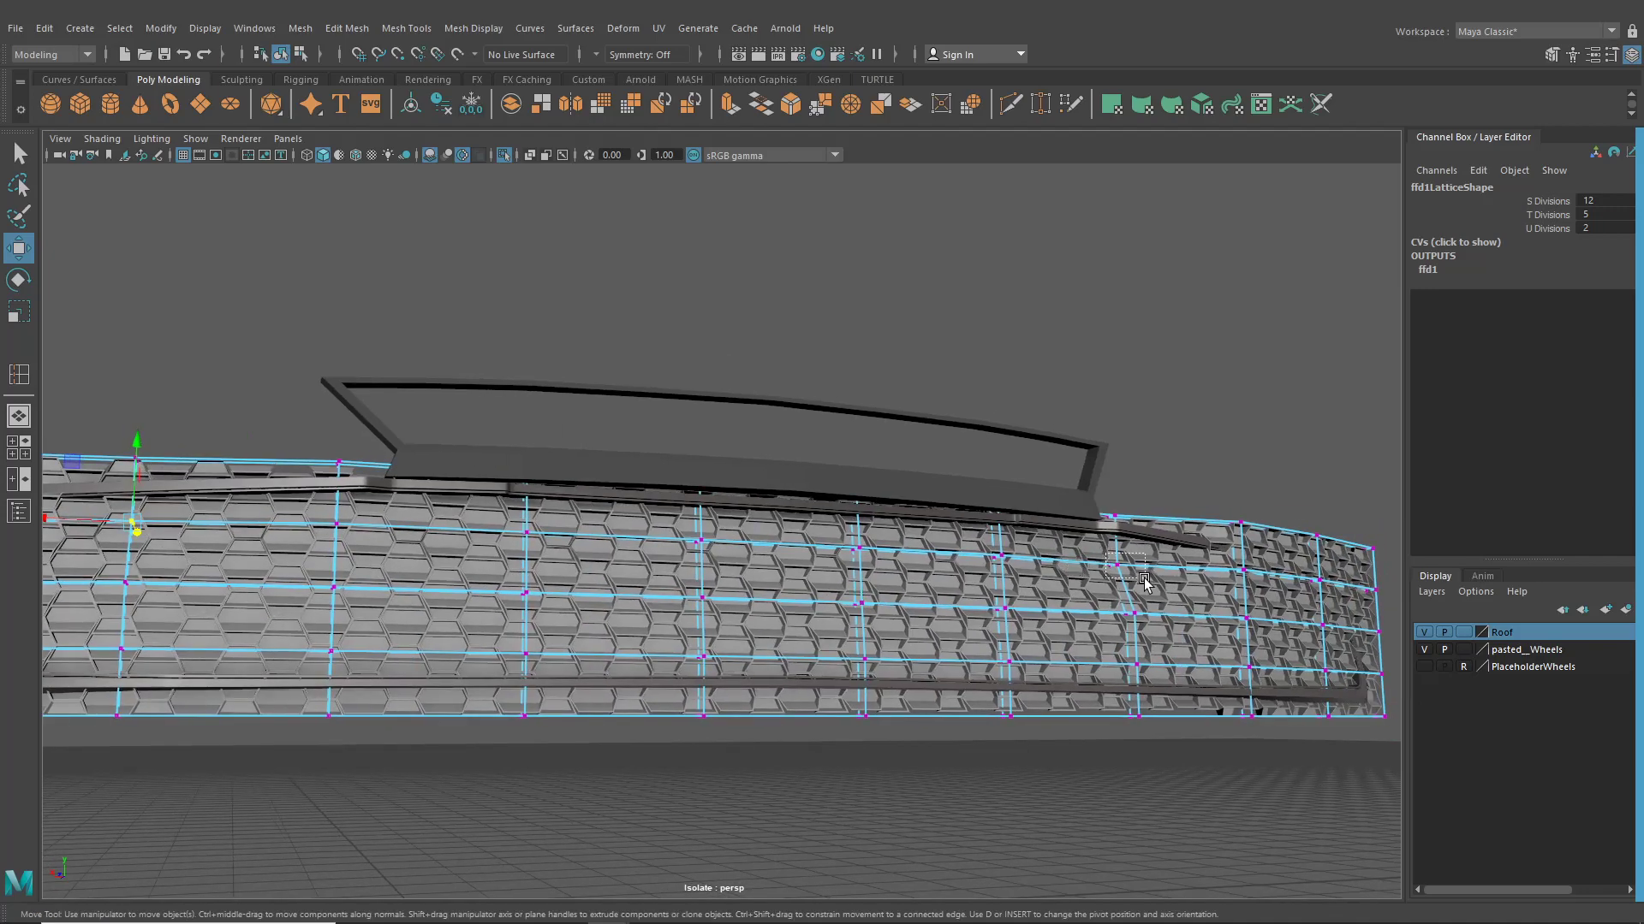
pyautogui.keyDown('shift'); pyautogui.moveTo(1144, 579); pyautogui.dragTo(1146, 580); pyautogui.keyUp('shift')
pyautogui.keyDown('alt'); pyautogui.moveTo(616, 578); pyautogui.dragTo(863, 566); pyautogui.keyUp('alt')
pyautogui.keyDown('alt'); pyautogui.moveTo(748, 638); pyautogui.dragTo(612, 630); pyautogui.keyUp('alt')
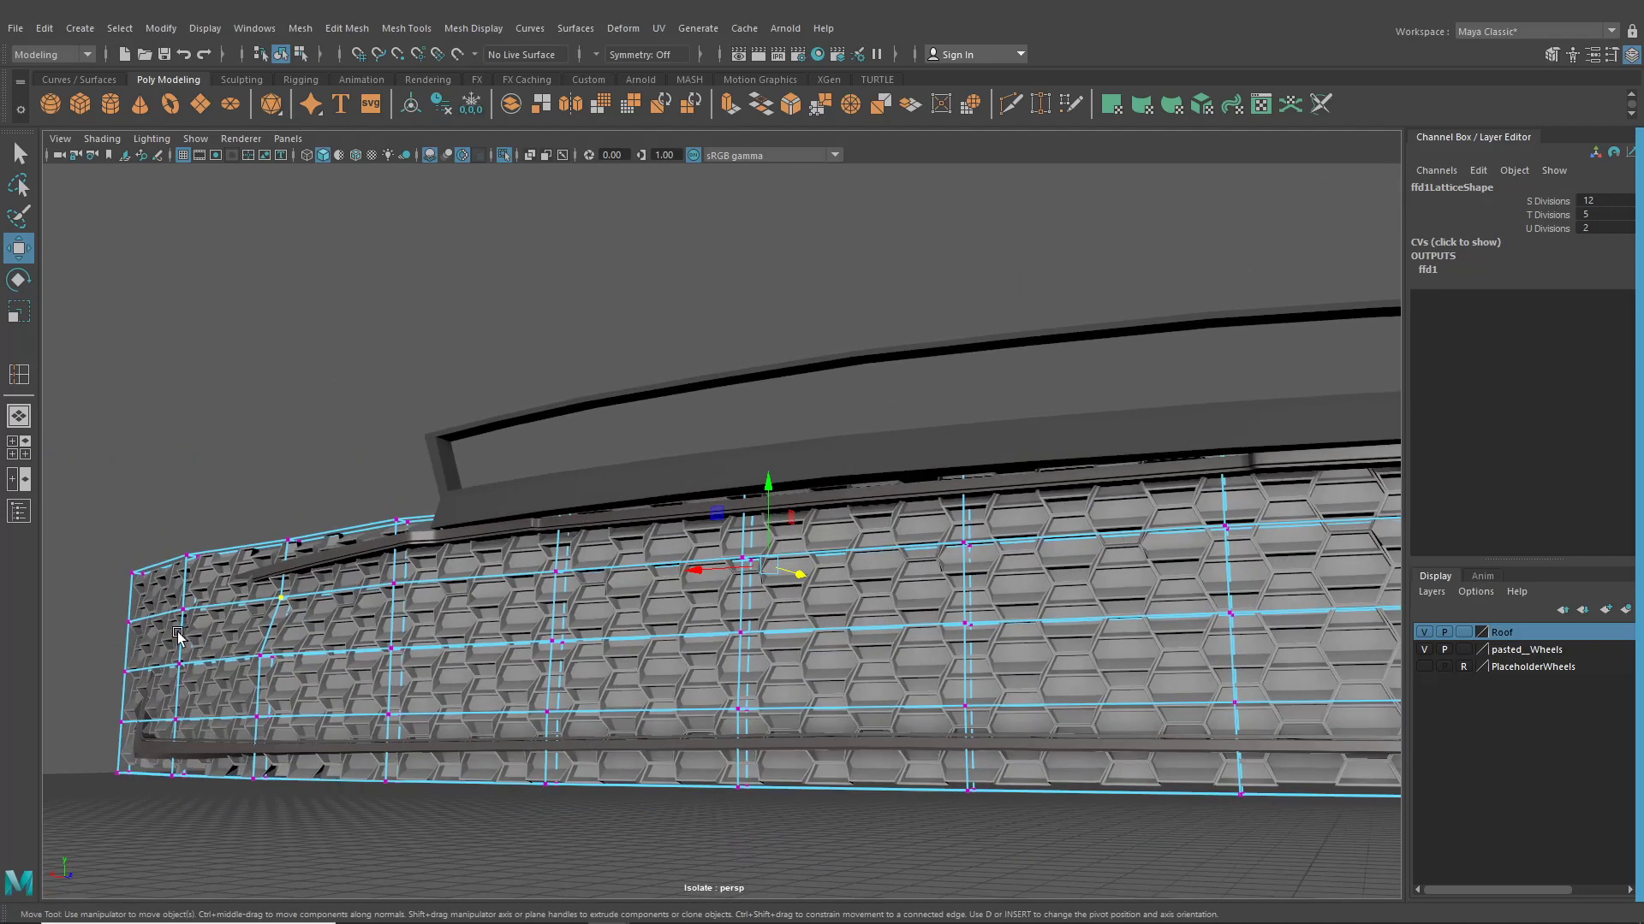
# Select the middle-row lattice points in the columns near both ends and move them in depth to smooth the bend
pyautogui.moveTo(295, 679); pyautogui.dragTo(296, 679)
pyautogui.keyDown('alt'); pyautogui.moveTo(295, 679); pyautogui.dragTo(1016, 610); pyautogui.keyUp('alt')
pyautogui.keyDown('alt'); pyautogui.moveTo(1016, 610); pyautogui.dragTo(826, 664); pyautogui.keyUp('alt')
pyautogui.keyDown('alt'); pyautogui.moveTo(826, 664); pyautogui.dragTo(849, 663, button='right'); pyautogui.keyUp('alt')
pyautogui.keyDown('alt'); pyautogui.moveTo(849, 662); pyautogui.dragTo(874, 603, button='middle'); pyautogui.keyUp('alt')
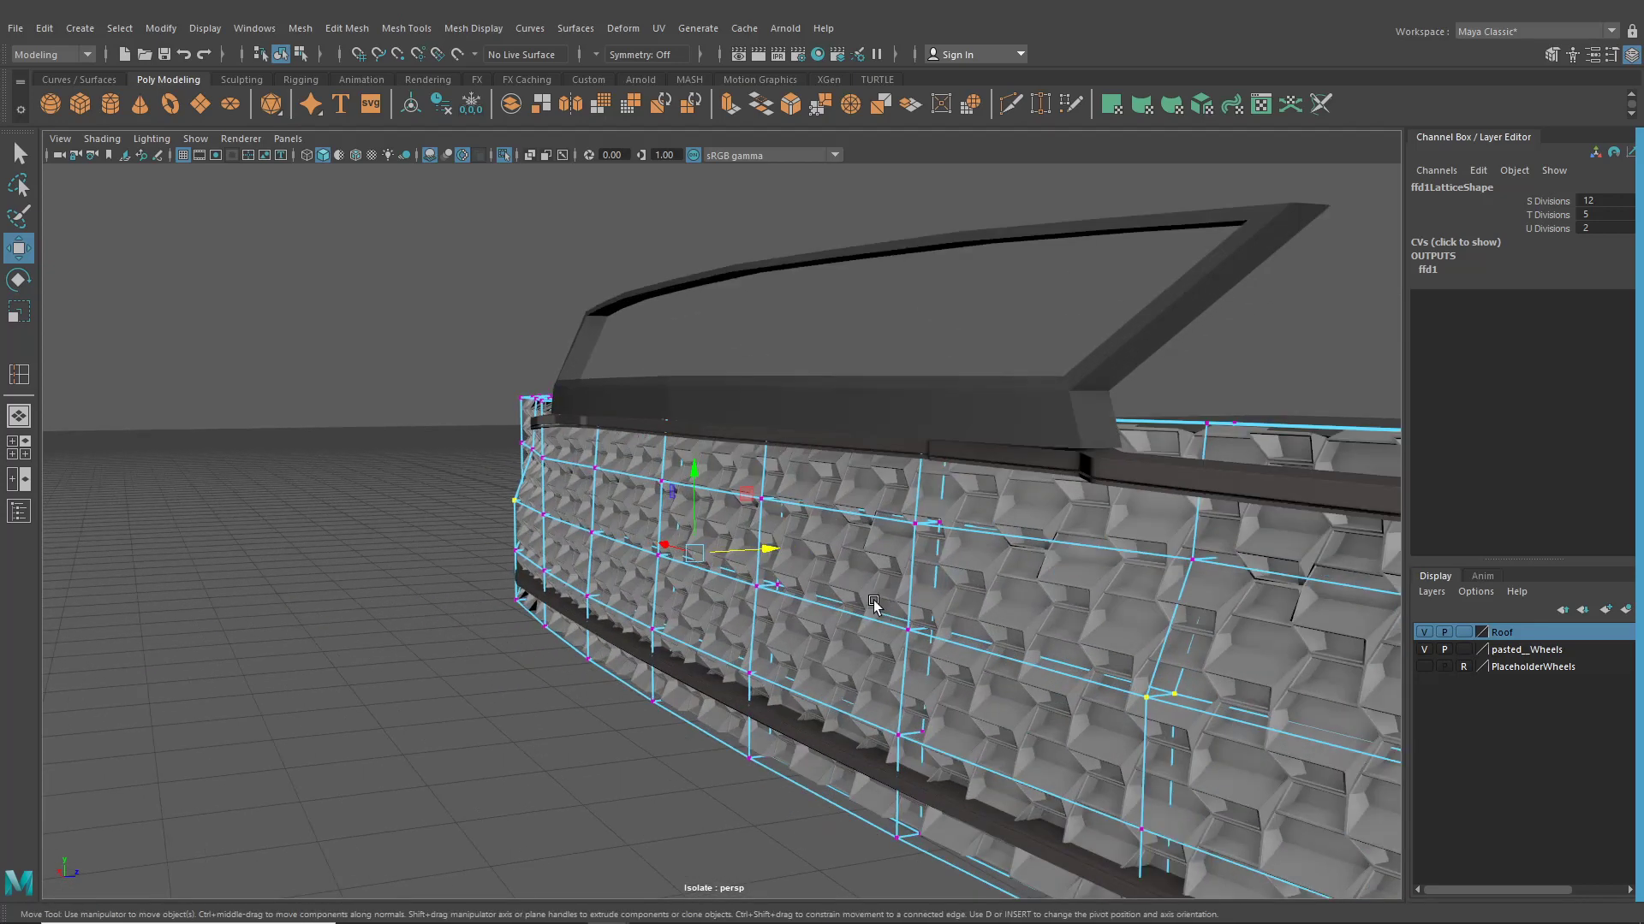
pyautogui.moveTo(771, 559); pyautogui.dragTo(538, 558)
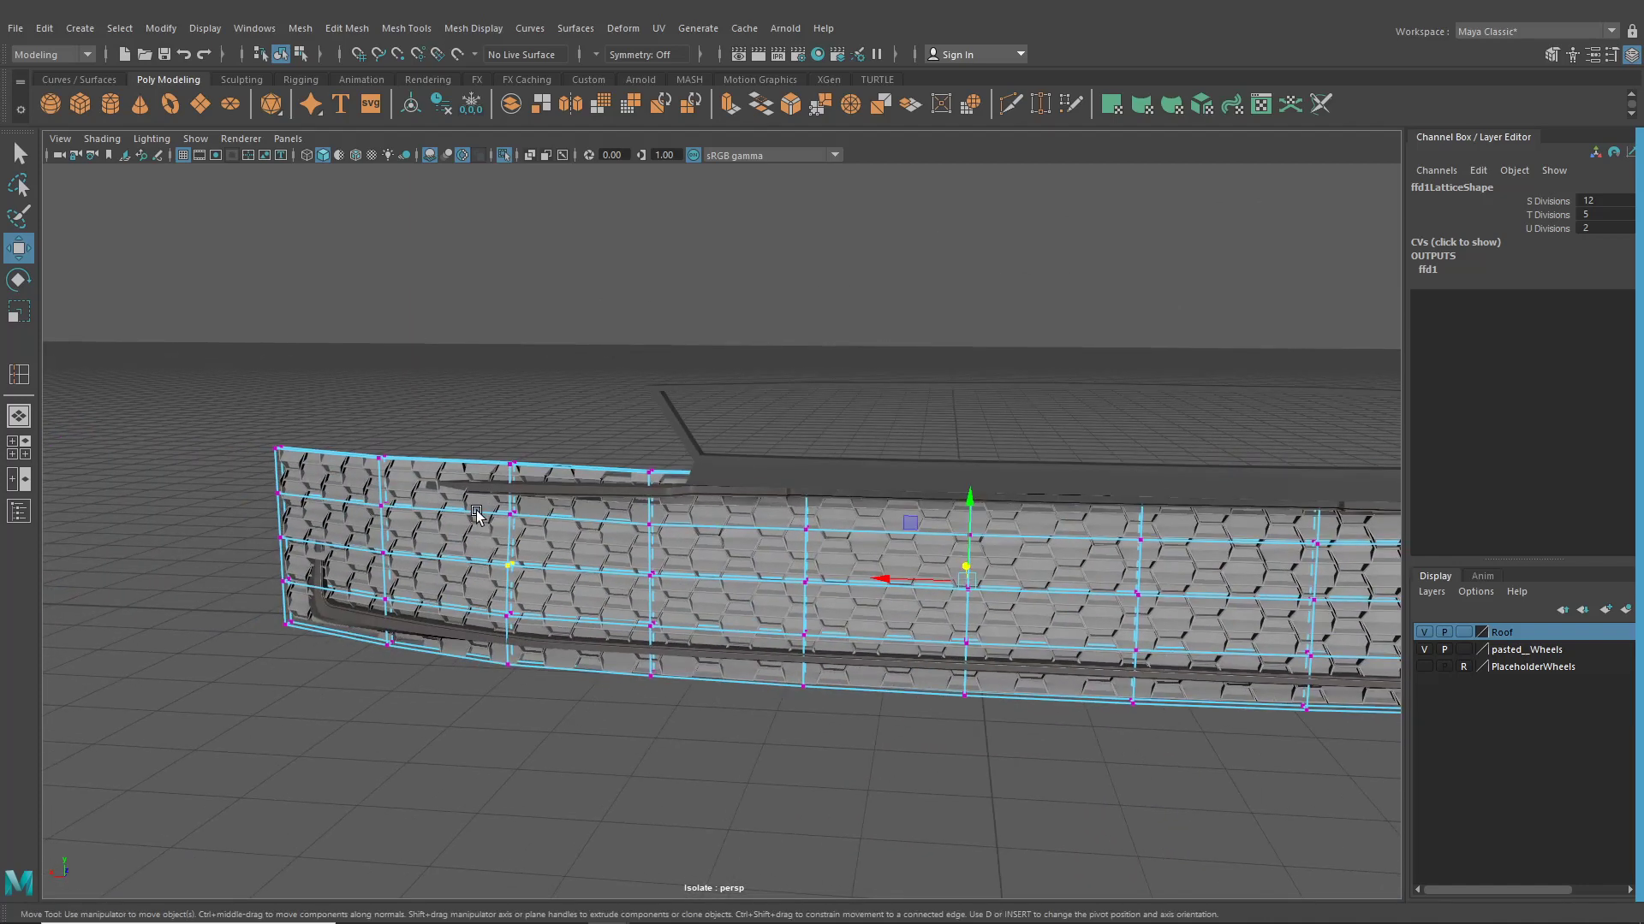
# Select the second-row lattice points of the fourth column from each end and adjust their depth
pyautogui.keyDown('shift'); pyautogui.moveTo(710, 556); pyautogui.dragTo(709, 555); pyautogui.keyUp('shift')
pyautogui.keyDown('alt'); pyautogui.moveTo(709, 556); pyautogui.dragTo(448, 578); pyautogui.keyUp('alt')
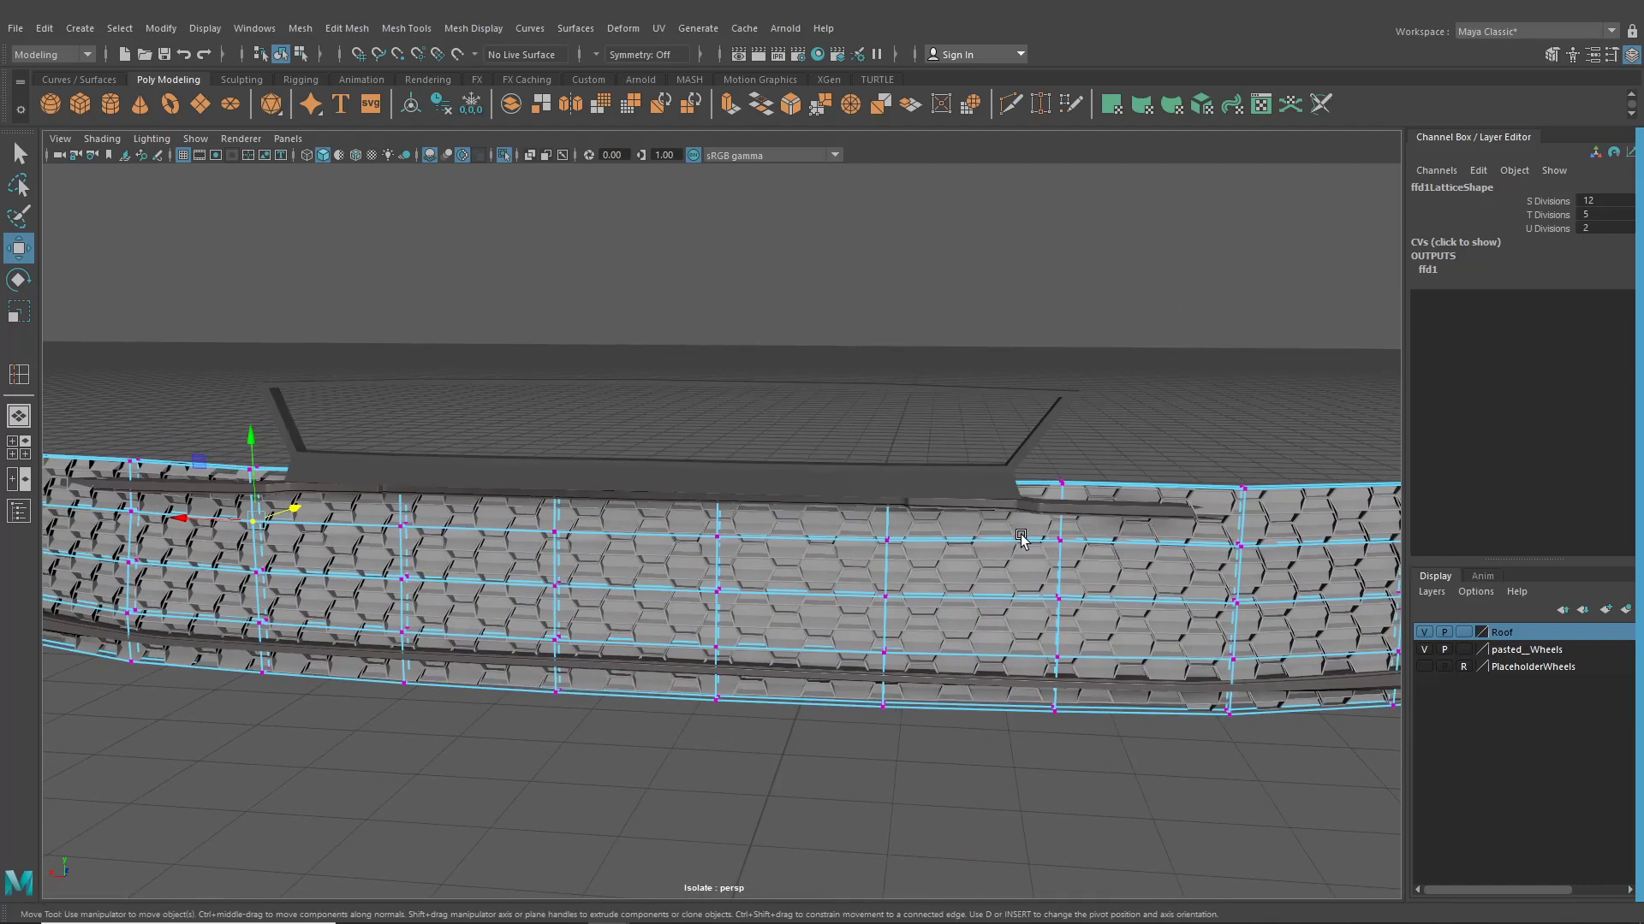
pyautogui.keyDown('alt'); pyautogui.moveTo(685, 569); pyautogui.dragTo(582, 526); pyautogui.keyUp('alt')
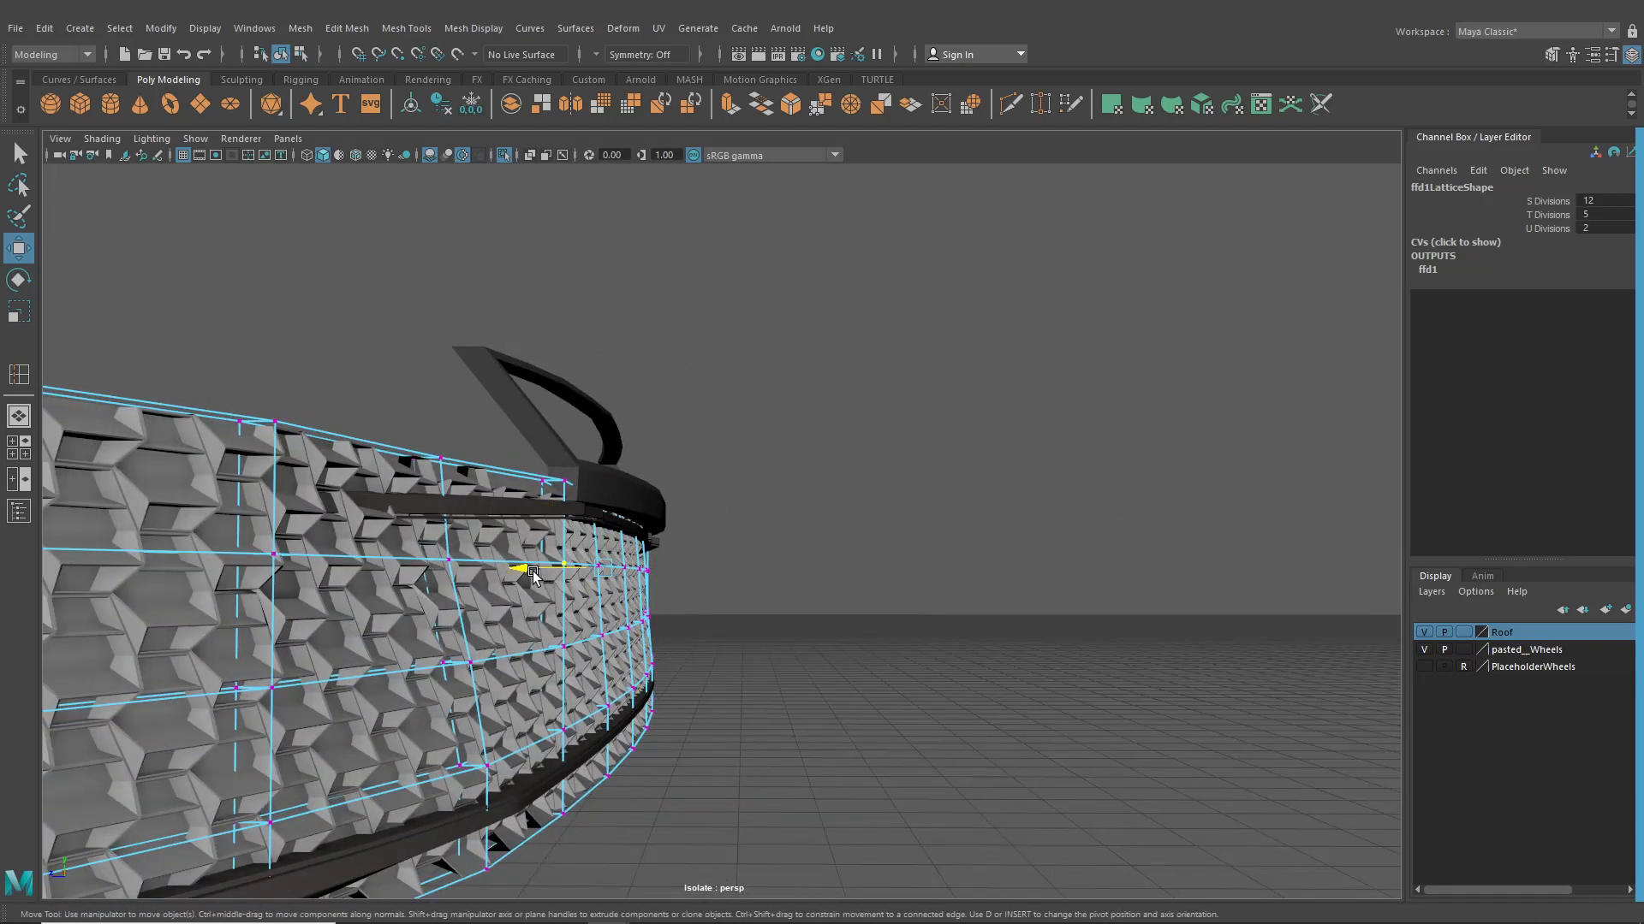
pyautogui.moveTo(532, 575); pyautogui.dragTo(424, 589)
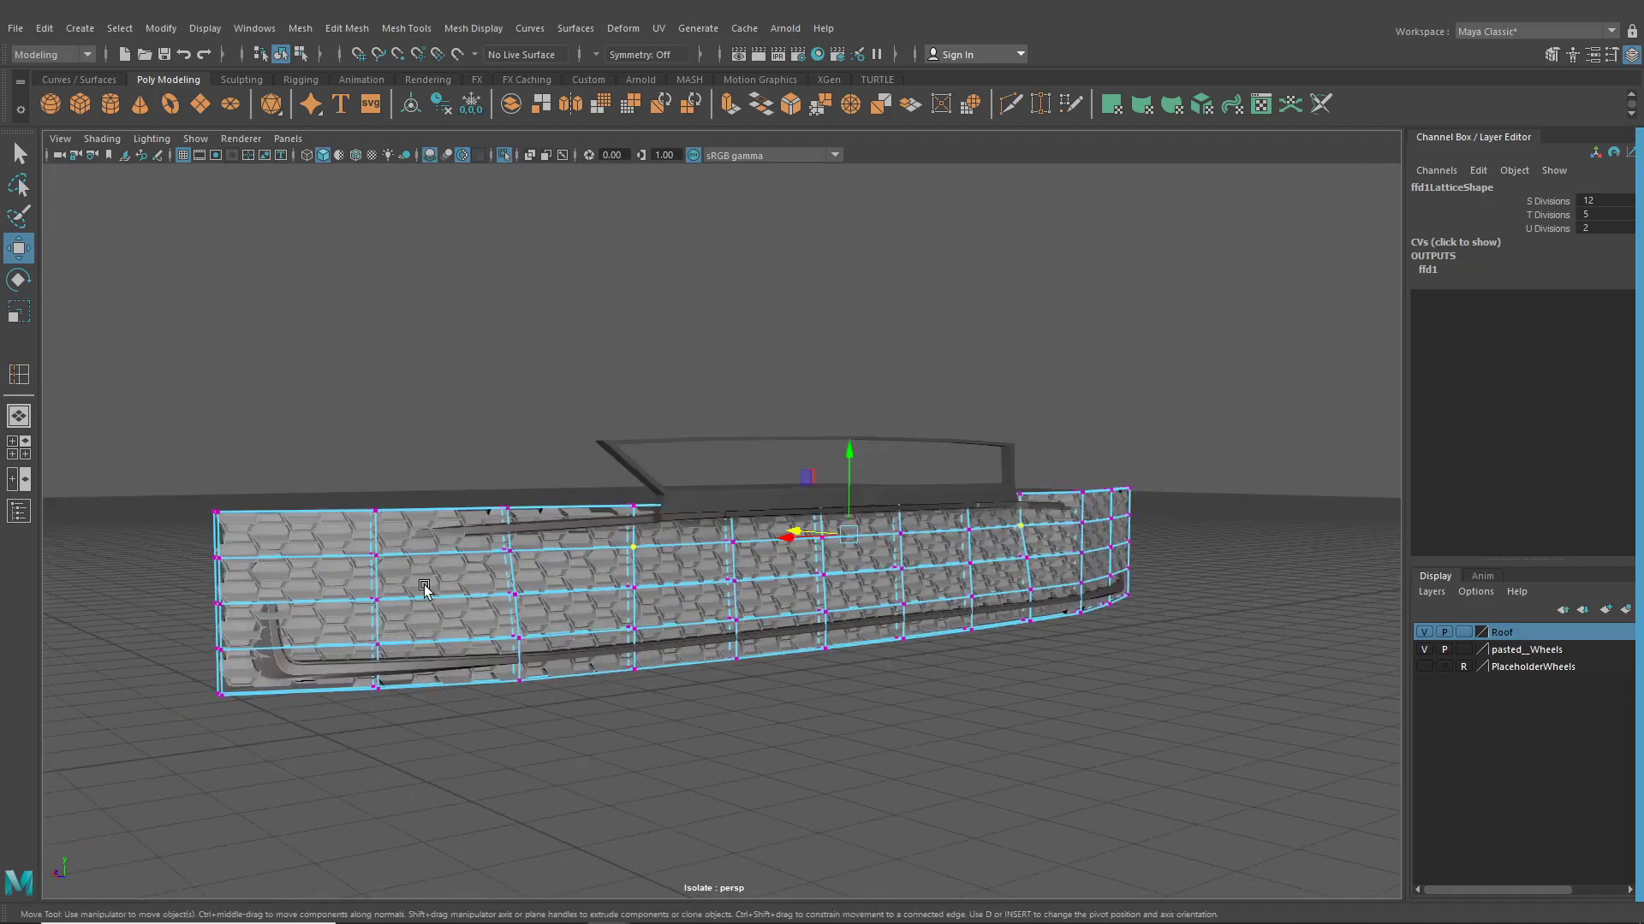
# Select the top two rows of lattice points in the outer two columns at both ends and move them in depth toward the frame
pyautogui.keyDown('alt'); pyautogui.moveTo(990, 597); pyautogui.dragTo(917, 484); pyautogui.keyUp('alt')
pyautogui.keyDown('alt'); pyautogui.moveTo(728, 607); pyautogui.dragTo(725, 530); pyautogui.keyUp('alt')
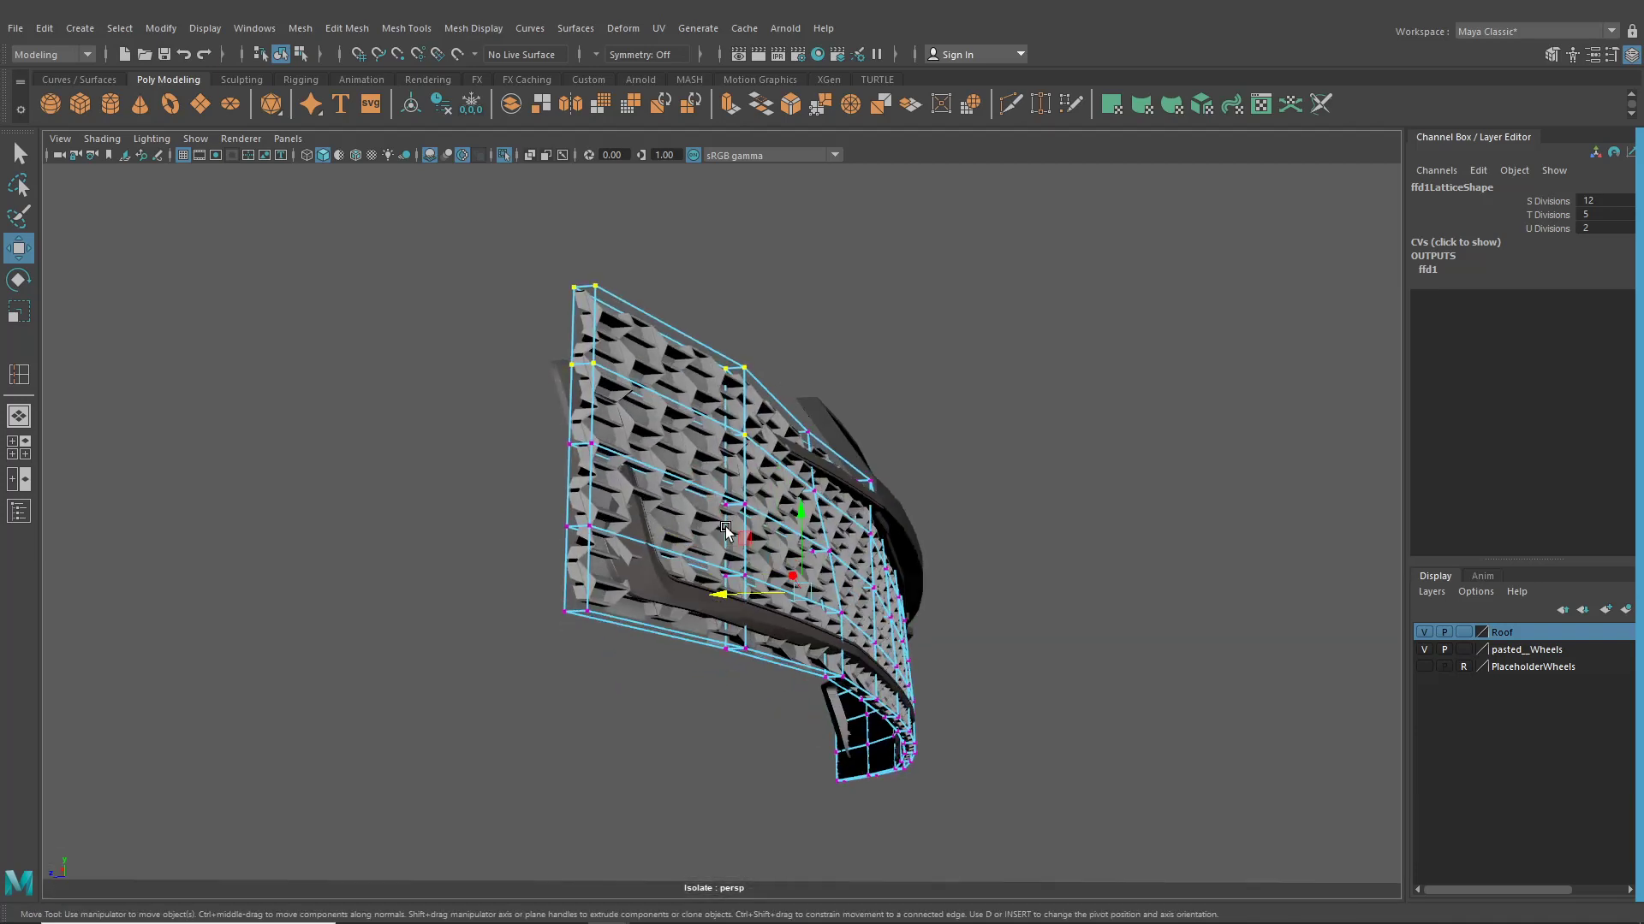
pyautogui.moveTo(733, 599); pyautogui.dragTo(707, 606)
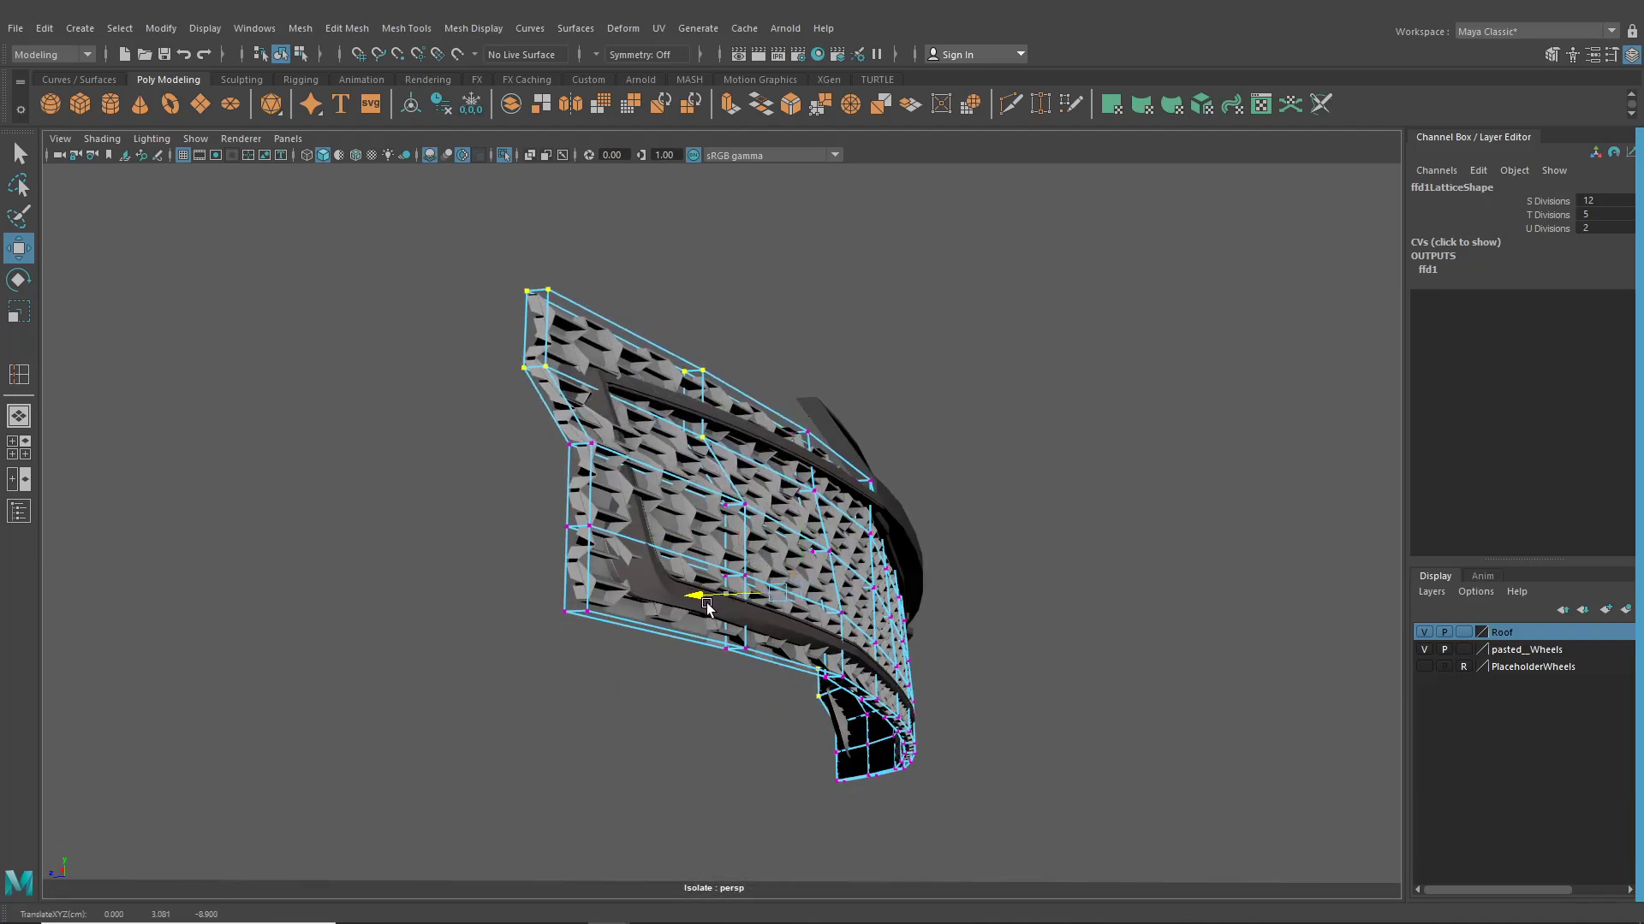
# Select the middle-row lattice points of the outer two columns at both ends and shift them in depth
pyautogui.keyDown('alt'); pyautogui.moveTo(849, 678); pyautogui.dragTo(726, 701); pyautogui.keyUp('alt')
pyautogui.keyDown('alt'); pyautogui.moveTo(727, 701); pyautogui.dragTo(886, 618, button='middle'); pyautogui.keyUp('alt')
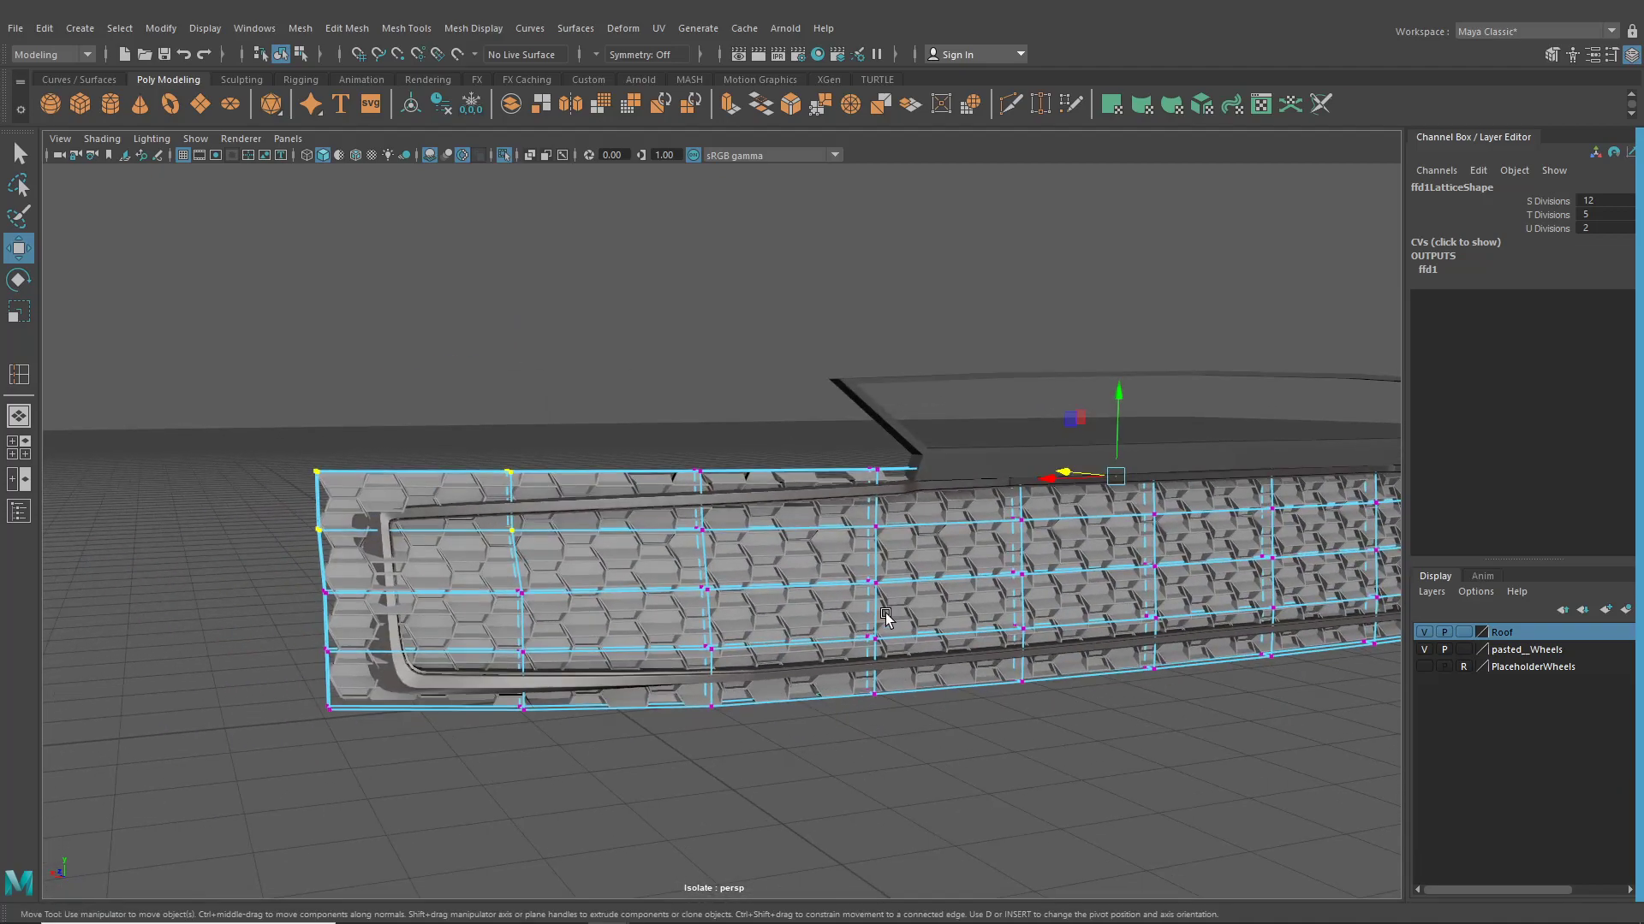
pyautogui.moveTo(289, 565); pyautogui.dragTo(557, 624)
pyautogui.keyDown('alt'); pyautogui.moveTo(557, 624); pyautogui.dragTo(982, 528); pyautogui.keyUp('alt')
pyautogui.keyDown('alt'); pyautogui.moveTo(678, 548); pyautogui.dragTo(1073, 665); pyautogui.keyUp('alt')
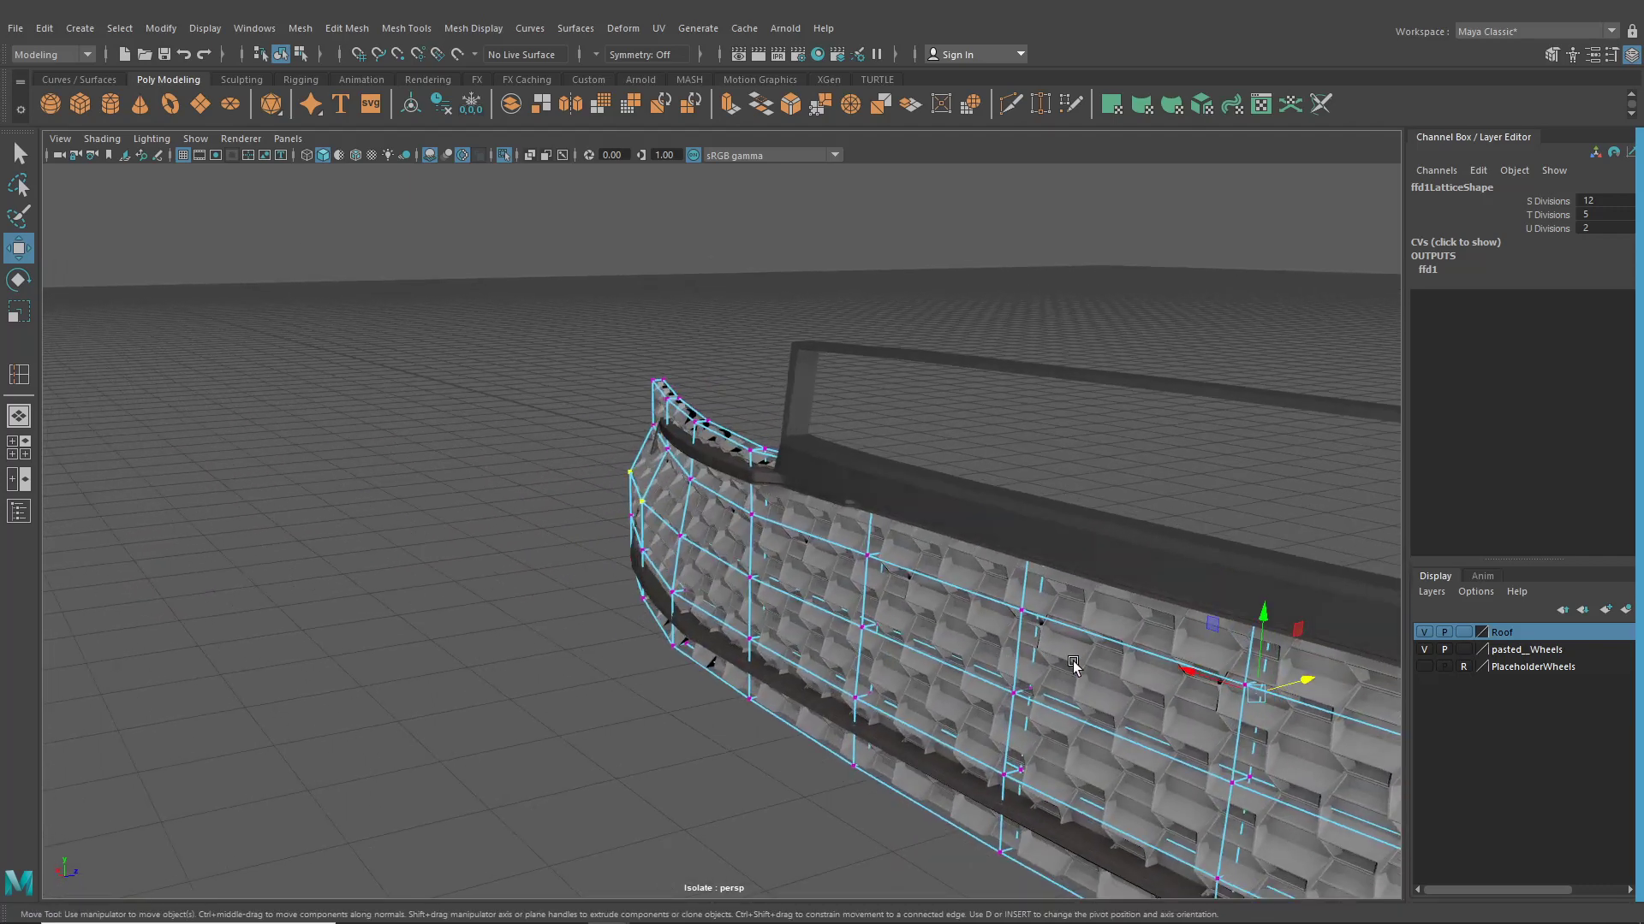
pyautogui.moveTo(1305, 684); pyautogui.dragTo(1319, 685, button='middle')
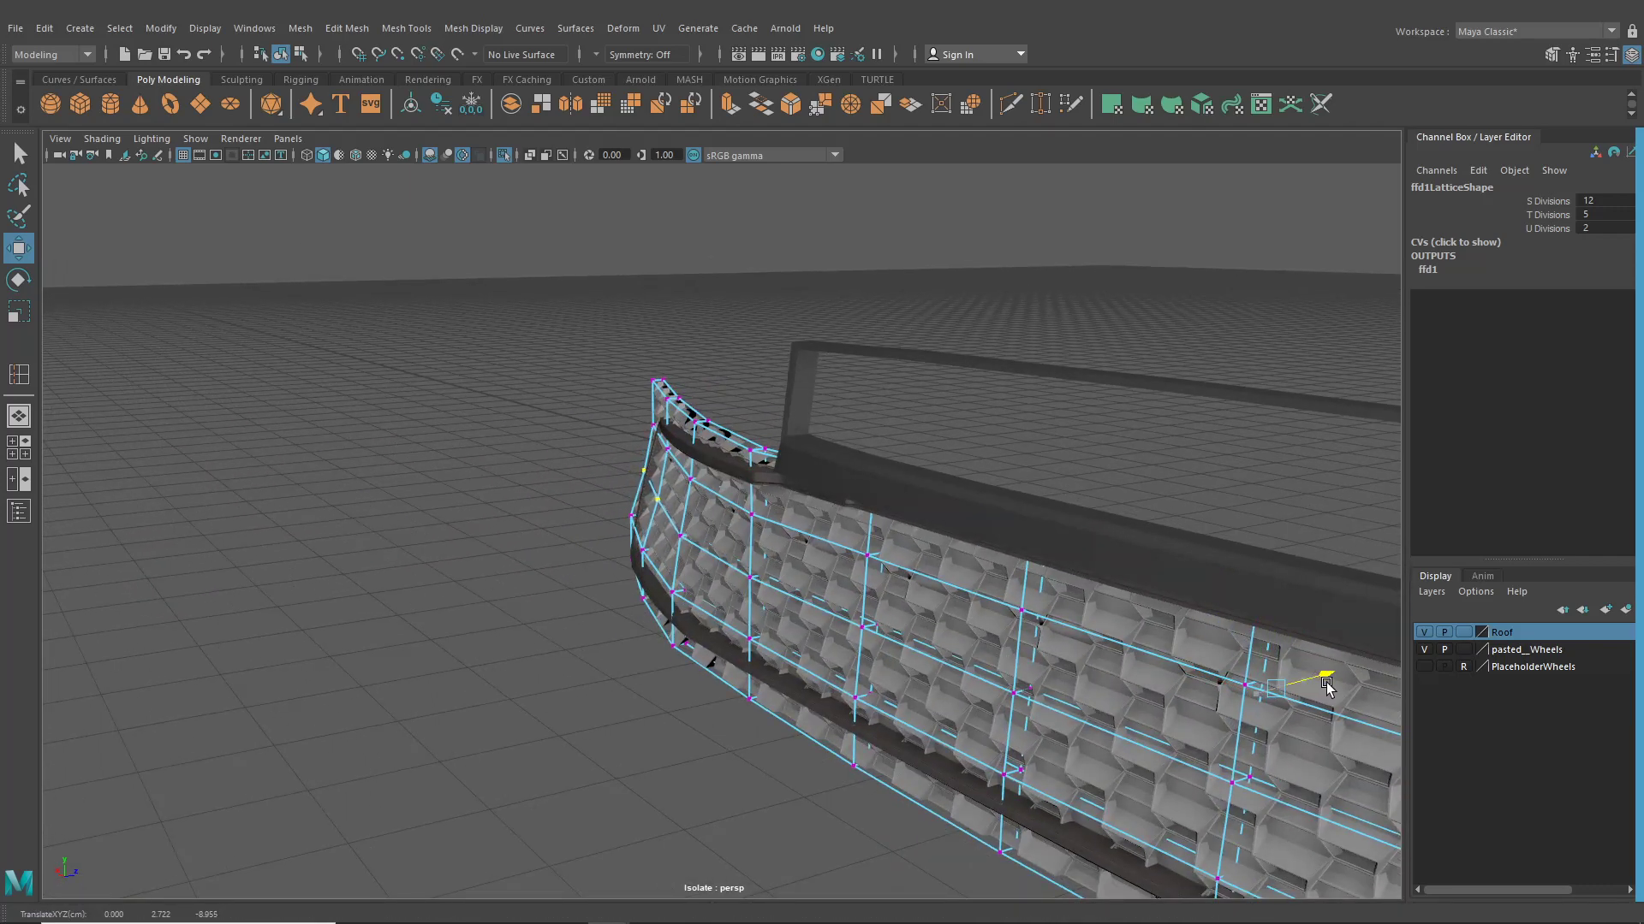
# Select the fourth-row lattice points at both ends and move them in depth to fit the frame's lower corners
pyautogui.keyDown('alt'); pyautogui.moveTo(1197, 685); pyautogui.dragTo(320, 640); pyautogui.keyUp('alt')
pyautogui.keyDown('alt'); pyautogui.moveTo(320, 640); pyautogui.dragTo(1197, 606); pyautogui.keyUp('alt')
pyautogui.keyDown('alt'); pyautogui.moveTo(809, 612); pyautogui.dragTo(852, 715); pyautogui.keyUp('alt')
pyautogui.moveTo(1095, 709); pyautogui.dragTo(1098, 724)
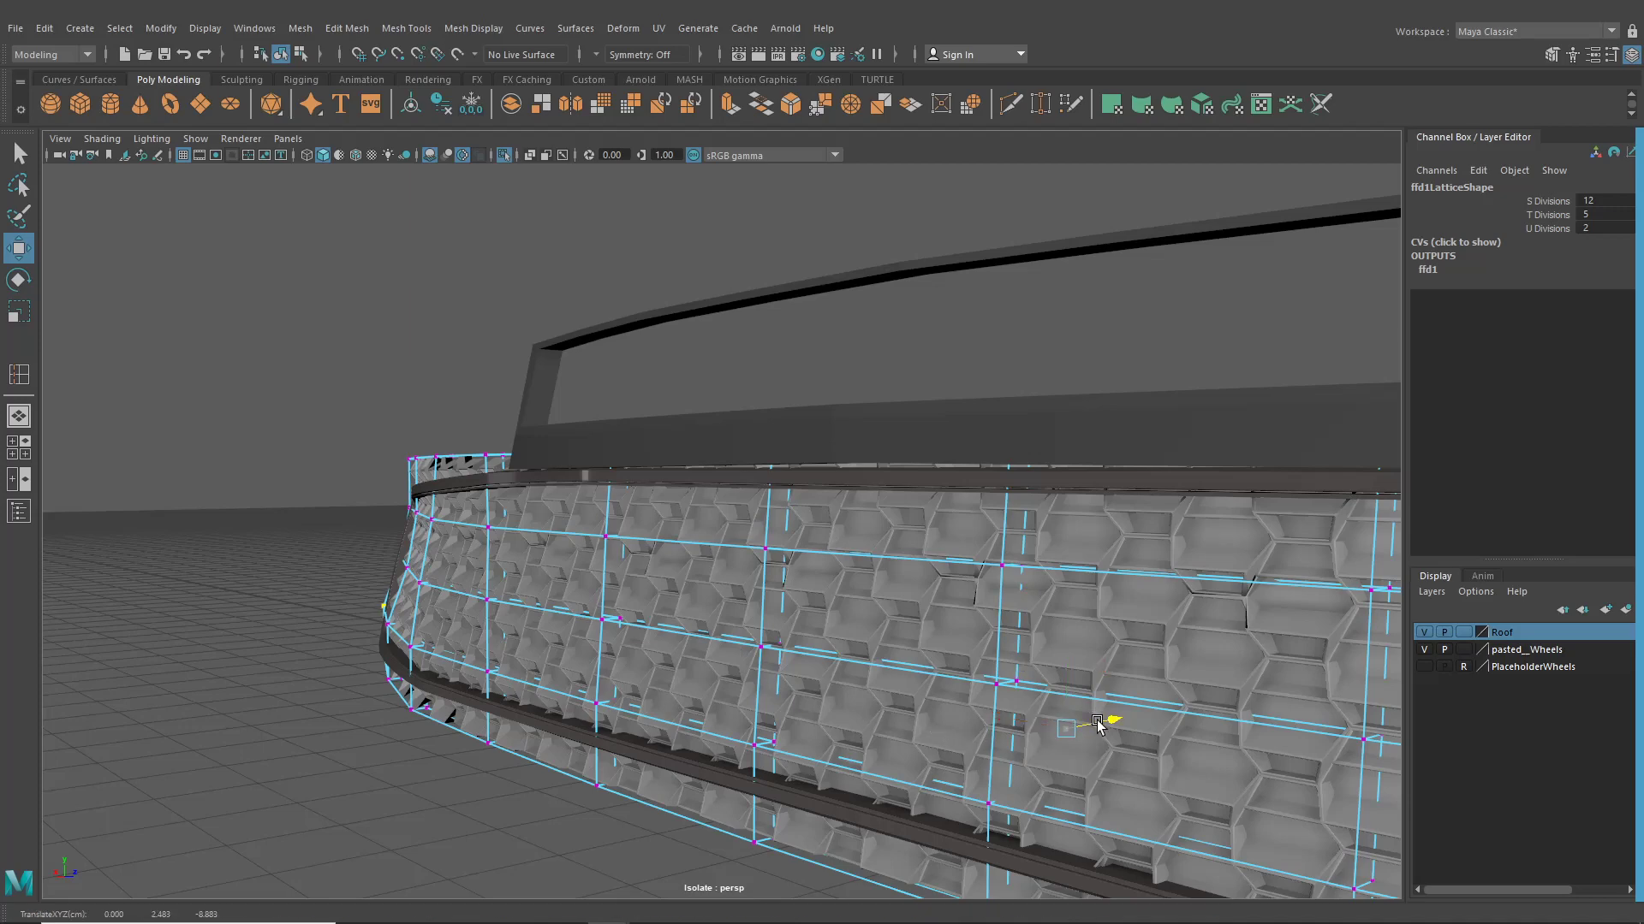
# Select the fourth-row lattice points of the second column from each end and fine-tune their depth
pyautogui.keyDown('alt'); pyautogui.moveTo(754, 736); pyautogui.dragTo(941, 742); pyautogui.keyUp('alt')
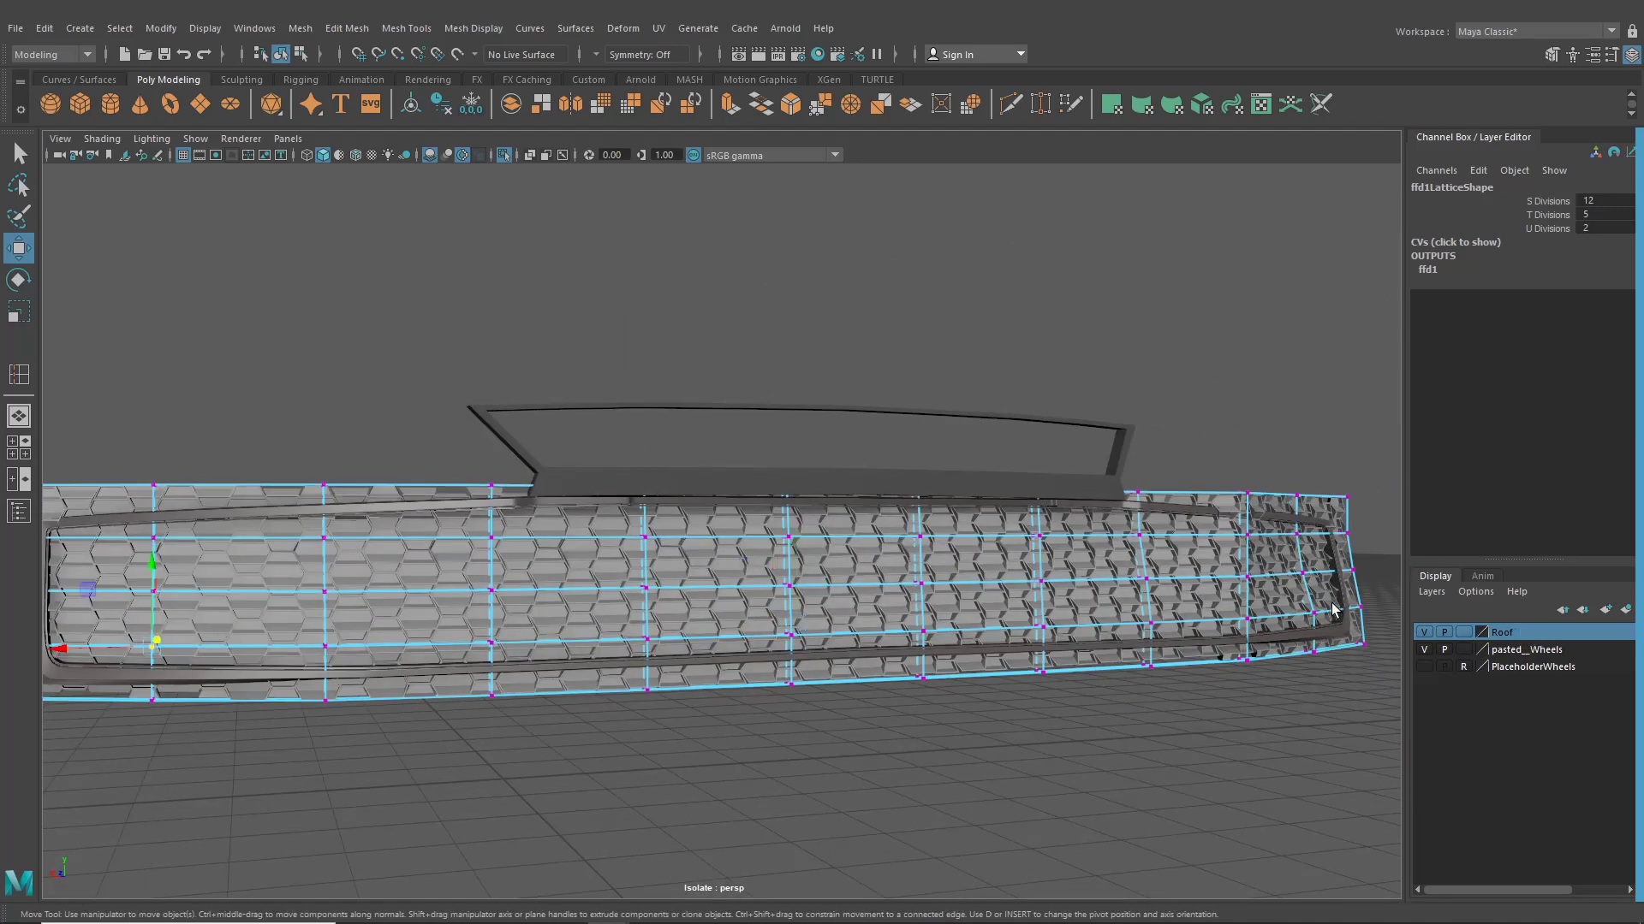
pyautogui.keyDown('alt'); pyautogui.moveTo(1332, 610); pyautogui.dragTo(829, 623); pyautogui.keyUp('alt')
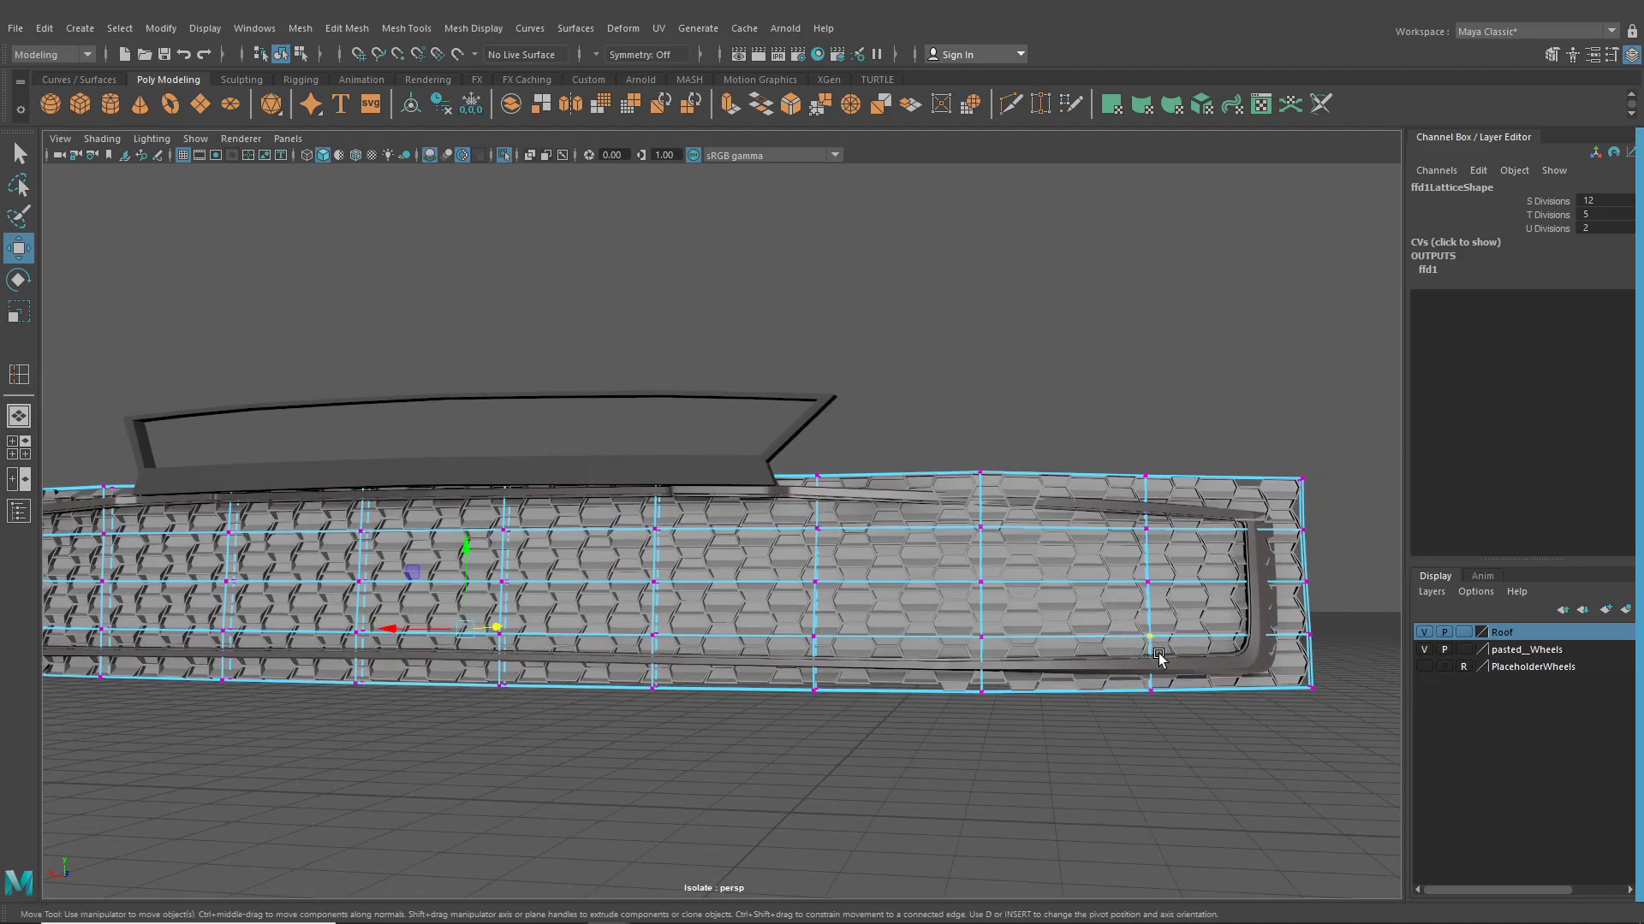
pyautogui.keyDown('alt'); pyautogui.moveTo(1158, 657); pyautogui.dragTo(930, 704); pyautogui.keyUp('alt')
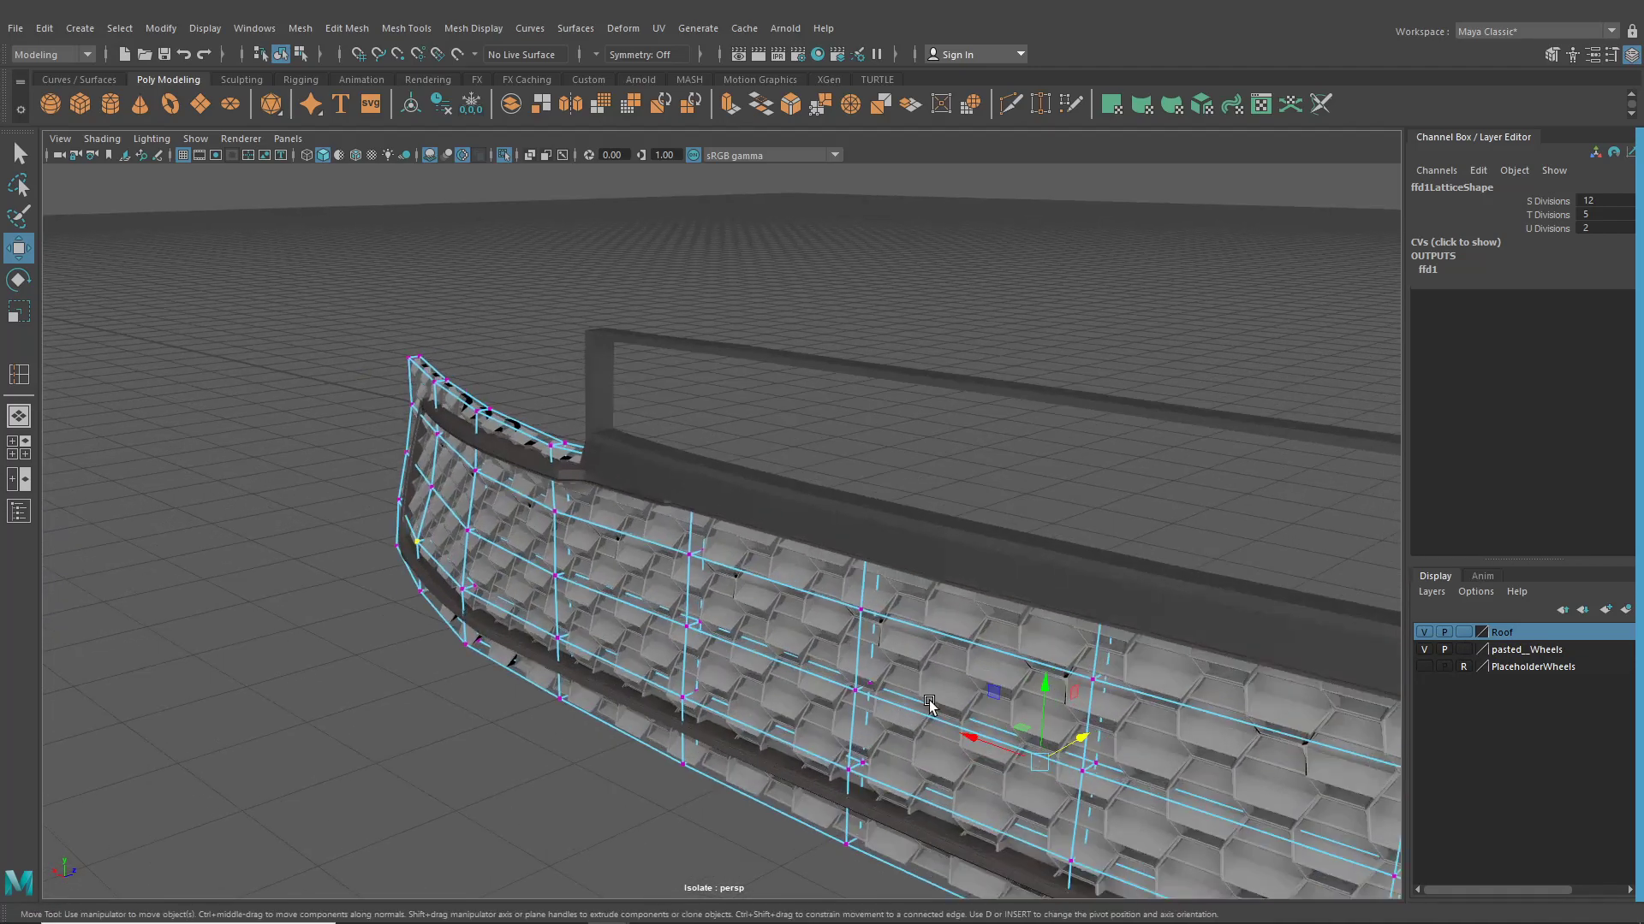
pyautogui.keyDown('alt'); pyautogui.moveTo(929, 704); pyautogui.dragTo(1126, 784, button='right'); pyautogui.keyUp('alt')
pyautogui.moveTo(1140, 778); pyautogui.dragTo(1143, 780)
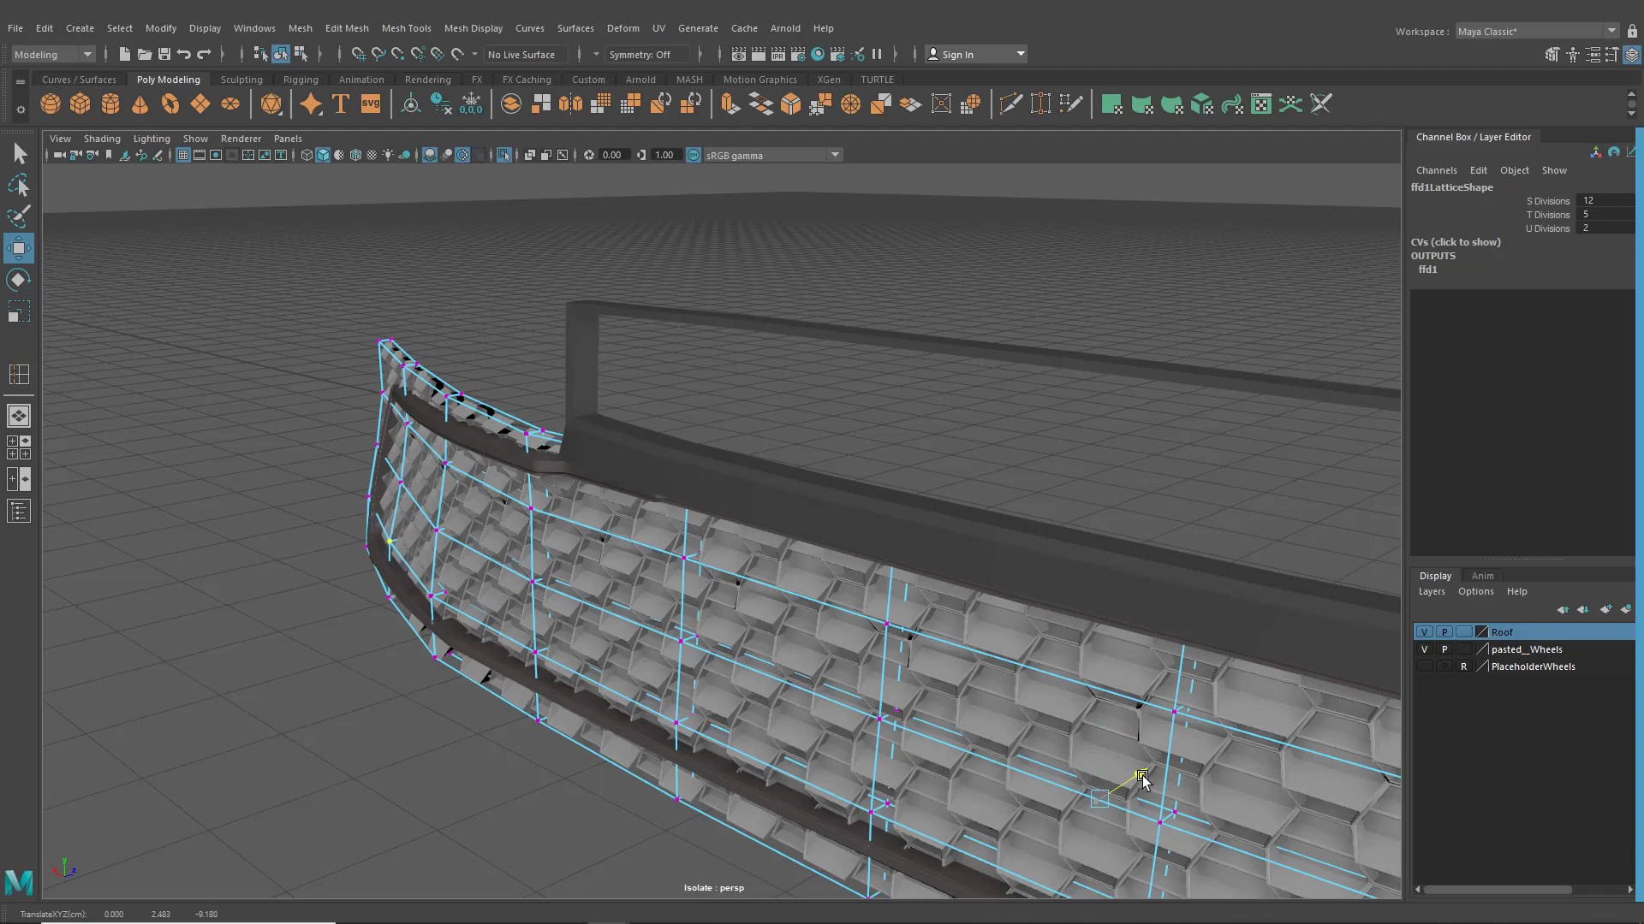
# Adjust the top two lattice points of the third column, followed by those of the fourth, at one end to hug the upper trim
pyautogui.keyDown('alt'); pyautogui.moveTo(860, 673); pyautogui.dragTo(934, 529); pyautogui.keyUp('alt')
pyautogui.moveTo(957, 595); pyautogui.dragTo(960, 623)
pyautogui.keyDown('alt'); pyautogui.moveTo(959, 624); pyautogui.dragTo(814, 638, button='right'); pyautogui.keyUp('alt')
pyautogui.keyDown('alt'); pyautogui.moveTo(814, 639); pyautogui.dragTo(1101, 656, button='middle'); pyautogui.keyUp('alt')
pyautogui.keyDown('alt'); pyautogui.moveTo(1101, 656); pyautogui.dragTo(762, 432); pyautogui.keyUp('alt')
pyautogui.keyDown('alt'); pyautogui.moveTo(762, 433); pyautogui.dragTo(1010, 513, button='right'); pyautogui.keyUp('alt')
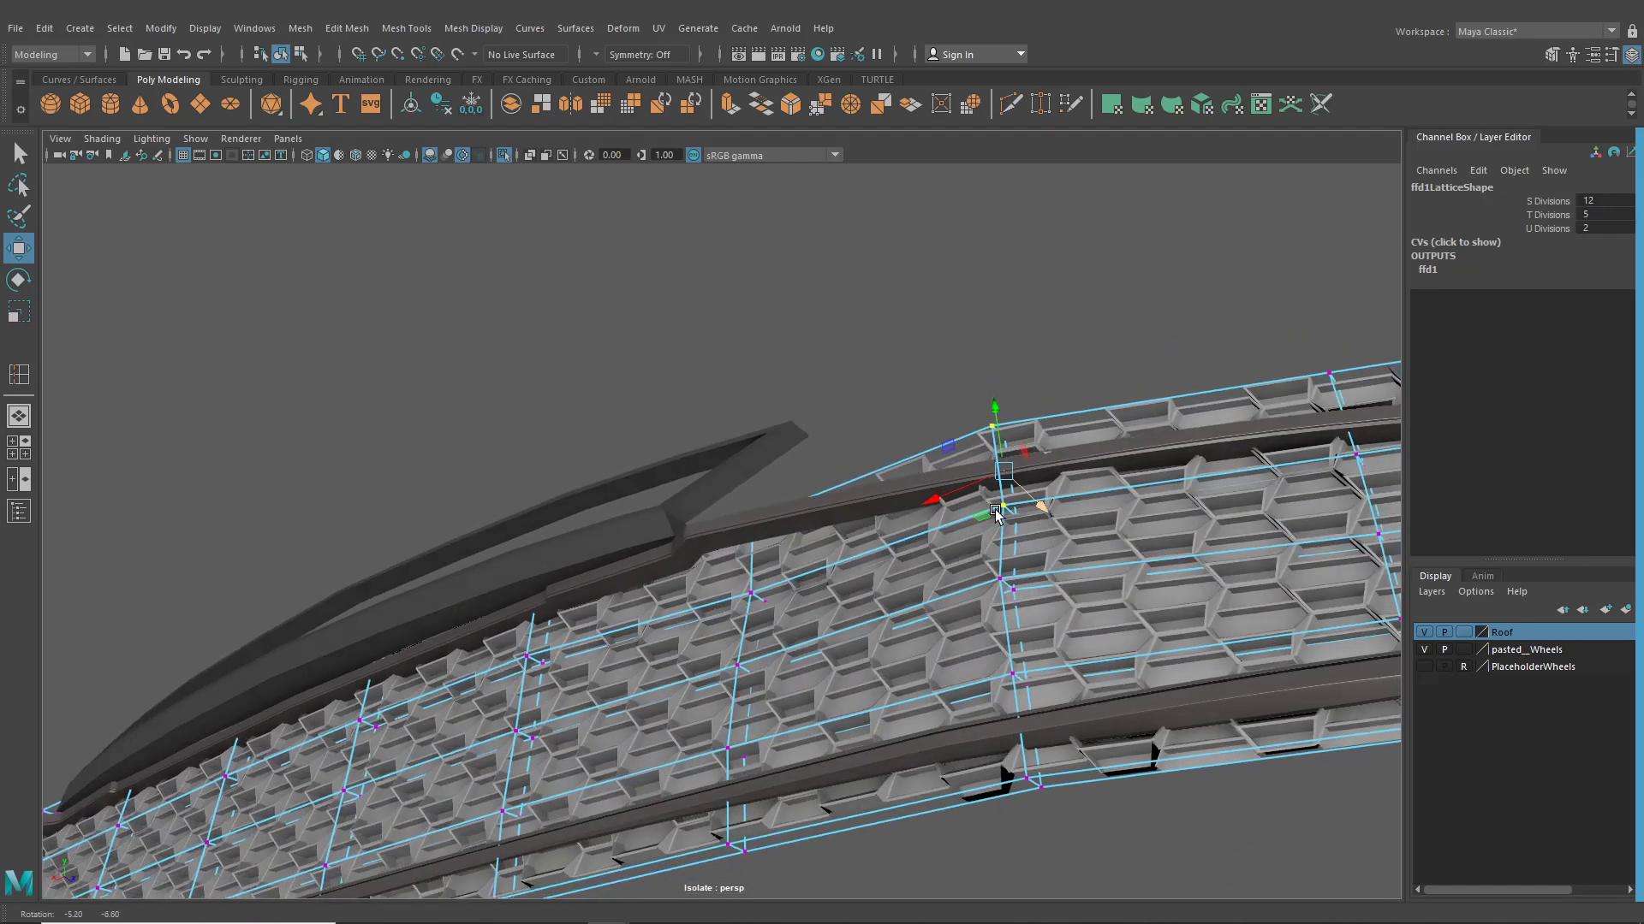
pyautogui.keyDown('alt'); pyautogui.moveTo(1010, 514); pyautogui.dragTo(1044, 618); pyautogui.keyUp('alt')
pyautogui.moveTo(684, 485); pyautogui.dragTo(781, 606)
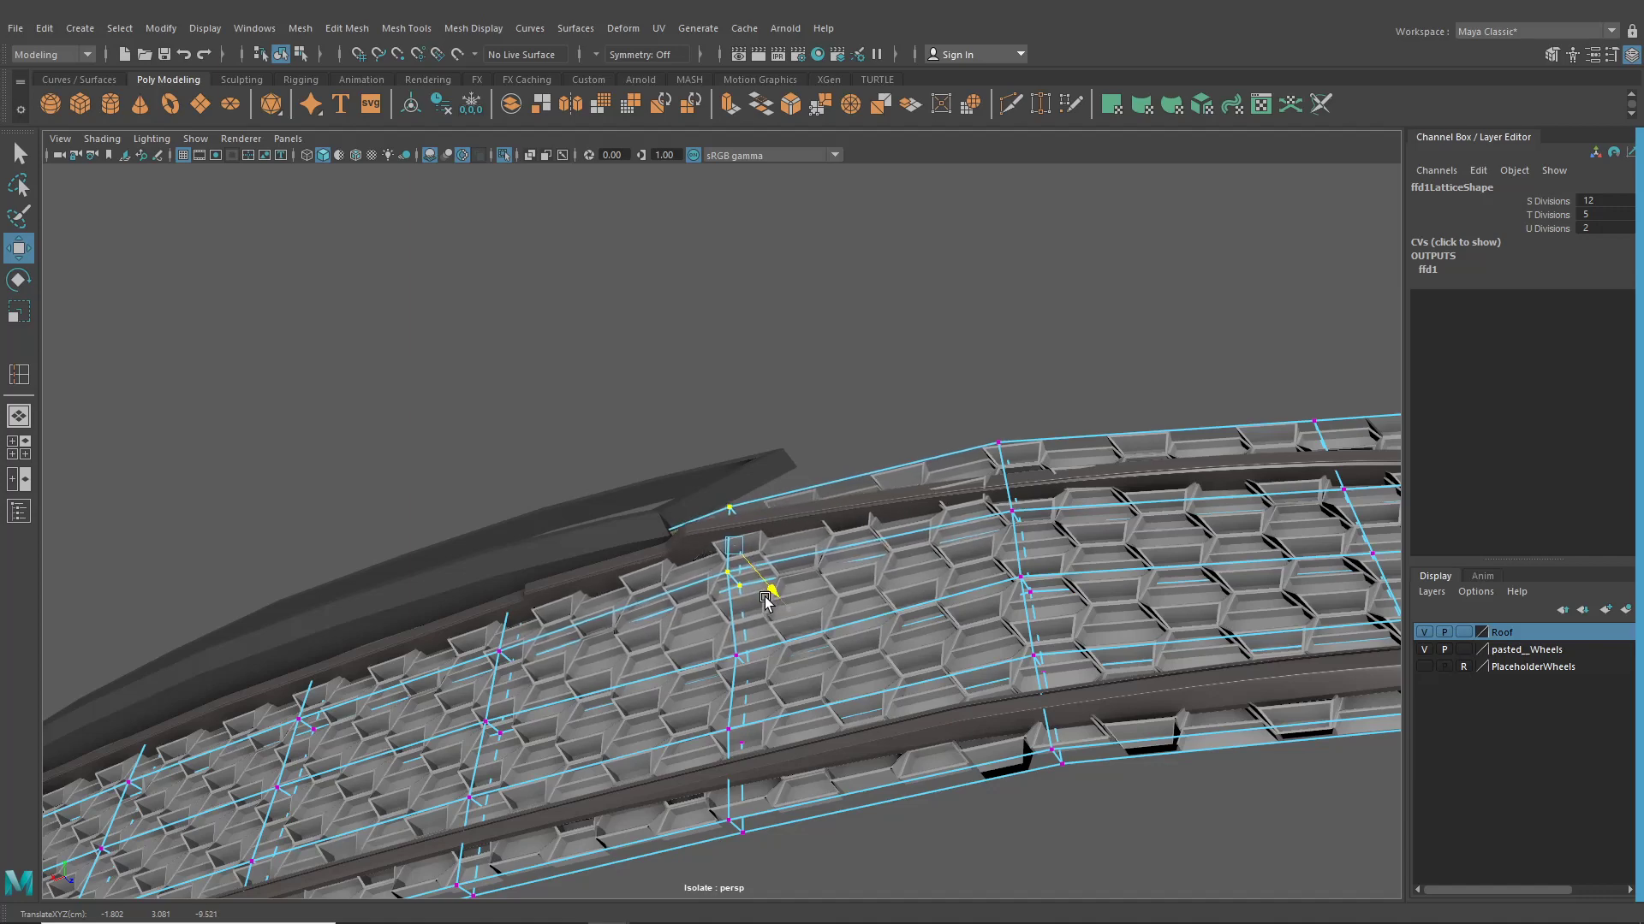
pyautogui.moveTo(778, 702); pyautogui.dragTo(768, 697, button='middle')
# Adjust the depth of the middle lattice point and the two lower points in the second column at one end of the grille
pyautogui.keyDown('alt'); pyautogui.moveTo(747, 694); pyautogui.dragTo(571, 556); pyautogui.keyUp('alt')
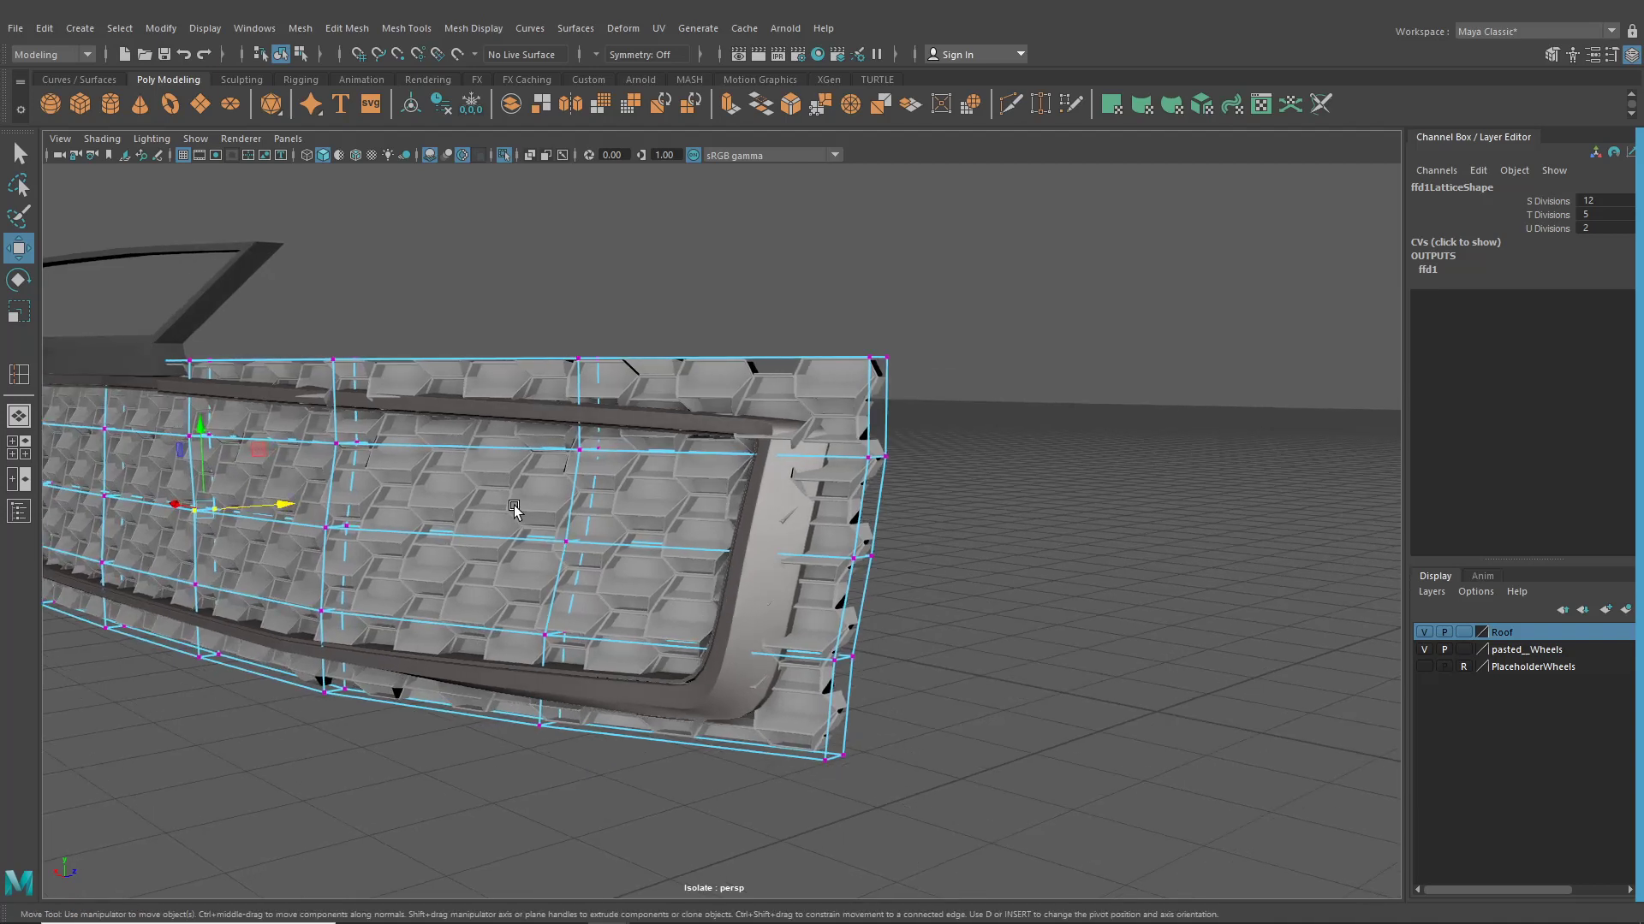
pyautogui.moveTo(513, 508); pyautogui.dragTo(622, 535)
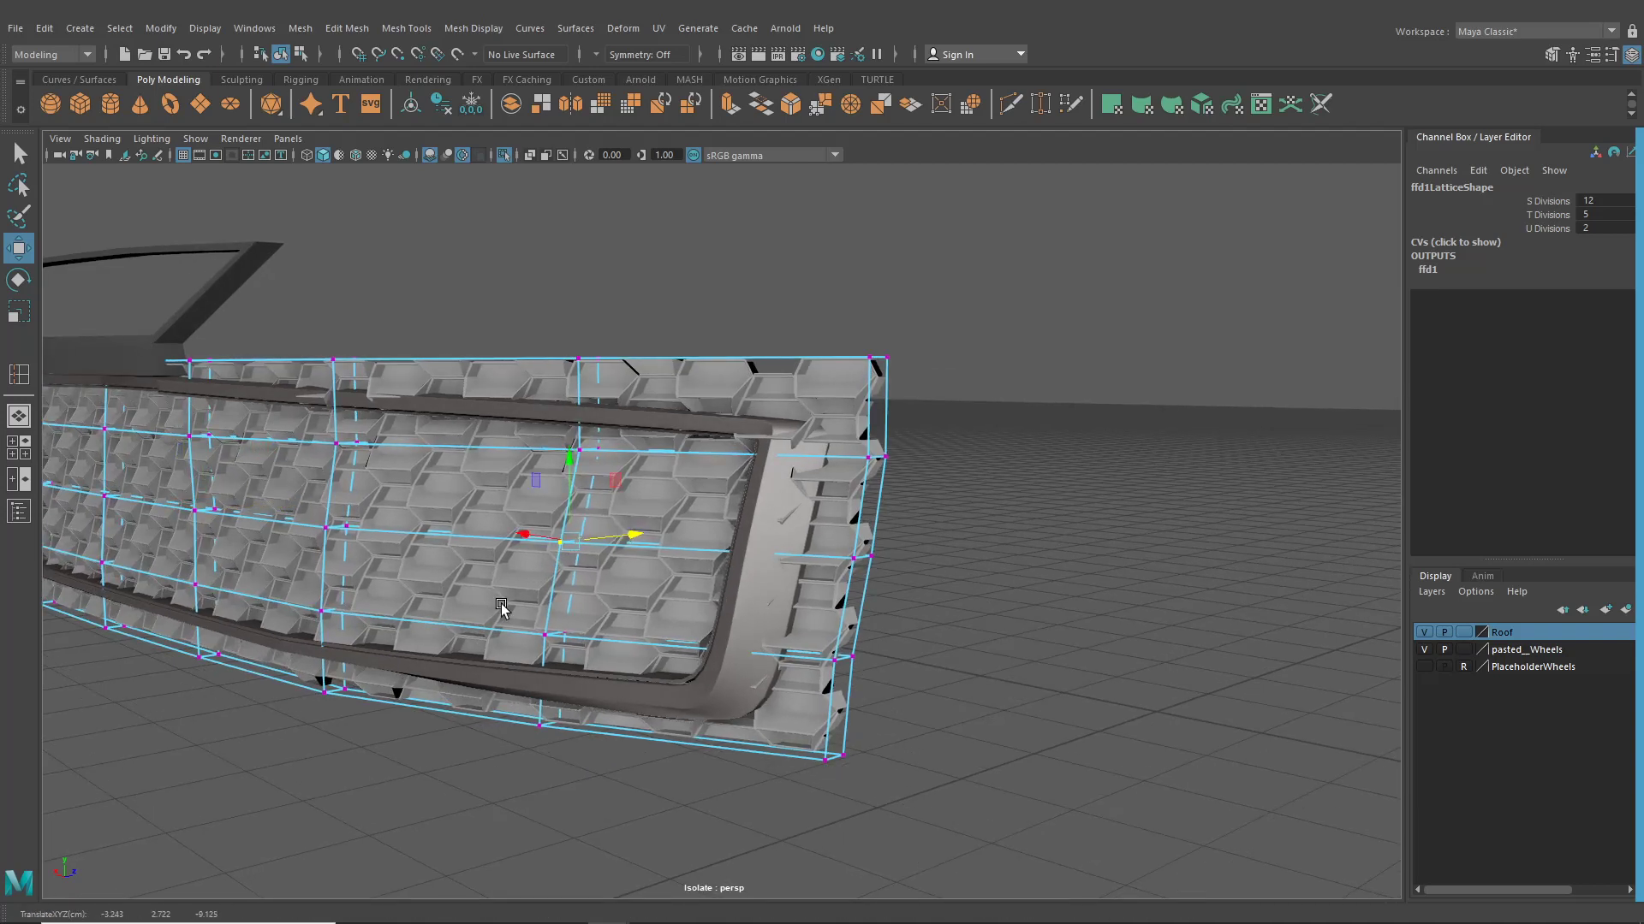
pyautogui.moveTo(502, 606); pyautogui.dragTo(603, 753)
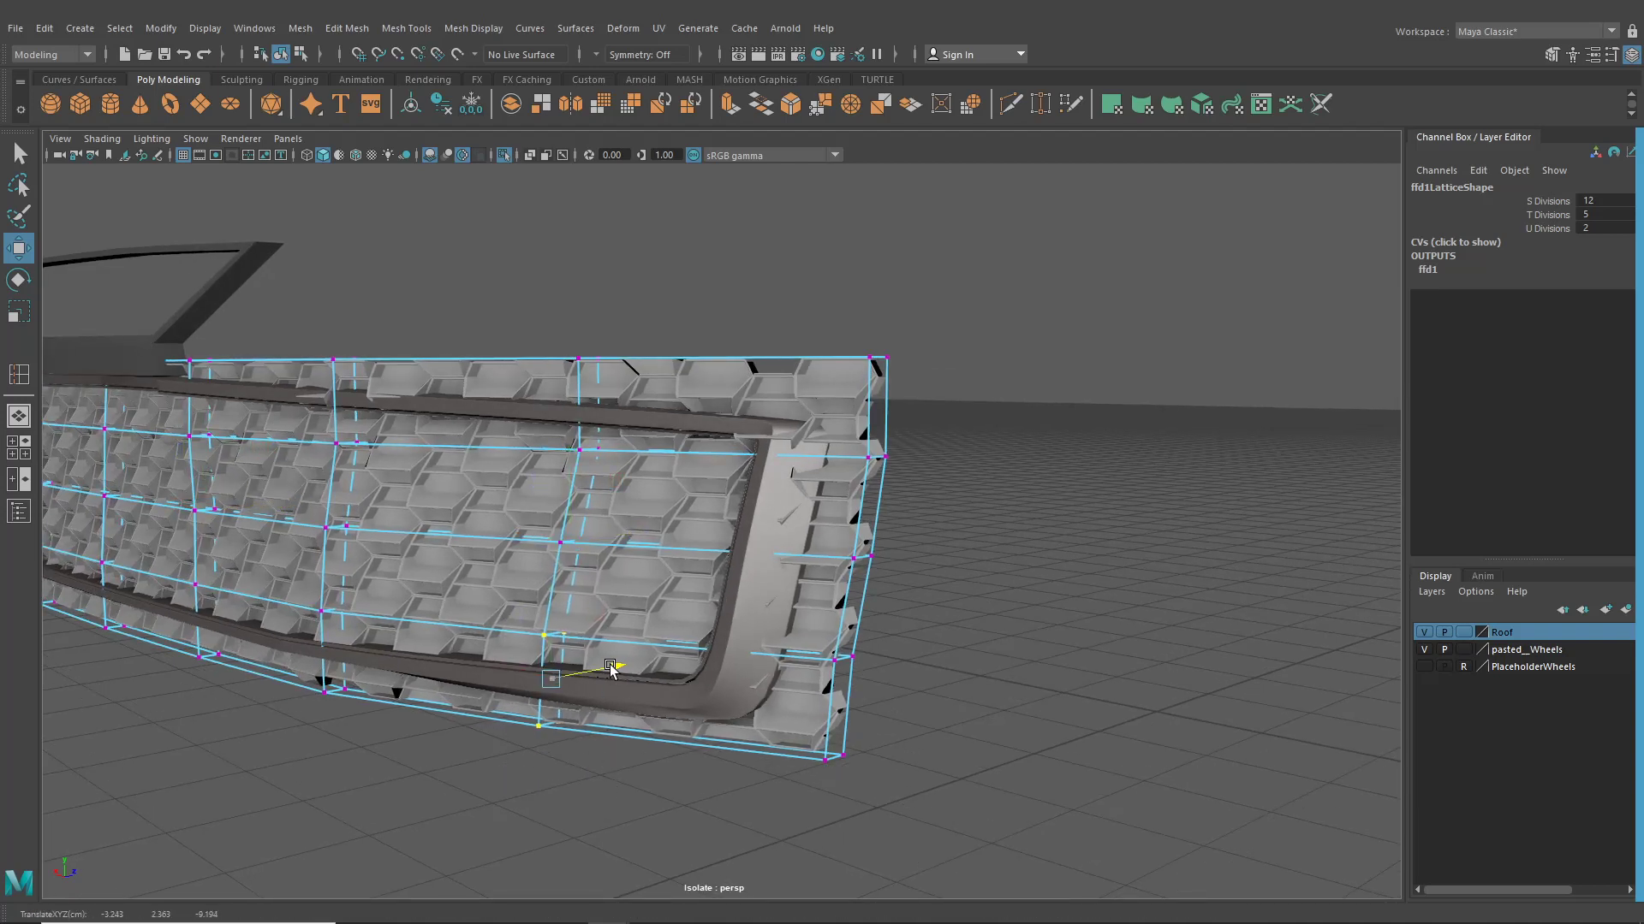
# Return to object selection and delete the hexagonal grille mesh's construction history to bake in the lattice deformation
pyautogui.scroll(-3, 623, 679)
pyautogui.click(281, 55)
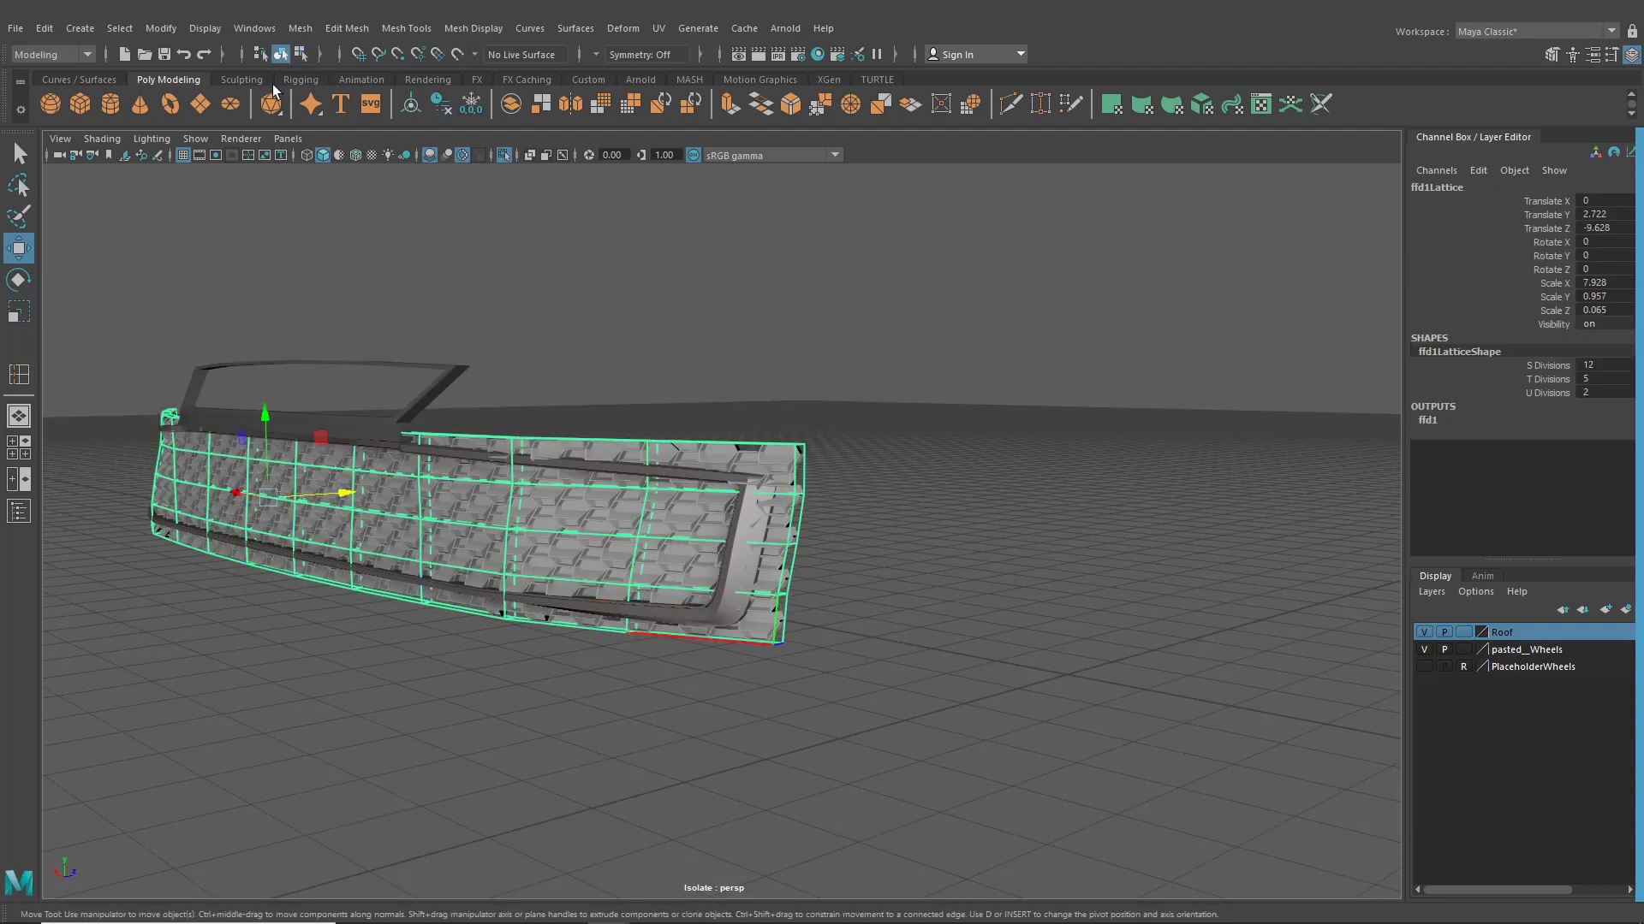
pyautogui.click(414, 665)
pyautogui.keyDown('alt'); pyautogui.moveTo(415, 664); pyautogui.dragTo(743, 648); pyautogui.keyUp('alt')
pyautogui.scroll(-3, 902, 702)
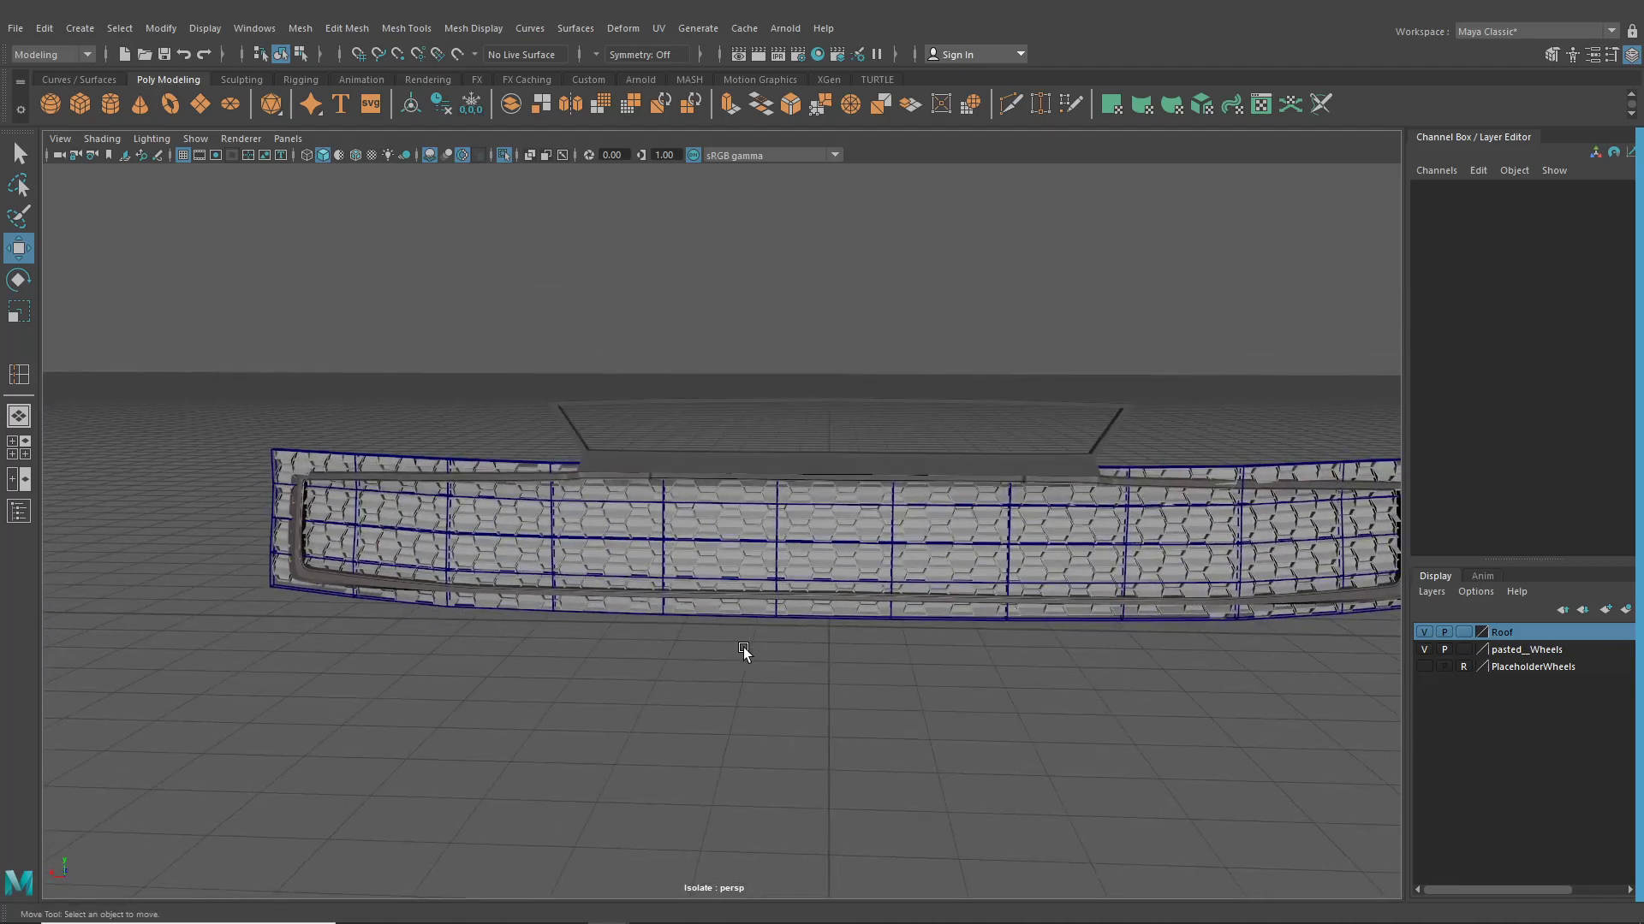
pyautogui.click(707, 524)
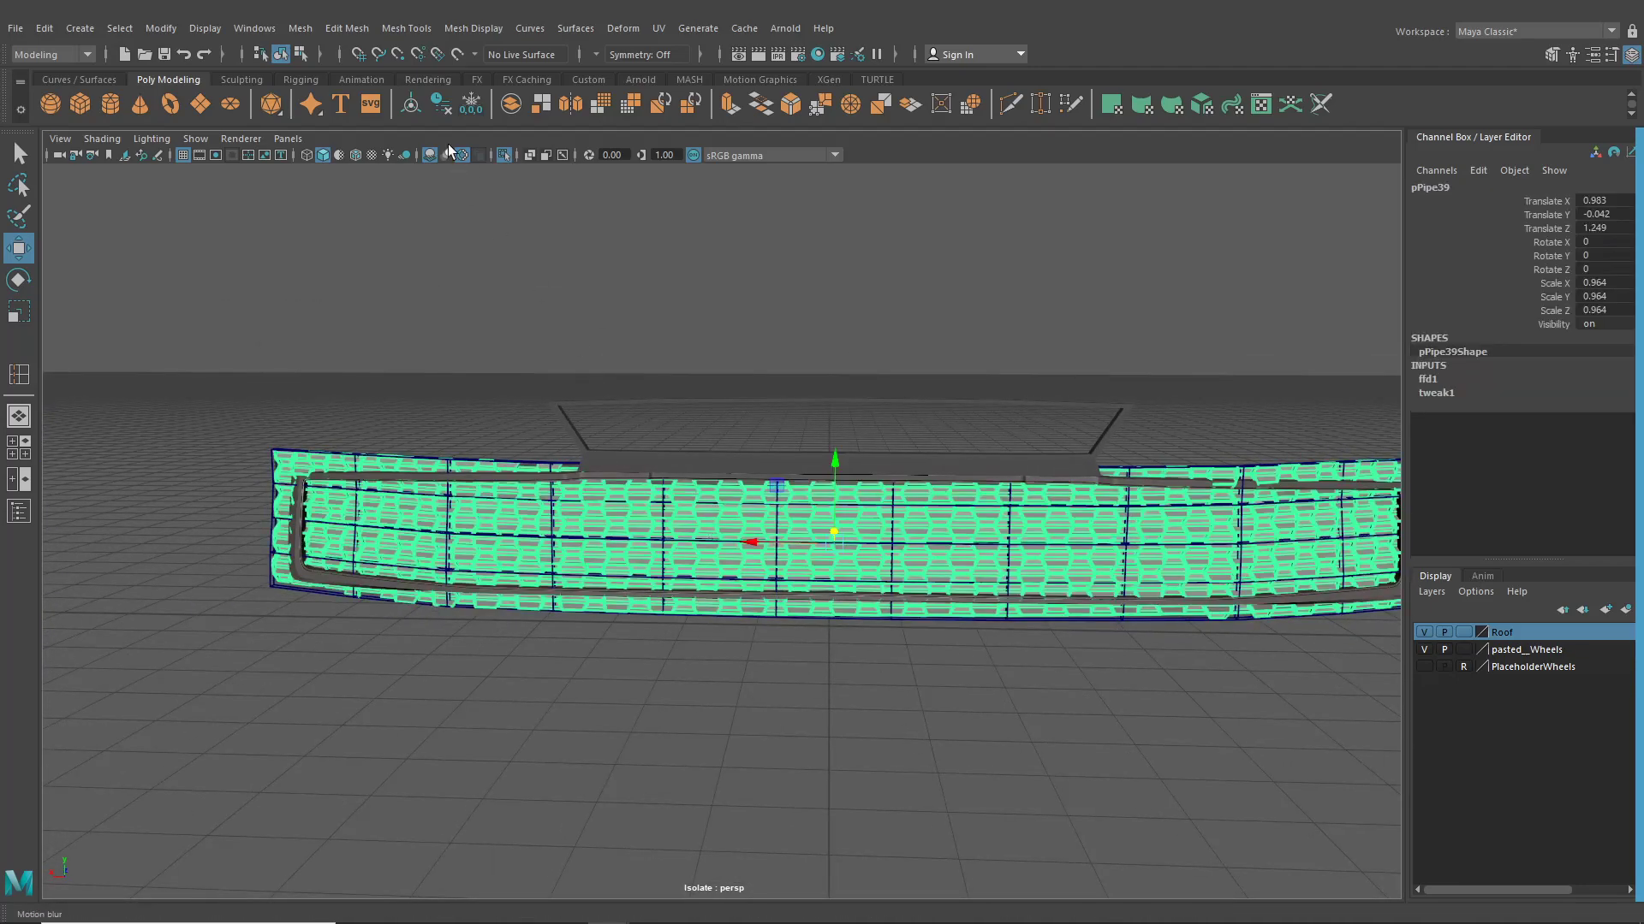
pyautogui.click(47, 28)
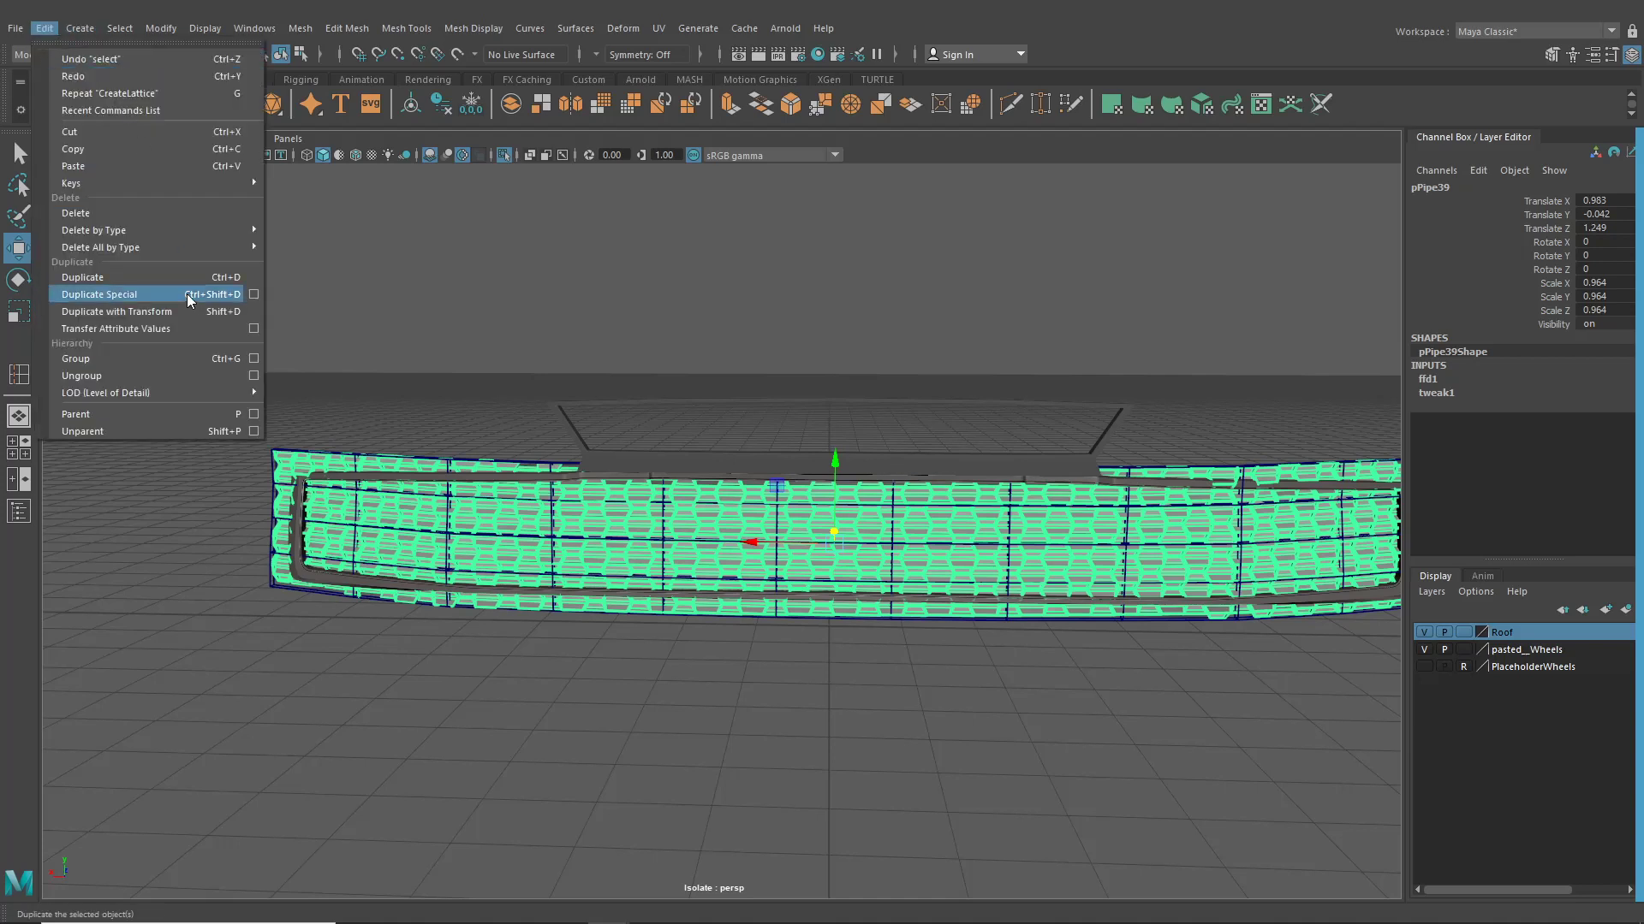
pyautogui.moveTo(171, 231)
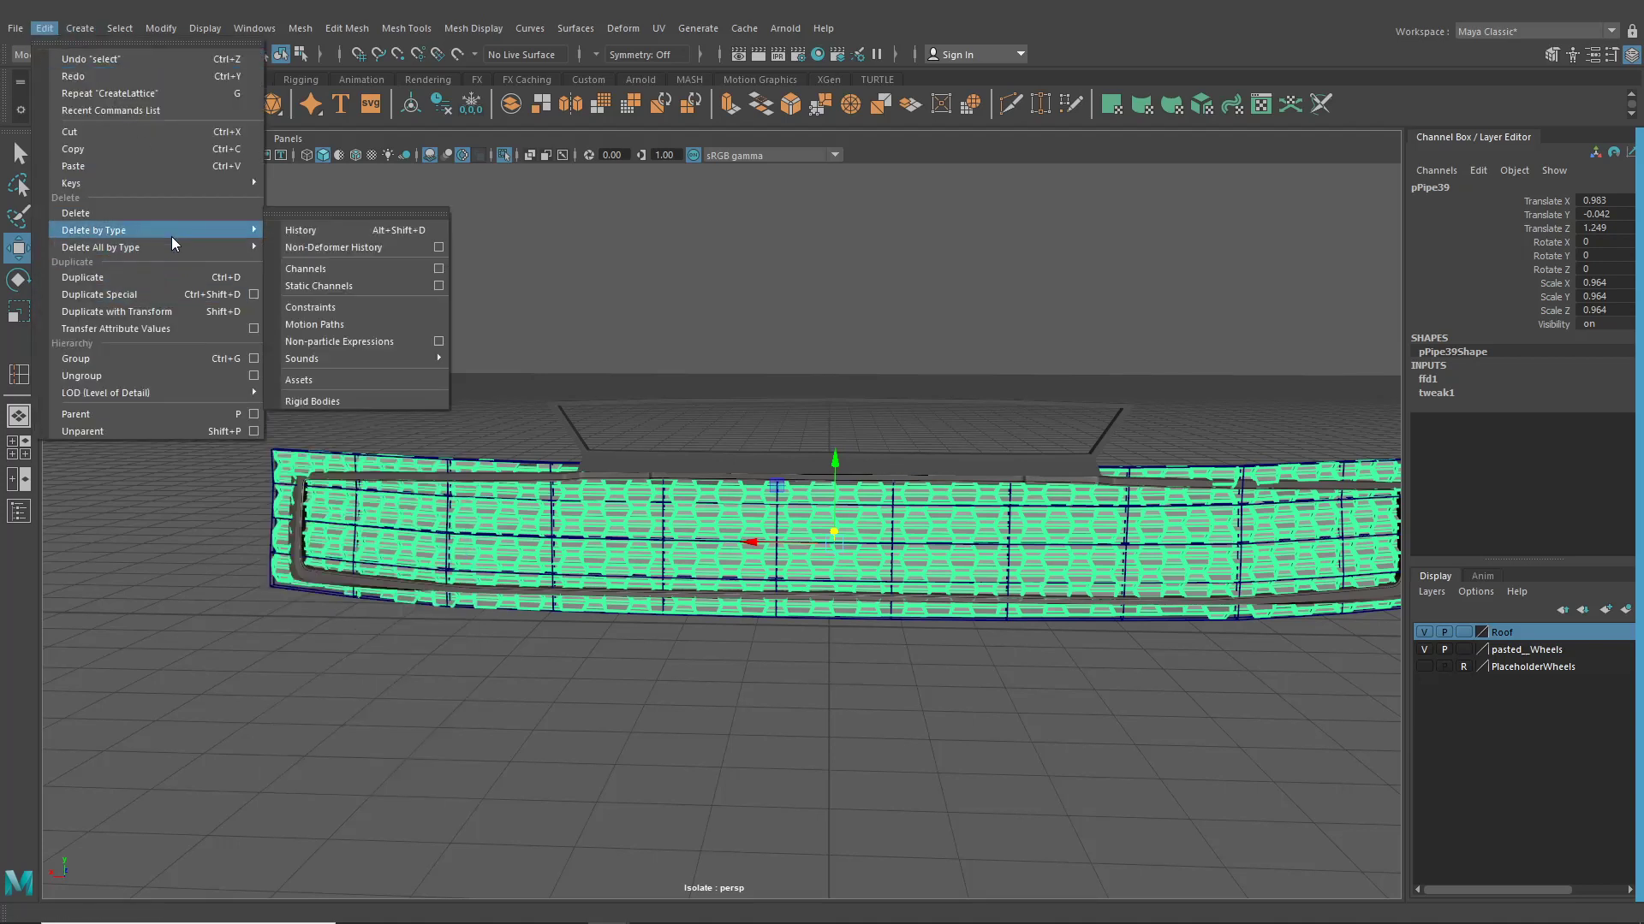
pyautogui.click(301, 231)
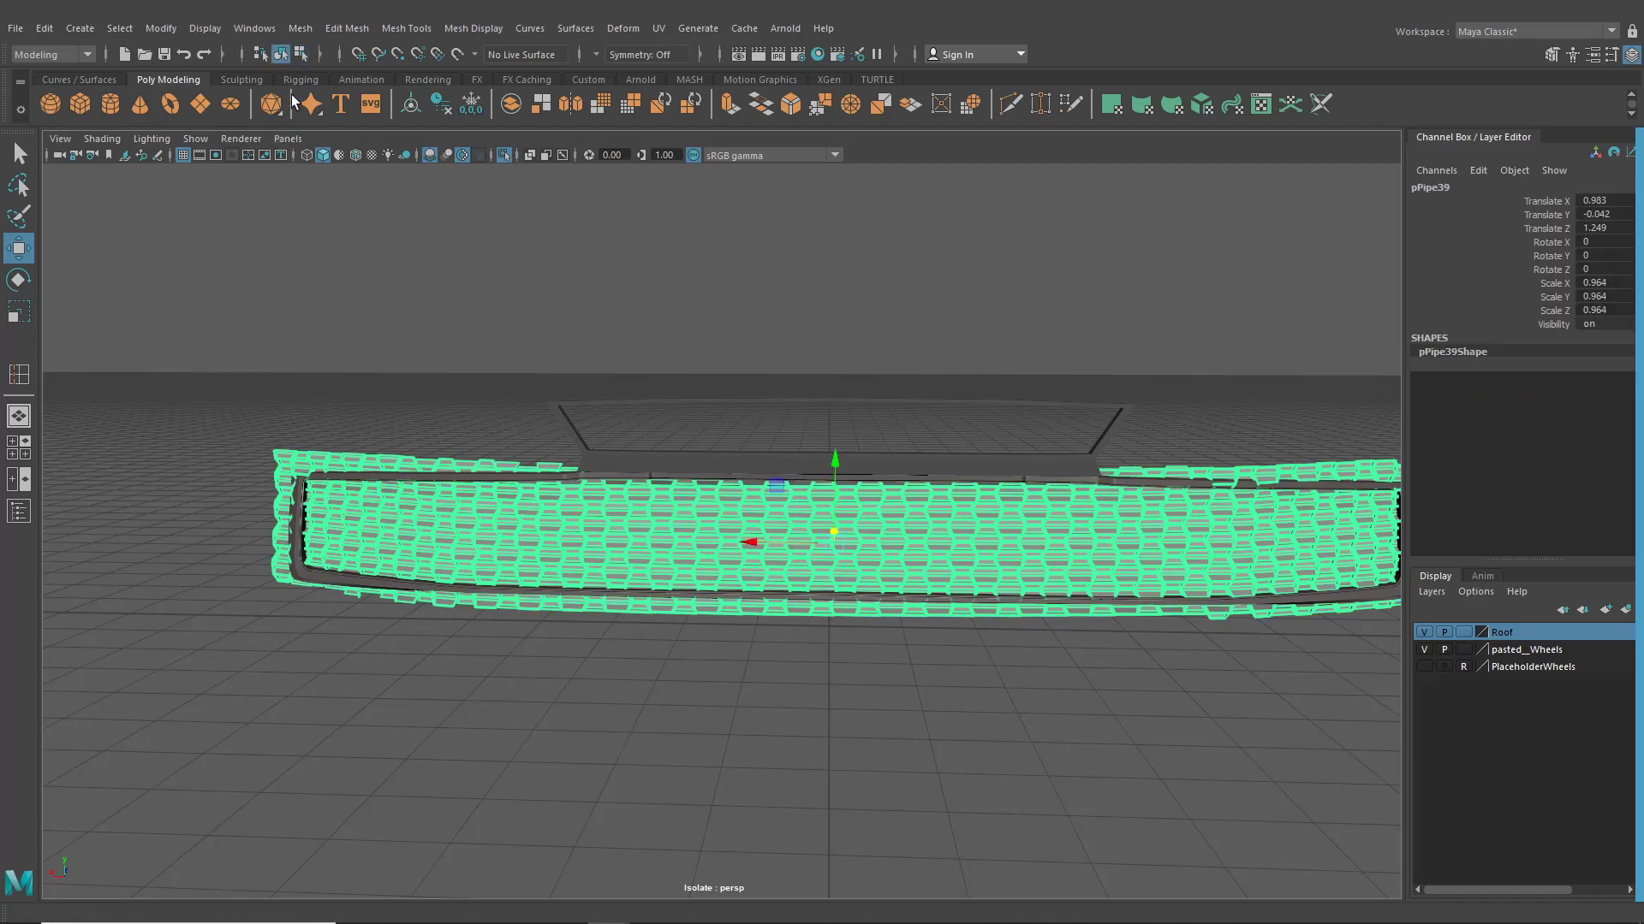
pyautogui.keyDown('alt'); pyautogui.moveTo(707, 601); pyautogui.dragTo(690, 621, button='middle'); pyautogui.keyUp('alt')
pyautogui.click(675, 672)
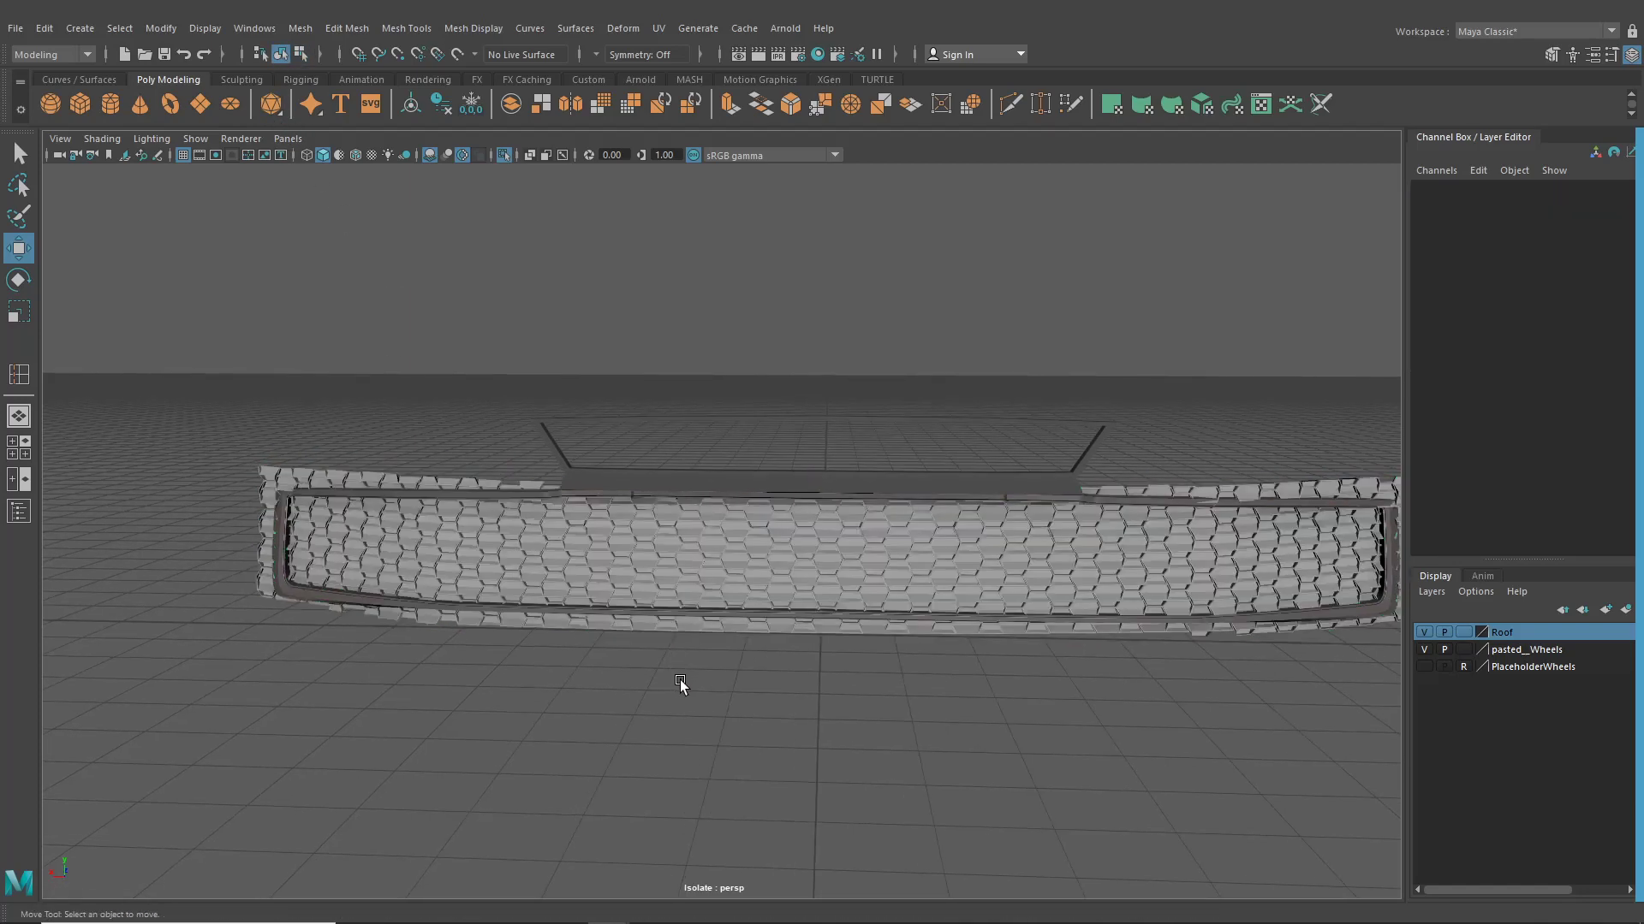
# Examine from several angles how the bent hexagonal grille fits inside the curved trim frame, including its ends and upper edge
pyautogui.keyDown('alt'); pyautogui.moveTo(685, 673); pyautogui.dragTo(775, 665); pyautogui.keyUp('alt')
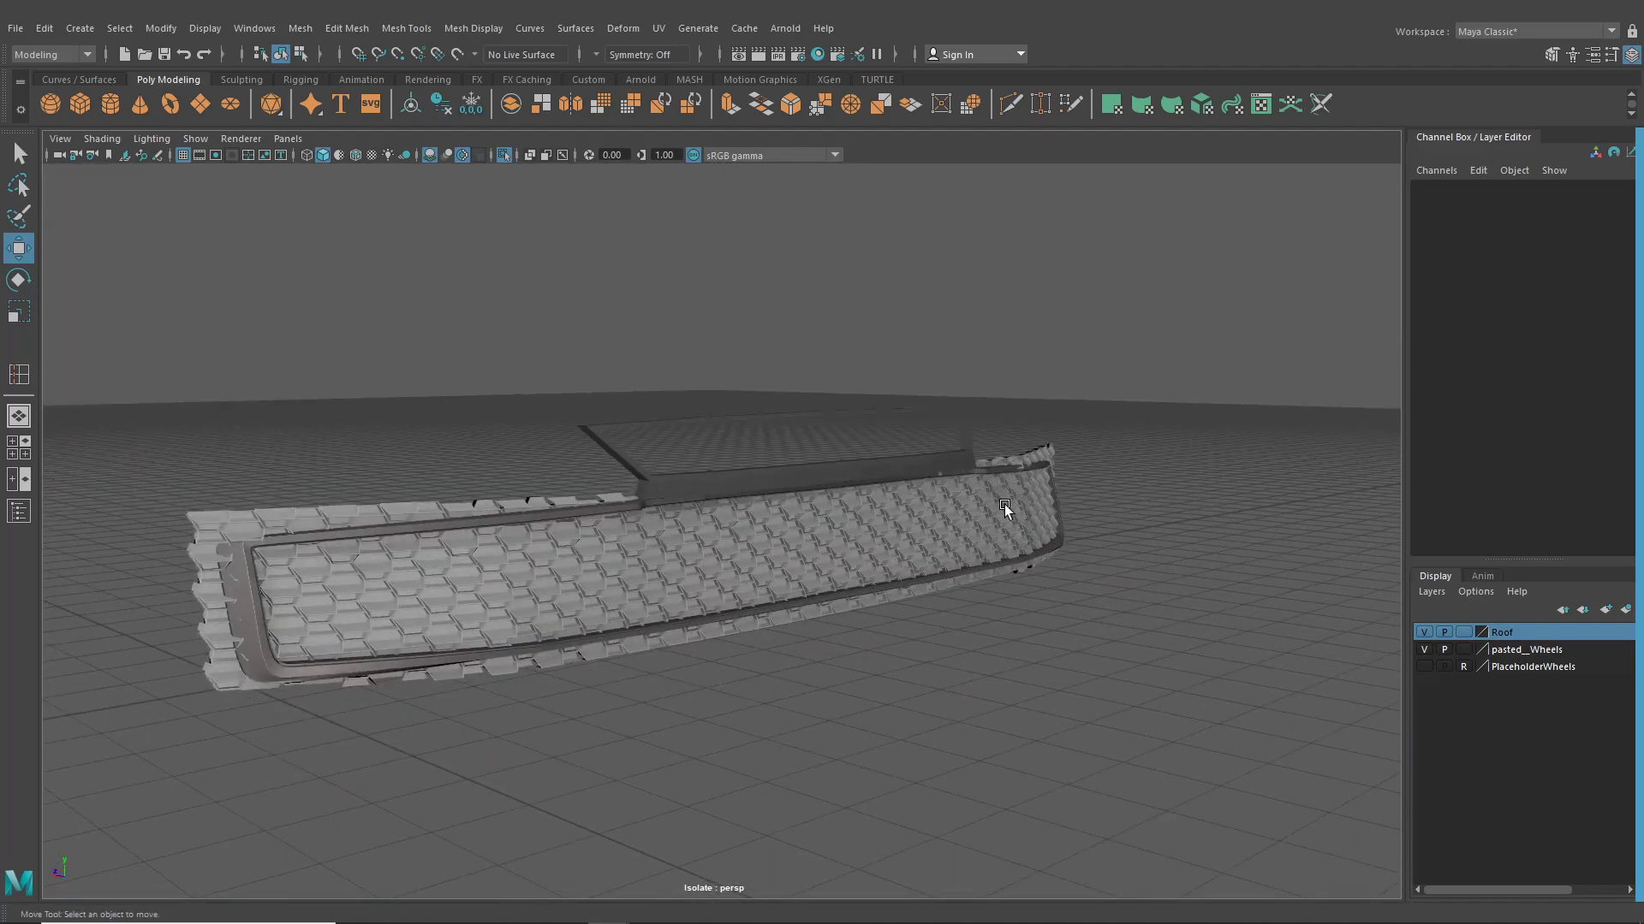
pyautogui.keyDown('alt'); pyautogui.moveTo(1045, 505); pyautogui.dragTo(1394, 382); pyautogui.keyUp('alt')
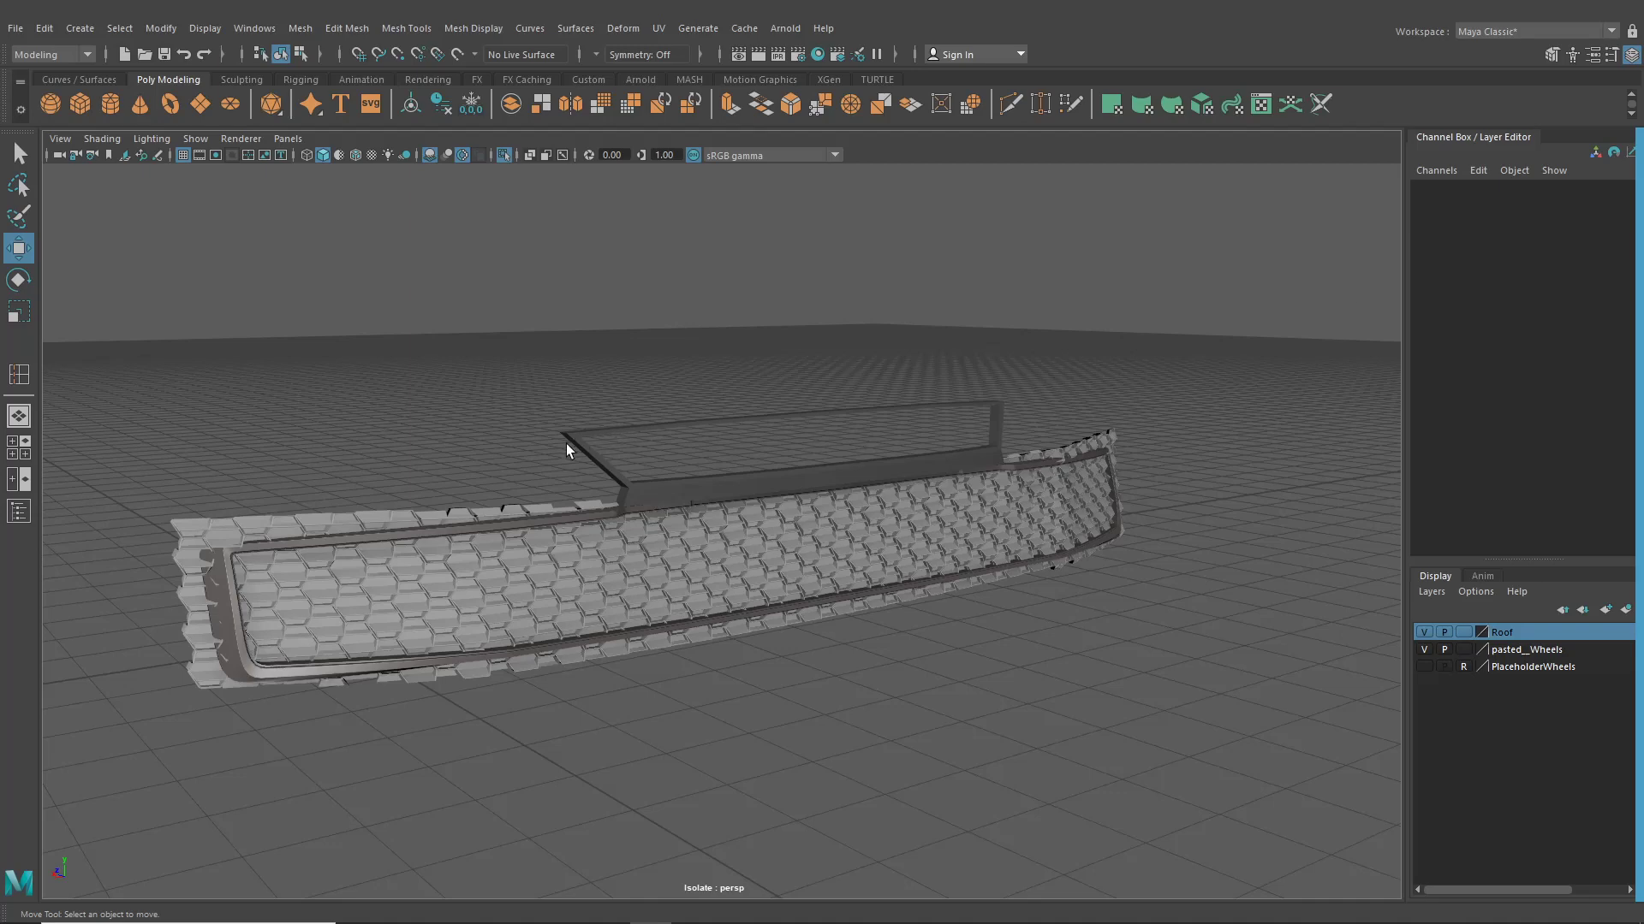
pyautogui.keyDown('alt'); pyautogui.moveTo(567, 444); pyautogui.dragTo(610, 475, button='right'); pyautogui.keyUp('alt')
pyautogui.keyDown('alt'); pyautogui.moveTo(609, 475); pyautogui.dragTo(548, 468); pyautogui.keyUp('alt')
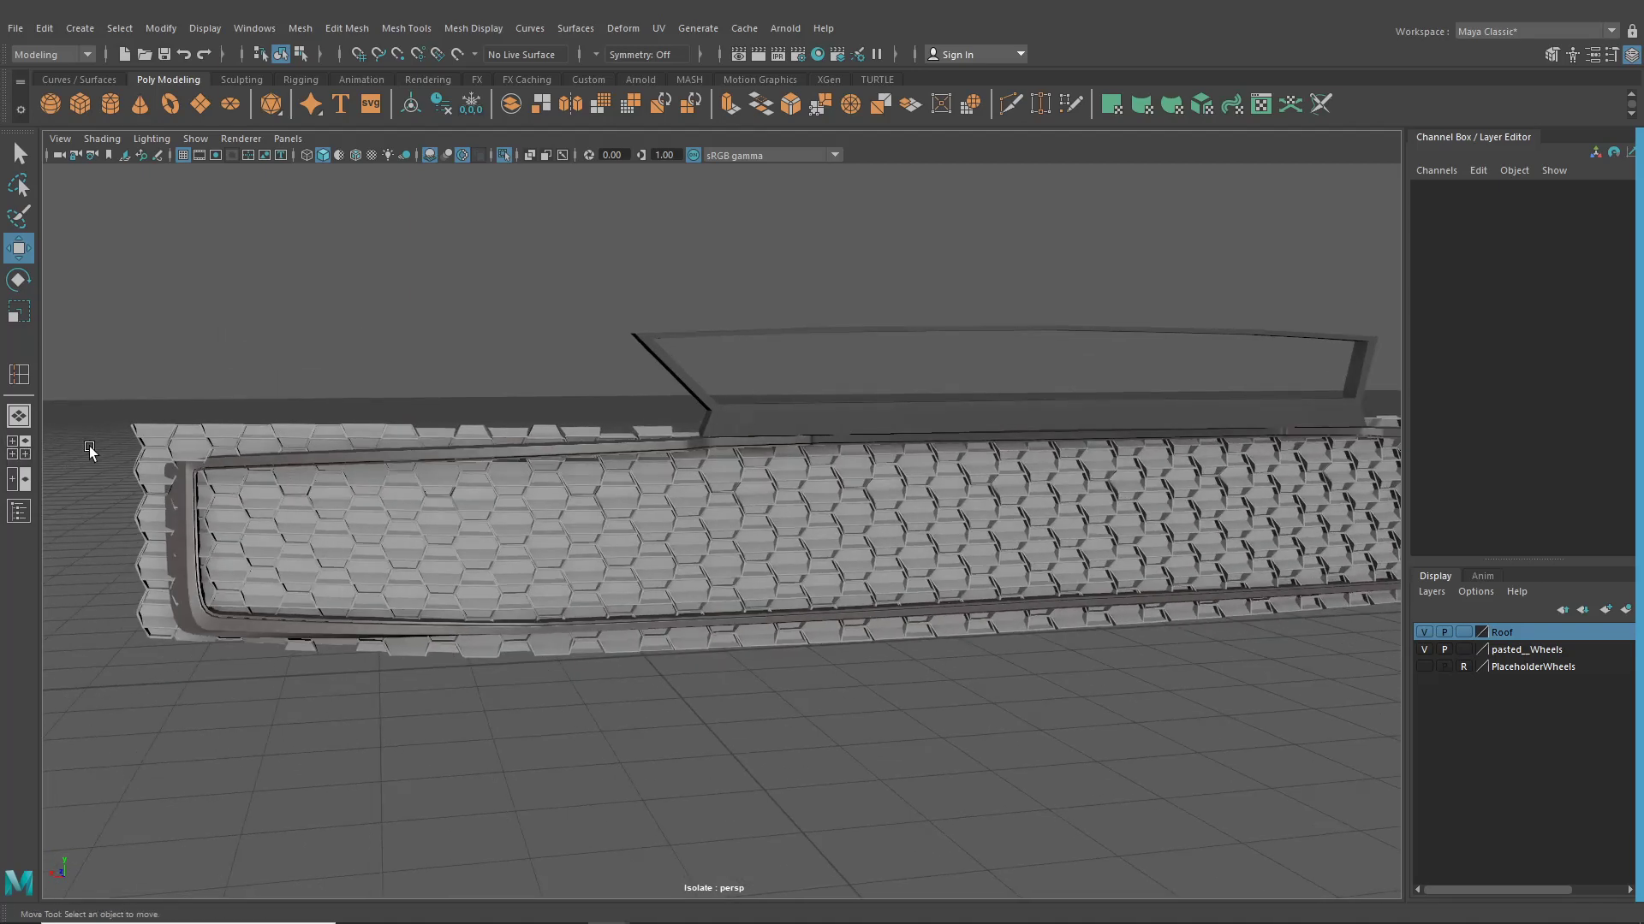
pyautogui.scroll(-5, 702, 555)
pyautogui.keyDown('alt'); pyautogui.moveTo(704, 561); pyautogui.dragTo(746, 572); pyautogui.keyUp('alt')
pyautogui.scroll(10, 753, 574)
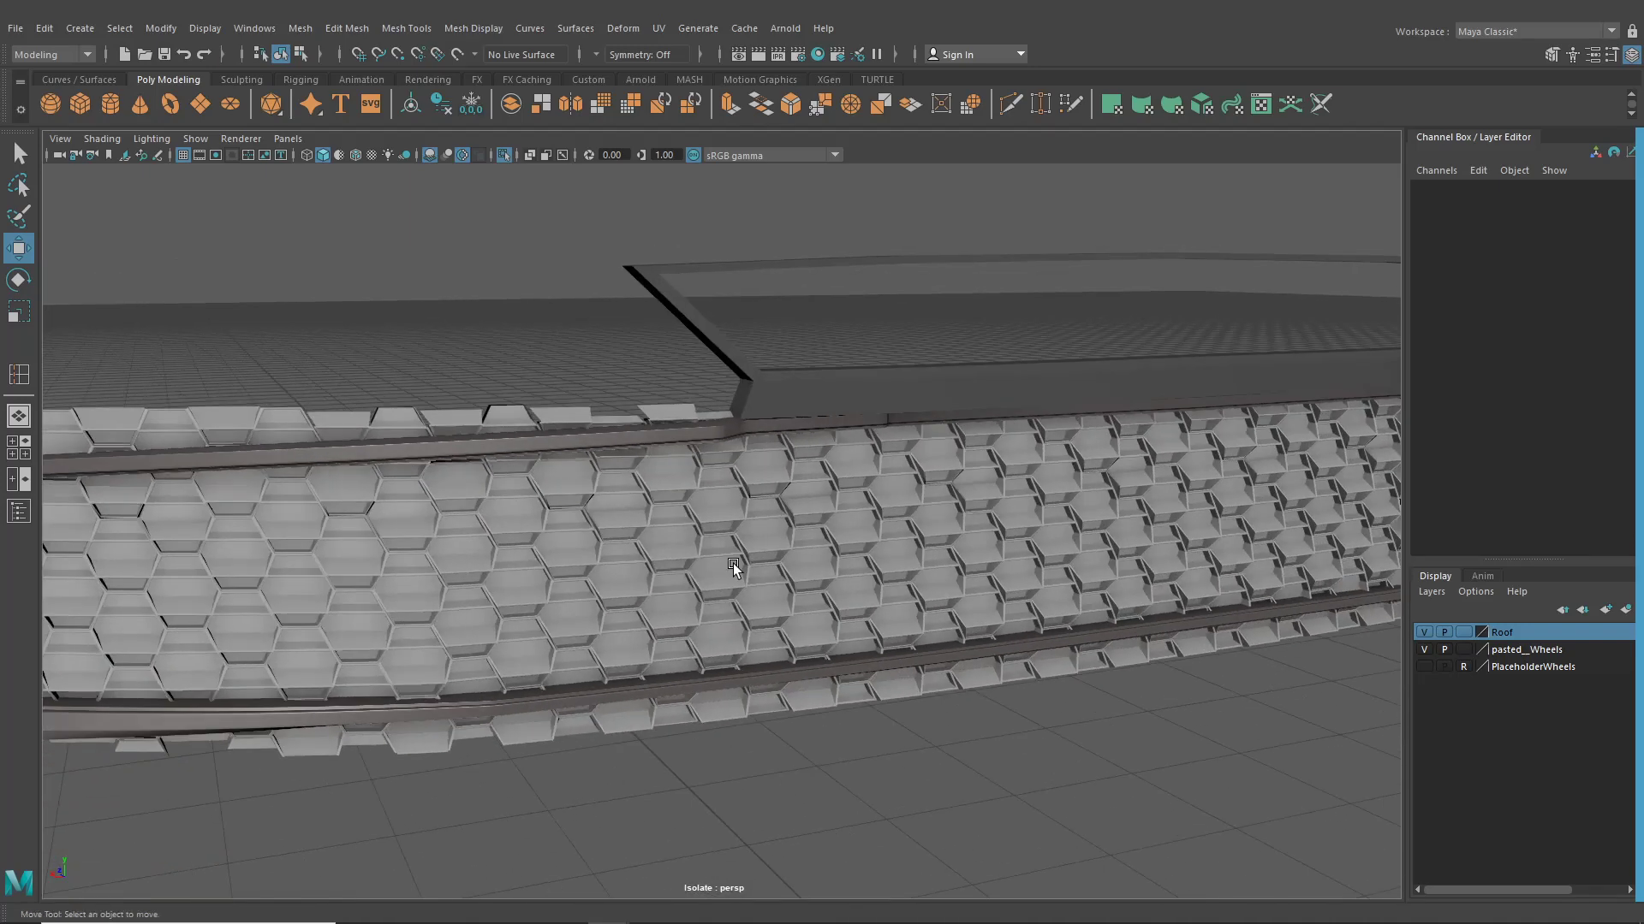
pyautogui.scroll(-4, 732, 564)
pyautogui.keyDown('alt'); pyautogui.moveTo(732, 564); pyautogui.dragTo(838, 545, button='middle'); pyautogui.keyUp('alt')
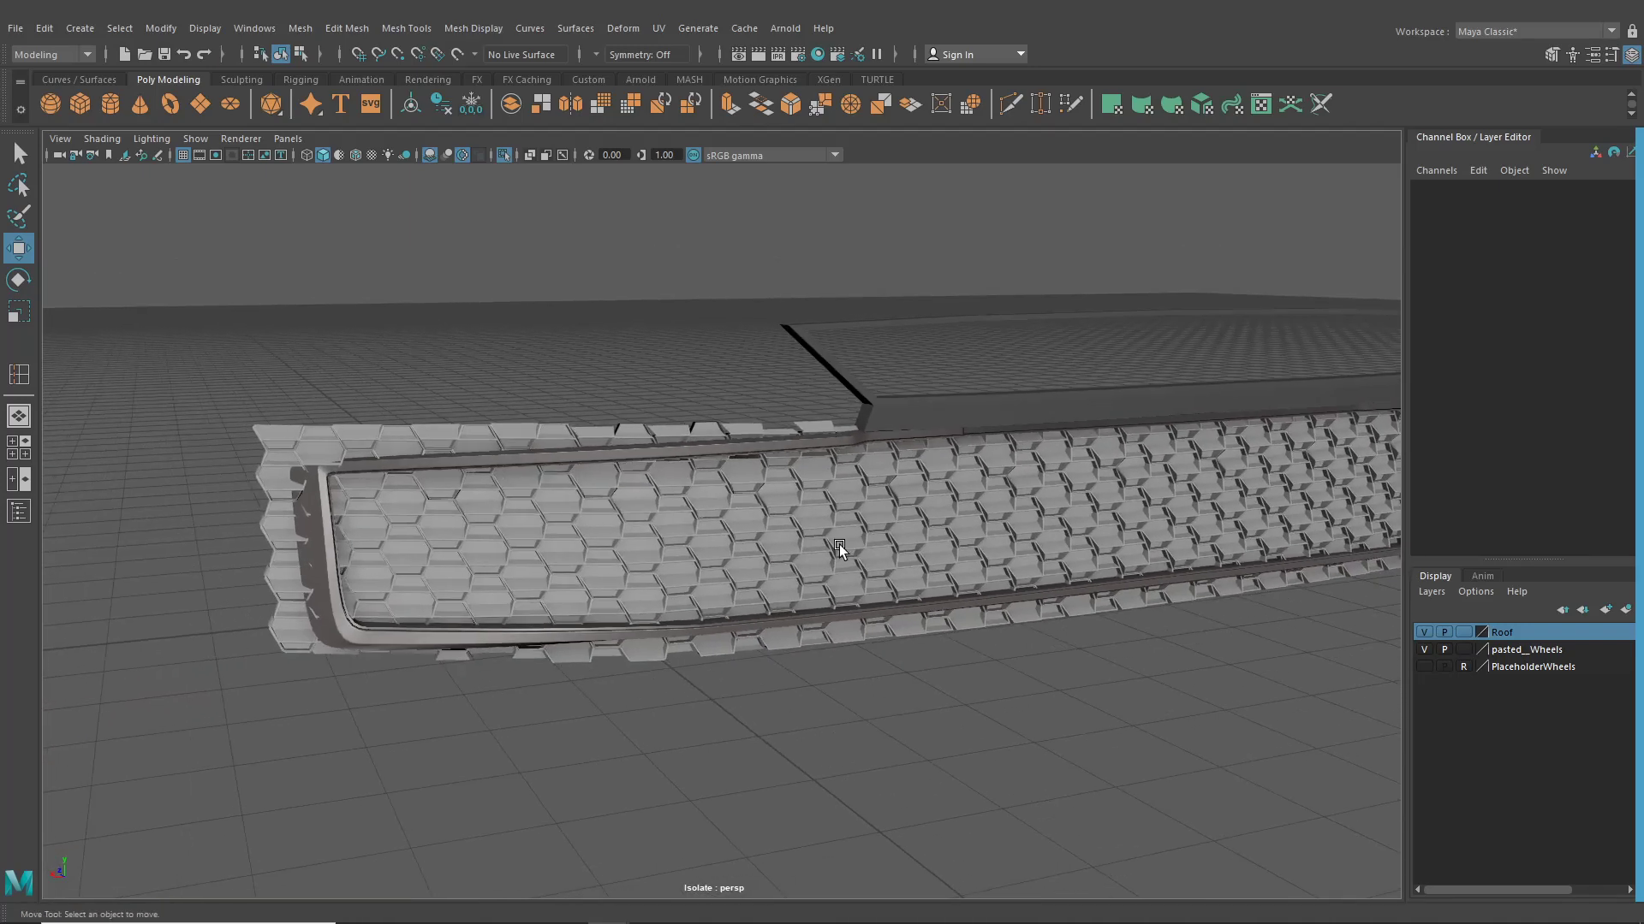
pyautogui.keyDown('alt'); pyautogui.moveTo(839, 544); pyautogui.dragTo(973, 543); pyautogui.keyUp('alt')
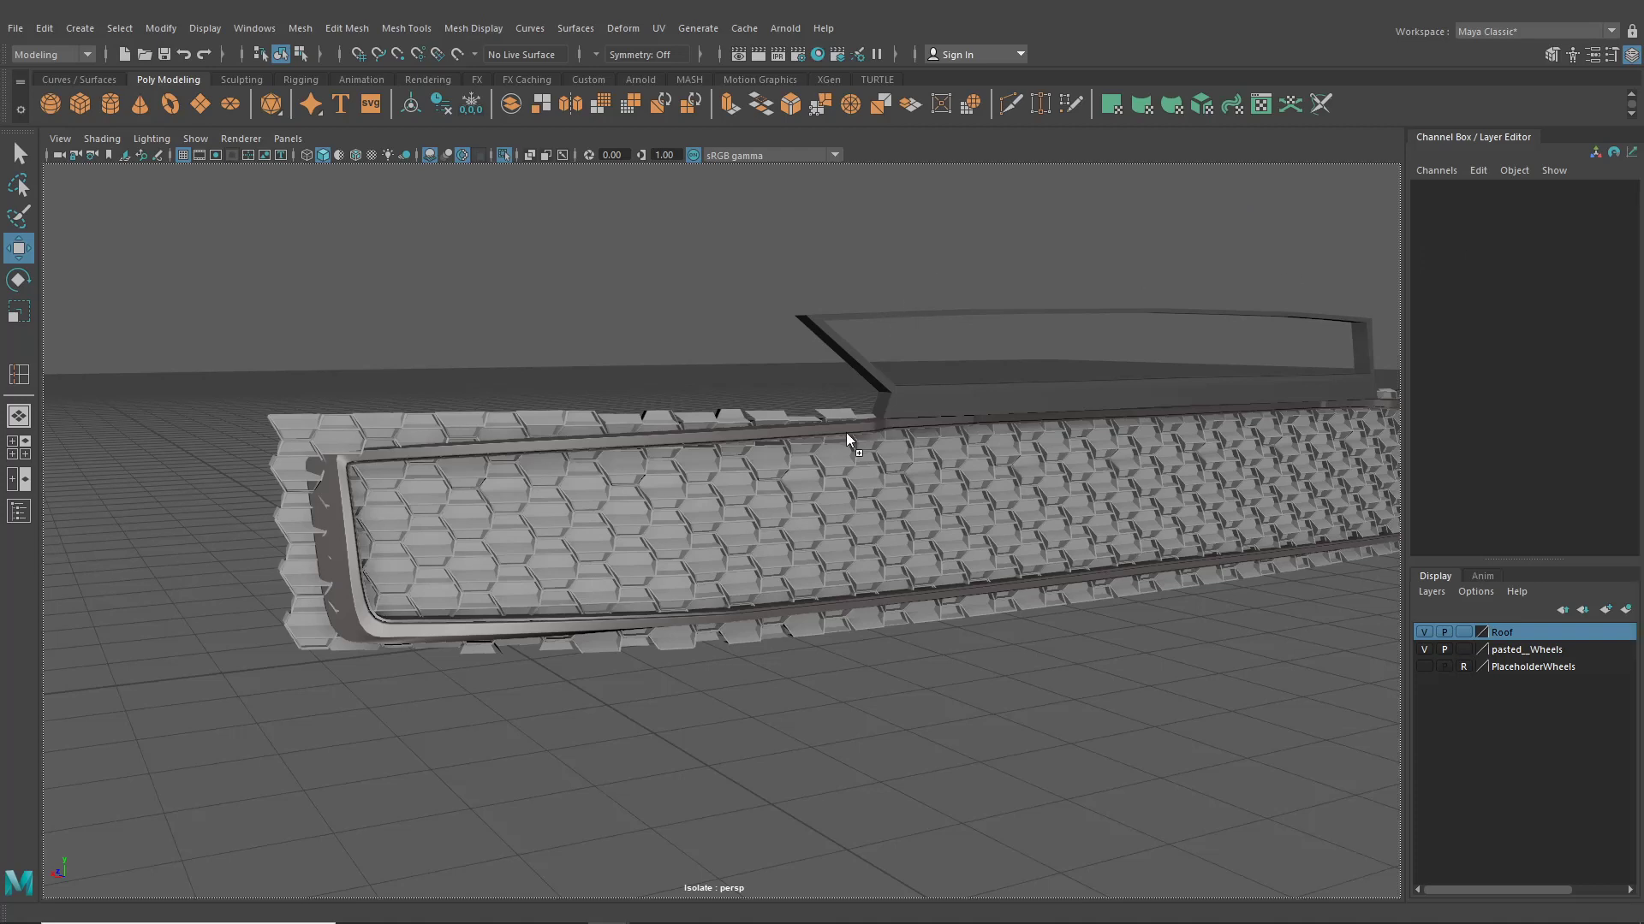
pyautogui.scroll(5, 844, 430)
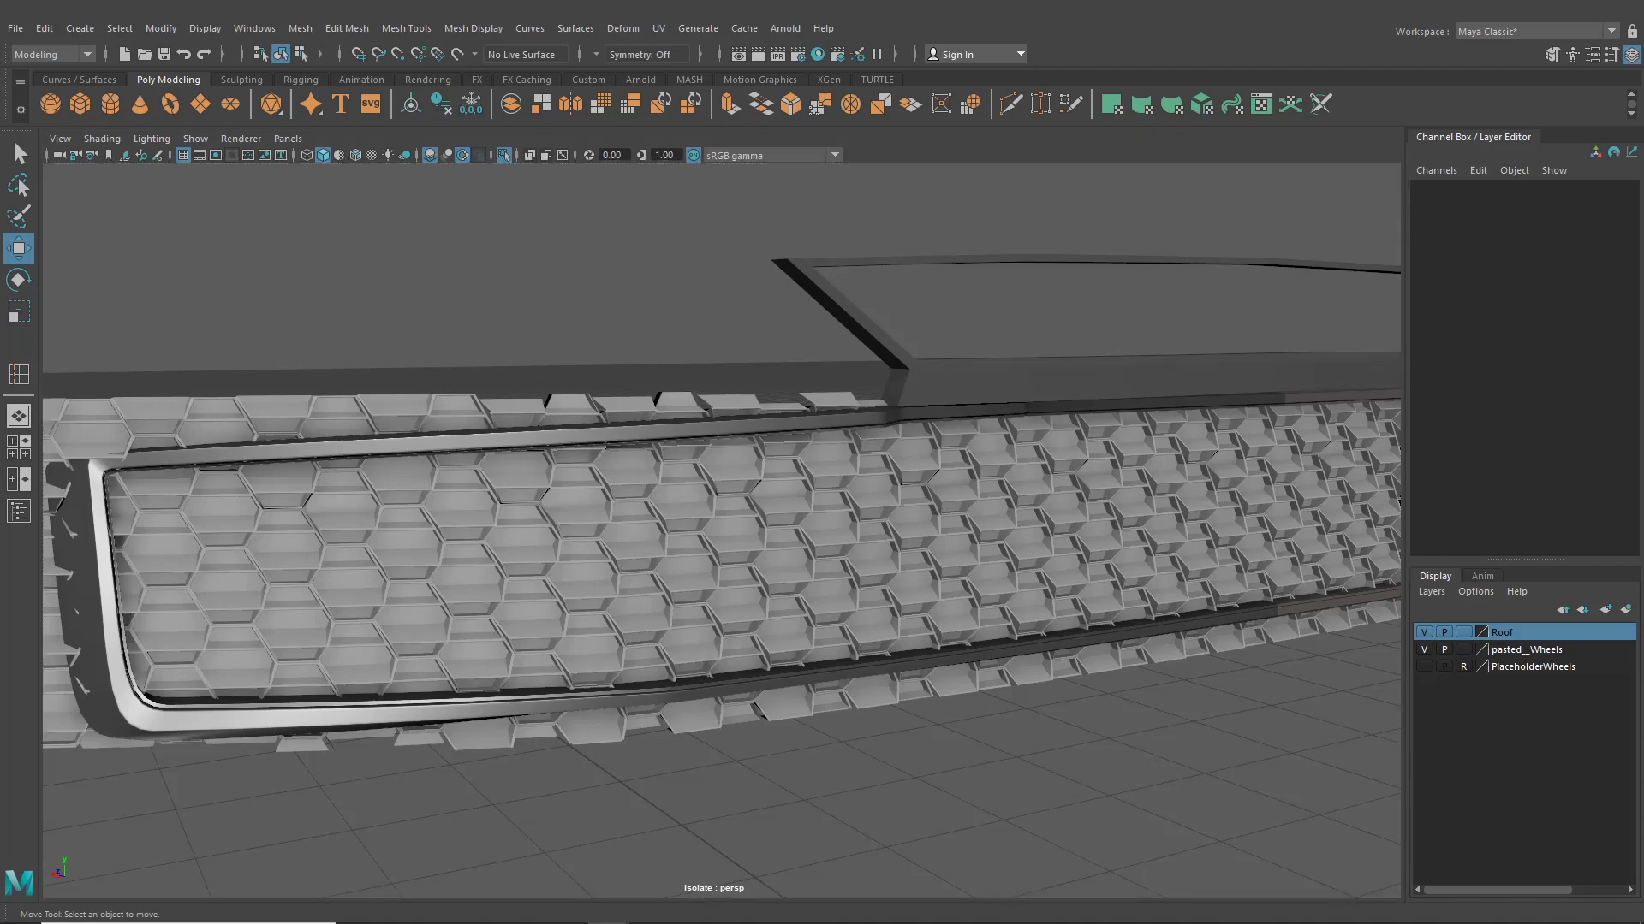
pyautogui.keyDown('alt'); pyautogui.moveTo(1046, 520); pyautogui.dragTo(1047, 599); pyautogui.keyUp('alt')
pyautogui.scroll(-4, 933, 565)
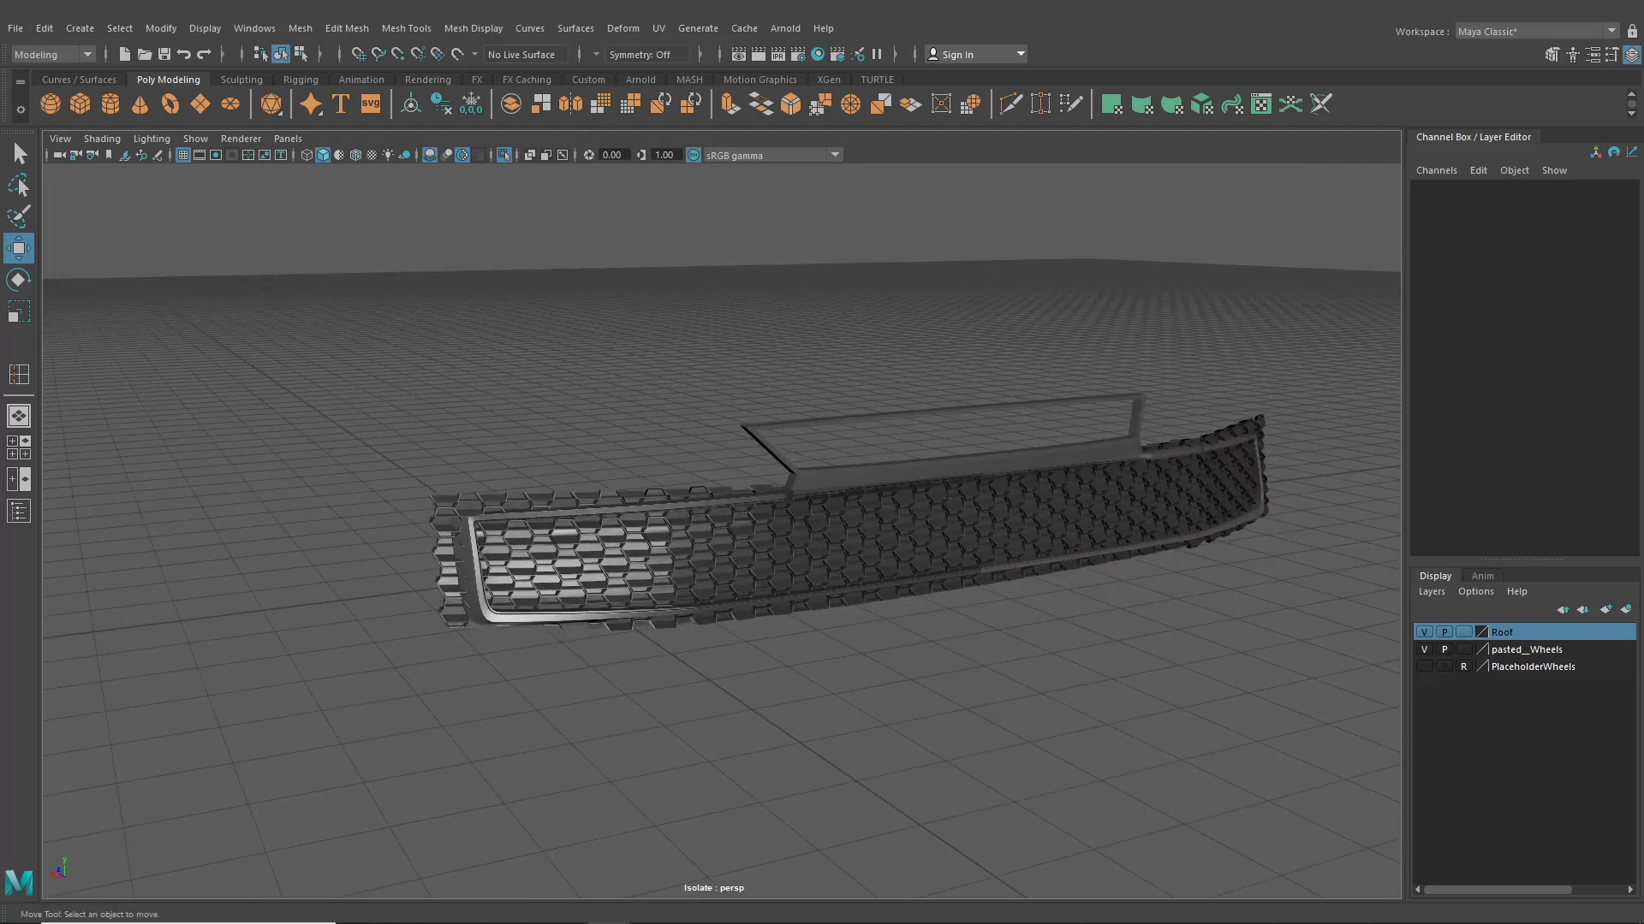
pyautogui.keyDown('alt'); pyautogui.moveTo(939, 446); pyautogui.dragTo(942, 433, button='middle'); pyautogui.keyUp('alt')
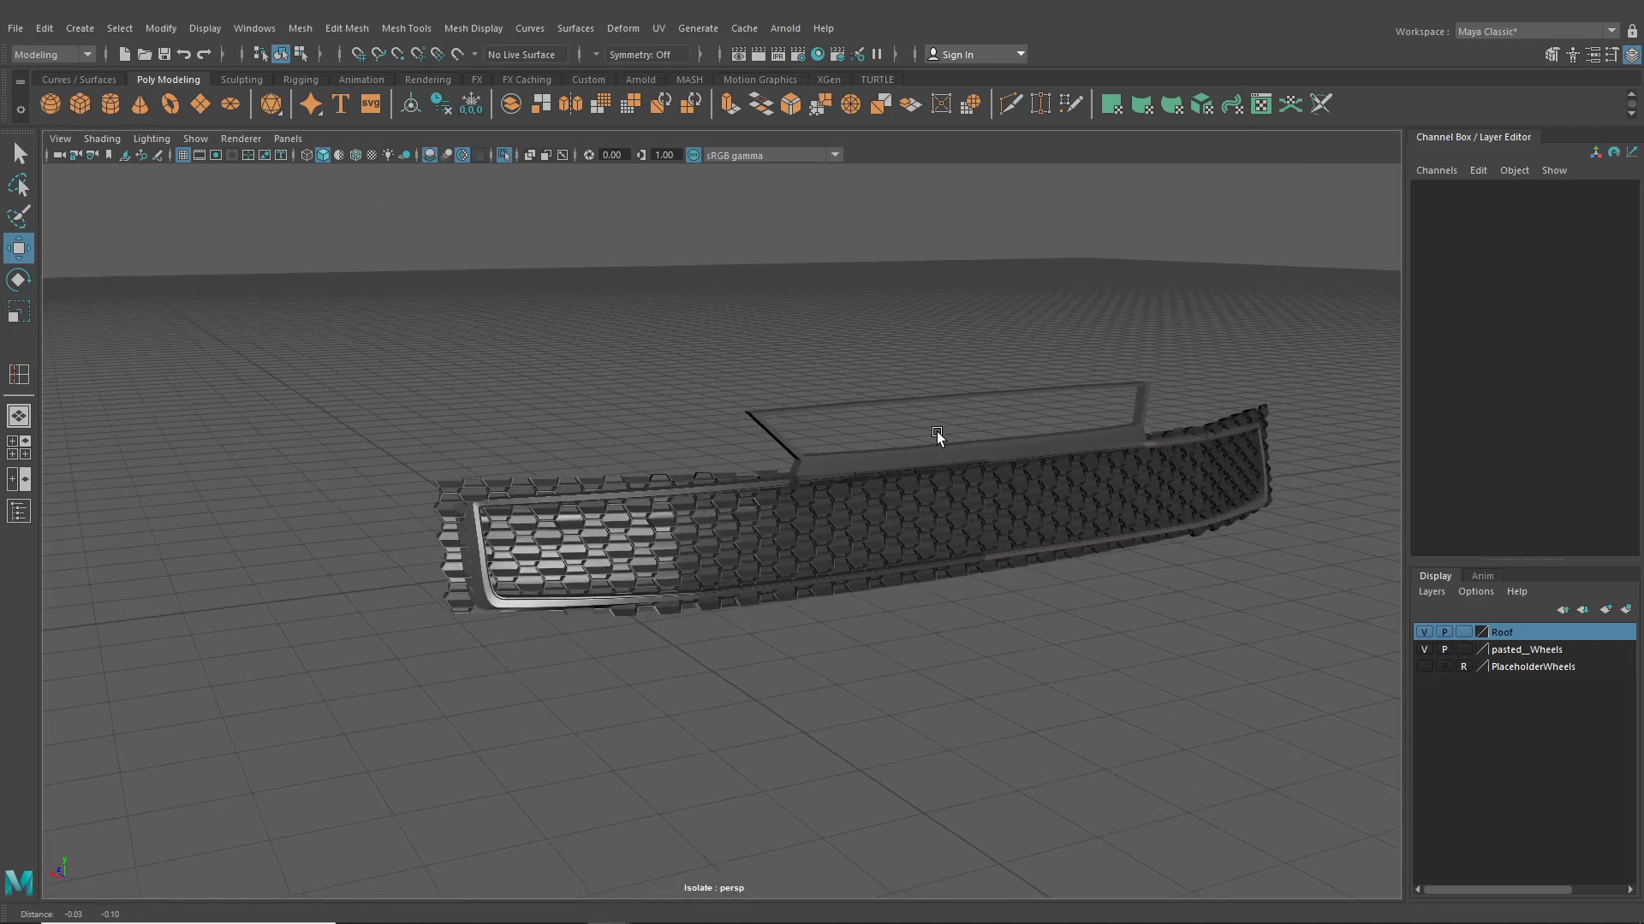
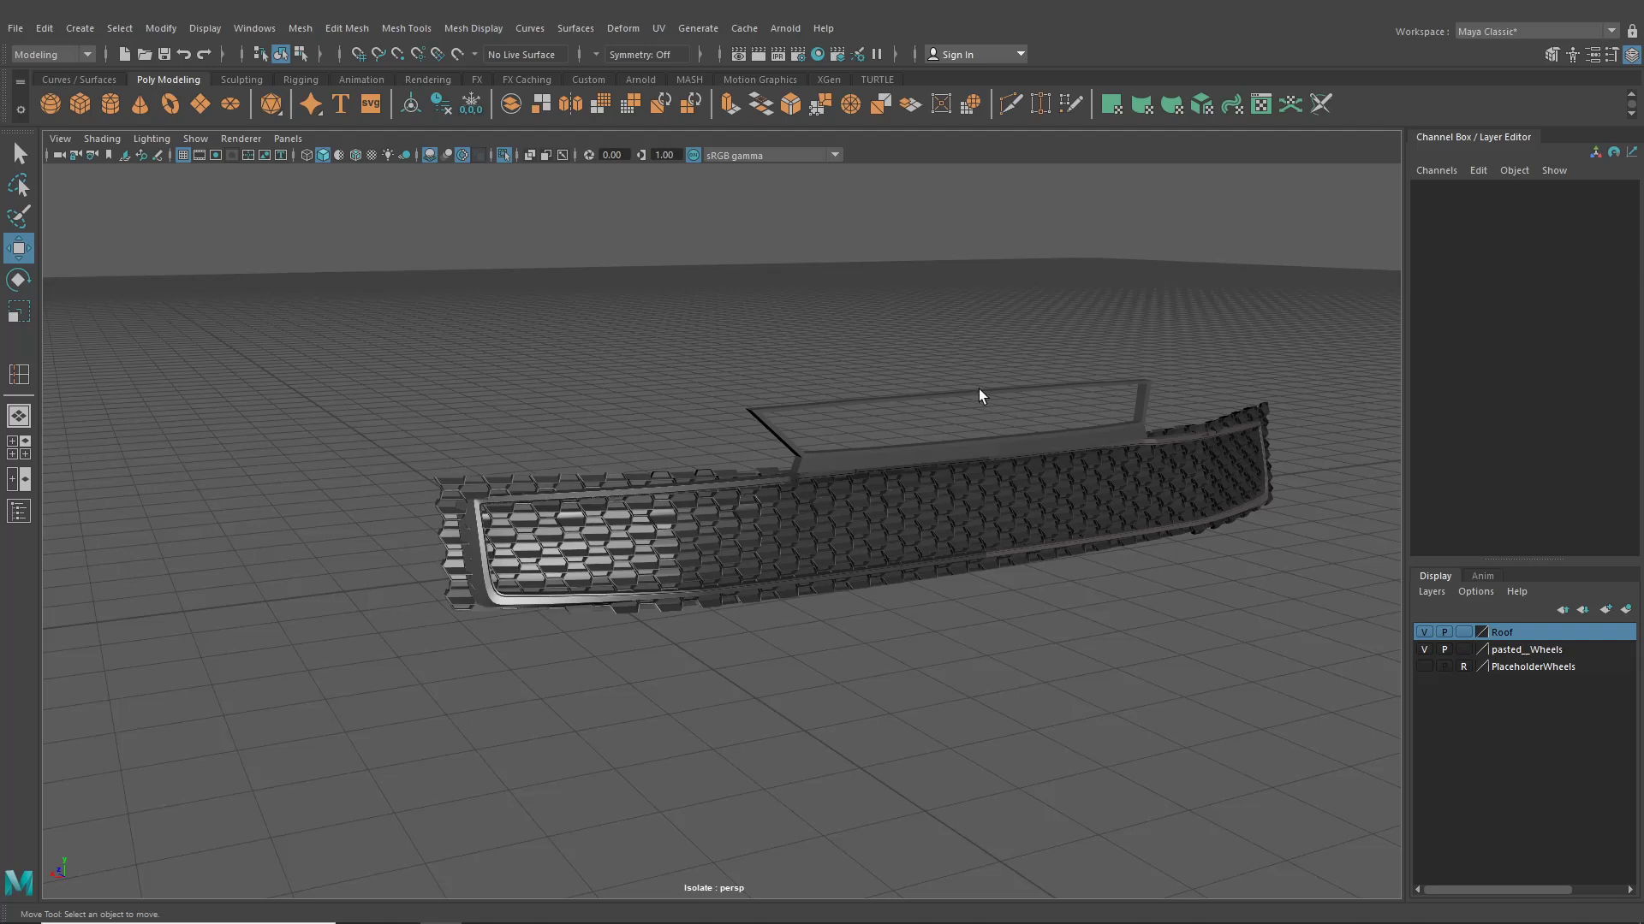
pyautogui.scroll(3, 769, 506)
pyautogui.keyDown('alt'); pyautogui.moveTo(763, 514); pyautogui.dragTo(837, 476); pyautogui.keyUp('alt')
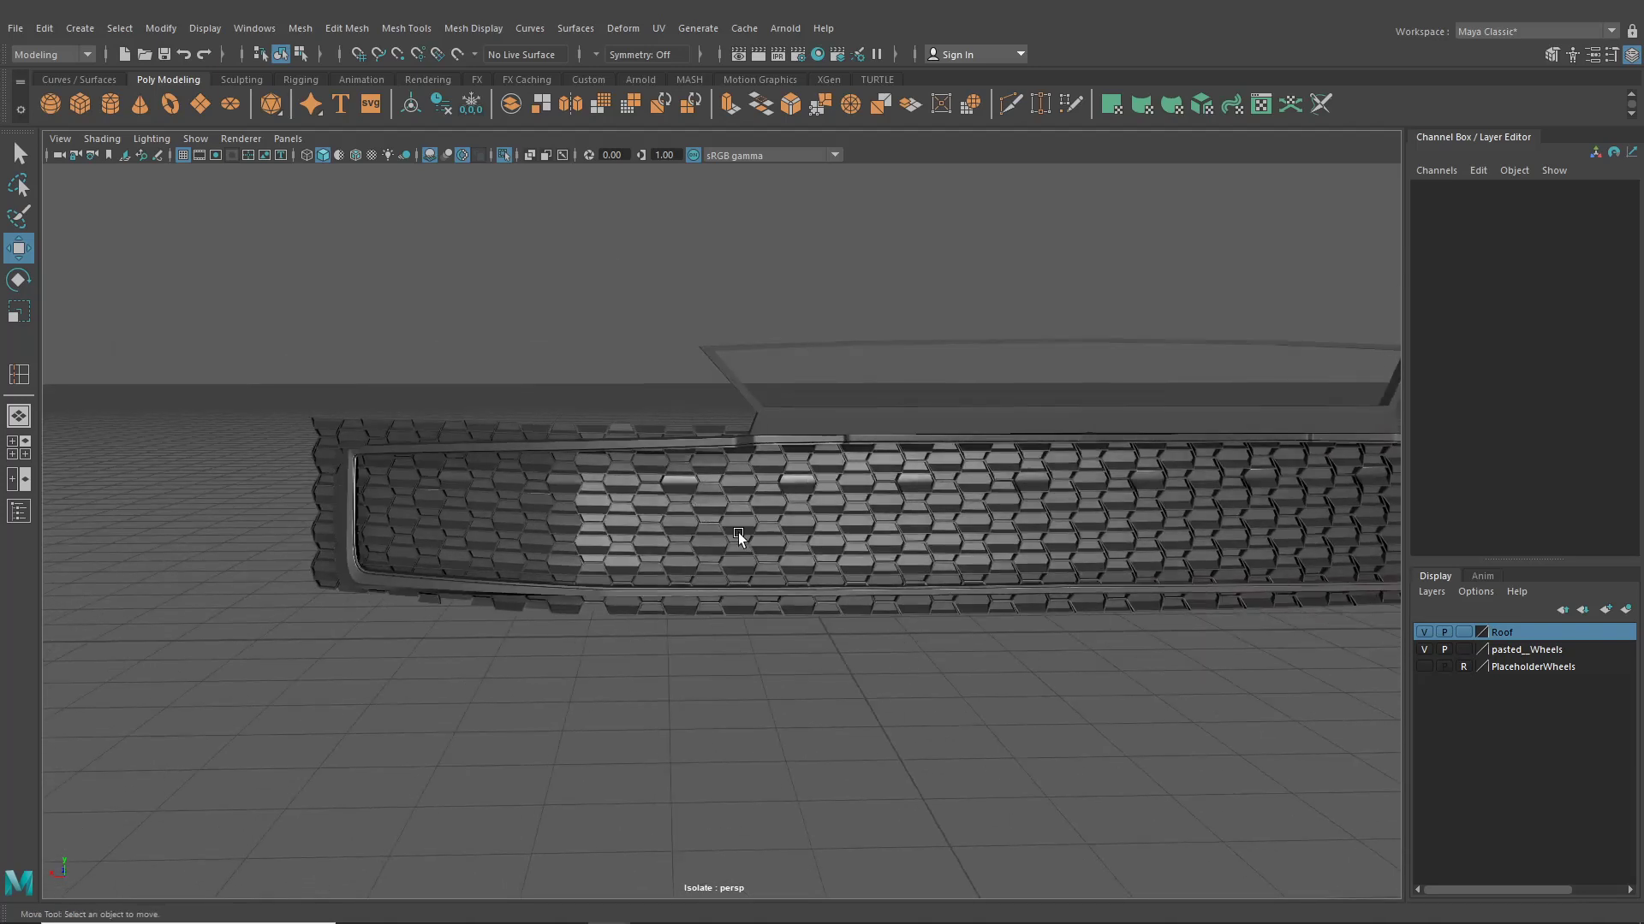
pyautogui.click(41, 454)
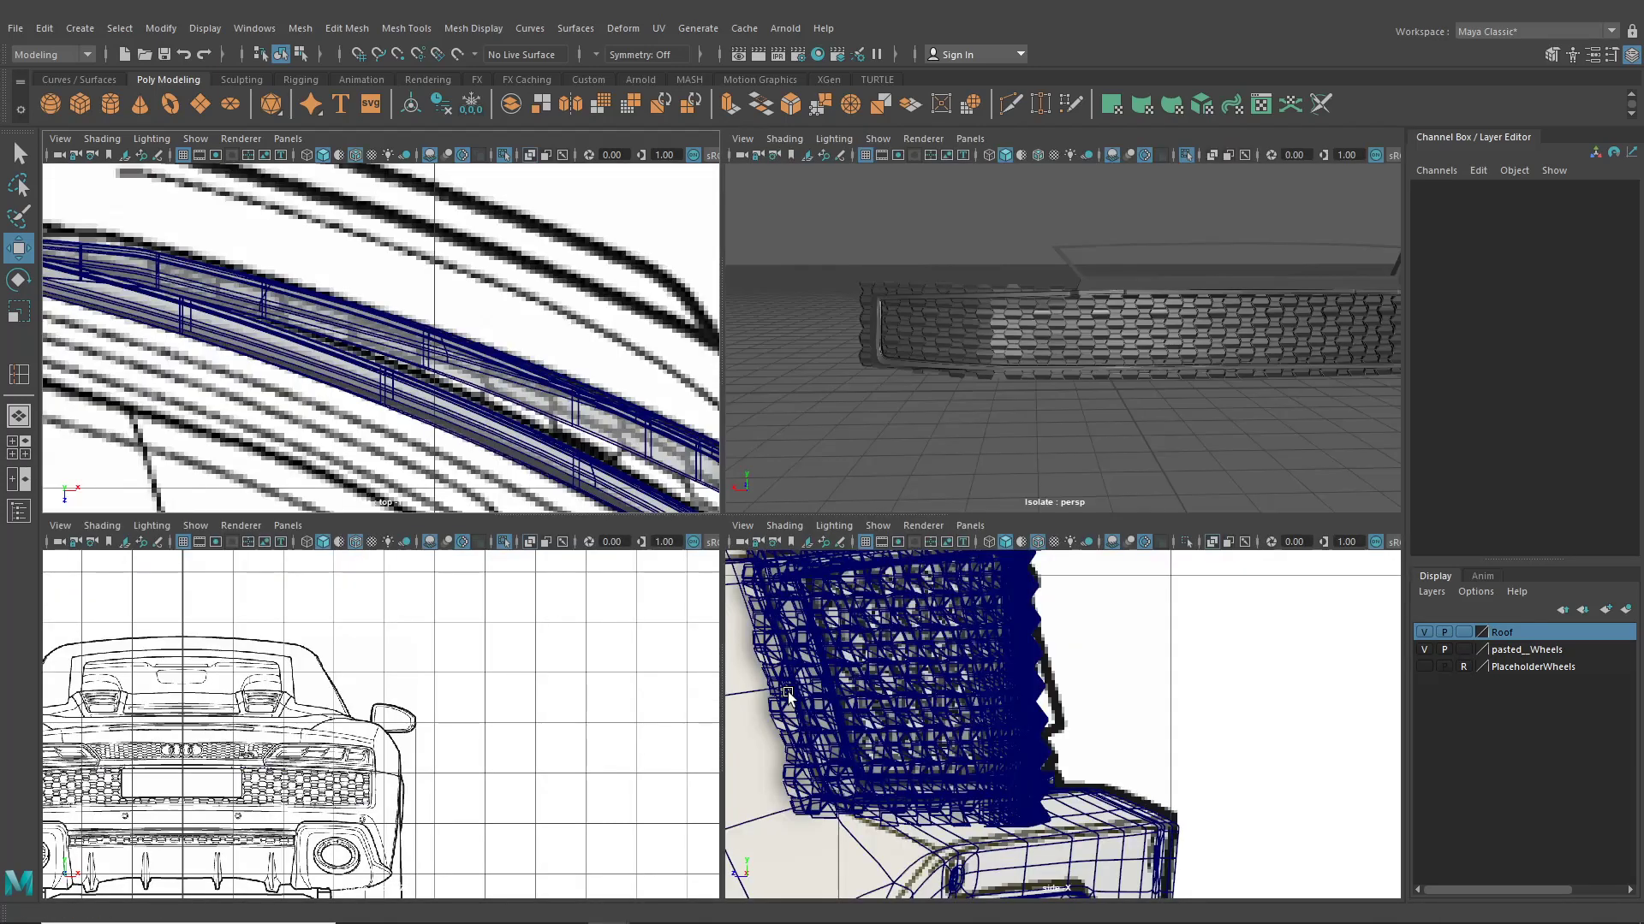
pyautogui.press('space')
pyautogui.scroll(5, 1045, 409)
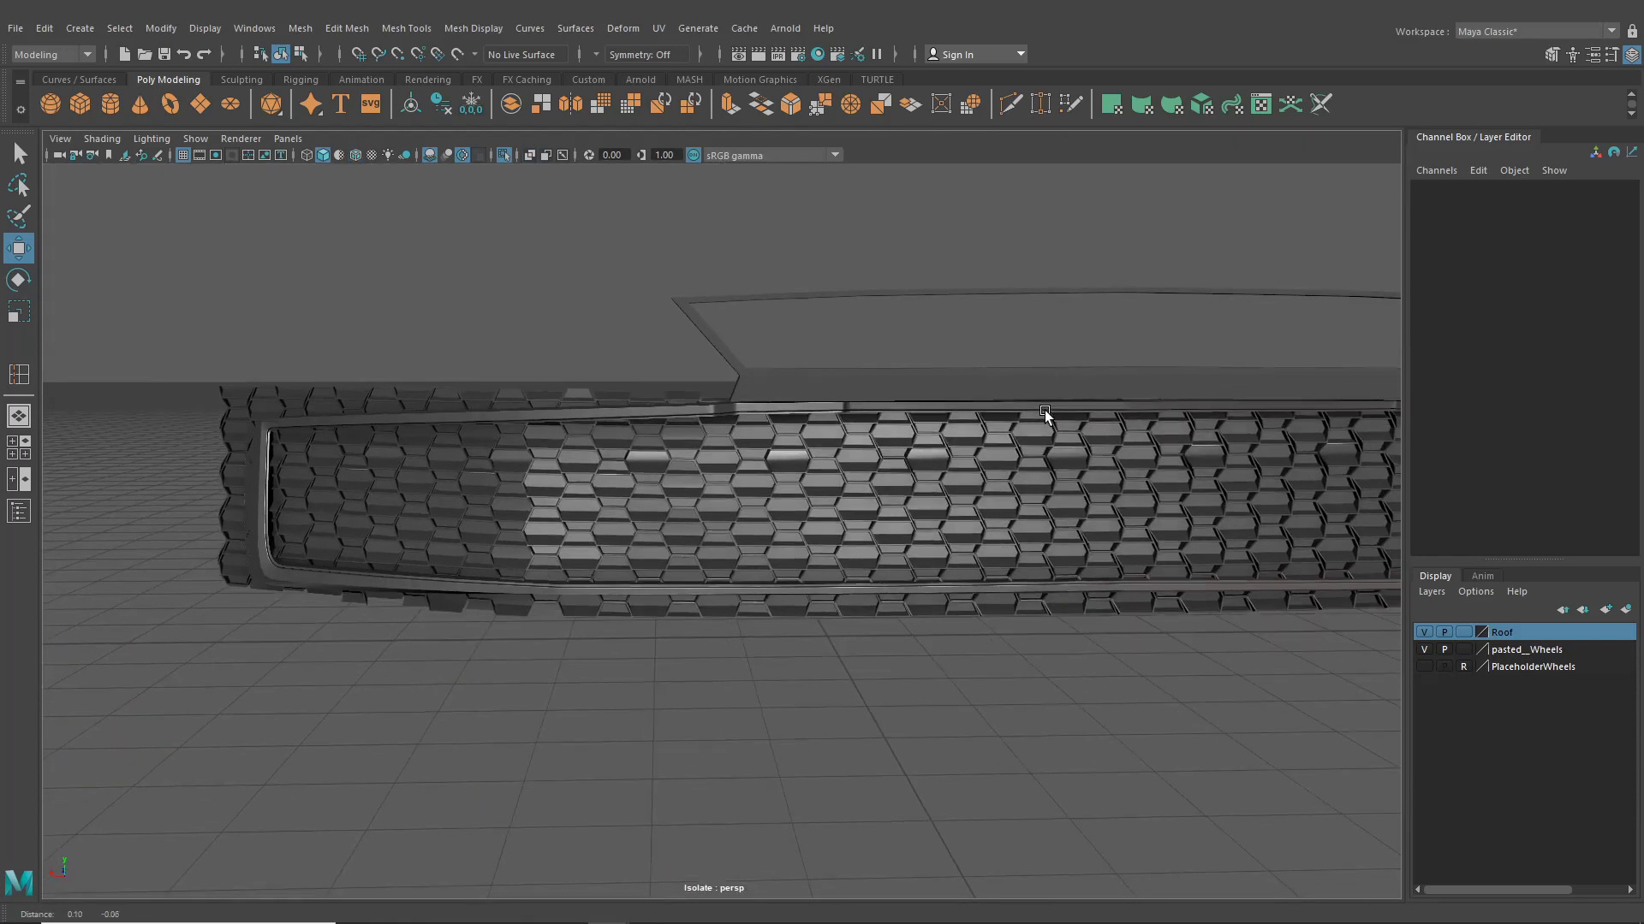
# Switch the grille mesh to face selection and delete a wall face in the cell just below the upper trim's bend
pyautogui.moveTo(868, 426); pyautogui.dragTo(869, 462, button='right')
pyautogui.keyDown('alt'); pyautogui.moveTo(868, 461); pyautogui.dragTo(860, 453); pyautogui.keyUp('alt')
pyautogui.keyDown('alt'); pyautogui.moveTo(860, 454); pyautogui.dragTo(853, 454, button='middle'); pyautogui.keyUp('alt')
pyautogui.scroll(2, 853, 458)
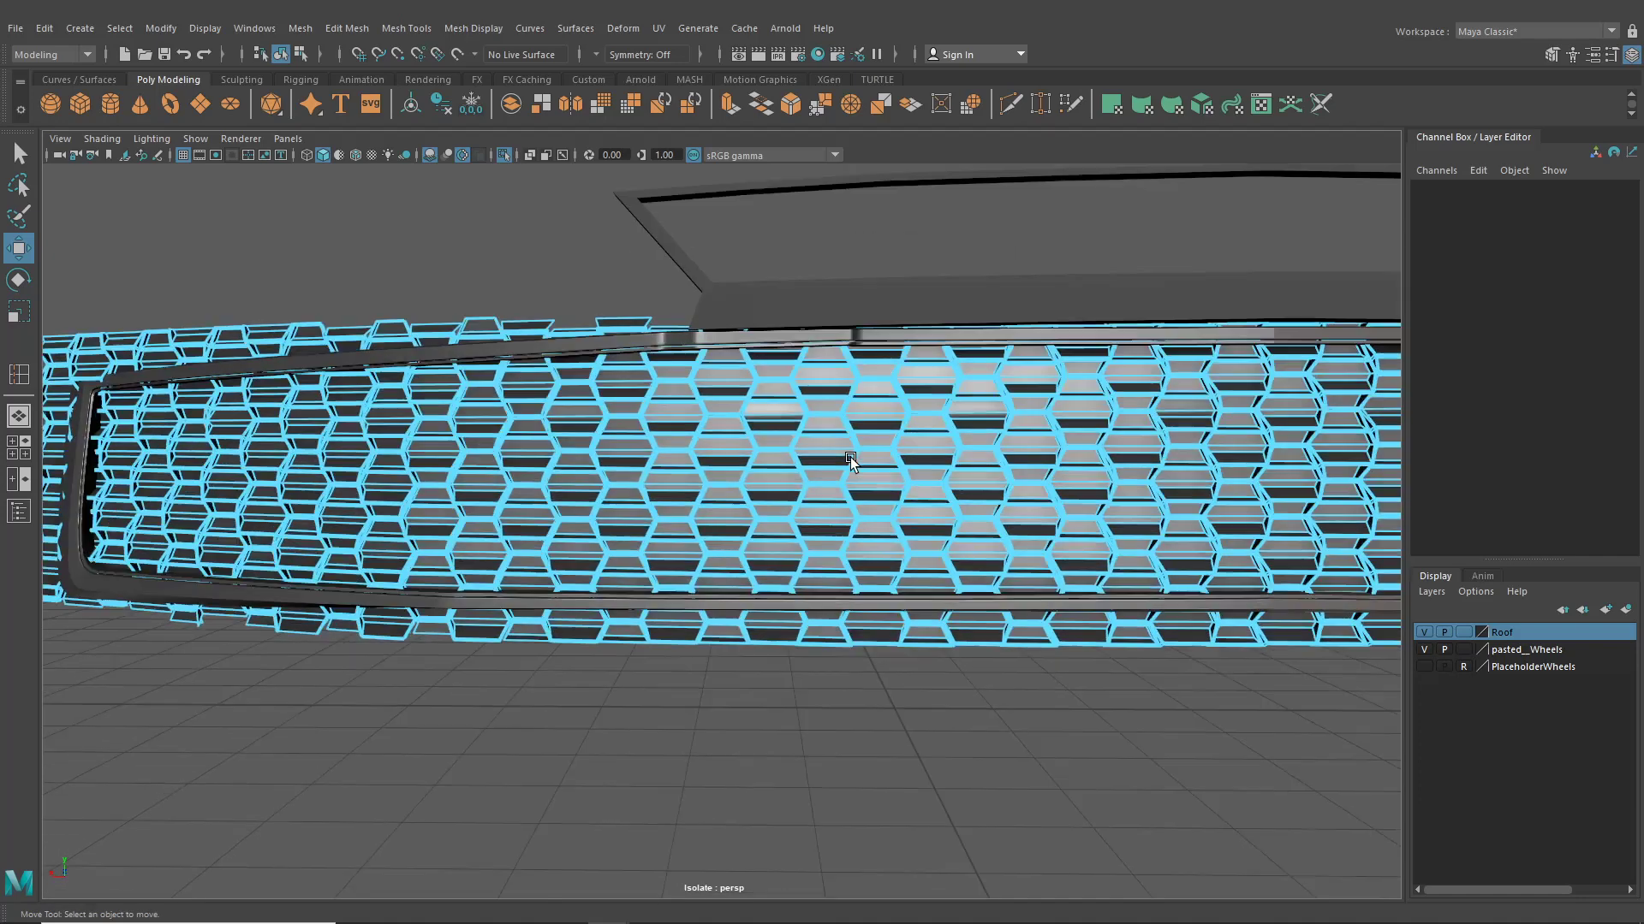
pyautogui.click(882, 370)
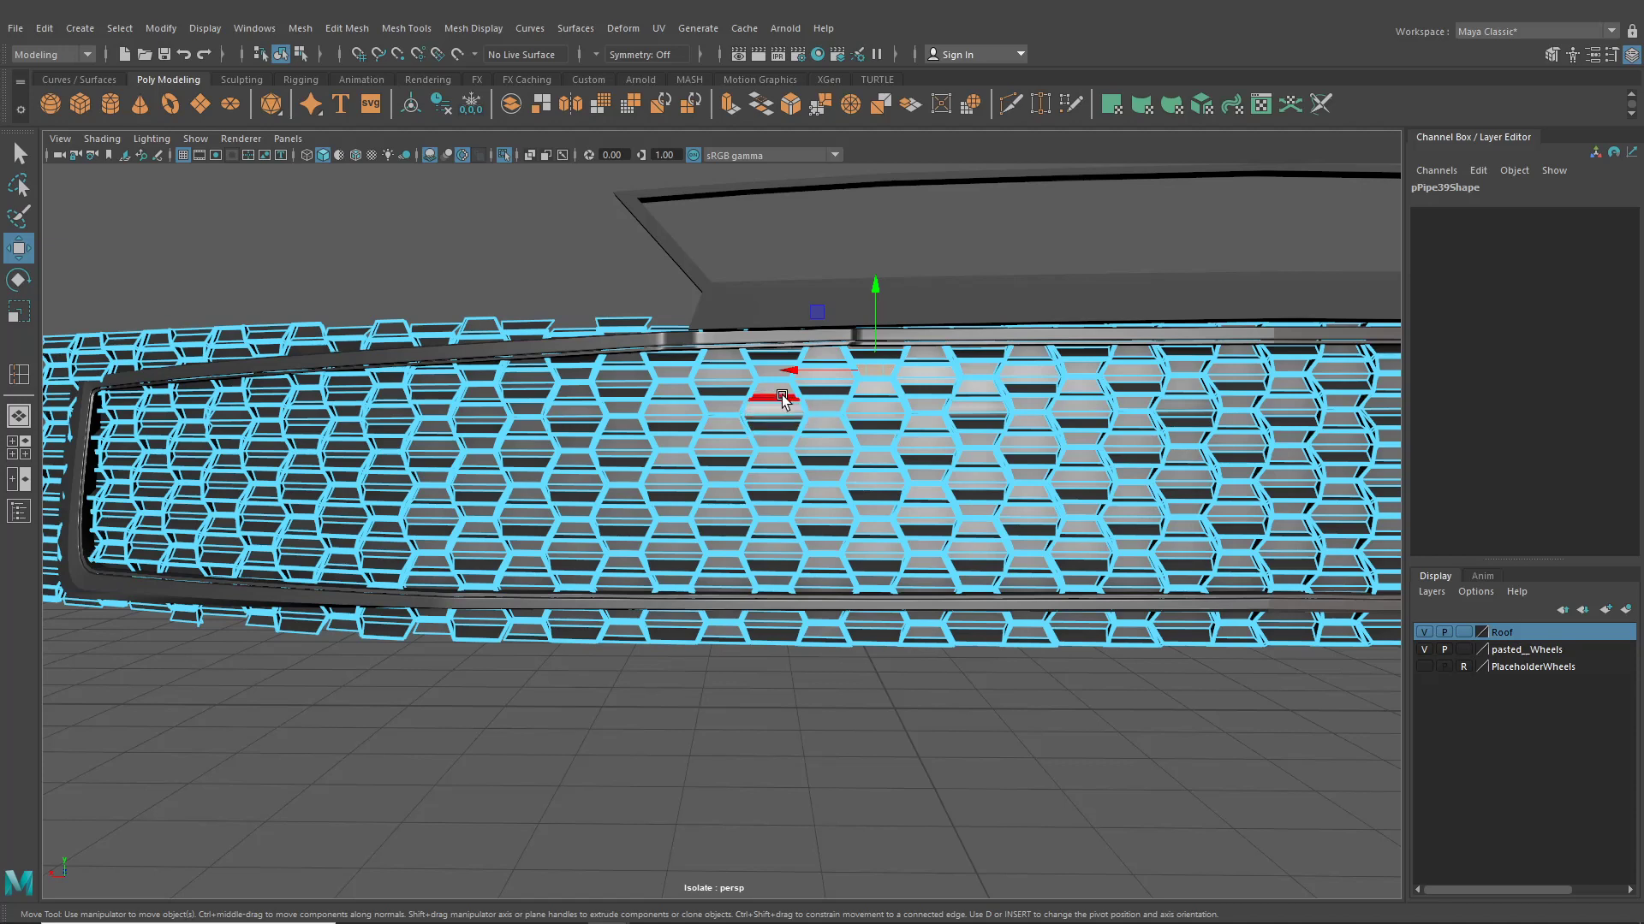
pyautogui.keyDown('alt'); pyautogui.moveTo(686, 347); pyautogui.dragTo(705, 351); pyautogui.keyUp('alt')
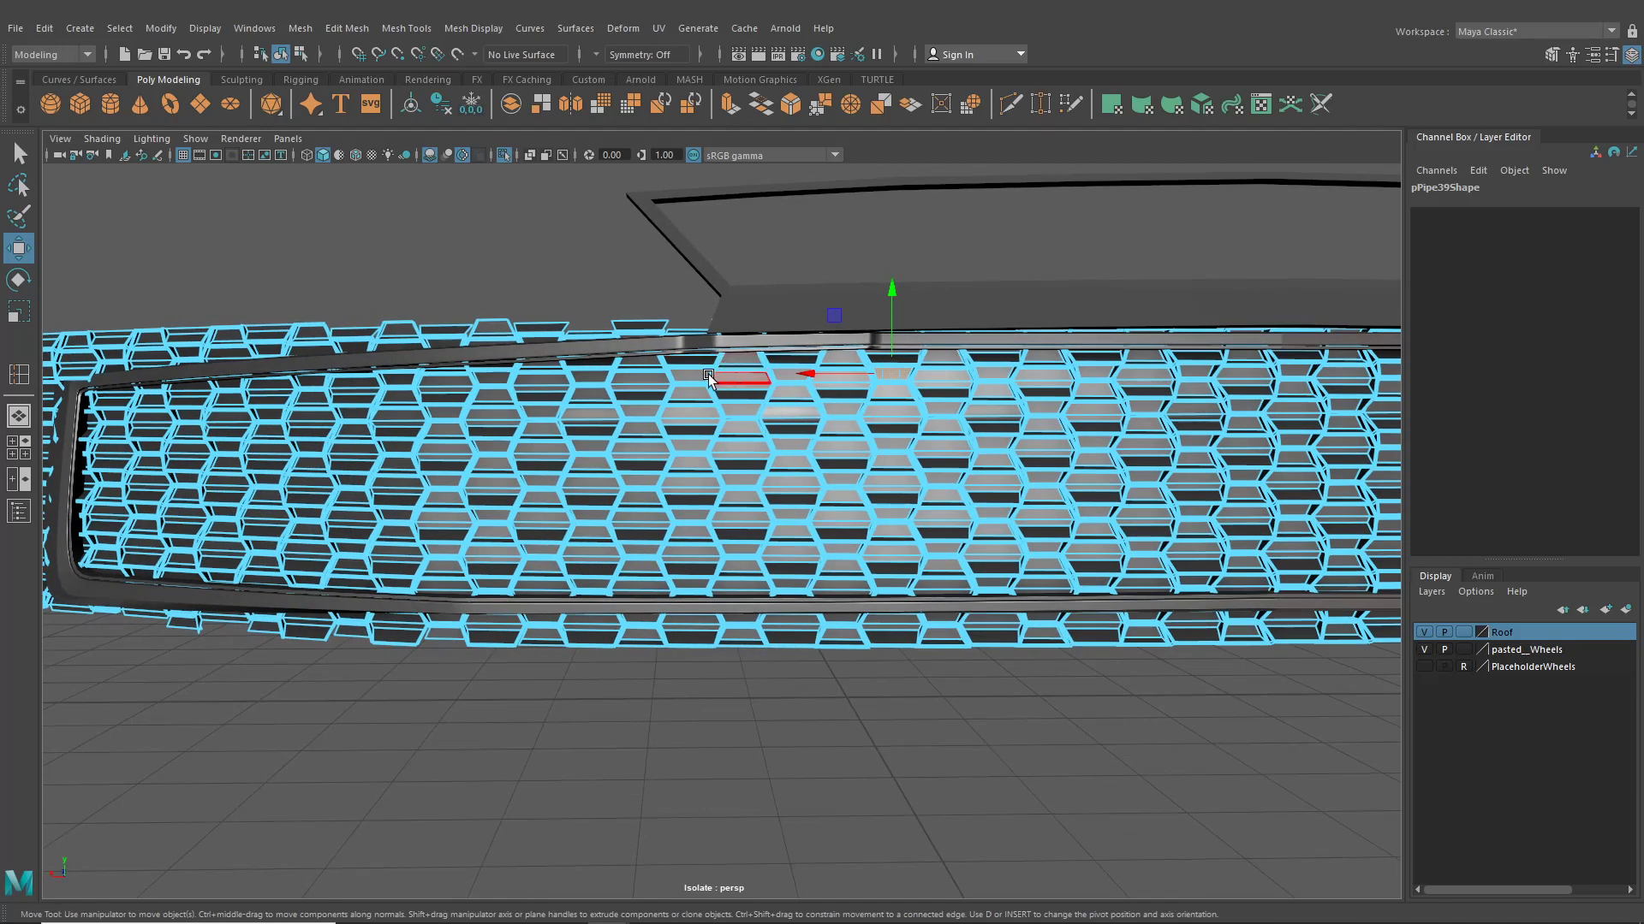
pyautogui.click(740, 356)
pyautogui.press('Delete')
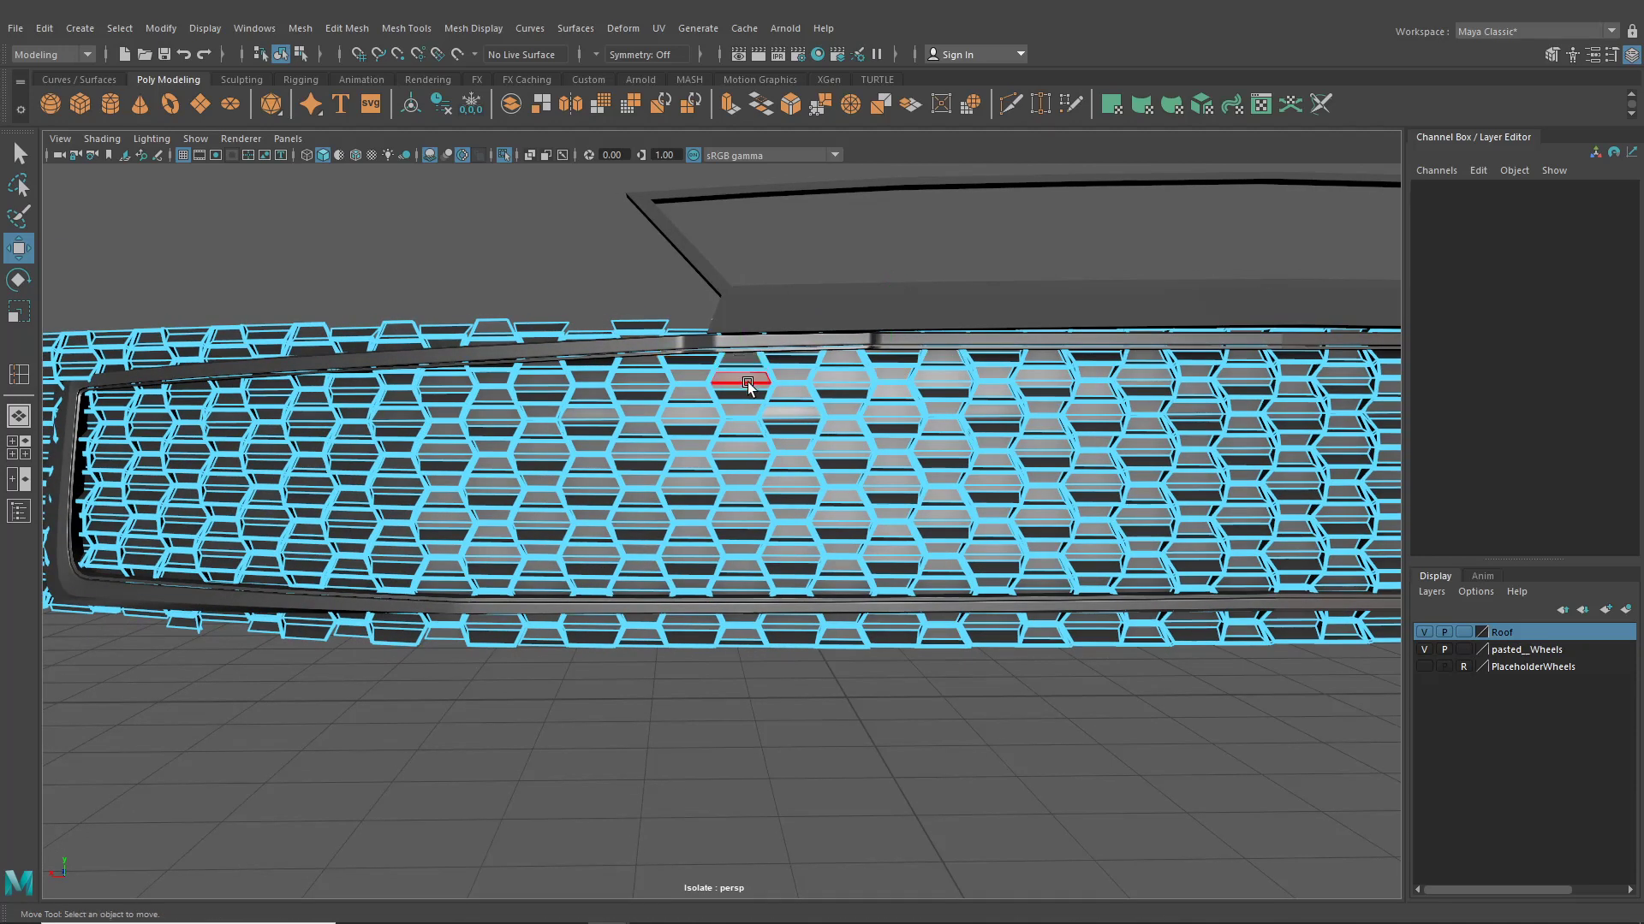
# Delete the wall faces in the top two cells of a diagonal running down from the upper trim's bend
pyautogui.scroll(3, 694, 336)
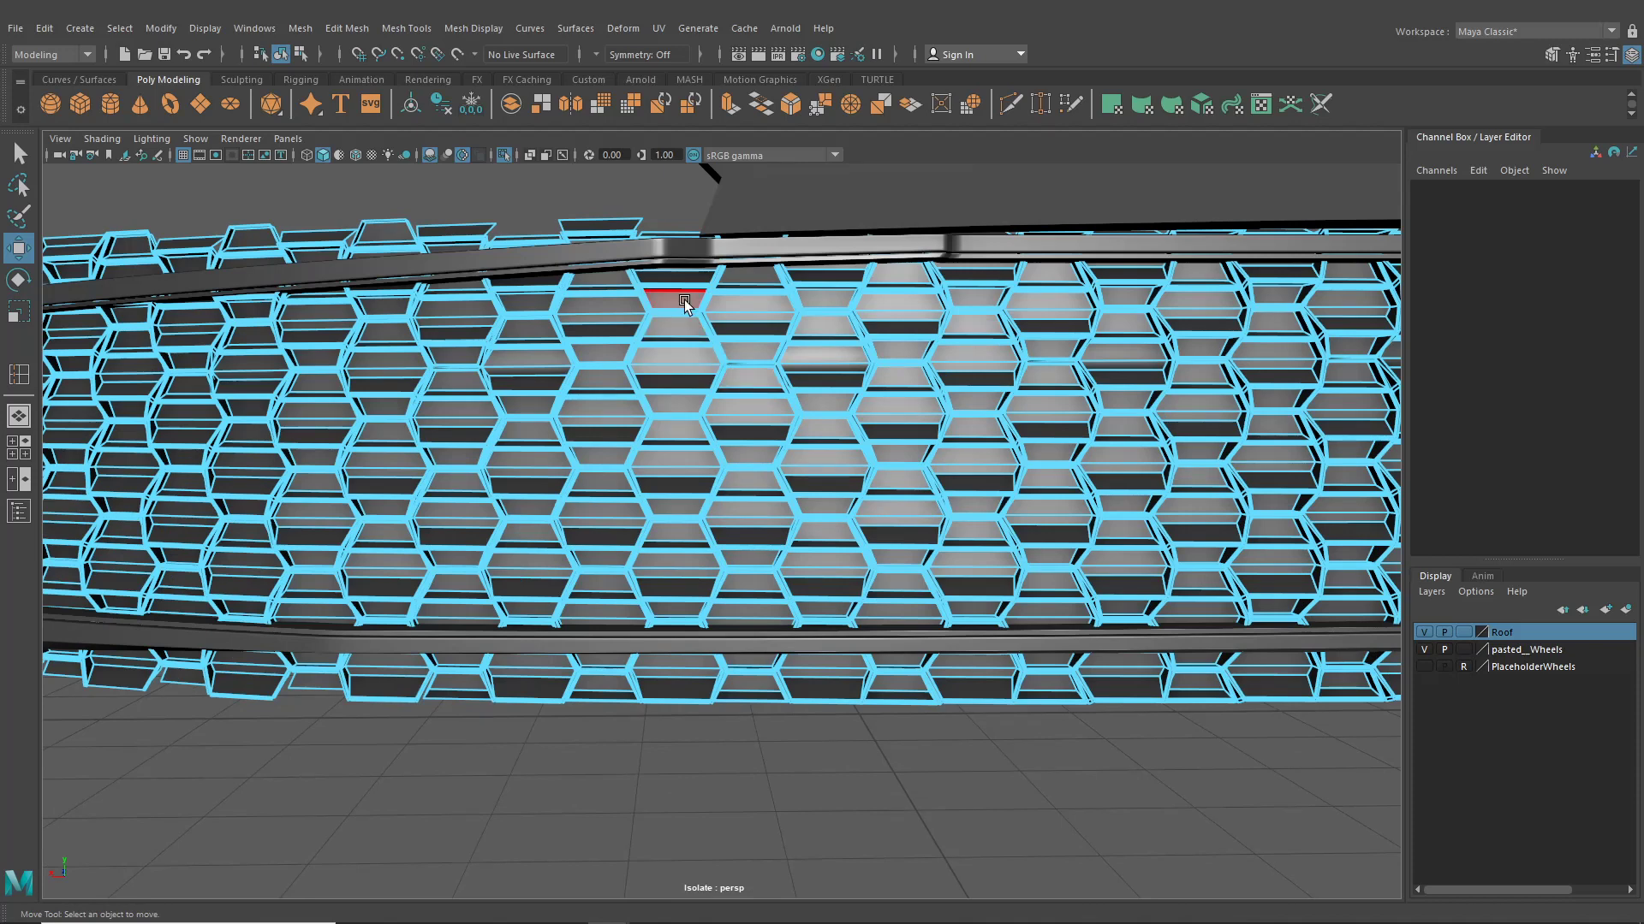
pyautogui.click(685, 300)
pyautogui.press('Delete')
pyautogui.click(681, 325)
pyautogui.press('Delete')
pyautogui.click(659, 353)
pyautogui.press('Delete')
pyautogui.click(659, 368)
pyautogui.press('Delete')
pyautogui.click(613, 382)
pyautogui.press('Delete')
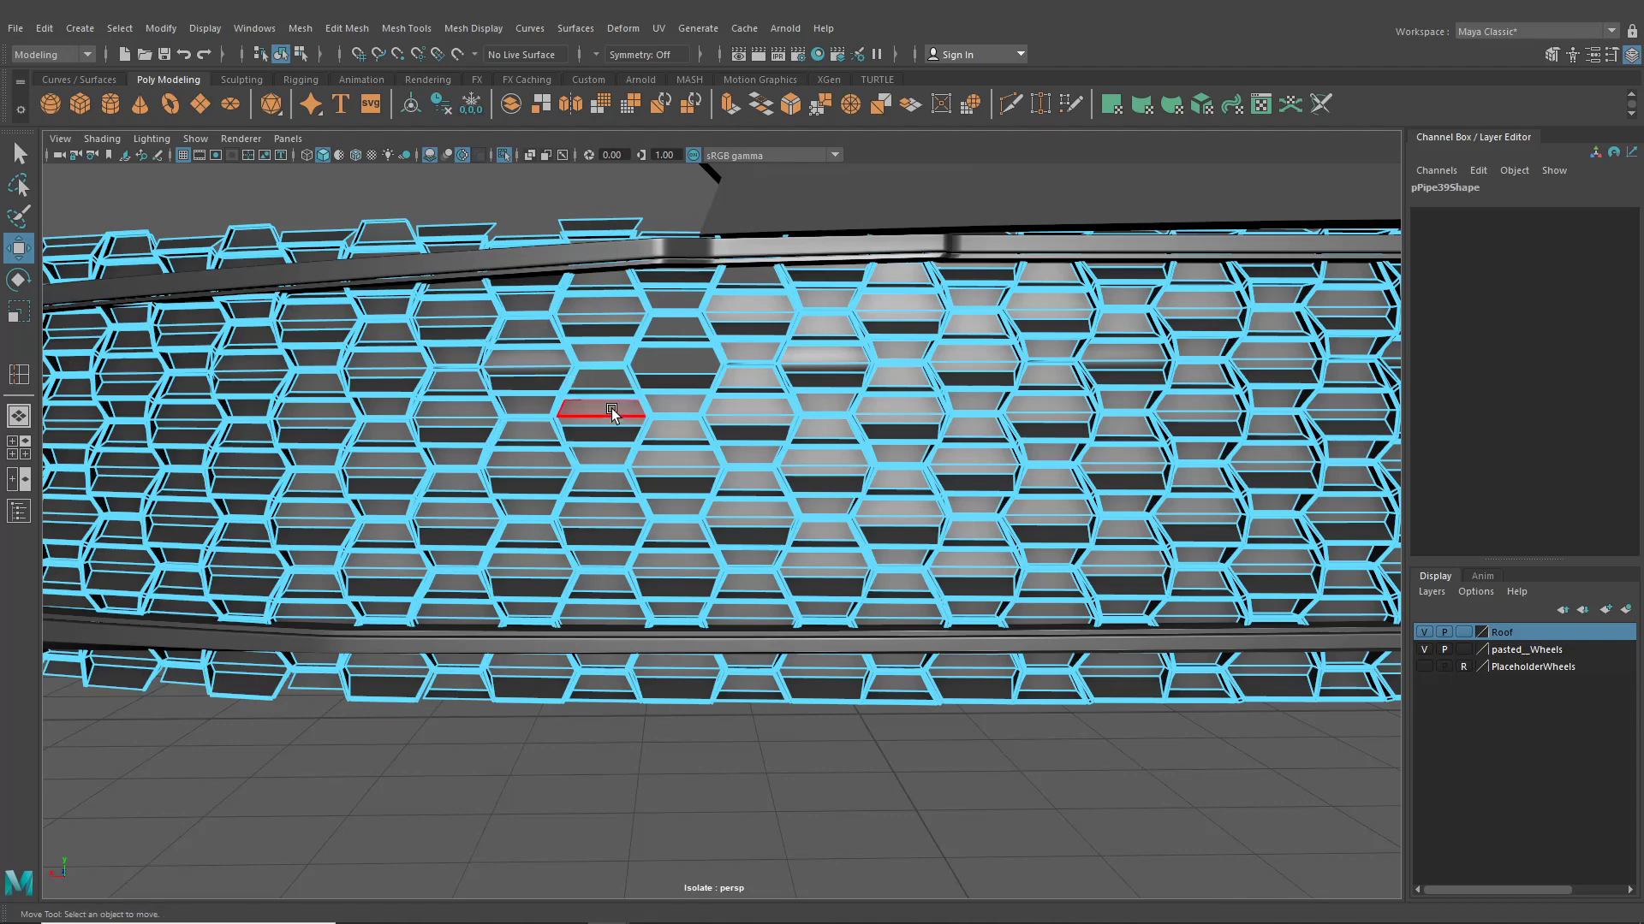
# Continue down the diagonal toward the grille's near end, deleting the wall faces inside the next two hexagon cells
pyautogui.click(611, 410)
pyautogui.press('Delete')
pyautogui.click(612, 417)
pyautogui.press('Delete')
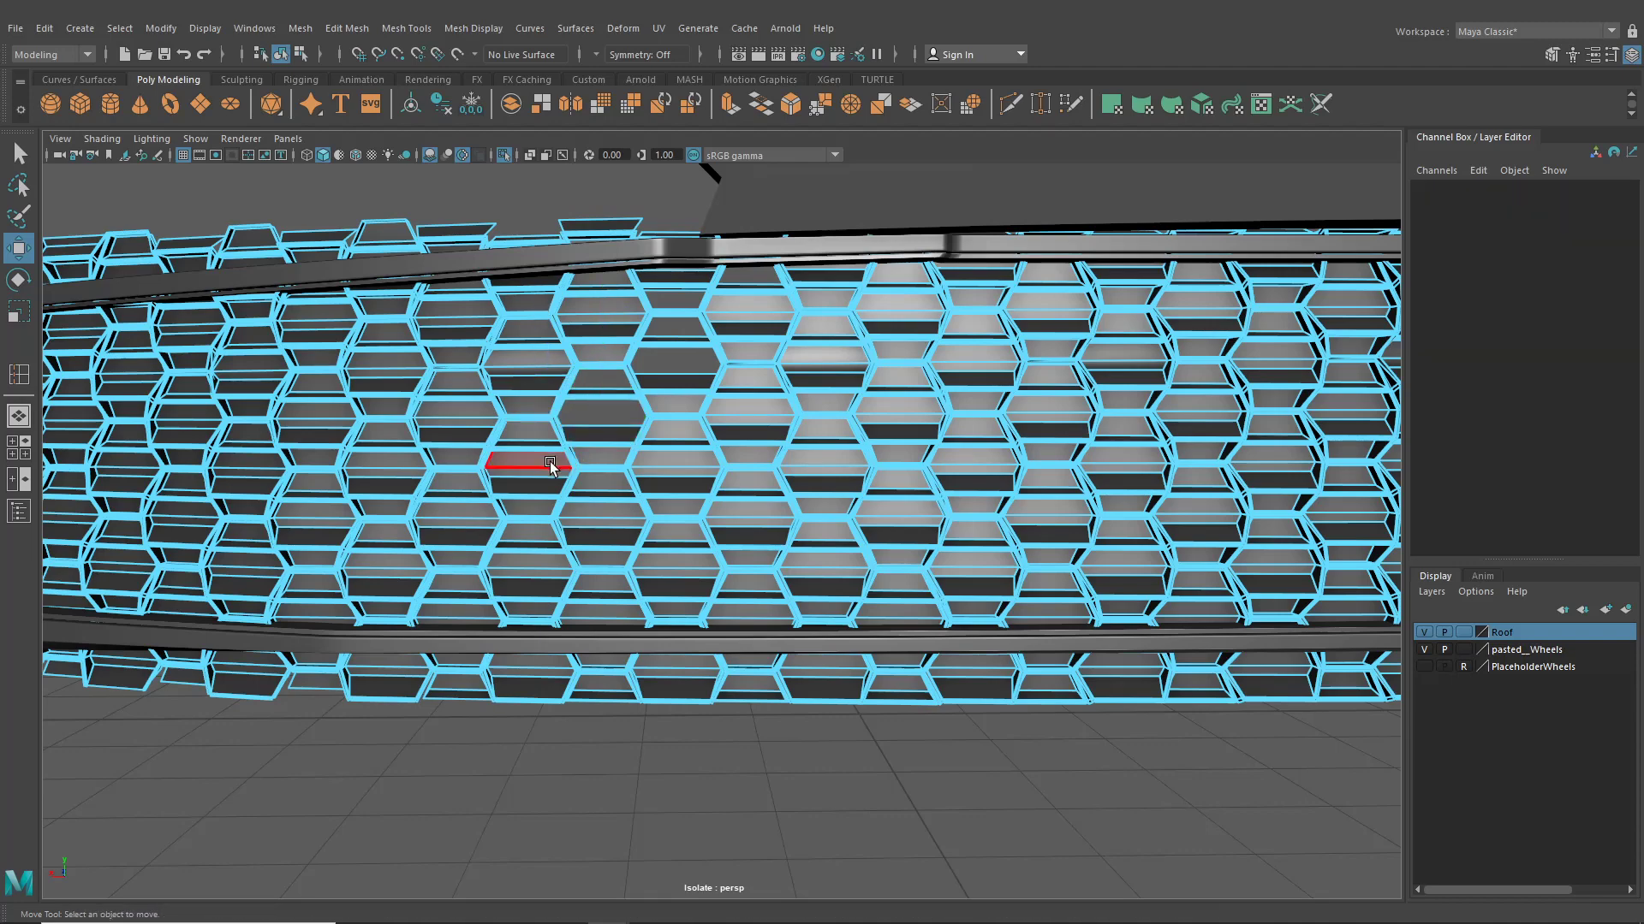
pyautogui.click(553, 463)
pyautogui.press('Delete')
pyautogui.click(553, 473)
pyautogui.press('Delete')
pyautogui.click(553, 431)
pyautogui.press('Delete')
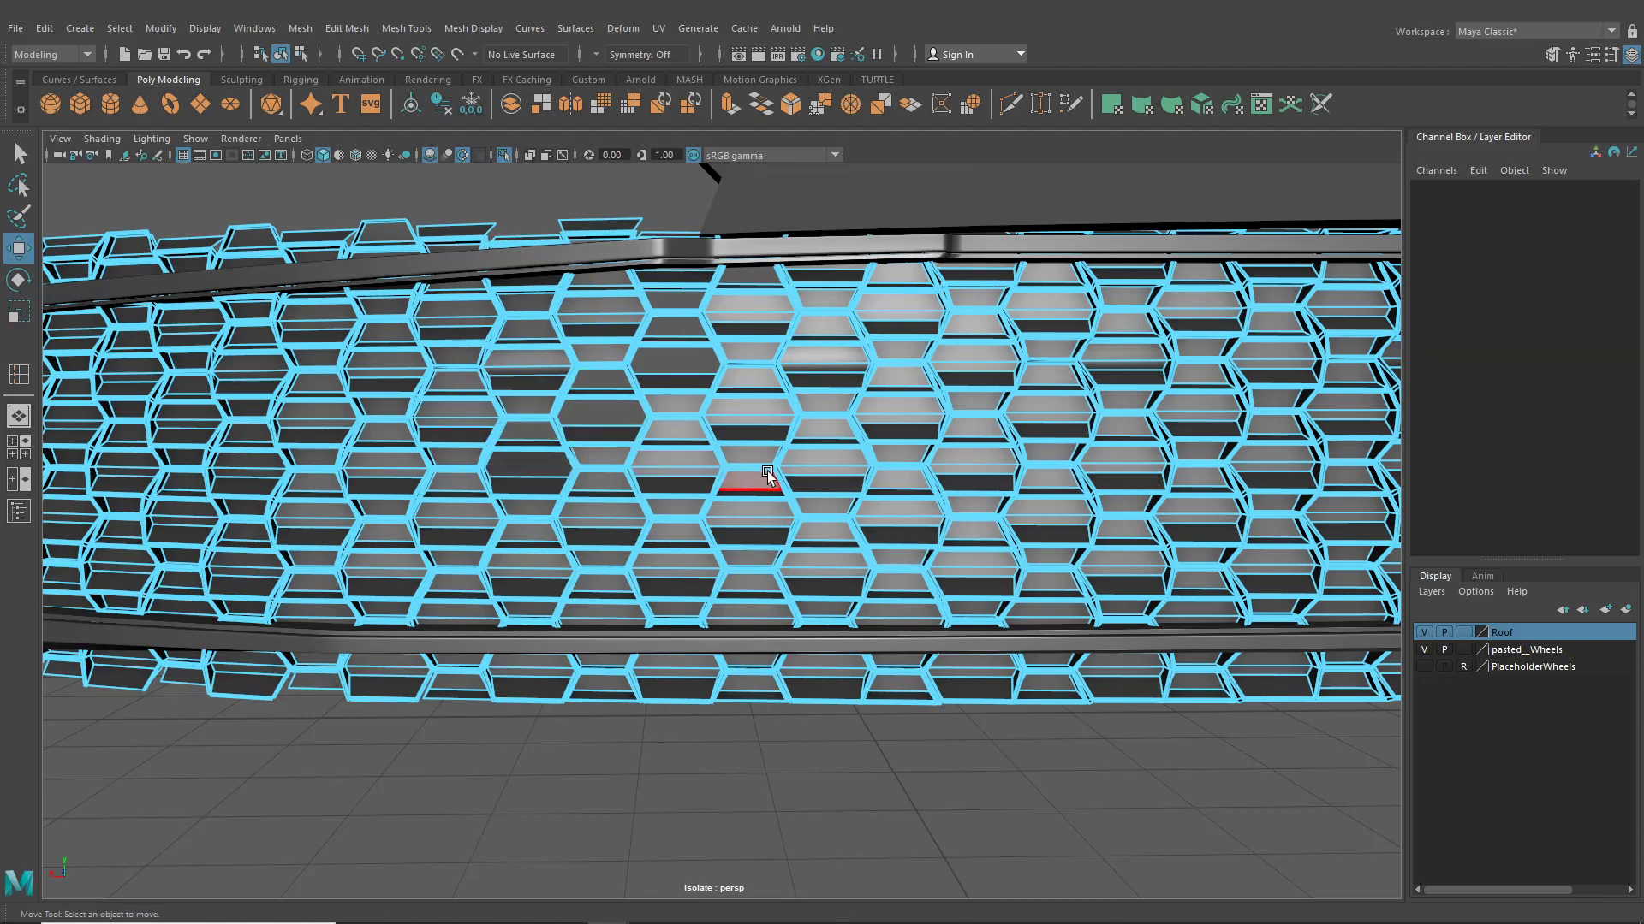
# View the diagonal from an oblique angle and delete the wall faces in its next cell, halfway down the grille
pyautogui.keyDown('alt'); pyautogui.moveTo(812, 473); pyautogui.dragTo(915, 360); pyautogui.keyUp('alt')
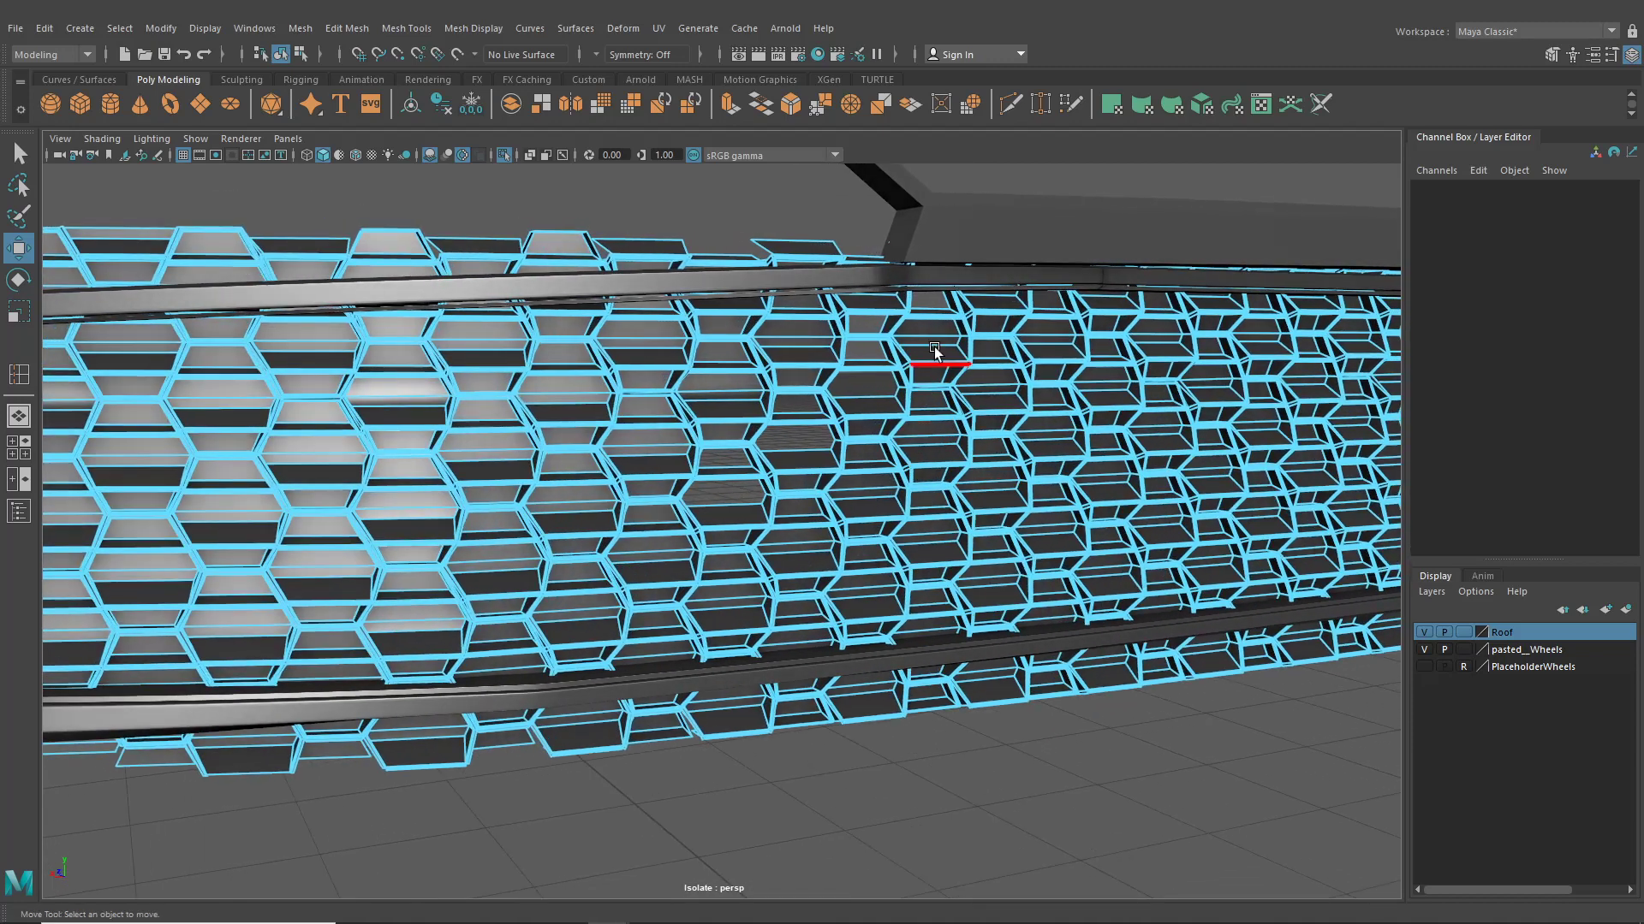
pyautogui.click(909, 339)
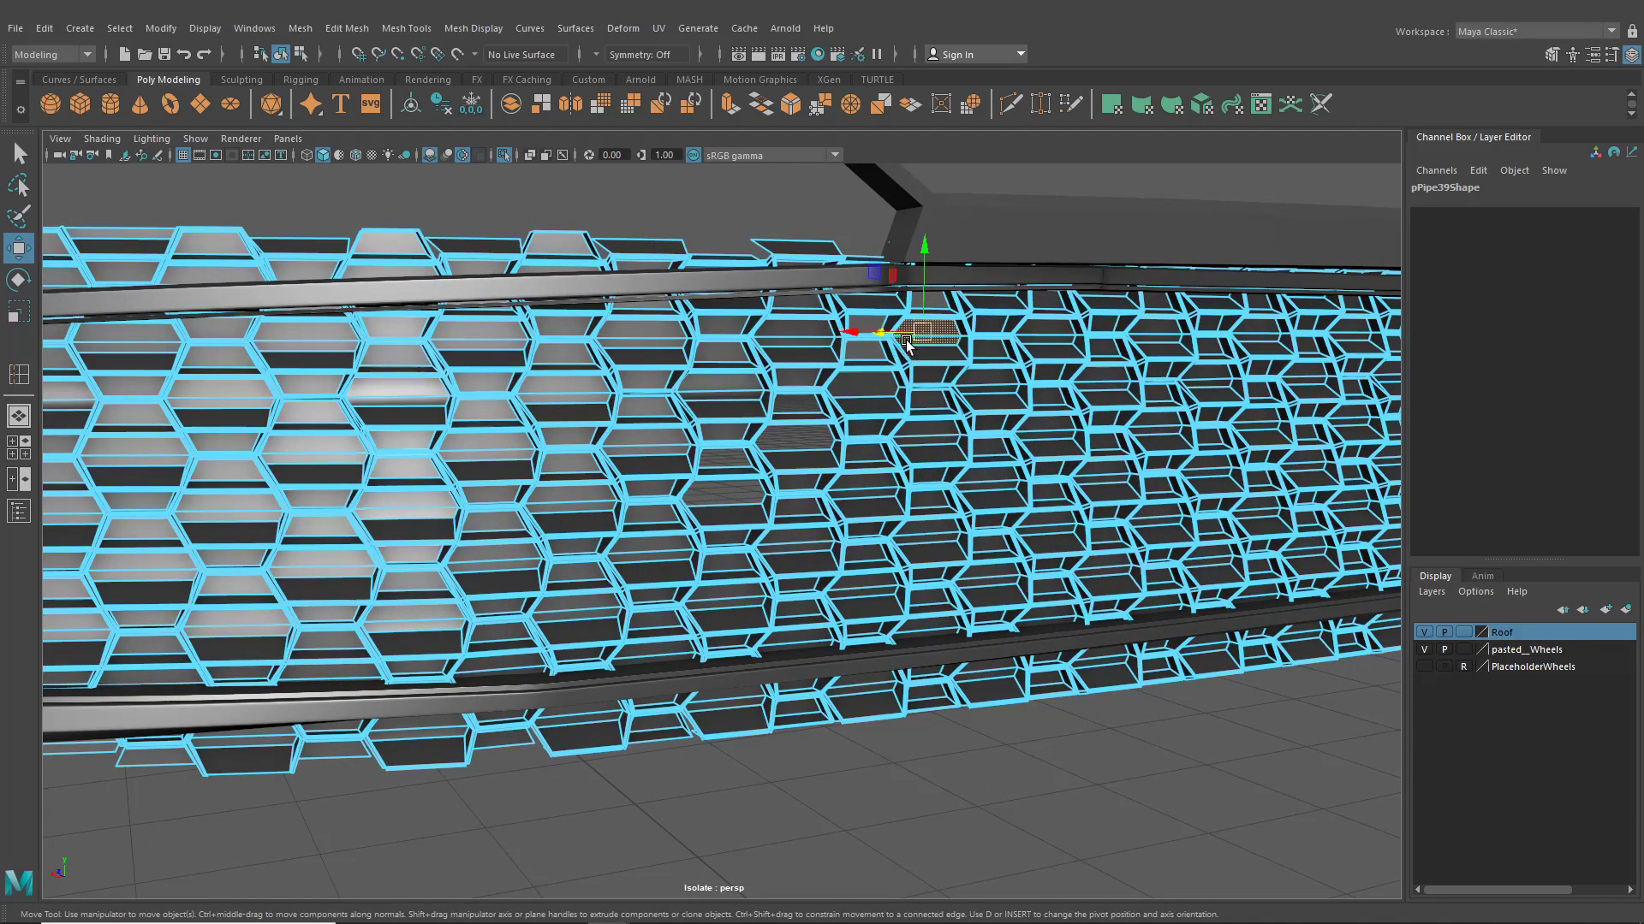
pyautogui.keyDown('ctrl'); pyautogui.click(909, 340); pyautogui.keyUp('ctrl')
pyautogui.click(656, 518)
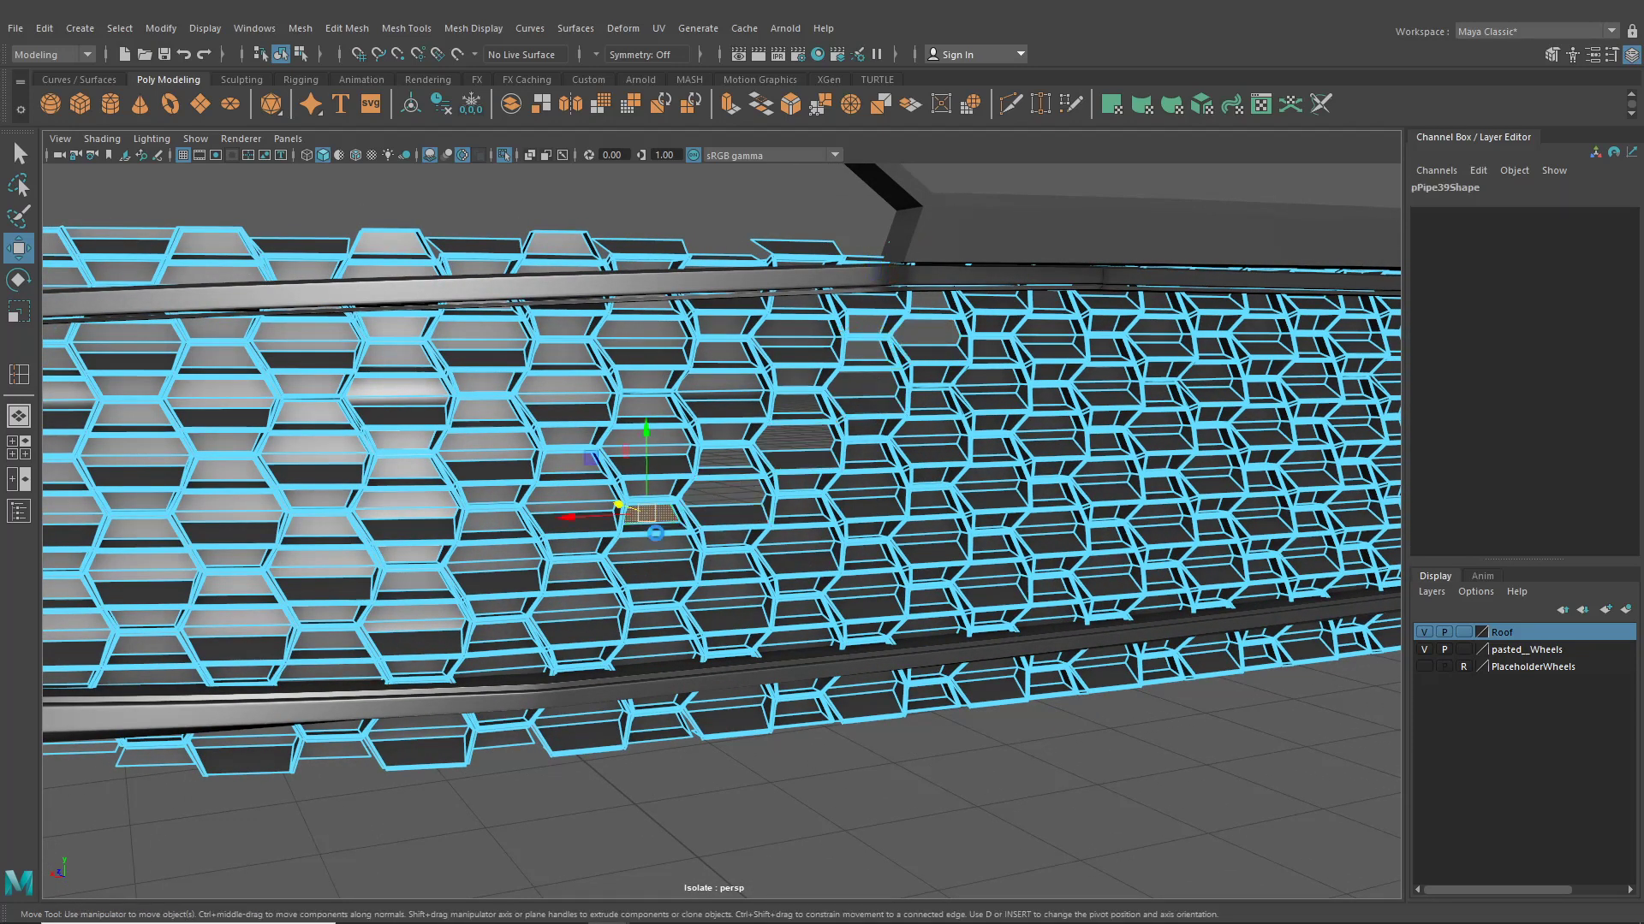
pyautogui.press('Delete')
pyautogui.click(653, 550)
pyautogui.press('Delete')
pyautogui.click(647, 558)
pyautogui.press('Delete')
pyautogui.click(575, 572)
pyautogui.press('Delete')
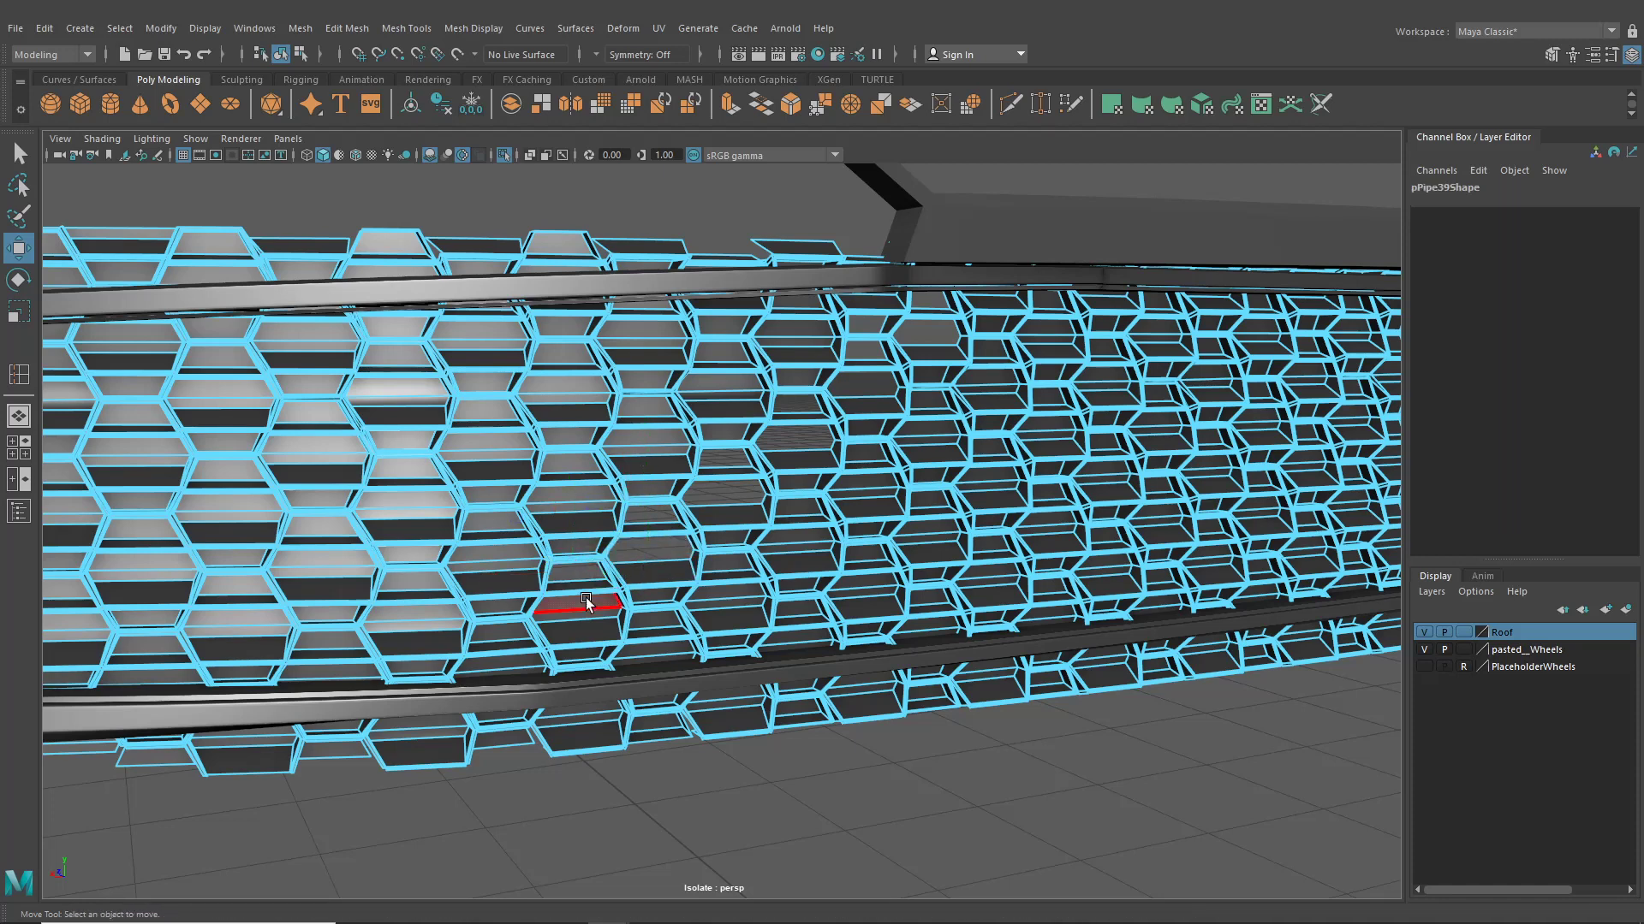
# Delete the wall faces in the last cells of the diagonal, down to the lower trim
pyautogui.click(587, 611)
pyautogui.press('Delete')
pyautogui.click(555, 627)
pyautogui.press('Delete')
pyautogui.click(507, 634)
pyautogui.keyDown('ctrl'); pyautogui.click(509, 640); pyautogui.keyUp('ctrl')
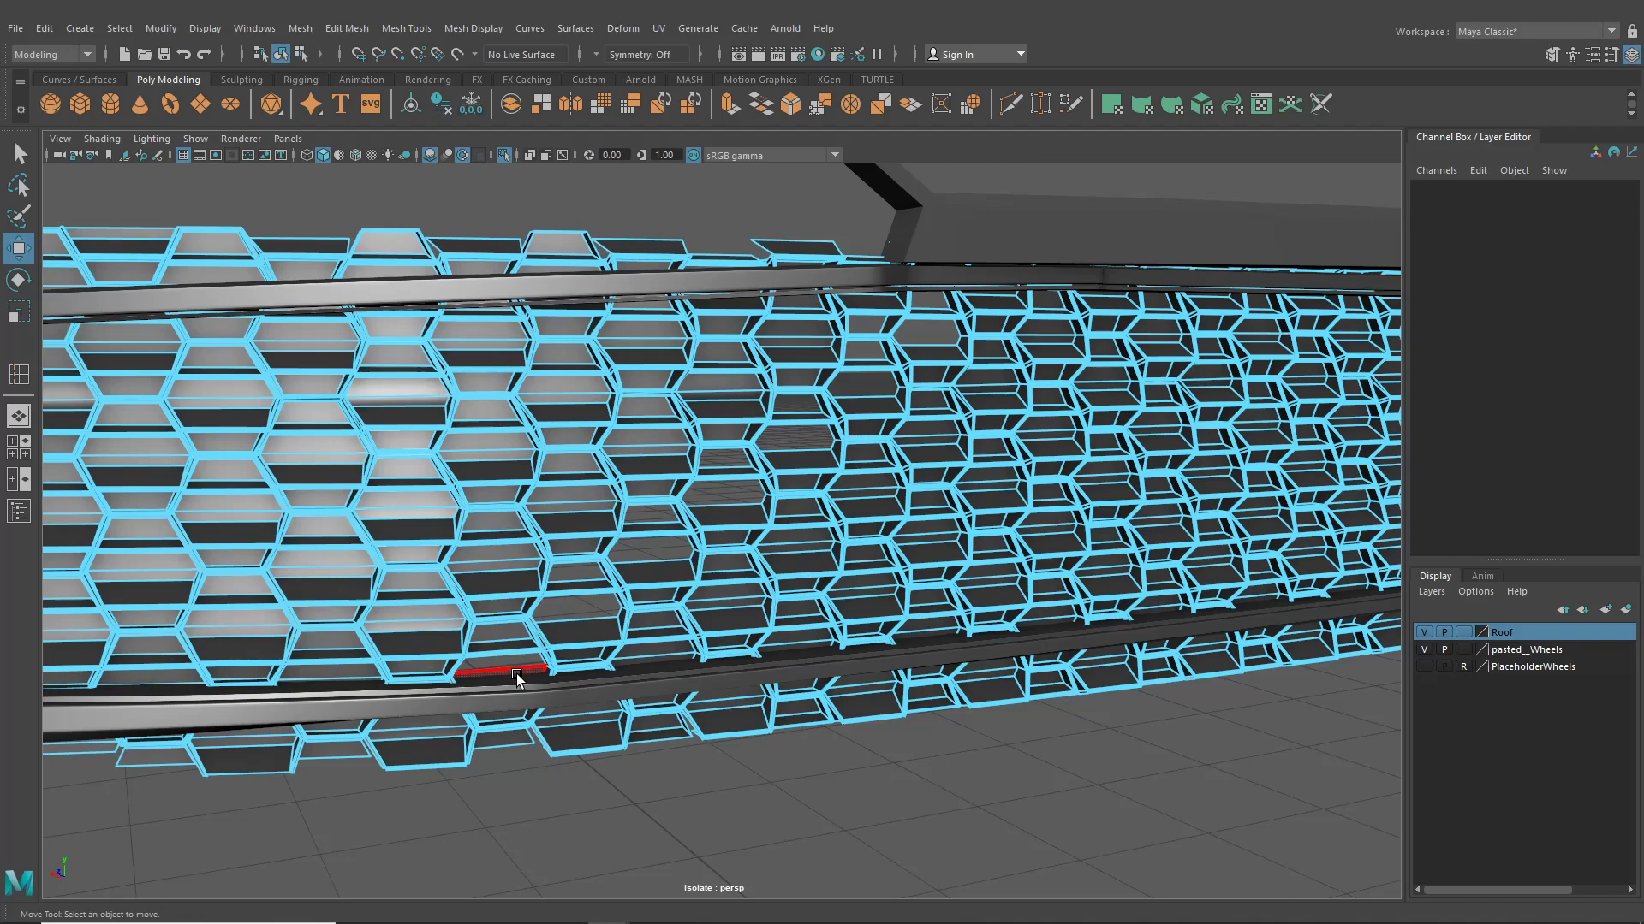
pyautogui.click(516, 674)
pyautogui.press('Delete')
# Delete the remaining wall faces in the cells just beside the upper trim's bend, at the head of the cleared diagonal
pyautogui.keyDown('alt'); pyautogui.moveTo(924, 517); pyautogui.dragTo(739, 532); pyautogui.keyUp('alt')
pyautogui.keyDown('alt'); pyautogui.moveTo(740, 533); pyautogui.dragTo(999, 548, button='middle'); pyautogui.keyUp('alt')
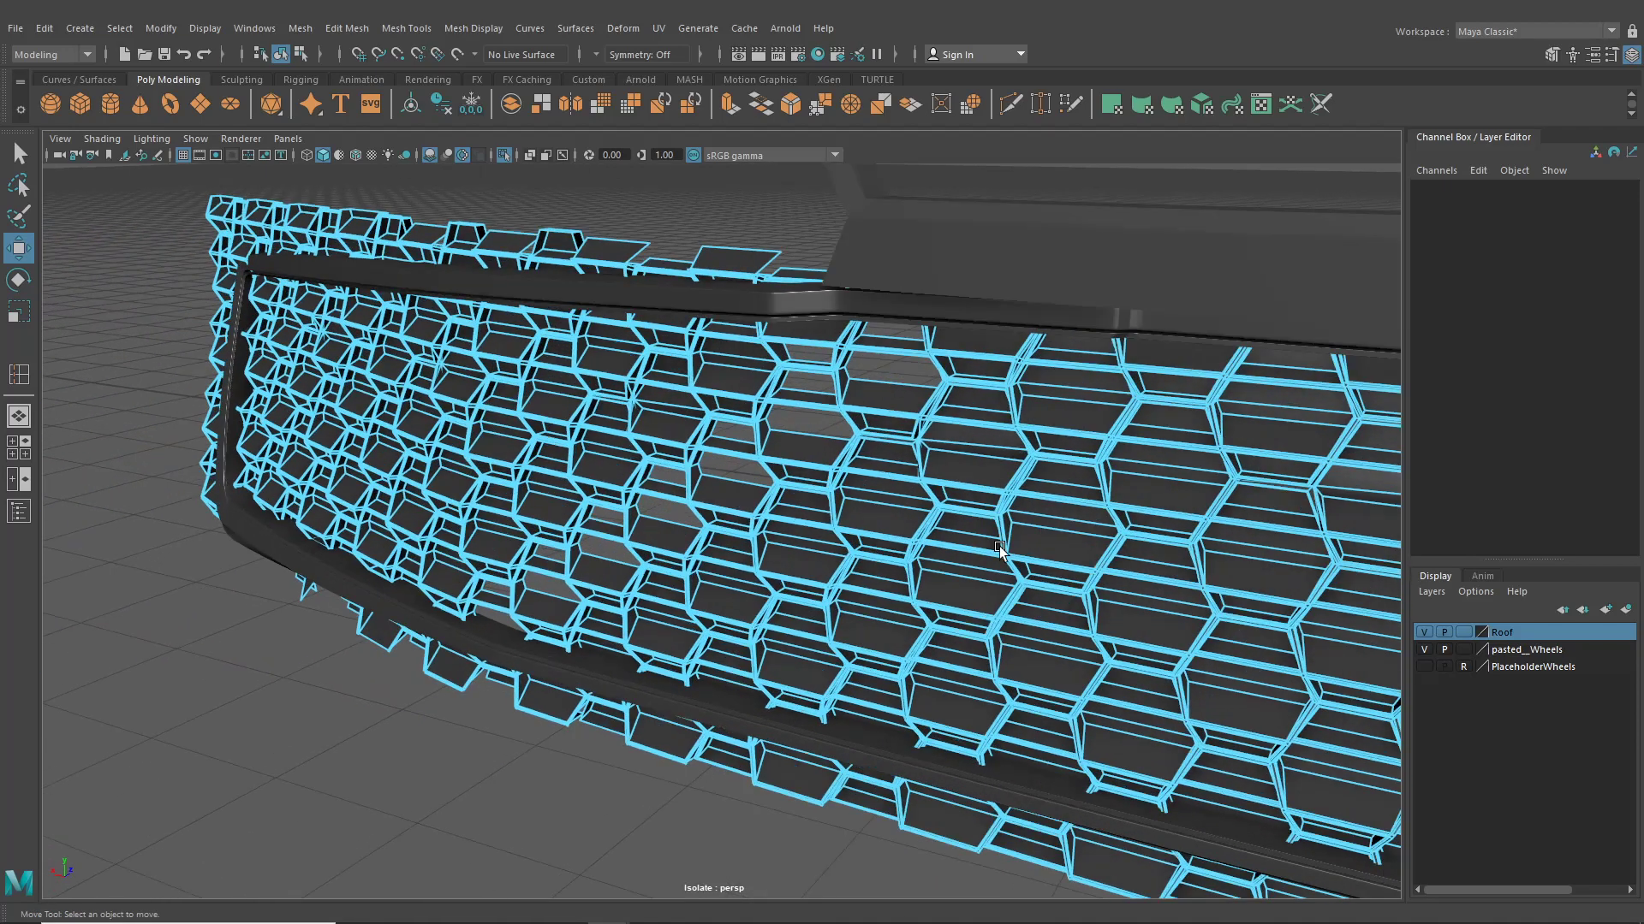
pyautogui.click(742, 357)
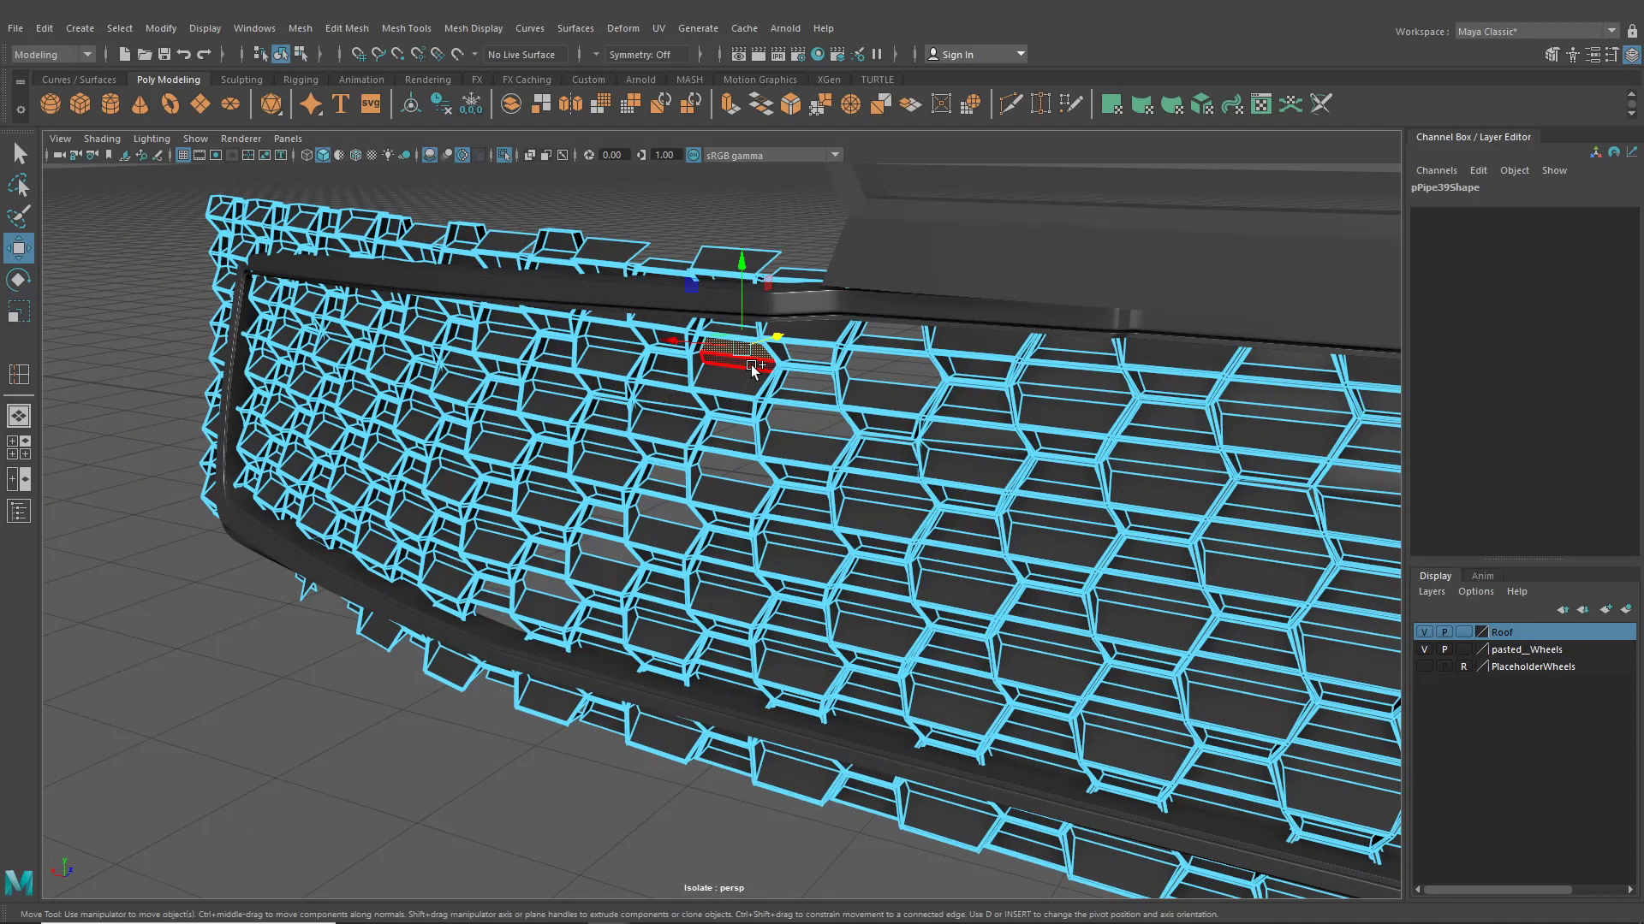
pyautogui.keyDown('shift'); pyautogui.click(752, 365); pyautogui.keyUp('shift')
pyautogui.press('Delete')
pyautogui.keyDown('alt'); pyautogui.moveTo(755, 417); pyautogui.dragTo(783, 389); pyautogui.keyUp('alt')
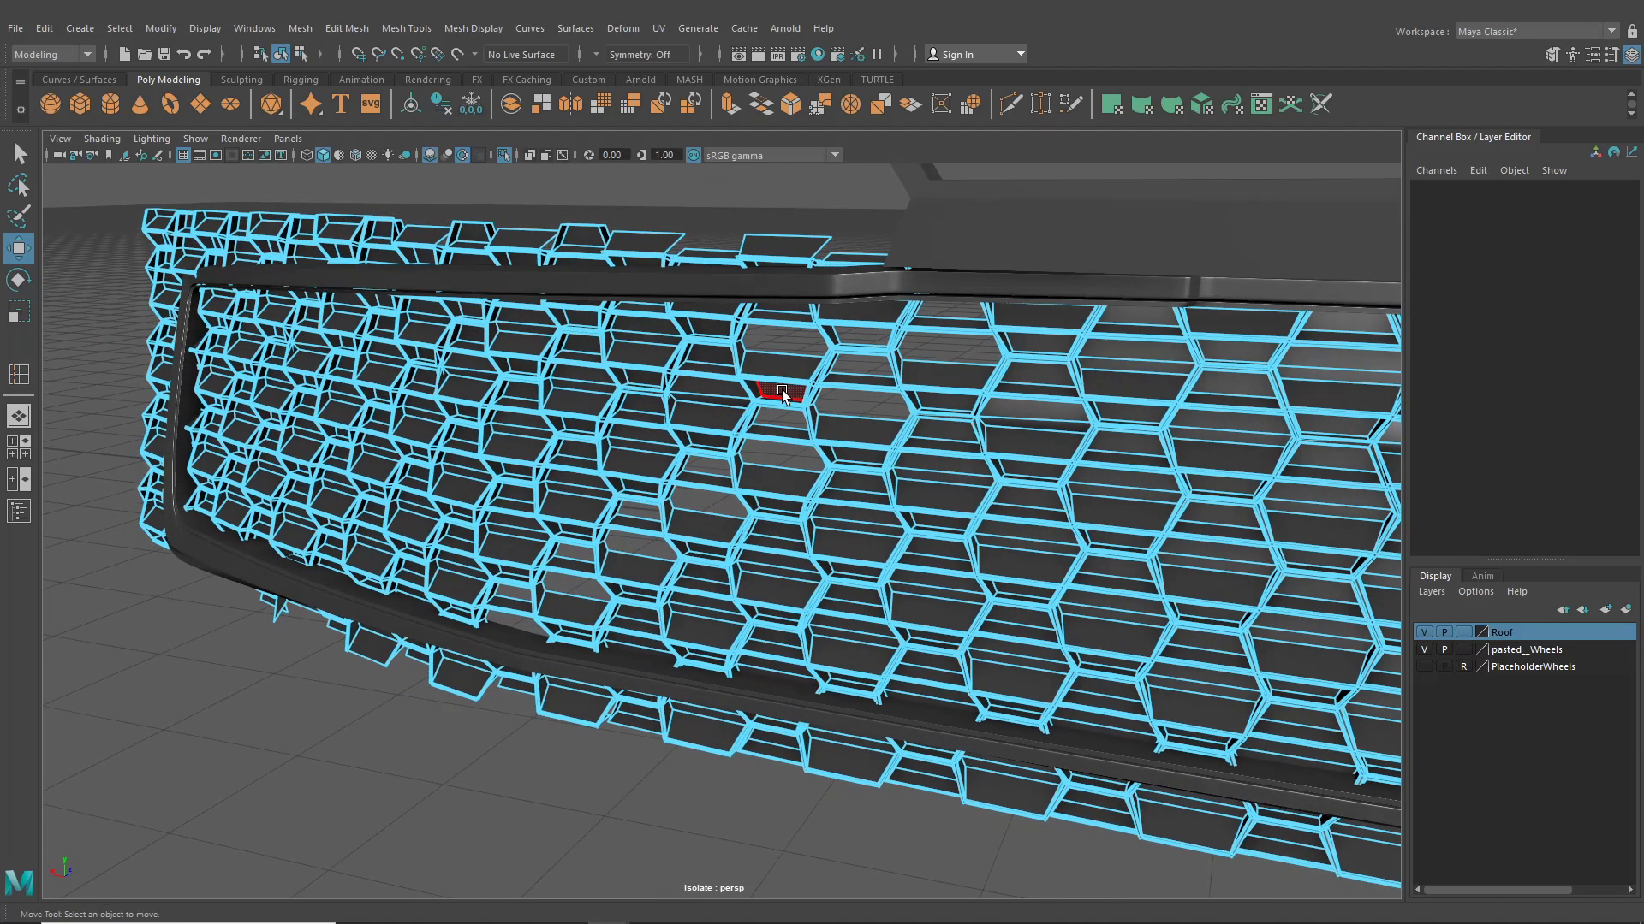
pyautogui.click(782, 389)
pyautogui.keyDown('ctrl'); pyautogui.click(719, 388); pyautogui.keyUp('ctrl')
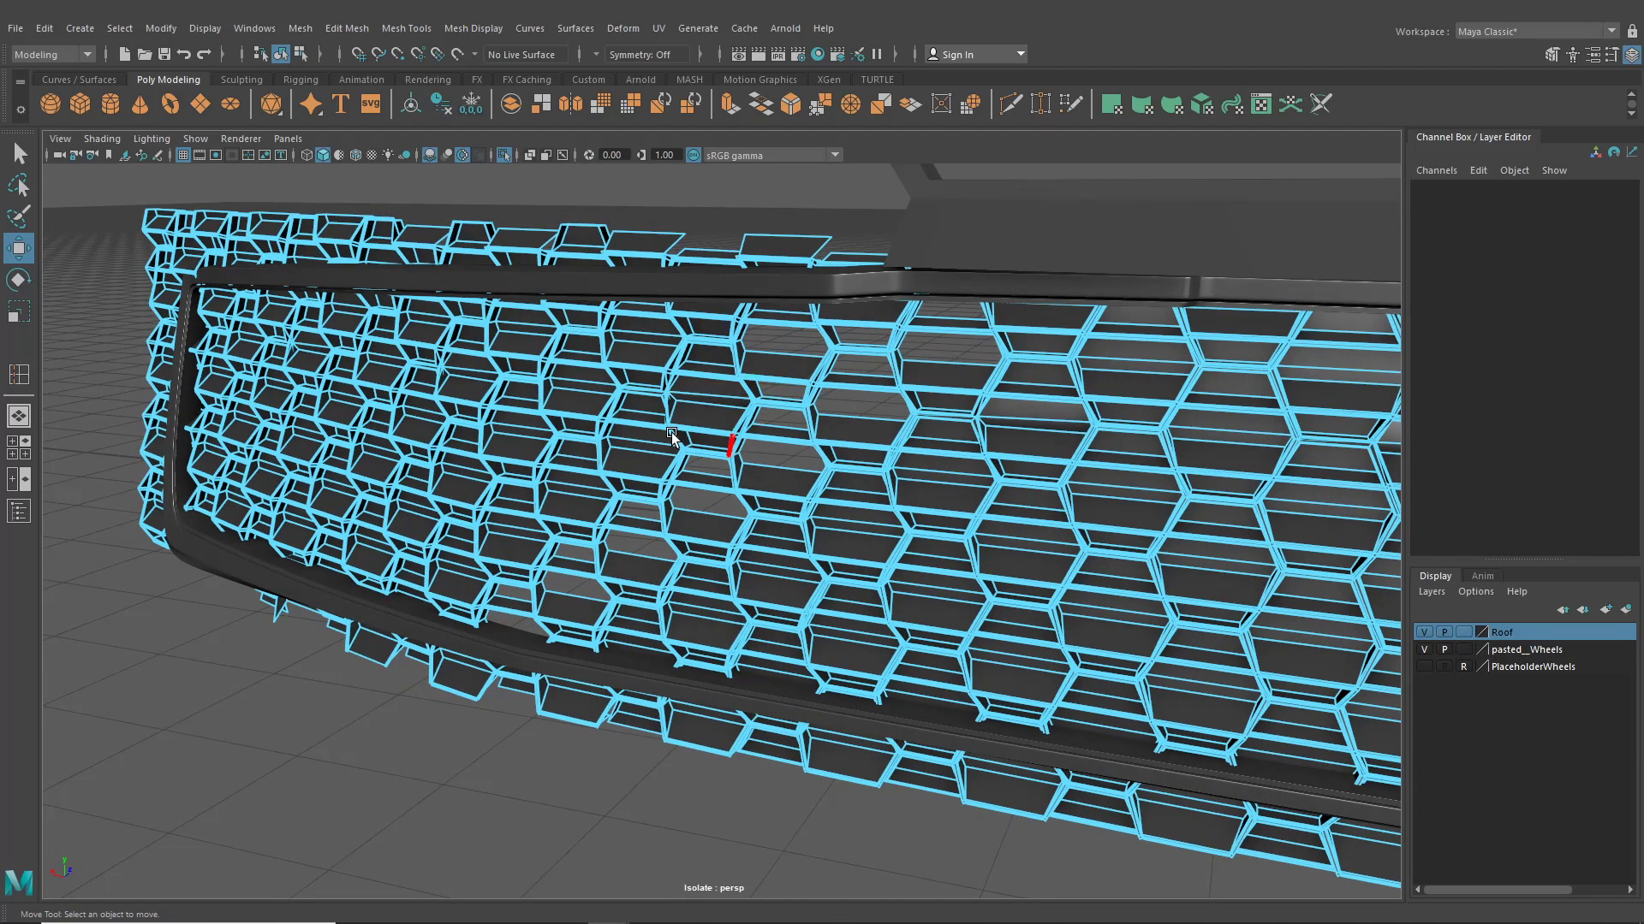
# Return the grille to object mode and inspect the cleared diagonal from several angles
pyautogui.click(301, 54)
pyautogui.click(282, 54)
pyautogui.click(729, 773)
pyautogui.keyDown('alt'); pyautogui.moveTo(729, 775); pyautogui.dragTo(781, 476); pyautogui.keyUp('alt')
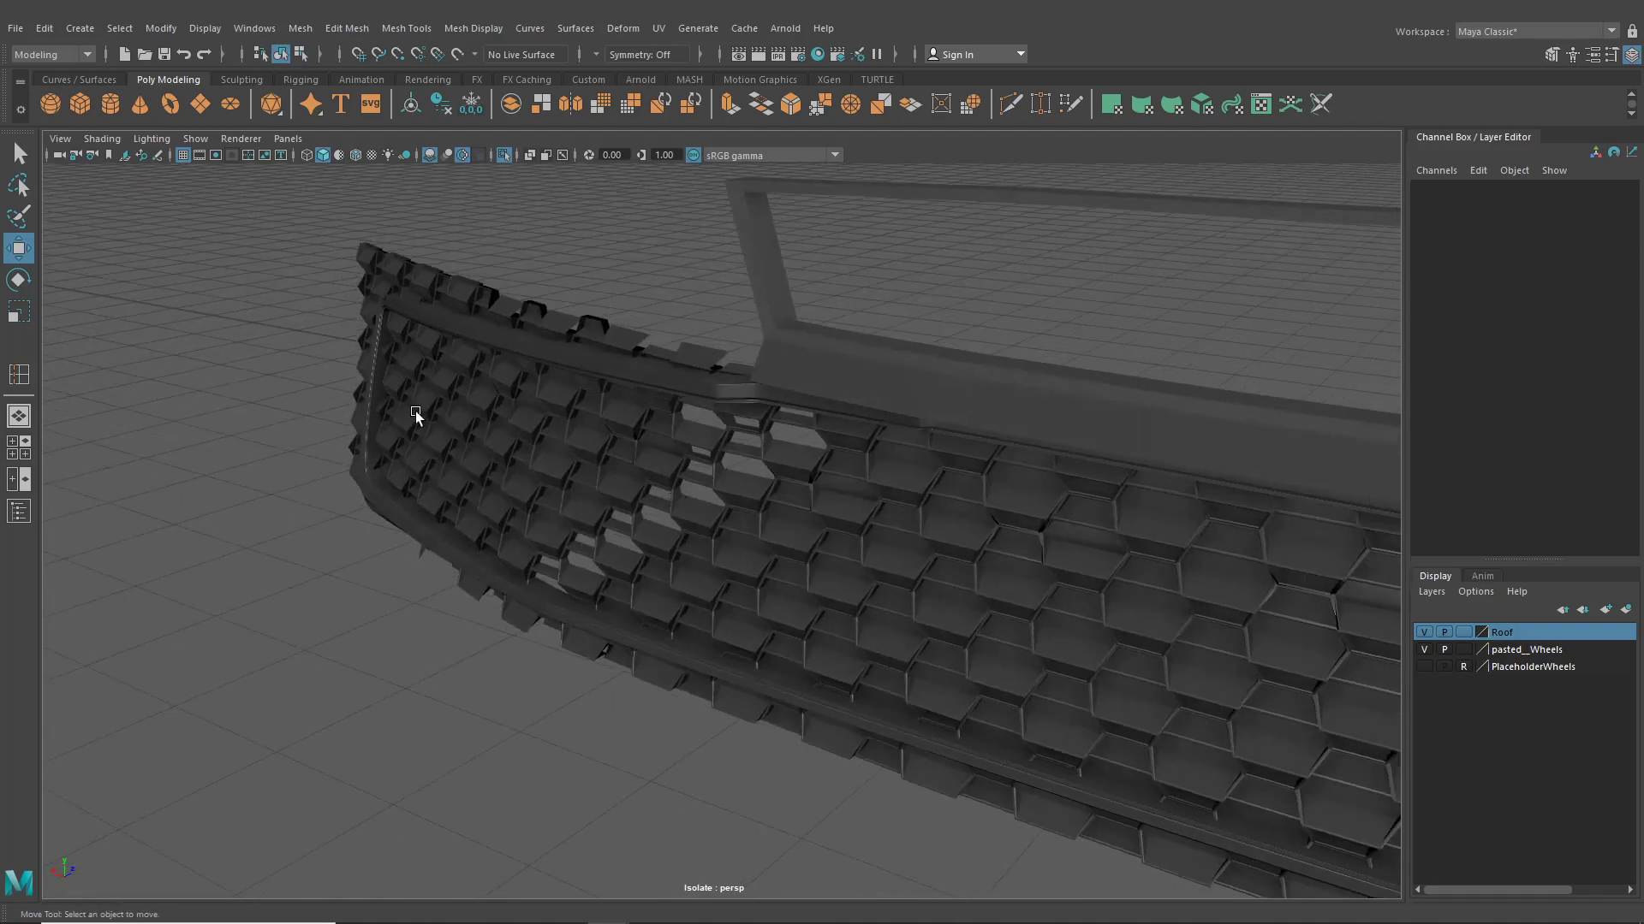
pyautogui.keyDown('alt'); pyautogui.moveTo(415, 415); pyautogui.dragTo(880, 545); pyautogui.keyUp('alt')
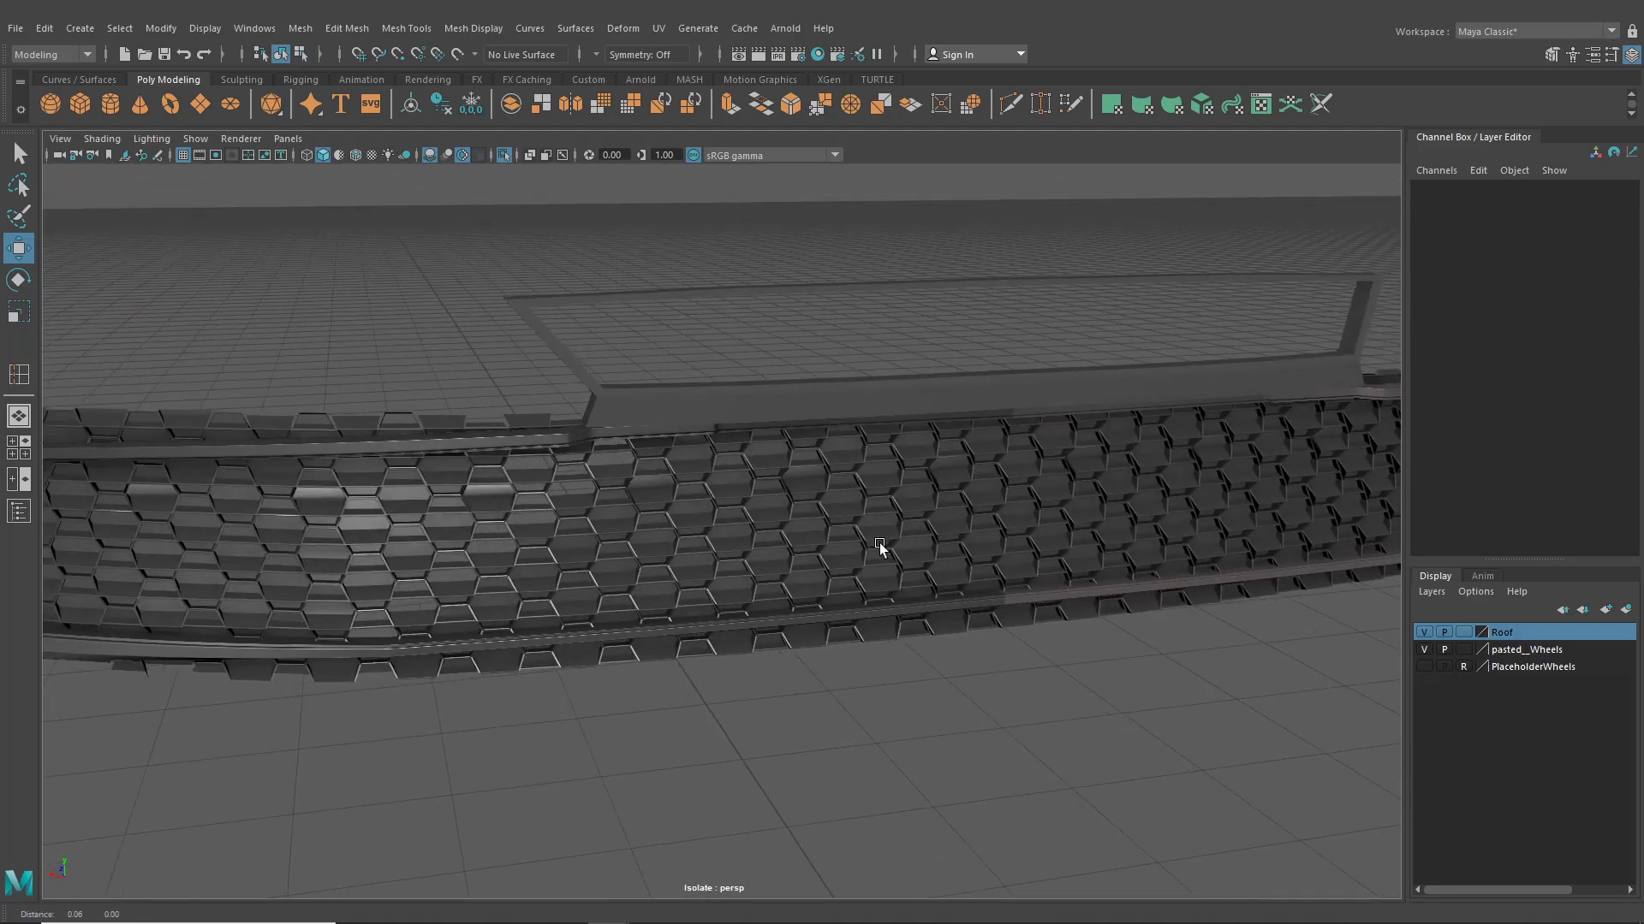
# Delete the wall faces in the top cell beside the upper trim's bend on the opposite half of the grille
pyautogui.keyDown('alt'); pyautogui.moveTo(880, 545); pyautogui.dragTo(830, 512, button='middle'); pyautogui.keyUp('alt')
pyautogui.moveTo(830, 512); pyautogui.dragTo(832, 483, button='right')
pyautogui.keyDown('alt'); pyautogui.moveTo(840, 490); pyautogui.dragTo(770, 434); pyautogui.keyUp('alt')
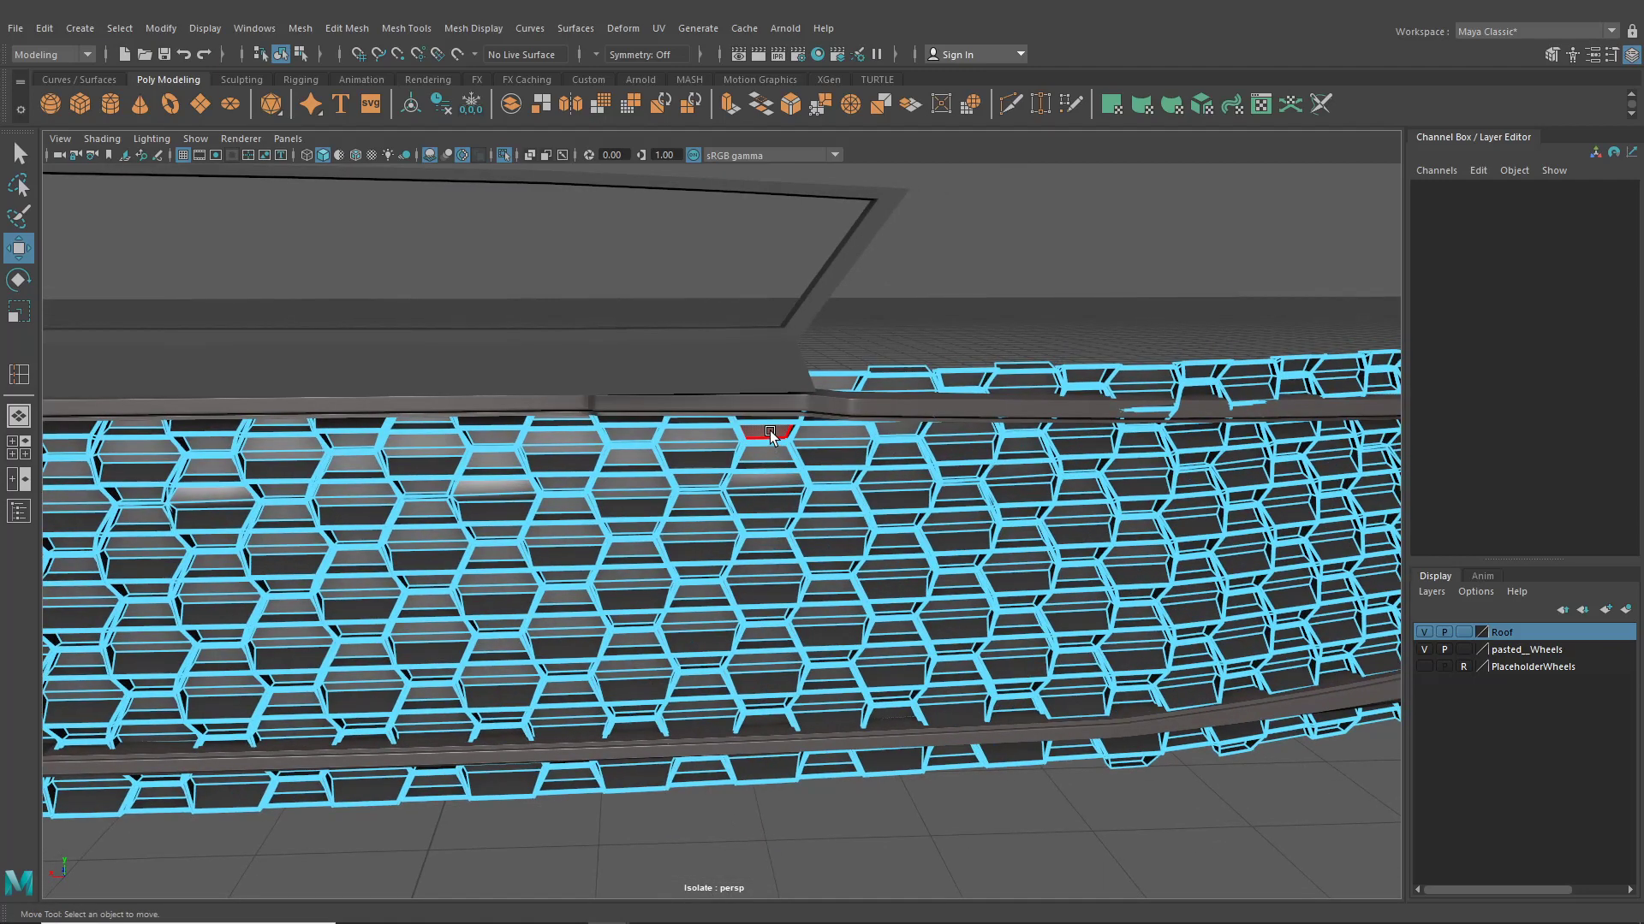
pyautogui.click(769, 430)
pyautogui.press('Delete')
pyautogui.click(833, 442)
pyautogui.press('Delete')
pyautogui.click(843, 451)
pyautogui.press('Delete')
# Delete the wall faces in the adjacent cell one step down the diagonal, plus the face left between both cells
pyautogui.click(892, 452)
pyautogui.click(896, 464)
pyautogui.click(895, 480)
pyautogui.press('Delete')
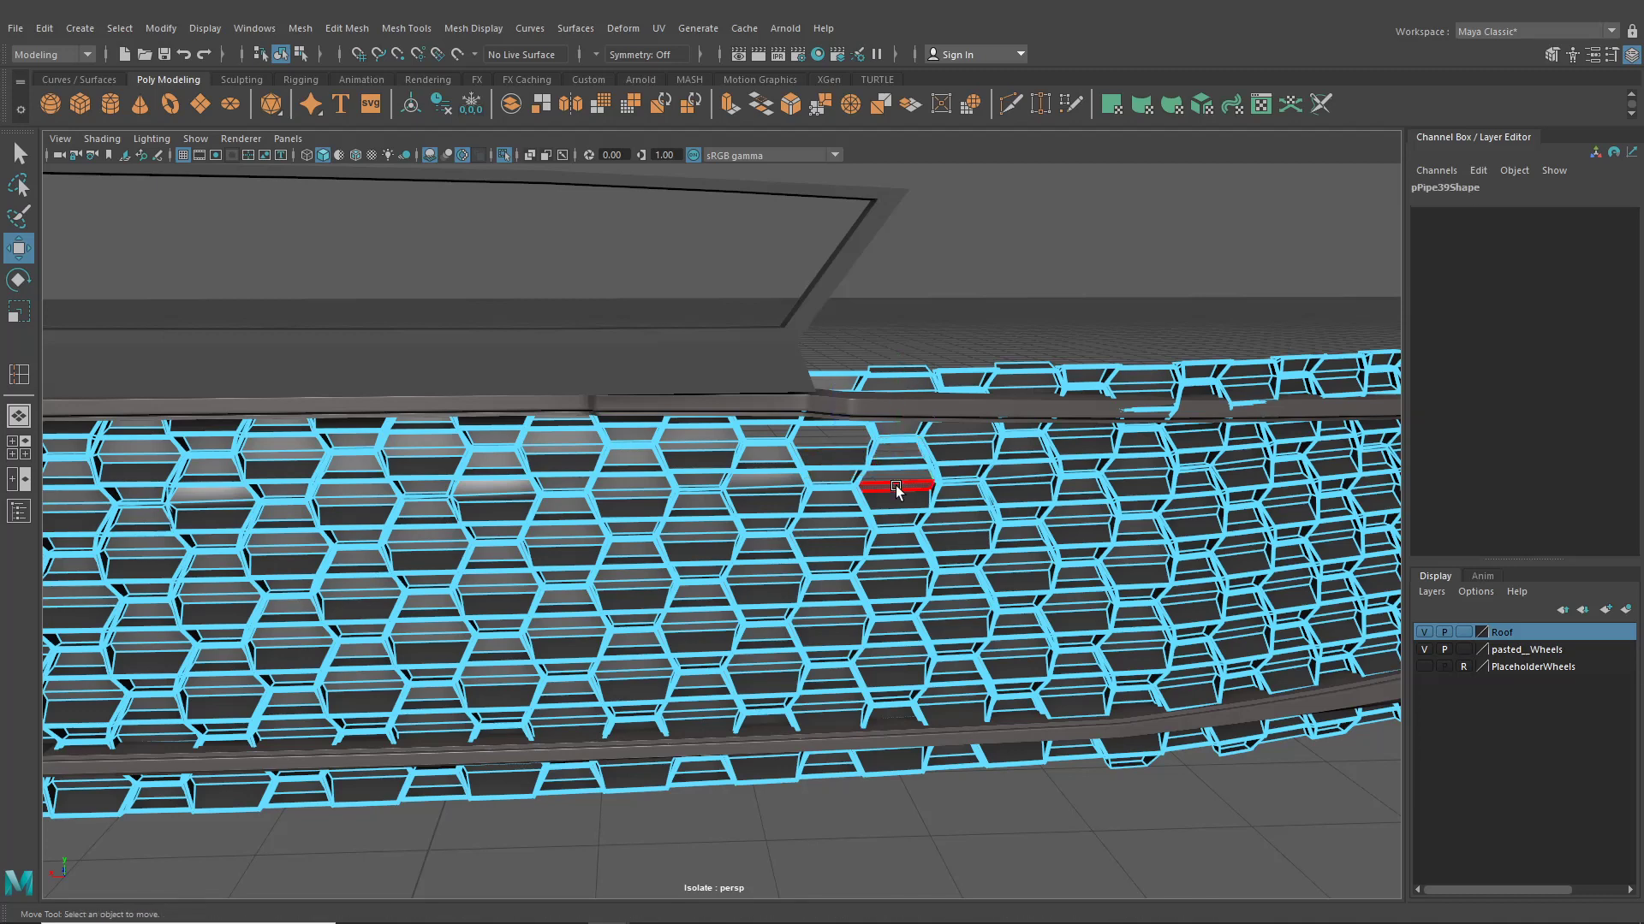
pyautogui.click(882, 486)
pyautogui.press('Delete')
pyautogui.click(834, 473)
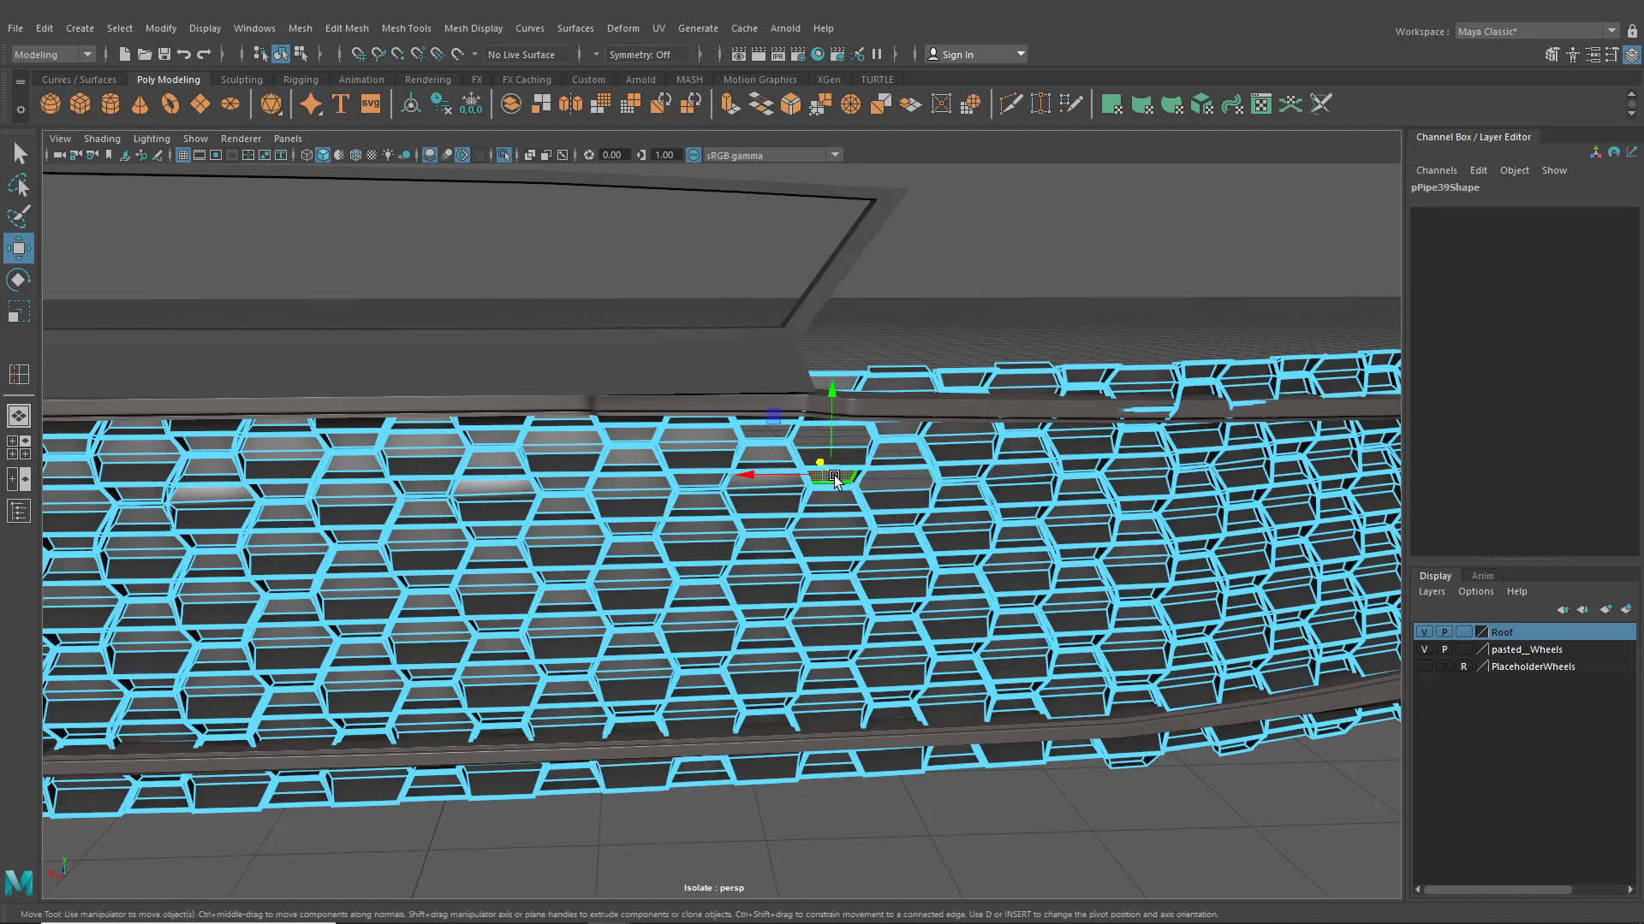
pyautogui.press('Delete')
# Return the grille to object mode, deselect it and examine the cleared cells on both halves
pyautogui.scroll(4, 840, 537)
pyautogui.keyDown('alt'); pyautogui.moveTo(873, 527); pyautogui.dragTo(846, 517); pyautogui.keyUp('alt')
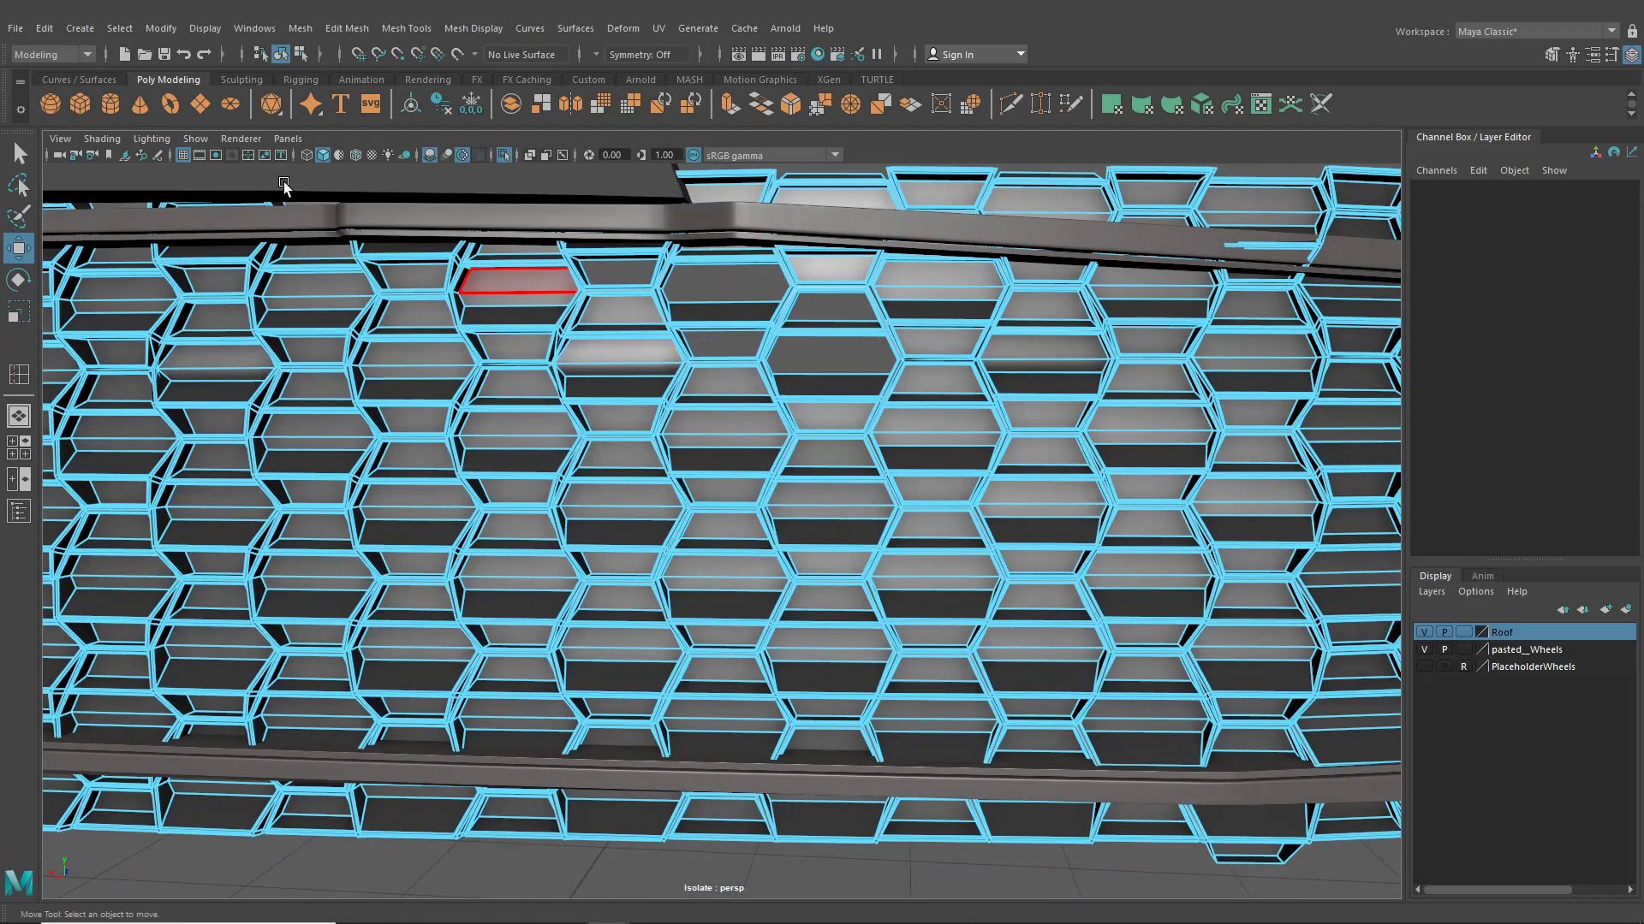
pyautogui.click(279, 54)
pyautogui.scroll(-10, 641, 435)
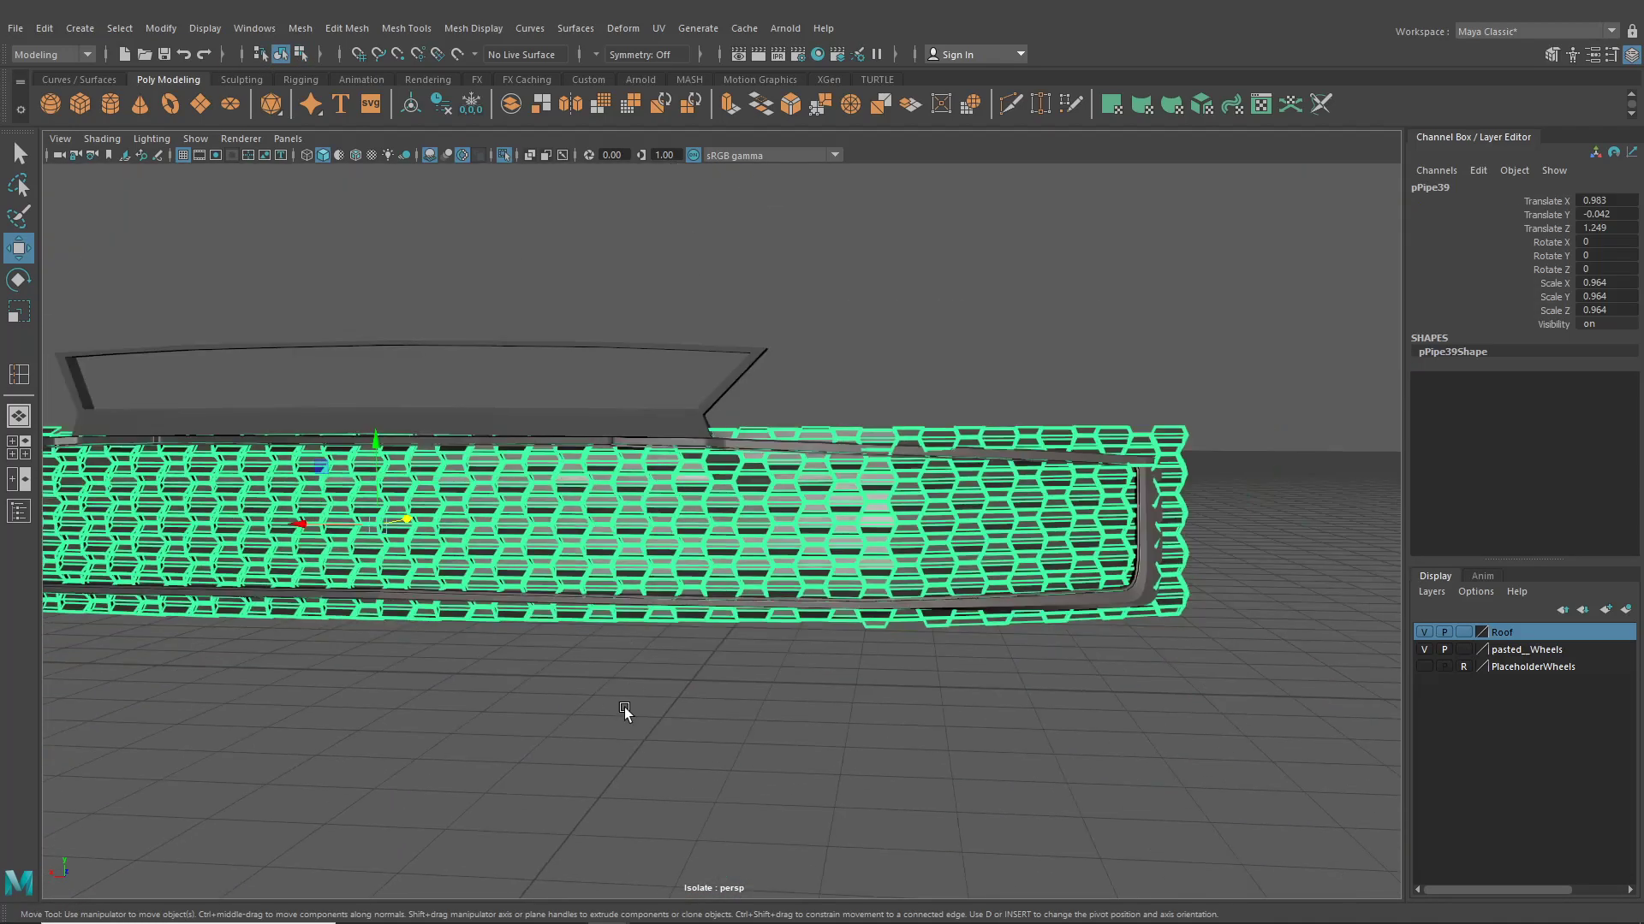
pyautogui.click(700, 676)
pyautogui.keyDown('alt'); pyautogui.moveTo(690, 661); pyautogui.dragTo(788, 501); pyautogui.keyUp('alt')
pyautogui.keyDown('alt'); pyautogui.moveTo(532, 543); pyautogui.dragTo(806, 597); pyautogui.keyUp('alt')
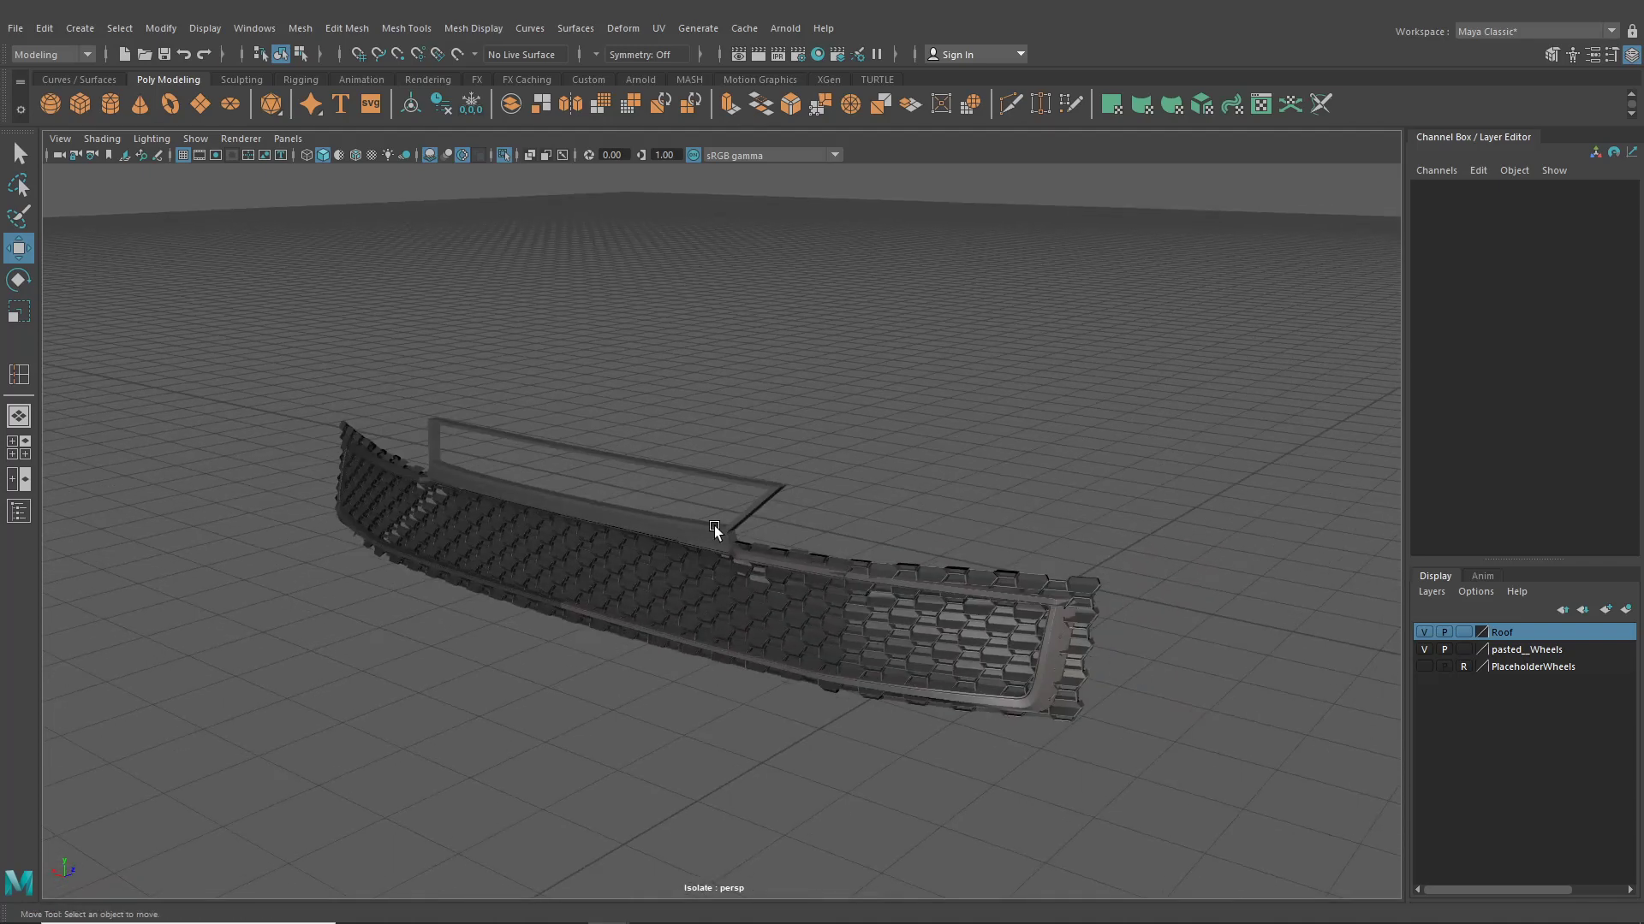
pyautogui.keyDown('alt'); pyautogui.moveTo(662, 580); pyautogui.dragTo(669, 357); pyautogui.keyUp('alt')
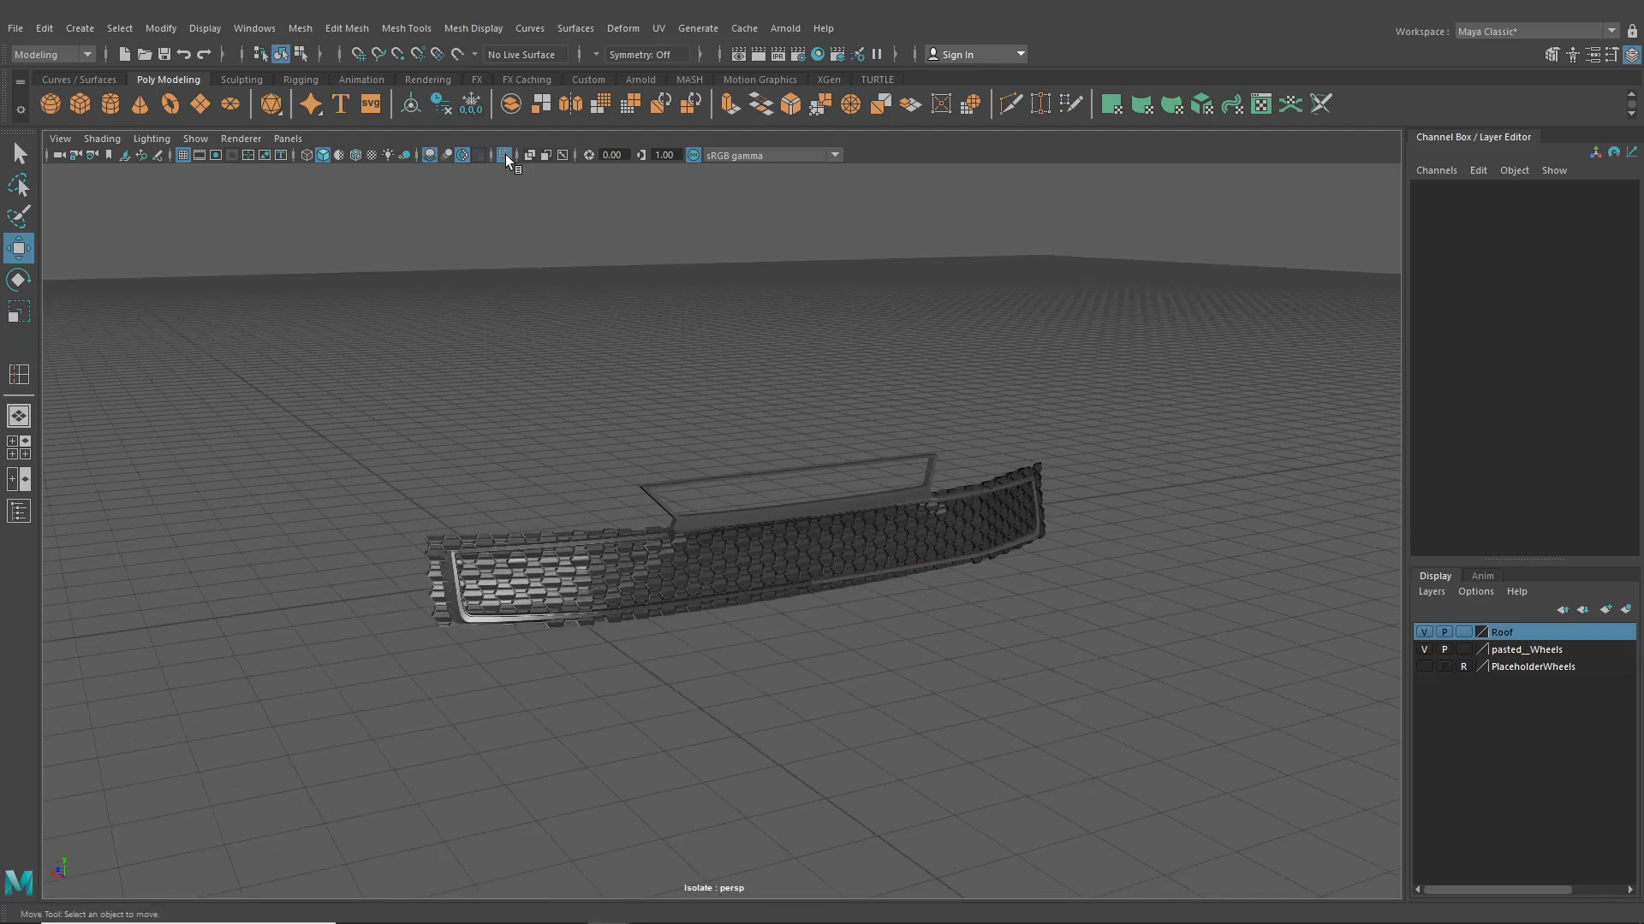
# Show the whole car again and display the vent trim on the rear deck without smoothing
pyautogui.click(505, 154)
pyautogui.keyDown('alt'); pyautogui.moveTo(587, 300); pyautogui.dragTo(568, 304); pyautogui.keyUp('alt')
pyautogui.scroll(5, 841, 774)
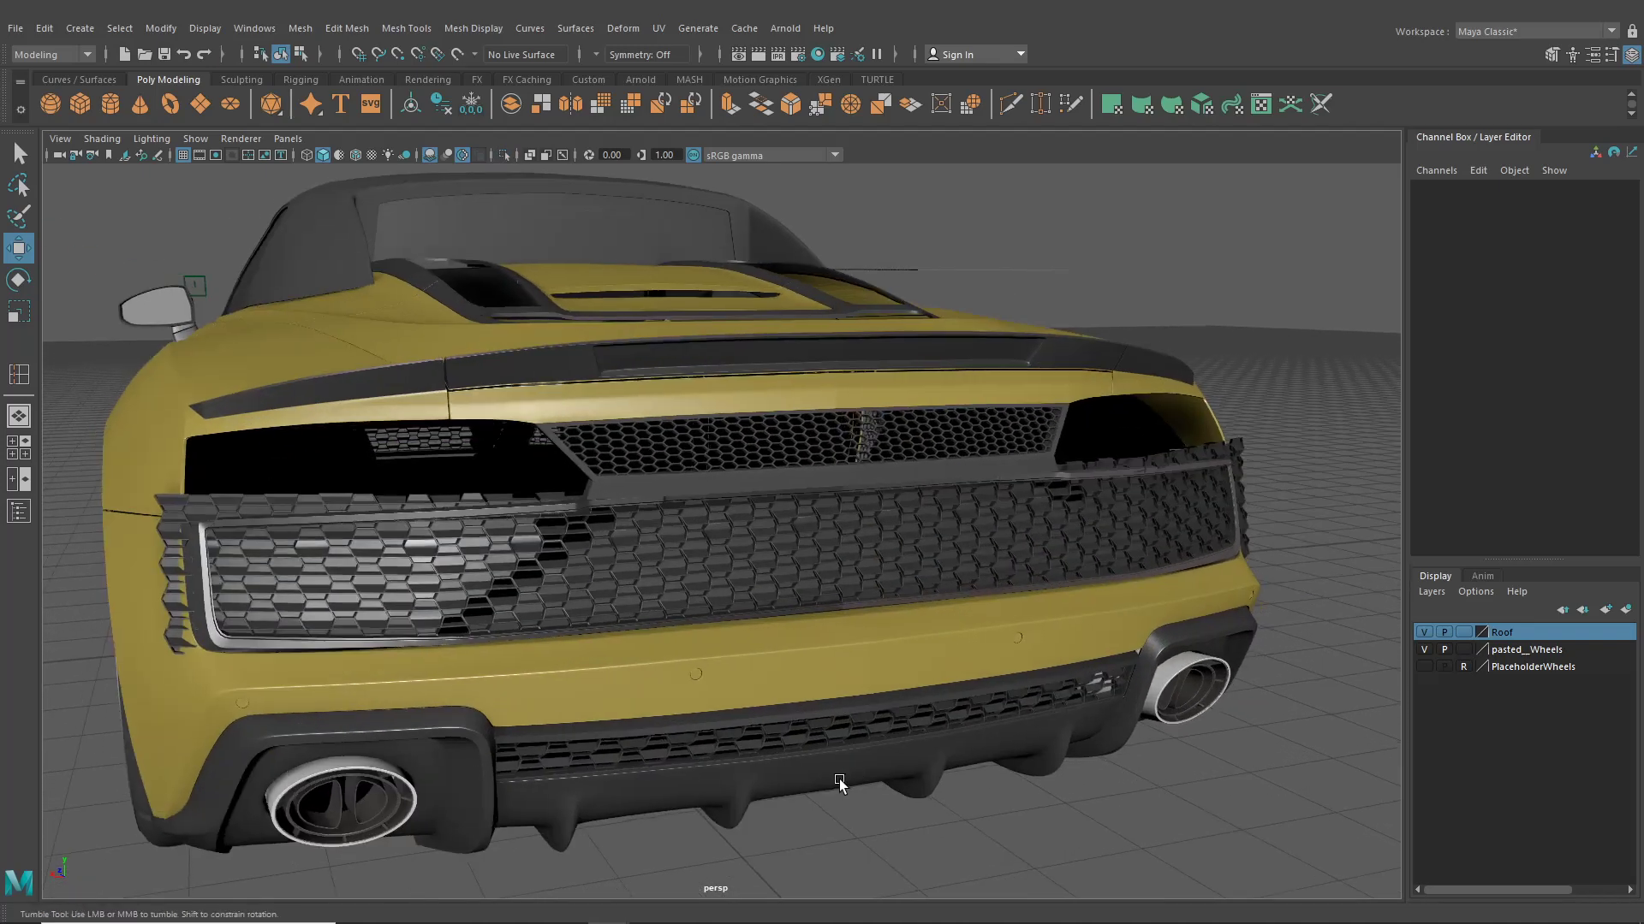
pyautogui.moveTo(839, 783)
pyautogui.keyDown('alt'); pyautogui.mouseDown()
pyautogui.moveTo(748, 793)
pyautogui.moveTo(947, 649)
pyautogui.moveTo(892, 699)
pyautogui.moveTo(907, 715)
pyautogui.moveTo(947, 265)
pyautogui.mouseUp(); pyautogui.keyUp('alt')
pyautogui.keyDown('alt'); pyautogui.moveTo(984, 467); pyautogui.dragTo(615, 404); pyautogui.keyUp('alt')
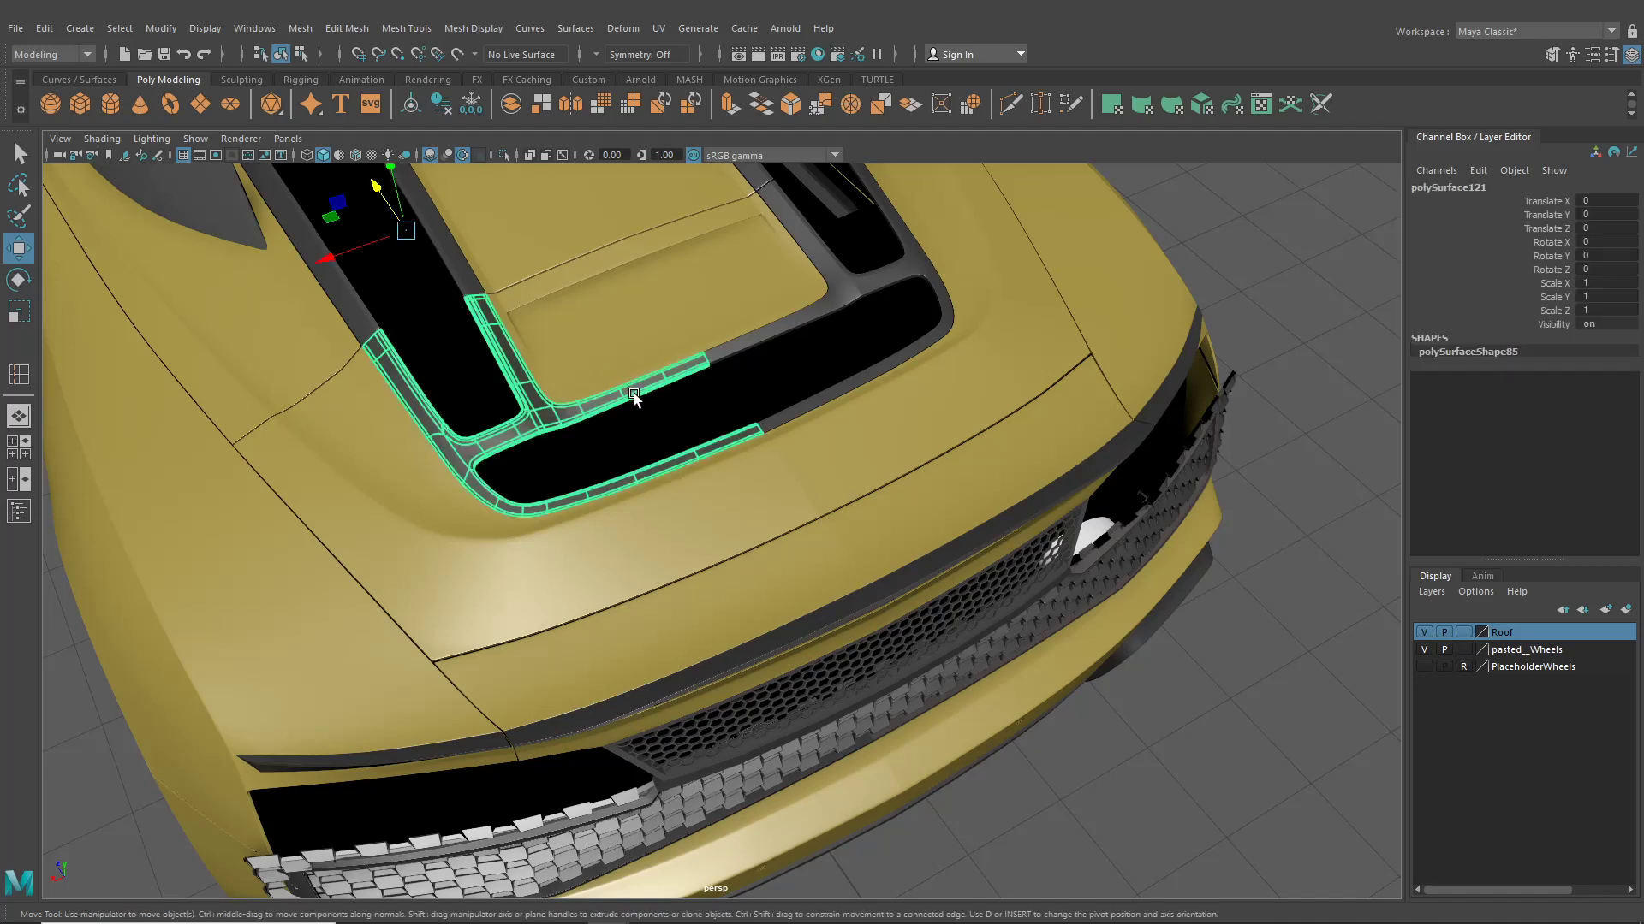
pyautogui.press('1')
# Duplicate the flat hexagon mesh plane lying away from the car and place the copy beside the car's rear
pyautogui.scroll(-10, 676, 411)
pyautogui.keyDown('alt'); pyautogui.moveTo(692, 428); pyautogui.dragTo(719, 555, button='middle'); pyautogui.keyUp('alt')
pyautogui.click(719, 275)
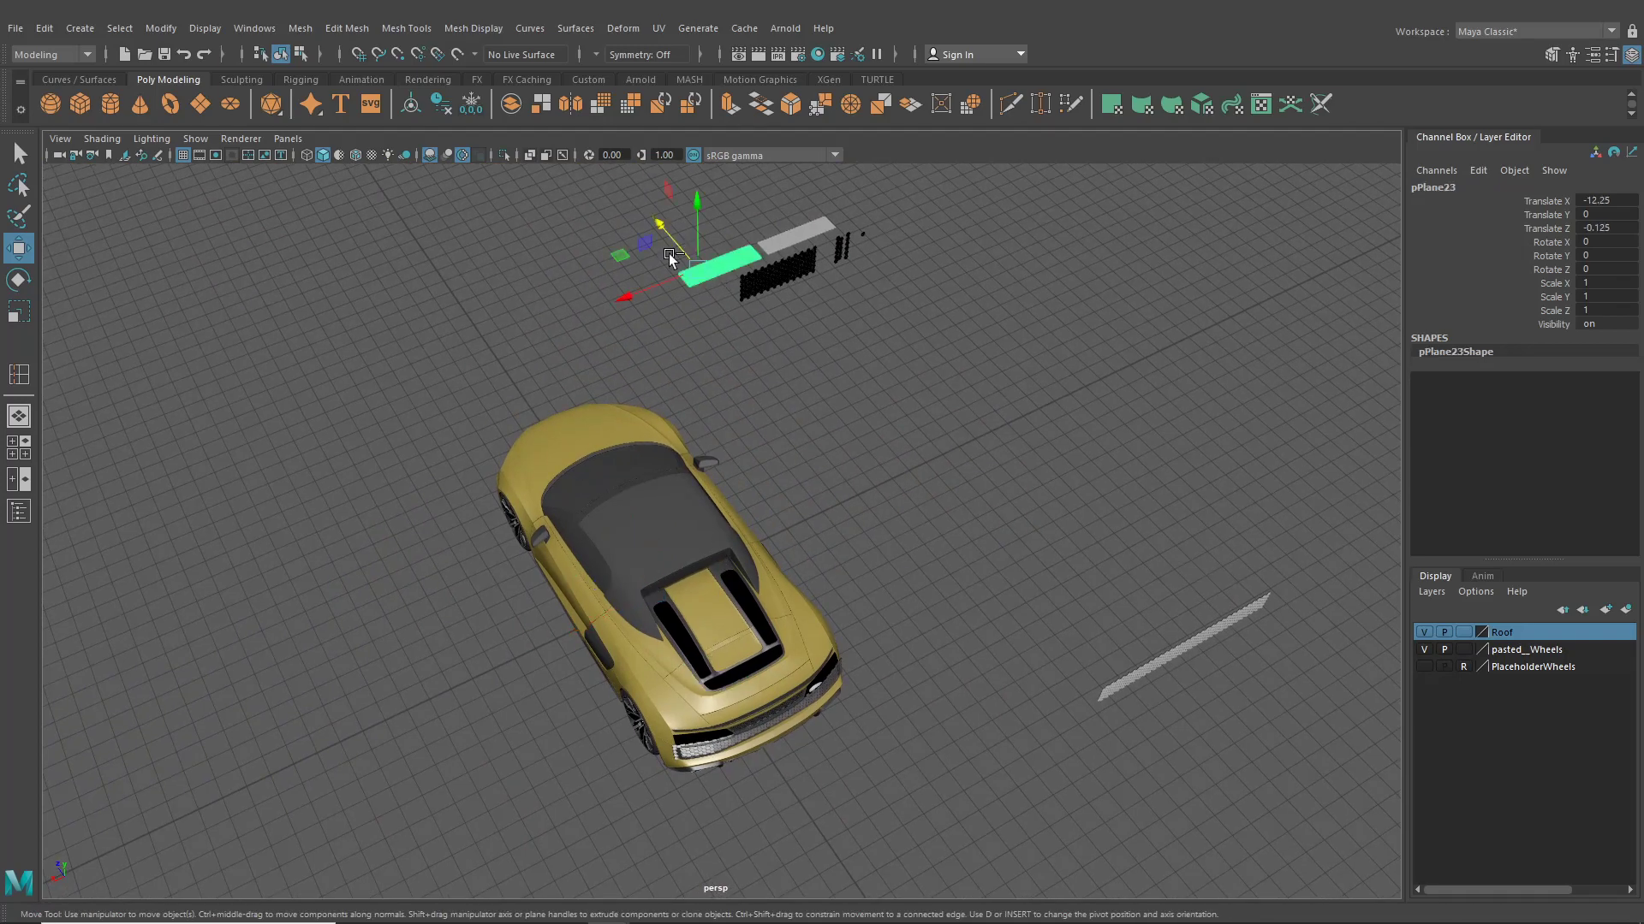
pyautogui.moveTo(671, 239); pyautogui.dragTo(753, 680)
pyautogui.scroll(10, 726, 445)
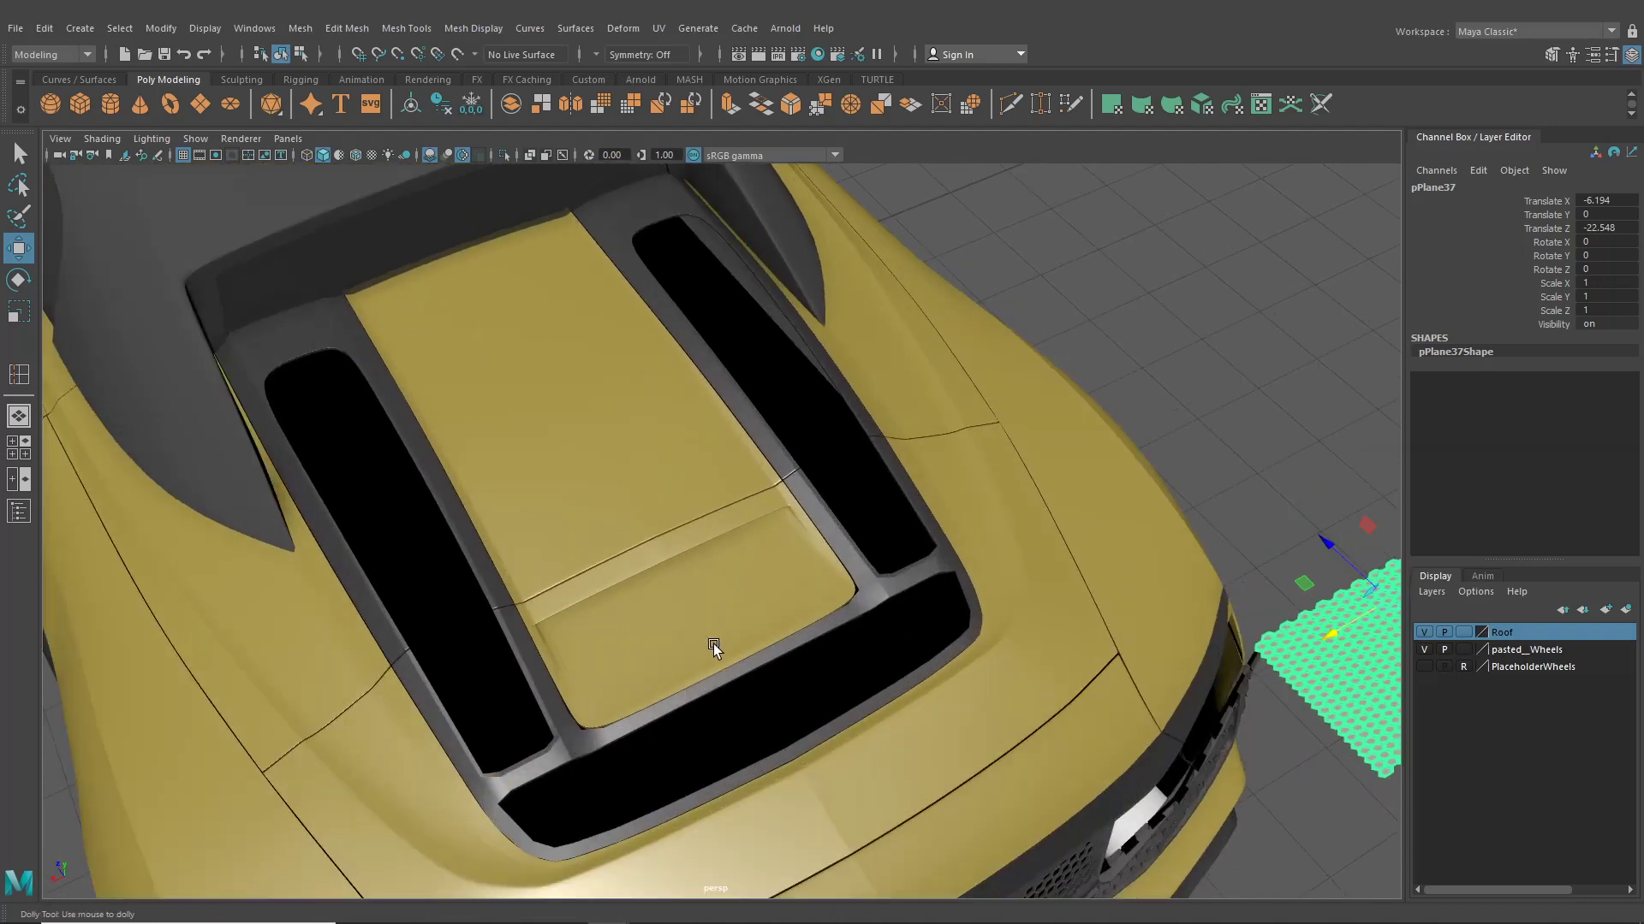
# Isolate the trim frame around the rear deck vents and frame its lower corner
pyautogui.click(669, 710)
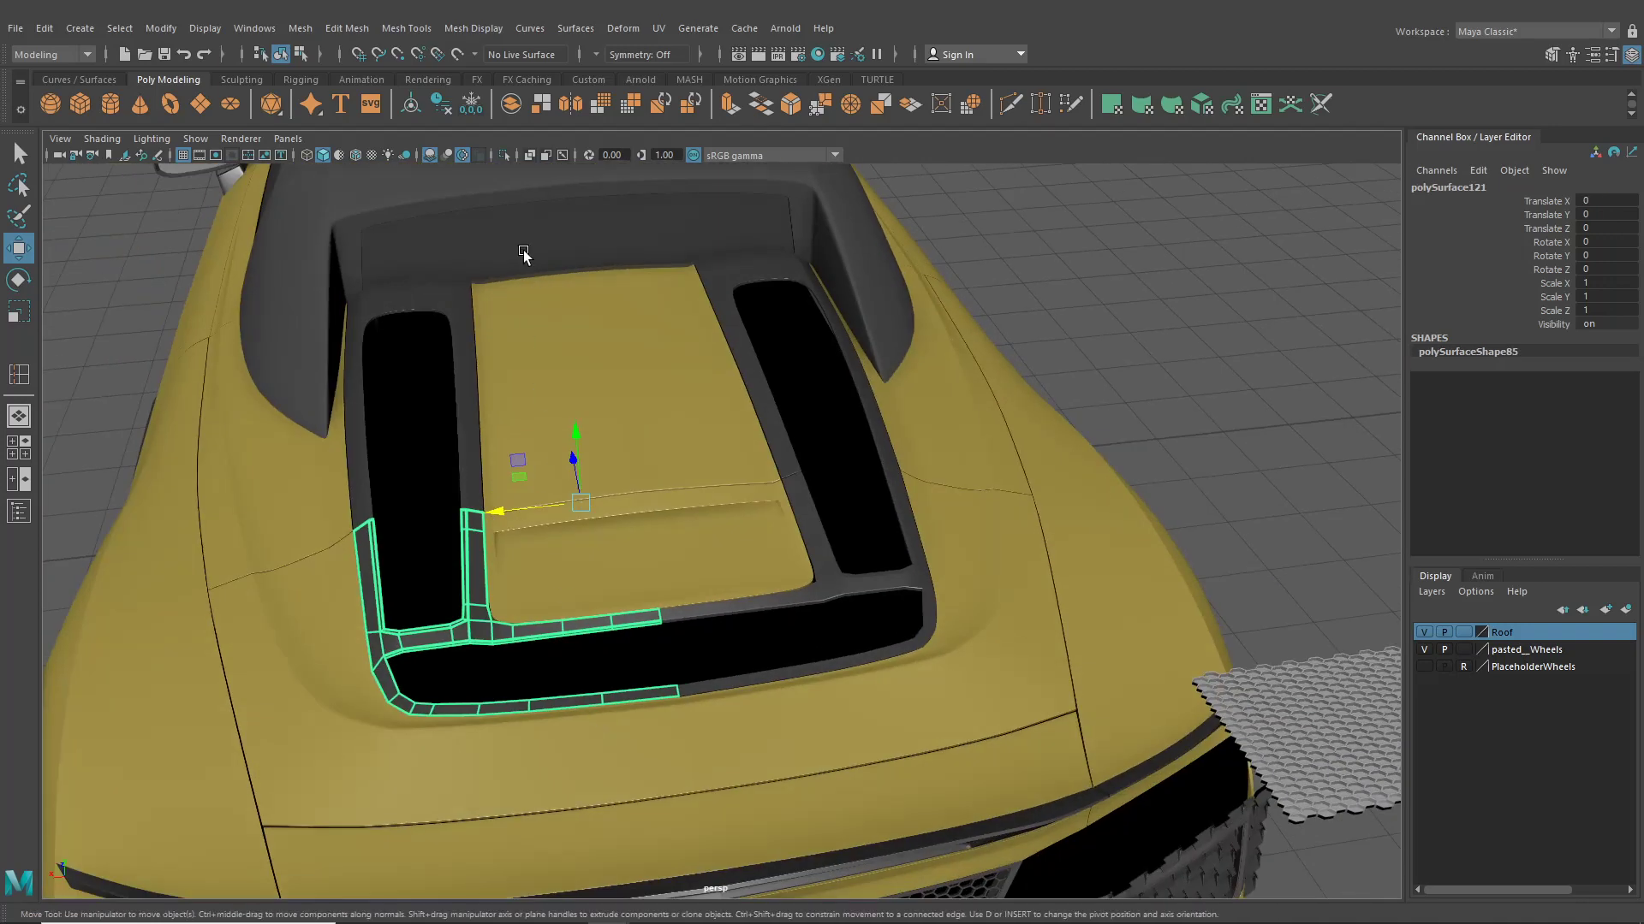
pyautogui.click(504, 154)
pyautogui.scroll(10, 639, 556)
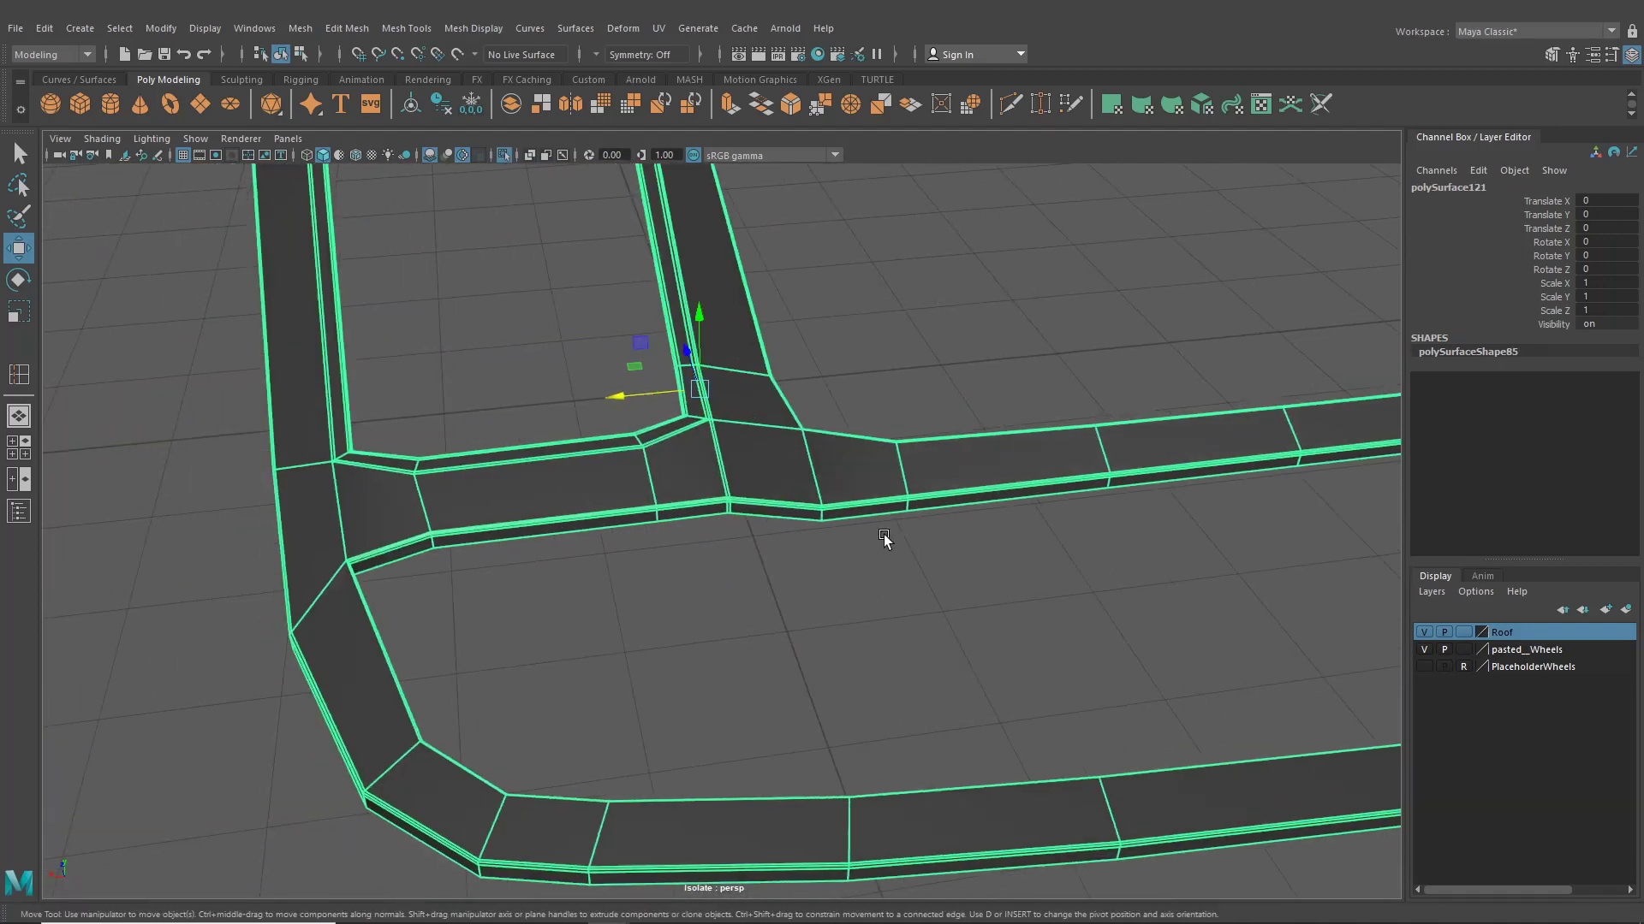
pyautogui.keyDown('alt'); pyautogui.moveTo(536, 540); pyautogui.dragTo(856, 528, button='middle'); pyautogui.keyUp('alt')
# Extrude the inner wall faces of the wide rear vent opening inward with a Local Translate Z of about 0.009
pyautogui.moveTo(572, 335); pyautogui.dragTo(574, 387, button='right')
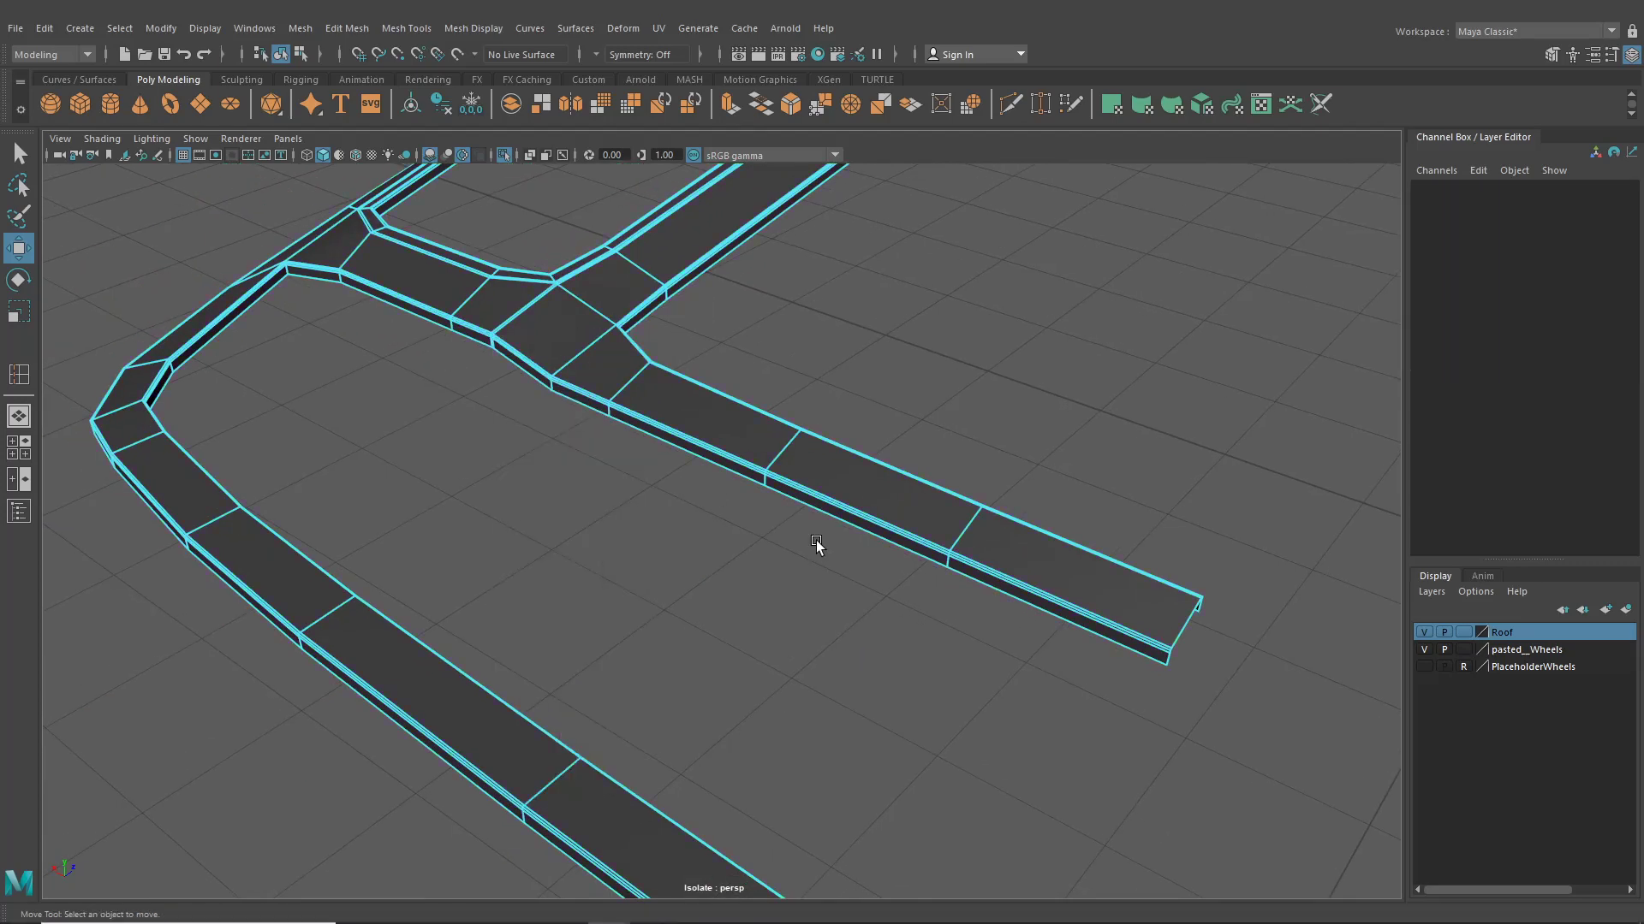
pyautogui.click(1041, 611)
pyautogui.keyDown('alt'); pyautogui.moveTo(890, 542); pyautogui.dragTo(764, 507); pyautogui.keyUp('alt')
pyautogui.scroll(4, 774, 615)
pyautogui.keyDown('alt'); pyautogui.moveTo(760, 508); pyautogui.dragTo(853, 569, button='right'); pyautogui.keyUp('alt')
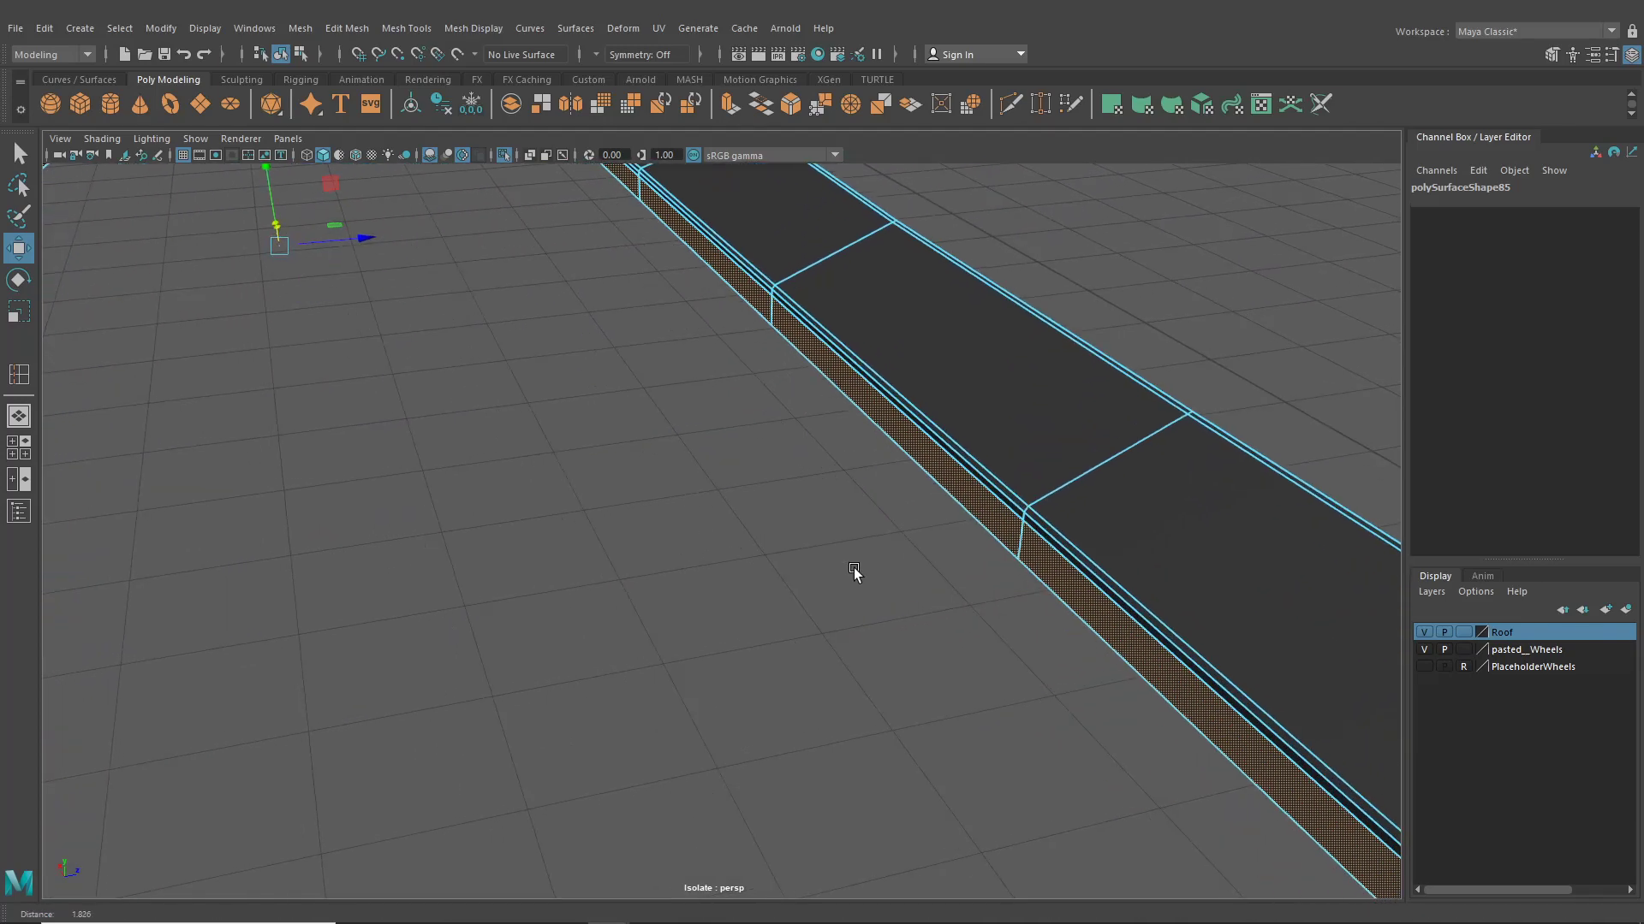
pyautogui.keyDown('shift'); pyautogui.click(1033, 528); pyautogui.keyUp('shift')
pyautogui.scroll(-5, 861, 547)
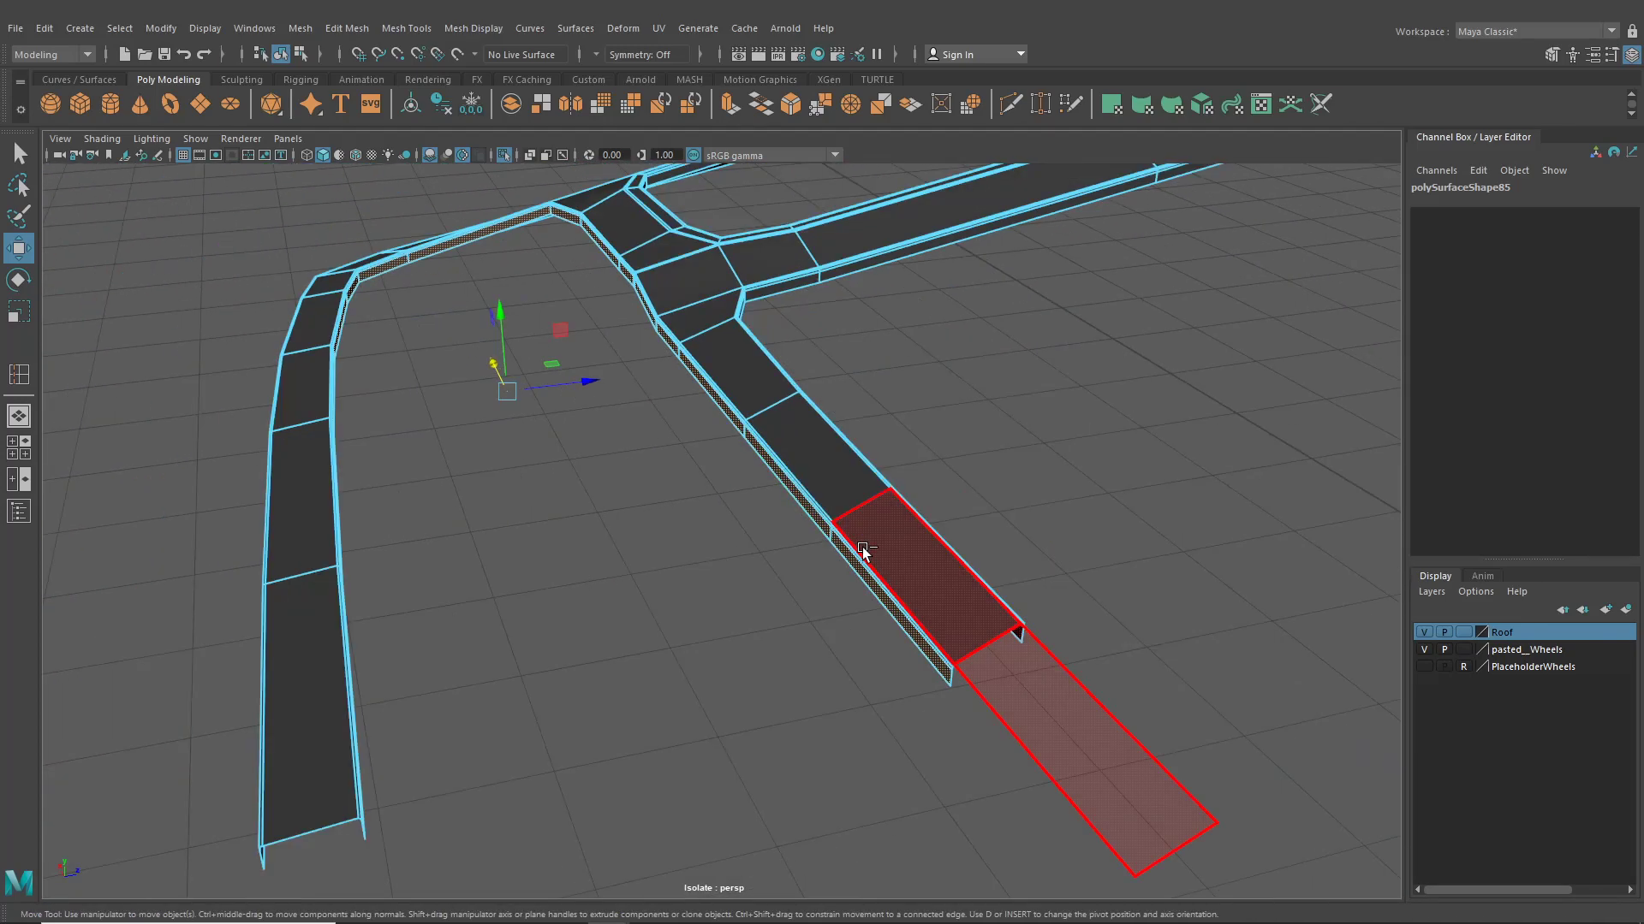
pyautogui.hotkey('ctrl', 'e')
pyautogui.keyDown('alt'); pyautogui.moveTo(512, 254); pyautogui.dragTo(593, 396); pyautogui.keyUp('alt')
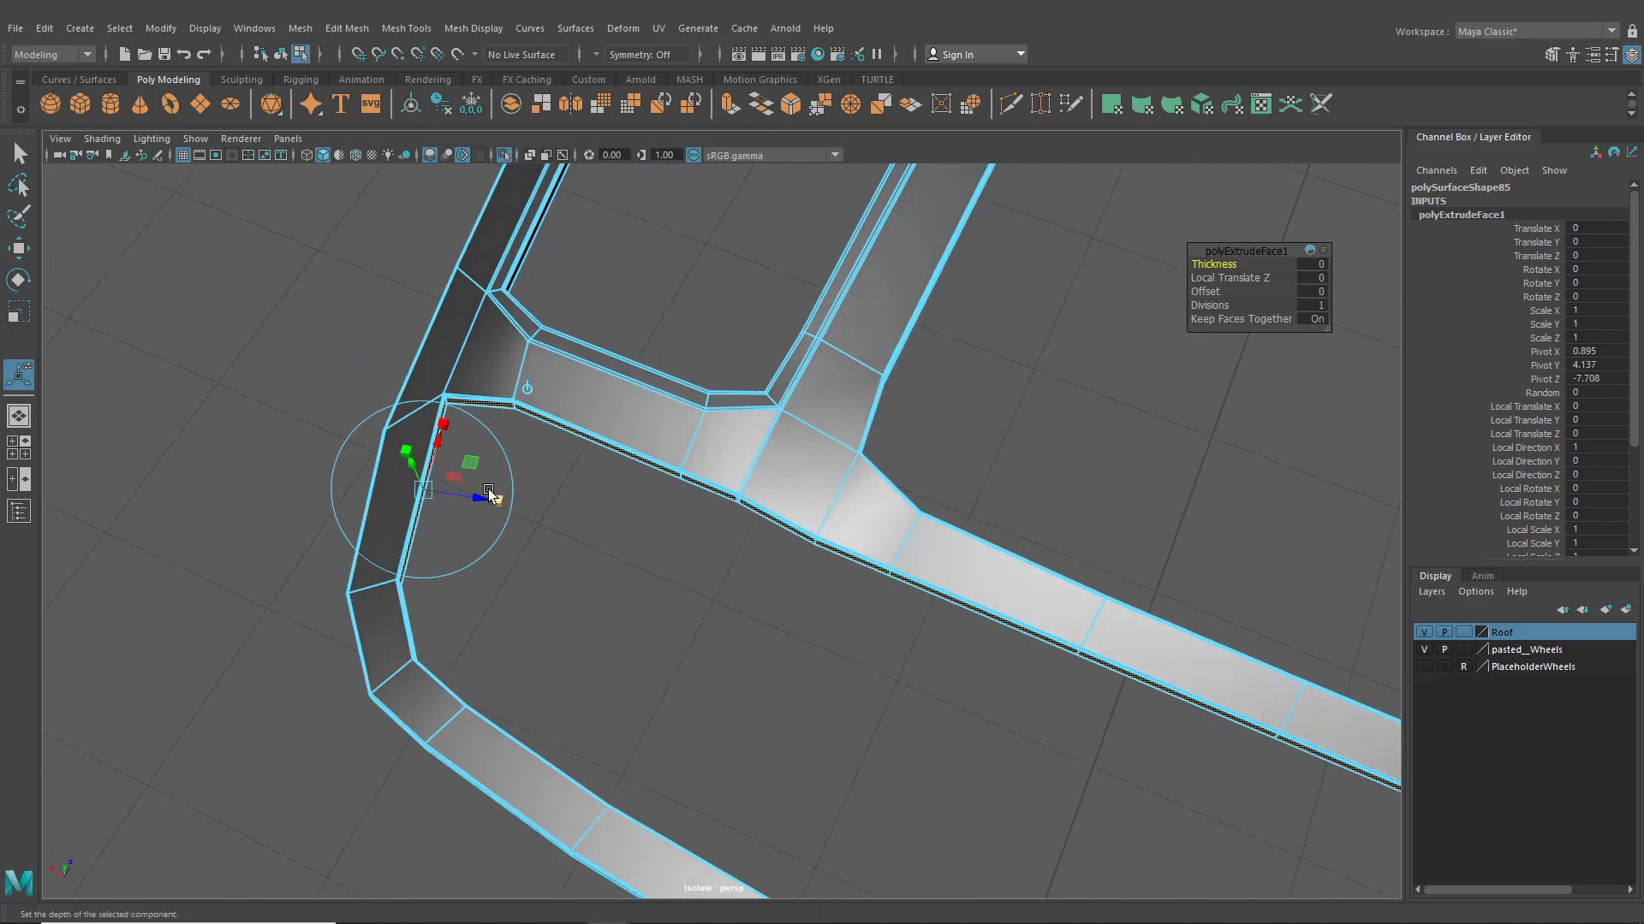
pyautogui.moveTo(481, 498); pyautogui.dragTo(488, 497)
pyautogui.keyDown('alt'); pyautogui.moveTo(489, 497); pyautogui.dragTo(673, 401); pyautogui.keyUp('alt')
pyautogui.keyDown('alt'); pyautogui.moveTo(668, 445); pyautogui.dragTo(683, 600, button='right'); pyautogui.keyUp('alt')
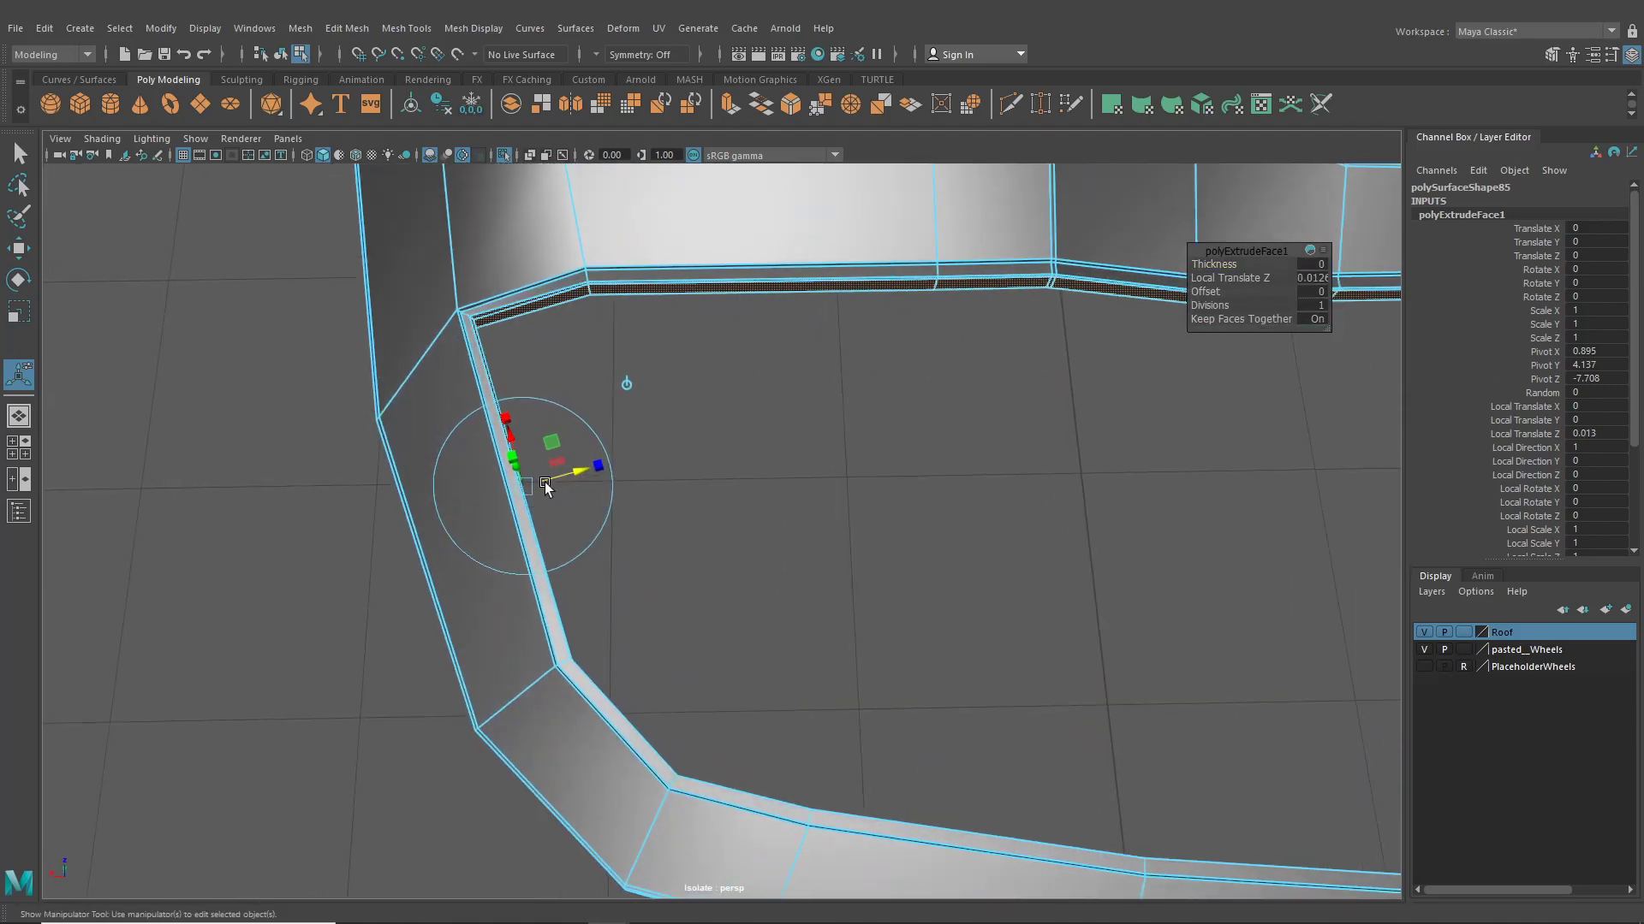
pyautogui.moveTo(578, 469); pyautogui.dragTo(651, 383)
# Move the short vertical edges at the extruded ledge's sharp inner corner sideways and lengthwise to even the ledge
pyautogui.rightClick(627, 383)
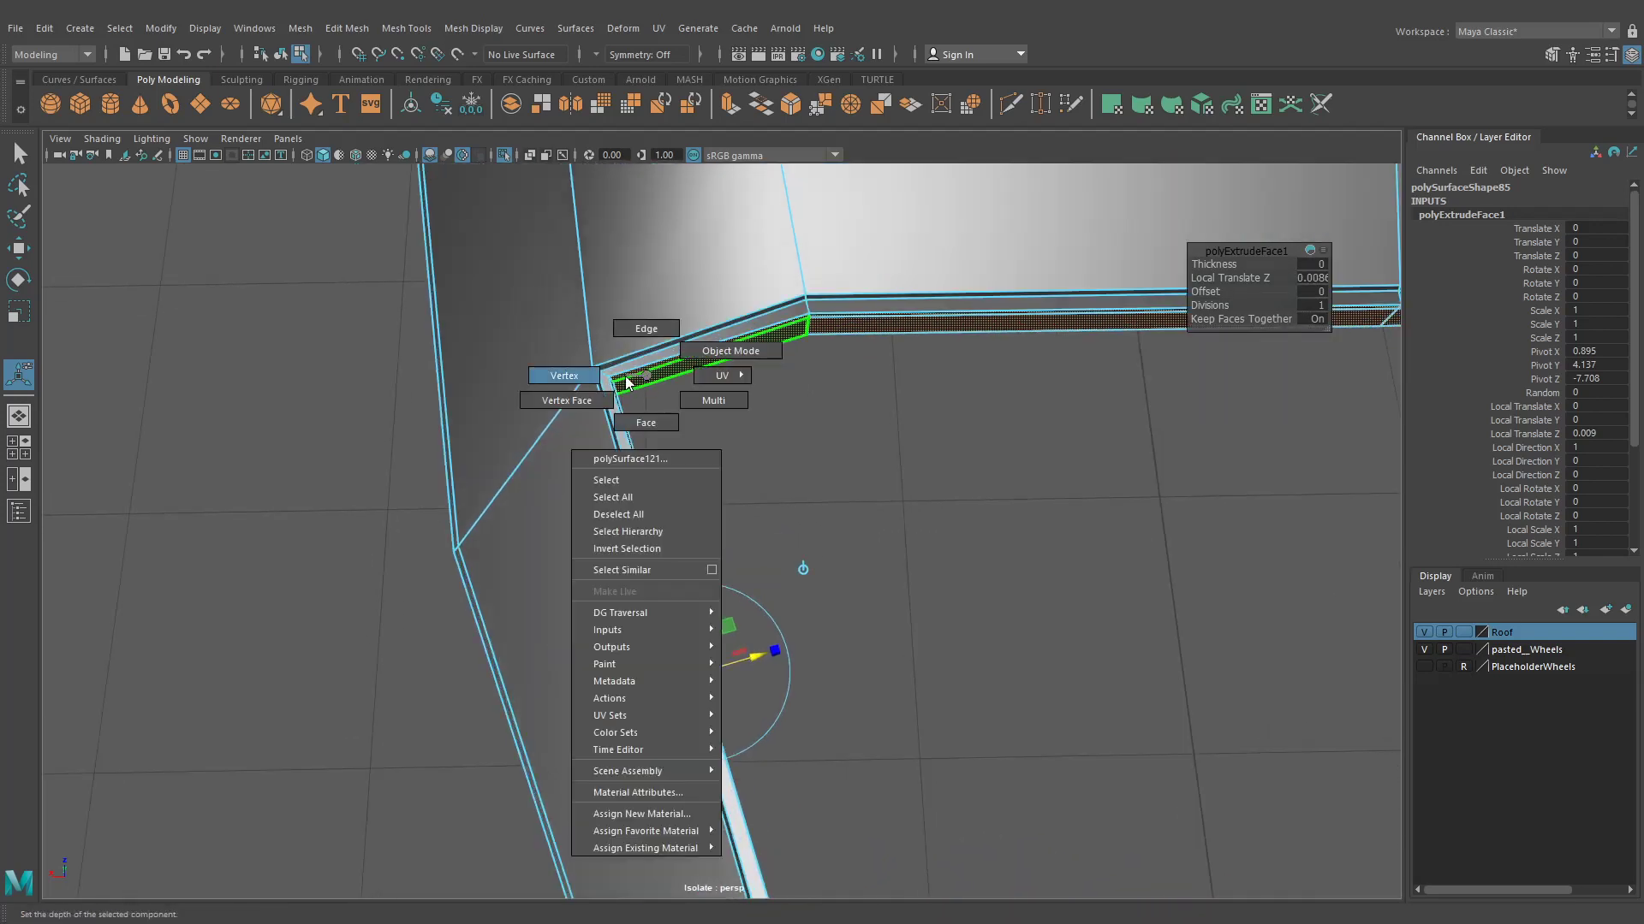
pyautogui.moveTo(625, 376); pyautogui.dragTo(640, 353, button='right')
pyautogui.keyDown('alt'); pyautogui.moveTo(644, 368); pyautogui.dragTo(616, 232); pyautogui.keyUp('alt')
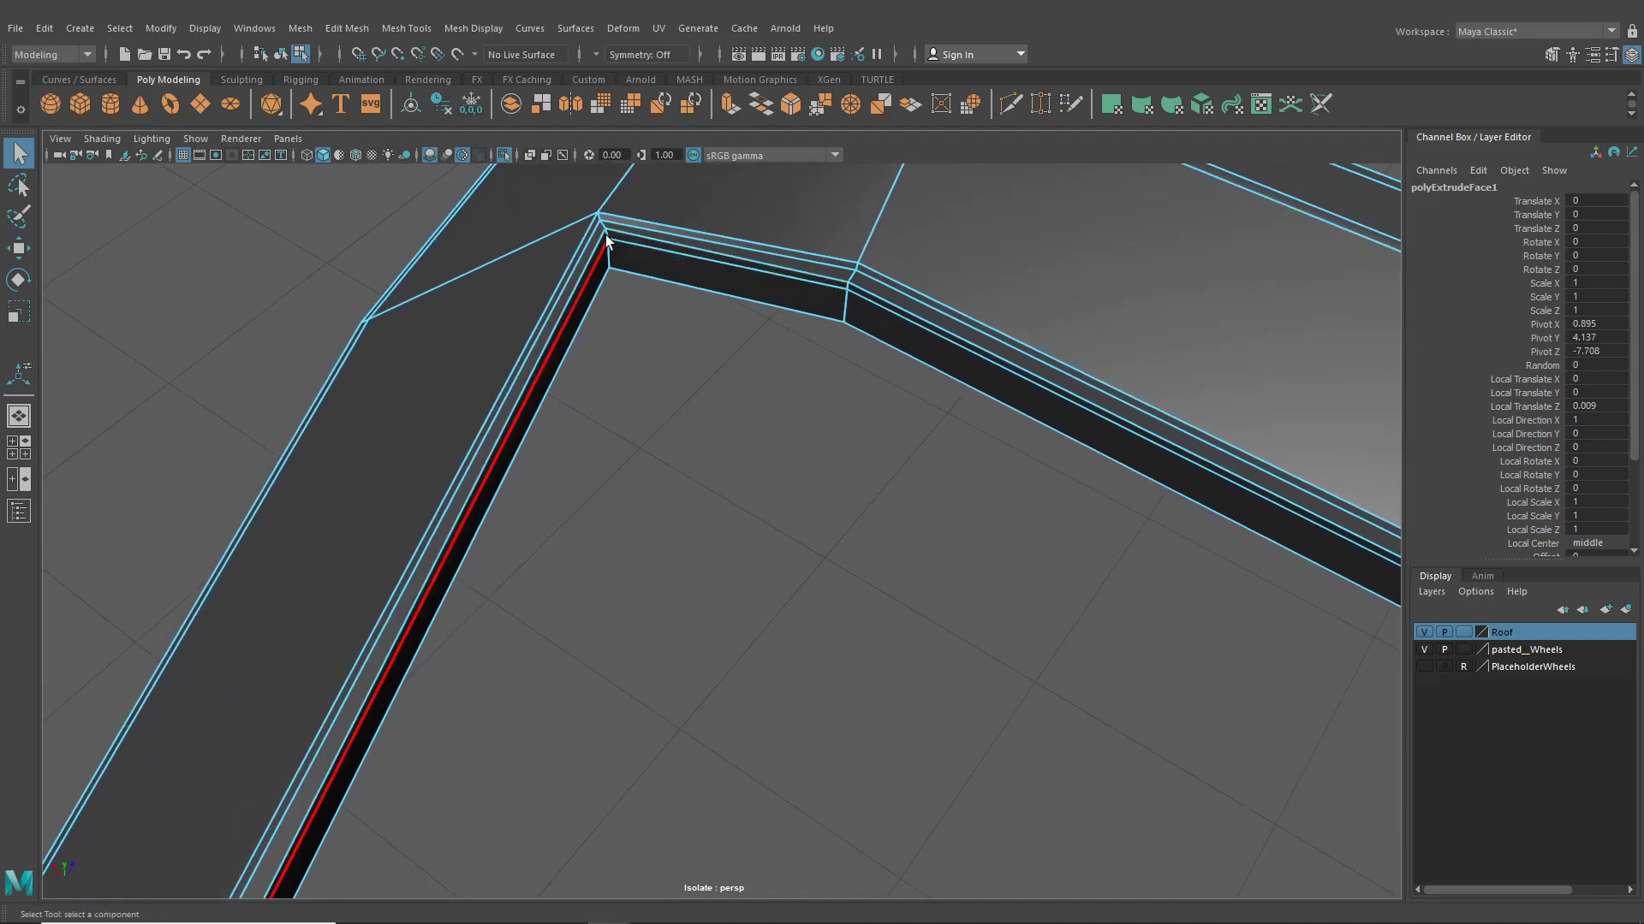
pyautogui.keyDown('alt'); pyautogui.moveTo(606, 235); pyautogui.dragTo(630, 332, button='middle'); pyautogui.keyUp('alt')
pyautogui.keyDown('alt'); pyautogui.moveTo(631, 332); pyautogui.dragTo(695, 438, button='right'); pyautogui.keyUp('alt')
pyautogui.click(632, 285)
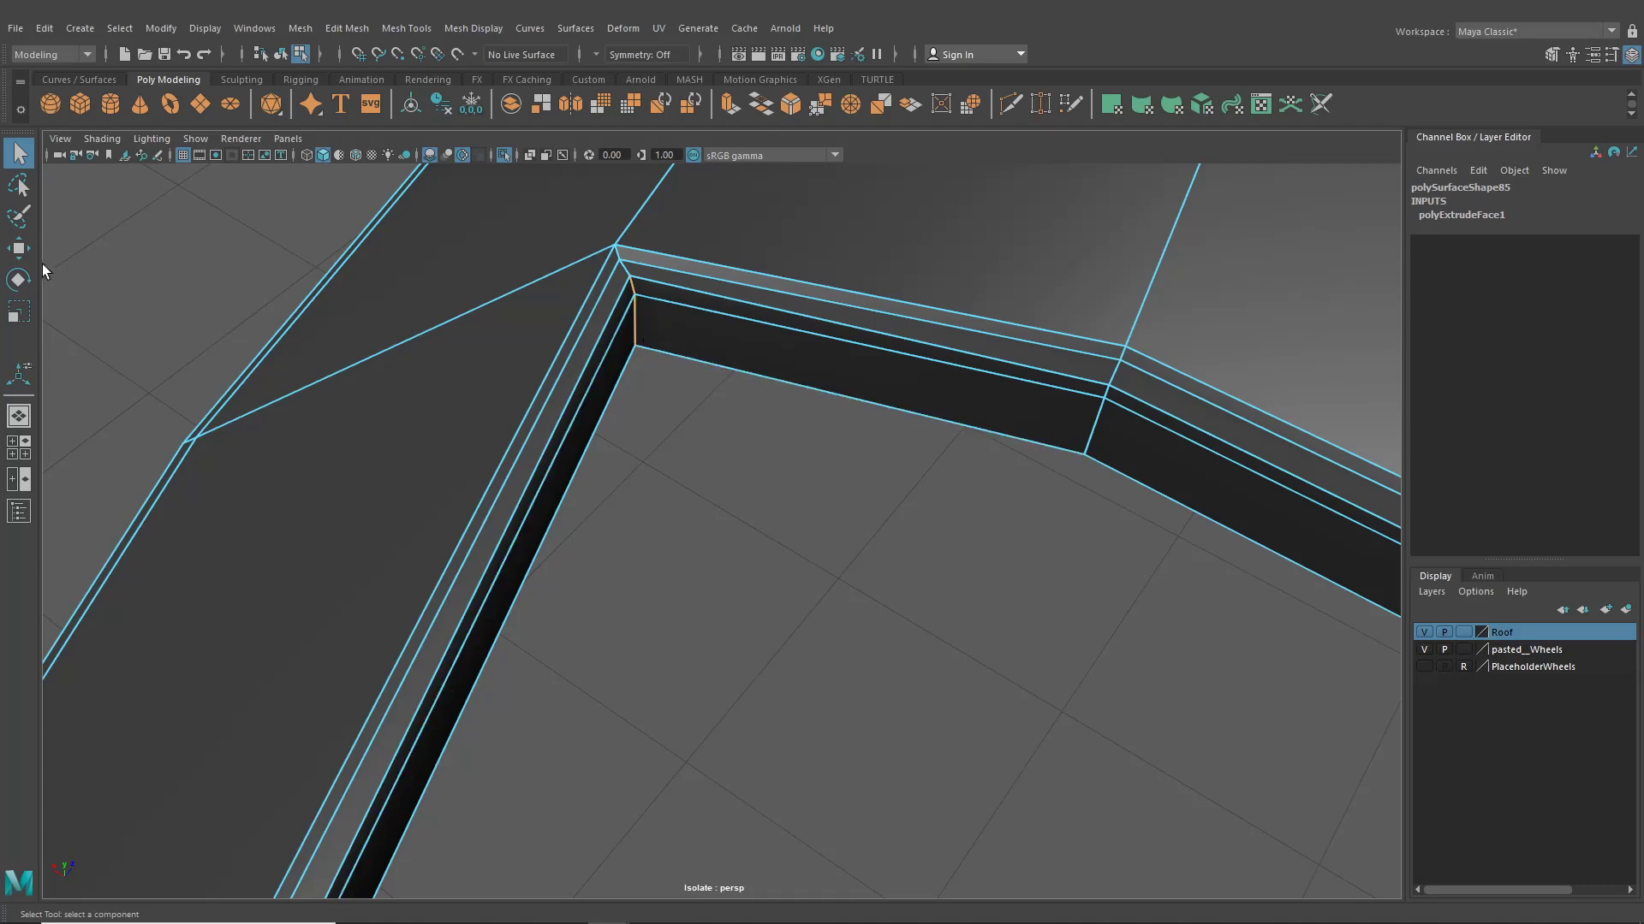
pyautogui.click(20, 252)
pyautogui.keyDown('alt'); pyautogui.moveTo(629, 411); pyautogui.dragTo(781, 524); pyautogui.keyUp('alt')
pyautogui.keyDown('alt'); pyautogui.moveTo(785, 514); pyautogui.dragTo(757, 383, button='middle'); pyautogui.keyUp('alt')
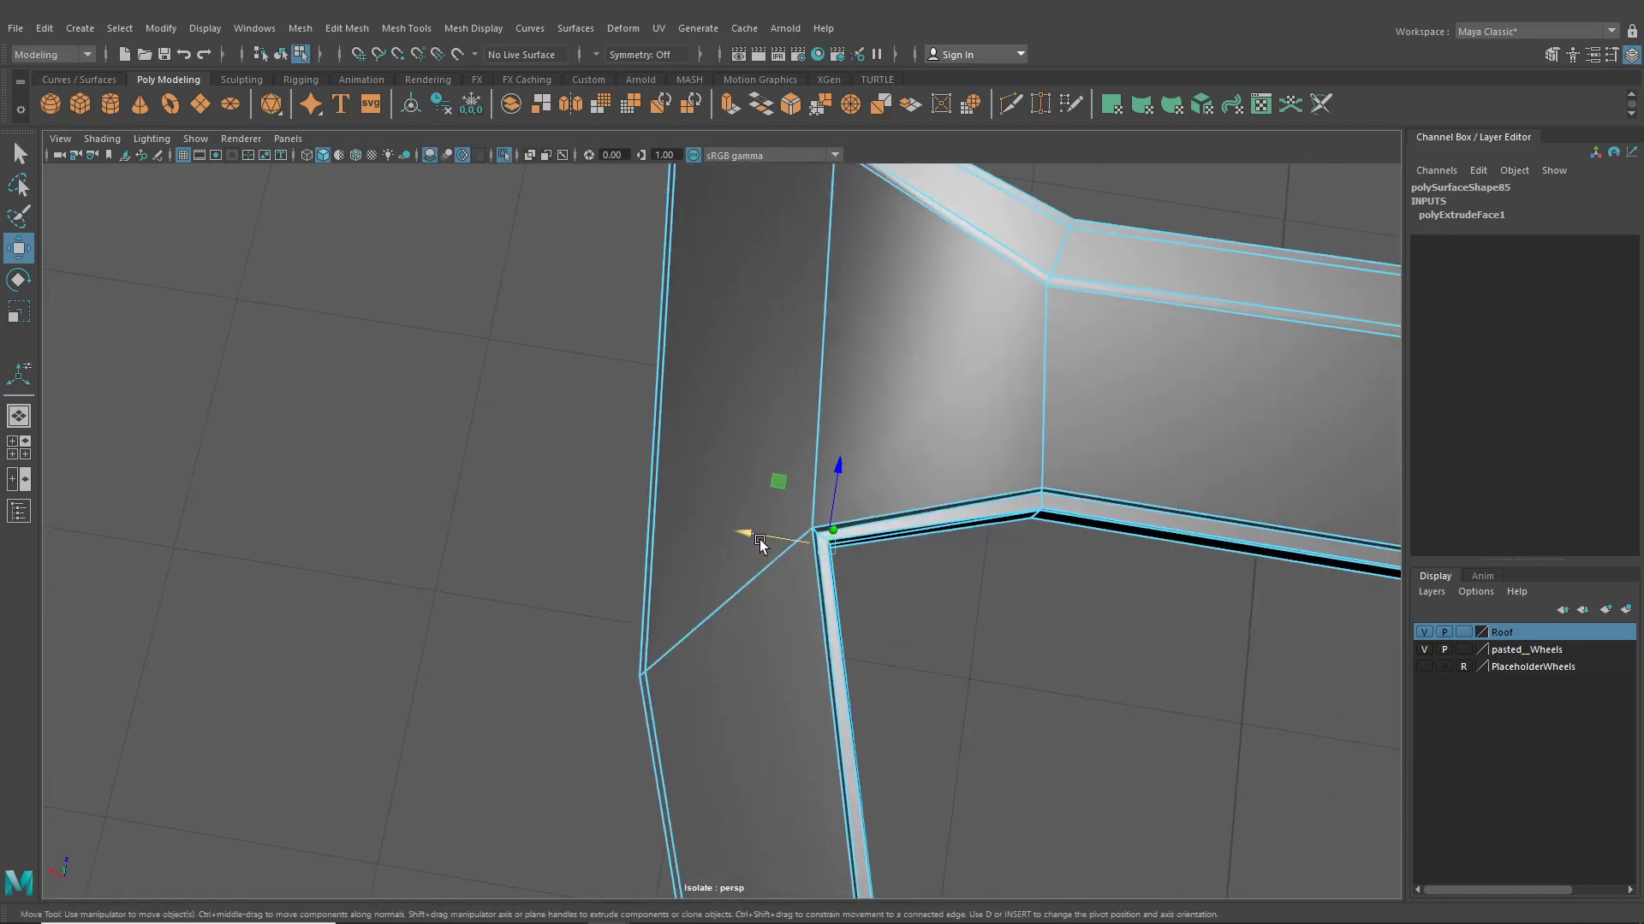
pyautogui.moveTo(759, 540); pyautogui.dragTo(762, 540)
pyautogui.moveTo(835, 499); pyautogui.dragTo(784, 545)
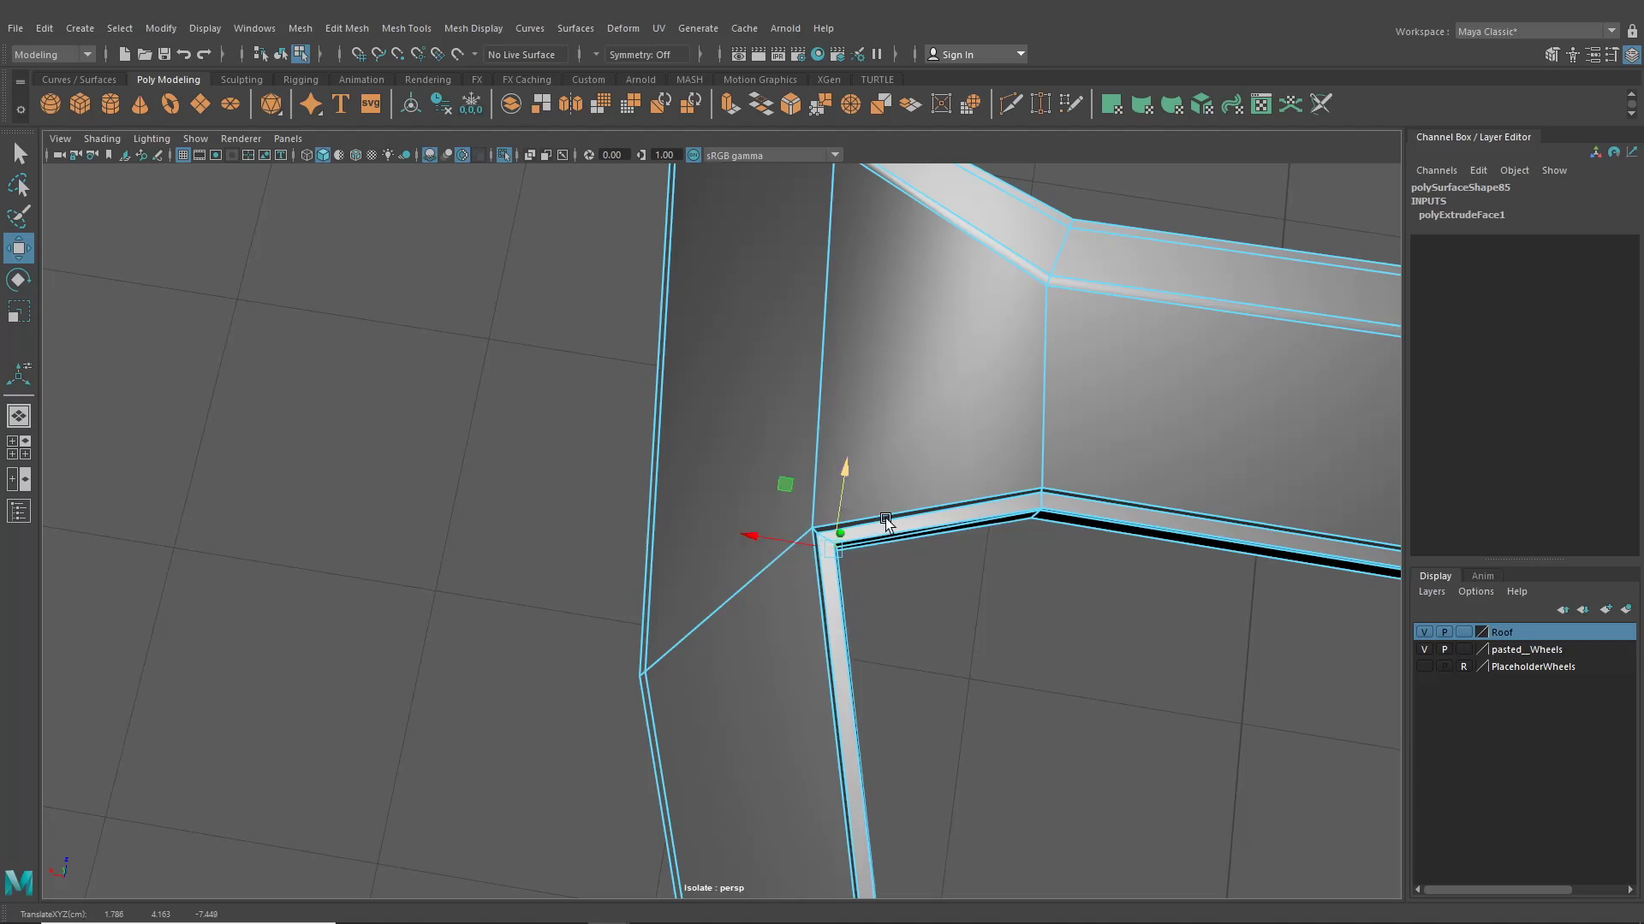
# Insert an edge loop along the extruded ledge, close to its border with the trim's top surface
pyautogui.scroll(-3, 890, 531)
pyautogui.keyDown('alt'); pyautogui.moveTo(968, 608); pyautogui.dragTo(863, 432, button='middle'); pyautogui.keyUp('alt')
pyautogui.scroll(-4, 908, 526)
pyautogui.keyDown('alt'); pyautogui.moveTo(910, 532); pyautogui.dragTo(774, 512, button='middle'); pyautogui.keyUp('alt')
pyautogui.scroll(1, 771, 507)
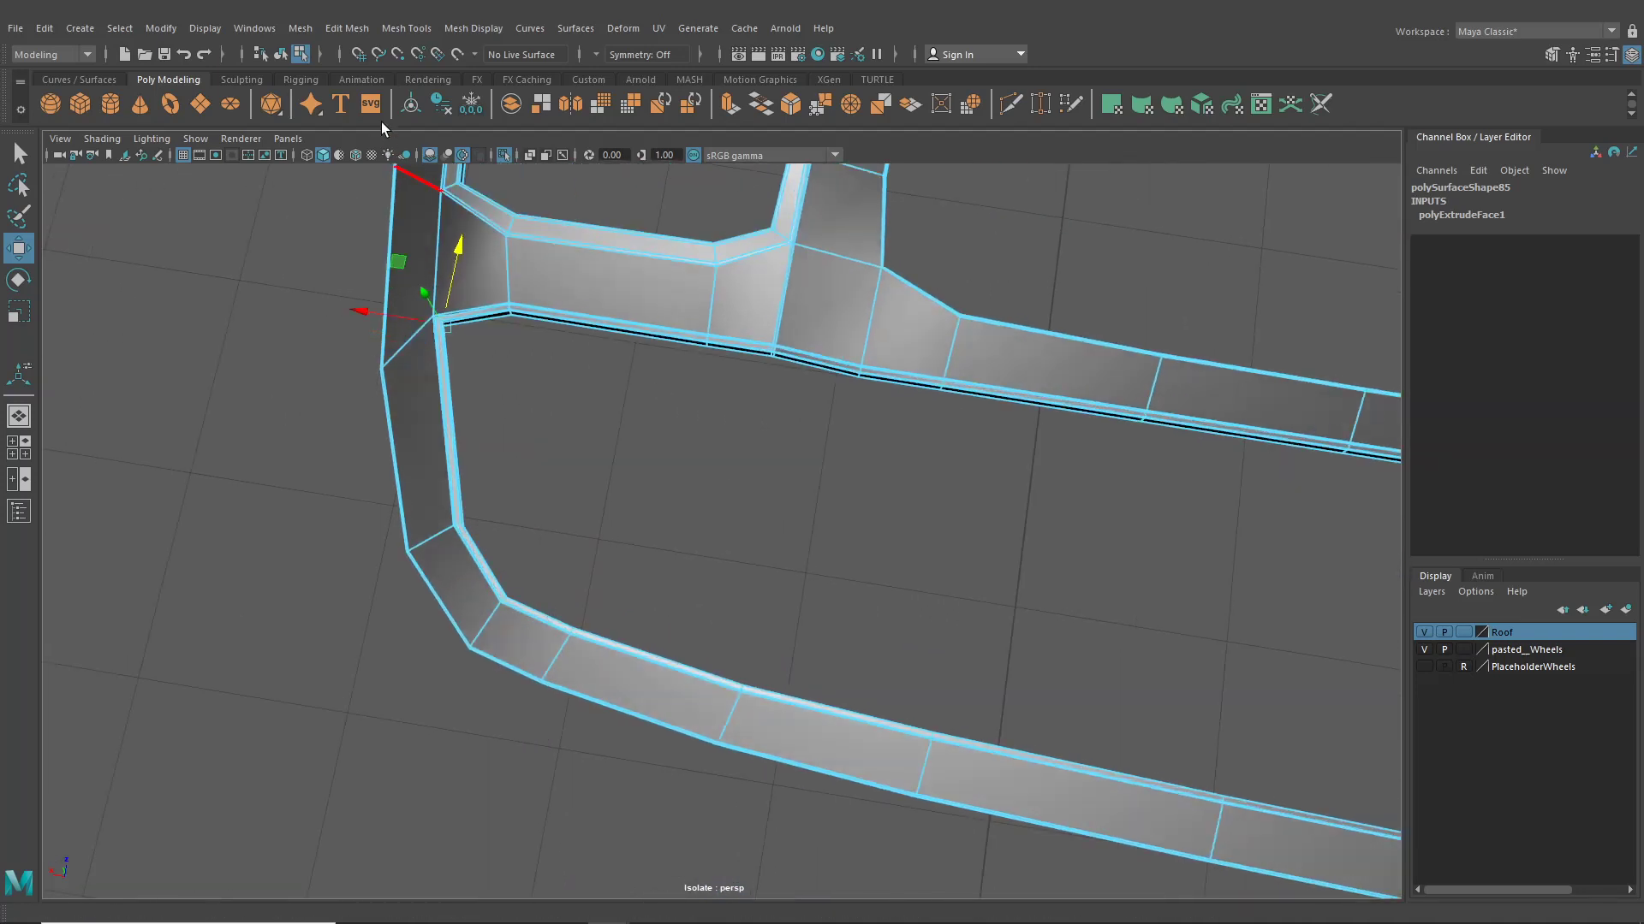
pyautogui.click(409, 28)
pyautogui.click(444, 159)
pyautogui.scroll(10, 763, 404)
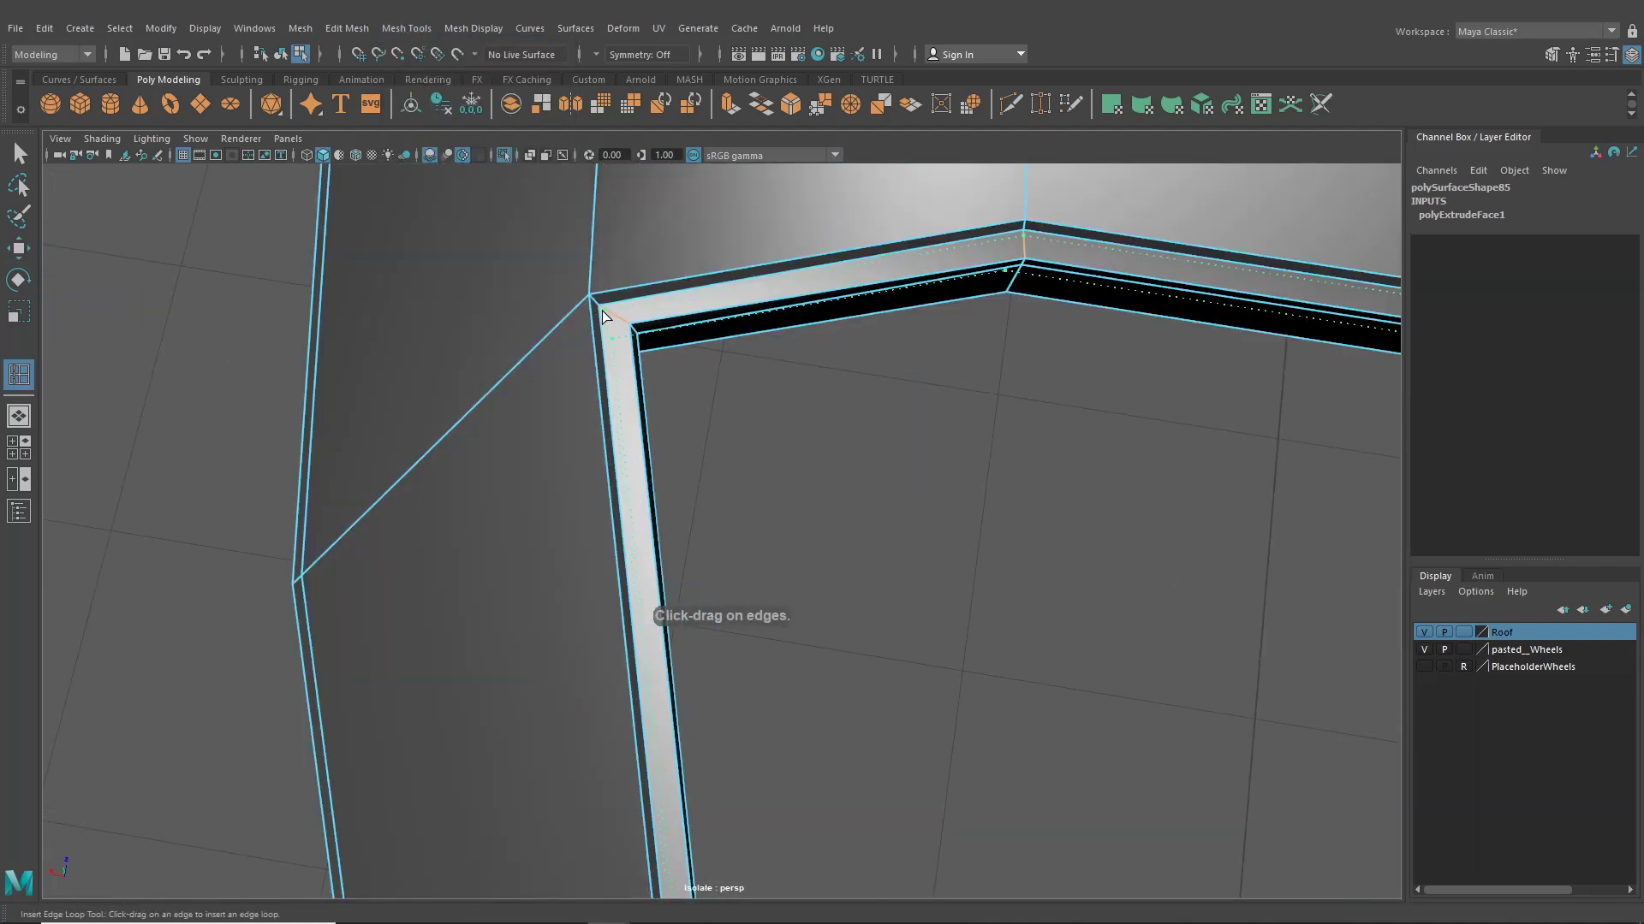
pyautogui.click(601, 311)
pyautogui.press('q')
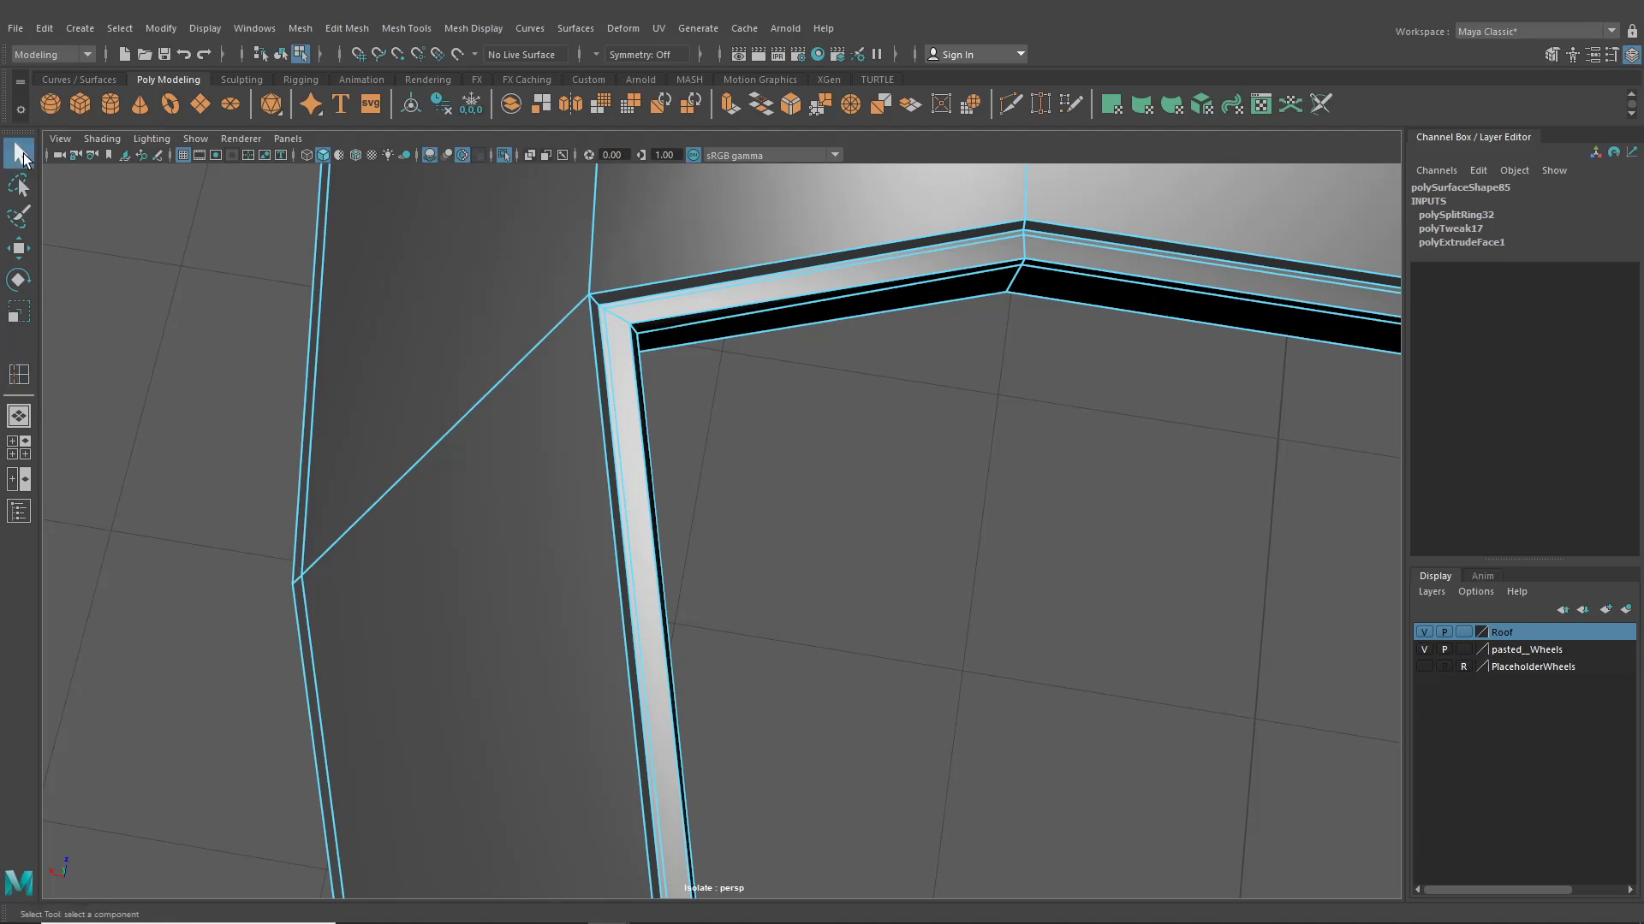
# Return the vent trim to object mode, deselect it and inspect the new ledge up close
pyautogui.keyDown('alt'); pyautogui.moveTo(601, 310); pyautogui.dragTo(639, 413); pyautogui.keyUp('alt')
pyautogui.moveTo(741, 439); pyautogui.dragTo(734, 482, button='right')
pyautogui.scroll(-10, 923, 563)
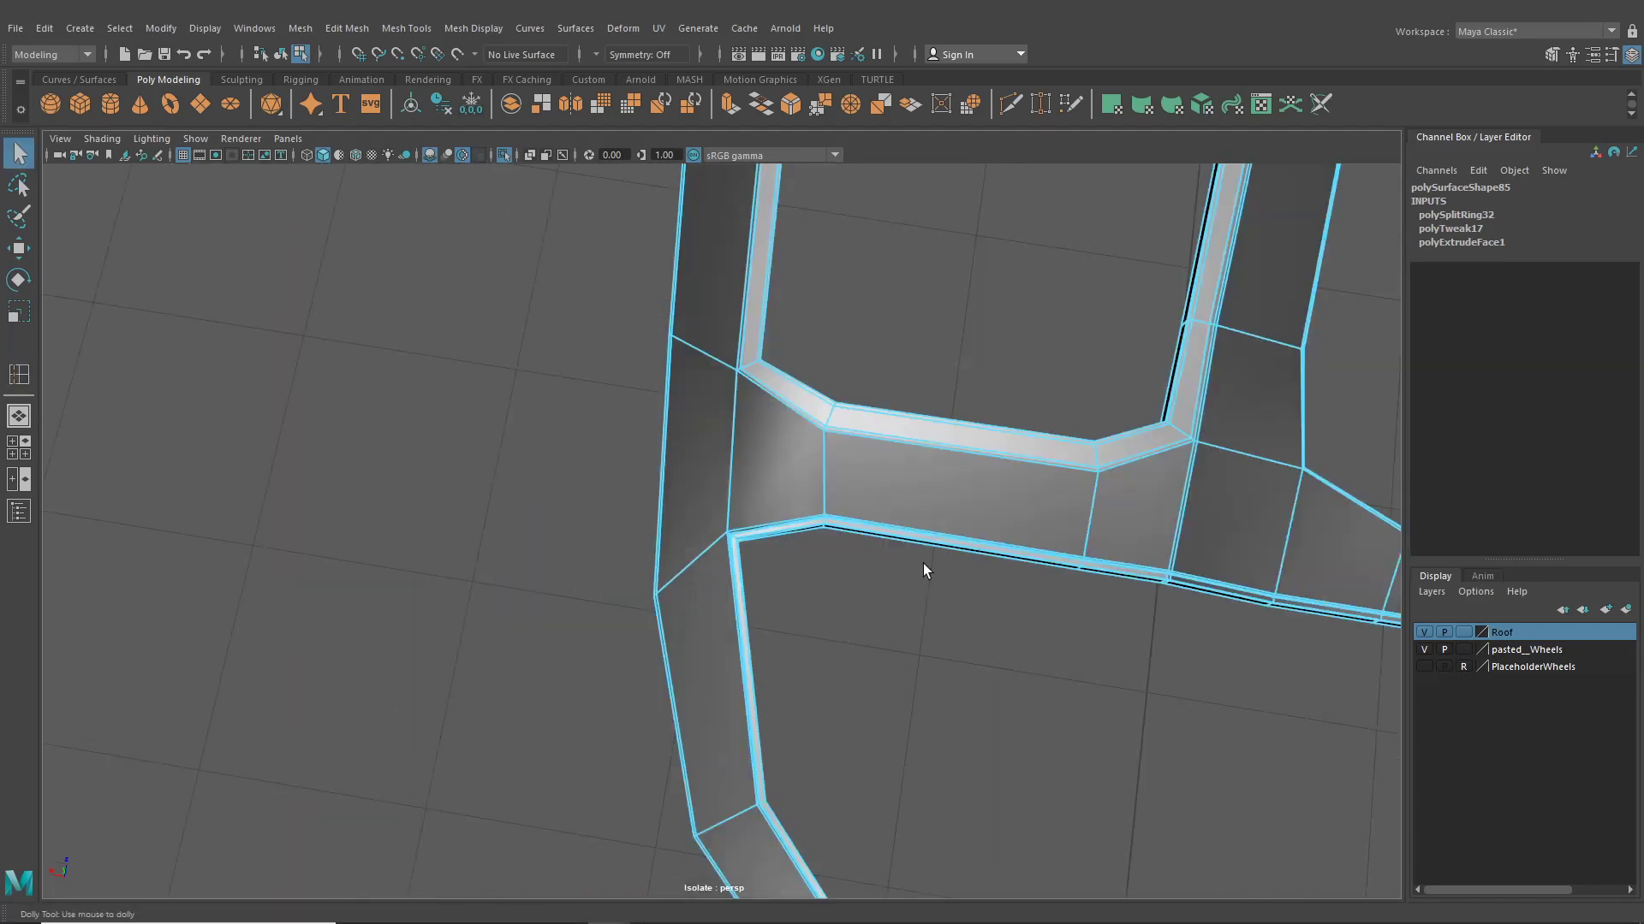
pyautogui.keyDown('alt'); pyautogui.moveTo(923, 563); pyautogui.dragTo(749, 444, button='middle'); pyautogui.keyUp('alt')
pyautogui.click(750, 451)
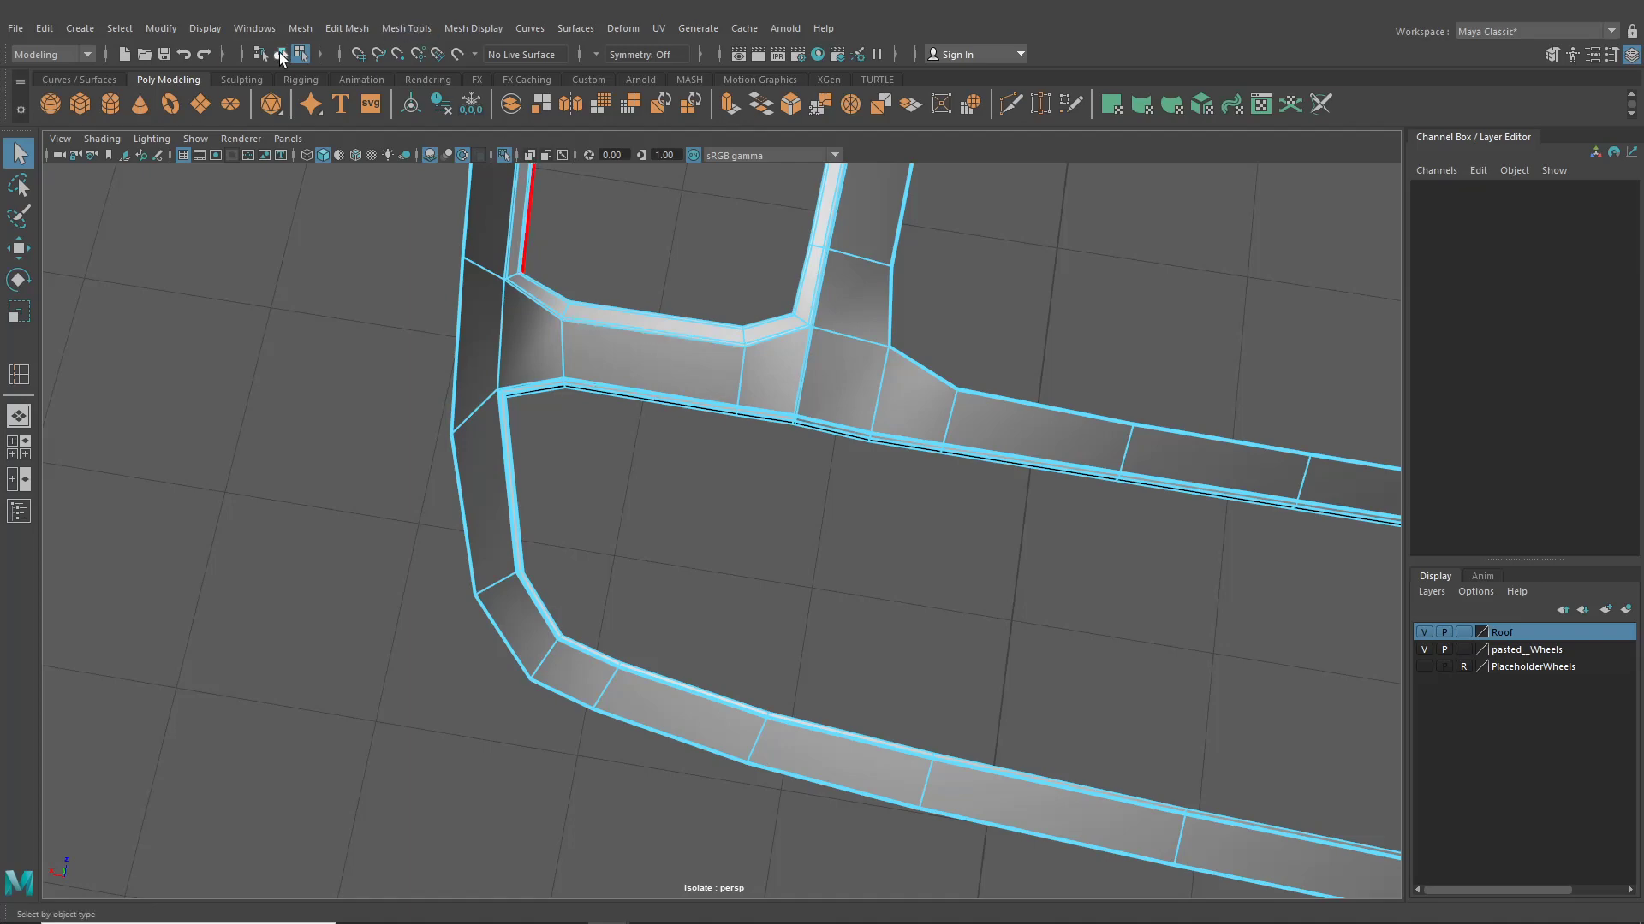
pyautogui.click(280, 54)
pyautogui.click(715, 553)
pyautogui.keyDown('alt'); pyautogui.moveTo(716, 553); pyautogui.dragTo(844, 531); pyautogui.keyUp('alt')
pyautogui.scroll(5, 420, 428)
pyautogui.keyDown('alt'); pyautogui.moveTo(420, 428); pyautogui.dragTo(293, 498); pyautogui.keyUp('alt')
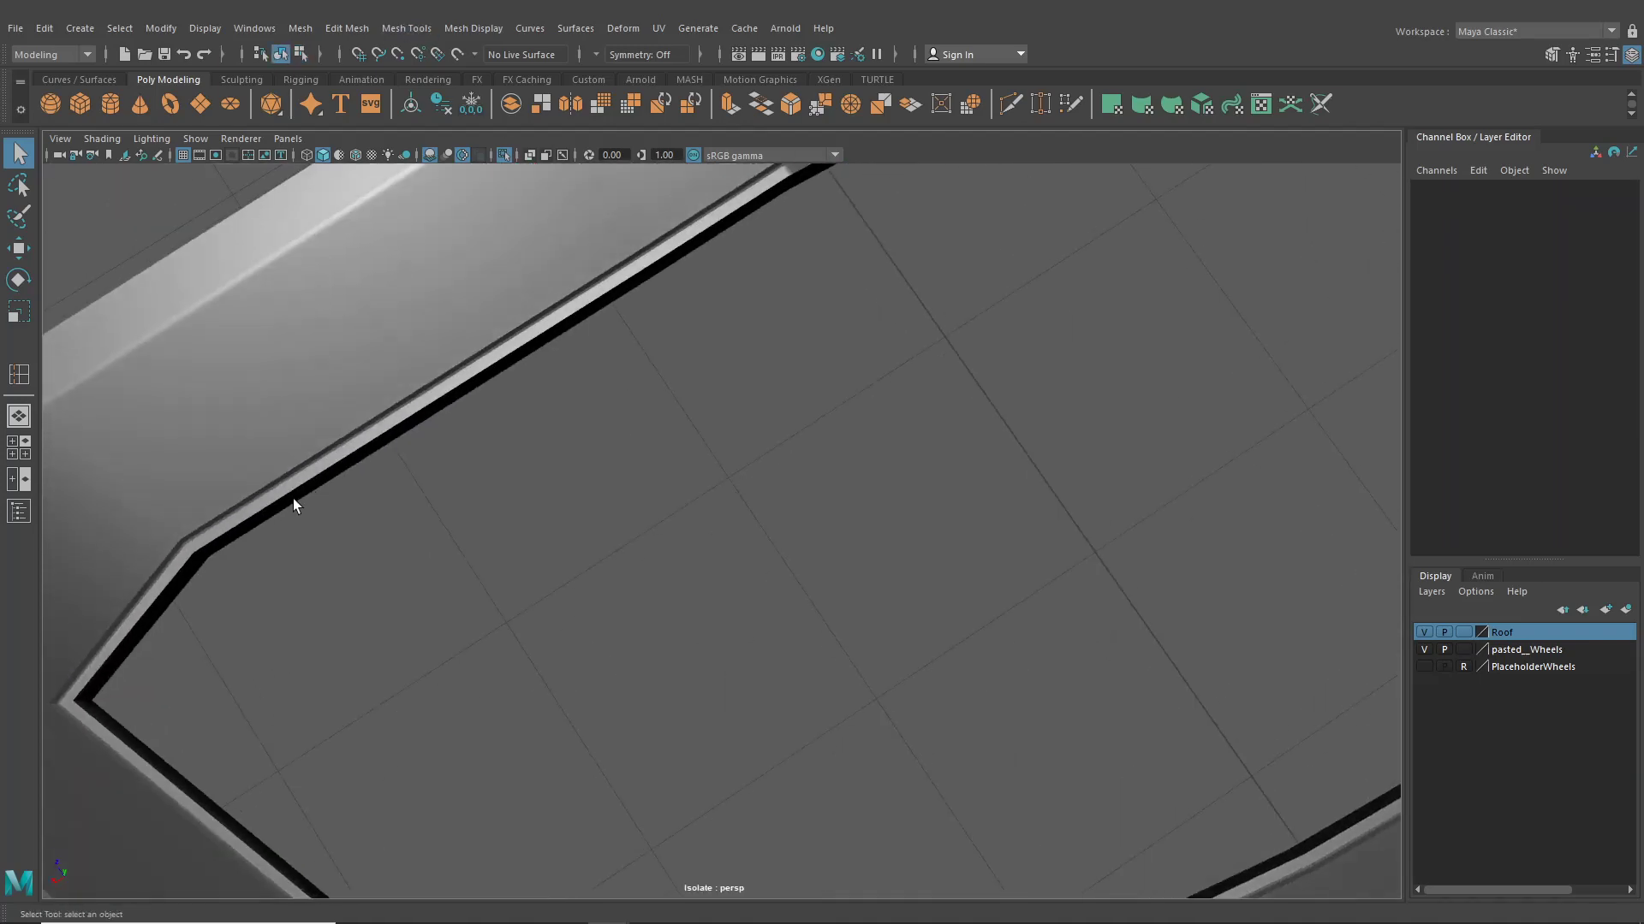
# Show the whole car again and separate the rear vent trim mesh into its disconnected pieces
pyautogui.click(259, 519)
pyautogui.click(500, 157)
pyautogui.scroll(-10, 682, 425)
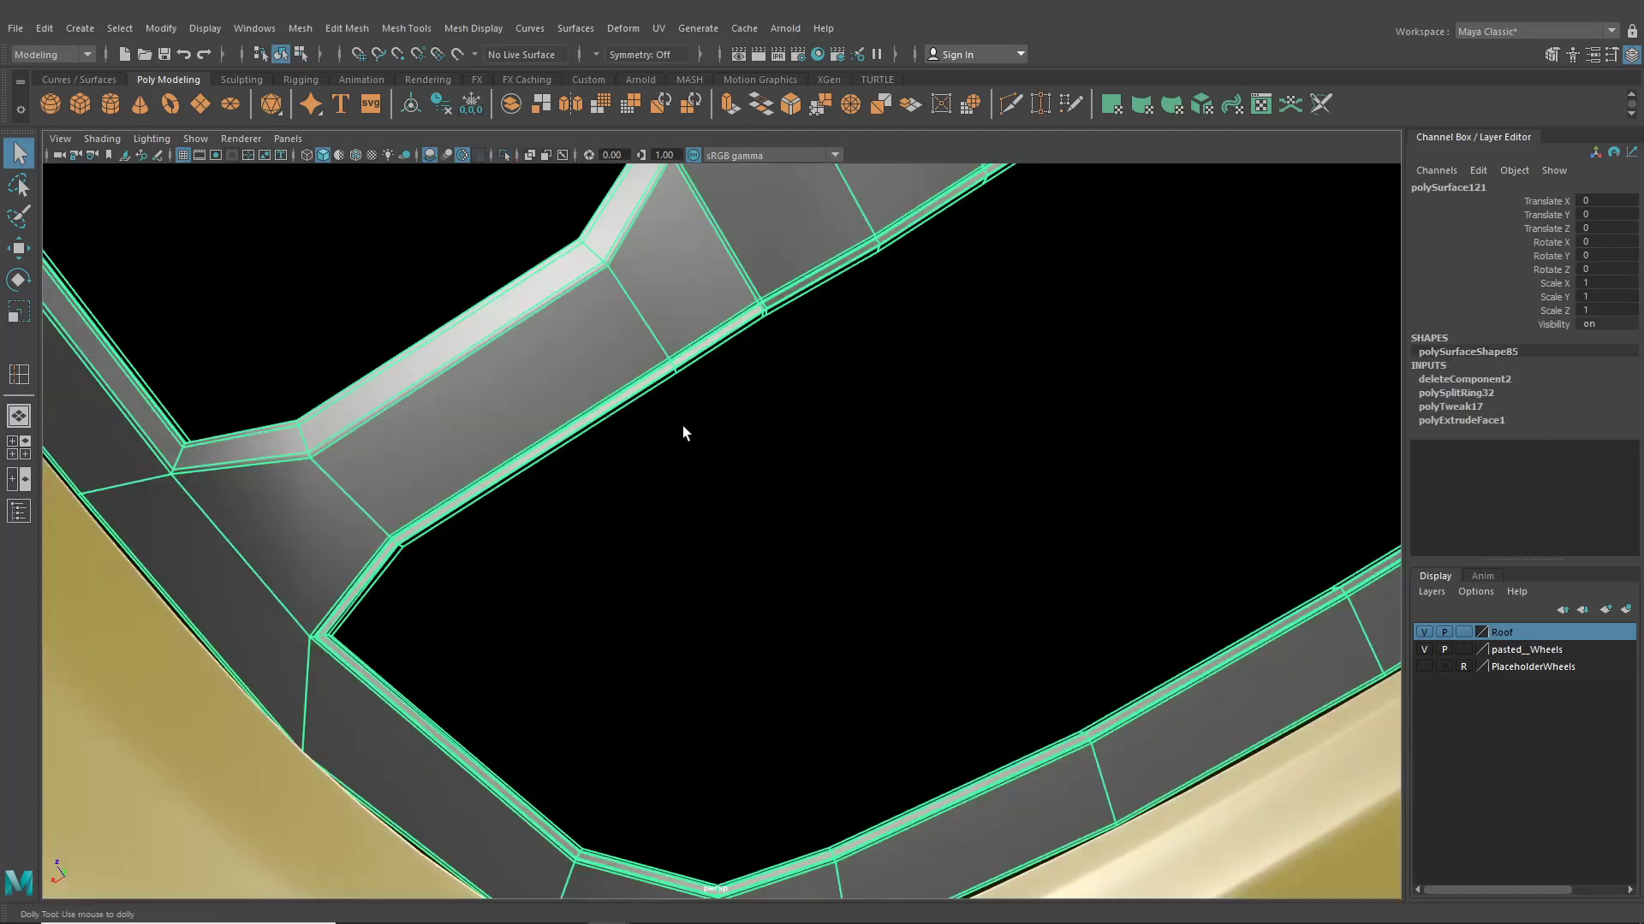
pyautogui.keyDown('alt'); pyautogui.moveTo(731, 519); pyautogui.dragTo(632, 454); pyautogui.keyUp('alt')
pyautogui.click(334, 28)
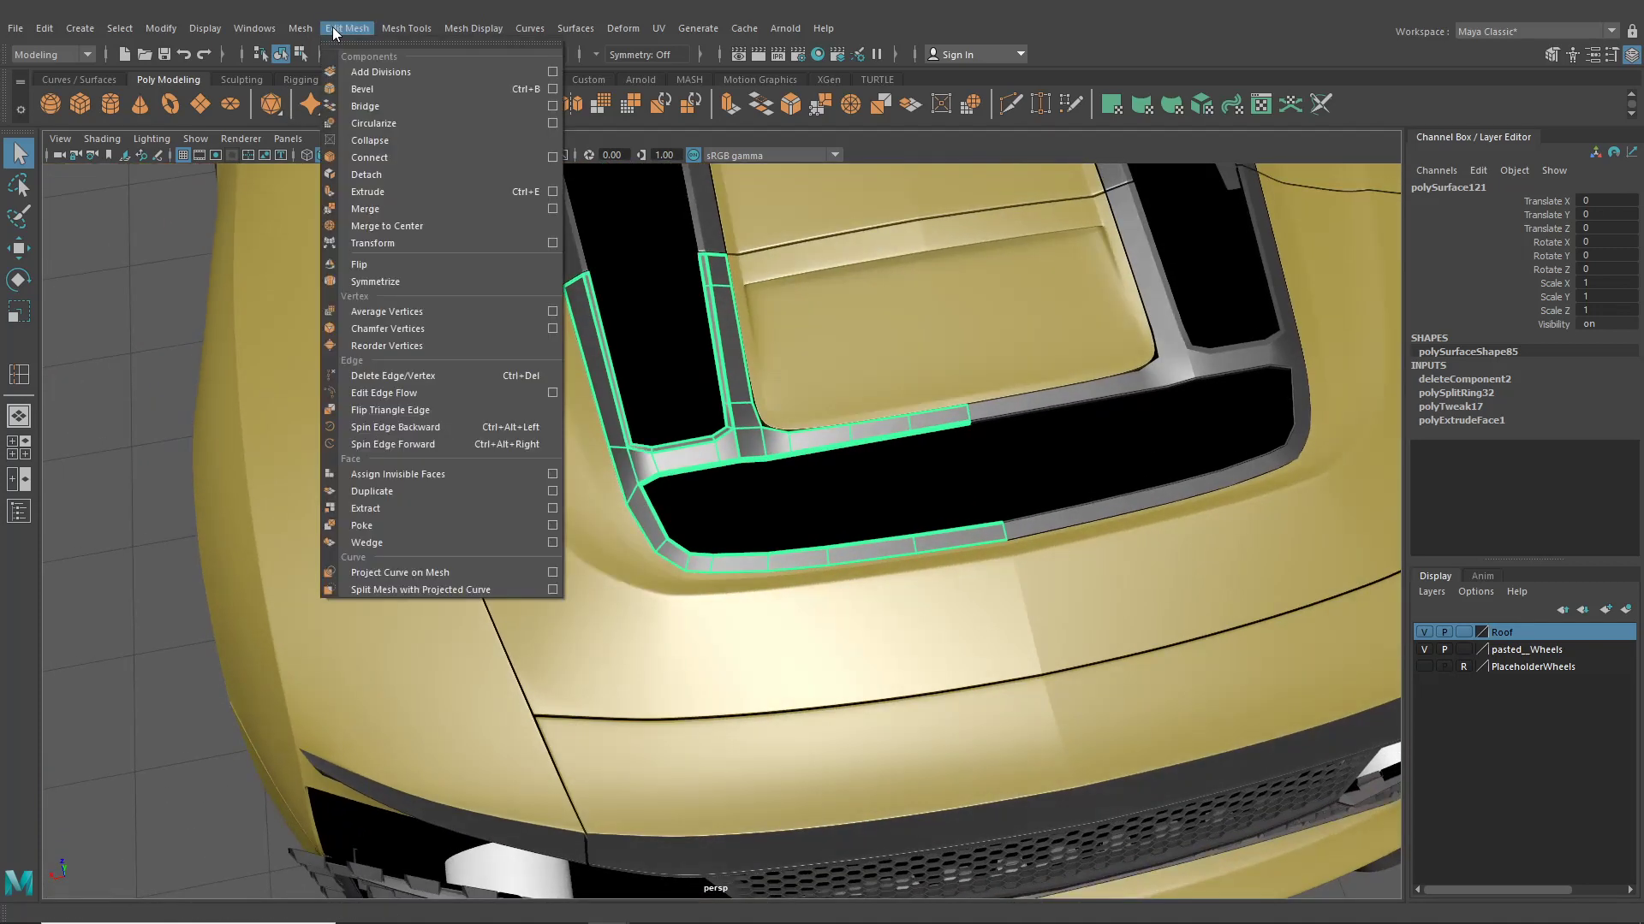
pyautogui.moveTo(312, 34)
pyautogui.click(347, 106)
pyautogui.scroll(3, 642, 428)
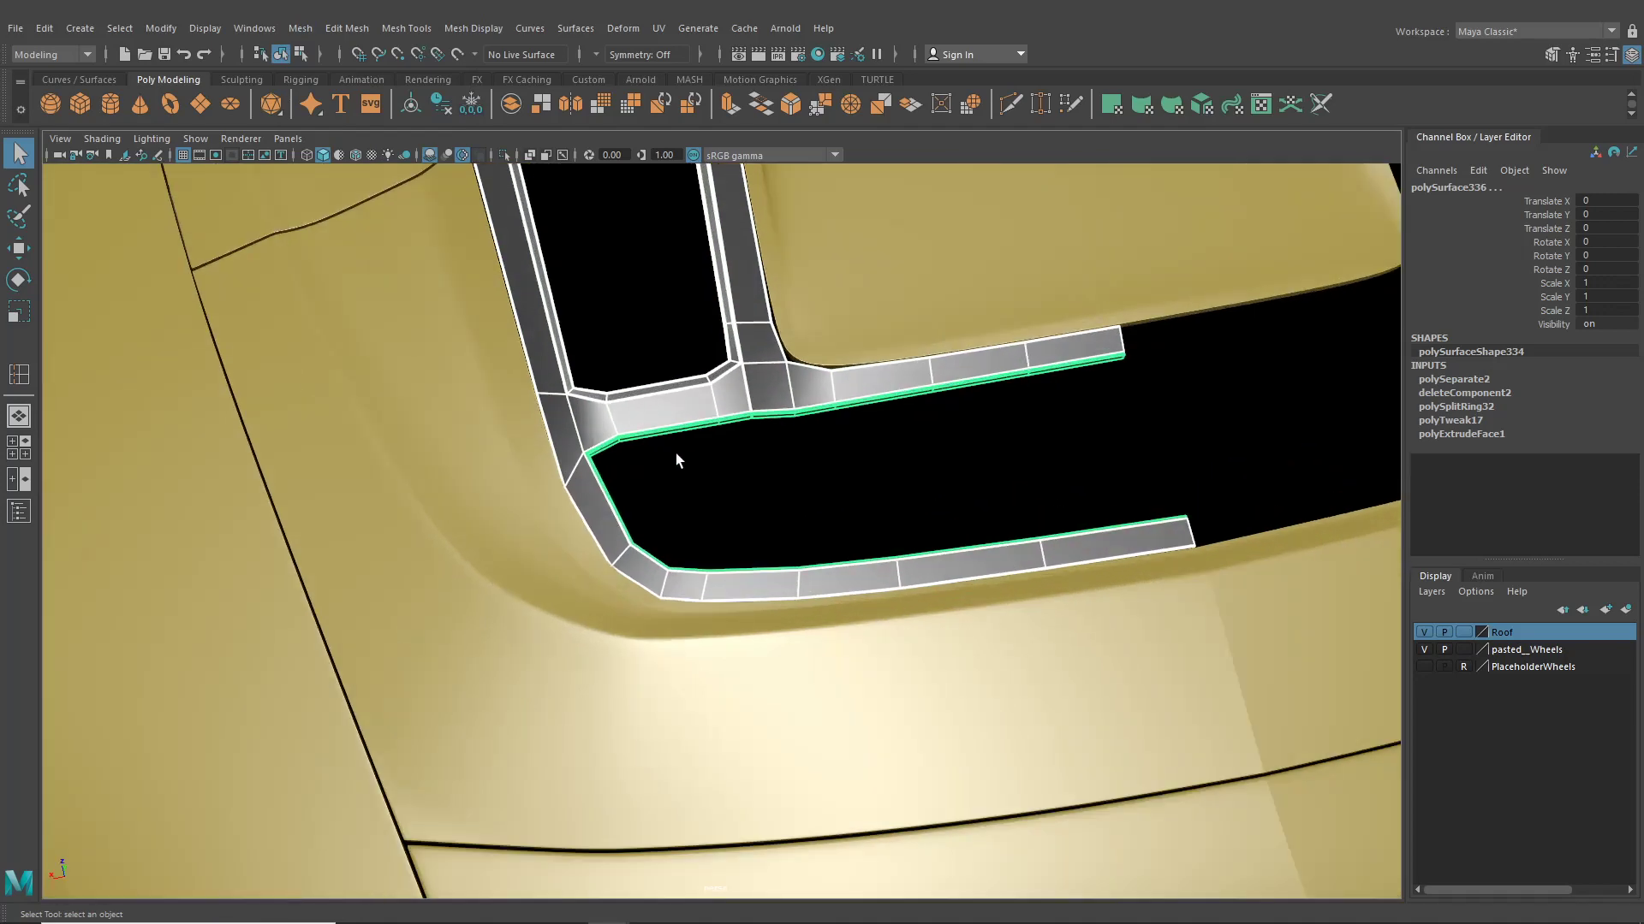
# Select the separated ledge piece and compare its outline with the blueprint's hexagon grille in the top view
pyautogui.click(661, 437)
pyautogui.scroll(3, 659, 435)
pyautogui.click(602, 370)
pyautogui.keyDown('alt'); pyautogui.moveTo(603, 370); pyautogui.dragTo(643, 425, button='middle'); pyautogui.keyUp('alt')
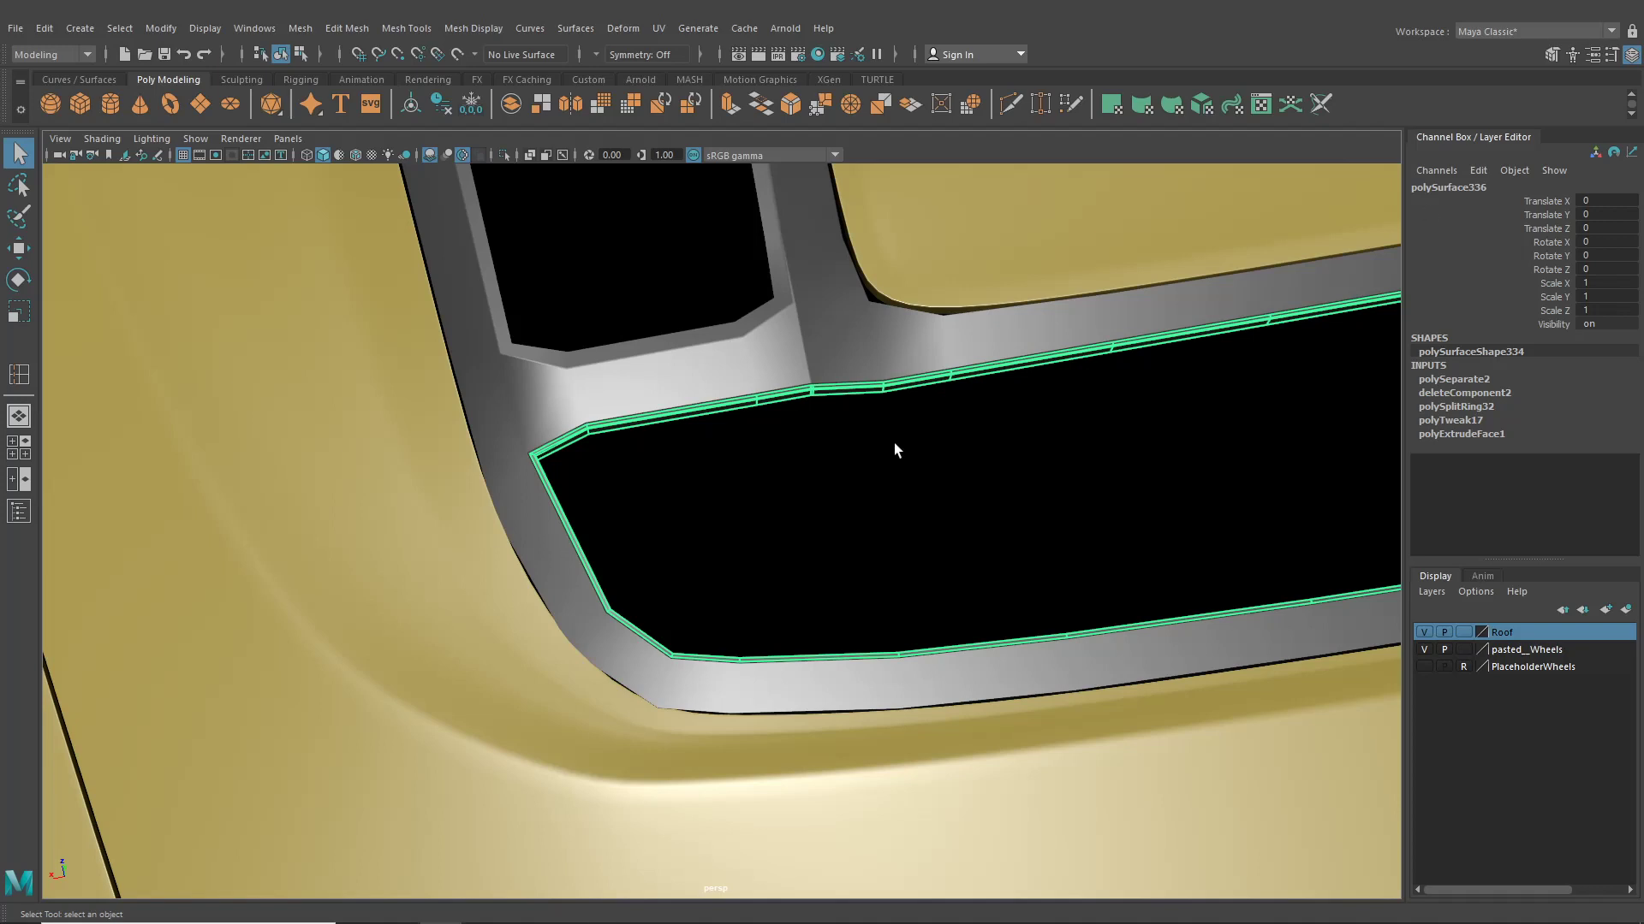
pyautogui.click(13, 447)
pyautogui.scroll(-8, 405, 282)
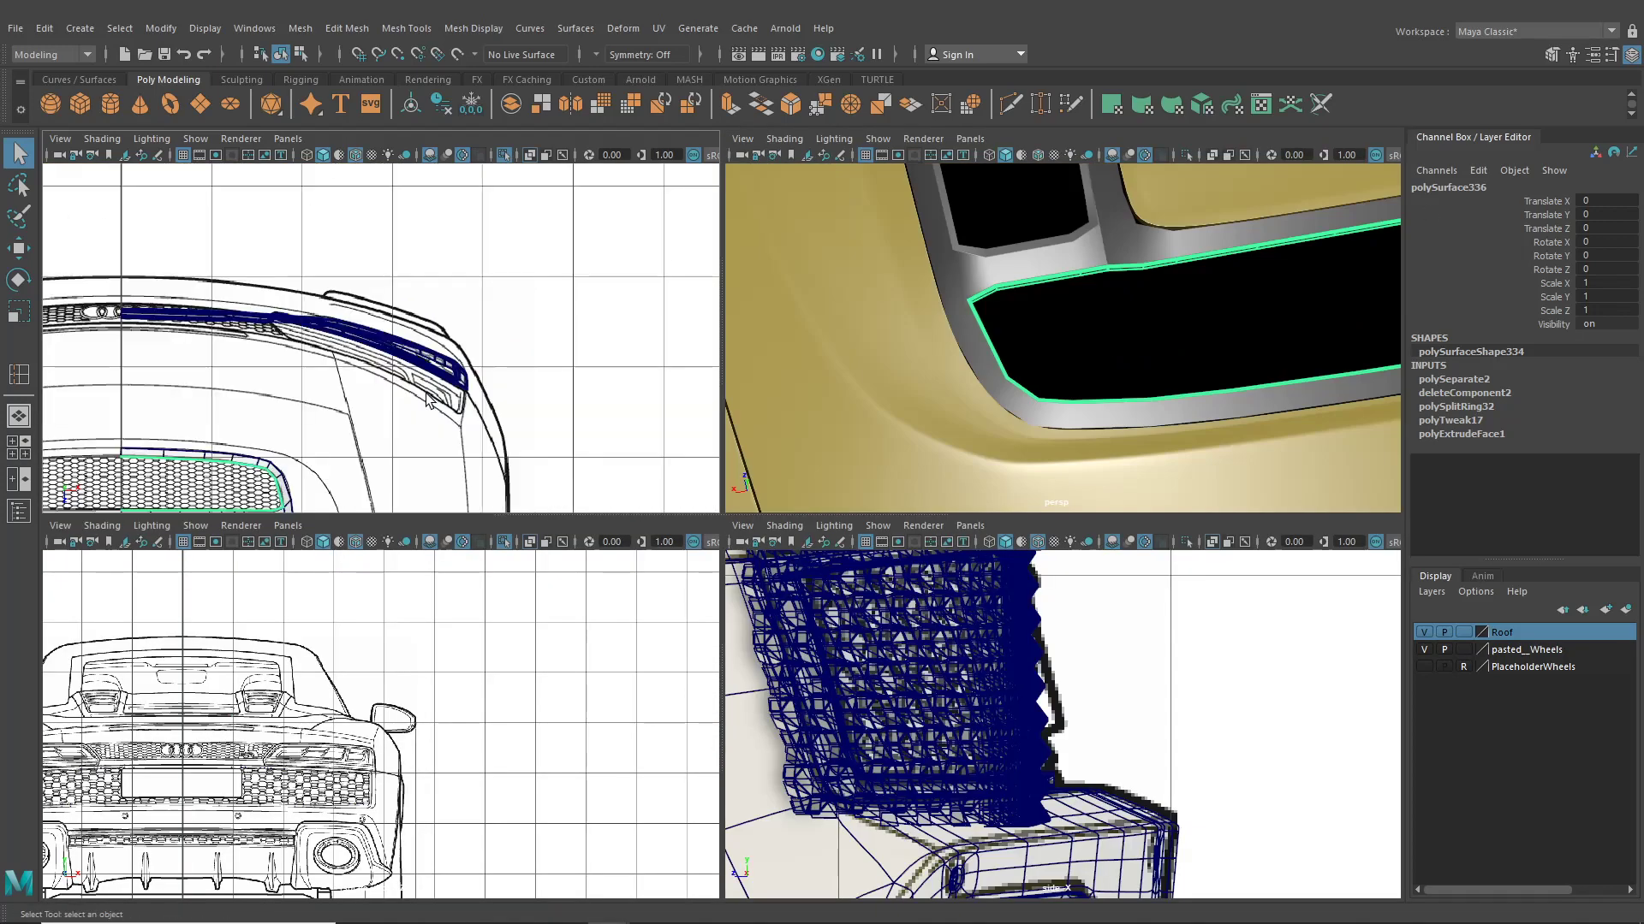
pyautogui.keyDown('alt'); pyautogui.moveTo(313, 454); pyautogui.dragTo(430, 376, button='middle'); pyautogui.keyUp('alt')
pyautogui.scroll(4, 420, 364)
pyautogui.scroll(2, 392, 368)
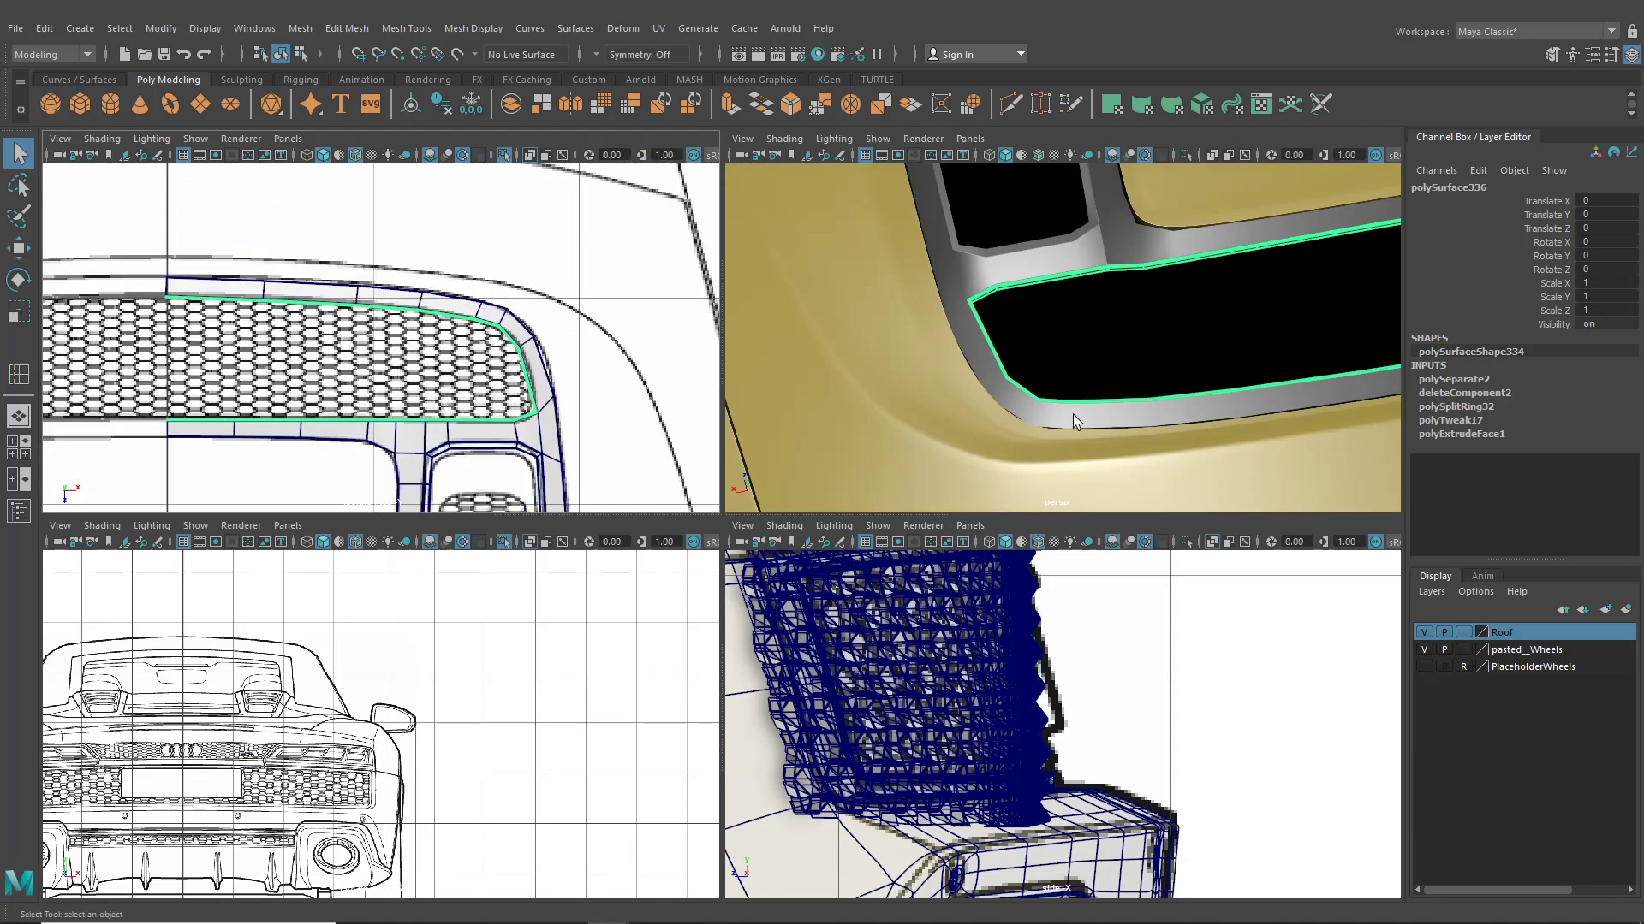
# Inspect how the separated ledge meets the trim around the wide vent's outer corner in perspective
pyautogui.press('space')
pyautogui.scroll(4, 991, 466)
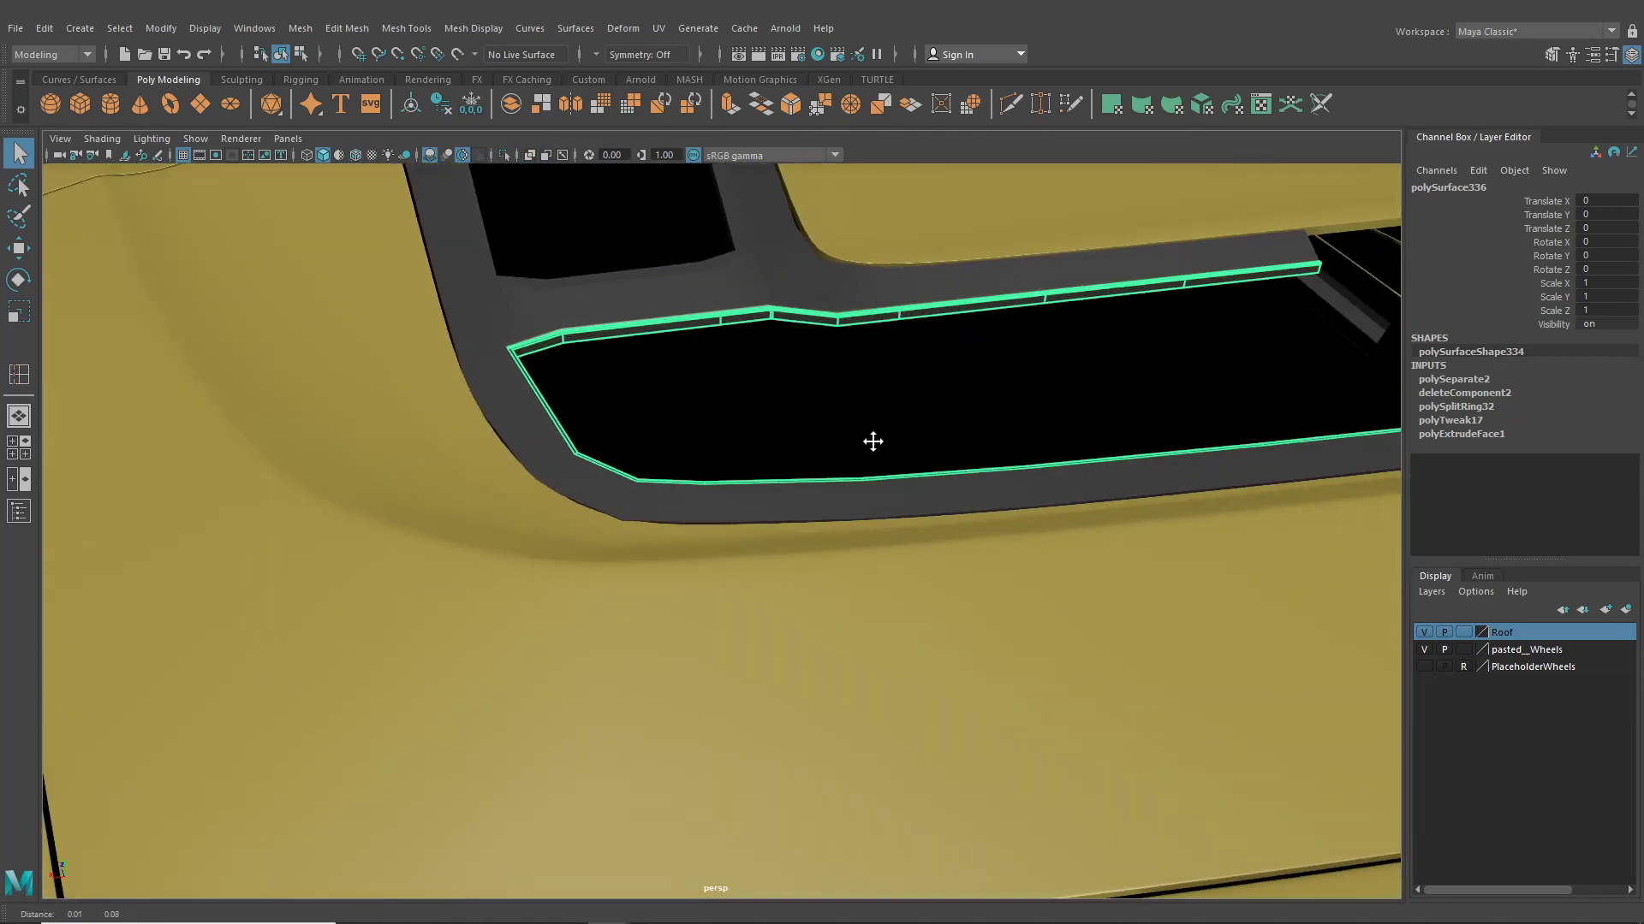
pyautogui.keyDown('alt'); pyautogui.moveTo(873, 442); pyautogui.dragTo(853, 509, button='middle'); pyautogui.keyUp('alt')
pyautogui.scroll(2, 736, 459)
pyautogui.keyDown('alt'); pyautogui.moveTo(733, 456); pyautogui.dragTo(702, 383); pyautogui.keyUp('alt')
pyautogui.click(821, 55)
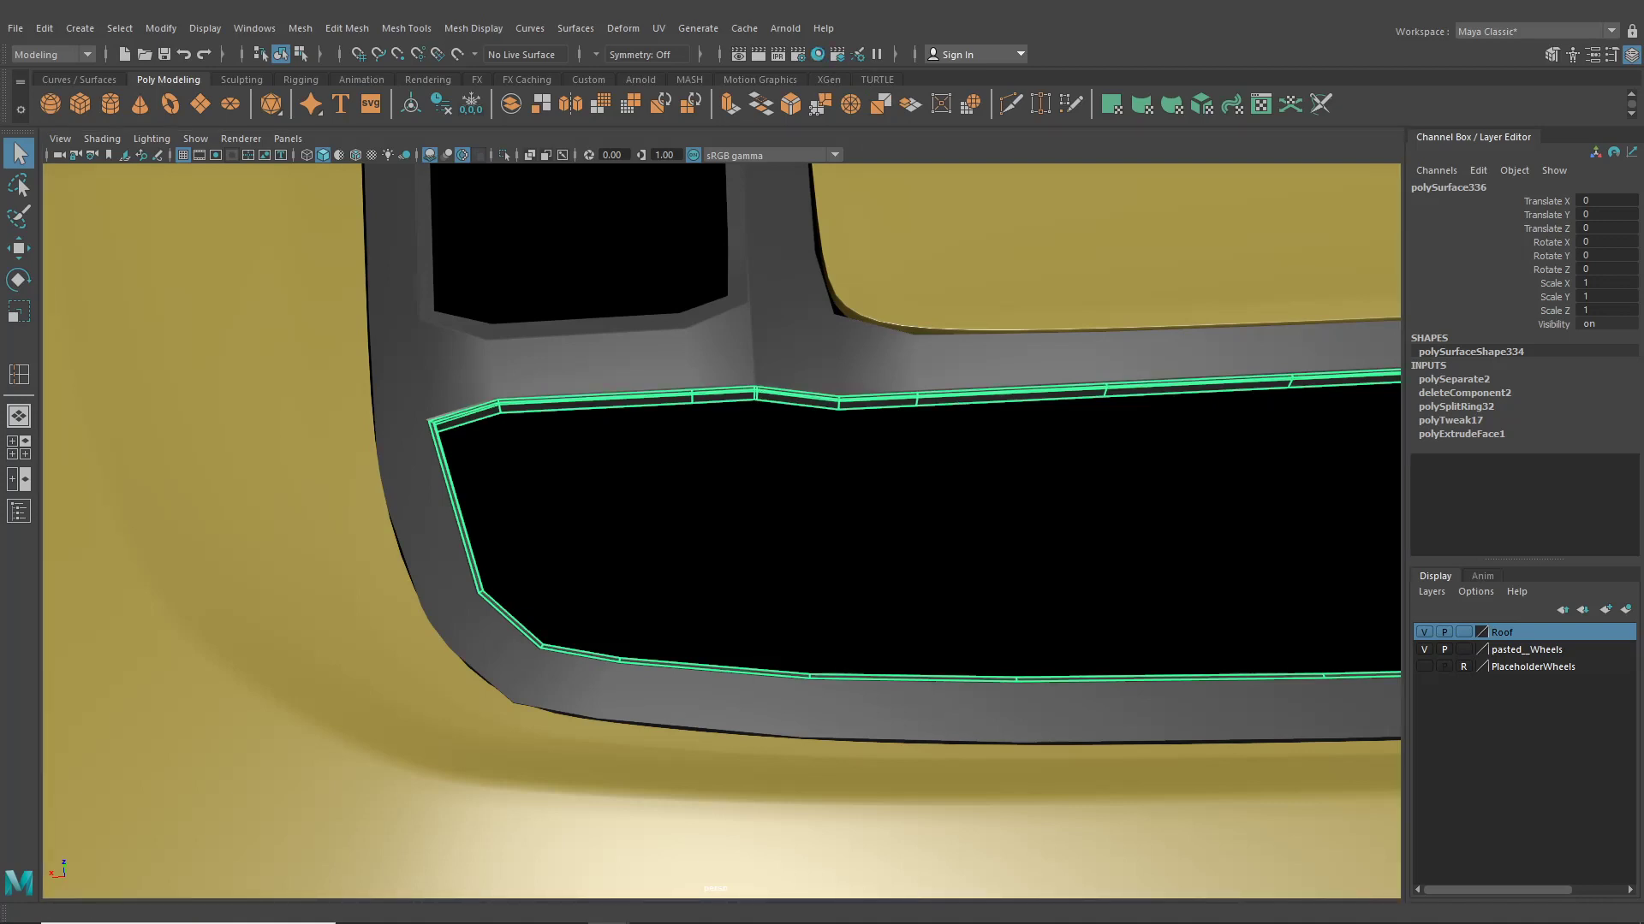
pyautogui.moveTo(959, 393); pyautogui.dragTo(959, 393, button='middle')
pyautogui.keyDown('alt'); pyautogui.moveTo(958, 393); pyautogui.dragTo(762, 437, button='right'); pyautogui.keyUp('alt')
pyautogui.click(154, 481)
pyautogui.keyDown('alt'); pyautogui.moveTo(558, 481); pyautogui.dragTo(679, 488, button='right'); pyautogui.keyUp('alt')
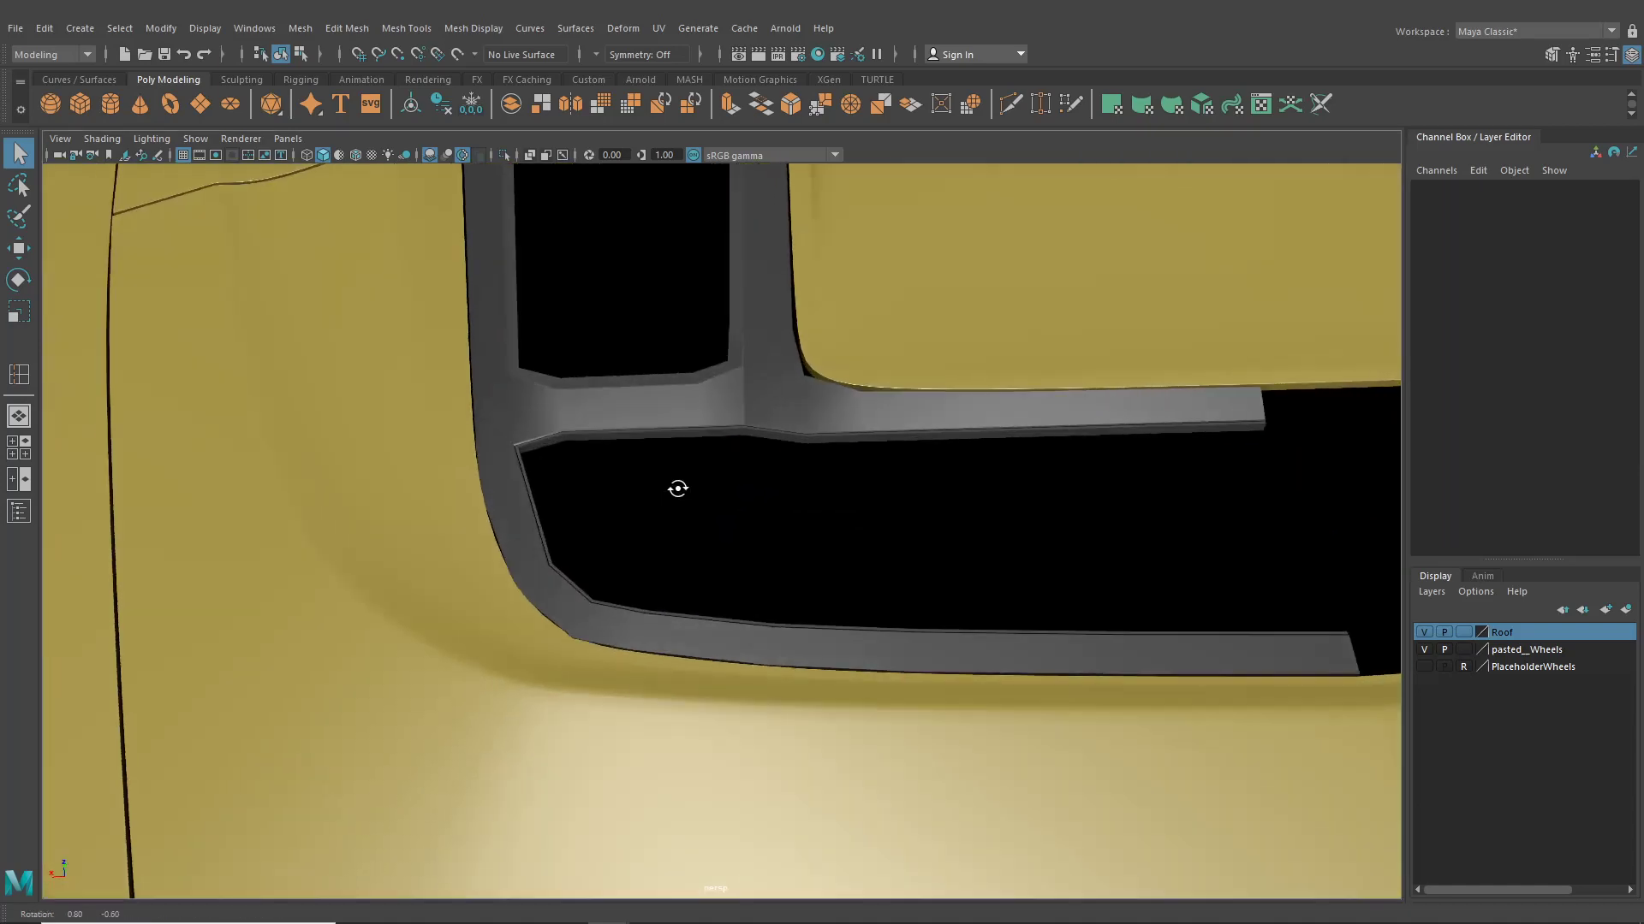
pyautogui.keyDown('alt'); pyautogui.moveTo(679, 488); pyautogui.dragTo(728, 481); pyautogui.keyUp('alt')
# Turn on smooth mesh preview for the vent trim and for the separated ledge piece, and deselect them
pyautogui.click(727, 411)
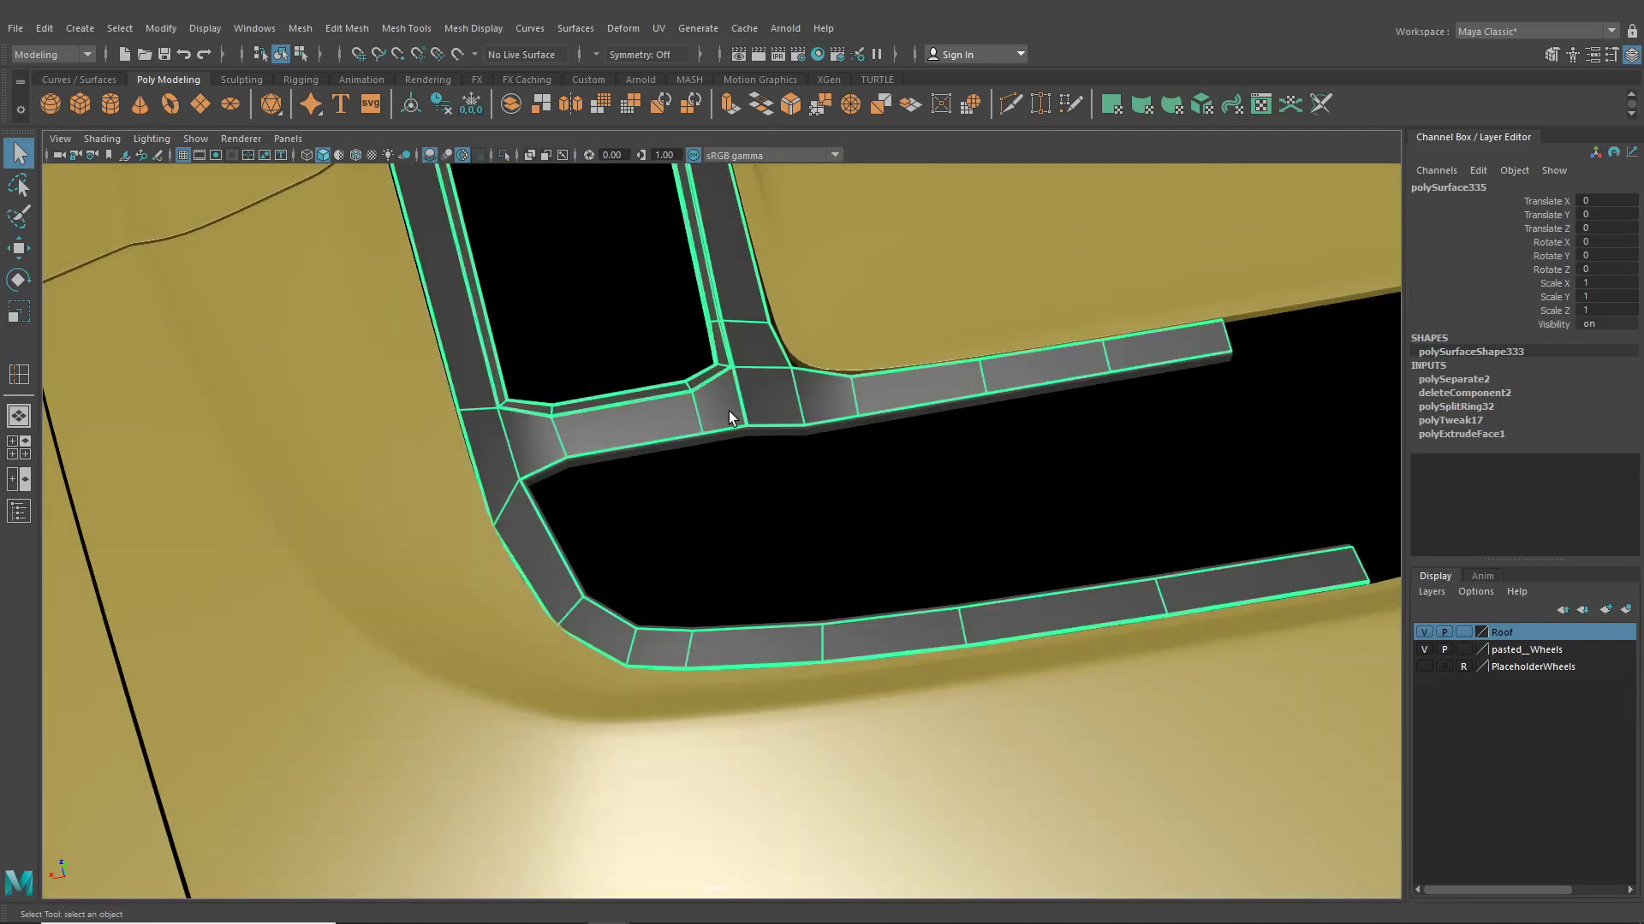
pyautogui.press('3')
pyautogui.click(742, 433)
pyautogui.press('3')
pyautogui.keyDown('alt'); pyautogui.moveTo(730, 441); pyautogui.dragTo(419, 538, button='right'); pyautogui.keyUp('alt')
pyautogui.click(201, 552)
pyautogui.keyDown('alt'); pyautogui.moveTo(548, 565); pyautogui.dragTo(792, 553, button='right'); pyautogui.keyUp('alt')
# Delete the end cap face of the ledge piece at the car's centreline
pyautogui.keyDown('alt'); pyautogui.moveTo(792, 554); pyautogui.dragTo(852, 419); pyautogui.keyUp('alt')
pyautogui.click(767, 567)
pyautogui.moveTo(853, 420); pyautogui.dragTo(899, 418, button='right')
pyautogui.click(901, 385)
pyautogui.keyDown('alt'); pyautogui.moveTo(903, 394); pyautogui.dragTo(847, 560); pyautogui.keyUp('alt')
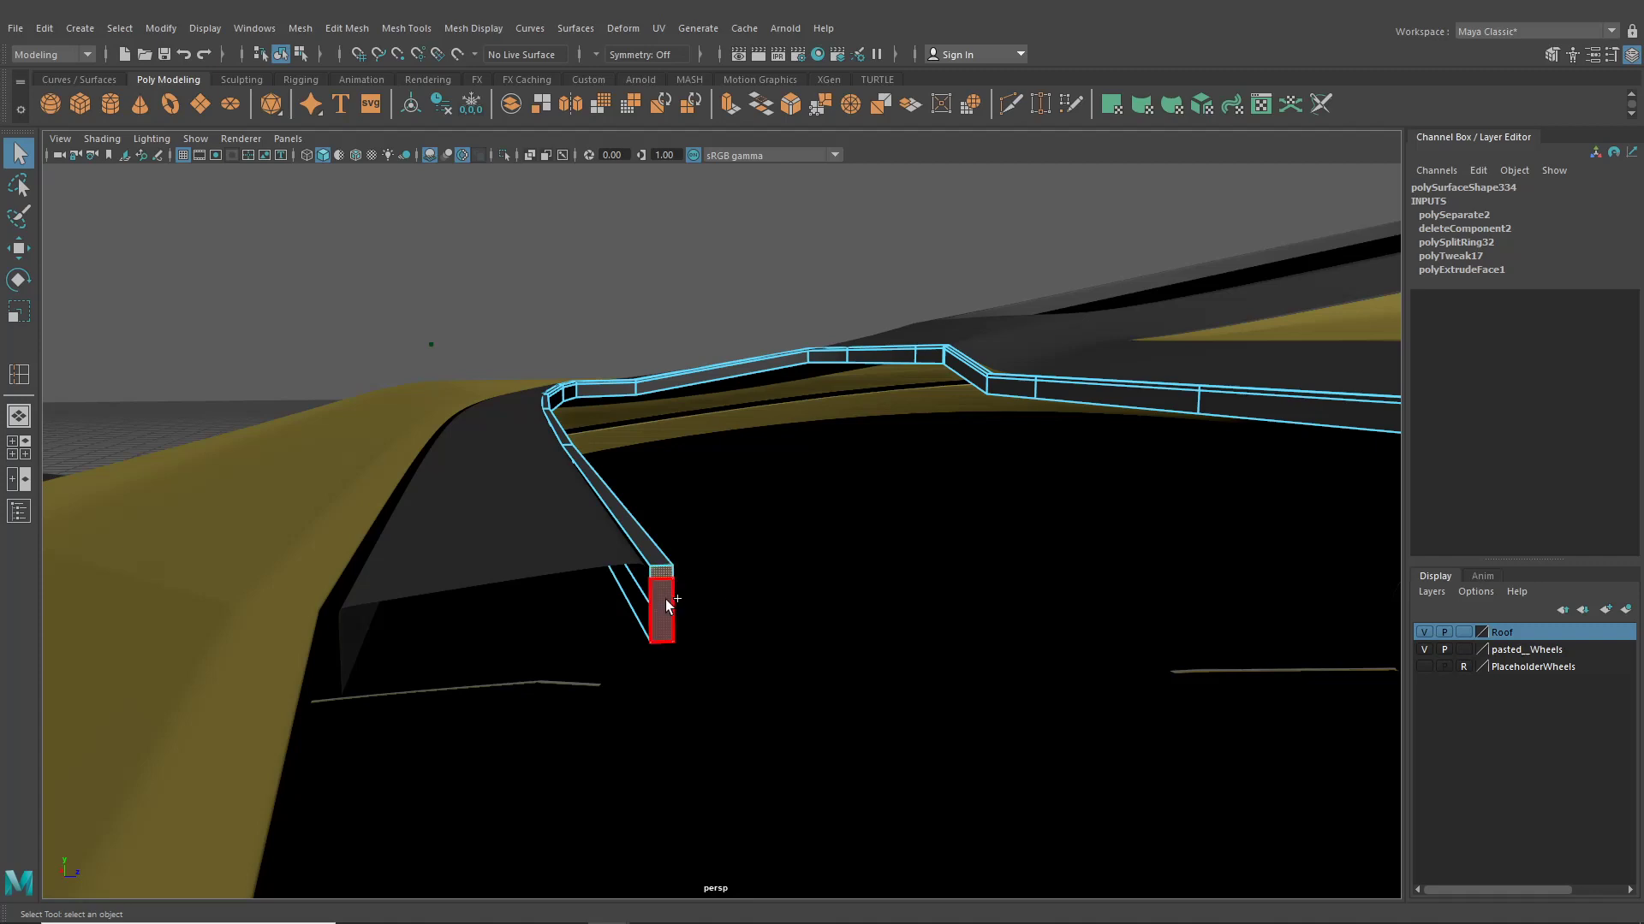
pyautogui.click(667, 606)
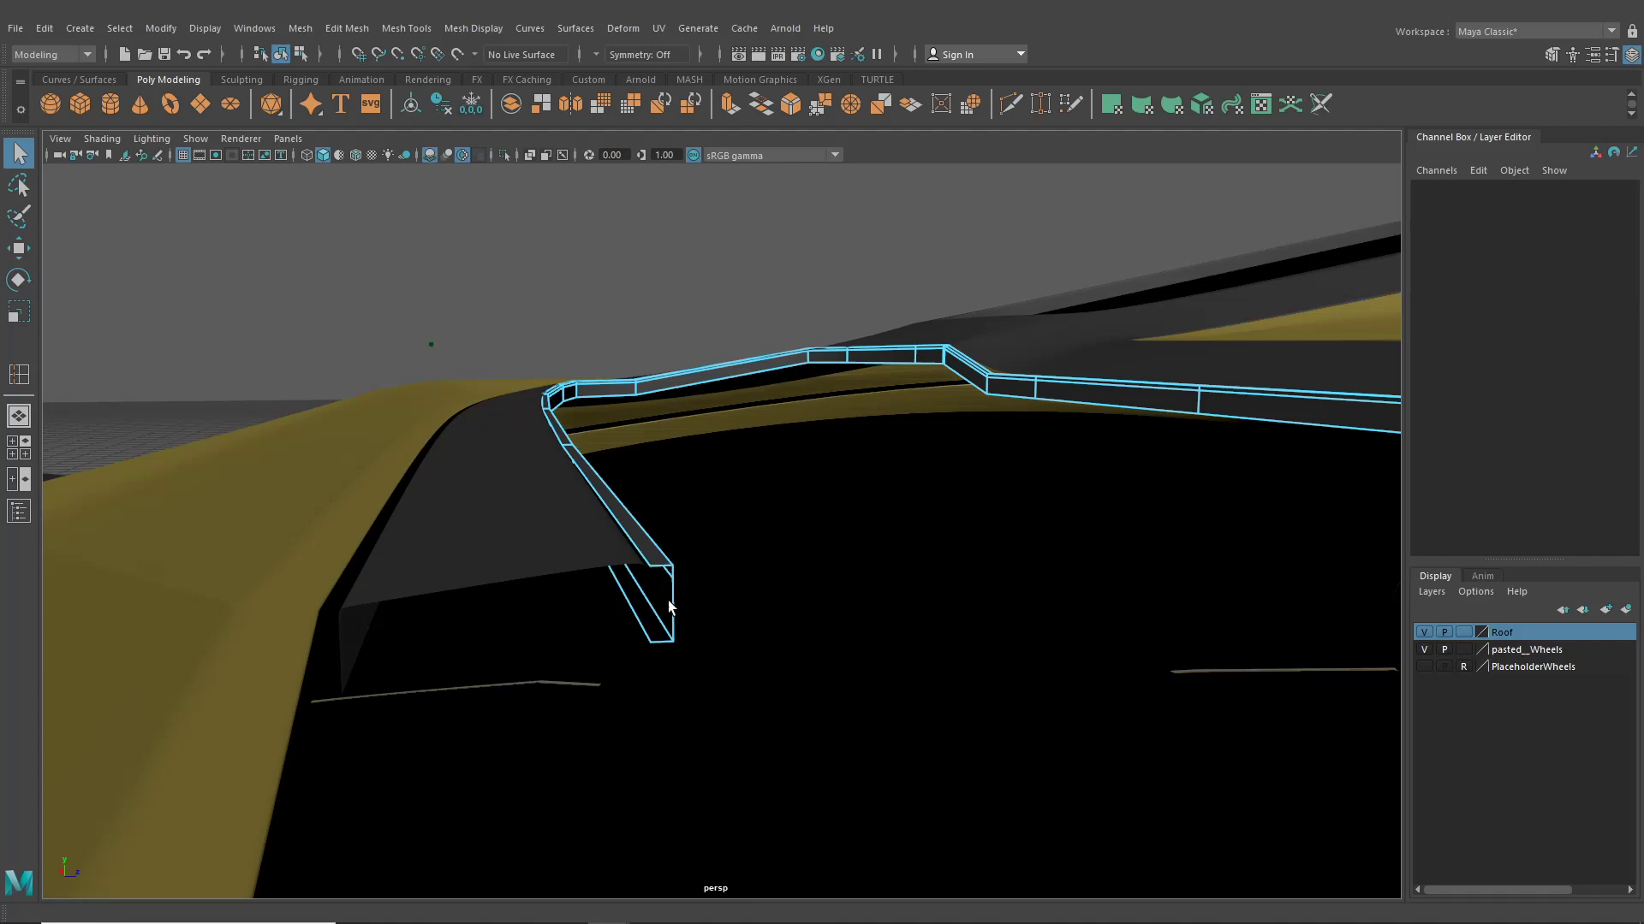
# Select the ledge's upper border edges beside the trim along the rear side and around the outer corner of the vent
pyautogui.moveTo(642, 435); pyautogui.dragTo(643, 395, button='right')
pyautogui.click(630, 535)
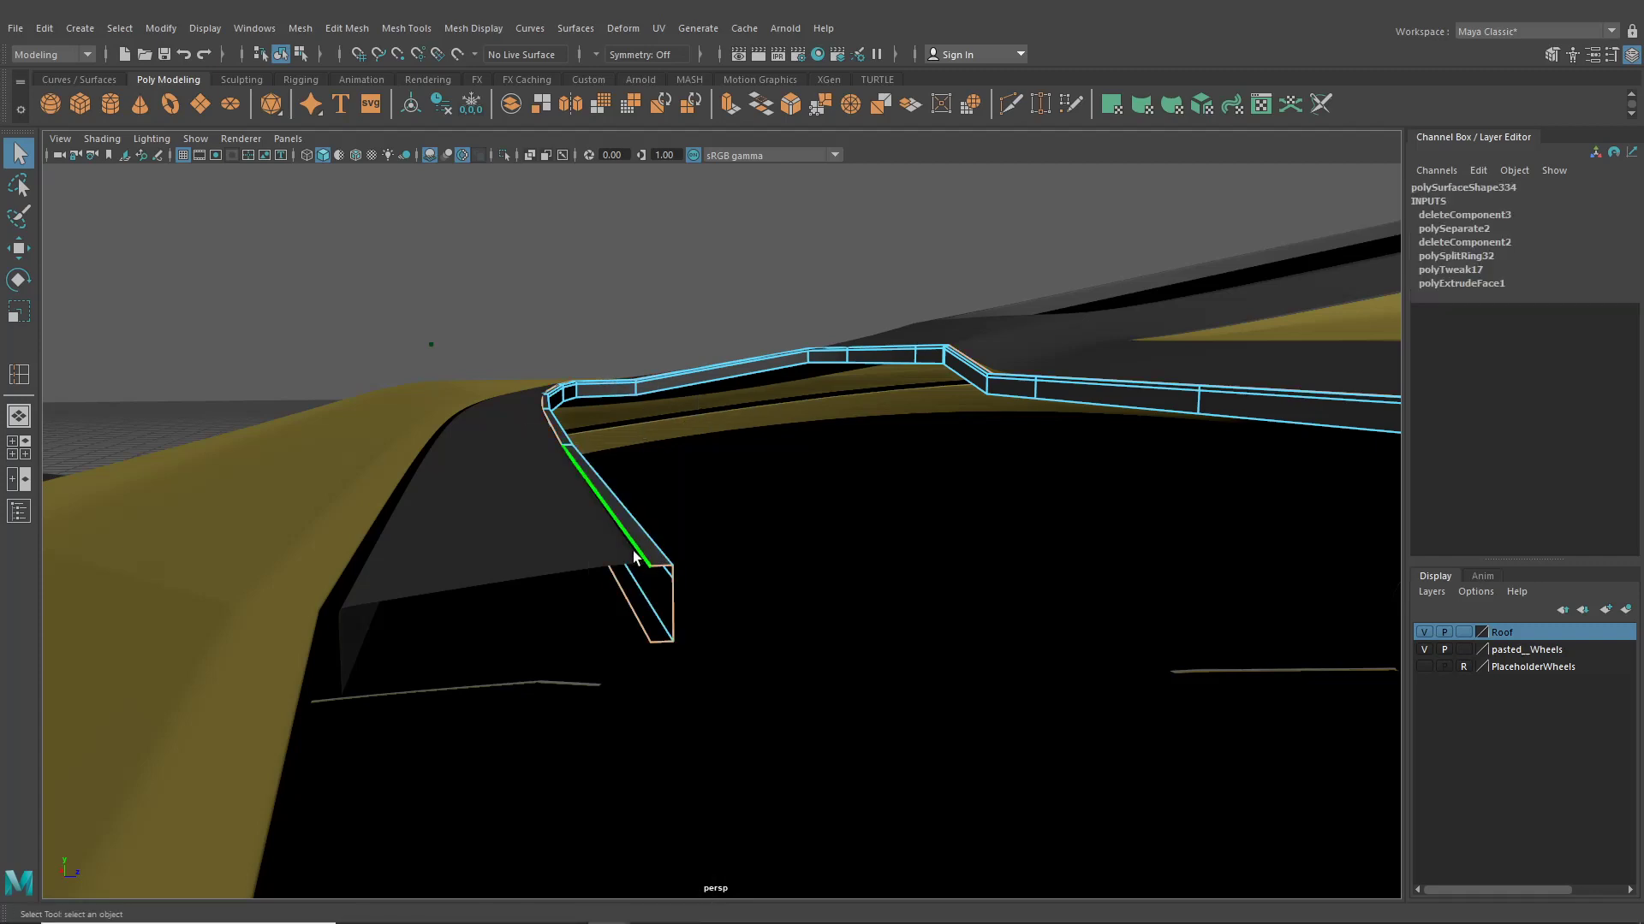
pyautogui.keyDown('alt'); pyautogui.moveTo(634, 557); pyautogui.dragTo(700, 528); pyautogui.keyUp('alt')
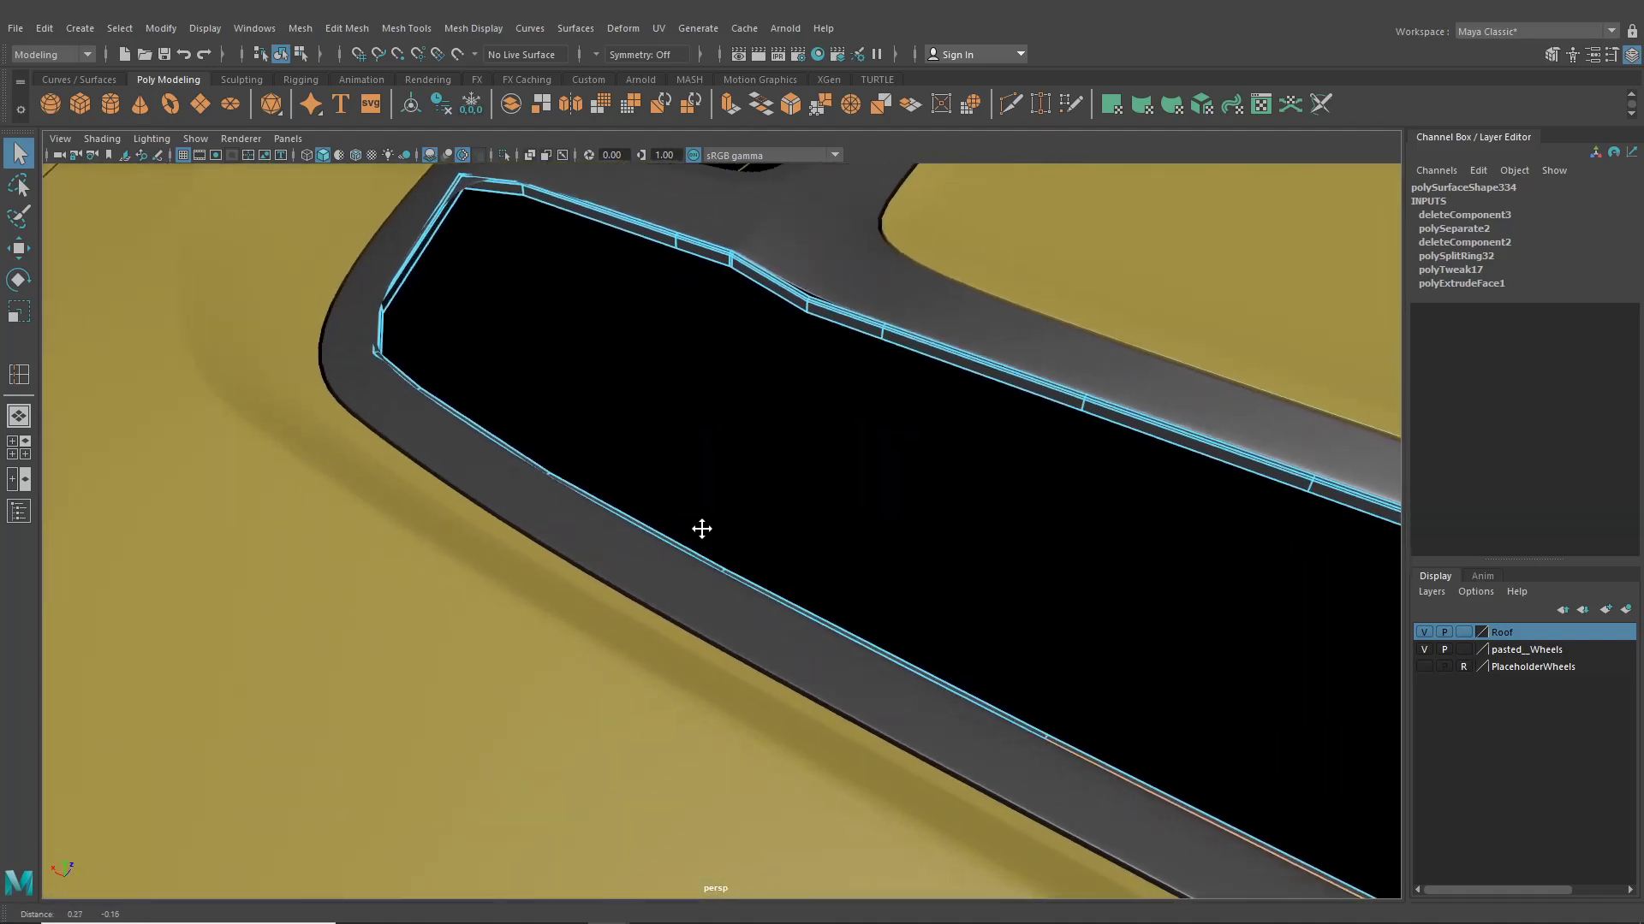
pyautogui.keyDown('shift'); pyautogui.click(931, 679); pyautogui.keyUp('shift')
pyautogui.keyDown('shift'); pyautogui.click(671, 543); pyautogui.keyUp('shift')
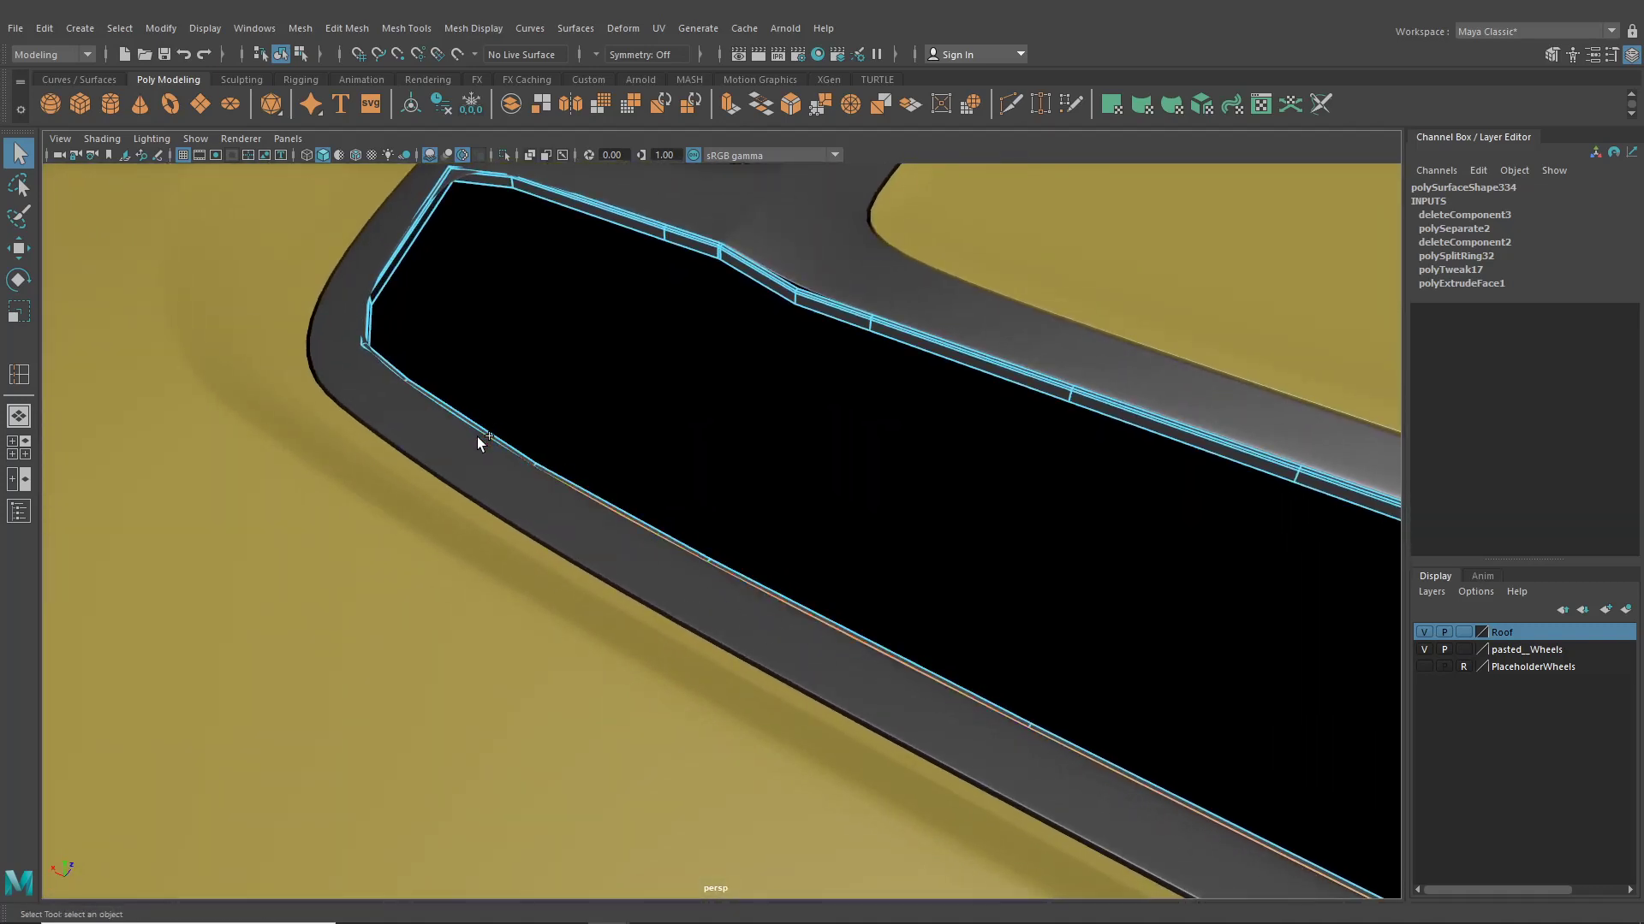
pyautogui.keyDown('alt'); pyautogui.moveTo(396, 366); pyautogui.dragTo(594, 510, button='middle'); pyautogui.keyUp('alt')
pyautogui.scroll(4, 594, 511)
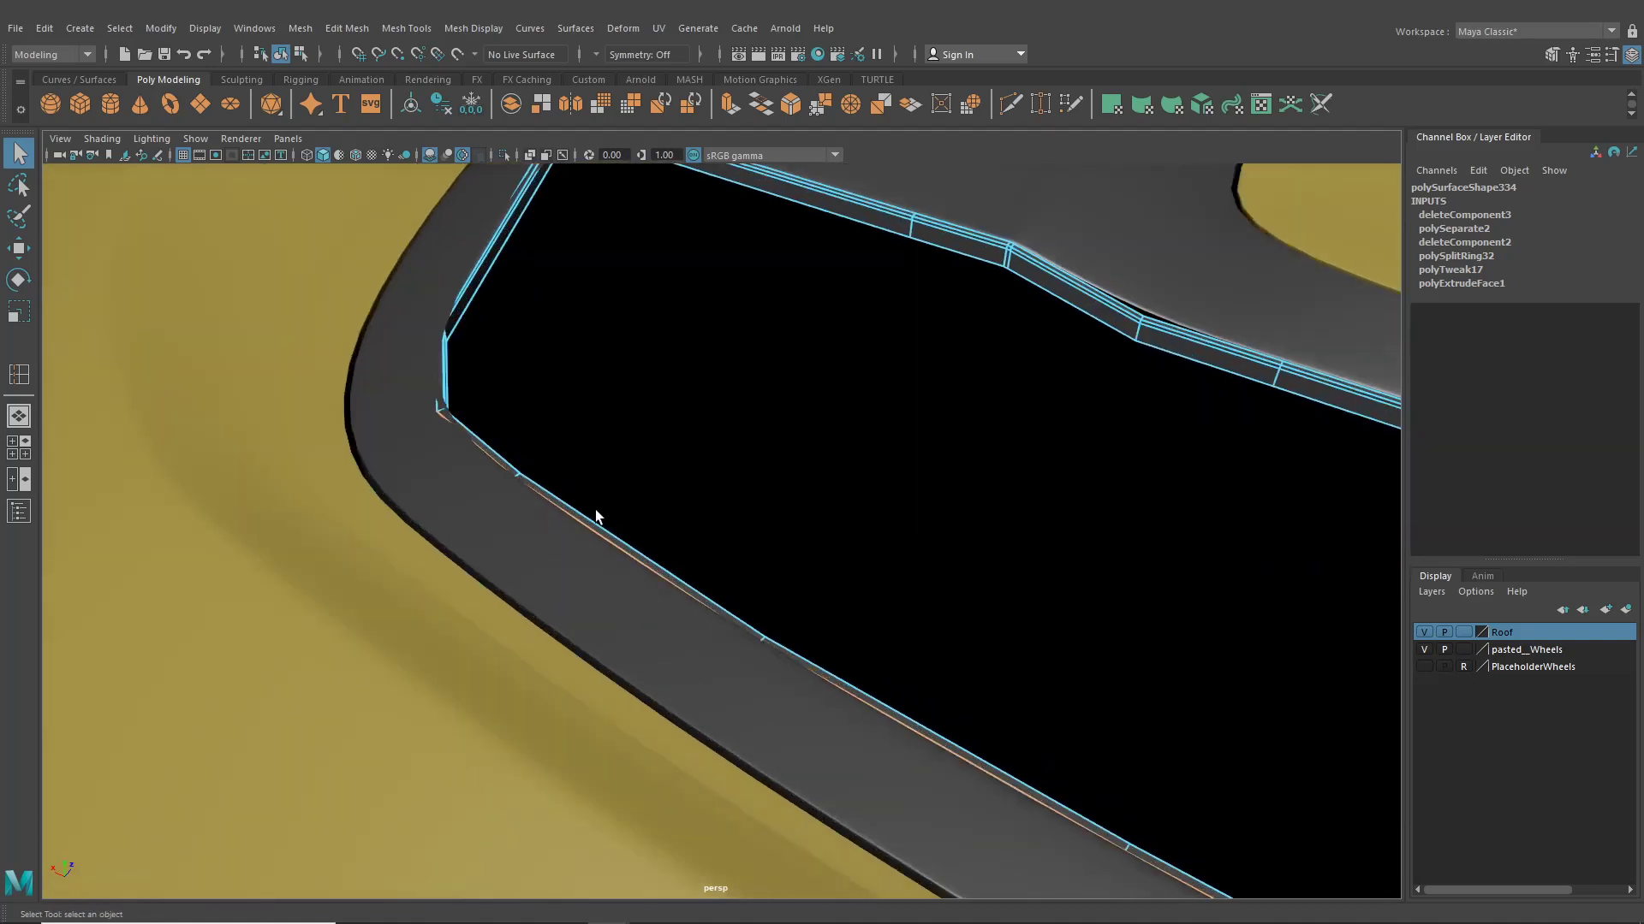
pyautogui.keyDown('shift'); pyautogui.click(427, 382); pyautogui.keyUp('shift')
pyautogui.keyDown('shift'); pyautogui.click(490, 222); pyautogui.keyUp('shift')
# Add the front side's upper border edges to the selection and extrude them down with a Translate Y of -0.017
pyautogui.keyDown('alt'); pyautogui.moveTo(573, 244); pyautogui.dragTo(559, 412, button='middle'); pyautogui.keyUp('alt')
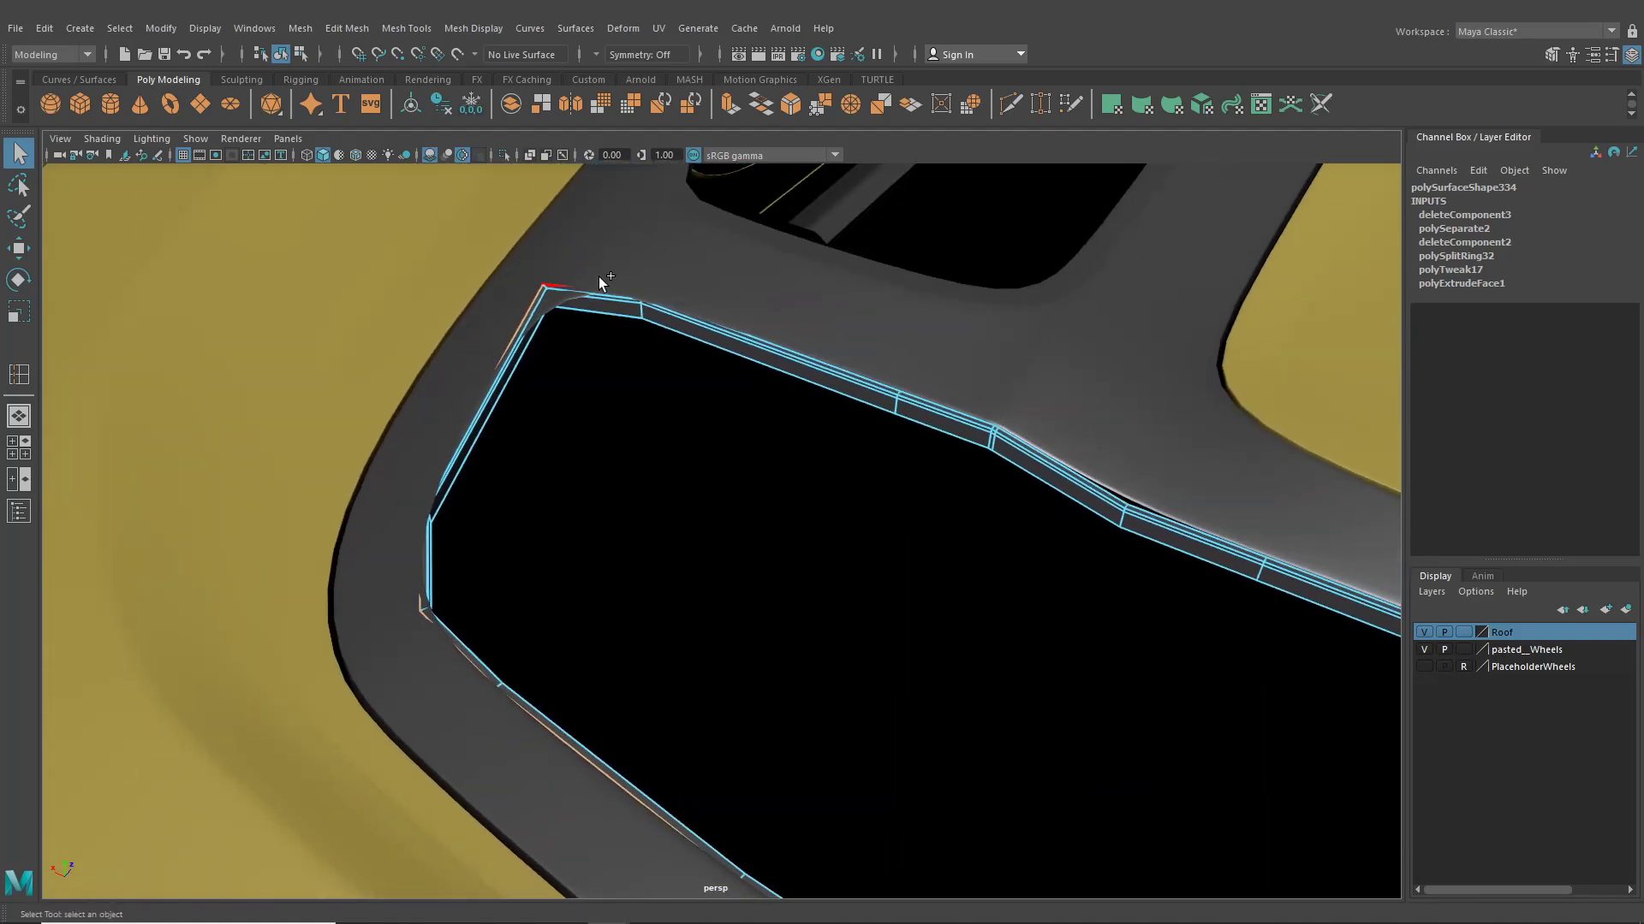
pyautogui.keyDown('shift'); pyautogui.click(758, 336); pyautogui.keyUp('shift')
pyautogui.keyDown('shift'); pyautogui.click(974, 415); pyautogui.keyUp('shift')
pyautogui.keyDown('shift'); pyautogui.click(1109, 480); pyautogui.keyUp('shift')
pyautogui.keyDown('shift'); pyautogui.click(1156, 513); pyautogui.keyUp('shift')
pyautogui.keyDown('alt'); pyautogui.moveTo(1155, 514); pyautogui.dragTo(829, 476, button='middle'); pyautogui.keyUp('alt')
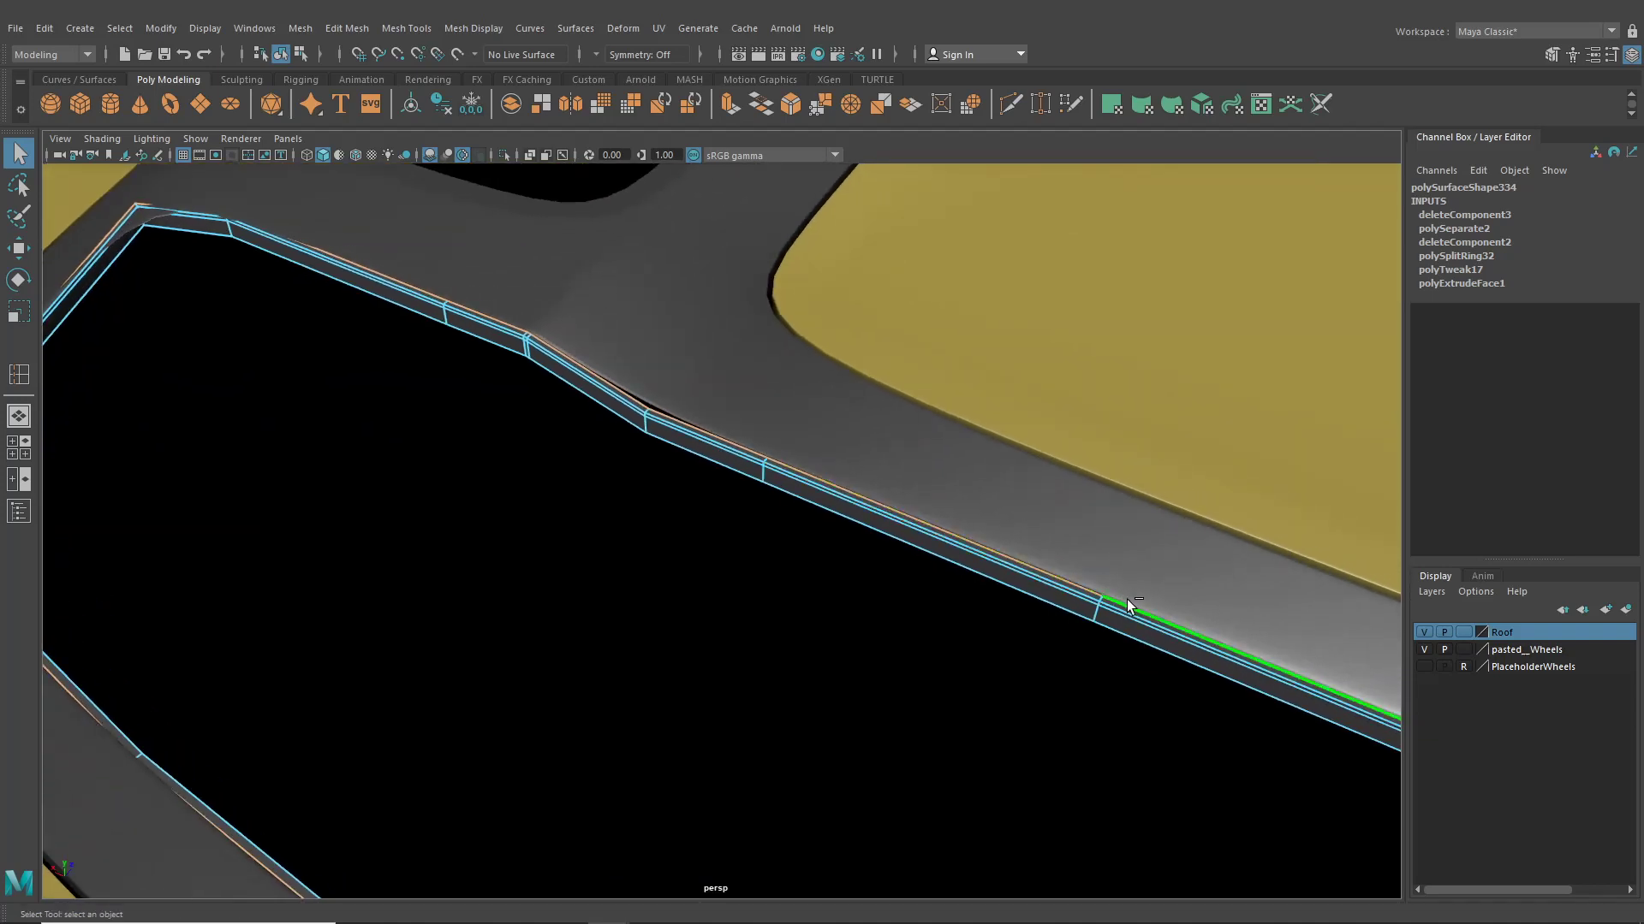
pyautogui.keyDown('alt'); pyautogui.moveTo(1127, 600); pyautogui.dragTo(937, 639, button='right'); pyautogui.keyUp('alt')
pyautogui.keyDown('shift'); pyautogui.click(950, 579); pyautogui.keyUp('shift')
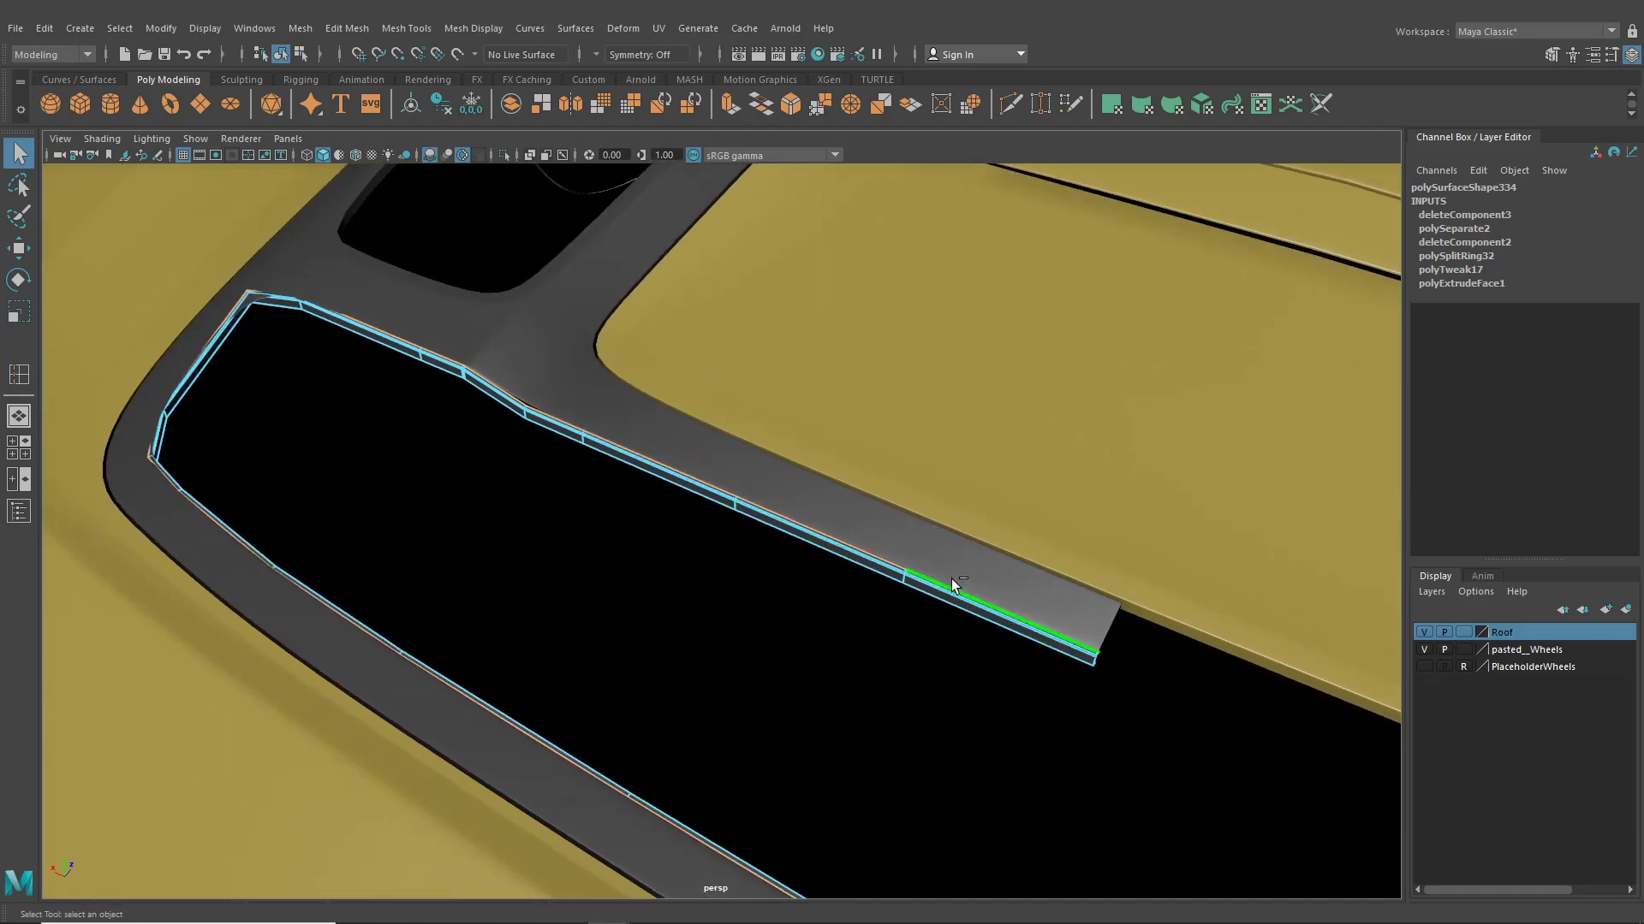
pyautogui.hotkey('ctrl', 'e')
pyautogui.keyDown('alt'); pyautogui.moveTo(414, 221); pyautogui.dragTo(489, 315); pyautogui.keyUp('alt')
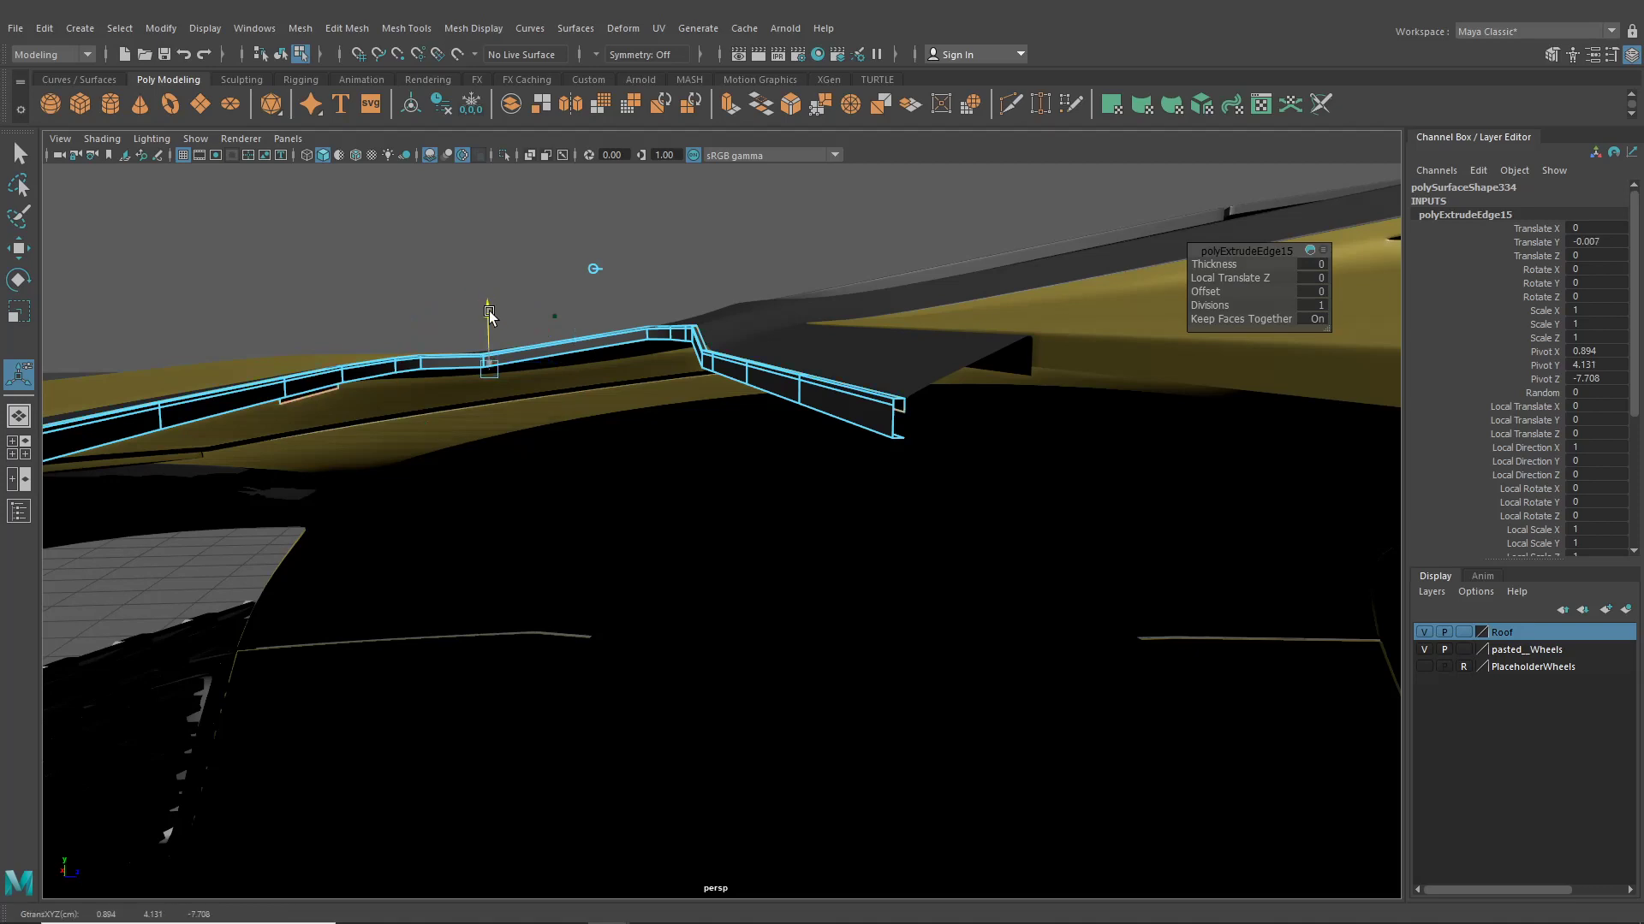
# Insert an edge loop along the newly extruded ledge wall, close to its upper edge
pyautogui.click(414, 29)
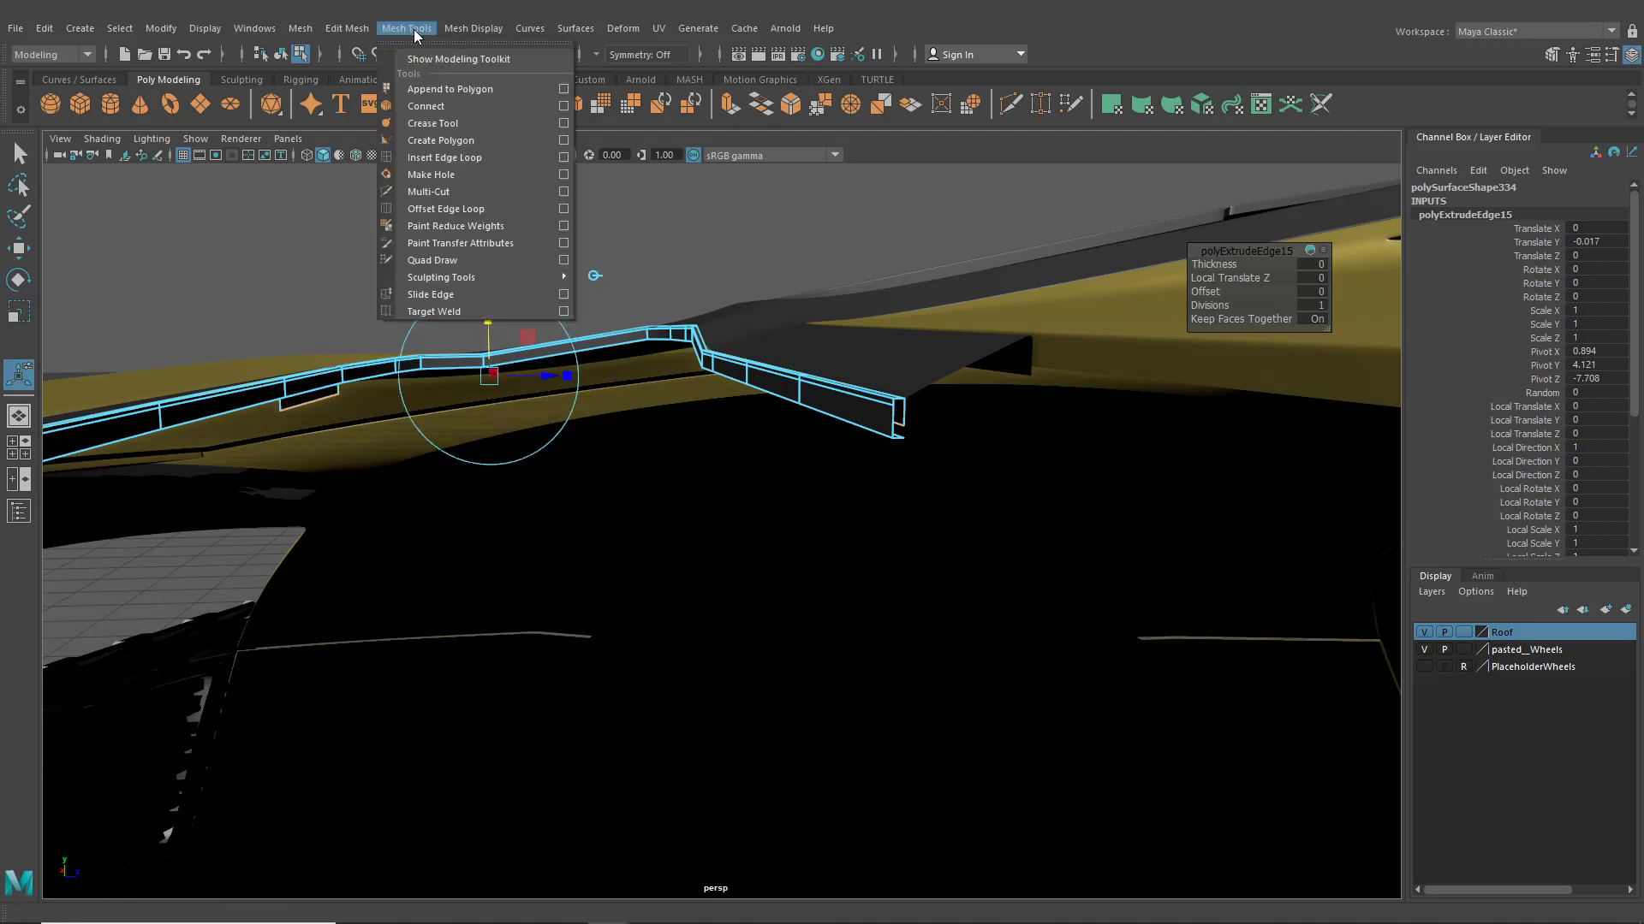
pyautogui.click(439, 156)
pyautogui.keyDown('alt'); pyautogui.moveTo(544, 275); pyautogui.dragTo(500, 301, button='middle'); pyautogui.keyUp('alt')
pyautogui.keyDown('alt'); pyautogui.moveTo(500, 301); pyautogui.dragTo(650, 411, button='right'); pyautogui.keyUp('alt')
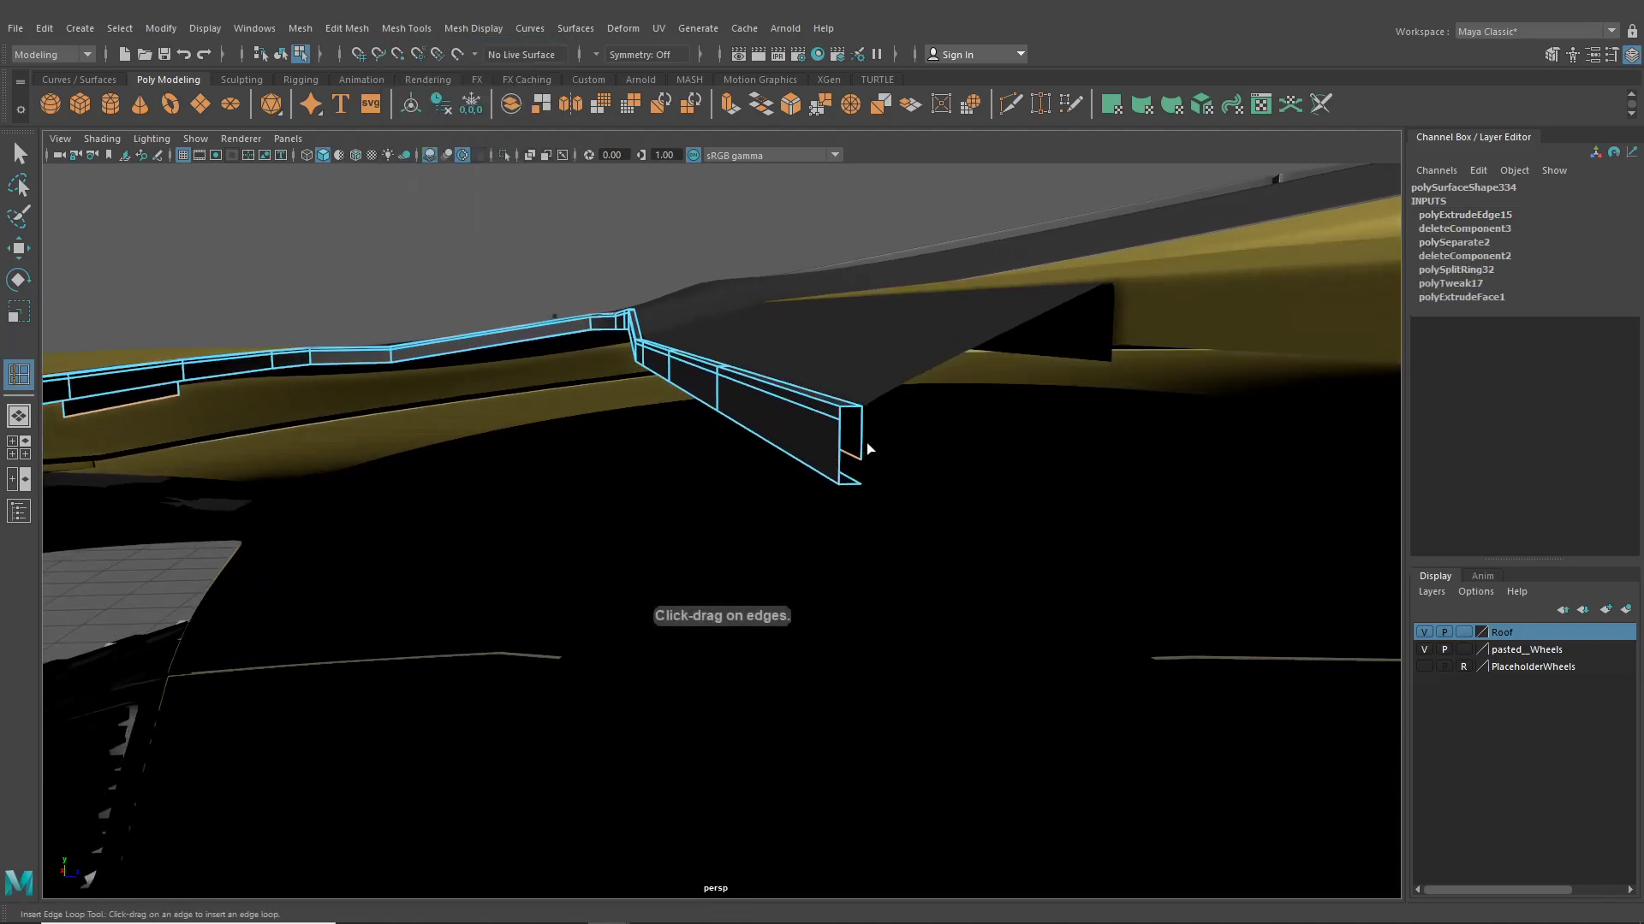
pyautogui.click(863, 418)
pyautogui.keyDown('alt'); pyautogui.moveTo(863, 418); pyautogui.dragTo(650, 428); pyautogui.keyUp('alt')
pyautogui.press('q')
# Delete the strip along the underside of the ledge piece, then return it to object mode and deselect it
pyautogui.click(278, 58)
pyautogui.keyDown('alt'); pyautogui.moveTo(680, 462); pyautogui.dragTo(749, 529, button='right'); pyautogui.keyUp('alt')
pyautogui.keyDown('alt'); pyautogui.moveTo(748, 481); pyautogui.dragTo(738, 531); pyautogui.keyUp('alt')
pyautogui.click(725, 475)
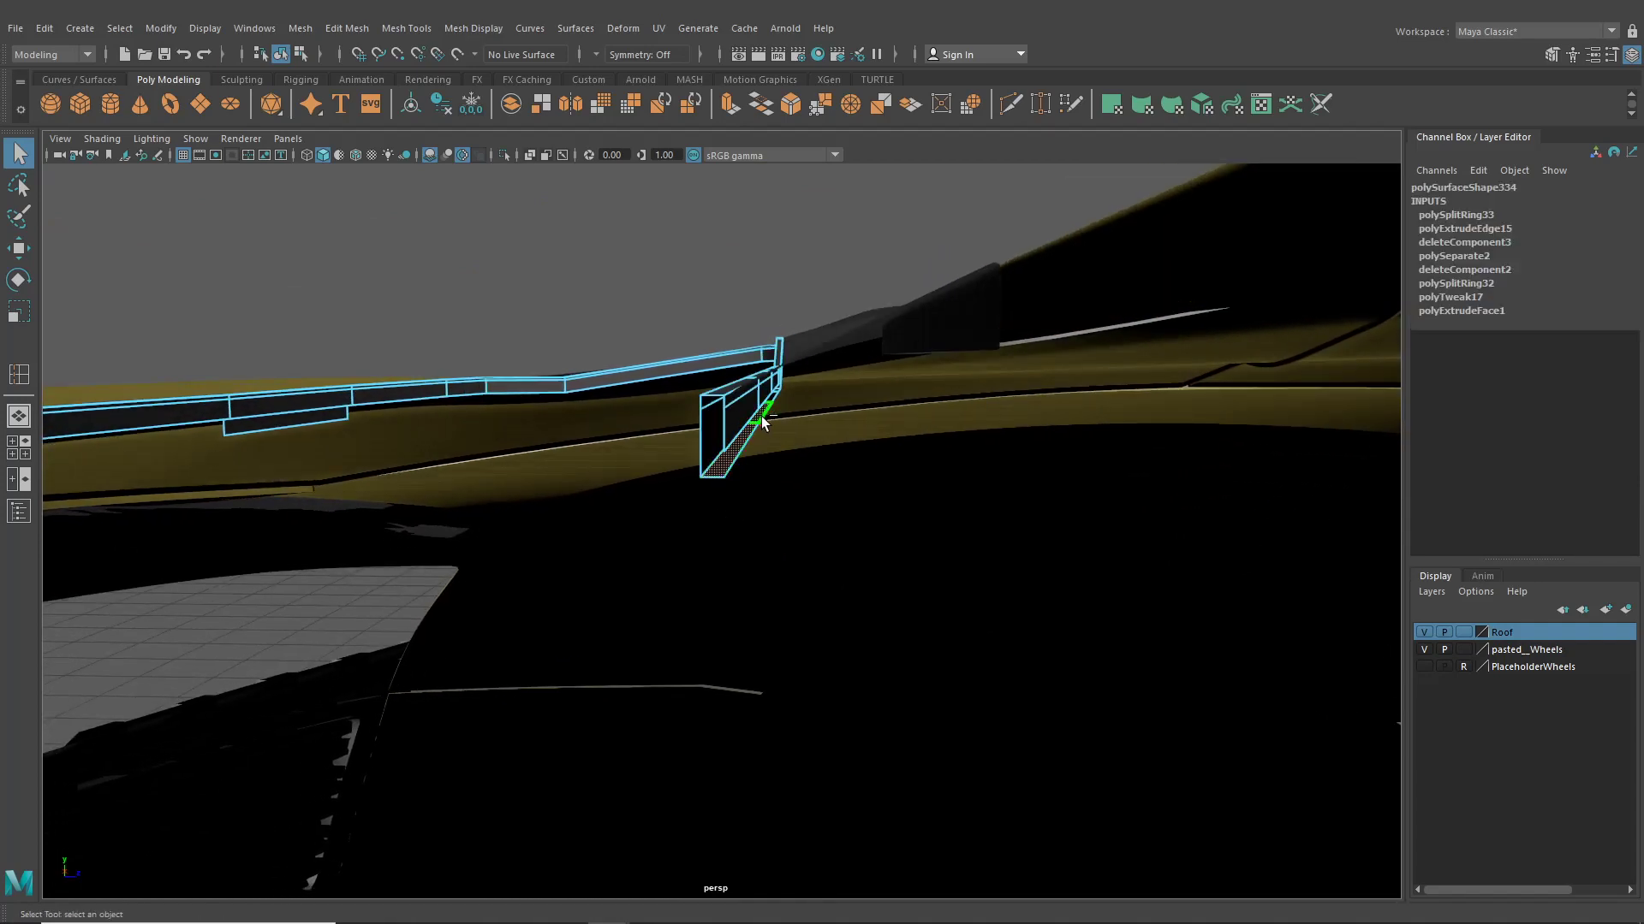
pyautogui.press('Delete')
pyautogui.keyDown('alt'); pyautogui.moveTo(774, 434); pyautogui.dragTo(810, 458); pyautogui.keyUp('alt')
pyautogui.click(281, 54)
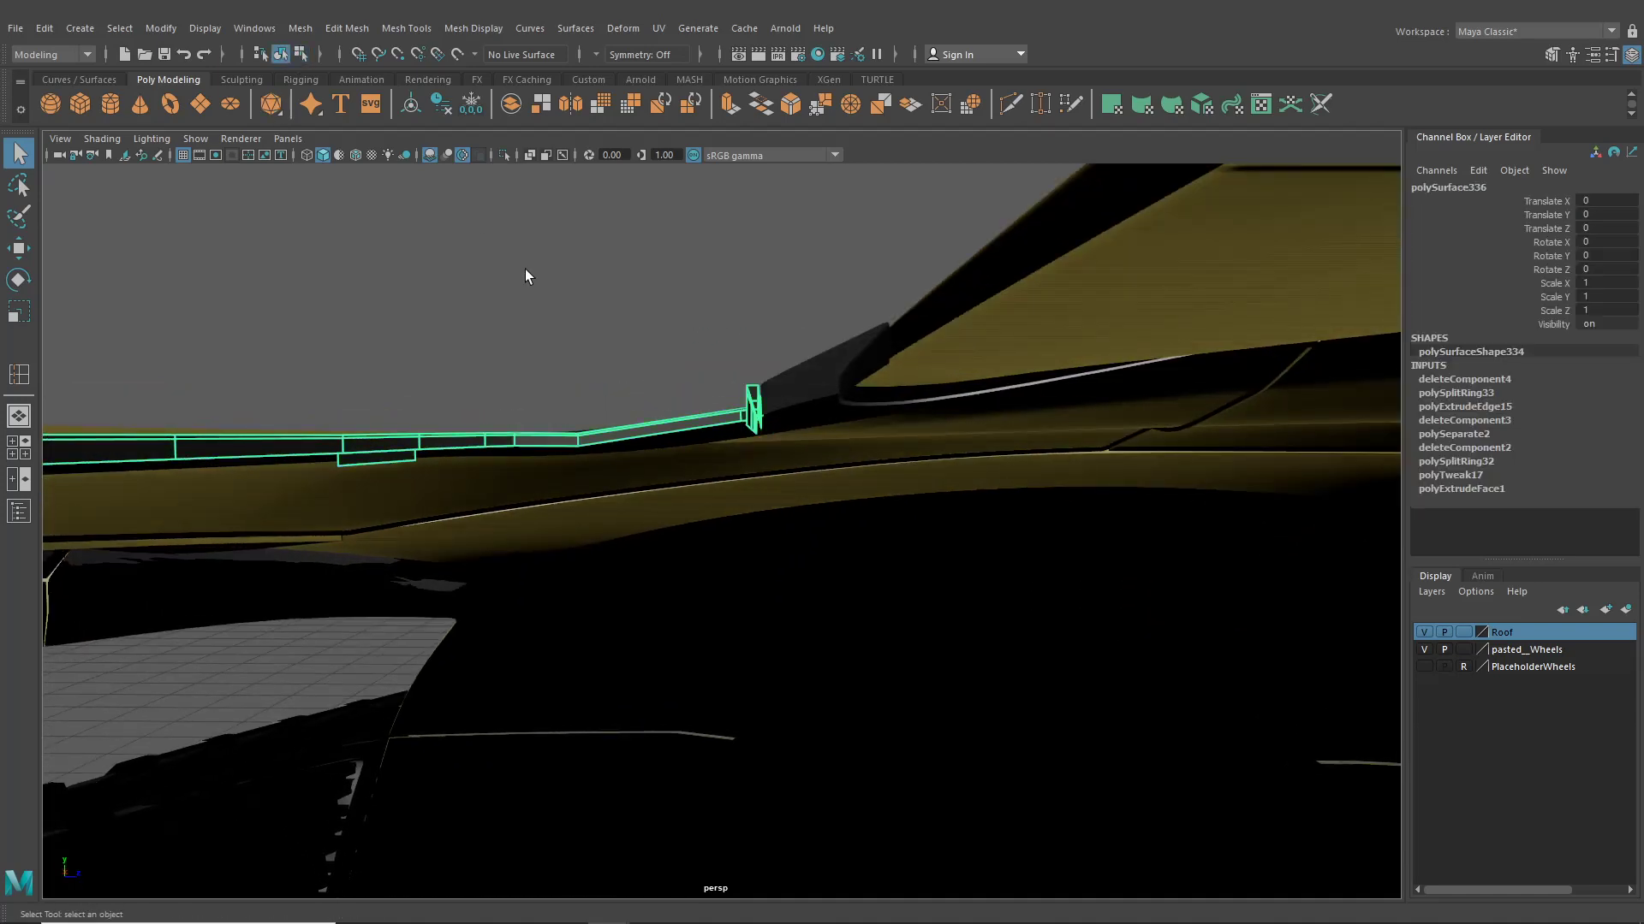
pyautogui.click(525, 274)
pyautogui.keyDown('alt'); pyautogui.moveTo(525, 274); pyautogui.dragTo(798, 485); pyautogui.keyUp('alt')
pyautogui.click(845, 513)
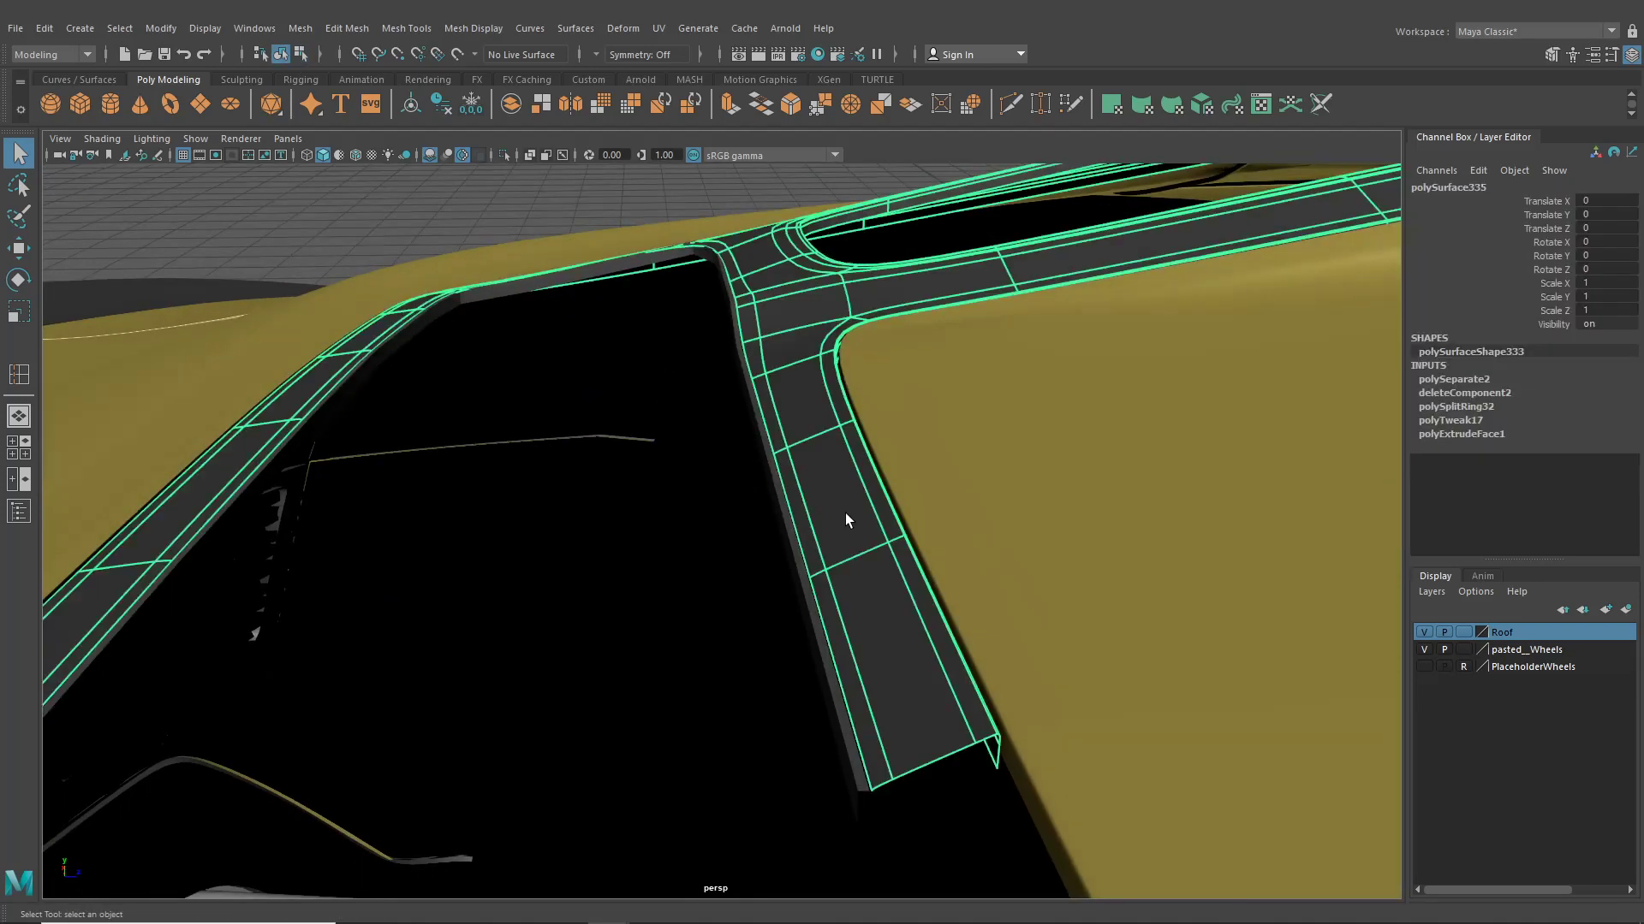
pyautogui.moveTo(845, 515); pyautogui.dragTo(842, 387, button='right')
pyautogui.keyDown('alt'); pyautogui.moveTo(847, 483); pyautogui.dragTo(838, 476); pyautogui.keyUp('alt')
pyautogui.keyDown('alt'); pyautogui.moveTo(837, 485); pyautogui.dragTo(837, 593, button='right'); pyautogui.keyUp('alt')
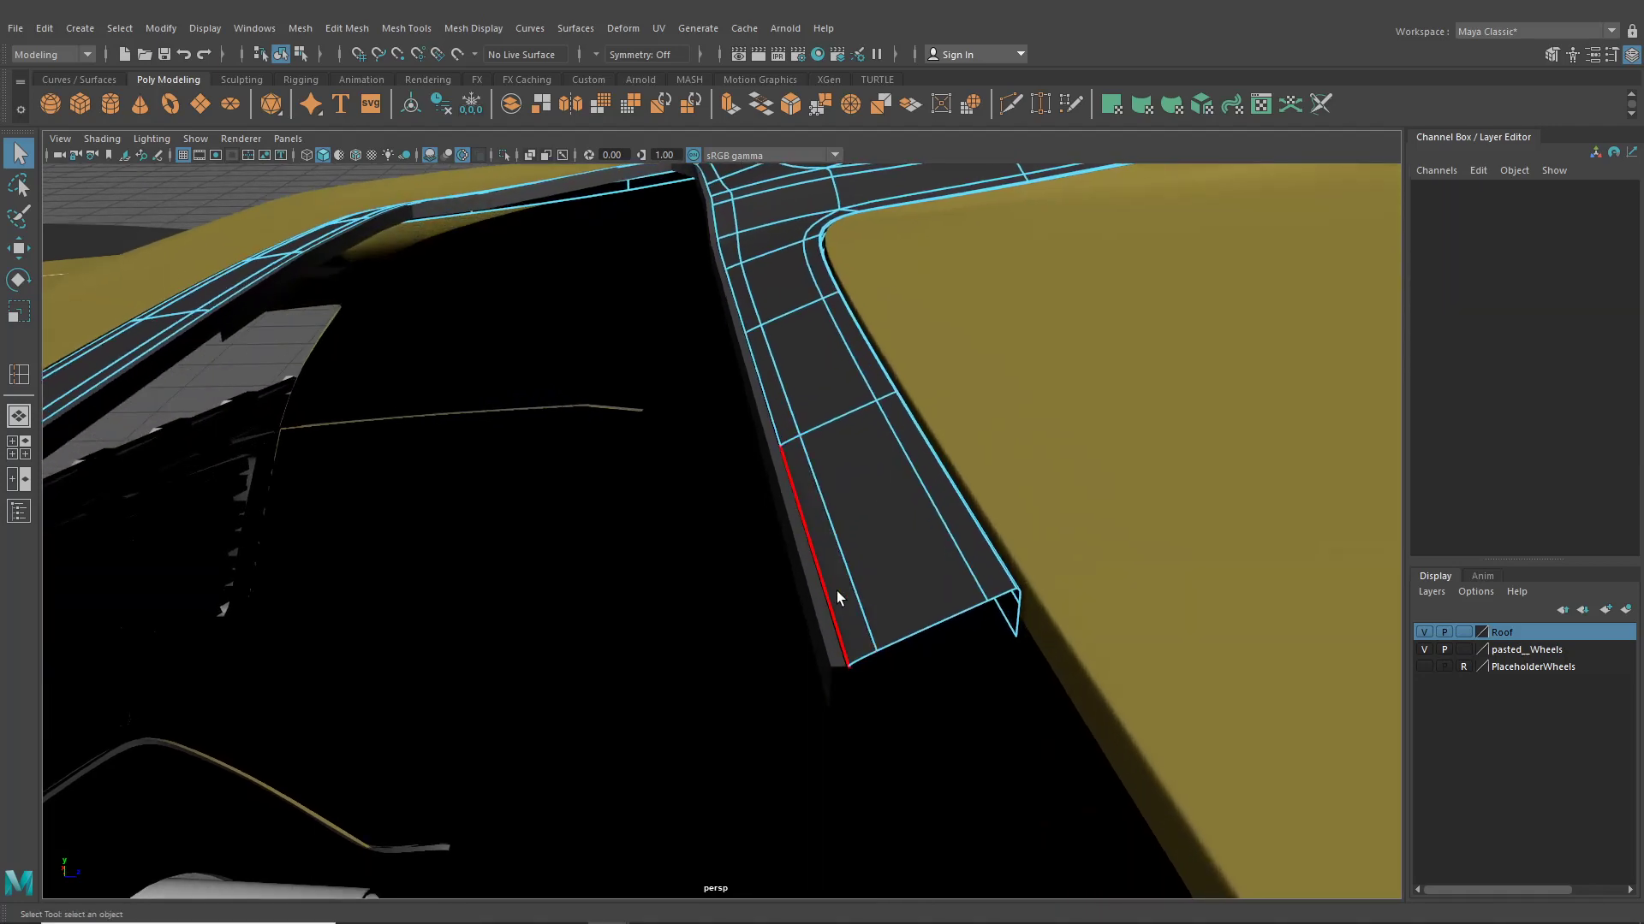
pyautogui.click(836, 591)
pyautogui.keyDown('alt'); pyautogui.moveTo(744, 315); pyautogui.dragTo(813, 463); pyautogui.keyUp('alt')
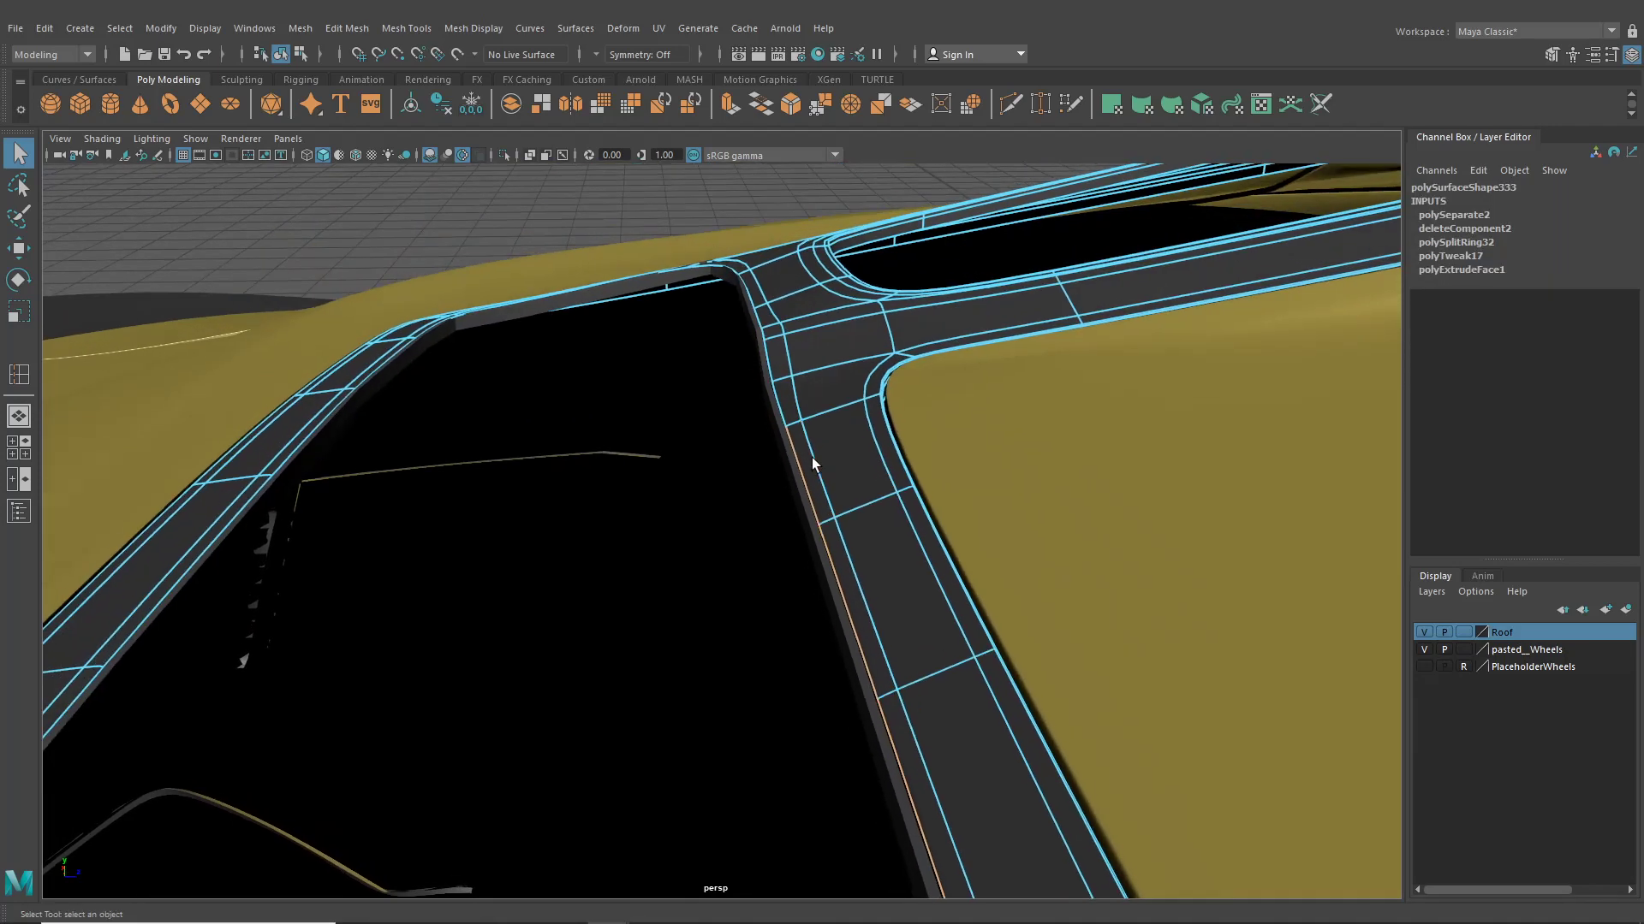
pyautogui.keyDown('shift'); pyautogui.click(783, 400); pyautogui.keyUp('shift')
pyautogui.keyDown('shift'); pyautogui.click(763, 355); pyautogui.keyUp('shift')
pyautogui.keyDown('alt'); pyautogui.moveTo(762, 355); pyautogui.dragTo(651, 473); pyautogui.keyUp('alt')
pyautogui.press('1')
pyautogui.click(283, 54)
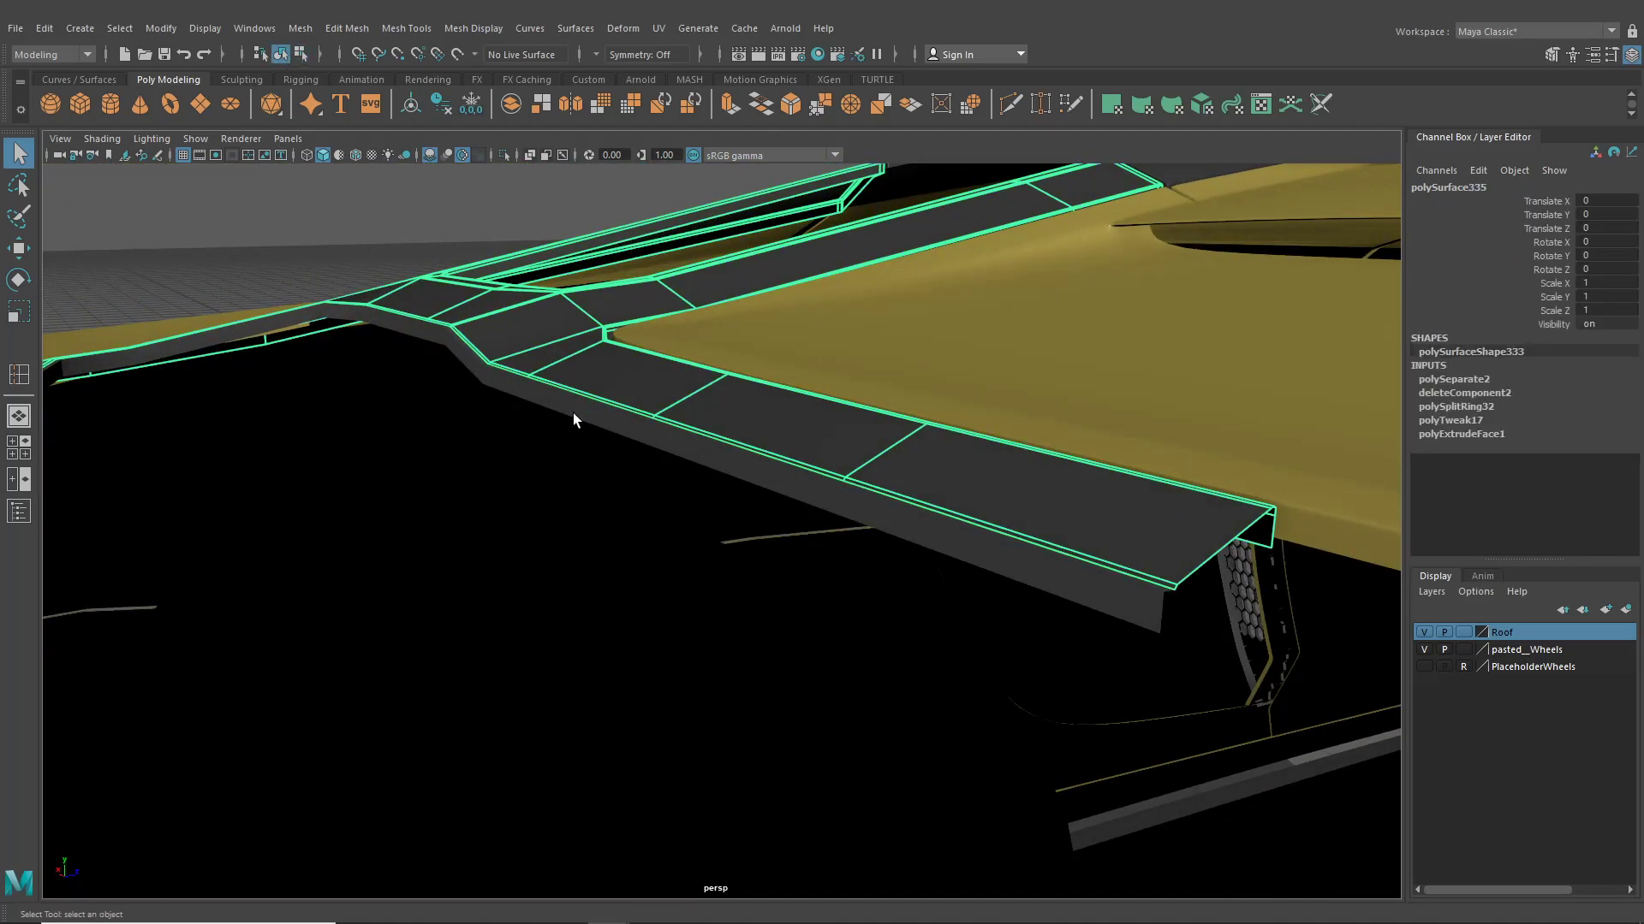
# Turn on smooth mesh preview for the ledge piece and the vent trim, and deselect them
pyautogui.click(572, 413)
pyautogui.click(634, 396)
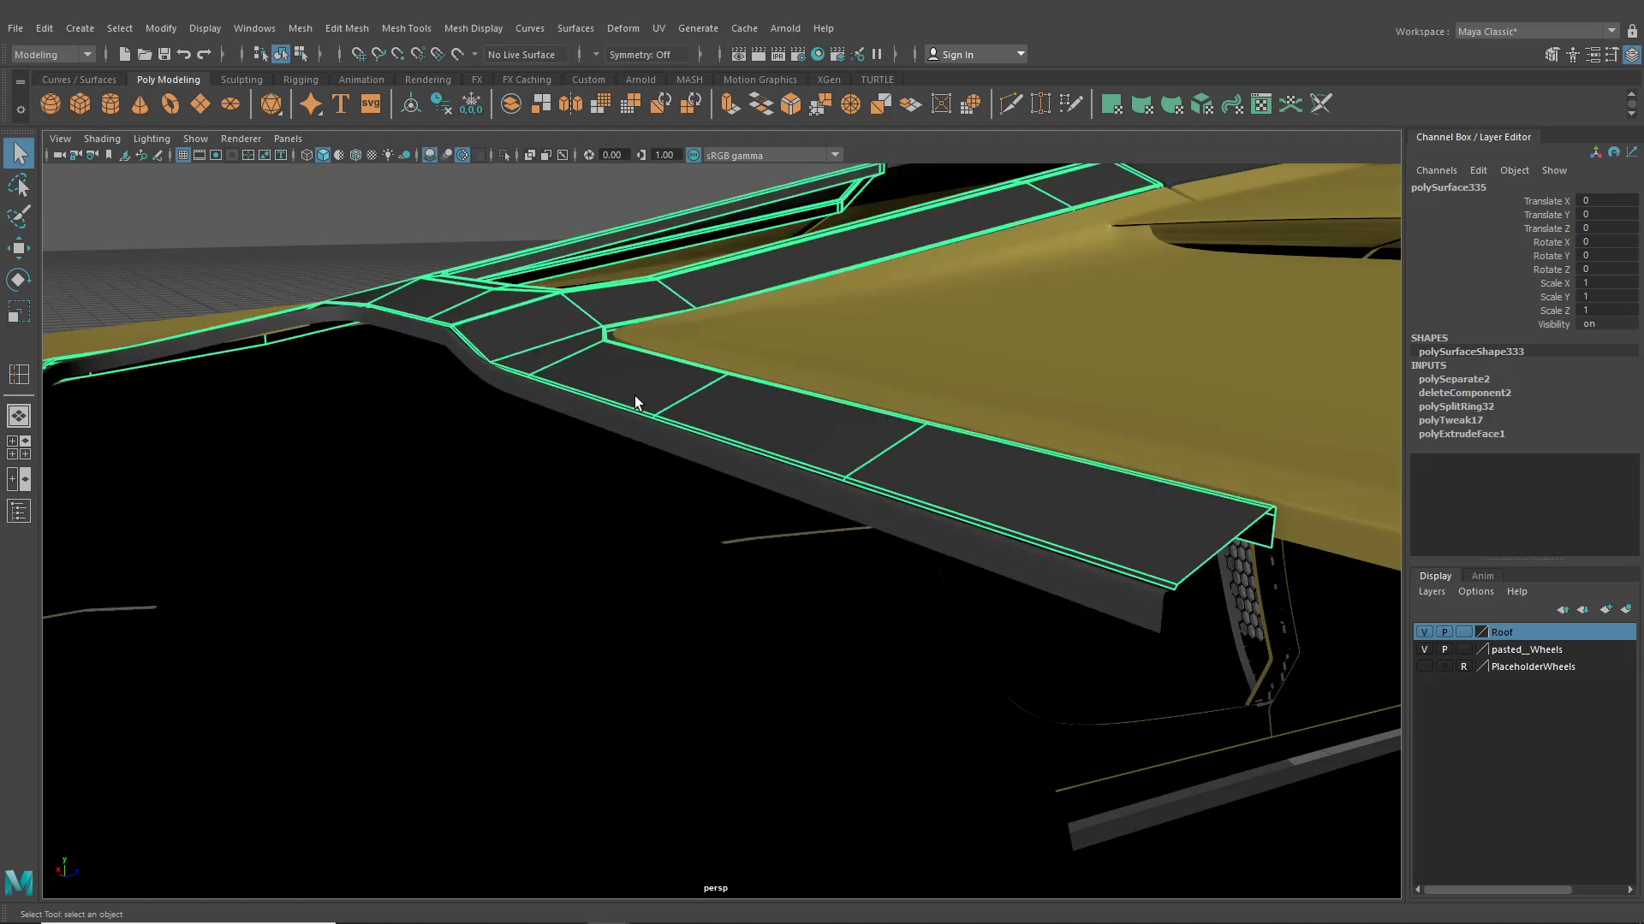
pyautogui.press('3')
pyautogui.click(389, 272)
pyautogui.keyDown('alt'); pyautogui.moveTo(454, 334); pyautogui.dragTo(721, 451); pyautogui.keyUp('alt')
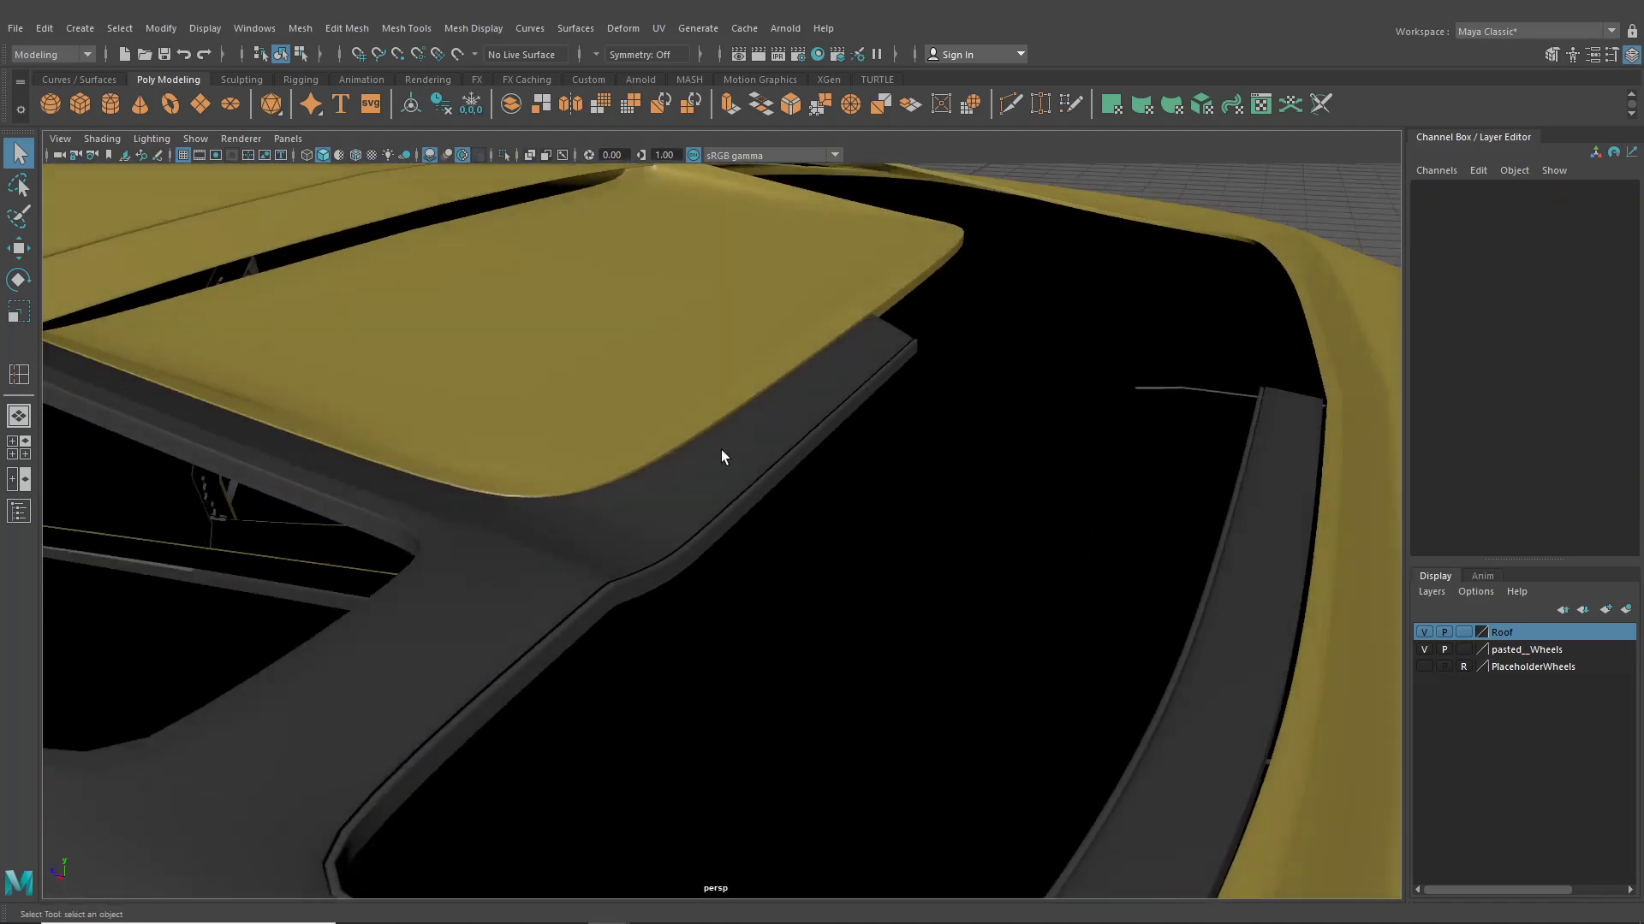
# Turn off smooth preview on the vent trim and select its inner border edges along the wide vent's front side
pyautogui.click(660, 526)
pyautogui.press('1')
pyautogui.keyDown('alt'); pyautogui.moveTo(661, 524); pyautogui.dragTo(788, 400); pyautogui.keyUp('alt')
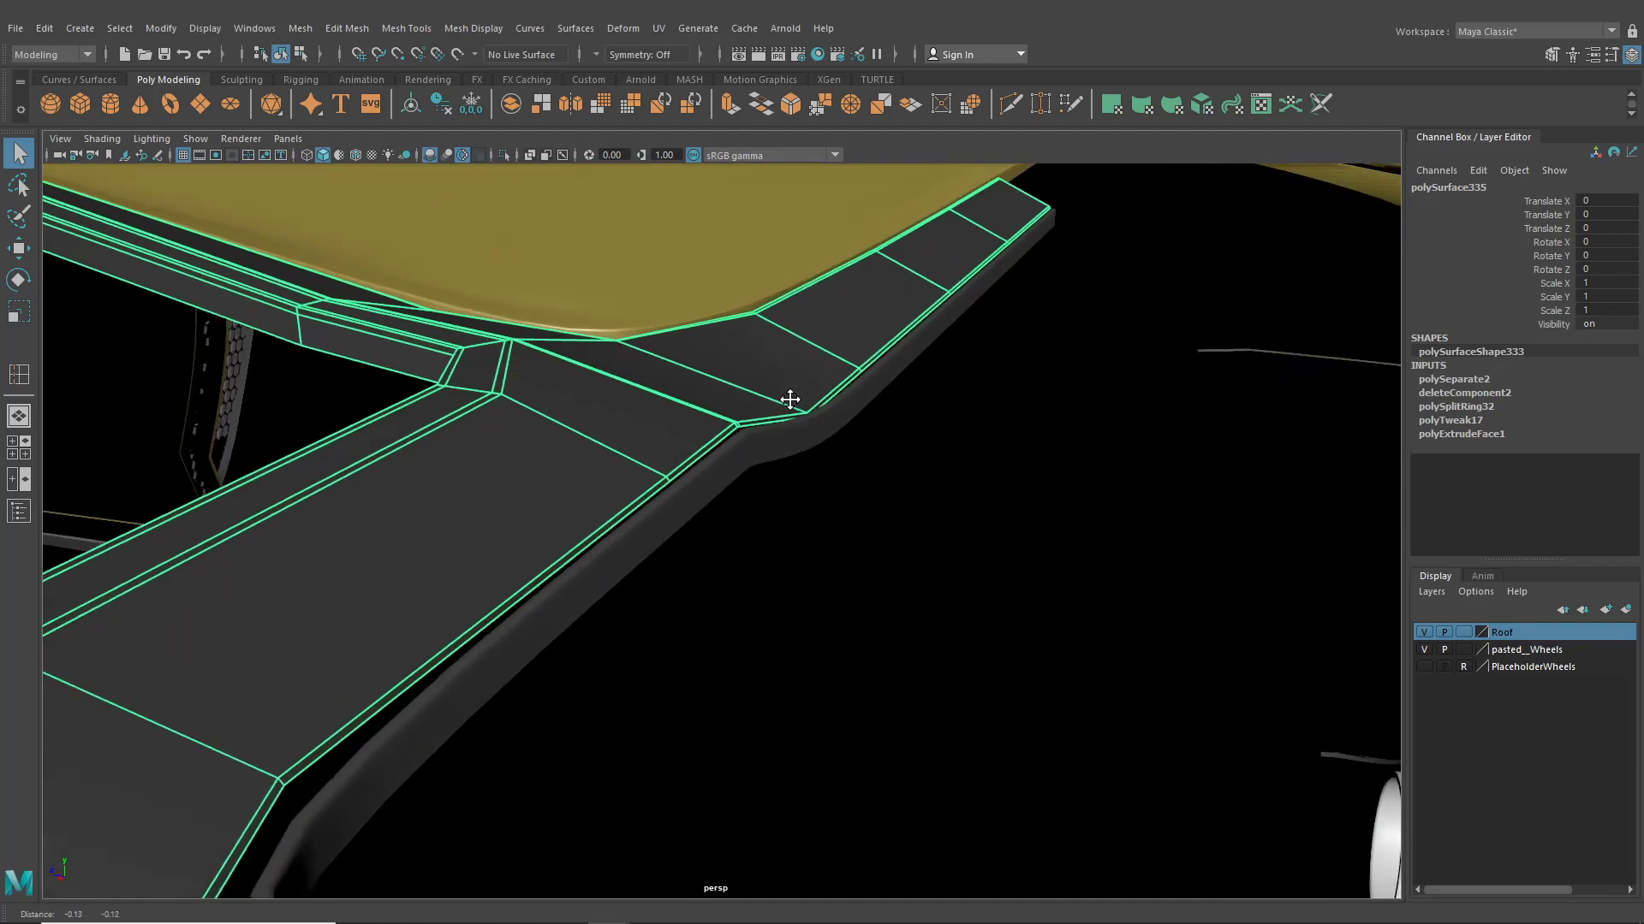
pyautogui.moveTo(548, 492); pyautogui.dragTo(545, 398, button='right')
pyautogui.click(435, 669)
pyautogui.keyDown('alt'); pyautogui.moveTo(437, 671); pyautogui.dragTo(657, 682); pyautogui.keyUp('alt')
pyautogui.keyDown('shift'); pyautogui.click(250, 554); pyautogui.keyUp('shift')
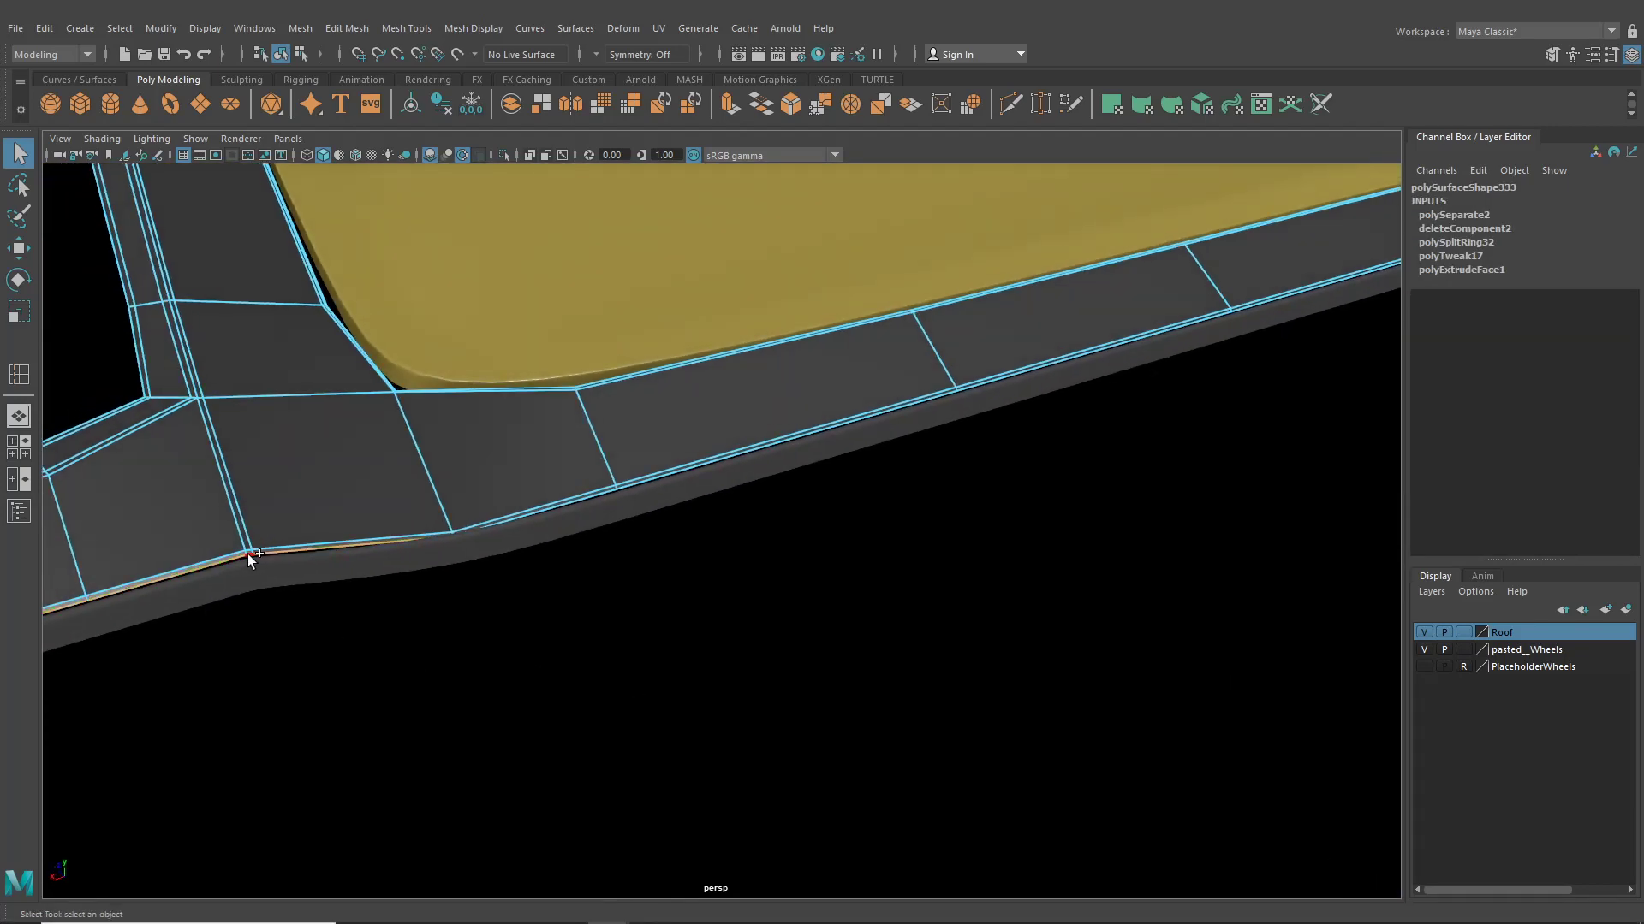
pyautogui.keyDown('shift'); pyautogui.click(983, 389); pyautogui.keyUp('shift')
pyautogui.keyDown('alt'); pyautogui.moveTo(983, 389); pyautogui.dragTo(381, 598, button='middle'); pyautogui.keyUp('alt')
pyautogui.keyDown('shift'); pyautogui.click(709, 485); pyautogui.keyUp('shift')
# Extend the selection of the vent trim's inner border edges all the way around the wide opening to both open ends
pyautogui.keyDown('alt'); pyautogui.moveTo(429, 533); pyautogui.dragTo(610, 583); pyautogui.keyUp('alt')
pyautogui.keyDown('shift'); pyautogui.click(507, 534); pyautogui.keyUp('shift')
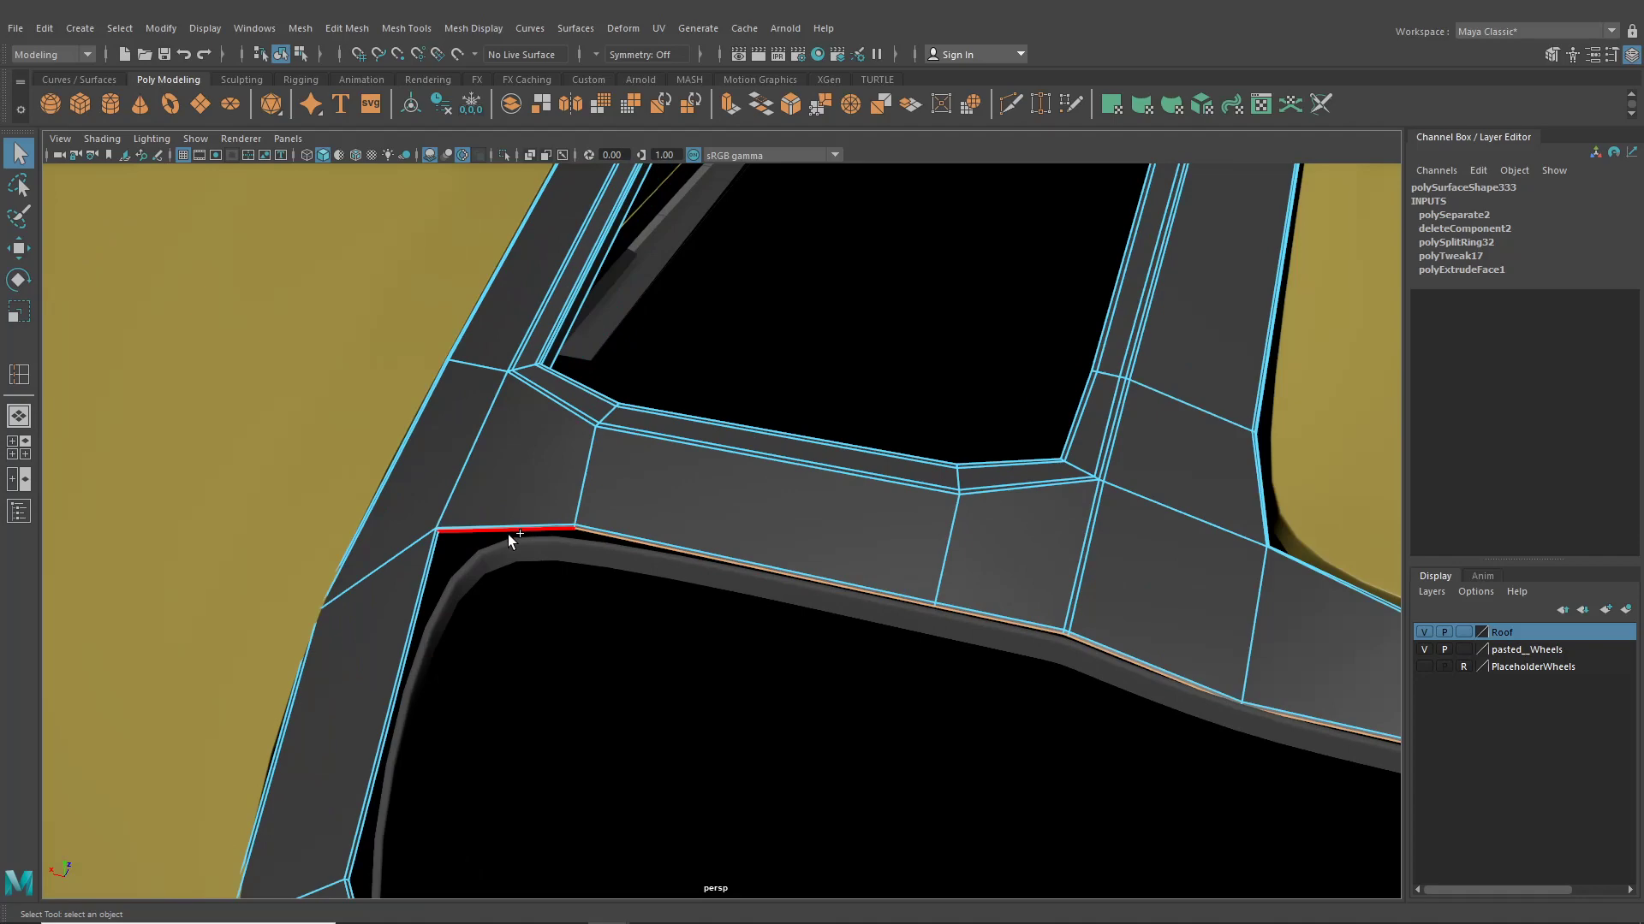
pyautogui.keyDown('shift'); pyautogui.click(430, 567); pyautogui.keyUp('shift')
pyautogui.keyDown('alt'); pyautogui.moveTo(431, 567); pyautogui.dragTo(380, 707); pyautogui.keyUp('alt')
pyautogui.keyDown('shift'); pyautogui.click(378, 704); pyautogui.keyUp('shift')
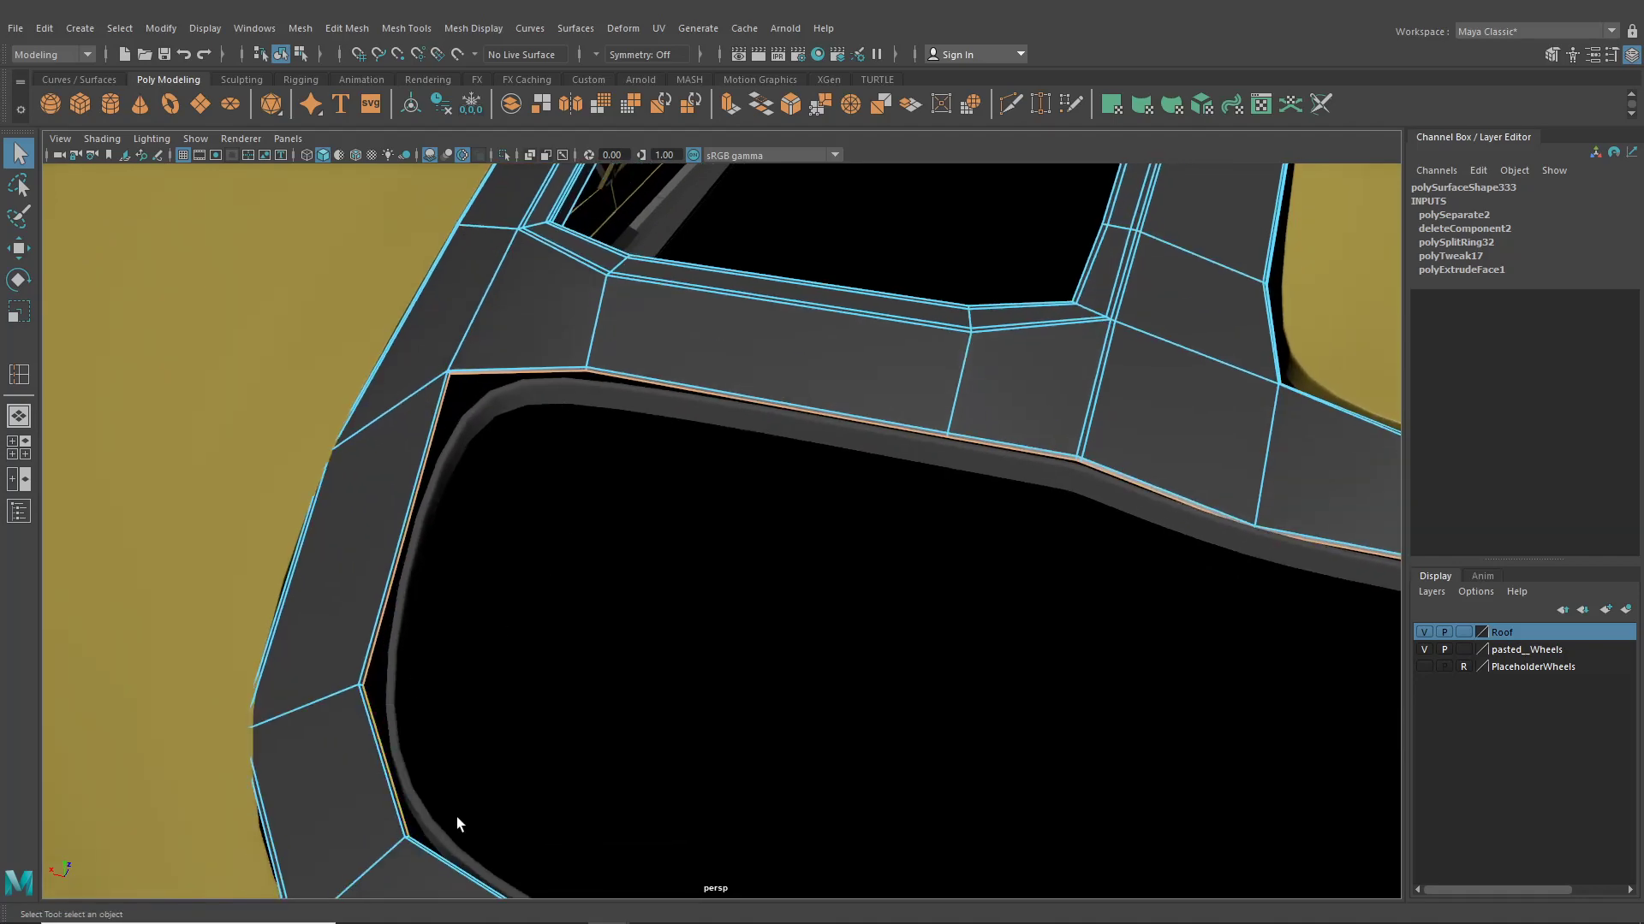
pyautogui.keyDown('alt'); pyautogui.moveTo(454, 861); pyautogui.dragTo(557, 514); pyautogui.keyUp('alt')
pyautogui.keyDown('shift'); pyautogui.click(516, 510); pyautogui.keyUp('shift')
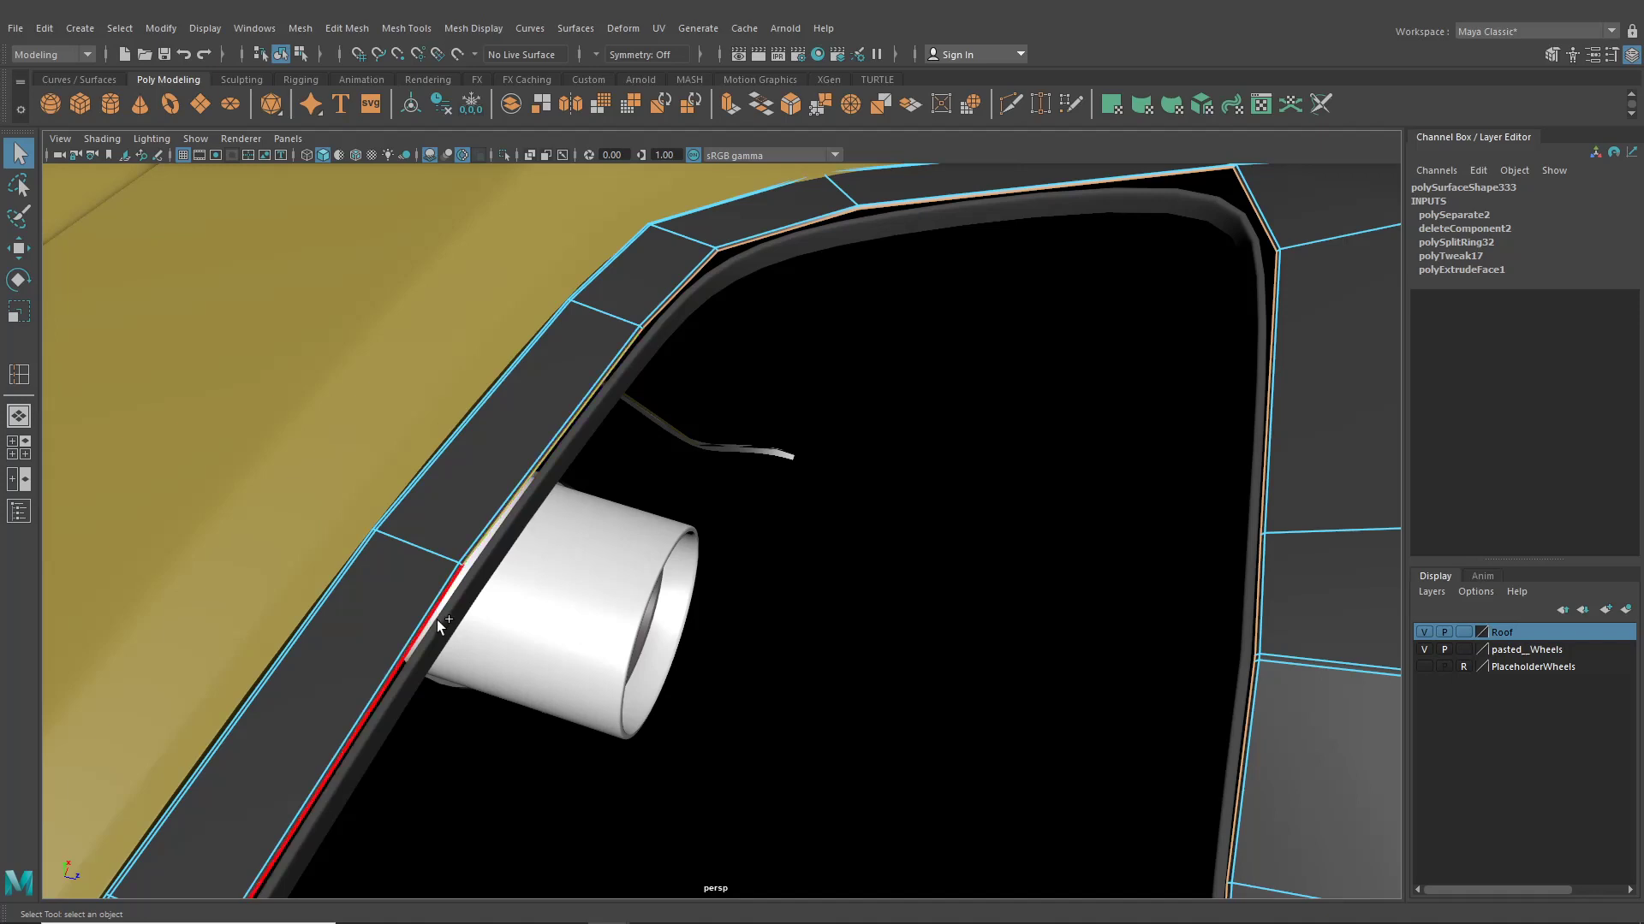
pyautogui.keyDown('alt'); pyautogui.moveTo(582, 726); pyautogui.dragTo(675, 579); pyautogui.keyUp('alt')
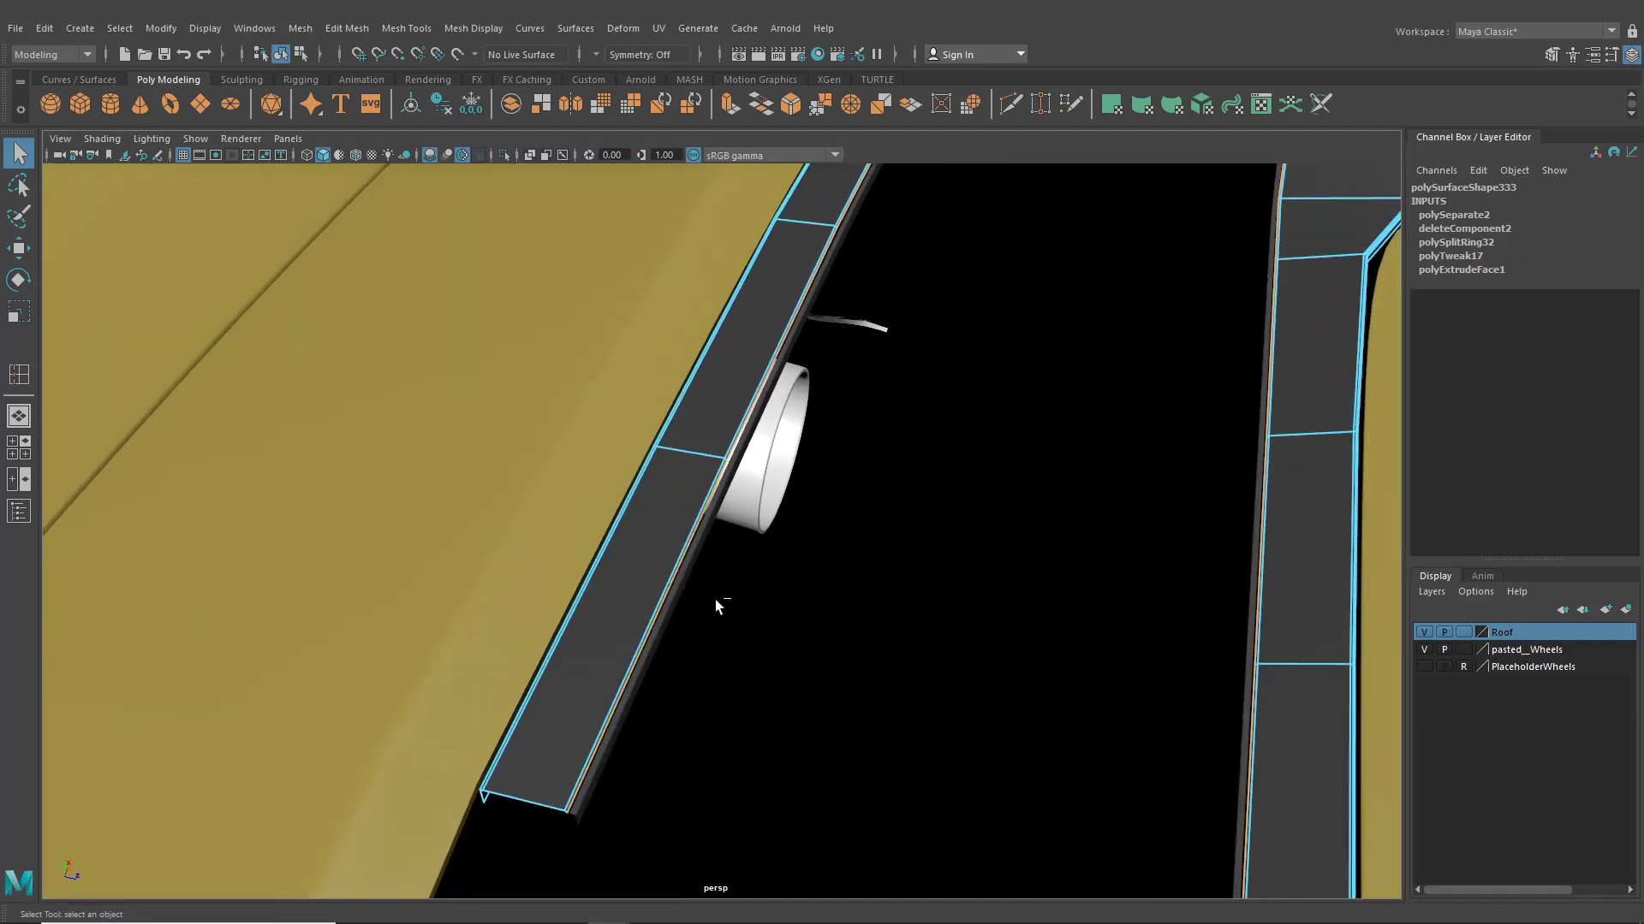
# Extrude the selected border edges of the vent trim and move them down to a Translate Y of about -0.021
pyautogui.hotkey('ctrl', 'e')
pyautogui.keyDown('alt'); pyautogui.moveTo(891, 609); pyautogui.dragTo(872, 482); pyautogui.keyUp('alt')
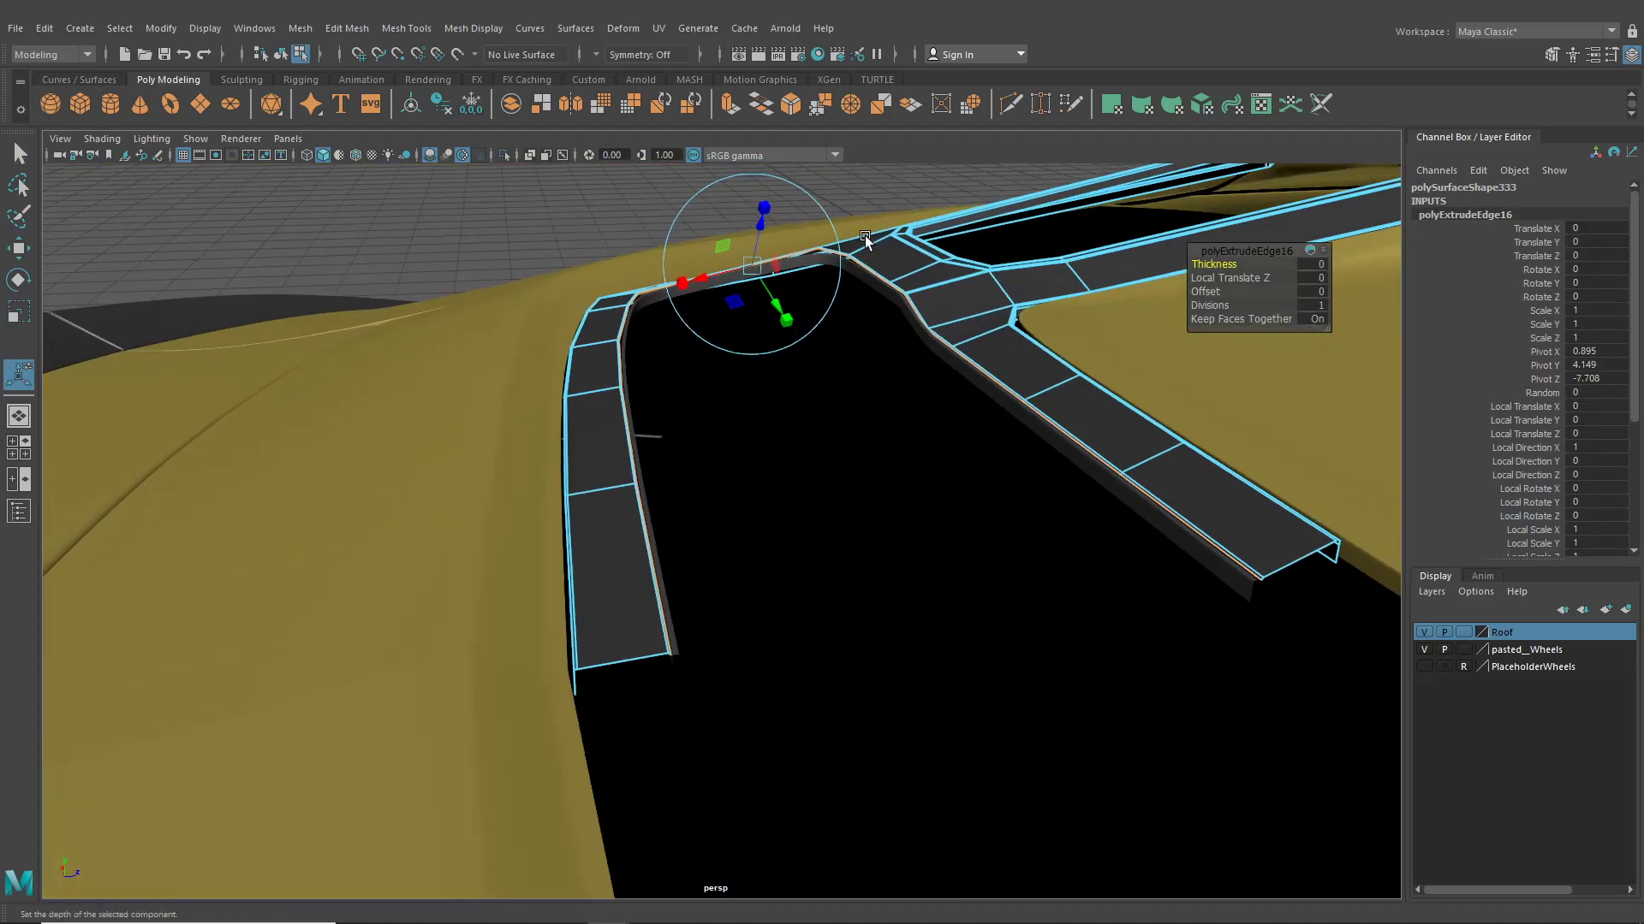
pyautogui.keyDown('alt'); pyautogui.moveTo(864, 240); pyautogui.dragTo(830, 212); pyautogui.keyUp('alt')
pyautogui.click(814, 316)
pyautogui.keyDown('alt'); pyautogui.moveTo(814, 315); pyautogui.dragTo(796, 240); pyautogui.keyUp('alt')
pyautogui.moveTo(757, 375); pyautogui.dragTo(761, 389)
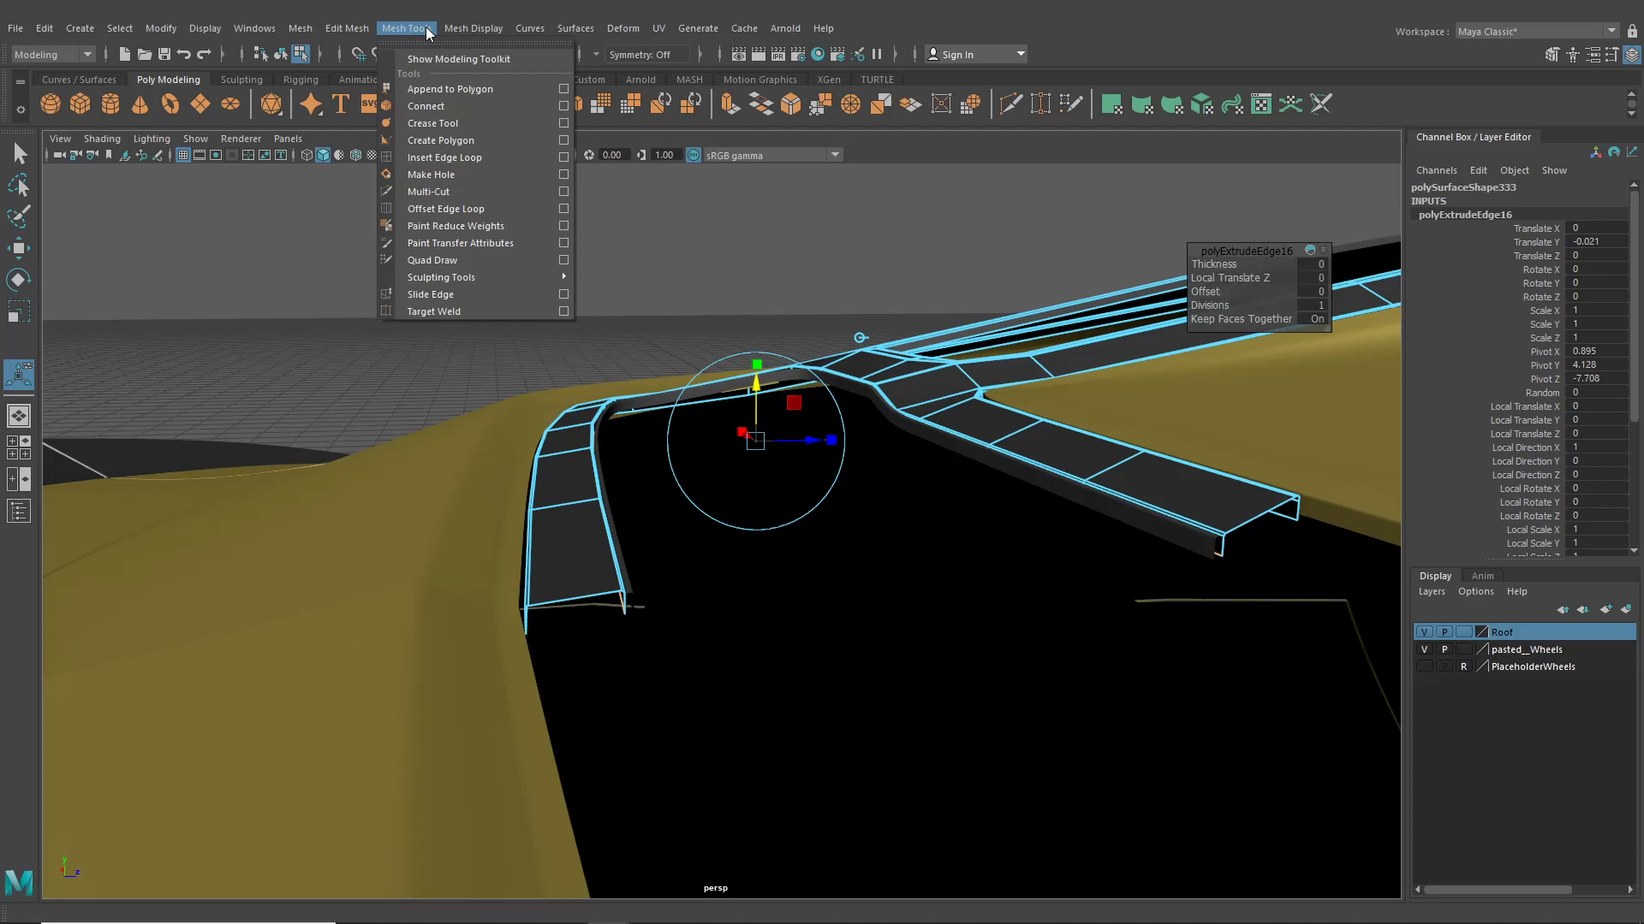
# Insert an edge loop along the trim's newly extruded wall, close to its upper edge, and return to object mode
pyautogui.click(439, 157)
pyautogui.keyDown('alt'); pyautogui.moveTo(548, 267); pyautogui.dragTo(623, 197, button='middle'); pyautogui.keyUp('alt')
pyautogui.keyDown('alt'); pyautogui.moveTo(623, 196); pyautogui.dragTo(672, 598, button='right'); pyautogui.keyUp('alt')
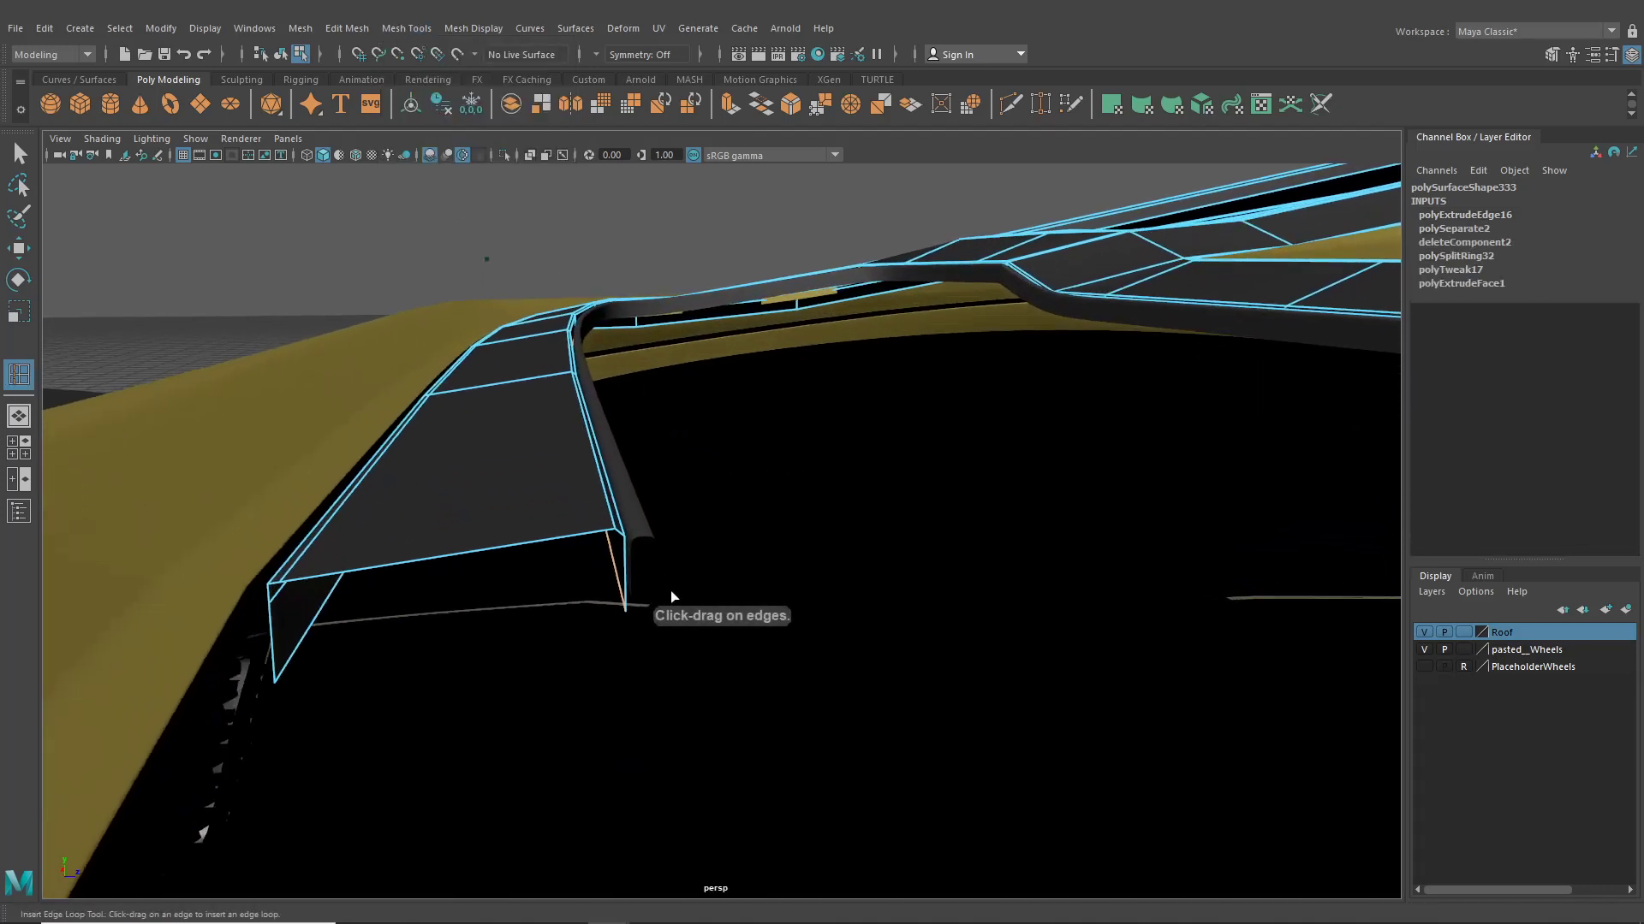
pyautogui.click(623, 547)
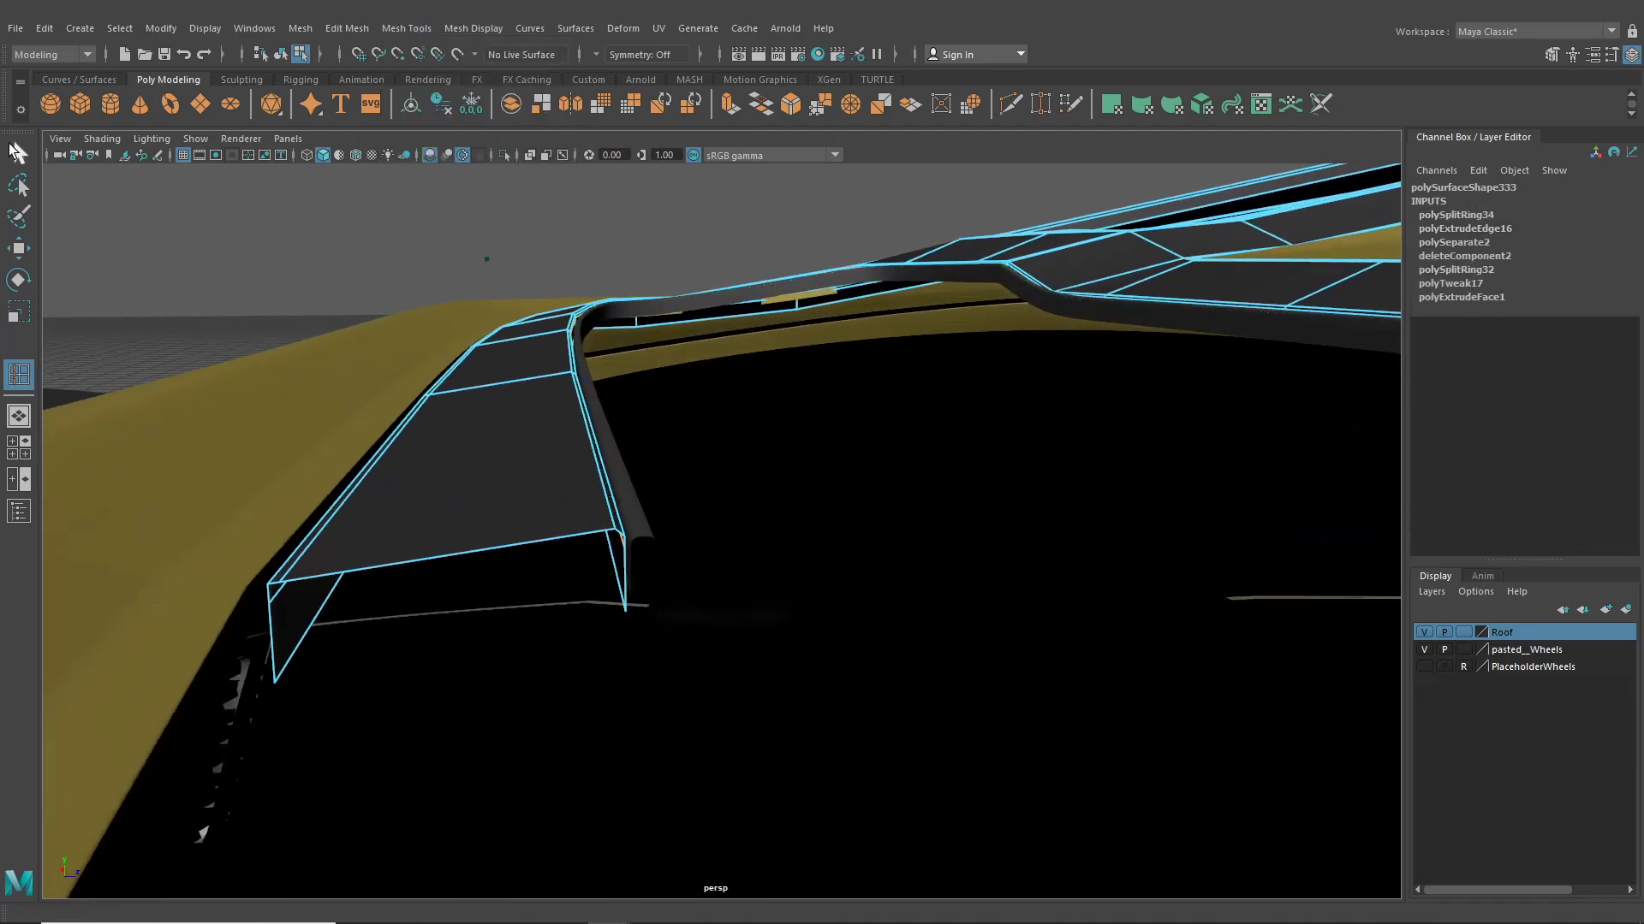
pyautogui.press('q')
pyautogui.click(284, 56)
# Turn on smooth mesh preview for the vent trim, inspect it with the ledge piece, and clear the selection
pyautogui.keyDown('alt'); pyautogui.moveTo(787, 566); pyautogui.dragTo(843, 698); pyautogui.keyUp('alt')
pyautogui.press('3')
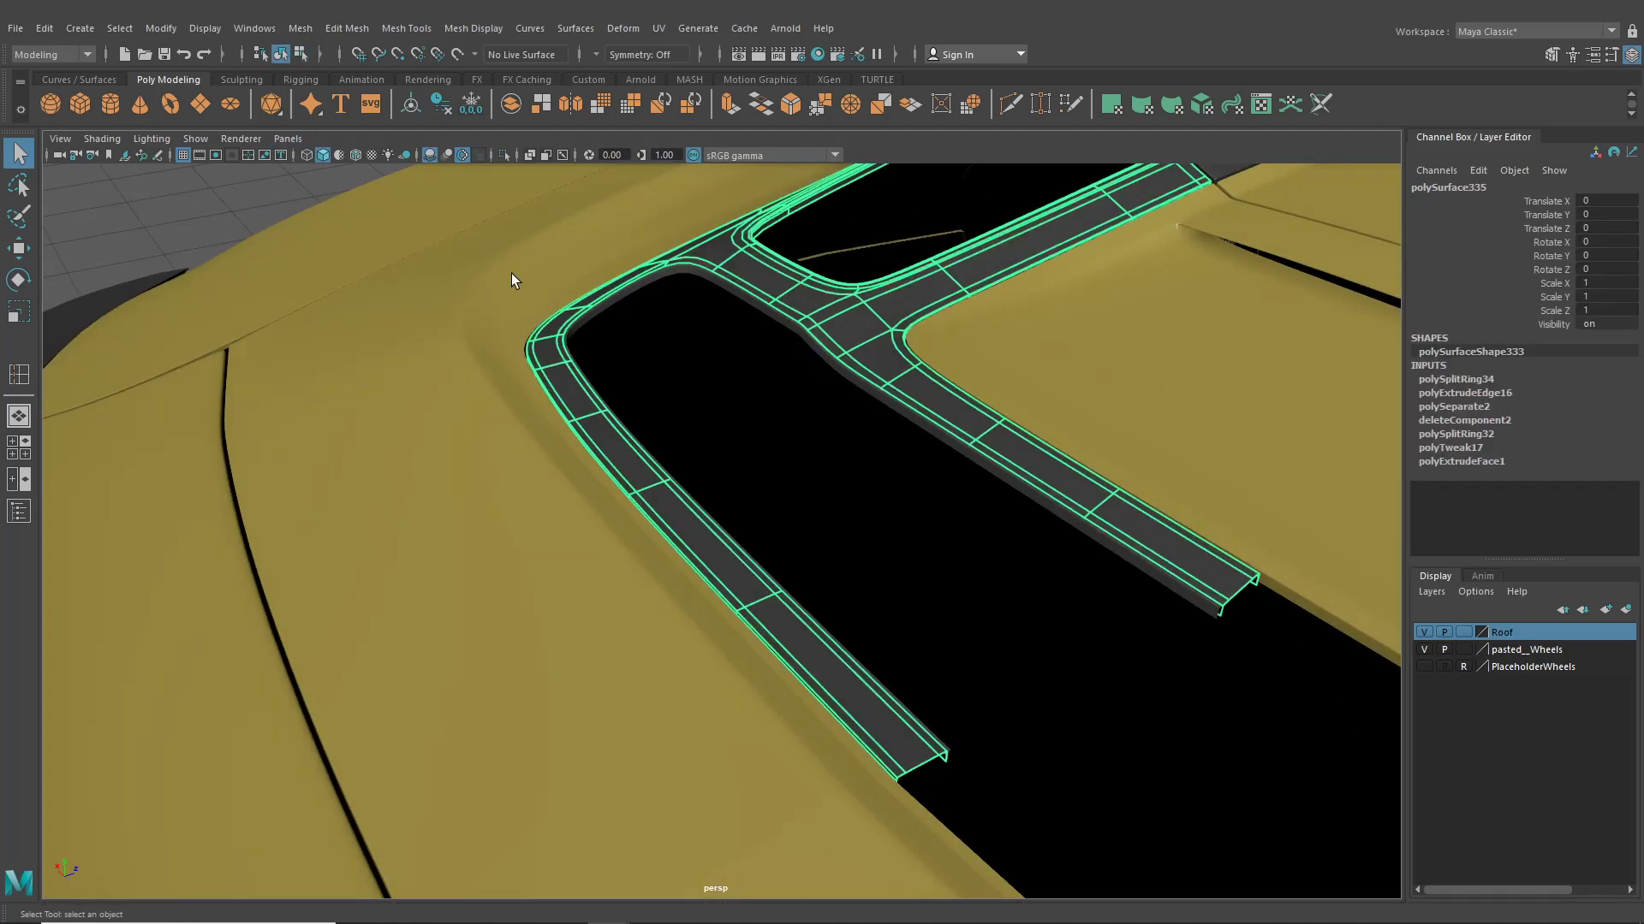
pyautogui.click(861, 384)
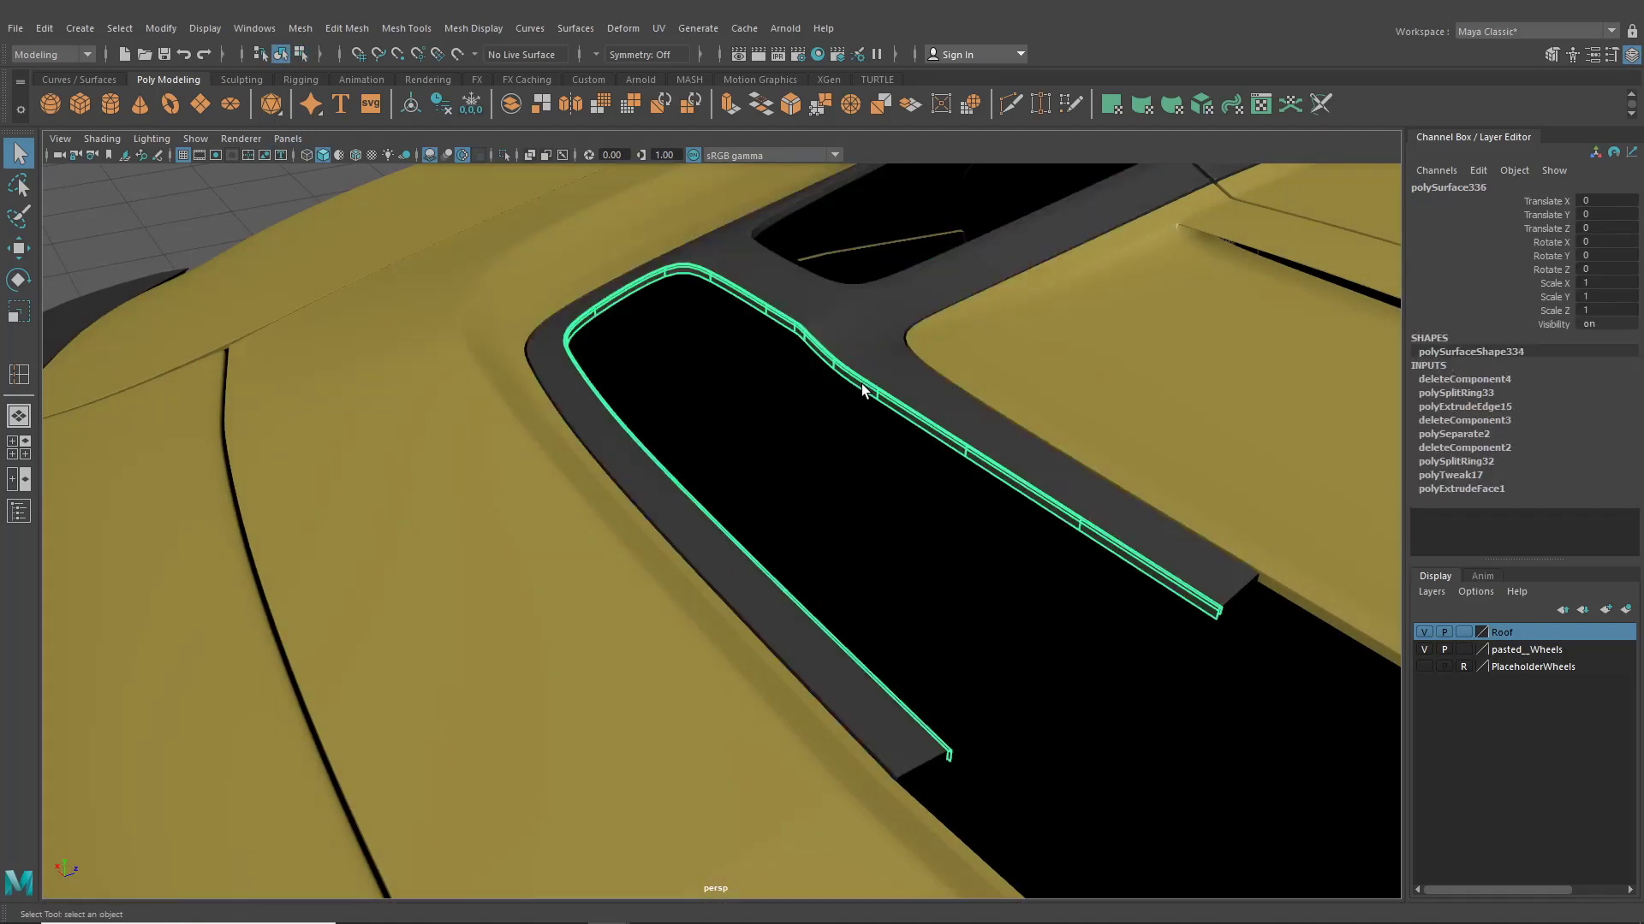
pyautogui.click(302, 57)
pyautogui.click(281, 56)
pyautogui.click(342, 178)
# Turn off smooth preview and create mirrored copies of the ledge piece and vent trim with Duplicate Special, using Scale X -1
pyautogui.keyDown('alt'); pyautogui.moveTo(467, 292); pyautogui.dragTo(562, 375); pyautogui.keyUp('alt')
pyautogui.click(577, 399)
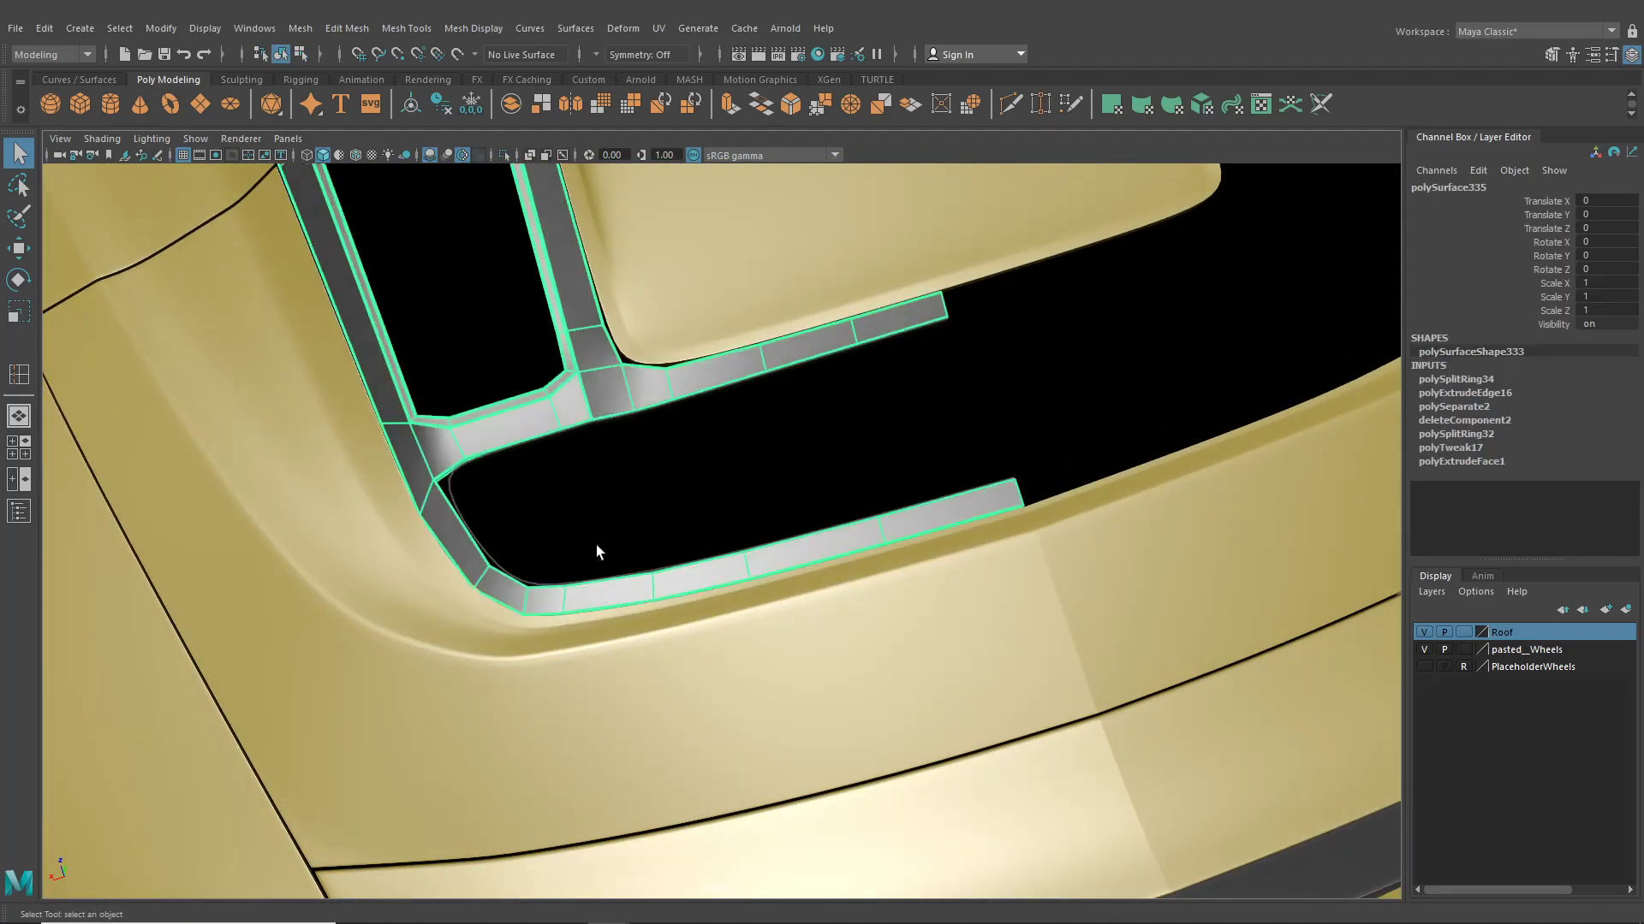
pyautogui.click(527, 439)
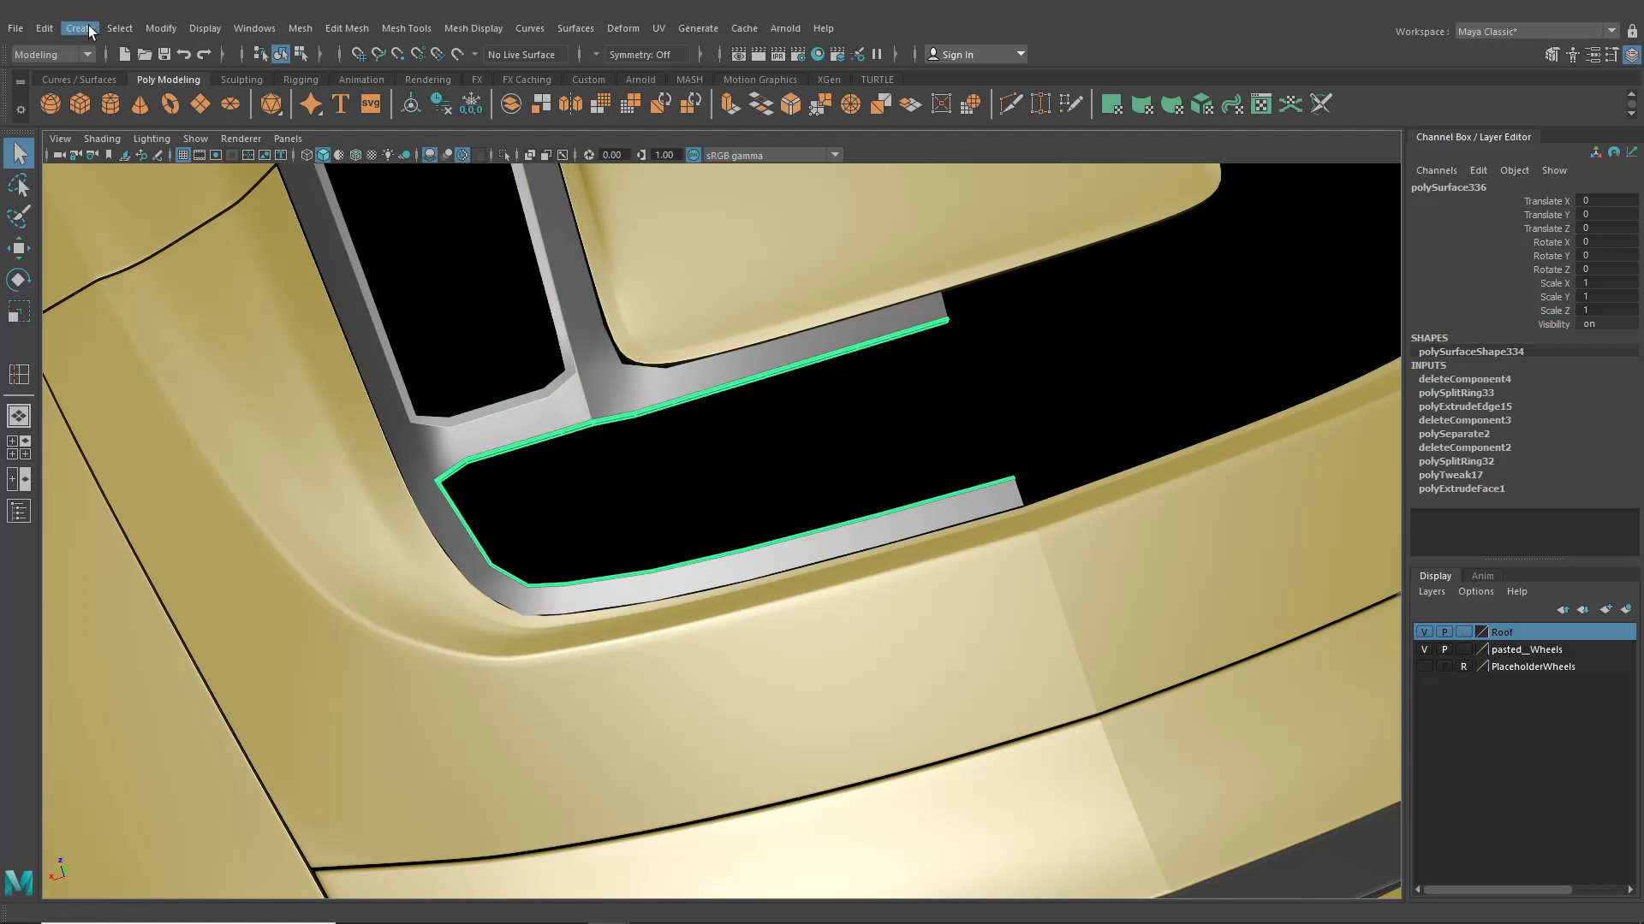
pyautogui.click(45, 29)
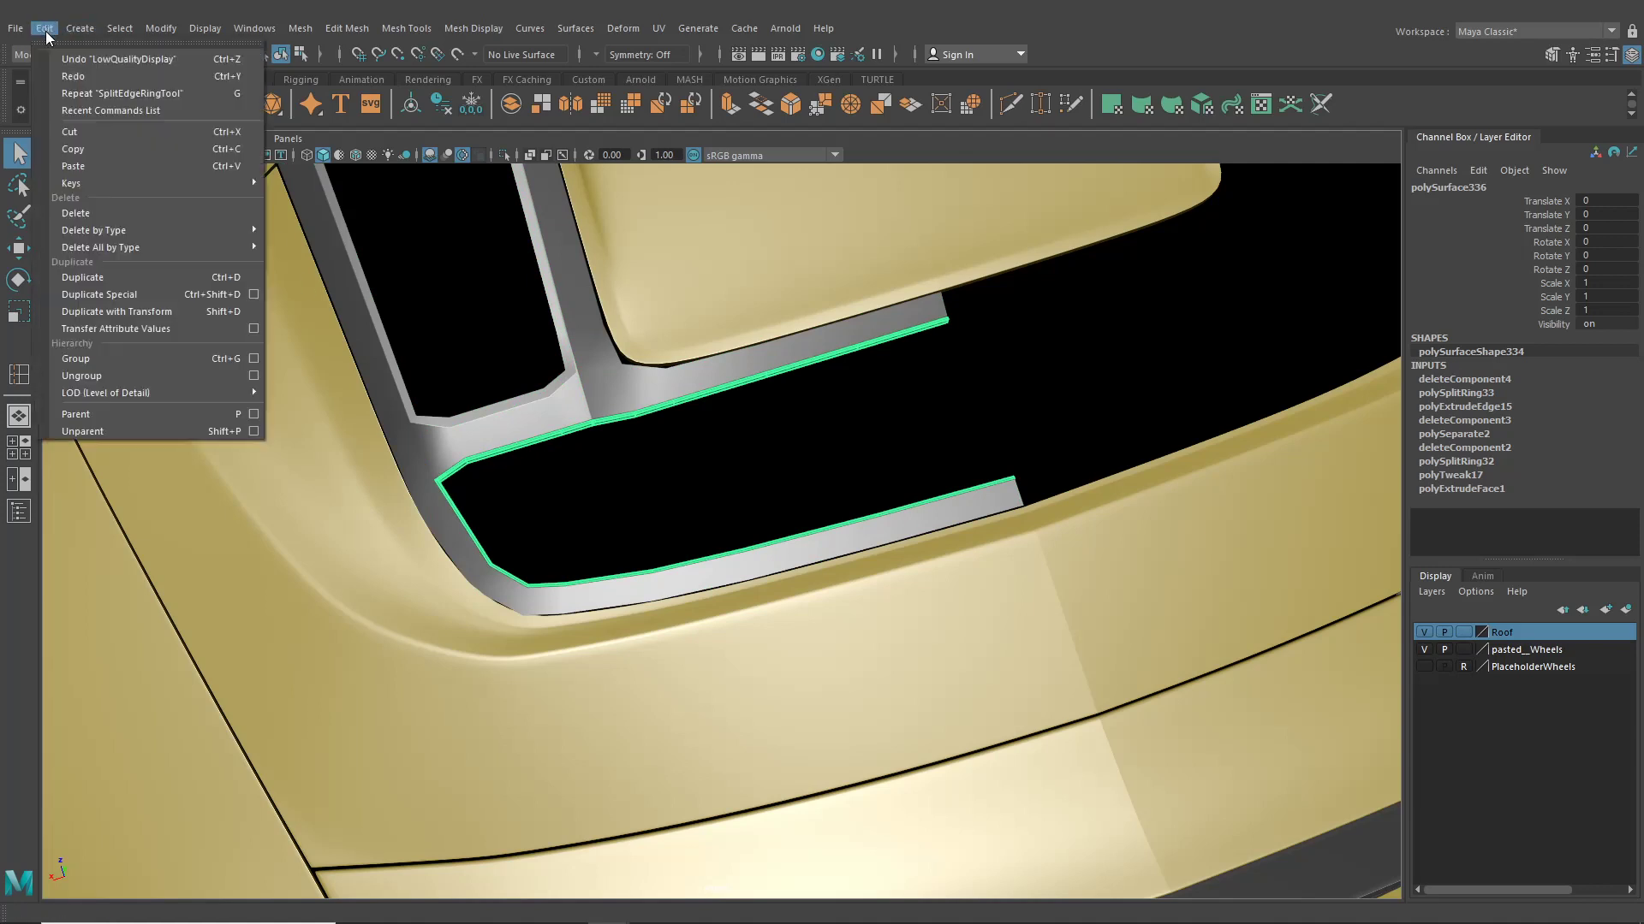
pyautogui.click(142, 296)
pyautogui.click(551, 601)
pyautogui.press('g')
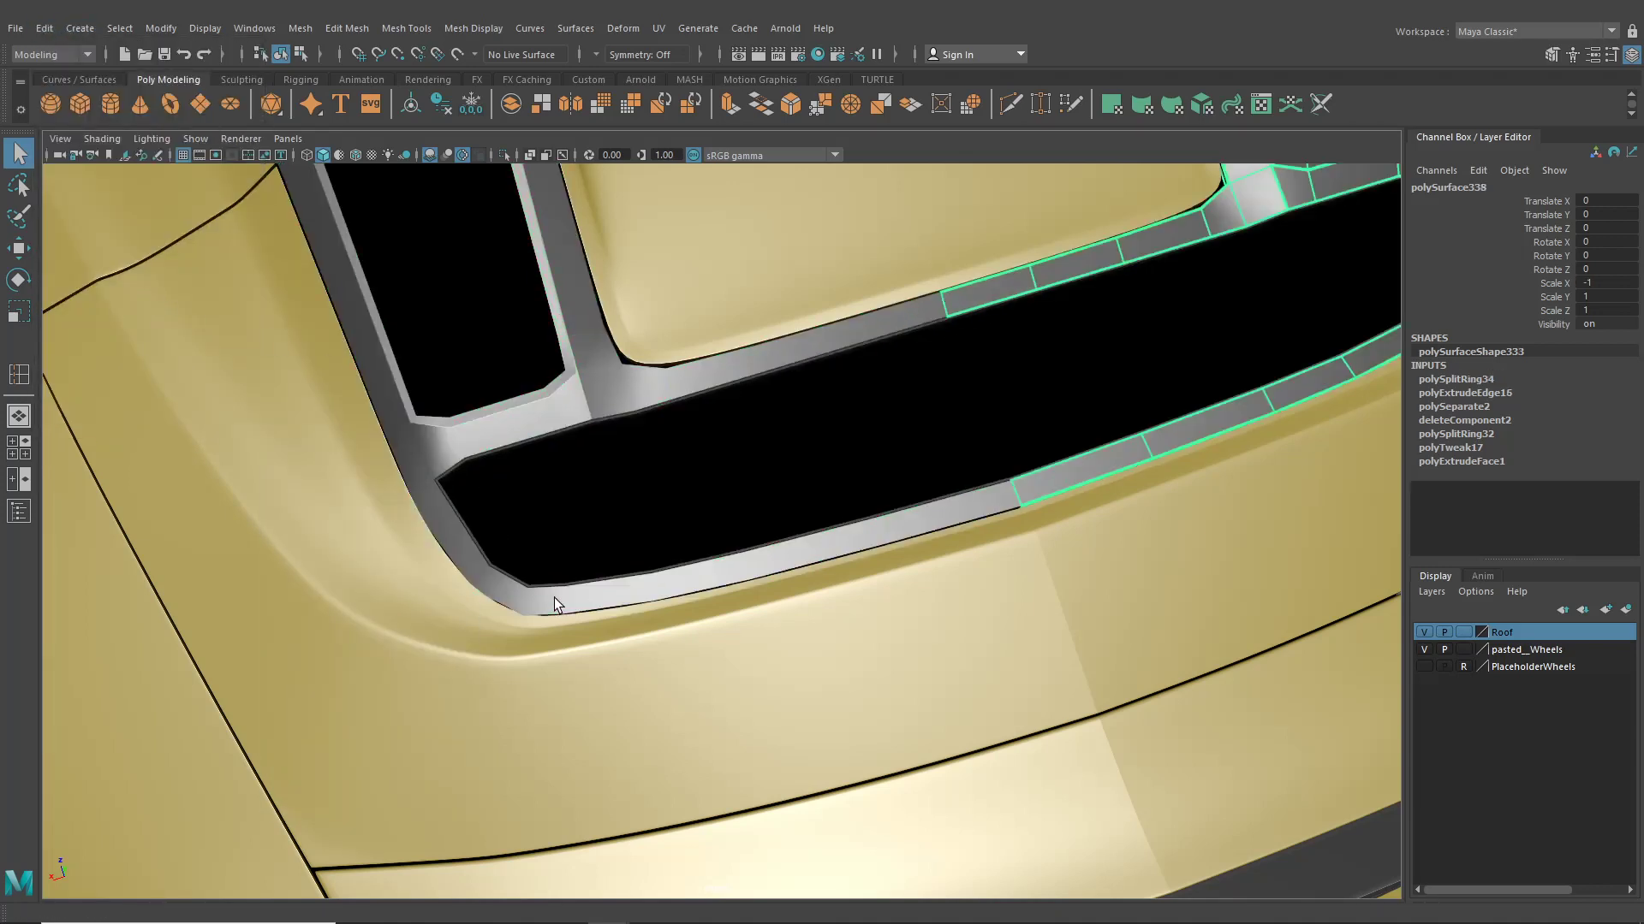
# Turn on smooth mesh preview for the ledge and vent trim pieces on both halves, and deselect them
pyautogui.press('3')
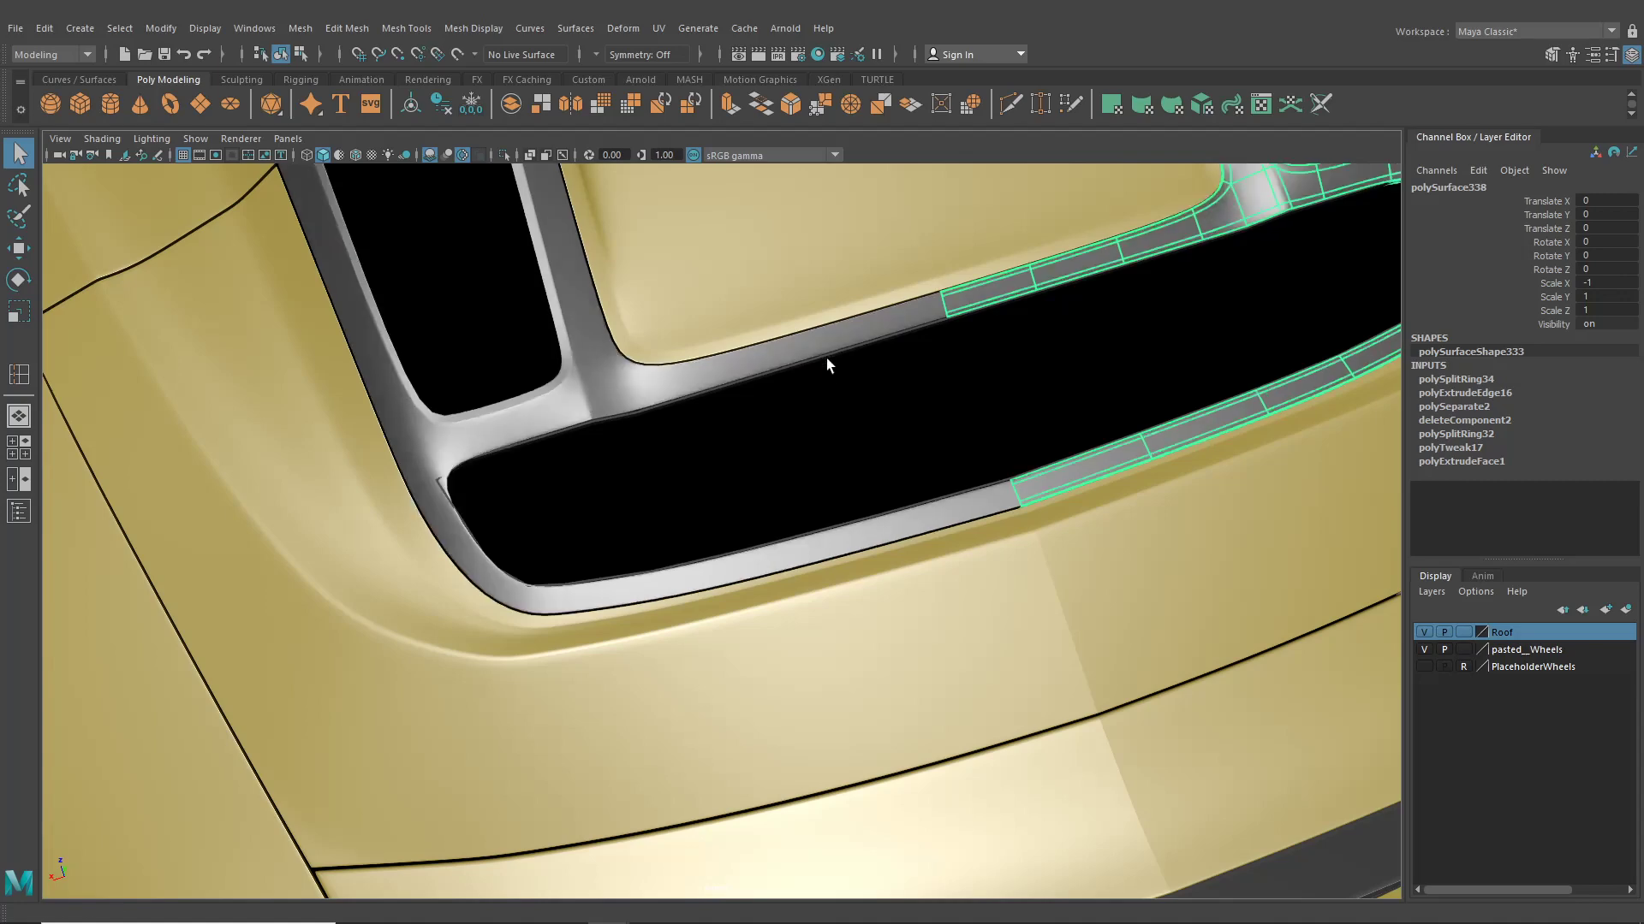
pyautogui.click(825, 357)
pyautogui.press('3')
pyautogui.scroll(-4, 878, 456)
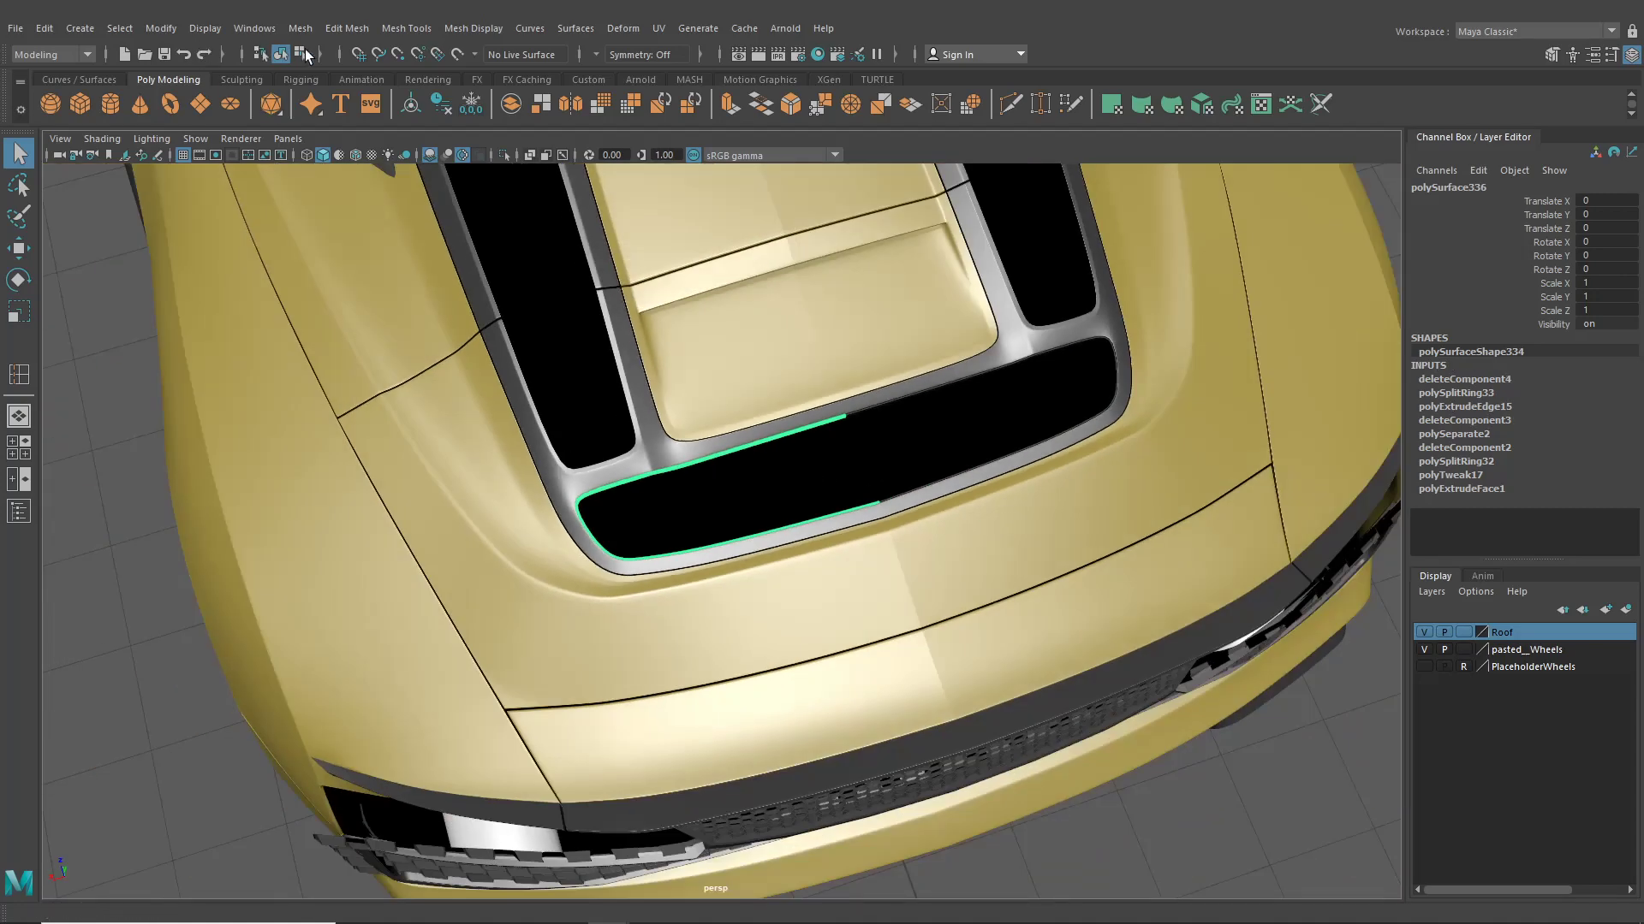
pyautogui.click(304, 54)
pyautogui.click(283, 53)
pyautogui.click(111, 385)
# Delete the stray face beneath the ledge piece along the wide vent, return to object mode and deselect it
pyautogui.keyDown('alt'); pyautogui.moveTo(488, 488); pyautogui.dragTo(699, 393); pyautogui.keyUp('alt')
pyautogui.scroll(5, 765, 587)
pyautogui.click(846, 501)
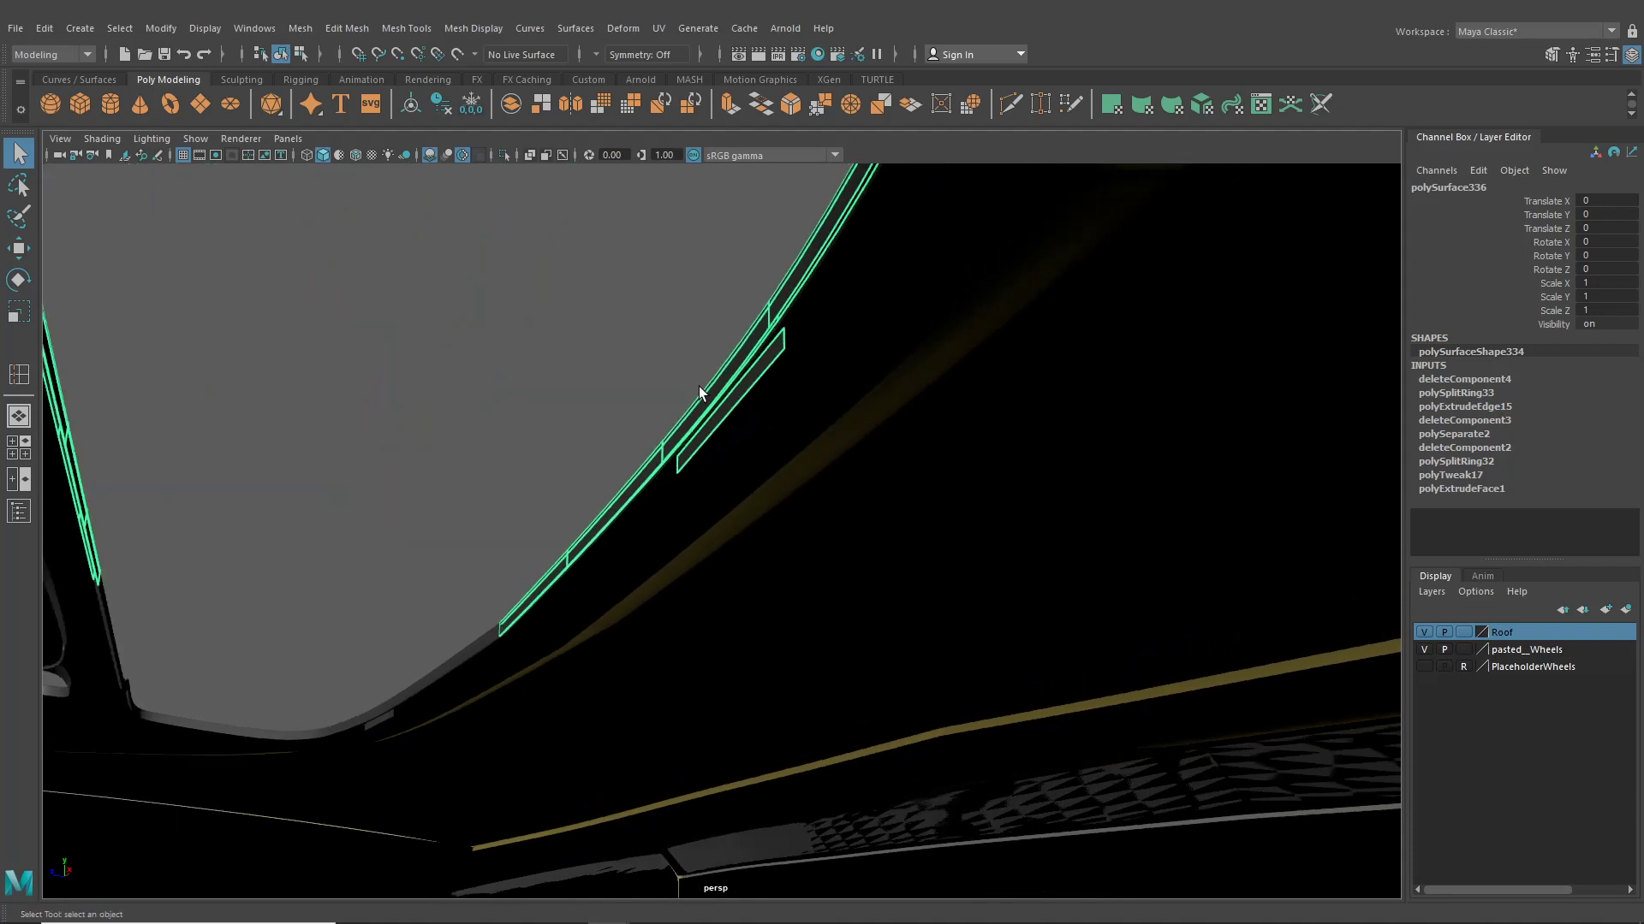
pyautogui.moveTo(718, 385); pyautogui.dragTo(719, 431, button='right')
pyautogui.click(741, 392)
pyautogui.press('Delete')
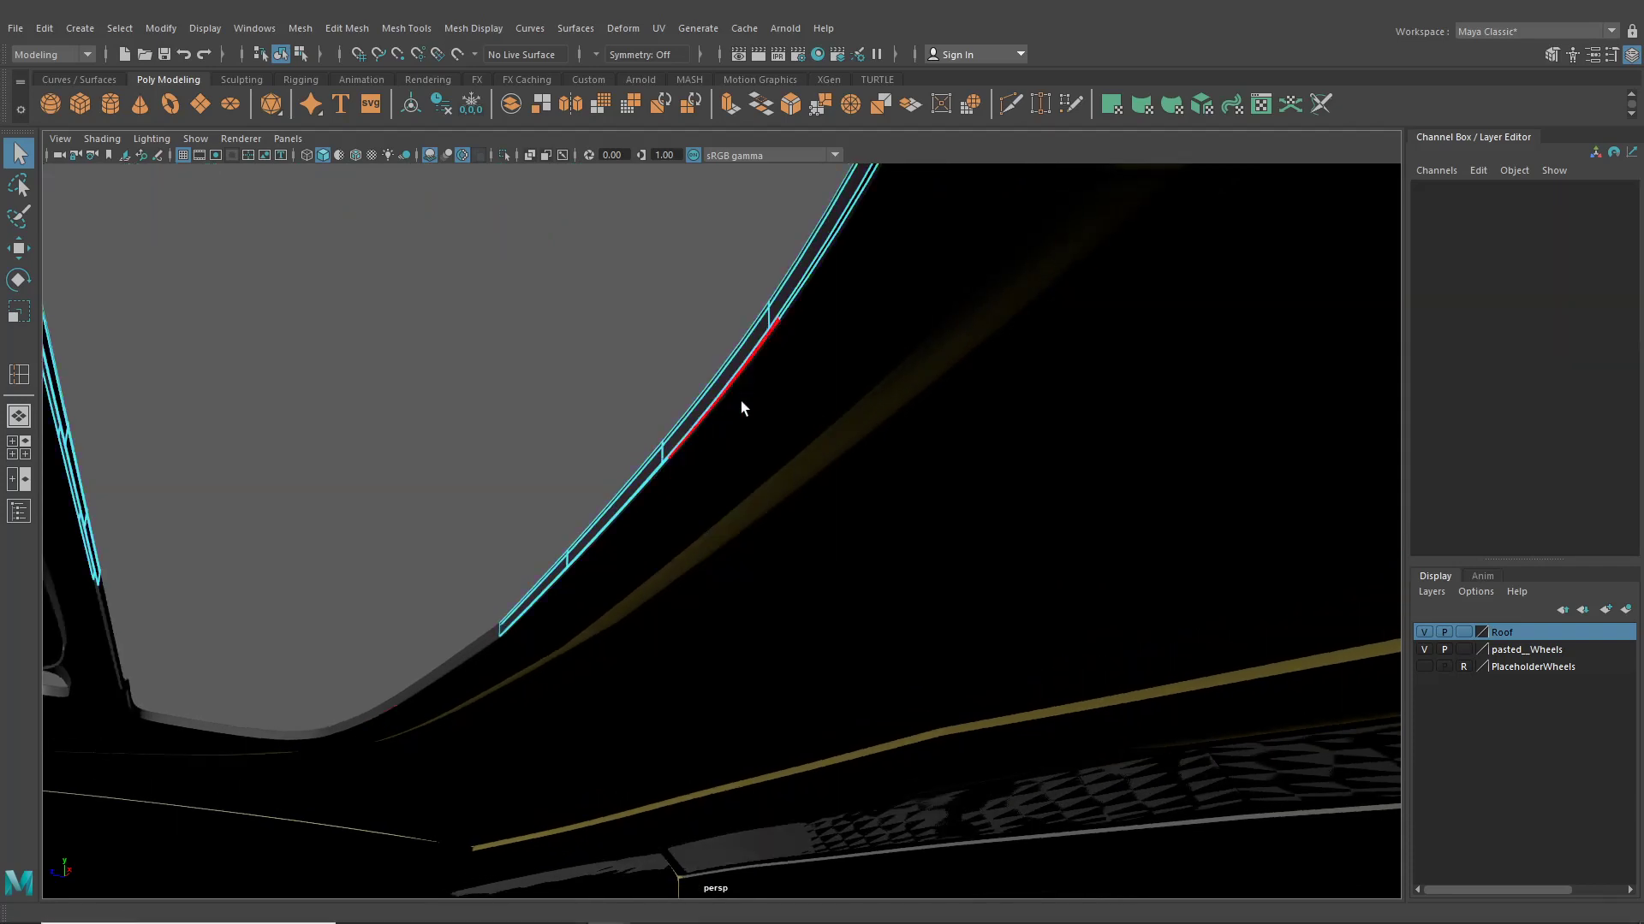
pyautogui.click(283, 53)
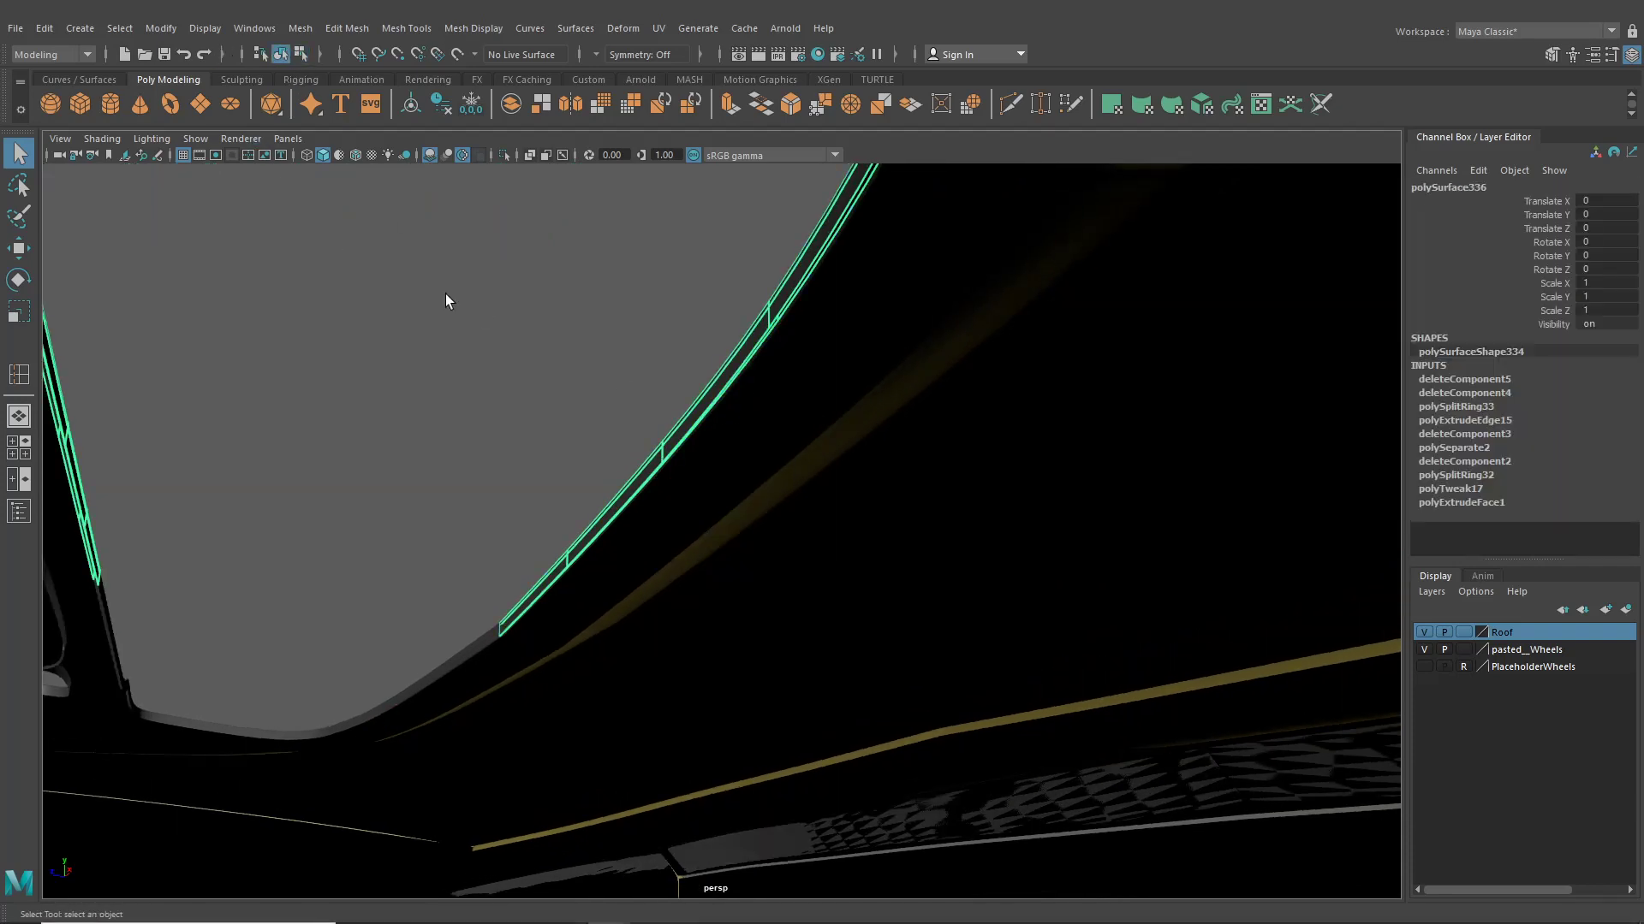
pyautogui.click(448, 301)
# Select the flat hexagon mesh beside the car and move it over the rear deck, behind the wide vent
pyautogui.keyDown('alt'); pyautogui.moveTo(448, 300); pyautogui.dragTo(402, 515); pyautogui.keyUp('alt')
pyautogui.scroll(-5, 734, 536)
pyautogui.keyDown('alt'); pyautogui.moveTo(735, 536); pyautogui.dragTo(461, 543, button='middle'); pyautogui.keyUp('alt')
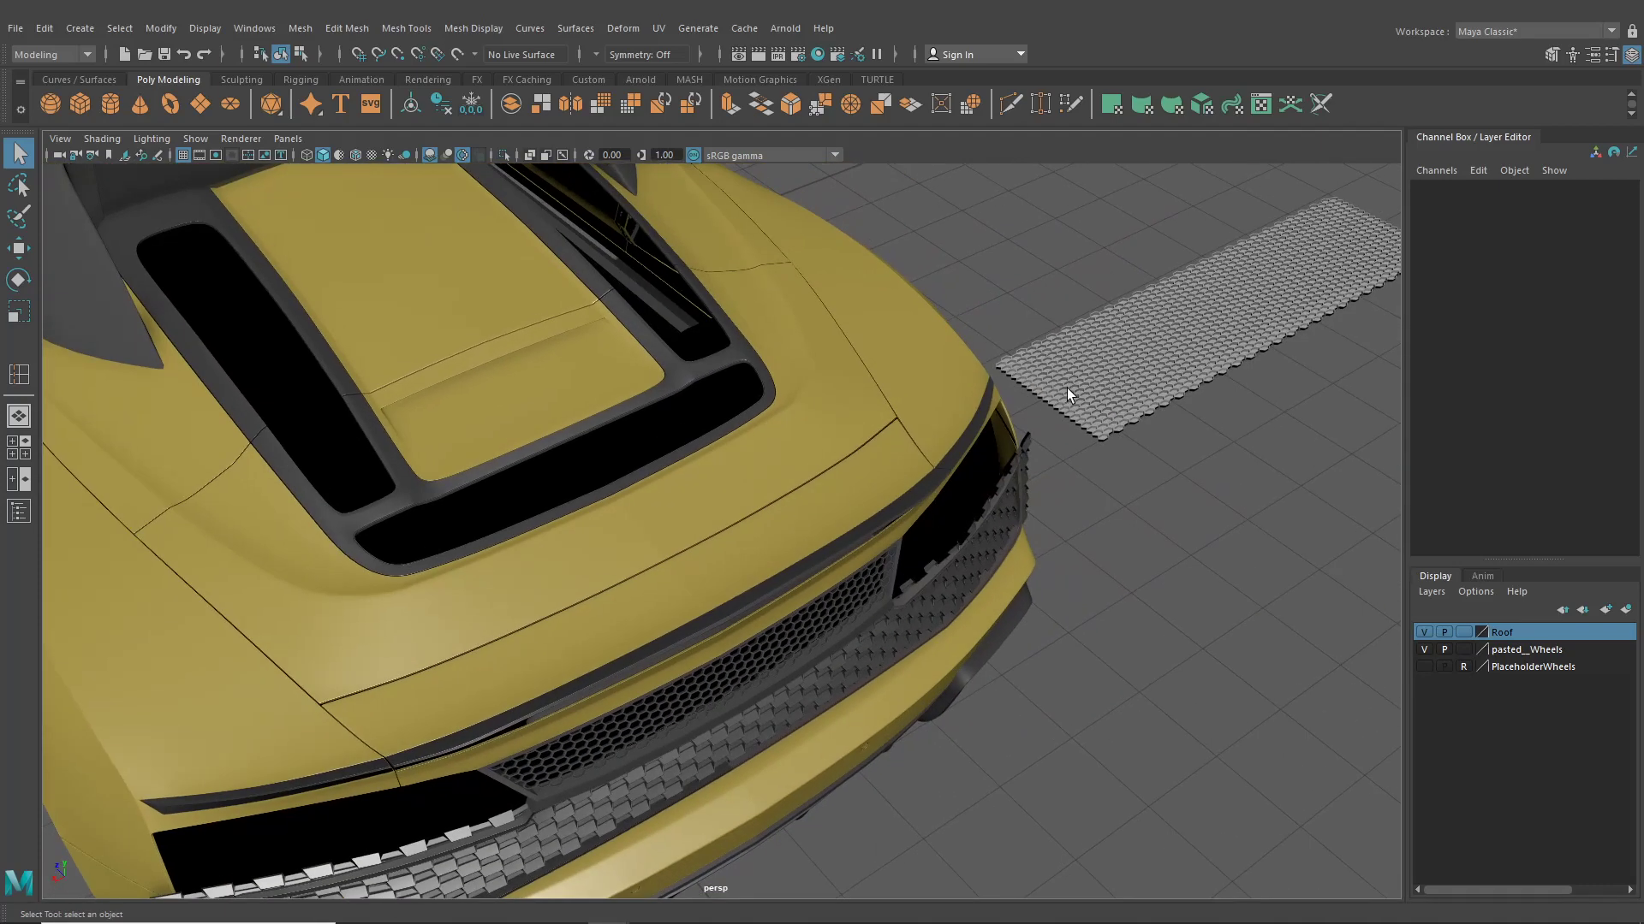
pyautogui.click(1067, 388)
pyautogui.click(18, 249)
pyautogui.keyDown('alt'); pyautogui.moveTo(882, 361); pyautogui.dragTo(938, 464); pyautogui.keyUp('alt')
pyautogui.moveTo(1024, 493); pyautogui.dragTo(594, 565)
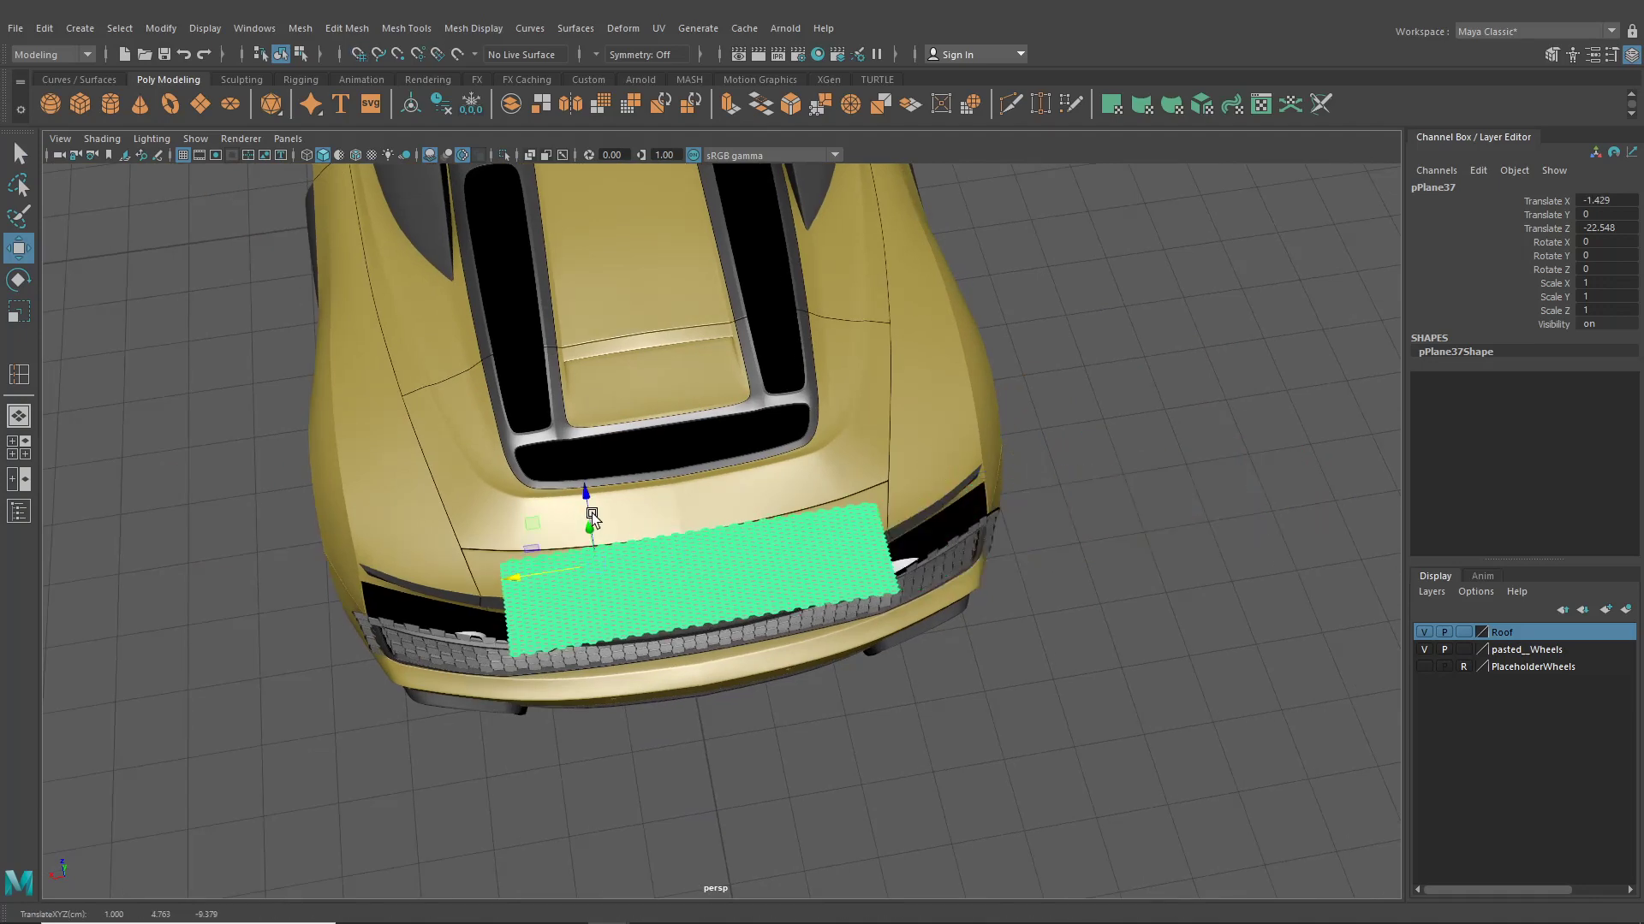
# Shift and lower the hexagon mesh into the wide vent opening, to about Translate Y -0.632 and Z -20.372
pyautogui.keyDown('alt'); pyautogui.moveTo(728, 540); pyautogui.dragTo(864, 554); pyautogui.keyUp('alt')
pyautogui.moveTo(654, 588); pyautogui.dragTo(529, 584)
pyautogui.keyDown('alt'); pyautogui.moveTo(529, 584); pyautogui.dragTo(719, 565, button='middle'); pyautogui.keyUp('alt')
pyautogui.keyDown('alt'); pyautogui.moveTo(813, 599); pyautogui.dragTo(882, 561); pyautogui.keyUp('alt')
pyautogui.keyDown('alt'); pyautogui.moveTo(881, 561); pyautogui.dragTo(958, 558, button='right'); pyautogui.keyUp('alt')
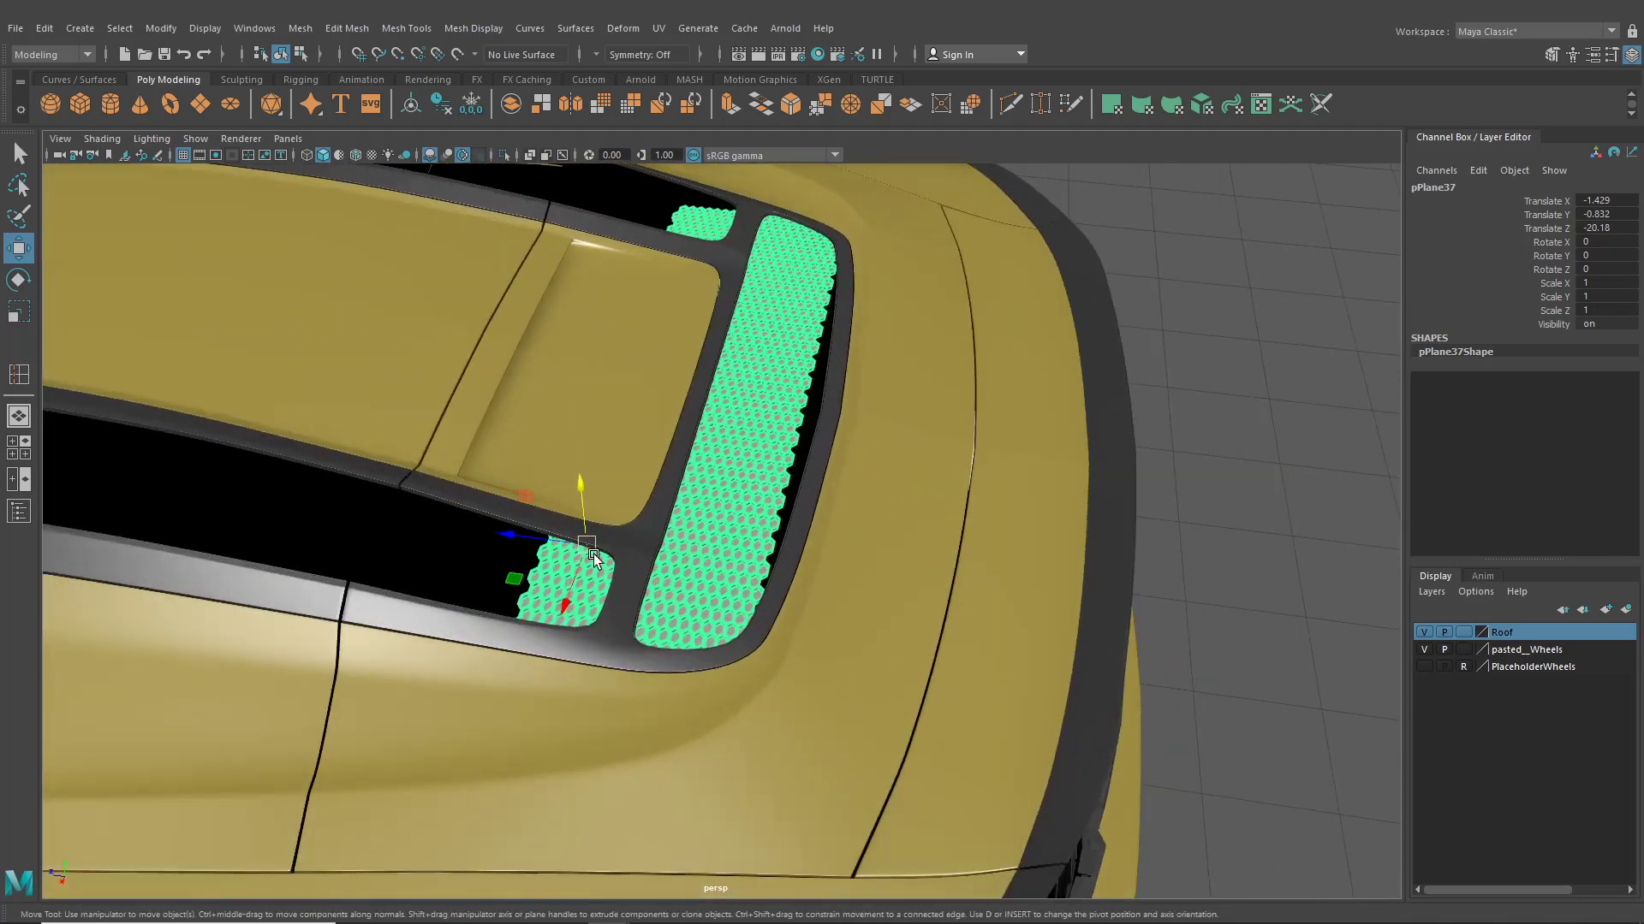
pyautogui.moveTo(513, 533); pyautogui.dragTo(576, 506)
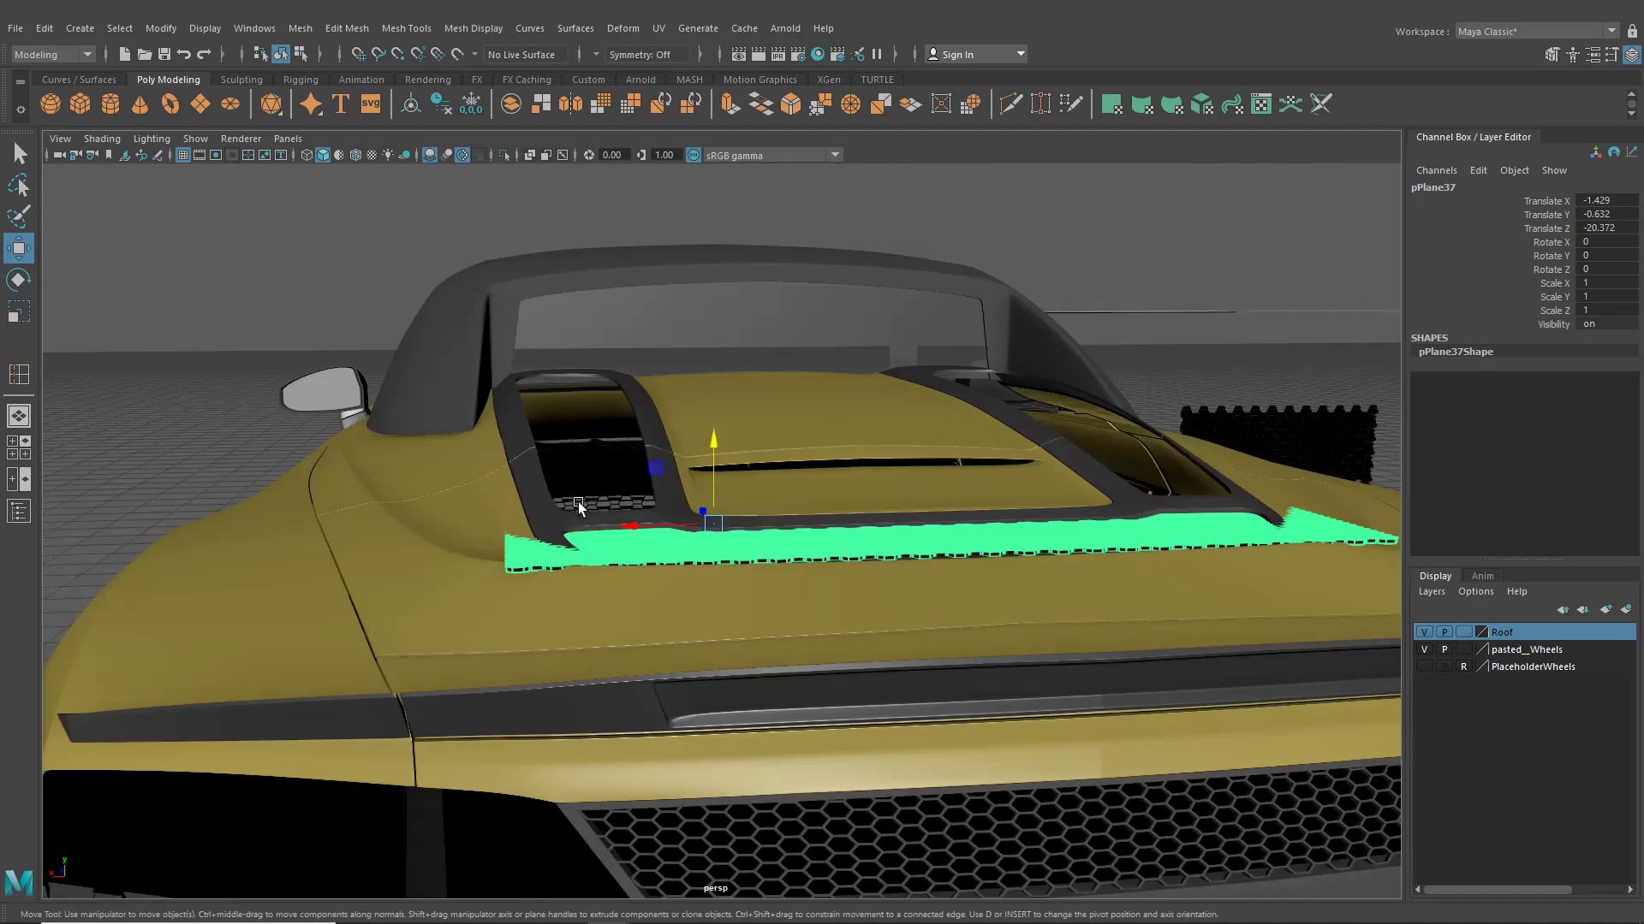
# Center the hexagon mesh's pivot and reposition it across the wide vent at about X -1.381, Y -0.501, Z -20.45
pyautogui.keyDown('alt'); pyautogui.moveTo(576, 506); pyautogui.dragTo(633, 522, button='right'); pyautogui.keyUp('alt')
pyautogui.keyDown('alt'); pyautogui.moveTo(600, 540); pyautogui.dragTo(587, 637); pyautogui.keyUp('alt')
pyautogui.scroll(4, 587, 594)
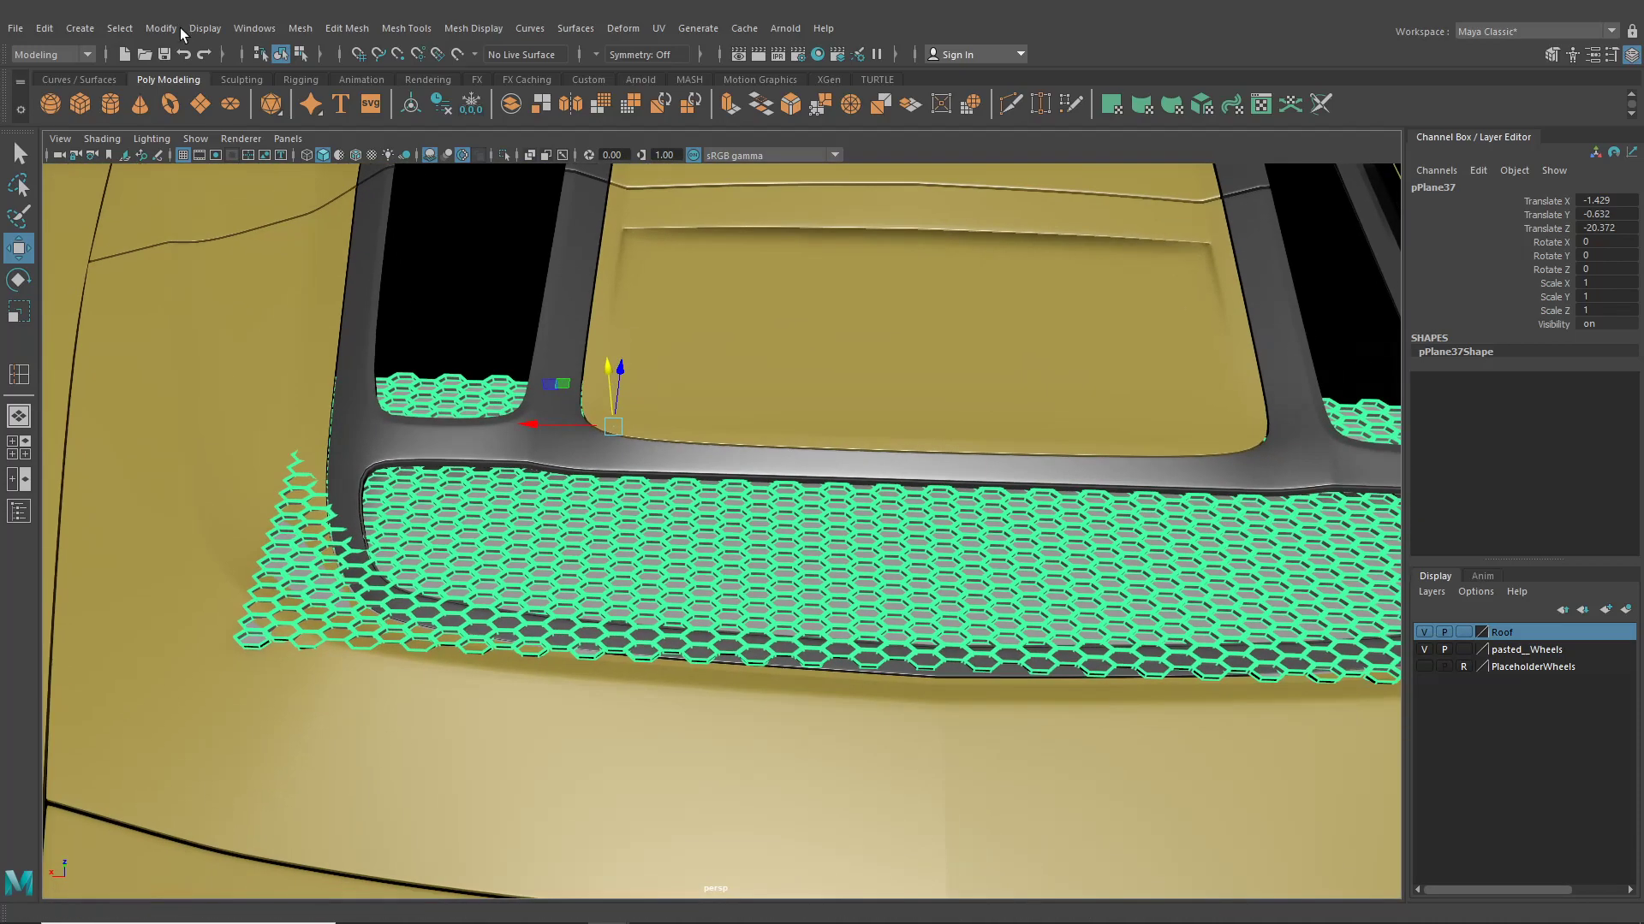
pyautogui.click(161, 29)
pyautogui.click(225, 152)
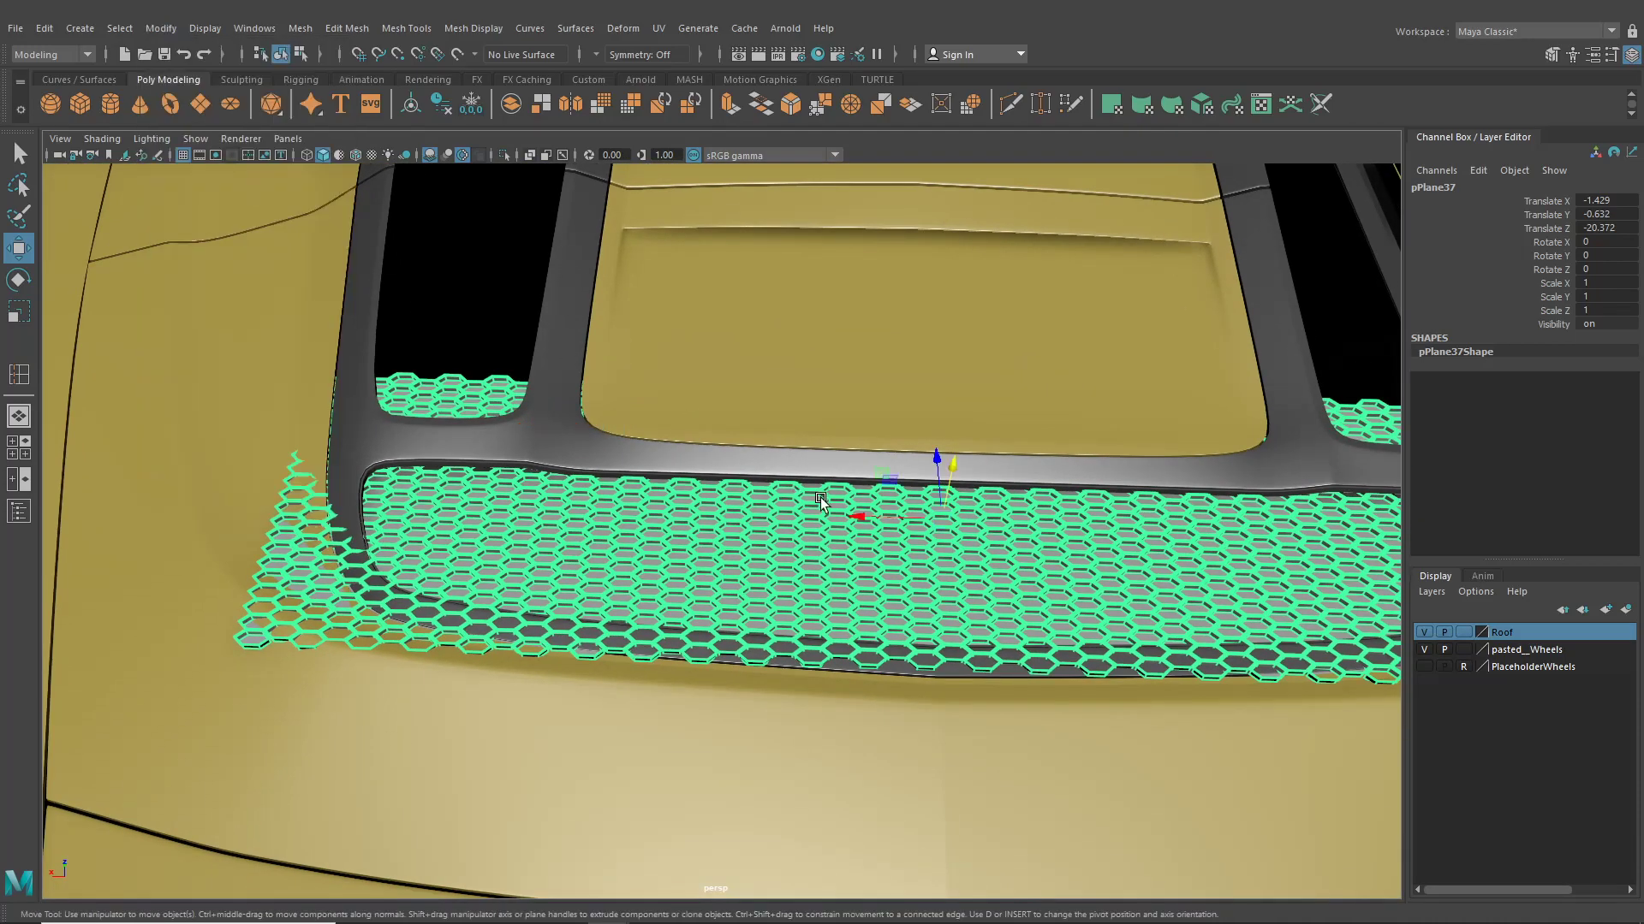
pyautogui.moveTo(861, 513); pyautogui.dragTo(773, 515)
pyautogui.keyDown('alt'); pyautogui.moveTo(876, 541); pyautogui.dragTo(905, 654); pyautogui.keyUp('alt')
pyautogui.moveTo(927, 406); pyautogui.dragTo(139, 464)
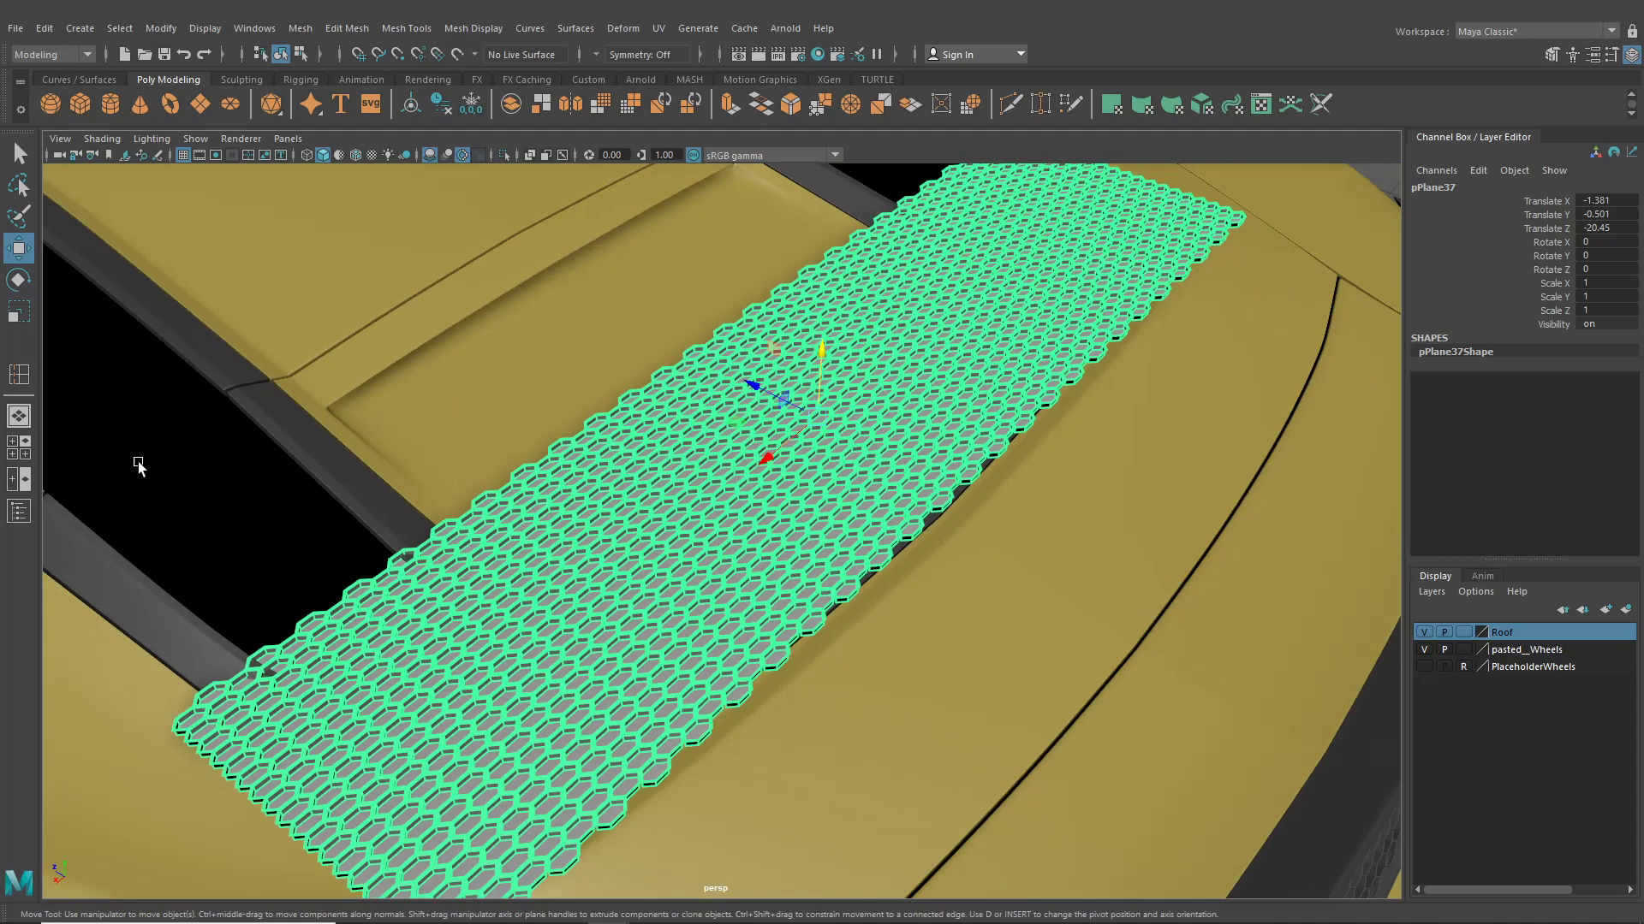
# In the top view, delete the hexagon mesh faces that extend forward of the wide vent opening
pyautogui.click(18, 453)
pyautogui.press('space')
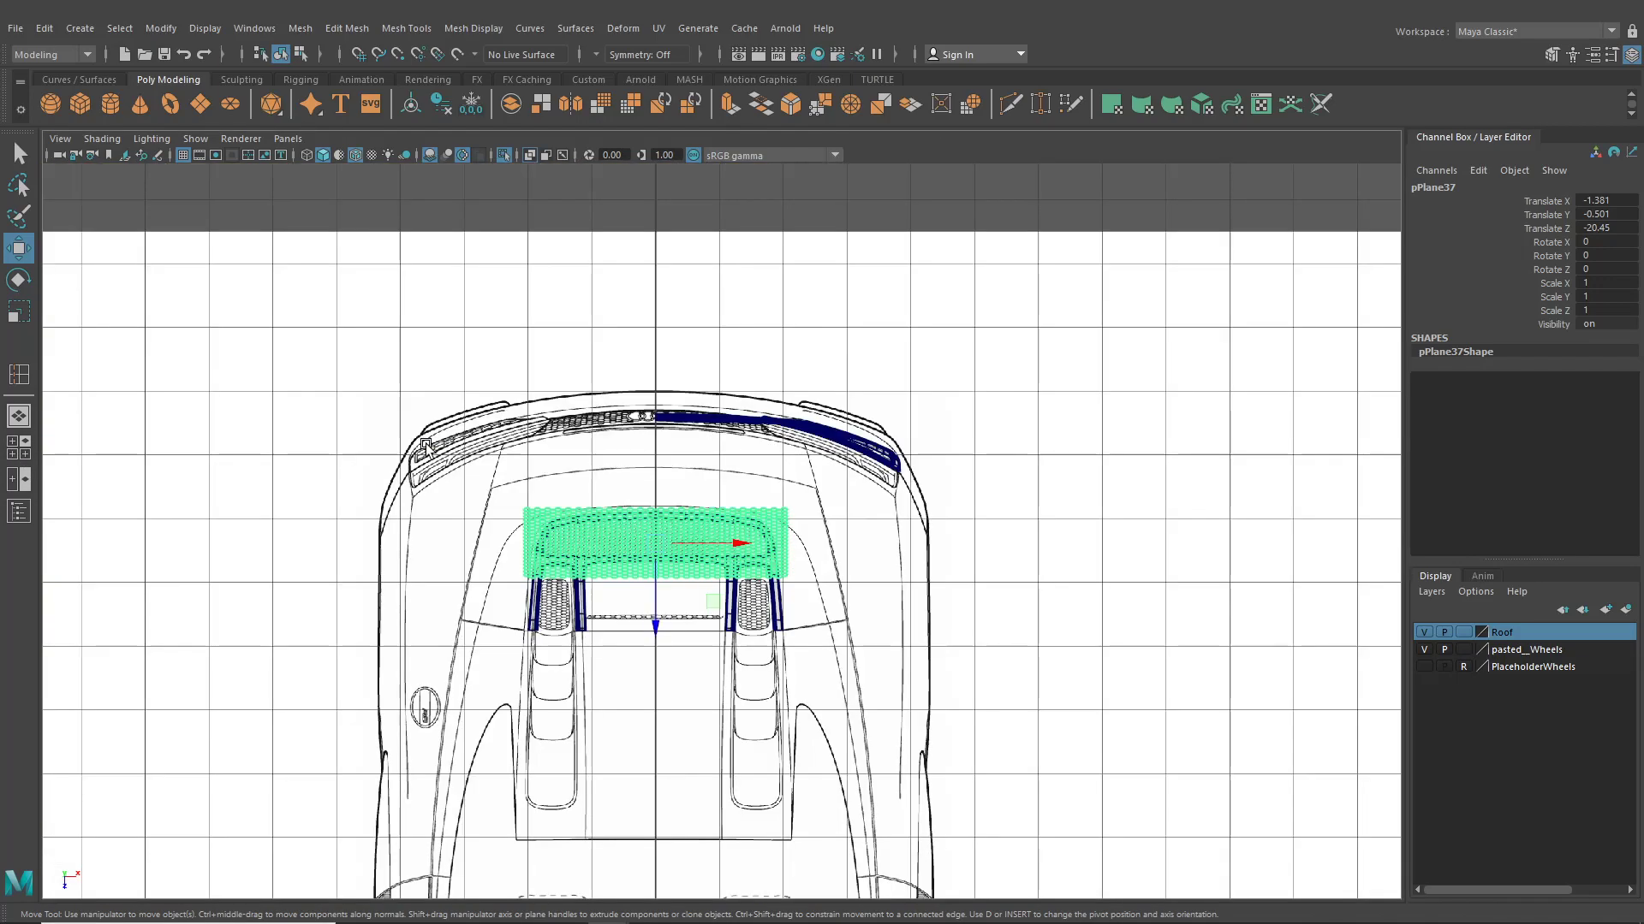
pyautogui.scroll(6, 782, 506)
pyautogui.moveTo(783, 435); pyautogui.dragTo(783, 484, button='right')
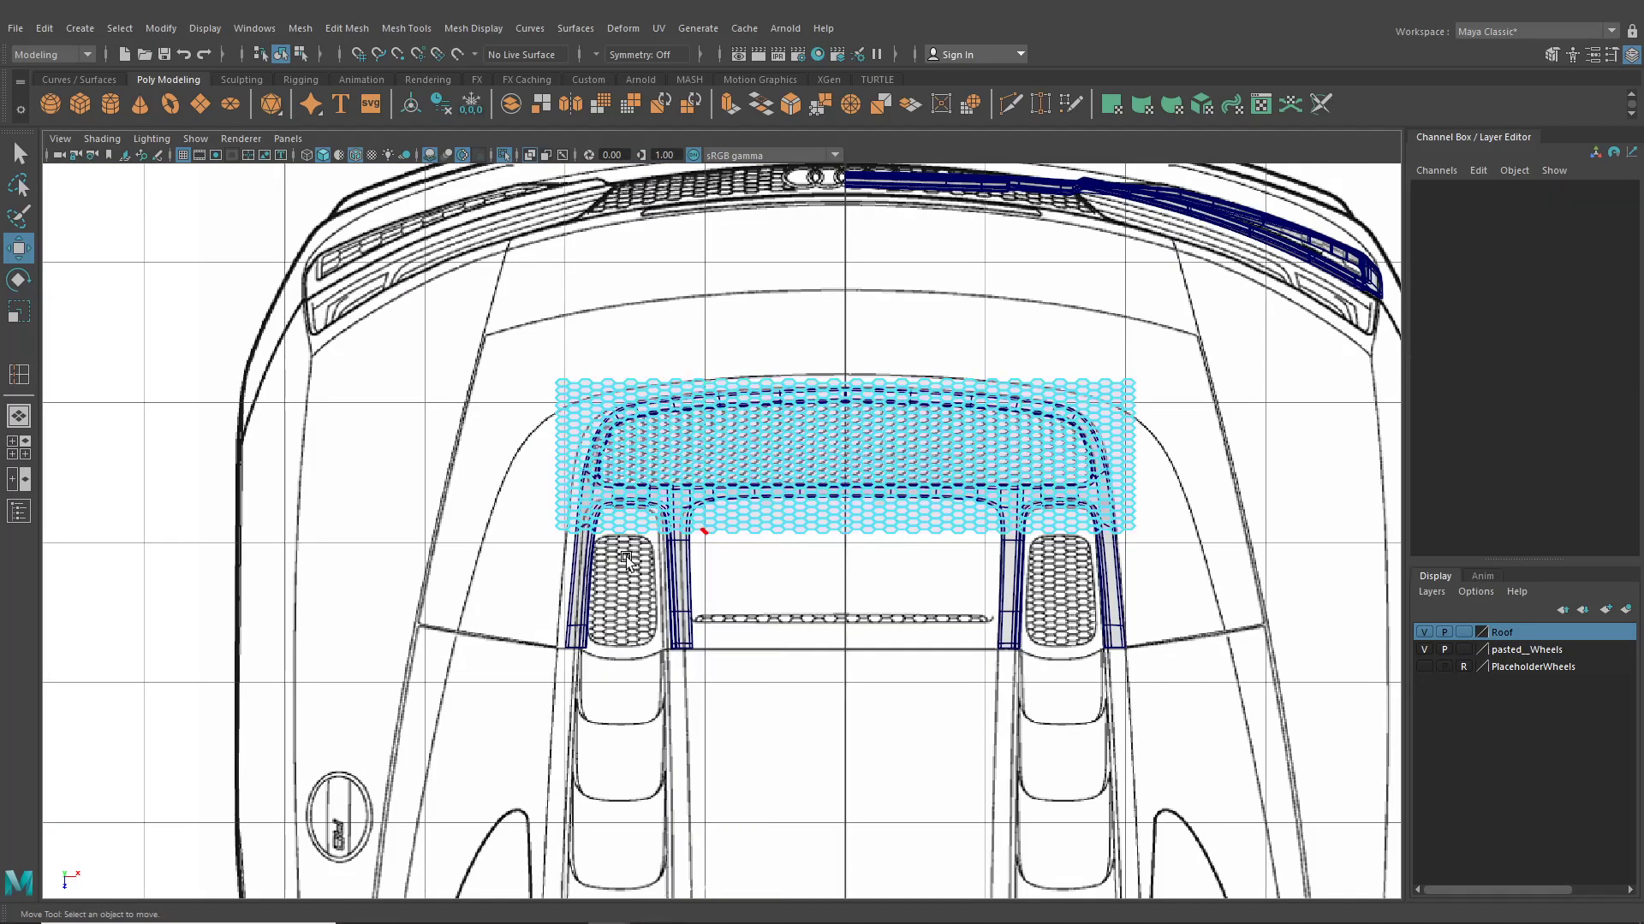
pyautogui.moveTo(1194, 493); pyautogui.dragTo(1193, 493)
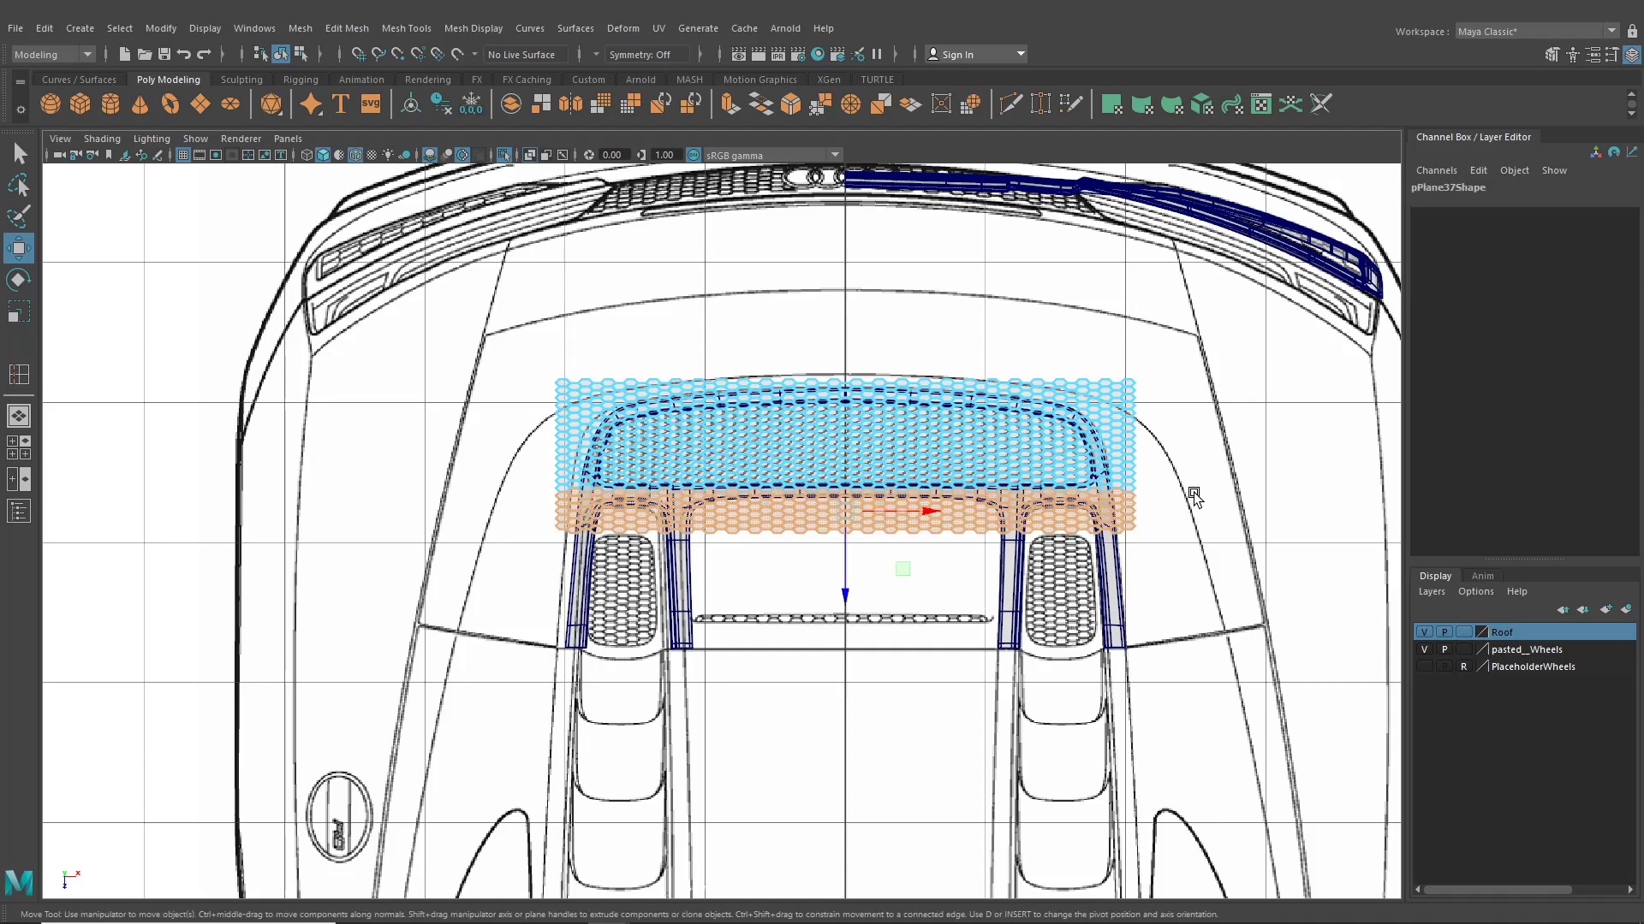
pyautogui.press('Delete')
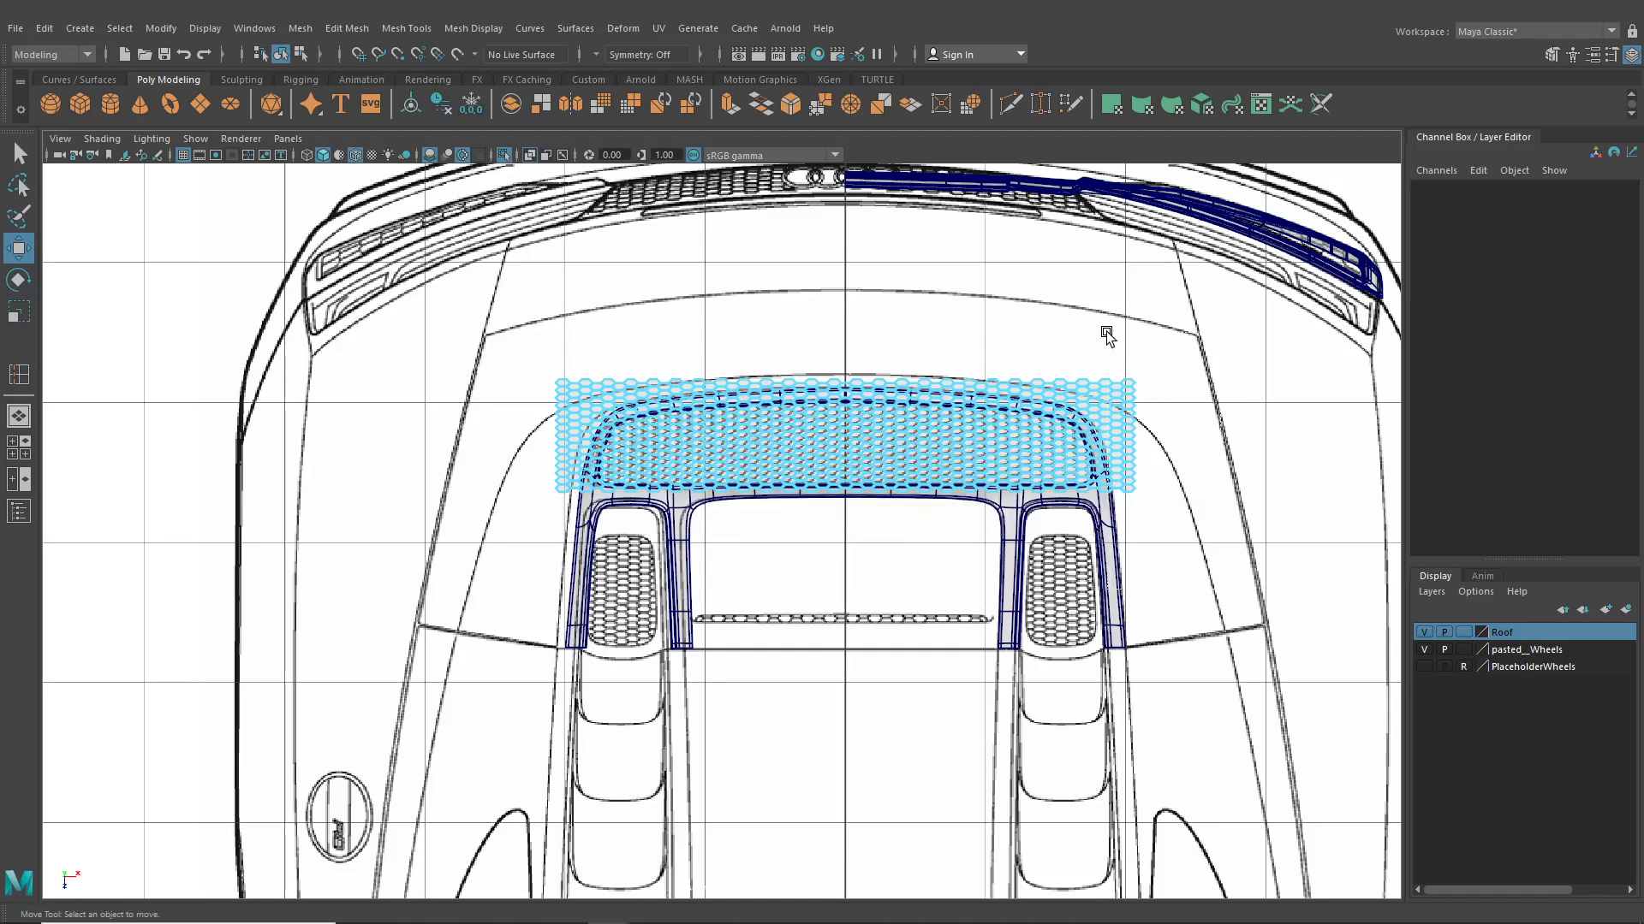
# Delete the hexagon mesh faces beyond both sides and the rear of the wide vent, and return to object mode
pyautogui.moveTo(1106, 335); pyautogui.dragTo(1199, 433)
pyautogui.press('Delete')
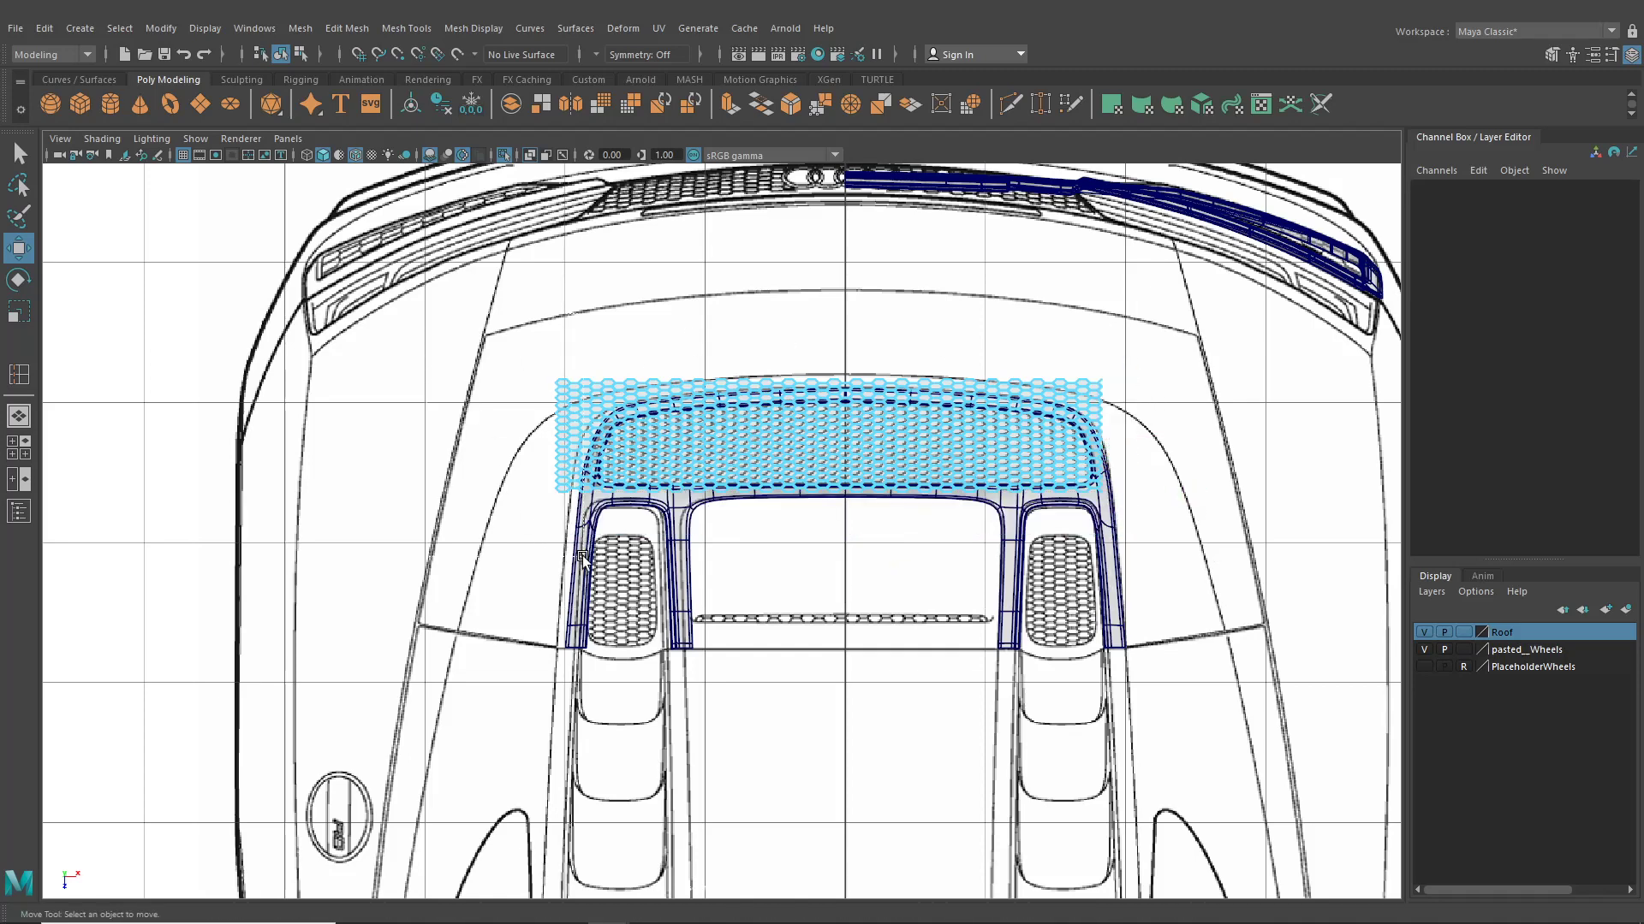
pyautogui.moveTo(582, 558); pyautogui.dragTo(548, 369)
pyautogui.press('Delete')
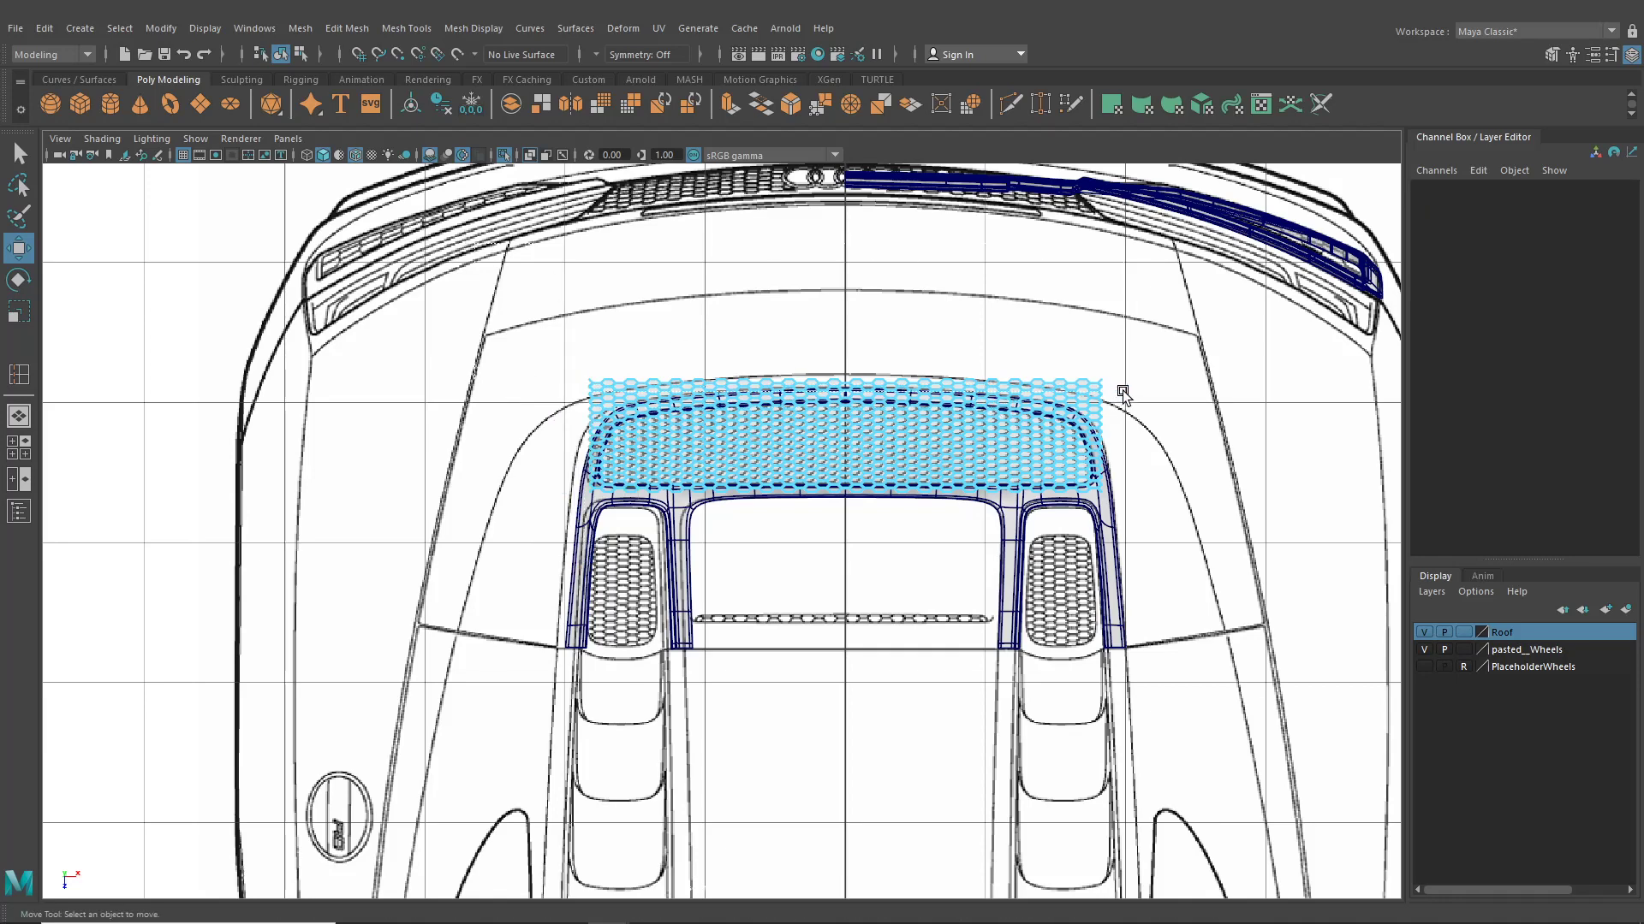
pyautogui.moveTo(1128, 398); pyautogui.dragTo(1126, 396)
pyautogui.press('Delete')
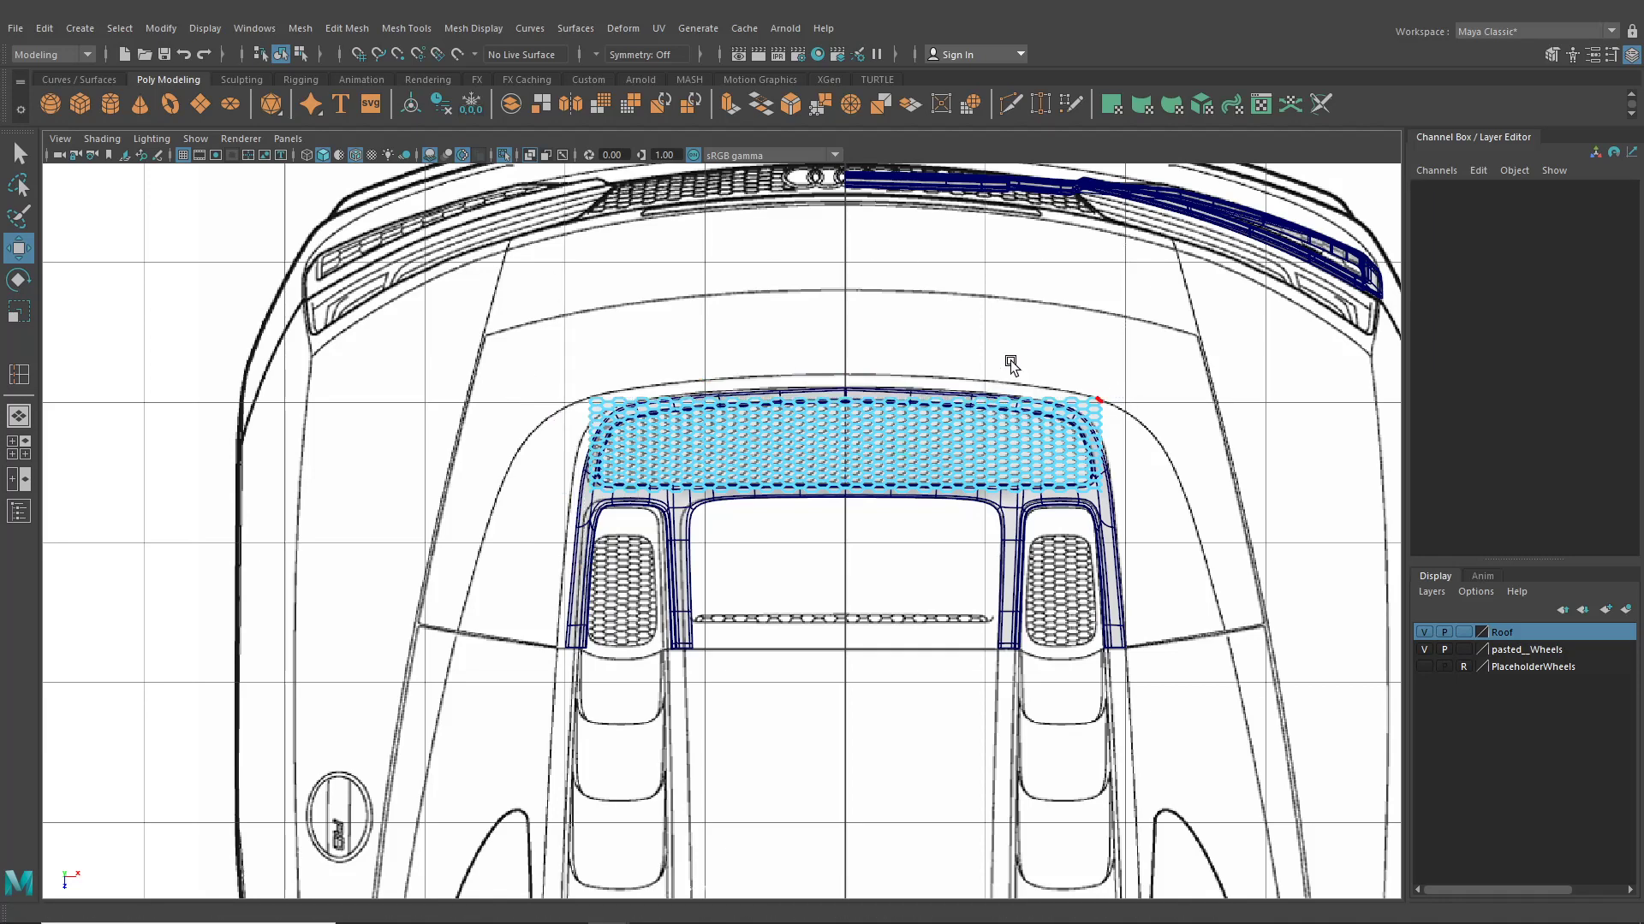
pyautogui.click(279, 53)
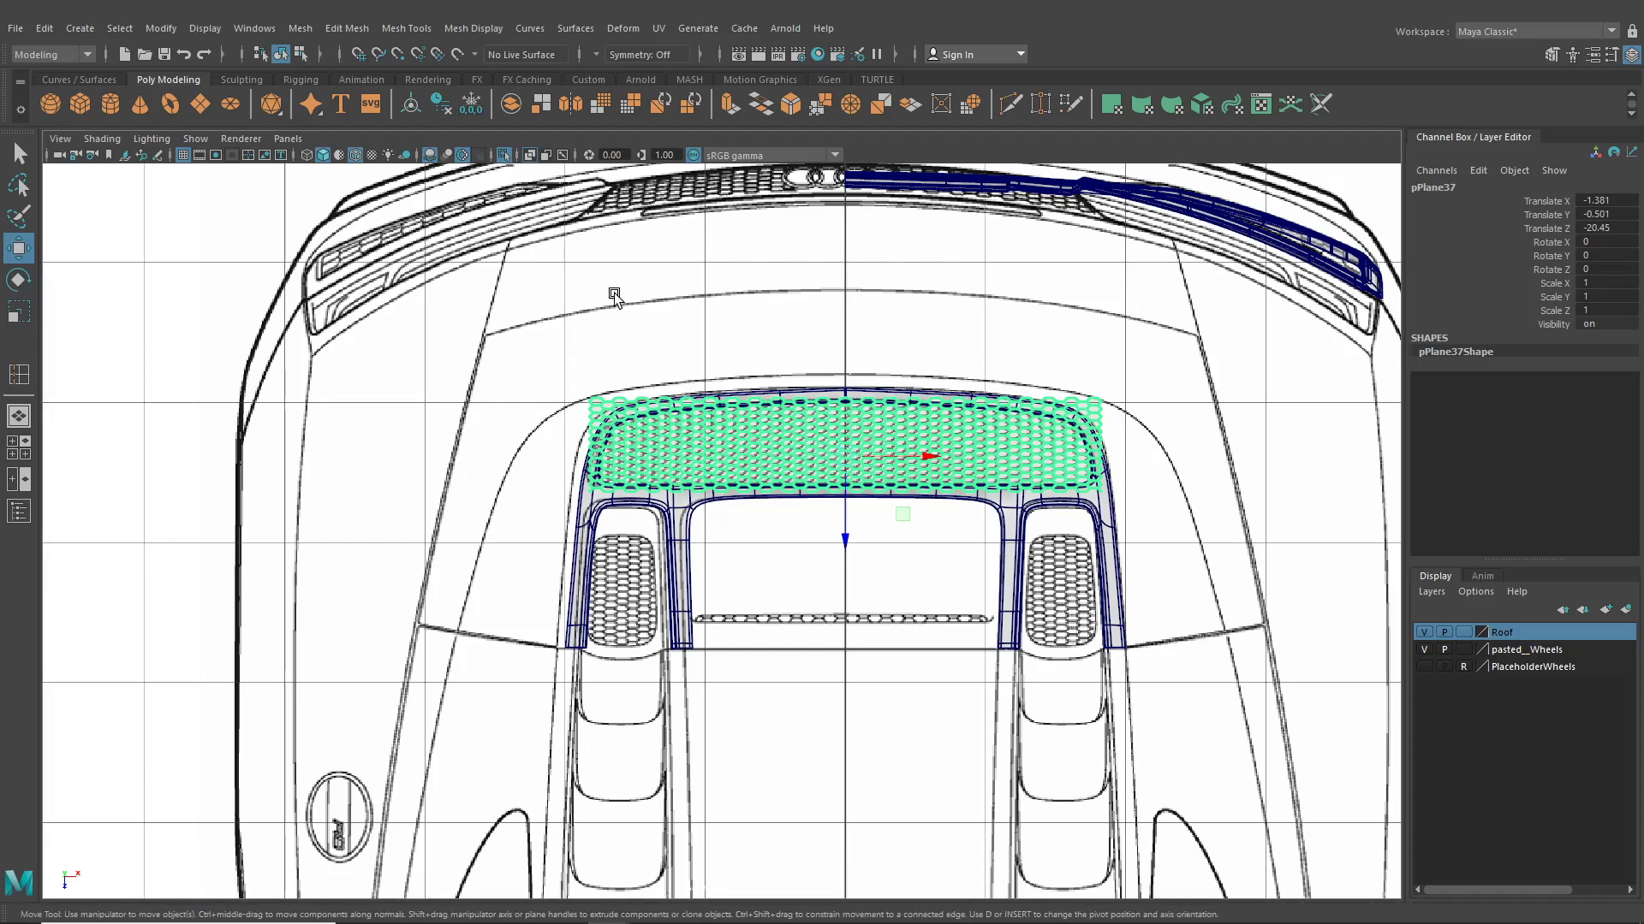
# In the perspective view, adjust the hexagon mesh's height in the wide vent to about Translate Y -0.63
pyautogui.click(27, 411)
pyautogui.keyDown('alt'); pyautogui.moveTo(753, 565); pyautogui.dragTo(810, 424); pyautogui.keyUp('alt')
pyautogui.scroll(5, 806, 503)
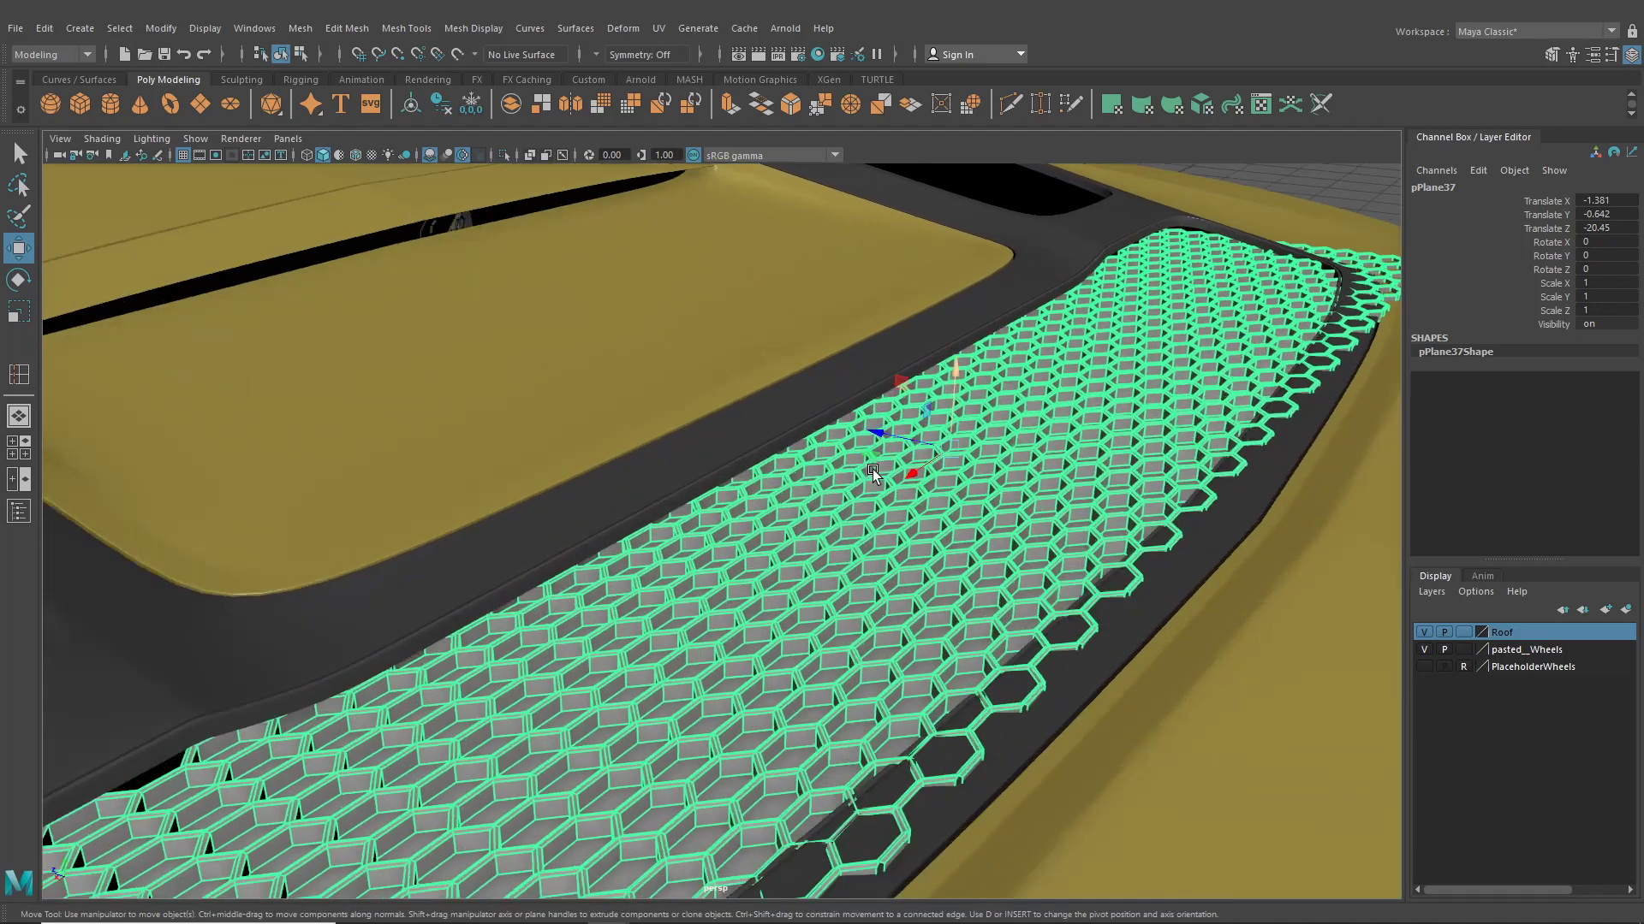
pyautogui.moveTo(948, 382); pyautogui.dragTo(967, 509)
pyautogui.scroll(-5, 962, 444)
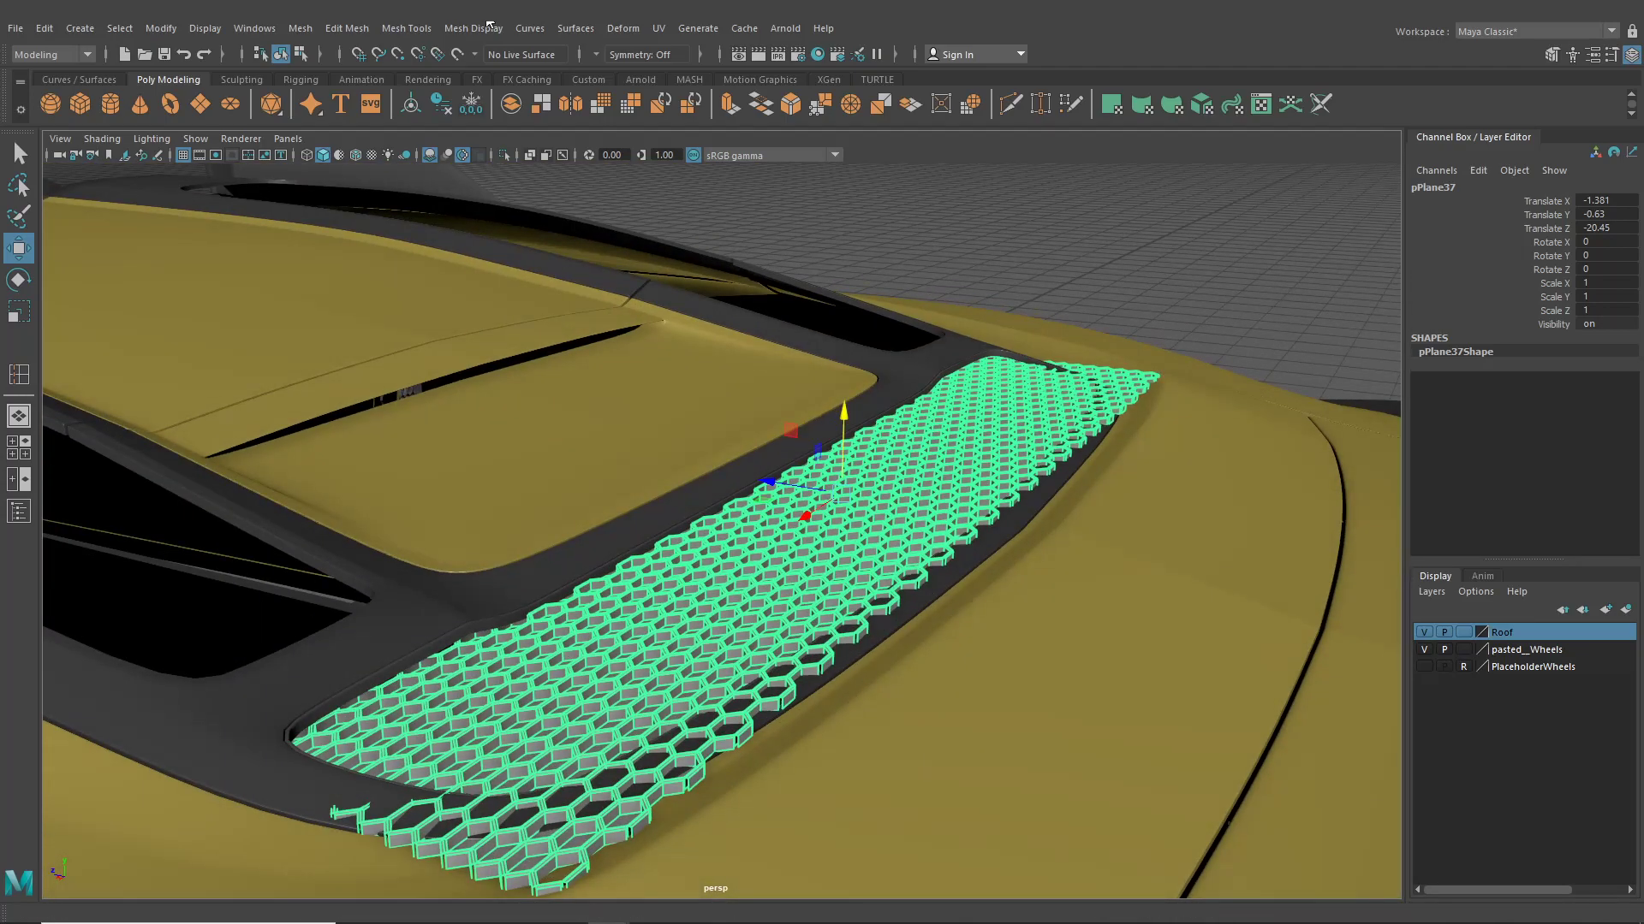
# Add a lattice deformer to the hexagon mesh with 6 S, 2 T and 3 U divisions
pyautogui.click(617, 27)
pyautogui.click(654, 109)
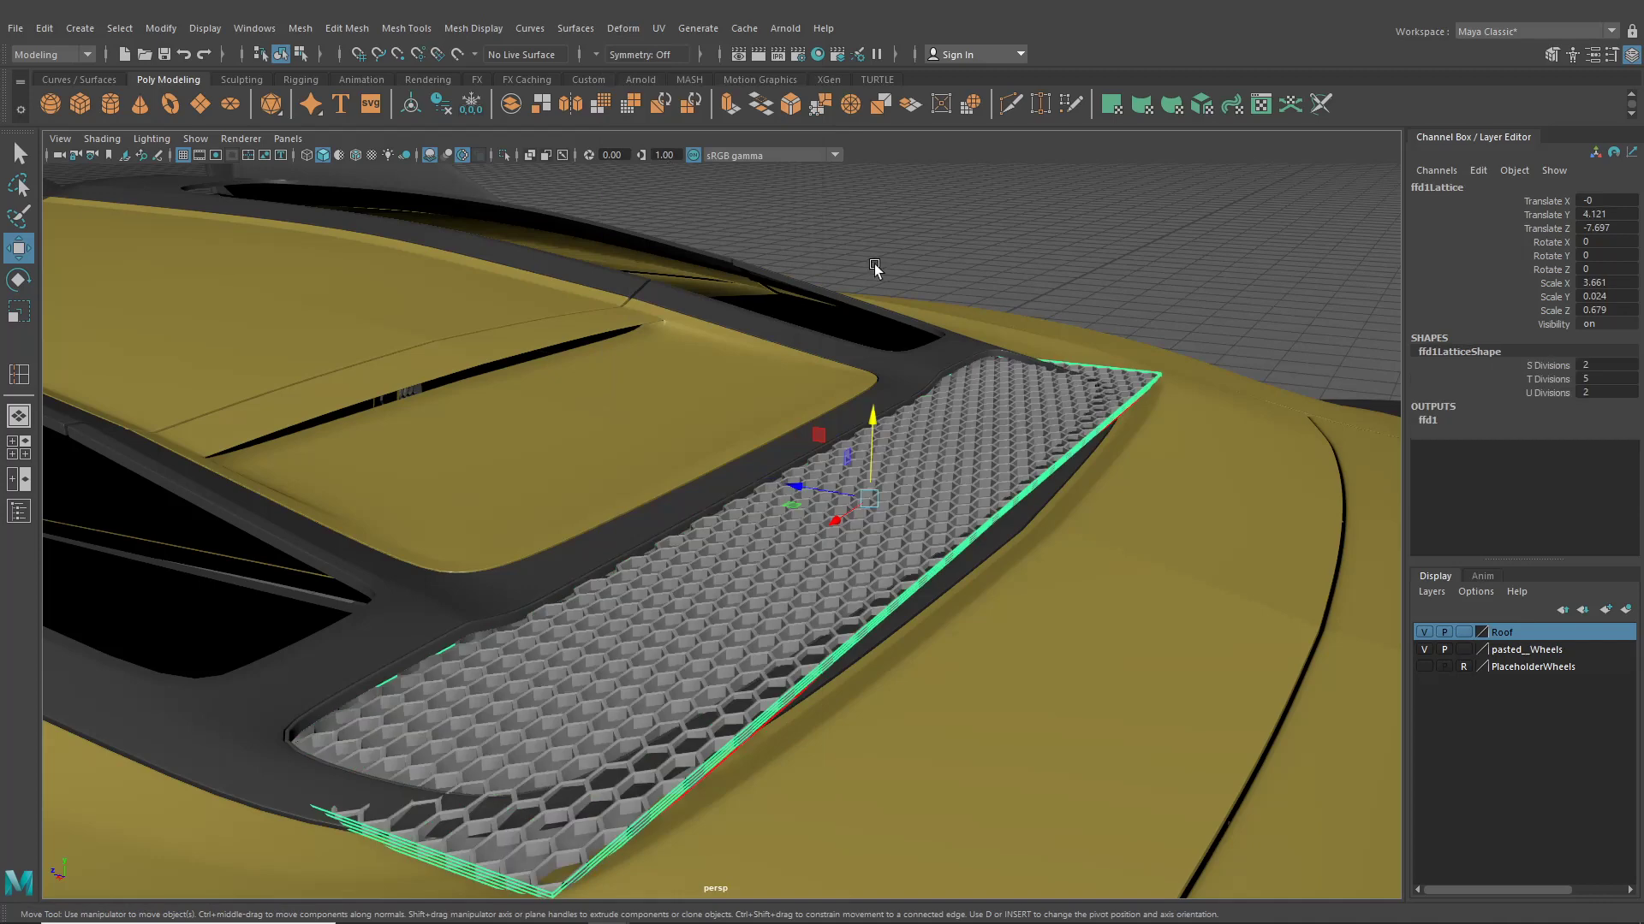
pyautogui.click(1594, 393)
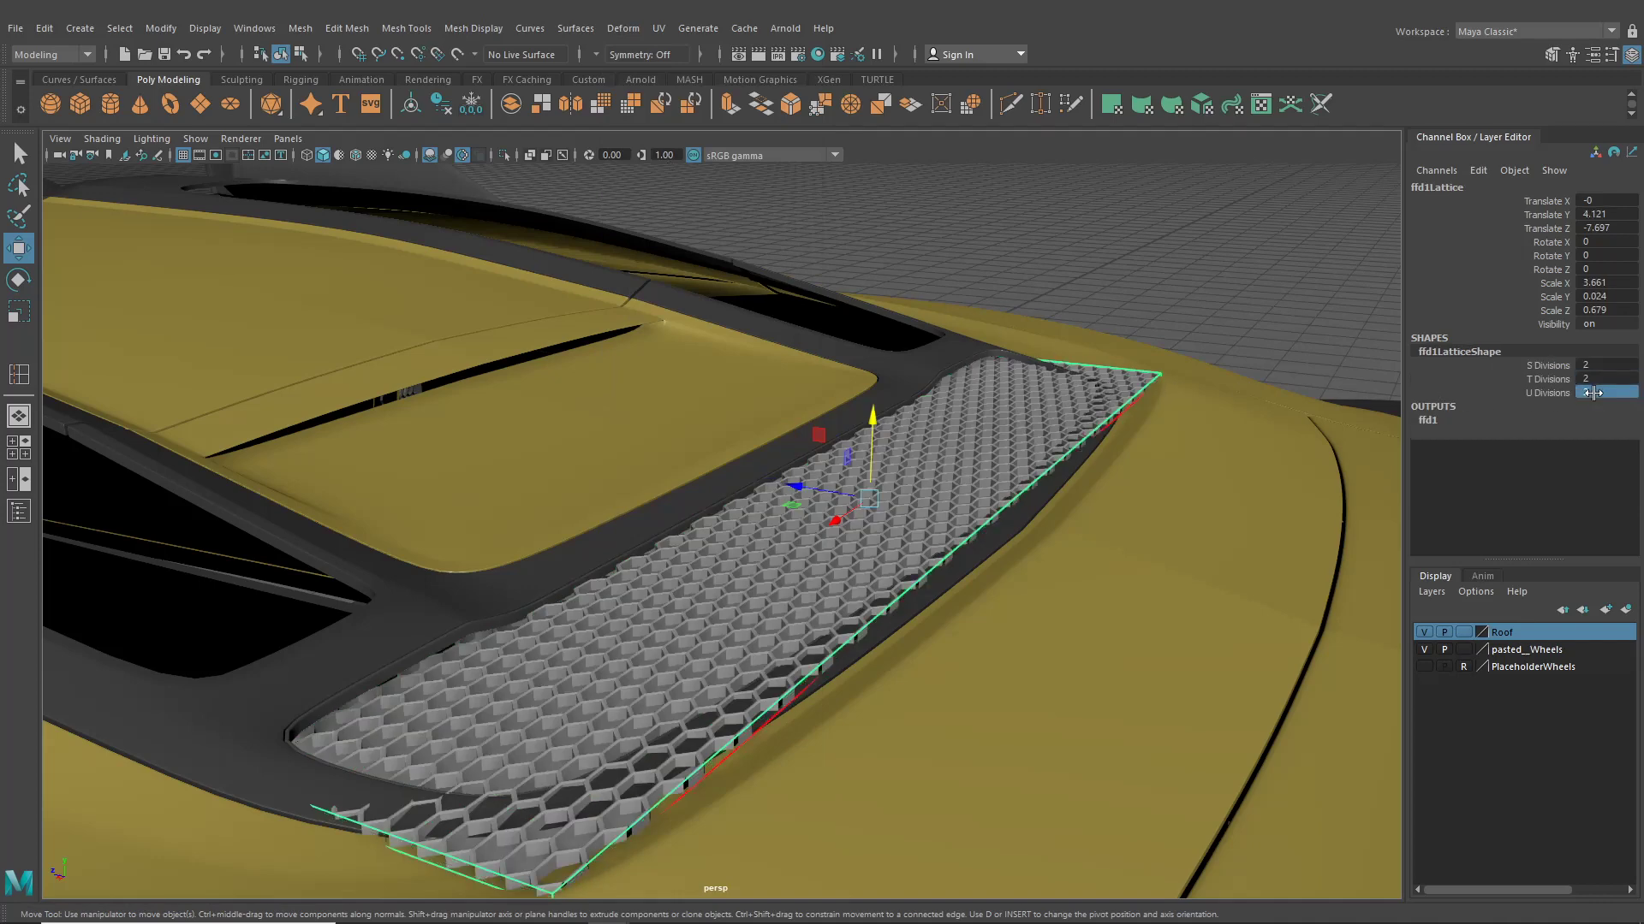
pyautogui.write('5')
pyautogui.press('Return')
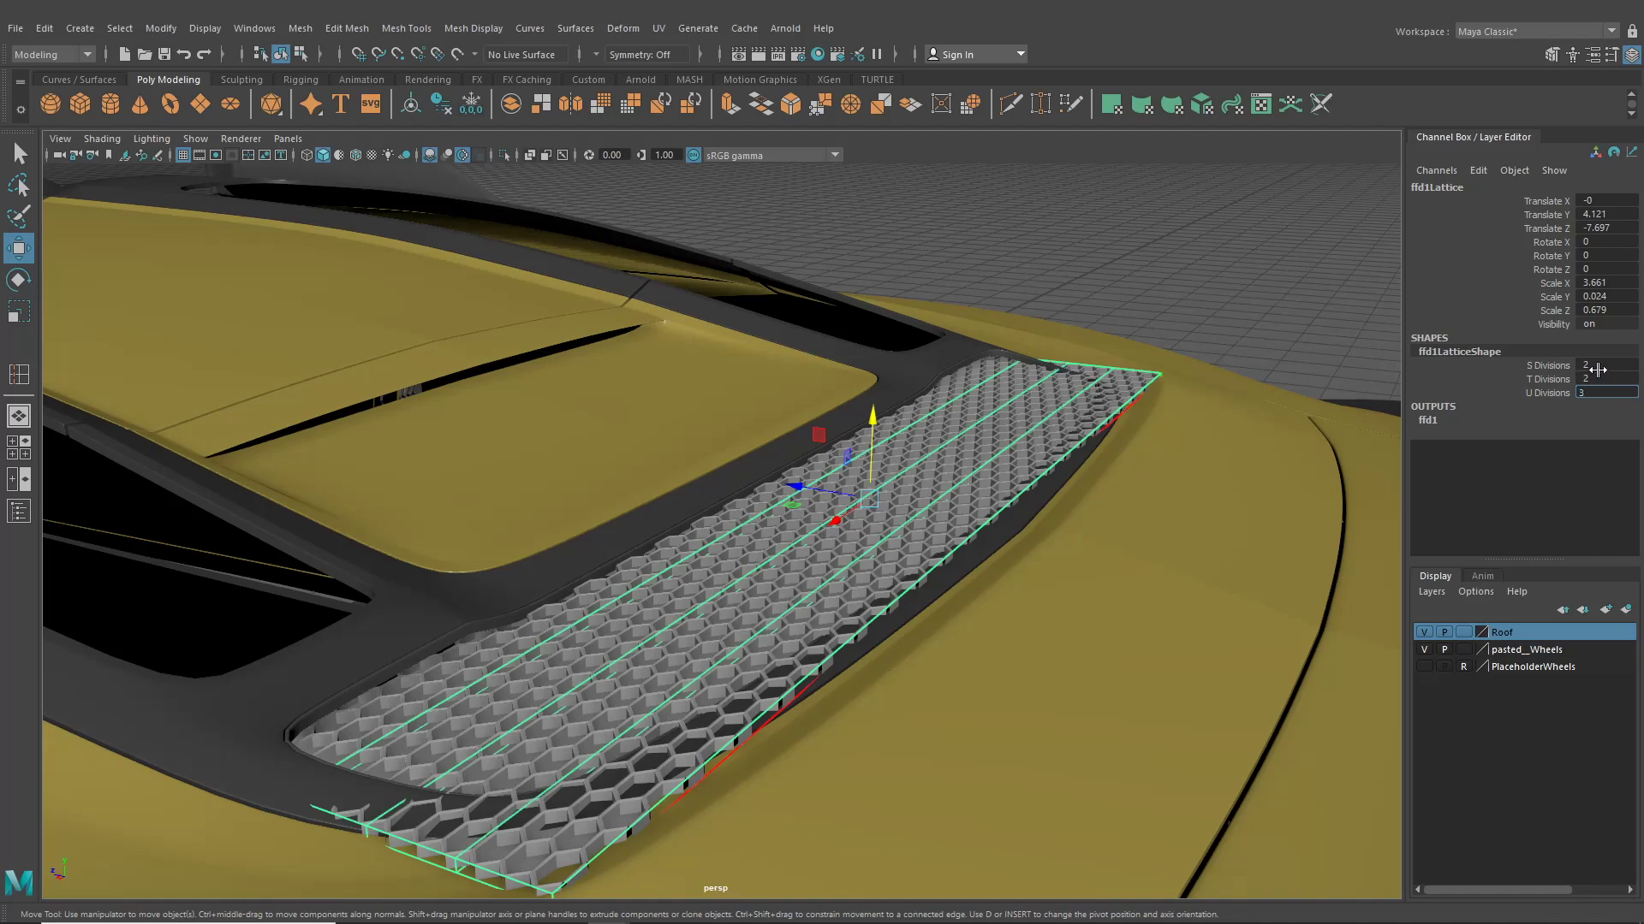
pyautogui.click(1598, 367)
pyautogui.press('Return')
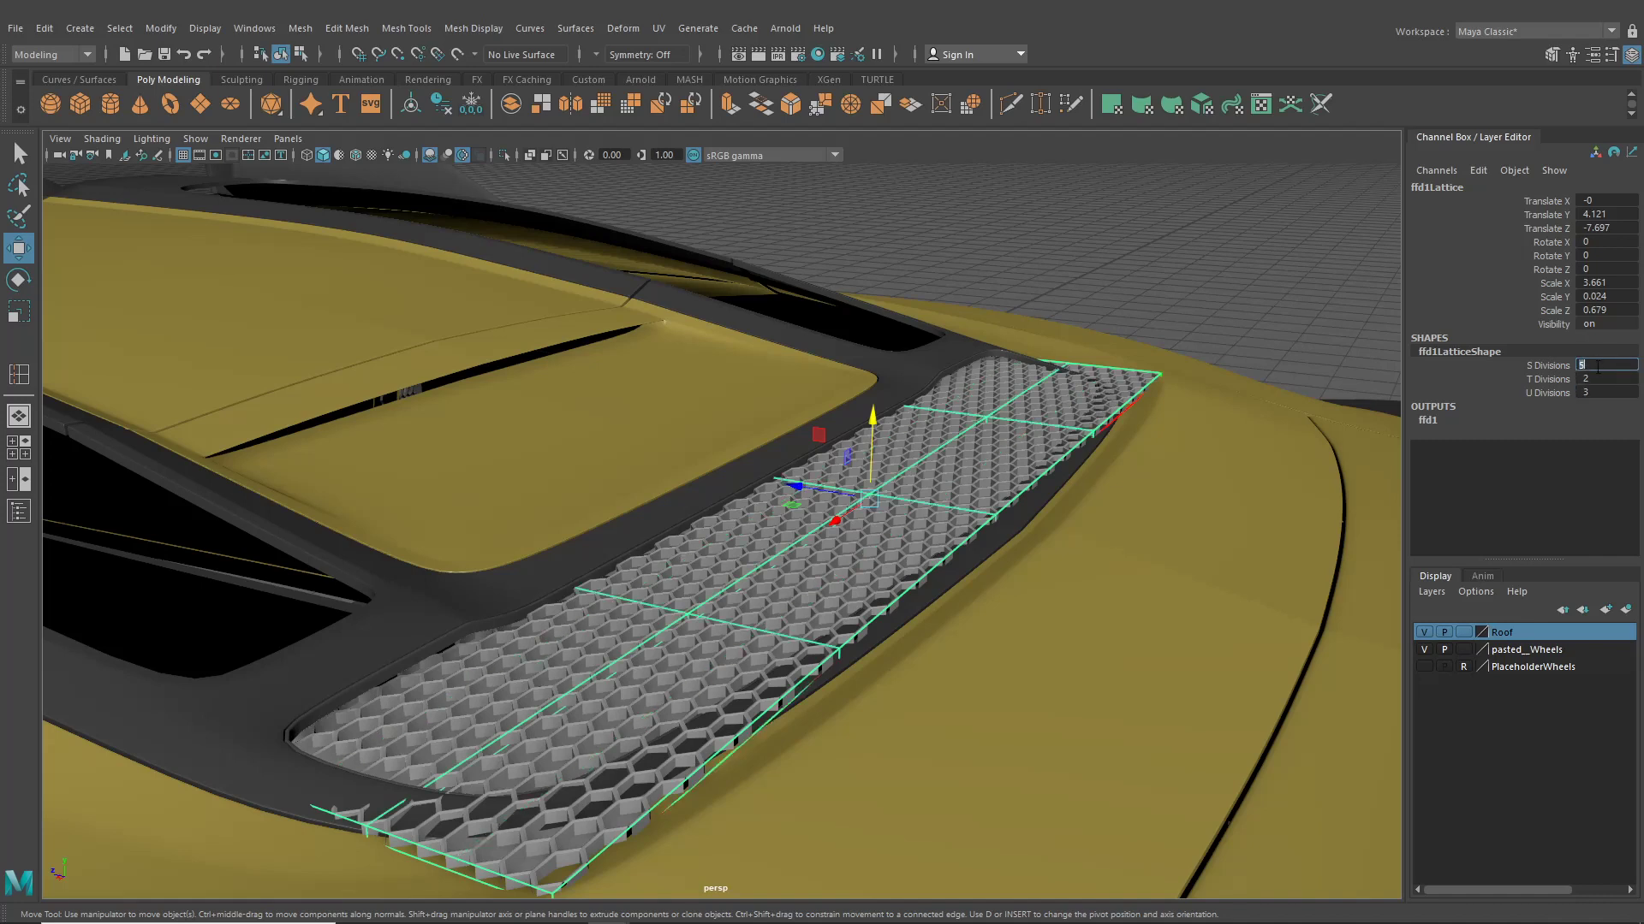
pyautogui.press('Return')
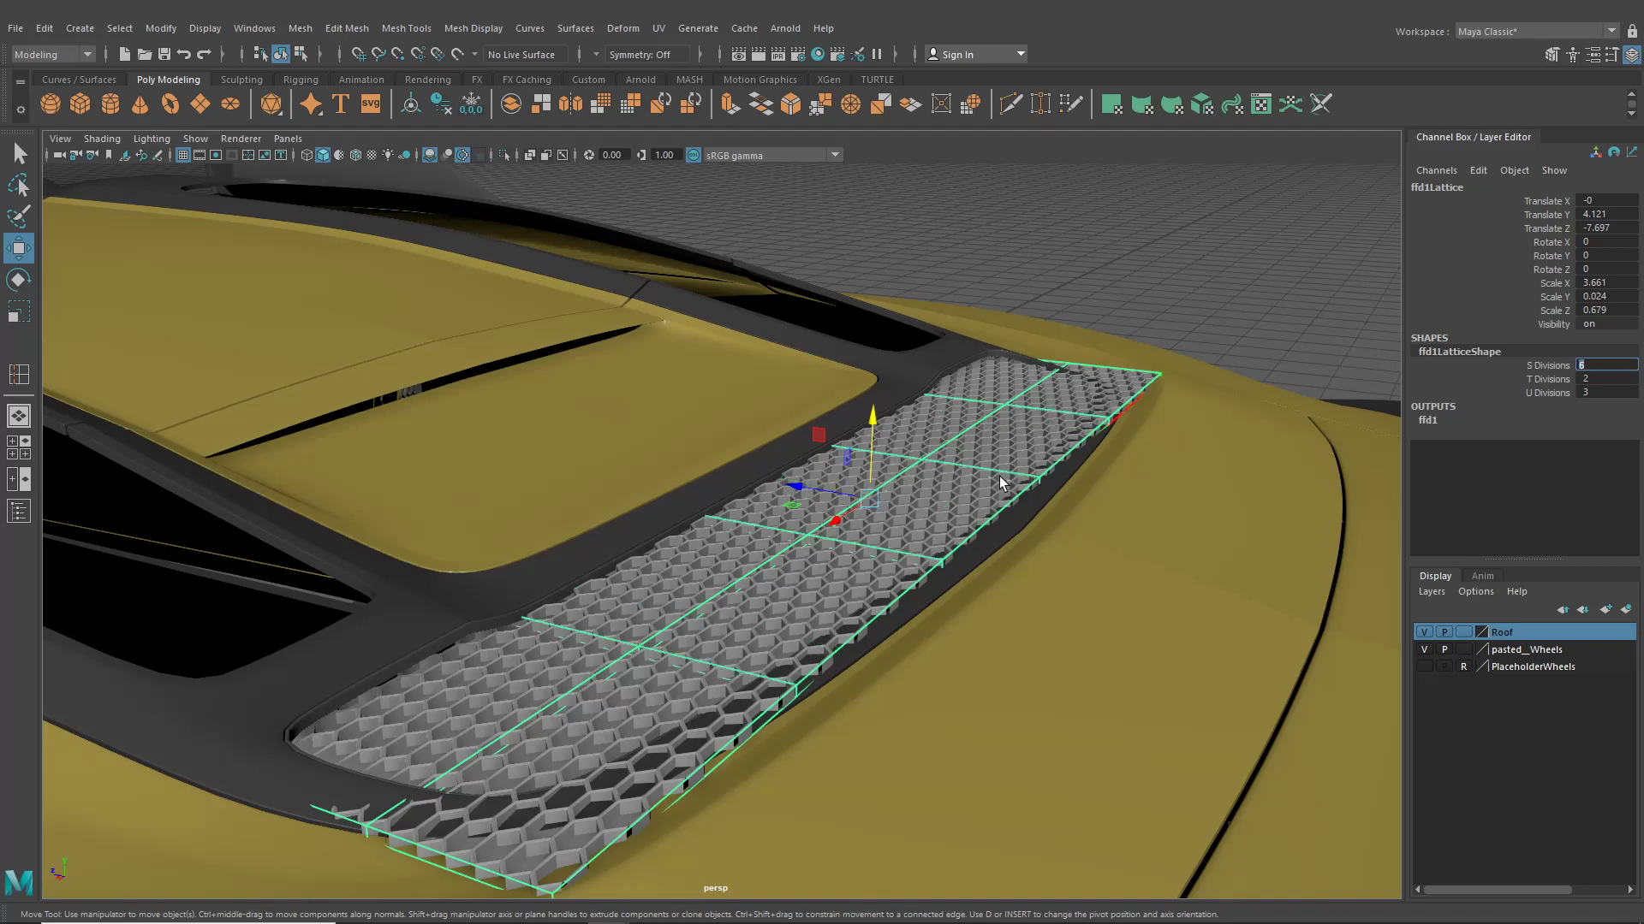
# Select the lattice's rear row of points and lower it to about Y 4.09 so the mesh sinks into the vent
pyautogui.keyDown('alt'); pyautogui.moveTo(1001, 492); pyautogui.dragTo(870, 525); pyautogui.keyUp('alt')
pyautogui.keyDown('alt'); pyautogui.moveTo(870, 525); pyautogui.dragTo(921, 506, button='middle'); pyautogui.keyUp('alt')
pyautogui.keyDown('alt'); pyautogui.moveTo(922, 506); pyautogui.dragTo(837, 560); pyautogui.keyUp('alt')
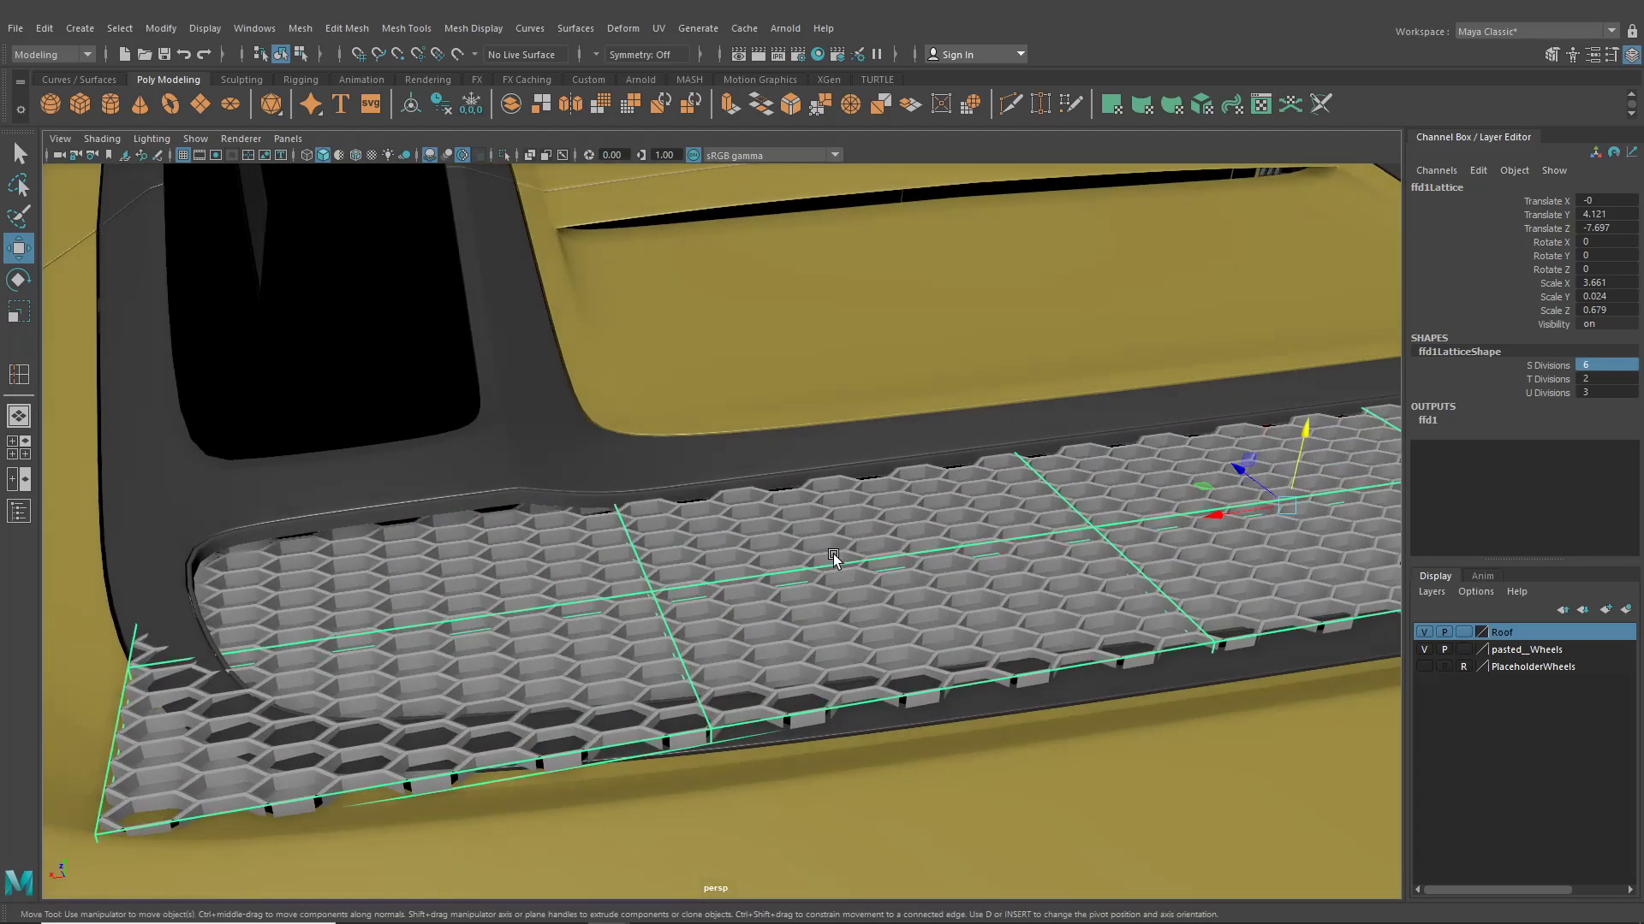
pyautogui.moveTo(835, 563); pyautogui.dragTo(812, 422, button='right')
pyautogui.keyDown('alt'); pyautogui.moveTo(733, 543); pyautogui.dragTo(1065, 564); pyautogui.keyUp('alt')
pyautogui.moveTo(982, 757); pyautogui.dragTo(983, 758)
pyautogui.keyDown('alt'); pyautogui.moveTo(941, 450); pyautogui.dragTo(906, 409); pyautogui.keyUp('alt')
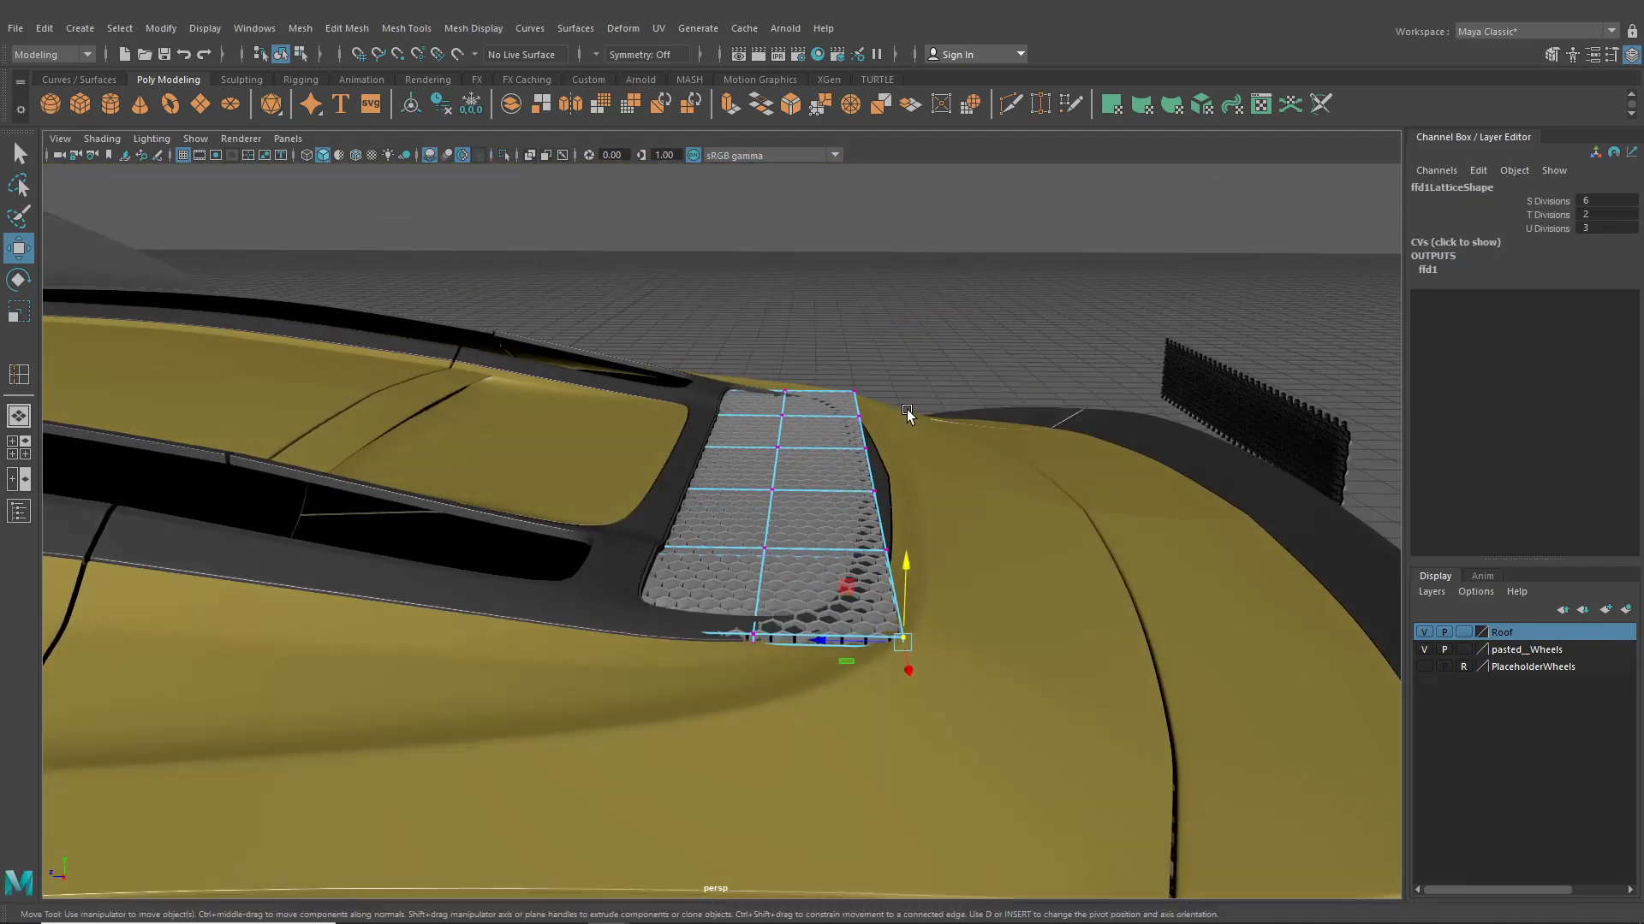
pyautogui.moveTo(838, 360); pyautogui.dragTo(974, 701)
pyautogui.scroll(1, 918, 652)
pyautogui.scroll(3, 918, 653)
pyautogui.moveTo(917, 652)
pyautogui.keyDown('alt'); pyautogui.mouseDown()
pyautogui.moveTo(899, 660)
pyautogui.moveTo(929, 632)
pyautogui.mouseUp(); pyautogui.keyUp('alt')
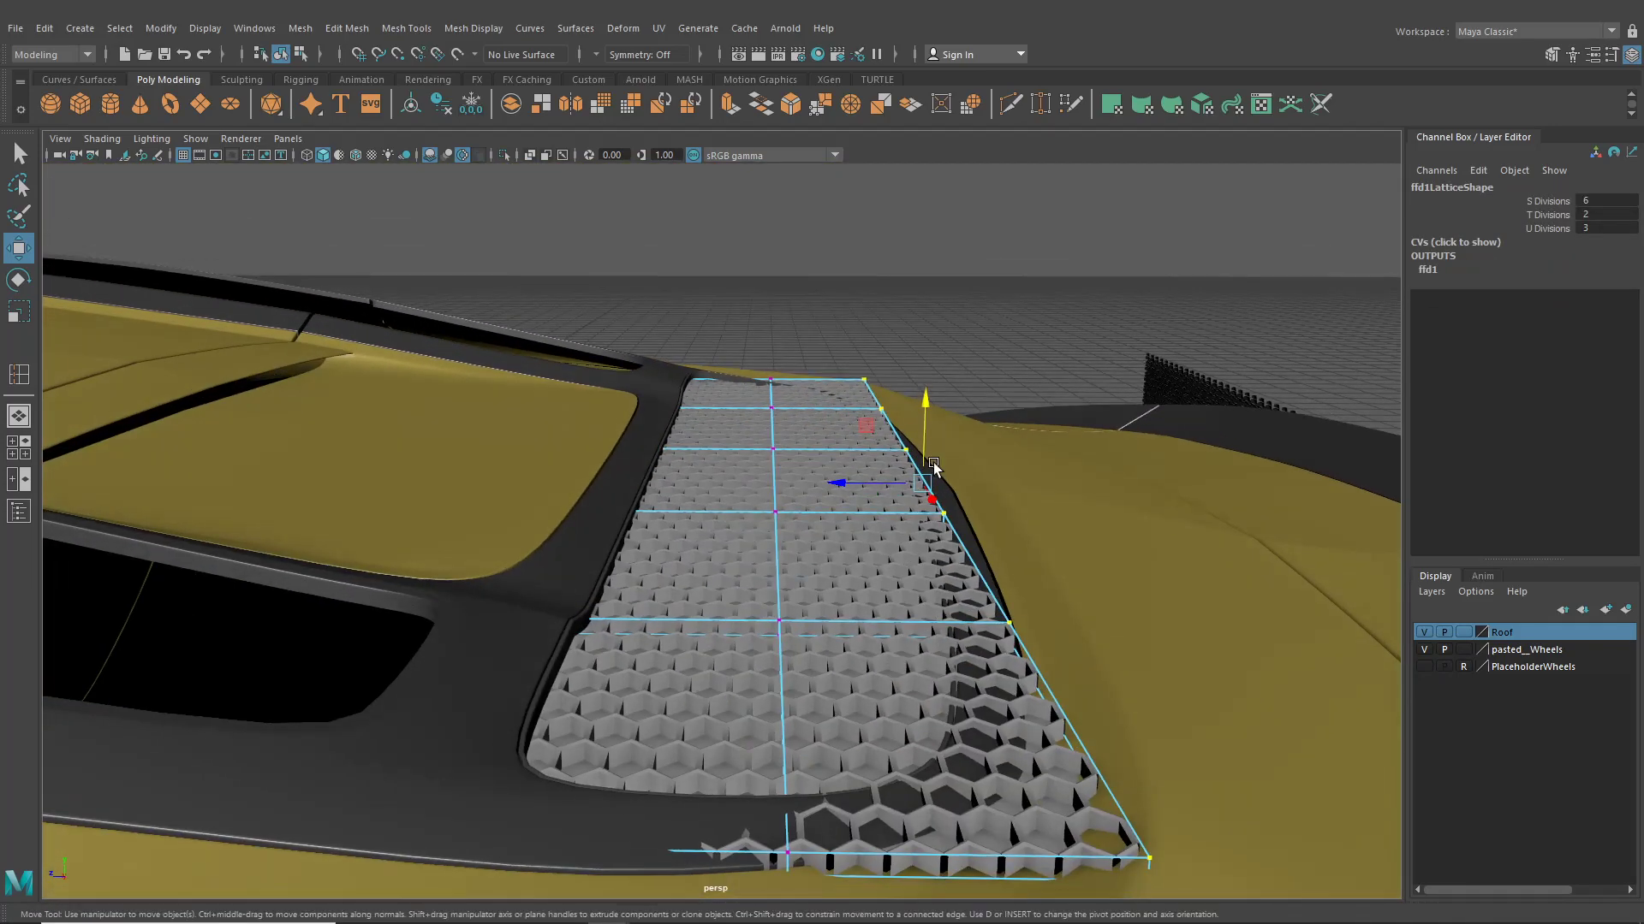
pyautogui.moveTo(925, 402); pyautogui.dragTo(925, 416)
pyautogui.keyDown('alt'); pyautogui.moveTo(928, 416); pyautogui.dragTo(815, 418); pyautogui.keyUp('alt')
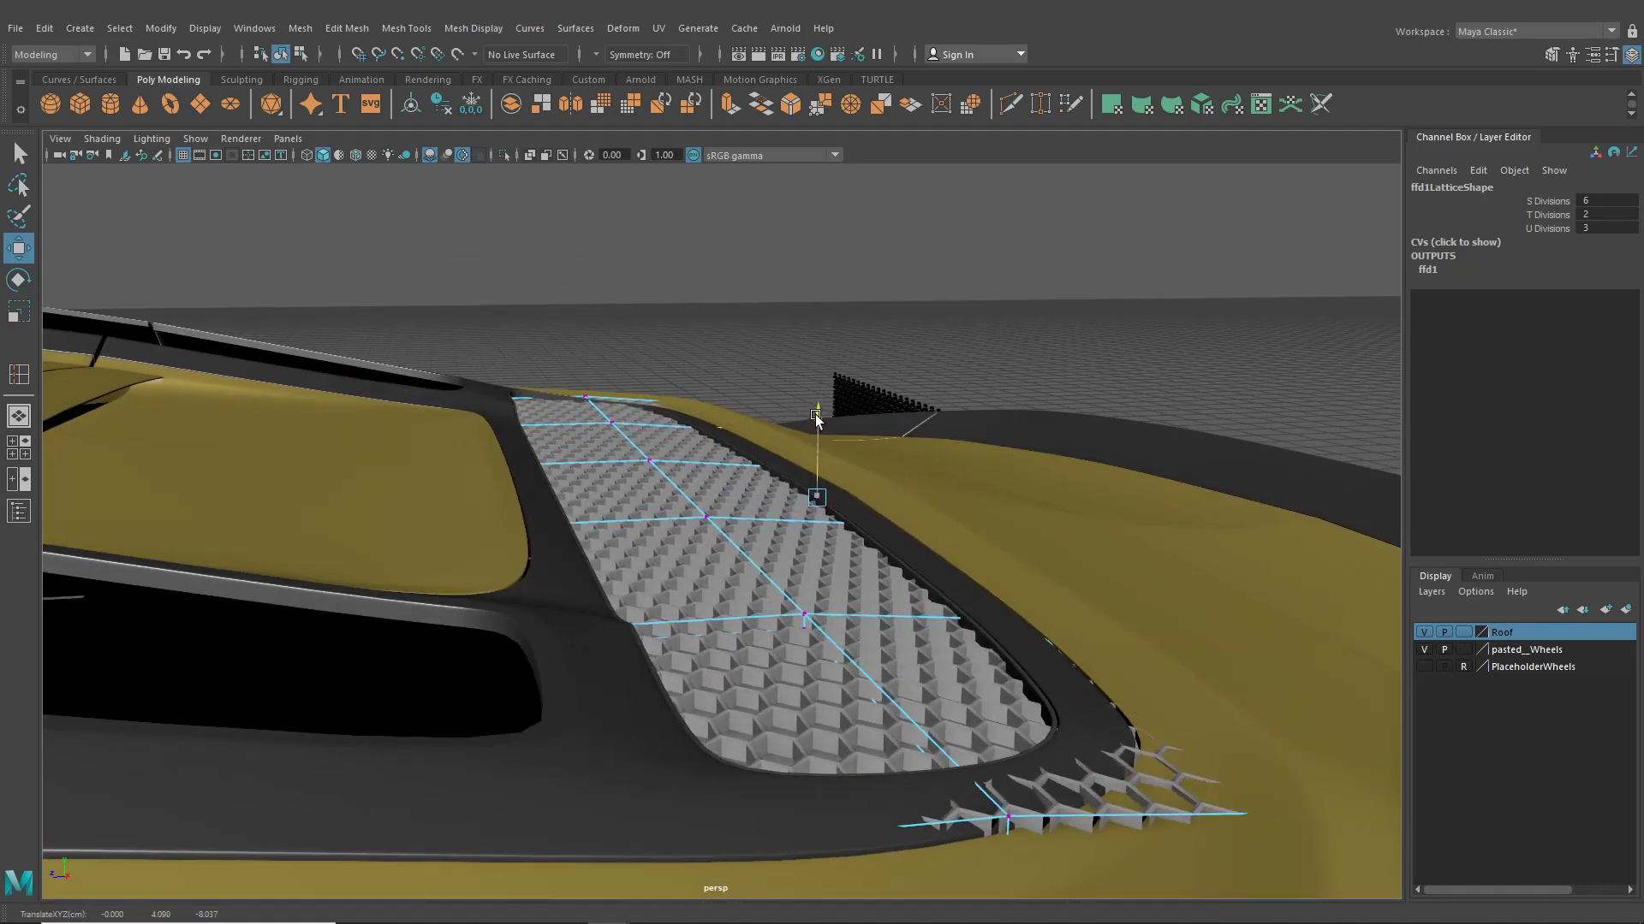
# Lower the lattice's front row of points and adjust the height of its middle row to fit the vent opening
pyautogui.keyDown('alt'); pyautogui.moveTo(793, 490); pyautogui.dragTo(435, 549); pyautogui.keyUp('alt')
pyautogui.keyDown('alt'); pyautogui.moveTo(765, 557); pyautogui.dragTo(840, 685); pyautogui.keyUp('alt')
pyautogui.scroll(-5, 721, 569)
pyautogui.scroll(-5, 840, 686)
pyautogui.moveTo(976, 705); pyautogui.dragTo(723, 481)
pyautogui.scroll(6, 740, 548)
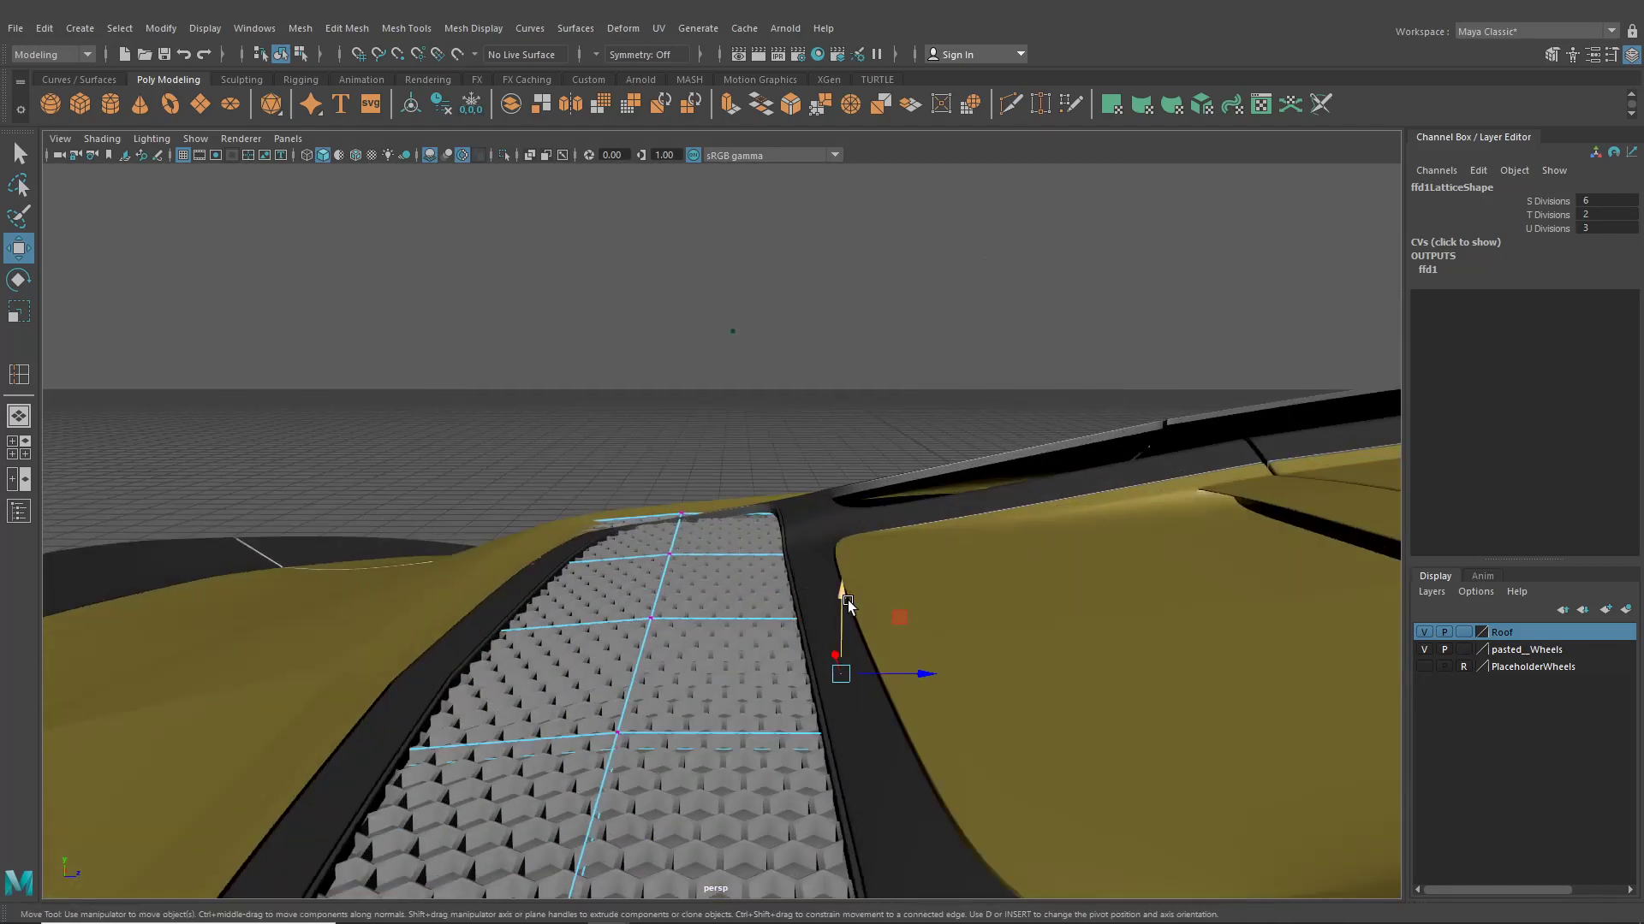
pyautogui.moveTo(843, 594); pyautogui.dragTo(793, 618)
pyautogui.moveTo(677, 582); pyautogui.dragTo(723, 779)
pyautogui.moveTo(675, 491); pyautogui.dragTo(819, 578)
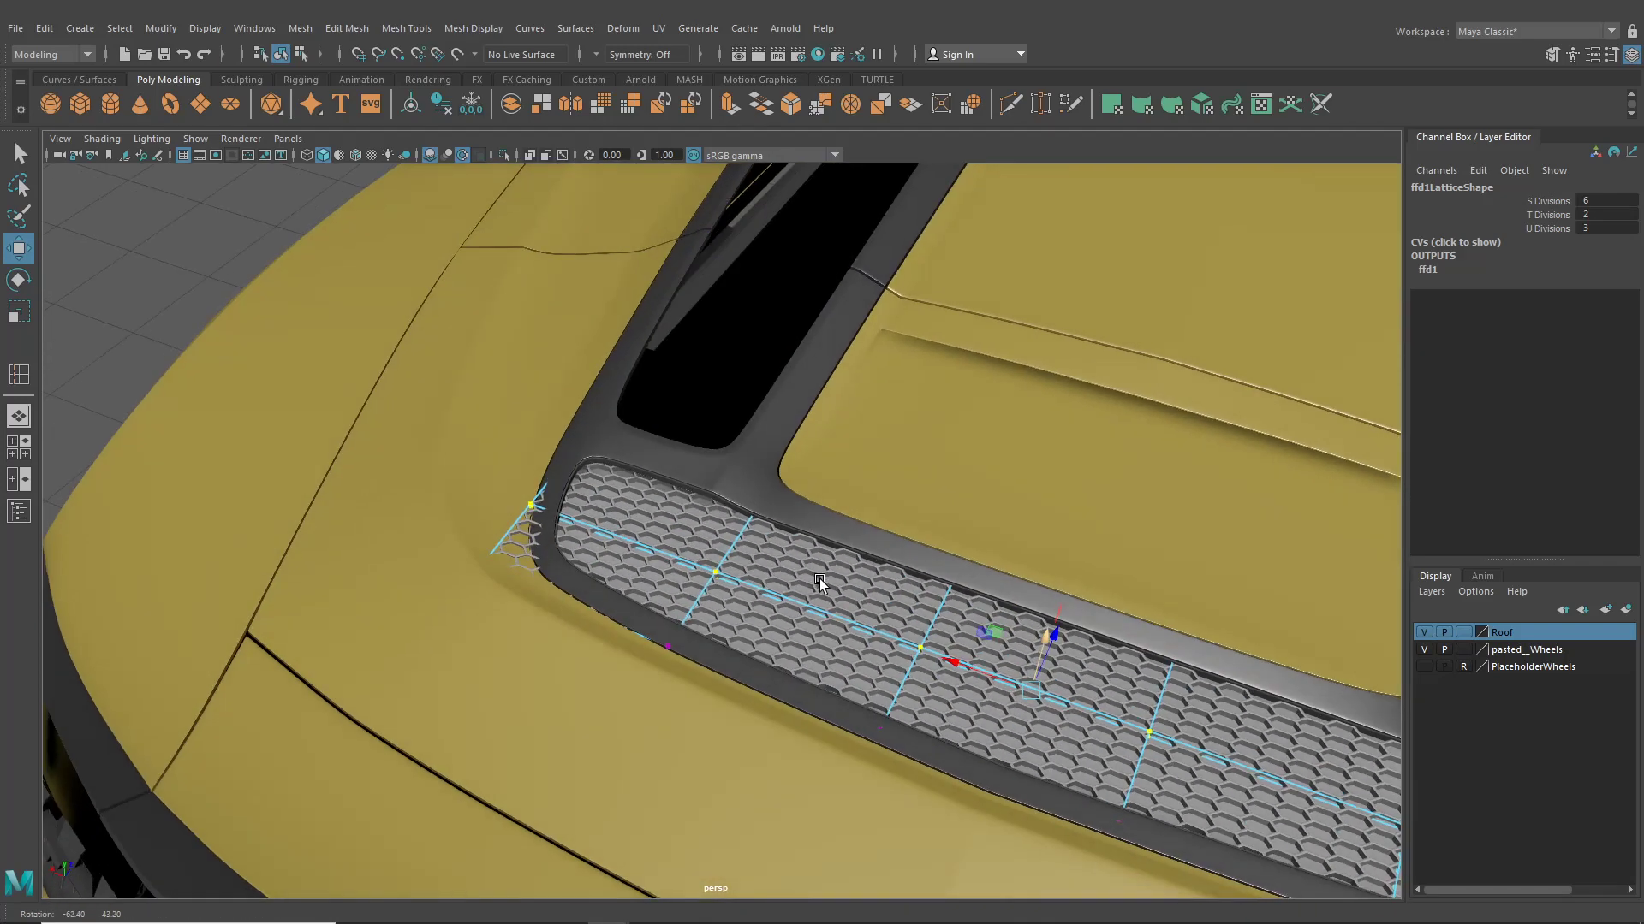
# Select the wide vent's inner trim ring, turn off its smooth preview and pick a lower edge along its front side
pyautogui.click(282, 55)
pyautogui.keyDown('alt'); pyautogui.moveTo(597, 447); pyautogui.dragTo(733, 491, button='right'); pyautogui.keyUp('alt')
pyautogui.click(734, 492)
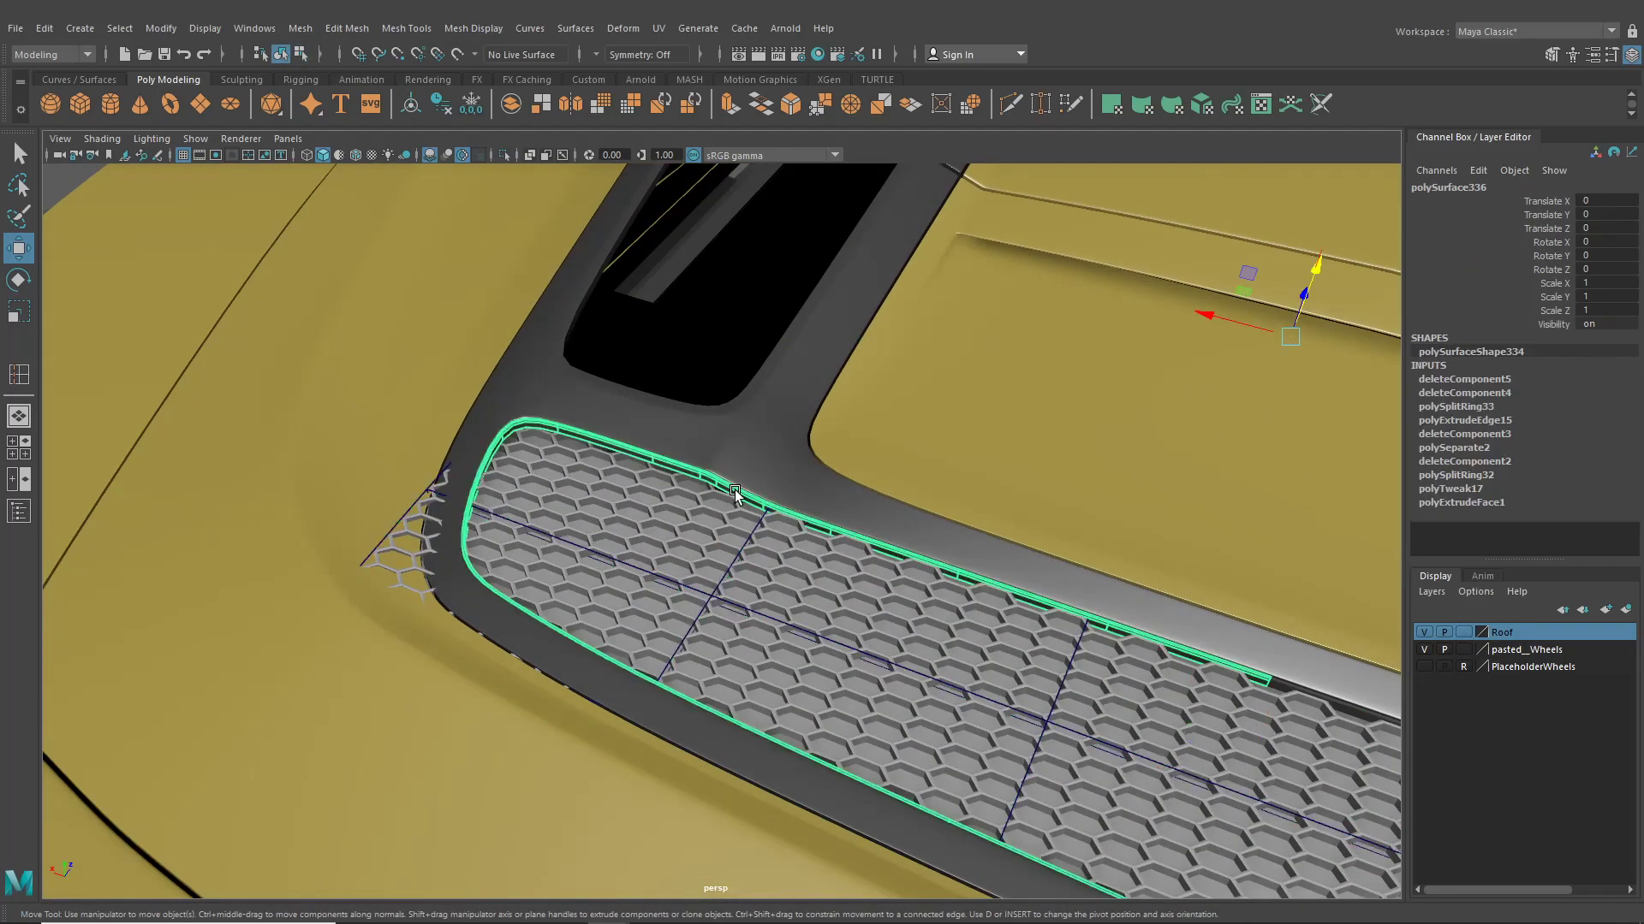
pyautogui.press('1')
pyautogui.keyDown('alt'); pyautogui.moveTo(601, 447); pyautogui.dragTo(668, 390, button='right'); pyautogui.keyUp('alt')
pyautogui.click(664, 431)
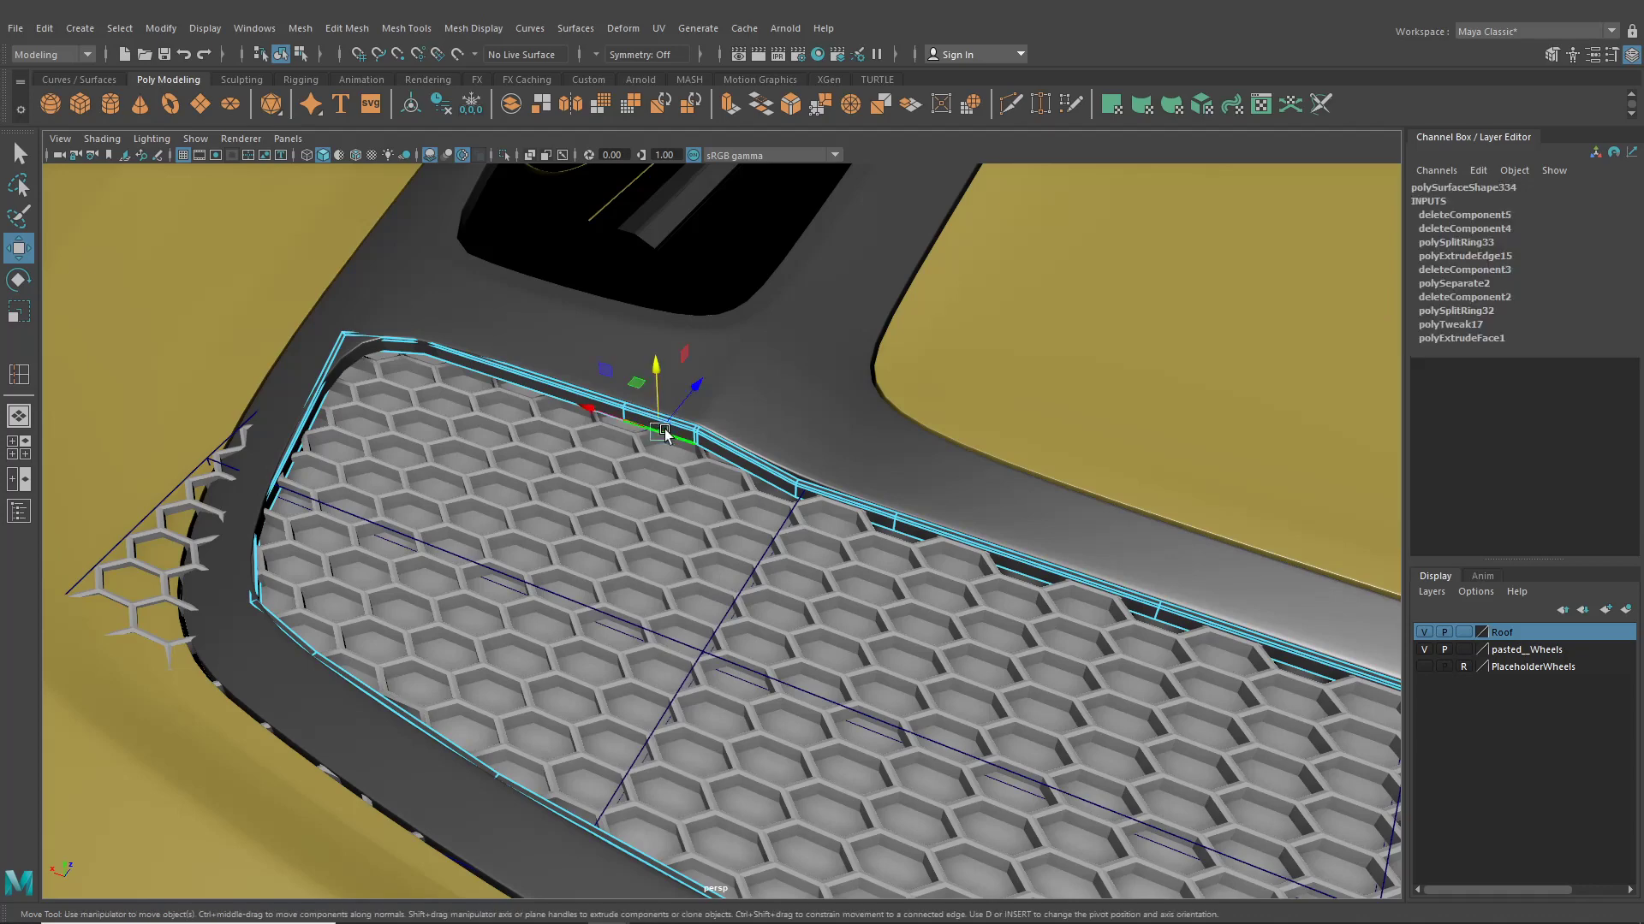
# Extend the selection to the inner trim's remaining lower edges along the front side and around the corner
pyautogui.keyDown('alt'); pyautogui.moveTo(711, 459); pyautogui.dragTo(653, 430); pyautogui.keyUp('alt')
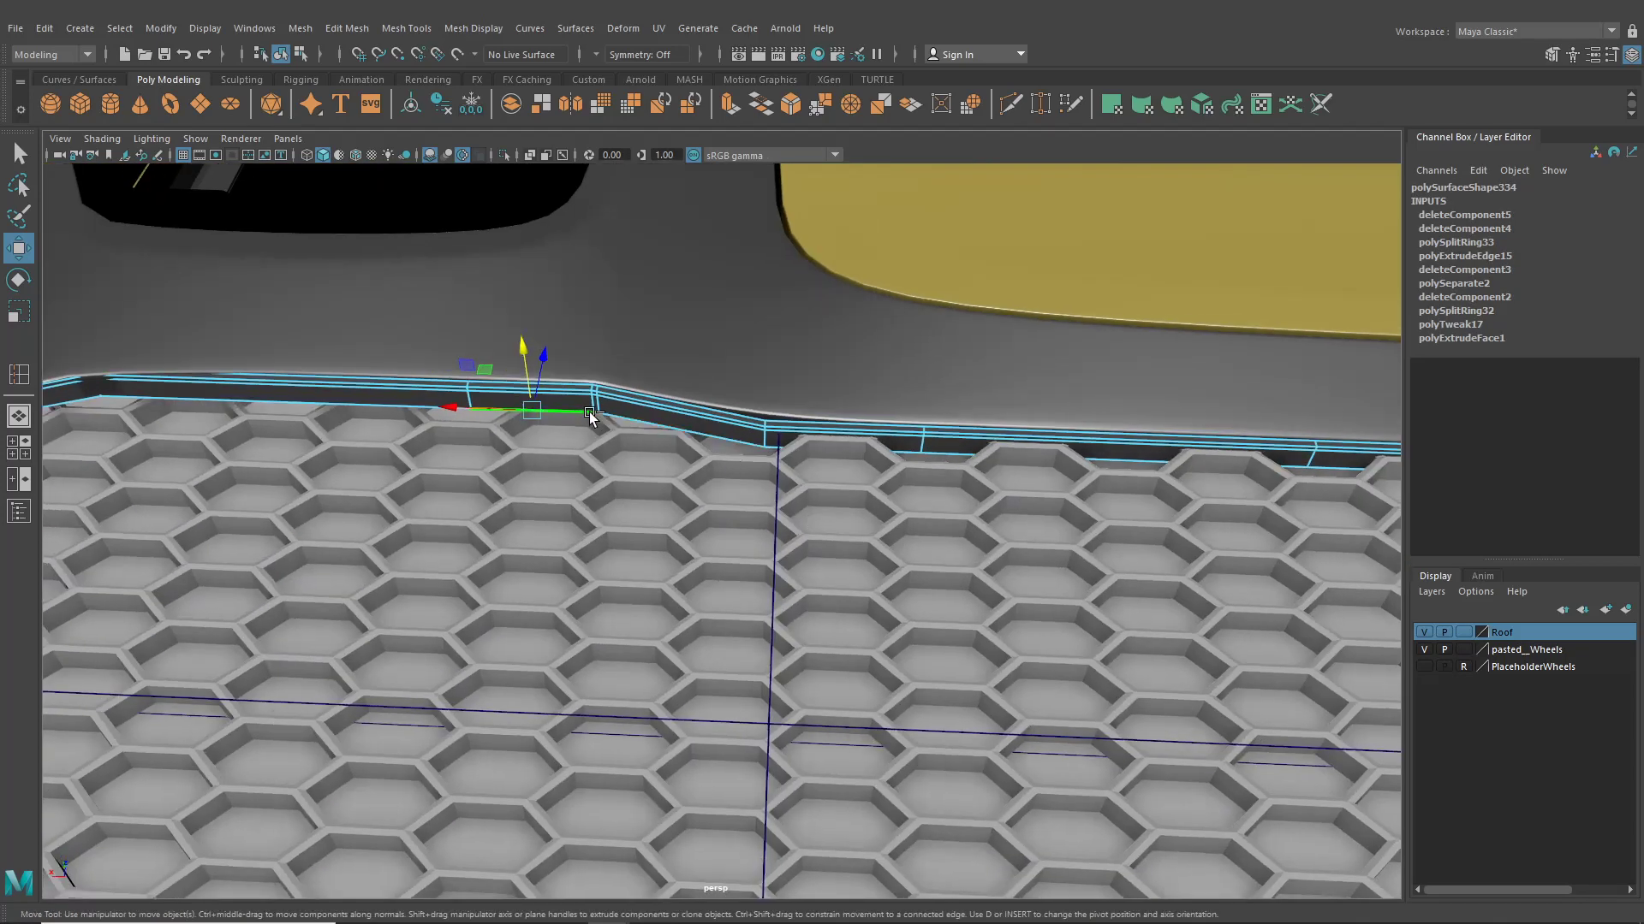
pyautogui.keyDown('shift'); pyautogui.click(594, 414); pyautogui.keyUp('shift')
pyautogui.click(625, 419)
pyautogui.keyDown('alt'); pyautogui.moveTo(635, 428); pyautogui.dragTo(556, 407, button='right'); pyautogui.keyUp('alt')
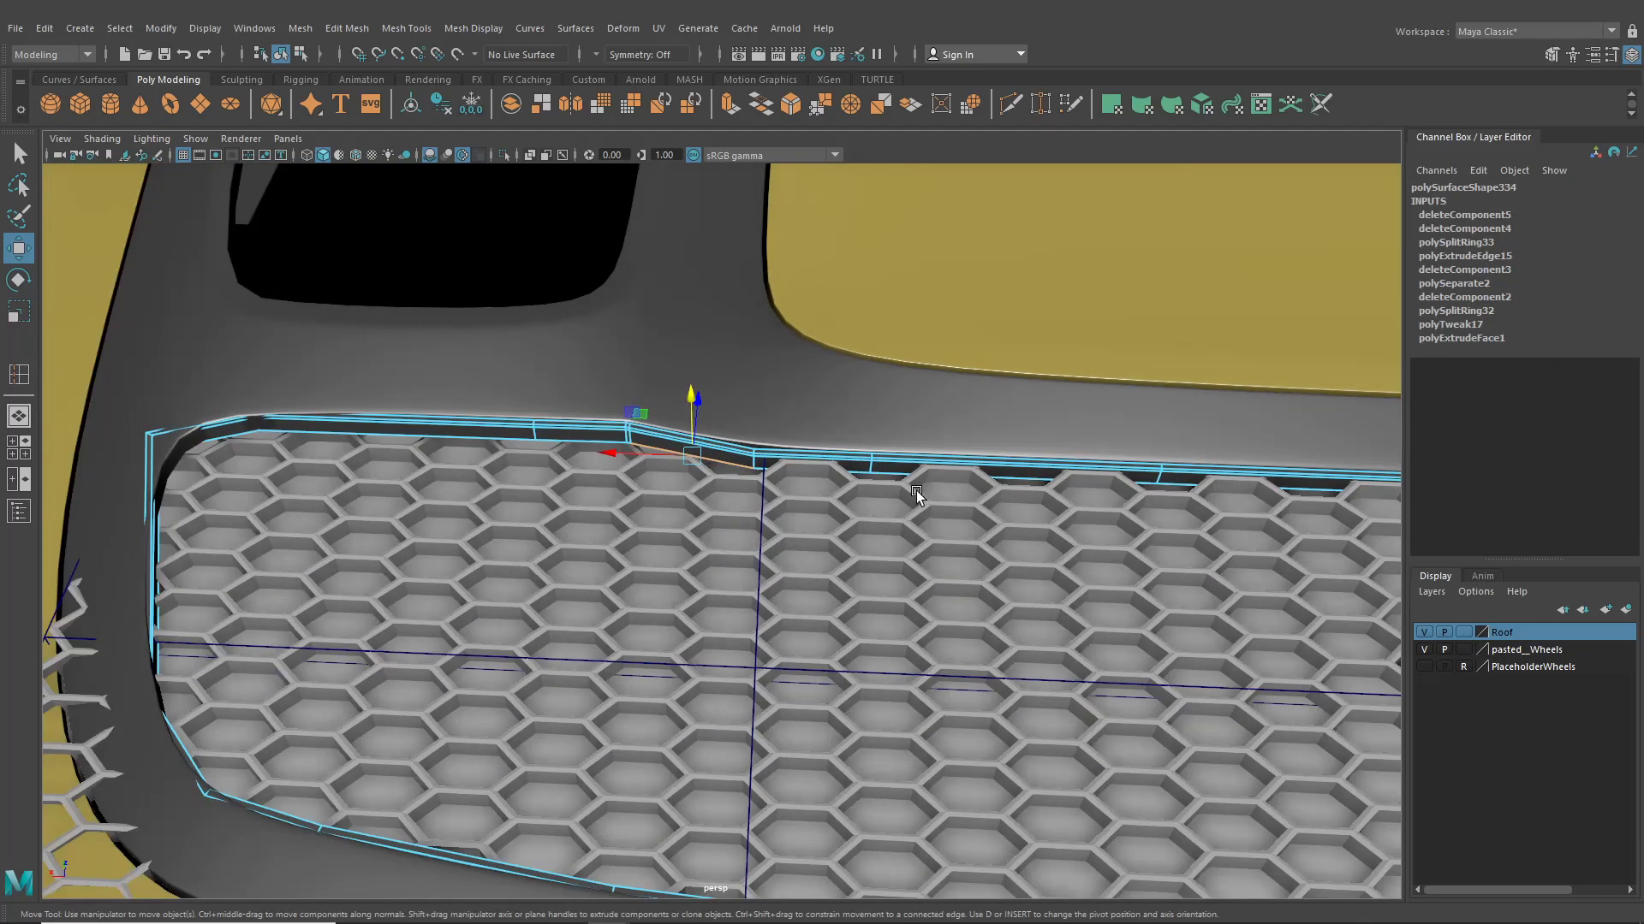
pyautogui.keyDown('shift'); pyautogui.click(861, 474); pyautogui.keyUp('shift')
pyautogui.keyDown('shift'); pyautogui.click(966, 484); pyautogui.keyUp('shift')
pyautogui.keyDown('shift'); pyautogui.click(1179, 492); pyautogui.keyUp('shift')
pyautogui.keyDown('alt'); pyautogui.moveTo(1179, 494); pyautogui.dragTo(1117, 541, button='right'); pyautogui.keyUp('alt')
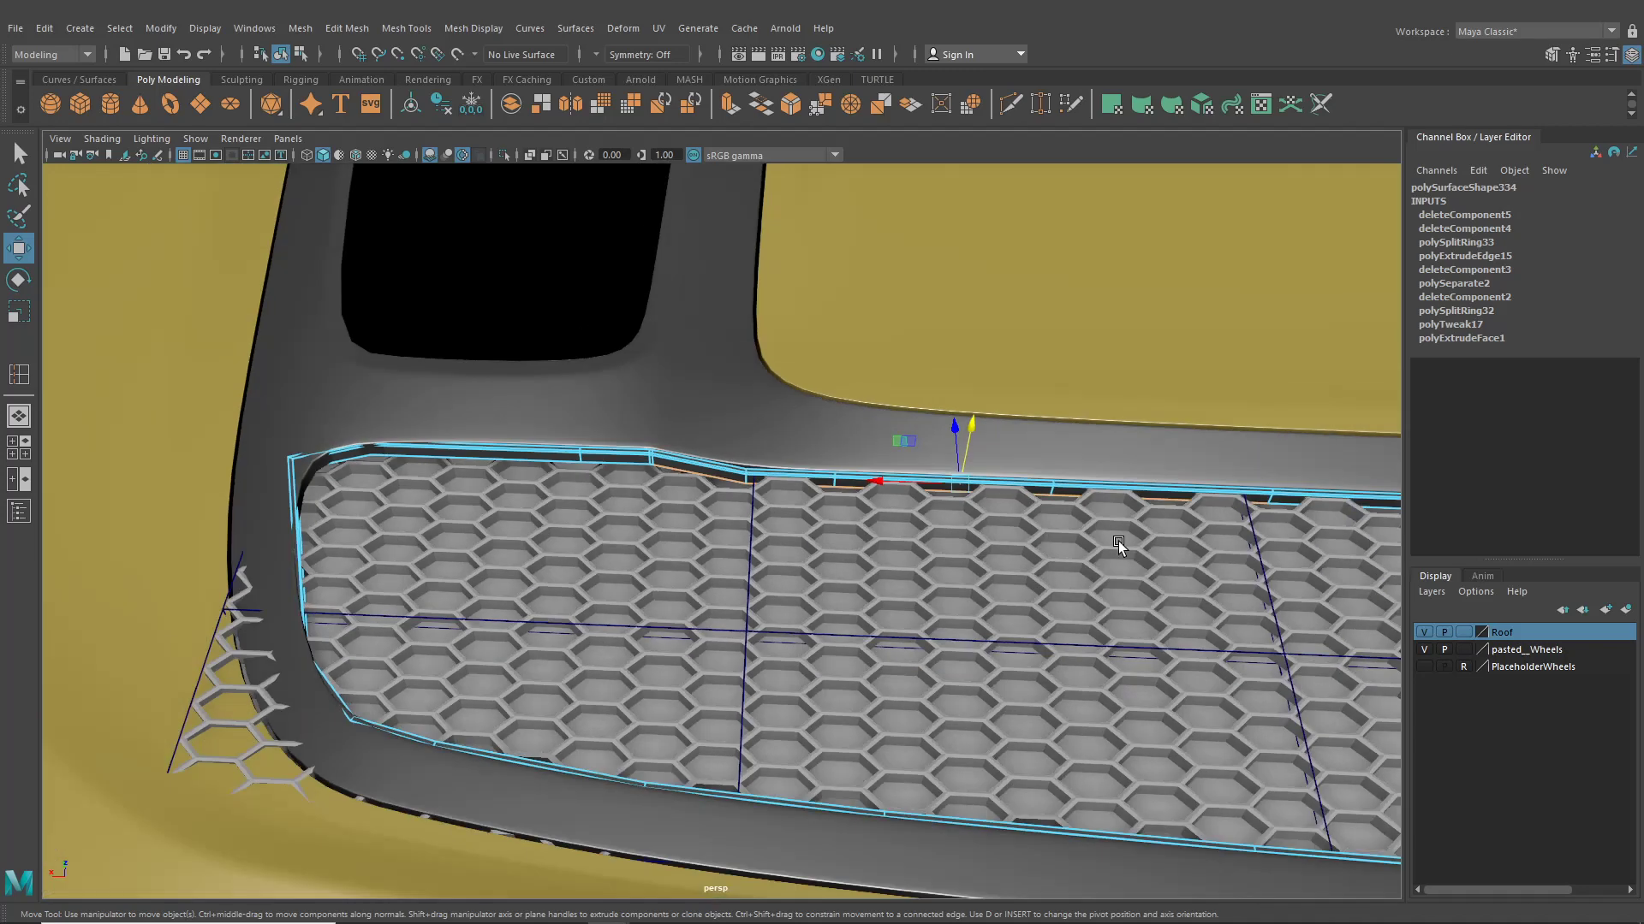
pyautogui.keyDown('alt'); pyautogui.moveTo(1118, 541); pyautogui.dragTo(726, 532, button='middle'); pyautogui.keyUp('alt')
pyautogui.keyDown('shift'); pyautogui.click(899, 500); pyautogui.keyUp('shift')
pyautogui.keyDown('alt'); pyautogui.moveTo(599, 505); pyautogui.dragTo(880, 556, button='middle'); pyautogui.keyUp('alt')
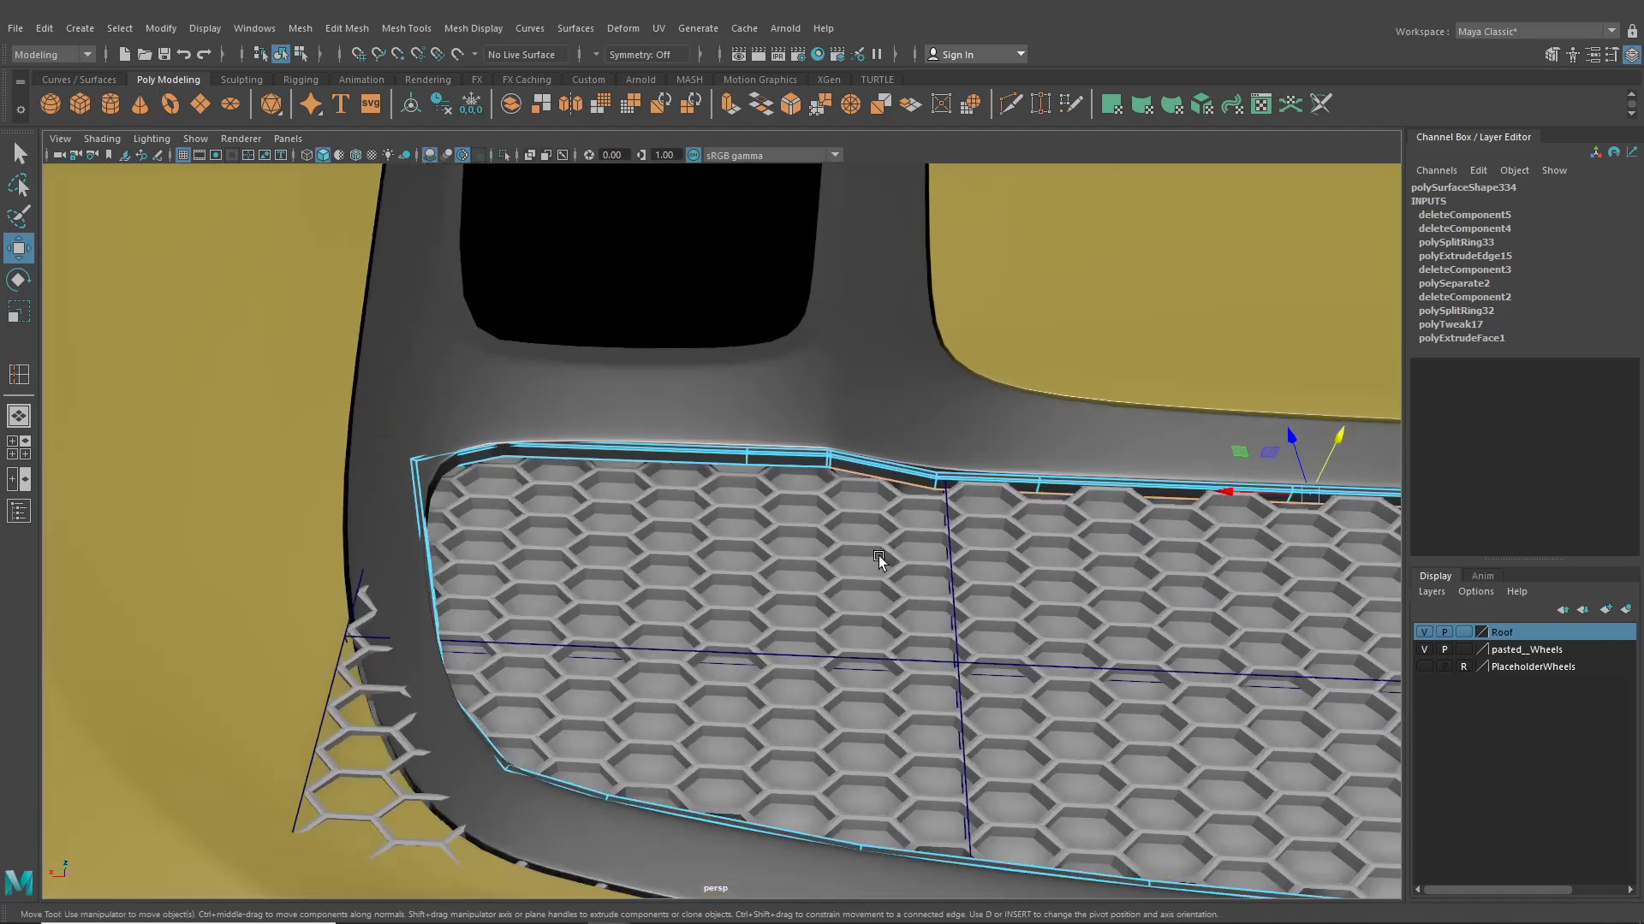
pyautogui.keyDown('alt'); pyautogui.moveTo(880, 556); pyautogui.dragTo(933, 548, button='right'); pyautogui.keyUp('alt')
pyautogui.keyDown('shift'); pyautogui.click(785, 456); pyautogui.keyUp('shift')
pyautogui.keyDown('shift'); pyautogui.click(526, 451); pyautogui.keyUp('shift')
pyautogui.keyDown('shift'); pyautogui.click(526, 454); pyautogui.keyUp('shift')
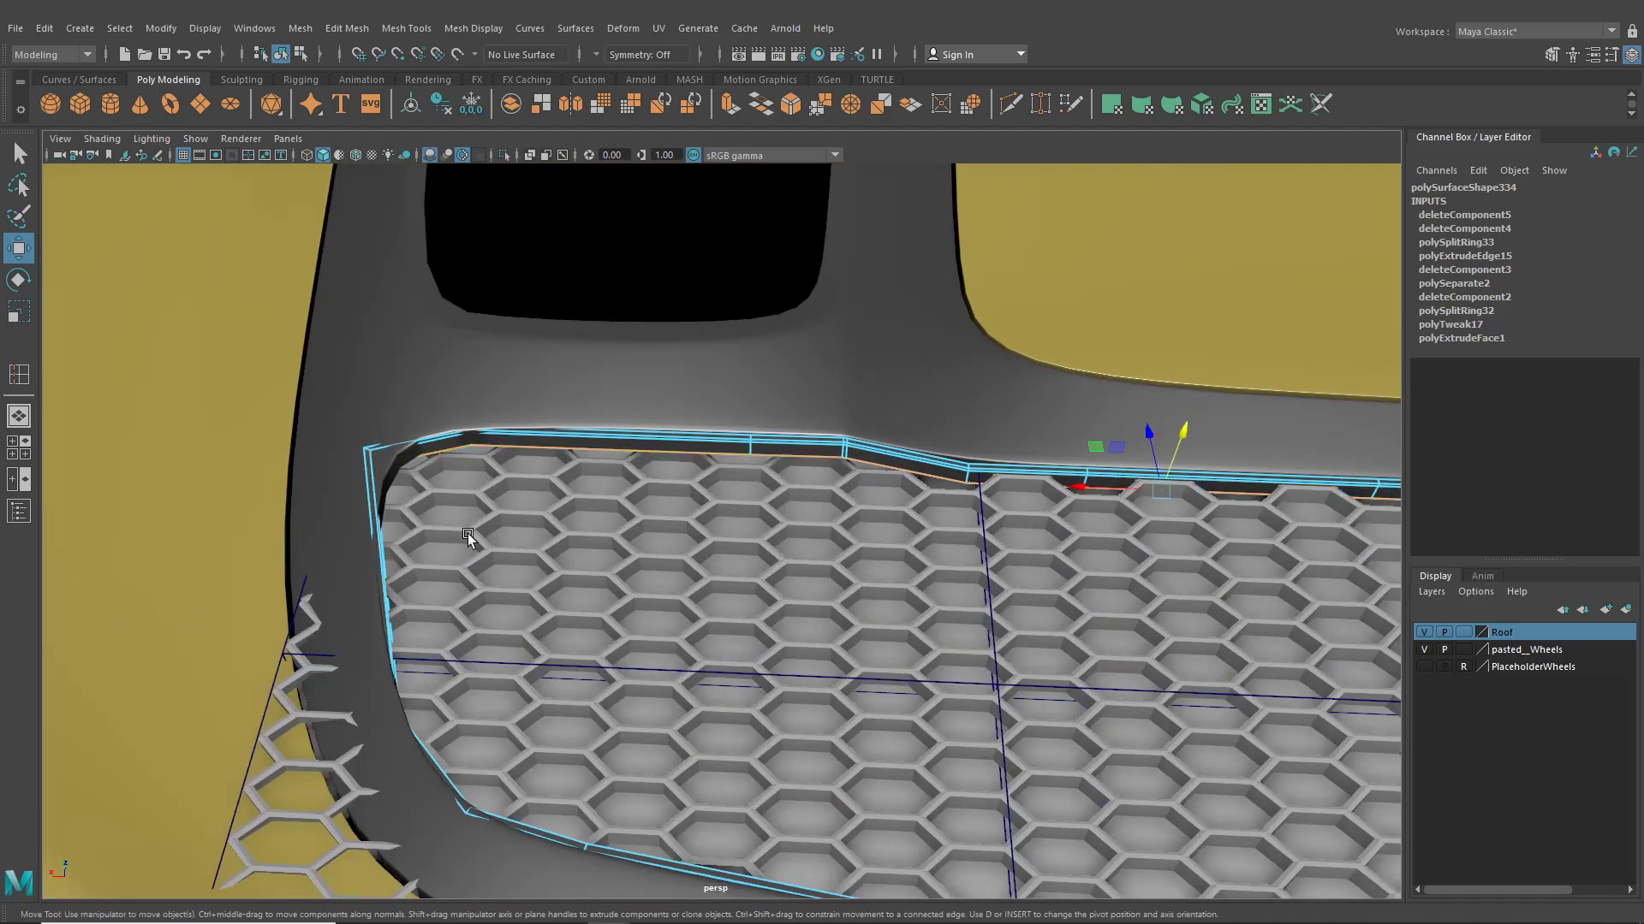
# Add the inner trim's lower edges along the rear side to the selection and move all selected edges down
pyautogui.keyDown('alt'); pyautogui.moveTo(467, 533); pyautogui.dragTo(905, 420); pyautogui.keyUp('alt')
pyautogui.keyDown('alt'); pyautogui.moveTo(665, 439); pyautogui.dragTo(683, 402); pyautogui.keyUp('alt')
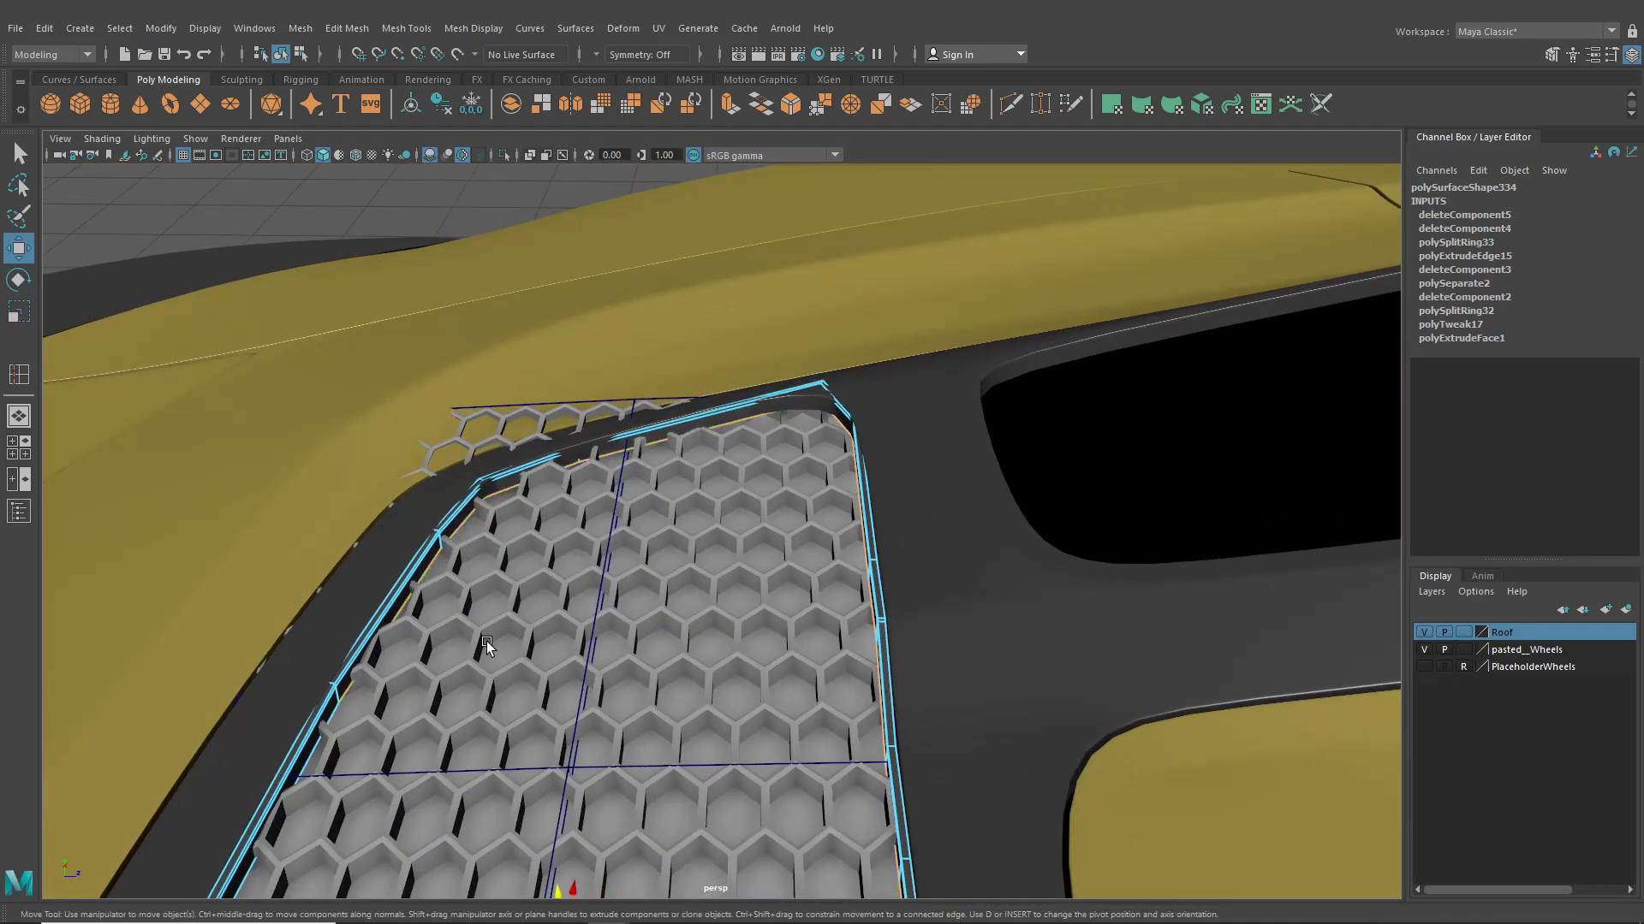
pyautogui.keyDown('alt'); pyautogui.moveTo(486, 640); pyautogui.dragTo(694, 438); pyautogui.keyUp('alt')
pyautogui.keyDown('shift'); pyautogui.click(680, 460); pyautogui.keyUp('shift')
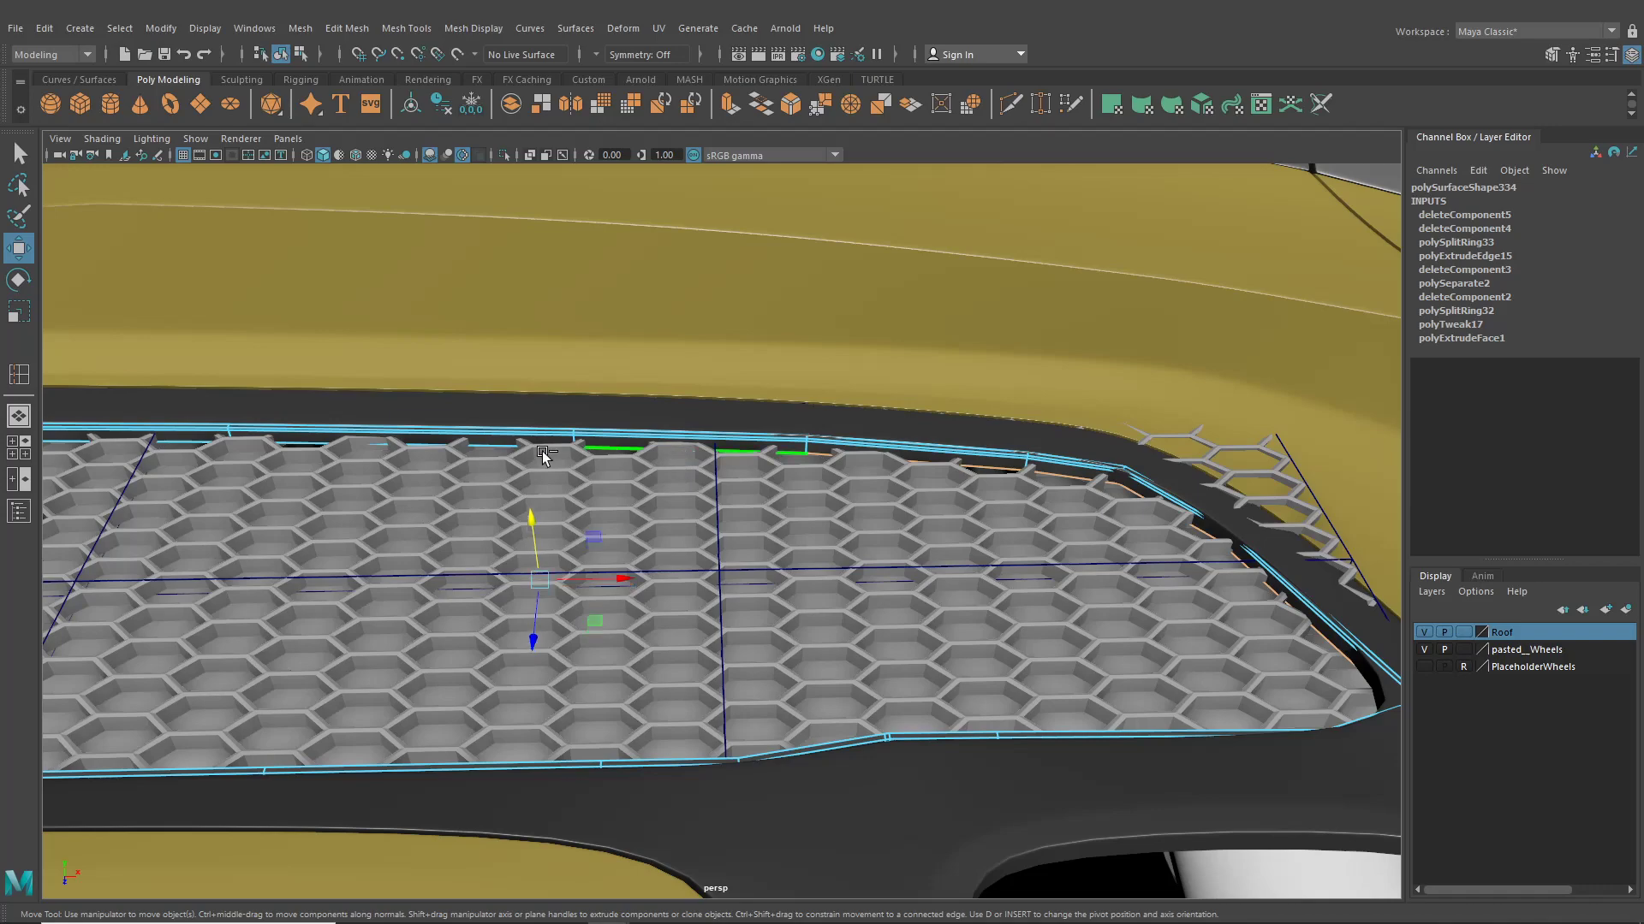
pyautogui.keyDown('shift'); pyautogui.click(476, 456); pyautogui.keyUp('shift')
pyautogui.keyDown('alt'); pyautogui.moveTo(467, 487); pyautogui.dragTo(946, 516, button='middle'); pyautogui.keyUp('alt')
pyautogui.keyDown('shift'); pyautogui.click(537, 462); pyautogui.keyUp('shift')
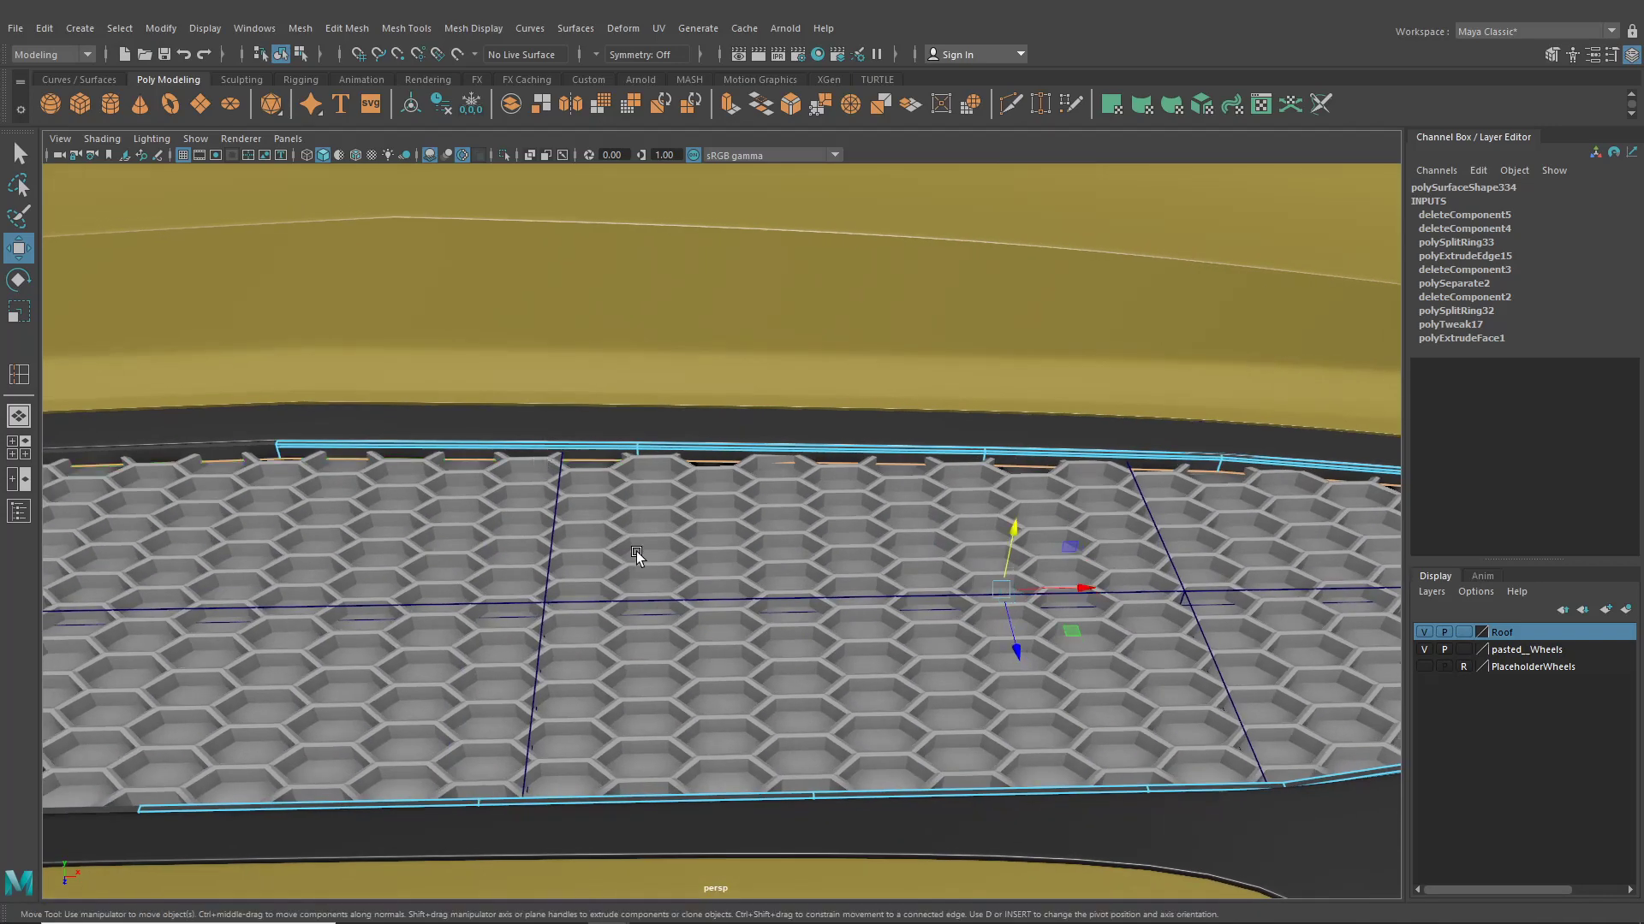
pyautogui.keyDown('alt'); pyautogui.moveTo(635, 551); pyautogui.dragTo(716, 518); pyautogui.keyUp('alt')
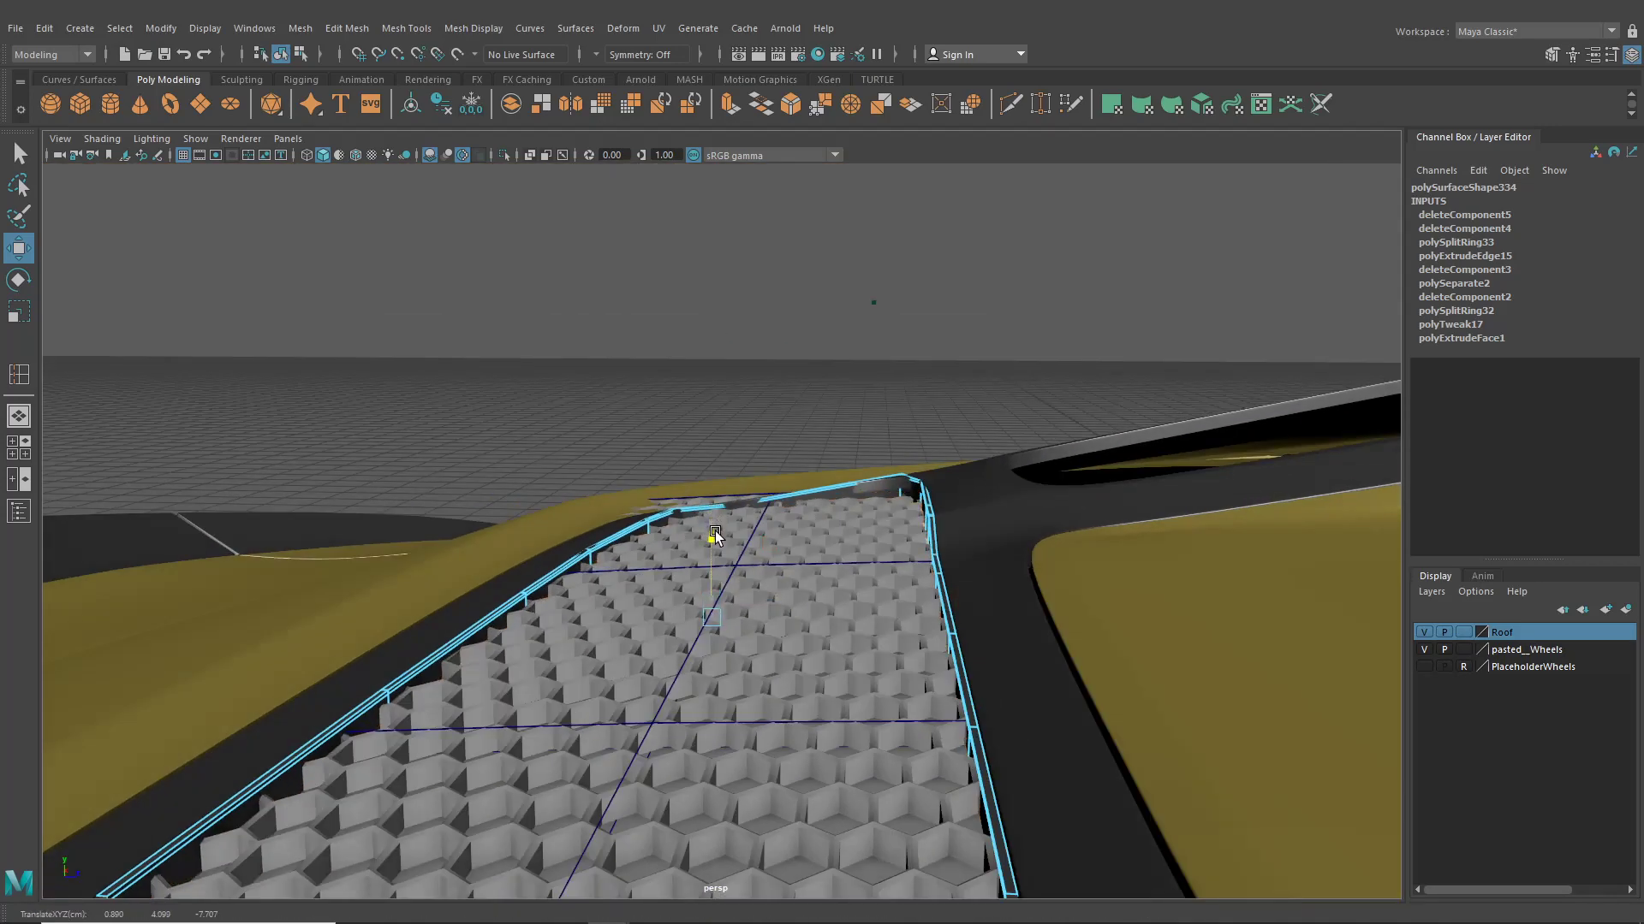
# Return the inner trim to object mode with smooth preview, deselect it and check the mesh's fit in the vent
pyautogui.keyDown('alt'); pyautogui.moveTo(437, 248); pyautogui.dragTo(967, 481); pyautogui.keyUp('alt')
pyautogui.keyDown('alt'); pyautogui.moveTo(711, 514); pyautogui.dragTo(1046, 618, button='middle'); pyautogui.keyUp('alt')
pyautogui.keyDown('alt'); pyautogui.moveTo(1046, 618); pyautogui.dragTo(1113, 638, button='right'); pyautogui.keyUp('alt')
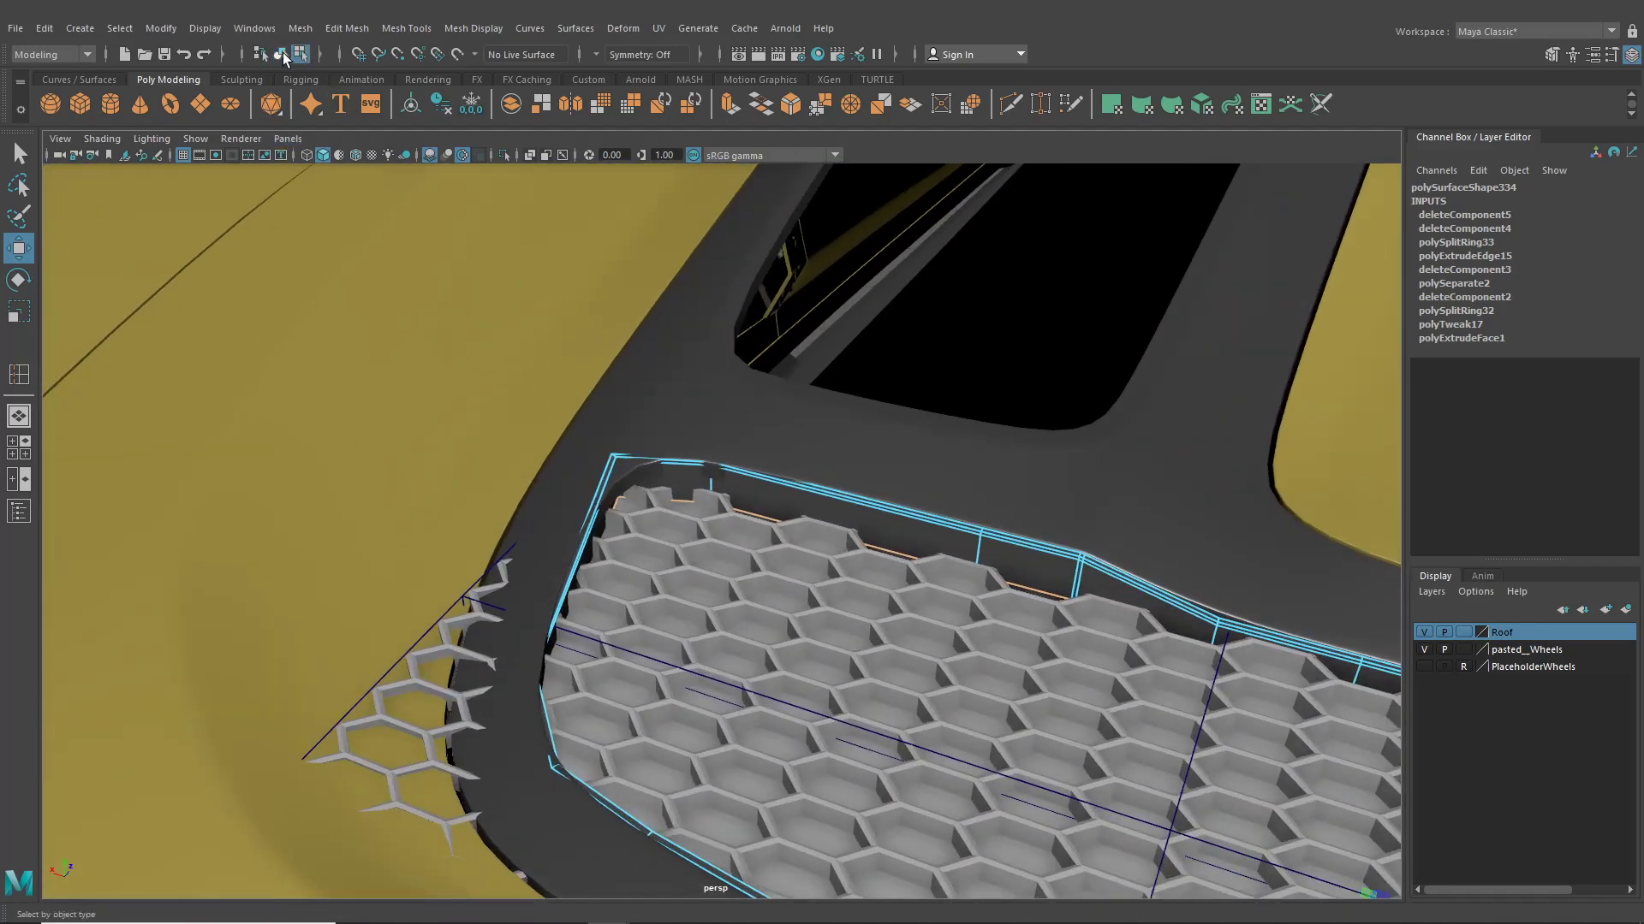
pyautogui.click(282, 55)
pyautogui.press('3')
pyautogui.keyDown('alt'); pyautogui.moveTo(562, 438); pyautogui.dragTo(220, 280, button='right'); pyautogui.keyUp('alt')
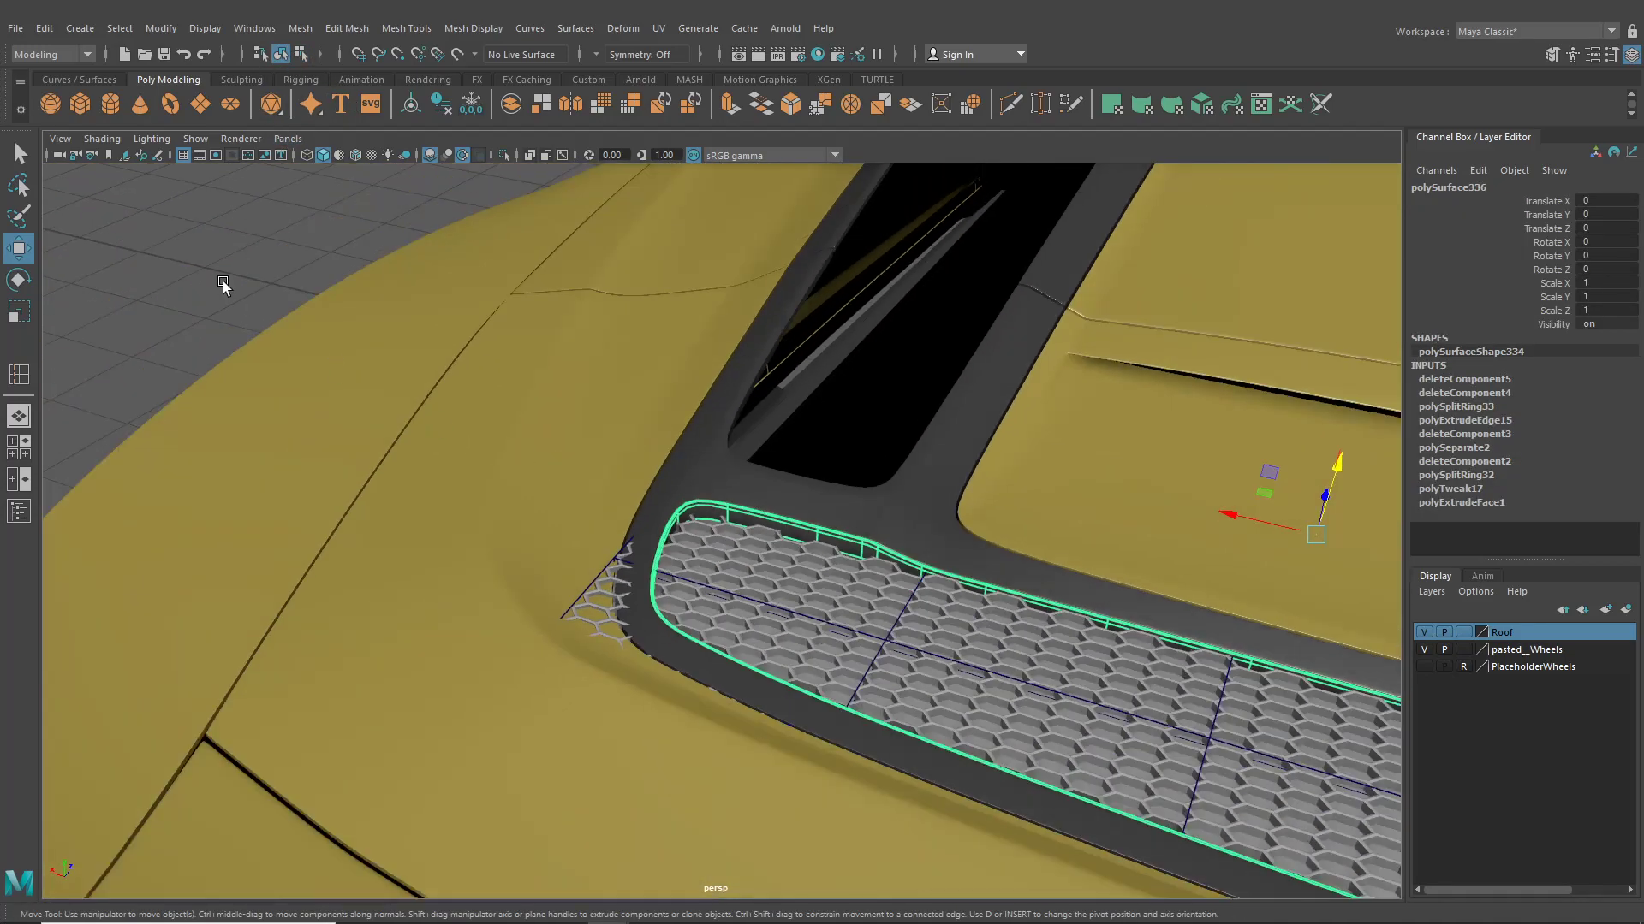
pyautogui.click(220, 279)
pyautogui.keyDown('alt'); pyautogui.moveTo(522, 467); pyautogui.dragTo(690, 572); pyautogui.keyUp('alt')
pyautogui.keyDown('alt'); pyautogui.moveTo(902, 497); pyautogui.dragTo(599, 462, button='middle'); pyautogui.keyUp('alt')
pyautogui.keyDown('alt'); pyautogui.moveTo(600, 462); pyautogui.dragTo(545, 457, button='right'); pyautogui.keyUp('alt')
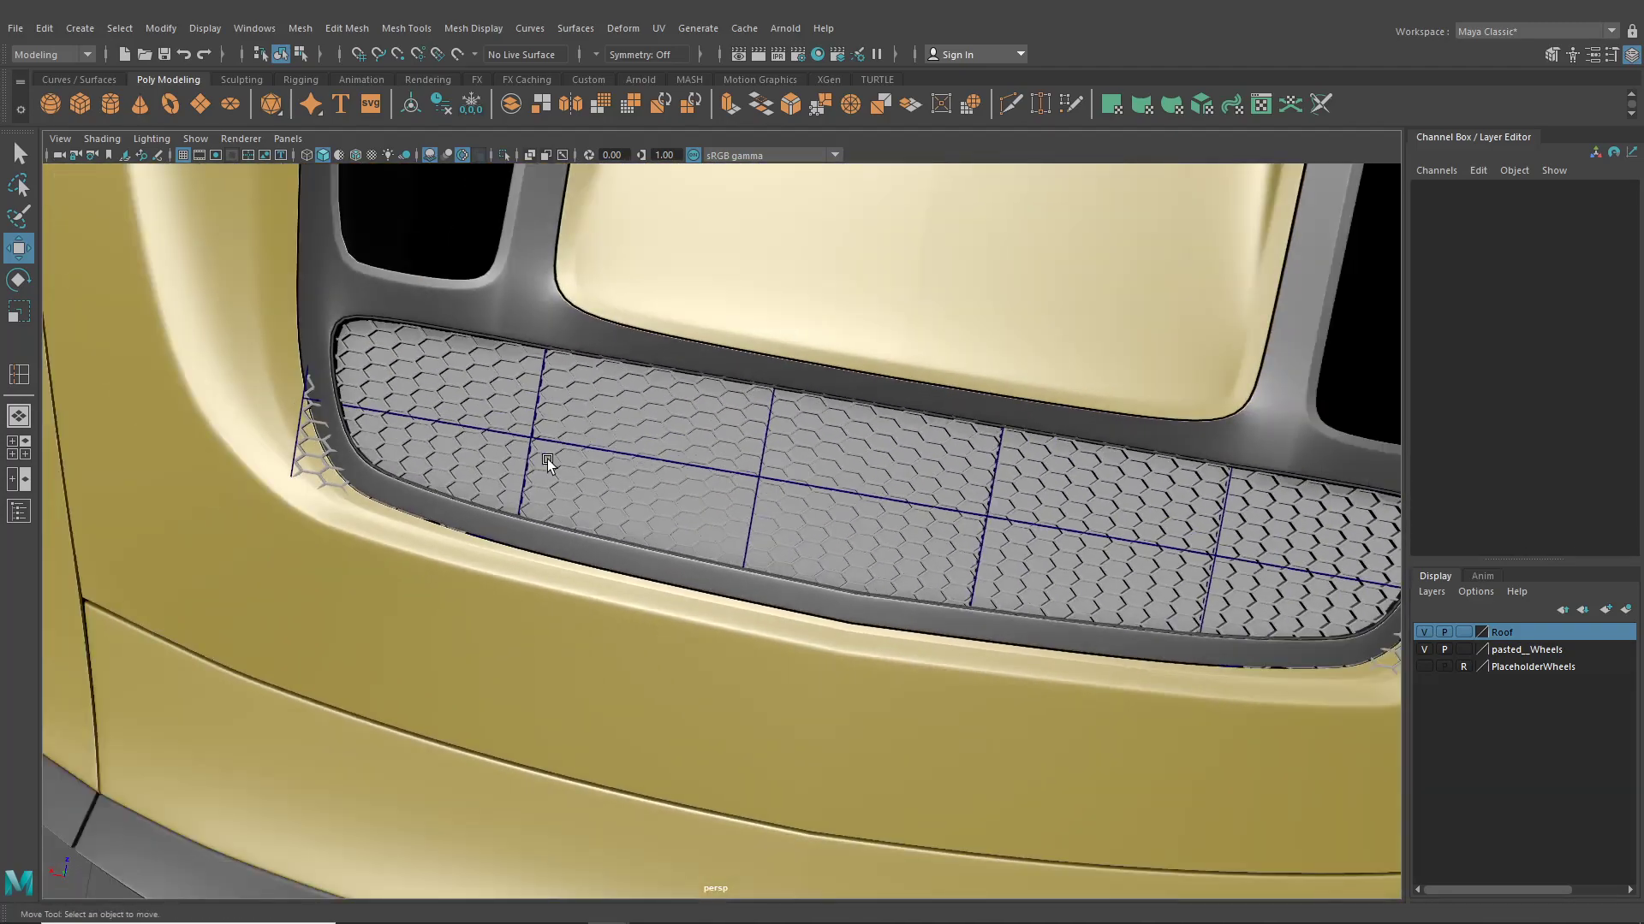
pyautogui.scroll(-5, 616, 373)
pyautogui.keyDown('alt'); pyautogui.moveTo(613, 361); pyautogui.dragTo(462, 526); pyautogui.keyUp('alt')
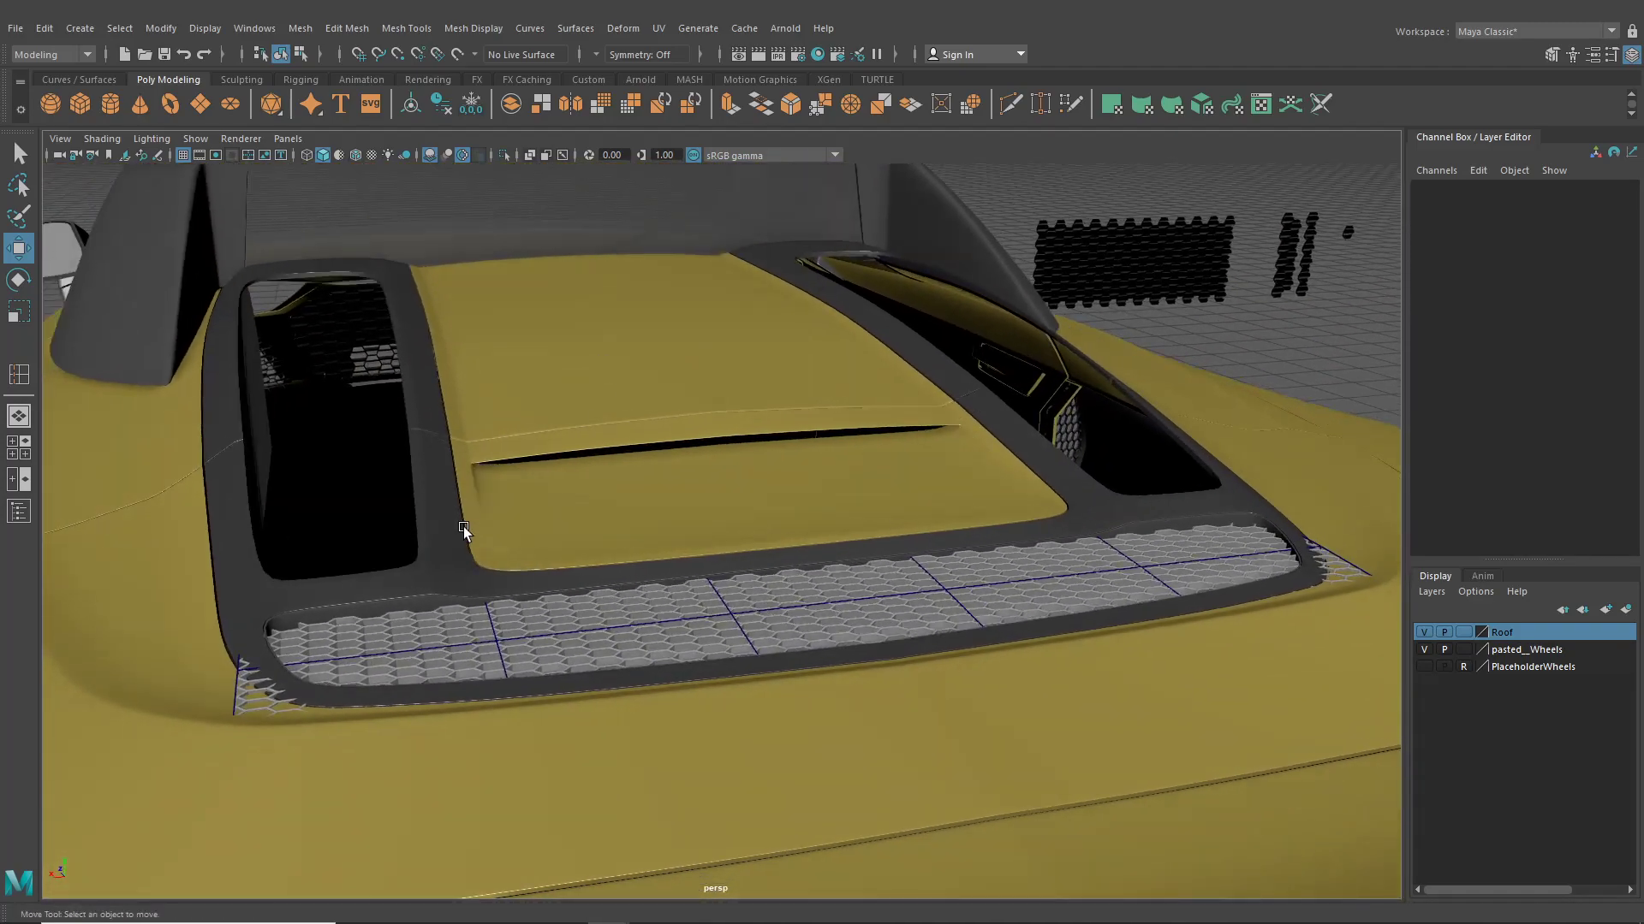
pyautogui.click(508, 642)
pyautogui.moveTo(484, 445); pyautogui.dragTo(411, 443, button='right')
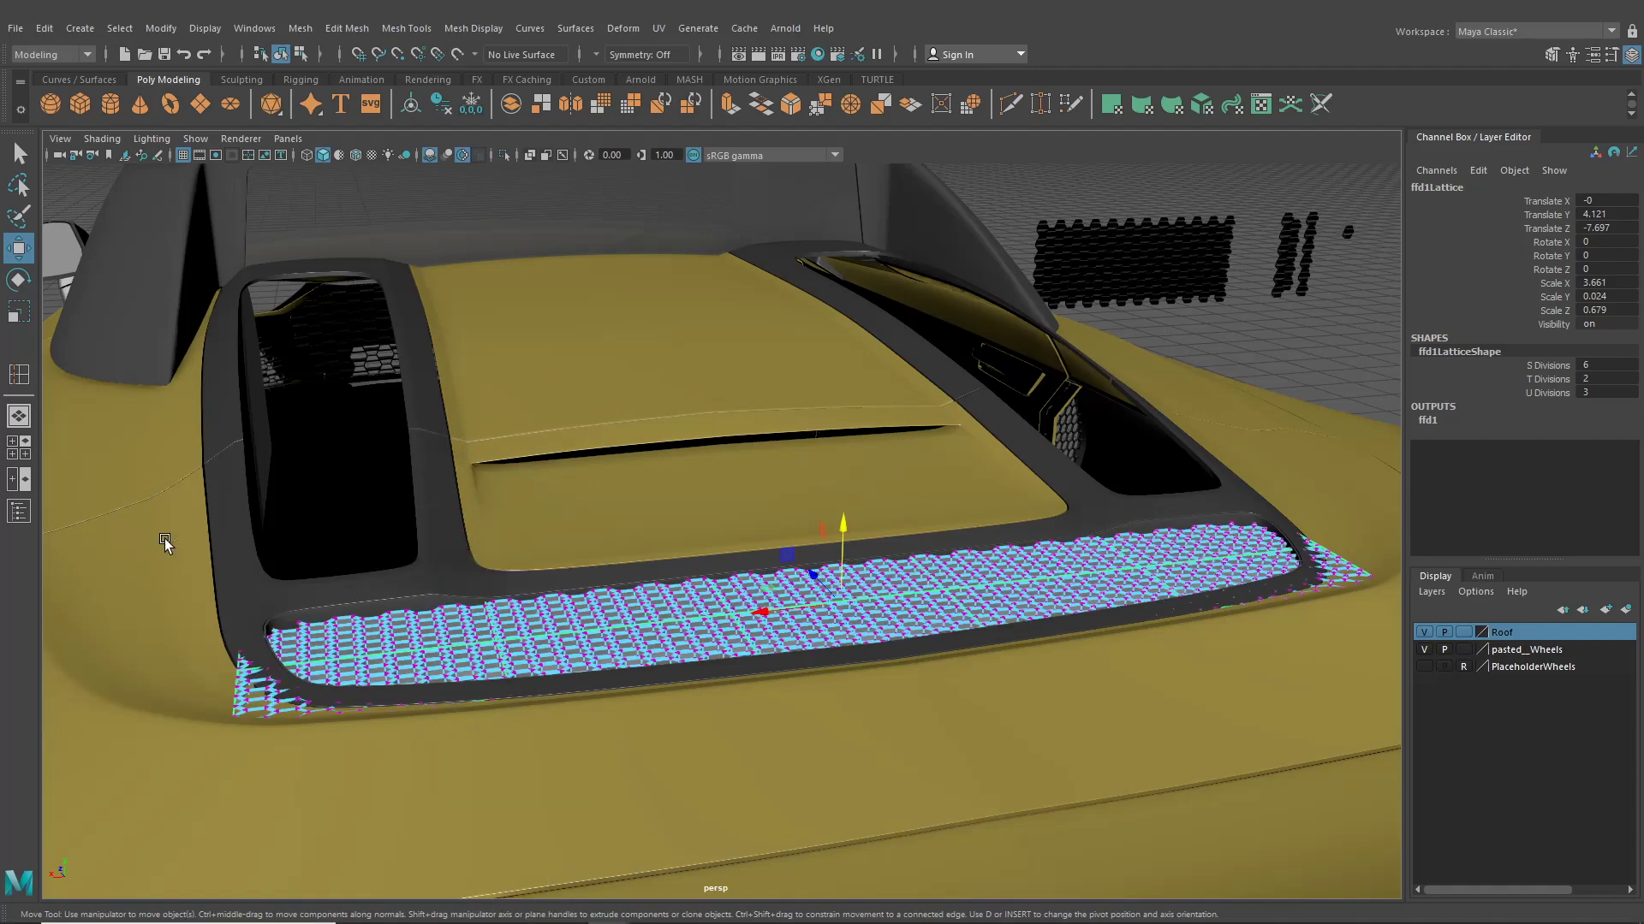
pyautogui.moveTo(153, 511); pyautogui.dragTo(281, 774)
pyautogui.hotkey('ctrl', 'z')
pyautogui.keyDown('alt'); pyautogui.moveTo(382, 687); pyautogui.dragTo(449, 653, button='middle'); pyautogui.keyUp('alt')
pyautogui.scroll(3, 450, 653)
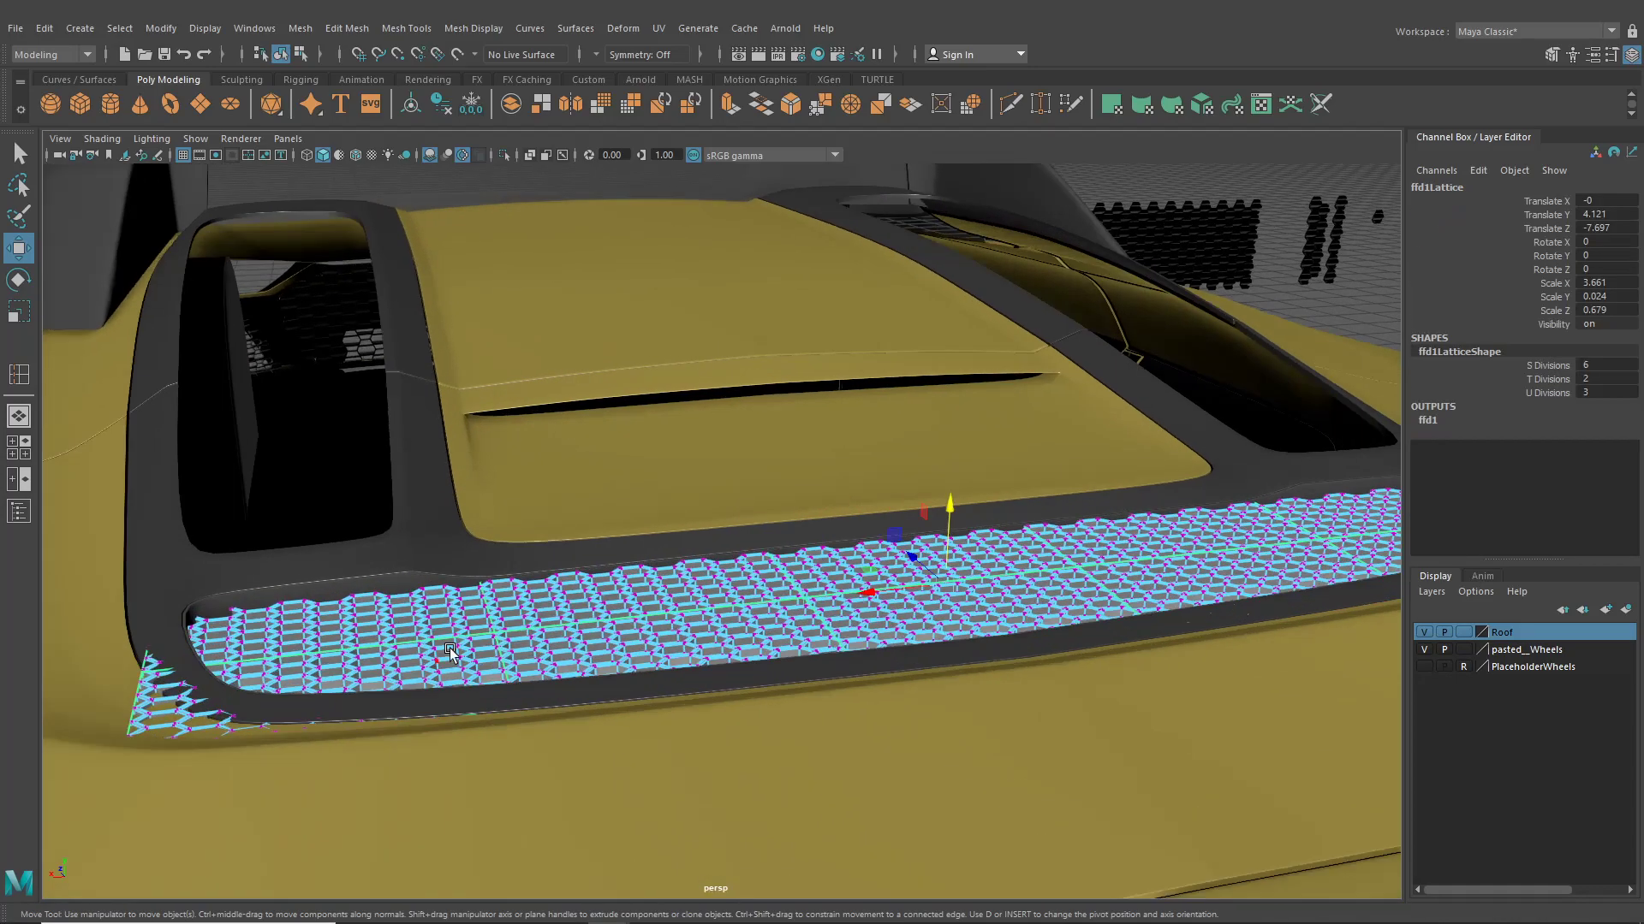
pyautogui.click(299, 56)
pyautogui.click(282, 55)
pyautogui.keyDown('alt'); pyautogui.moveTo(374, 571); pyautogui.dragTo(528, 602); pyautogui.keyUp('alt')
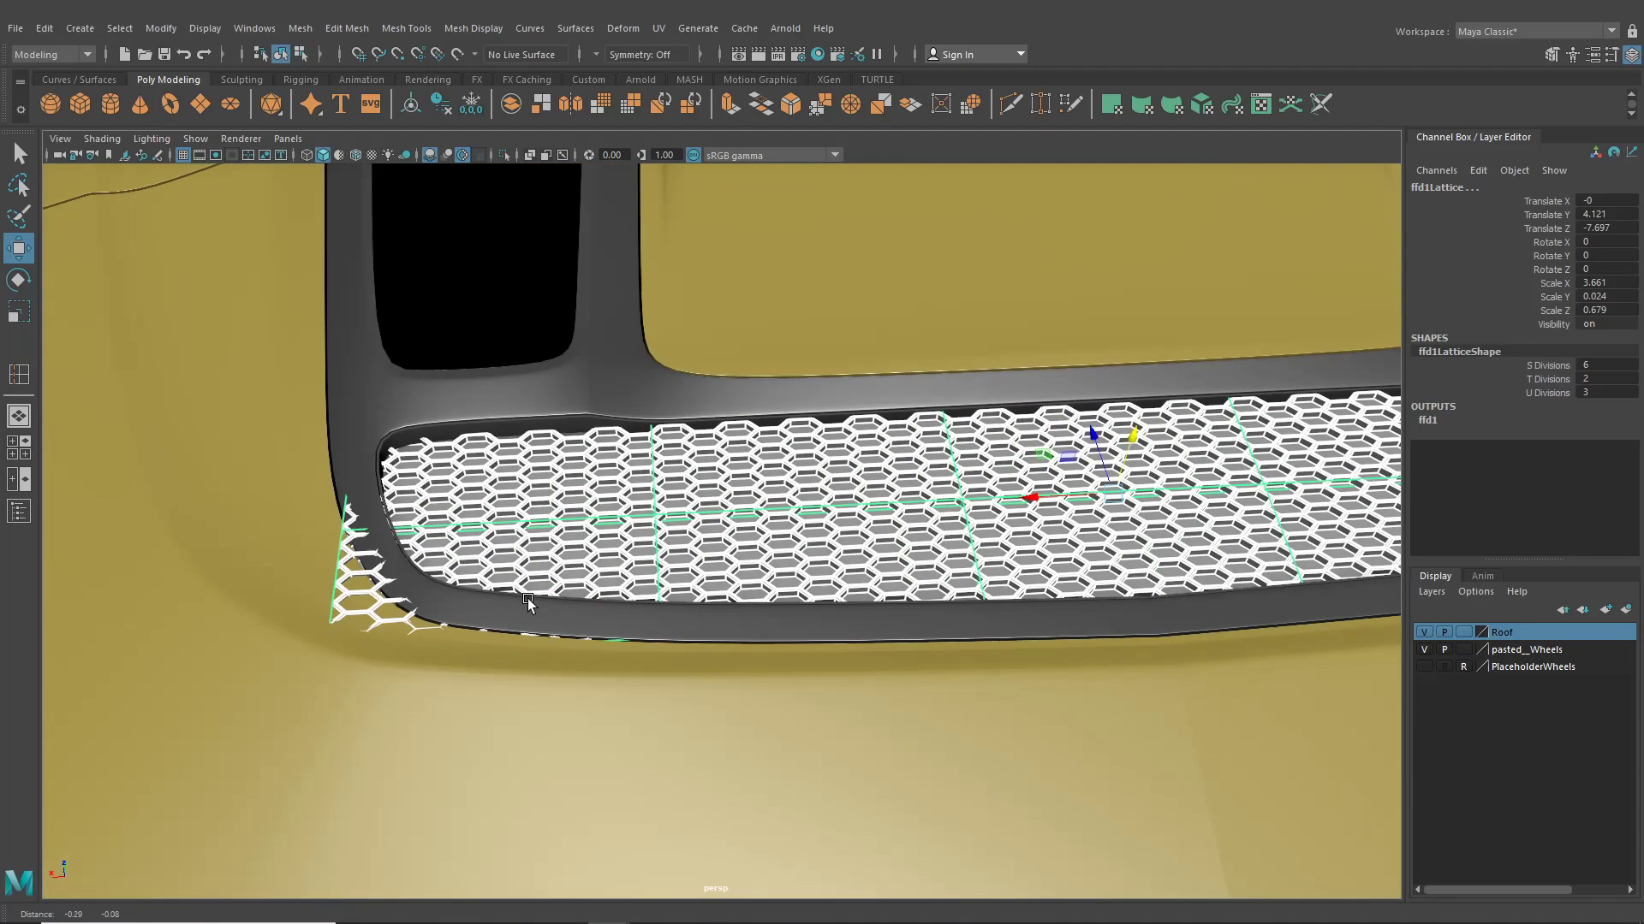
# Select the vent mesh's lattice, switch it to lattice point mode and select its middle end points on both sides
pyautogui.scroll(2, 493, 549)
pyautogui.click(470, 512)
pyautogui.moveTo(473, 513); pyautogui.dragTo(419, 435, button='right')
pyautogui.scroll(-5, 411, 436)
pyautogui.moveTo(351, 379); pyautogui.dragTo(518, 623)
pyautogui.keyDown('alt'); pyautogui.moveTo(1010, 552); pyautogui.dragTo(377, 544, button='middle'); pyautogui.keyUp('alt')
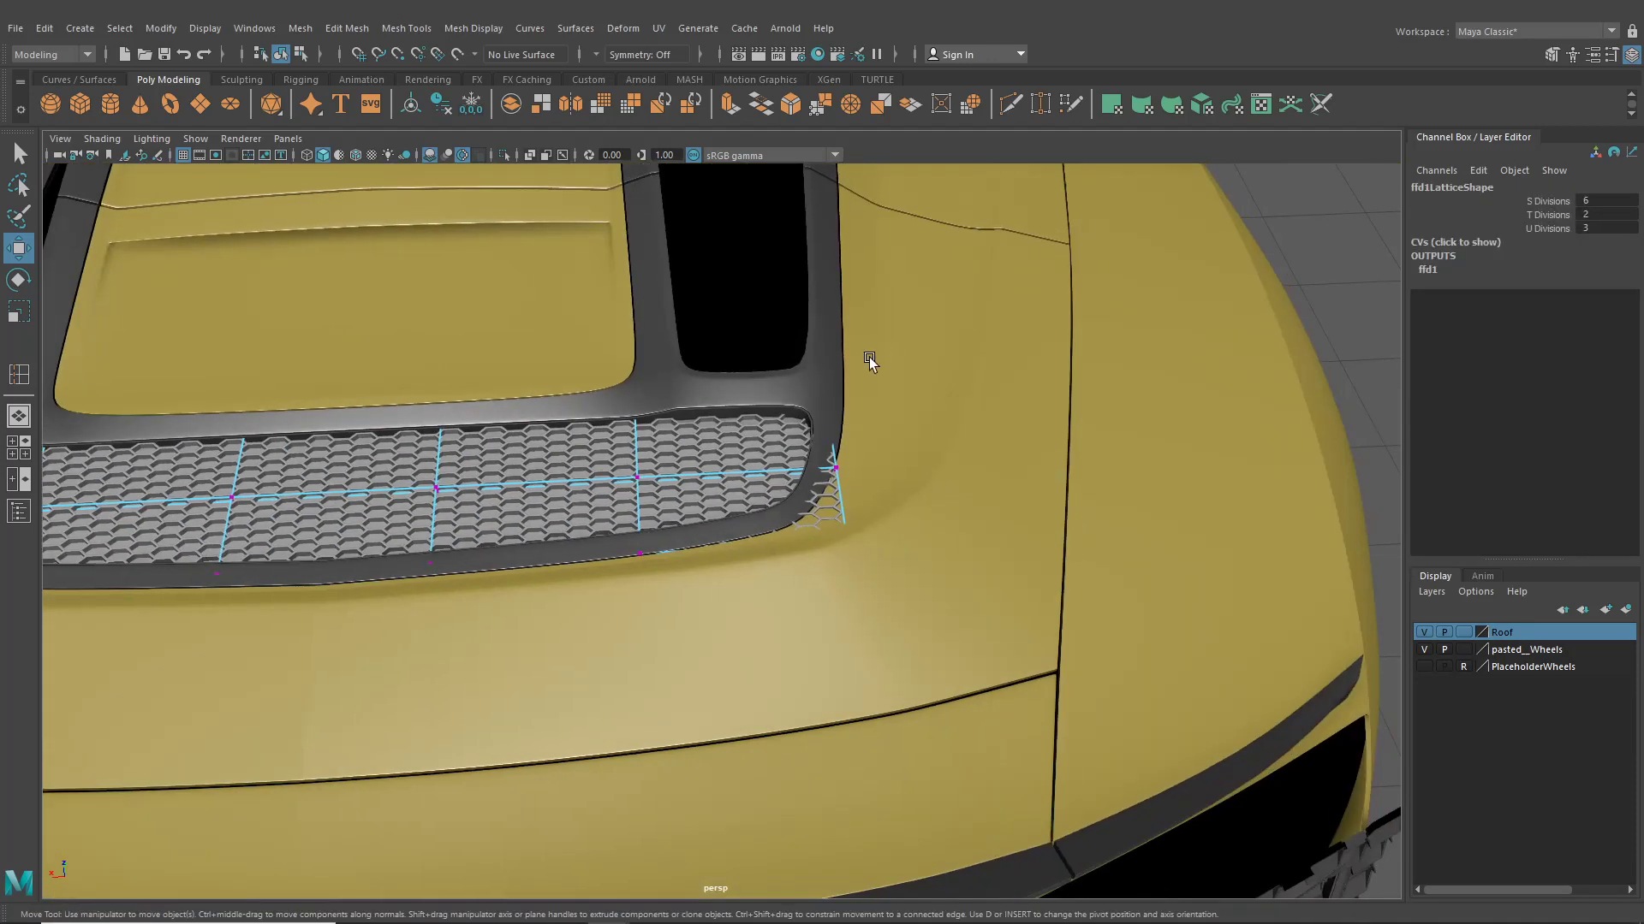
pyautogui.keyDown('shift'); pyautogui.moveTo(760, 323); pyautogui.dragTo(971, 663); pyautogui.keyUp('shift')
pyautogui.keyDown('alt'); pyautogui.moveTo(948, 555); pyautogui.dragTo(1034, 577, button='middle'); pyautogui.keyUp('alt')
pyautogui.keyDown('alt'); pyautogui.moveTo(1034, 577); pyautogui.dragTo(1084, 554); pyautogui.keyUp('alt')
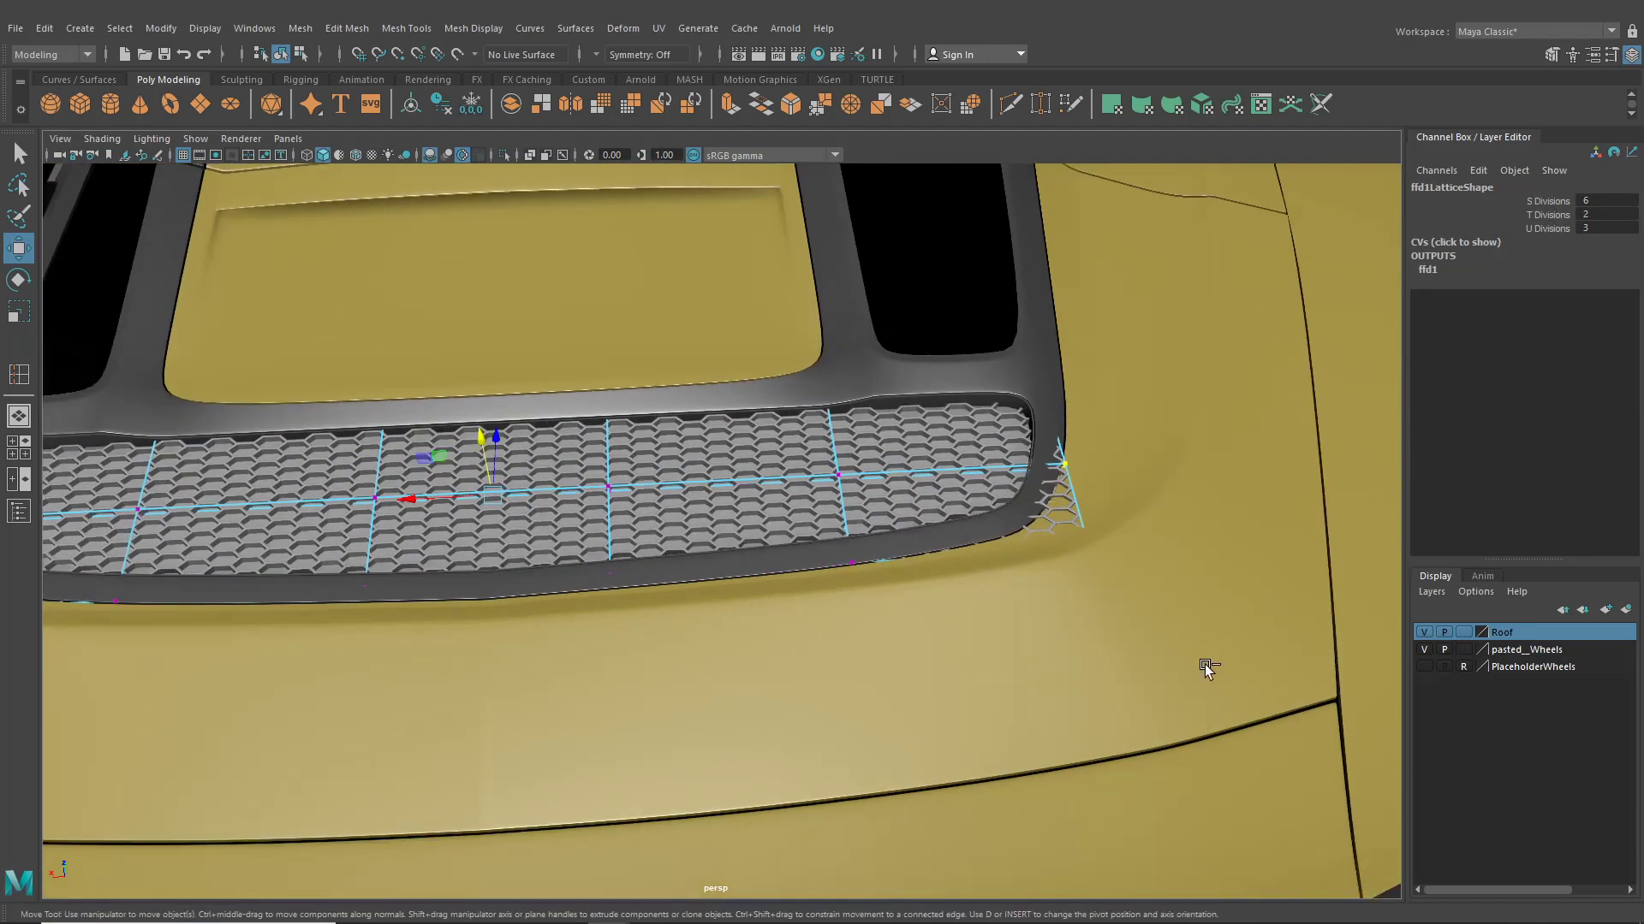
pyautogui.keyDown('alt'); pyautogui.moveTo(1207, 670); pyautogui.dragTo(1222, 653); pyautogui.keyUp('alt')
pyautogui.keyDown('alt'); pyautogui.moveTo(994, 730); pyautogui.dragTo(947, 607); pyautogui.keyUp('alt')
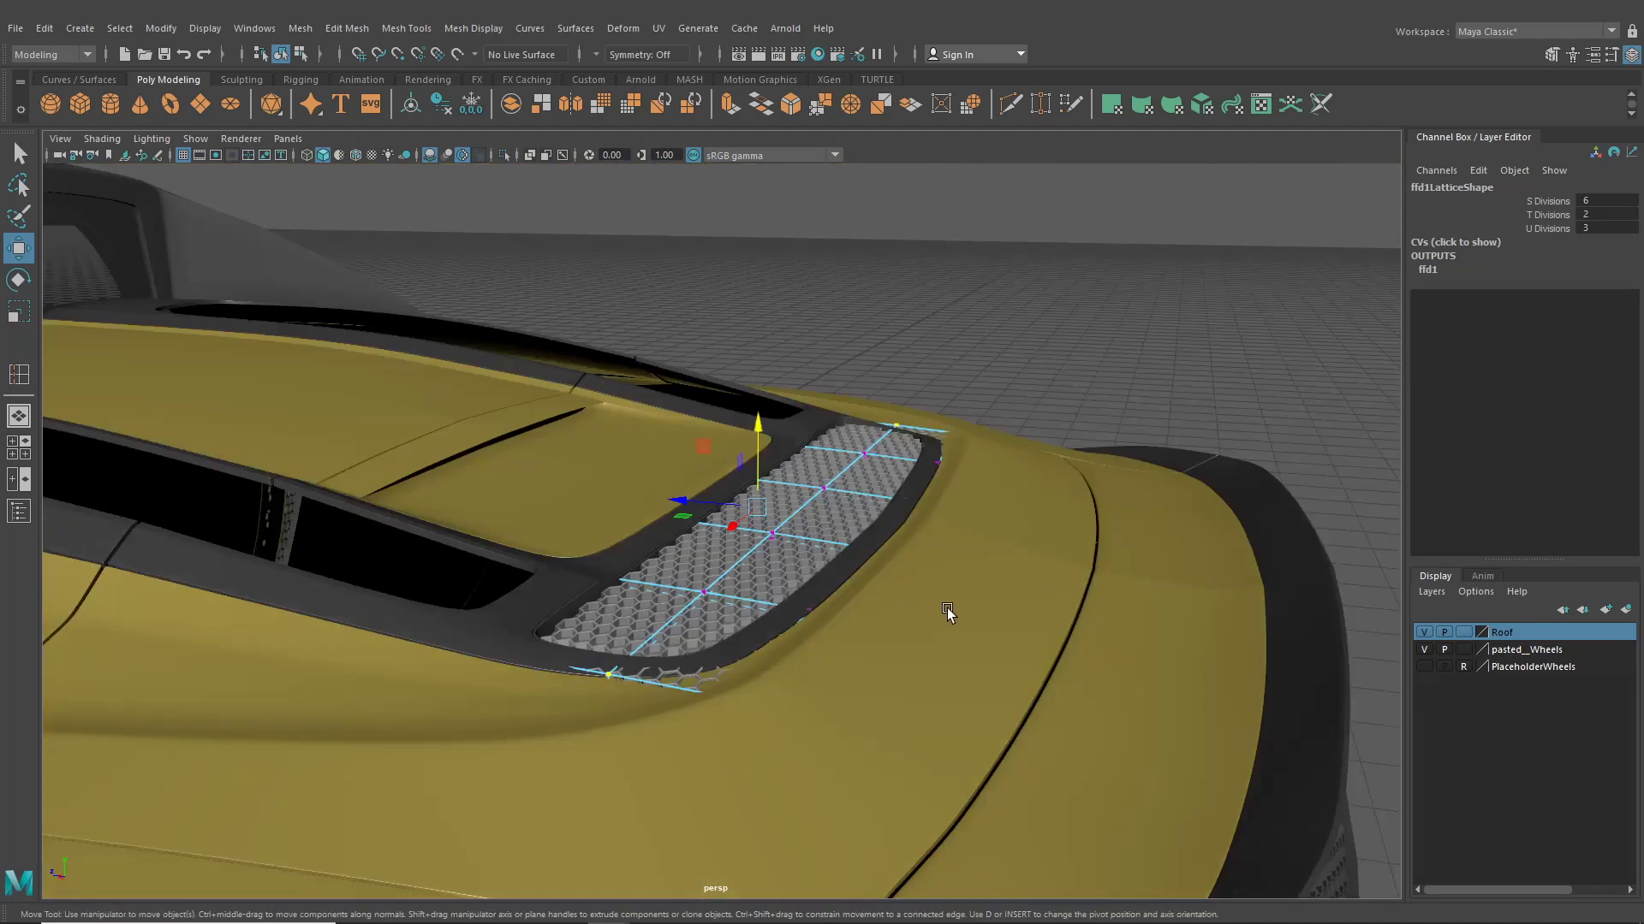
pyautogui.scroll(3, 946, 608)
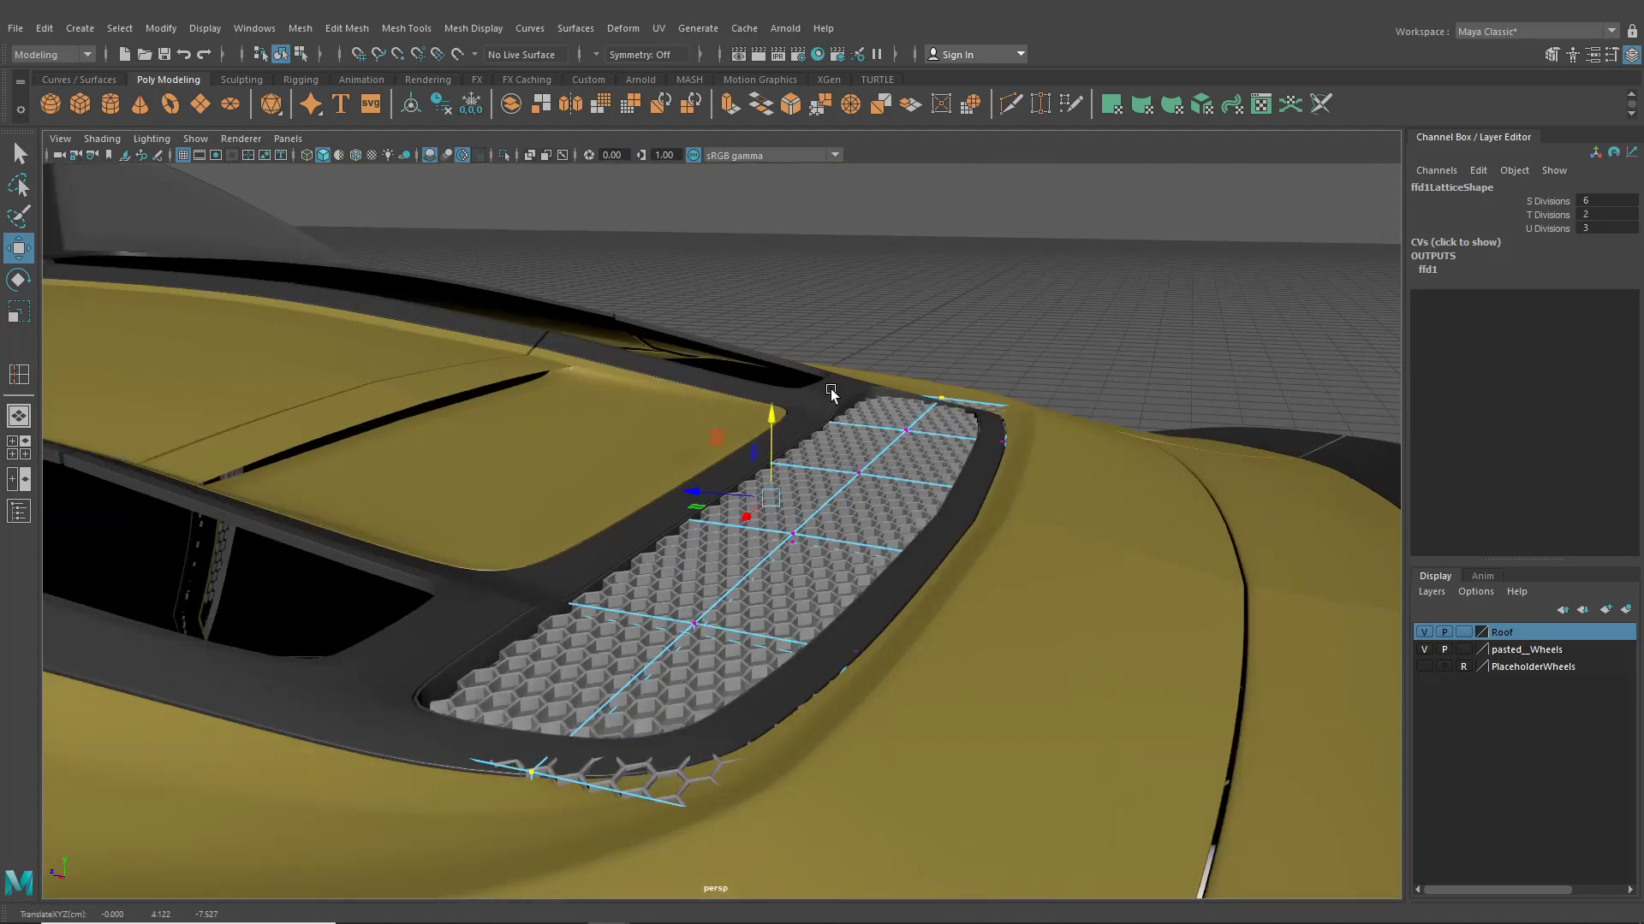
# Select the lattice's front corner points at both ends of the wide vent and raise them slightly
pyautogui.keyDown('alt'); pyautogui.moveTo(823, 318); pyautogui.dragTo(676, 479); pyautogui.keyUp('alt')
pyautogui.moveTo(194, 507); pyautogui.dragTo(444, 785)
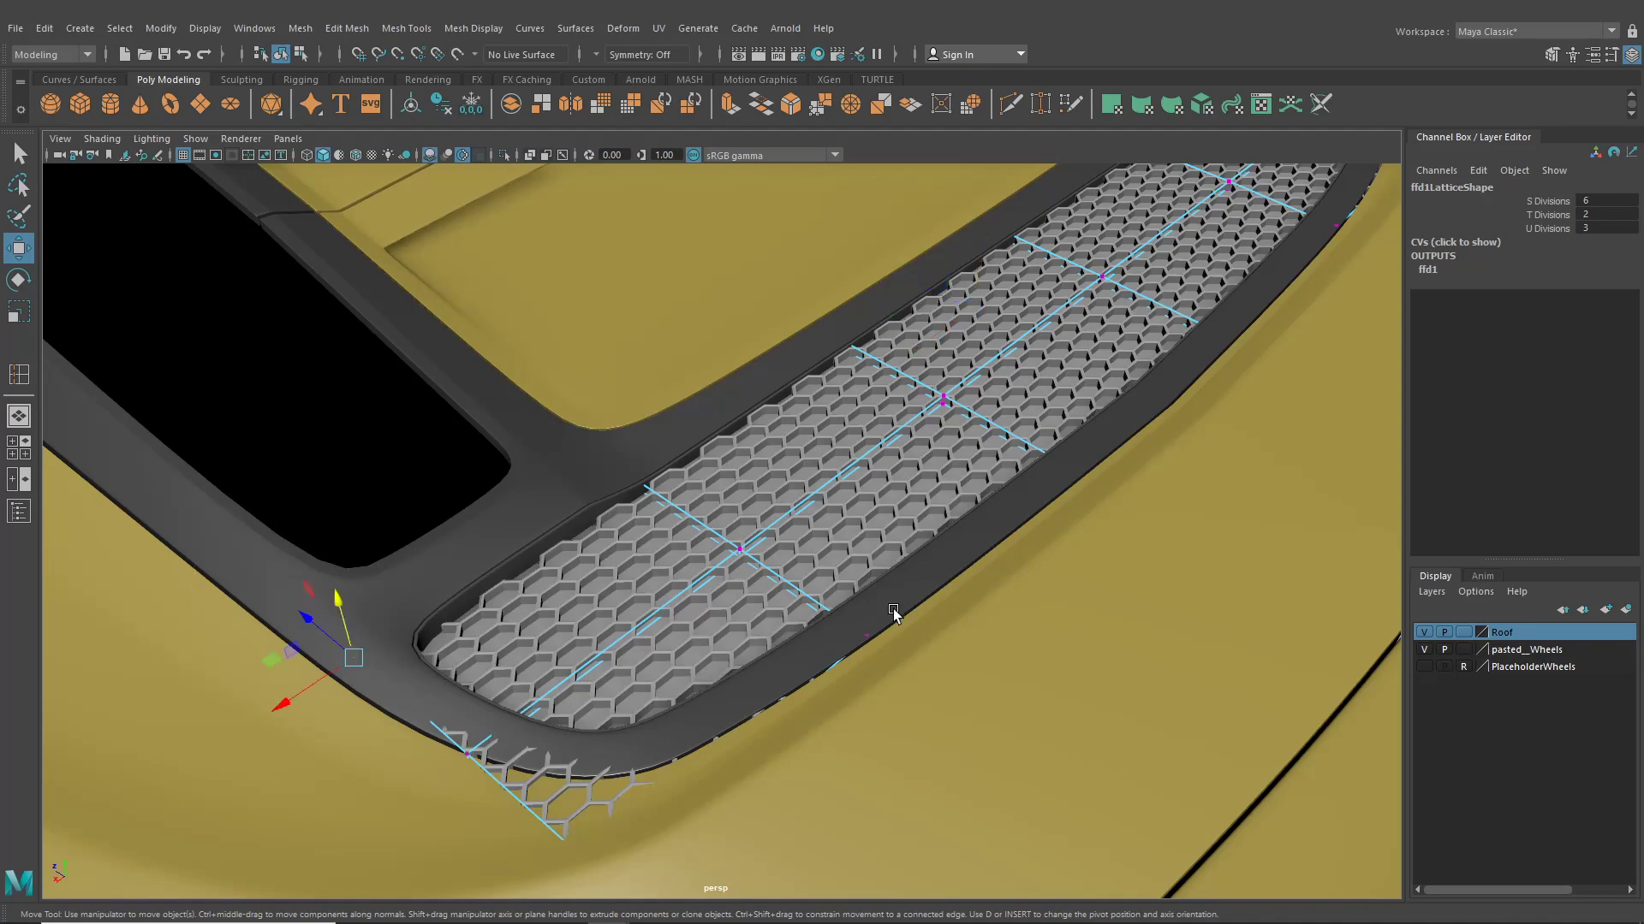
pyautogui.keyDown('alt'); pyautogui.moveTo(892, 609); pyautogui.dragTo(1185, 605); pyautogui.keyUp('alt')
pyautogui.scroll(-3, 1184, 606)
pyautogui.keyDown('alt'); pyautogui.moveTo(1185, 605); pyautogui.dragTo(1109, 518, button='middle'); pyautogui.keyUp('alt')
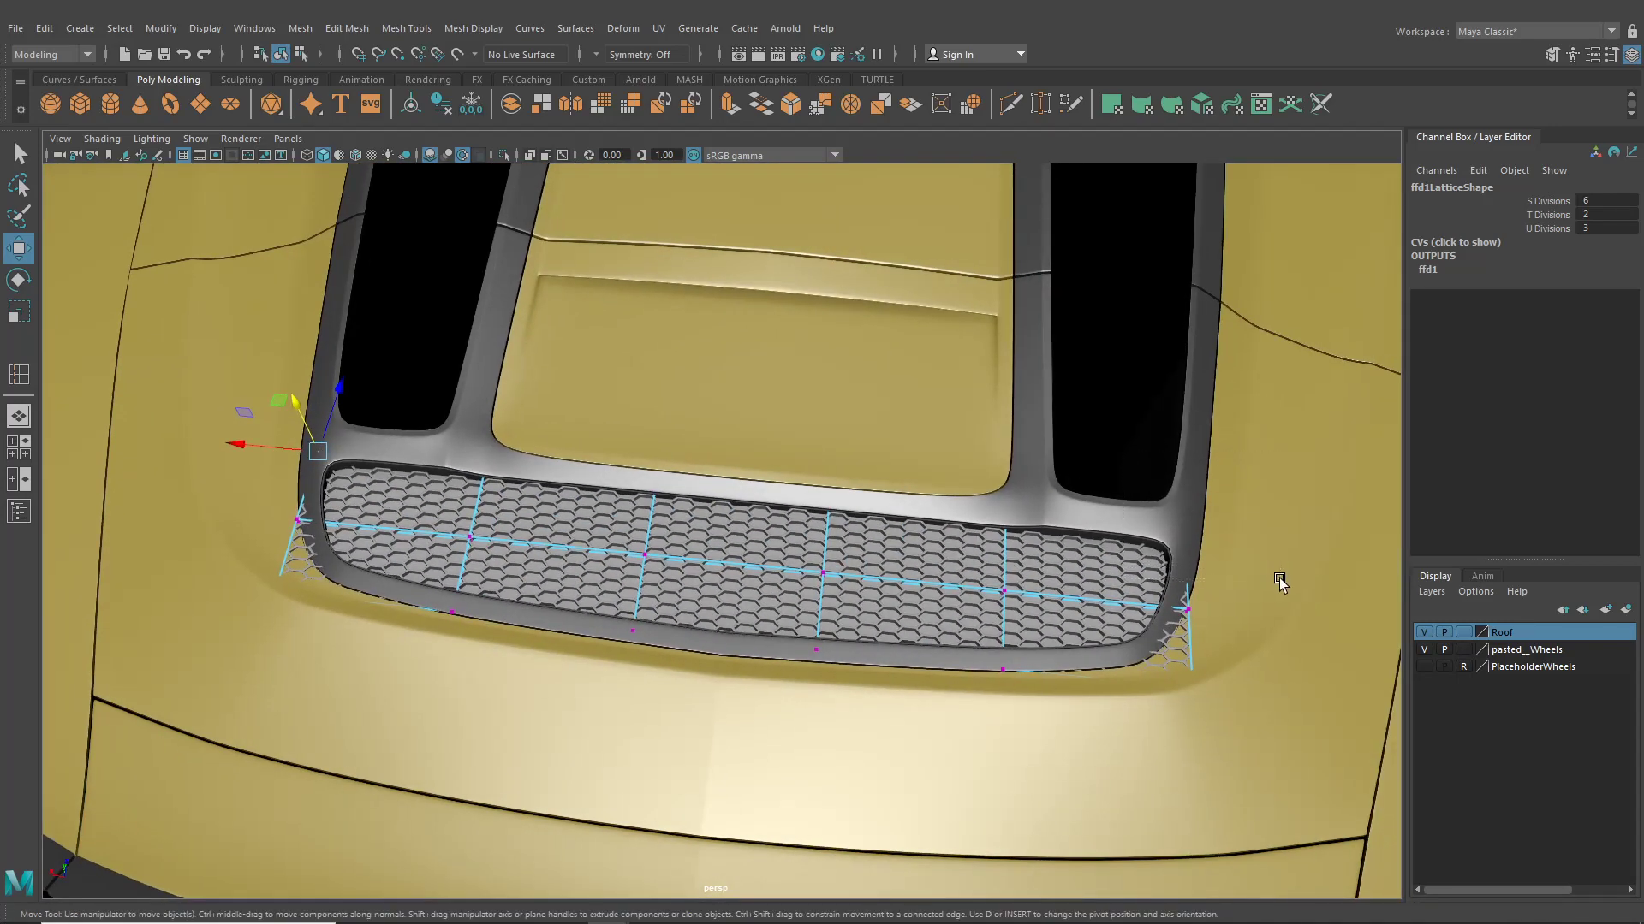
pyautogui.keyDown('alt'); pyautogui.moveTo(1279, 582); pyautogui.dragTo(814, 505); pyautogui.keyUp('alt')
pyautogui.moveTo(950, 431); pyautogui.dragTo(952, 413)
pyautogui.keyDown('alt'); pyautogui.moveTo(911, 452); pyautogui.dragTo(865, 448); pyautogui.keyUp('alt')
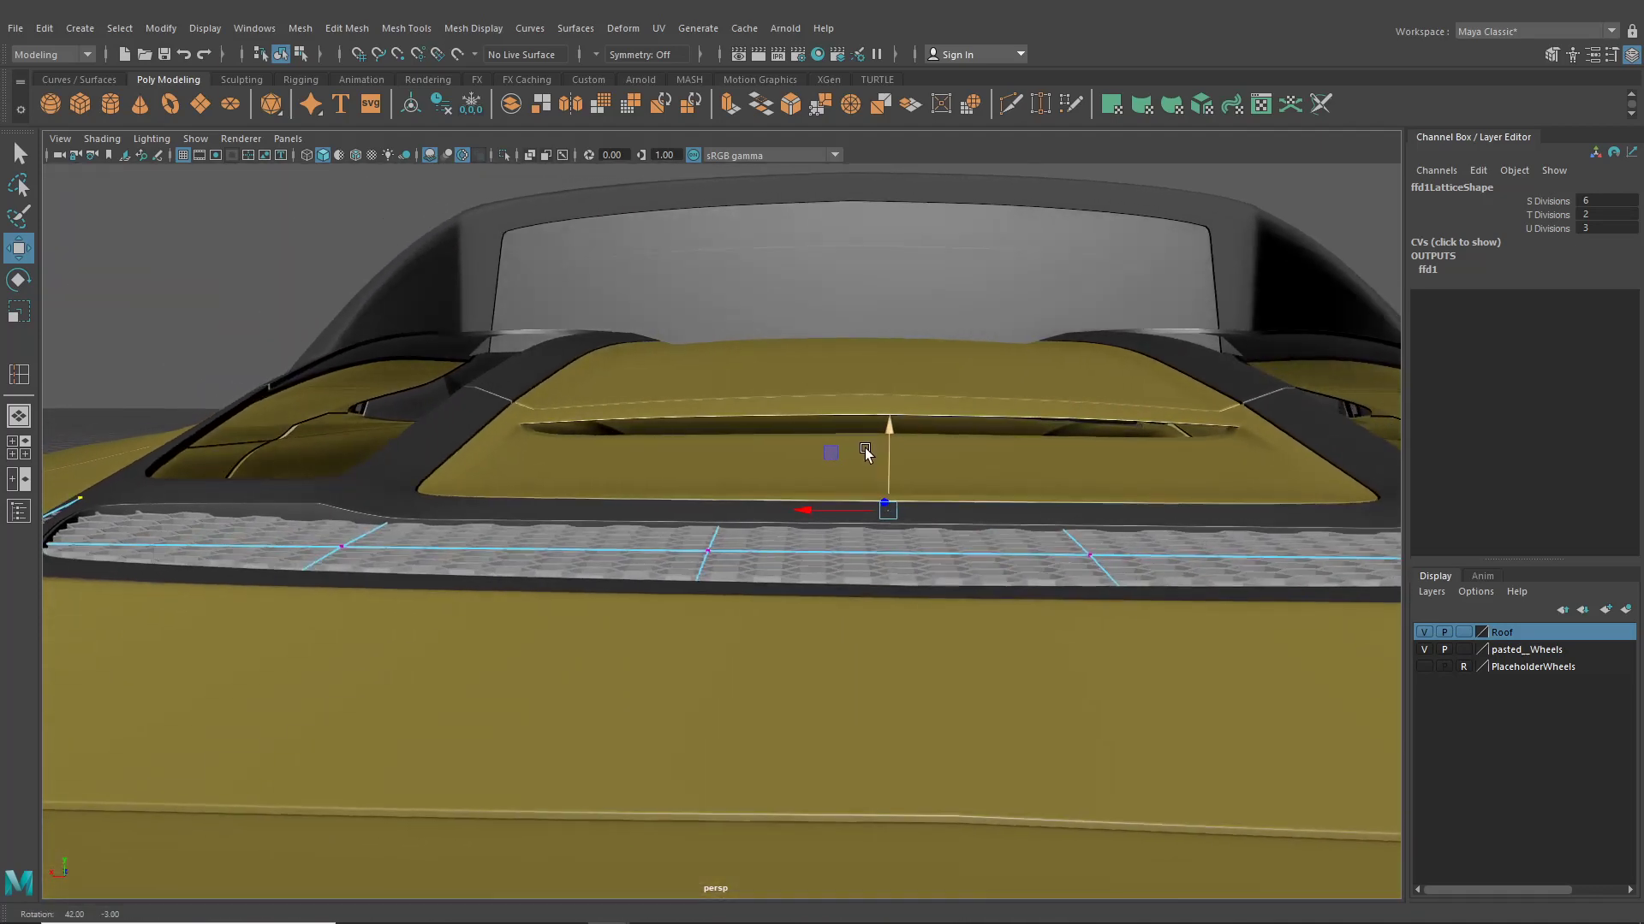
# Return the lattice to object mode and clear the selection
pyautogui.click(281, 54)
pyautogui.keyDown('alt'); pyautogui.moveTo(326, 348); pyautogui.dragTo(775, 573); pyautogui.keyUp('alt')
pyautogui.click(1132, 347)
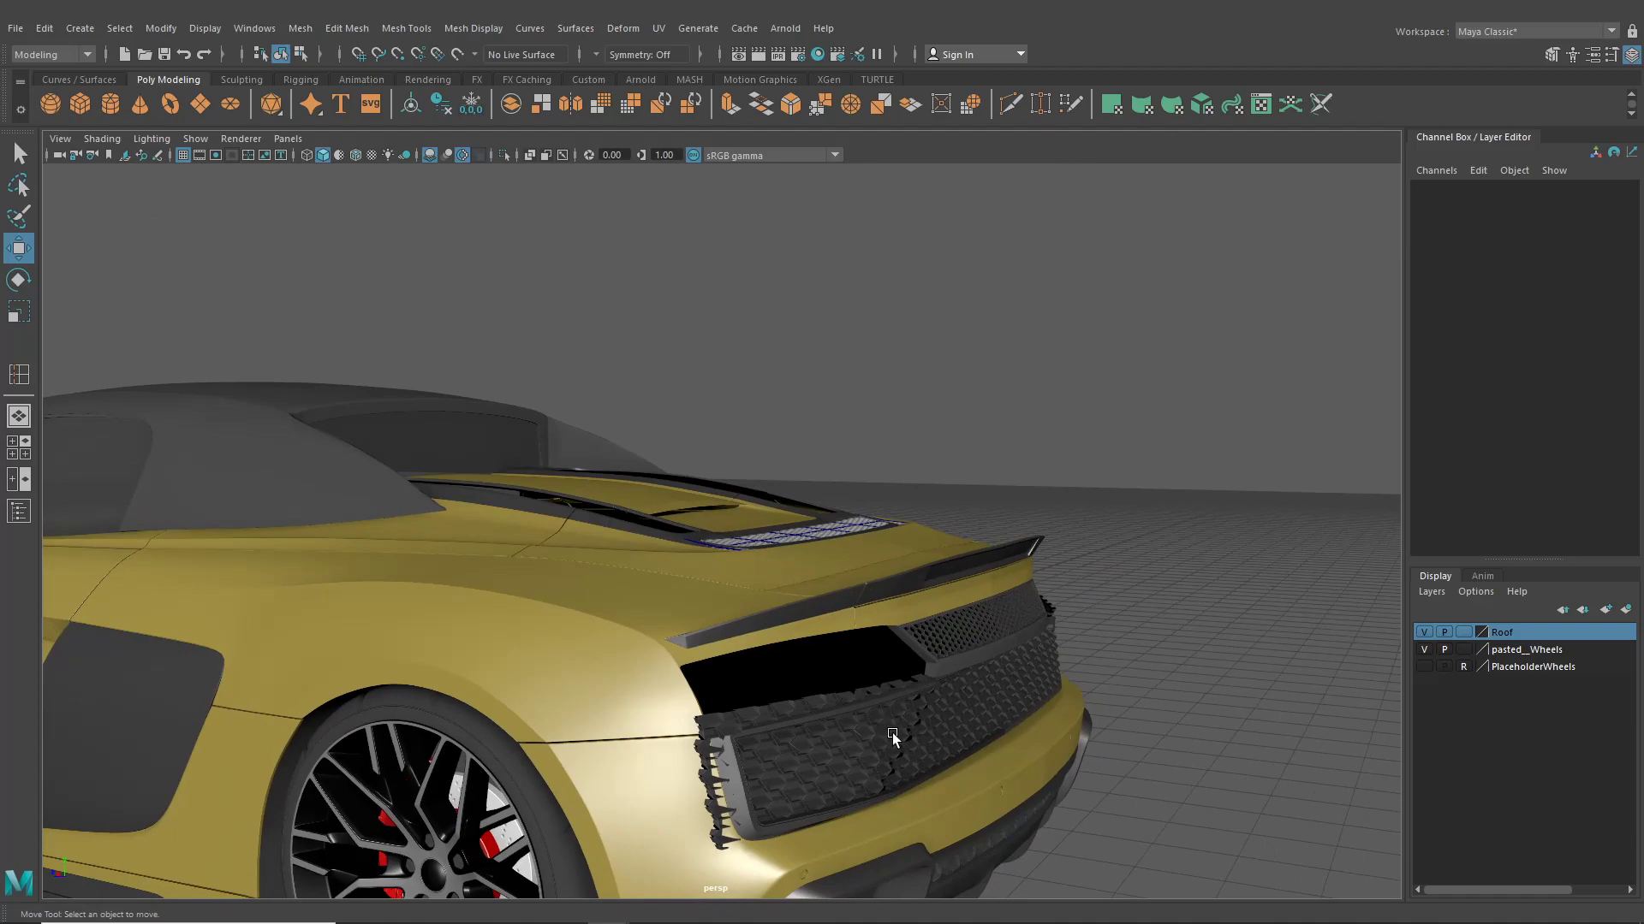
# Examine the car's rear end, grilles and deck vent mesh from both sides and from behind
pyautogui.keyDown('alt'); pyautogui.moveTo(907, 671); pyautogui.dragTo(930, 555, button='middle'); pyautogui.keyUp('alt')
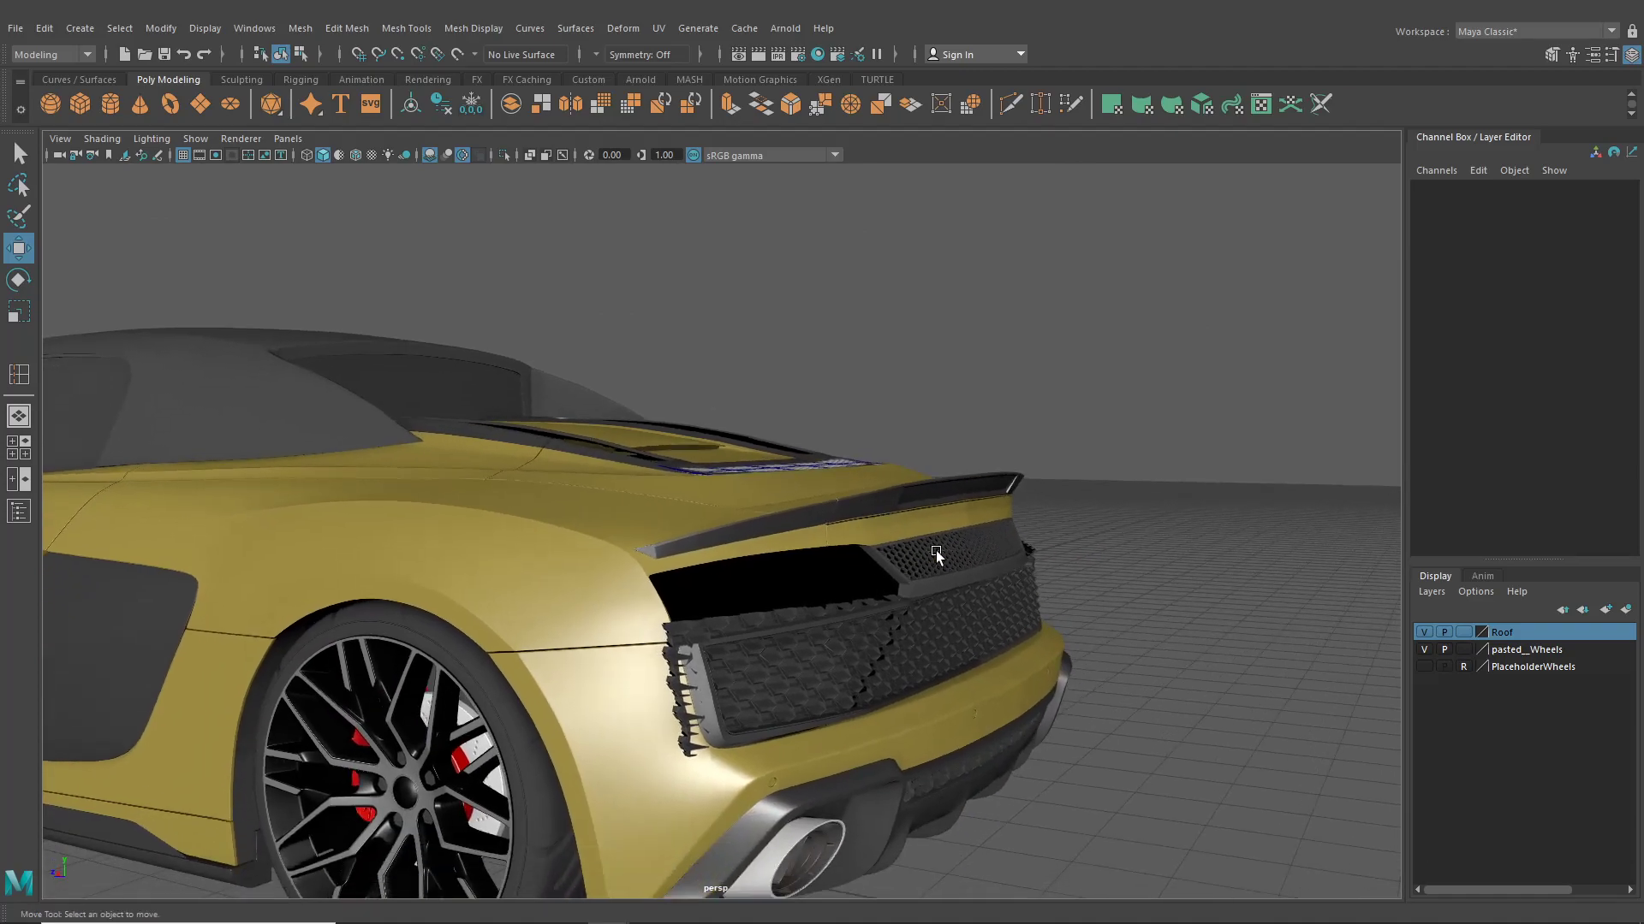
pyautogui.keyDown('alt'); pyautogui.moveTo(937, 551); pyautogui.dragTo(748, 556); pyautogui.keyUp('alt')
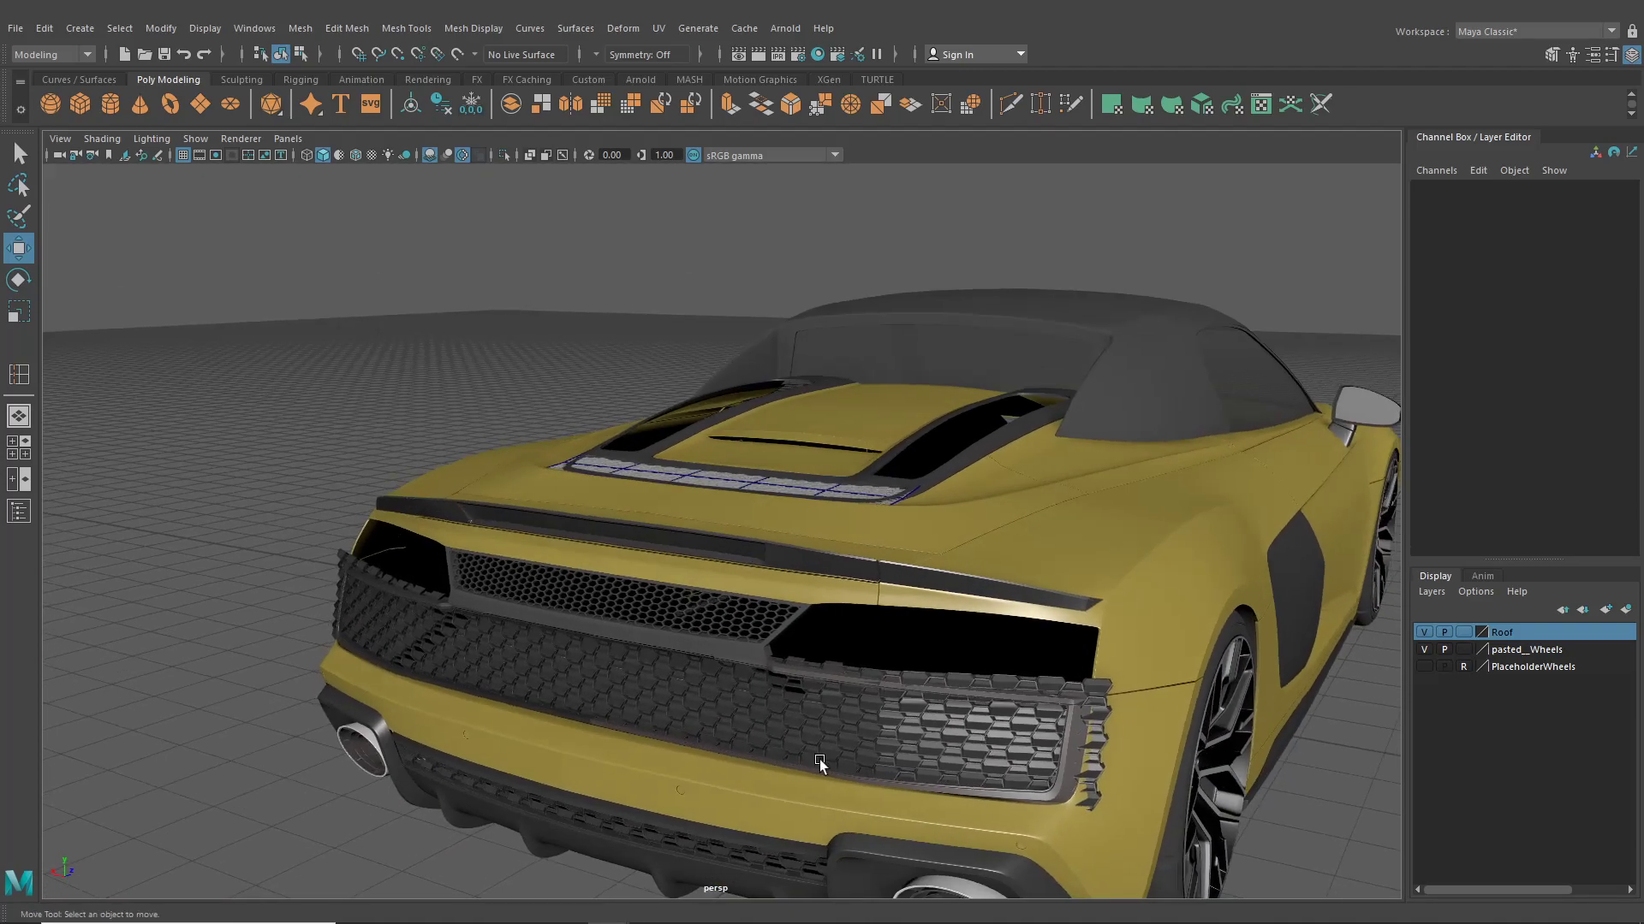
pyautogui.scroll(-5, 819, 759)
pyautogui.keyDown('alt'); pyautogui.moveTo(808, 717); pyautogui.dragTo(723, 727); pyautogui.keyUp('alt')
pyautogui.scroll(5, 892, 722)
pyautogui.scroll(-5, 767, 719)
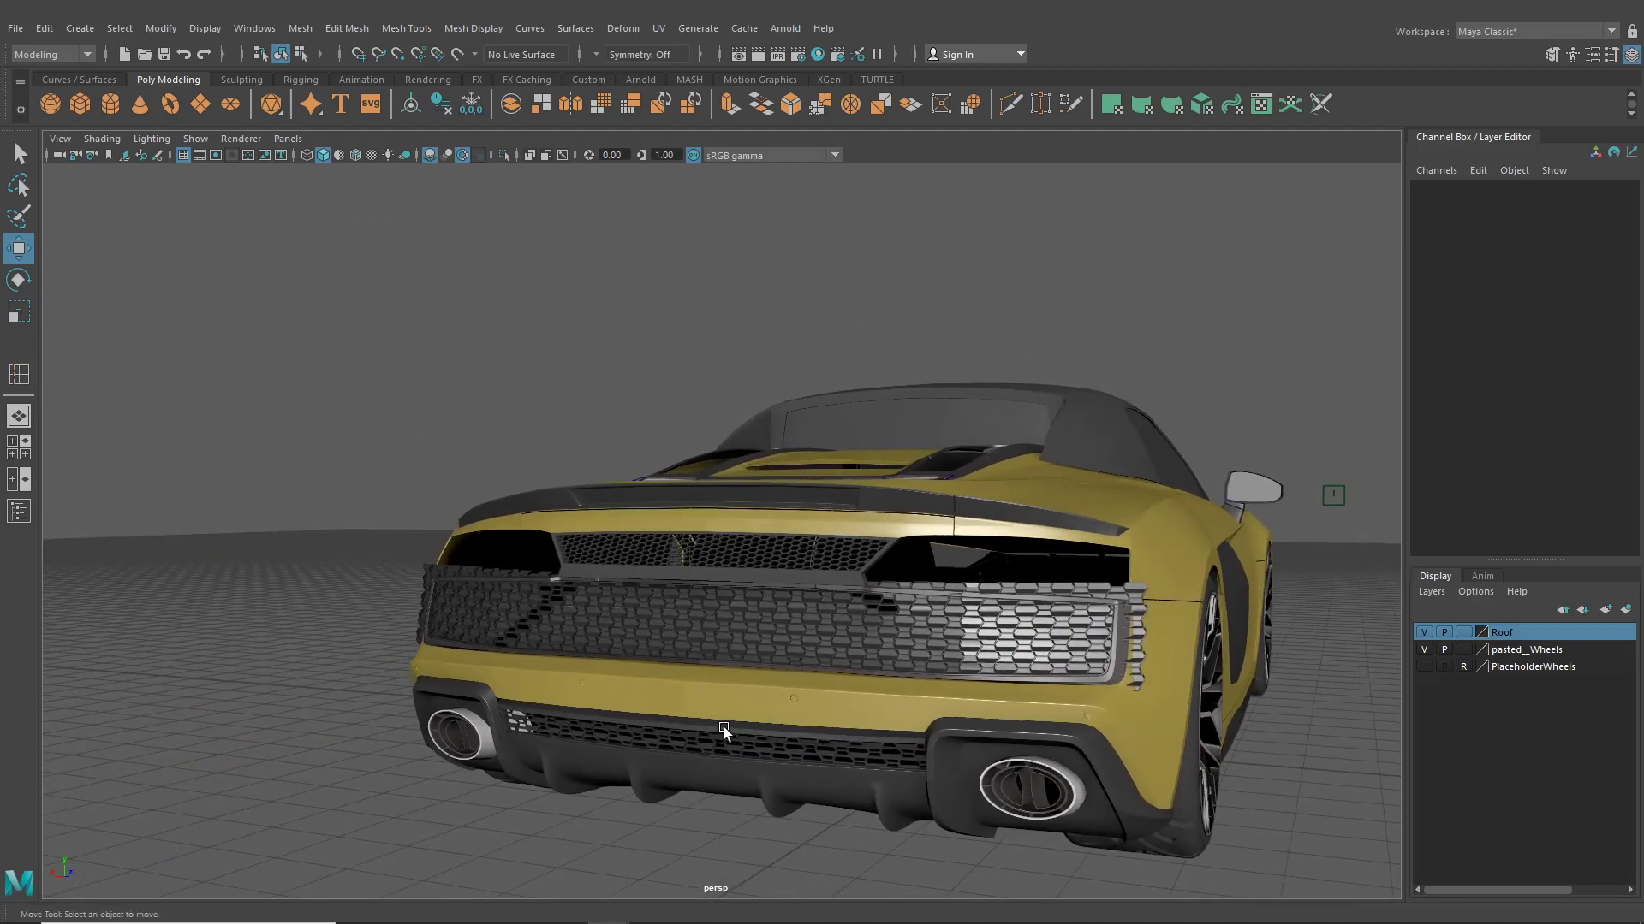
pyautogui.keyDown('alt'); pyautogui.moveTo(1043, 613); pyautogui.dragTo(951, 589); pyautogui.keyUp('alt')
pyautogui.scroll(5, 918, 655)
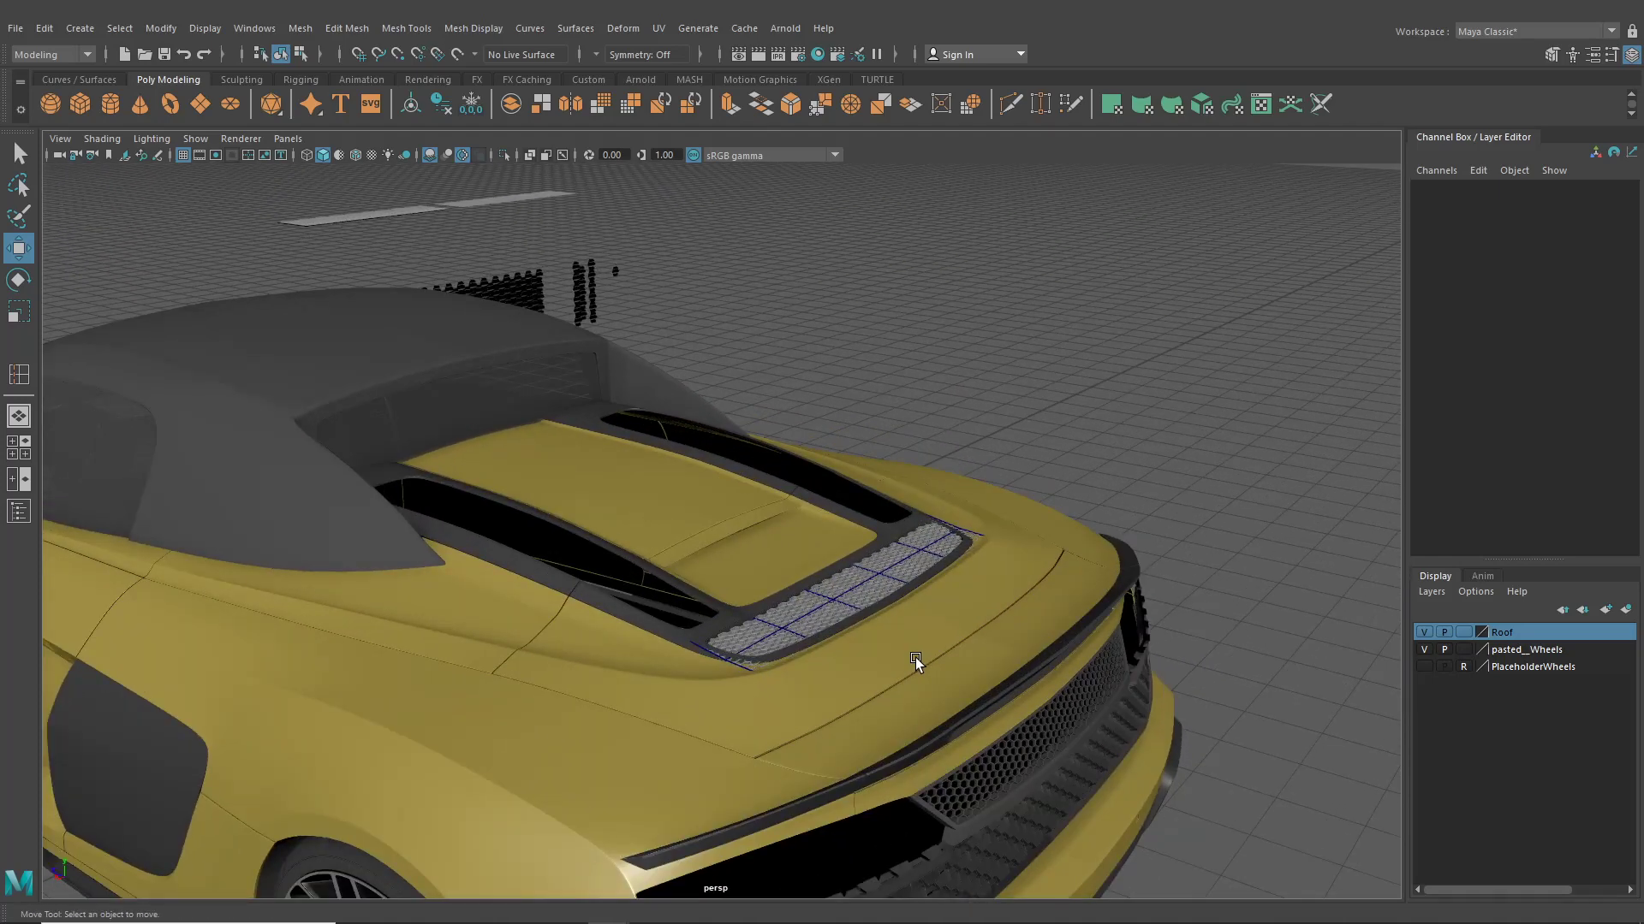
# Select the hexagon mesh inside the wide rear deck vent and frame it with the car's rear
pyautogui.scroll(4, 887, 624)
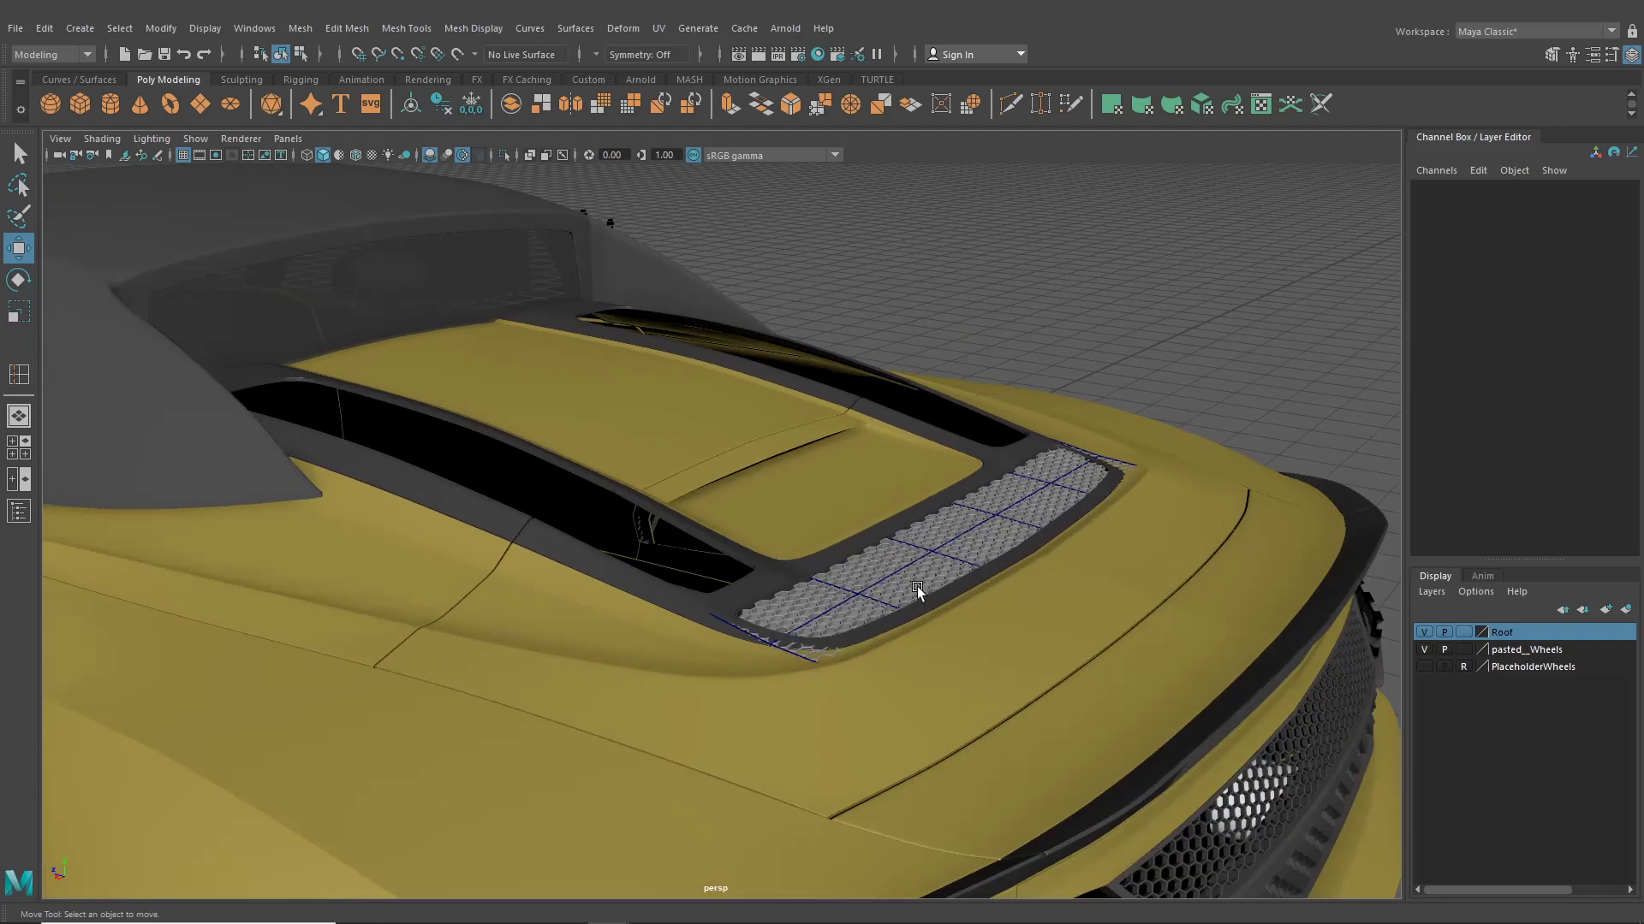
pyautogui.click(914, 578)
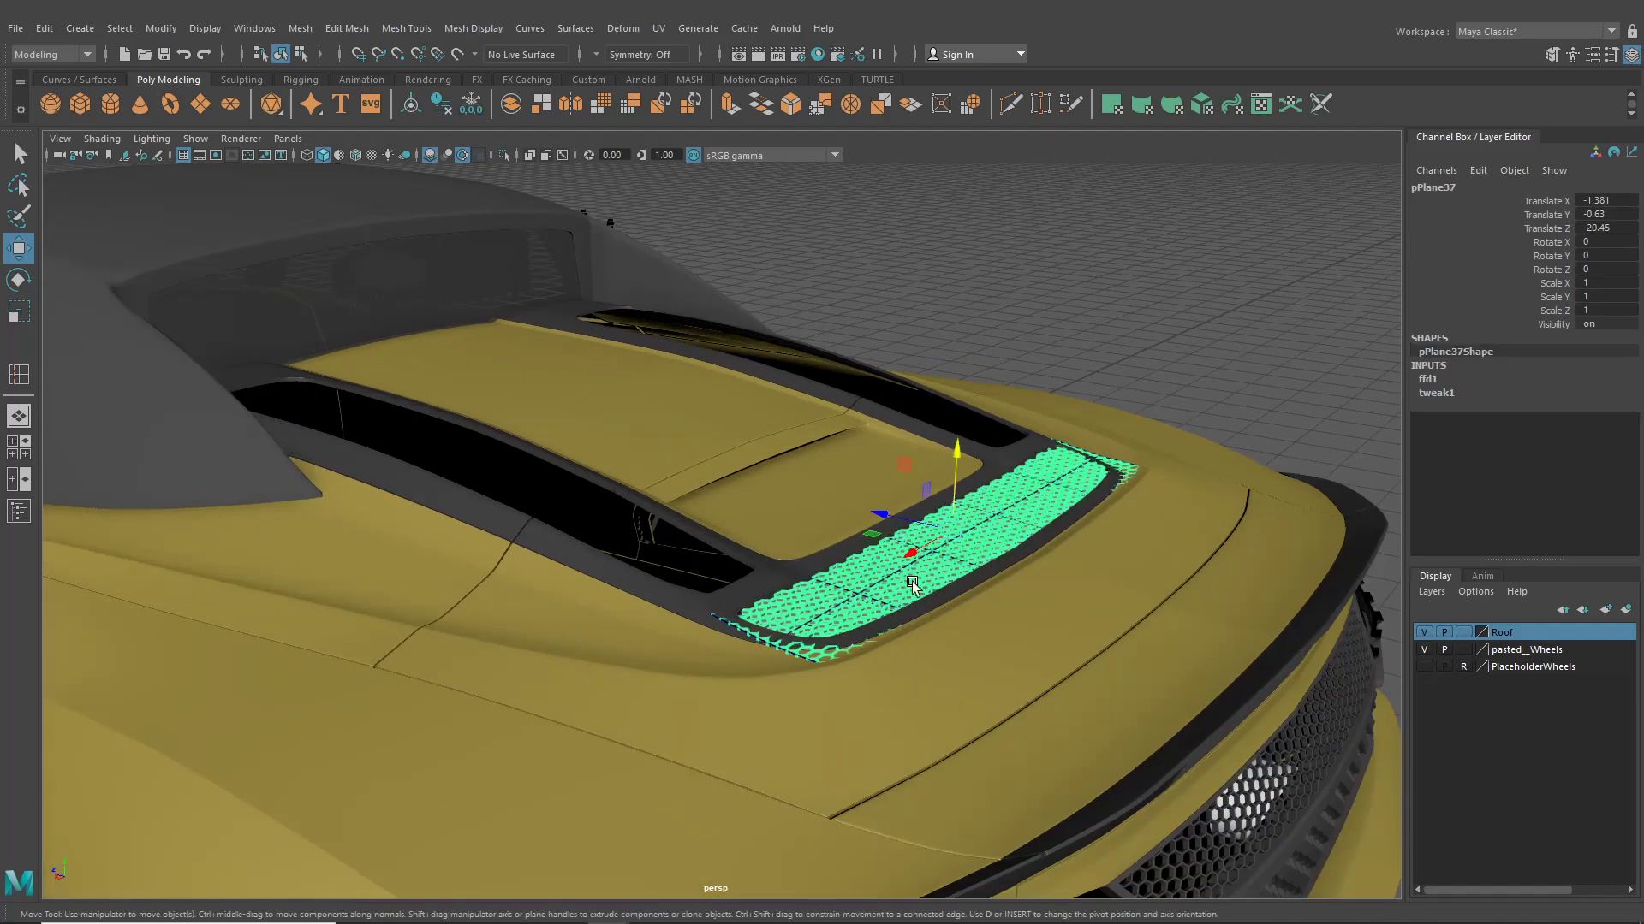
pyautogui.scroll(-4, 918, 603)
pyautogui.keyDown('alt'); pyautogui.moveTo(917, 603); pyautogui.dragTo(969, 516); pyautogui.keyUp('alt')
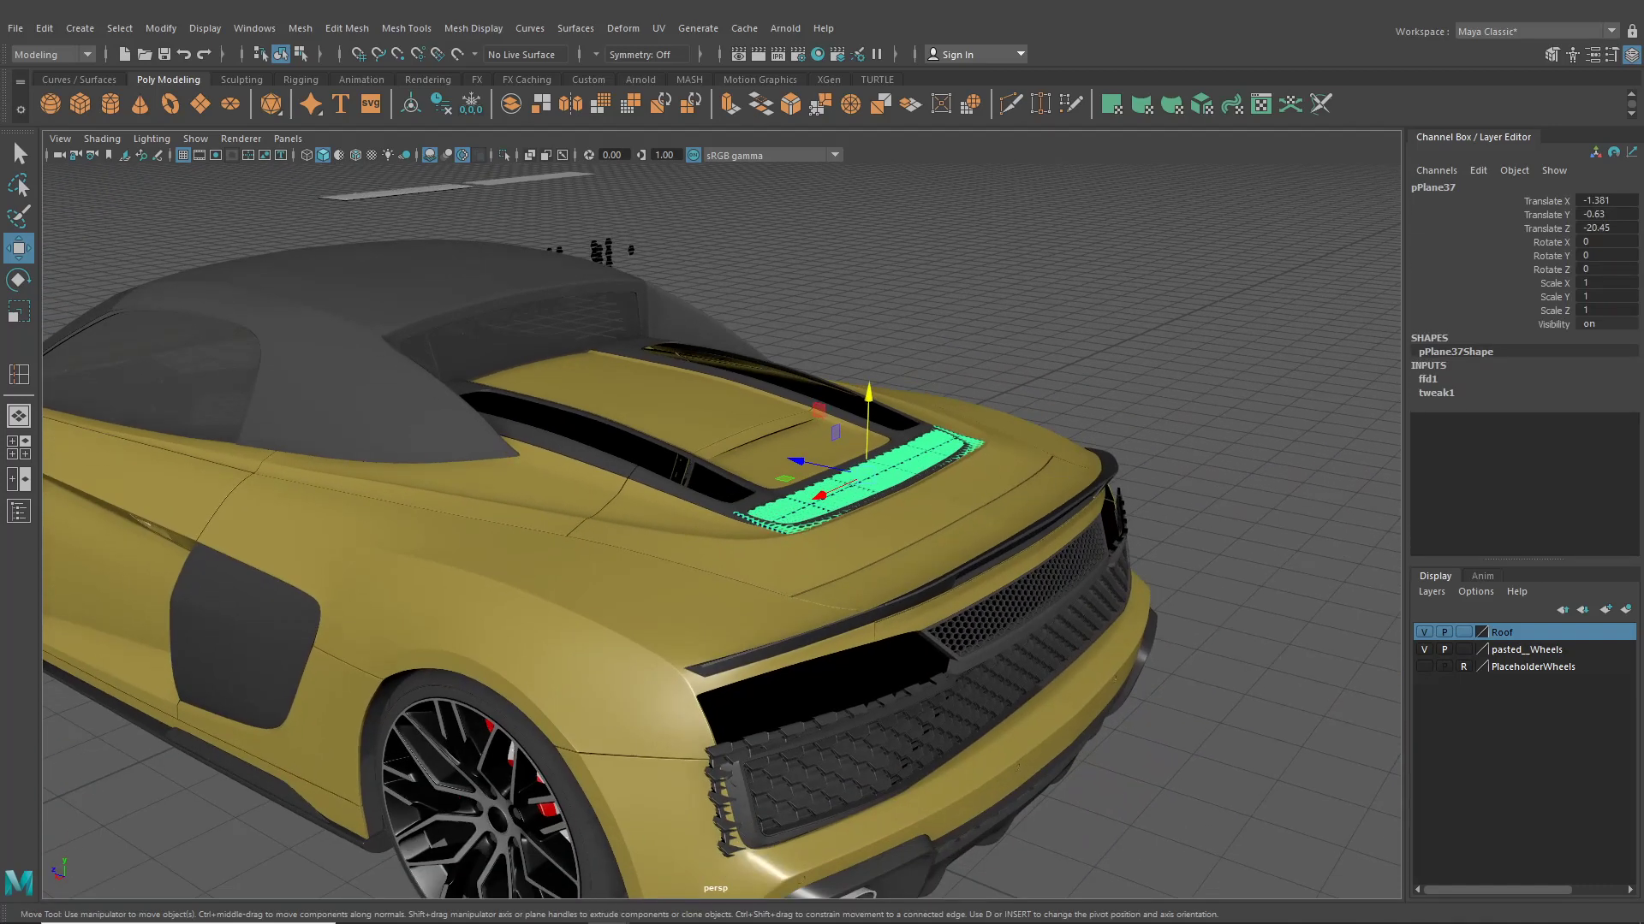